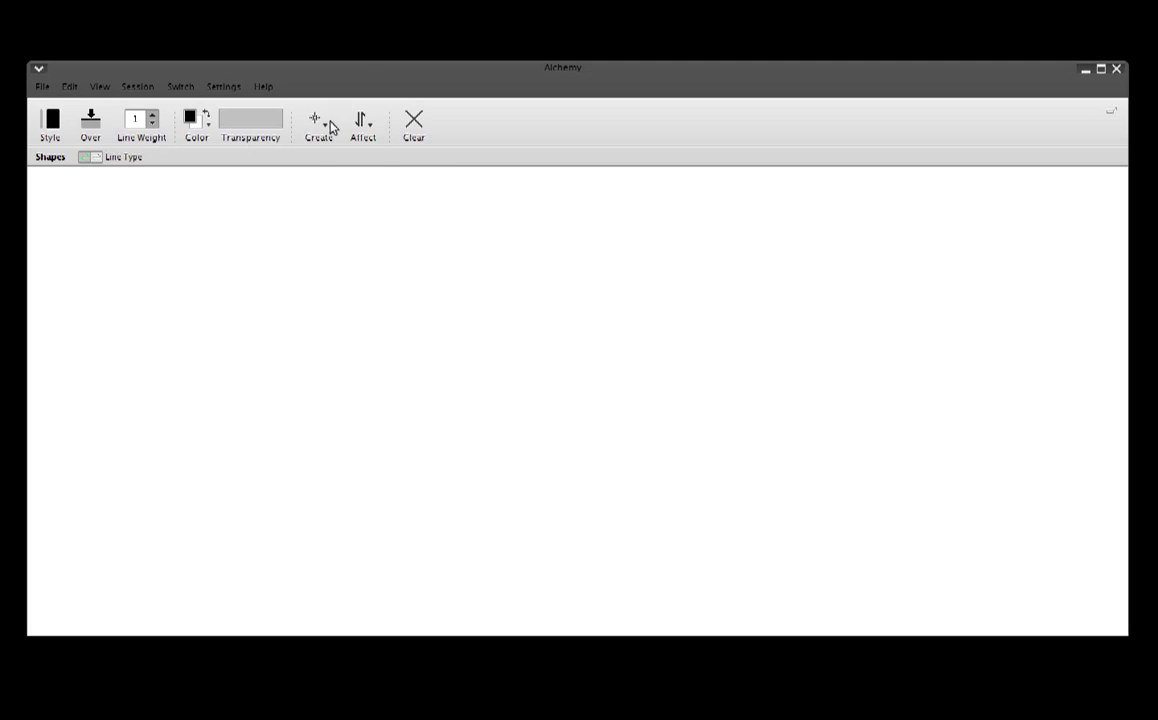
# Draw three black freehand strokes: two diagonals and a wavy horizontal line
pyautogui.moveTo(197, 236); pyautogui.dragTo(243, 181)
pyautogui.moveTo(193, 245); pyautogui.dragTo(330, 207)
pyautogui.moveTo(176, 267); pyautogui.dragTo(375, 279)
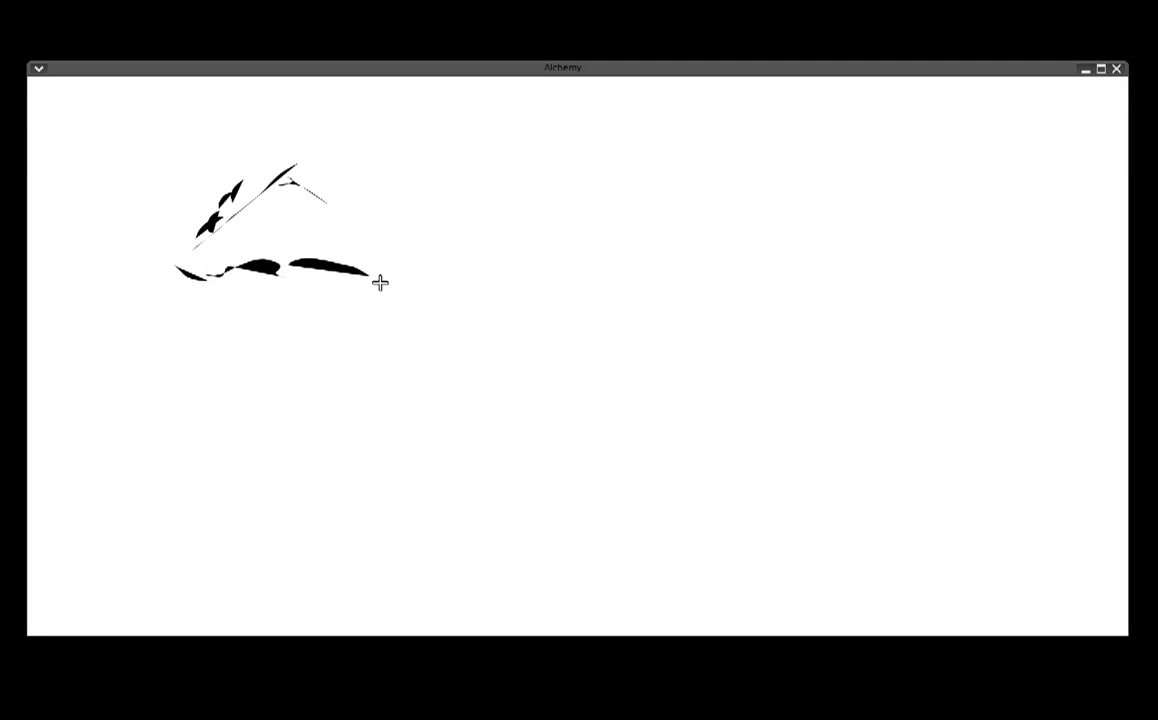
# Switch to Pull Shapes with the bones set and drag bone shapes across most of the canvas
pyautogui.moveTo(563, 120)
pyautogui.click(318, 120)
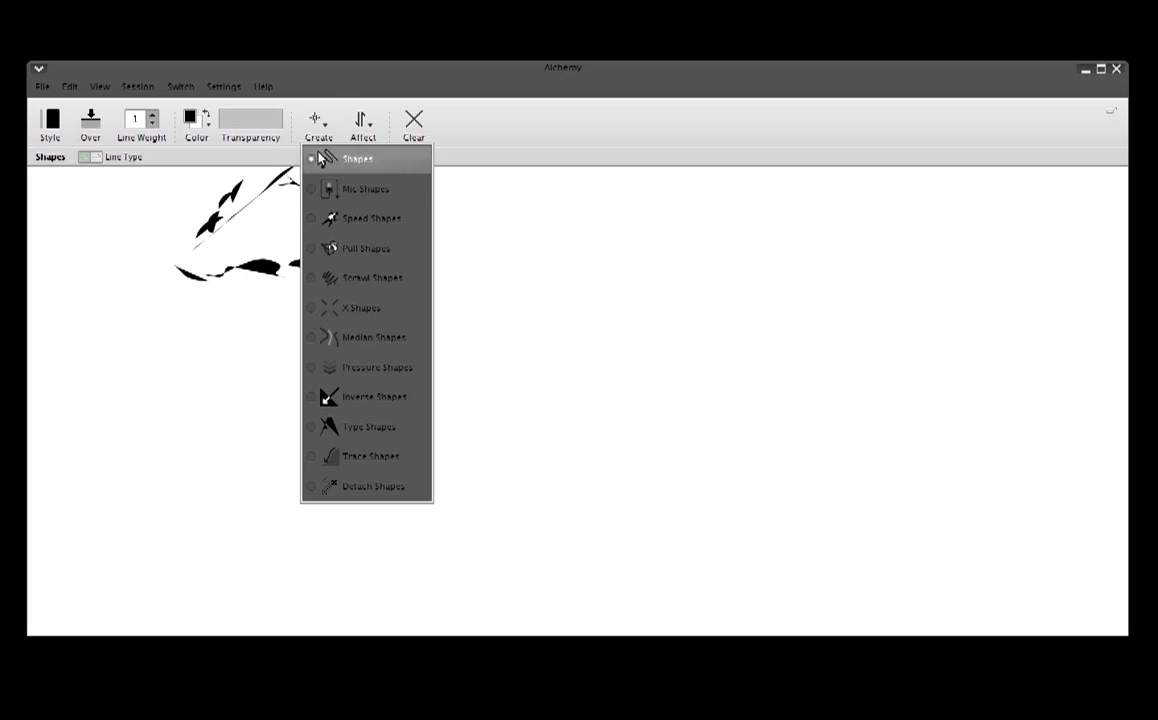
pyautogui.press('Return')
pyautogui.click(135, 157)
pyautogui.click(128, 250)
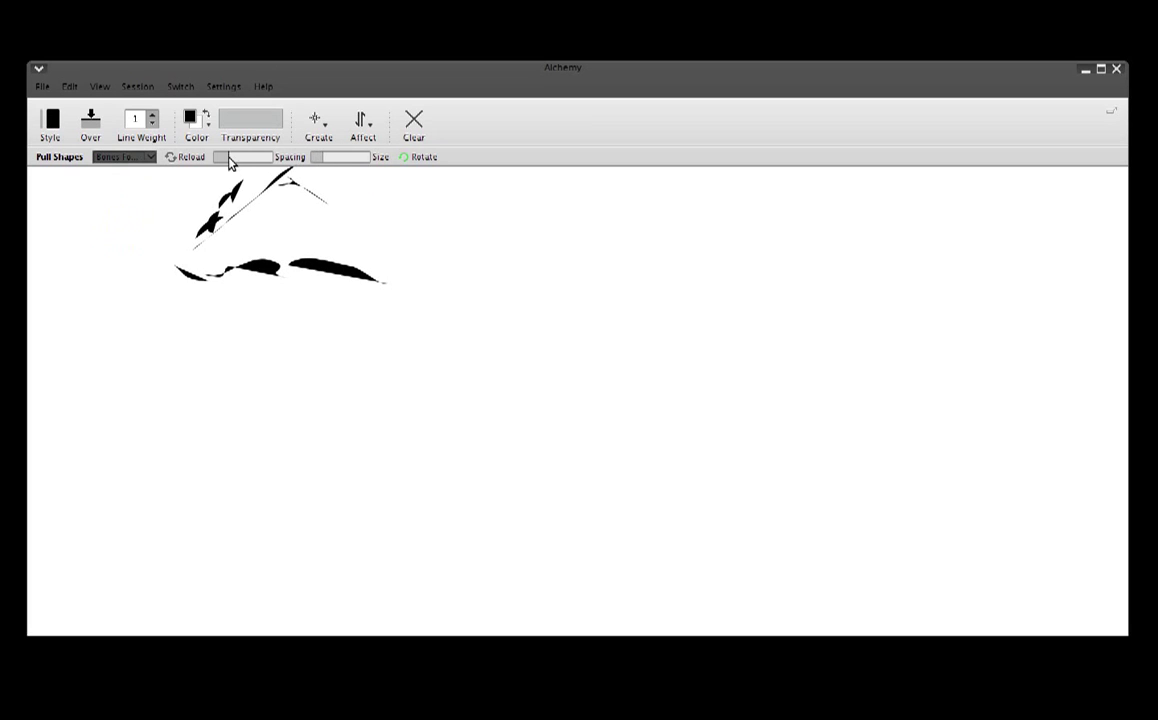
pyautogui.moveTo(185, 248)
pyautogui.mouseDown()
pyautogui.moveTo(418, 246)
pyautogui.moveTo(763, 354)
pyautogui.moveTo(438, 258)
pyautogui.moveTo(760, 240)
pyautogui.moveTo(690, 295)
pyautogui.moveTo(520, 270)
pyautogui.moveTo(430, 195)
pyautogui.mouseUp()
pyautogui.moveTo(385, 330)
pyautogui.mouseDown()
pyautogui.moveTo(600, 380)
pyautogui.moveTo(770, 260)
pyautogui.moveTo(200, 300)
pyautogui.moveTo(727, 400)
pyautogui.mouseUp()
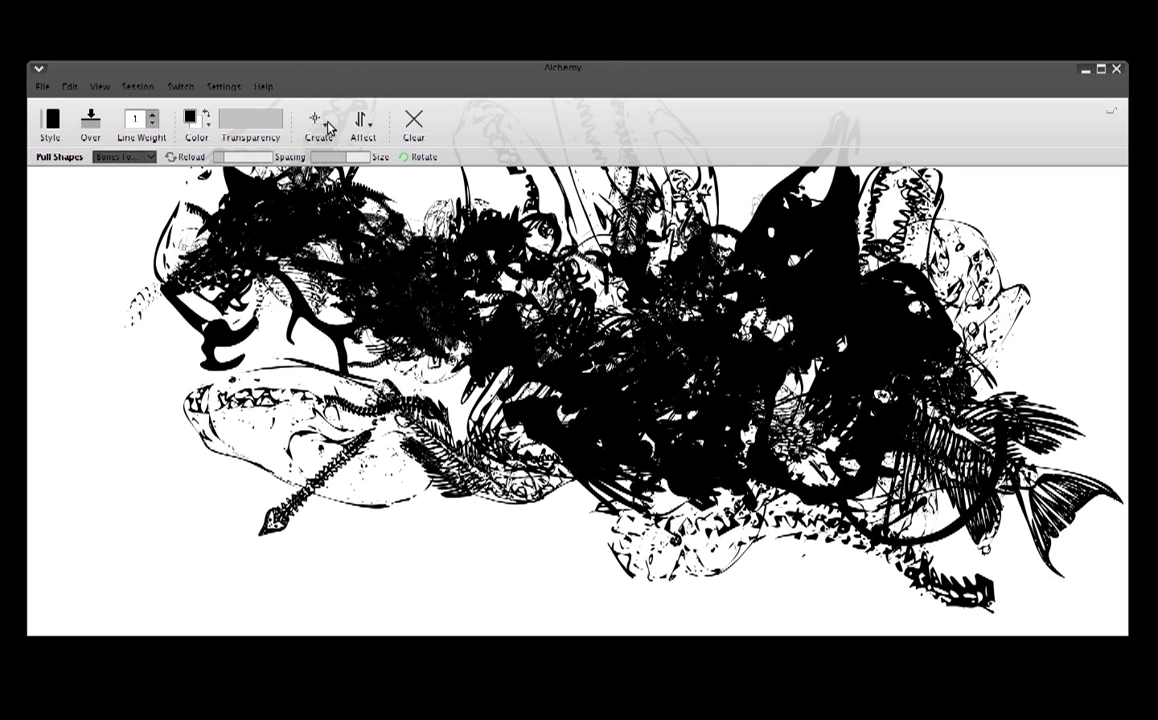
pyautogui.click(312, 120)
# Switch to Speed Shapes in white and paint out large areas of the black mass
pyautogui.click(313, 218)
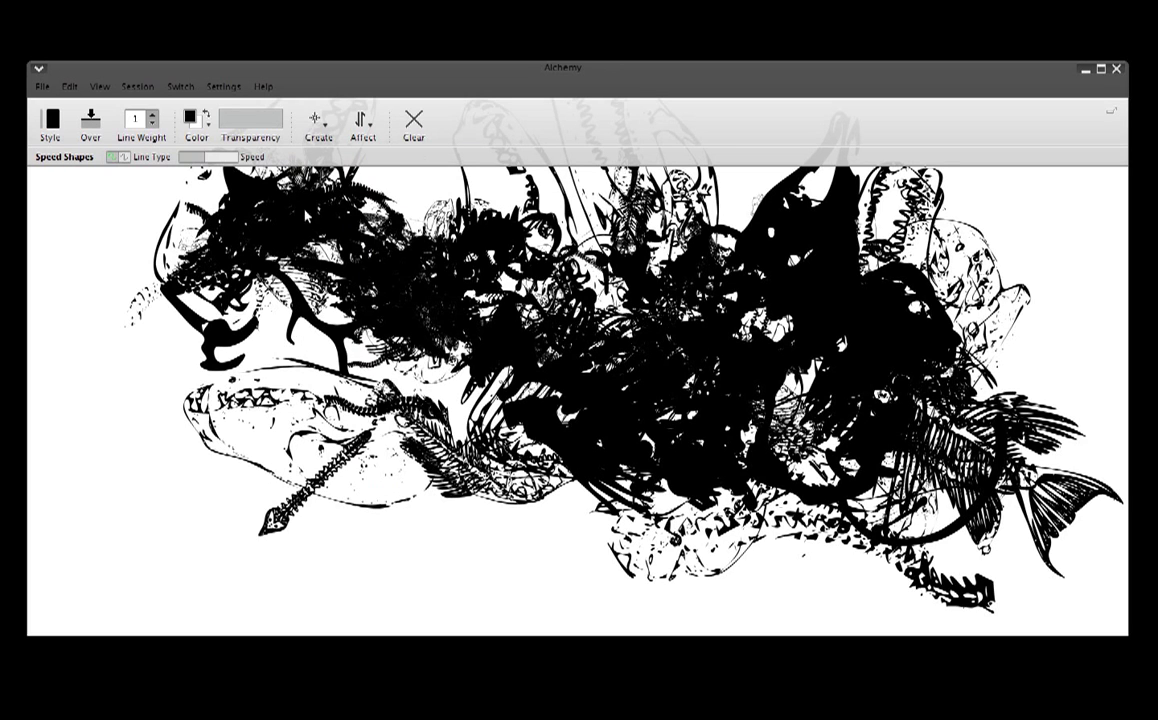
pyautogui.click(207, 118)
pyautogui.moveTo(147, 224)
pyautogui.mouseDown()
pyautogui.moveTo(266, 344)
pyautogui.moveTo(383, 491)
pyautogui.moveTo(661, 542)
pyautogui.mouseUp()
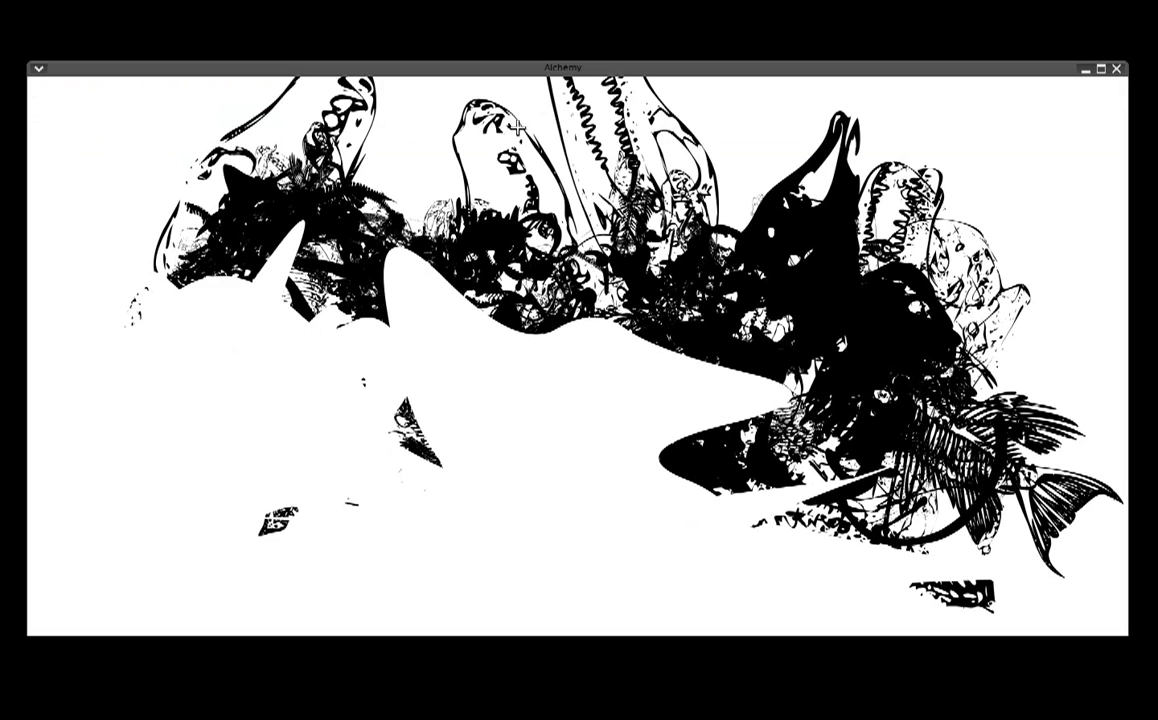
pyautogui.moveTo(468, 115); pyautogui.dragTo(879, 222)
# Return to plain Shapes, draw new black strokes, and clear fragments and loops above the head
pyautogui.moveTo(441, 80)
pyautogui.click(300, 119)
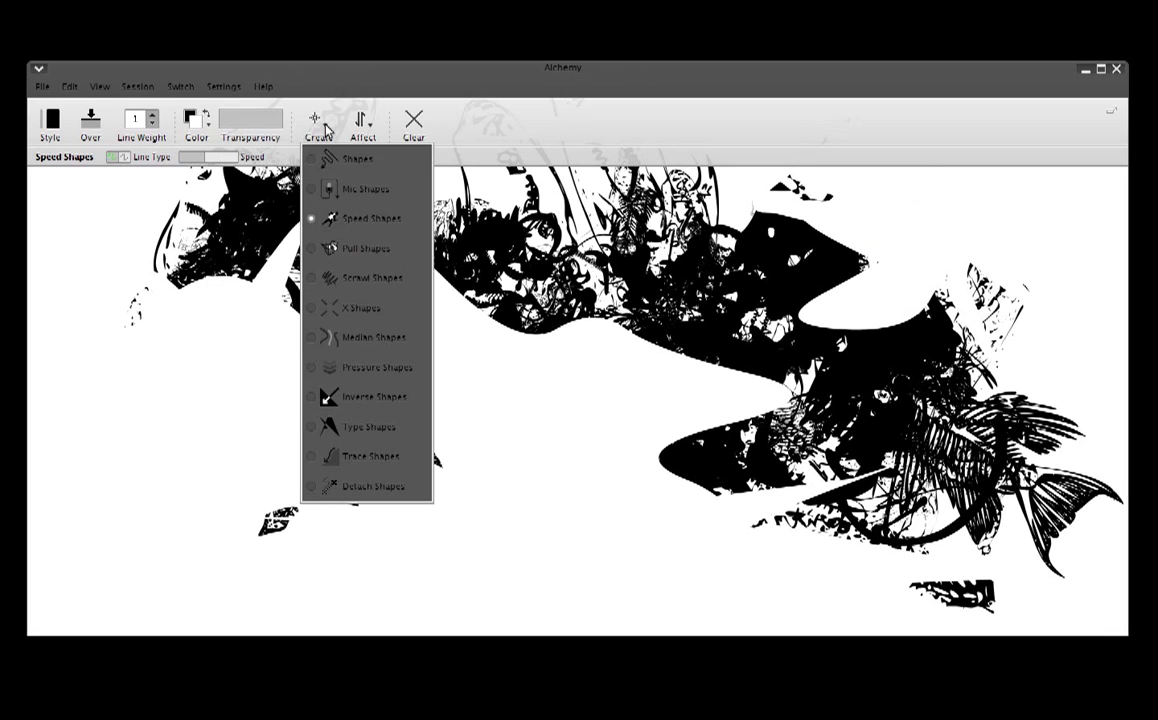
pyautogui.click(315, 160)
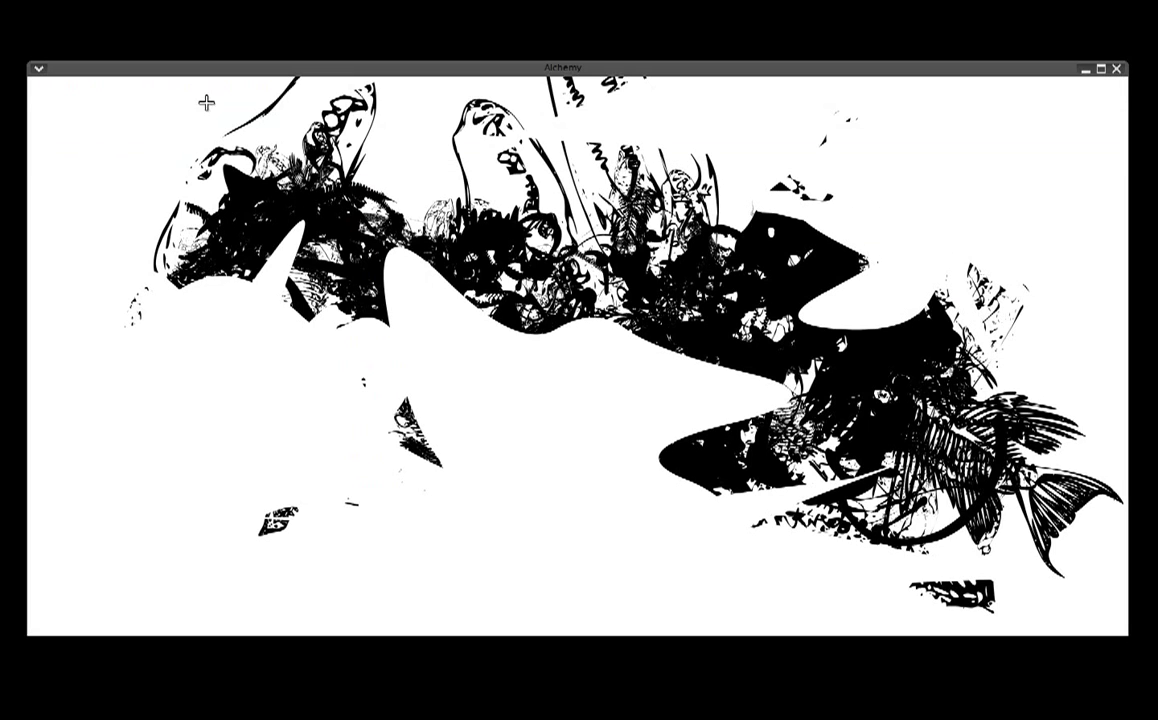
pyautogui.moveTo(162, 266)
pyautogui.mouseDown()
pyautogui.moveTo(288, 264)
pyautogui.moveTo(396, 303)
pyautogui.moveTo(200, 272)
pyautogui.moveTo(611, 356)
pyautogui.moveTo(821, 349)
pyautogui.mouseUp()
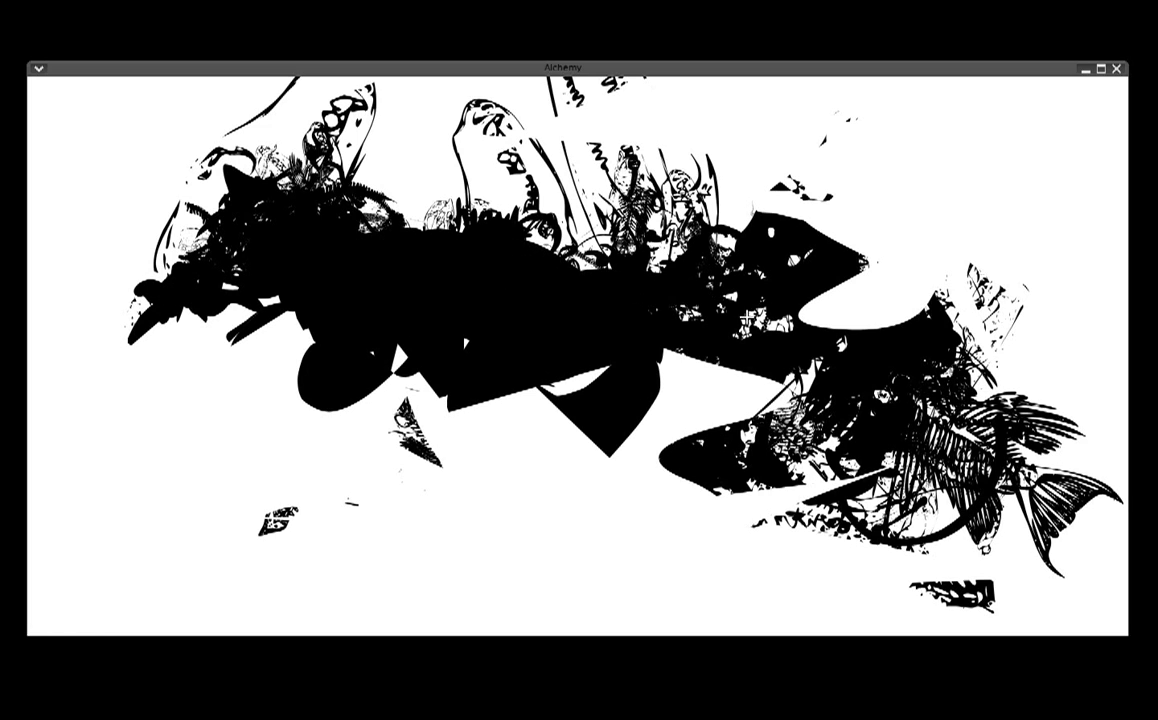
pyautogui.moveTo(446, 341)
pyautogui.mouseDown()
pyautogui.moveTo(186, 186)
pyautogui.moveTo(111, 305)
pyautogui.moveTo(286, 317)
pyautogui.moveTo(340, 470)
pyautogui.mouseUp()
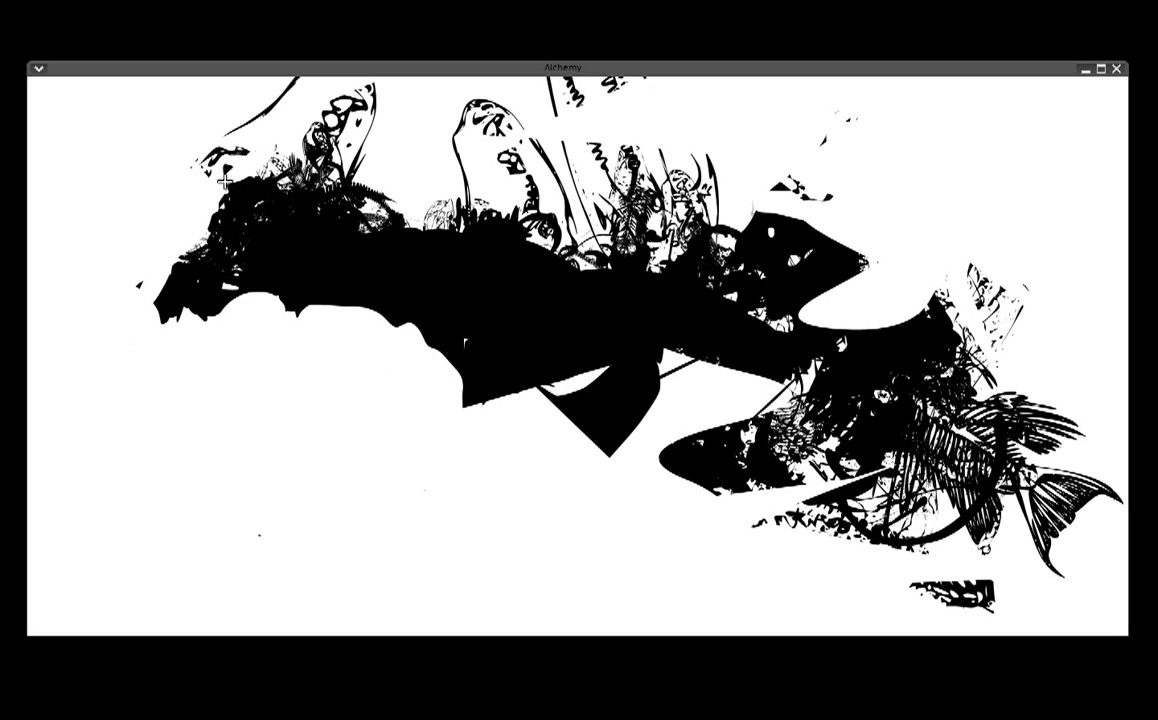
pyautogui.moveTo(222, 180); pyautogui.dragTo(215, 189)
pyautogui.moveTo(184, 228)
pyautogui.mouseDown()
pyautogui.moveTo(300, 148)
pyautogui.moveTo(330, 105)
pyautogui.moveTo(322, 165)
pyautogui.moveTo(346, 166)
pyautogui.moveTo(320, 190)
pyautogui.moveTo(440, 185)
pyautogui.moveTo(475, 160)
pyautogui.moveTo(735, 210)
pyautogui.moveTo(600, 185)
pyautogui.mouseUp()
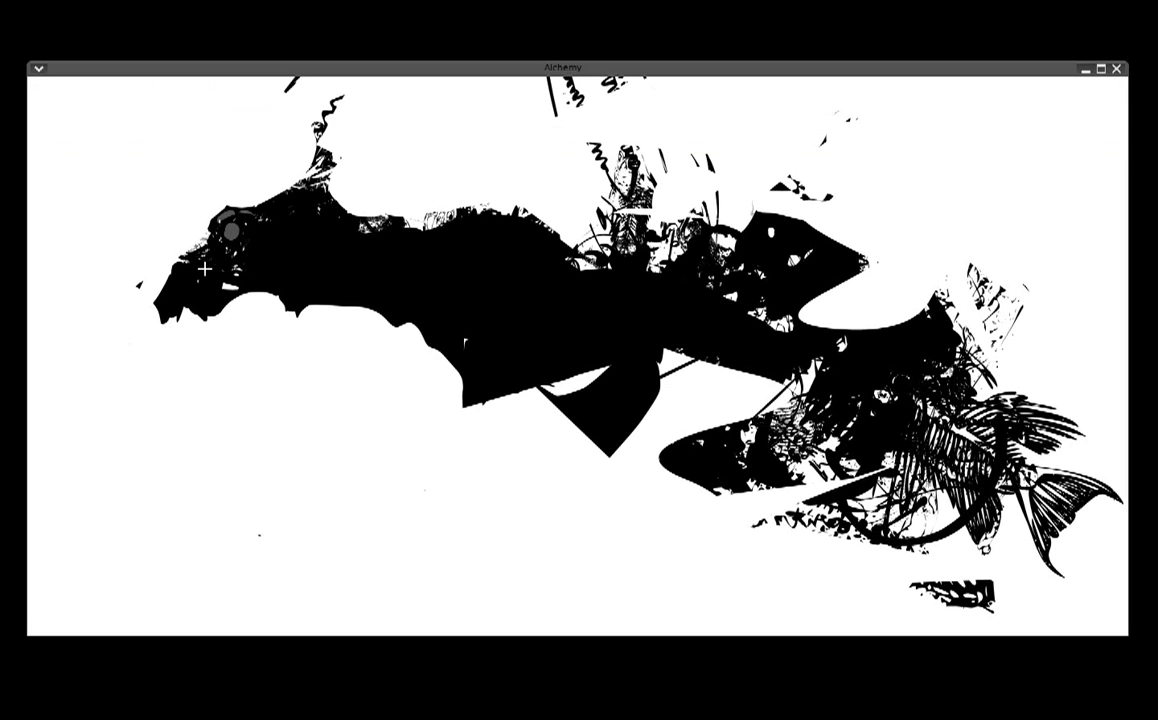
# Add grey strokes around the eye, a fang below the head, and stripes under the body
pyautogui.moveTo(200, 281); pyautogui.dragTo(327, 151)
pyautogui.moveTo(311, 256)
pyautogui.mouseDown()
pyautogui.moveTo(247, 266)
pyautogui.moveTo(281, 367)
pyautogui.mouseUp()
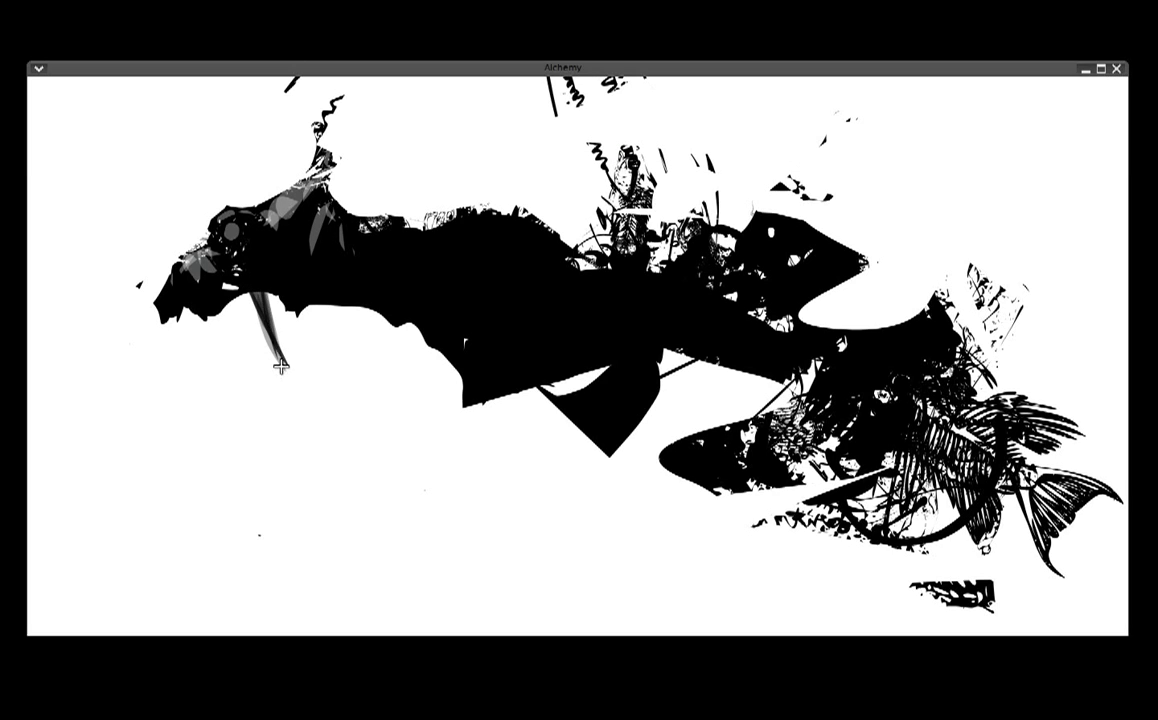
pyautogui.moveTo(219, 298)
pyautogui.mouseDown()
pyautogui.moveTo(357, 326)
pyautogui.moveTo(359, 292)
pyautogui.moveTo(390, 292)
pyautogui.moveTo(496, 378)
pyautogui.moveTo(536, 429)
pyautogui.mouseUp()
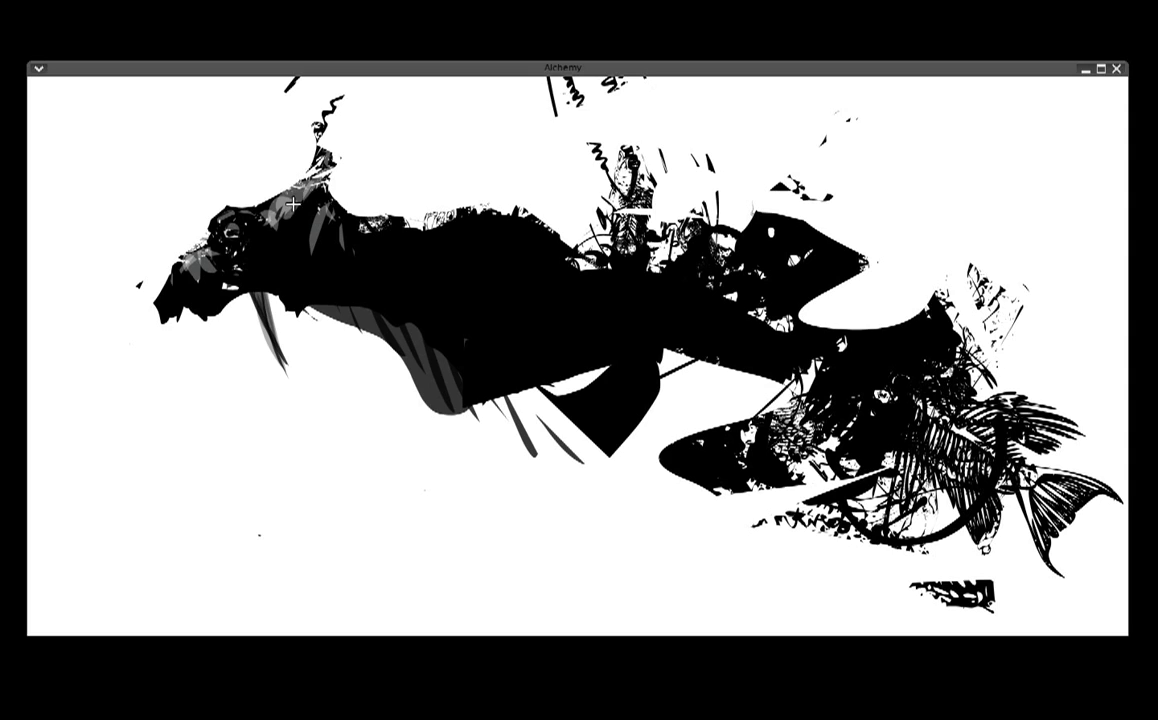
# Use Pull Shapes with the fishbone set to spread grey bone shapes across the body
pyautogui.click(318, 120)
pyautogui.click(335, 265)
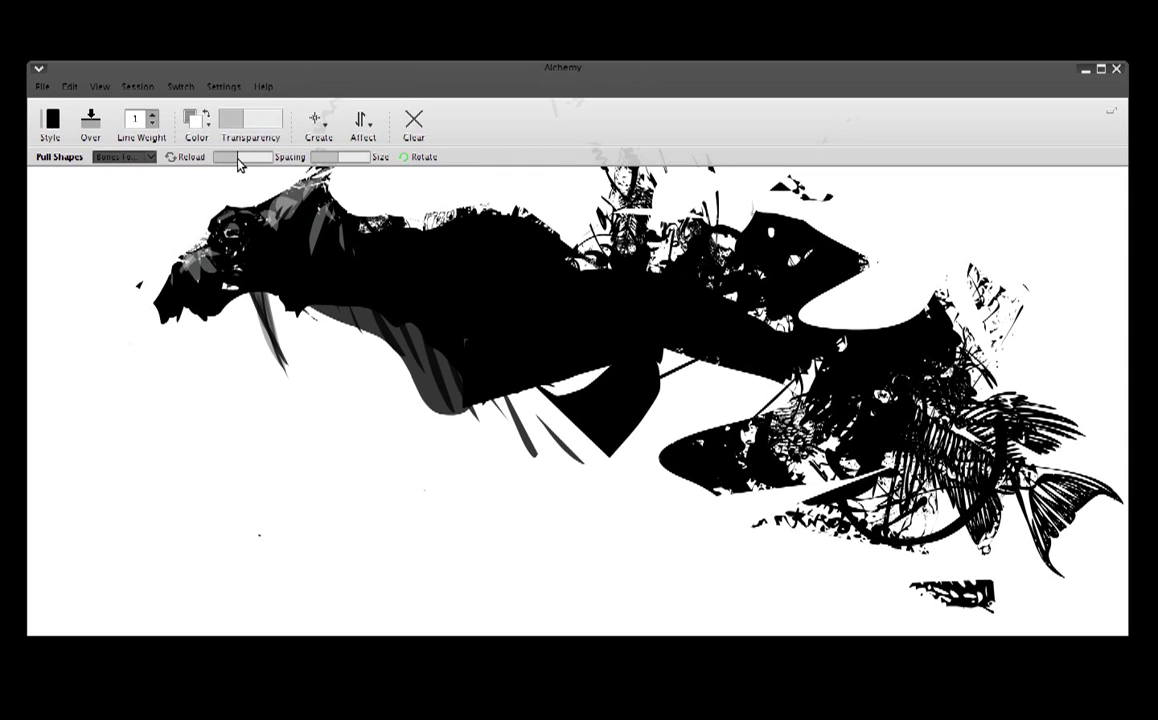
pyautogui.click(150, 157)
pyautogui.click(121, 227)
pyautogui.click(455, 310)
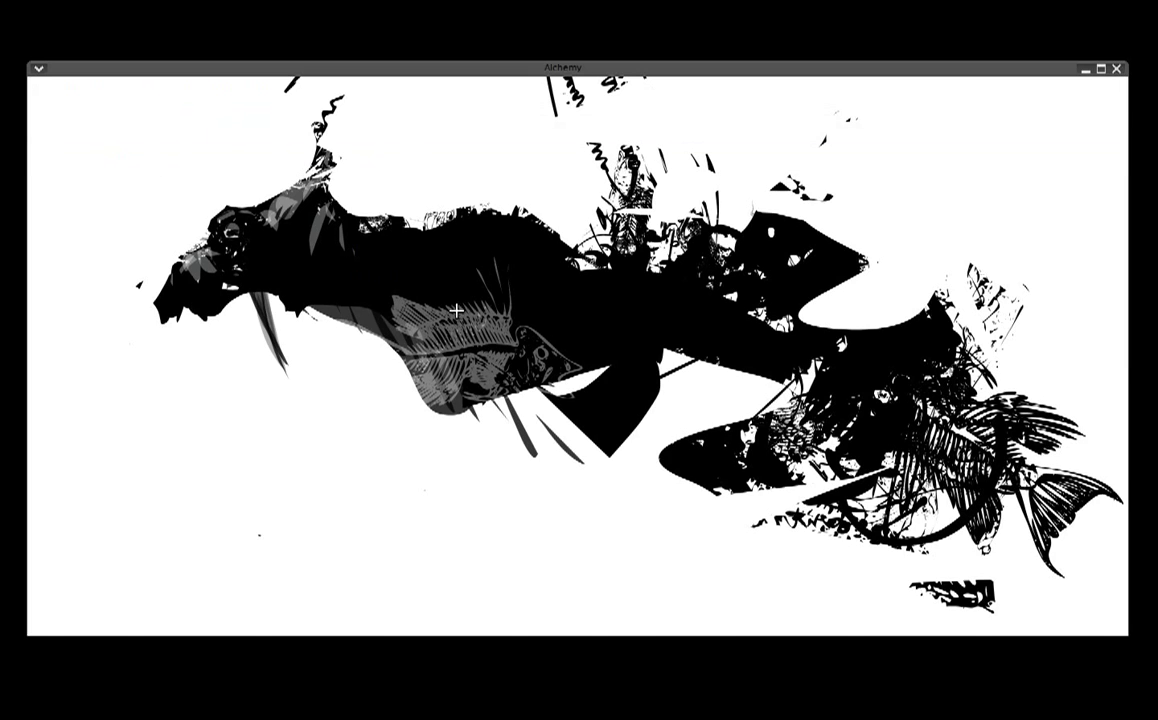
pyautogui.moveTo(383, 243)
pyautogui.mouseDown()
pyautogui.moveTo(762, 260)
pyautogui.moveTo(834, 393)
pyautogui.mouseUp()
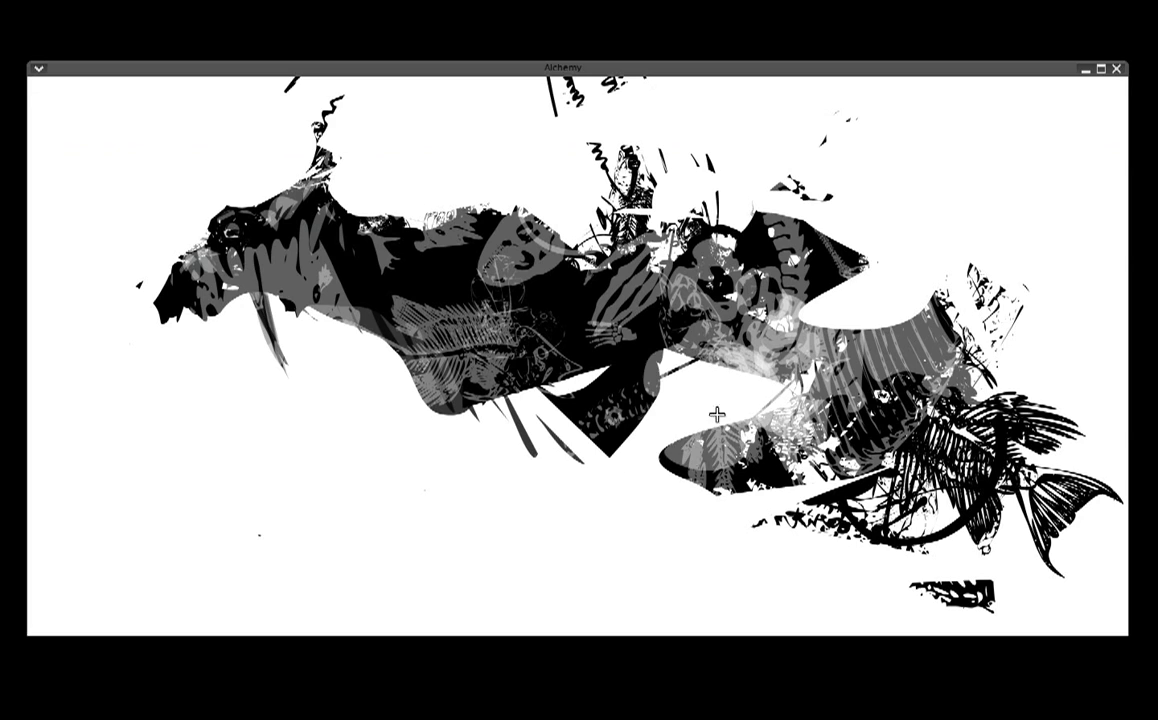
# Back in Shapes mode, draw a long black tail sweeping down-right and spiky belly strokes
pyautogui.click(318, 120)
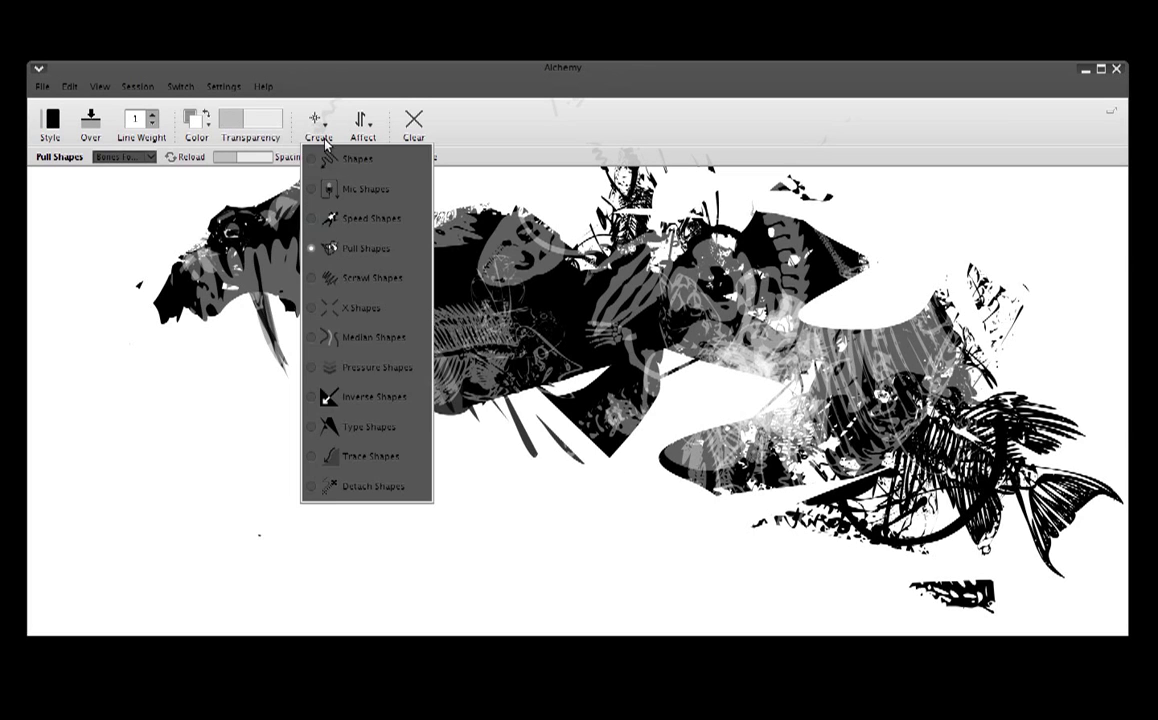
pyautogui.click(323, 395)
pyautogui.moveTo(497, 224)
pyautogui.mouseDown()
pyautogui.moveTo(705, 138)
pyautogui.moveTo(705, 277)
pyautogui.moveTo(810, 431)
pyautogui.mouseUp()
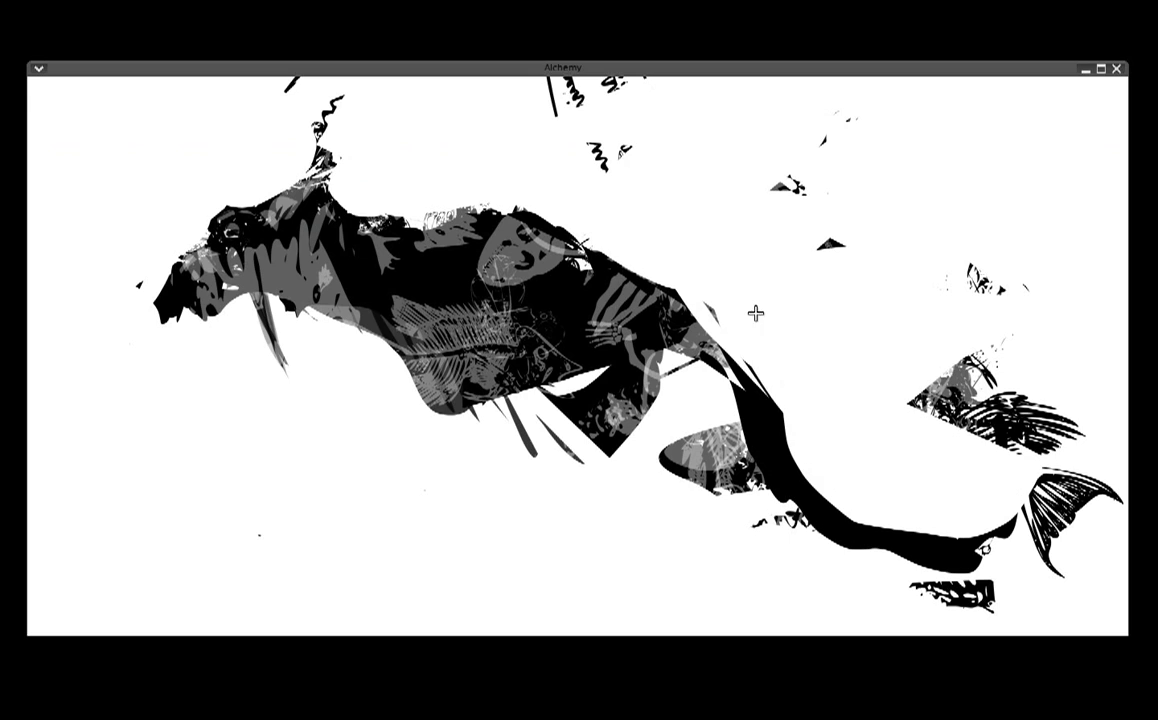
pyautogui.moveTo(437, 362)
pyautogui.mouseDown()
pyautogui.moveTo(511, 369)
pyautogui.moveTo(602, 413)
pyautogui.mouseUp()
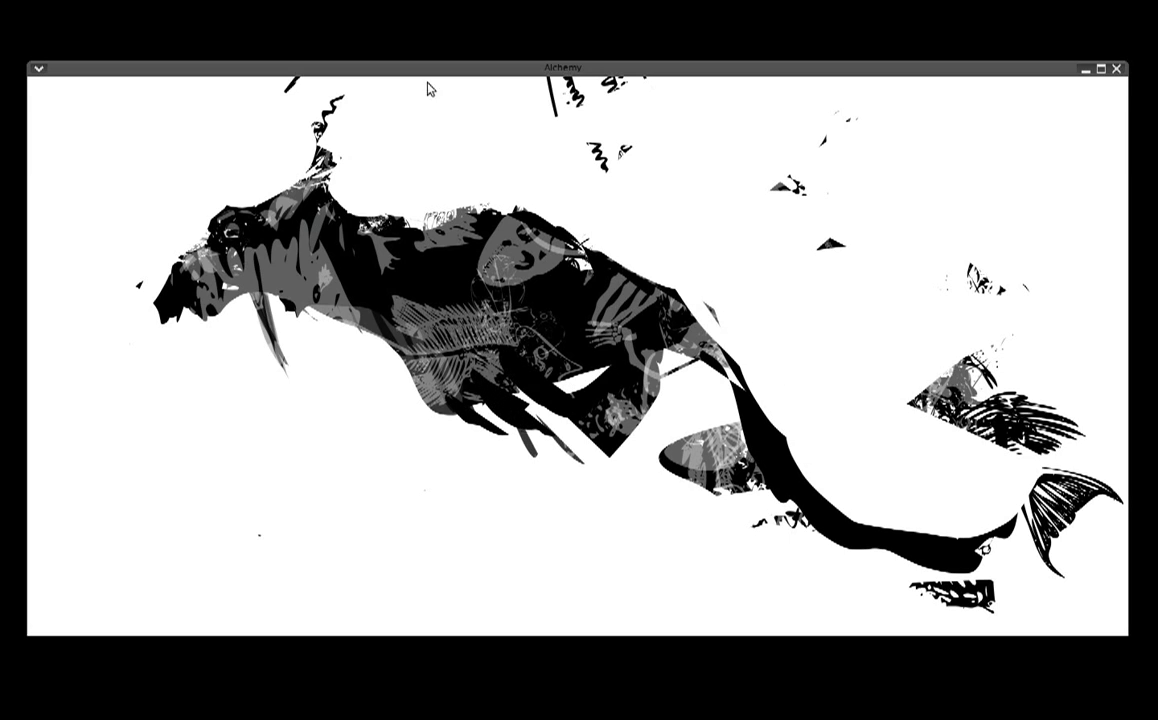
# Paint translucent grey legs and haunch strokes below the belly toward the tail
pyautogui.moveTo(545, 310); pyautogui.dragTo(515, 405)
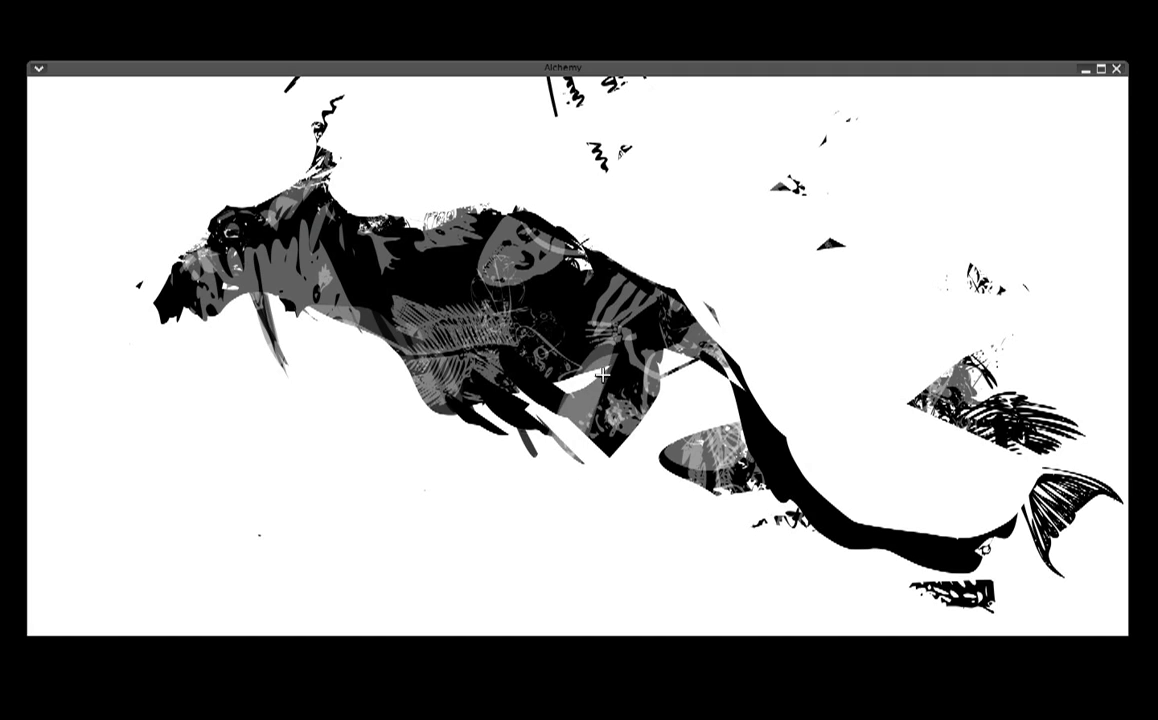
pyautogui.moveTo(603, 374); pyautogui.dragTo(421, 438)
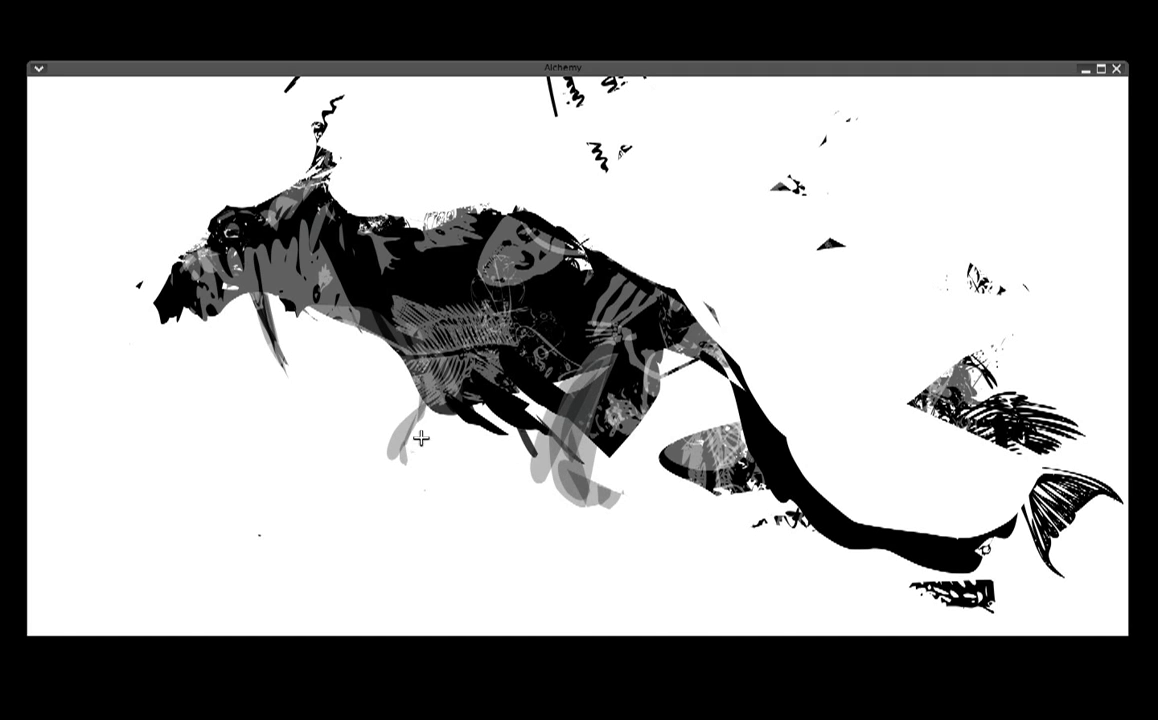
pyautogui.moveTo(421, 438); pyautogui.dragTo(393, 539)
pyautogui.moveTo(391, 406)
pyautogui.mouseDown()
pyautogui.moveTo(349, 429)
pyautogui.moveTo(355, 442)
pyautogui.mouseUp()
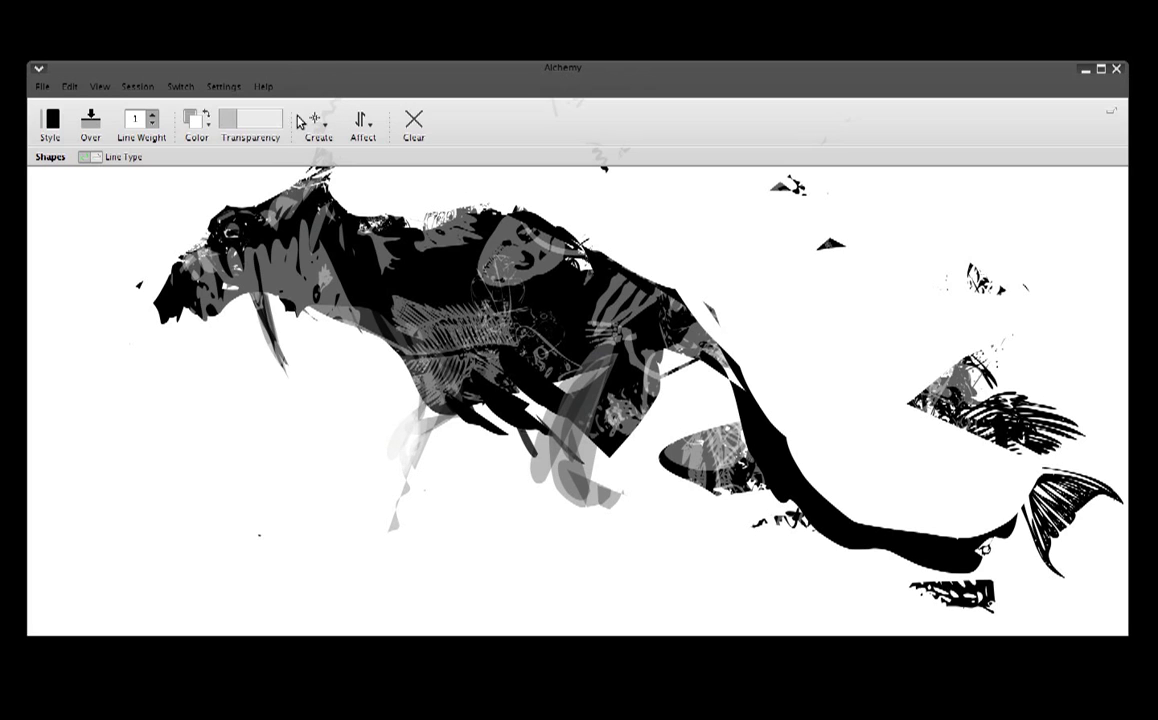
pyautogui.moveTo(412, 404)
pyautogui.mouseDown()
pyautogui.moveTo(403, 412)
pyautogui.moveTo(460, 525)
pyautogui.mouseUp()
pyautogui.moveTo(400, 430); pyautogui.dragTo(415, 480)
pyautogui.moveTo(571, 396)
pyautogui.mouseDown()
pyautogui.moveTo(649, 584)
pyautogui.moveTo(713, 525)
pyautogui.moveTo(548, 476)
pyautogui.moveTo(634, 491)
pyautogui.moveTo(605, 514)
pyautogui.moveTo(595, 561)
pyautogui.moveTo(664, 509)
pyautogui.moveTo(664, 471)
pyautogui.moveTo(719, 414)
pyautogui.moveTo(677, 393)
pyautogui.moveTo(698, 388)
pyautogui.moveTo(744, 418)
pyautogui.moveTo(700, 440)
pyautogui.moveTo(610, 340)
pyautogui.moveTo(590, 350)
pyautogui.moveTo(682, 400)
pyautogui.moveTo(615, 365)
pyautogui.moveTo(755, 488)
pyautogui.moveTo(770, 471)
pyautogui.moveTo(996, 533)
pyautogui.mouseUp()
# Stamp pulled bone and fish shapes near the tail, then undo them and earlier scribbles
pyautogui.click(318, 120)
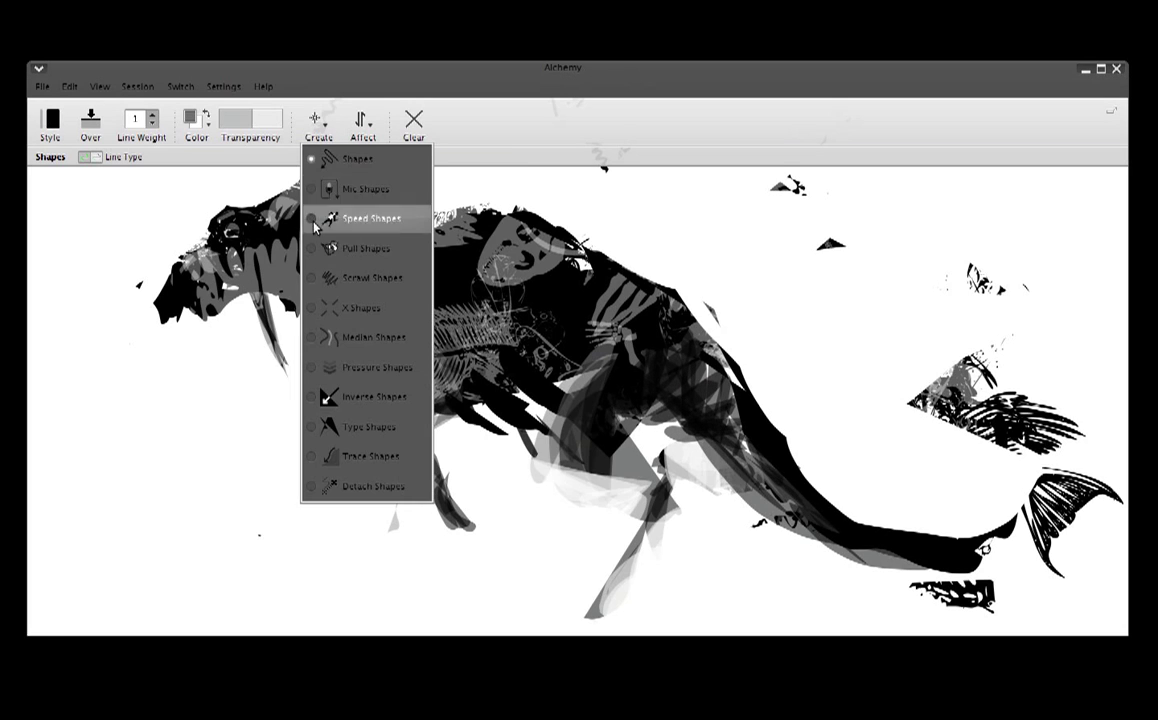
pyautogui.click(287, 212)
pyautogui.click(885, 475)
pyautogui.click(800, 490)
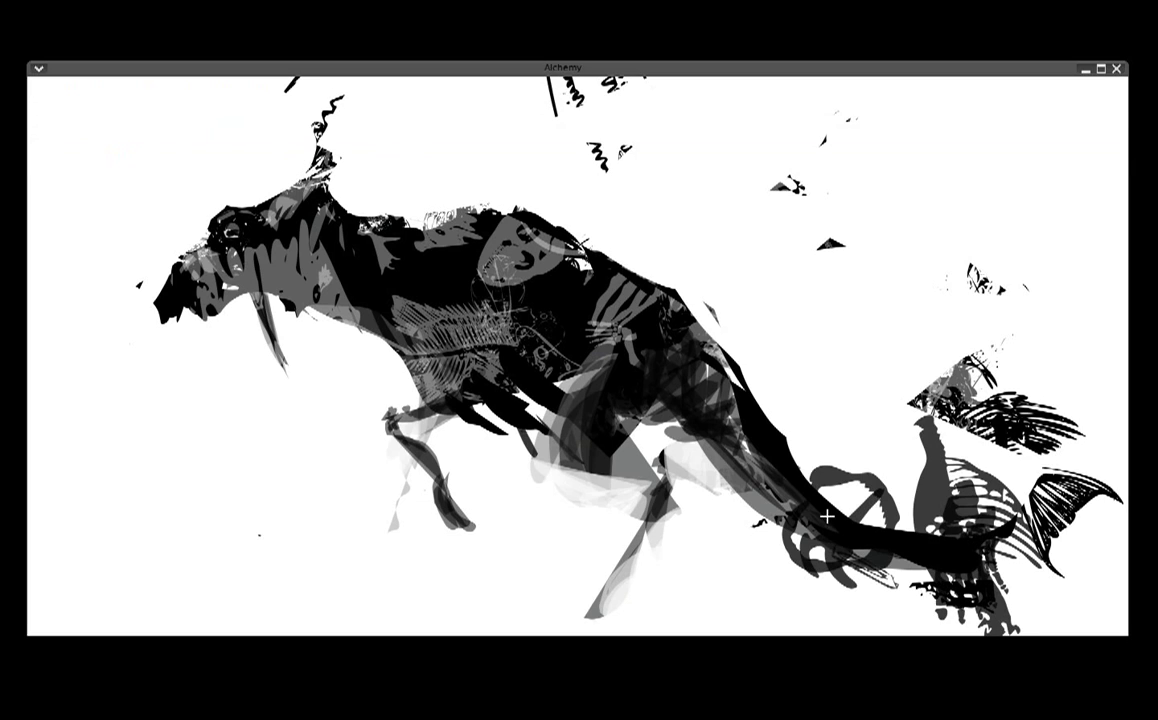
pyautogui.click(760, 410)
pyautogui.click(315, 122)
pyautogui.click(280, 156)
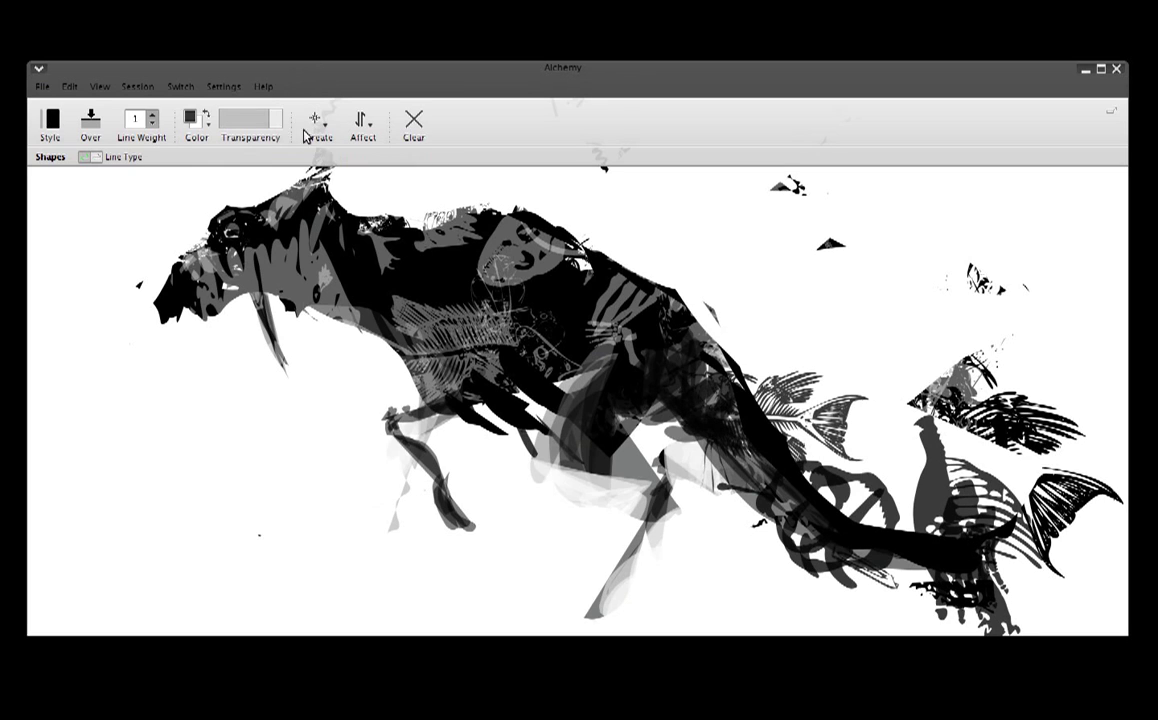
pyautogui.hotkey('ctrl', 'z')
pyautogui.hotkey('ctrl', 'z')
pyautogui.hotkey('ctrl', 'z')
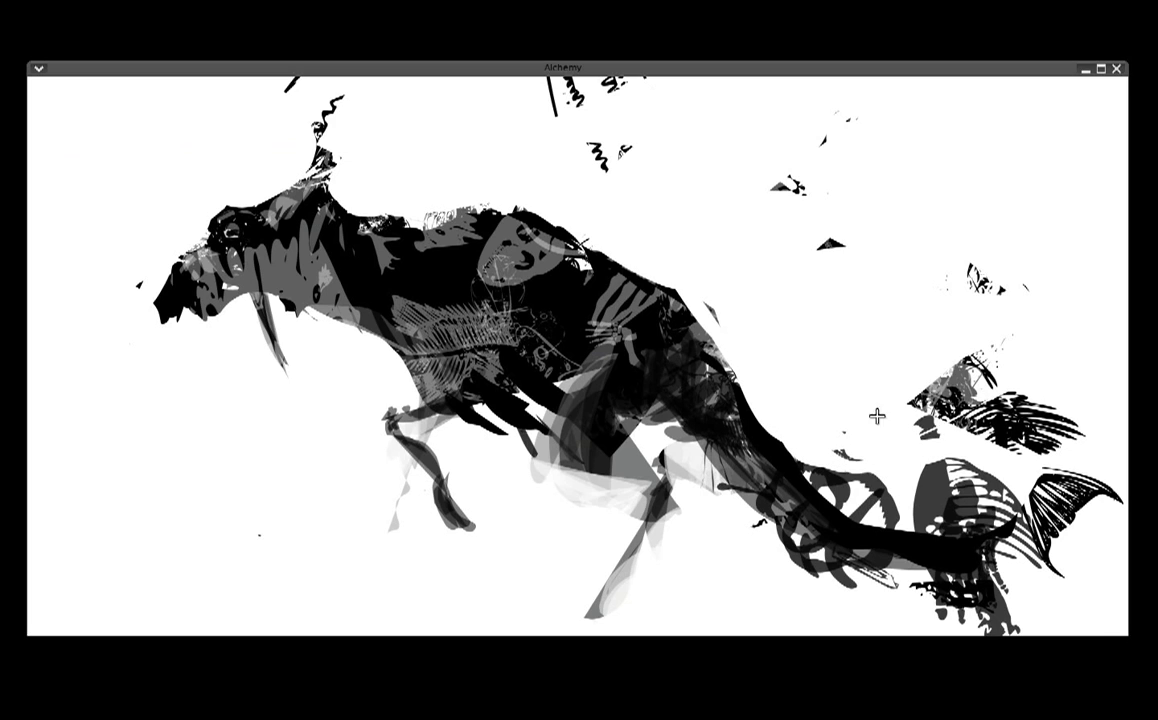
pyautogui.hotkey('ctrl', 'z')
pyautogui.hotkey('ctrl', 'z')
pyautogui.hotkey('ctrl', 'z')
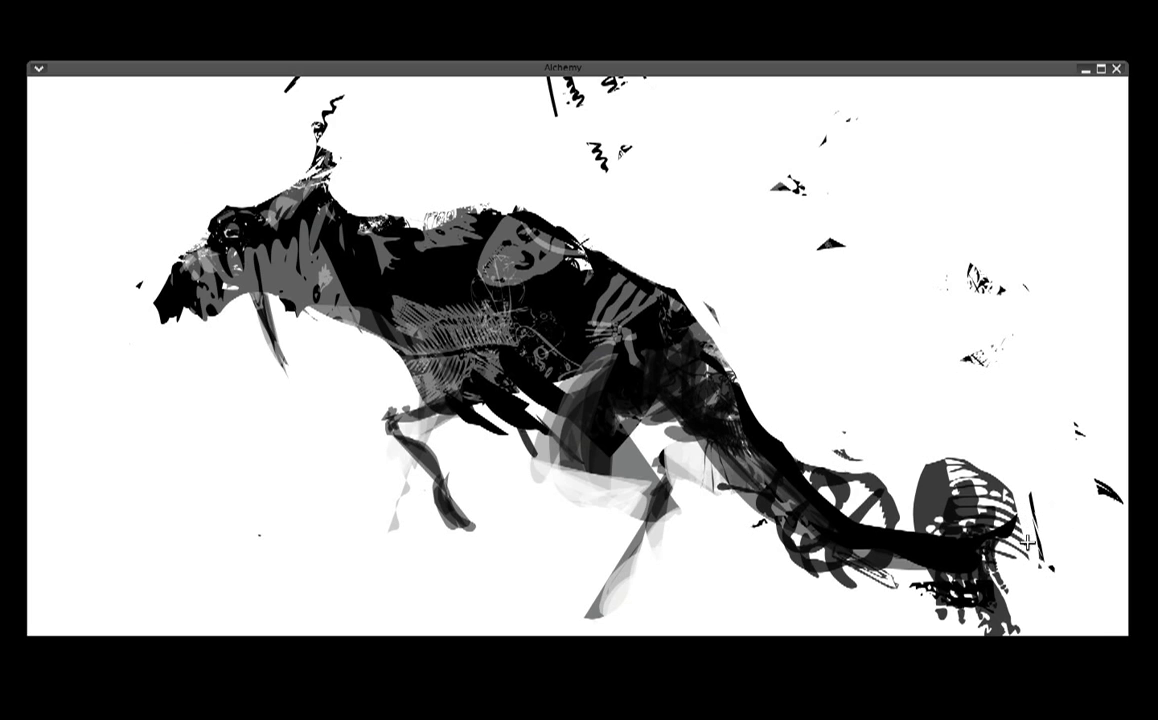
pyautogui.hotkey('ctrl', 'z')
pyautogui.hotkey('ctrl', 'z')
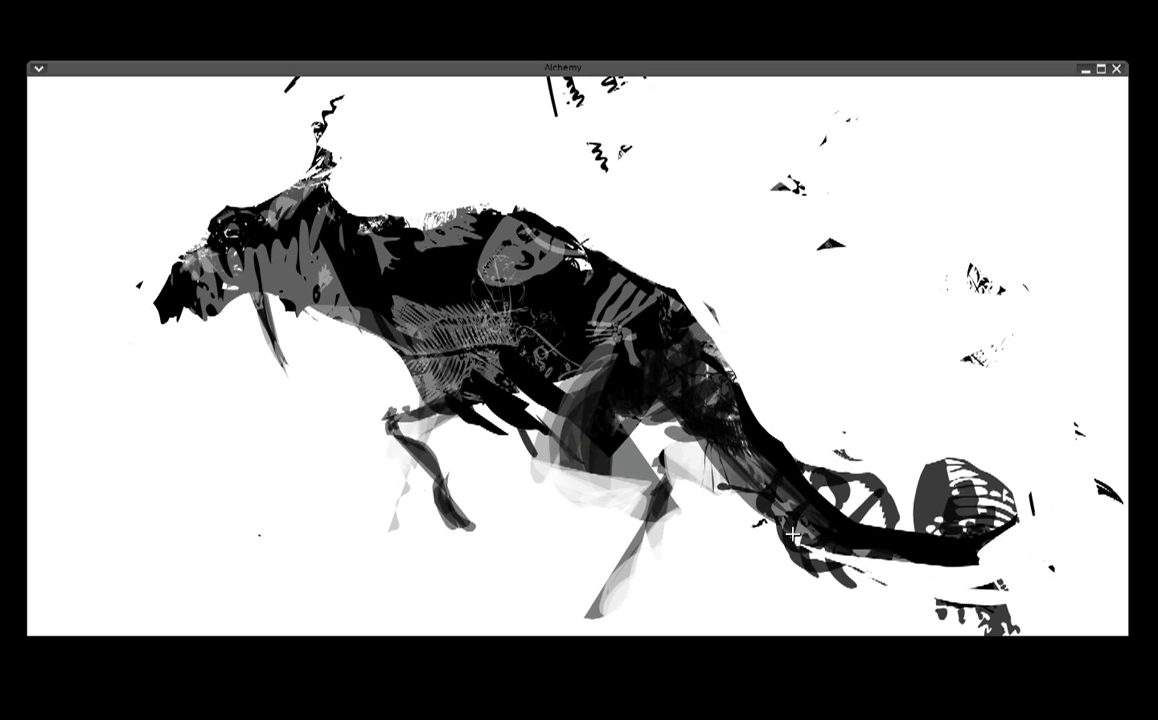
pyautogui.hotkey('ctrl', 'z')
pyautogui.hotkey('ctrl', 'z')
pyautogui.hotkey('ctrl', 'z')
# Link the tail to the round fish shape, reshape the head top, and paint a leg to a foot
pyautogui.moveTo(795, 450); pyautogui.dragTo(951, 464)
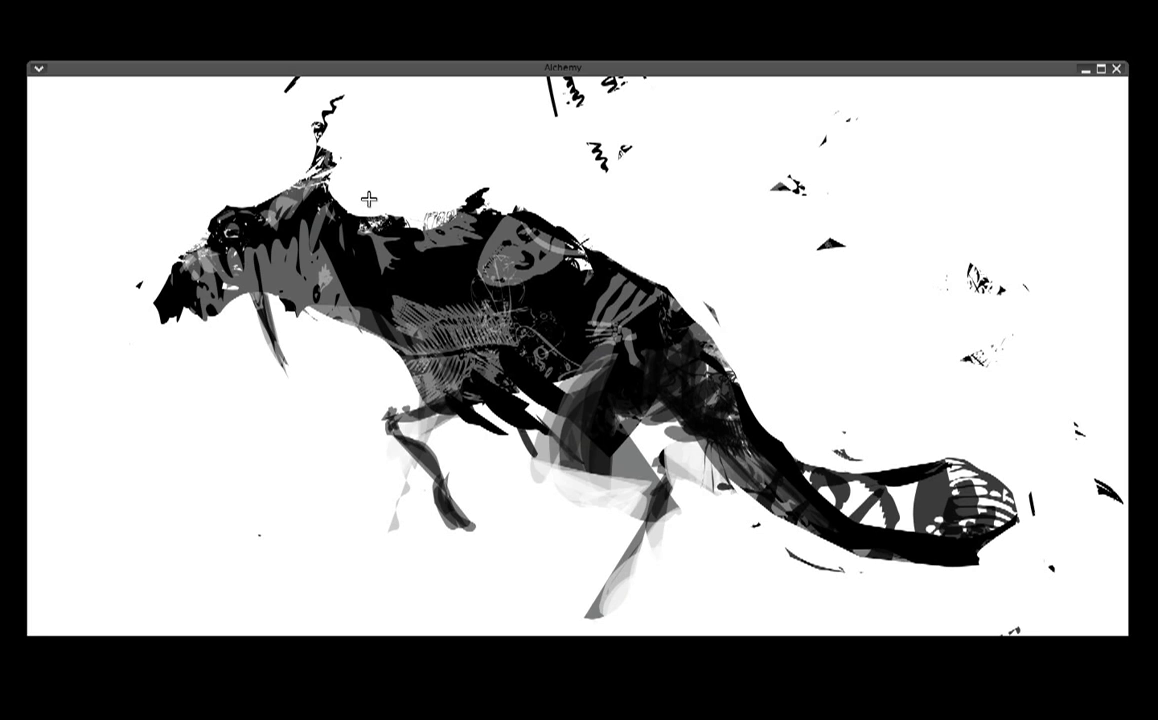
pyautogui.moveTo(342, 129); pyautogui.dragTo(337, 168)
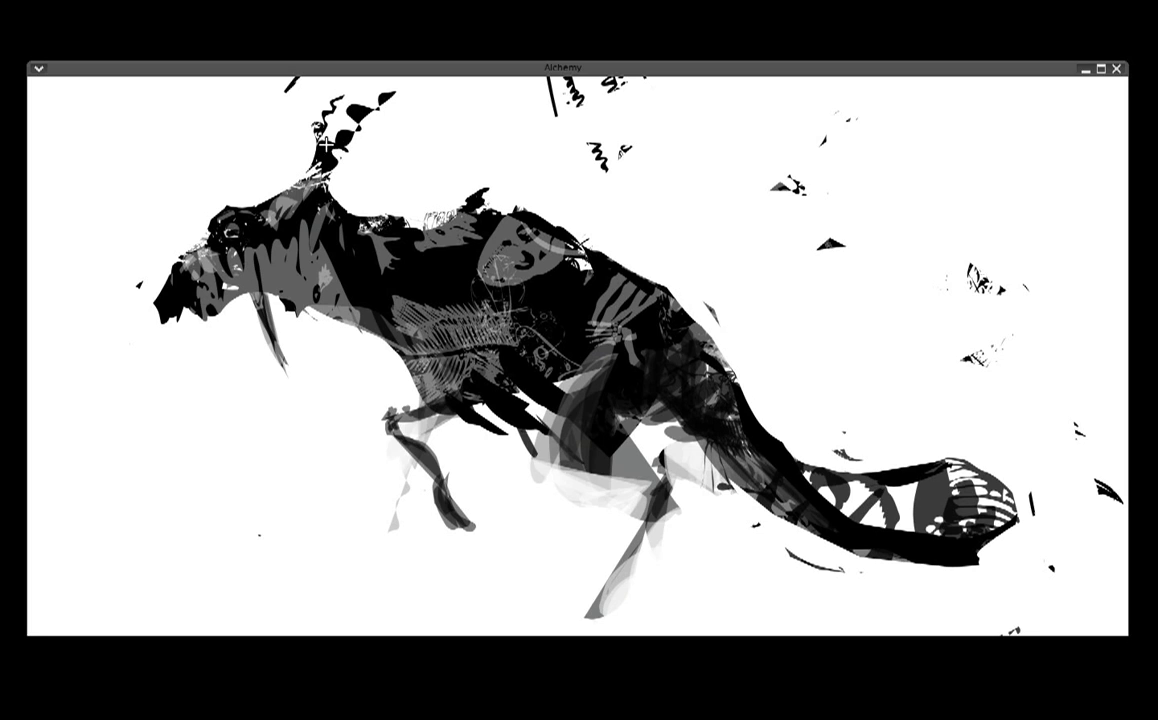
pyautogui.moveTo(317, 129); pyautogui.dragTo(295, 133)
pyautogui.moveTo(632, 437)
pyautogui.mouseDown()
pyautogui.moveTo(662, 503)
pyautogui.moveTo(644, 526)
pyautogui.mouseUp()
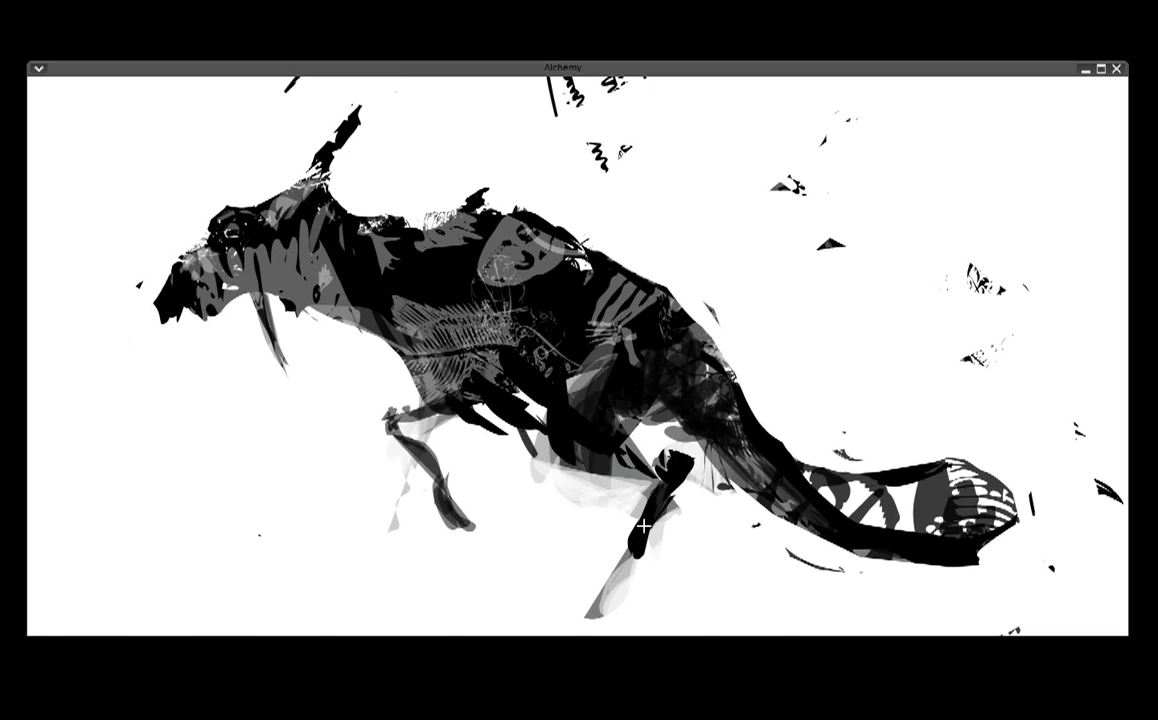
pyautogui.moveTo(627, 573)
pyautogui.mouseDown()
pyautogui.moveTo(561, 623)
pyautogui.moveTo(551, 610)
pyautogui.moveTo(582, 510)
pyautogui.moveTo(630, 489)
pyautogui.mouseUp()
pyautogui.moveTo(412, 421)
pyautogui.mouseDown()
pyautogui.moveTo(370, 400)
pyautogui.moveTo(421, 403)
pyautogui.moveTo(439, 484)
pyautogui.moveTo(380, 430)
pyautogui.moveTo(355, 455)
pyautogui.moveTo(470, 345)
pyautogui.moveTo(482, 355)
pyautogui.moveTo(390, 310)
pyautogui.mouseUp()
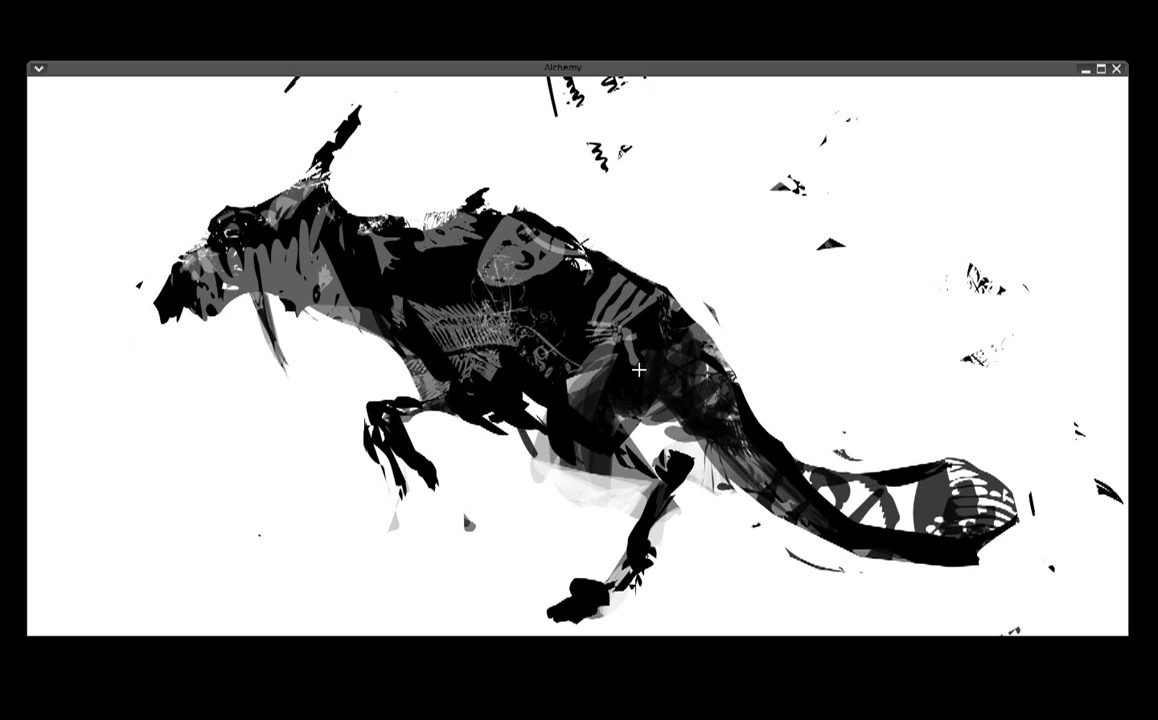
# Paint dark blobs on the hind paw, back and tail, reshaping the hindquarters
pyautogui.moveTo(650, 451)
pyautogui.mouseDown()
pyautogui.moveTo(535, 553)
pyautogui.moveTo(658, 549)
pyautogui.moveTo(486, 574)
pyautogui.moveTo(543, 626)
pyautogui.moveTo(685, 539)
pyautogui.moveTo(595, 495)
pyautogui.moveTo(760, 534)
pyautogui.mouseUp()
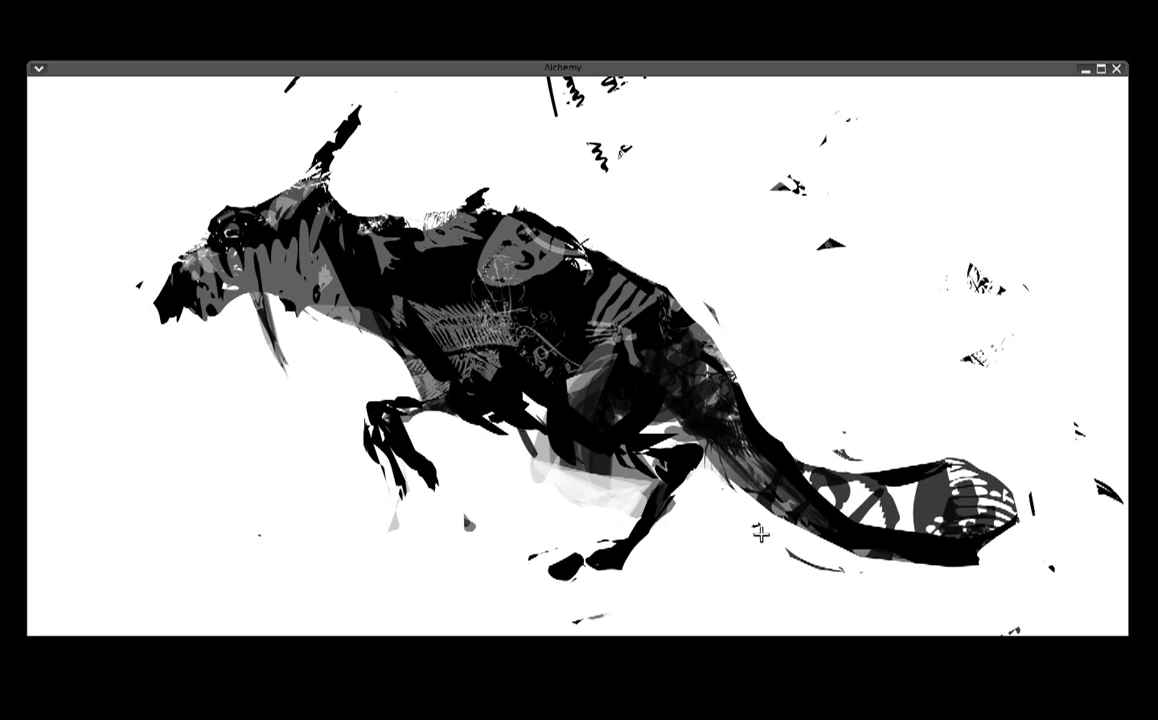
pyautogui.moveTo(672, 399)
pyautogui.mouseDown()
pyautogui.moveTo(630, 395)
pyautogui.moveTo(740, 376)
pyautogui.moveTo(797, 455)
pyautogui.mouseUp()
pyautogui.moveTo(487, 224)
pyautogui.mouseDown()
pyautogui.moveTo(509, 181)
pyautogui.moveTo(490, 270)
pyautogui.mouseUp()
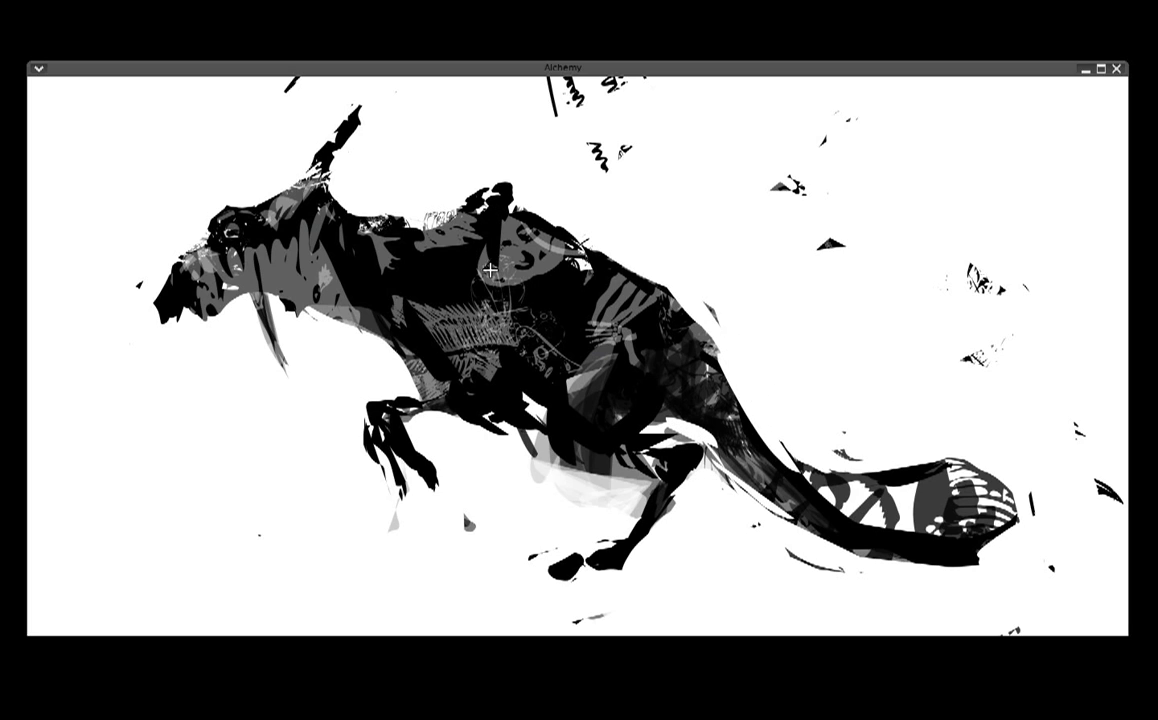
pyautogui.moveTo(609, 253)
pyautogui.mouseDown()
pyautogui.moveTo(570, 245)
pyautogui.moveTo(654, 279)
pyautogui.moveTo(677, 369)
pyautogui.moveTo(812, 461)
pyautogui.moveTo(912, 460)
pyautogui.mouseUp()
pyautogui.moveTo(779, 456)
pyautogui.mouseDown()
pyautogui.moveTo(735, 425)
pyautogui.moveTo(765, 403)
pyautogui.moveTo(901, 464)
pyautogui.mouseUp()
pyautogui.moveTo(957, 315); pyautogui.dragTo(955, 277)
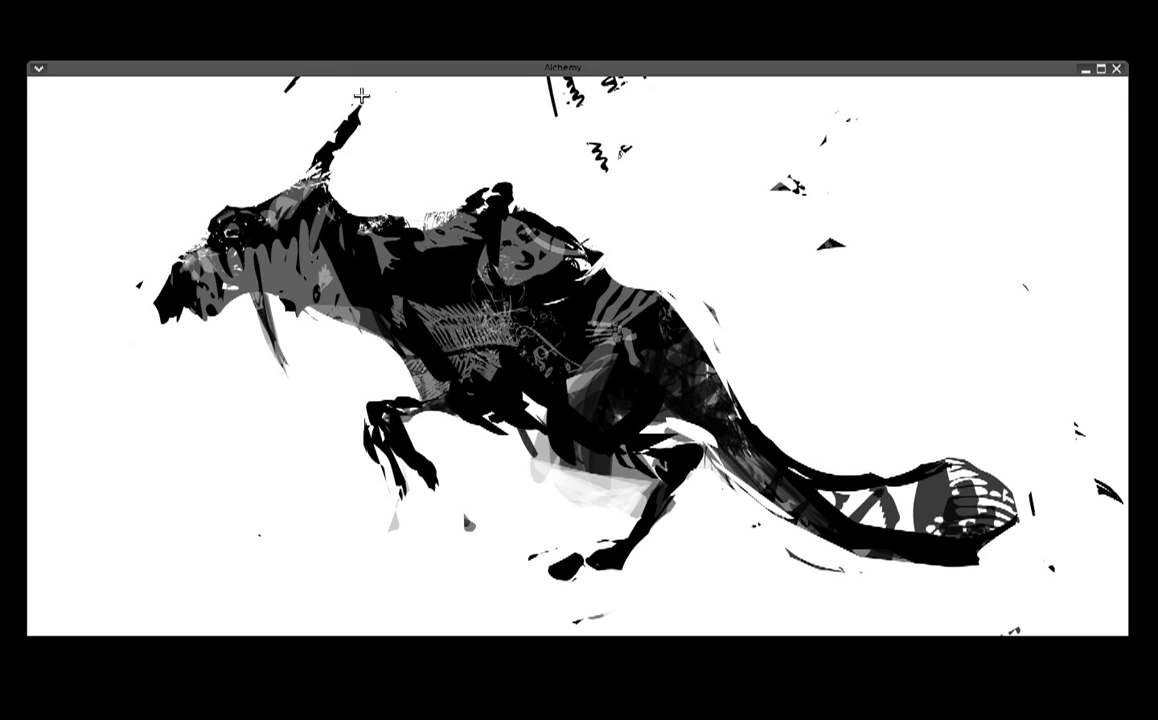
pyautogui.moveTo(805, 391)
pyautogui.mouseDown()
pyautogui.moveTo(725, 467)
pyautogui.moveTo(773, 463)
pyautogui.moveTo(853, 532)
pyautogui.moveTo(946, 537)
pyautogui.mouseUp()
pyautogui.moveTo(572, 80)
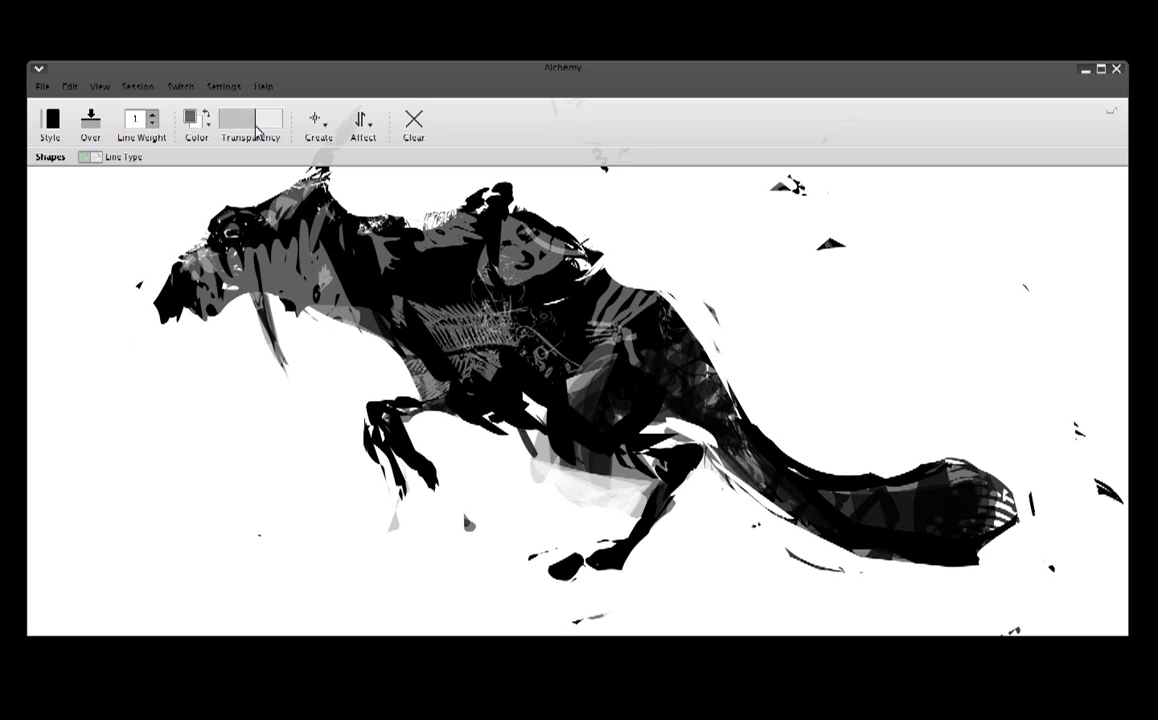
# Pick red, then yellow, and paint yellow marks on the tusk, tail and flank
pyautogui.click(196, 118)
pyautogui.click(186, 189)
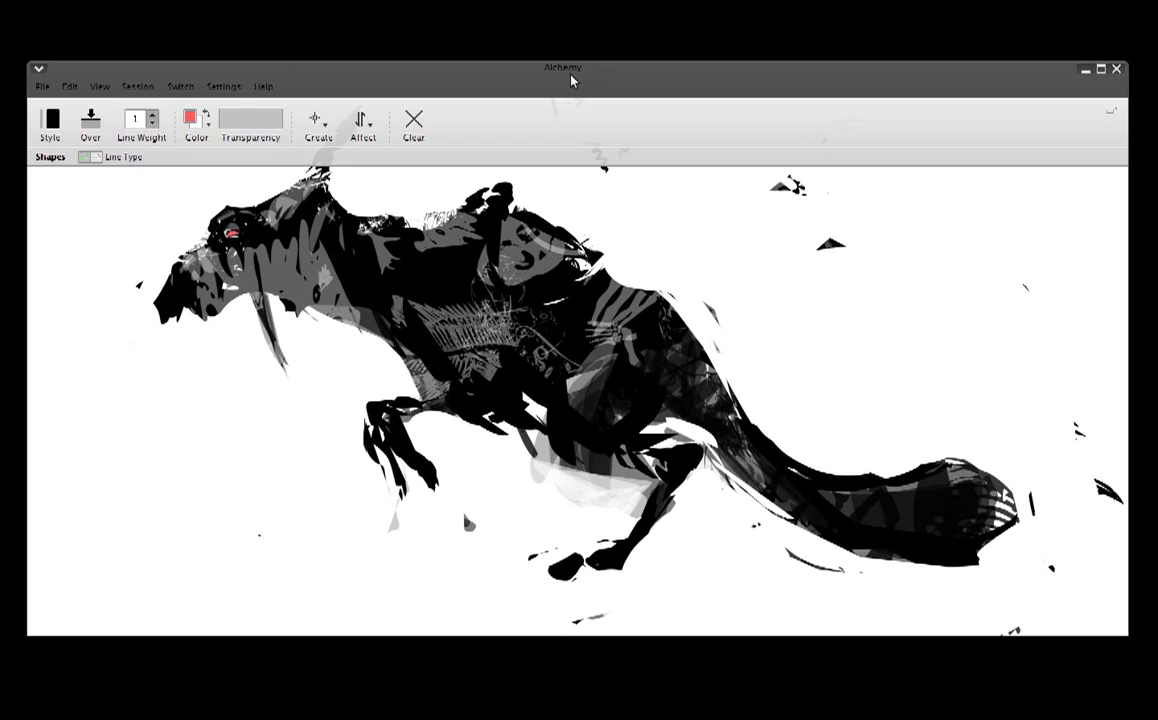
pyautogui.click(192, 119)
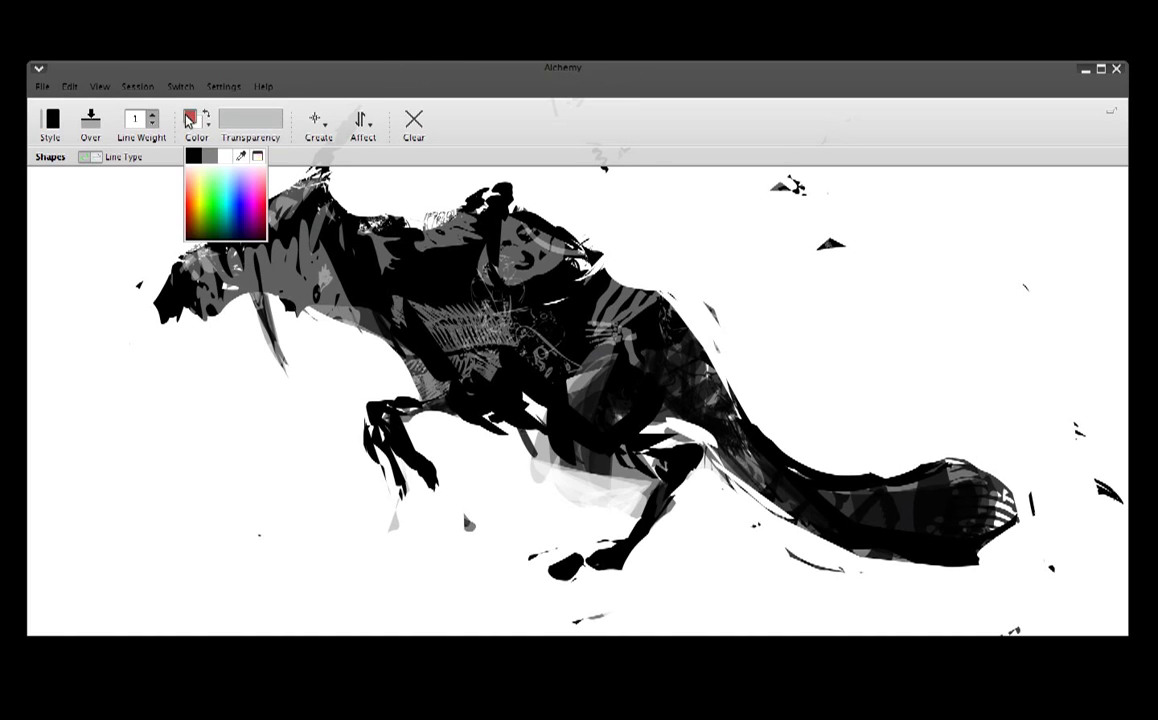
pyautogui.click(200, 200)
pyautogui.moveTo(238, 262)
pyautogui.mouseDown()
pyautogui.moveTo(287, 354)
pyautogui.moveTo(254, 258)
pyautogui.mouseUp()
pyautogui.moveTo(869, 492)
pyautogui.mouseDown()
pyautogui.moveTo(867, 522)
pyautogui.moveTo(865, 490)
pyautogui.moveTo(985, 500)
pyautogui.mouseUp()
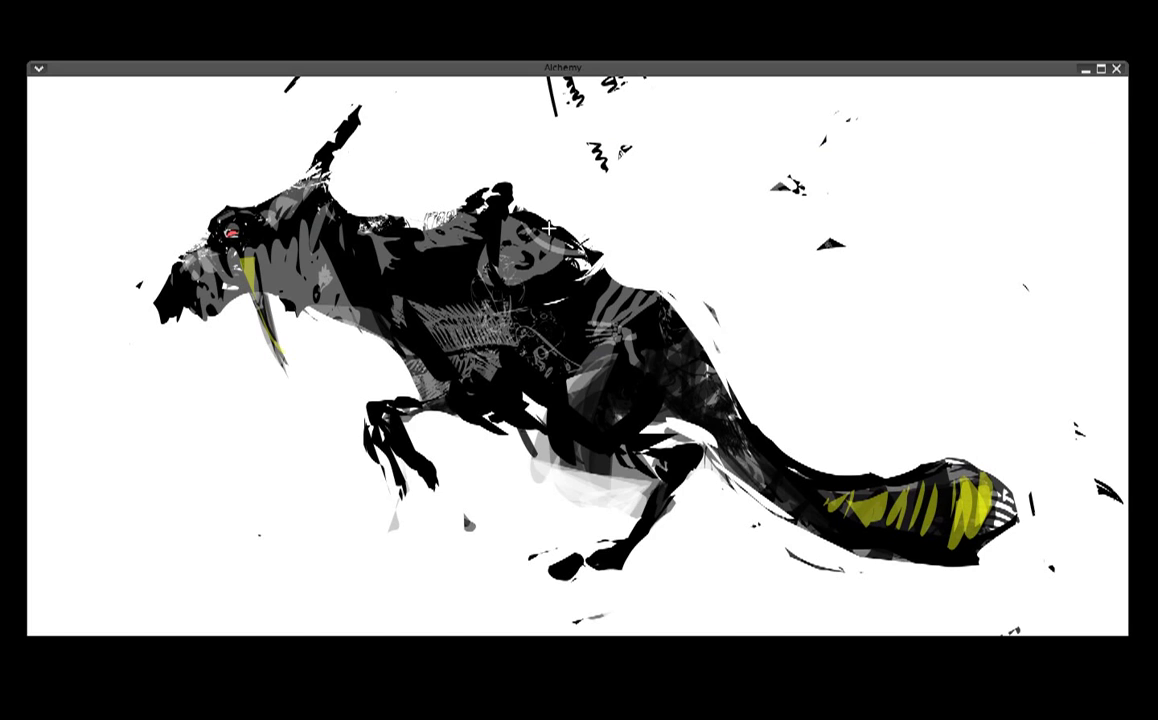
pyautogui.moveTo(652, 351)
pyautogui.mouseDown()
pyautogui.moveTo(655, 320)
pyautogui.moveTo(662, 362)
pyautogui.moveTo(664, 313)
pyautogui.mouseUp()
pyautogui.moveTo(873, 493); pyautogui.dragTo(858, 503)
pyautogui.moveTo(258, 325); pyautogui.dragTo(266, 338)
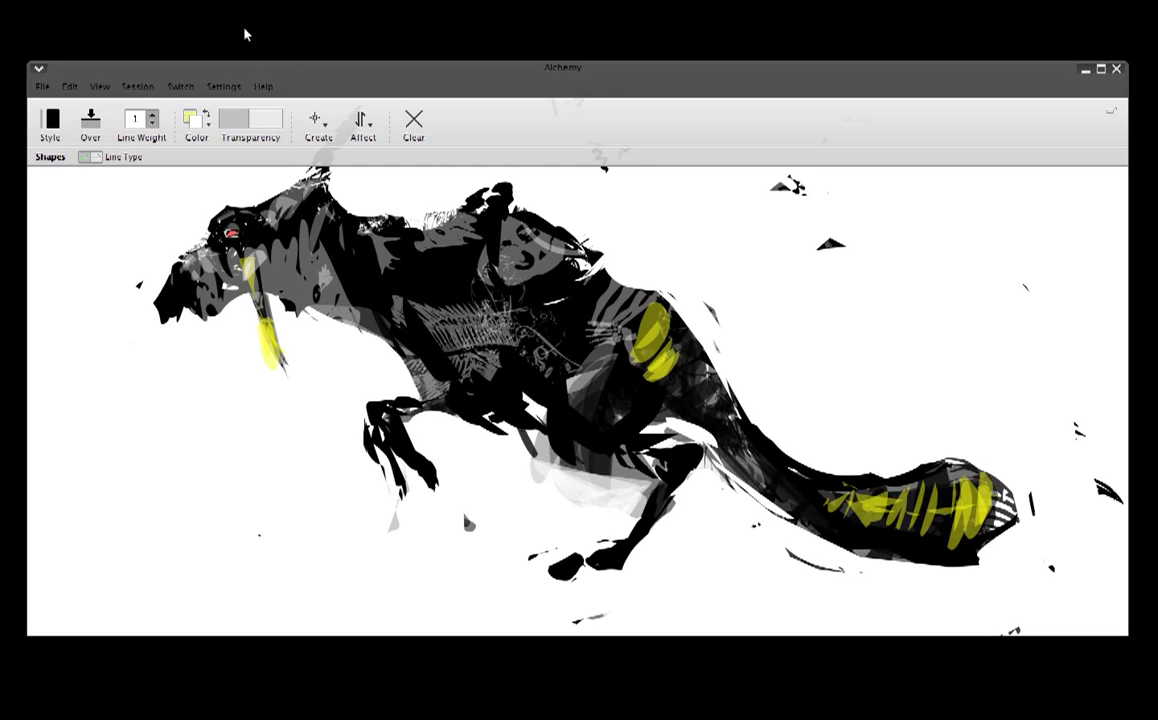
# Tone down the yellow tusk, flank patch and tail stripes with grey strokes
pyautogui.moveTo(243, 263)
pyautogui.mouseDown()
pyautogui.moveTo(256, 307)
pyautogui.moveTo(241, 266)
pyautogui.mouseUp()
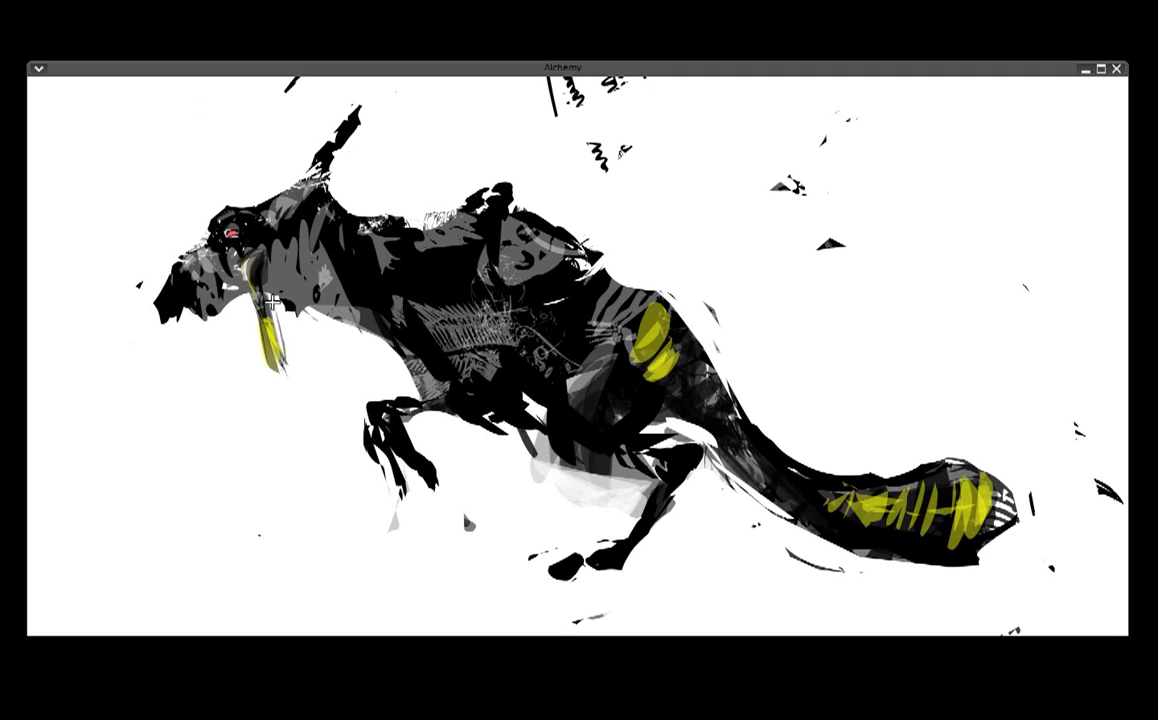
pyautogui.moveTo(600, 282); pyautogui.dragTo(660, 360)
pyautogui.moveTo(851, 478)
pyautogui.mouseDown()
pyautogui.moveTo(795, 460)
pyautogui.moveTo(890, 440)
pyautogui.moveTo(910, 470)
pyautogui.moveTo(903, 485)
pyautogui.mouseUp()
# Shade the belly toward the front foot, then export as PNG 'creature-design_01_001.png' to the Desktop
pyautogui.moveTo(524, 455); pyautogui.dragTo(564, 560)
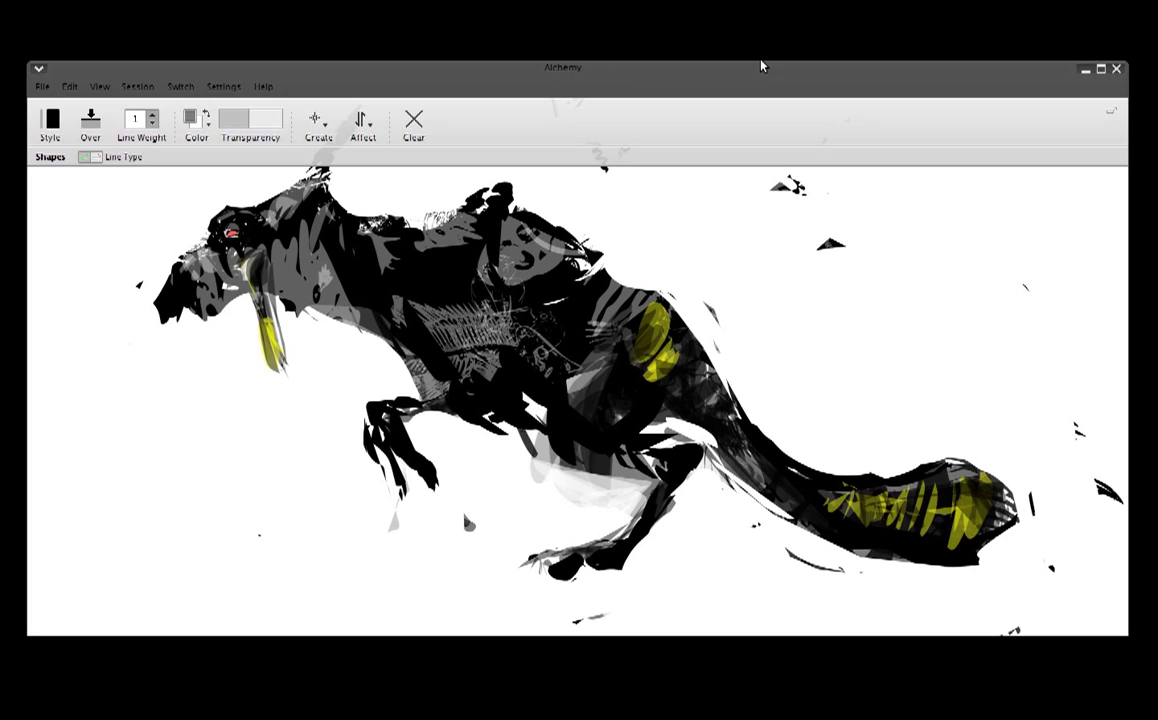
pyautogui.click(42, 86)
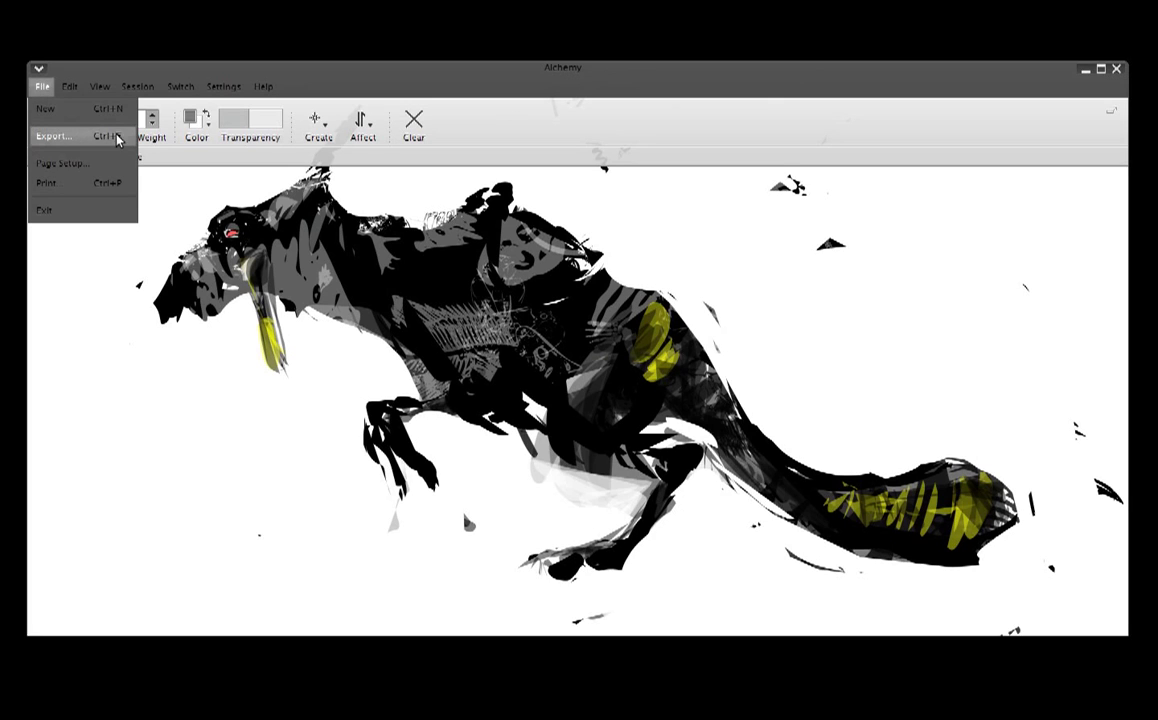
pyautogui.click(110, 136)
pyautogui.click(632, 237)
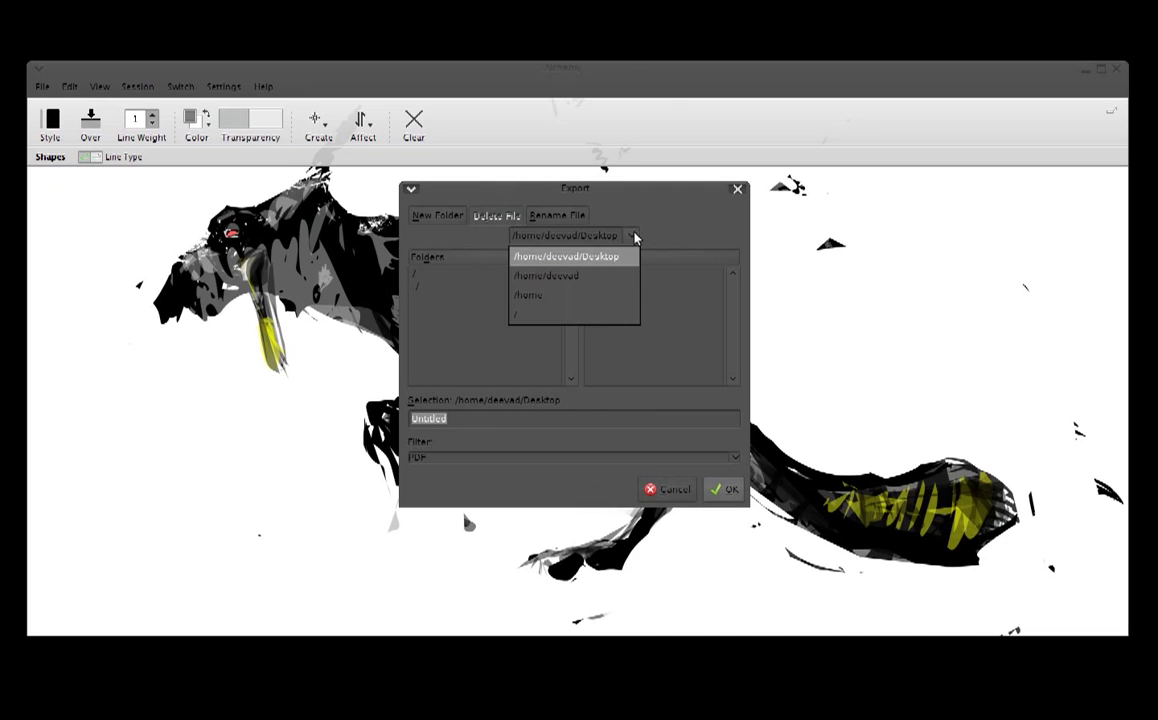
pyautogui.click(566, 256)
pyautogui.click(452, 457)
pyautogui.click(457, 486)
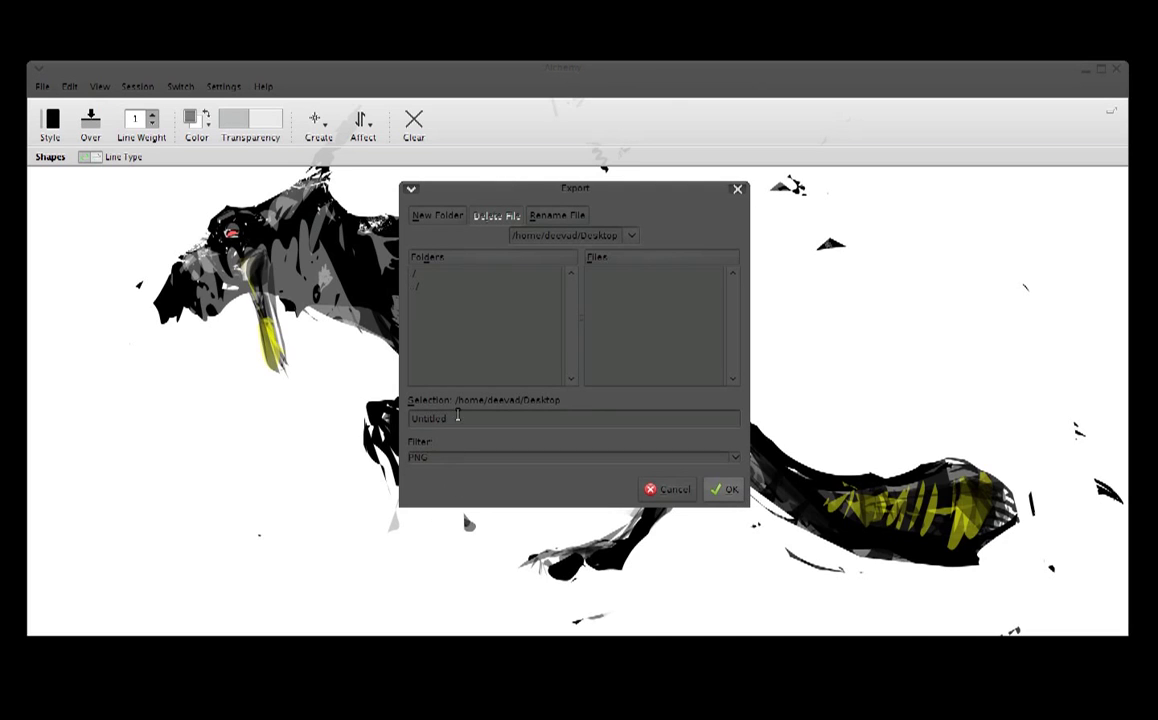
pyautogui.doubleClick(457, 418)
pyautogui.write('creature-design_')
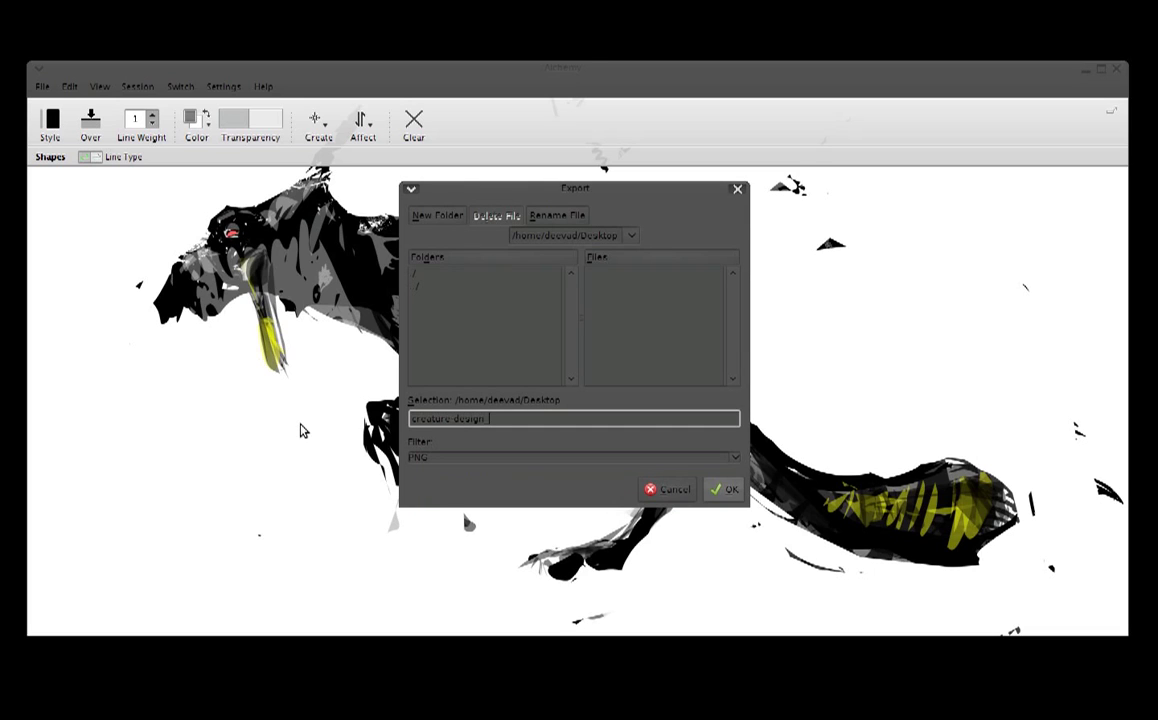
pyautogui.write('01_00')
pyautogui.write('1.png')
pyautogui.press('Return')
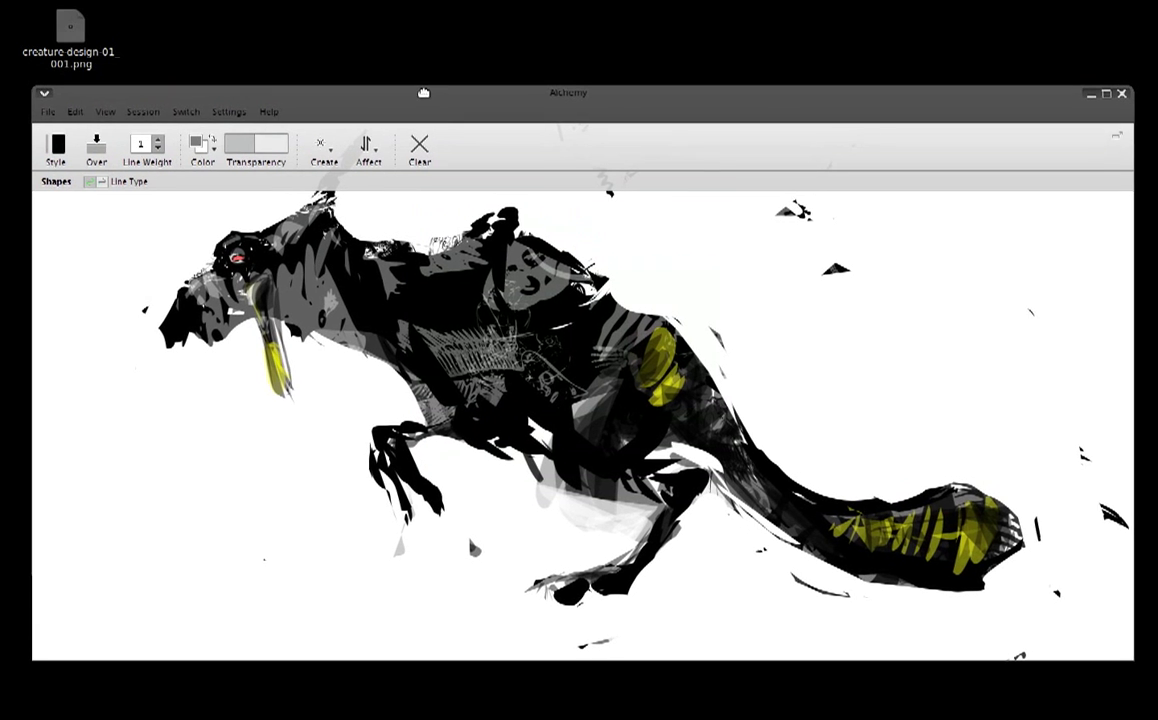
# Quit Alchemy, open the exported creature PNG in GIMP, and select the Paintbrush
pyautogui.click(1120, 95)
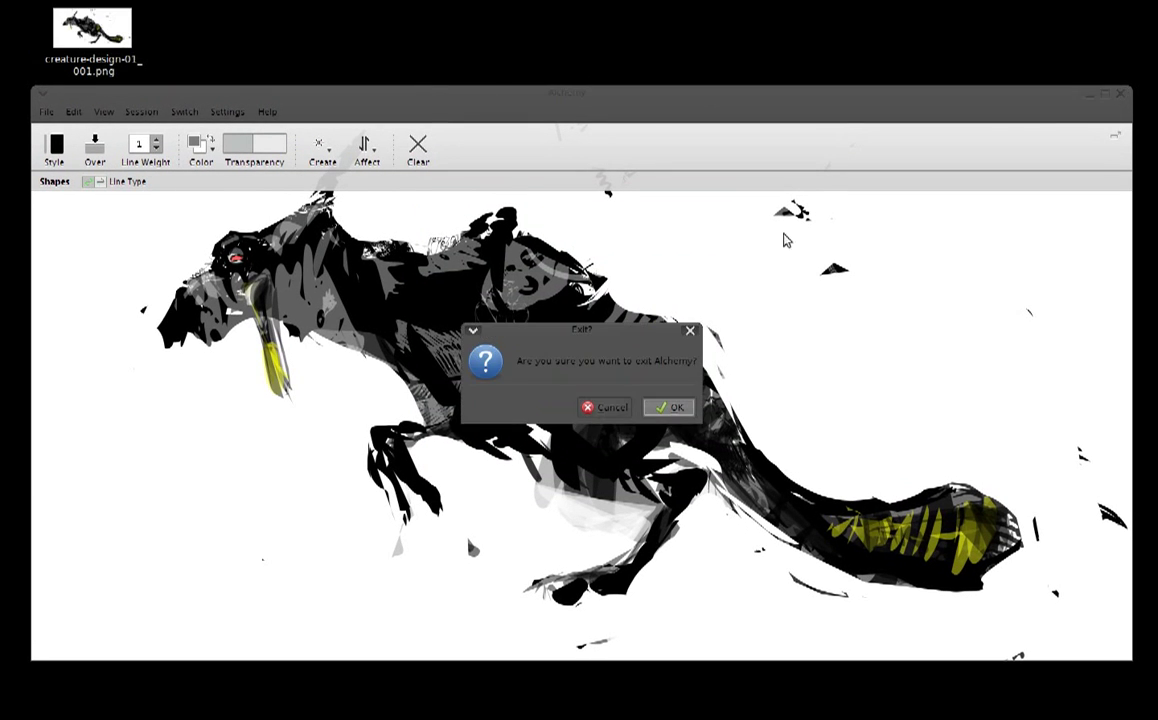
pyautogui.click(668, 408)
pyautogui.rightClick(108, 35)
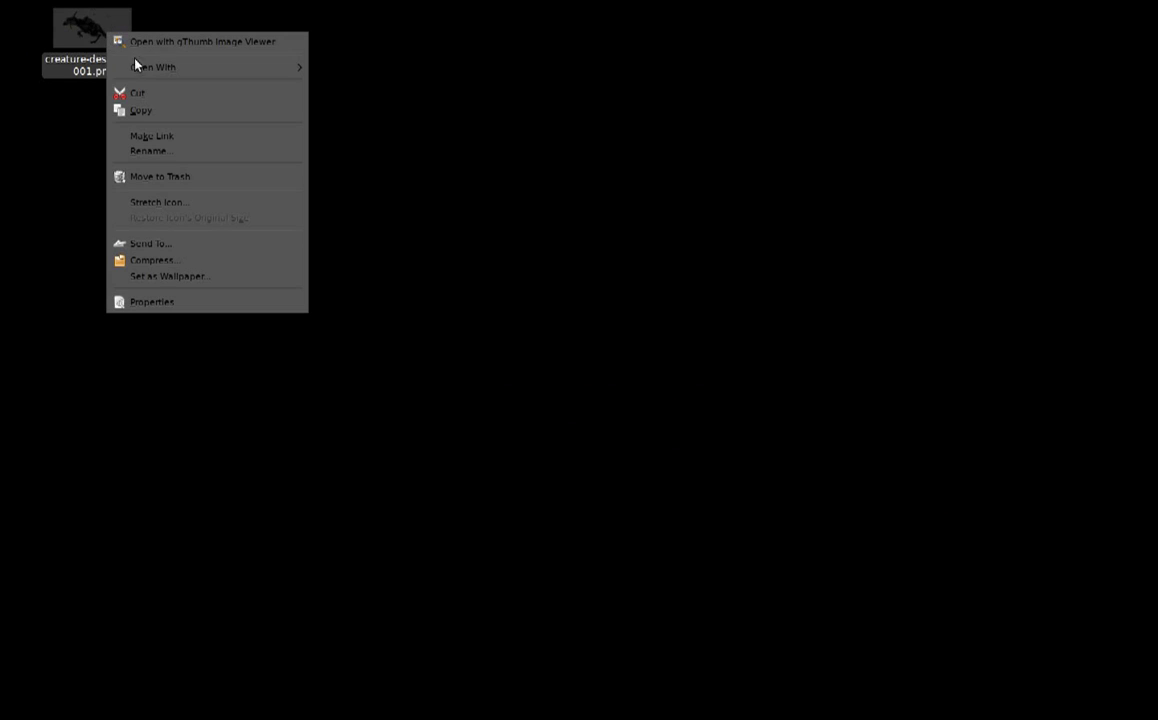
pyautogui.click(393, 66)
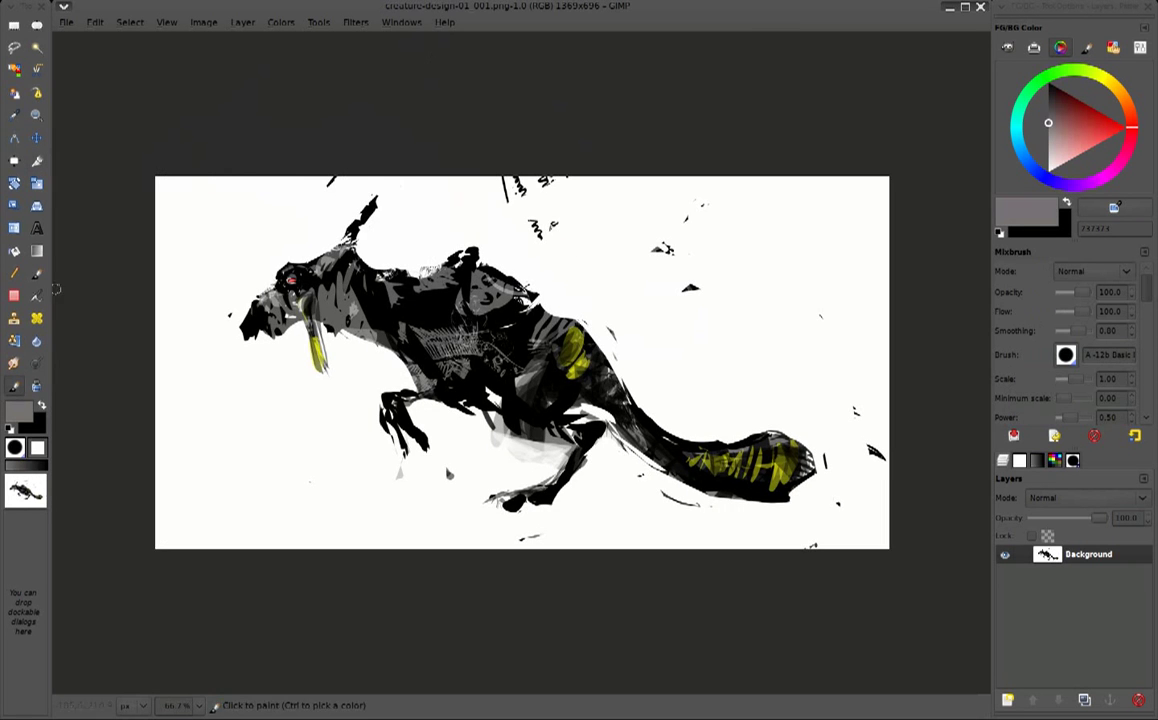
pyautogui.click(37, 272)
pyautogui.rightClick(835, 480)
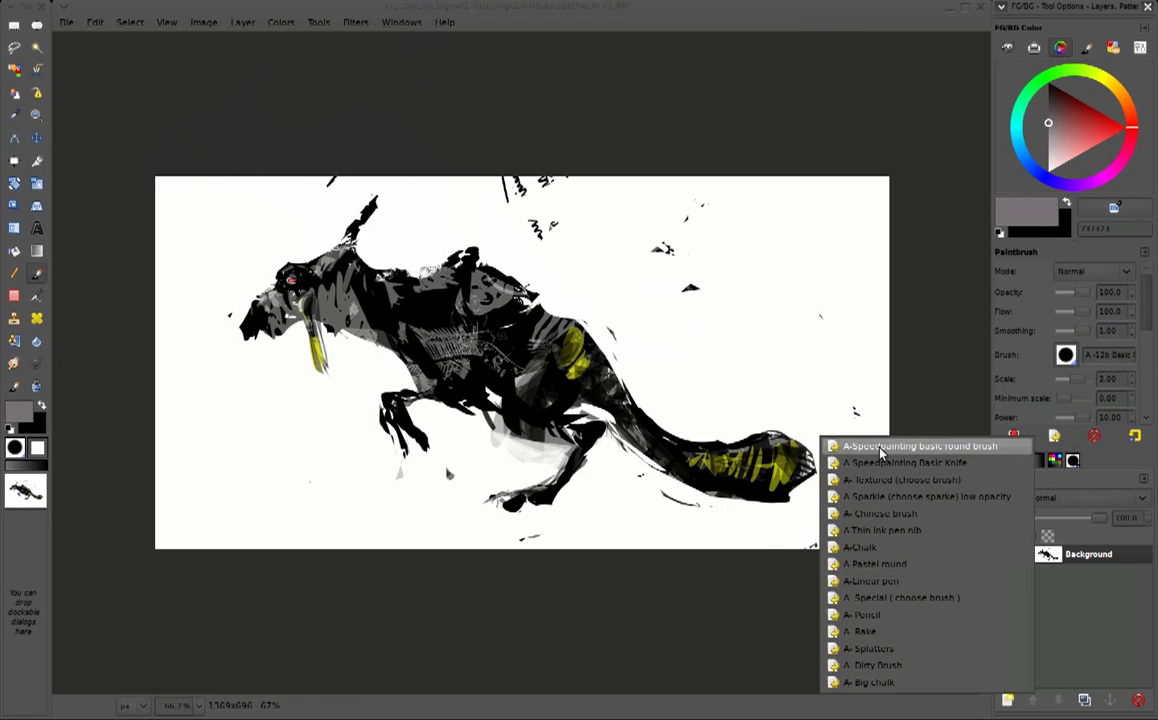
# Apply the A-Speedpainting basic round brush and paint white over stray marks near the head, leg and tail
pyautogui.click(881, 449)
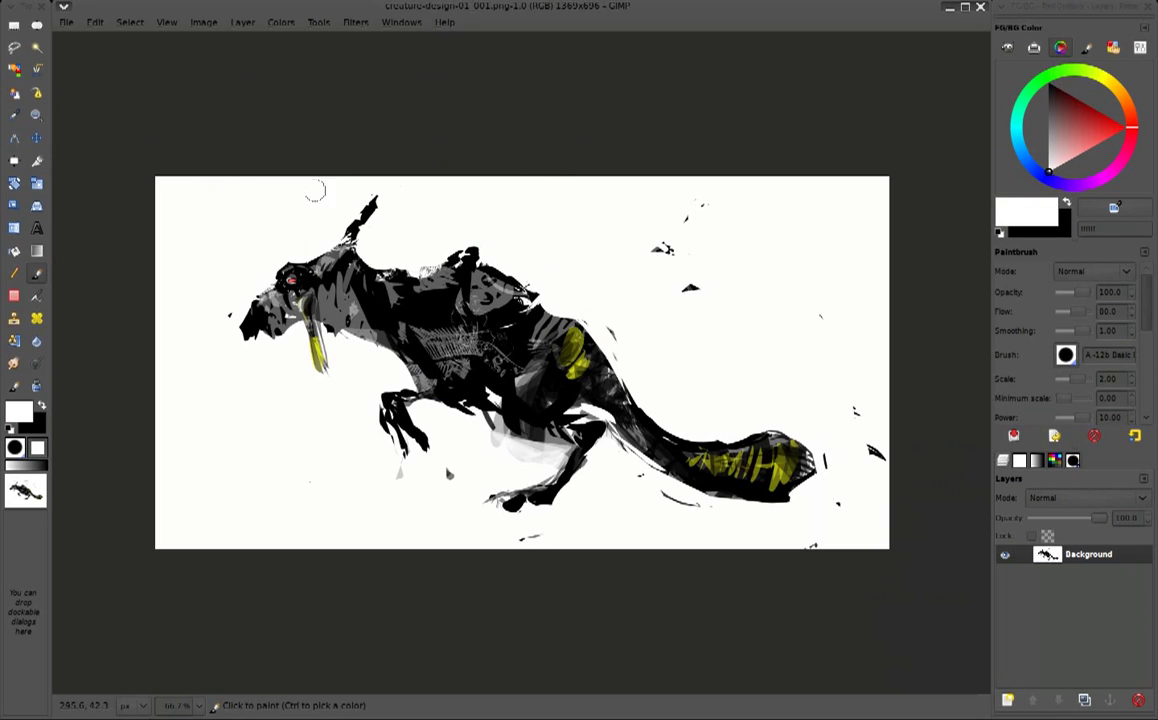
pyautogui.moveTo(249, 283); pyautogui.dragTo(218, 268)
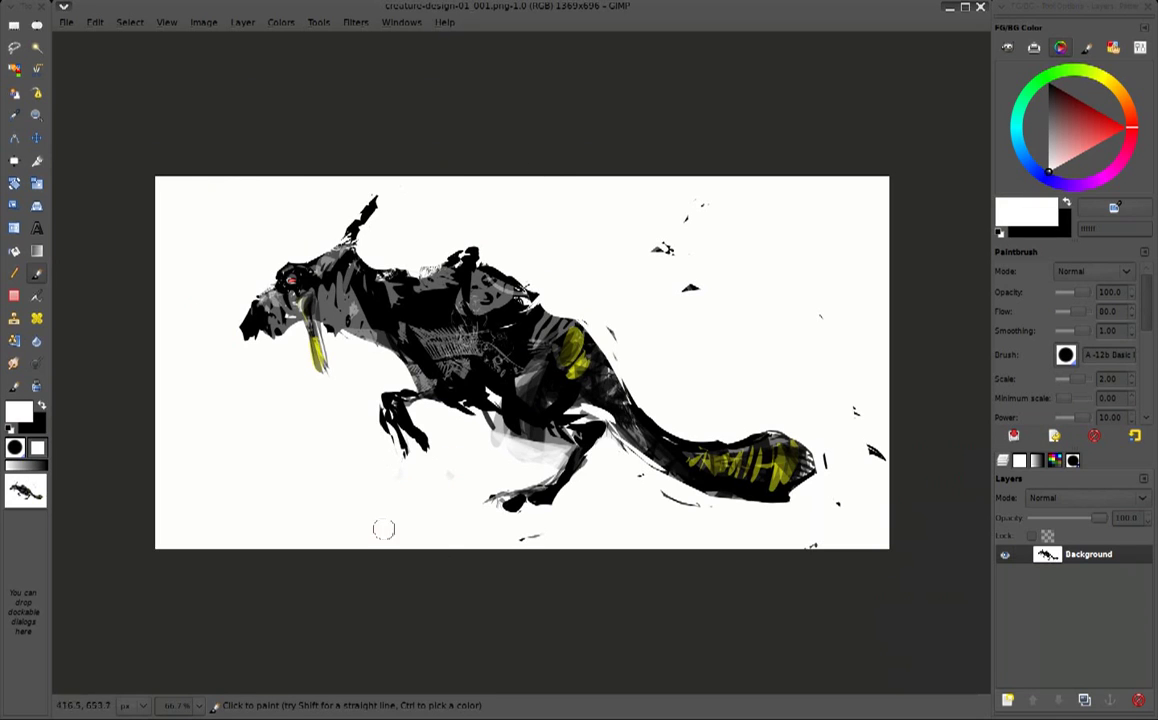
pyautogui.moveTo(557, 528); pyautogui.dragTo(775, 540)
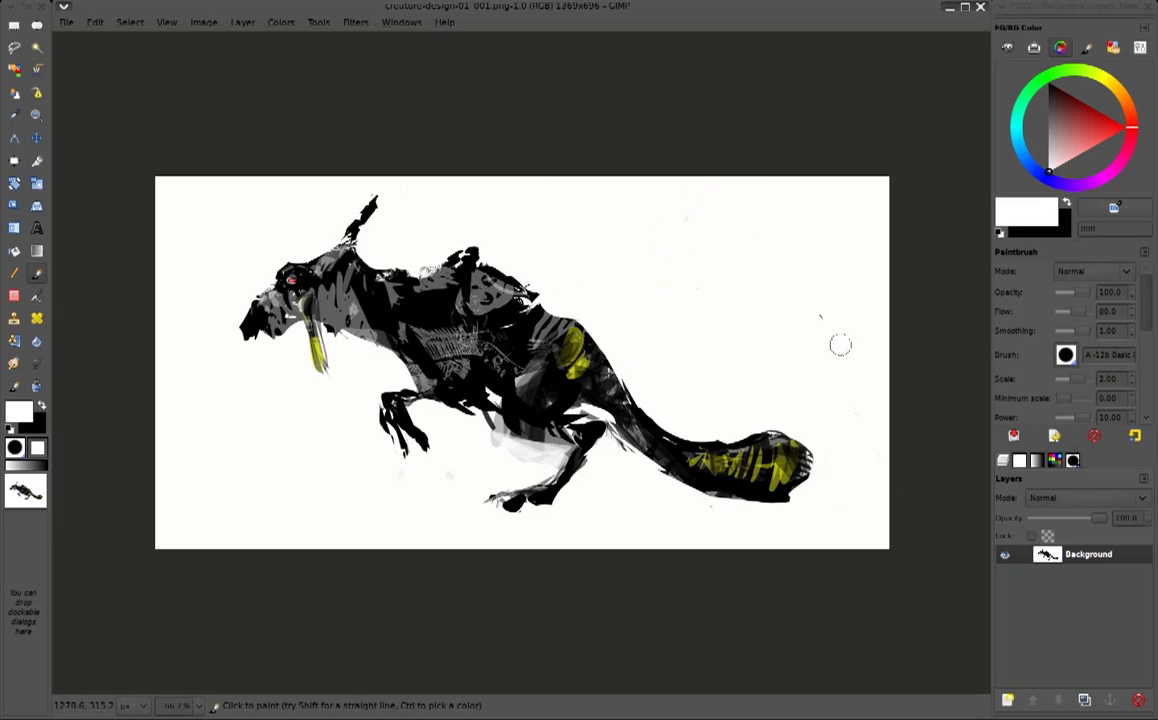
pyautogui.moveTo(780, 438); pyautogui.dragTo(660, 398)
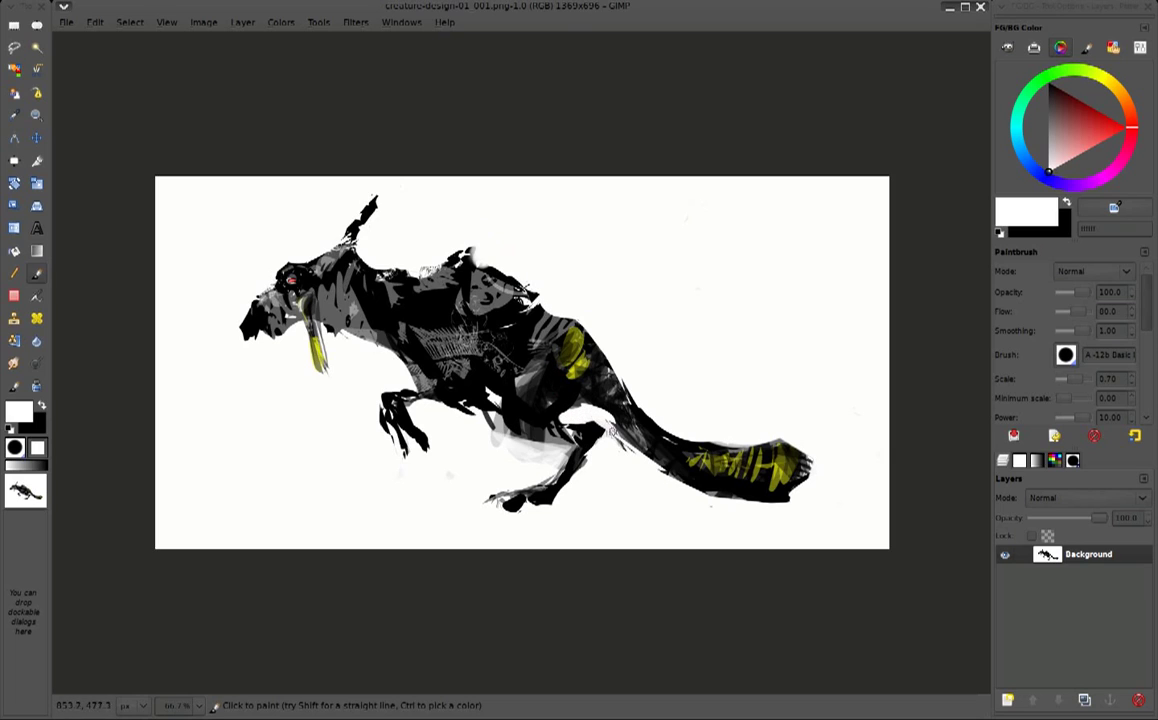
# Set the foreground colour to black and bring up the Image menu
pyautogui.keyDown('ctrl'); pyautogui.click(617, 415); pyautogui.keyUp('ctrl')
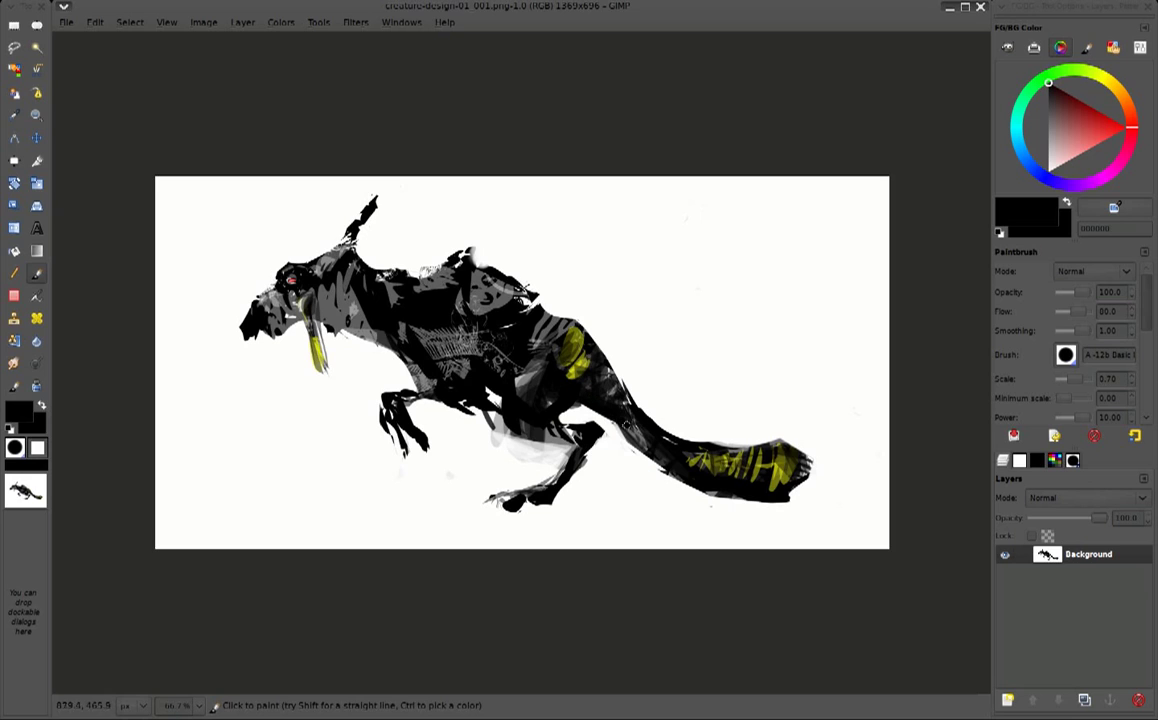
pyautogui.scroll(-1, 640, 366)
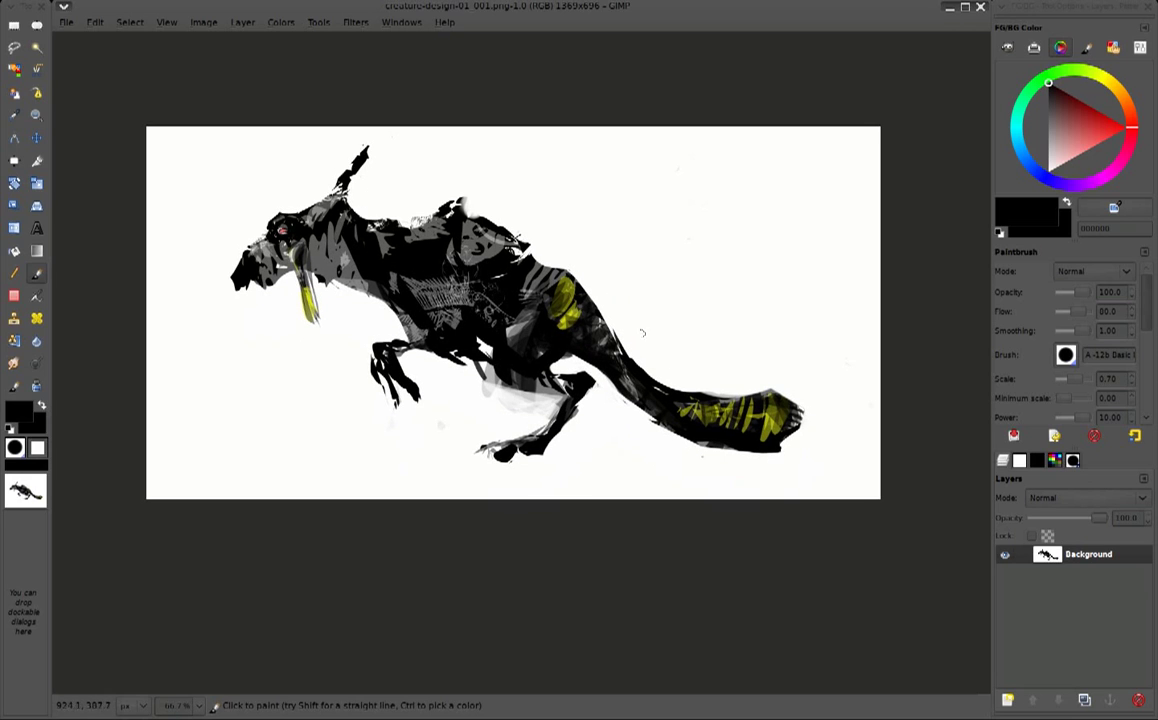
pyautogui.scroll(1, 642, 333)
pyautogui.scroll(2, 680, 320)
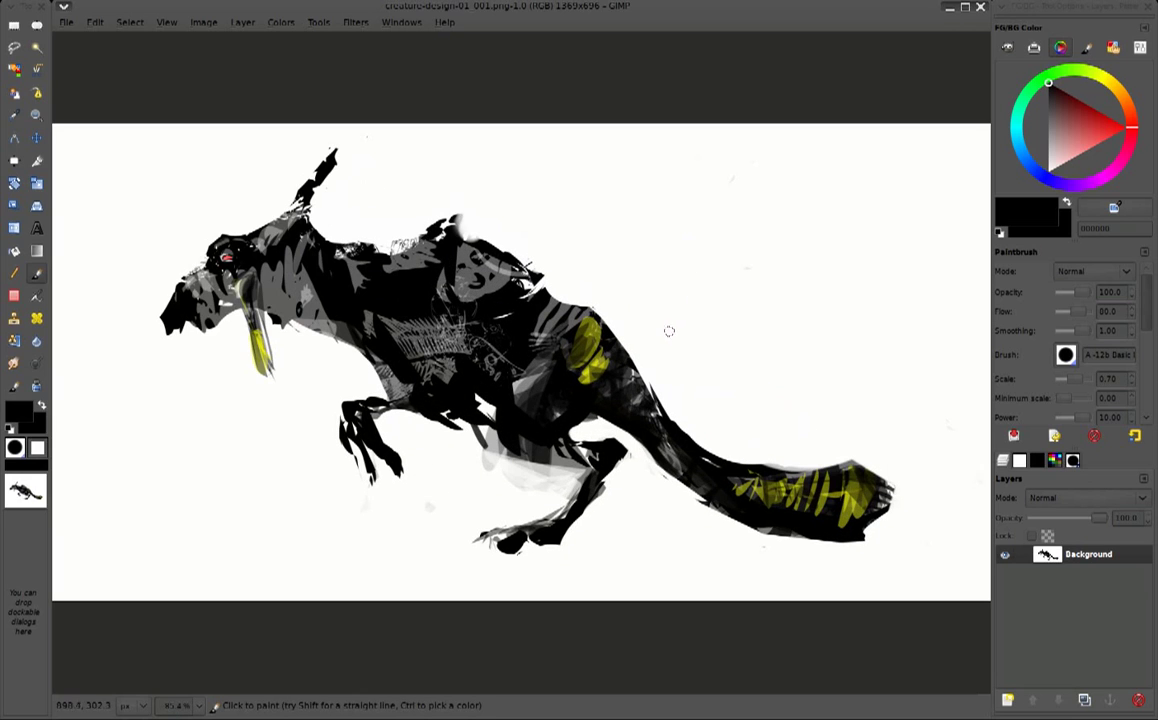
pyautogui.click(204, 22)
# Scale the image to 2000×1017, then enlarge it to 2200×1119
pyautogui.click(222, 133)
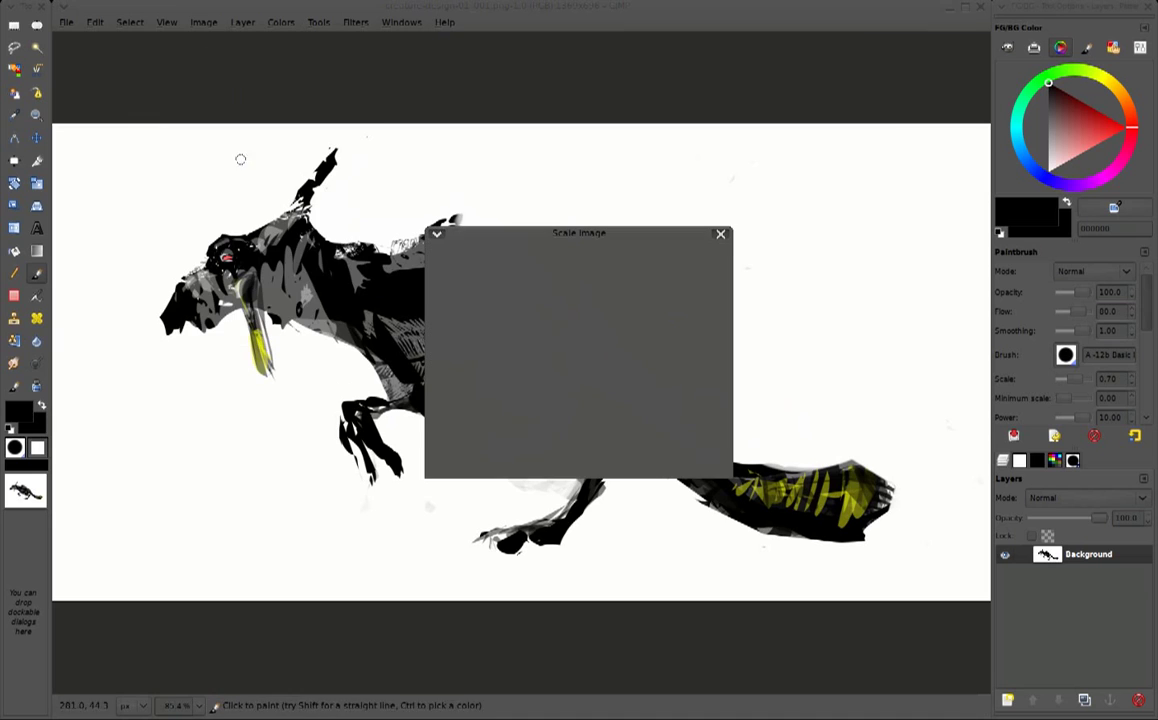
pyautogui.click(687, 457)
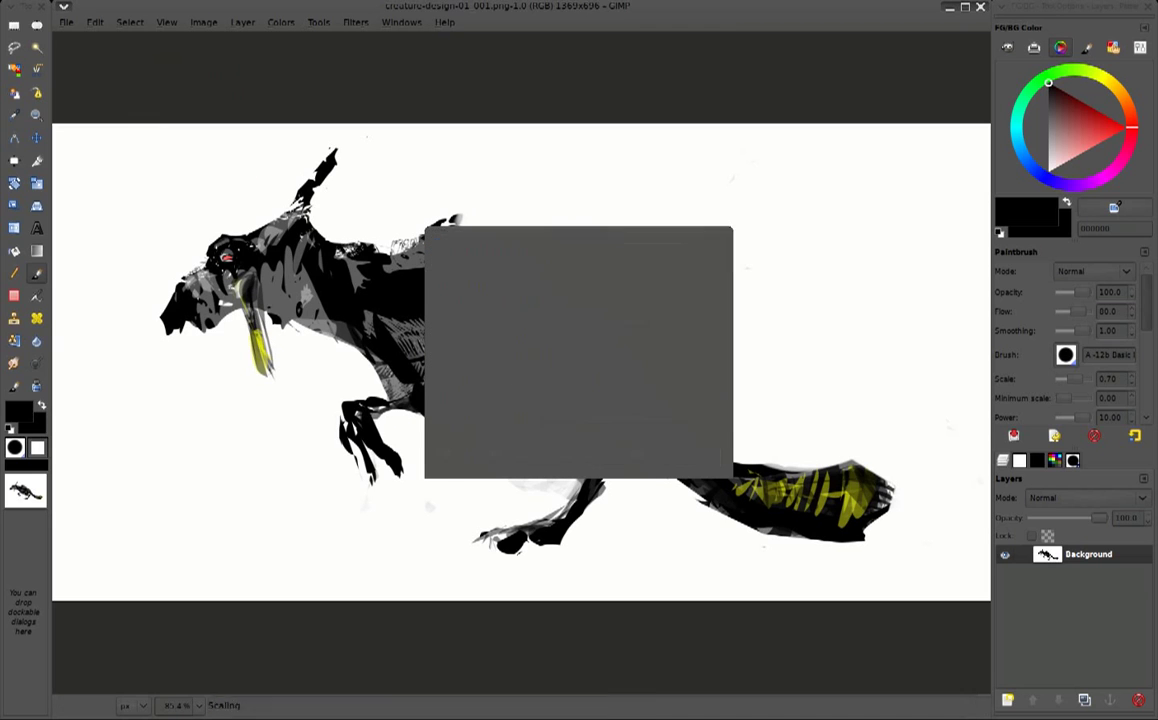
pyautogui.scroll(-2, 655, 410)
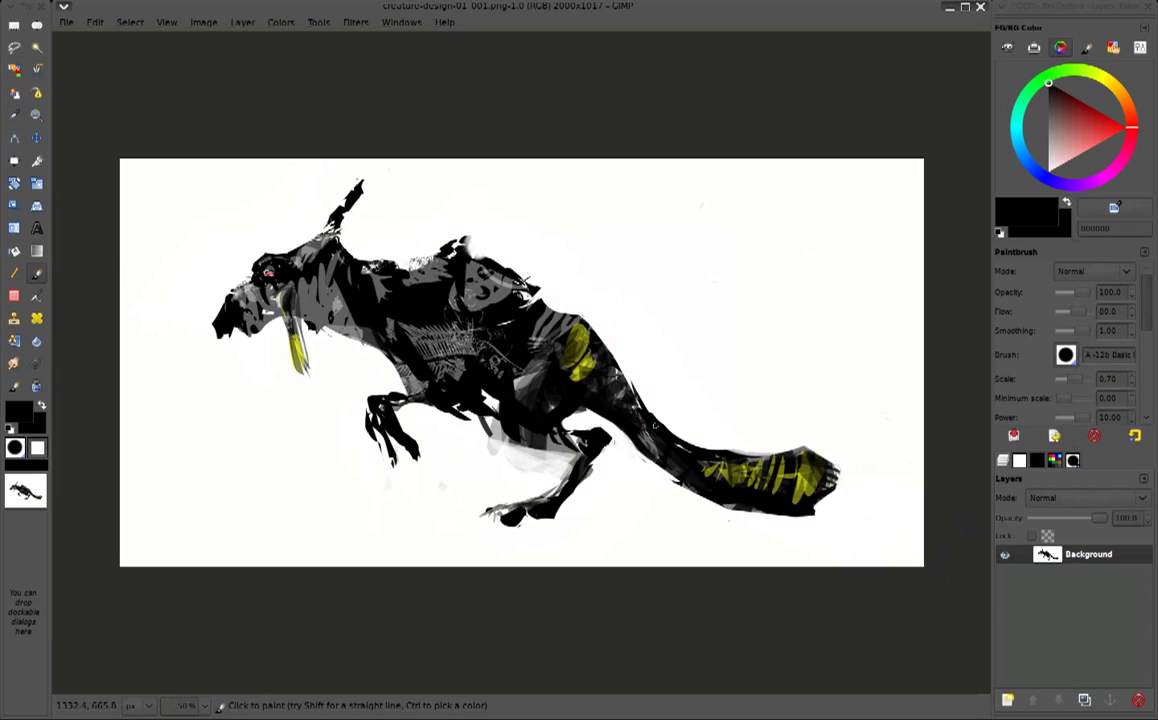
pyautogui.press('x')
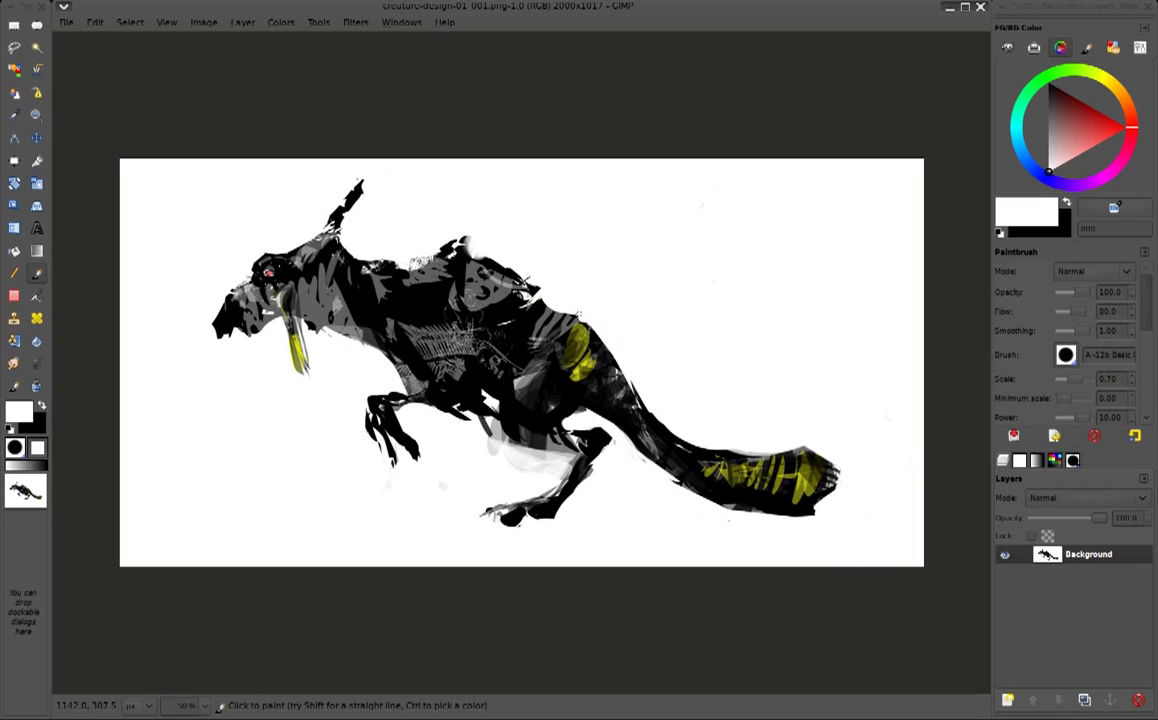
pyautogui.click(166, 22)
pyautogui.click(230, 152)
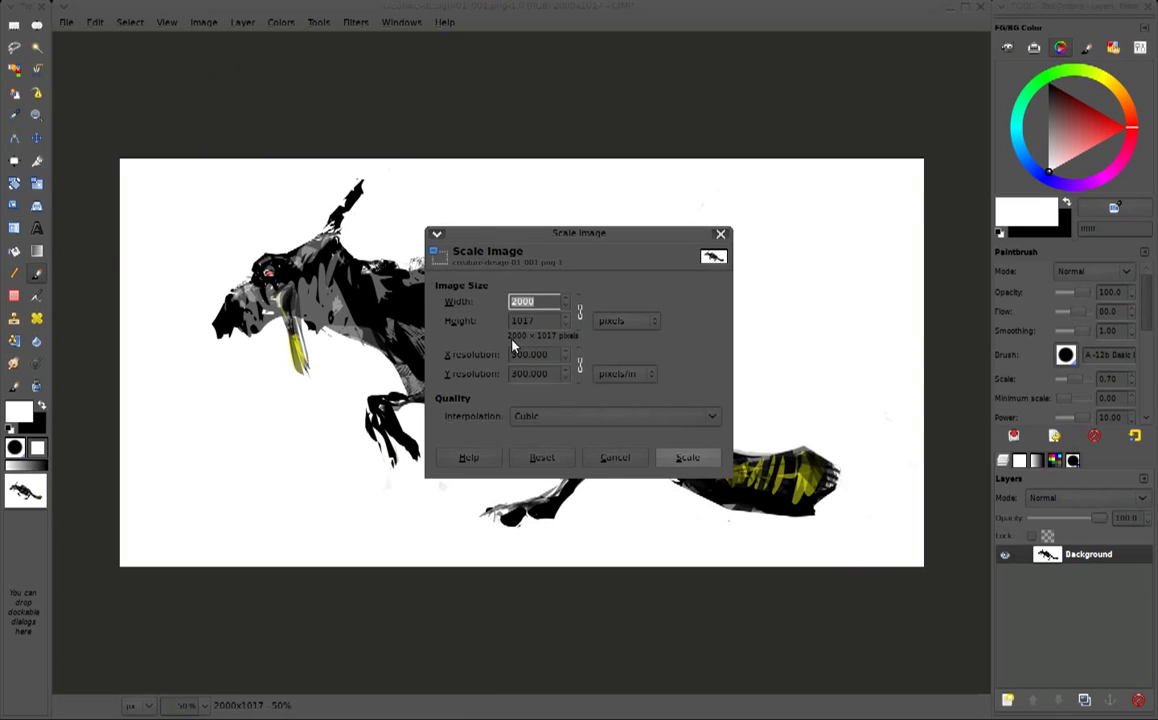
pyautogui.click(688, 458)
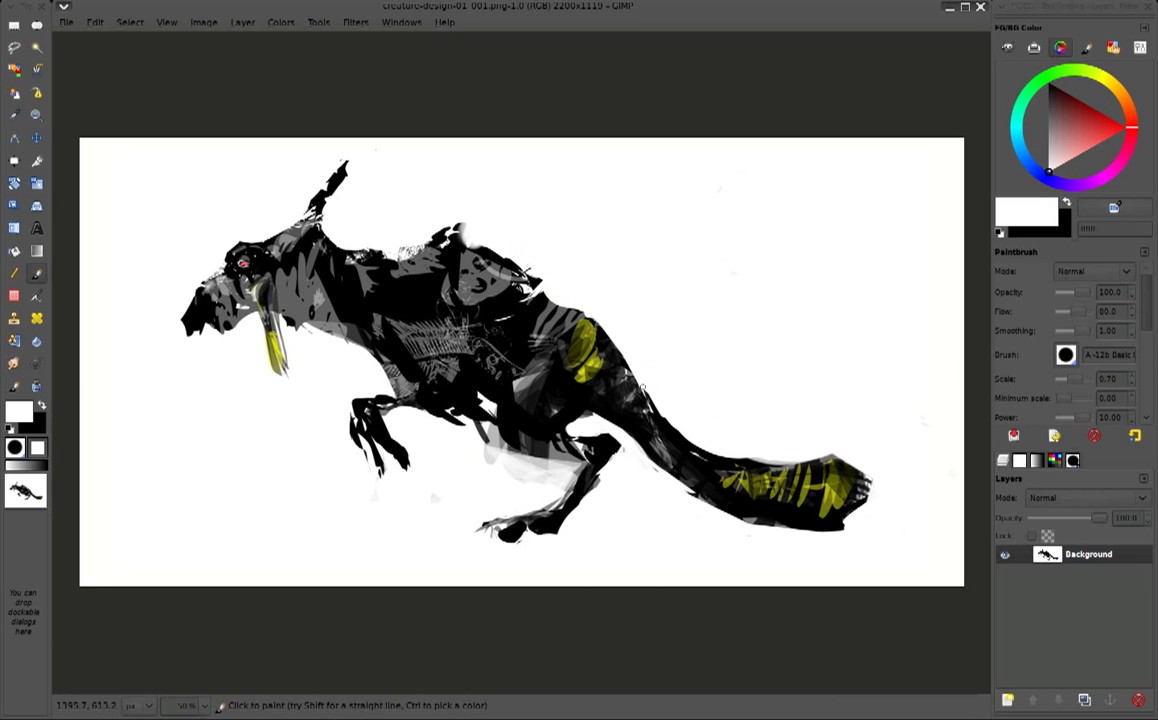
# Switch the paint colour between near-black and white while firming up the hind leg and belly
pyautogui.keyDown('ctrl'); pyautogui.click(570, 431); pyautogui.keyUp('ctrl')
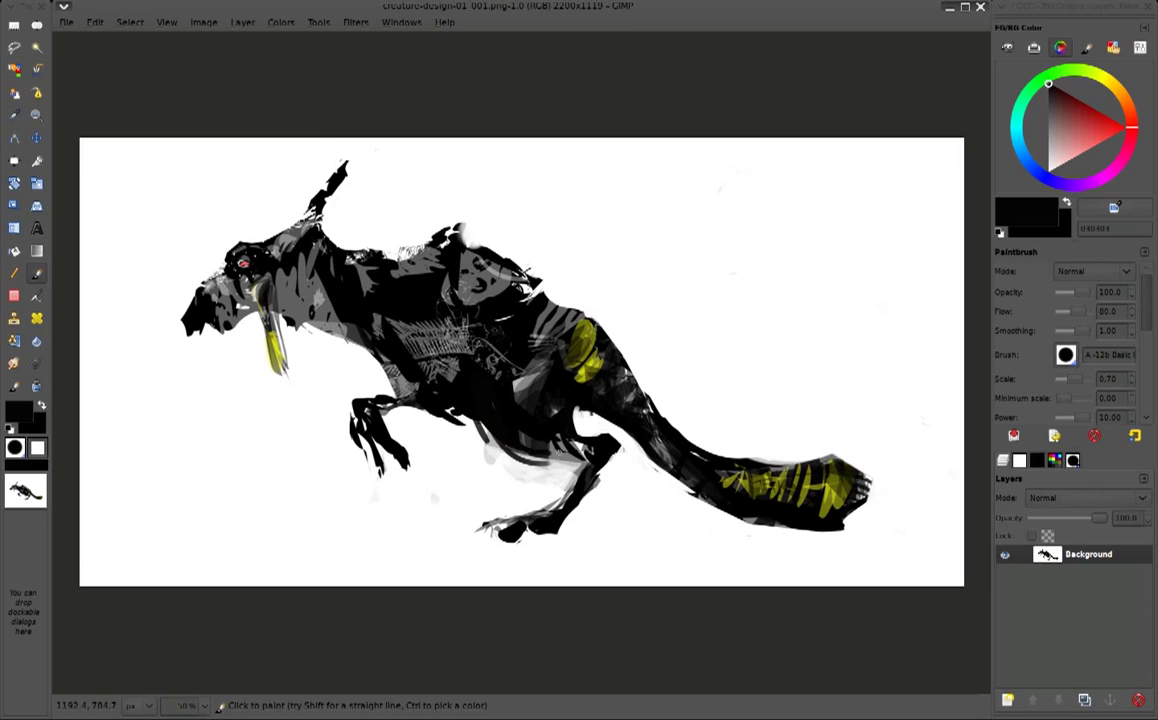
pyautogui.keyDown('ctrl'); pyautogui.click(546, 462); pyautogui.keyUp('ctrl')
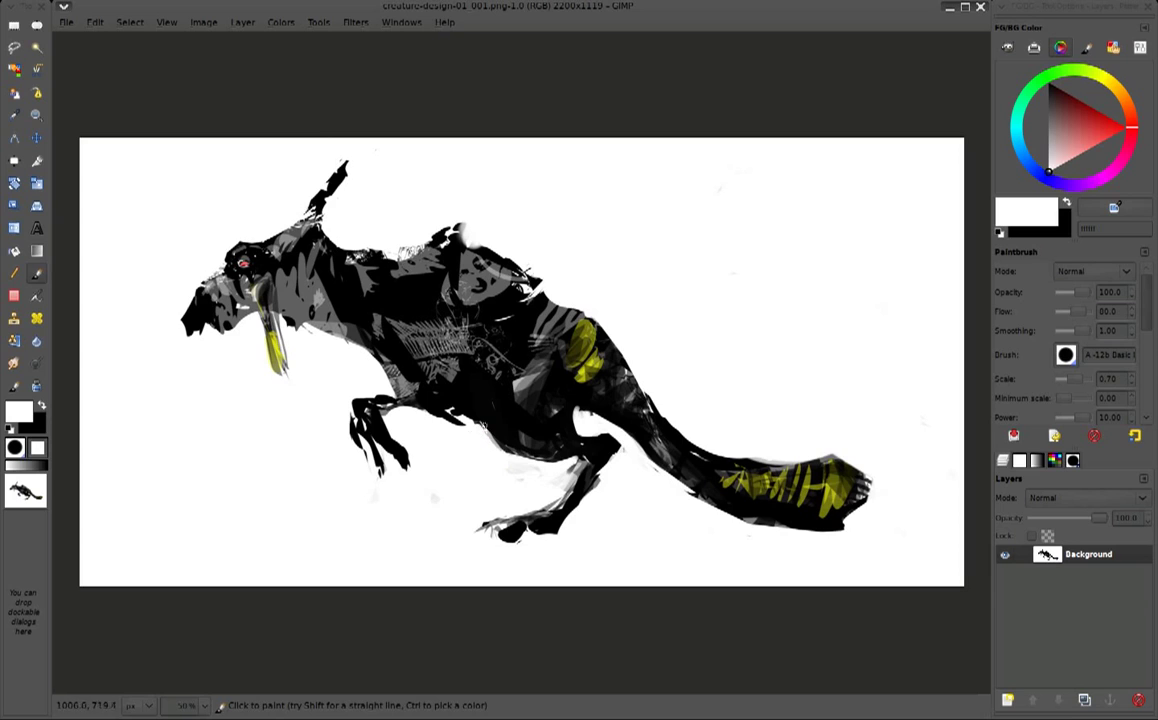
pyautogui.keyDown('ctrl'); pyautogui.click(502, 377); pyautogui.keyUp('ctrl')
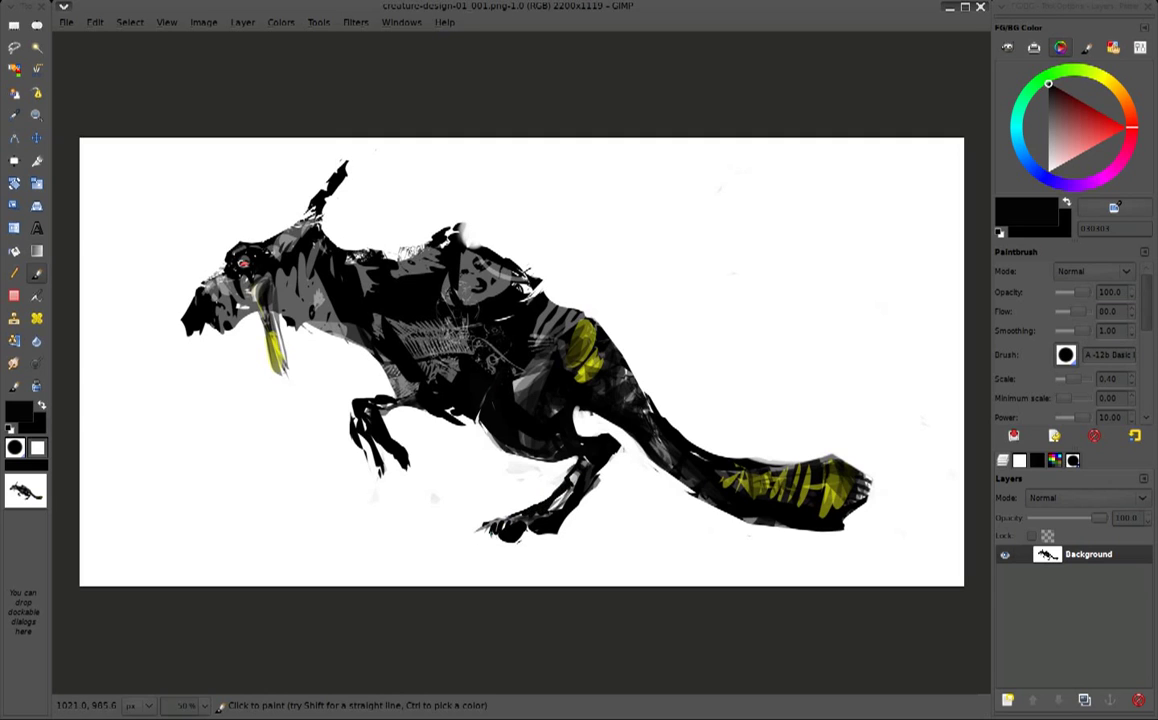
# Switch to the Airbrush with a light grey colour and set its mode to Multiply
pyautogui.press('a')
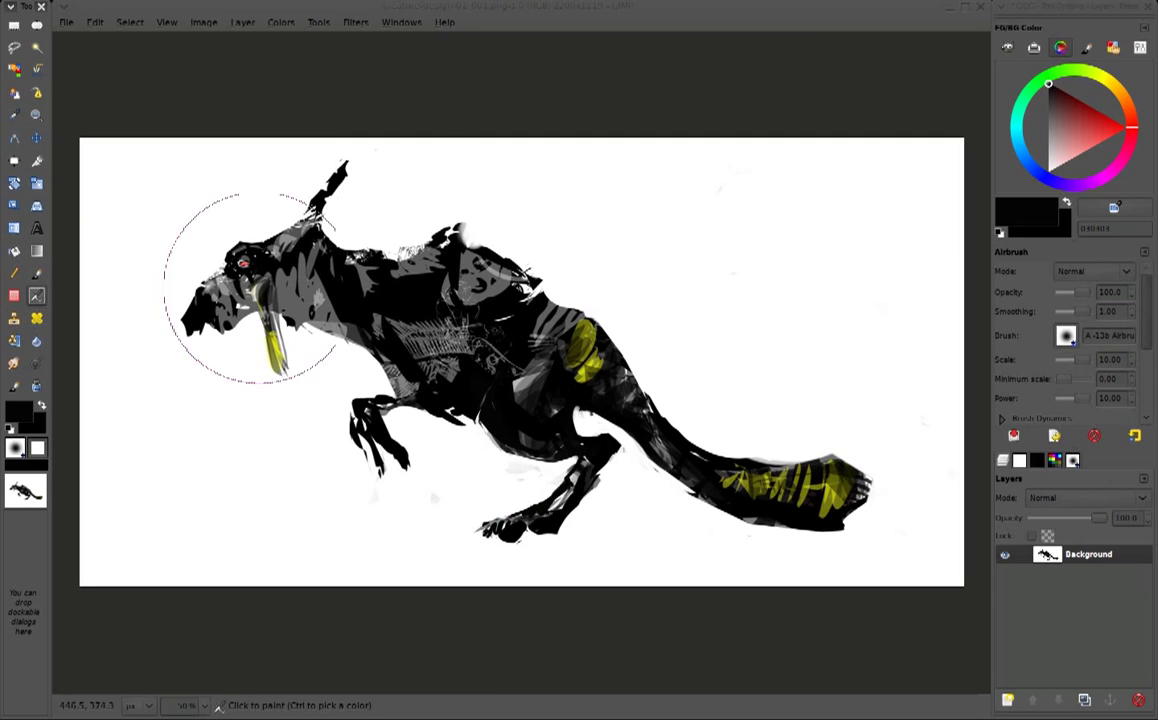
pyautogui.press('x')
pyautogui.click(1093, 271)
pyautogui.click(1085, 421)
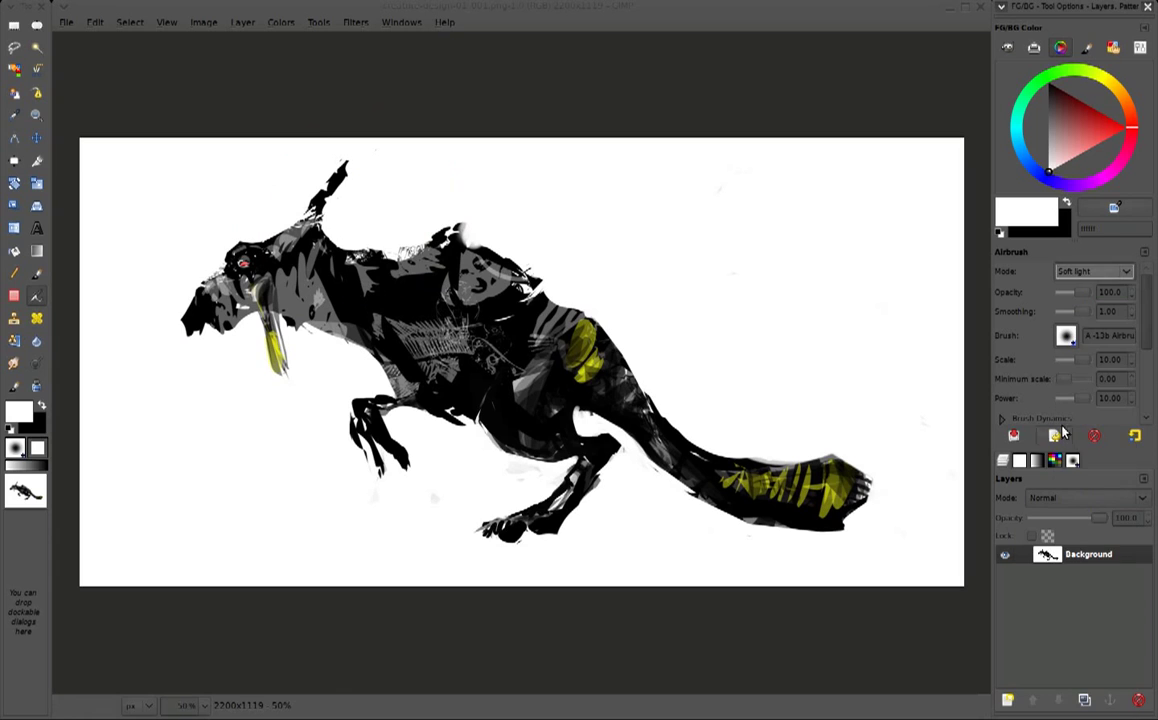
pyautogui.click(1041, 158)
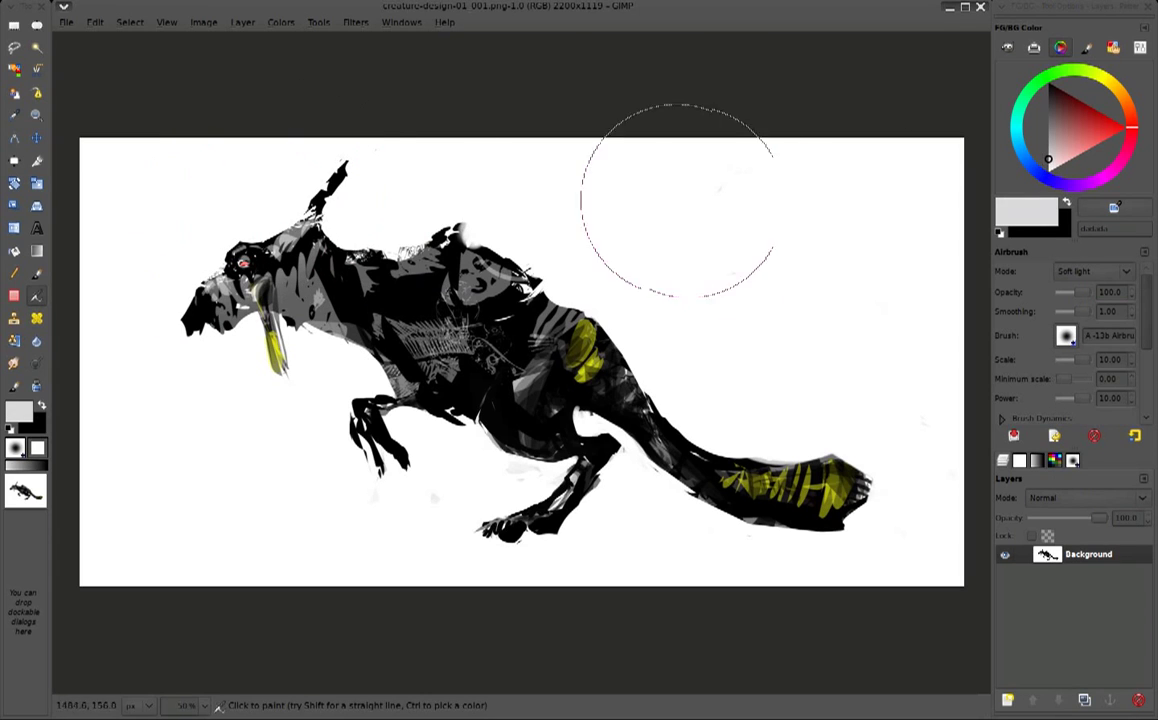
pyautogui.click(1093, 271)
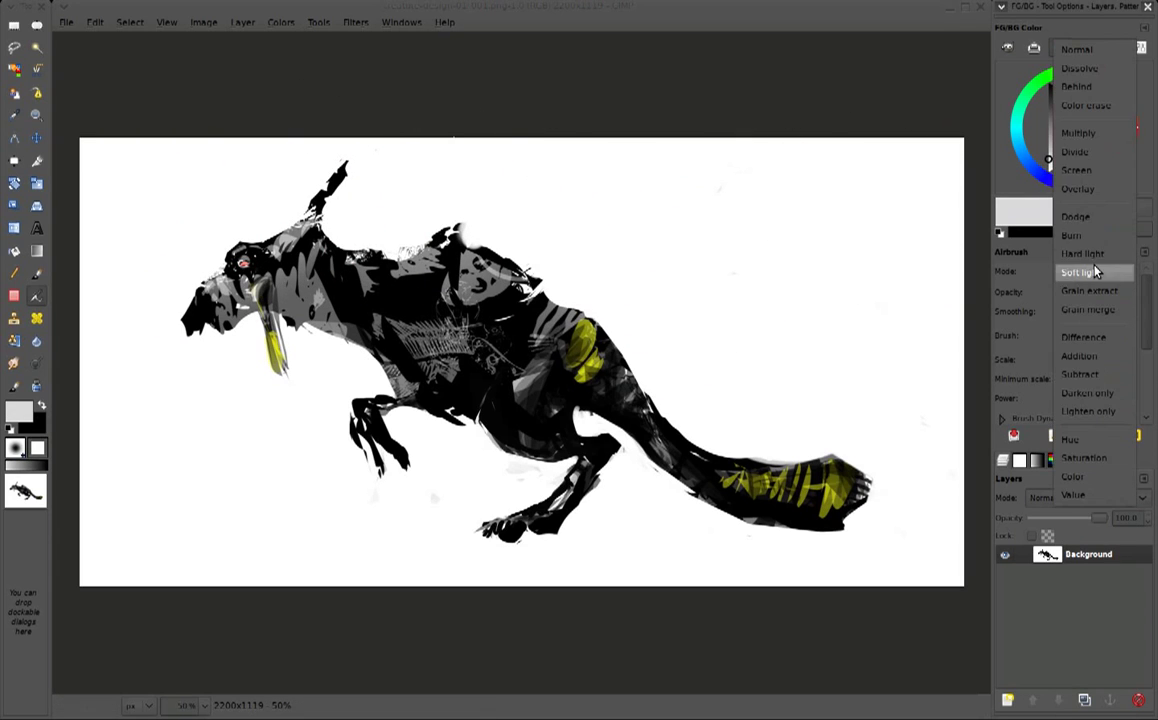
pyautogui.click(1097, 134)
# Airbrush dark shading over the head, shoulder and chest, then add a new transparent layer
pyautogui.press('u')
pyautogui.click(150, 258)
pyautogui.press('a')
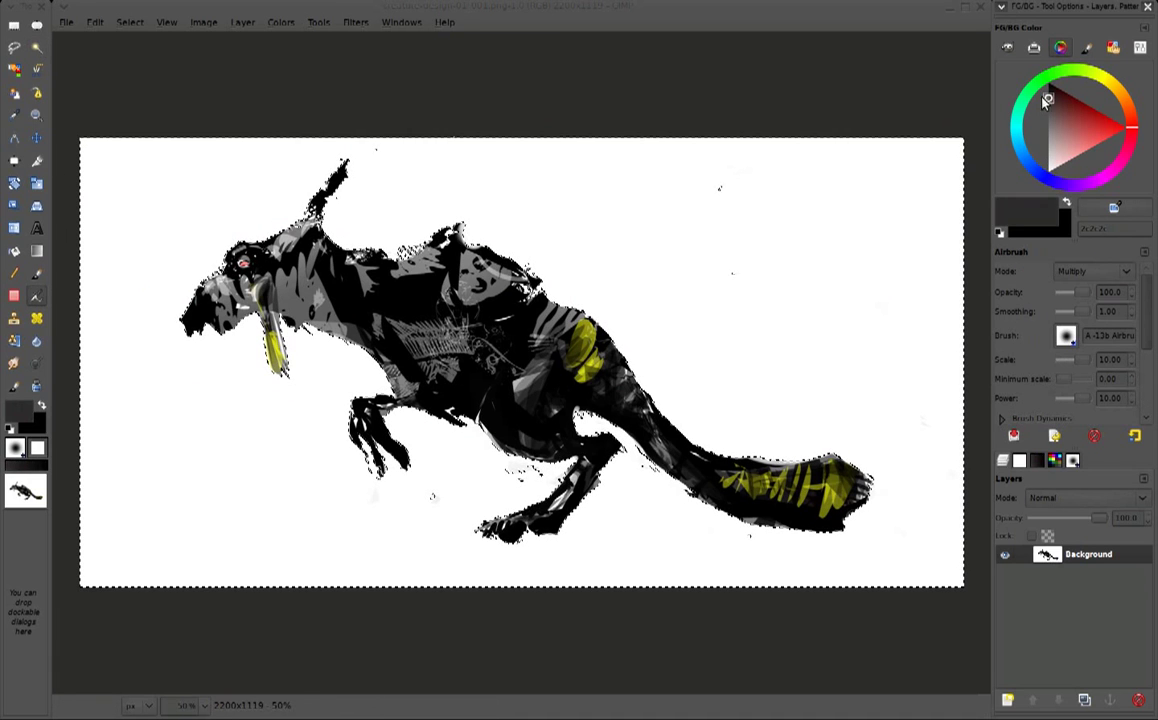
pyautogui.click(255, 350)
pyautogui.hotkey('ctrl', 'z')
pyautogui.hotkey('ctrl', 'z')
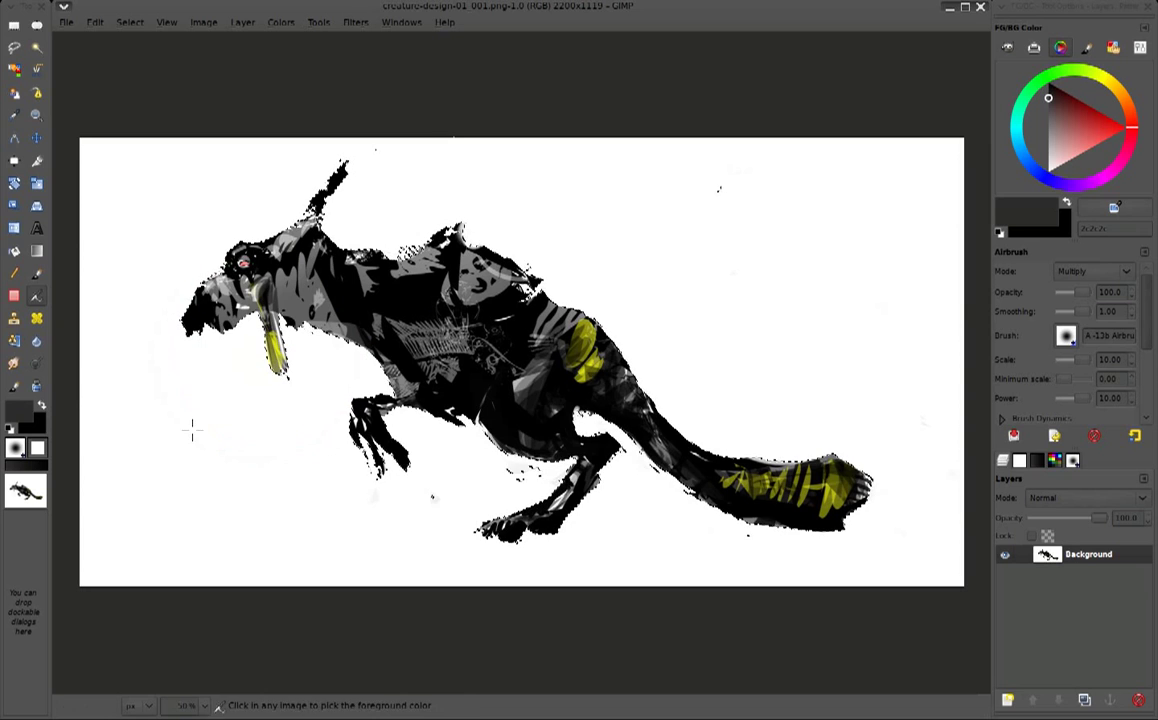
pyautogui.moveTo(257, 349)
pyautogui.mouseDown()
pyautogui.moveTo(672, 504)
pyautogui.moveTo(729, 414)
pyautogui.mouseUp()
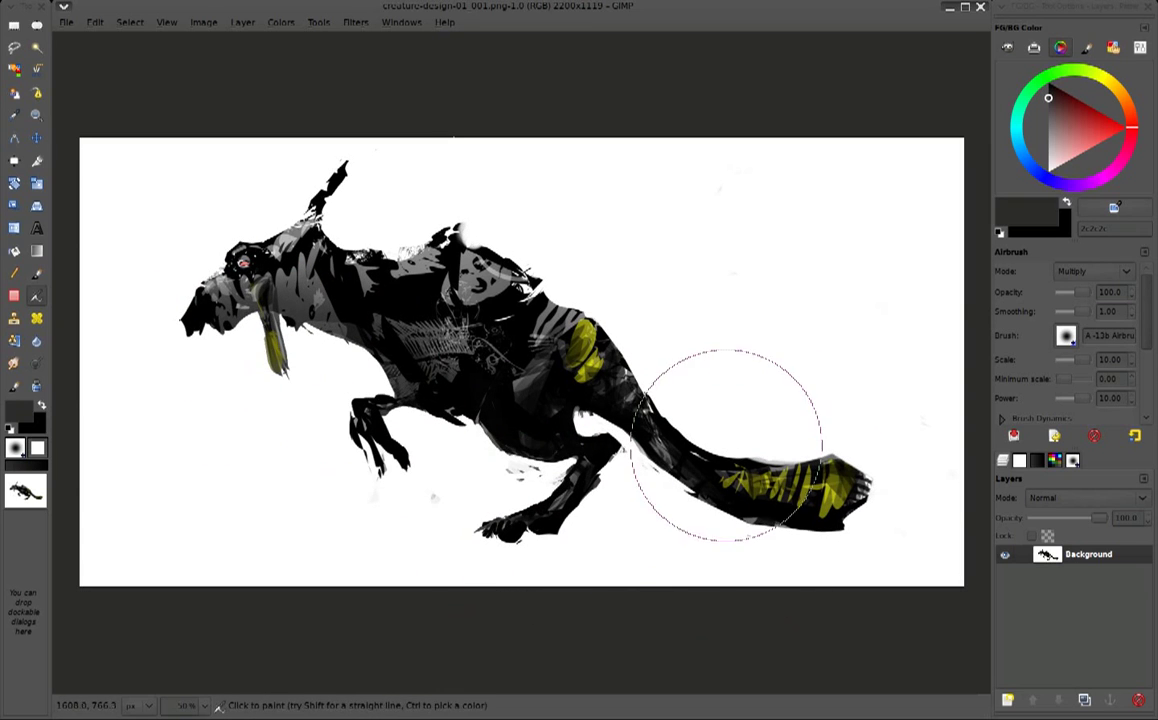
pyautogui.hotkey('shift', 'ctrl', 'n')
pyautogui.click(654, 460)
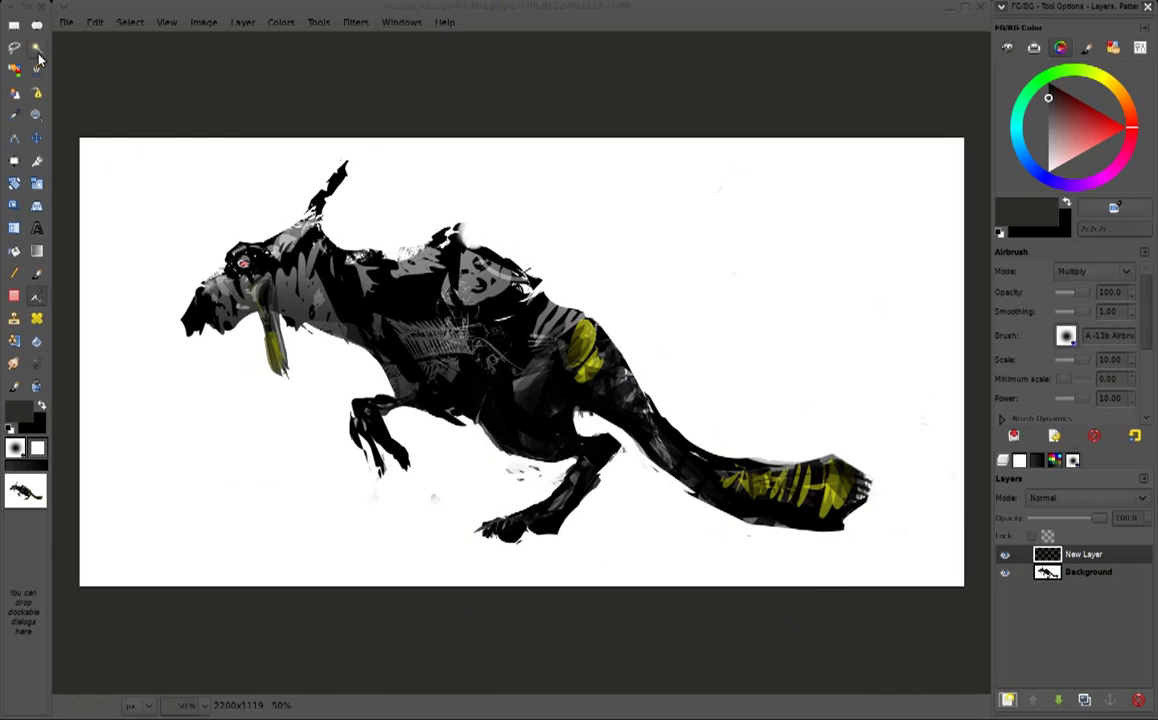
# Select a wide flat ellipse under the creature's feet and airbrush it black in Normal mode
pyautogui.press('e')
pyautogui.moveTo(108, 372)
pyautogui.mouseDown()
pyautogui.moveTo(310, 430)
pyautogui.moveTo(925, 390)
pyautogui.mouseUp()
pyautogui.moveTo(681, 378); pyautogui.dragTo(681, 530)
pyautogui.press('a')
pyautogui.click(1052, 122)
pyautogui.moveTo(1052, 122); pyautogui.dragTo(1048, 88)
pyautogui.click(1093, 271)
pyautogui.click(1080, 186)
pyautogui.moveTo(880, 532)
pyautogui.mouseDown()
pyautogui.moveTo(305, 491)
pyautogui.moveTo(530, 530)
pyautogui.moveTo(737, 463)
pyautogui.mouseUp()
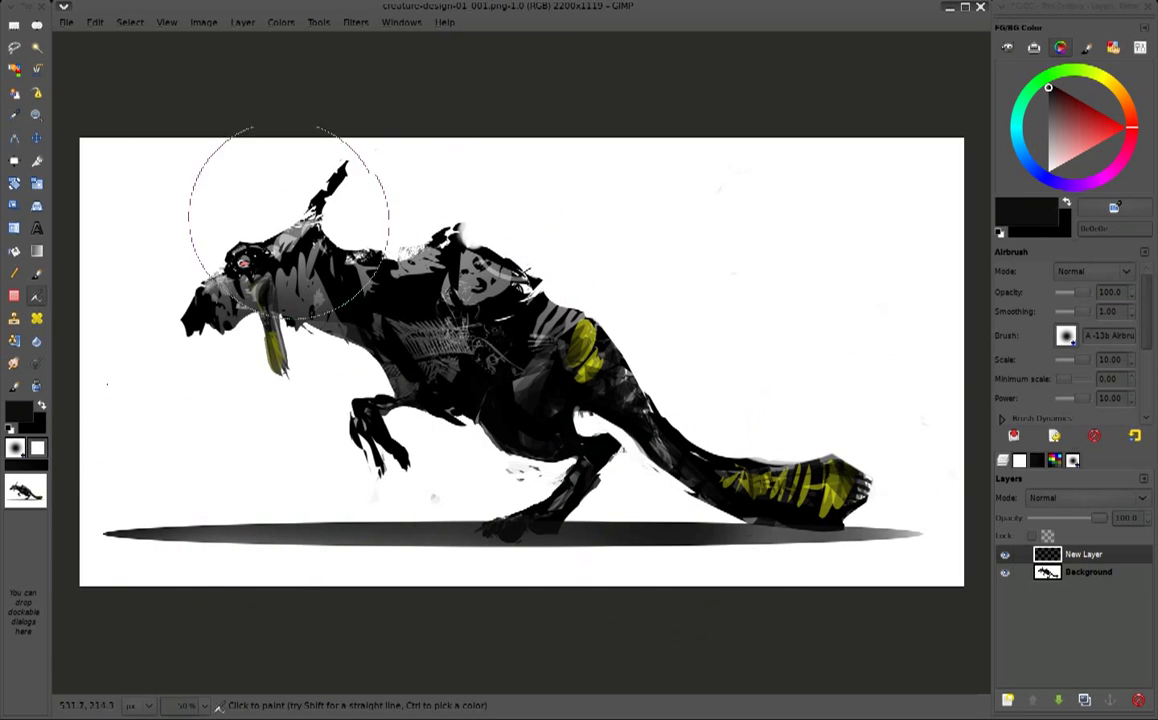
# Soften the black shadow with a larger-radius Gaussian Blur
pyautogui.click(166, 22)
pyautogui.click(165, 22)
pyautogui.click(318, 22)
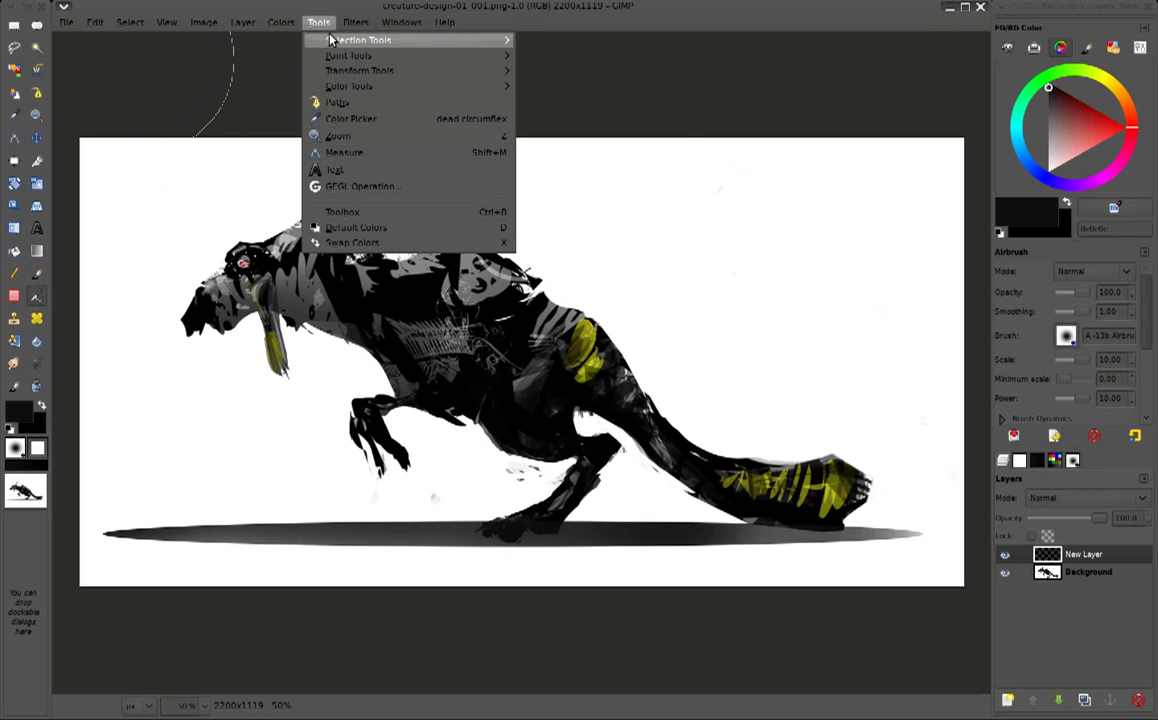
pyautogui.moveTo(370, 101)
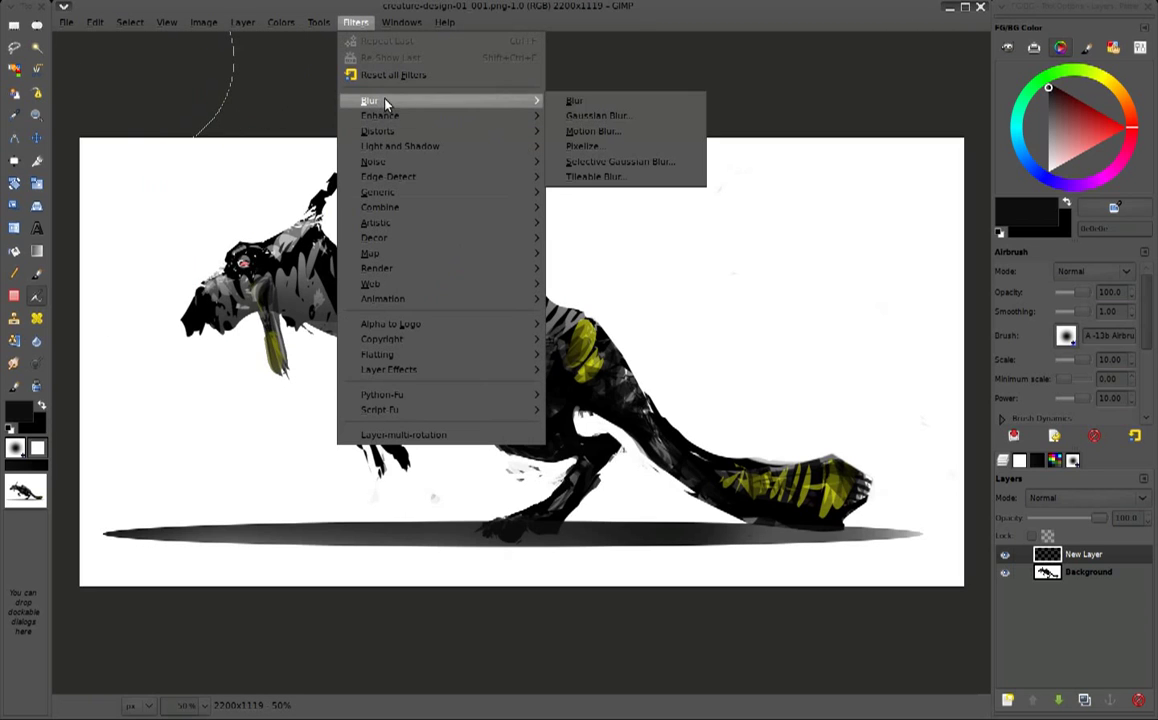
pyautogui.click(598, 116)
pyautogui.moveTo(478, 194); pyautogui.dragTo(481, 160)
pyautogui.doubleClick(503, 403)
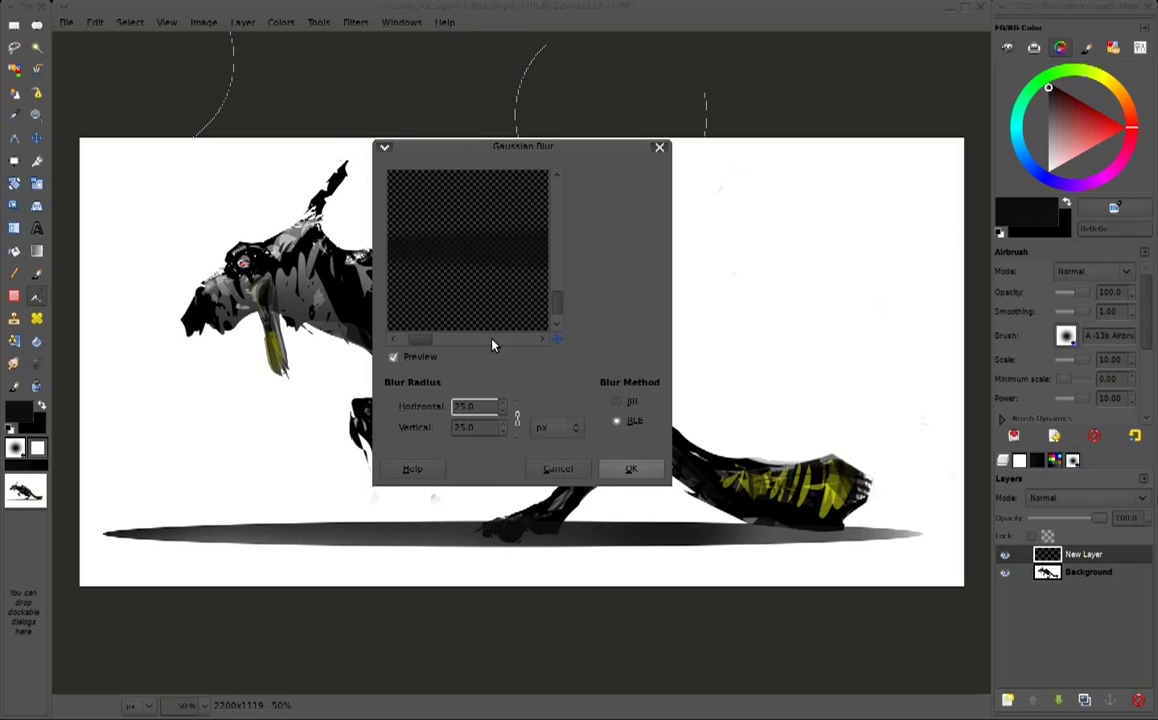
pyautogui.click(631, 469)
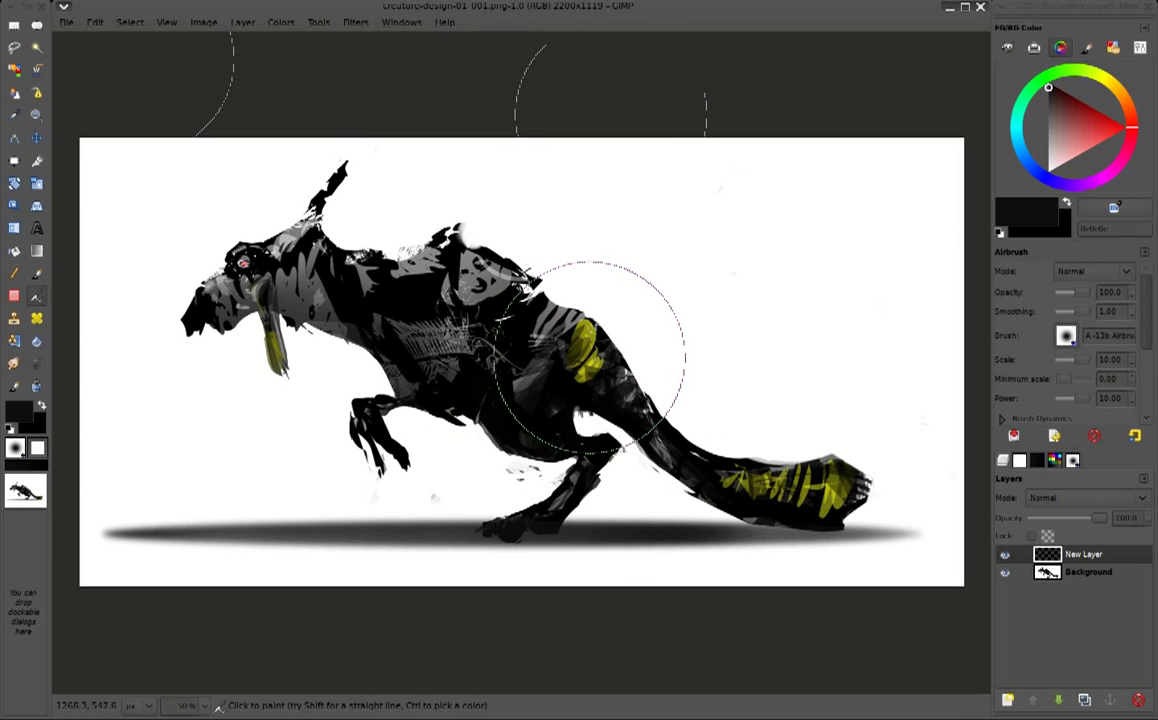
# Lighten the shadow's left end with white and merge it into the background
pyautogui.press('x')
pyautogui.moveTo(276, 520)
pyautogui.mouseDown()
pyautogui.moveTo(103, 569)
pyautogui.moveTo(284, 556)
pyautogui.moveTo(735, 600)
pyautogui.mouseUp()
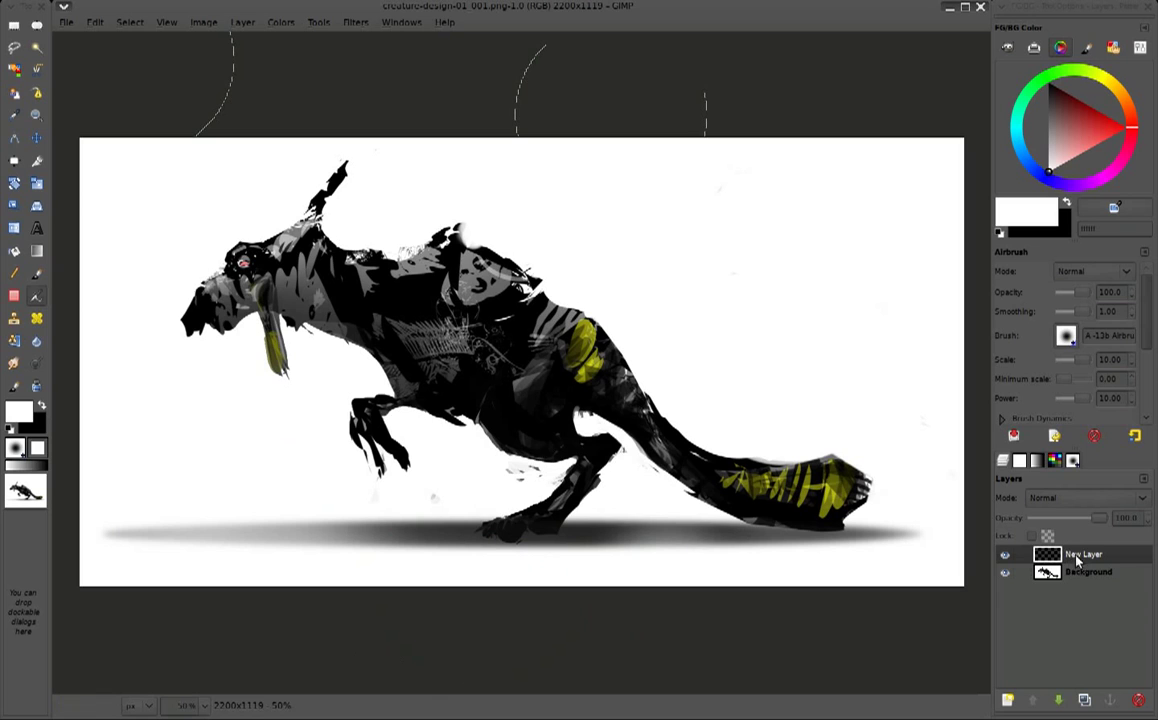
pyautogui.hotkey('ctrl', 'm')
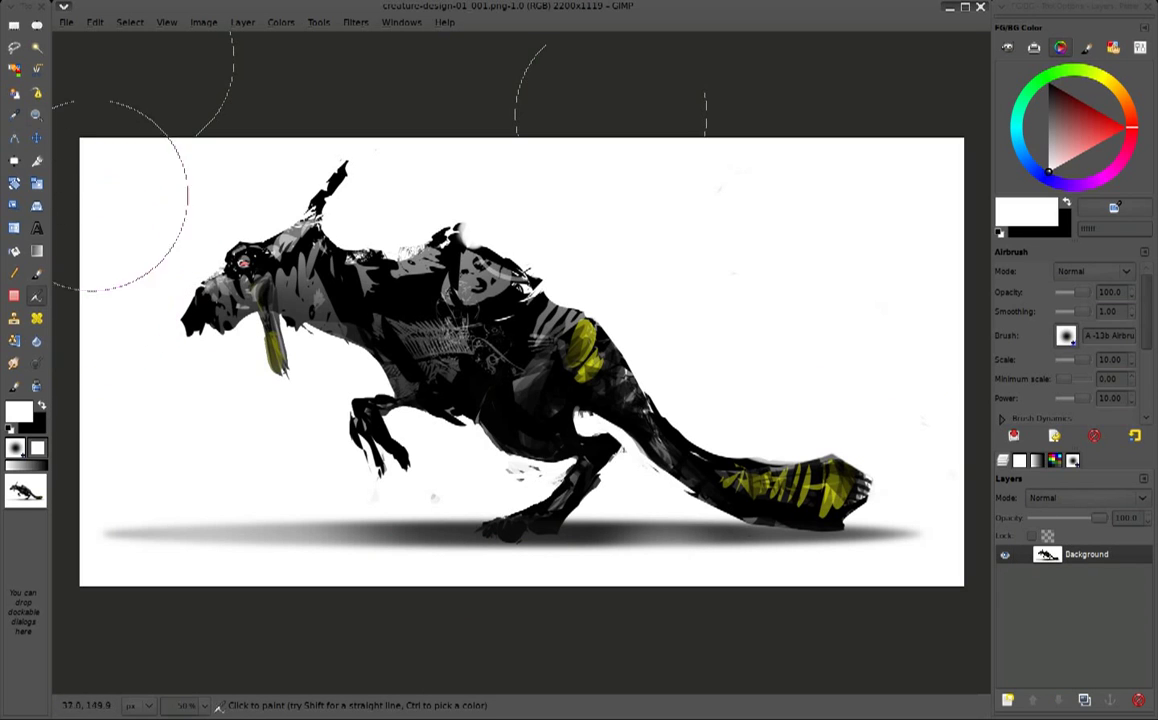
# Save the image as the PNG creature-design-01_002.png
pyautogui.press('r')
pyautogui.click(66, 23)
pyautogui.click(131, 170)
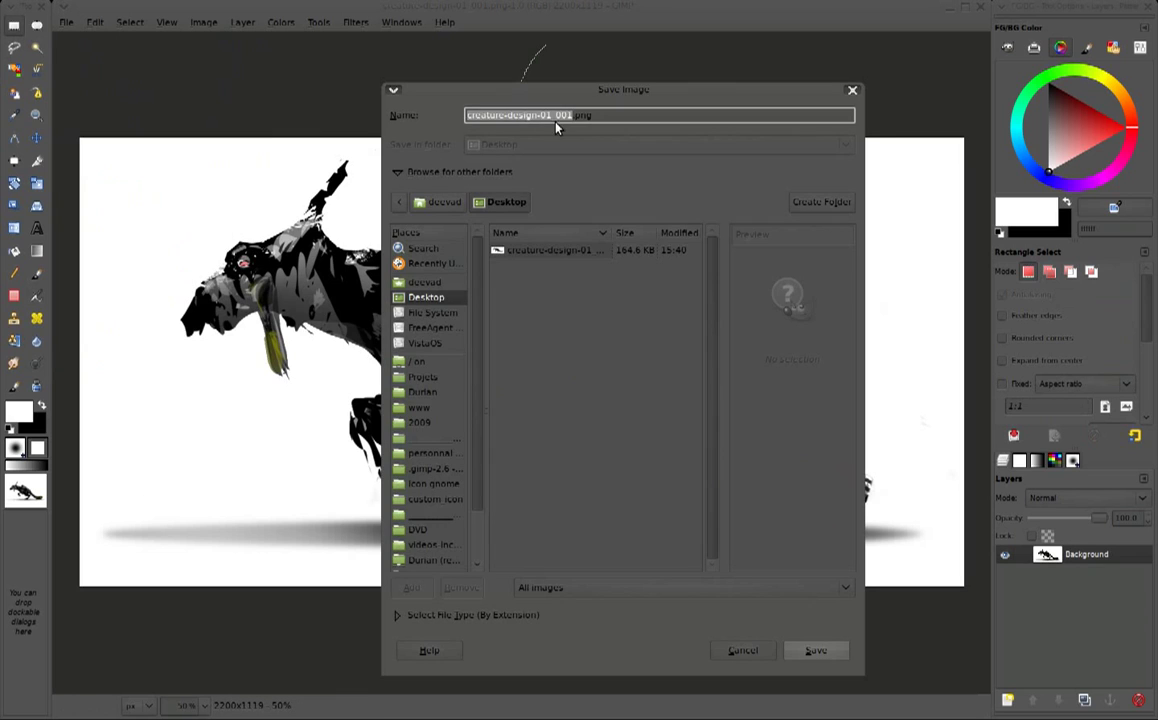
pyautogui.write('2')
pyautogui.click(826, 651)
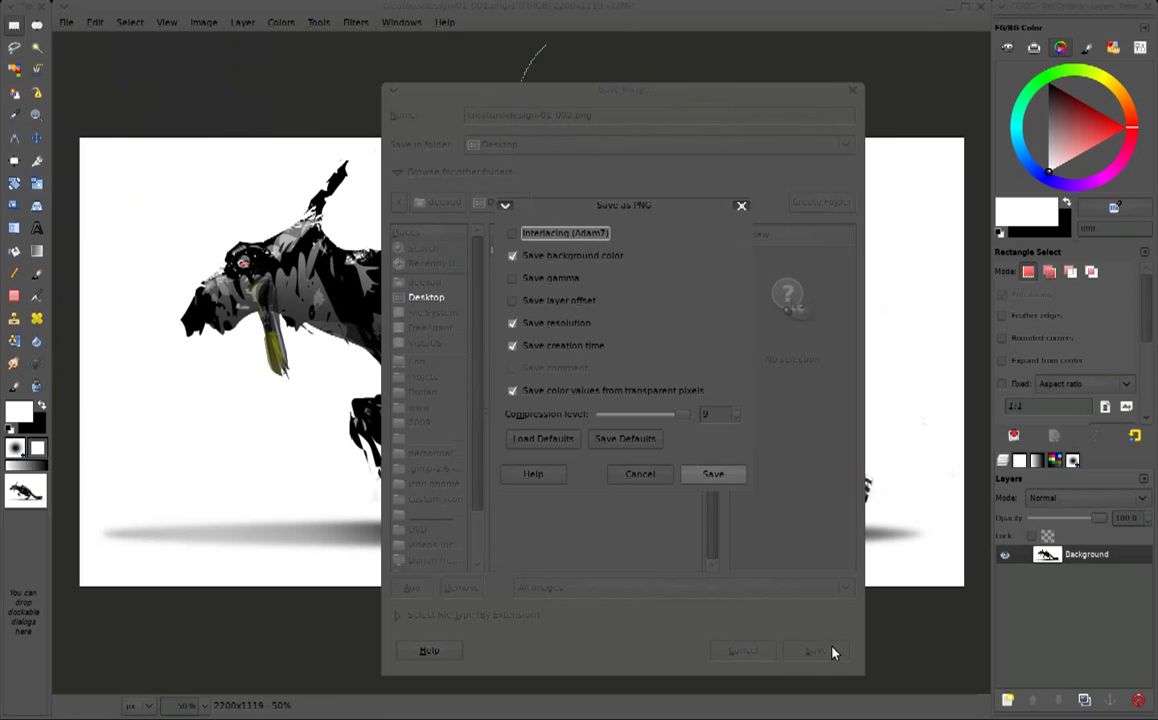
pyautogui.click(712, 473)
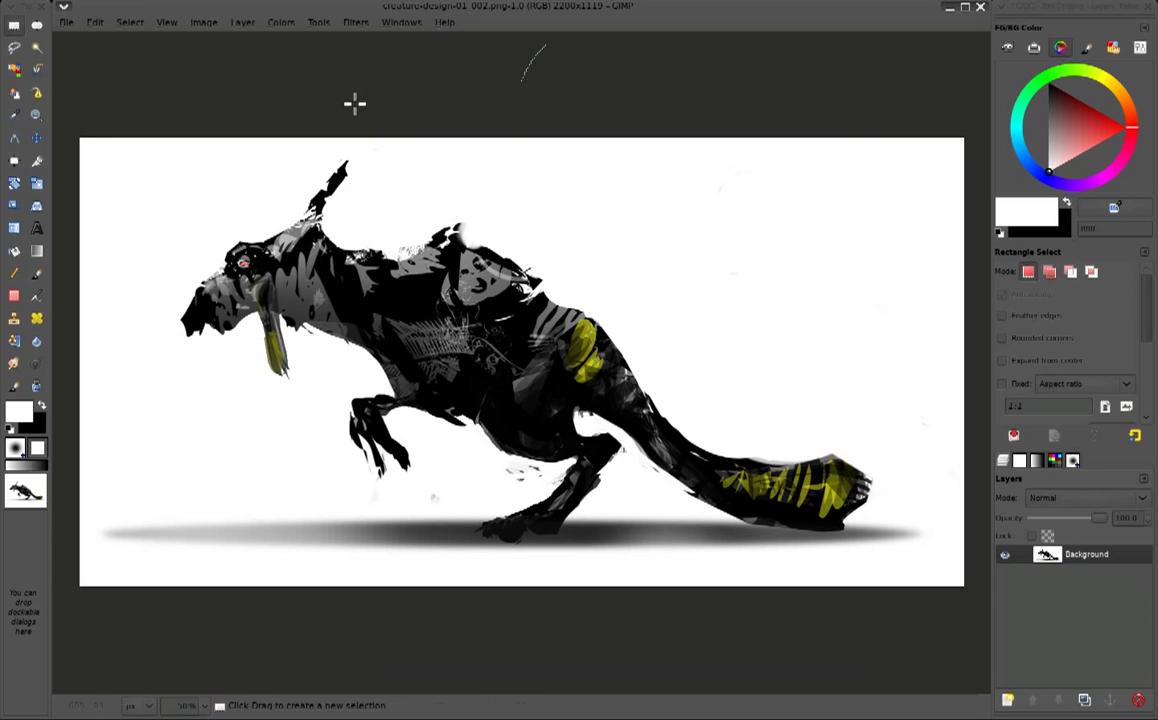
# Apply IWarp at about 45 deform radius, reshaping head, spike, back, shoulders and tail into a hunched pose
pyautogui.click(356, 22)
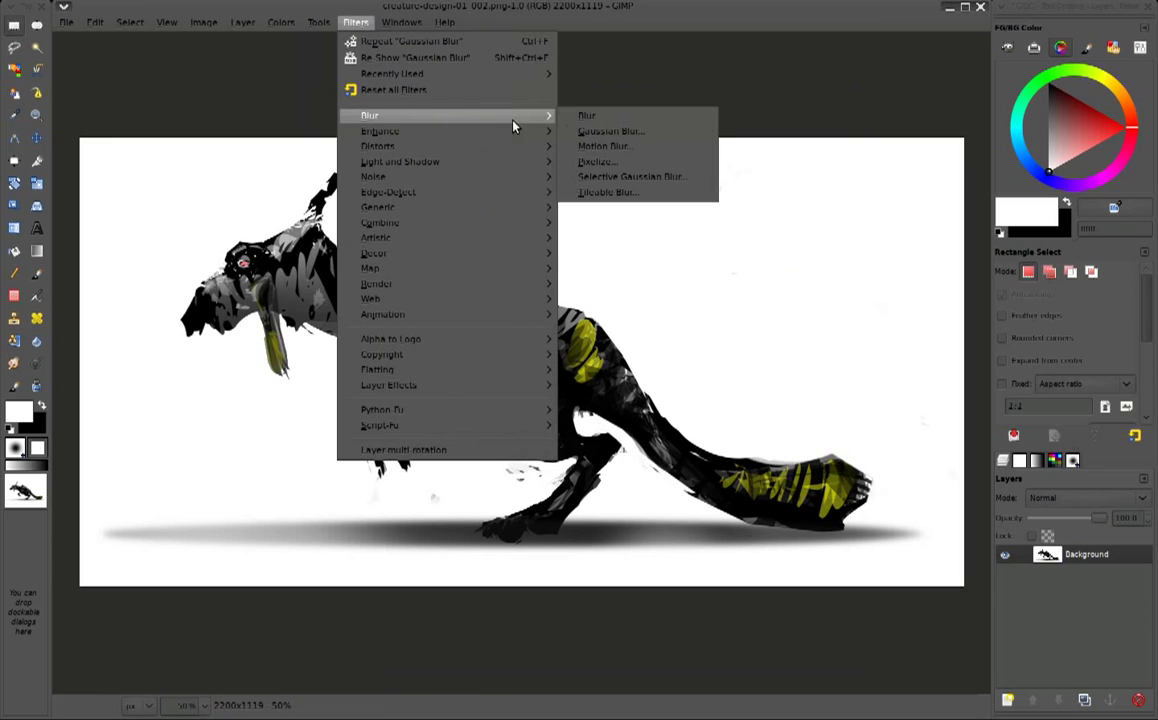
pyautogui.moveTo(400, 161)
pyautogui.click(615, 222)
pyautogui.moveTo(627, 289); pyautogui.dragTo(660, 290)
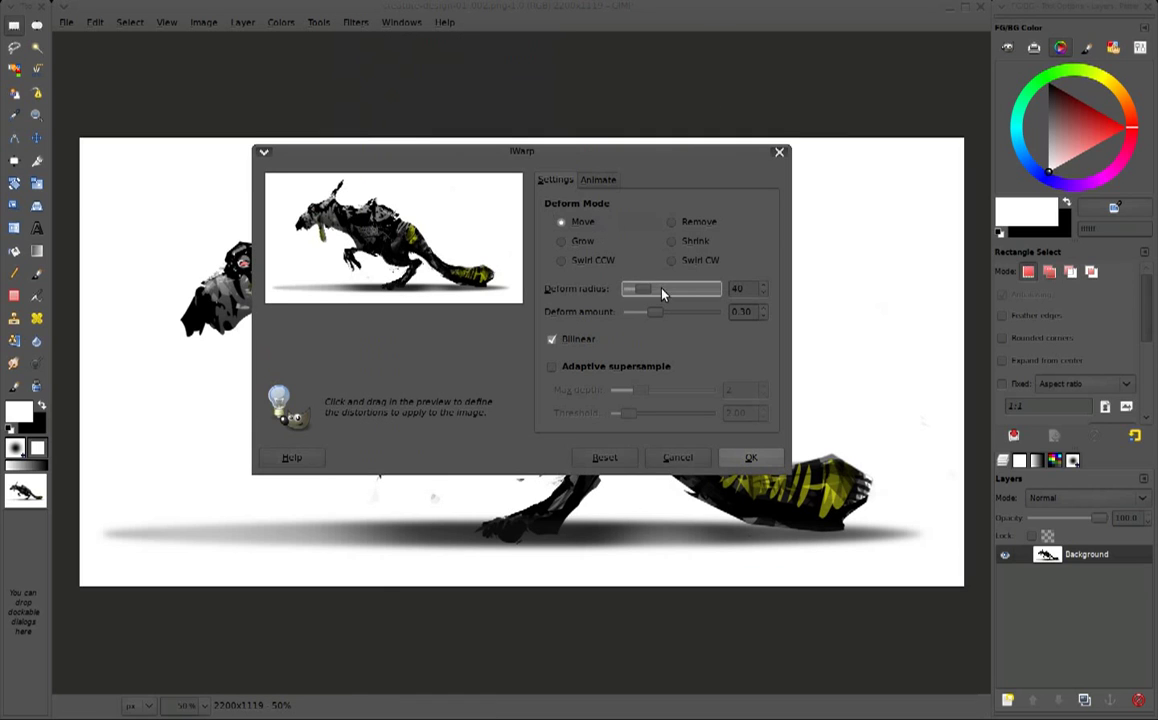
pyautogui.moveTo(333, 230)
pyautogui.mouseDown()
pyautogui.moveTo(343, 177)
pyautogui.moveTo(420, 217)
pyautogui.moveTo(424, 236)
pyautogui.moveTo(483, 251)
pyautogui.mouseUp()
pyautogui.moveTo(661, 289); pyautogui.dragTo(645, 289)
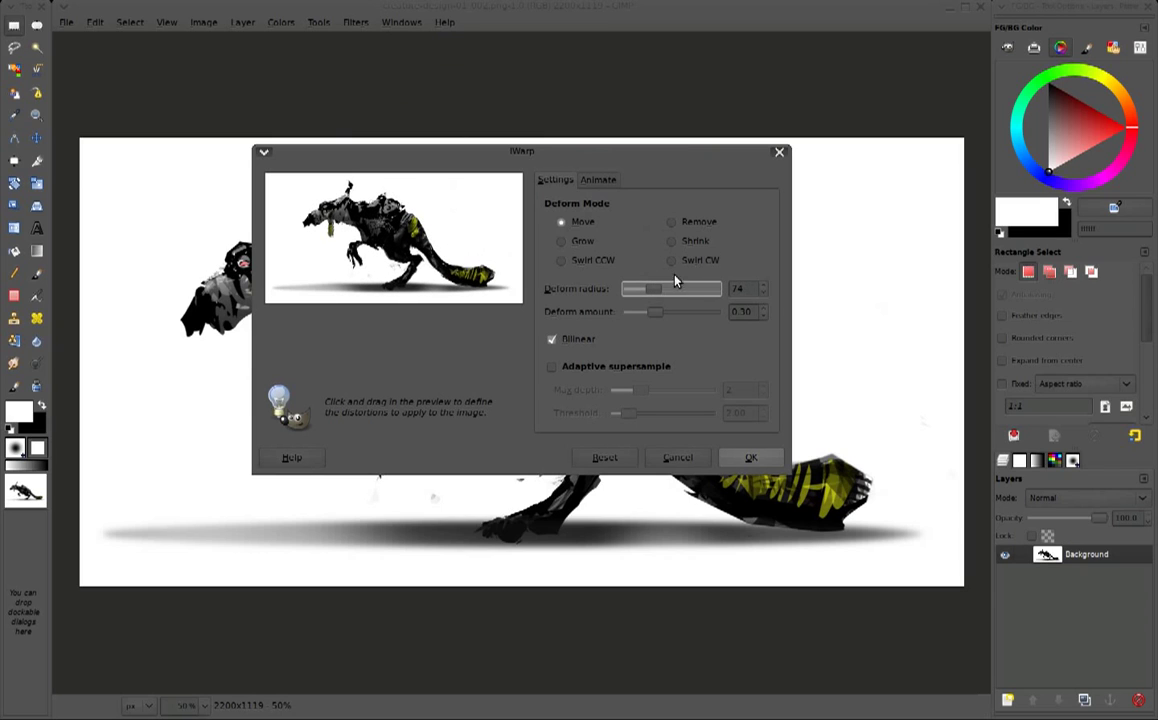
pyautogui.moveTo(472, 251); pyautogui.dragTo(481, 251)
pyautogui.moveTo(345, 180); pyautogui.dragTo(303, 187)
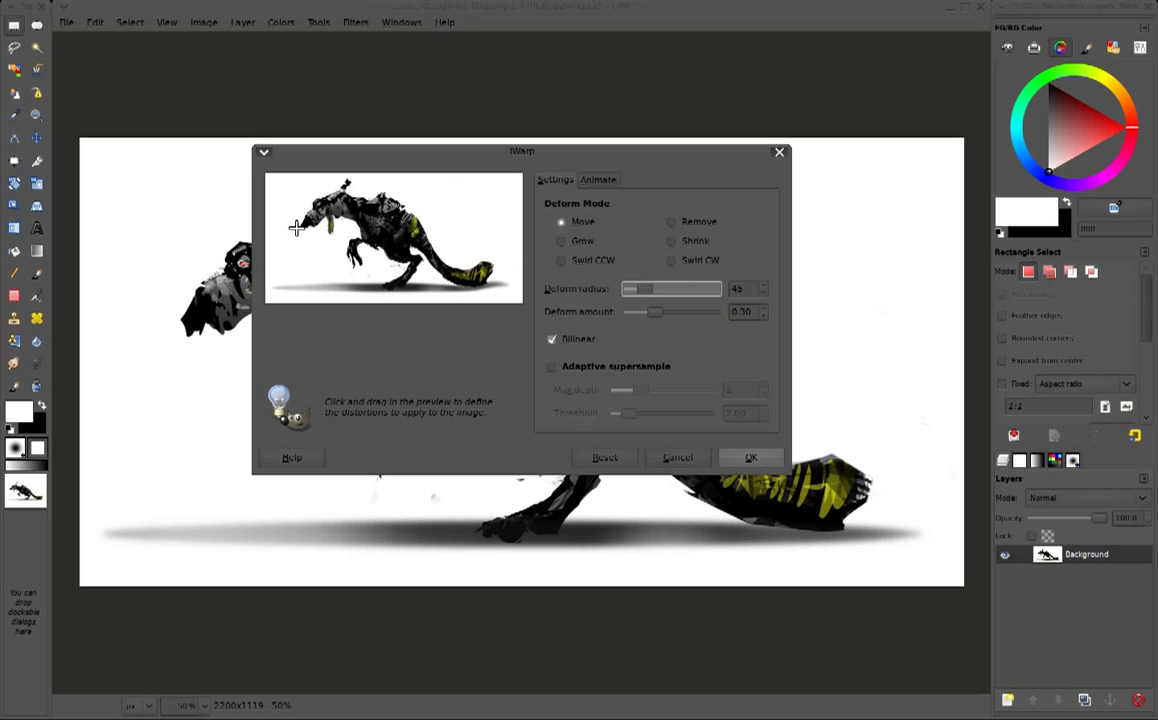
pyautogui.moveTo(303, 187); pyautogui.dragTo(340, 195)
pyautogui.moveTo(645, 289); pyautogui.dragTo(652, 289)
pyautogui.moveTo(345, 215)
pyautogui.mouseDown()
pyautogui.moveTo(393, 233)
pyautogui.moveTo(372, 229)
pyautogui.moveTo(340, 190)
pyautogui.moveTo(320, 196)
pyautogui.moveTo(365, 185)
pyautogui.moveTo(424, 213)
pyautogui.moveTo(380, 220)
pyautogui.mouseUp()
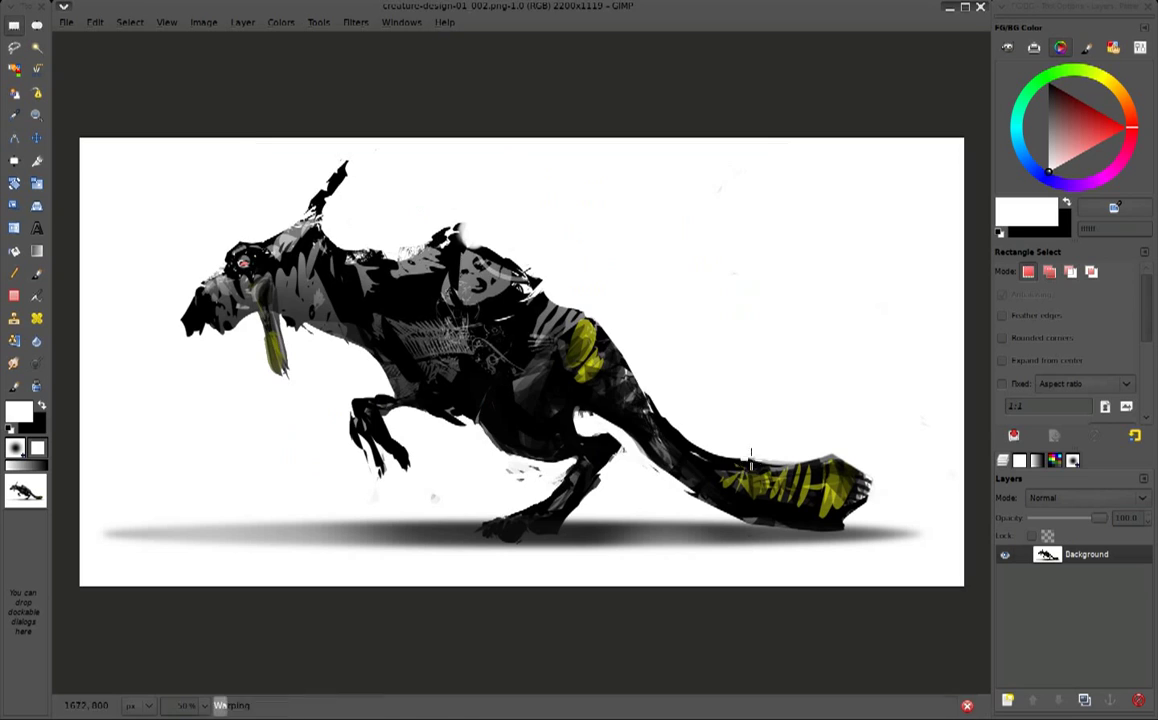
pyautogui.click(750, 457)
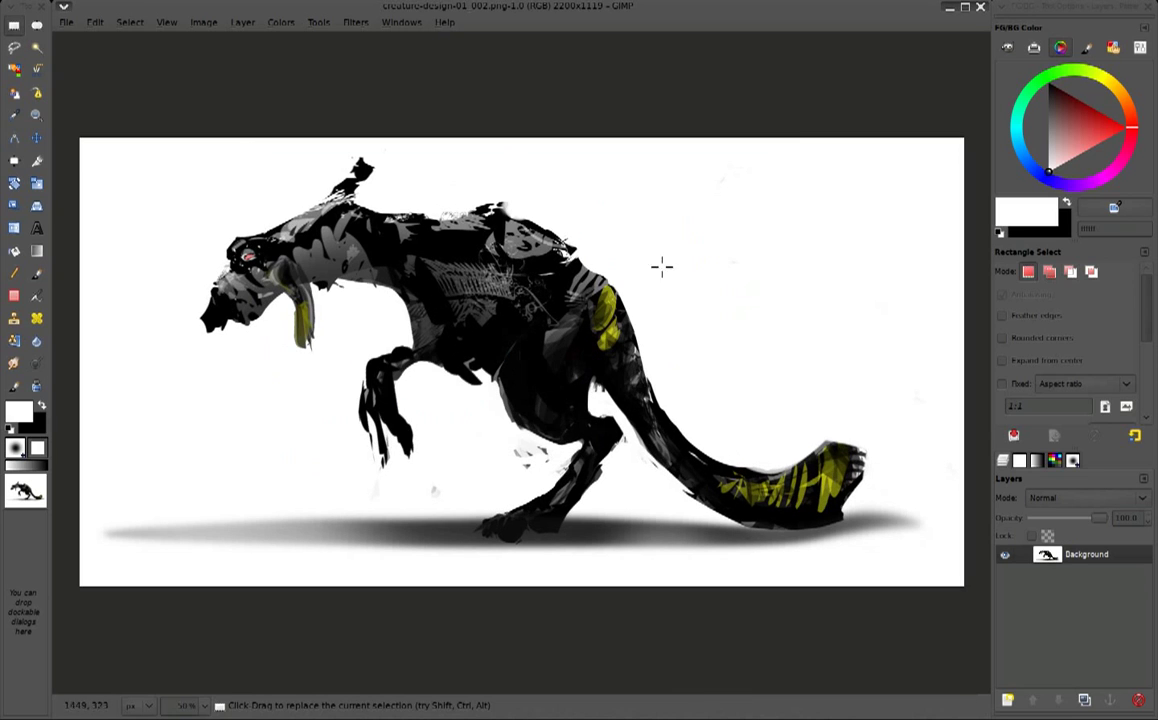
# Switch to the MyPaint A-15 Speed brush and pick grey and black saddle tones
pyautogui.click(14, 385)
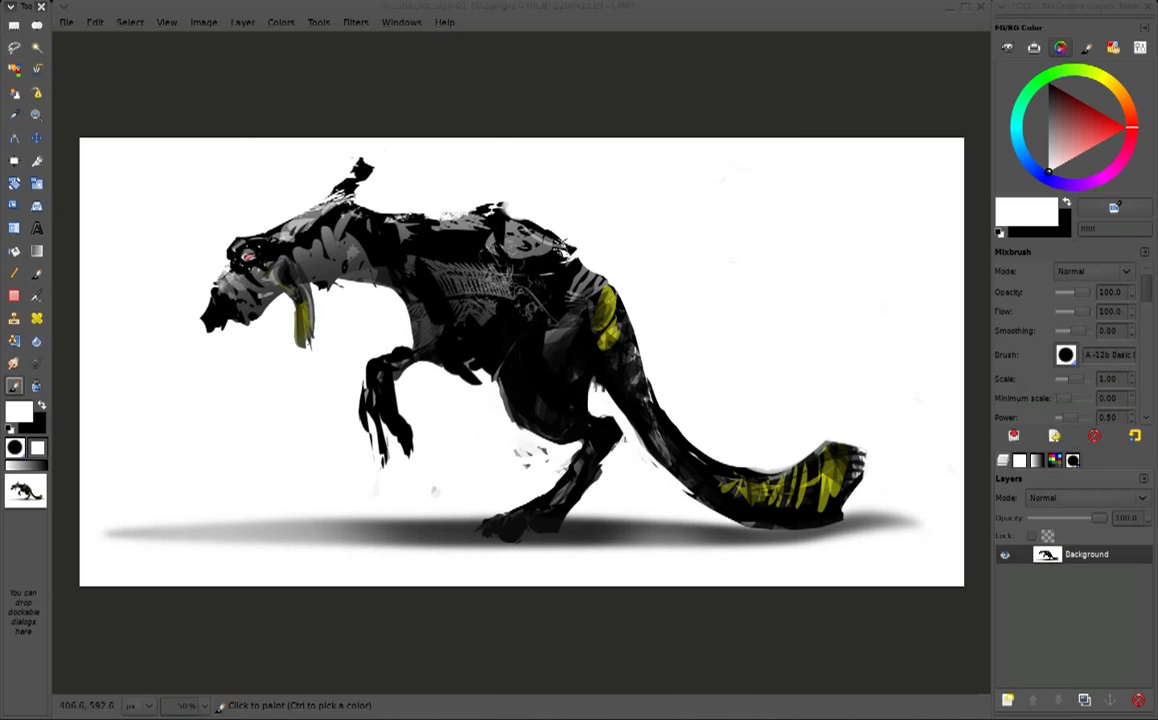
pyautogui.click(870, 480)
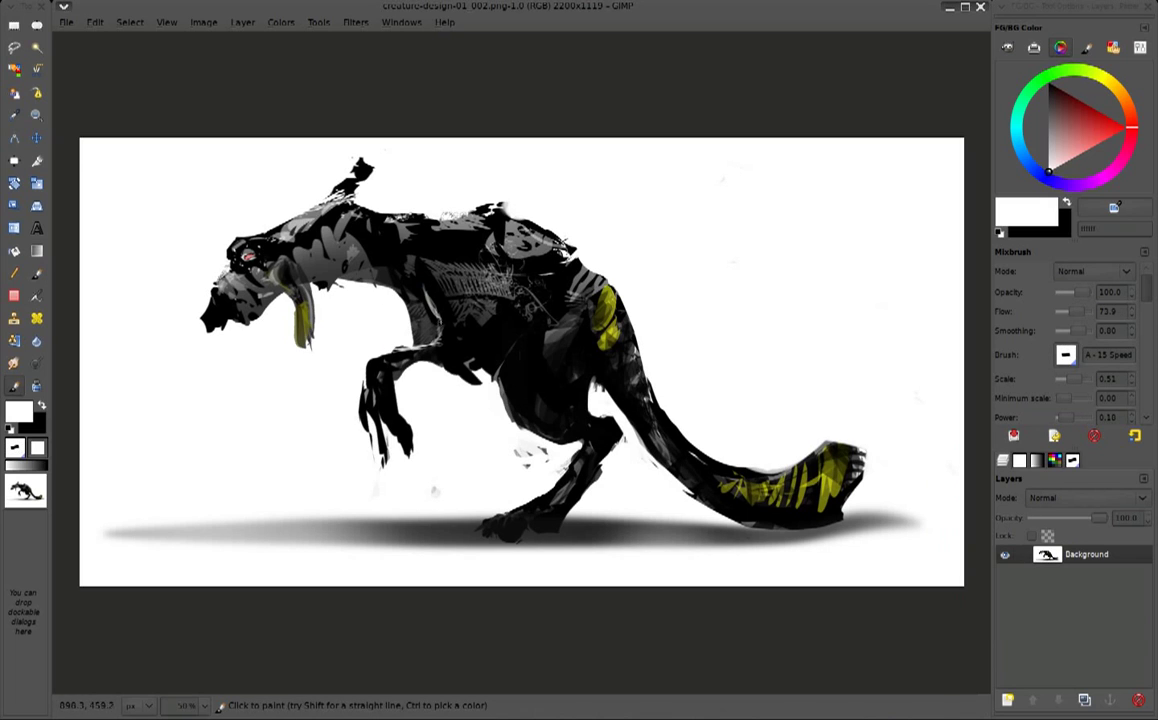
pyautogui.moveTo(481, 295); pyautogui.dragTo(478, 335)
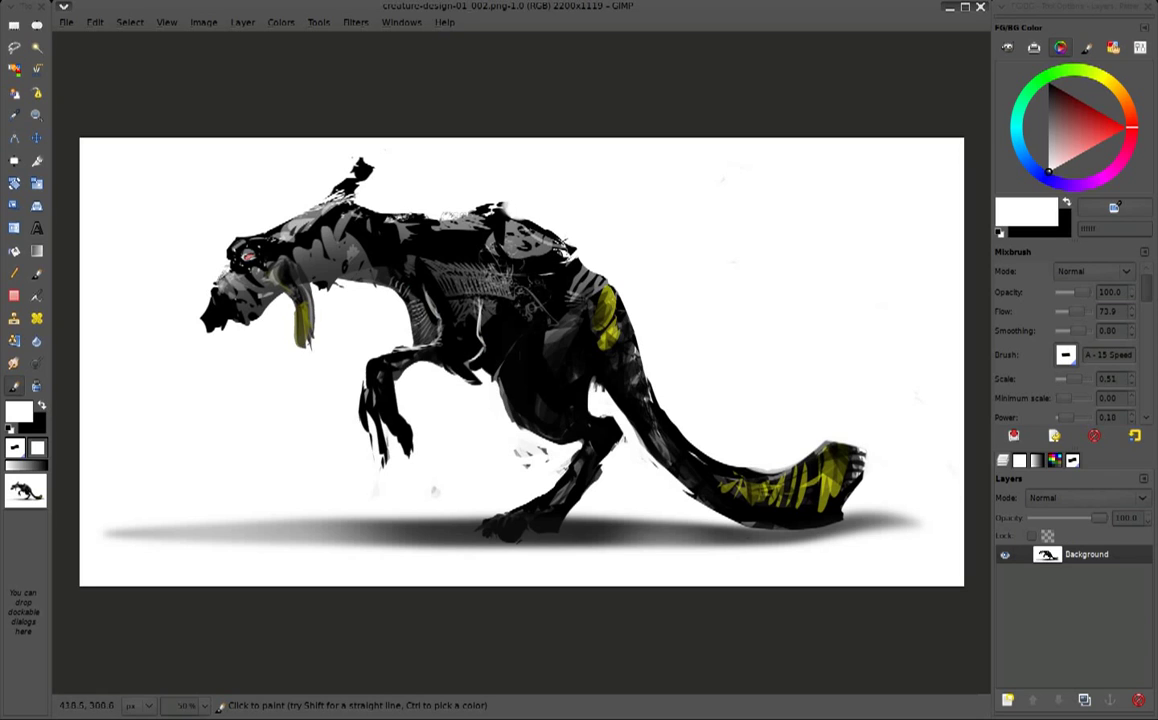
pyautogui.press('x')
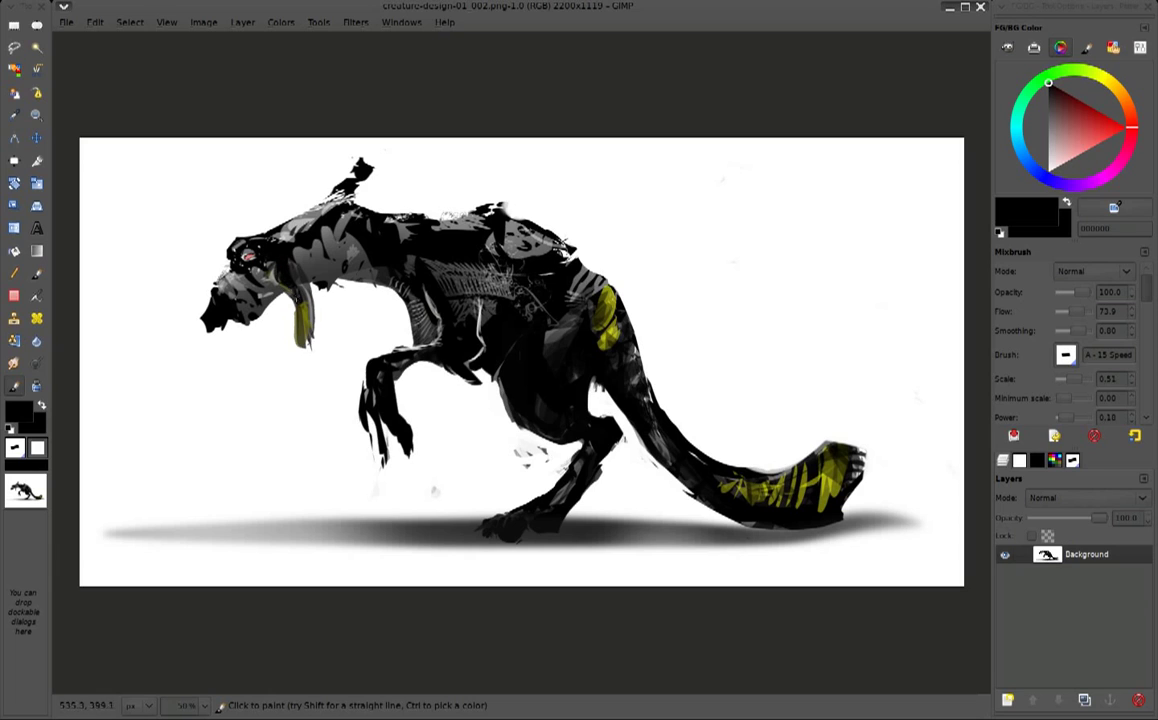
pyautogui.keyDown('ctrl'); pyautogui.click(491, 302); pyautogui.keyUp('ctrl')
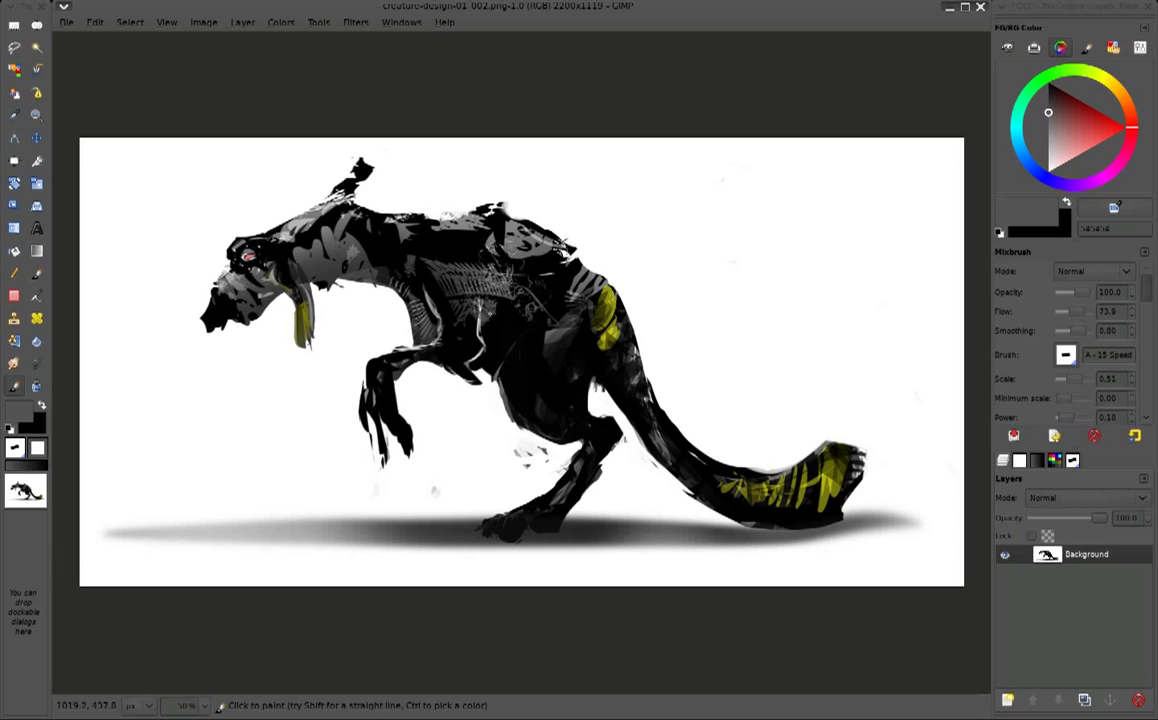
pyautogui.keyDown('ctrl'); pyautogui.click(497, 322); pyautogui.keyUp('ctrl')
pyautogui.keyDown('ctrl'); pyautogui.click(438, 262); pyautogui.keyUp('ctrl')
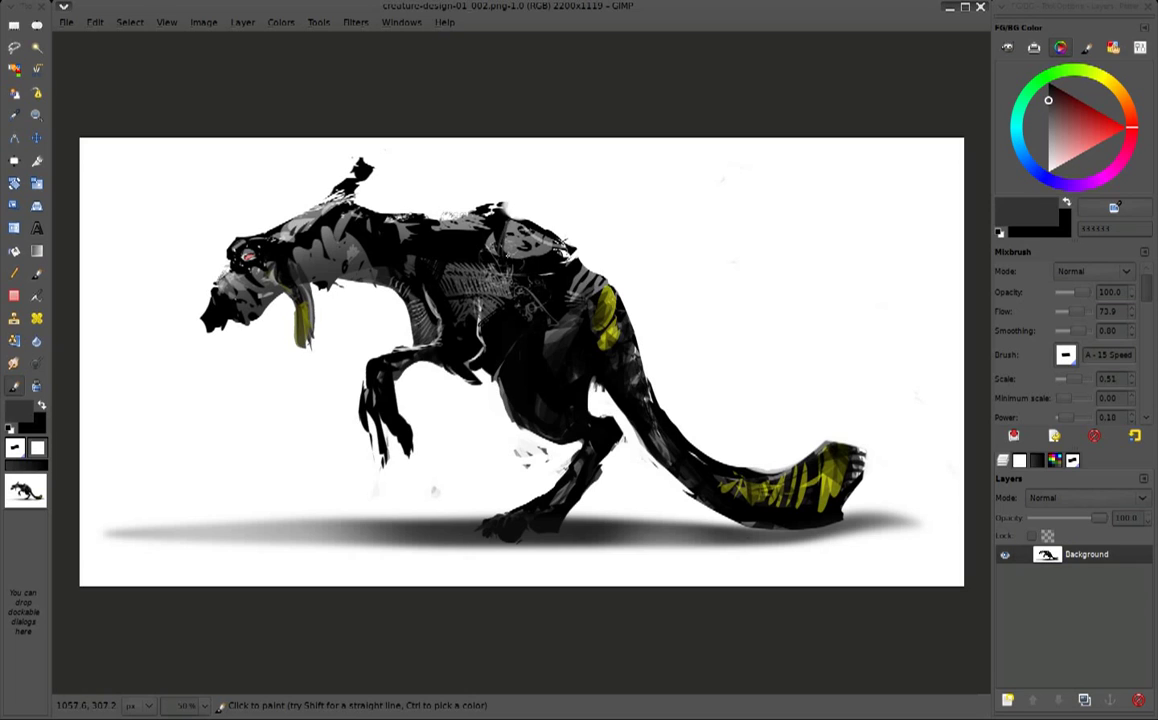
pyautogui.keyDown('ctrl'); pyautogui.click(507, 257); pyautogui.keyUp('ctrl')
# Paint grey, black and light strokes across the creature's upper back
pyautogui.moveTo(509, 259); pyautogui.dragTo(520, 235)
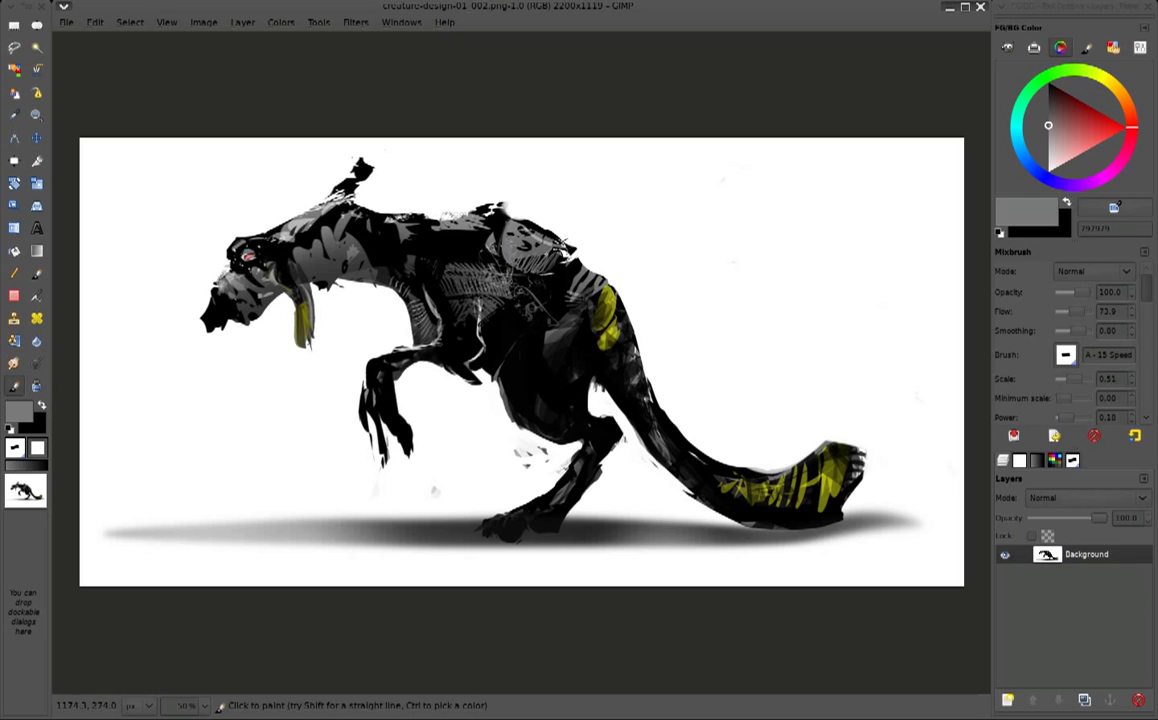
pyautogui.moveTo(516, 254); pyautogui.dragTo(522, 227)
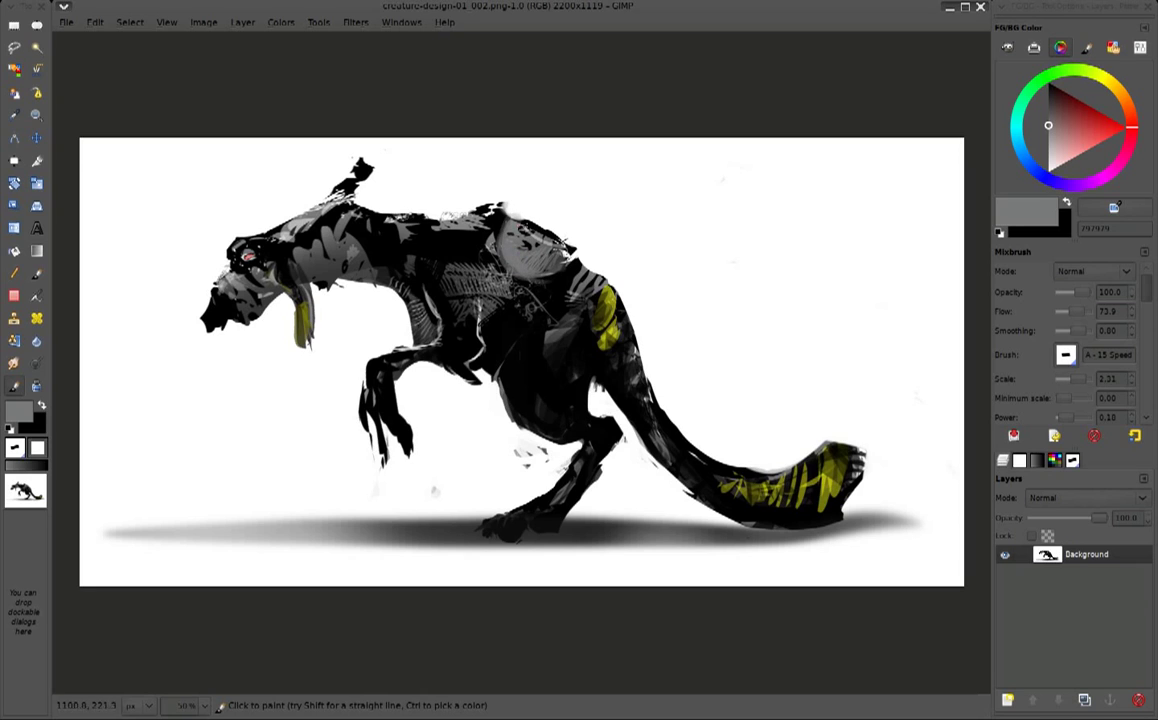
pyautogui.keyDown('ctrl'); pyautogui.click(515, 215); pyautogui.keyUp('ctrl')
pyautogui.moveTo(515, 215)
pyautogui.mouseDown()
pyautogui.moveTo(532, 190)
pyautogui.moveTo(475, 250)
pyautogui.moveTo(527, 283)
pyautogui.mouseUp()
pyautogui.keyDown('ctrl'); pyautogui.click(531, 190); pyautogui.keyUp('ctrl')
pyautogui.keyDown('ctrl'); pyautogui.click(490, 255); pyautogui.keyUp('ctrl')
# Shade the mid-back saddle with sampled black and light grey strokes
pyautogui.keyDown('ctrl'); pyautogui.click(554, 261); pyautogui.keyUp('ctrl')
pyautogui.moveTo(441, 212); pyautogui.dragTo(470, 265)
pyautogui.moveTo(540, 290); pyautogui.dragTo(505, 286)
pyautogui.keyDown('ctrl'); pyautogui.click(513, 258); pyautogui.keyUp('ctrl')
pyautogui.moveTo(463, 232)
pyautogui.mouseDown()
pyautogui.moveTo(470, 262)
pyautogui.moveTo(440, 322)
pyautogui.moveTo(478, 256)
pyautogui.moveTo(455, 210)
pyautogui.moveTo(488, 264)
pyautogui.moveTo(540, 250)
pyautogui.moveTo(545, 266)
pyautogui.moveTo(486, 294)
pyautogui.moveTo(520, 241)
pyautogui.moveTo(630, 340)
pyautogui.mouseUp()
pyautogui.keyDown('ctrl'); pyautogui.click(525, 323); pyautogui.keyUp('ctrl')
pyautogui.keyDown('ctrl'); pyautogui.click(540, 262); pyautogui.keyUp('ctrl')
# Strengthen olive yellow on the shoulder patch, tusk and tail tip
pyautogui.keyDown('ctrl'); pyautogui.click(605, 300); pyautogui.keyUp('ctrl')
pyautogui.moveTo(303, 334); pyautogui.dragTo(301, 307)
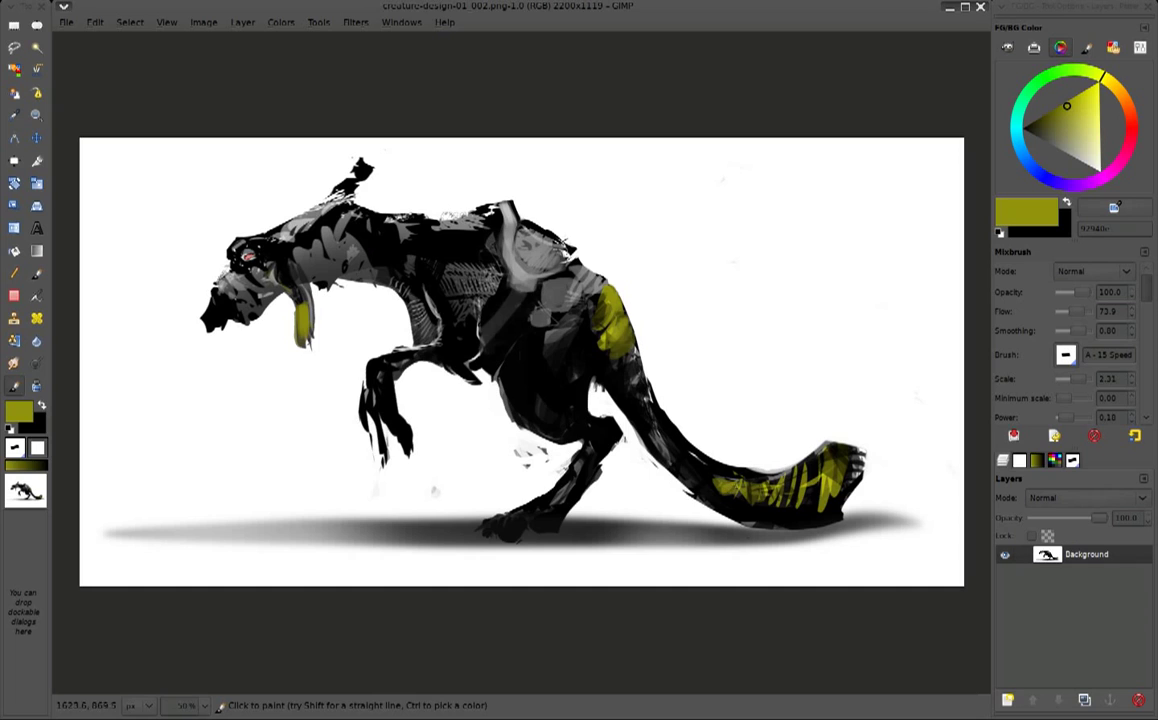
pyautogui.moveTo(718, 488)
pyautogui.mouseDown()
pyautogui.moveTo(855, 485)
pyautogui.moveTo(848, 495)
pyautogui.moveTo(866, 505)
pyautogui.mouseUp()
pyautogui.keyDown('ctrl'); pyautogui.click(845, 505); pyautogui.keyUp('ctrl')
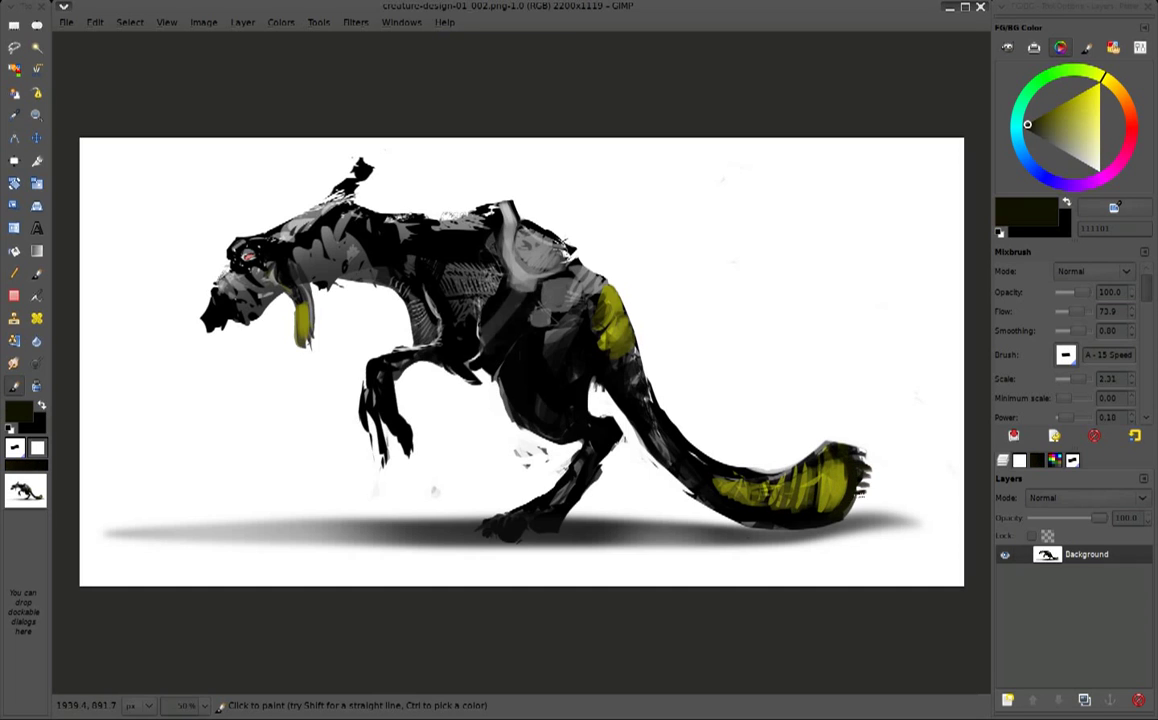
pyautogui.keyDown('ctrl'); pyautogui.click(868, 512); pyautogui.keyUp('ctrl')
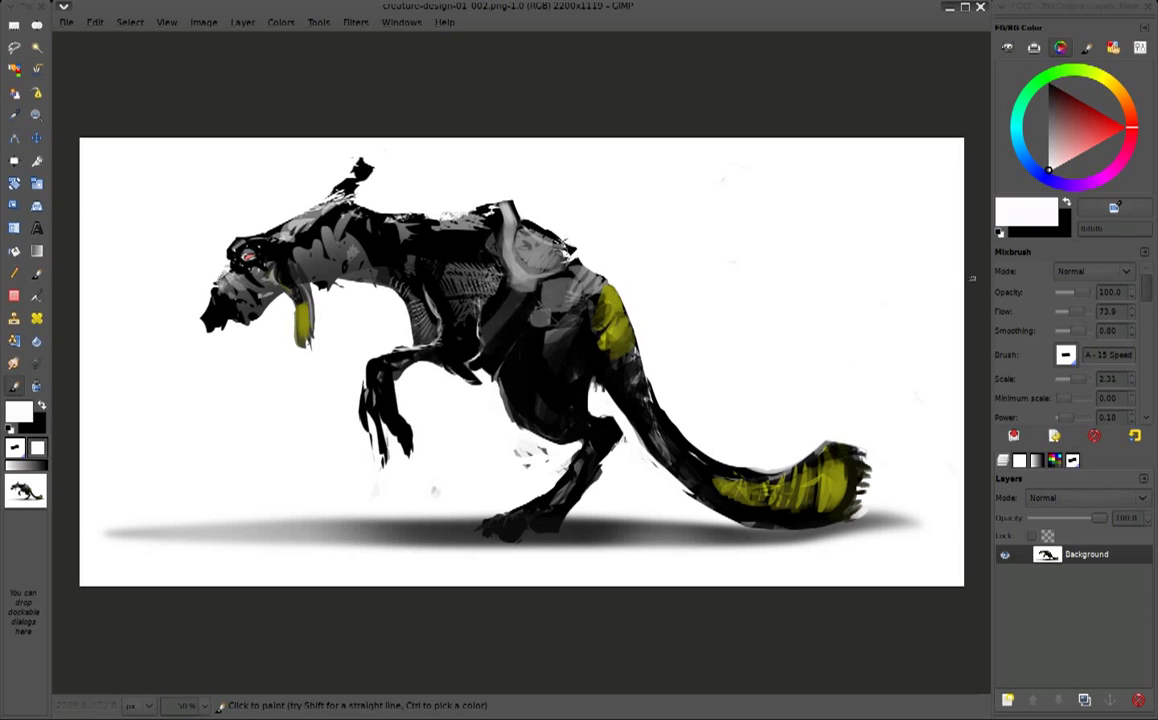
pyautogui.click(1093, 271)
# In Soft light mode, brighten the yellow hip patch with light grey, then choose pure white
pyautogui.click(1060, 488)
pyautogui.keyDown('ctrl'); pyautogui.click(618, 299); pyautogui.keyUp('ctrl')
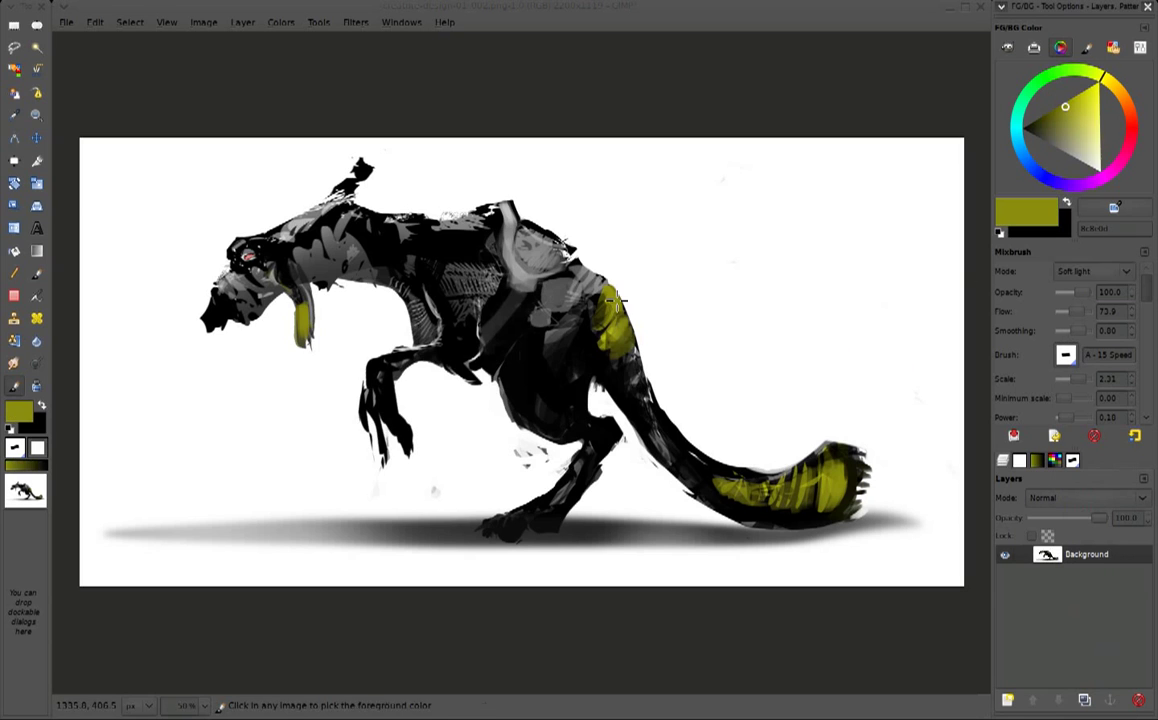
pyautogui.keyDown('ctrl'); pyautogui.click(599, 317); pyautogui.keyUp('ctrl')
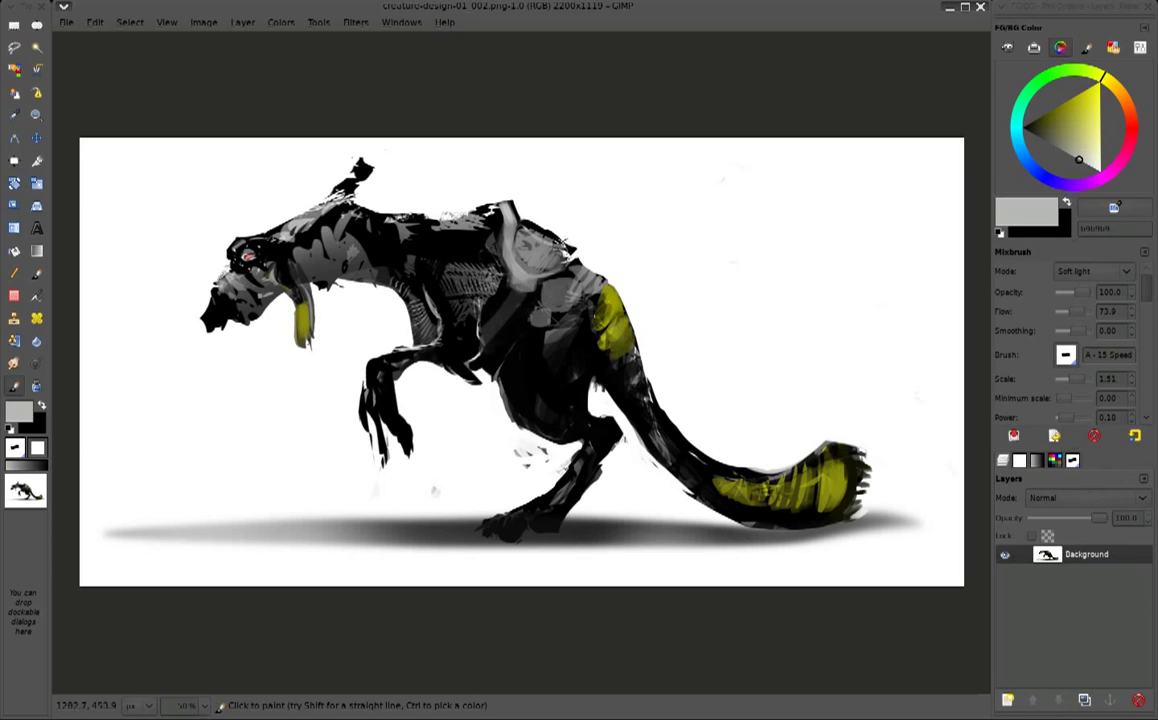
pyautogui.moveTo(611, 318); pyautogui.dragTo(618, 320)
pyautogui.keyDown('ctrl'); pyautogui.click(686, 218); pyautogui.keyUp('ctrl')
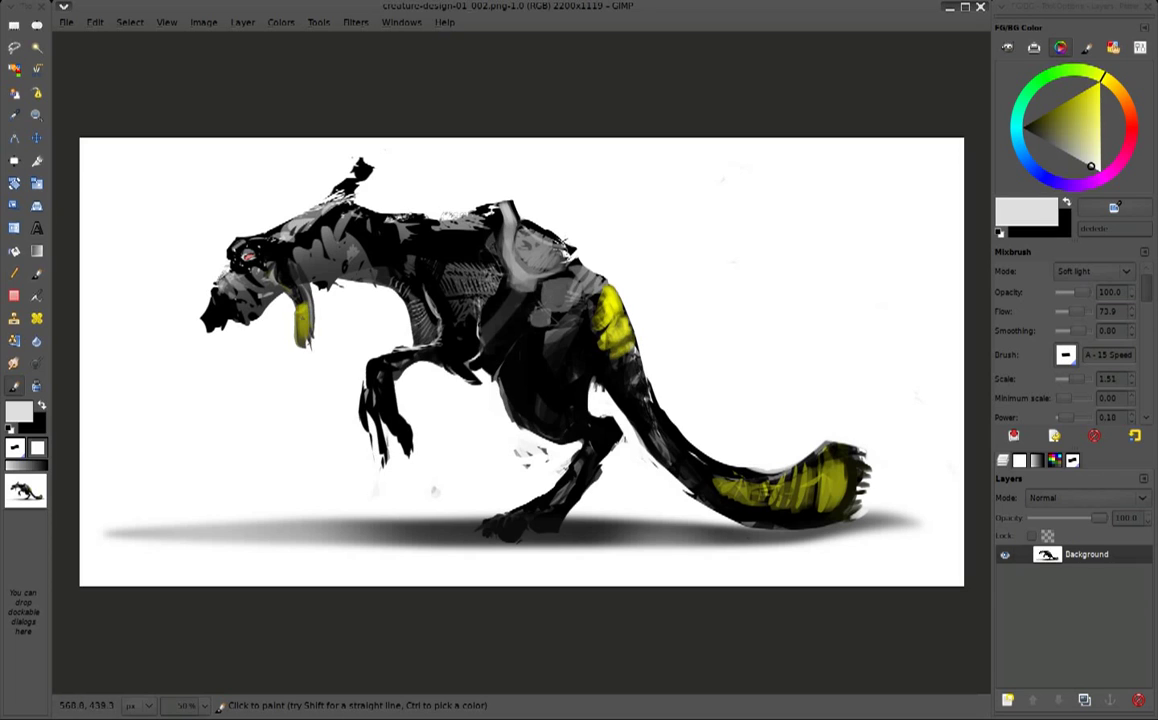
pyautogui.keyDown('ctrl'); pyautogui.click(925, 190); pyautogui.keyUp('ctrl')
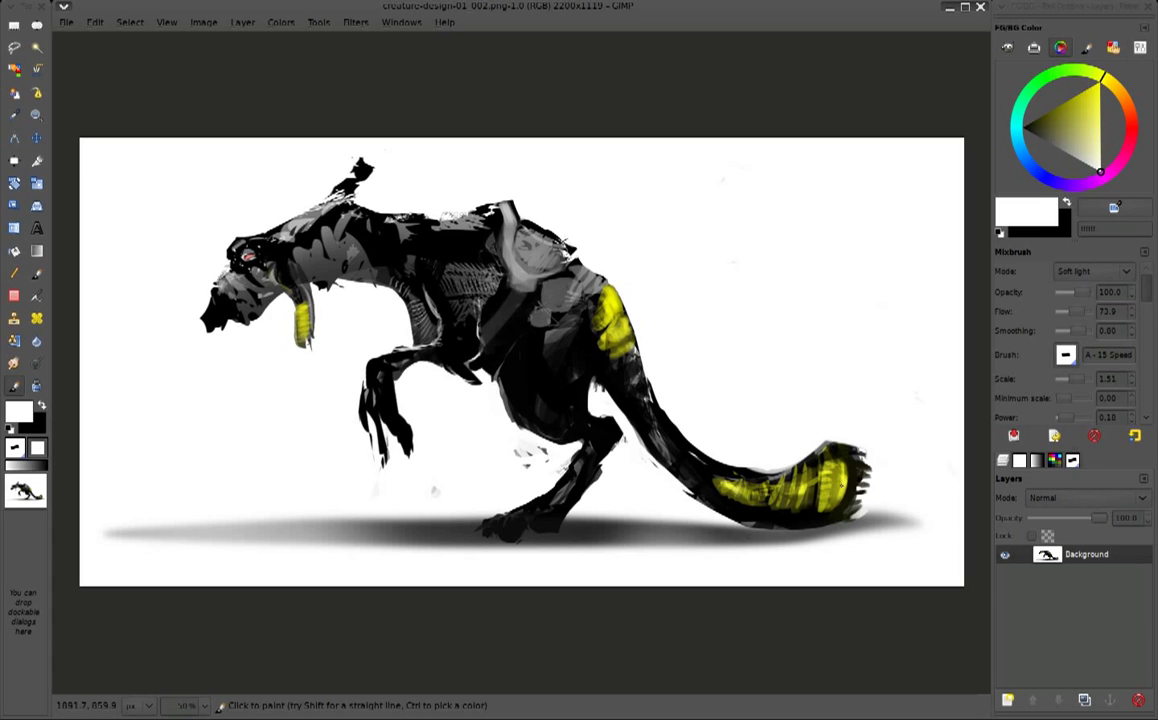
# Raise Levels output black to 33 and set the Mixbrush to Multiply
pyautogui.hotkey('ctrl', 'l')
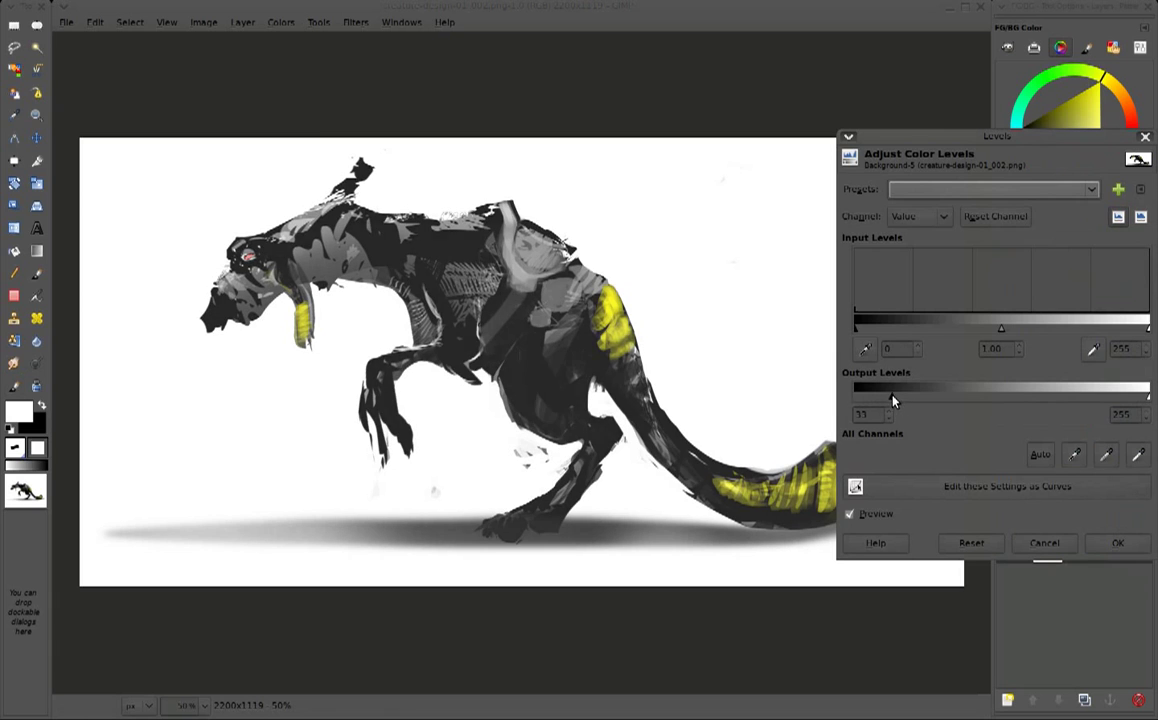
pyautogui.click(1116, 542)
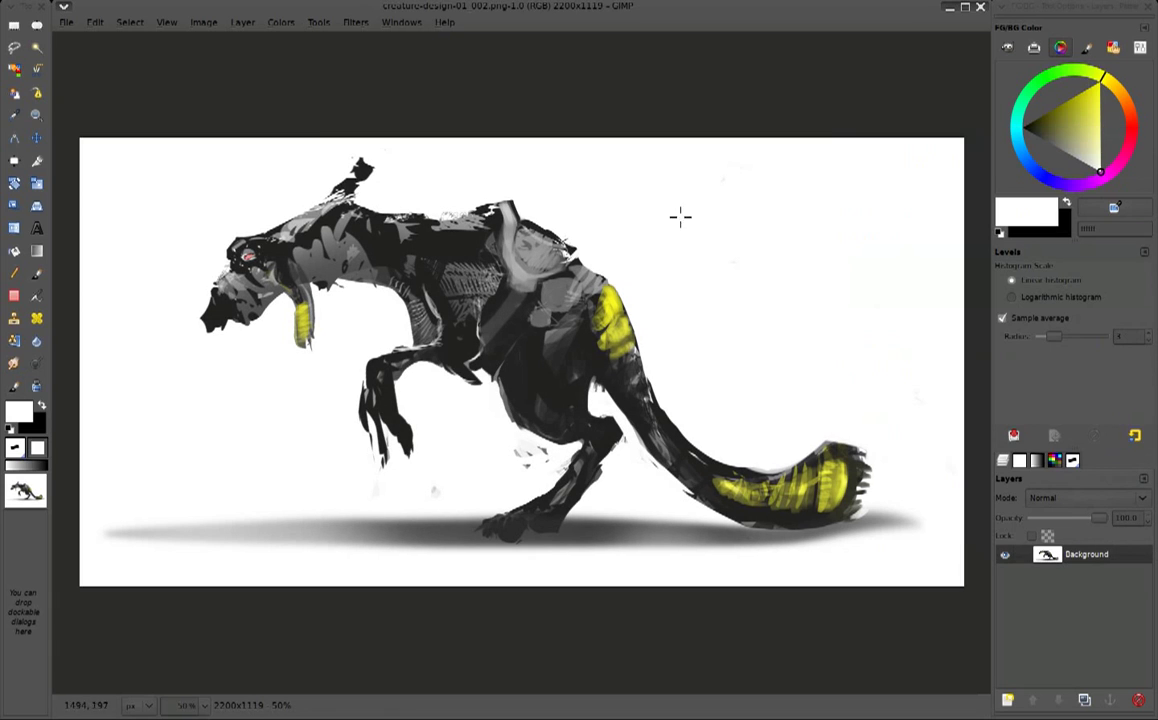
pyautogui.click(14, 388)
pyautogui.click(1094, 271)
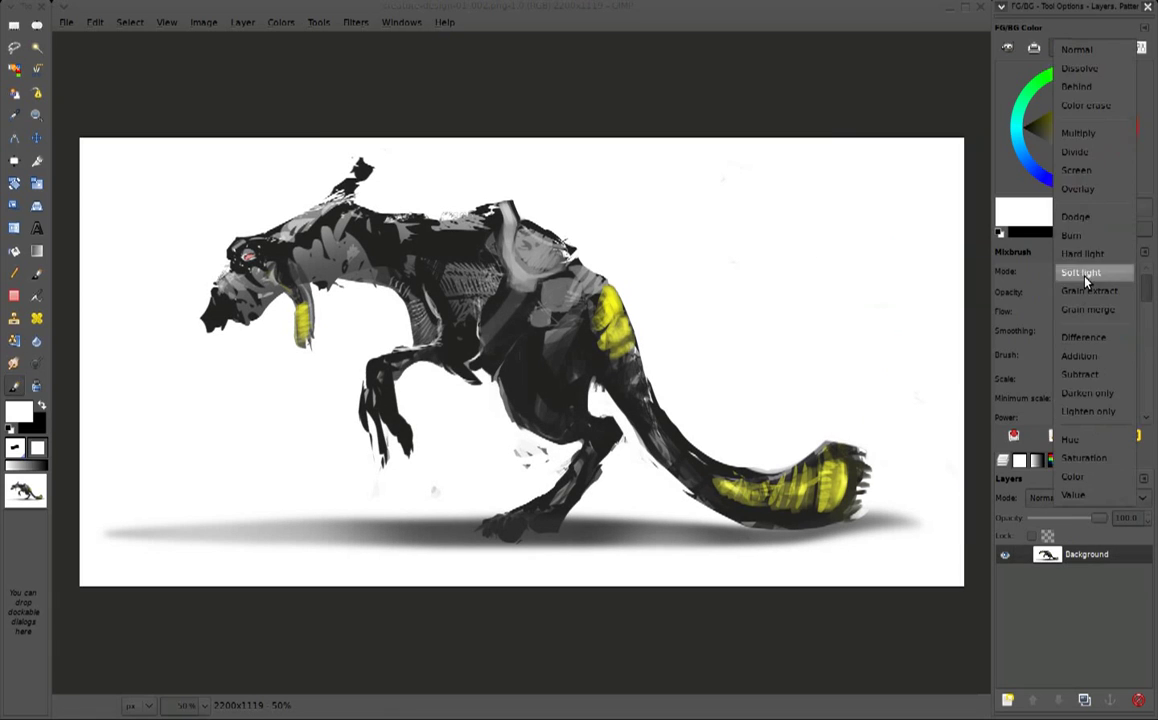
pyautogui.click(1099, 93)
# Darken the hip, tail, neck, jaw, back, chest and belly with multiply strokes
pyautogui.moveTo(484, 327); pyautogui.dragTo(492, 362)
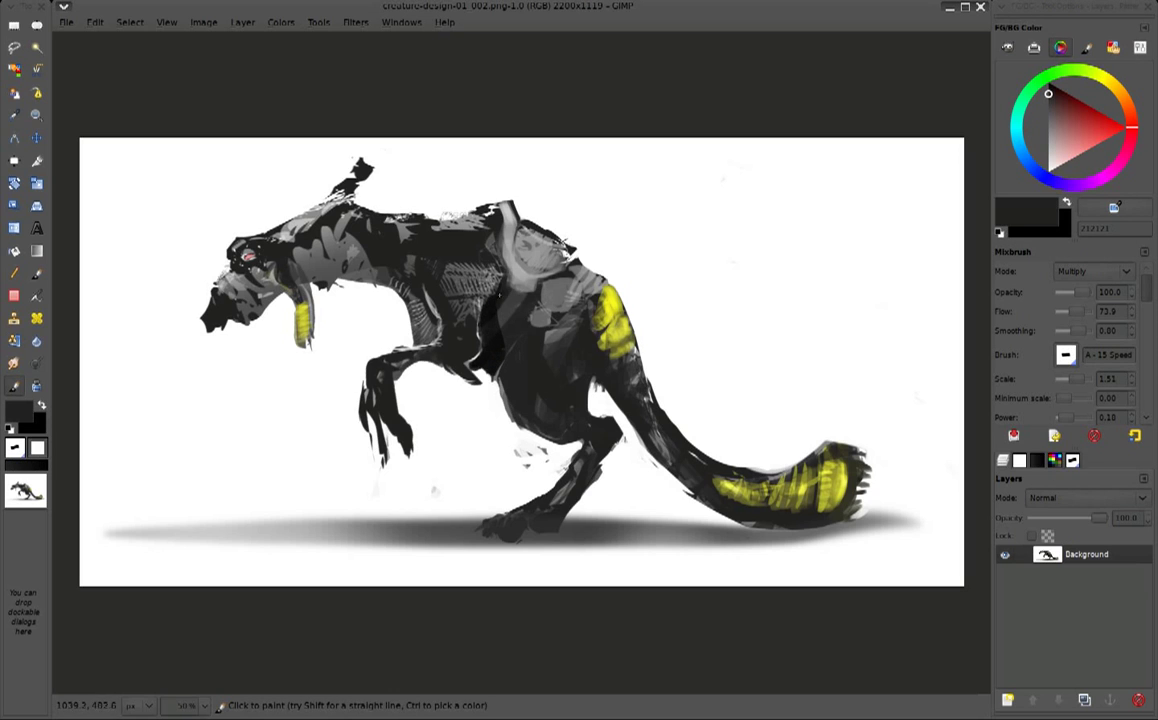
pyautogui.moveTo(548, 330)
pyautogui.mouseDown()
pyautogui.moveTo(578, 392)
pyautogui.moveTo(690, 483)
pyautogui.mouseUp()
pyautogui.moveTo(386, 277); pyautogui.dragTo(373, 264)
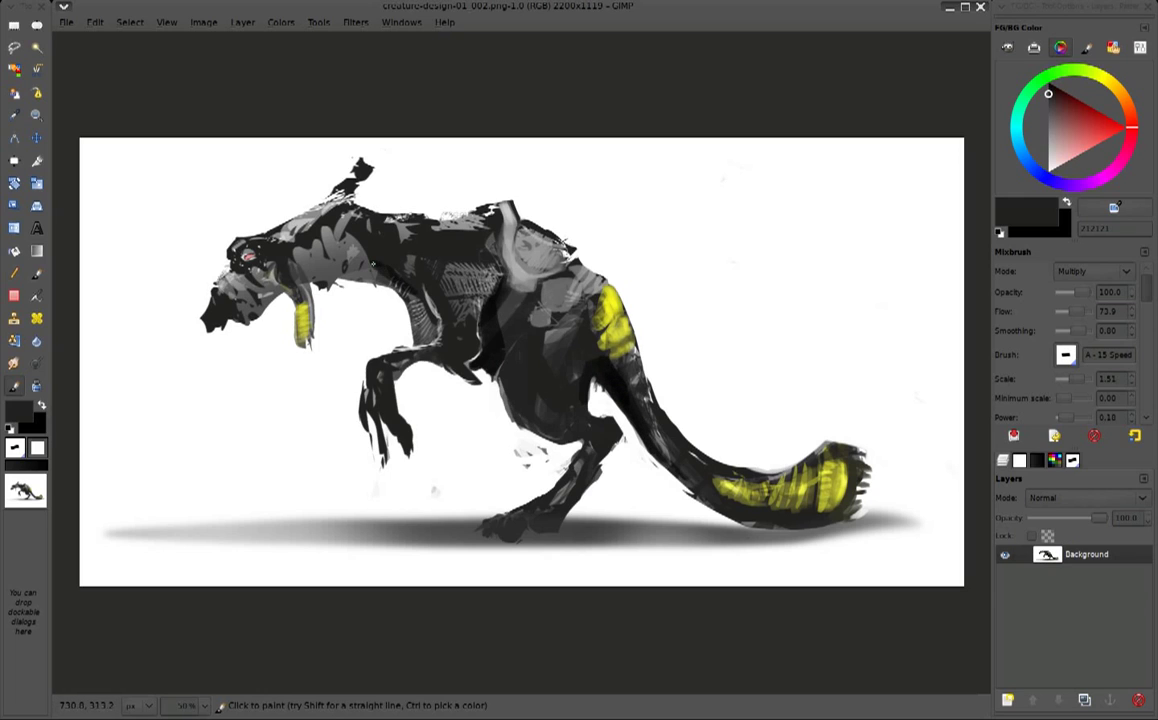
pyautogui.moveTo(301, 267); pyautogui.dragTo(311, 282)
pyautogui.moveTo(490, 238)
pyautogui.mouseDown()
pyautogui.moveTo(509, 277)
pyautogui.moveTo(508, 248)
pyautogui.moveTo(522, 264)
pyautogui.moveTo(544, 256)
pyautogui.mouseUp()
pyautogui.moveTo(324, 202)
pyautogui.mouseDown()
pyautogui.moveTo(308, 180)
pyautogui.moveTo(291, 237)
pyautogui.mouseUp()
pyautogui.moveTo(527, 280)
pyautogui.mouseDown()
pyautogui.moveTo(545, 320)
pyautogui.moveTo(590, 362)
pyautogui.moveTo(578, 409)
pyautogui.mouseUp()
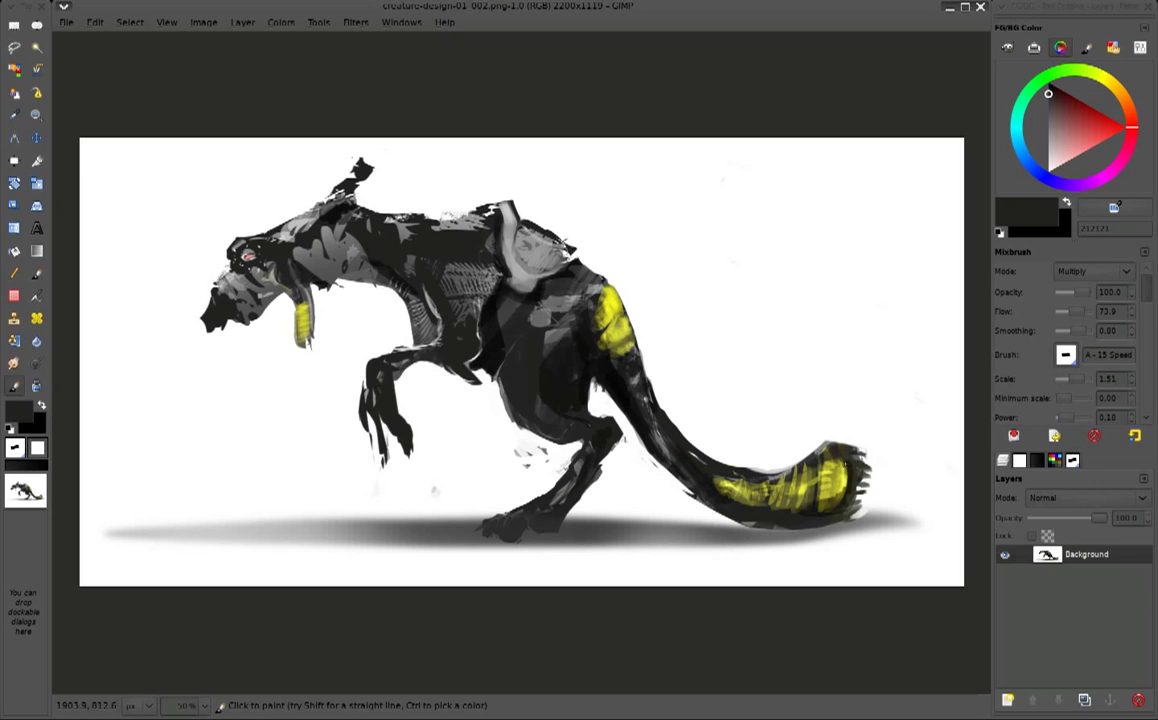
# Add darker marks along the tail, shoulder and back
pyautogui.moveTo(740, 425); pyautogui.dragTo(802, 473)
pyautogui.moveTo(760, 429); pyautogui.dragTo(693, 478)
pyautogui.moveTo(599, 301); pyautogui.dragTo(658, 382)
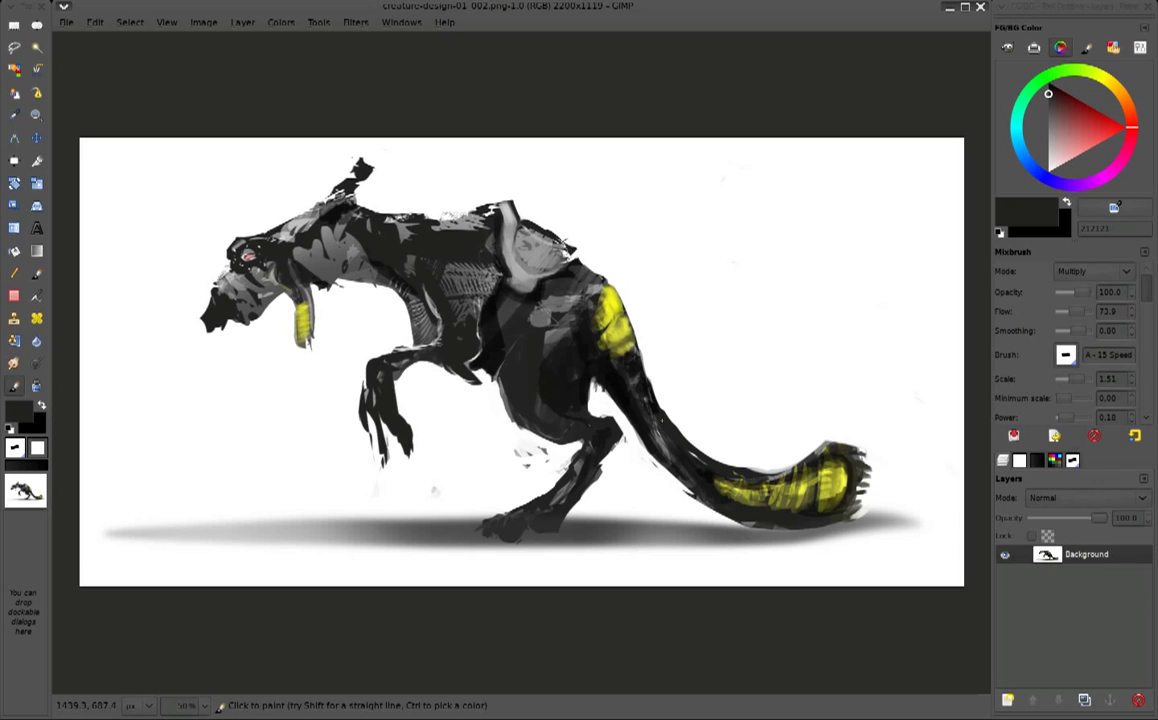
pyautogui.moveTo(495, 266); pyautogui.dragTo(545, 266)
pyautogui.moveTo(400, 235); pyautogui.dragTo(451, 247)
# Paint dark rib marks on the neck and chest and extend the front foot's toes
pyautogui.moveTo(314, 204)
pyautogui.mouseDown()
pyautogui.moveTo(283, 236)
pyautogui.moveTo(345, 250)
pyautogui.mouseUp()
pyautogui.moveTo(272, 218)
pyautogui.mouseDown()
pyautogui.moveTo(282, 258)
pyautogui.moveTo(294, 245)
pyautogui.moveTo(322, 256)
pyautogui.moveTo(272, 241)
pyautogui.mouseUp()
pyautogui.moveTo(290, 206)
pyautogui.mouseDown()
pyautogui.moveTo(277, 243)
pyautogui.moveTo(346, 201)
pyautogui.mouseUp()
pyautogui.moveTo(346, 250); pyautogui.dragTo(316, 235)
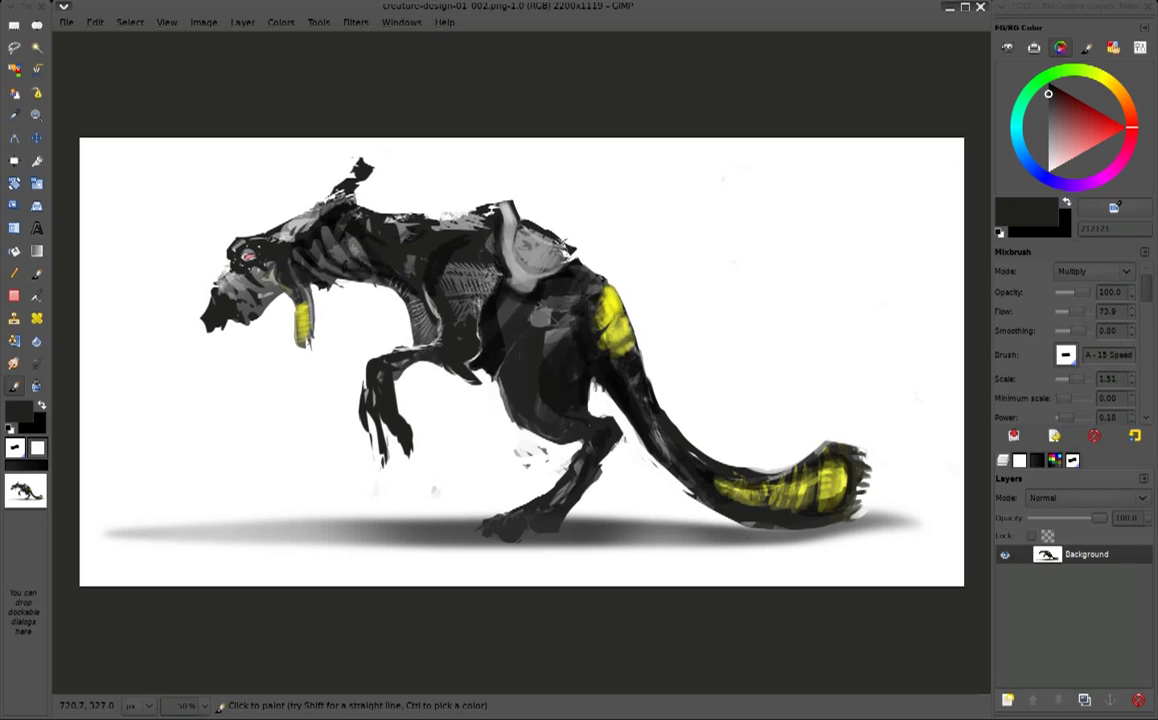
pyautogui.moveTo(490, 522); pyautogui.dragTo(462, 534)
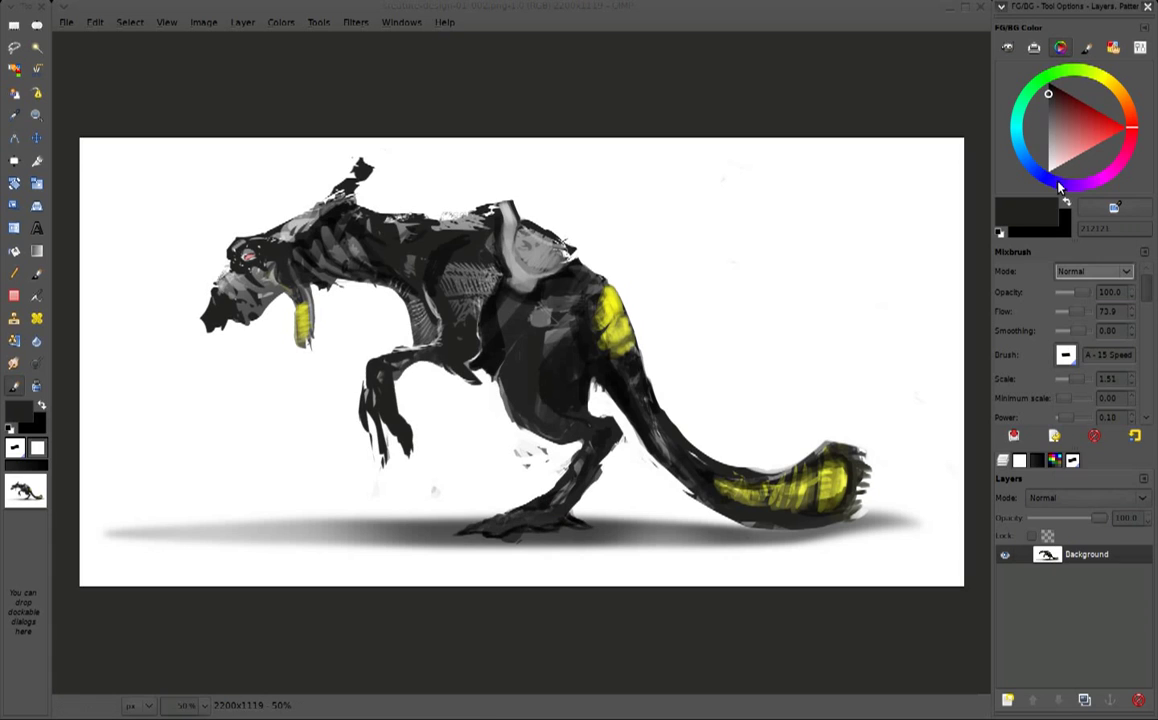
# Return to normal blending and add small dark grey marks near the snout
pyautogui.press('x')
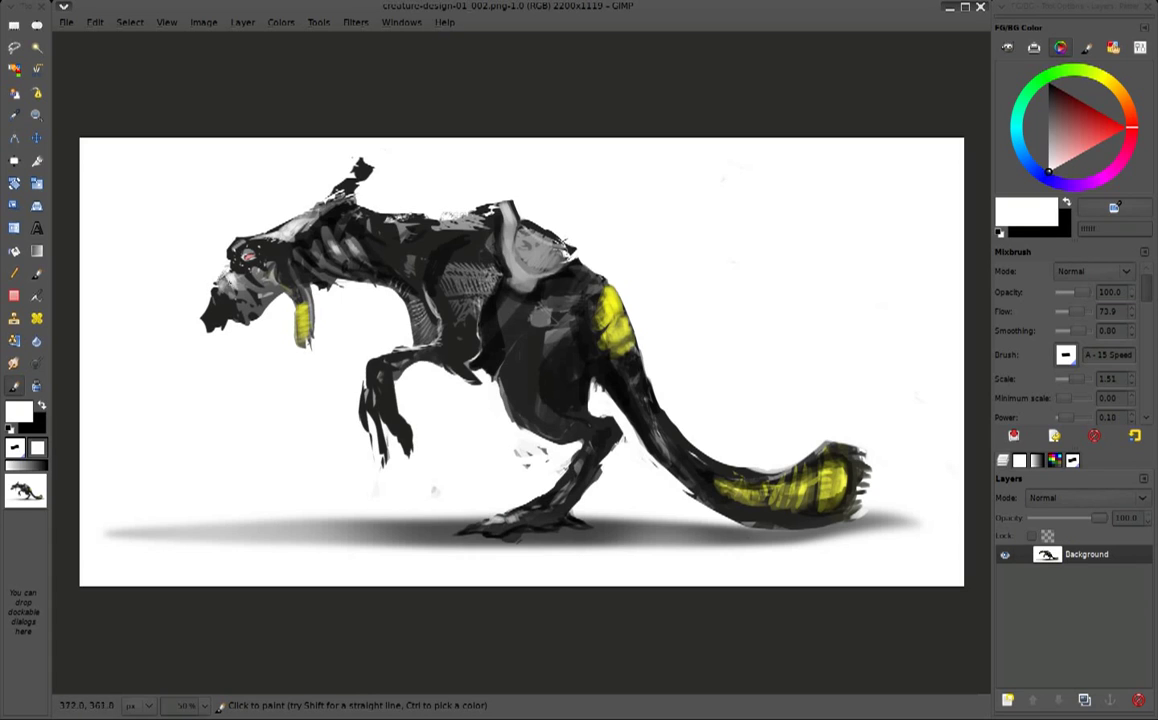
pyautogui.keyDown('ctrl'); pyautogui.click(218, 296); pyautogui.keyUp('ctrl')
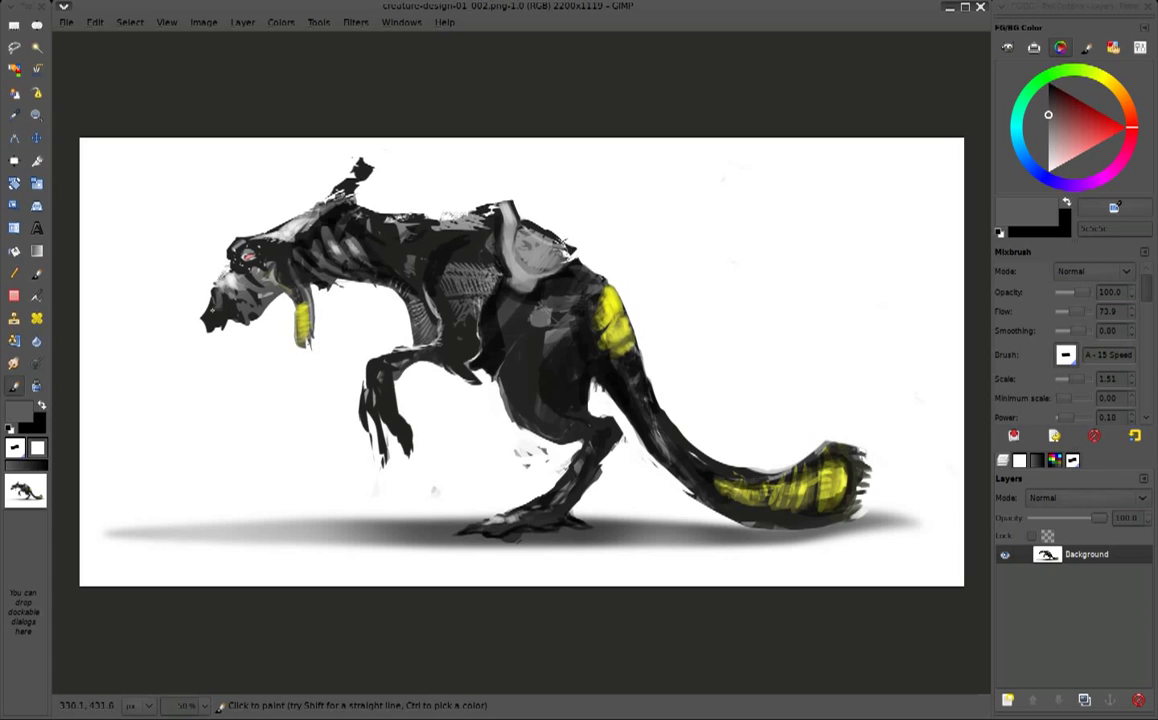
pyautogui.keyDown('ctrl'); pyautogui.click(202, 279); pyautogui.keyUp('ctrl')
pyautogui.moveTo(221, 286); pyautogui.dragTo(213, 311)
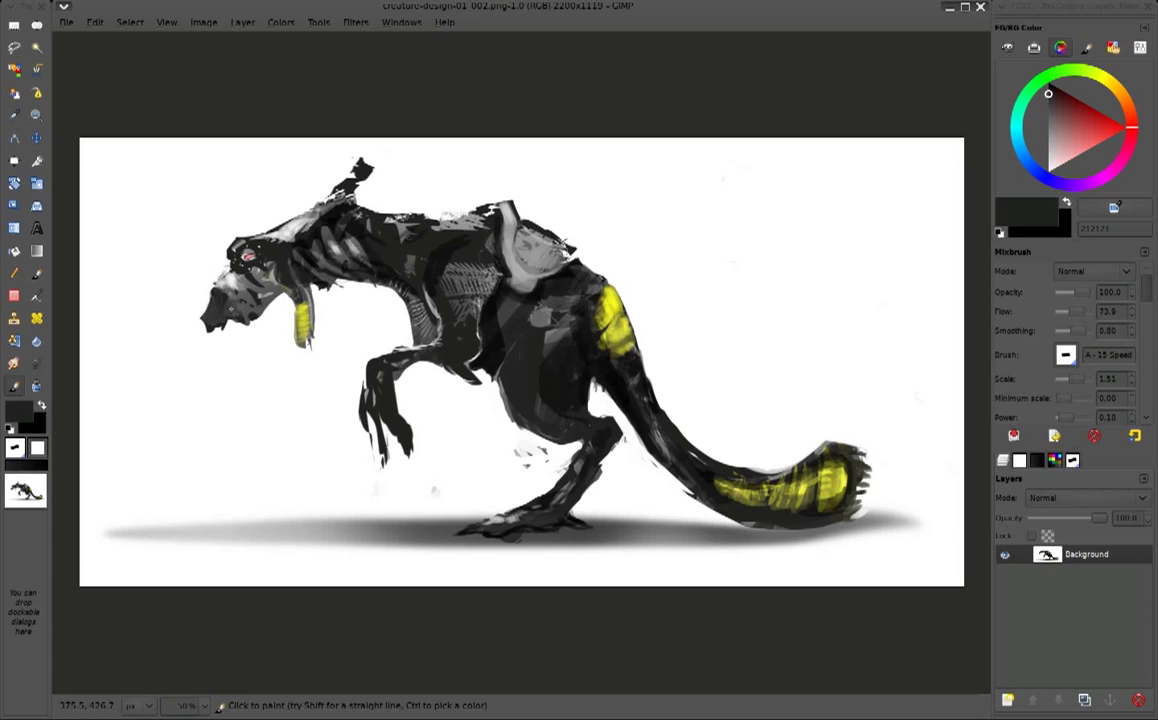
# Sample various greys from the head and paint light strokes over the back and neck
pyautogui.keyDown('ctrl'); pyautogui.click(213, 304); pyautogui.keyUp('ctrl')
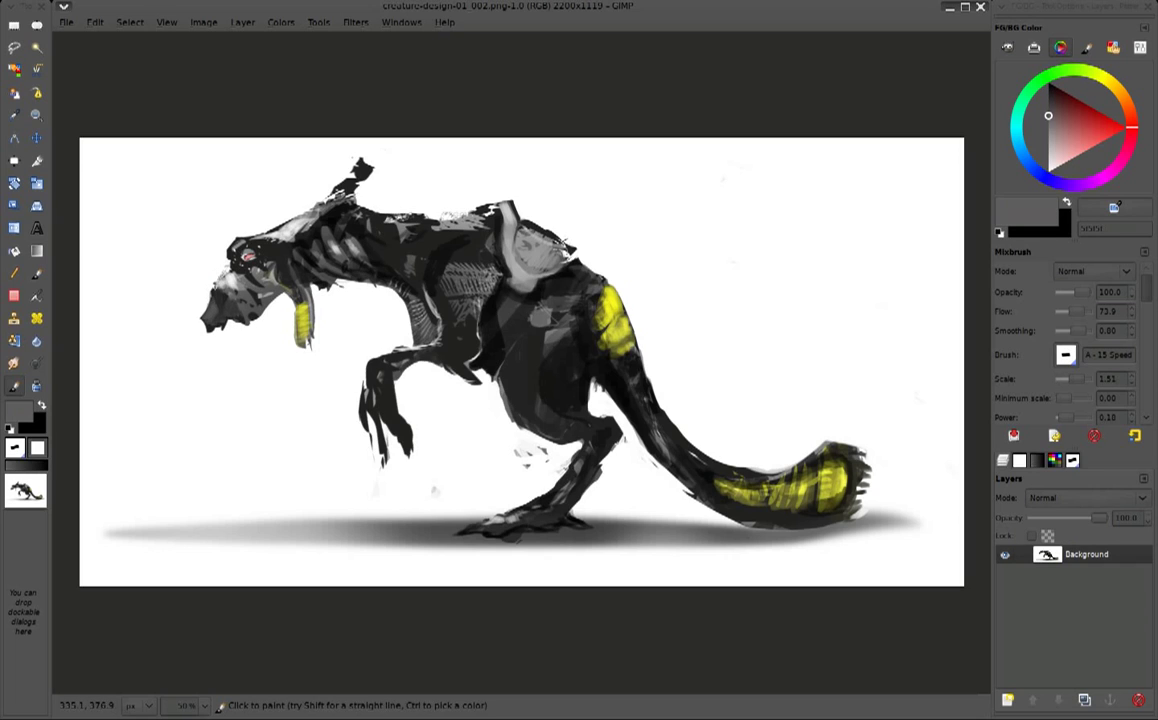
pyautogui.keyDown('ctrl'); pyautogui.click(201, 313); pyautogui.keyUp('ctrl')
pyautogui.keyDown('ctrl'); pyautogui.click(253, 313); pyautogui.keyUp('ctrl')
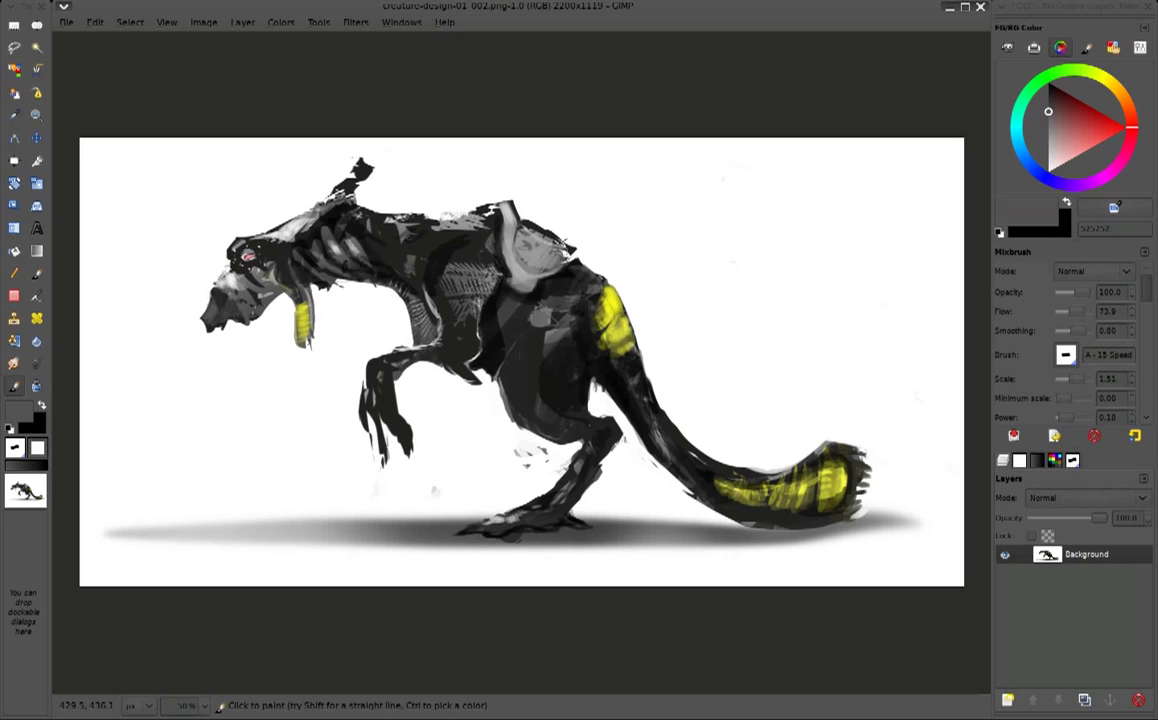
pyautogui.keyDown('ctrl'); pyautogui.click(228, 303); pyautogui.keyUp('ctrl')
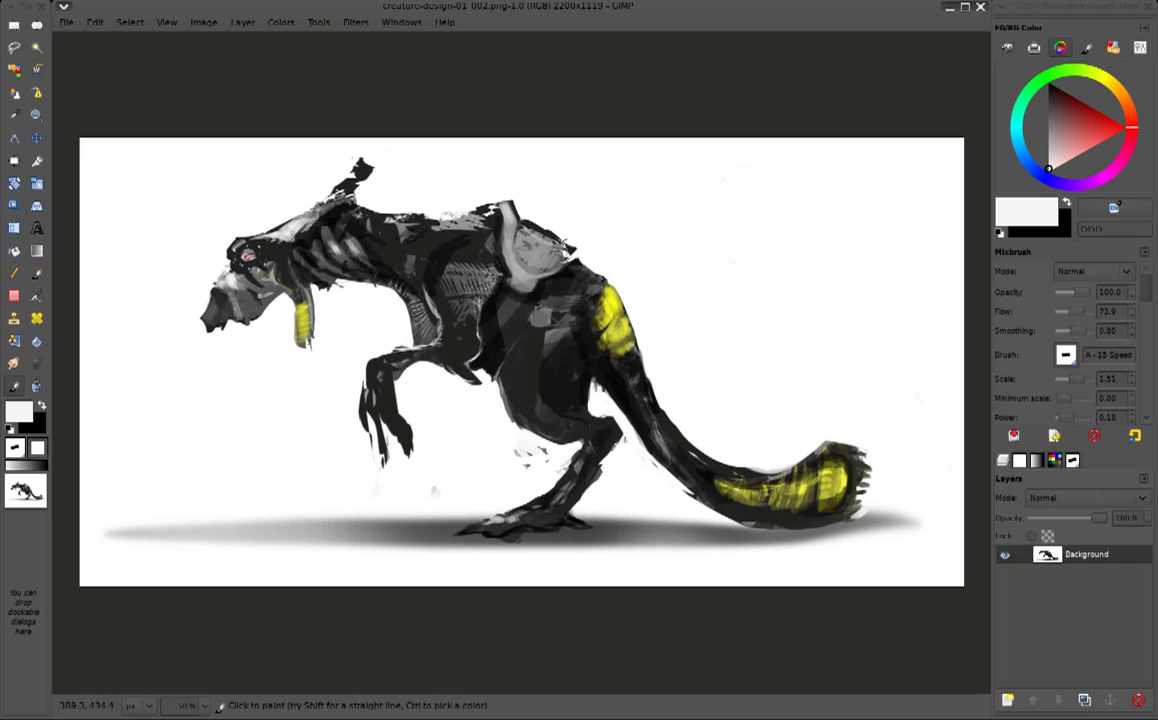
pyautogui.keyDown('ctrl'); pyautogui.click(220, 274); pyautogui.keyUp('ctrl')
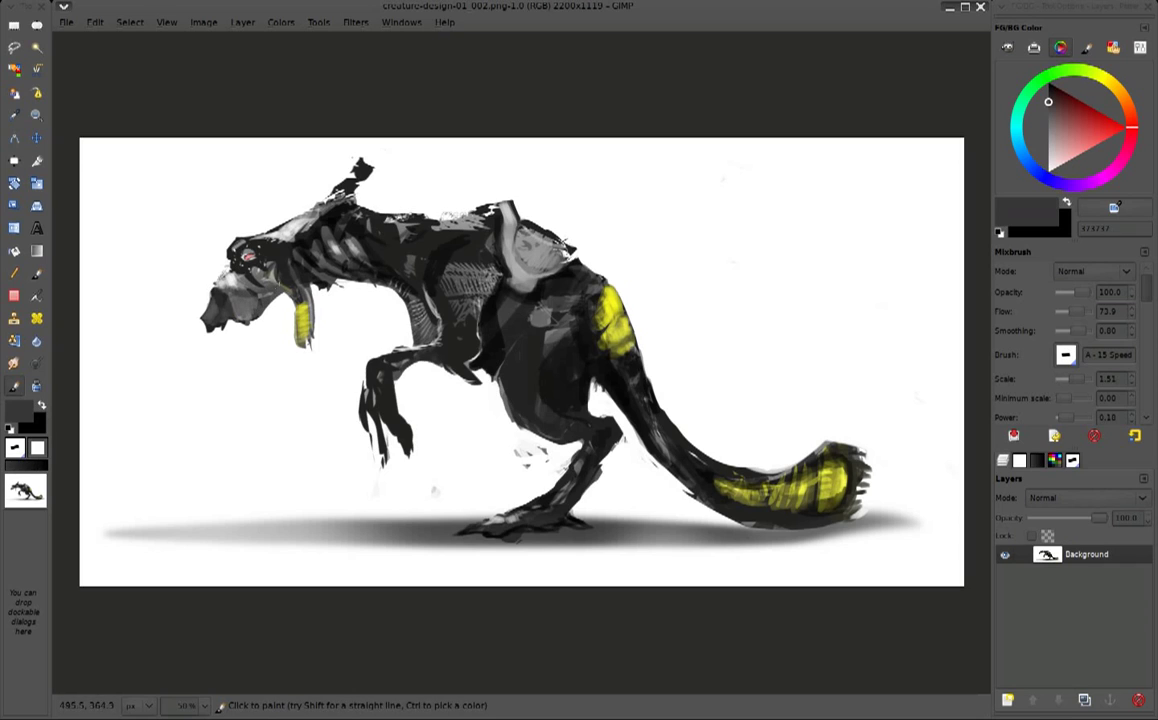
pyautogui.keyDown('ctrl'); pyautogui.click(267, 248); pyautogui.keyUp('ctrl')
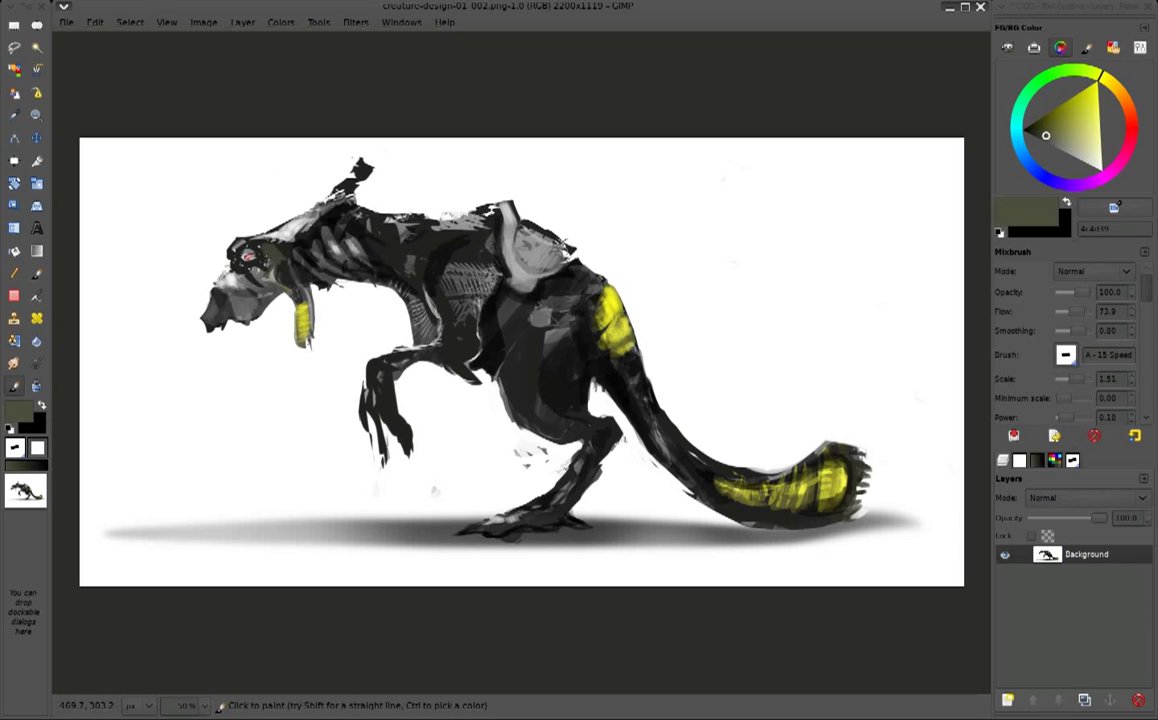
pyautogui.keyDown('ctrl'); pyautogui.click(252, 254); pyautogui.keyUp('ctrl')
pyautogui.moveTo(301, 247); pyautogui.dragTo(378, 242)
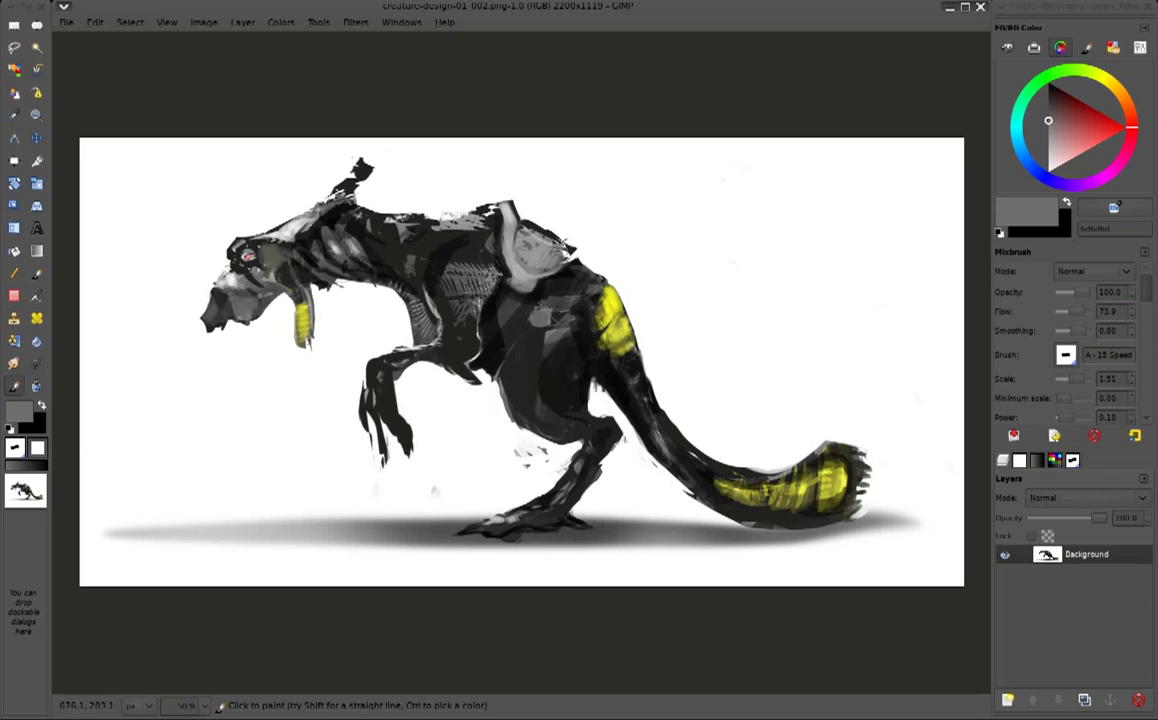
# Darken the light grey patch on the back with sampled near-black
pyautogui.keyDown('ctrl'); pyautogui.click(359, 244); pyautogui.keyUp('ctrl')
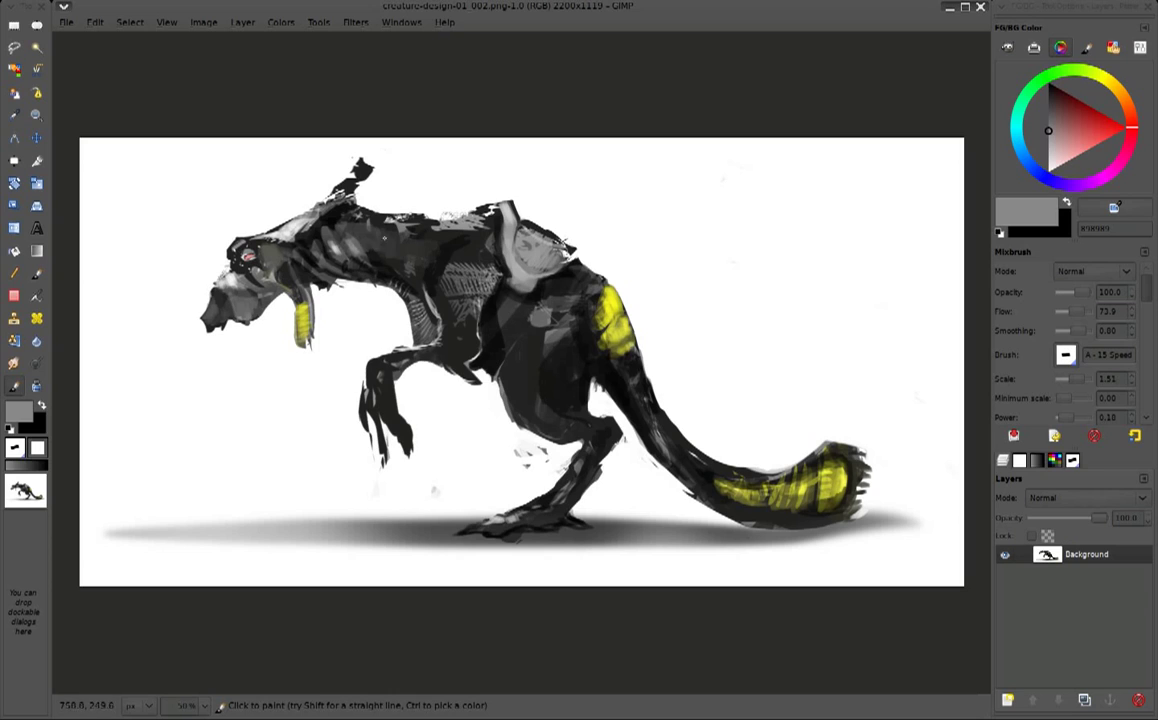
pyautogui.keyDown('ctrl'); pyautogui.click(415, 262); pyautogui.keyUp('ctrl')
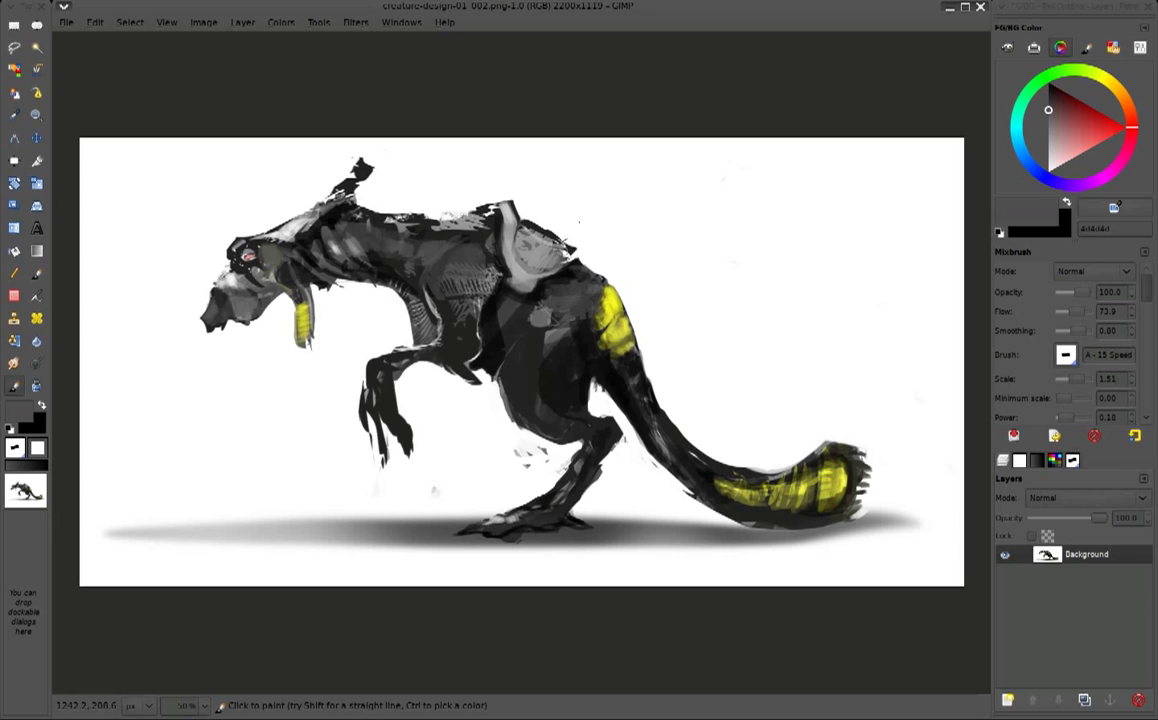
pyautogui.keyDown('ctrl'); pyautogui.click(242, 242); pyautogui.keyUp('ctrl')
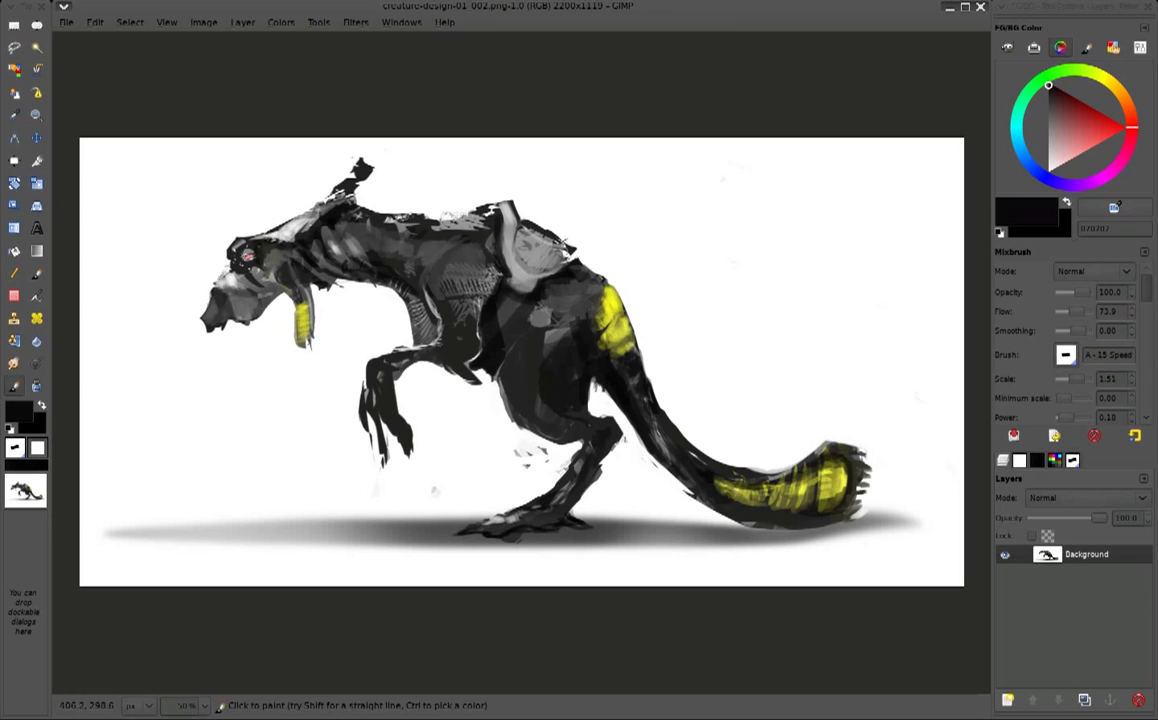
pyautogui.moveTo(510, 304); pyautogui.dragTo(532, 288)
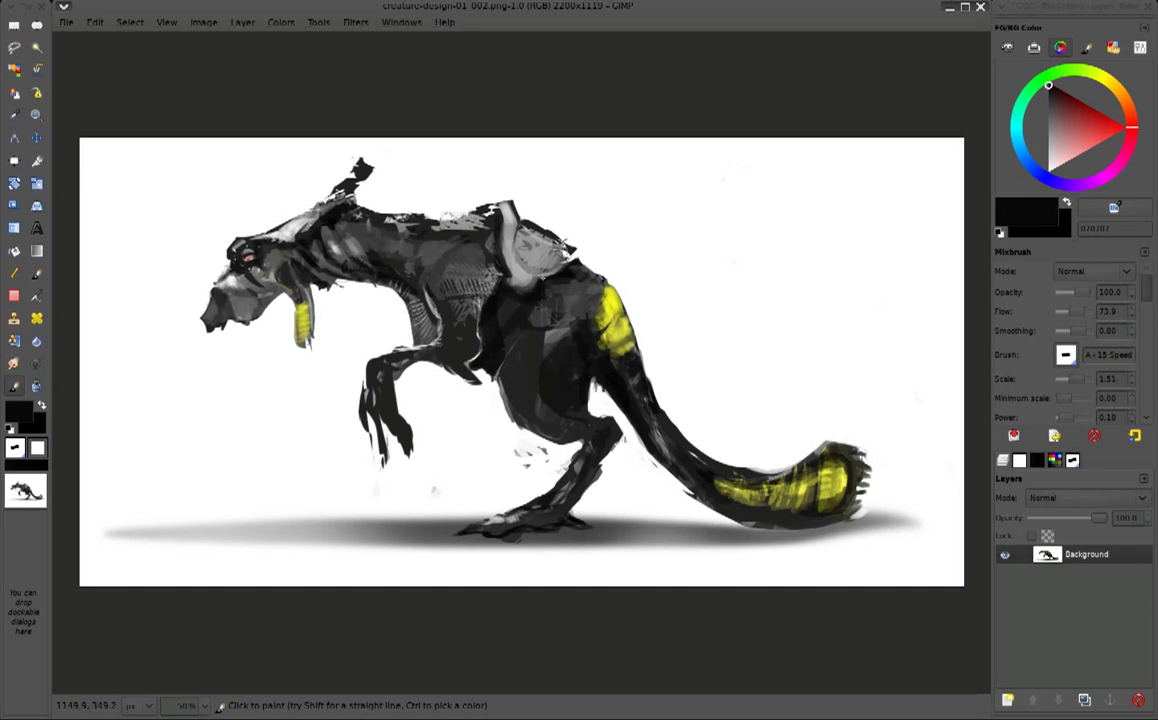
# Deepen the head and jaw shading with near-black strokes
pyautogui.keyDown('ctrl'); pyautogui.click(536, 279); pyautogui.keyUp('ctrl')
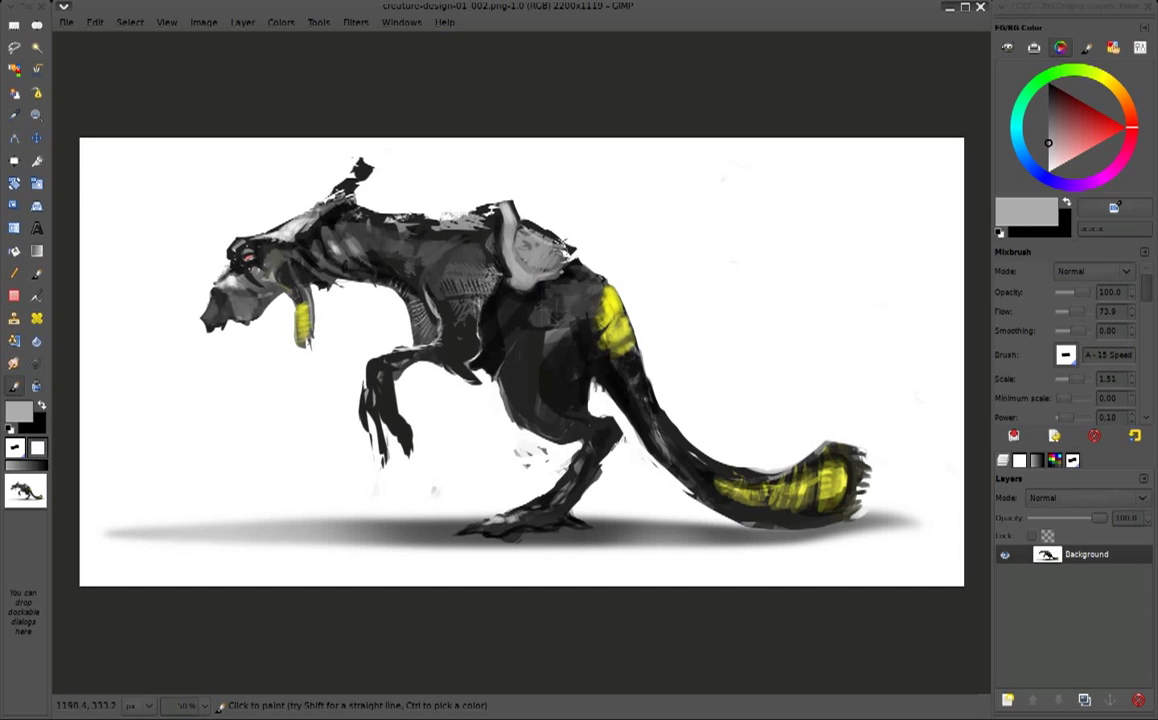
pyautogui.keyDown('ctrl'); pyautogui.click(561, 267); pyautogui.keyUp('ctrl')
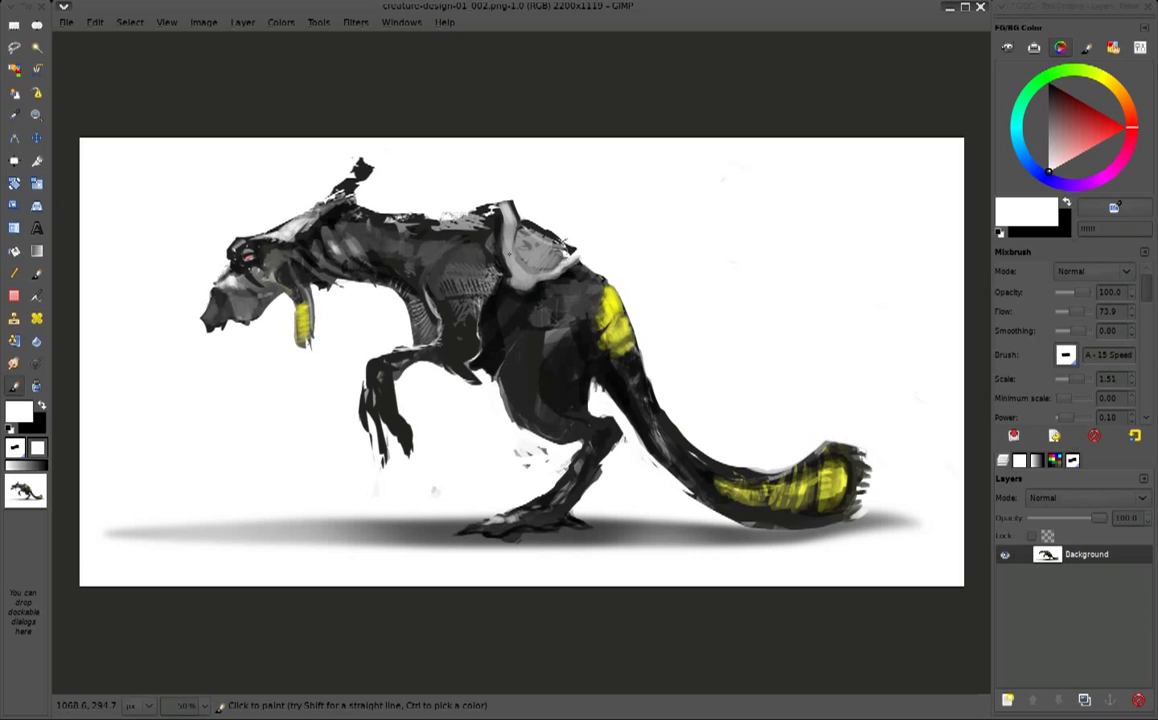
pyautogui.keyDown('ctrl'); pyautogui.click(503, 290); pyautogui.keyUp('ctrl')
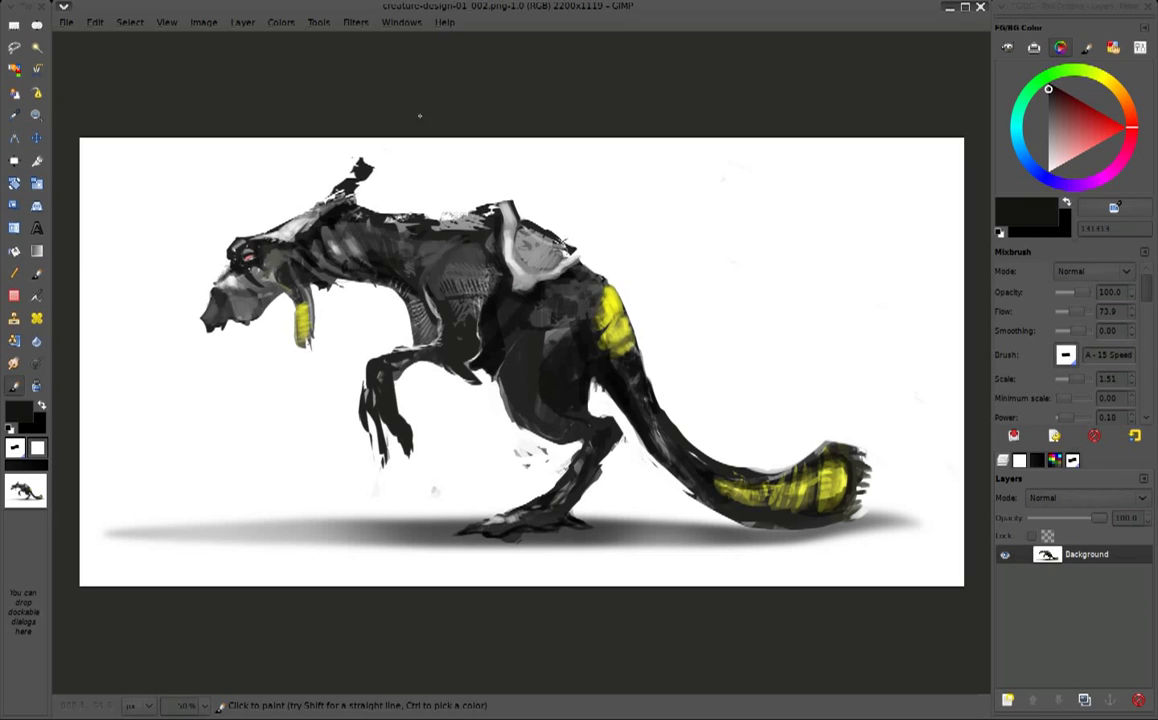
pyautogui.moveTo(203, 289)
pyautogui.mouseDown()
pyautogui.moveTo(250, 243)
pyautogui.moveTo(257, 296)
pyautogui.mouseUp()
pyautogui.click(37, 296)
# Set the Airbrush to Color mode and tint the head and body saturated blue
pyautogui.click(1093, 271)
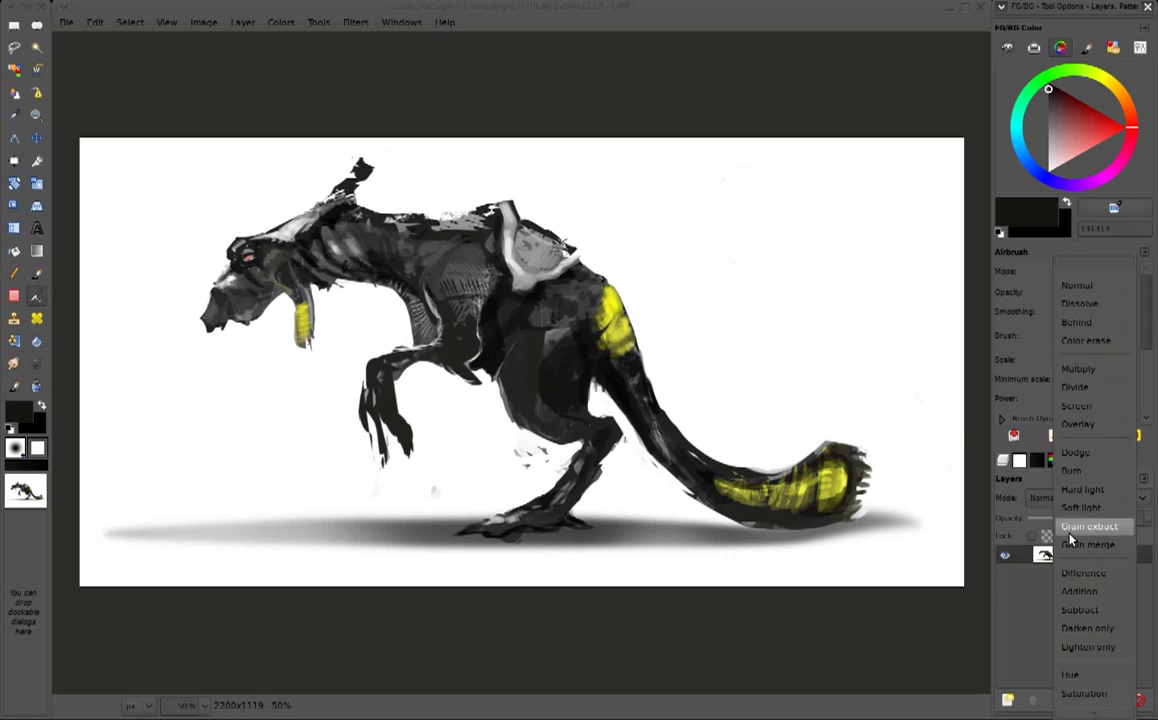
pyautogui.click(1085, 642)
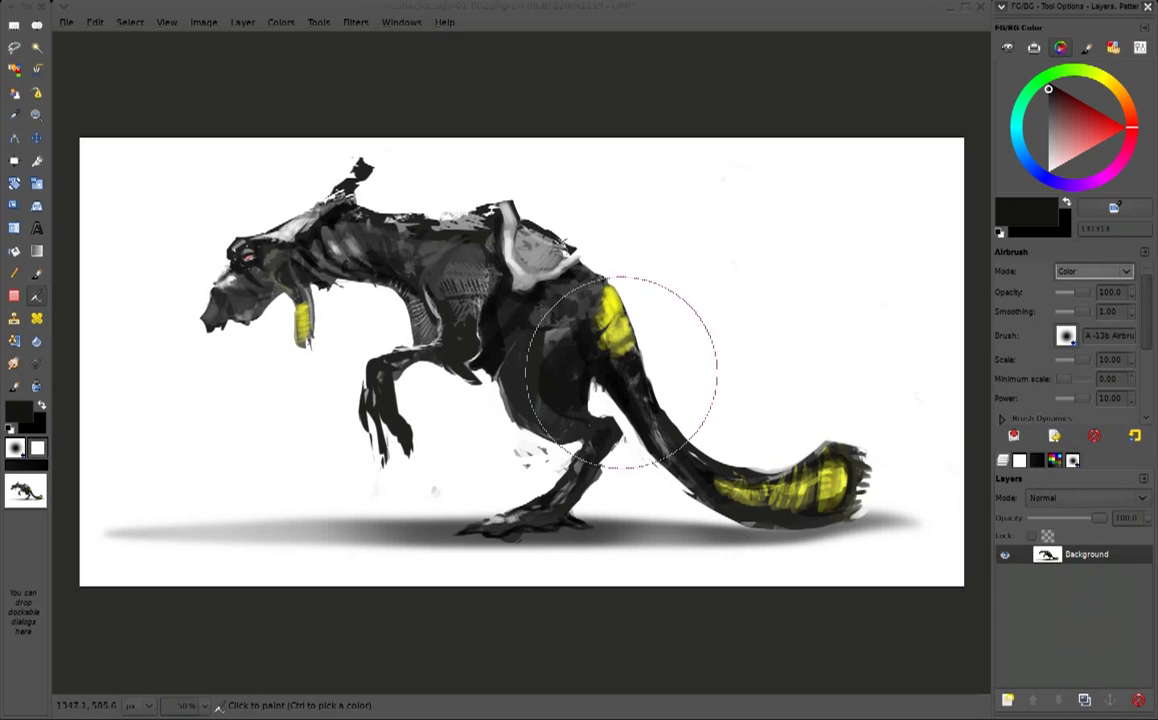
pyautogui.click(1027, 160)
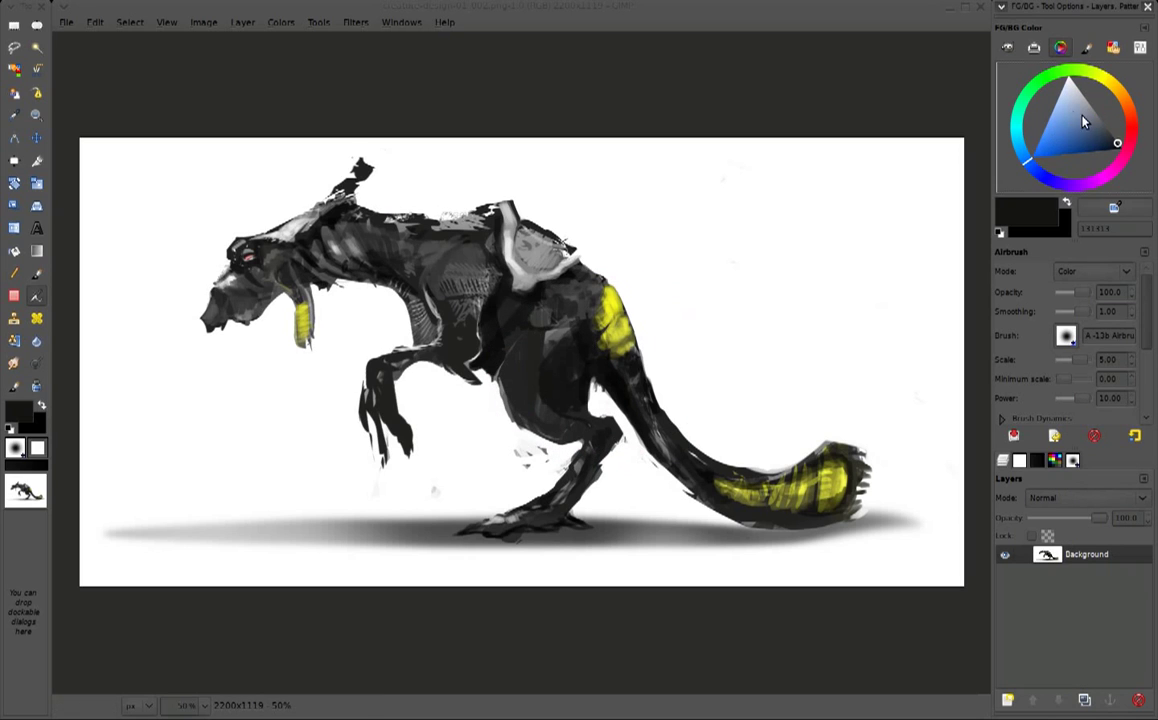
pyautogui.click(1074, 140)
pyautogui.moveTo(292, 323)
pyautogui.mouseDown()
pyautogui.moveTo(227, 295)
pyautogui.moveTo(320, 220)
pyautogui.moveTo(420, 250)
pyautogui.moveTo(360, 320)
pyautogui.moveTo(568, 310)
pyautogui.moveTo(570, 442)
pyautogui.moveTo(659, 400)
pyautogui.moveTo(705, 402)
pyautogui.moveTo(540, 330)
pyautogui.mouseUp()
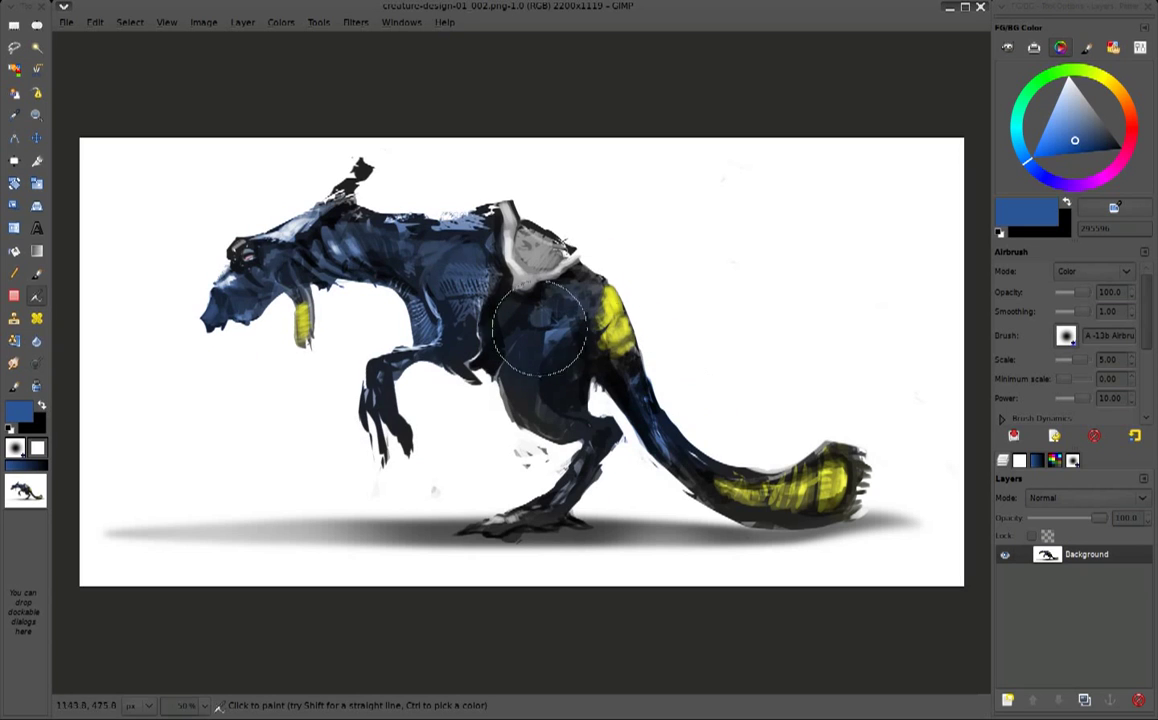
# Tint the saddle and chest brown, and the neck ribs, jaw and belly pale tan
pyautogui.moveTo(1022, 150); pyautogui.dragTo(1120, 92)
pyautogui.moveTo(532, 245)
pyautogui.mouseDown()
pyautogui.moveTo(490, 215)
pyautogui.moveTo(465, 225)
pyautogui.moveTo(485, 245)
pyautogui.moveTo(570, 254)
pyautogui.mouseUp()
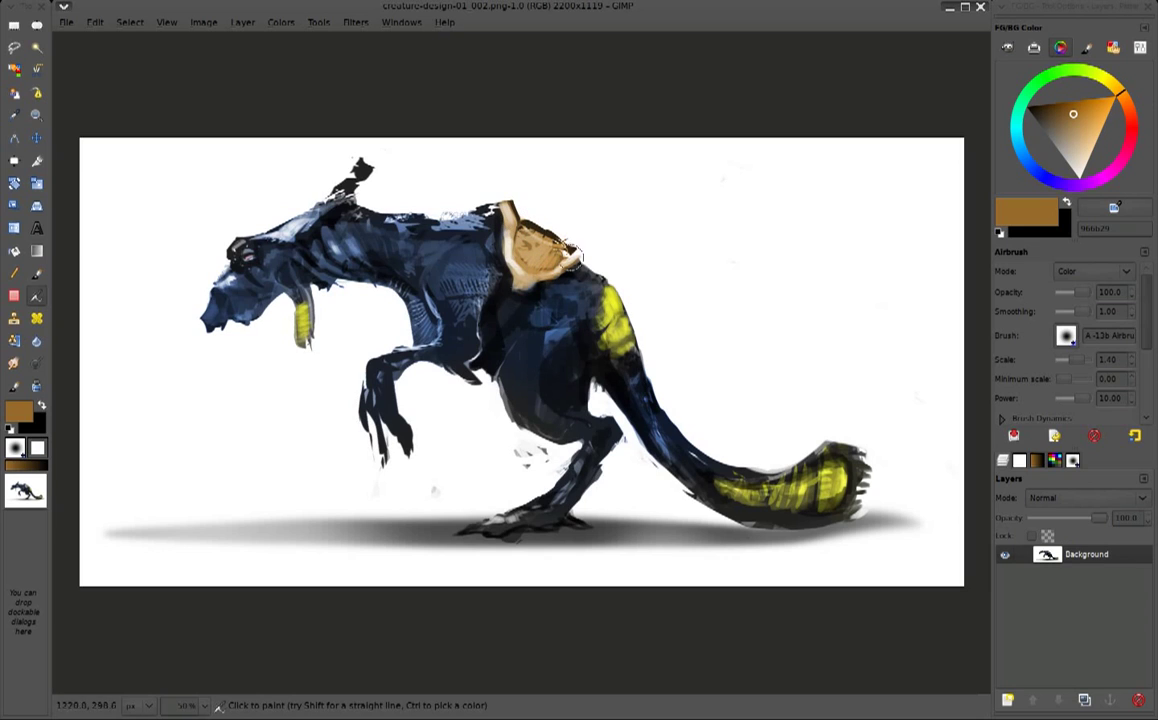
pyautogui.moveTo(495, 275); pyautogui.dragTo(545, 300)
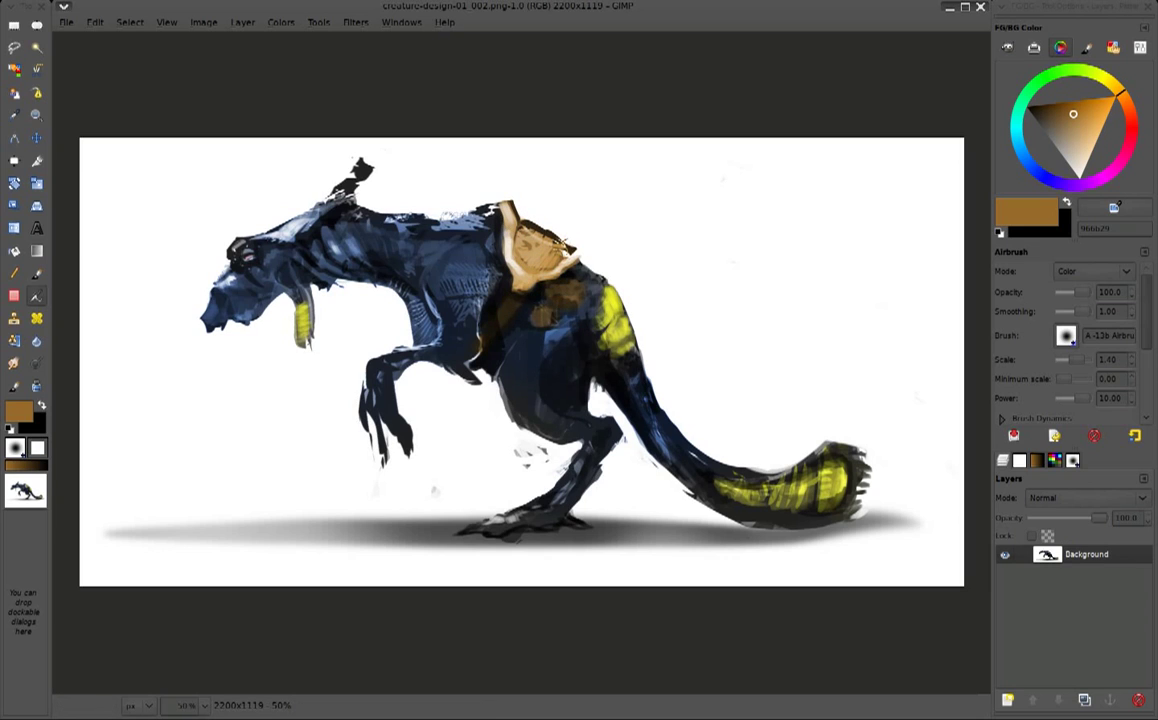
pyautogui.click(1081, 145)
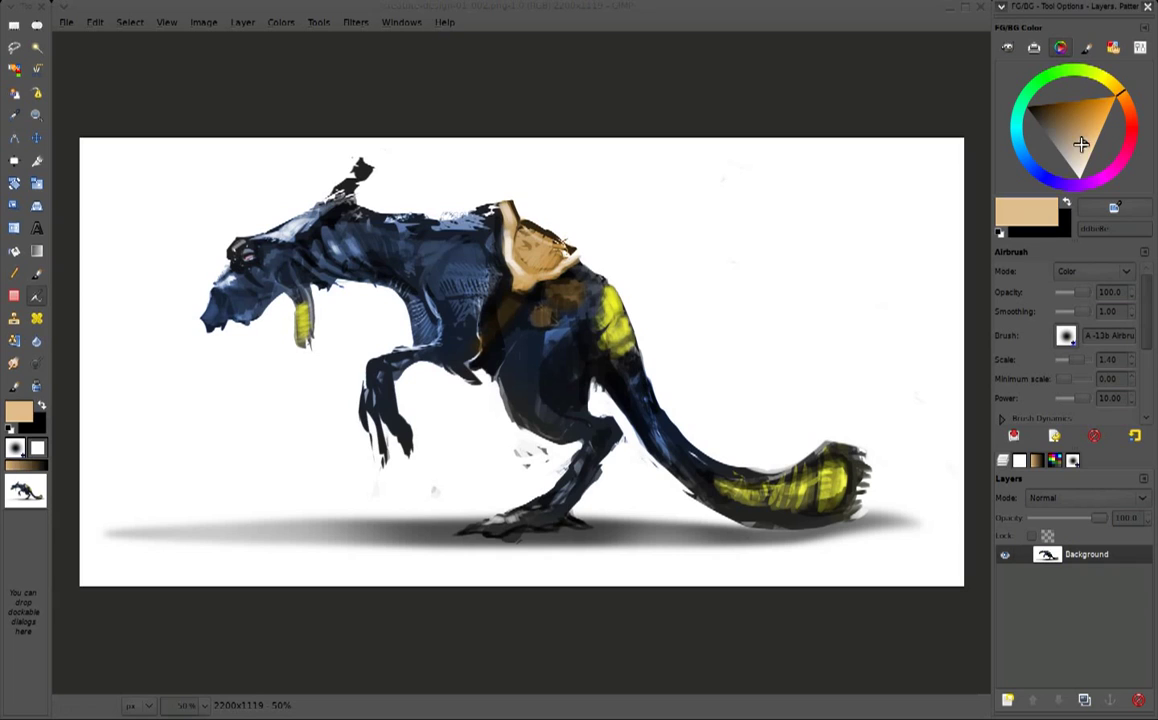
pyautogui.moveTo(343, 289)
pyautogui.mouseDown()
pyautogui.moveTo(330, 275)
pyautogui.moveTo(380, 290)
pyautogui.moveTo(280, 245)
pyautogui.moveTo(412, 283)
pyautogui.mouseUp()
pyautogui.moveTo(325, 225)
pyautogui.mouseDown()
pyautogui.moveTo(245, 285)
pyautogui.moveTo(220, 265)
pyautogui.moveTo(200, 297)
pyautogui.mouseUp()
pyautogui.moveTo(405, 325)
pyautogui.mouseDown()
pyautogui.moveTo(455, 328)
pyautogui.moveTo(463, 373)
pyautogui.moveTo(553, 385)
pyautogui.moveTo(607, 373)
pyautogui.moveTo(640, 462)
pyautogui.mouseUp()
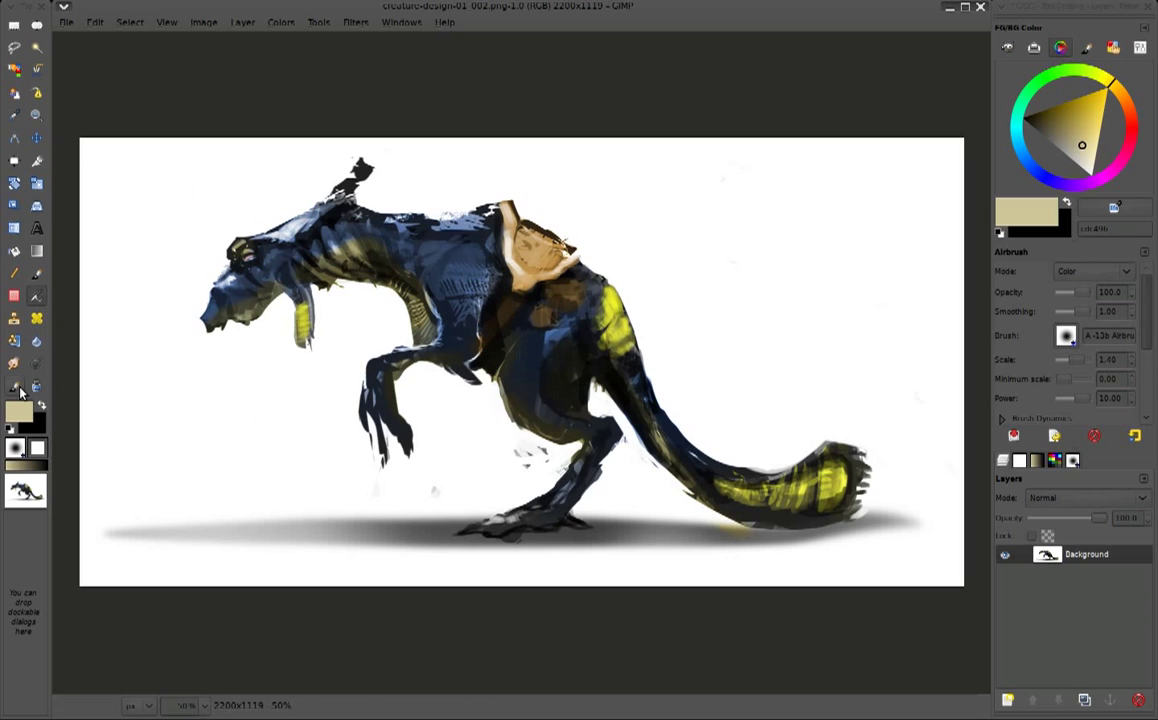
# Switch to the Paintbrush and detach the Brushes collection into its own window beside the canvas
pyautogui.click(36, 273)
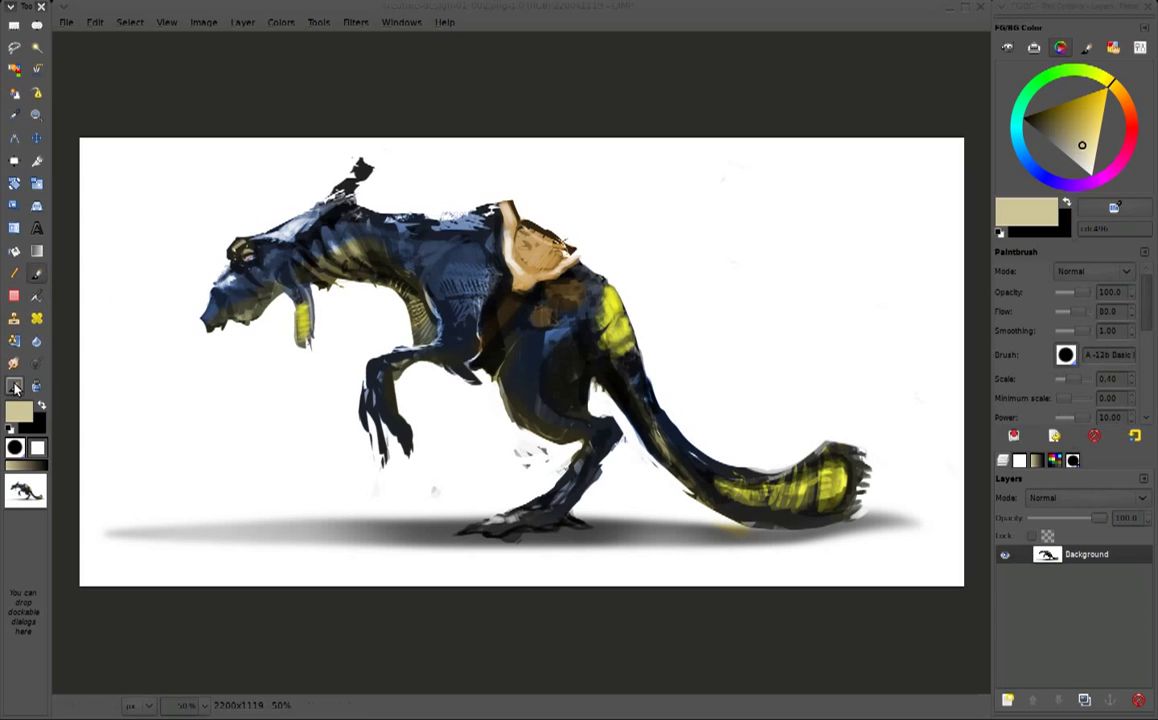
pyautogui.click(1068, 356)
pyautogui.click(949, 507)
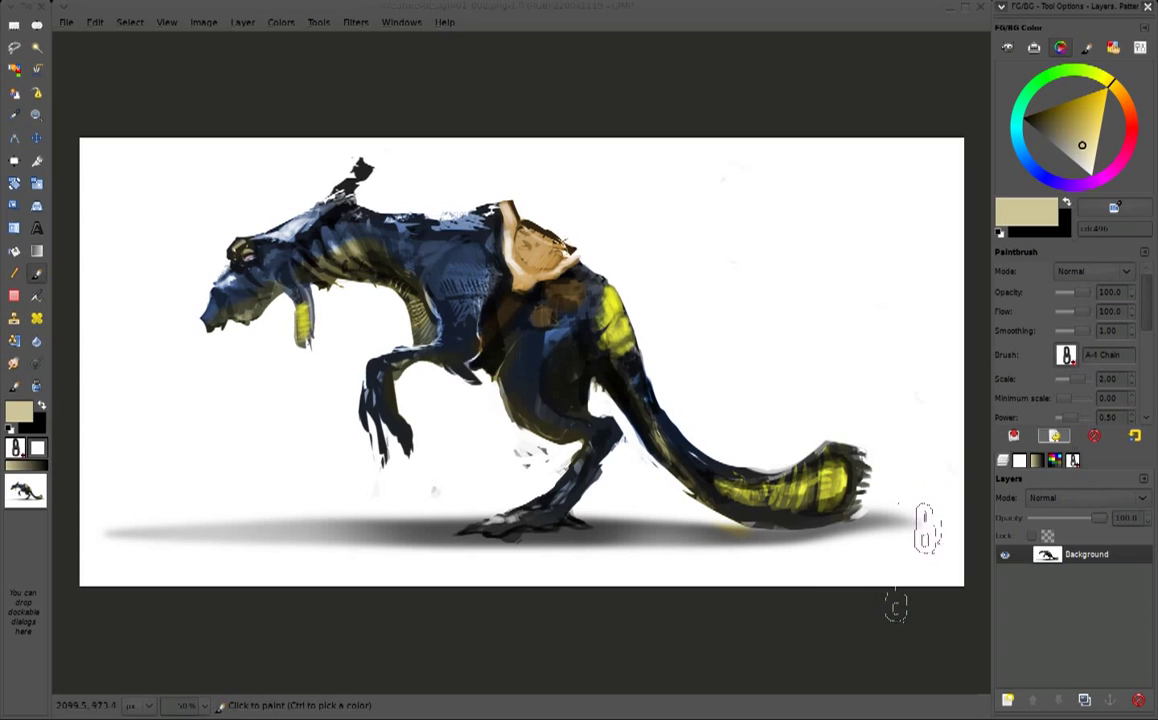
pyautogui.click(1072, 460)
pyautogui.click(1056, 460)
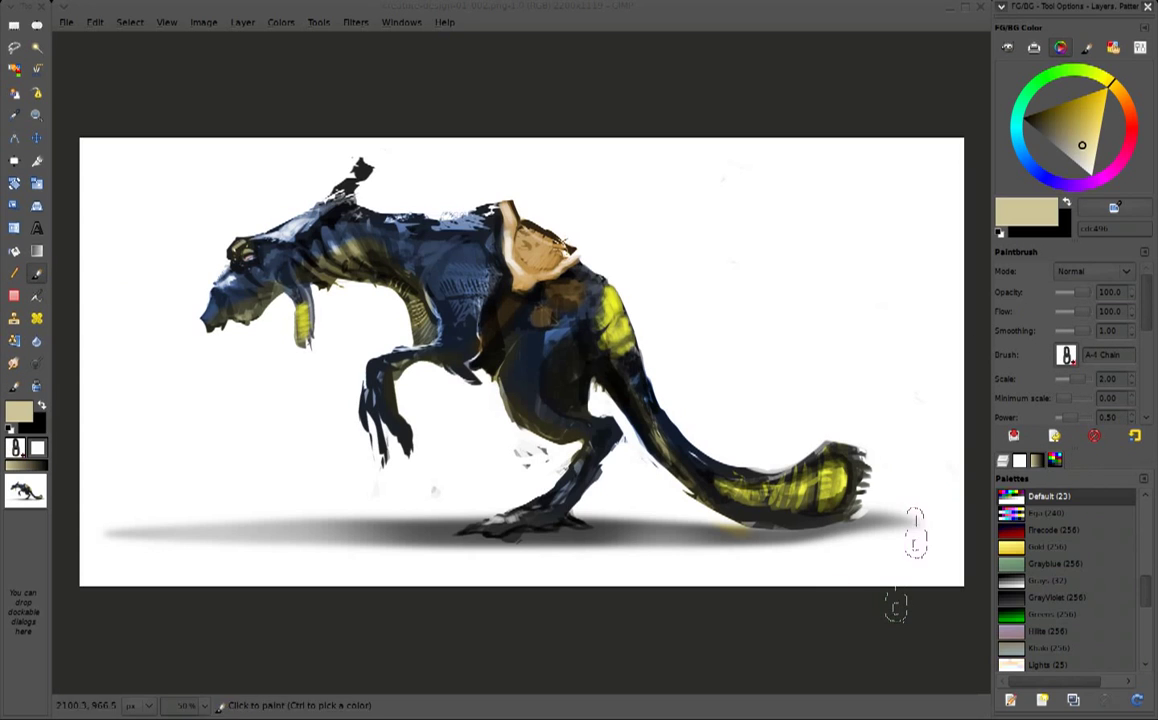
pyautogui.moveTo(1072, 8)
pyautogui.mouseDown()
pyautogui.moveTo(1000, 8)
pyautogui.moveTo(1080, 8)
pyautogui.mouseUp()
pyautogui.hotkey('ctrl', 'shift', 'b')
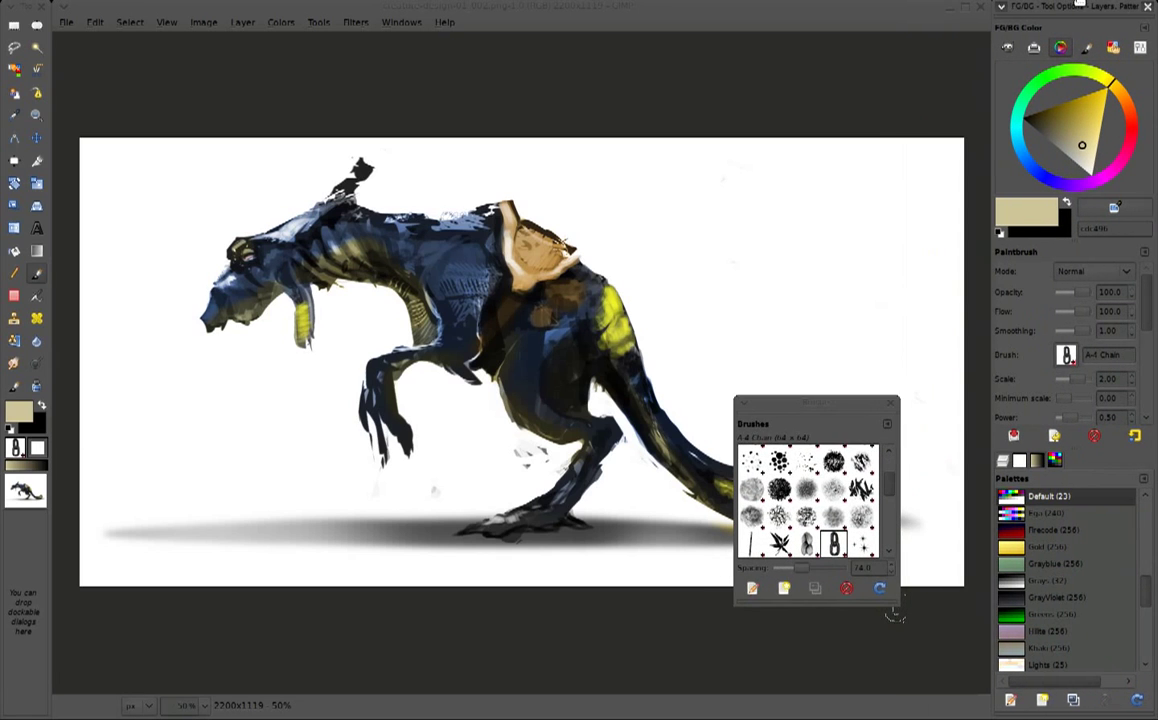
pyautogui.moveTo(827, 406); pyautogui.dragTo(144, 499)
pyautogui.scroll(3, 150, 590)
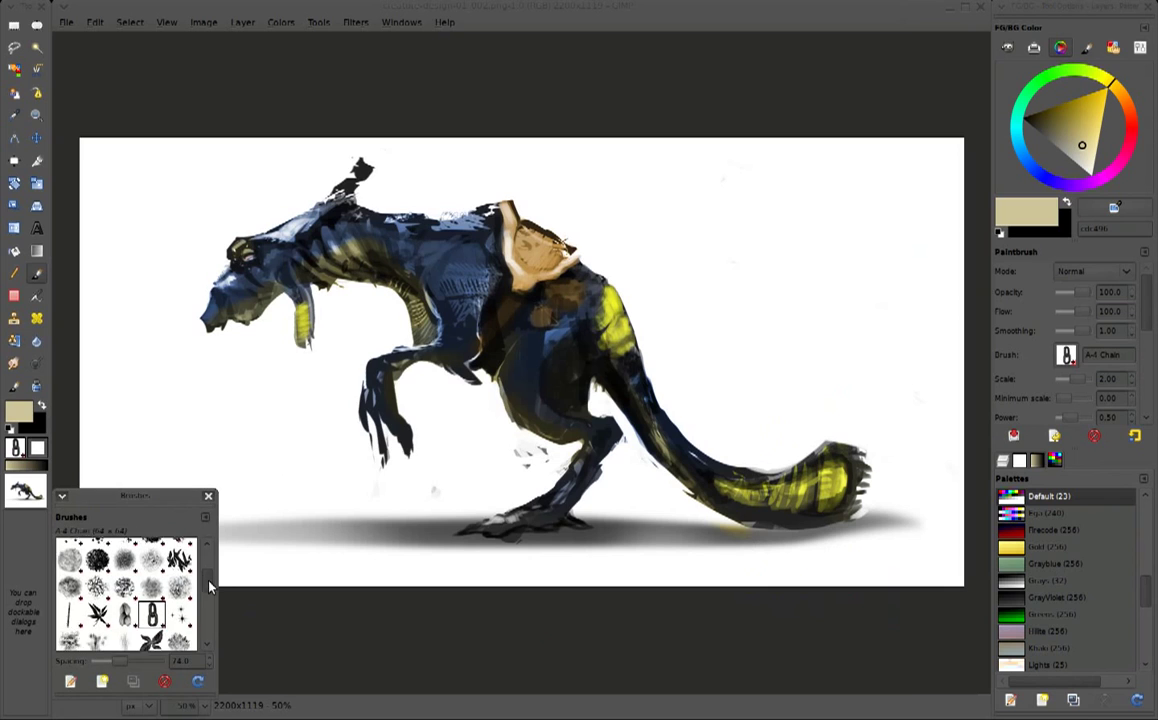
# Scatter small light blue A-2 Splat speckles along the back, neck and head
pyautogui.click(124, 590)
pyautogui.press('[')
pyautogui.press('[')
pyautogui.press('[')
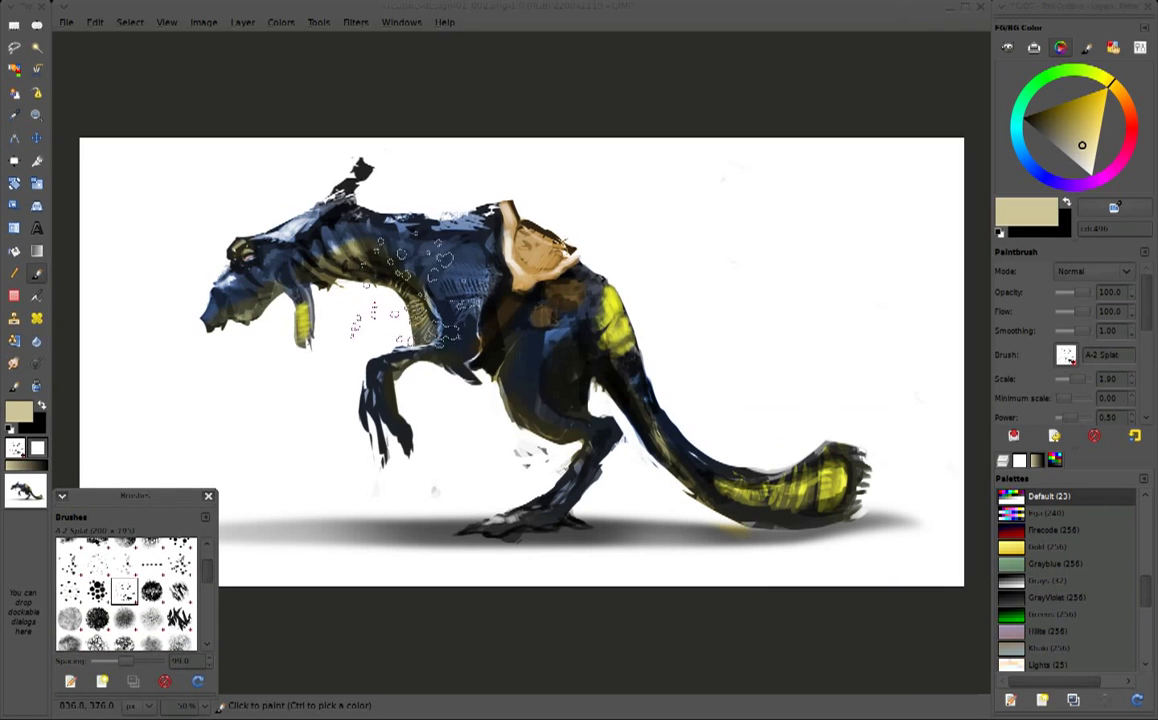
pyautogui.keyDown('ctrl'); pyautogui.click(333, 248); pyautogui.keyUp('ctrl')
pyautogui.moveTo(410, 240)
pyautogui.mouseDown()
pyautogui.moveTo(375, 215)
pyautogui.moveTo(290, 210)
pyautogui.moveTo(210, 282)
pyautogui.mouseUp()
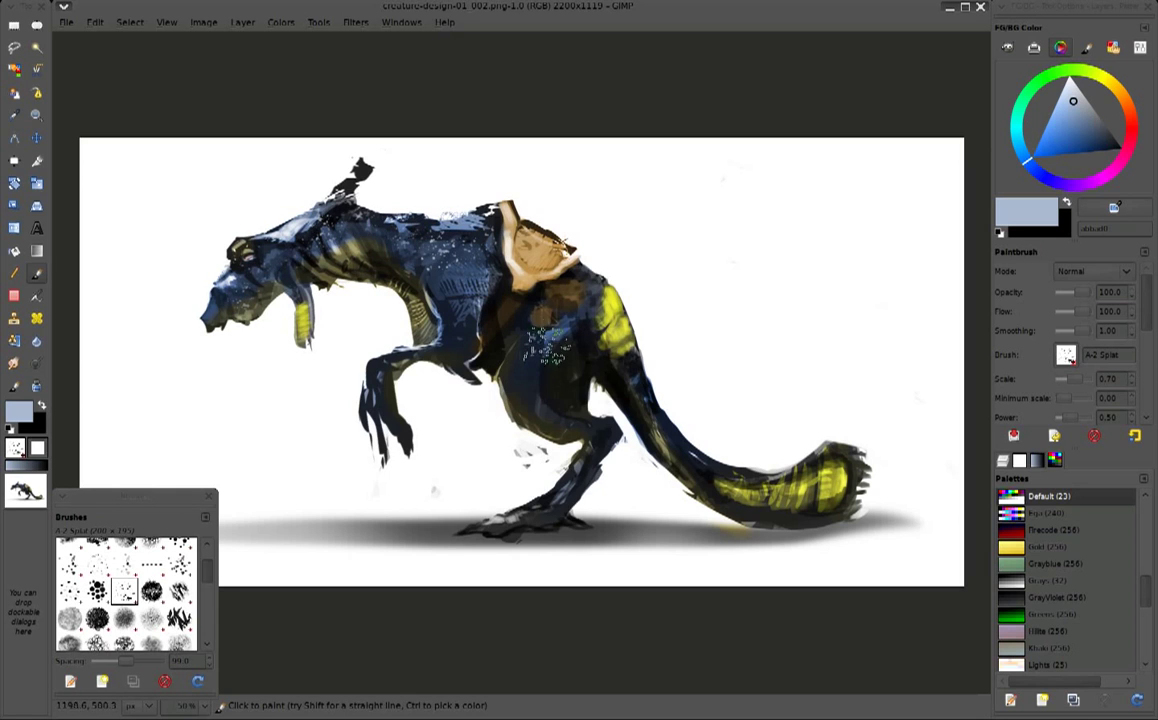
pyautogui.keyDown('ctrl'); pyautogui.click(455, 255); pyautogui.keyUp('ctrl')
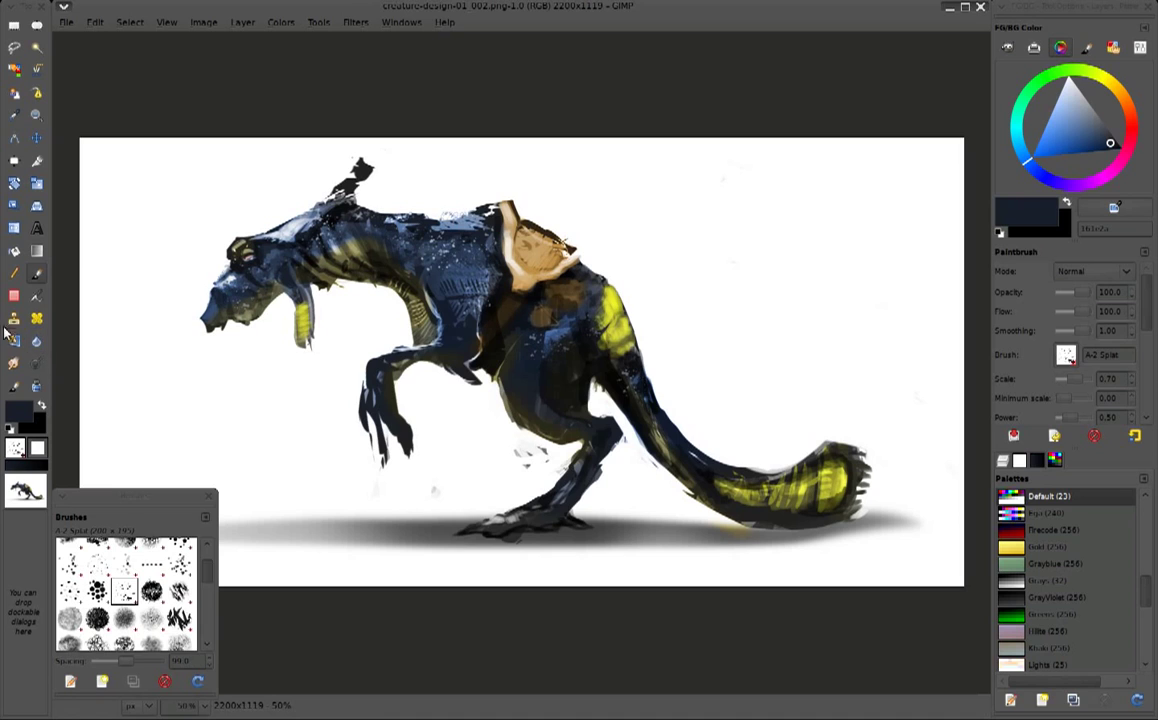
# Set the Mixbrush to Soft light blending with a light grey colour
pyautogui.click(14, 386)
pyautogui.click(1093, 271)
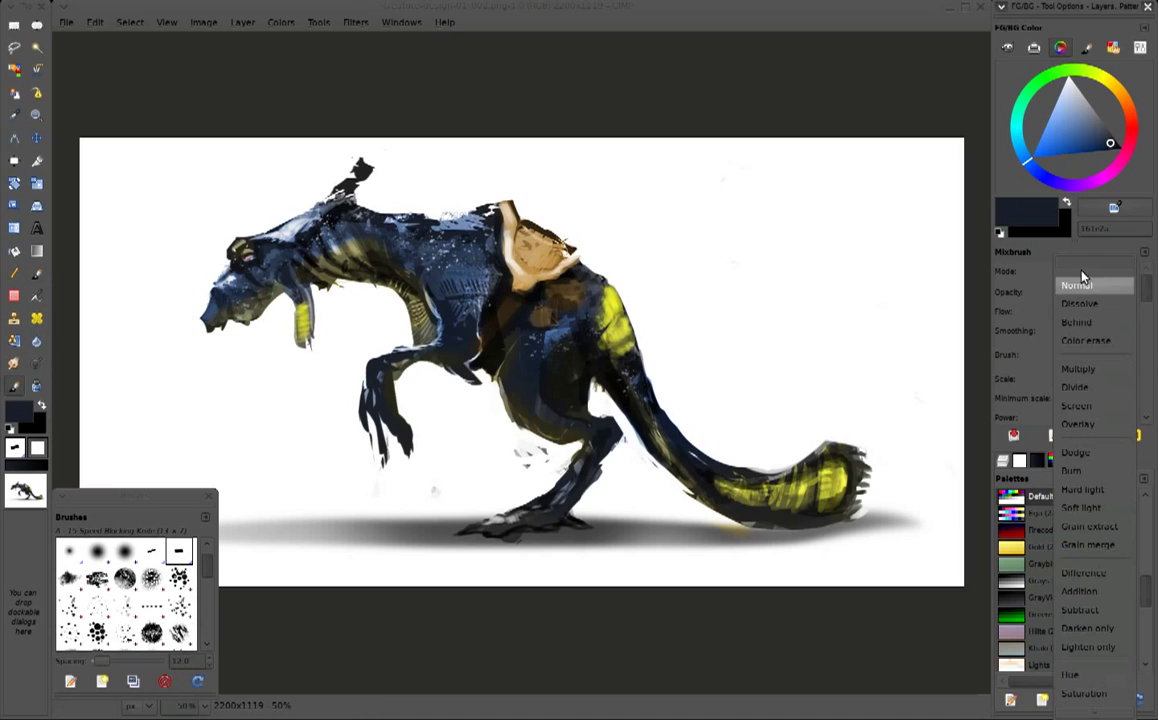
pyautogui.click(1015, 508)
pyautogui.click(1088, 92)
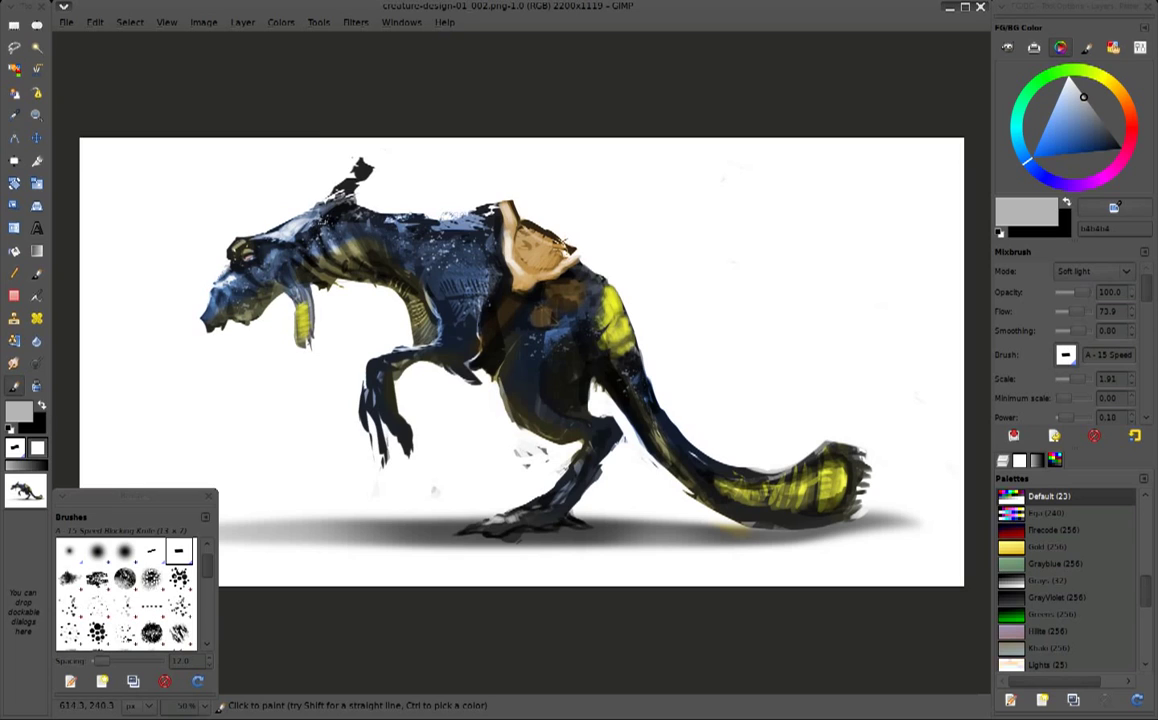
# Brush soft grey highlights over the neck, chest, shoulder, belly and thigh
pyautogui.moveTo(380, 229)
pyautogui.mouseDown()
pyautogui.moveTo(365, 225)
pyautogui.moveTo(368, 238)
pyautogui.moveTo(403, 248)
pyautogui.moveTo(412, 225)
pyautogui.moveTo(445, 240)
pyautogui.moveTo(398, 280)
pyautogui.moveTo(405, 250)
pyautogui.moveTo(412, 353)
pyautogui.moveTo(372, 372)
pyautogui.moveTo(380, 380)
pyautogui.mouseUp()
pyautogui.moveTo(495, 300)
pyautogui.mouseDown()
pyautogui.moveTo(460, 340)
pyautogui.moveTo(465, 370)
pyautogui.moveTo(515, 298)
pyautogui.moveTo(503, 296)
pyautogui.moveTo(530, 290)
pyautogui.moveTo(480, 305)
pyautogui.moveTo(466, 336)
pyautogui.mouseUp()
pyautogui.moveTo(530, 300); pyautogui.dragTo(550, 260)
pyautogui.moveTo(565, 334)
pyautogui.mouseDown()
pyautogui.moveTo(590, 390)
pyautogui.moveTo(690, 428)
pyautogui.mouseUp()
pyautogui.moveTo(587, 458)
pyautogui.mouseDown()
pyautogui.moveTo(445, 472)
pyautogui.moveTo(505, 446)
pyautogui.mouseUp()
# Extend the soft grey highlights along the back and shoulder
pyautogui.moveTo(449, 353)
pyautogui.mouseDown()
pyautogui.moveTo(404, 266)
pyautogui.moveTo(410, 306)
pyautogui.mouseUp()
pyautogui.moveTo(400, 248); pyautogui.dragTo(409, 276)
pyautogui.moveTo(393, 228)
pyautogui.mouseDown()
pyautogui.moveTo(404, 261)
pyautogui.moveTo(368, 232)
pyautogui.moveTo(449, 237)
pyautogui.mouseUp()
pyautogui.moveTo(518, 269); pyautogui.dragTo(544, 283)
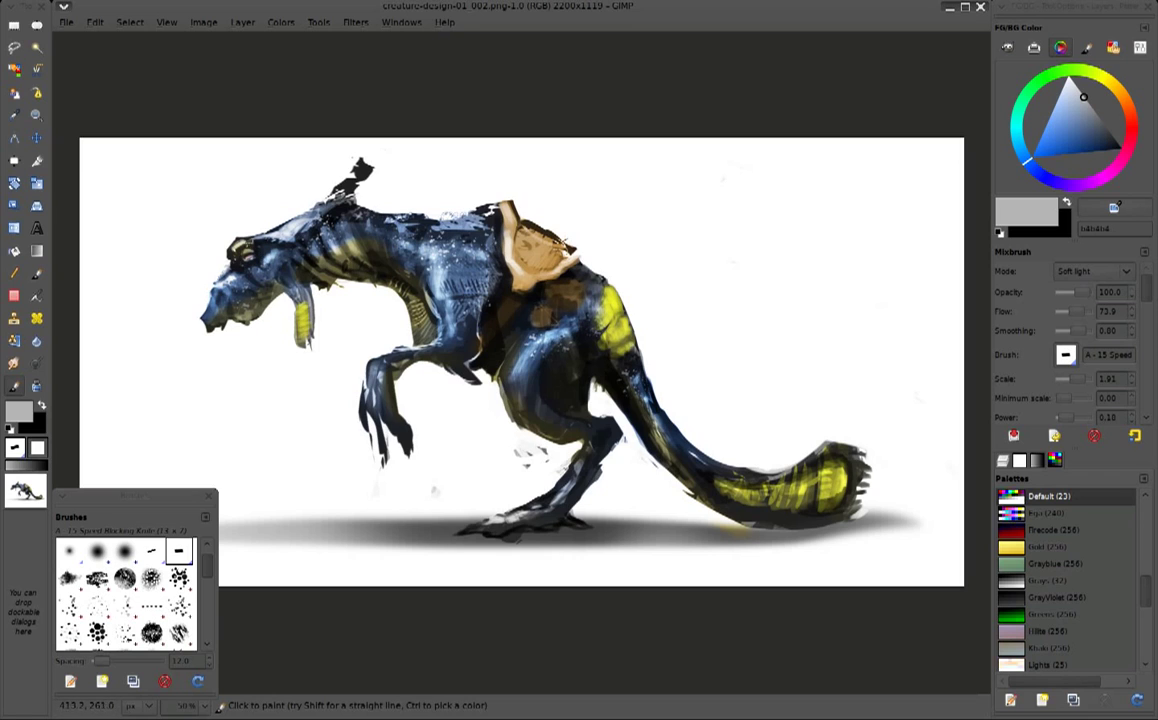
# Return the brush to Normal blending and sample blues from the creature's body
pyautogui.click(1093, 271)
pyautogui.click(1070, 274)
pyautogui.keyDown('ctrl'); pyautogui.click(203, 242); pyautogui.keyUp('ctrl')
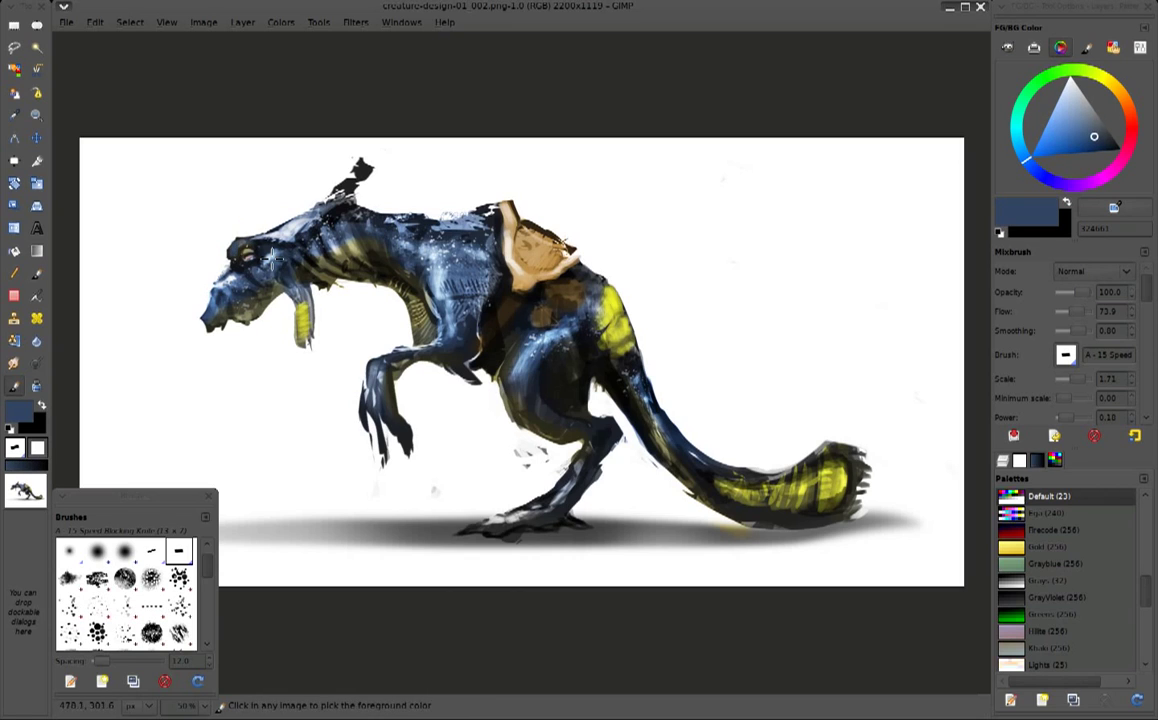
pyautogui.keyDown('ctrl'); pyautogui.click(202, 250); pyautogui.keyUp('ctrl')
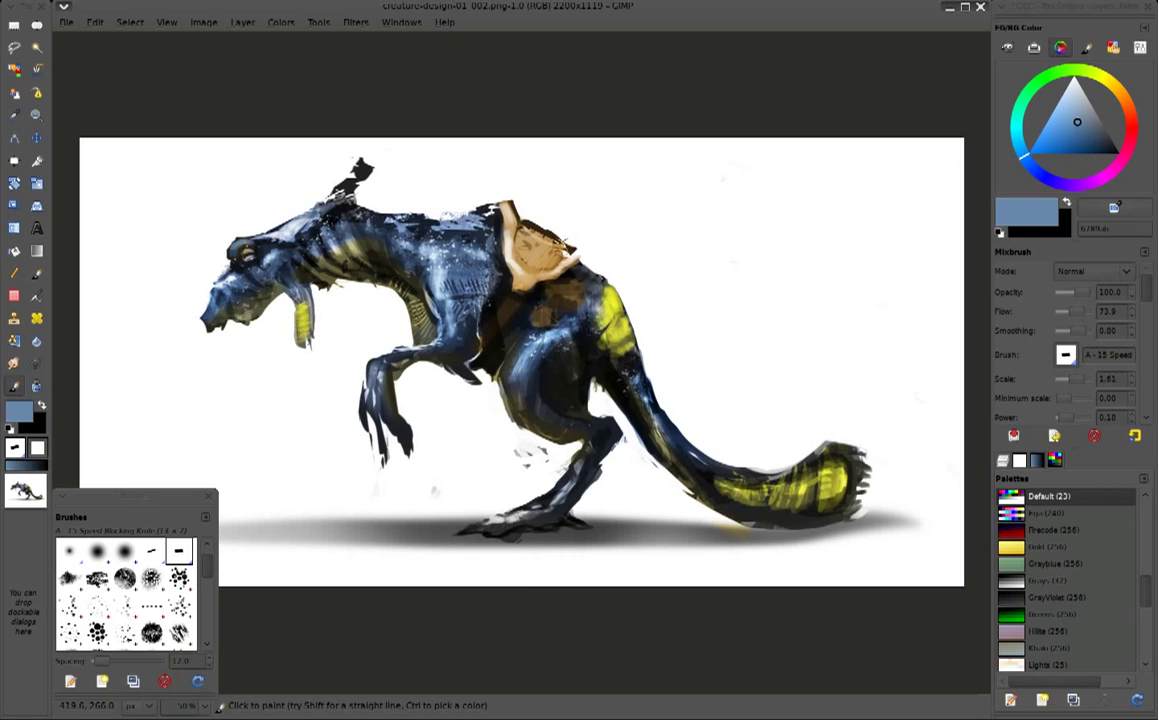
# Tint the ribs under the neck salmon red using Color blending
pyautogui.click(1093, 271)
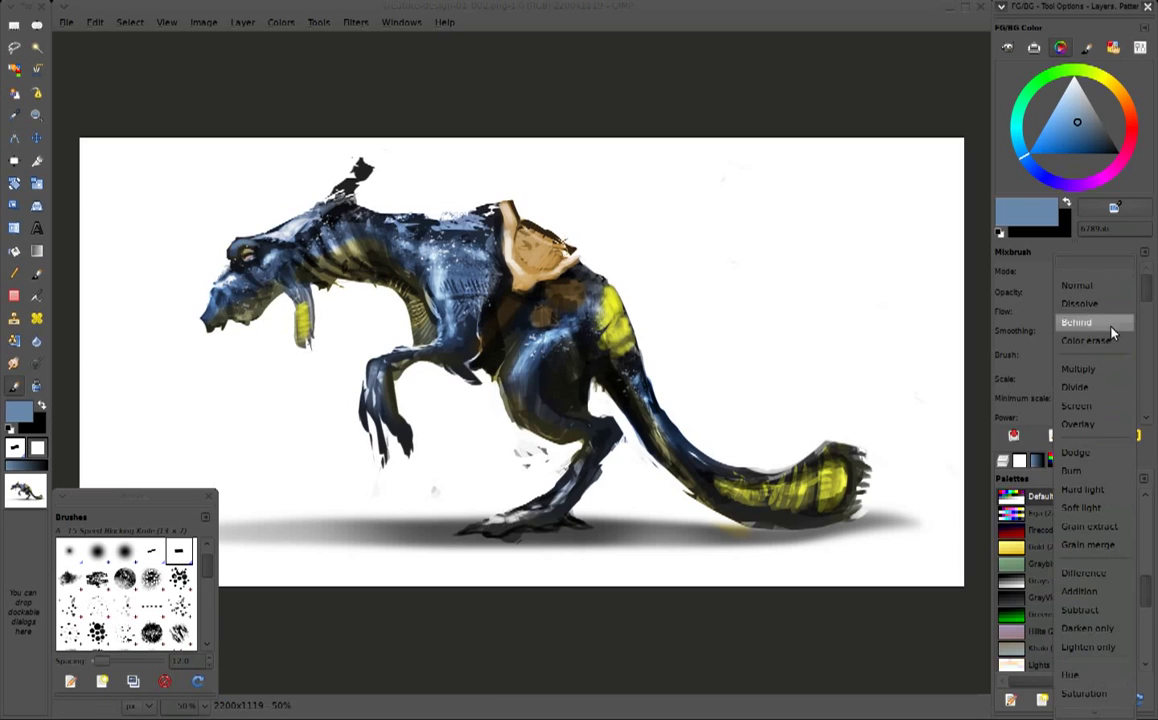
pyautogui.click(1095, 300)
pyautogui.click(1135, 127)
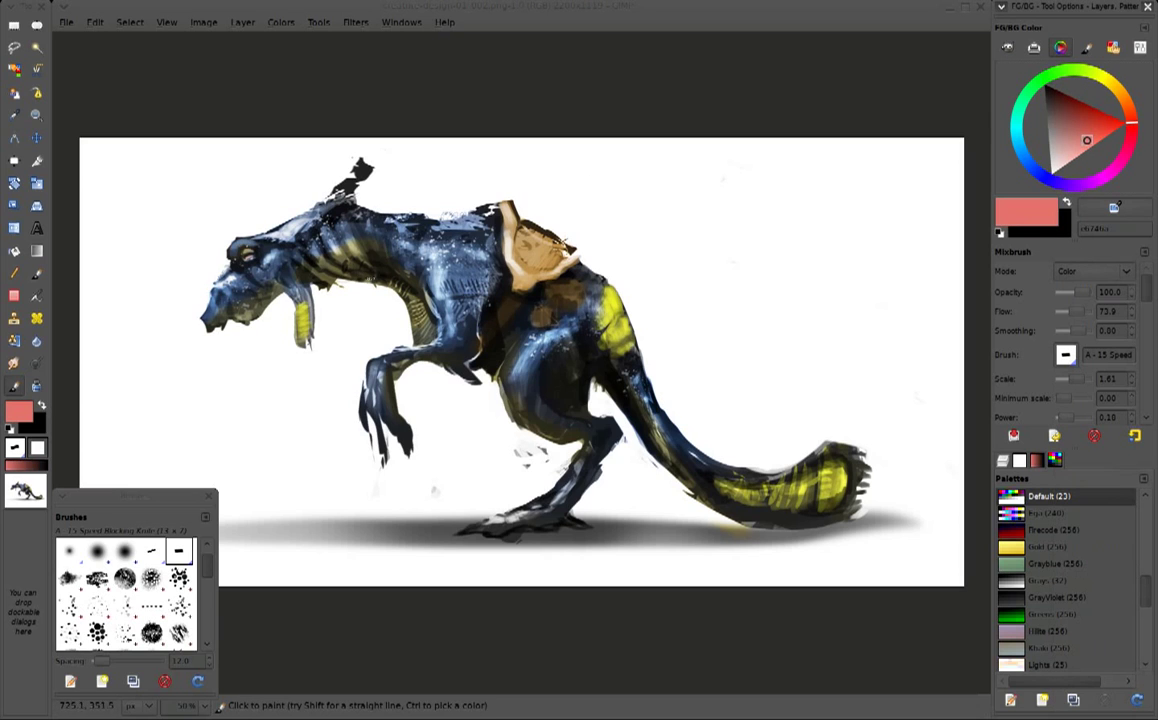
pyautogui.moveTo(416, 305); pyautogui.dragTo(418, 322)
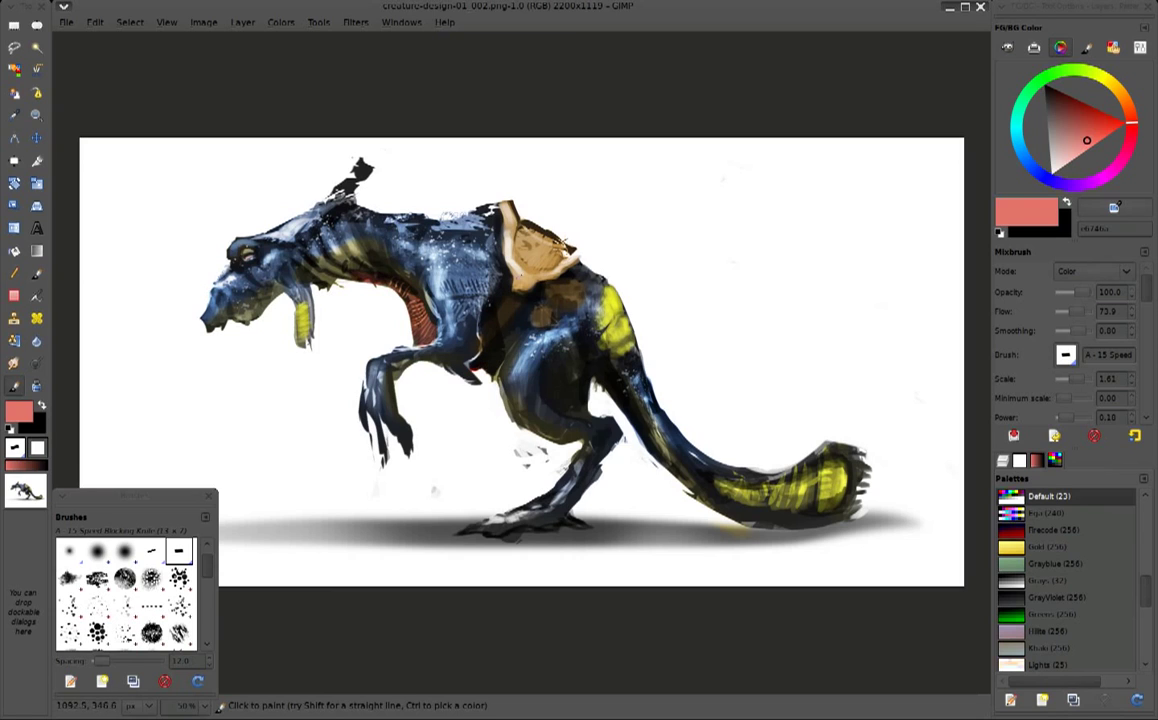
pyautogui.keyDown('ctrl'); pyautogui.click(465, 378); pyautogui.keyUp('ctrl')
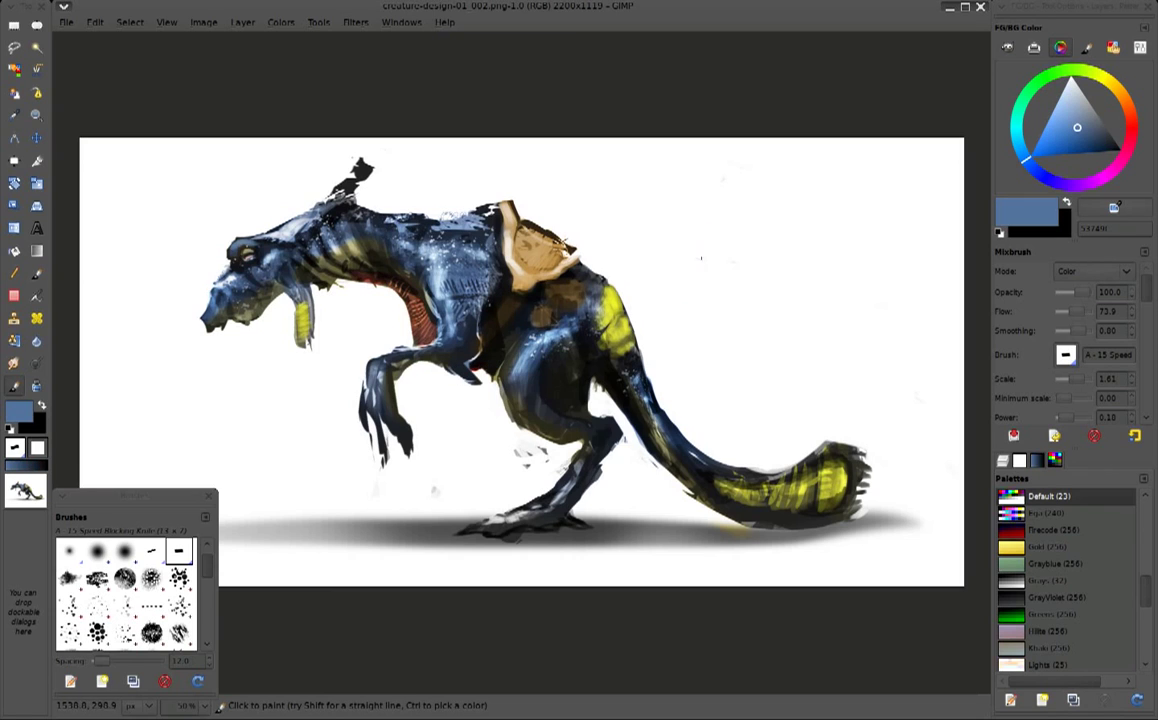
pyautogui.moveTo(701, 258); pyautogui.dragTo(735, 270)
pyautogui.keyDown('ctrl'); pyautogui.click(811, 451); pyautogui.keyUp('ctrl')
# Return the brush to Normal blending and reset the colours to paint with white
pyautogui.click(1093, 271)
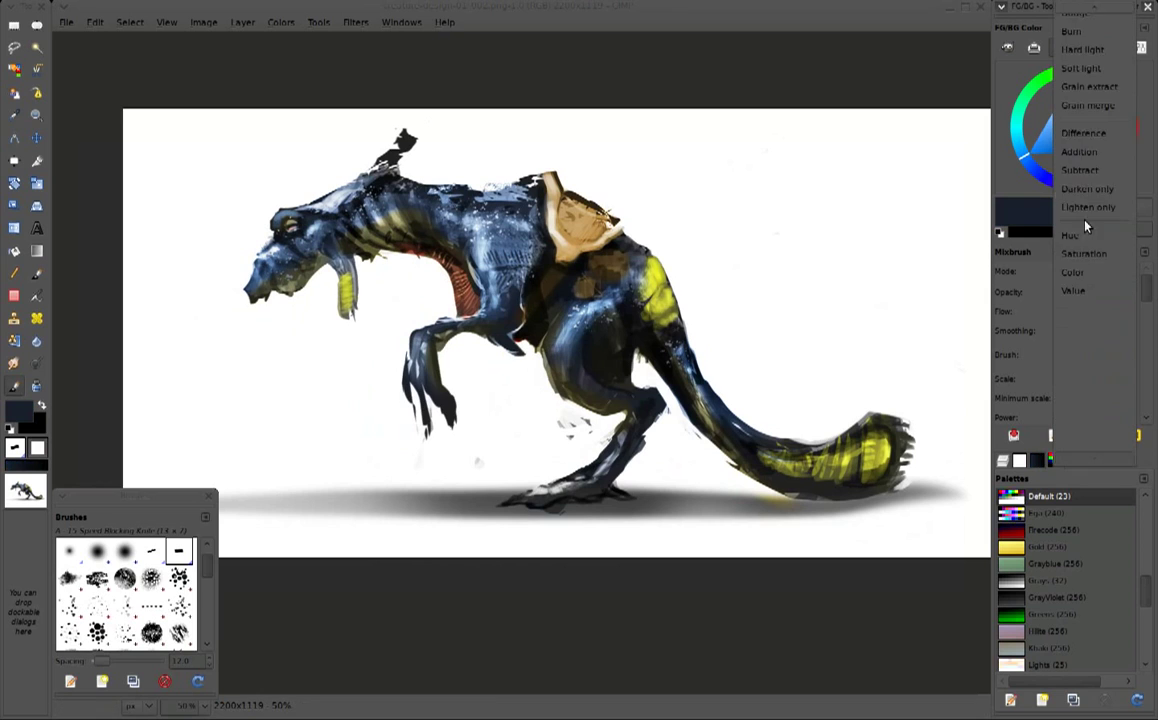
pyautogui.click(1093, 18)
pyautogui.keyDown('ctrl'); pyautogui.click(792, 445); pyautogui.keyUp('ctrl')
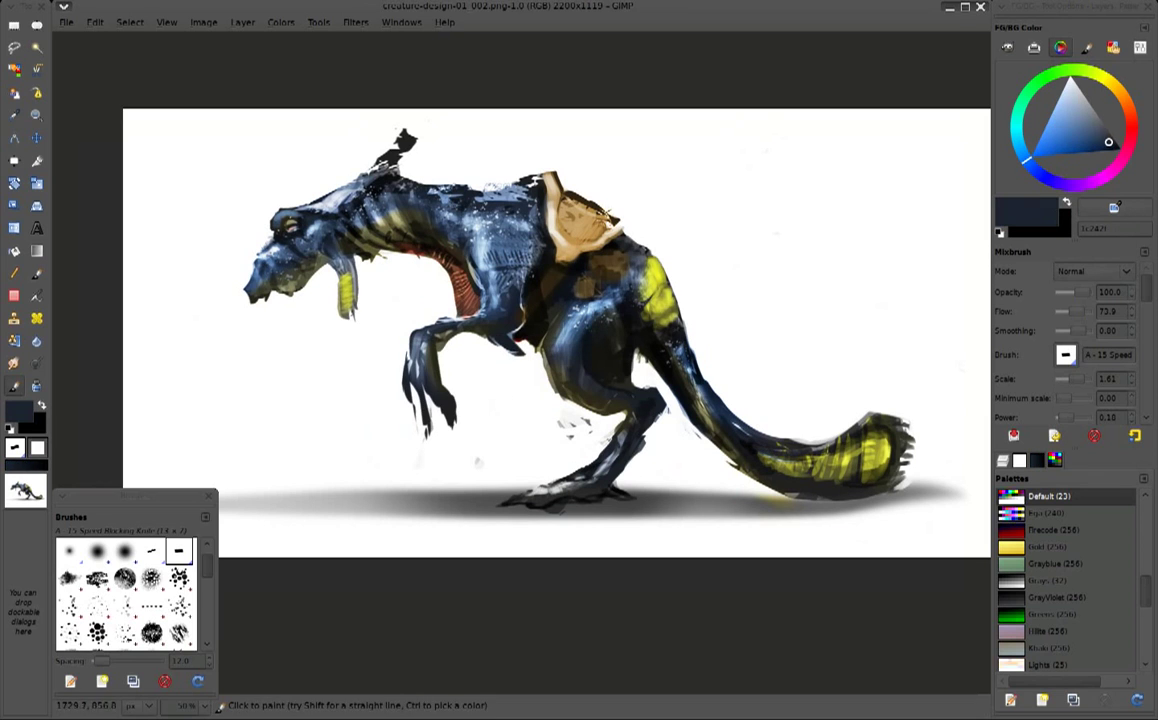
pyautogui.keyDown('ctrl'); pyautogui.click(531, 474); pyautogui.keyUp('ctrl')
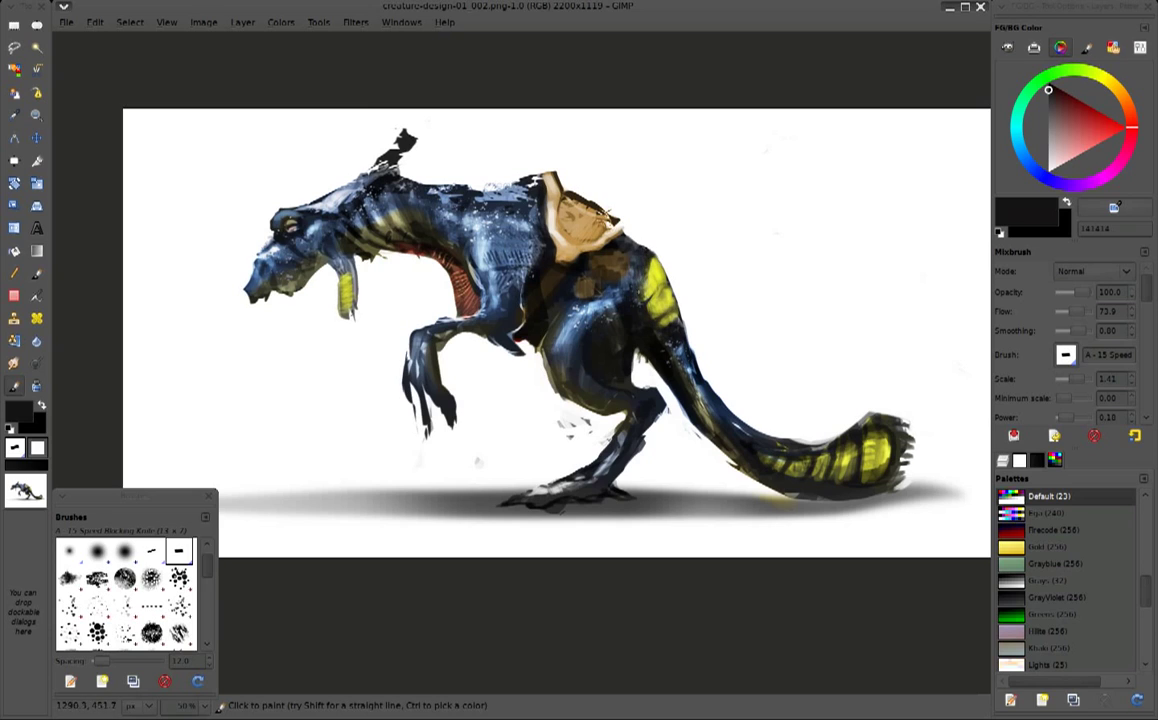
pyautogui.keyDown('ctrl'); pyautogui.click(643, 266); pyautogui.keyUp('ctrl')
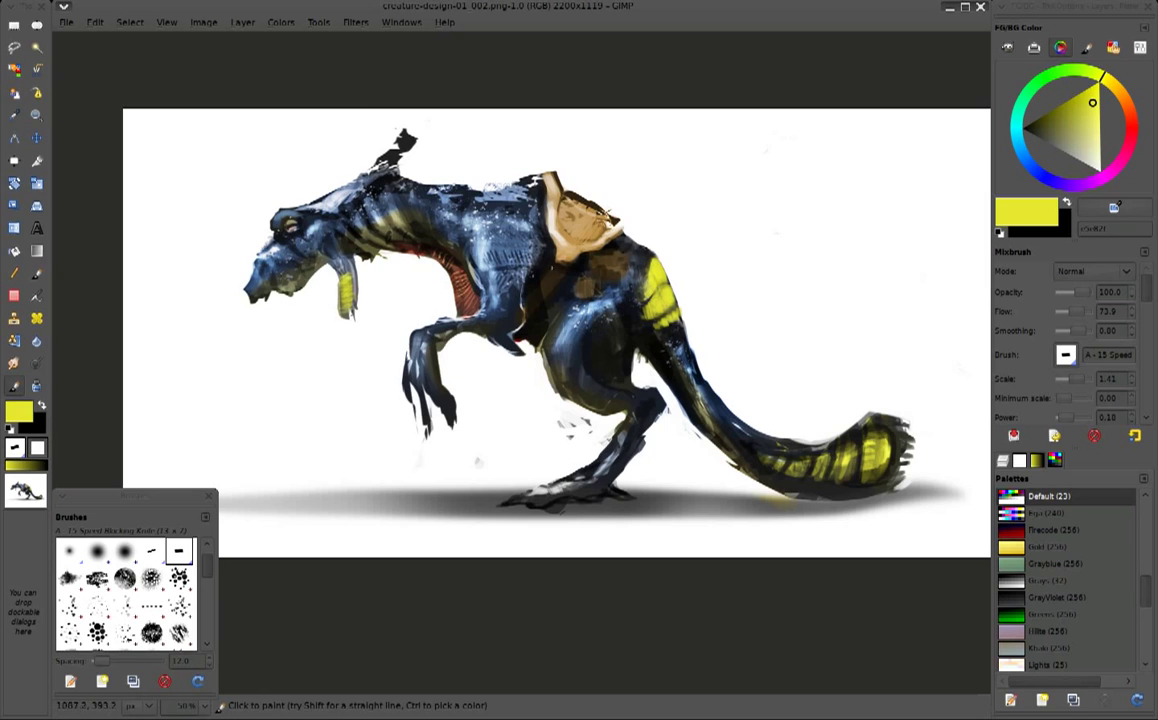
pyautogui.press('d')
pyautogui.press('x')
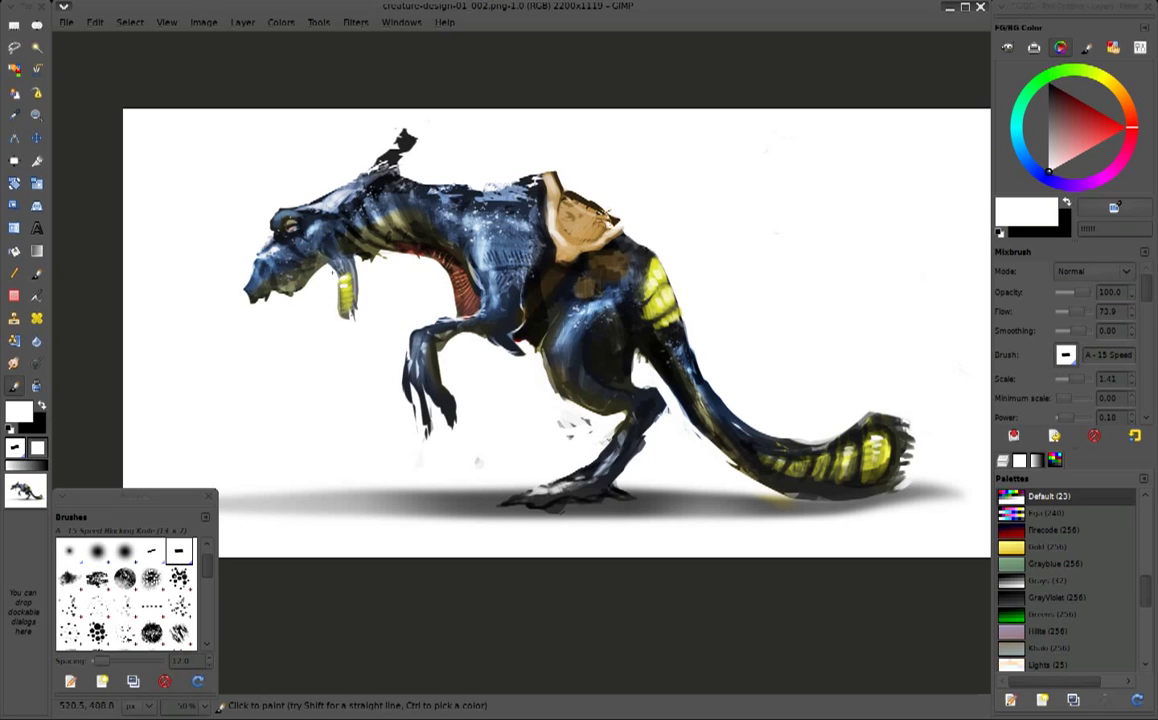
# Sample olive, beige and near-black tones from the neck ribs
pyautogui.keyDown('ctrl'); pyautogui.click(384, 240); pyautogui.keyUp('ctrl')
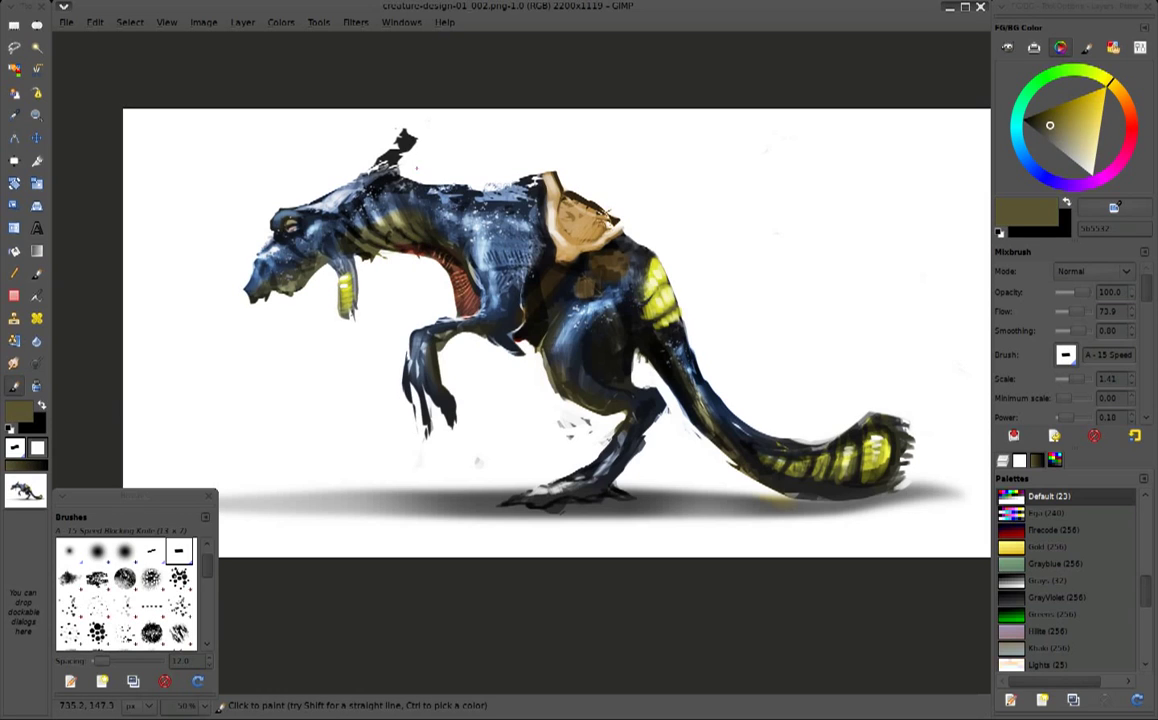
pyautogui.keyDown('ctrl'); pyautogui.click(340, 229); pyautogui.keyUp('ctrl')
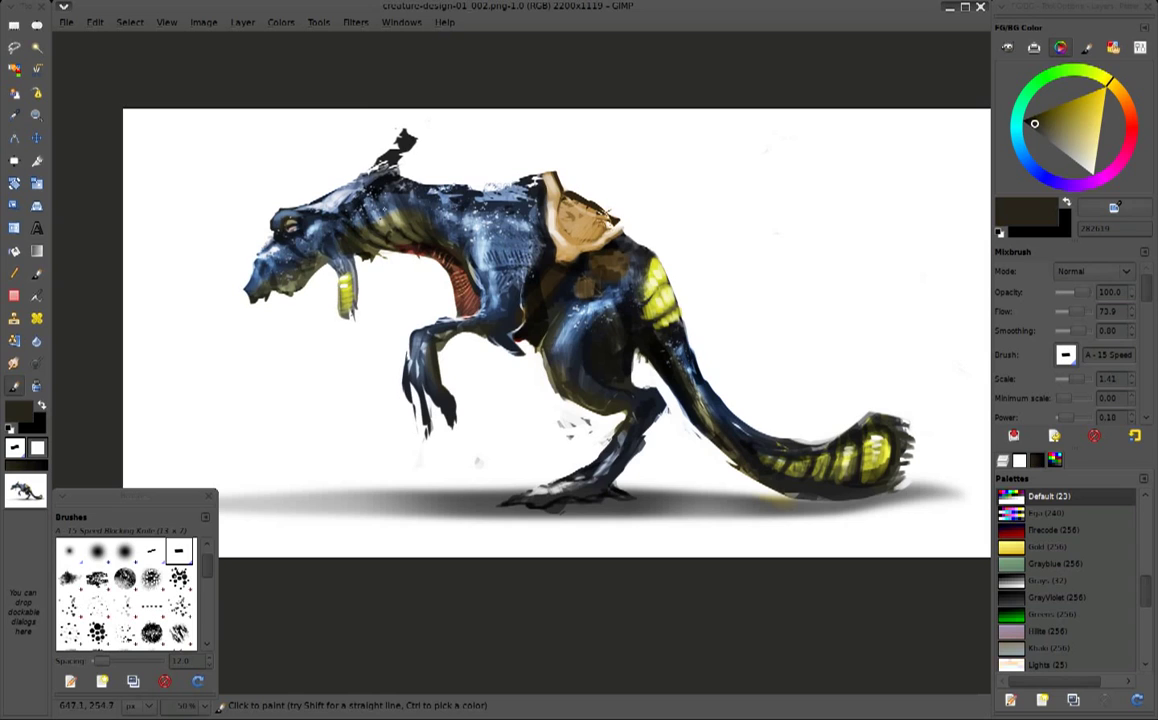
pyautogui.keyDown('ctrl'); pyautogui.click(370, 240); pyautogui.keyUp('ctrl')
pyautogui.keyDown('ctrl'); pyautogui.click(357, 258); pyautogui.keyUp('ctrl')
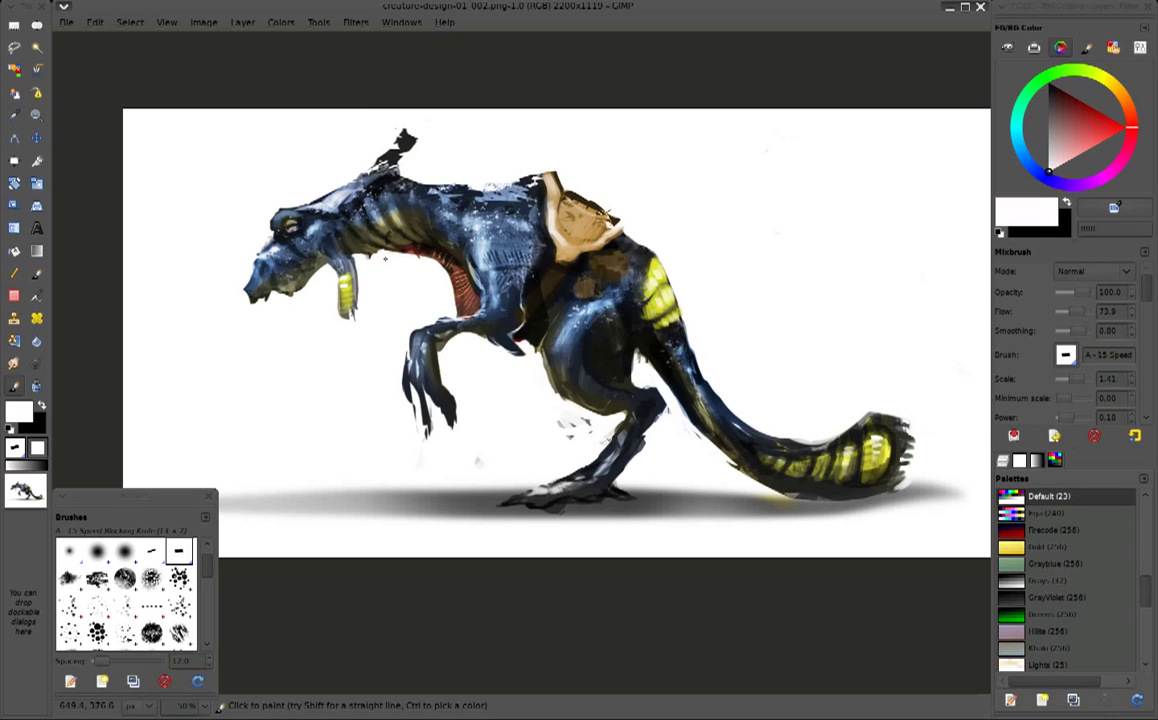
pyautogui.keyDown('ctrl'); pyautogui.click(364, 256); pyautogui.keyUp('ctrl')
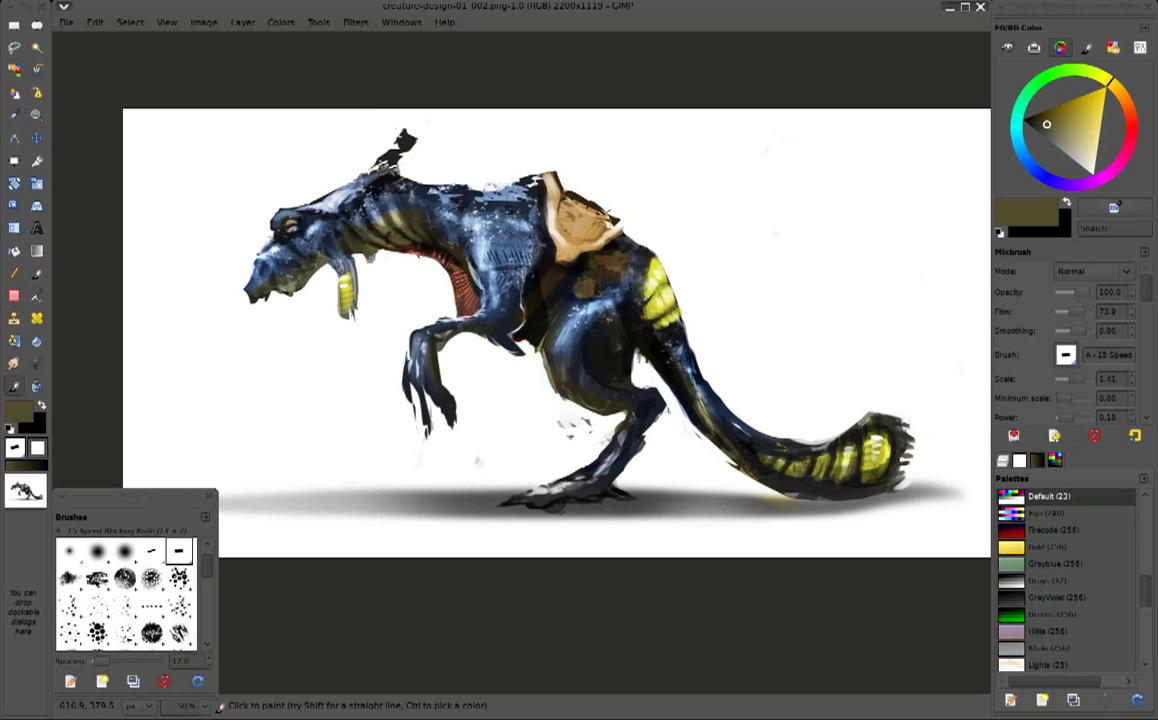
pyautogui.keyDown('ctrl'); pyautogui.click(366, 253); pyautogui.keyUp('ctrl')
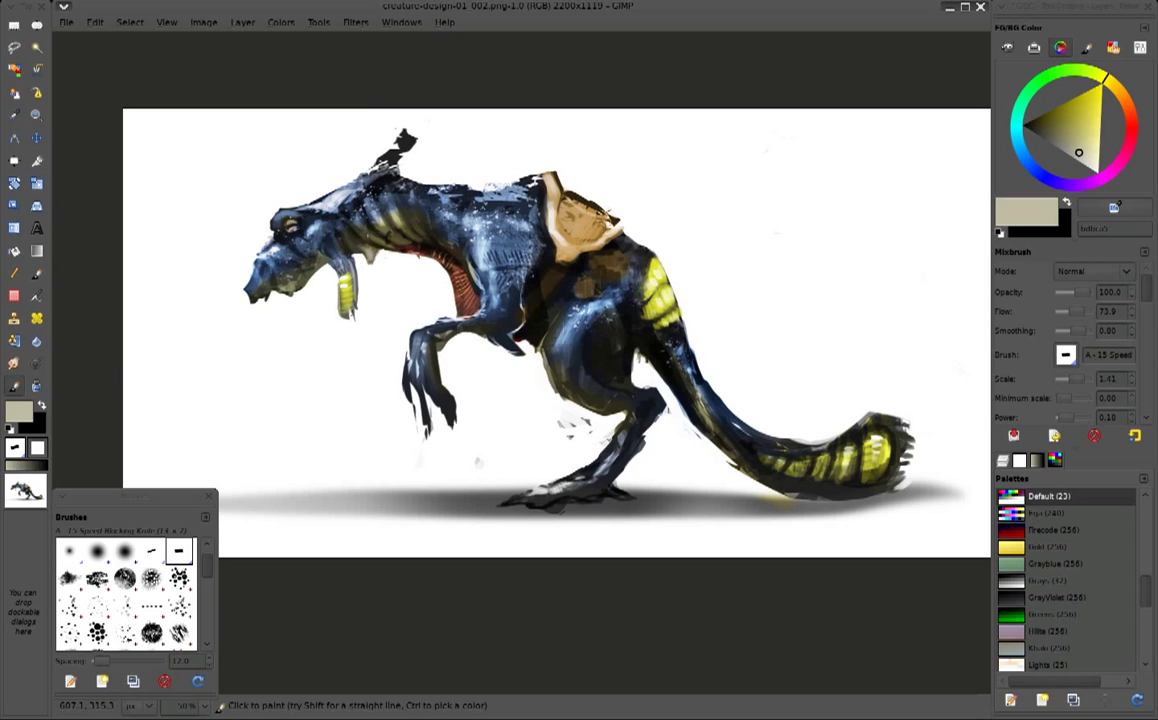
pyautogui.keyDown('ctrl'); pyautogui.click(365, 232); pyautogui.keyUp('ctrl')
pyautogui.keyDown('ctrl'); pyautogui.click(378, 231); pyautogui.keyUp('ctrl')
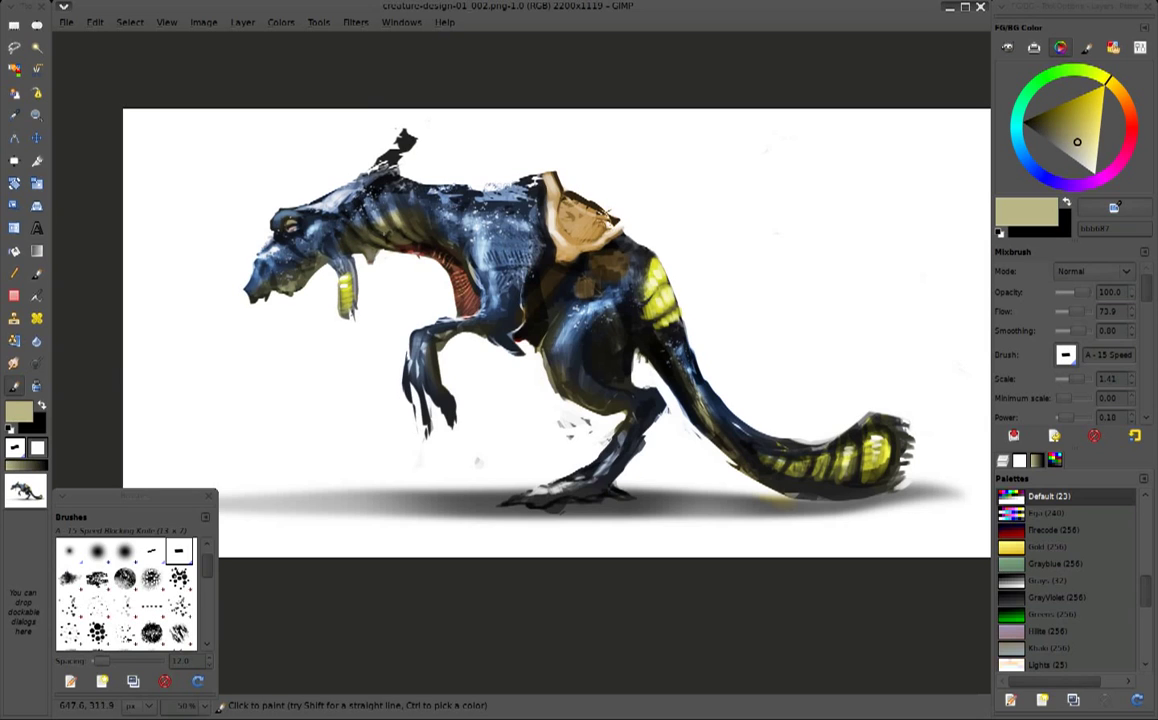
pyautogui.keyDown('ctrl'); pyautogui.click(328, 224); pyautogui.keyUp('ctrl')
pyautogui.keyDown('ctrl'); pyautogui.click(350, 217); pyautogui.keyUp('ctrl')
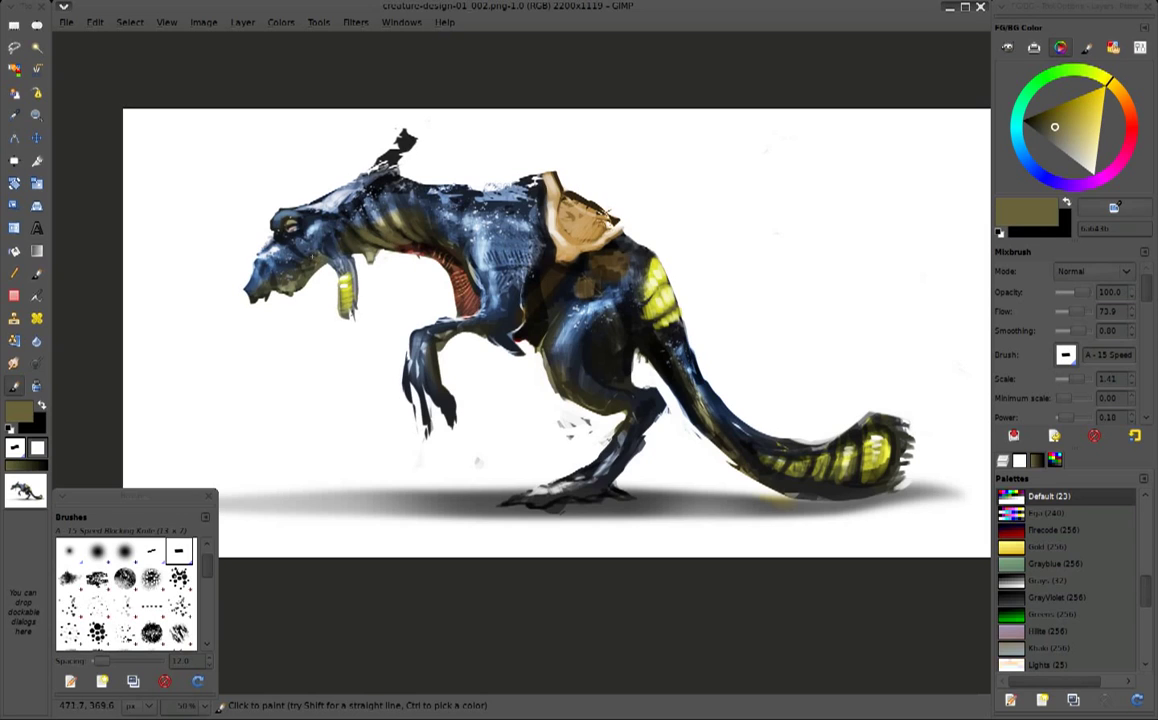
pyautogui.keyDown('ctrl'); pyautogui.click(333, 227); pyautogui.keyUp('ctrl')
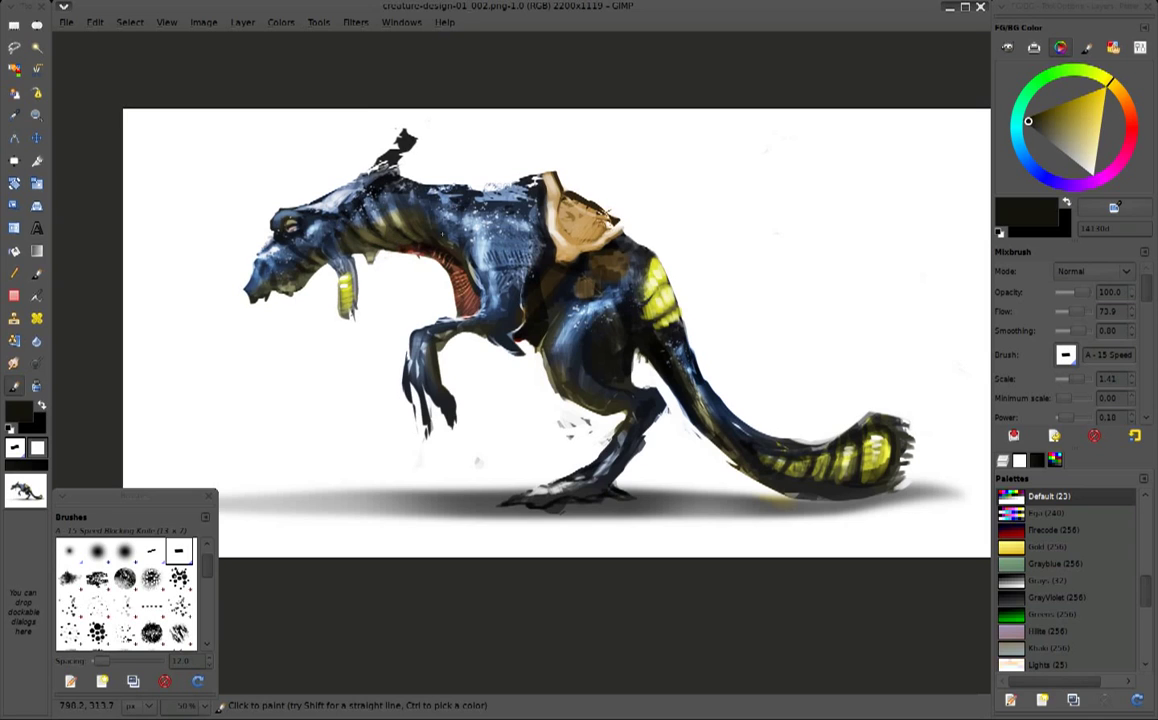
# Sample light and near-black blues from the creature's back
pyautogui.keyDown('ctrl'); pyautogui.click(399, 193); pyautogui.keyUp('ctrl')
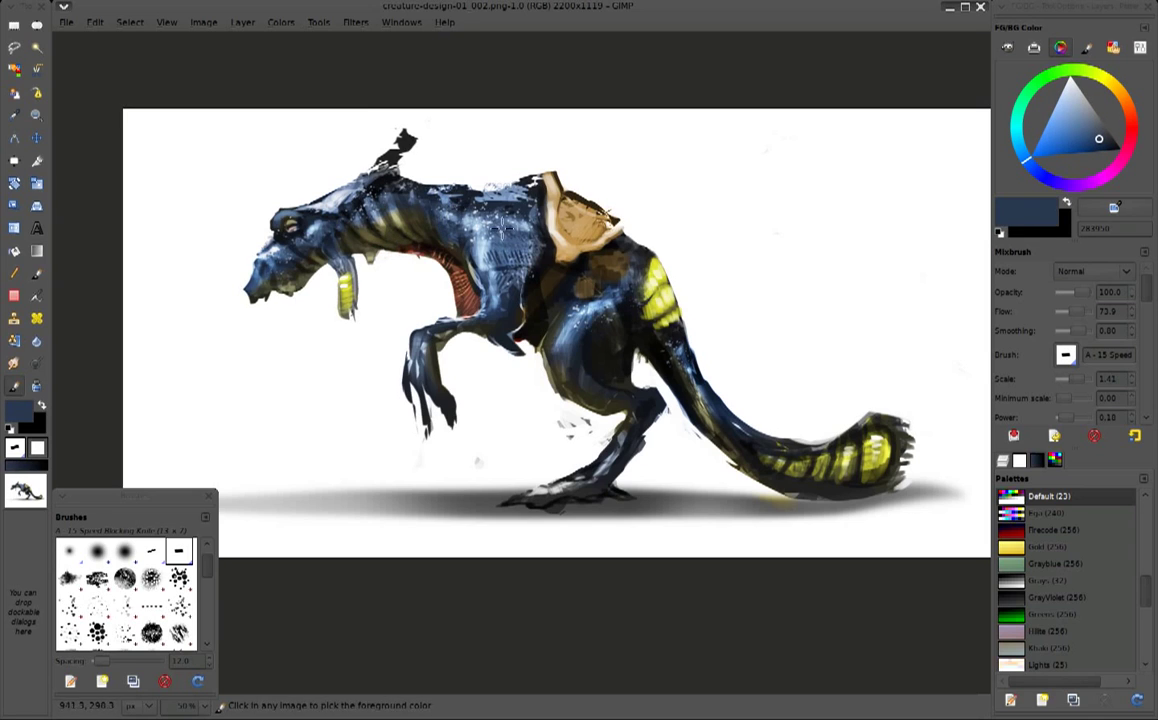
pyautogui.keyDown('ctrl'); pyautogui.click(479, 230); pyautogui.keyUp('ctrl')
pyautogui.keyDown('ctrl'); pyautogui.click(459, 203); pyautogui.keyUp('ctrl')
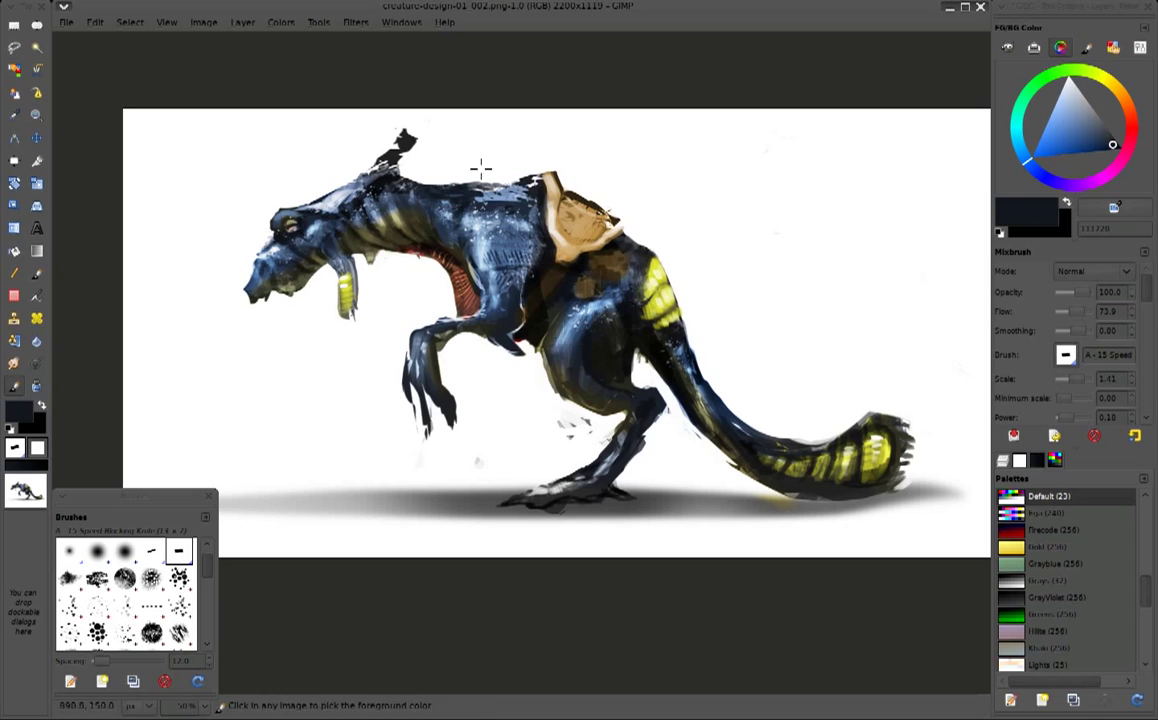
pyautogui.keyDown('ctrl'); pyautogui.click(440, 182); pyautogui.keyUp('ctrl')
pyautogui.keyDown('ctrl'); pyautogui.click(445, 183); pyautogui.keyUp('ctrl')
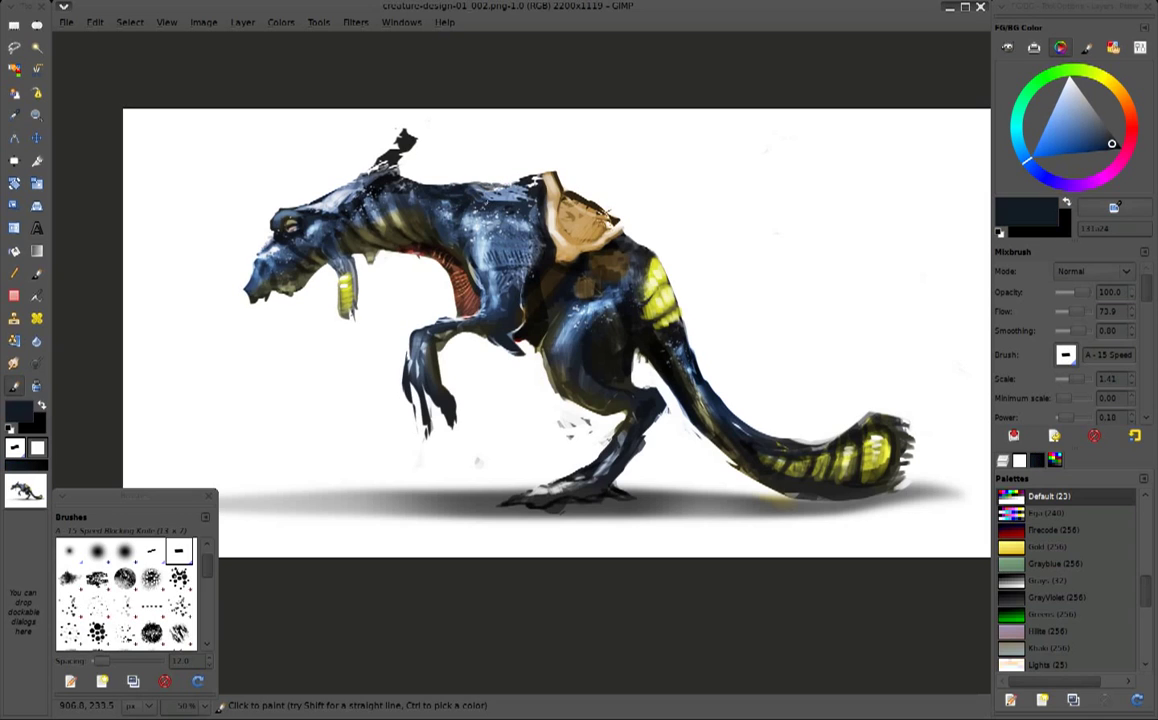
pyautogui.keyDown('ctrl'); pyautogui.click(450, 181); pyautogui.keyUp('ctrl')
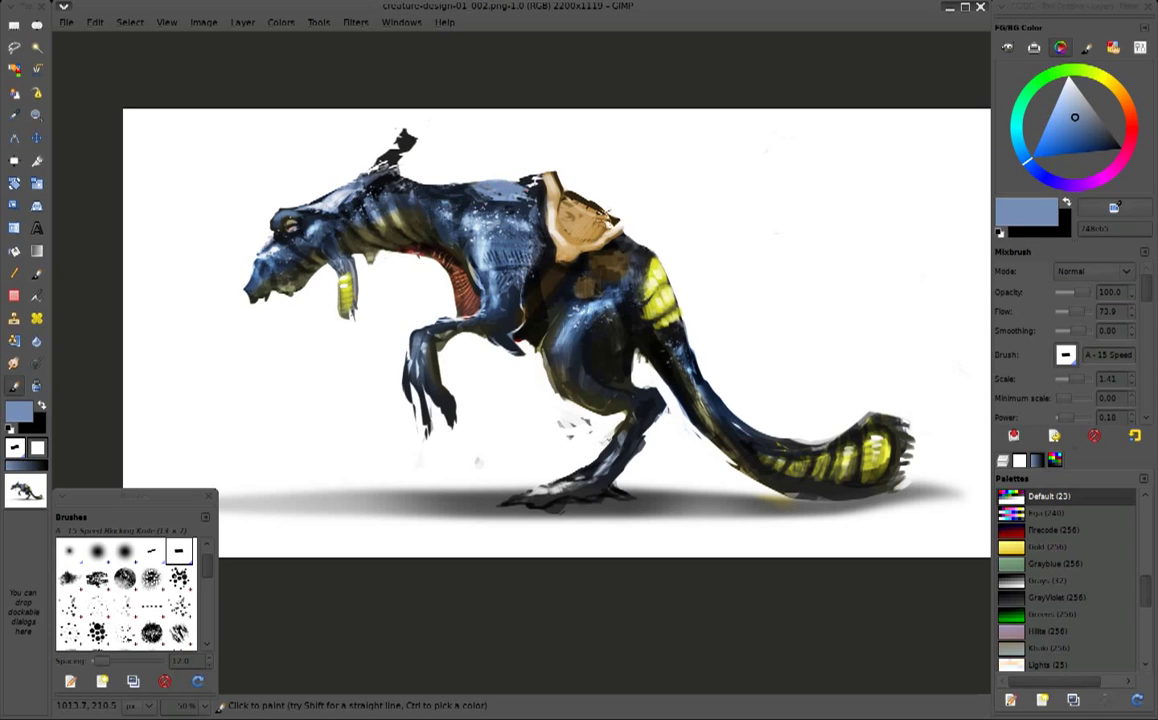
pyautogui.keyDown('ctrl'); pyautogui.click(445, 172); pyautogui.keyUp('ctrl')
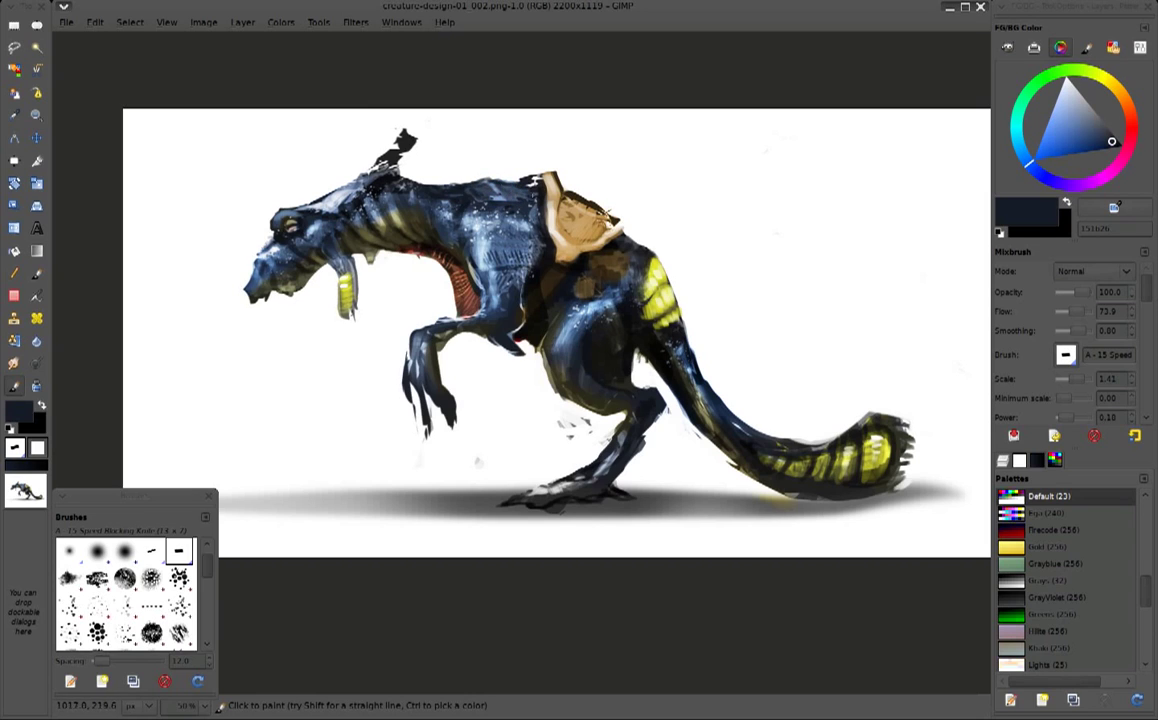
pyautogui.keyDown('ctrl'); pyautogui.click(527, 181); pyautogui.keyUp('ctrl')
# Darken the back in front of the saddle and shade the saddle medium brown
pyautogui.moveTo(486, 158); pyautogui.dragTo(472, 161)
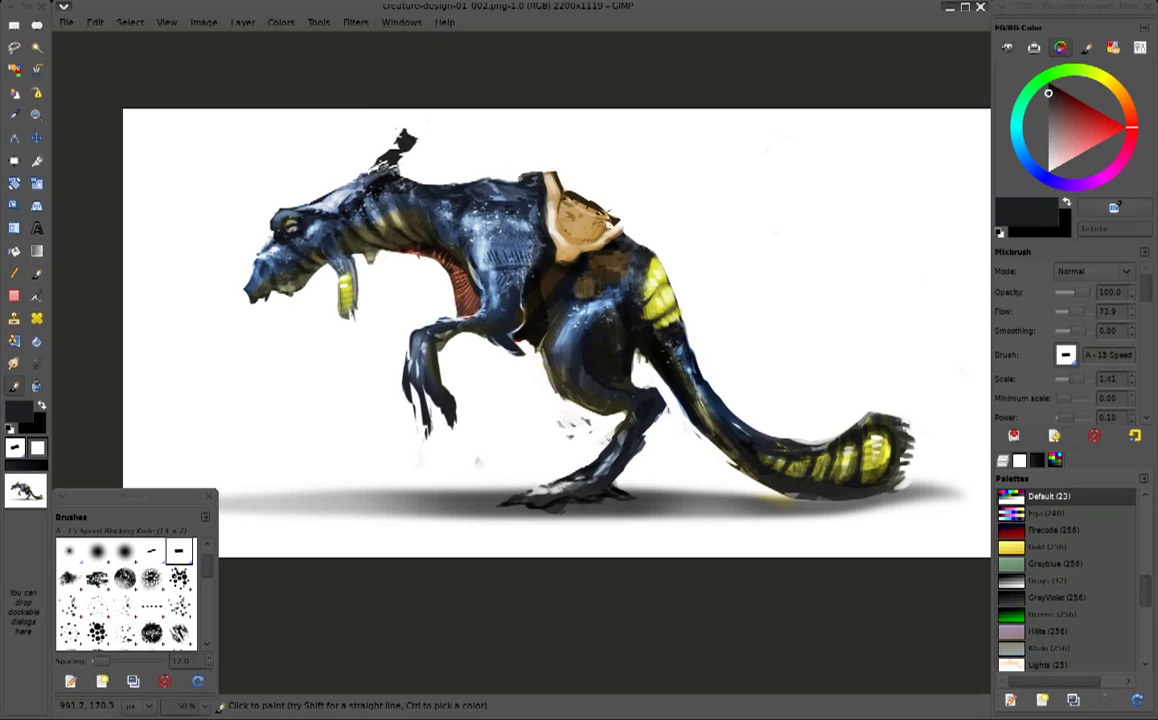
pyautogui.keyDown('ctrl'); pyautogui.click(517, 171); pyautogui.keyUp('ctrl')
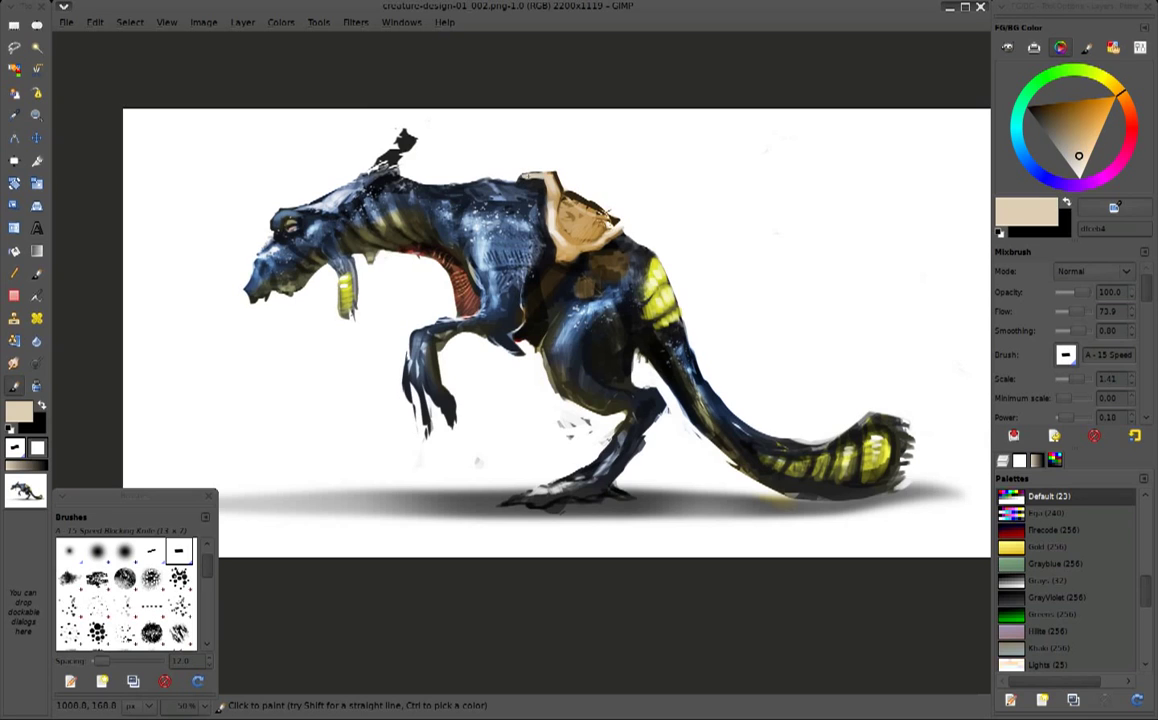
pyautogui.keyDown('ctrl'); pyautogui.click(527, 178); pyautogui.keyUp('ctrl')
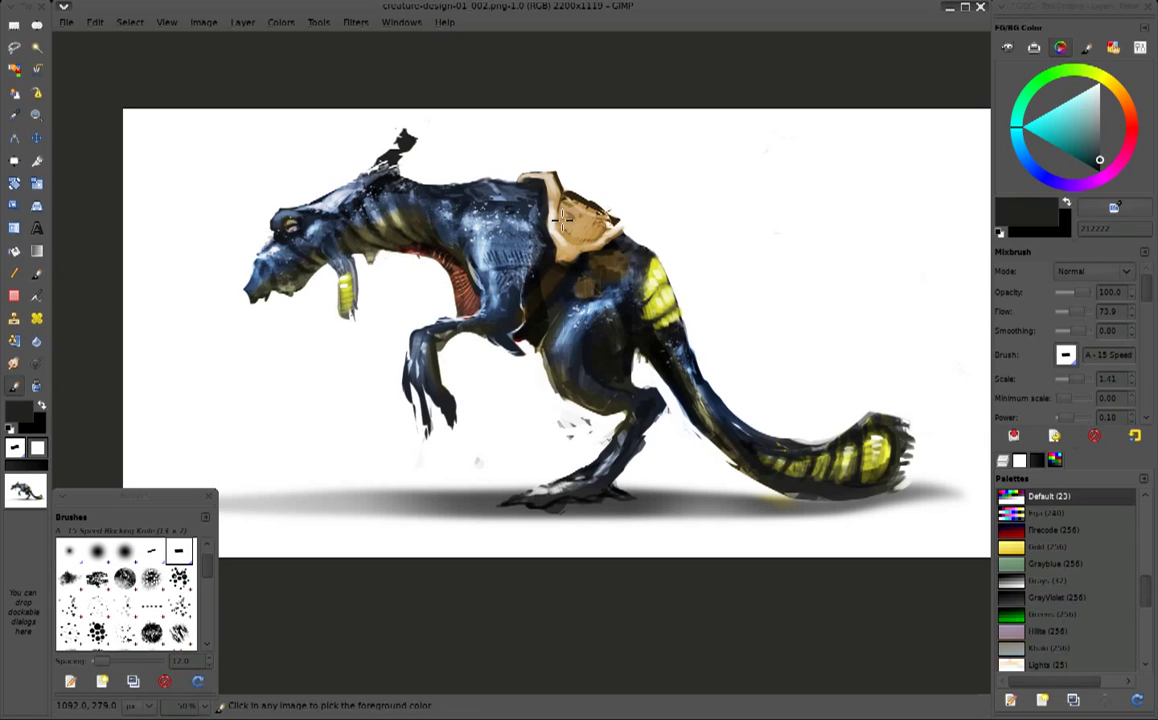
pyautogui.keyDown('ctrl'); pyautogui.click(556, 169); pyautogui.keyUp('ctrl')
pyautogui.keyDown('ctrl'); pyautogui.click(562, 191); pyautogui.keyUp('ctrl')
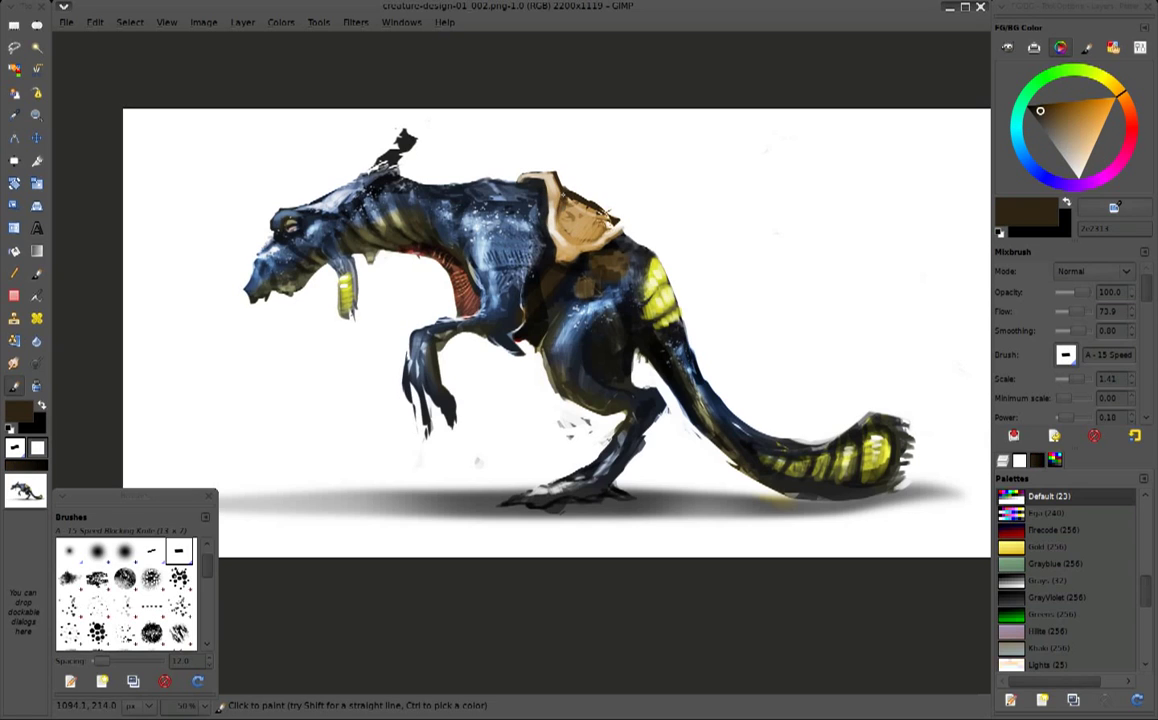
pyautogui.keyDown('ctrl'); pyautogui.click(552, 207); pyautogui.keyUp('ctrl')
pyautogui.moveTo(549, 208); pyautogui.dragTo(570, 220)
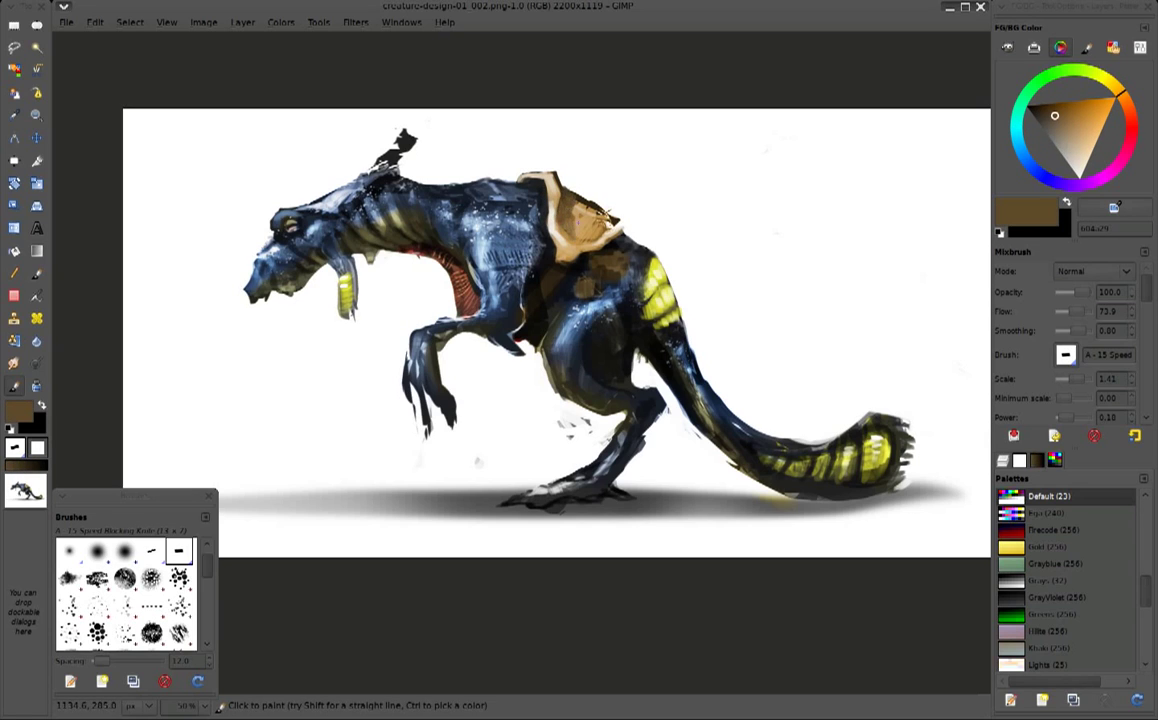
# Add light beige touches and white highlights to the upper saddle
pyautogui.keyDown('ctrl'); pyautogui.click(530, 205); pyautogui.keyUp('ctrl')
pyautogui.keyDown('ctrl'); pyautogui.click(548, 234); pyautogui.keyUp('ctrl')
pyautogui.moveTo(548, 234); pyautogui.dragTo(546, 206)
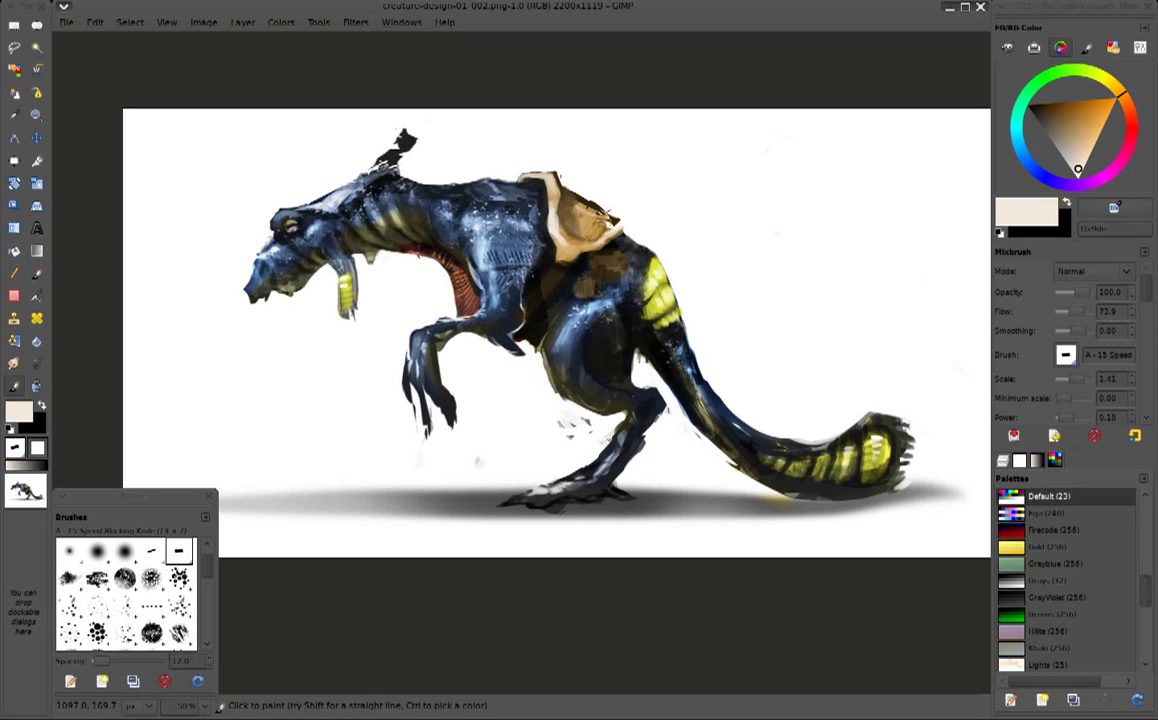
pyautogui.keyDown('ctrl'); pyautogui.click(557, 181); pyautogui.keyUp('ctrl')
pyautogui.moveTo(560, 181)
pyautogui.mouseDown()
pyautogui.moveTo(535, 186)
pyautogui.moveTo(556, 188)
pyautogui.mouseUp()
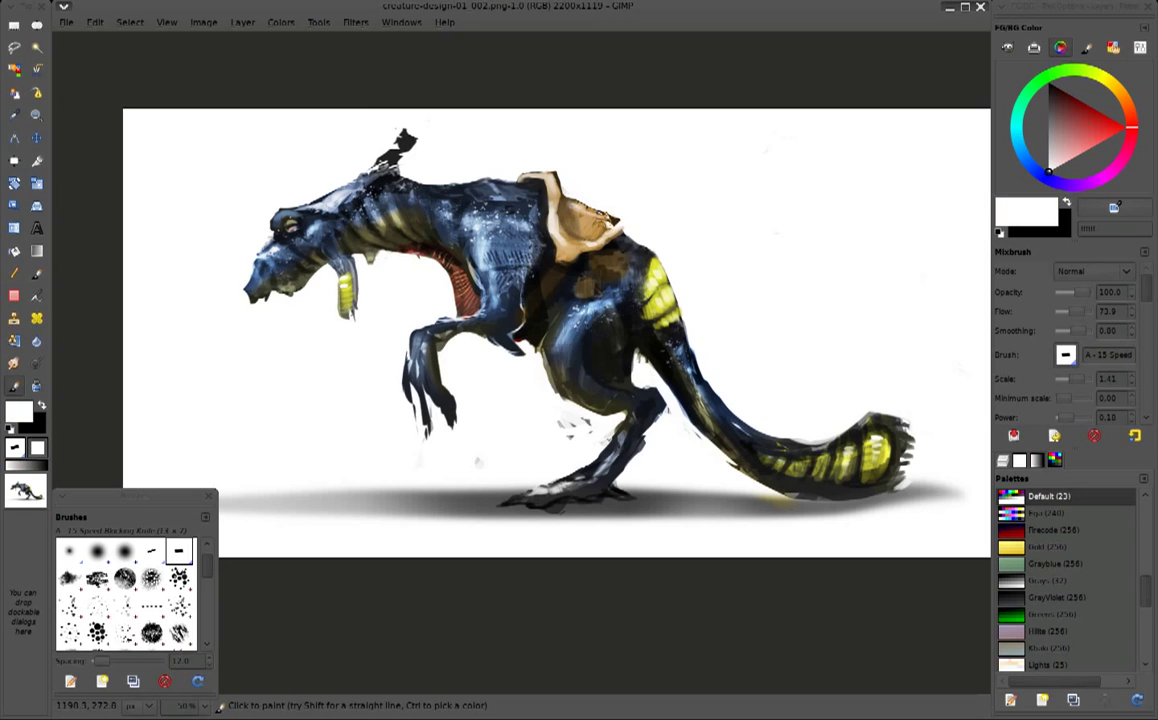
# Lay lighter tan strokes across the saddle
pyautogui.keyDown('ctrl'); pyautogui.click(605, 221); pyautogui.keyUp('ctrl')
pyautogui.moveTo(594, 230); pyautogui.dragTo(602, 215)
pyautogui.keyDown('ctrl'); pyautogui.click(612, 214); pyautogui.keyUp('ctrl')
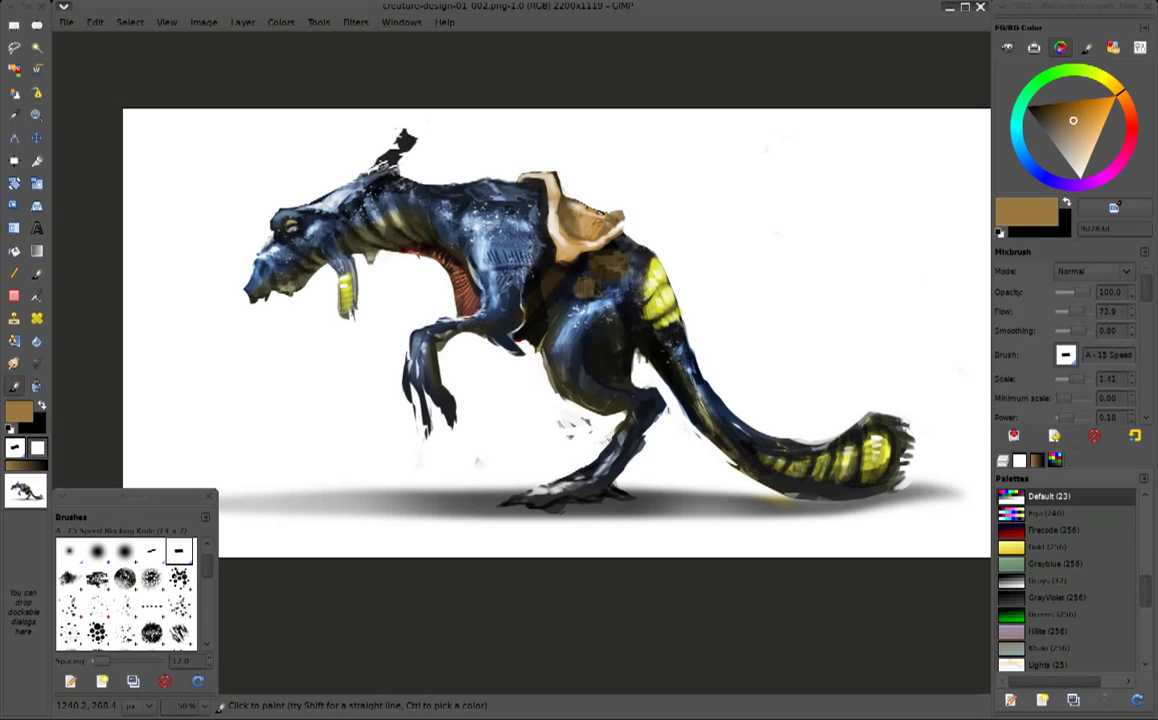
pyautogui.moveTo(618, 219); pyautogui.dragTo(604, 225)
pyautogui.keyDown('ctrl'); pyautogui.click(610, 199); pyautogui.keyUp('ctrl')
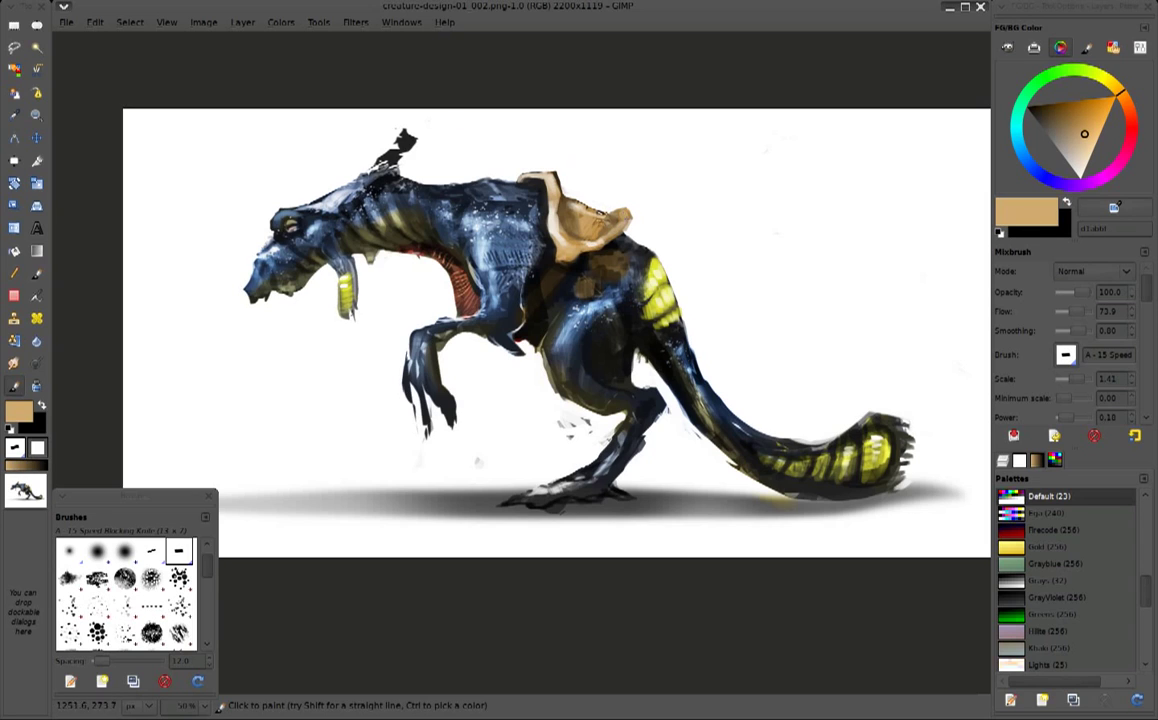
pyautogui.keyDown('ctrl'); pyautogui.click(533, 286); pyautogui.keyUp('ctrl')
pyautogui.keyDown('ctrl'); pyautogui.click(522, 259); pyautogui.keyUp('ctrl')
pyautogui.keyDown('ctrl'); pyautogui.click(536, 268); pyautogui.keyUp('ctrl')
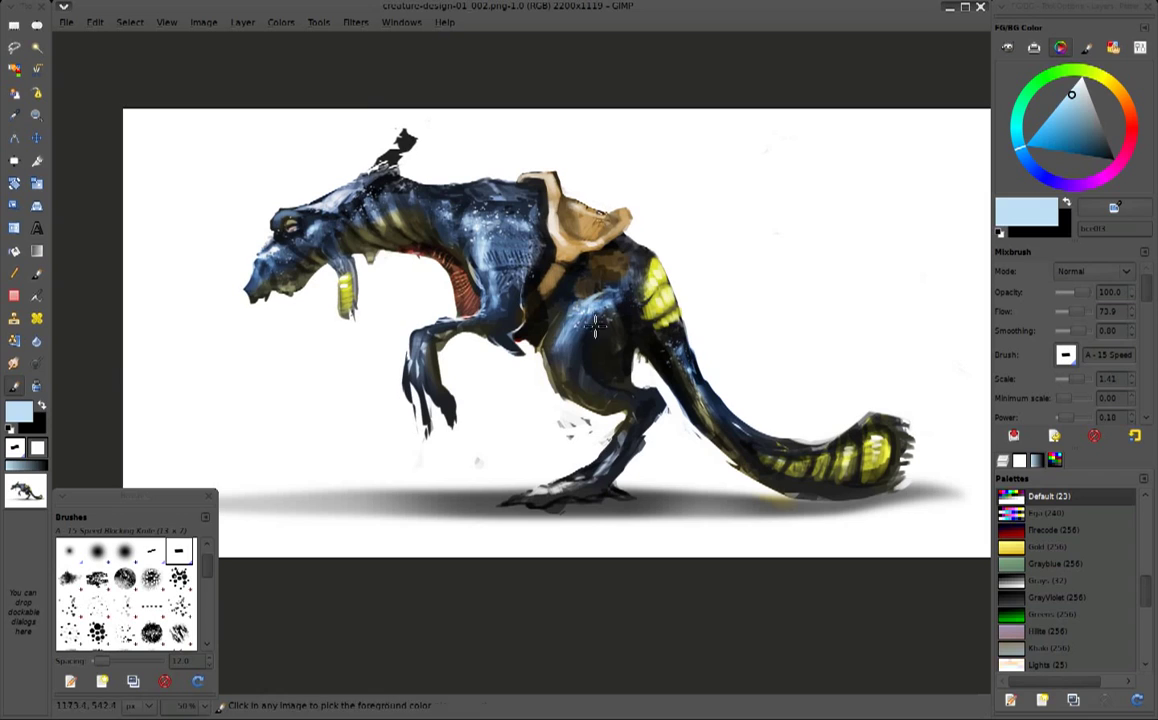
# Sample saddle tan and paint a tan strap down the back beside the saddle
pyautogui.keyDown('ctrl'); pyautogui.click(518, 322); pyautogui.keyUp('ctrl')
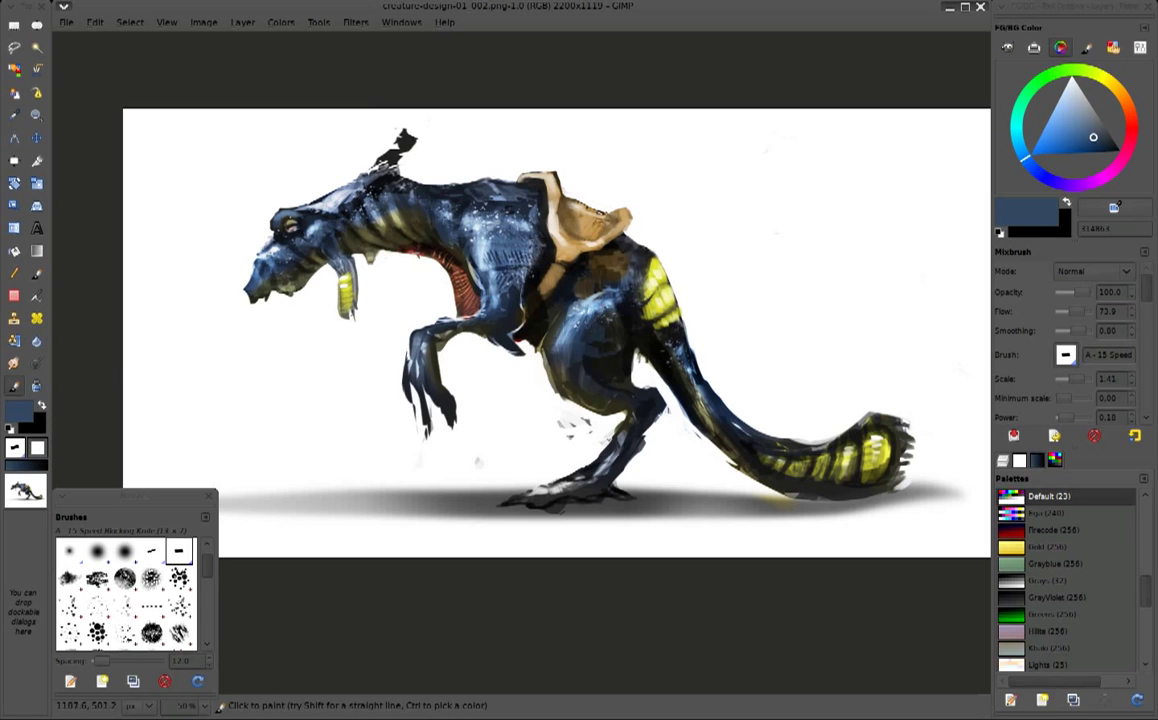
pyautogui.keyDown('ctrl'); pyautogui.click(590, 346); pyautogui.keyUp('ctrl')
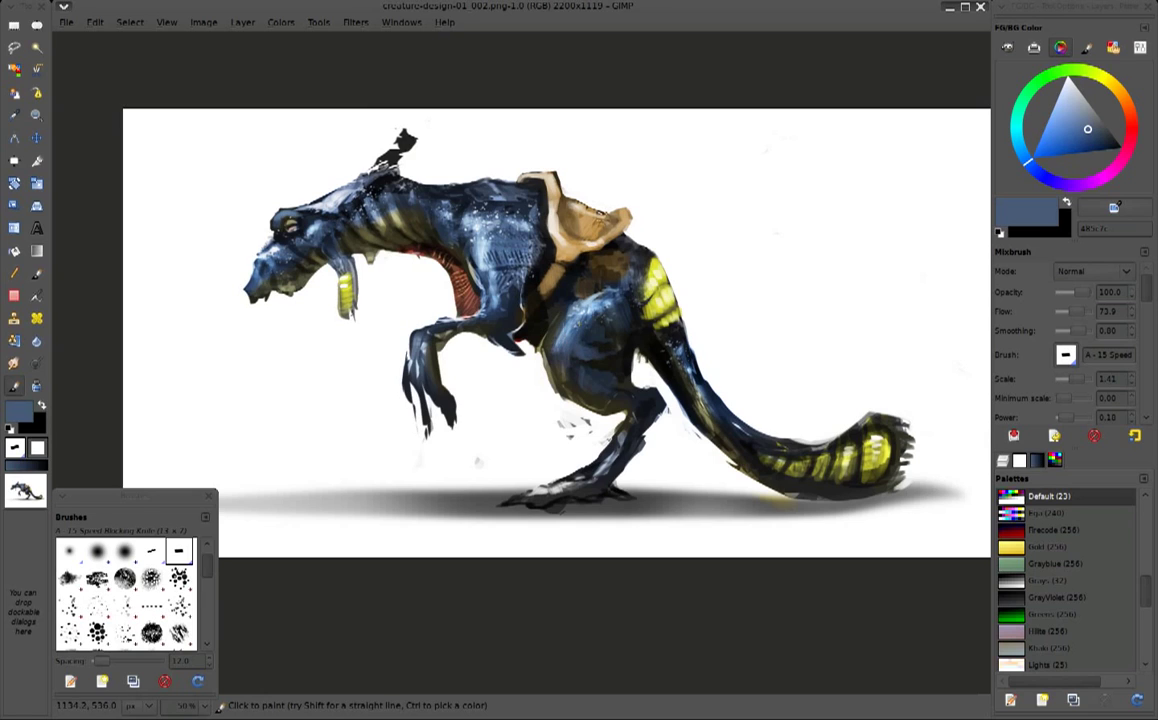
pyautogui.keyDown('ctrl'); pyautogui.click(930, 190); pyautogui.keyUp('ctrl')
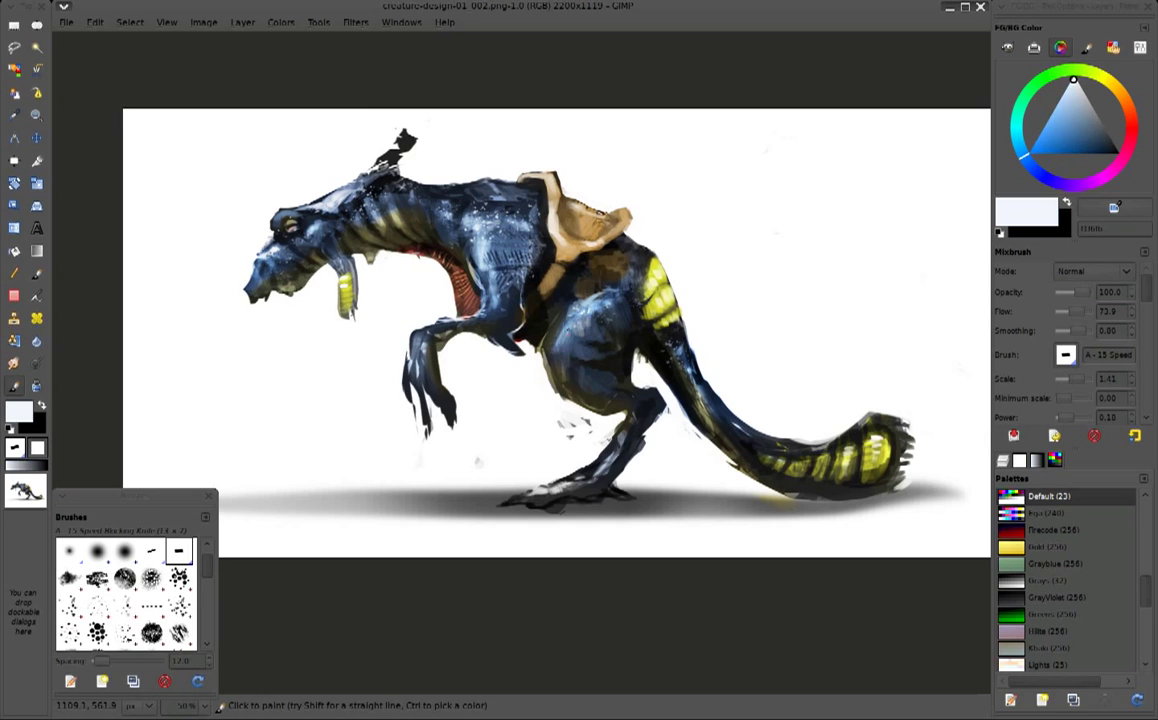
pyautogui.keyDown('ctrl'); pyautogui.click(506, 316); pyautogui.keyUp('ctrl')
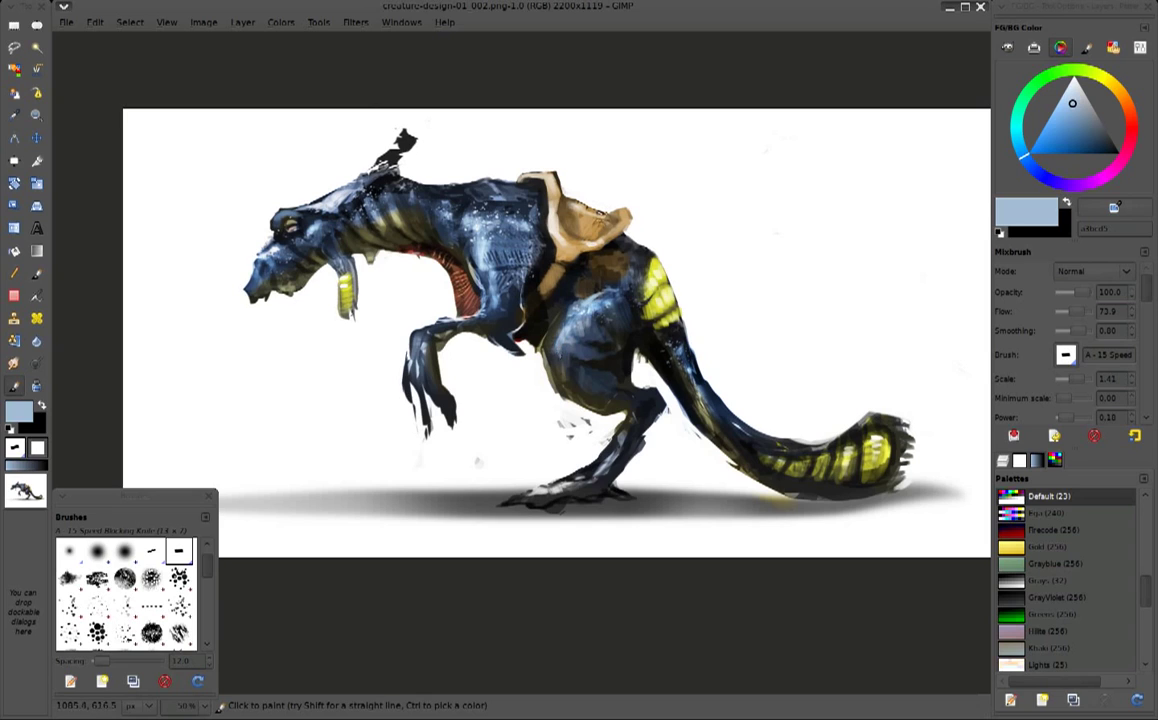
pyautogui.keyDown('ctrl'); pyautogui.click(597, 282); pyautogui.keyUp('ctrl')
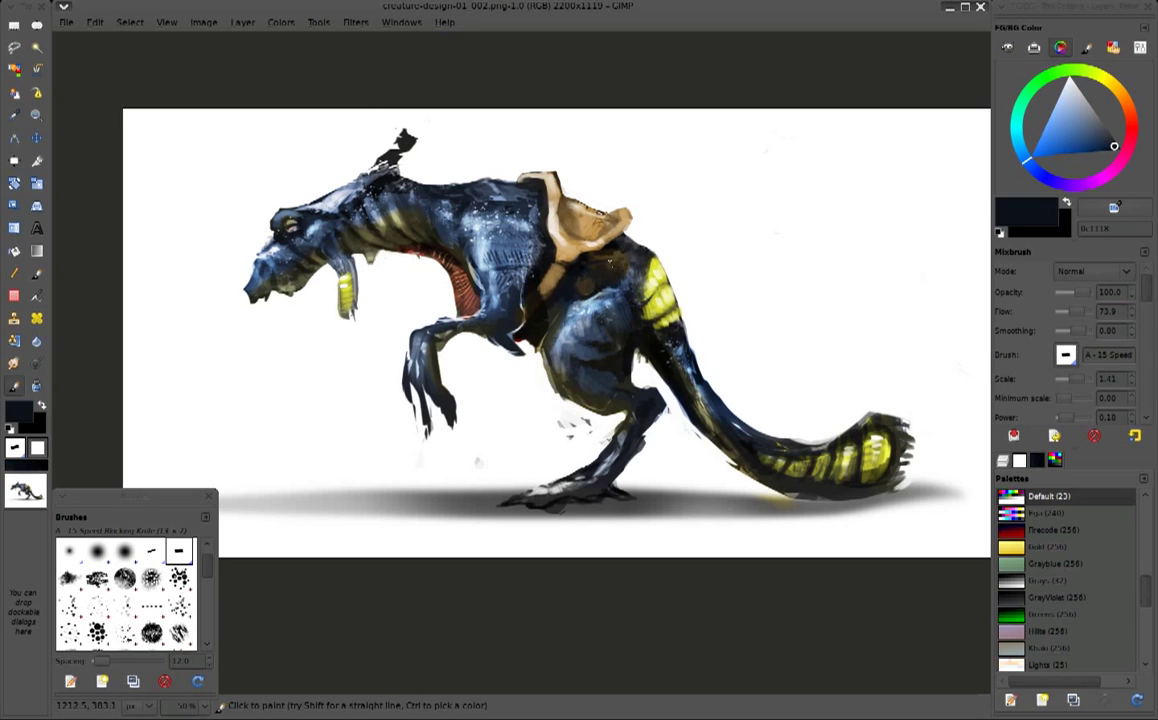
pyautogui.keyDown('ctrl'); pyautogui.click(577, 275); pyautogui.keyUp('ctrl')
pyautogui.moveTo(530, 260); pyautogui.dragTo(548, 234)
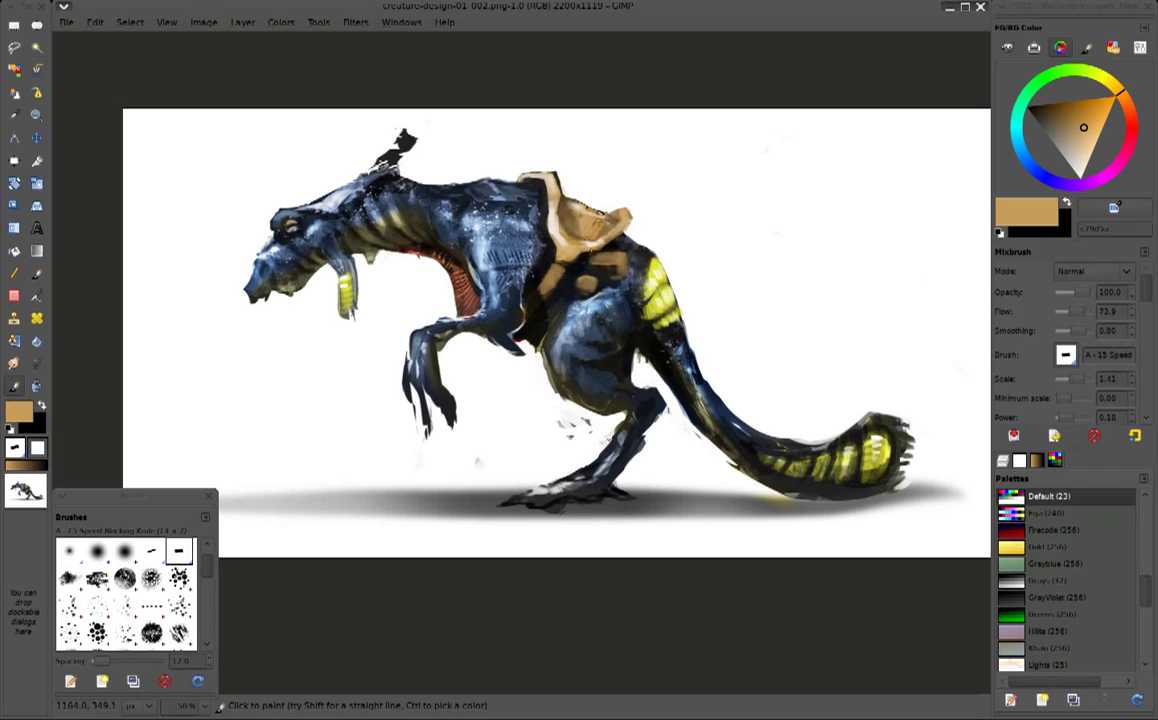
# Darken the back along the saddle's lower edge and add light tan strokes to the straps
pyautogui.keyDown('ctrl'); pyautogui.click(557, 246); pyautogui.keyUp('ctrl')
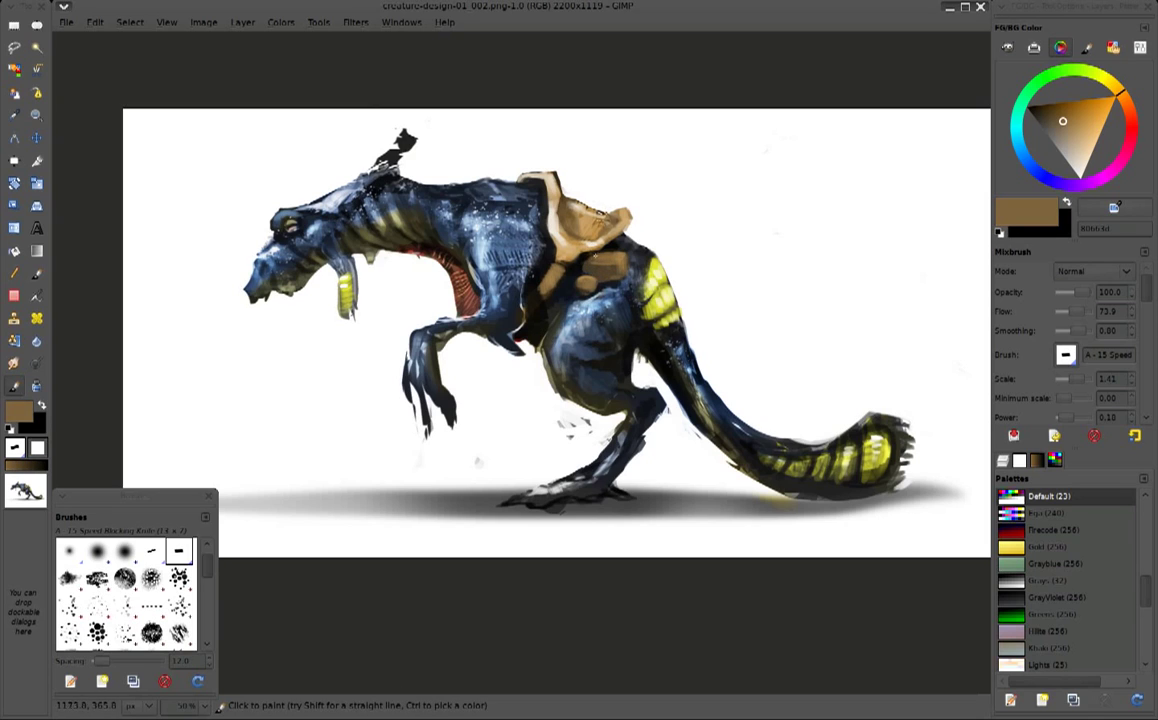
pyautogui.keyDown('ctrl'); pyautogui.click(588, 272); pyautogui.keyUp('ctrl')
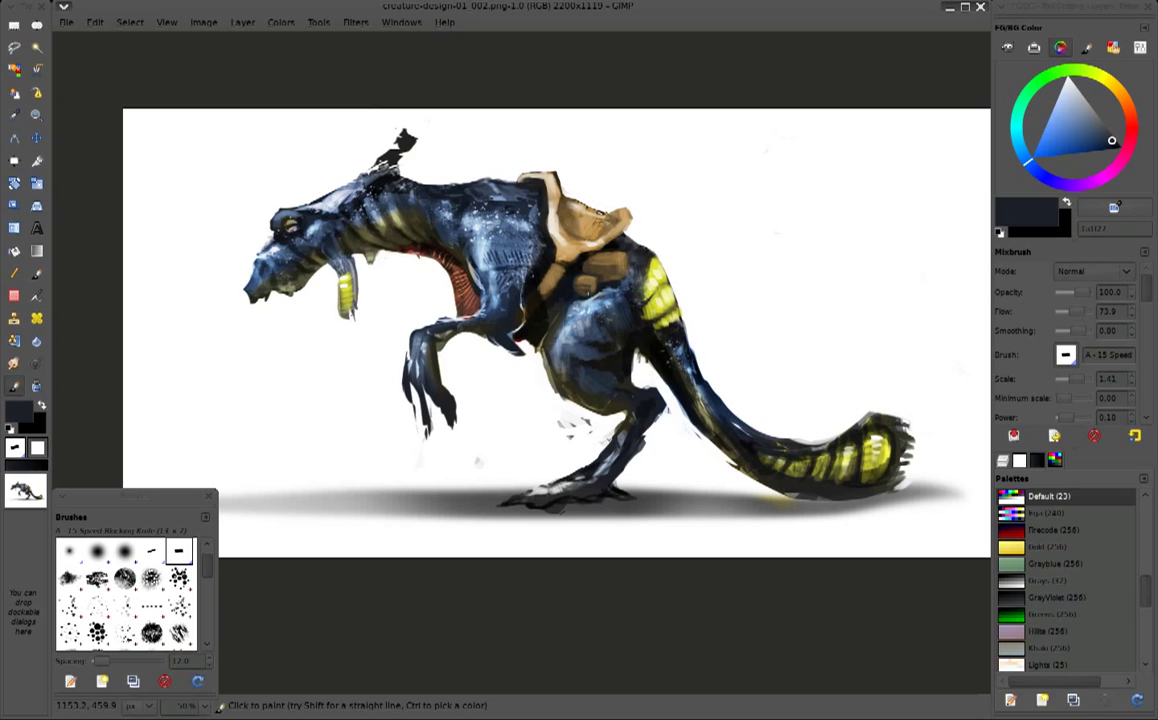
pyautogui.moveTo(545, 240)
pyautogui.mouseDown()
pyautogui.moveTo(560, 250)
pyautogui.moveTo(534, 247)
pyautogui.moveTo(545, 256)
pyautogui.moveTo(532, 268)
pyautogui.mouseUp()
pyautogui.keyDown('ctrl'); pyautogui.click(546, 242); pyautogui.keyUp('ctrl')
pyautogui.keyDown('ctrl'); pyautogui.click(540, 238); pyautogui.keyUp('ctrl')
pyautogui.keyDown('ctrl'); pyautogui.click(565, 250); pyautogui.keyUp('ctrl')
pyautogui.keyDown('ctrl'); pyautogui.click(545, 238); pyautogui.keyUp('ctrl')
pyautogui.keyDown('ctrl'); pyautogui.click(555, 241); pyautogui.keyUp('ctrl')
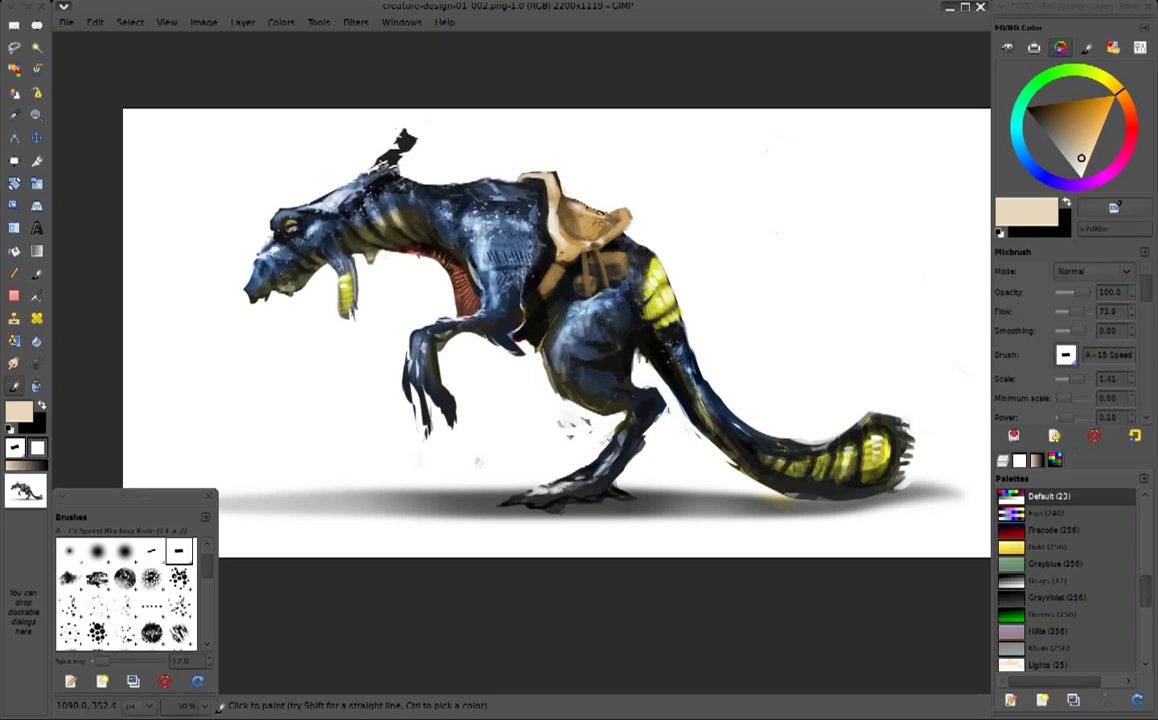
pyautogui.moveTo(528, 224); pyautogui.dragTo(546, 258)
# Paint dark strokes between and around the saddle straps
pyautogui.keyDown('ctrl'); pyautogui.click(539, 273); pyautogui.keyUp('ctrl')
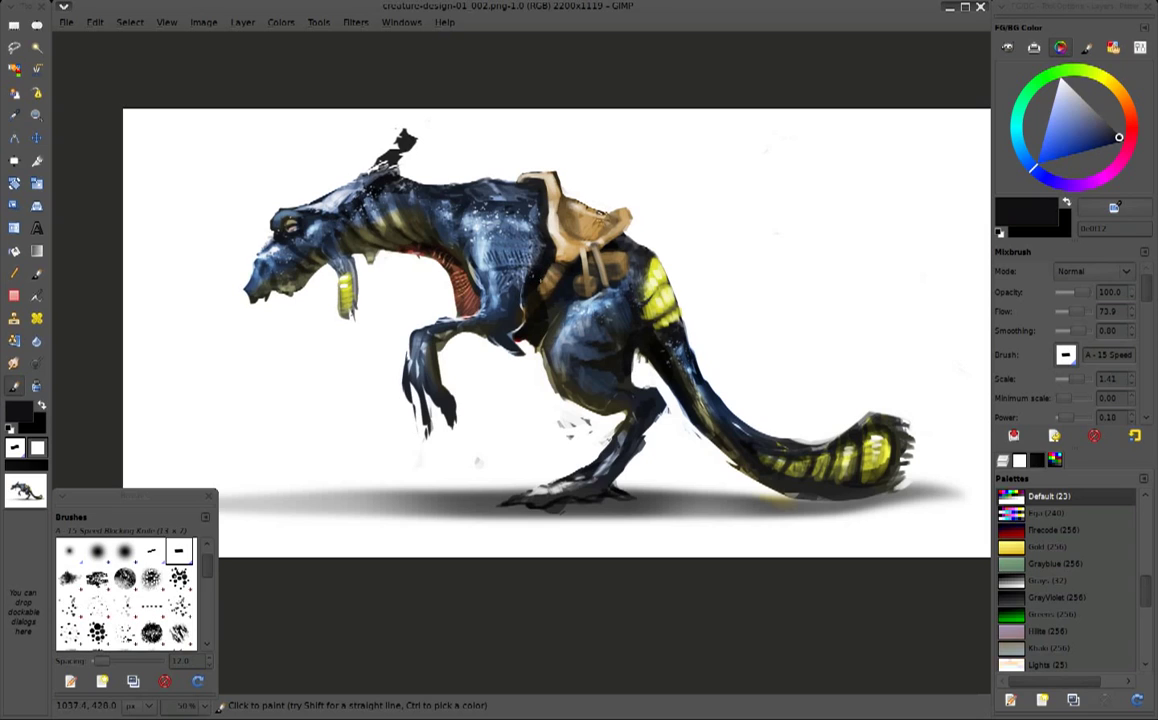
pyautogui.moveTo(565, 235); pyautogui.dragTo(566, 252)
pyautogui.moveTo(512, 216)
pyautogui.mouseDown()
pyautogui.moveTo(530, 186)
pyautogui.moveTo(578, 232)
pyautogui.mouseUp()
pyautogui.keyDown('ctrl'); pyautogui.click(583, 236); pyautogui.keyUp('ctrl')
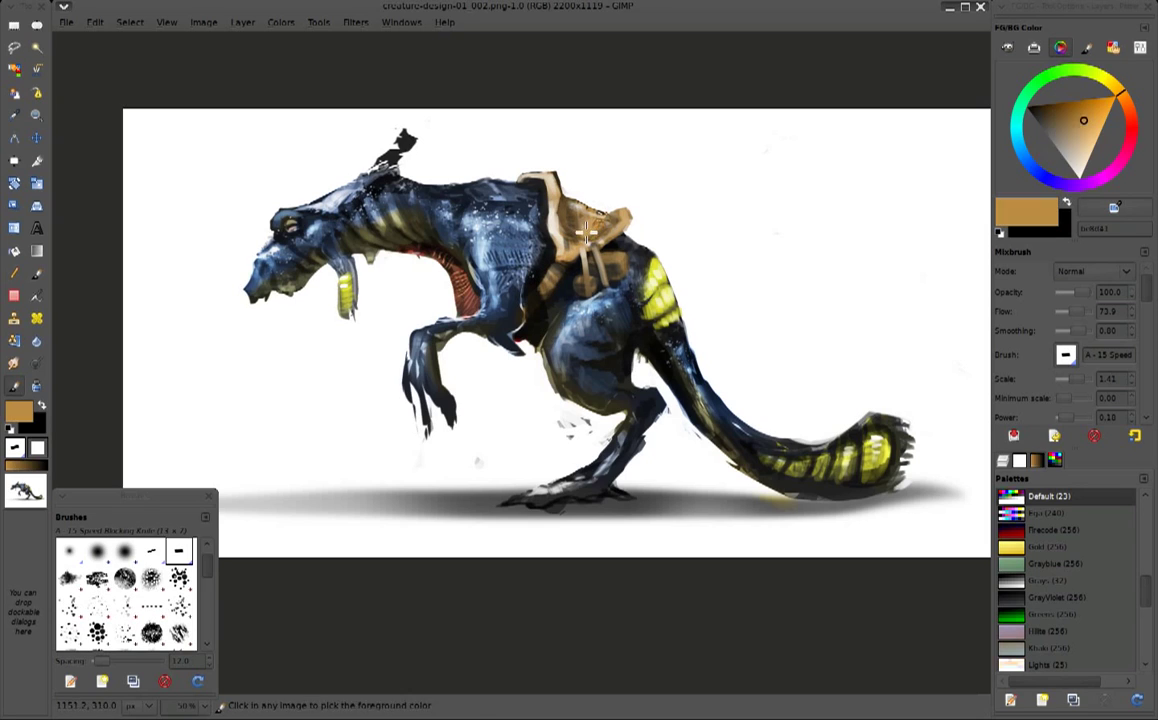
pyautogui.keyDown('ctrl'); pyautogui.click(605, 189); pyautogui.keyUp('ctrl')
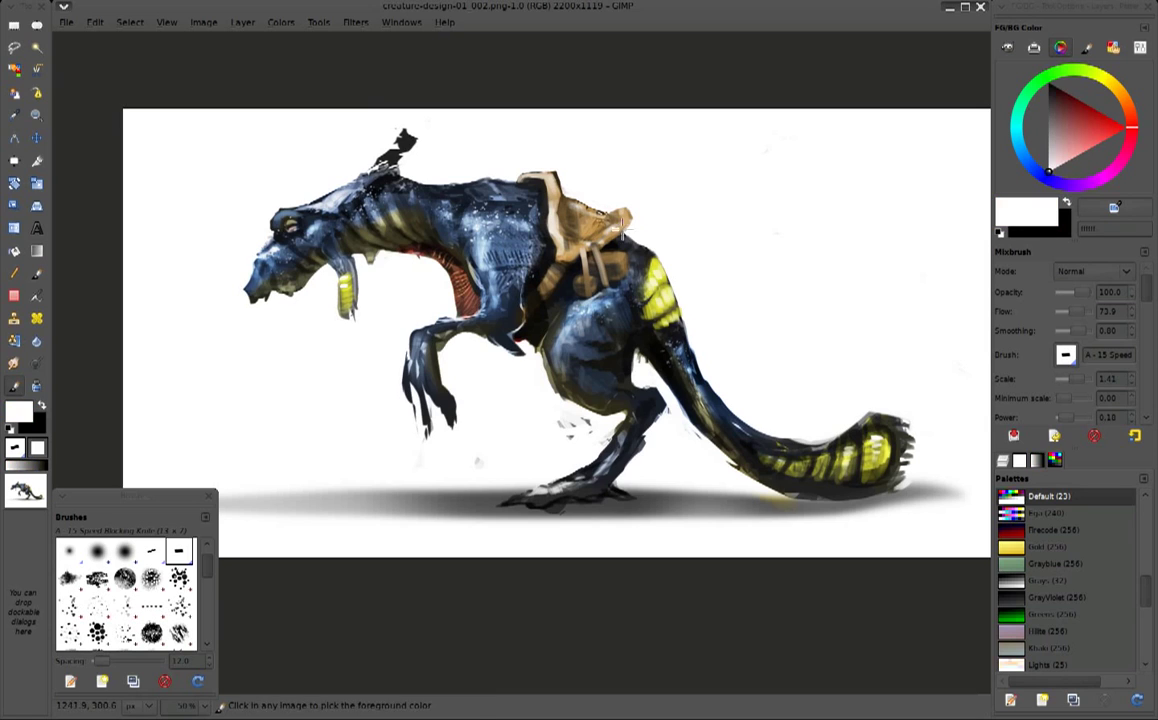
pyautogui.keyDown('ctrl'); pyautogui.click(575, 218); pyautogui.keyUp('ctrl')
# Paint dark navy marks on the creature's back
pyautogui.keyDown('ctrl'); pyautogui.click(580, 296); pyautogui.keyUp('ctrl')
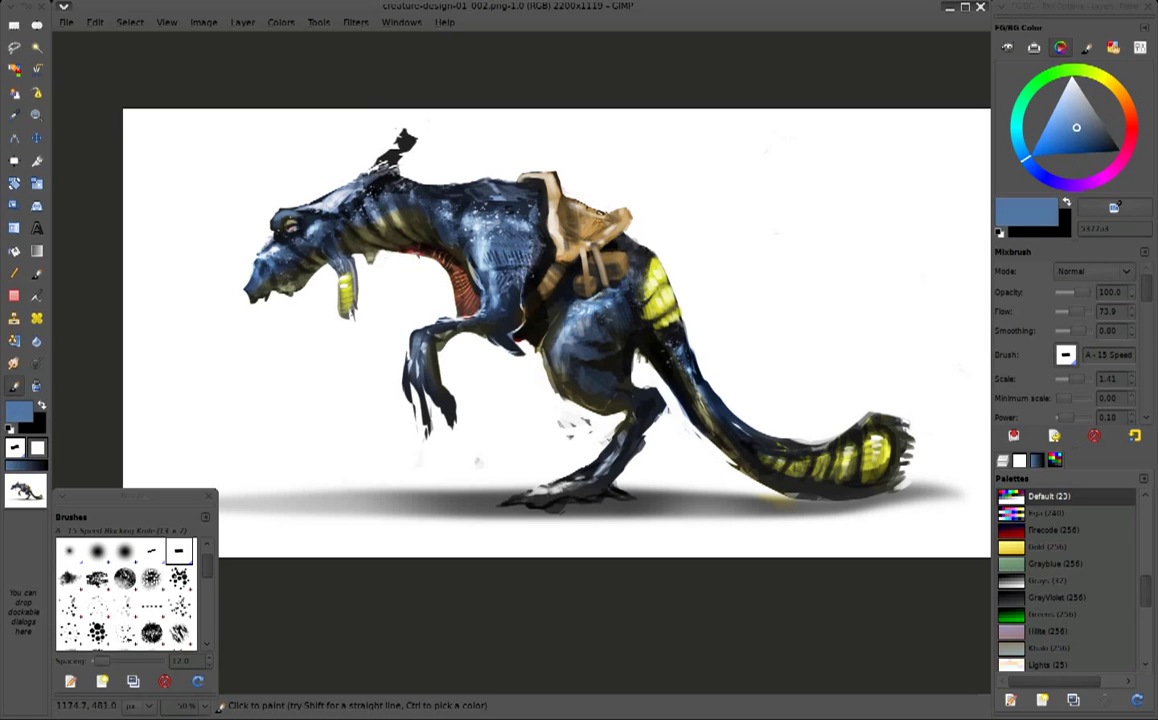
pyautogui.keyDown('ctrl'); pyautogui.click(536, 270); pyautogui.keyUp('ctrl')
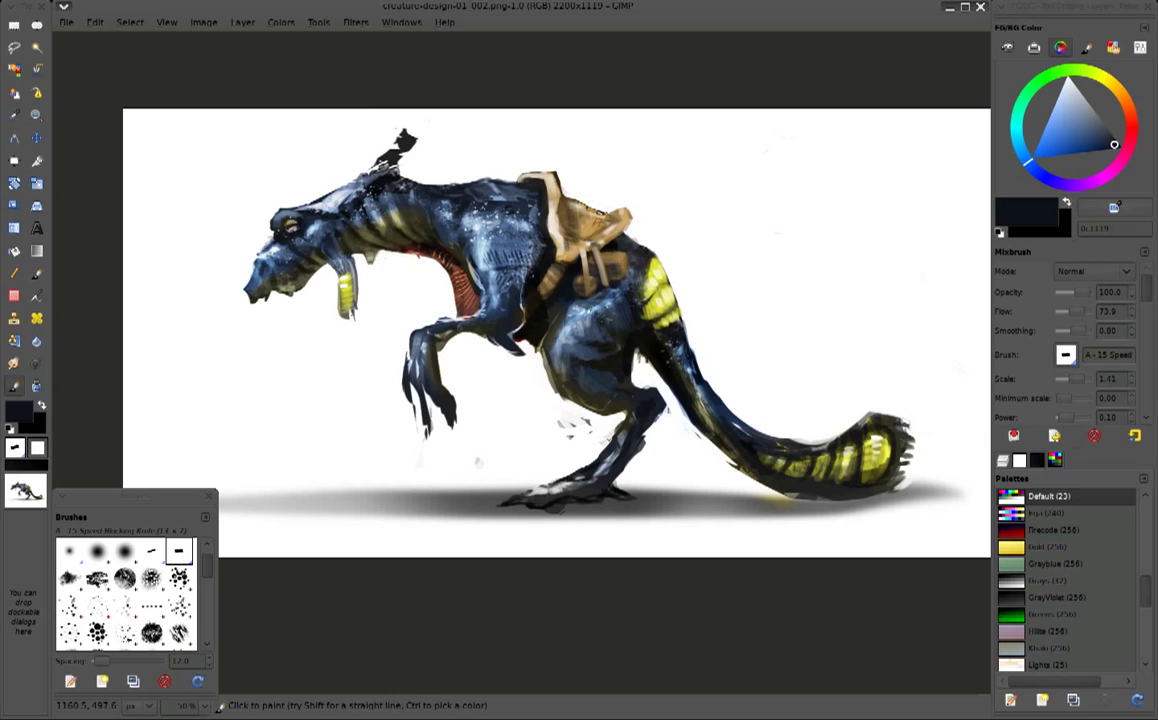
pyautogui.keyDown('ctrl'); pyautogui.click(582, 308); pyautogui.keyUp('ctrl')
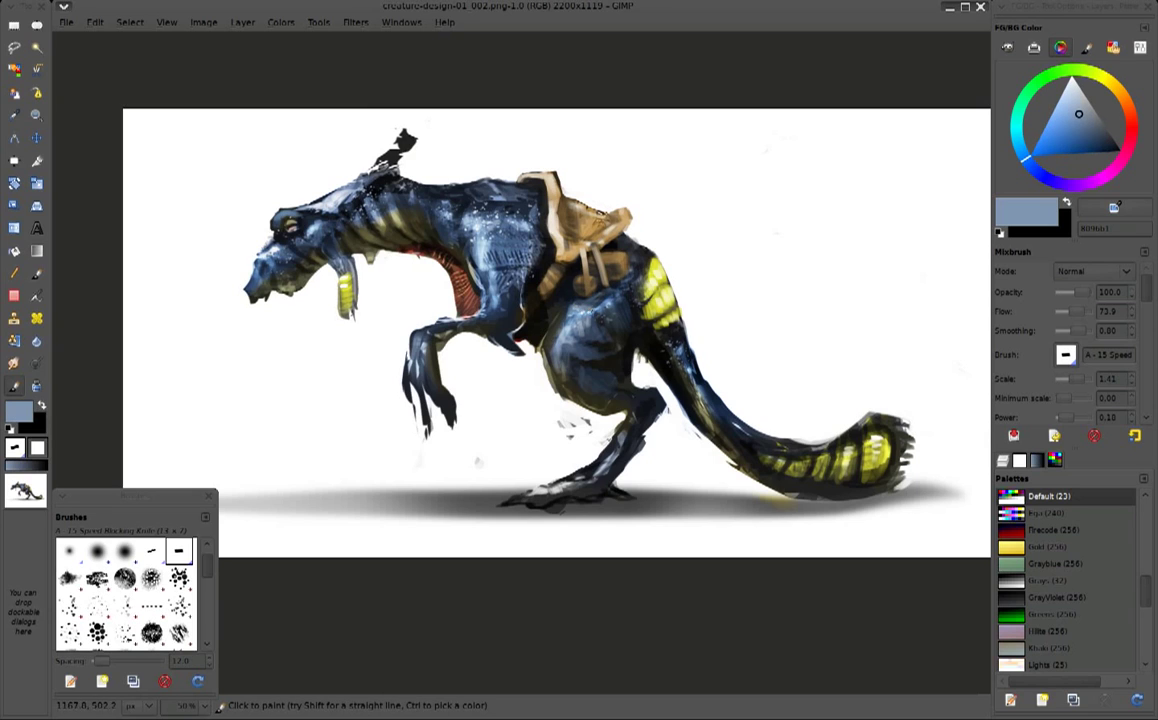
pyautogui.keyDown('ctrl'); pyautogui.click(455, 203); pyautogui.keyUp('ctrl')
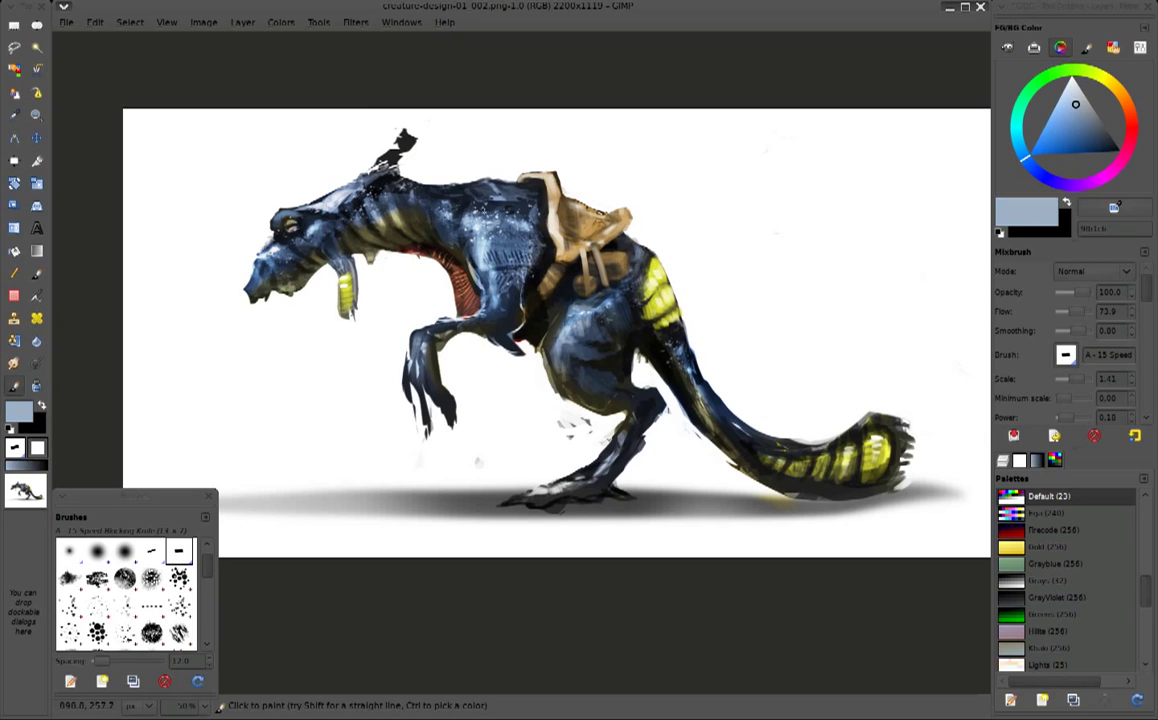
pyautogui.keyDown('ctrl'); pyautogui.click(458, 186); pyautogui.keyUp('ctrl')
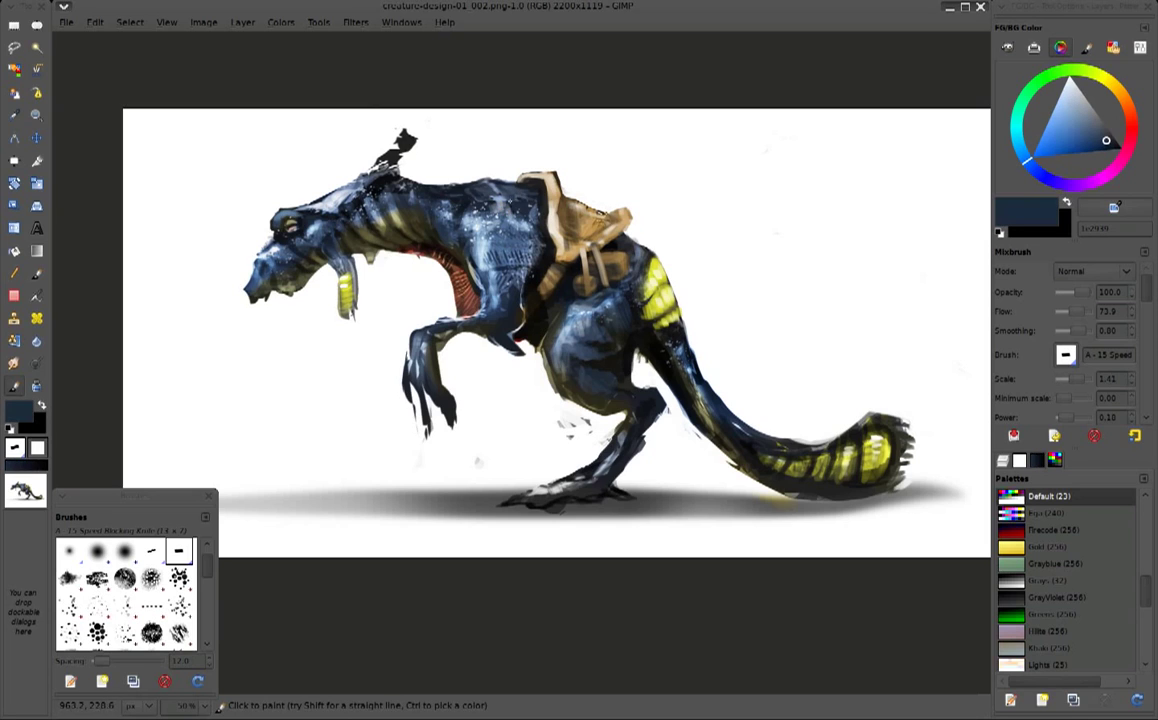
pyautogui.moveTo(470, 176)
pyautogui.mouseDown()
pyautogui.moveTo(478, 220)
pyautogui.moveTo(486, 200)
pyautogui.mouseUp()
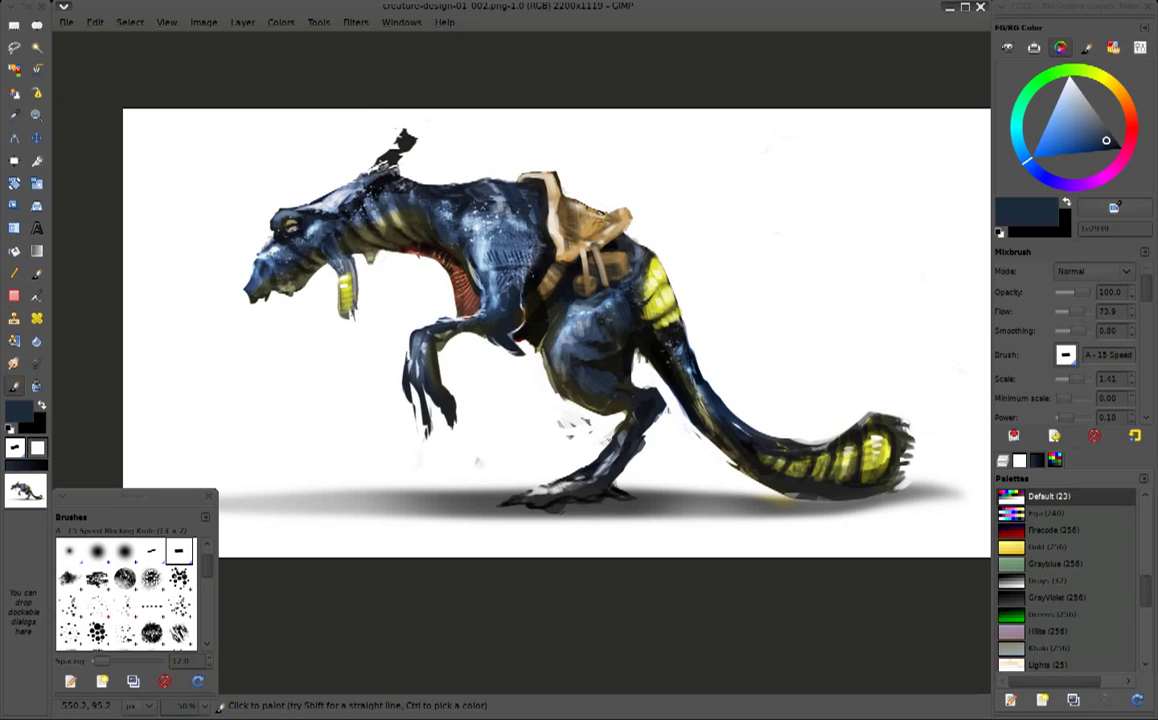
pyautogui.keyDown('ctrl'); pyautogui.click(387, 172); pyautogui.keyUp('ctrl')
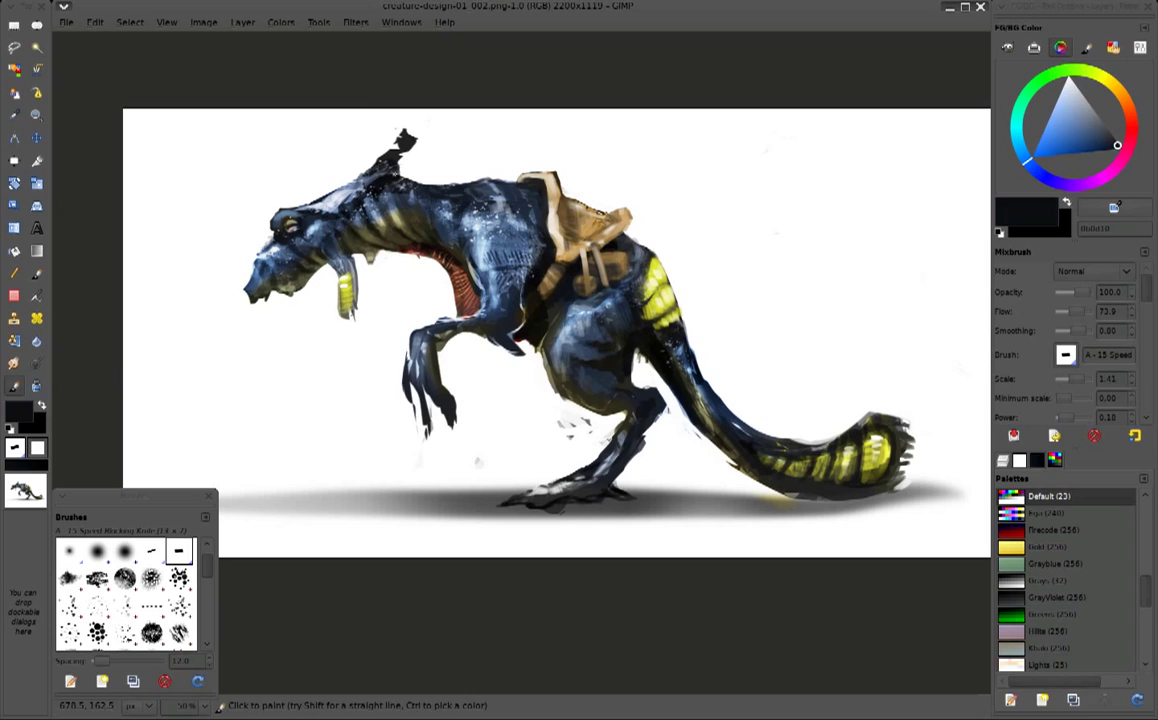
# Shape the head crest into a curved horn with white and near-black strokes
pyautogui.press('x')
pyautogui.moveTo(405, 130)
pyautogui.mouseDown()
pyautogui.moveTo(395, 149)
pyautogui.moveTo(422, 145)
pyautogui.moveTo(392, 160)
pyautogui.mouseUp()
pyautogui.press('x')
pyautogui.press('x')
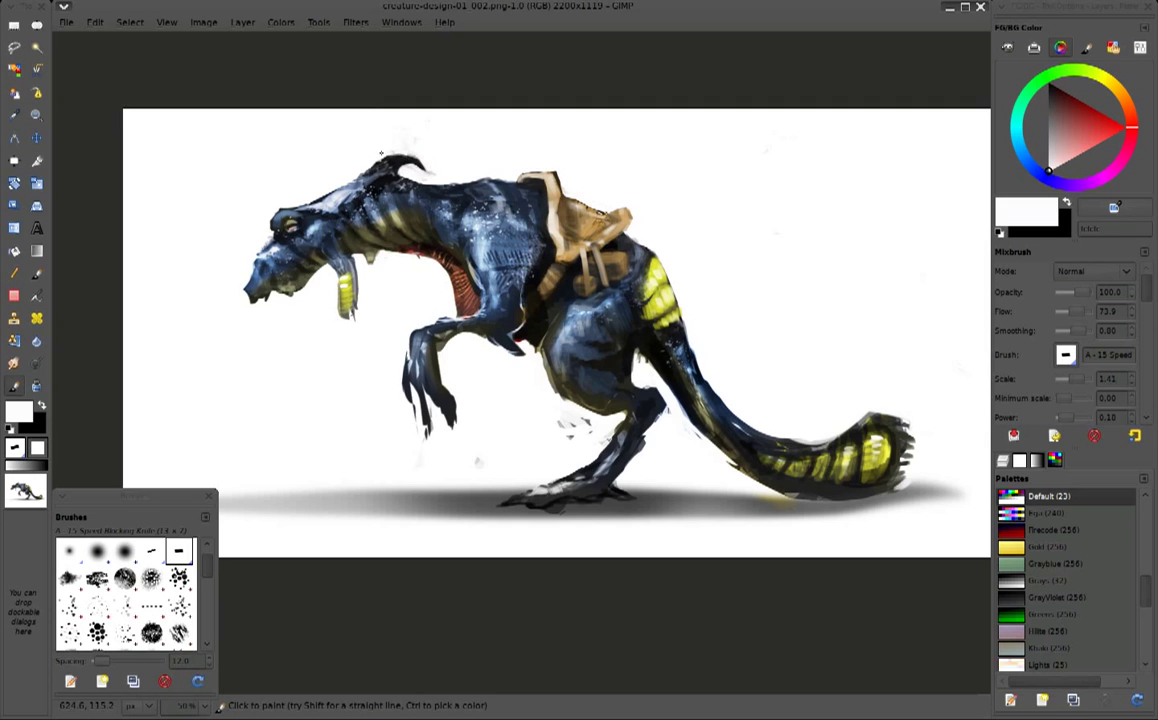
pyautogui.keyDown('ctrl'); pyautogui.click(362, 174); pyautogui.keyUp('ctrl')
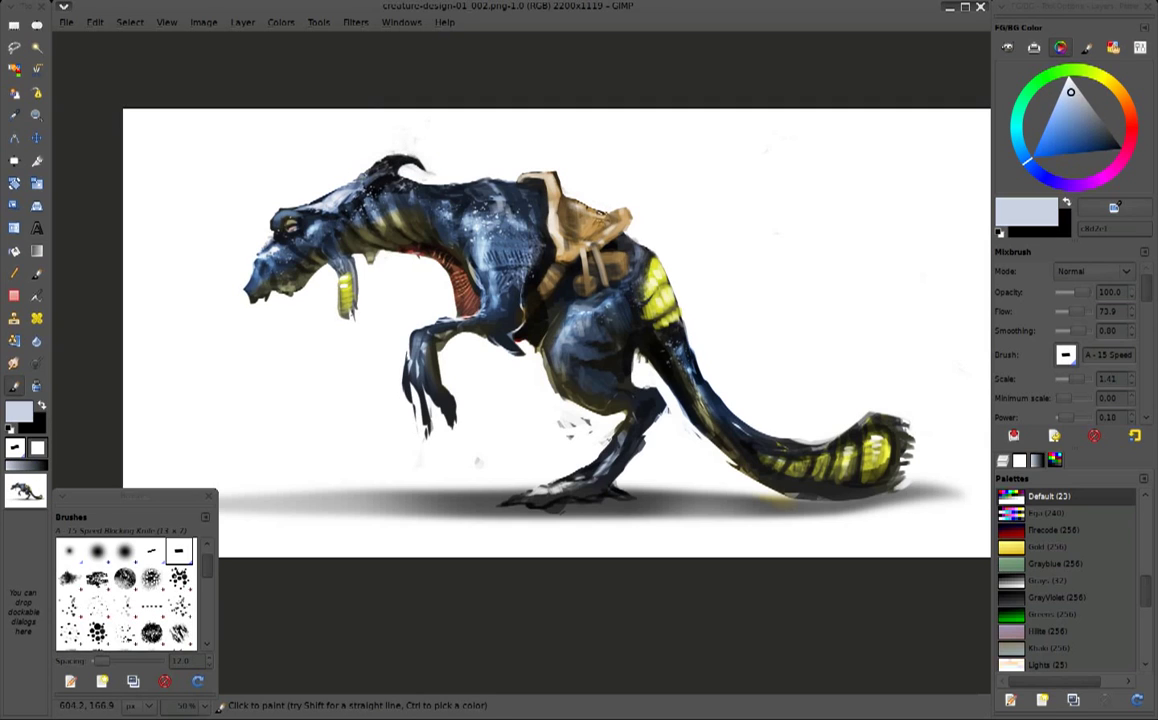
pyautogui.keyDown('ctrl'); pyautogui.click(384, 159); pyautogui.keyUp('ctrl')
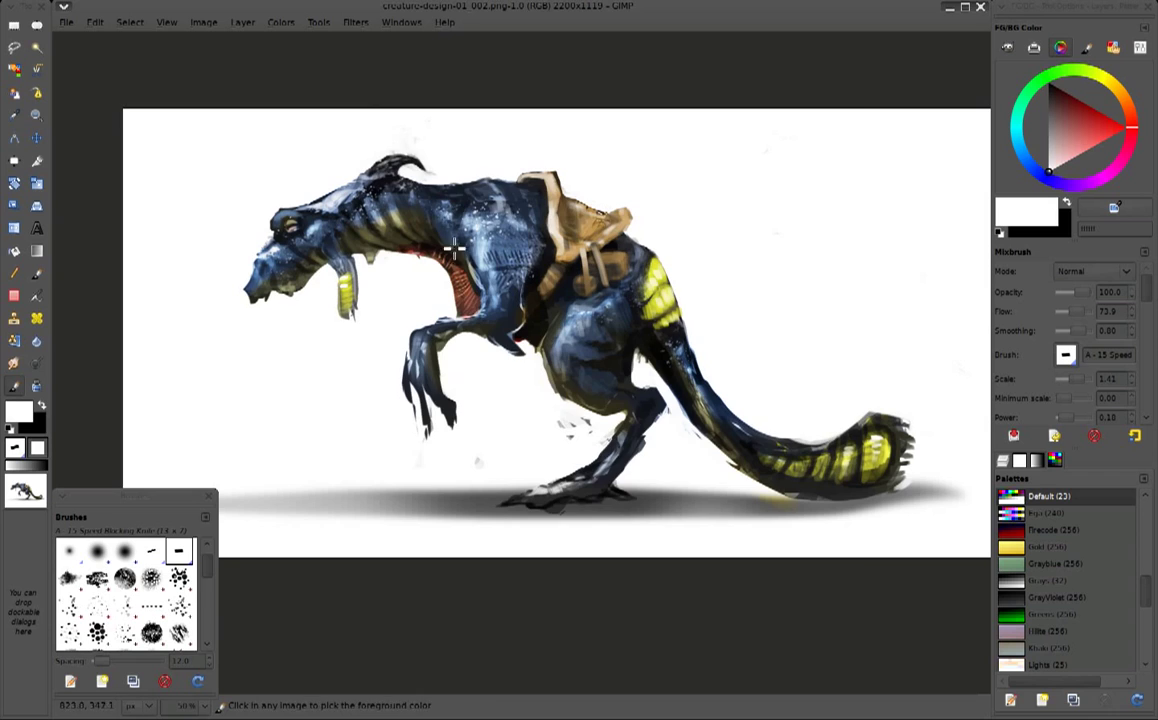
# Save the painting as creature-design-01_003.png, confirming the PNG options
pyautogui.hotkey('ctrl', 'shift', 's')
pyautogui.press('BackSpace')
pyautogui.write('3')
pyautogui.doubleClick(626, 114)
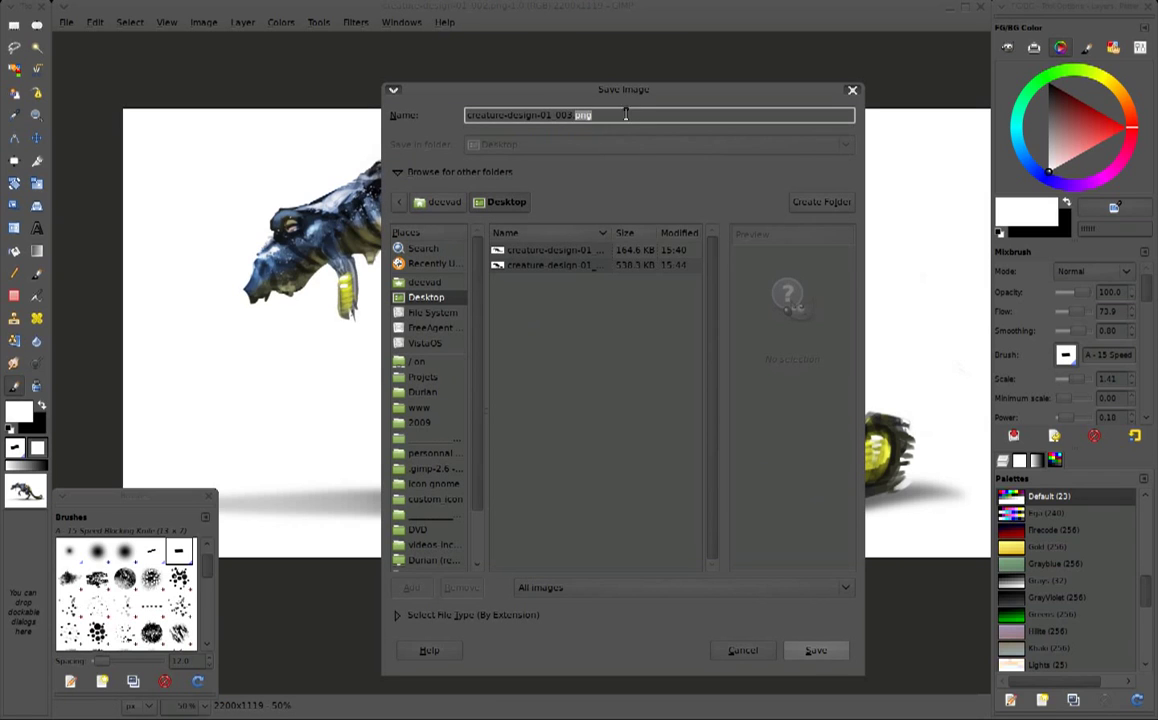
pyautogui.click(816, 650)
pyautogui.click(713, 479)
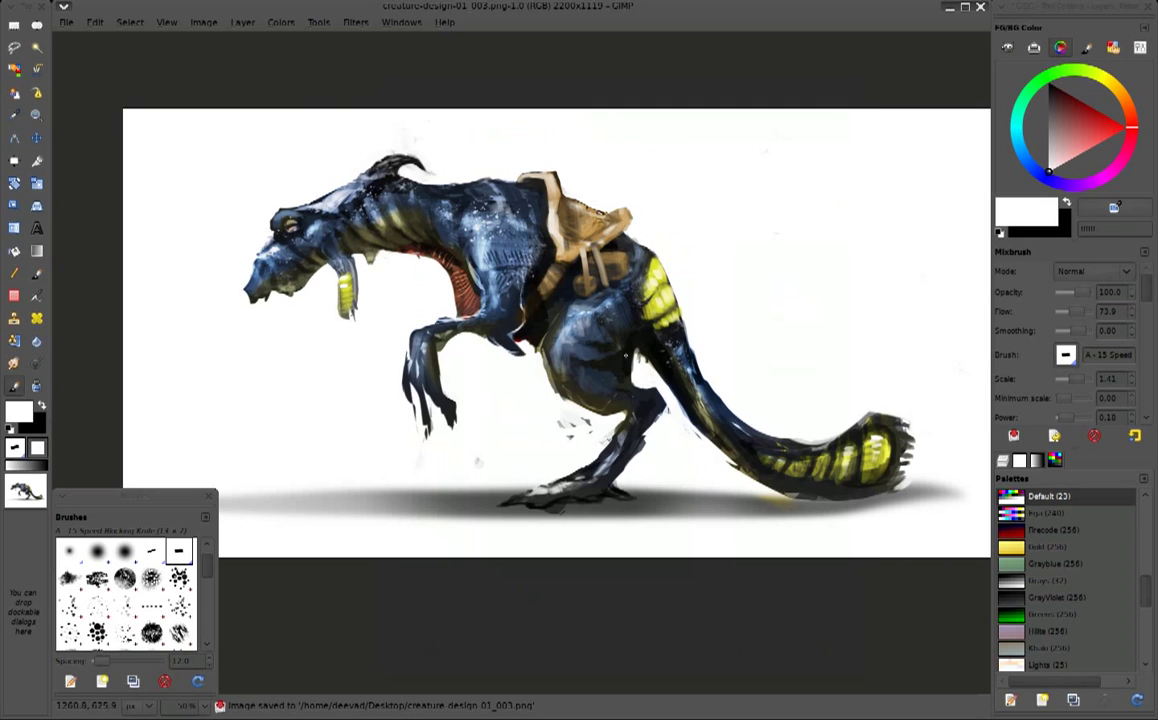
# Sample dark blue, white and greyish blue colours from the canvas
pyautogui.keyDown('ctrl'); pyautogui.click(620, 355); pyautogui.keyUp('ctrl')
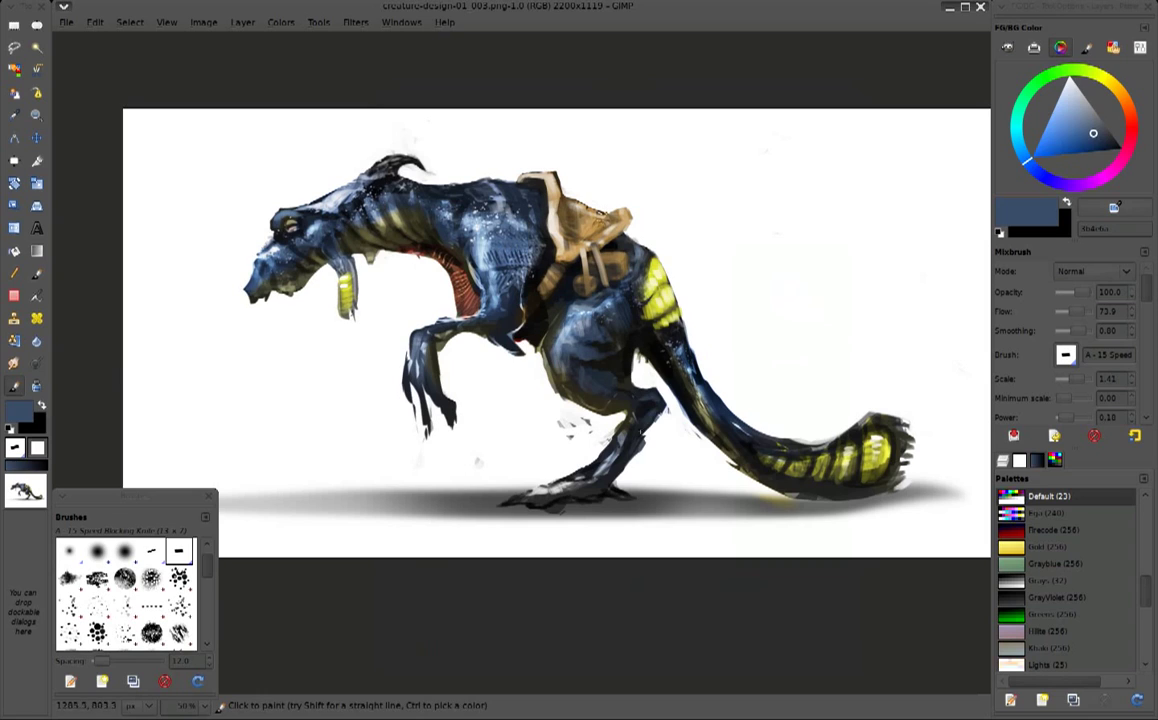
pyautogui.keyDown('ctrl'); pyautogui.click(644, 416); pyautogui.keyUp('ctrl')
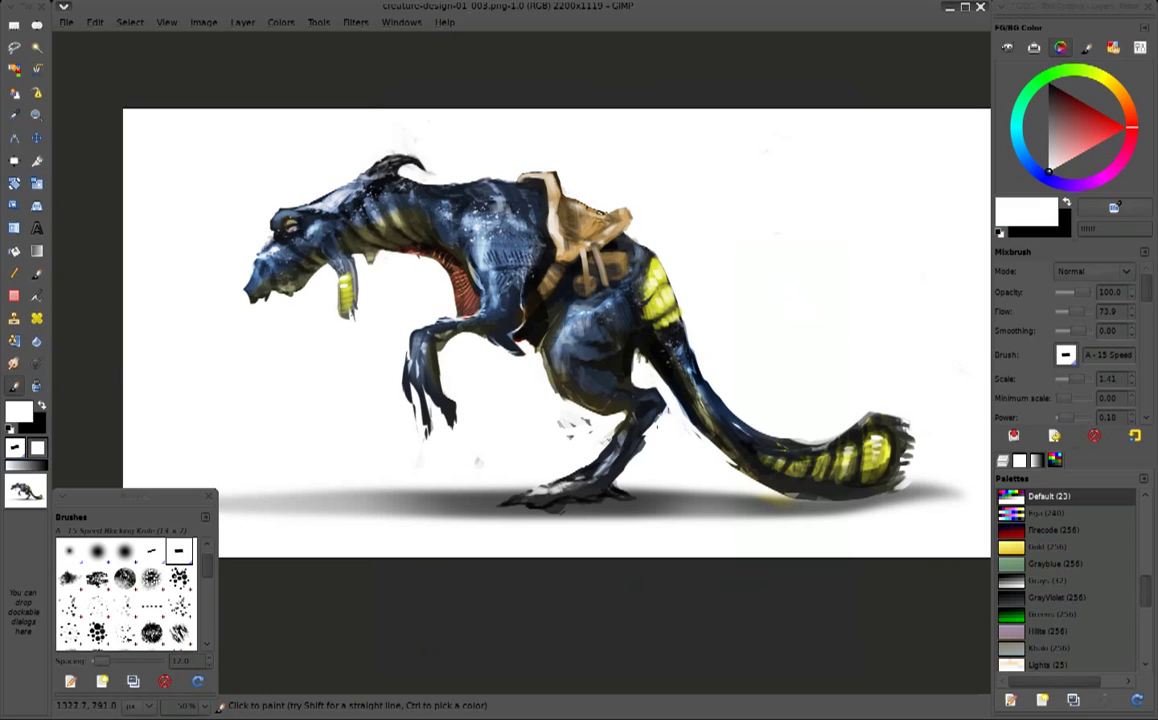
pyautogui.keyDown('ctrl'); pyautogui.click(604, 436); pyautogui.keyUp('ctrl')
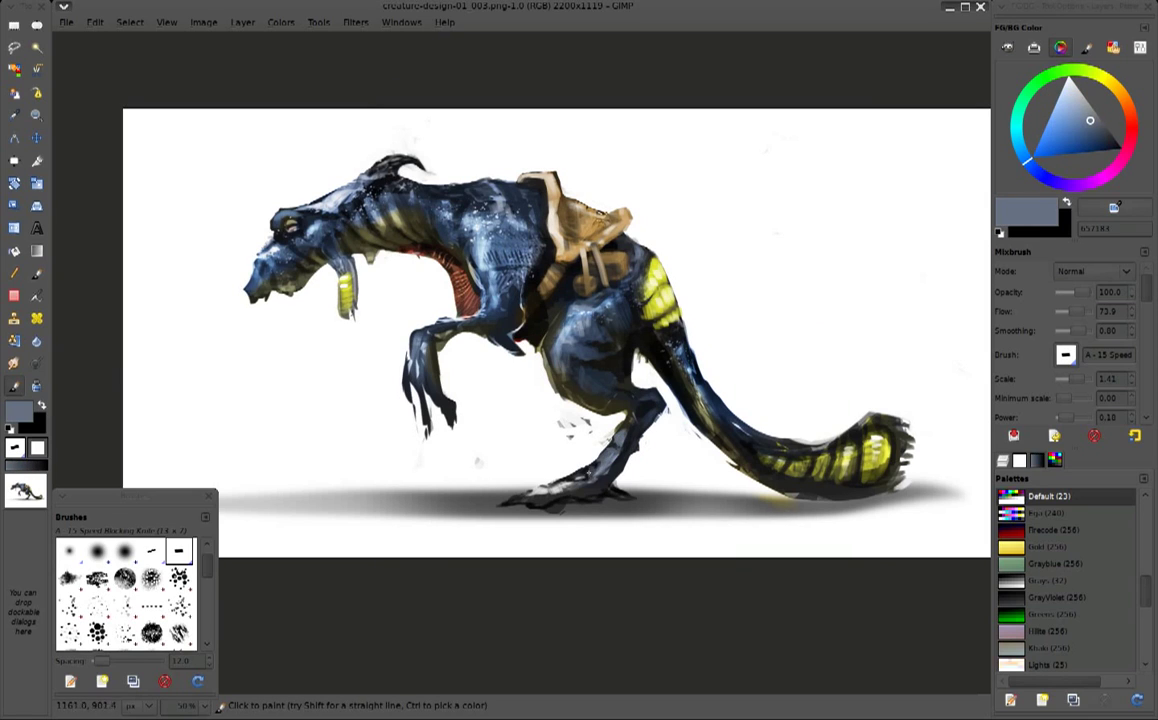
# Darken and smudge the near-black ground shadow under the hind foot
pyautogui.keyDown('ctrl'); pyautogui.click(560, 474); pyautogui.keyUp('ctrl')
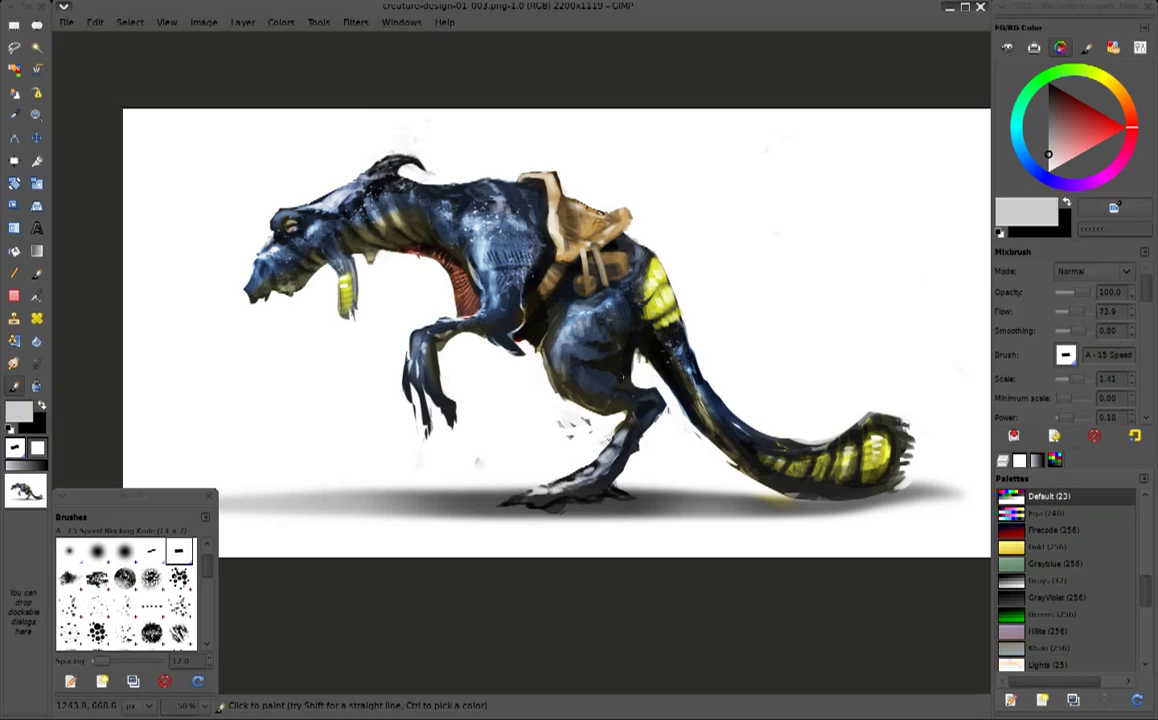
pyautogui.keyDown('ctrl'); pyautogui.click(565, 400); pyautogui.keyUp('ctrl')
pyautogui.keyDown('ctrl'); pyautogui.click(540, 495); pyautogui.keyUp('ctrl')
pyautogui.keyDown('ctrl'); pyautogui.click(573, 484); pyautogui.keyUp('ctrl')
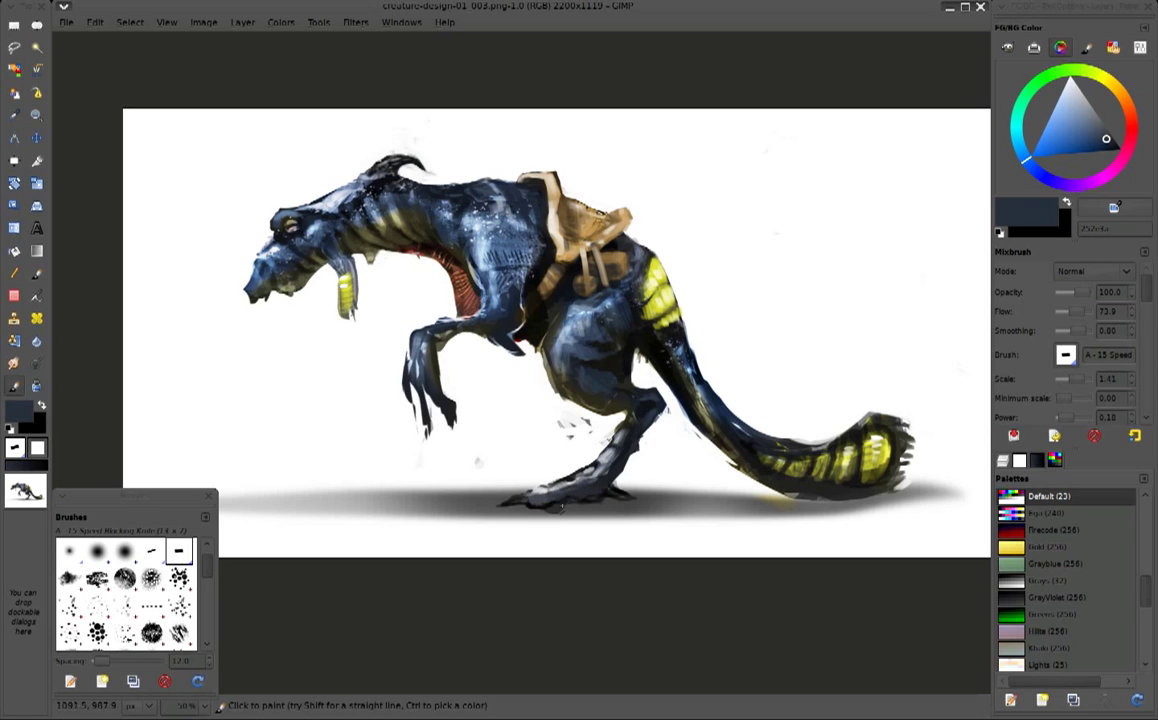
pyautogui.keyDown('ctrl'); pyautogui.click(545, 500); pyautogui.keyUp('ctrl')
pyautogui.keyDown('ctrl'); pyautogui.click(560, 506); pyautogui.keyUp('ctrl')
pyautogui.moveTo(561, 500)
pyautogui.mouseDown()
pyautogui.moveTo(450, 511)
pyautogui.moveTo(621, 503)
pyautogui.mouseUp()
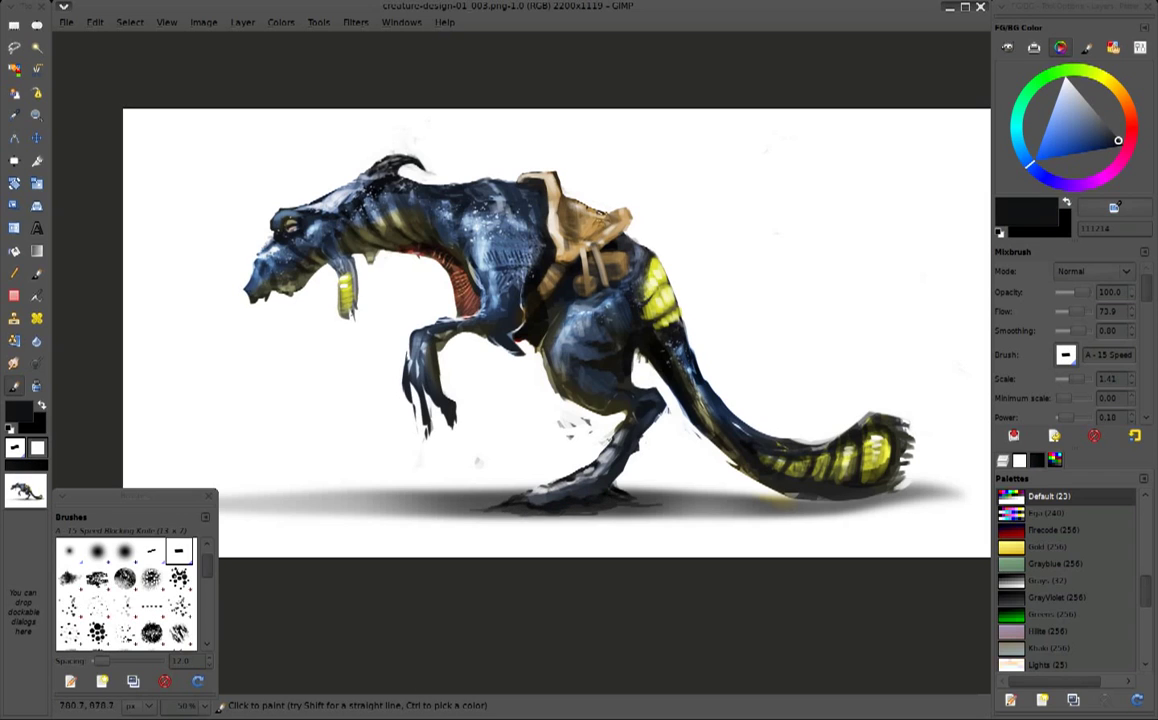
pyautogui.press('s')
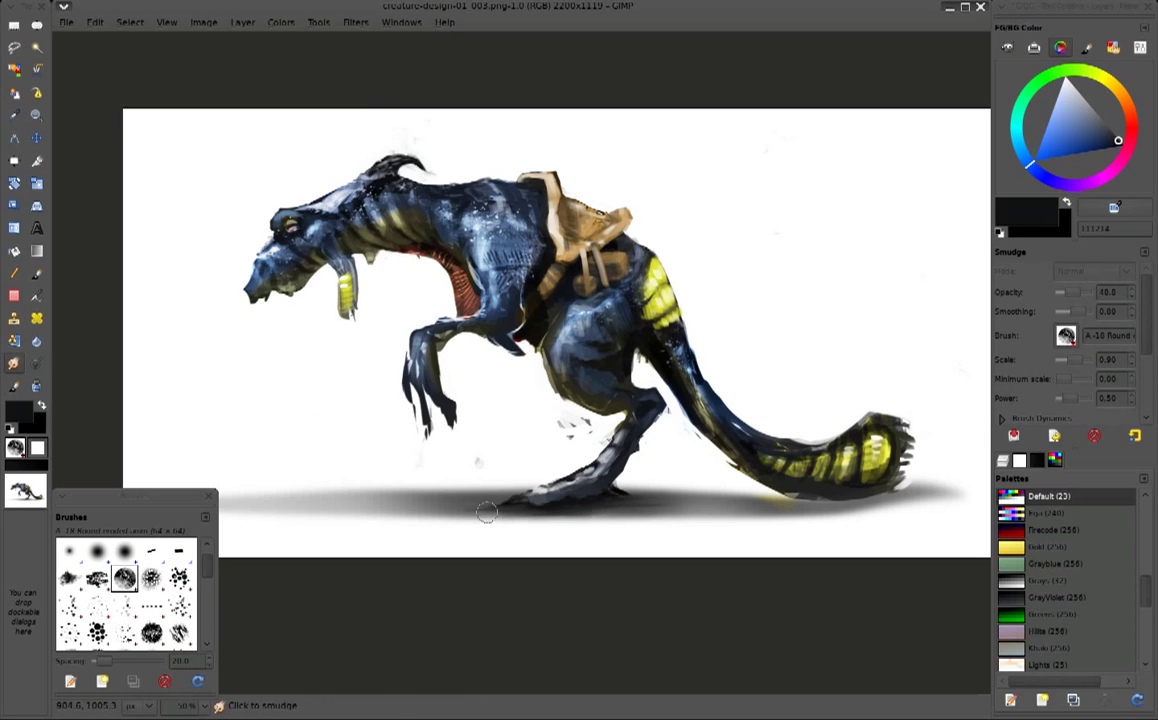
pyautogui.press('p')
# Add faint white highlights along the hind leg and tail base
pyautogui.press('x')
pyautogui.moveTo(505, 395); pyautogui.dragTo(534, 379)
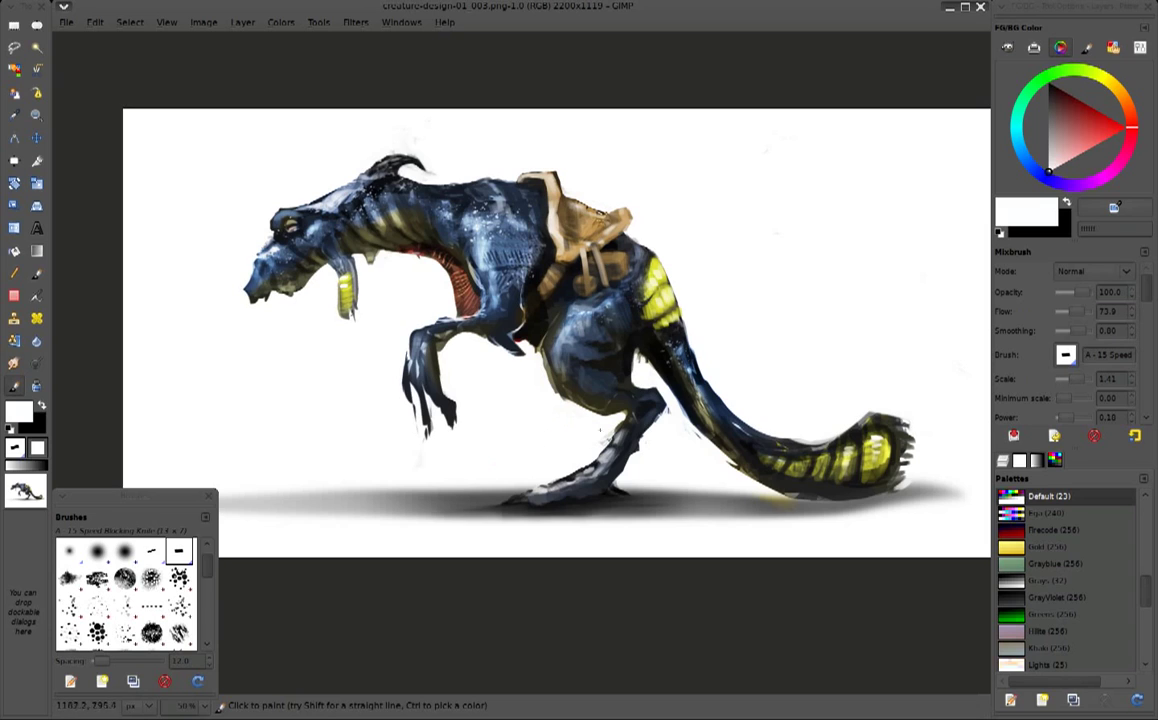
pyautogui.moveTo(600, 440); pyautogui.dragTo(616, 424)
pyautogui.keyDown('ctrl'); pyautogui.click(615, 347); pyautogui.keyUp('ctrl')
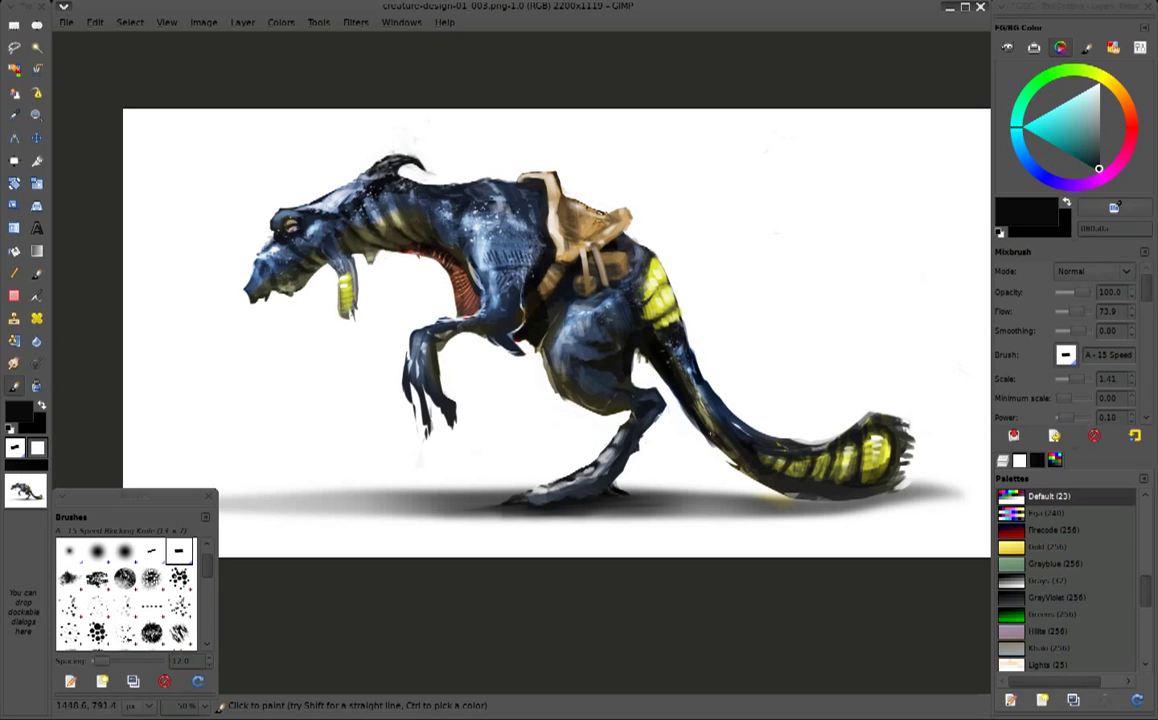
pyautogui.keyDown('ctrl'); pyautogui.click(714, 455); pyautogui.keyUp('ctrl')
pyautogui.moveTo(694, 435); pyautogui.dragTo(739, 476)
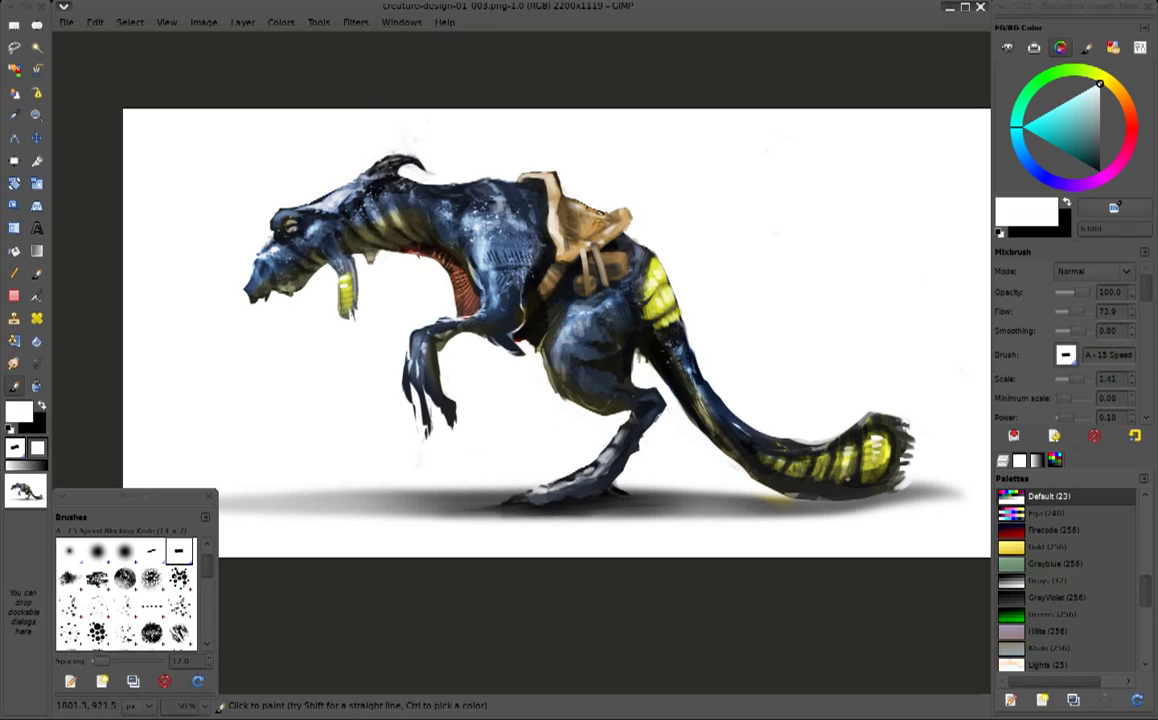
pyautogui.keyDown('ctrl'); pyautogui.click(798, 506); pyautogui.keyUp('ctrl')
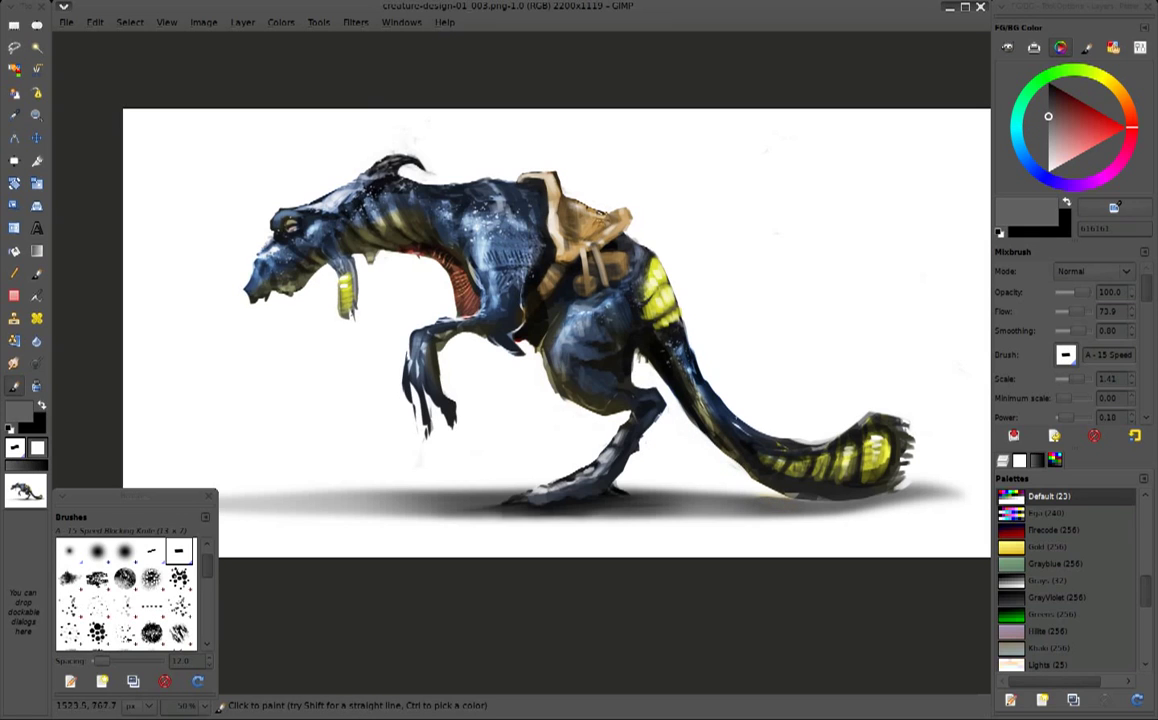
pyautogui.click(1094, 271)
# In Multiply mode with light grey, shade the back beside the saddle and the neck
pyautogui.click(1085, 369)
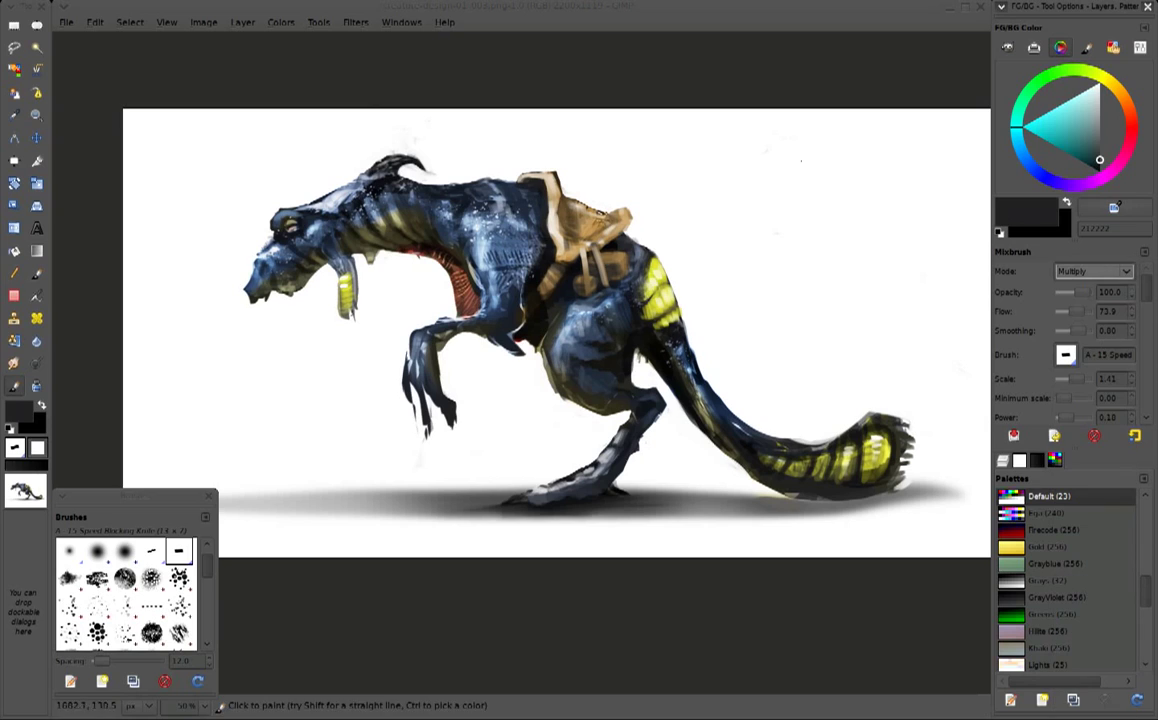
pyautogui.click(1099, 106)
pyautogui.moveTo(525, 174)
pyautogui.mouseDown()
pyautogui.moveTo(579, 204)
pyautogui.moveTo(503, 242)
pyautogui.moveTo(540, 302)
pyautogui.mouseUp()
pyautogui.moveTo(534, 242); pyautogui.dragTo(564, 238)
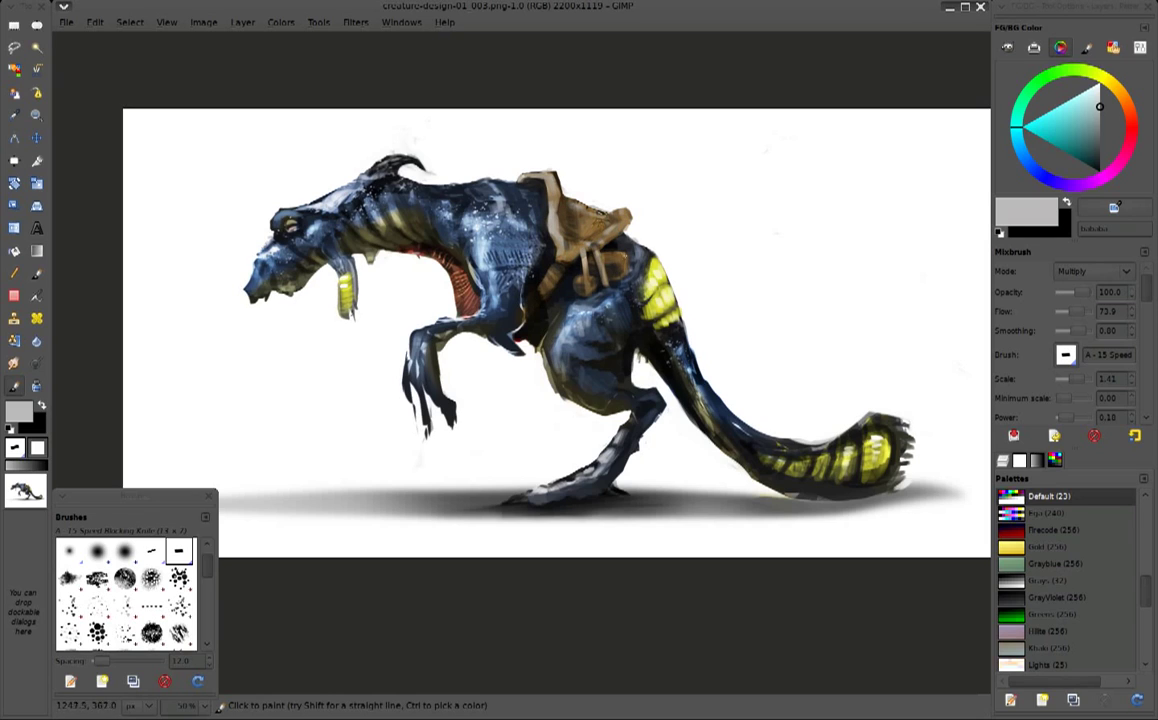
pyautogui.moveTo(582, 281); pyautogui.dragTo(573, 214)
pyautogui.moveTo(388, 213); pyautogui.dragTo(419, 199)
# Return the Mixbrush to Normal and paint dark blue-grey shading on the front leg
pyautogui.click(1095, 271)
pyautogui.click(1090, 262)
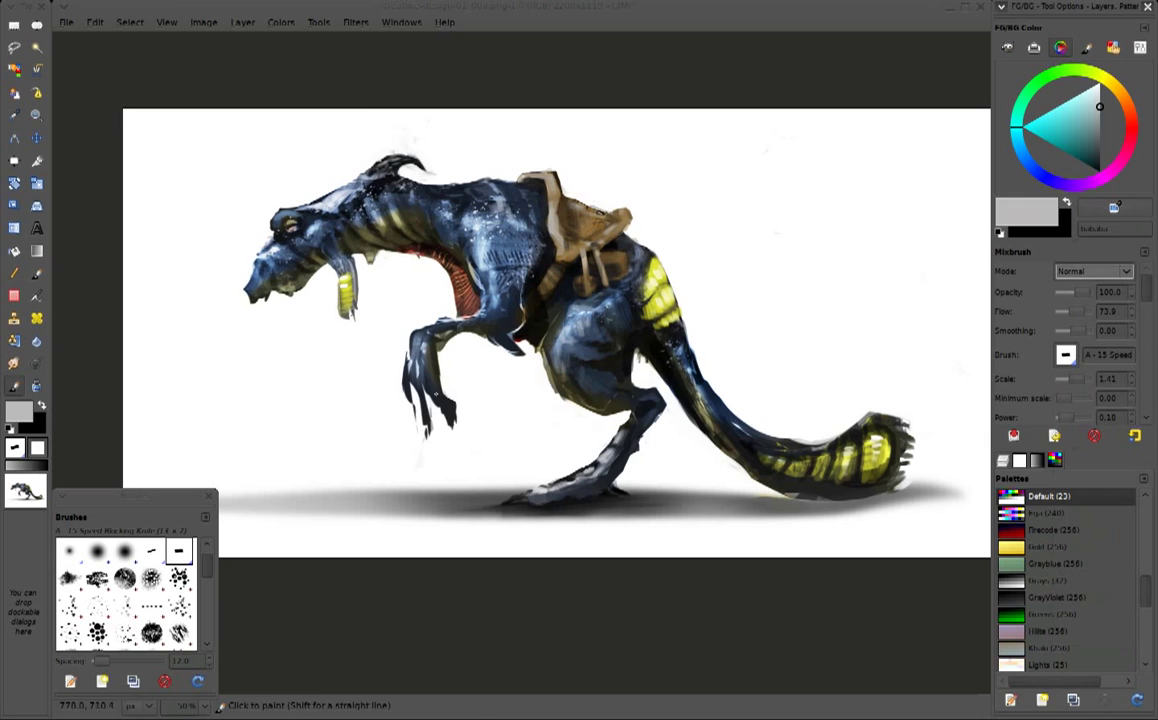
pyautogui.keyDown('ctrl'); pyautogui.click(443, 396); pyautogui.keyUp('ctrl')
pyautogui.keyDown('ctrl'); pyautogui.click(440, 413); pyautogui.keyUp('ctrl')
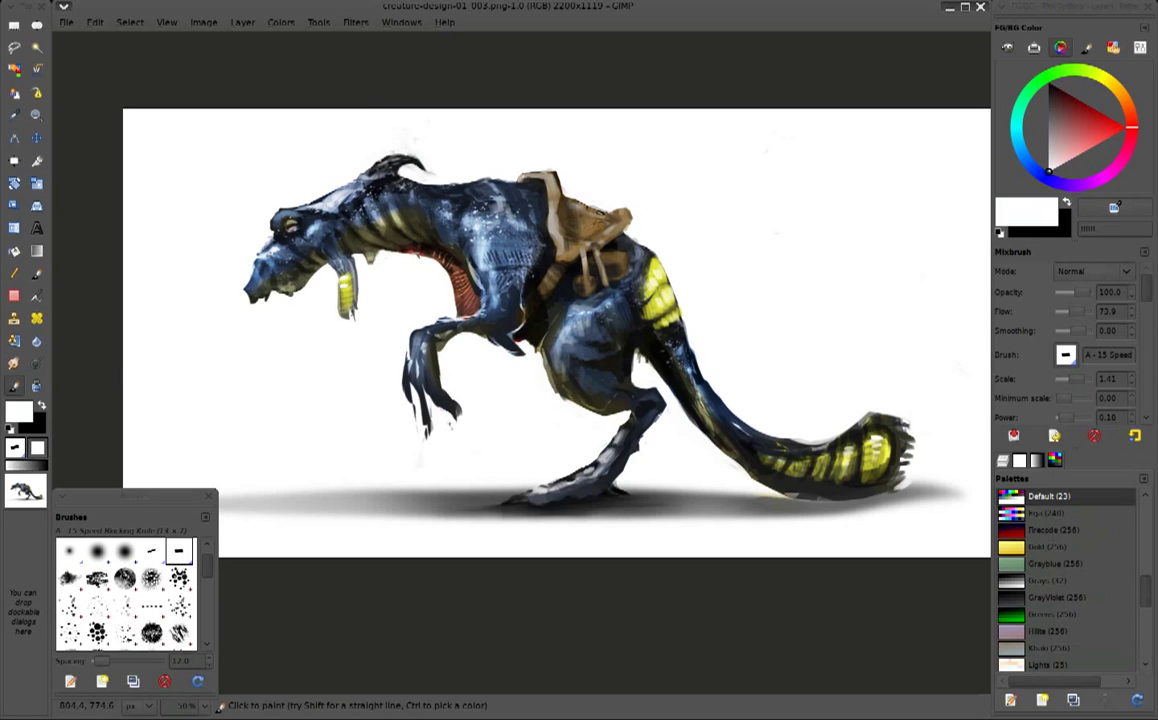
pyautogui.keyDown('ctrl'); pyautogui.click(374, 350); pyautogui.keyUp('ctrl')
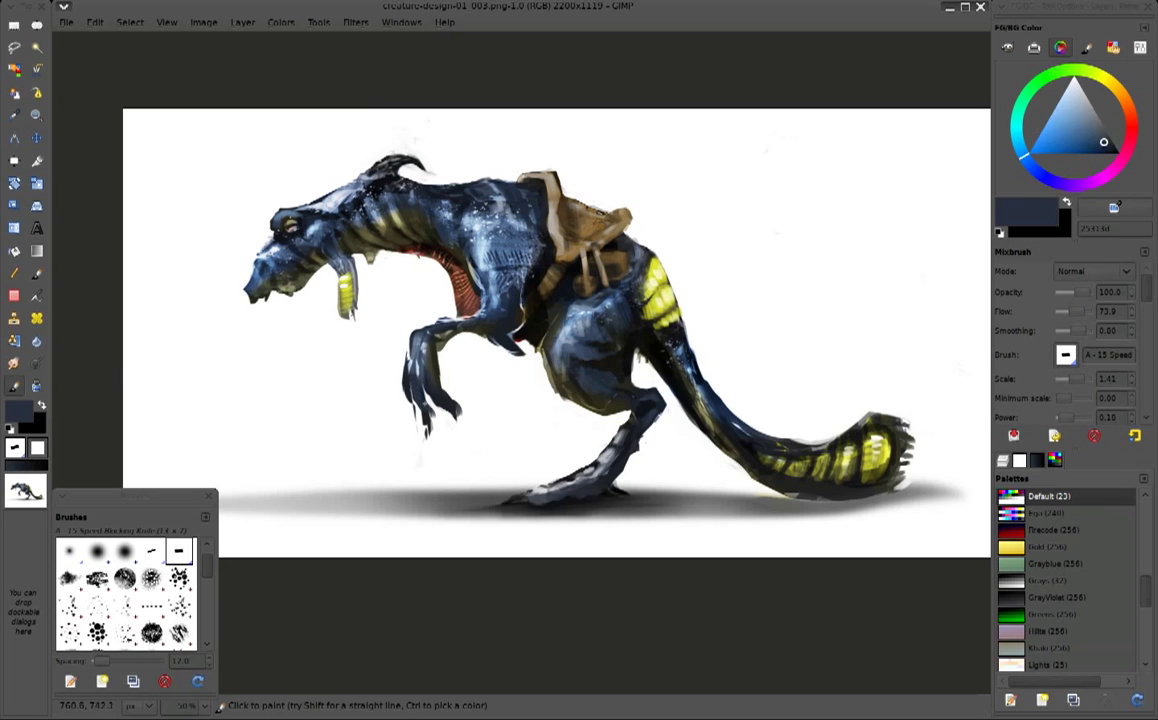
pyautogui.keyDown('ctrl'); pyautogui.click(396, 378); pyautogui.keyUp('ctrl')
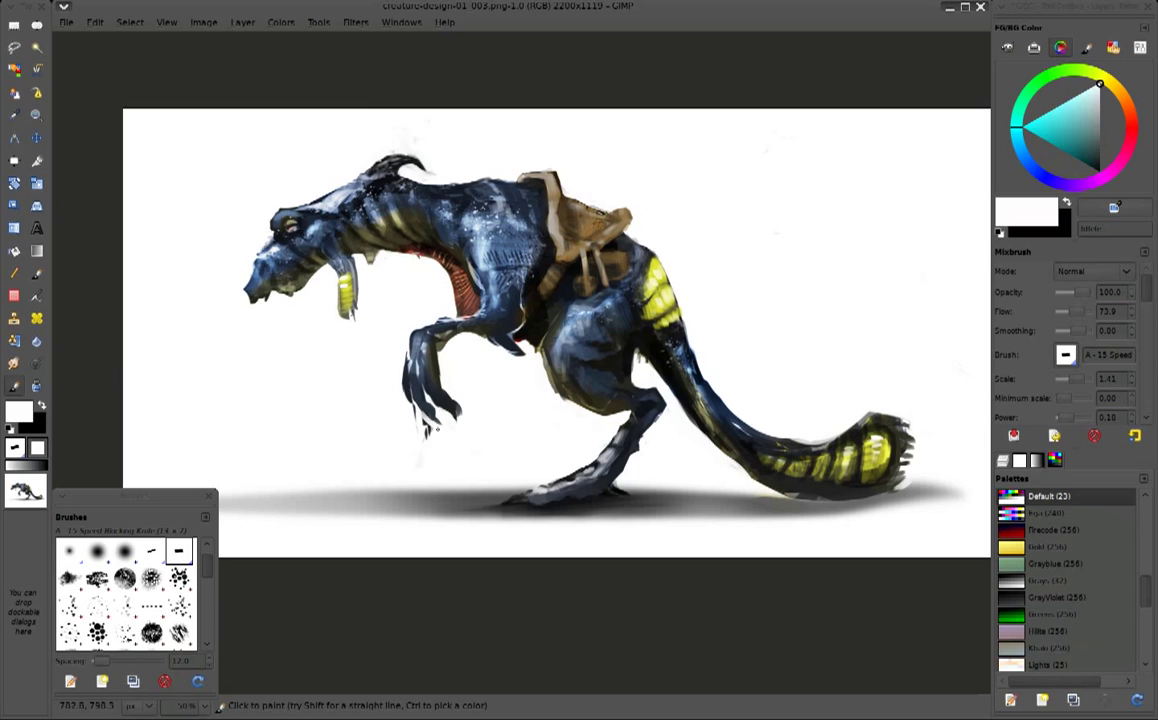
pyautogui.keyDown('ctrl'); pyautogui.click(430, 387); pyautogui.keyUp('ctrl')
pyautogui.moveTo(408, 384)
pyautogui.mouseDown()
pyautogui.moveTo(414, 414)
pyautogui.moveTo(405, 409)
pyautogui.mouseUp()
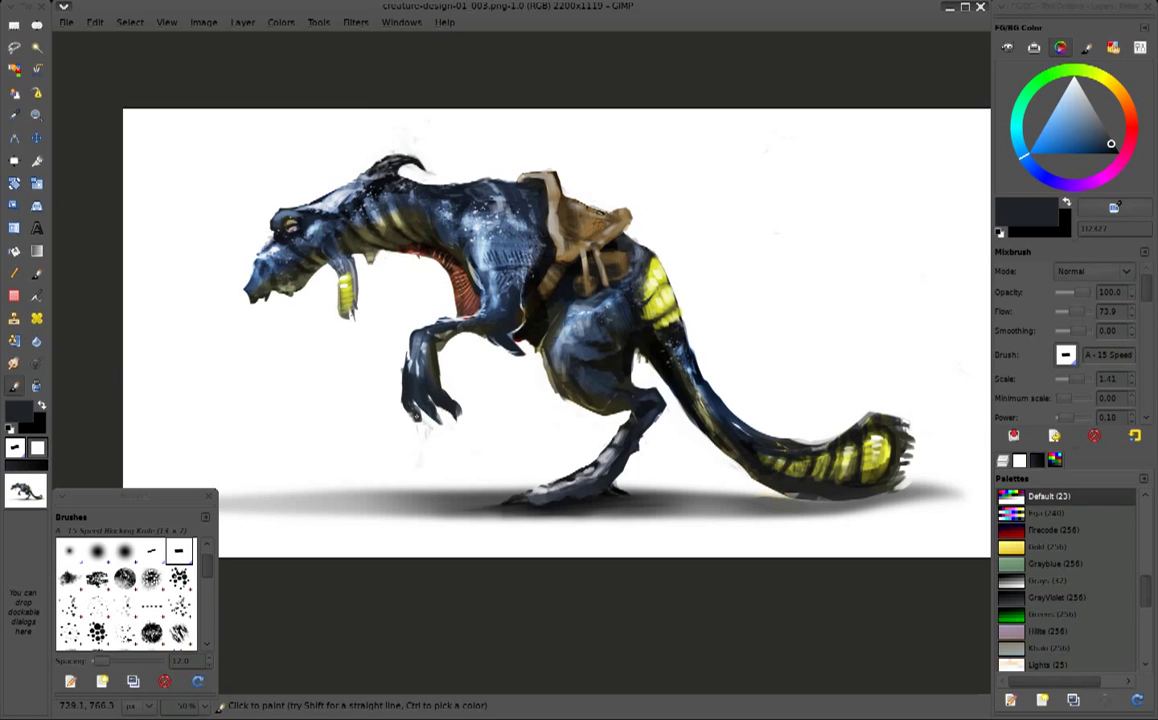
# Add light blue-grey and faint white highlights down the front leg, then sample olive tones
pyautogui.keyDown('ctrl'); pyautogui.click(380, 382); pyautogui.keyUp('ctrl')
pyautogui.keyDown('ctrl'); pyautogui.click(410, 388); pyautogui.keyUp('ctrl')
pyautogui.moveTo(378, 338)
pyautogui.mouseDown()
pyautogui.moveTo(380, 362)
pyautogui.moveTo(364, 365)
pyautogui.moveTo(392, 356)
pyautogui.moveTo(433, 393)
pyautogui.mouseUp()
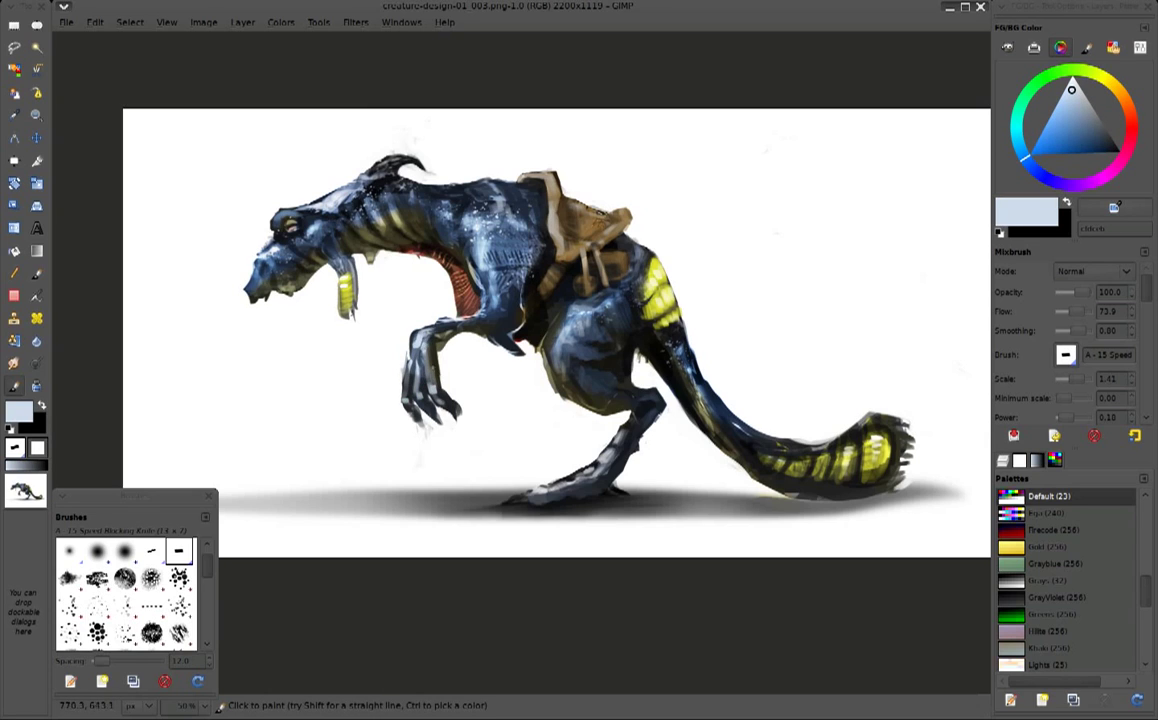
pyautogui.press('d')
pyautogui.press('x')
pyautogui.moveTo(397, 320)
pyautogui.mouseDown()
pyautogui.moveTo(405, 358)
pyautogui.moveTo(394, 378)
pyautogui.moveTo(385, 350)
pyautogui.moveTo(424, 411)
pyautogui.mouseUp()
pyautogui.keyDown('ctrl'); pyautogui.click(388, 233); pyautogui.keyUp('ctrl')
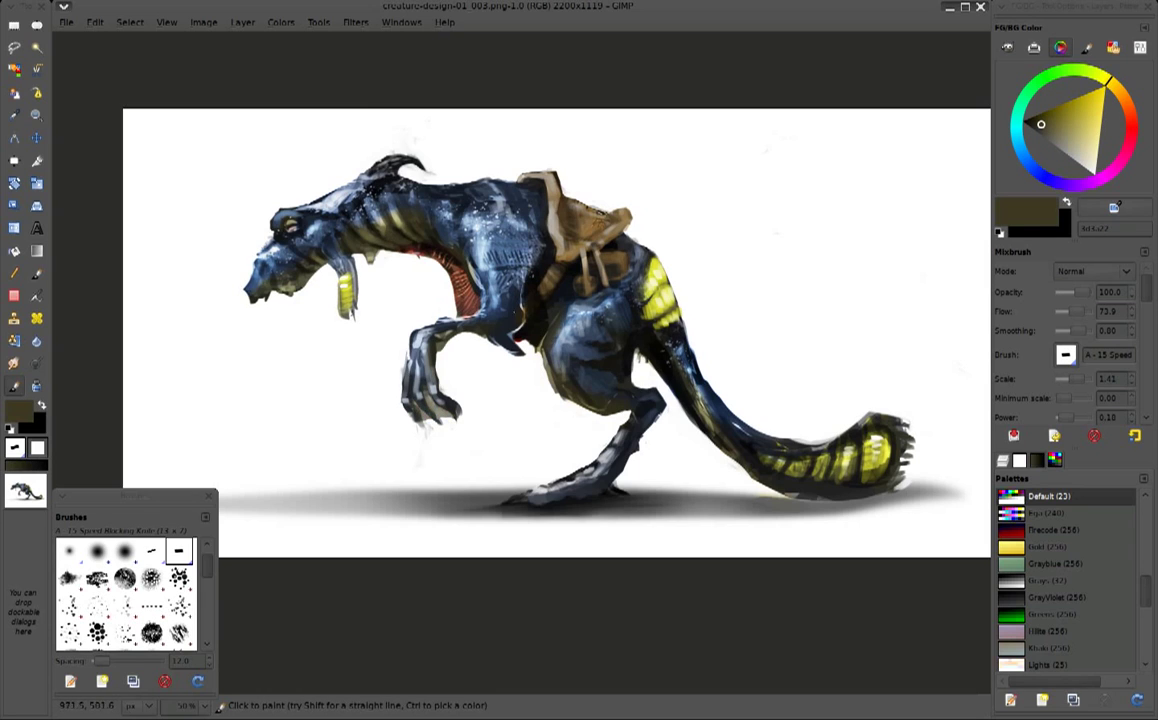
pyautogui.keyDown('ctrl'); pyautogui.click(380, 235); pyautogui.keyUp('ctrl')
# Paint white highlights along the front leg's edge
pyautogui.keyDown('ctrl'); pyautogui.click(400, 341); pyautogui.keyUp('ctrl')
pyautogui.keyDown('ctrl'); pyautogui.click(396, 310); pyautogui.keyUp('ctrl')
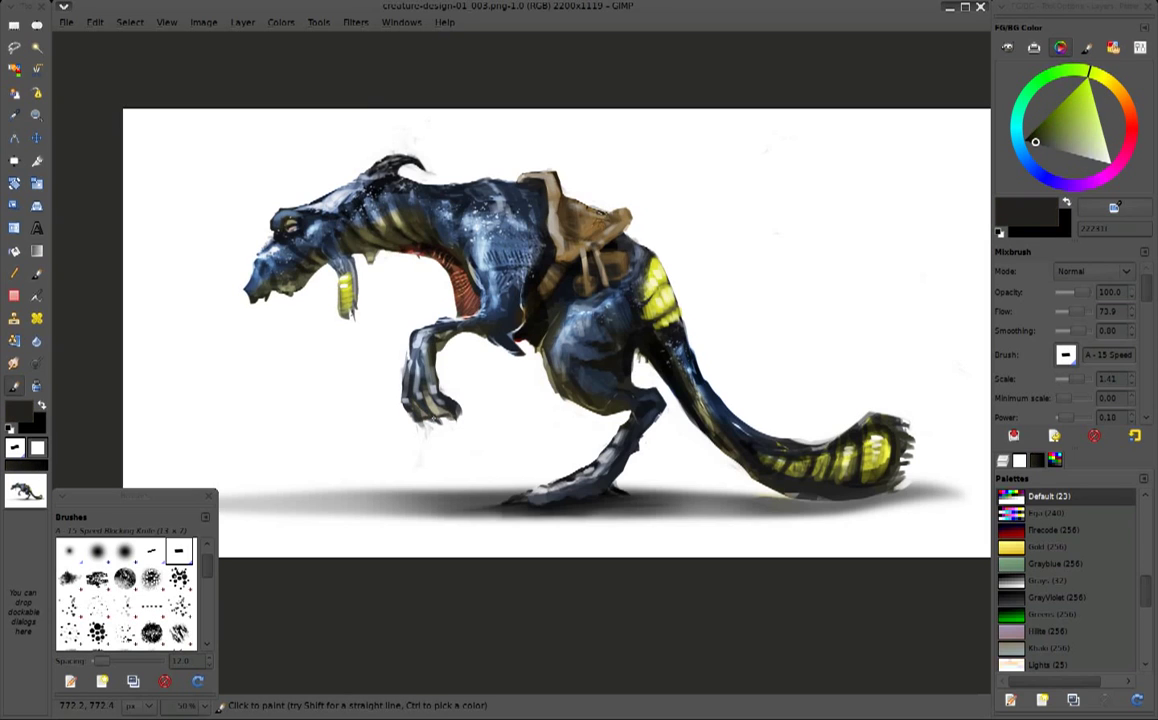
pyautogui.keyDown('ctrl'); pyautogui.click(425, 429); pyautogui.keyUp('ctrl')
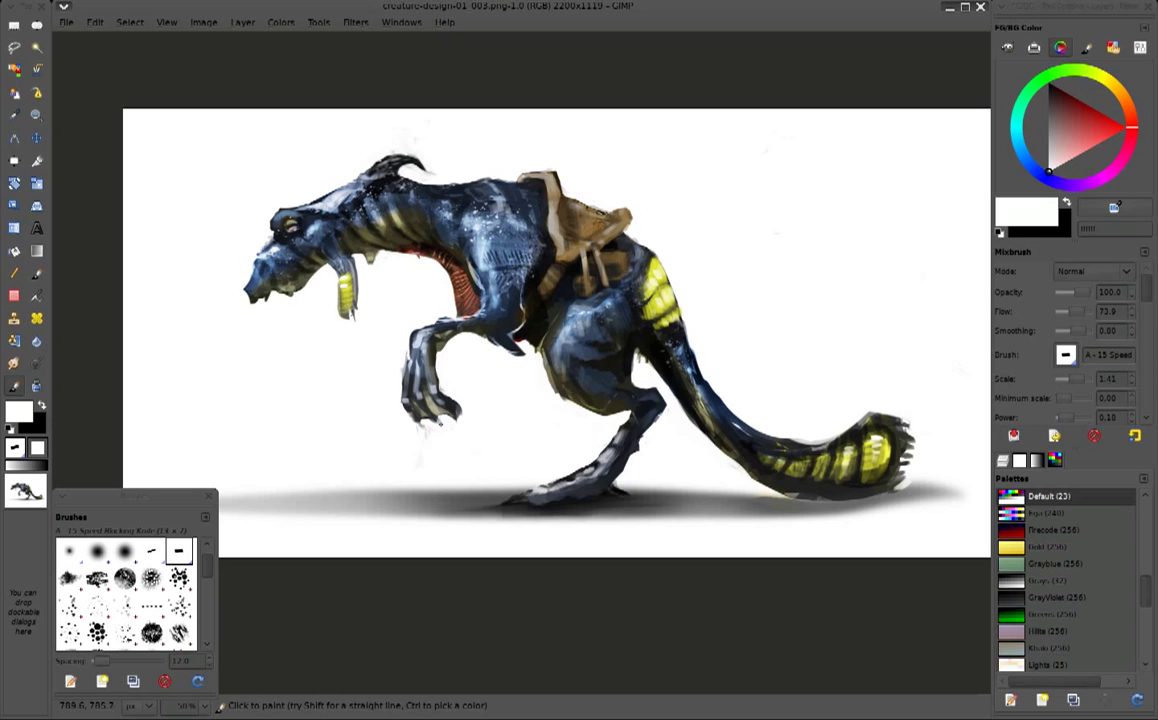
pyautogui.moveTo(413, 360); pyautogui.dragTo(416, 378)
# Lighten the neck rib stripes with a sampled beige
pyautogui.keyDown('ctrl'); pyautogui.click(374, 308); pyautogui.keyUp('ctrl')
pyautogui.keyDown('ctrl'); pyautogui.click(376, 310); pyautogui.keyUp('ctrl')
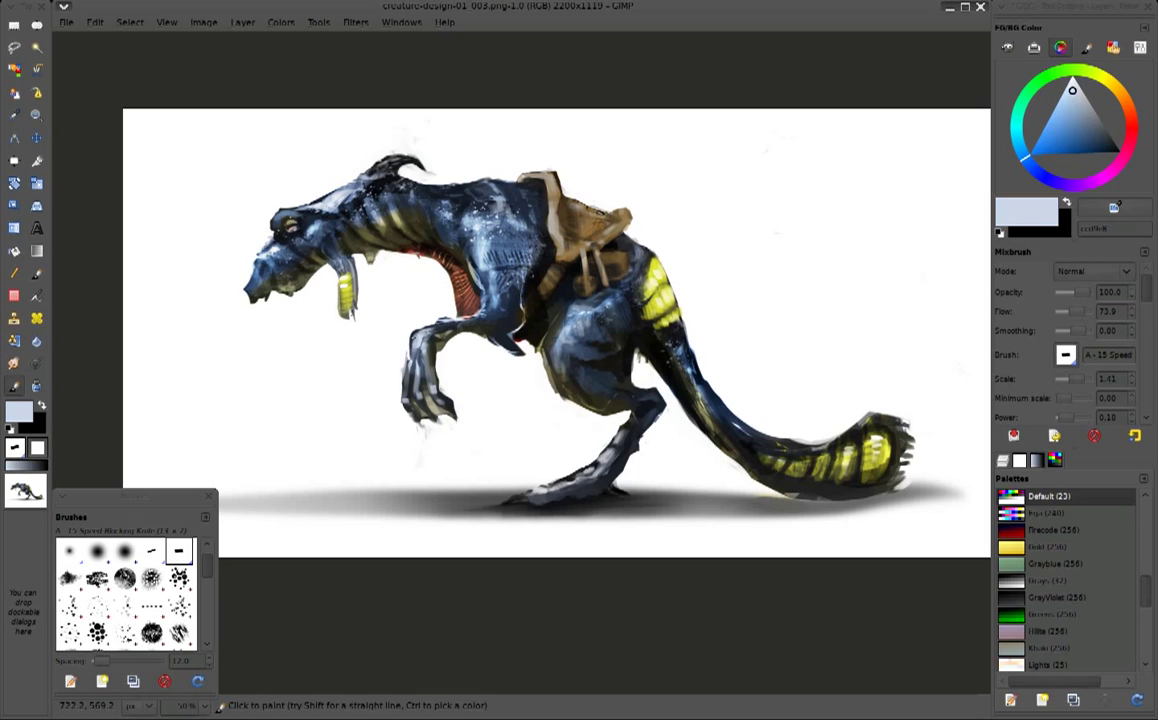
pyautogui.keyDown('ctrl'); pyautogui.click(400, 345); pyautogui.keyUp('ctrl')
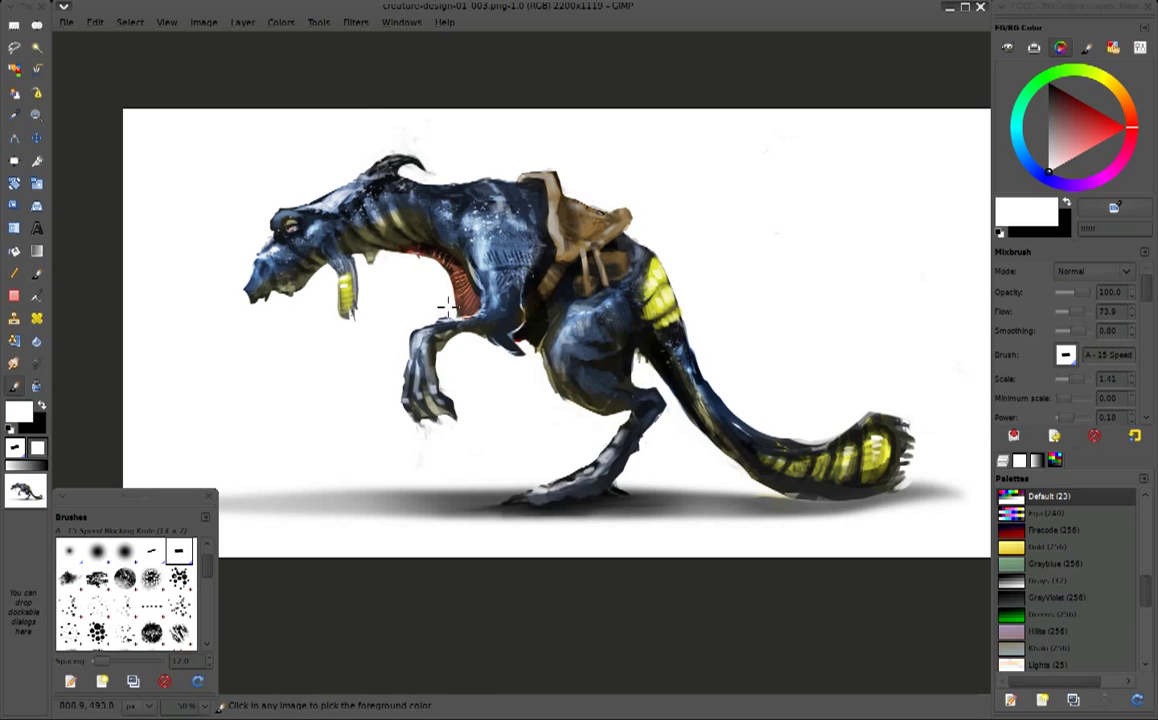
pyautogui.keyDown('ctrl'); pyautogui.click(399, 213); pyautogui.keyUp('ctrl')
pyautogui.moveTo(404, 215); pyautogui.dragTo(415, 222)
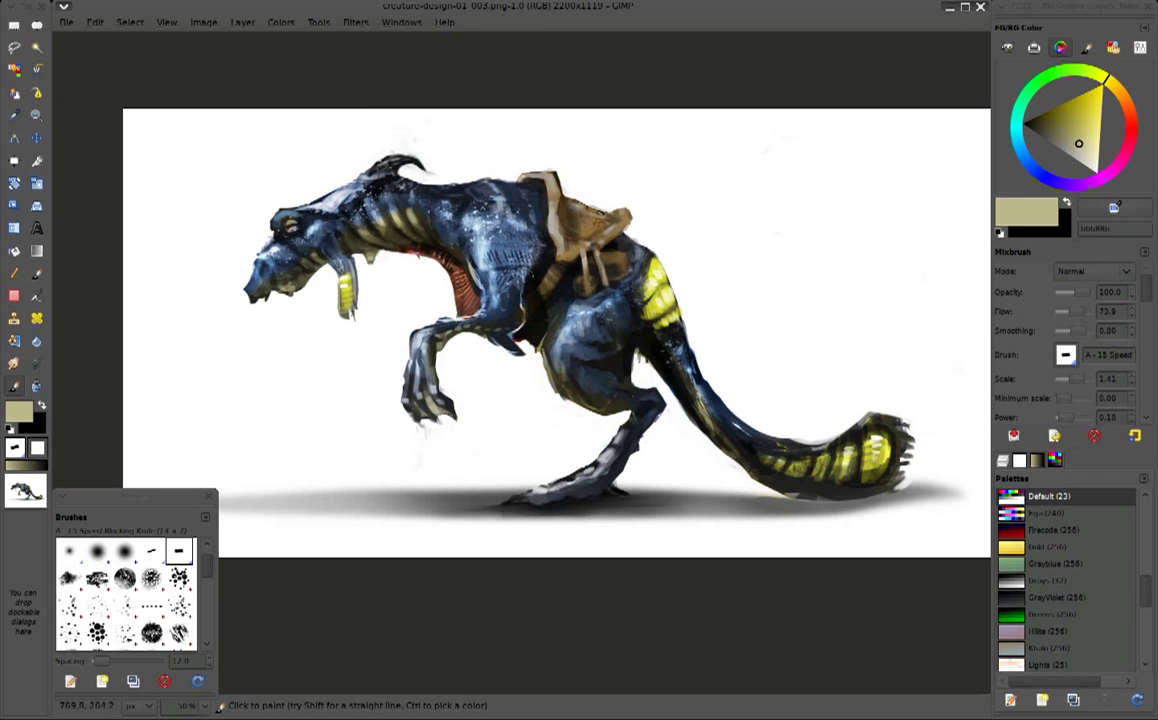
# Paint reddish-brown between the neck ribs, then pick near-black again
pyautogui.keyDown('ctrl'); pyautogui.click(371, 225); pyautogui.keyUp('ctrl')
pyautogui.keyDown('ctrl'); pyautogui.click(383, 235); pyautogui.keyUp('ctrl')
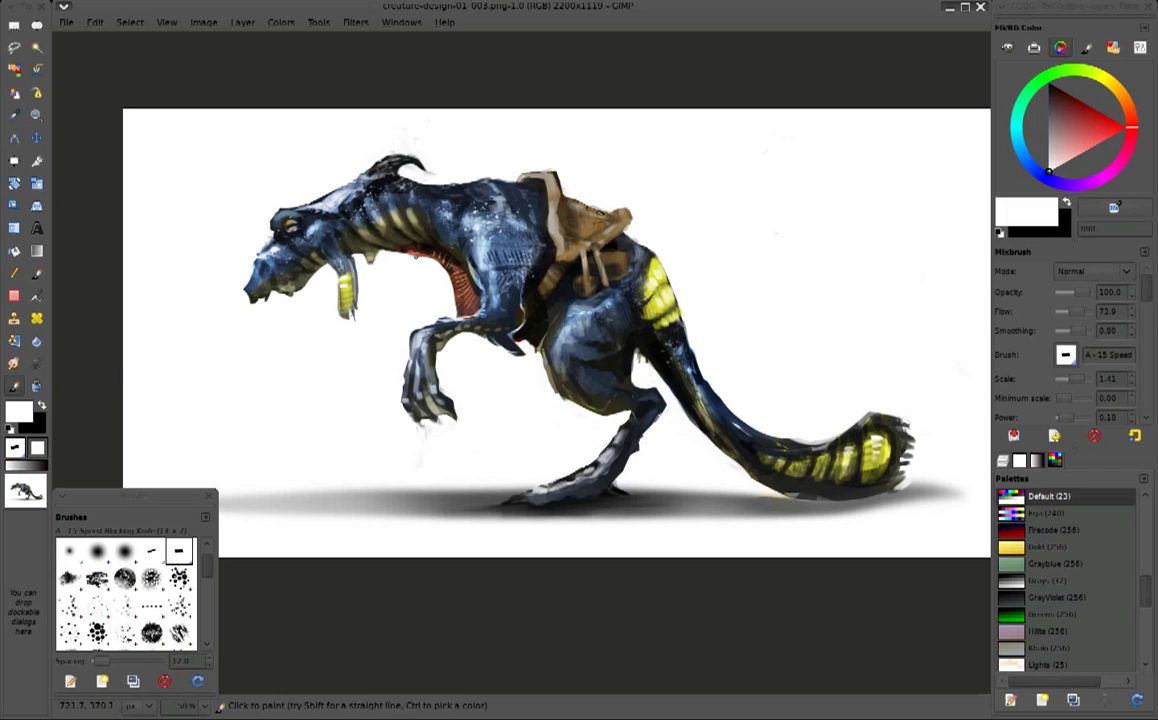
pyautogui.keyDown('ctrl'); pyautogui.click(378, 229); pyautogui.keyUp('ctrl')
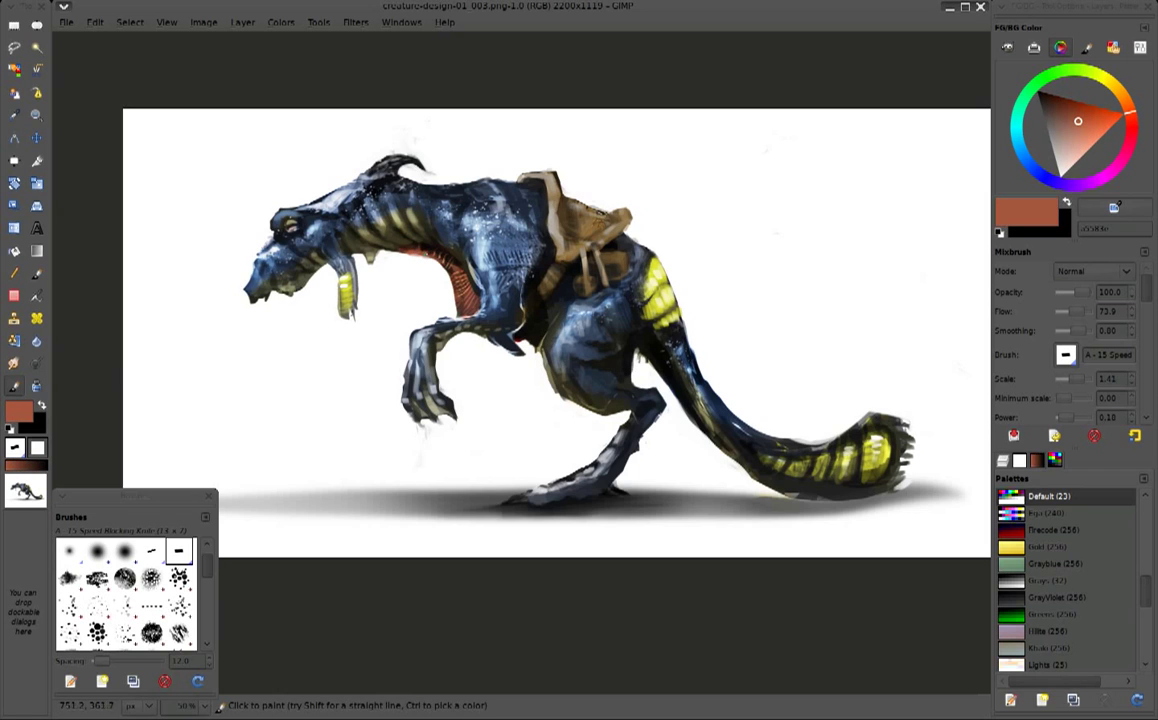
pyautogui.moveTo(362, 186)
pyautogui.mouseDown()
pyautogui.moveTo(386, 206)
pyautogui.moveTo(360, 210)
pyautogui.moveTo(411, 216)
pyautogui.moveTo(354, 208)
pyautogui.mouseUp()
pyautogui.keyDown('ctrl'); pyautogui.click(405, 244); pyautogui.keyUp('ctrl')
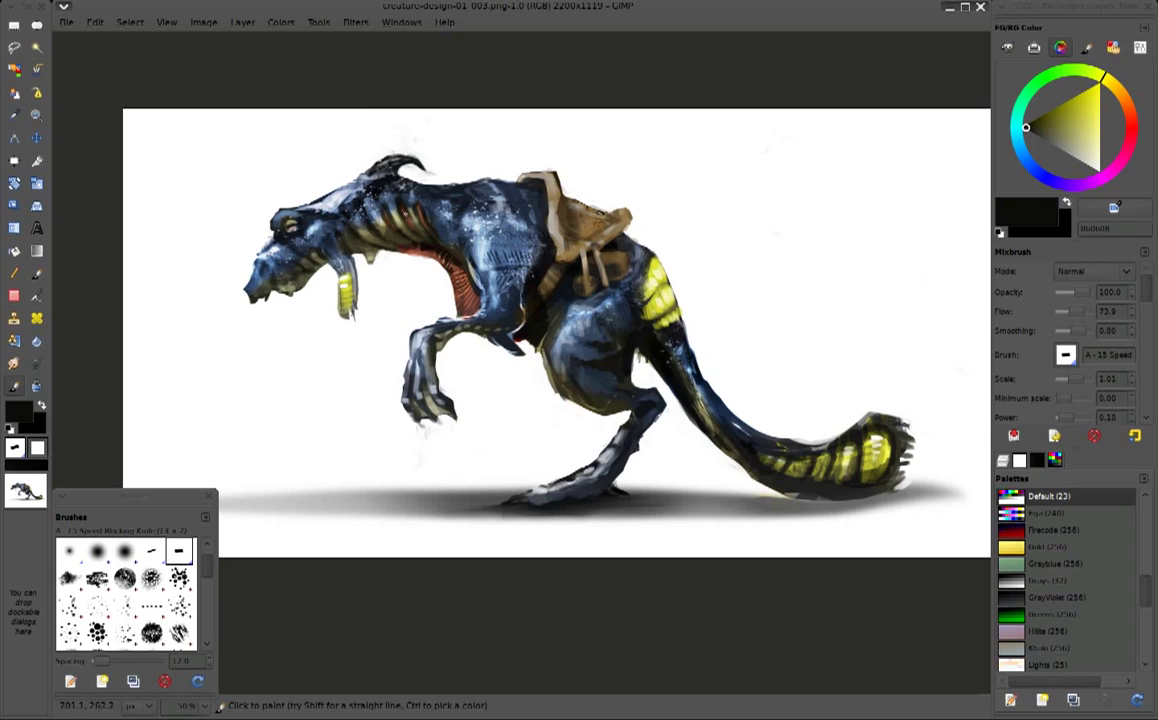
# Pick near-black from the creature and paint dark marks on the back near the saddle
pyautogui.keyDown('ctrl'); pyautogui.click(401, 202); pyautogui.keyUp('ctrl')
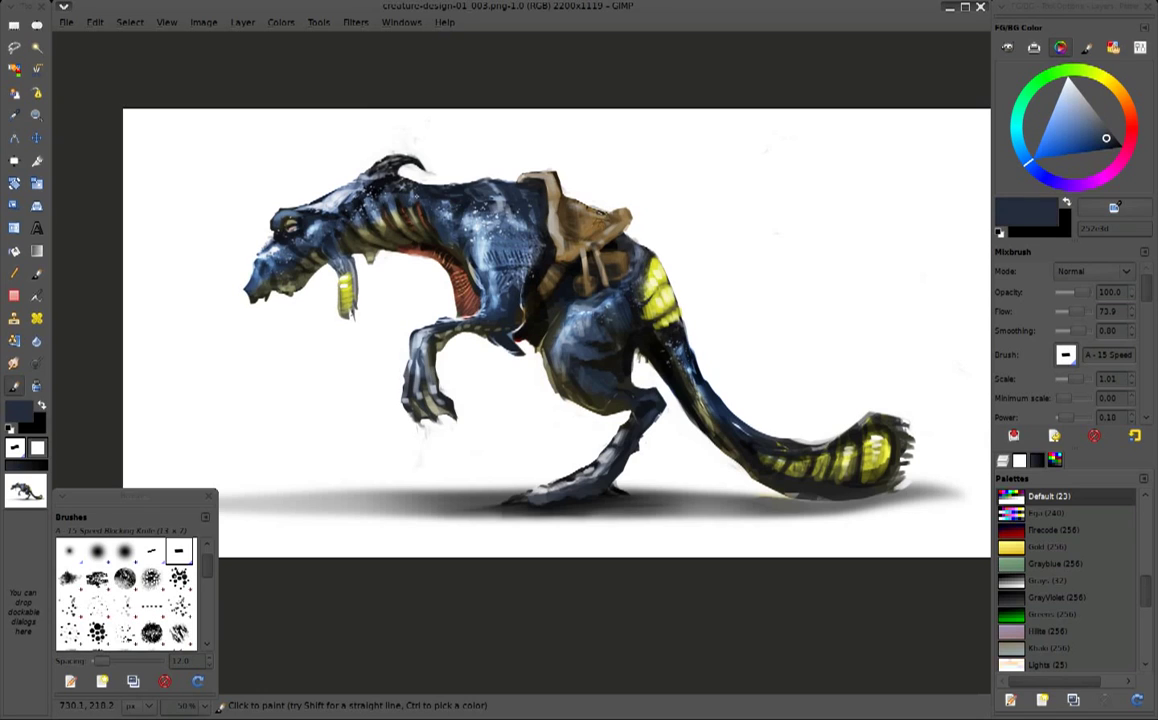
pyautogui.keyDown('ctrl'); pyautogui.click(392, 190); pyautogui.keyUp('ctrl')
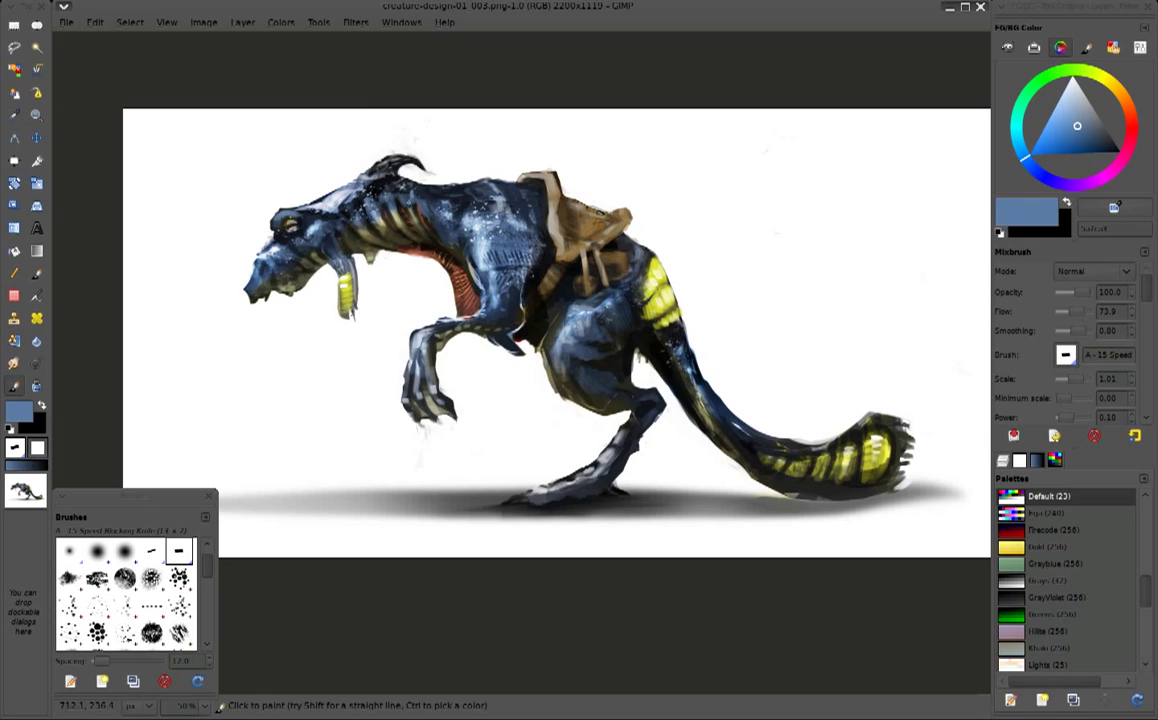
pyautogui.keyDown('ctrl'); pyautogui.click(388, 195); pyautogui.keyUp('ctrl')
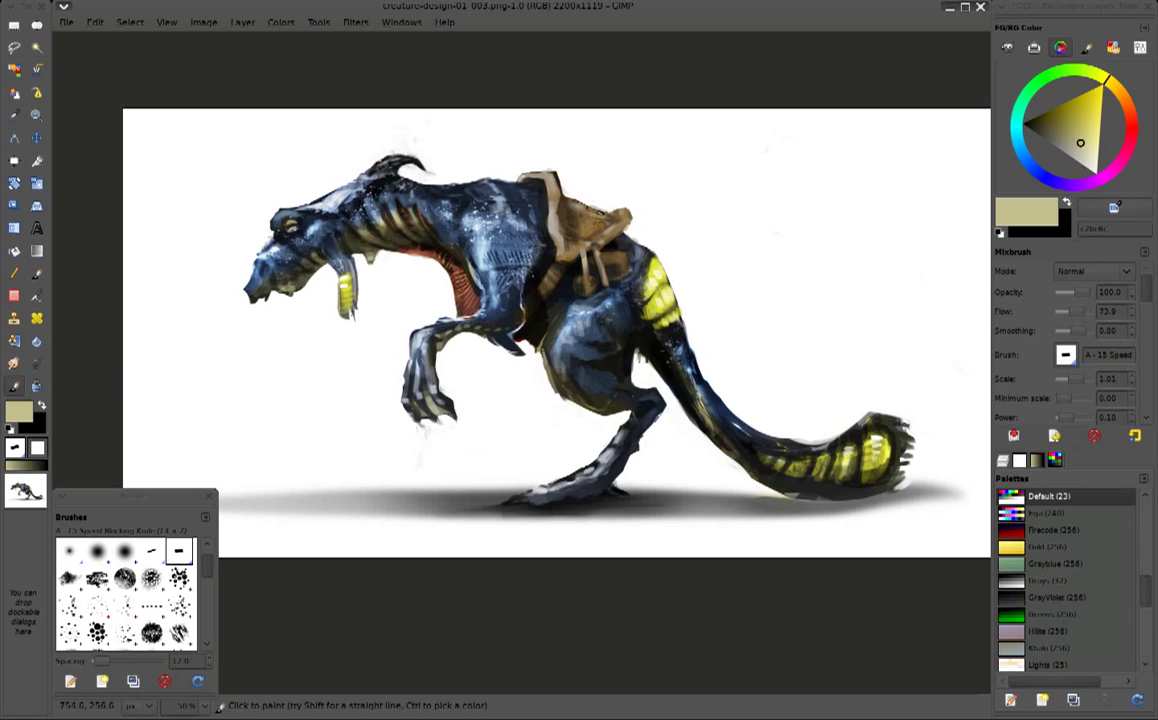
pyautogui.keyDown('ctrl'); pyautogui.click(394, 207); pyautogui.keyUp('ctrl')
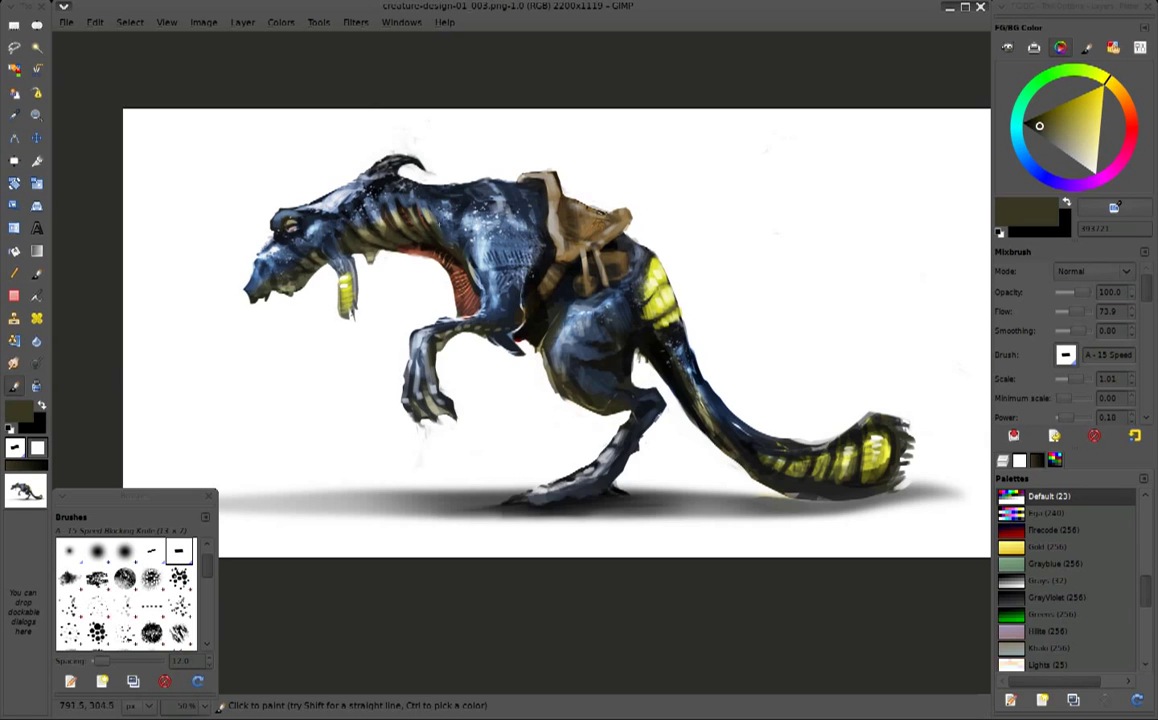
pyautogui.keyDown('ctrl'); pyautogui.click(394, 191); pyautogui.keyUp('ctrl')
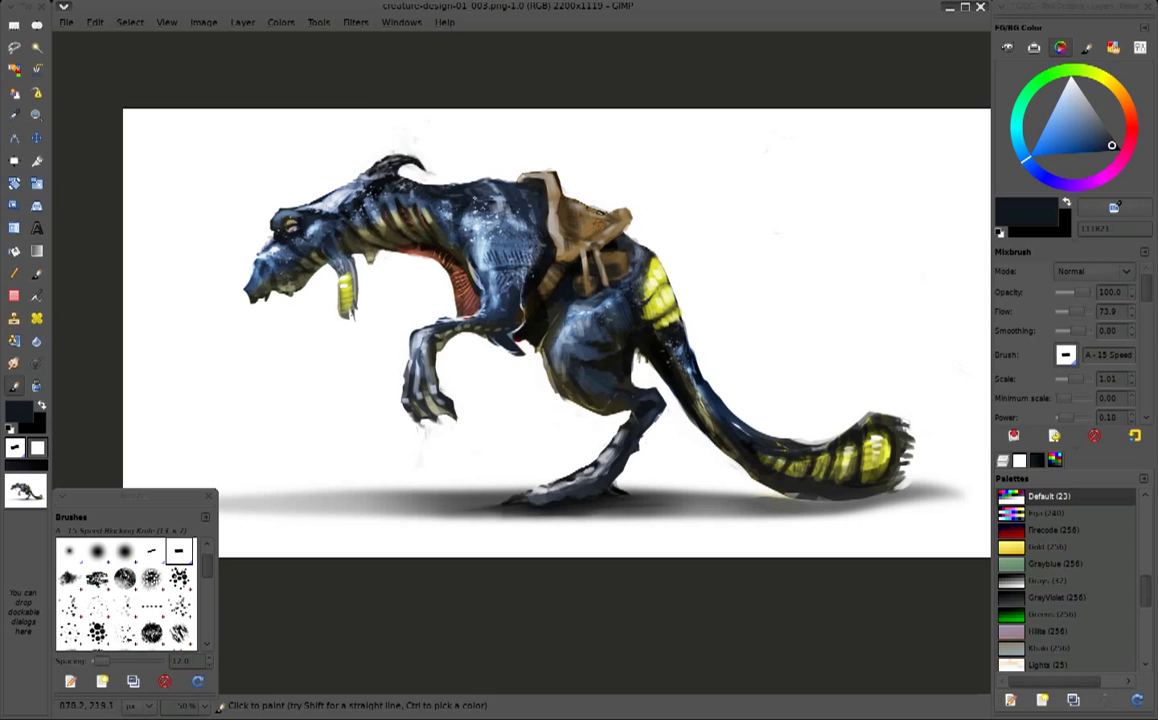
pyautogui.keyDown('ctrl'); pyautogui.click(470, 194); pyautogui.keyUp('ctrl')
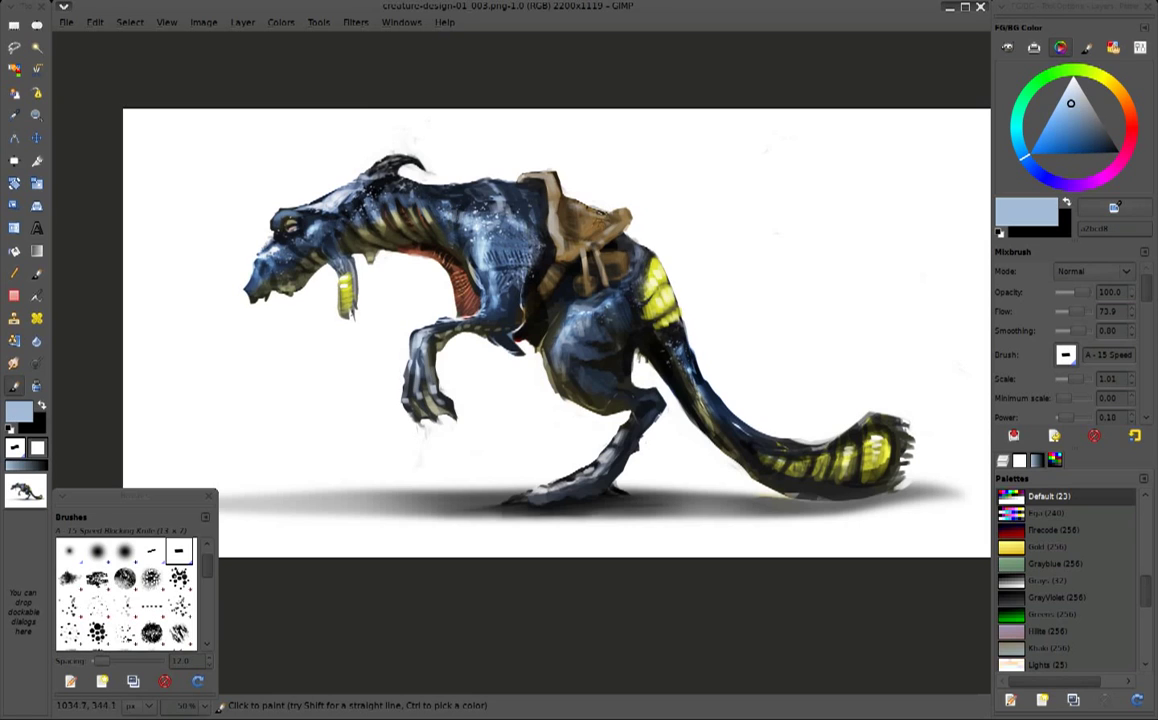
pyautogui.keyDown('ctrl'); pyautogui.click(493, 233); pyautogui.keyUp('ctrl')
pyautogui.keyDown('ctrl'); pyautogui.click(492, 228); pyautogui.keyUp('ctrl')
pyautogui.moveTo(565, 223); pyautogui.dragTo(556, 252)
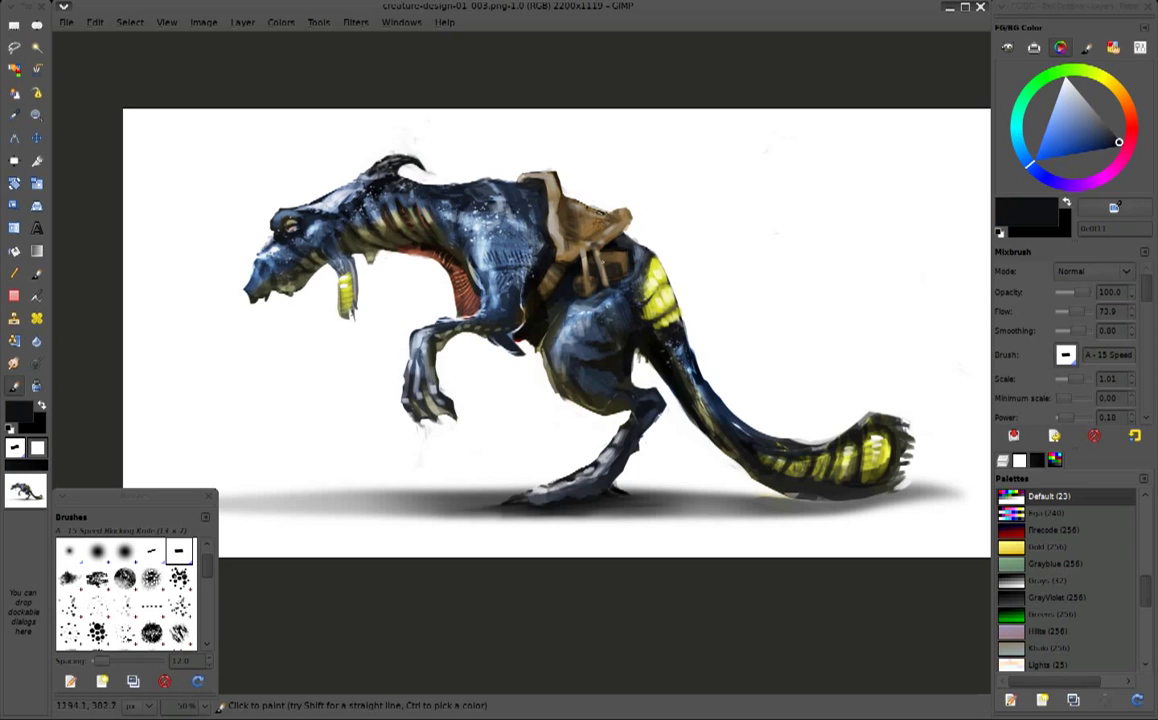
# Sample the saddle brown, white, light blue, dark navy and grey-blue tones from the creature
pyautogui.keyDown('ctrl'); pyautogui.click(558, 238); pyautogui.keyUp('ctrl')
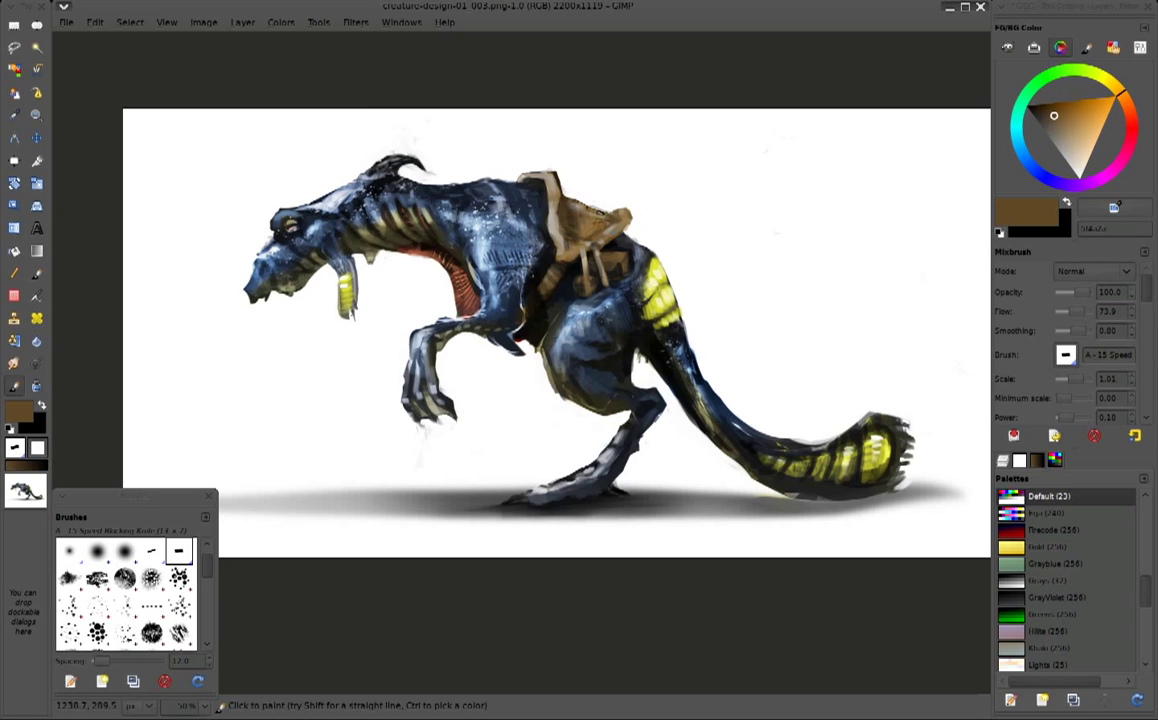
pyautogui.press('d')
pyautogui.press('x')
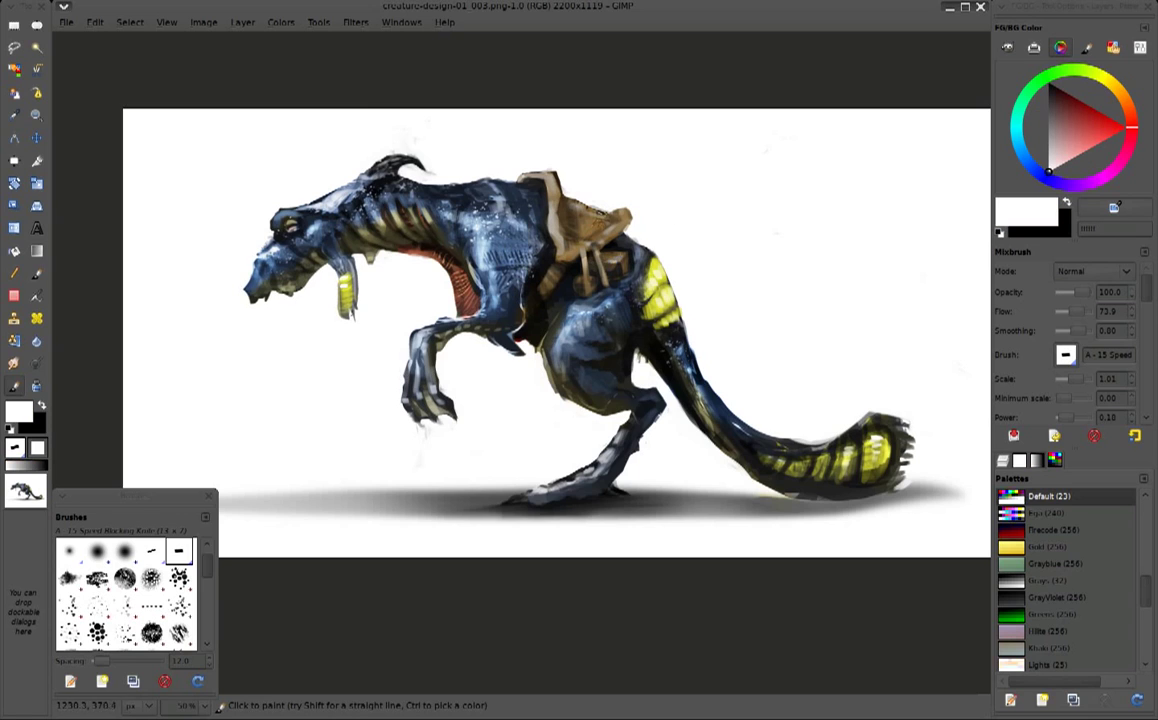
pyautogui.keyDown('ctrl'); pyautogui.click(557, 235); pyautogui.keyUp('ctrl')
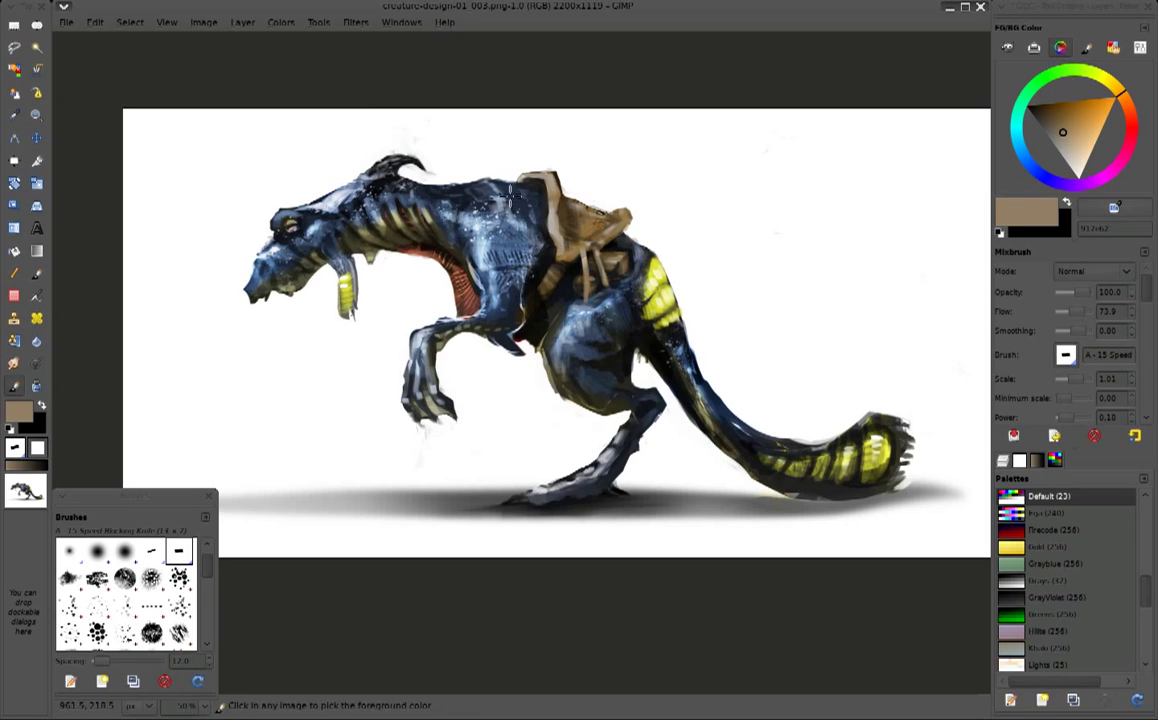
pyautogui.keyDown('ctrl'); pyautogui.click(466, 205); pyautogui.keyUp('ctrl')
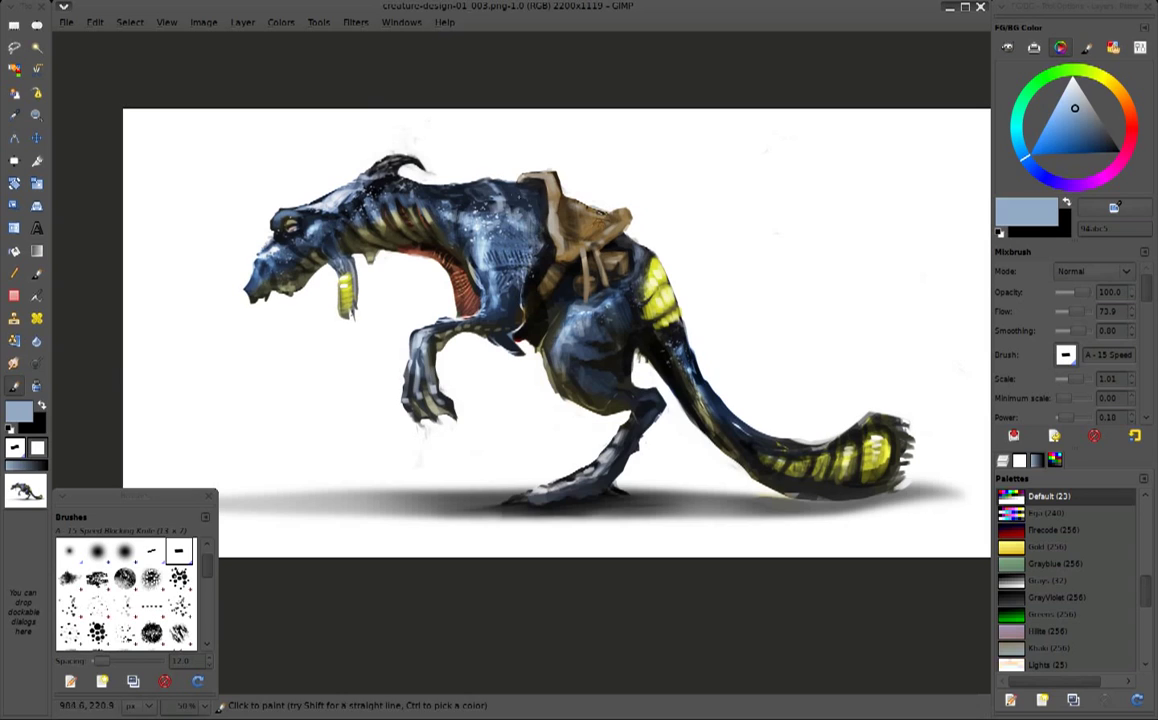
pyautogui.keyDown('ctrl'); pyautogui.click(480, 200); pyautogui.keyUp('ctrl')
pyautogui.keyDown('ctrl'); pyautogui.click(472, 196); pyautogui.keyUp('ctrl')
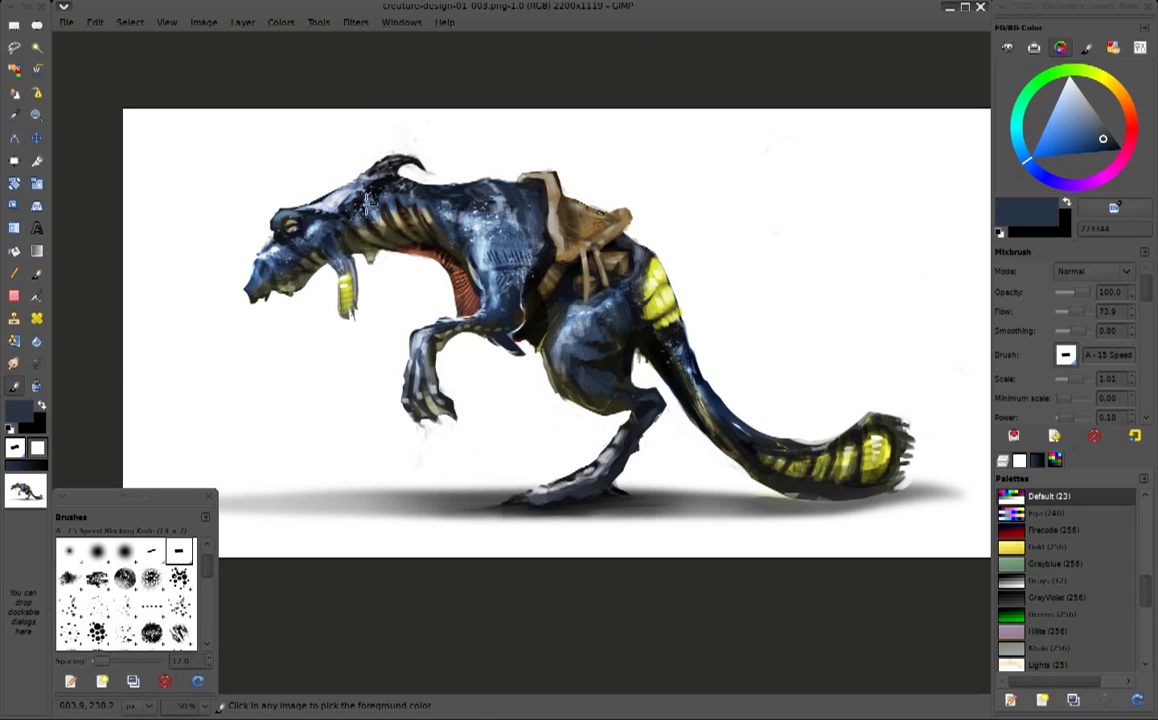
pyautogui.keyDown('ctrl'); pyautogui.click(325, 188); pyautogui.keyUp('ctrl')
pyautogui.keyDown('ctrl'); pyautogui.click(245, 230); pyautogui.keyUp('ctrl')
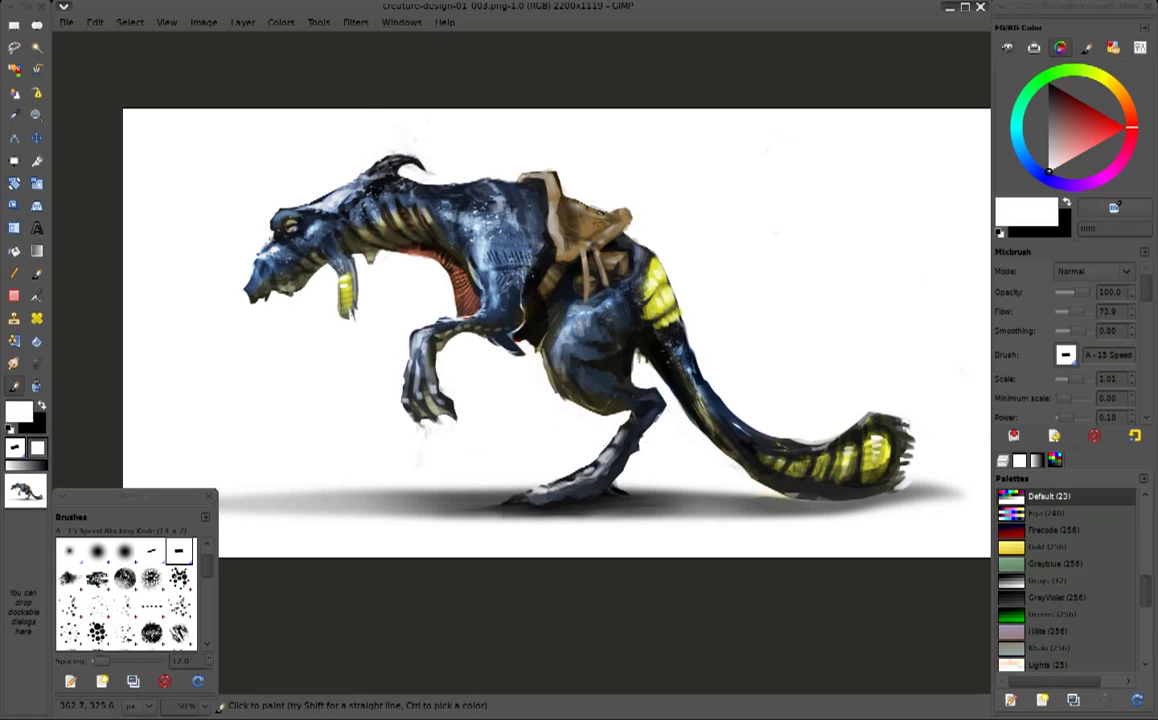
# Briefly set the Mixbrush to Color mode, then restore Normal and pick near-black
pyautogui.click(1095, 271)
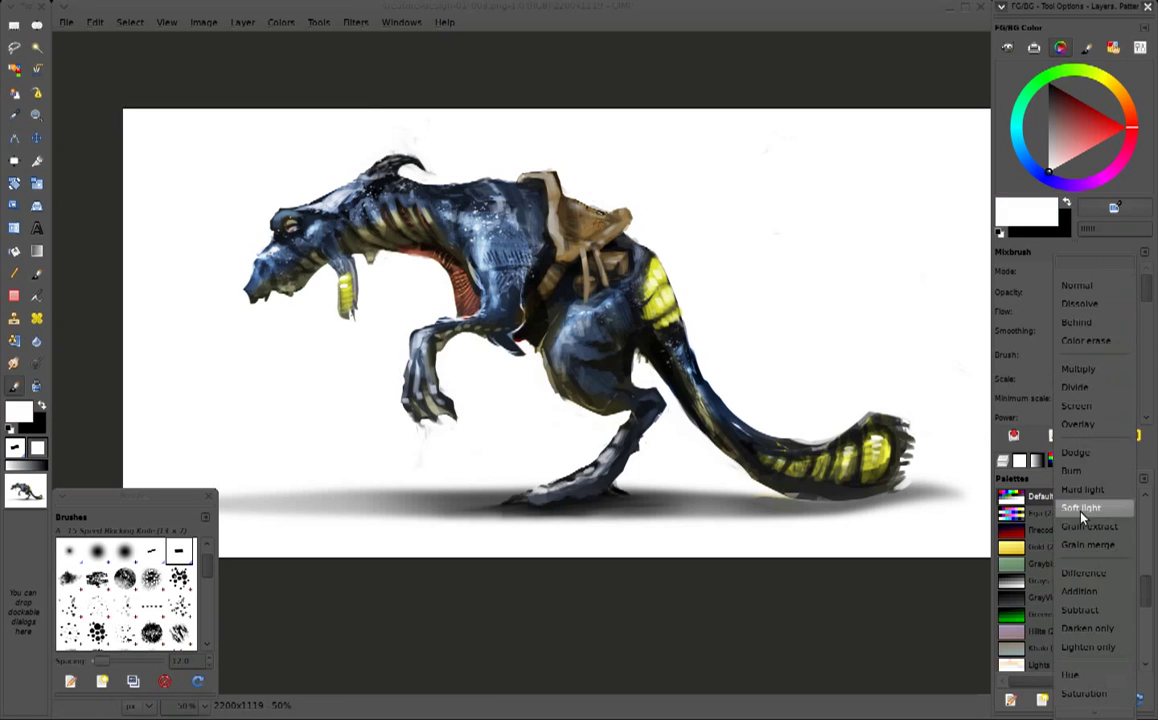
pyautogui.click(990, 470)
pyautogui.keyDown('ctrl'); pyautogui.click(262, 268); pyautogui.keyUp('ctrl')
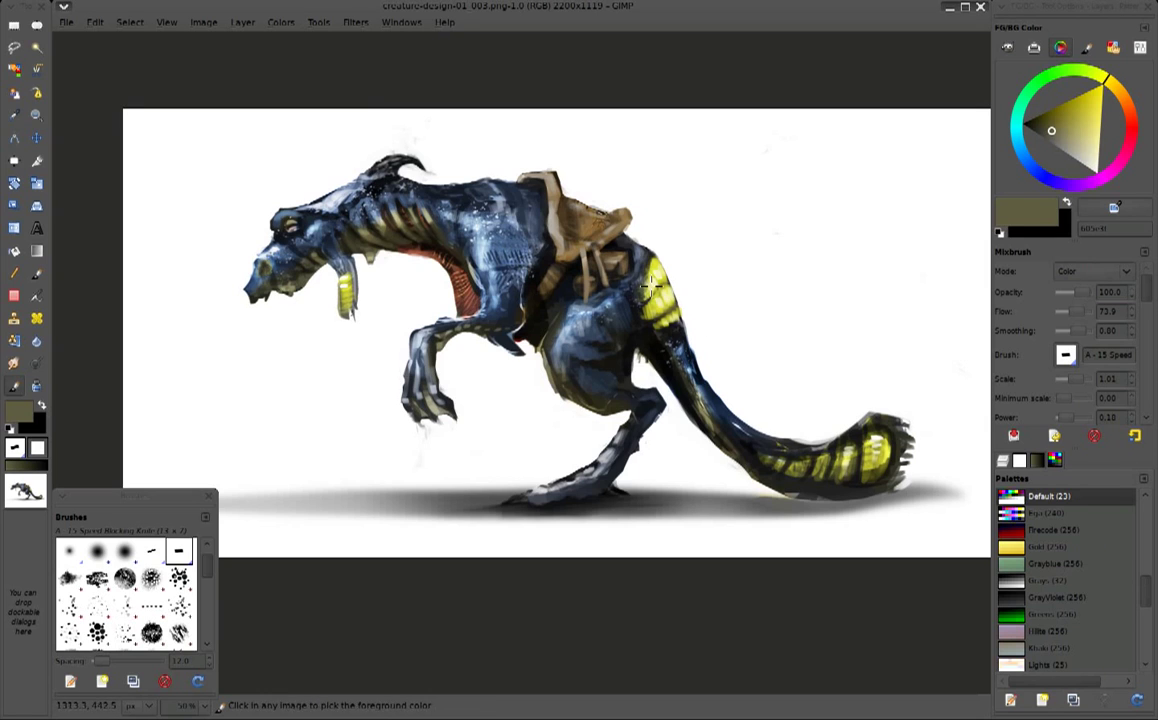
pyautogui.click(1095, 271)
pyautogui.click(1035, 20)
pyautogui.keyDown('ctrl'); pyautogui.click(578, 262); pyautogui.keyUp('ctrl')
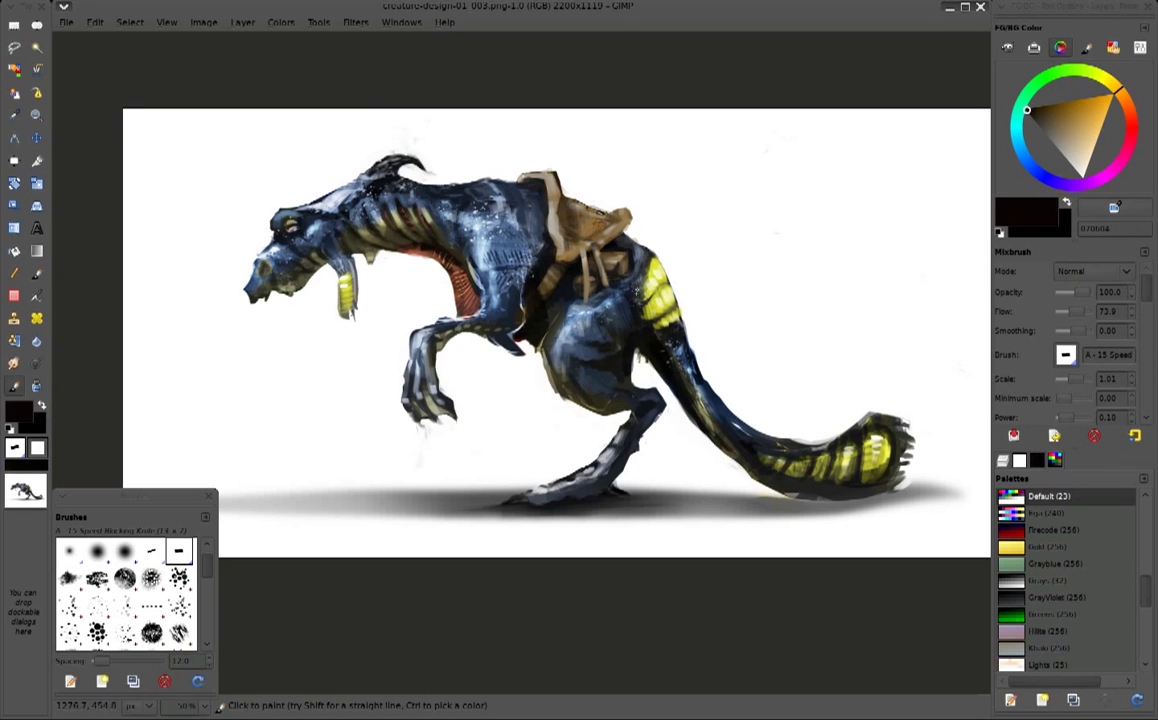
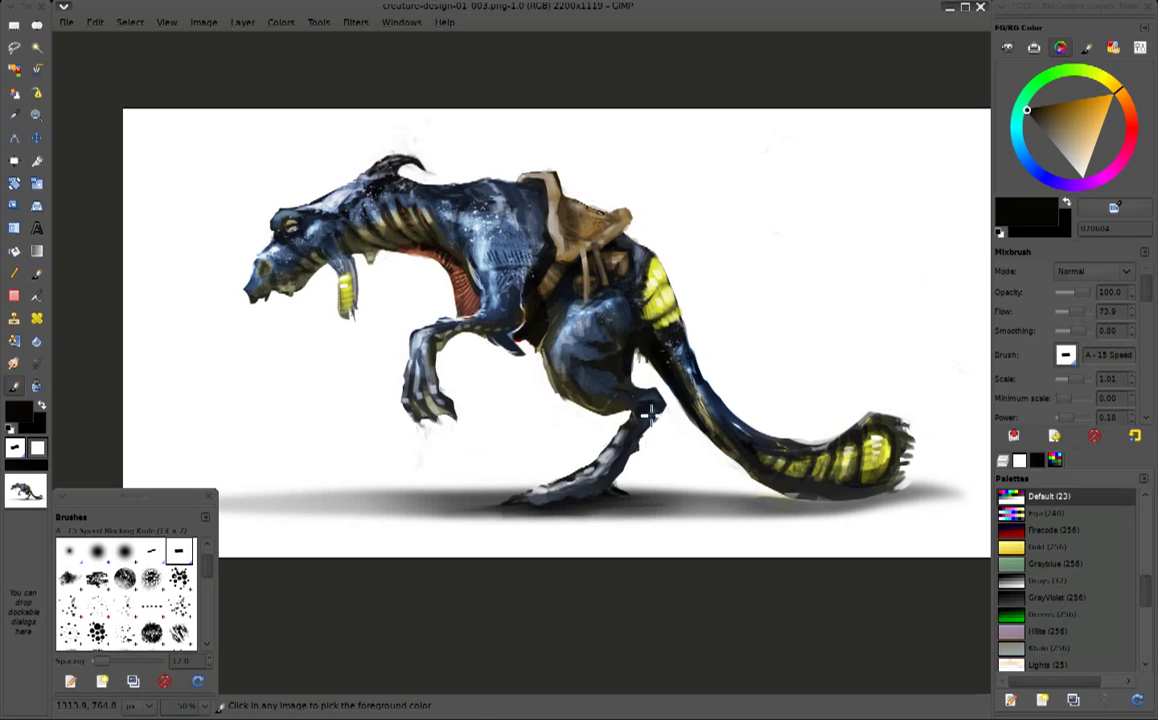
# Sample dark blue, near-black and white tones from the creature and background
pyautogui.keyDown('ctrl'); pyautogui.click(548, 416); pyautogui.keyUp('ctrl')
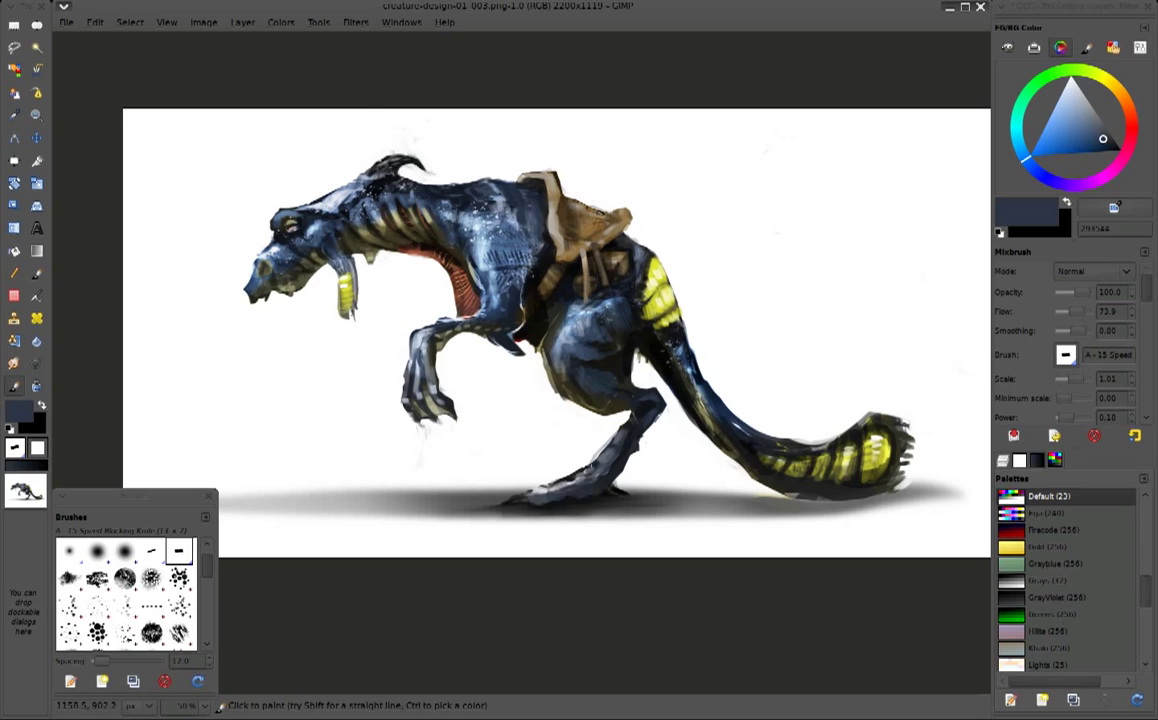
pyautogui.keyDown('ctrl'); pyautogui.click(512, 438); pyautogui.keyUp('ctrl')
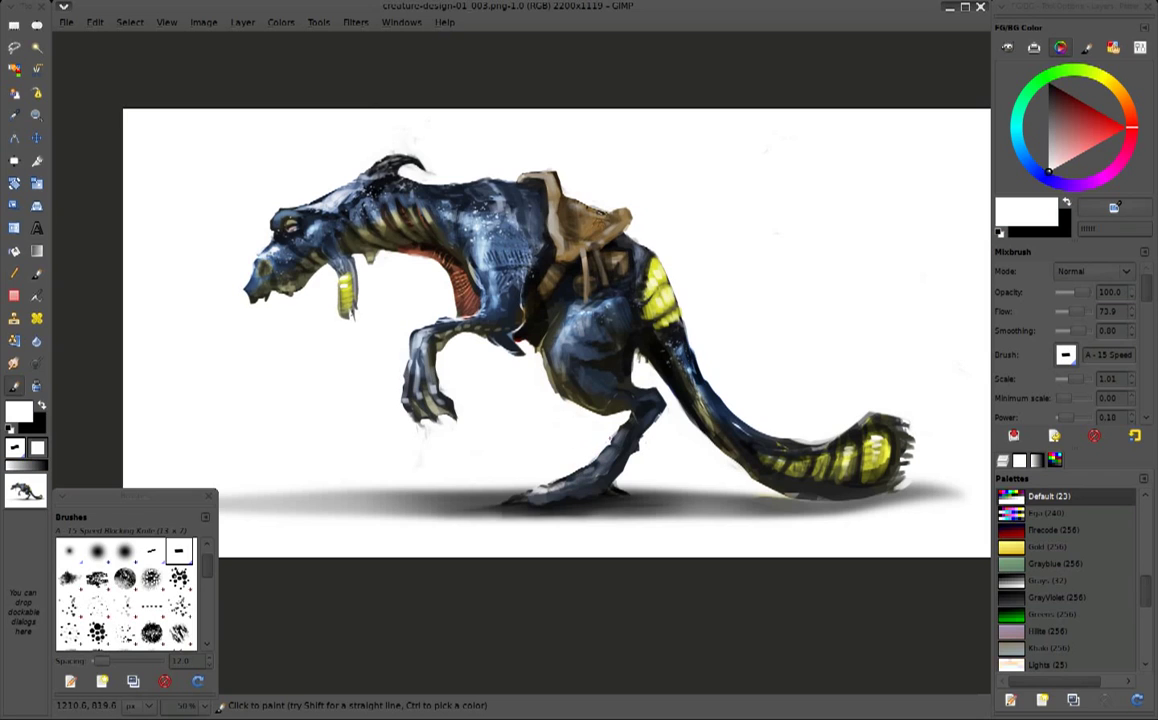
pyautogui.keyDown('ctrl'); pyautogui.click(567, 357); pyautogui.keyUp('ctrl')
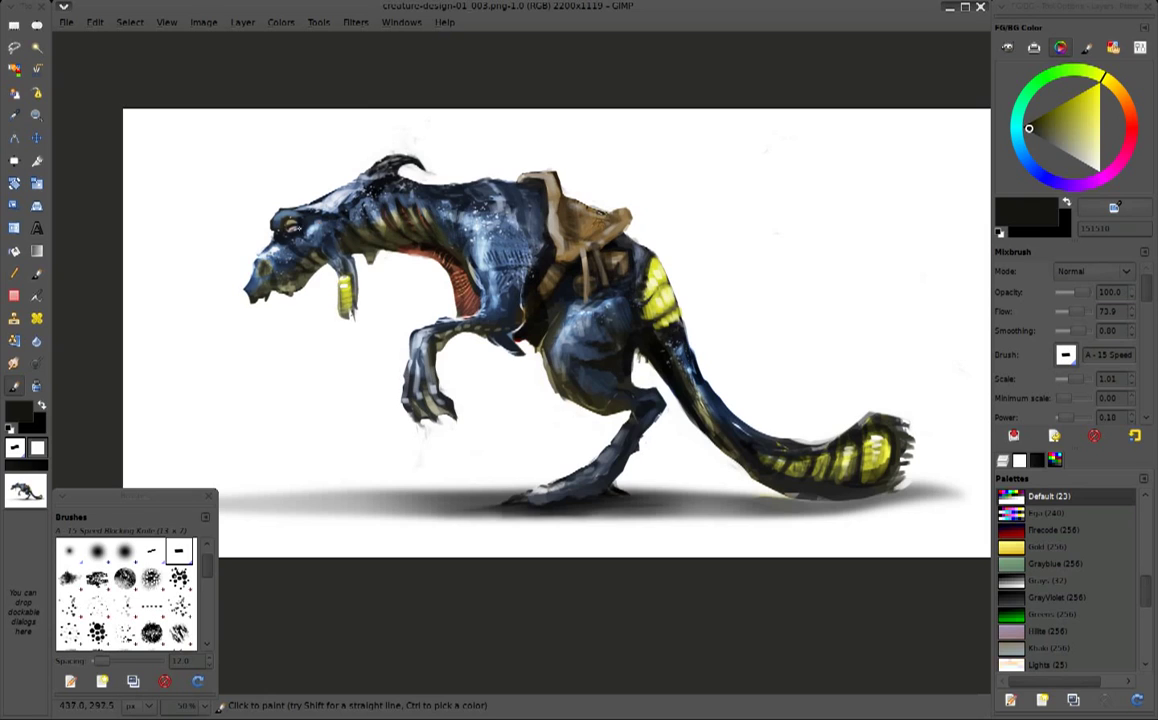
pyautogui.press('ctrl')
pyautogui.keyDown('ctrl'); pyautogui.click(275, 244); pyautogui.keyUp('ctrl')
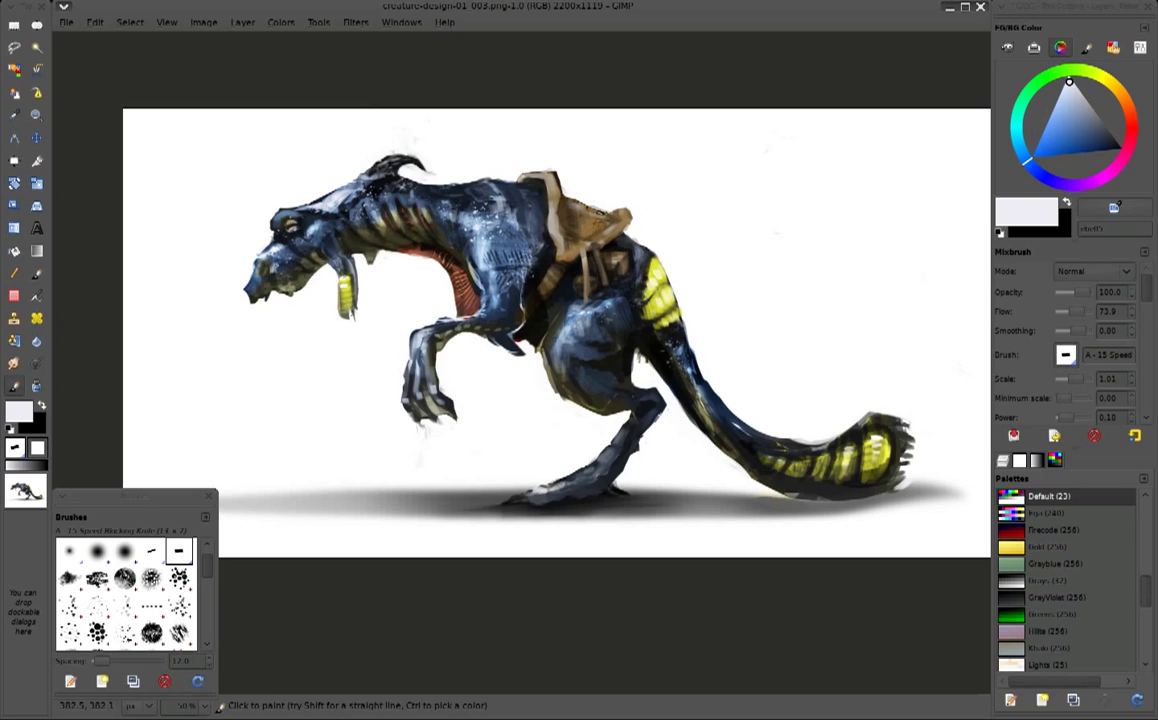
pyautogui.keyDown('ctrl'); pyautogui.click(247, 244); pyautogui.keyUp('ctrl')
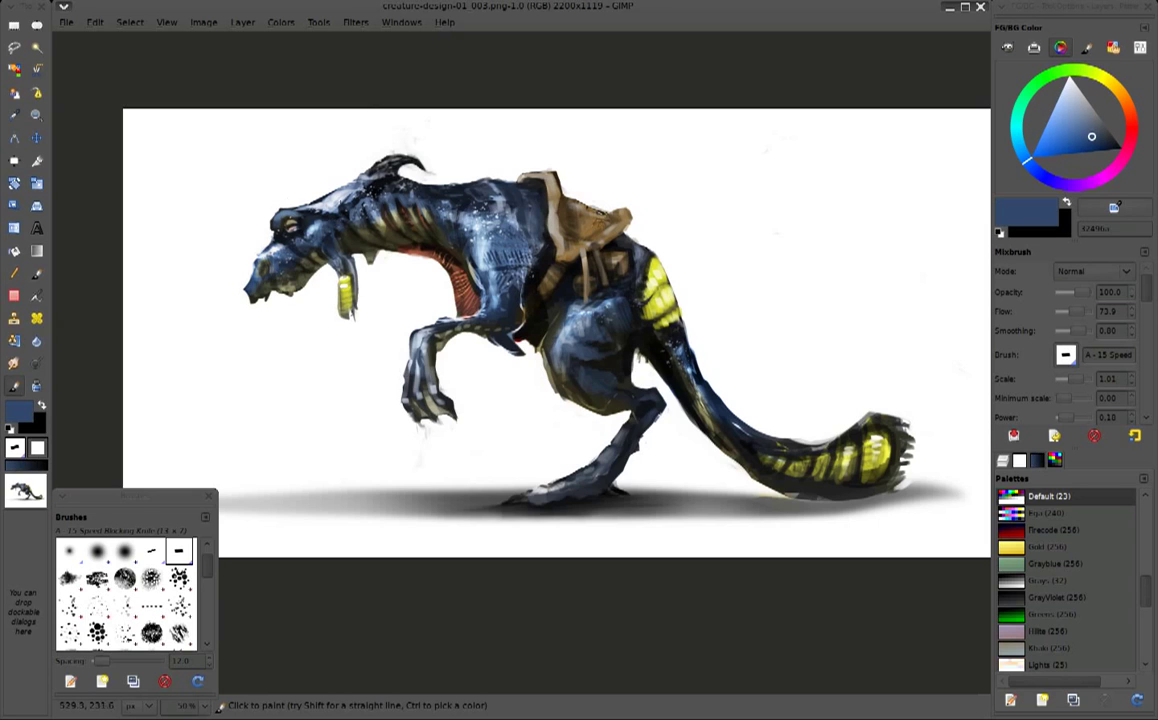
pyautogui.keyDown('ctrl'); pyautogui.click(630, 344); pyautogui.keyUp('ctrl')
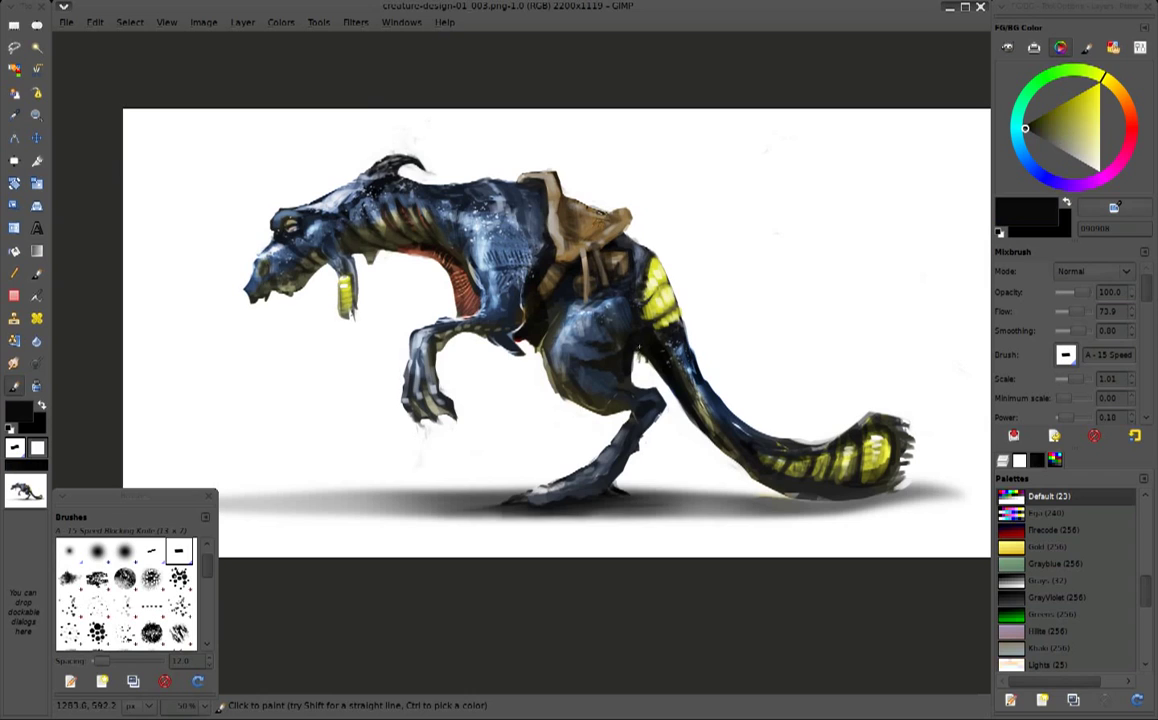
pyautogui.press('x')
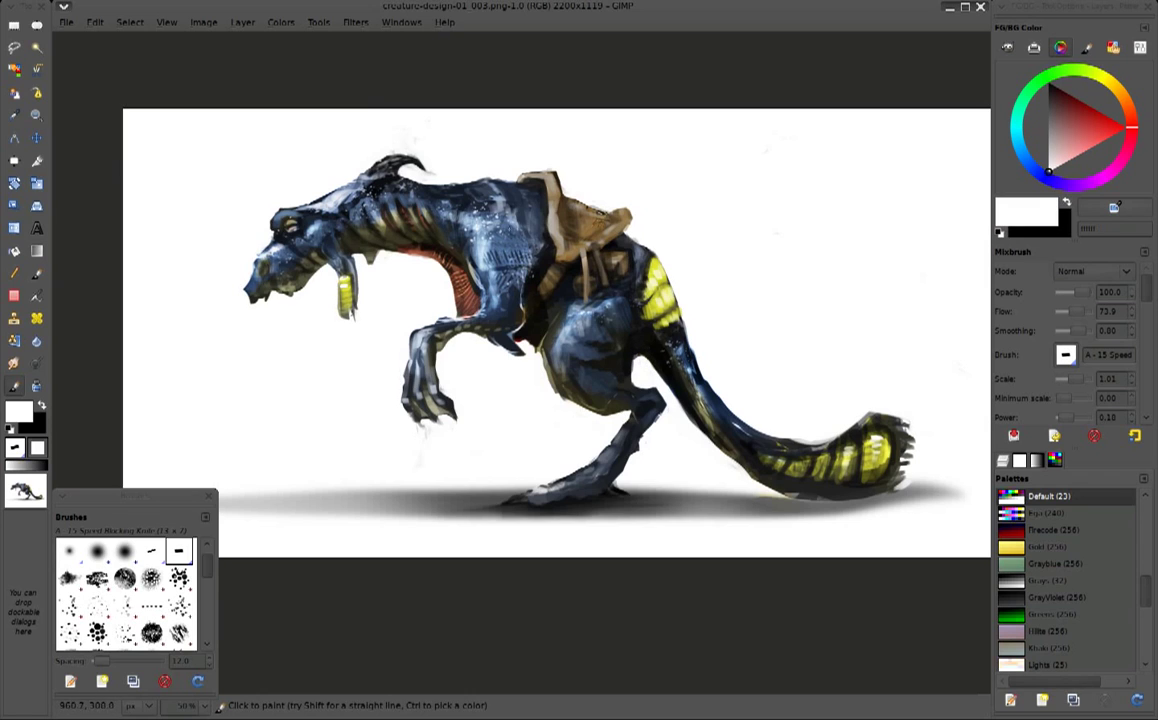
# Darken the neck and throat with small strokes of sampled dark red-brown
pyautogui.keyDown('ctrl'); pyautogui.click(490, 240); pyautogui.keyUp('ctrl')
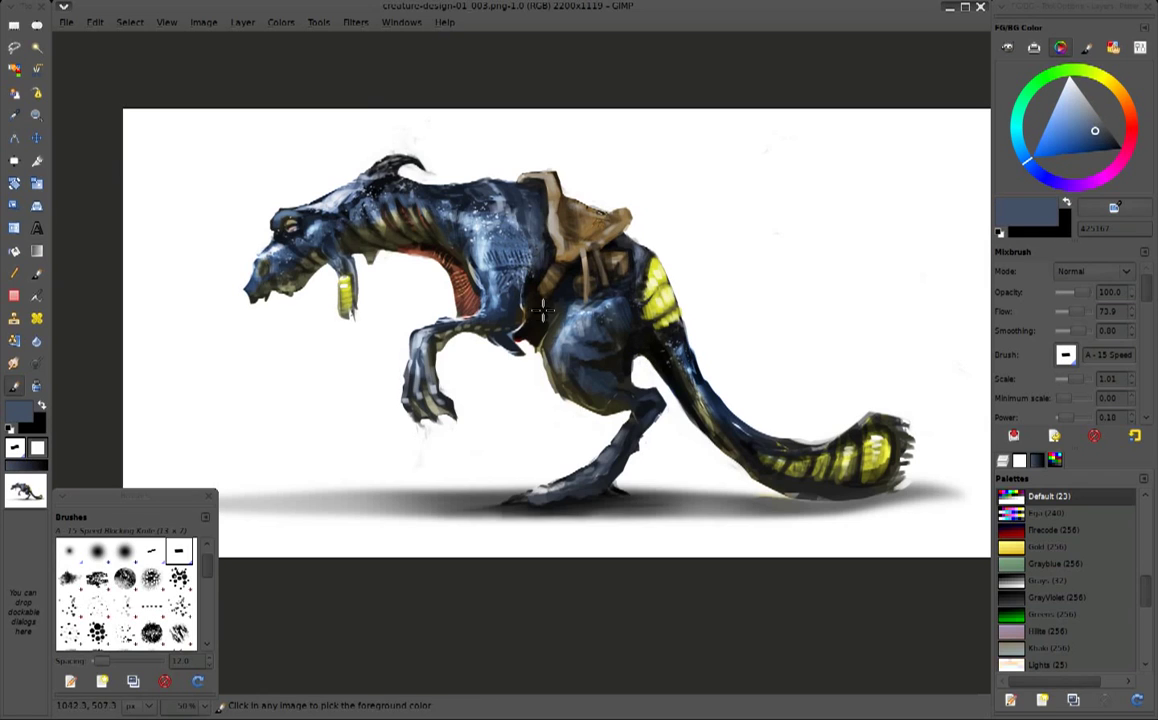
pyautogui.keyDown('ctrl'); pyautogui.click(512, 252); pyautogui.keyUp('ctrl')
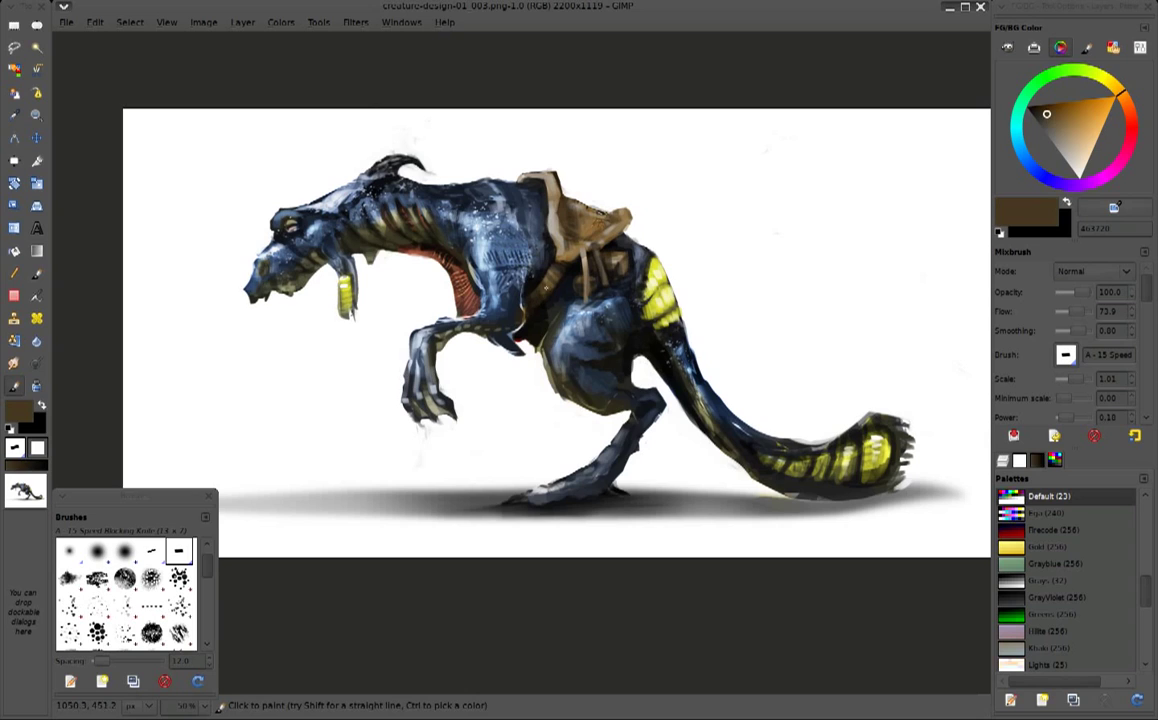
pyautogui.keyDown('ctrl'); pyautogui.click(535, 310); pyautogui.keyUp('ctrl')
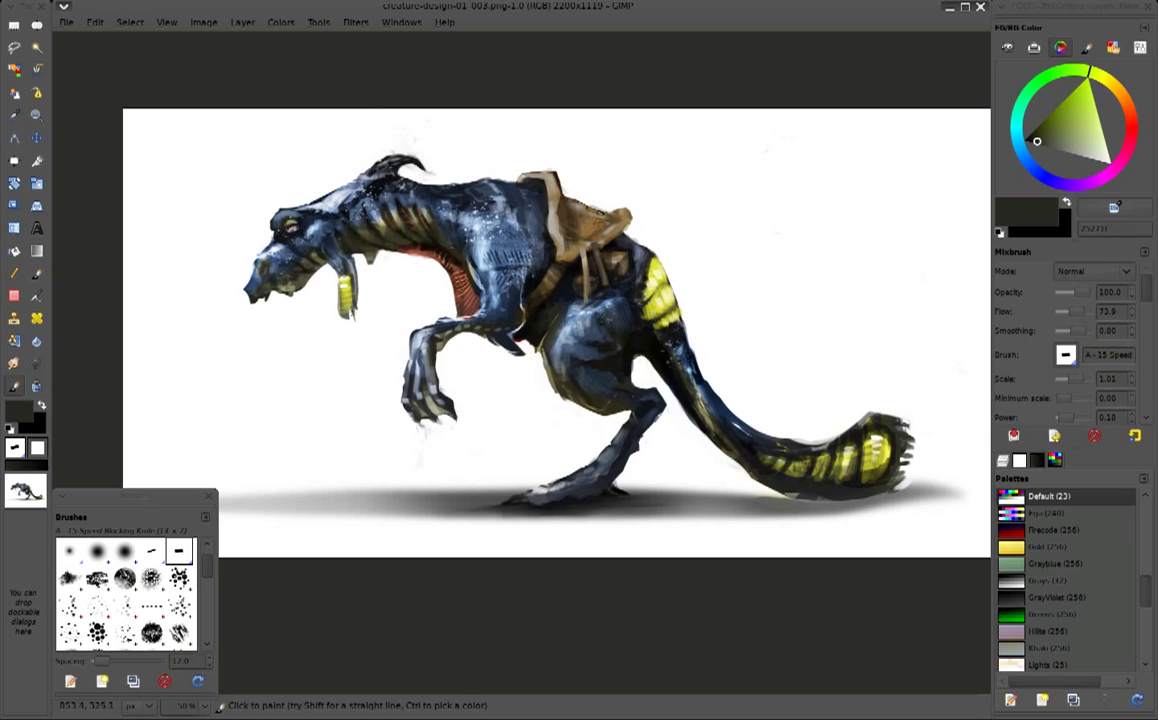
pyautogui.keyDown('ctrl'); pyautogui.click(456, 268); pyautogui.keyUp('ctrl')
pyautogui.moveTo(419, 245); pyautogui.dragTo(432, 272)
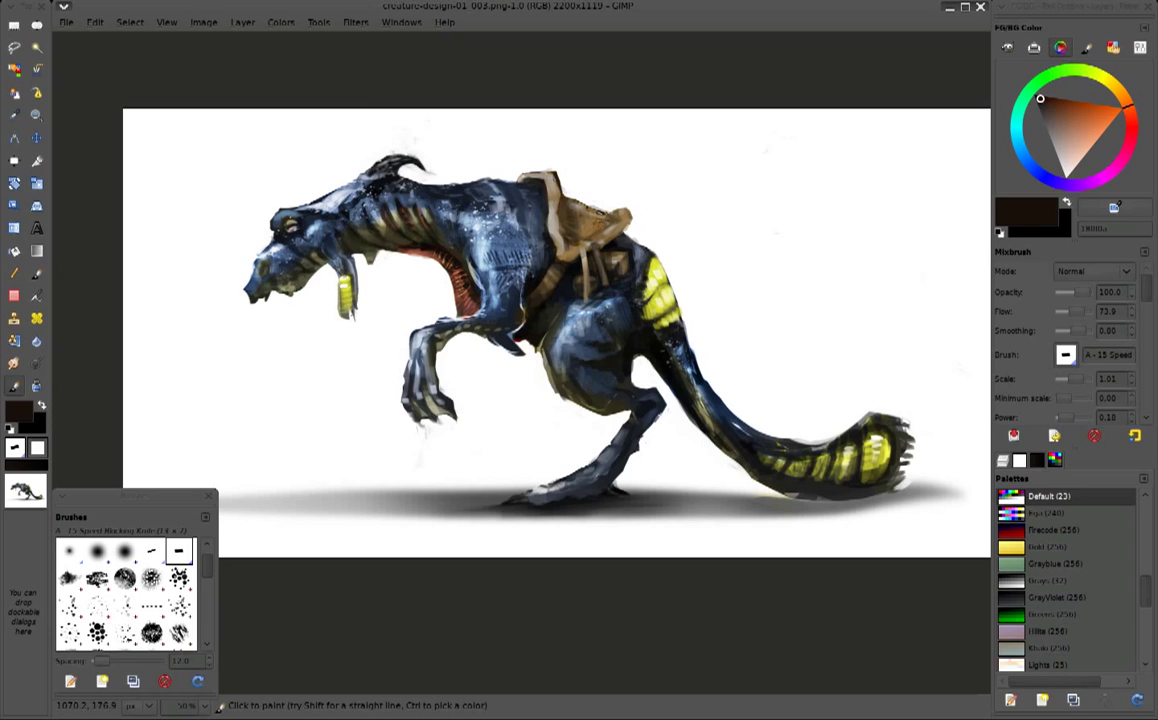
pyautogui.keyDown('ctrl'); pyautogui.click(537, 169); pyautogui.keyUp('ctrl')
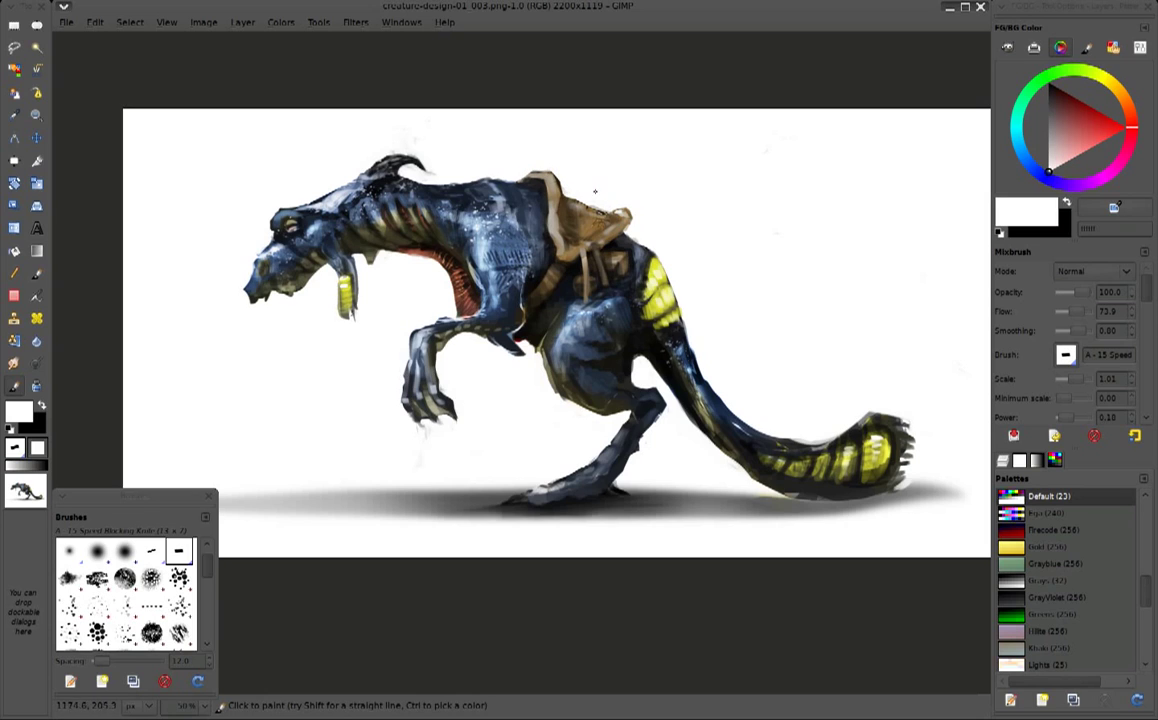
pyautogui.keyDown('ctrl'); pyautogui.click(510, 236); pyautogui.keyUp('ctrl')
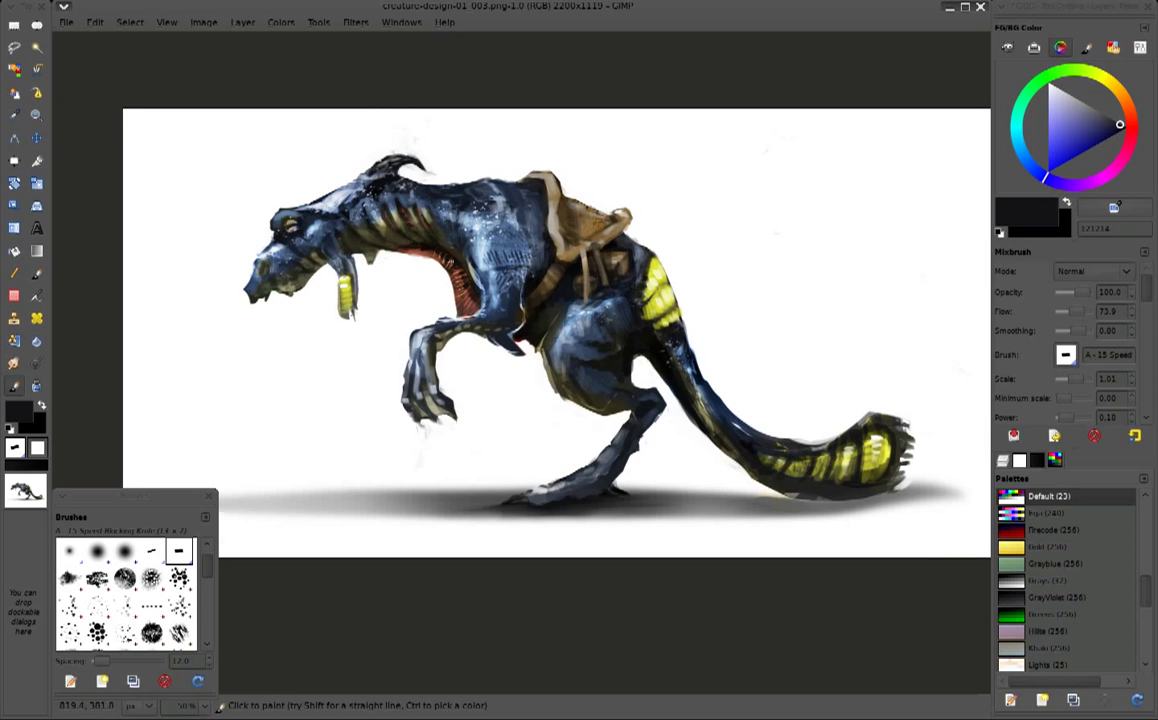
pyautogui.scroll(1, 446, 260)
# Strengthen the eye area with reddish-brown sampled from the neck, then set black as the paint colour
pyautogui.press('x')
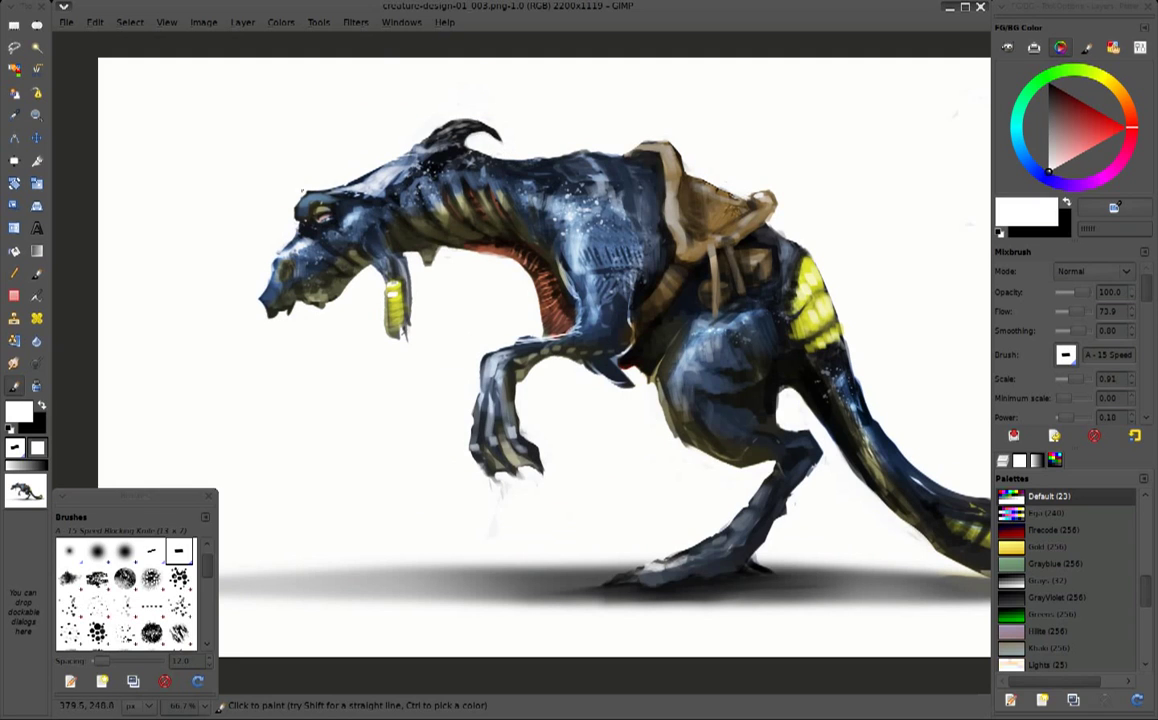
pyautogui.keyDown('ctrl'); pyautogui.click(365, 255); pyautogui.keyUp('ctrl')
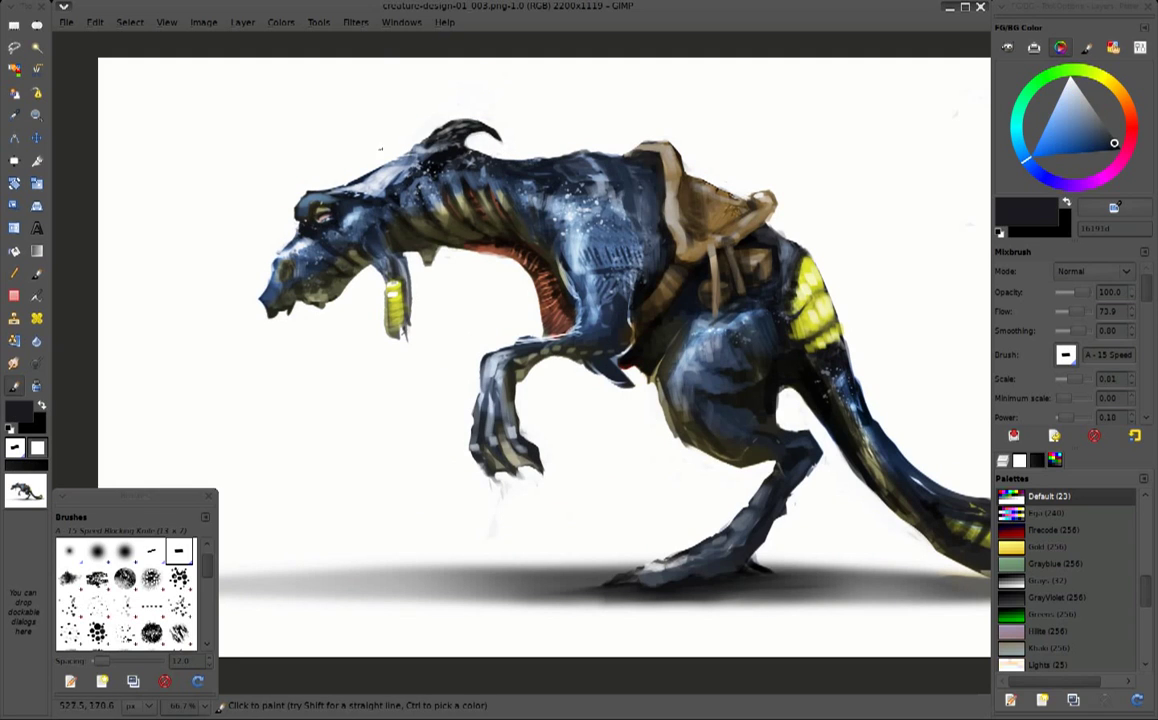
pyautogui.keyDown('ctrl'); pyautogui.click(478, 244); pyautogui.keyUp('ctrl')
pyautogui.moveTo(310, 208); pyautogui.dragTo(320, 215)
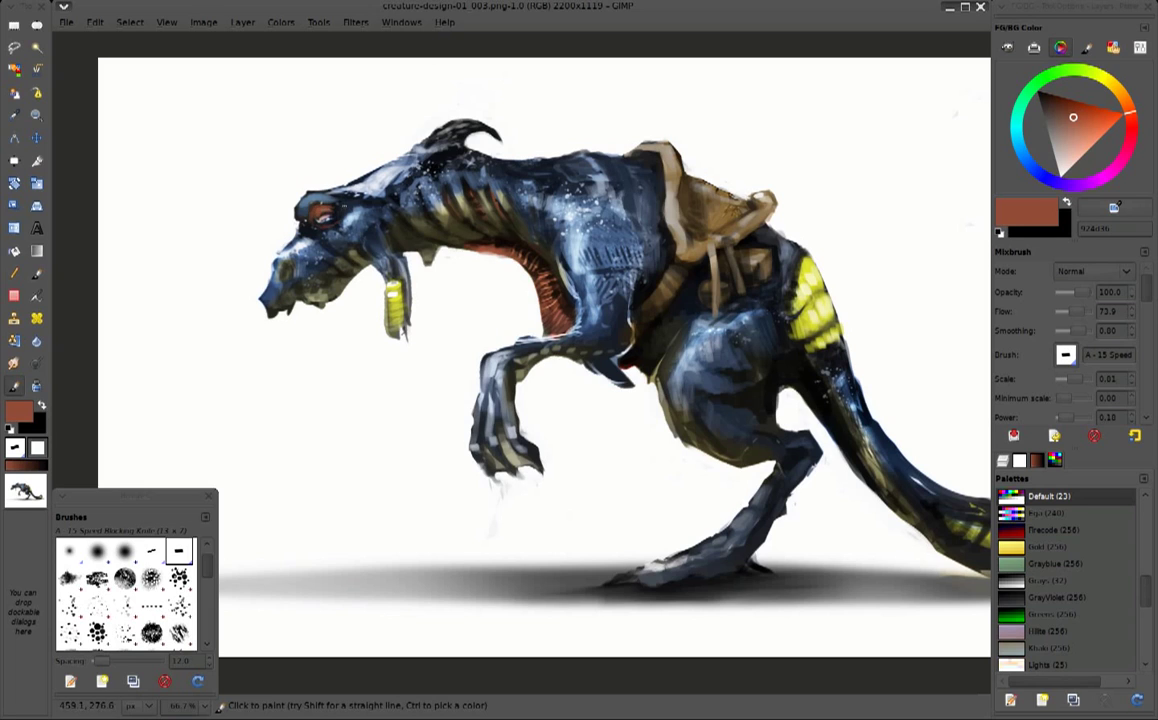
pyautogui.click(1037, 91)
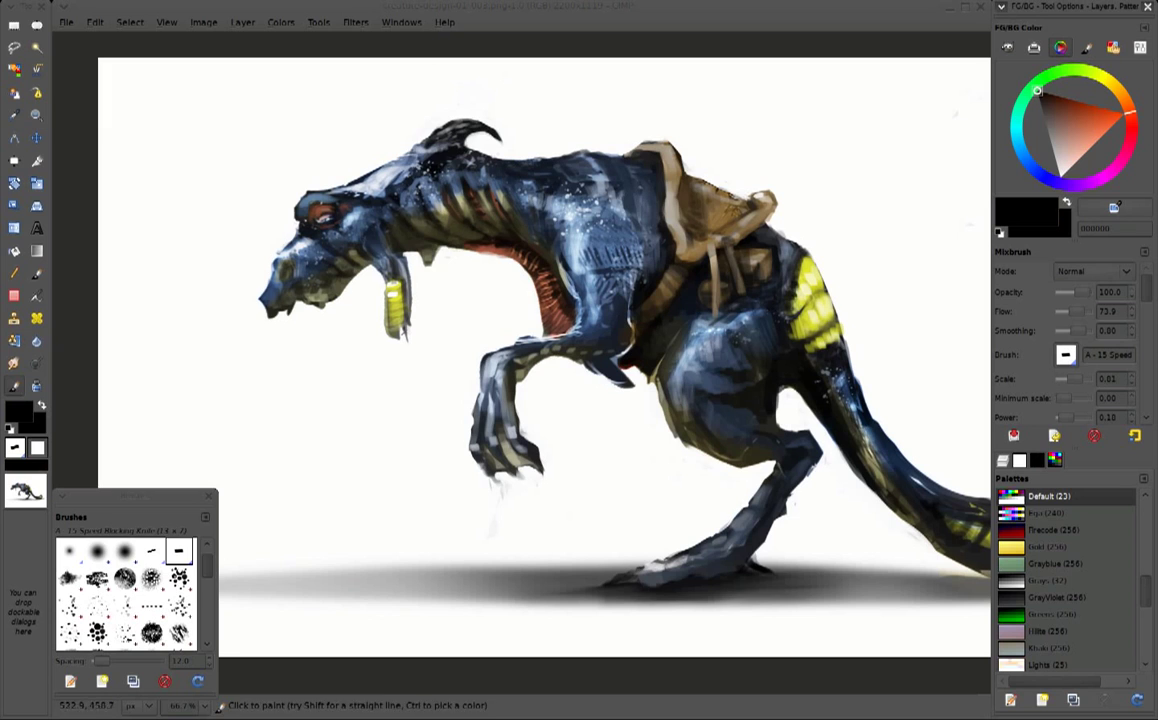
pyautogui.scroll(1, 300, 212)
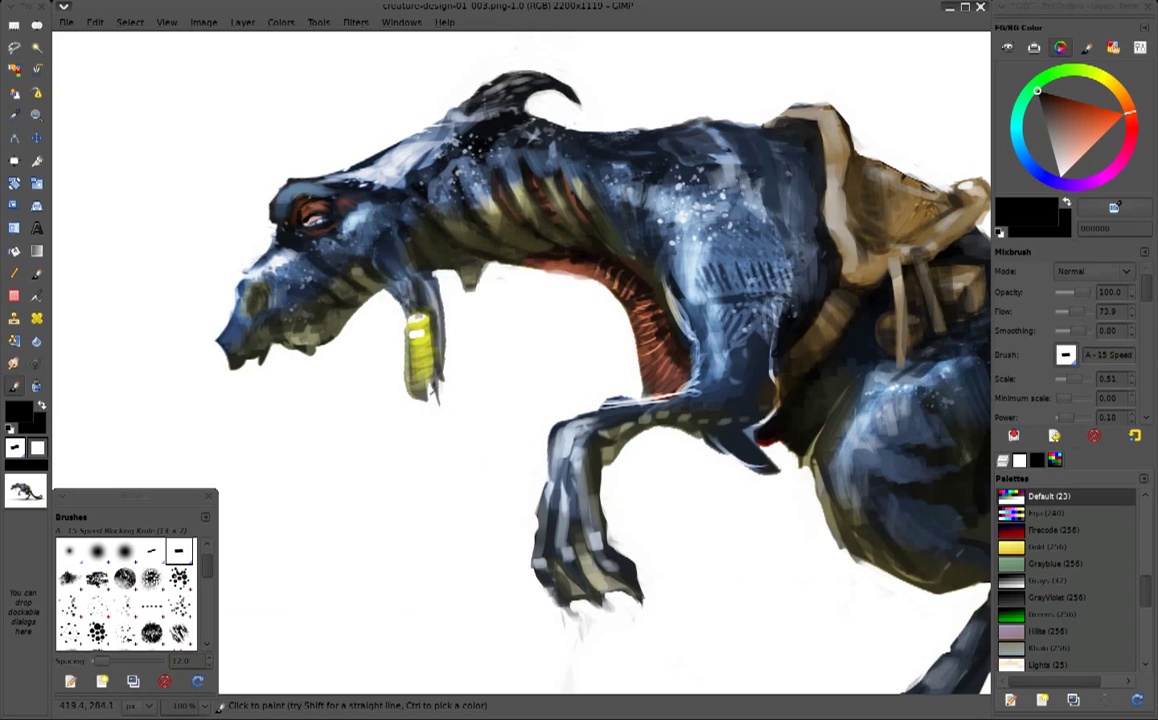
# Add dark navy marks on the creature's snout
pyautogui.keyDown('ctrl'); pyautogui.click(296, 203); pyautogui.keyUp('ctrl')
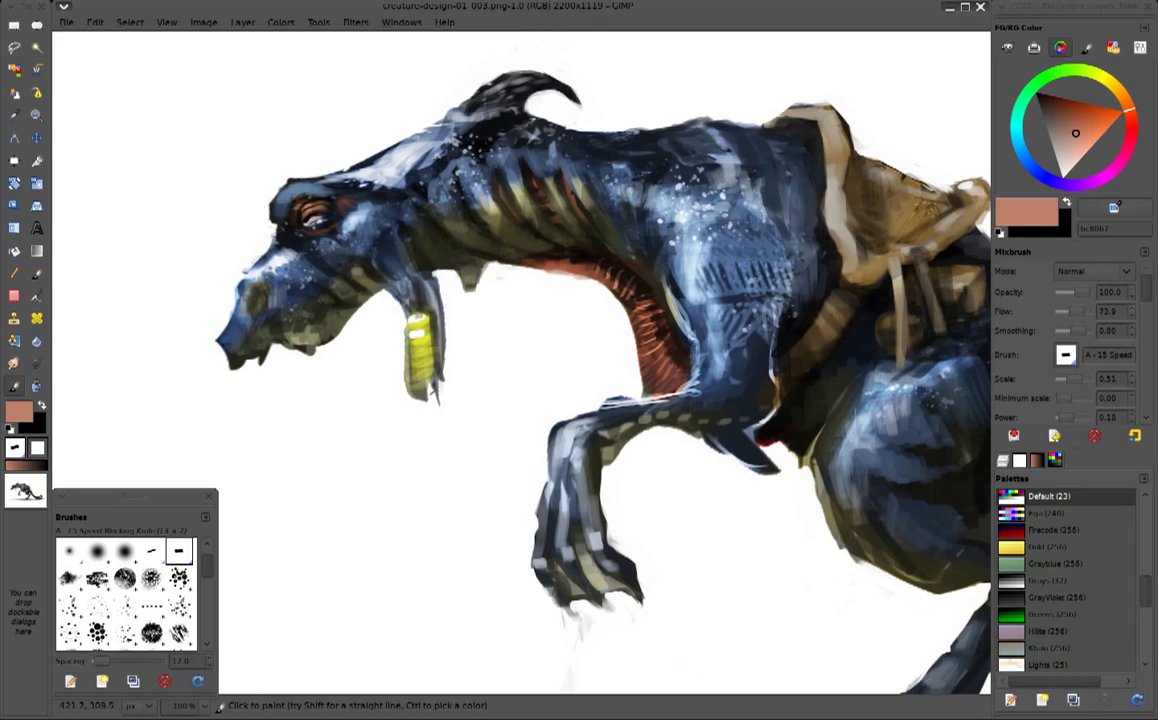
pyautogui.keyDown('ctrl'); pyautogui.click(274, 194); pyautogui.keyUp('ctrl')
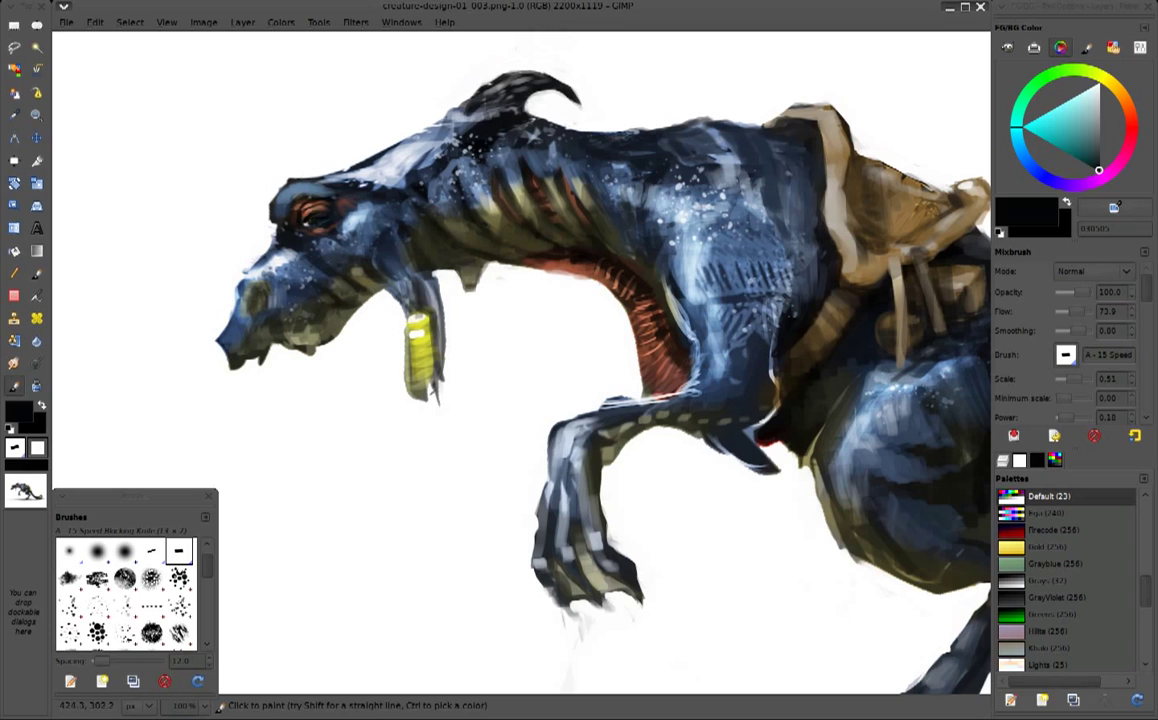
pyautogui.keyDown('ctrl'); pyautogui.click(267, 197); pyautogui.keyUp('ctrl')
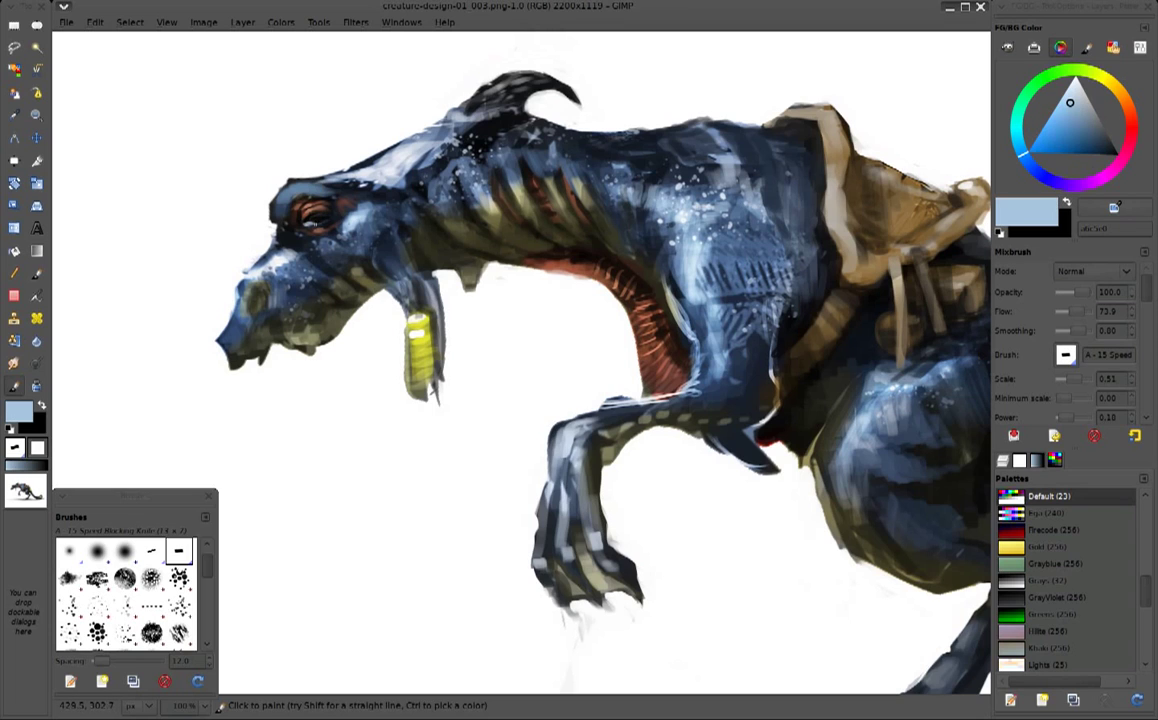
pyautogui.keyDown('ctrl'); pyautogui.click(275, 197); pyautogui.keyUp('ctrl')
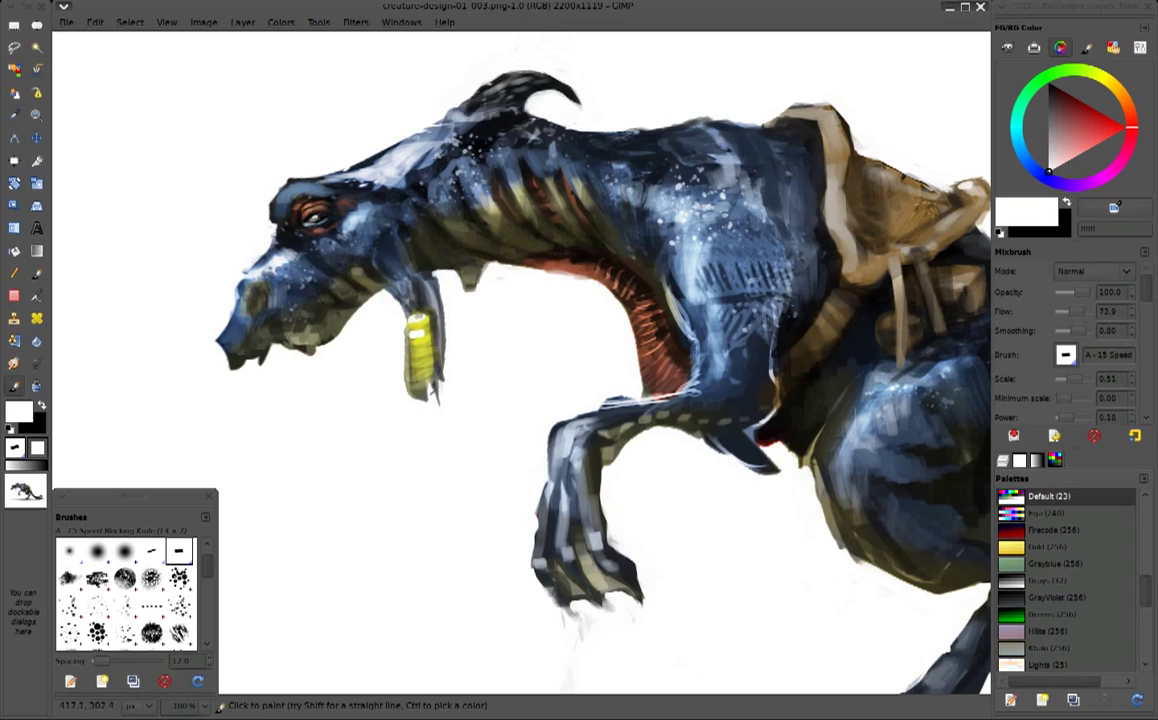
pyautogui.keyDown('ctrl'); pyautogui.click(343, 226); pyautogui.keyUp('ctrl')
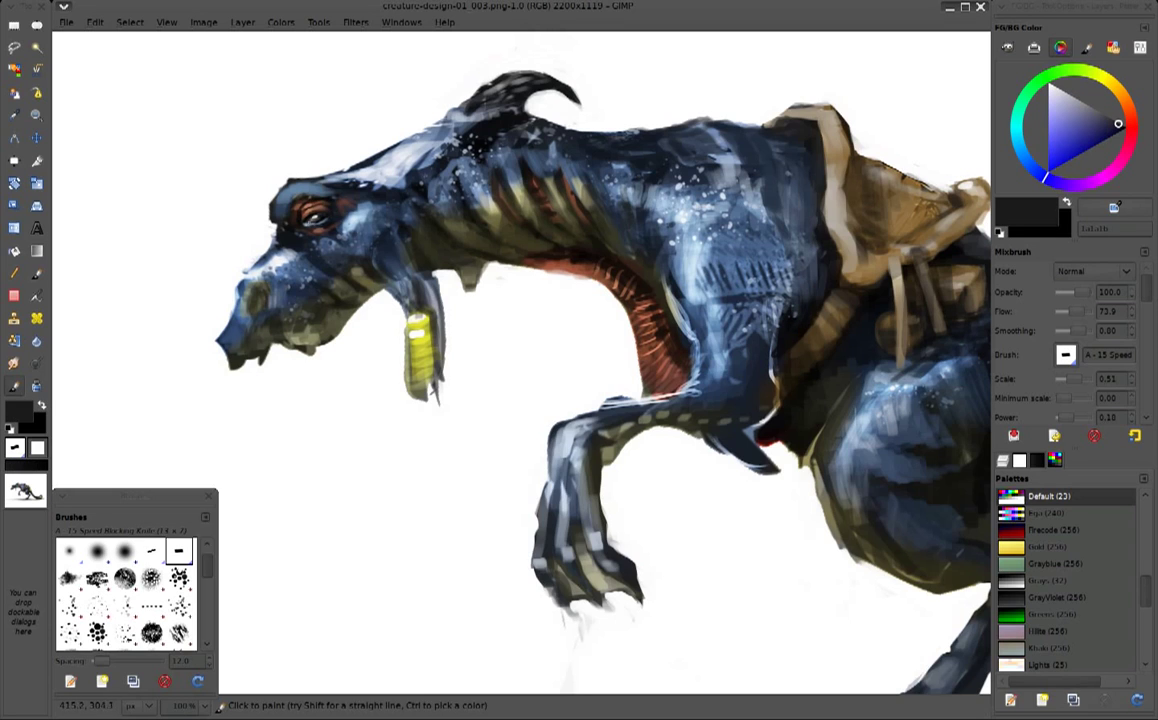
pyautogui.keyDown('ctrl'); pyautogui.click(240, 181); pyautogui.keyUp('ctrl')
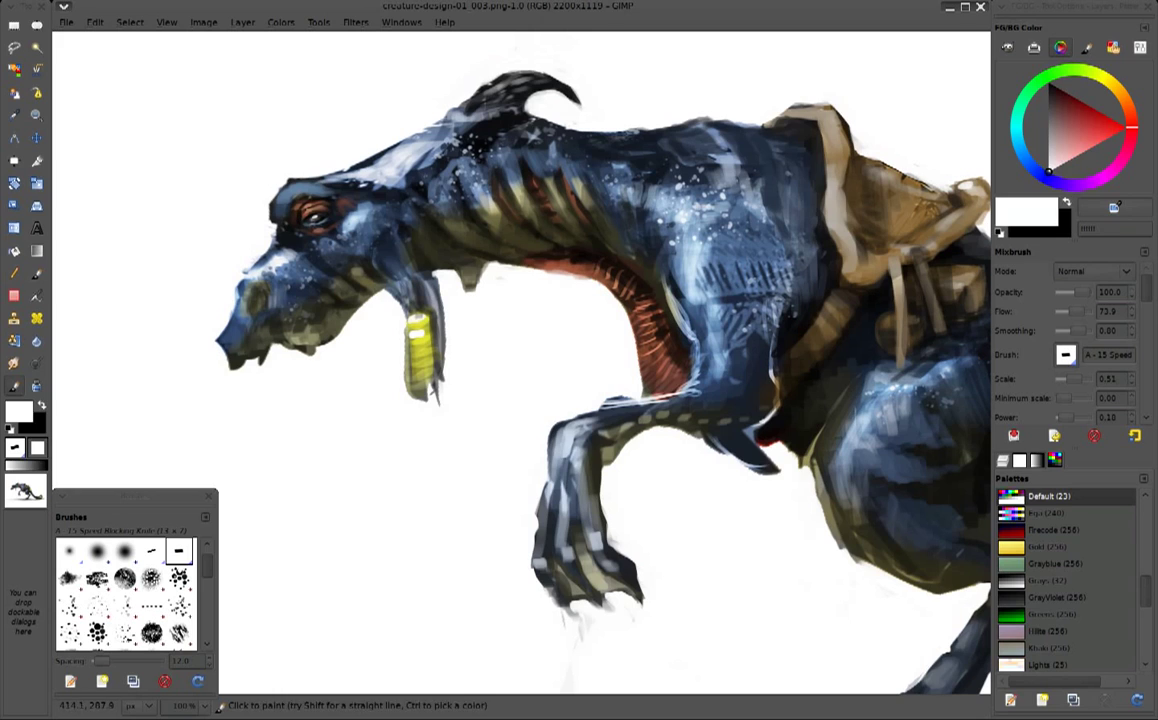
pyautogui.keyDown('ctrl'); pyautogui.click(268, 204); pyautogui.keyUp('ctrl')
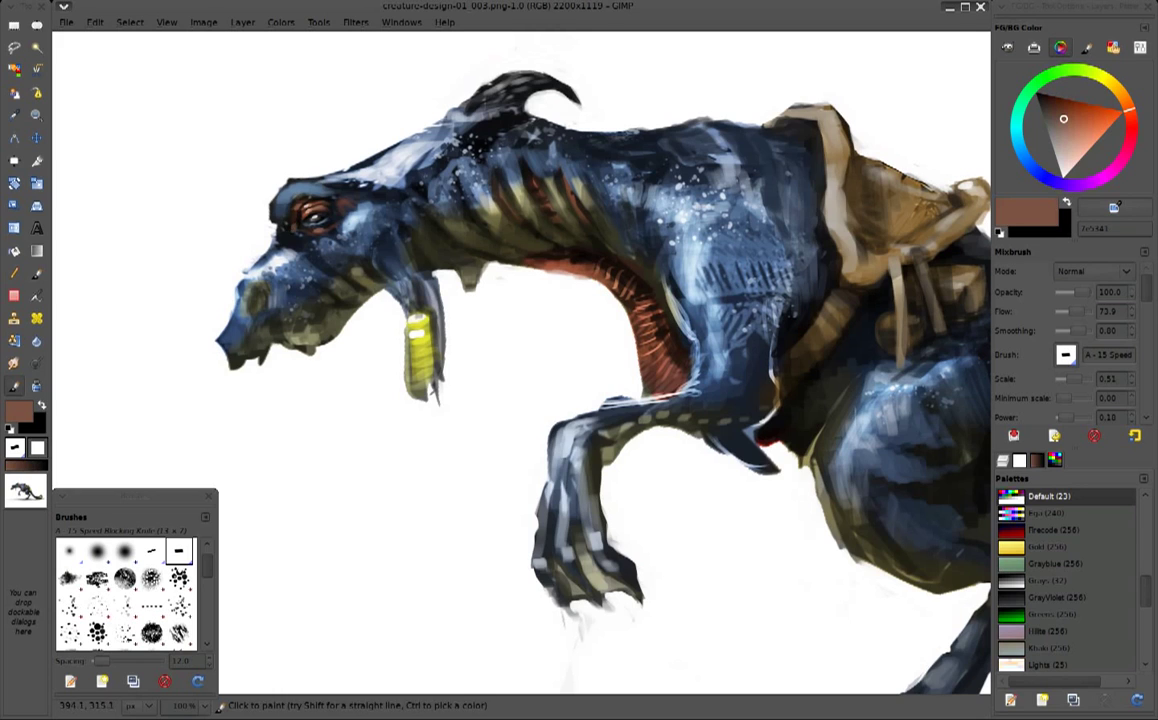
pyautogui.keyDown('ctrl'); pyautogui.click(346, 173); pyautogui.keyUp('ctrl')
pyautogui.moveTo(238, 270); pyautogui.dragTo(235, 276)
# Sample blue-grey, light blue and near-white tones from the head
pyautogui.keyDown('ctrl'); pyautogui.click(268, 185); pyautogui.keyUp('ctrl')
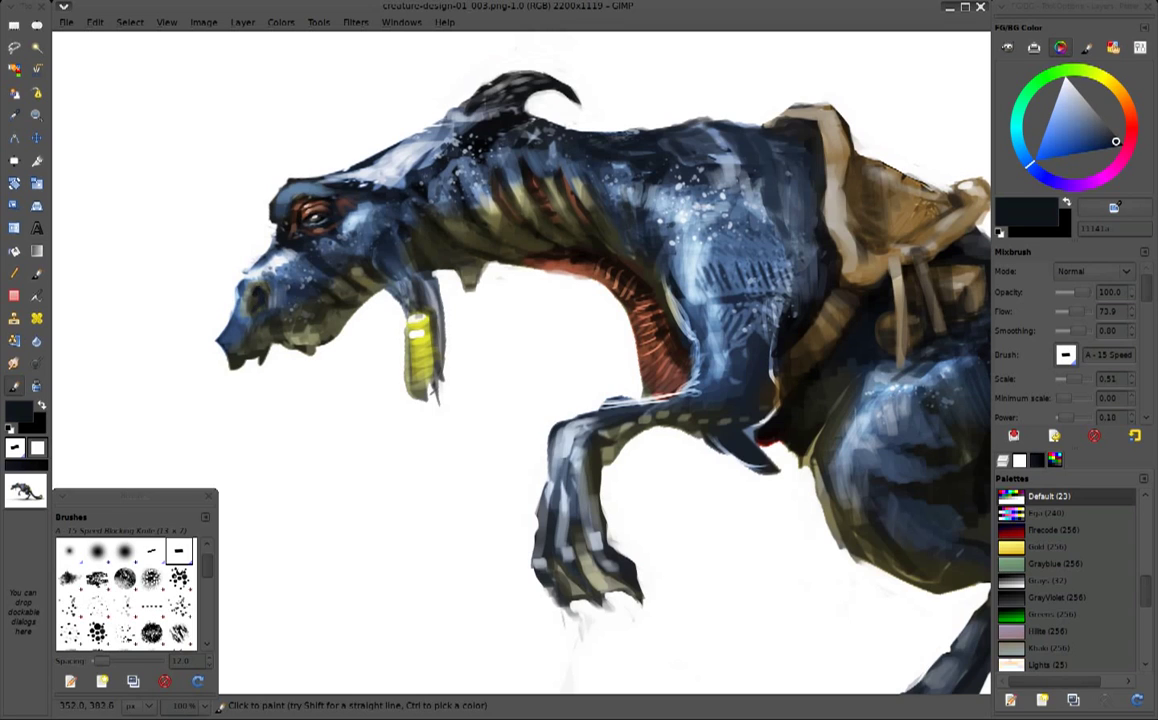
pyautogui.keyDown('ctrl'); pyautogui.click(245, 245); pyautogui.keyUp('ctrl')
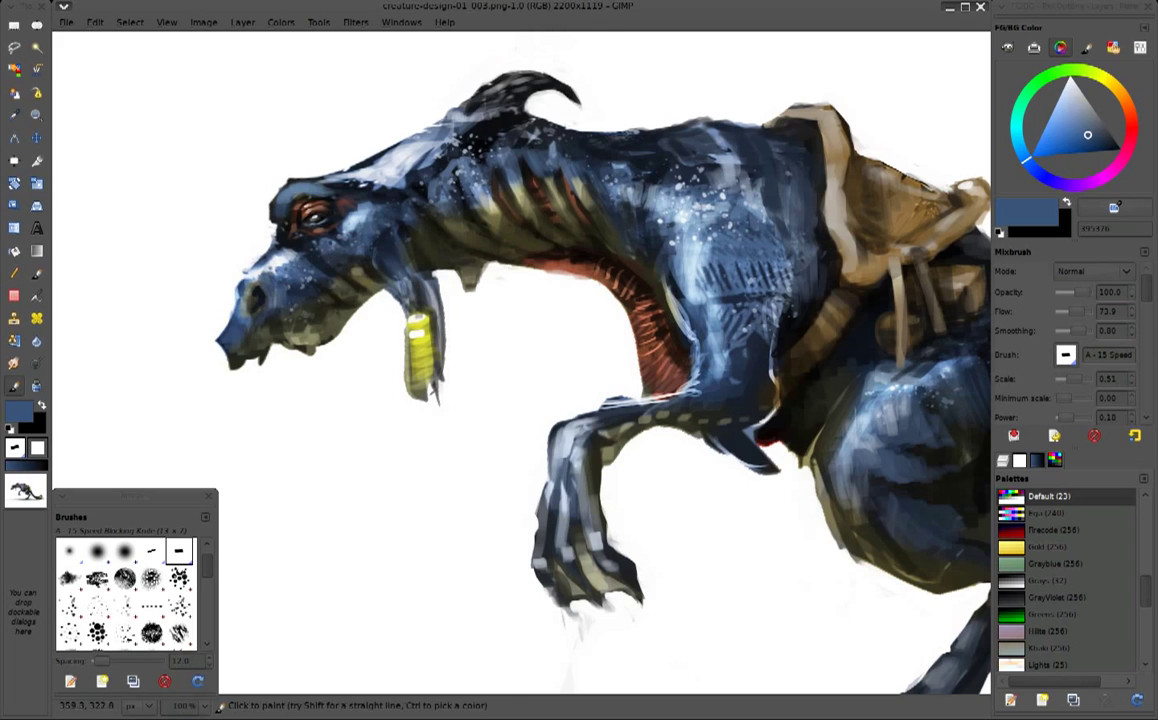
pyautogui.keyDown('ctrl'); pyautogui.click(238, 256); pyautogui.keyUp('ctrl')
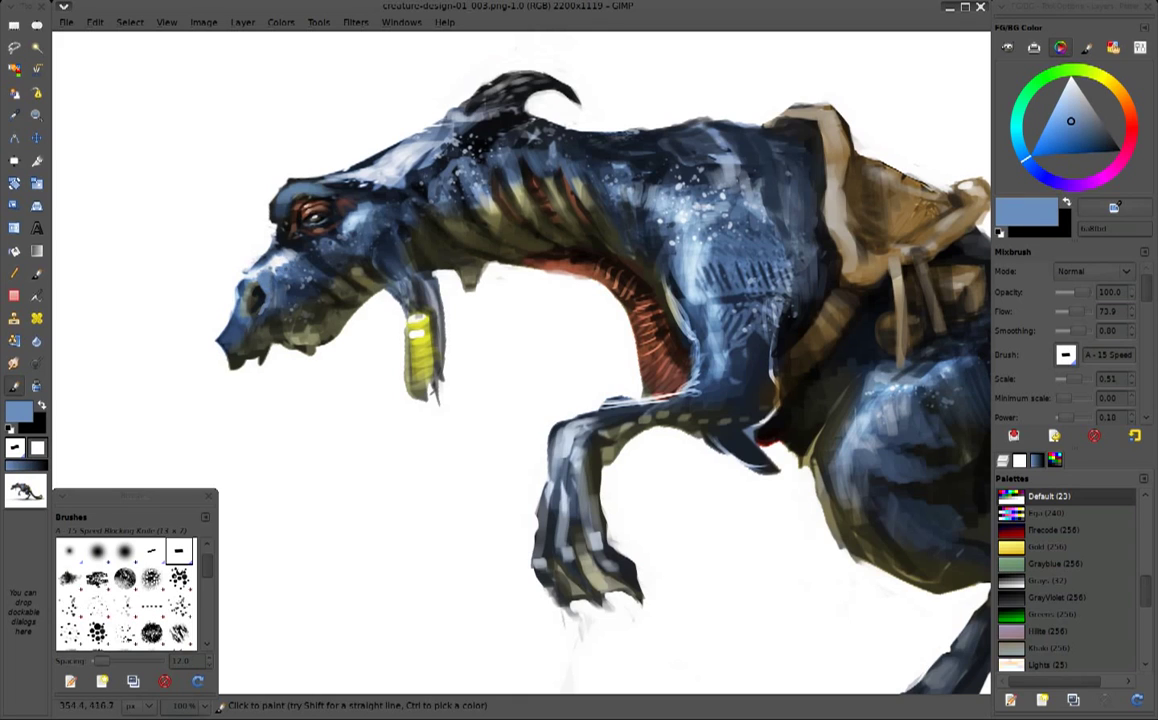
pyautogui.keyDown('ctrl'); pyautogui.click(240, 262); pyautogui.keyUp('ctrl')
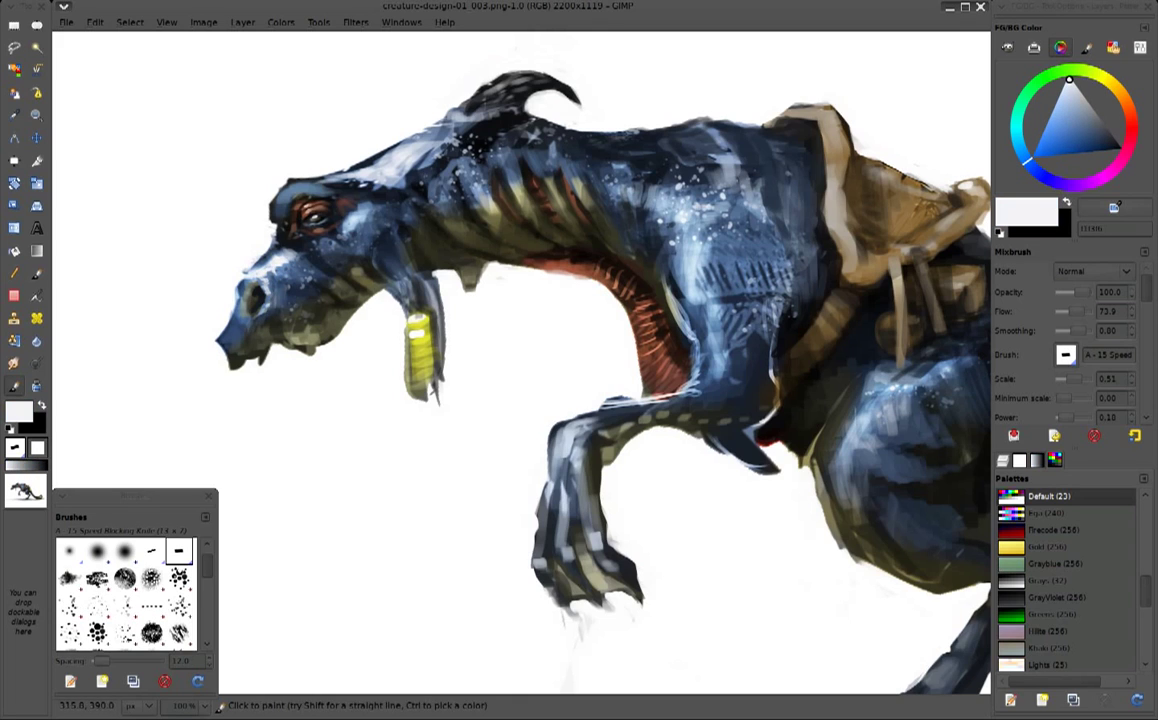
pyautogui.keyDown('ctrl'); pyautogui.click(267, 250); pyautogui.keyUp('ctrl')
pyautogui.keyDown('ctrl'); pyautogui.click(244, 269); pyautogui.keyUp('ctrl')
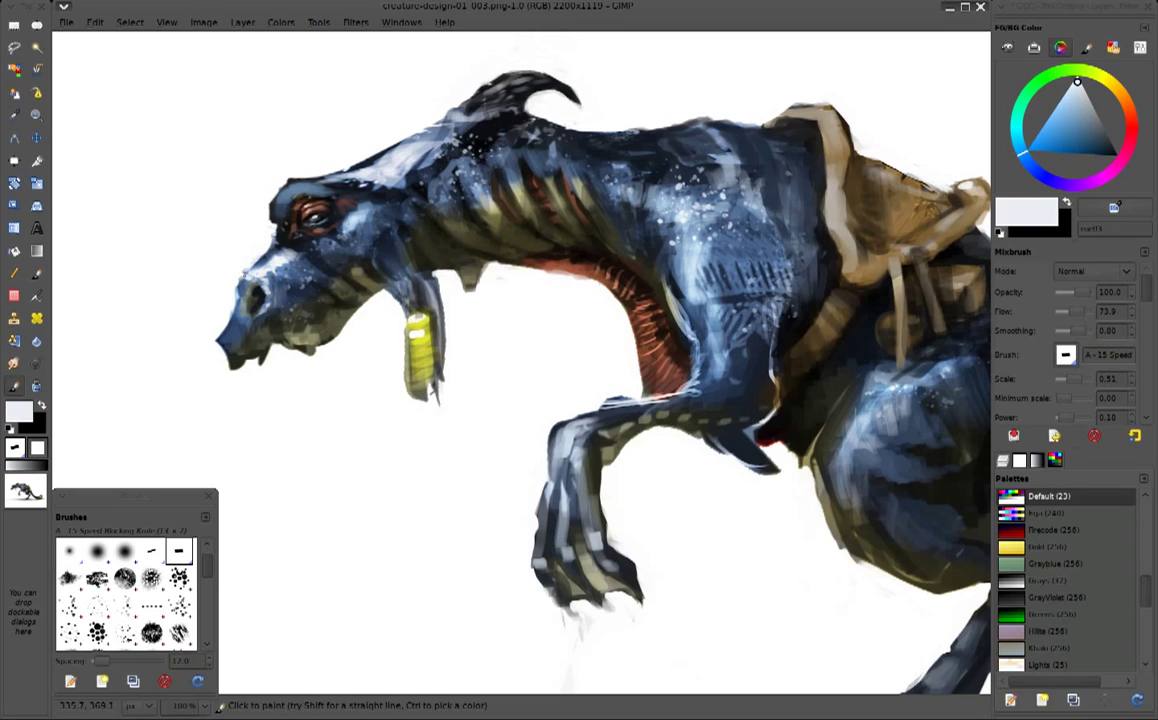
pyautogui.keyDown('ctrl'); pyautogui.click(218, 250); pyautogui.keyUp('ctrl')
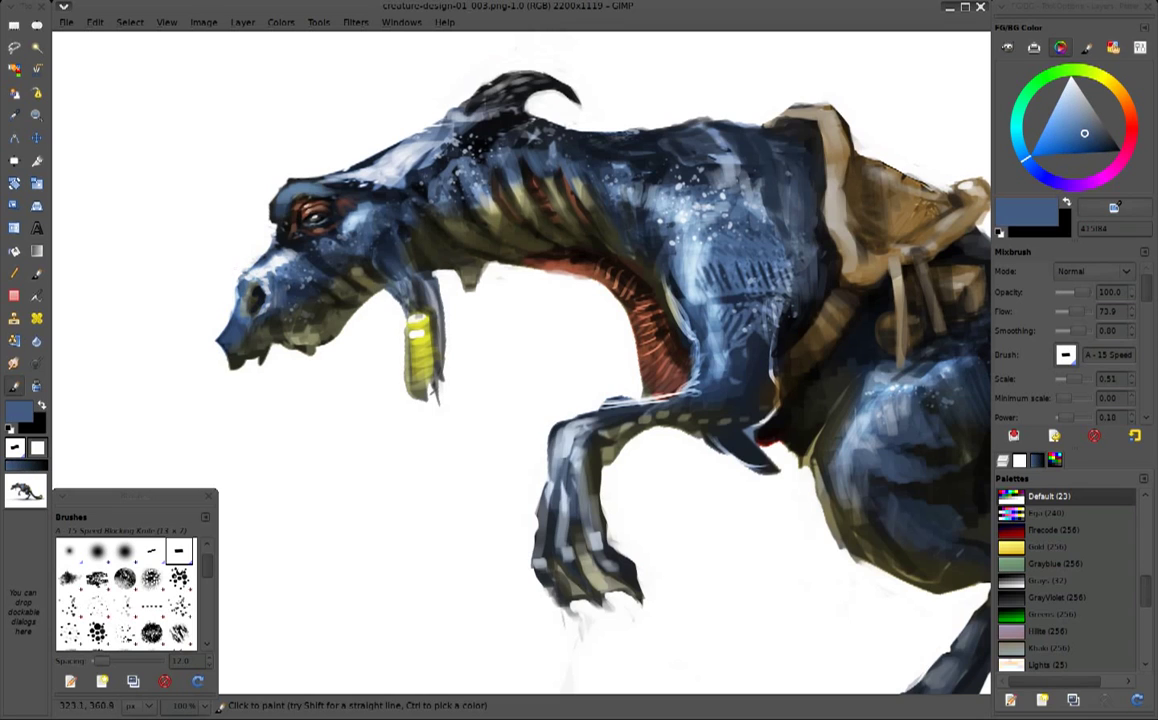
pyautogui.keyDown('ctrl'); pyautogui.click(245, 268); pyautogui.keyUp('ctrl')
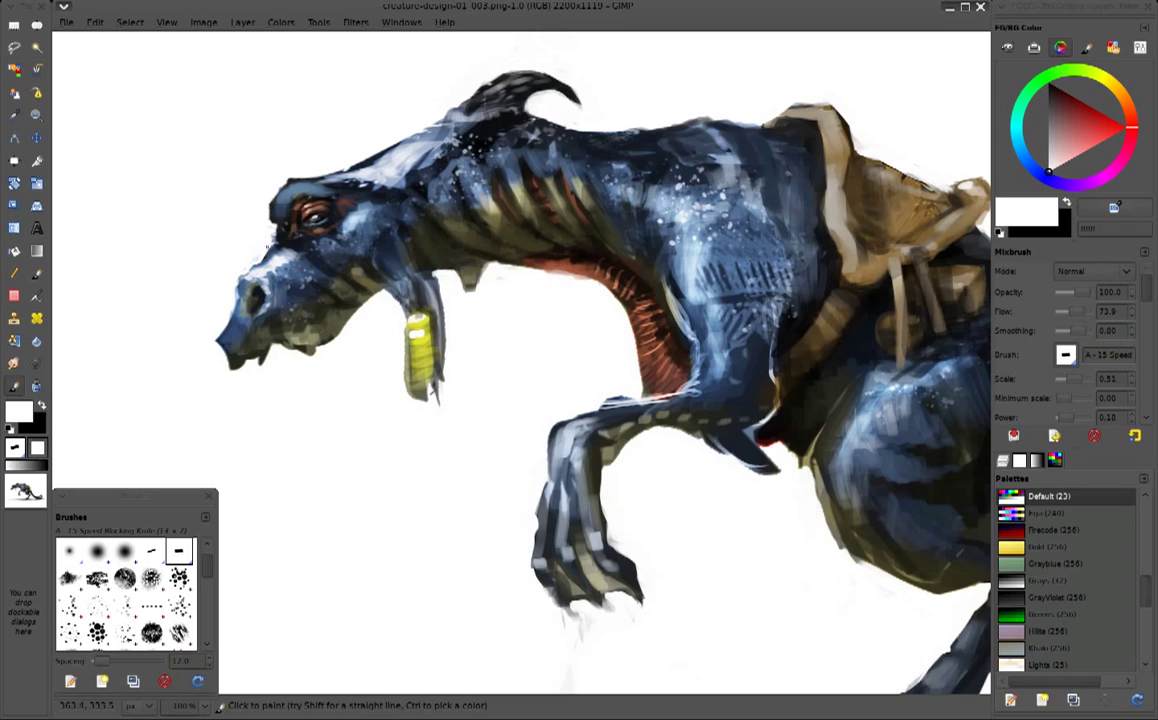
# Paint light blue-grey highlights along the brow above the eye
pyautogui.keyDown('ctrl'); pyautogui.click(290, 222); pyautogui.keyUp('ctrl')
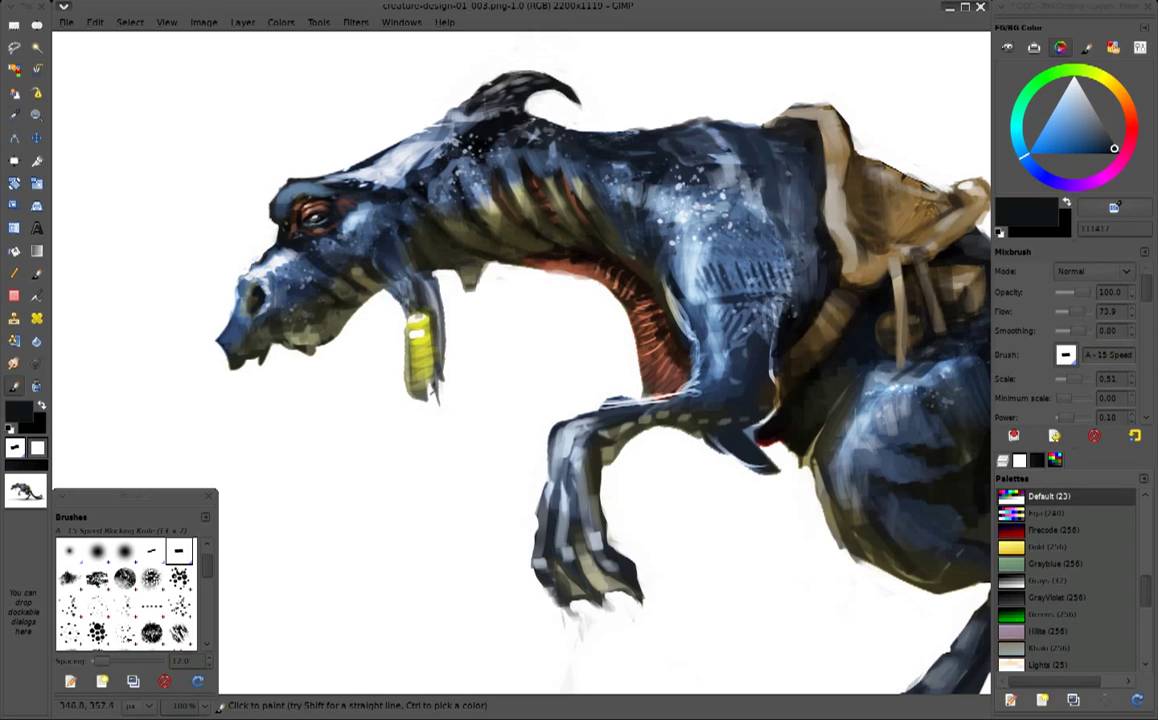
pyautogui.keyDown('ctrl'); pyautogui.click(227, 241); pyautogui.keyUp('ctrl')
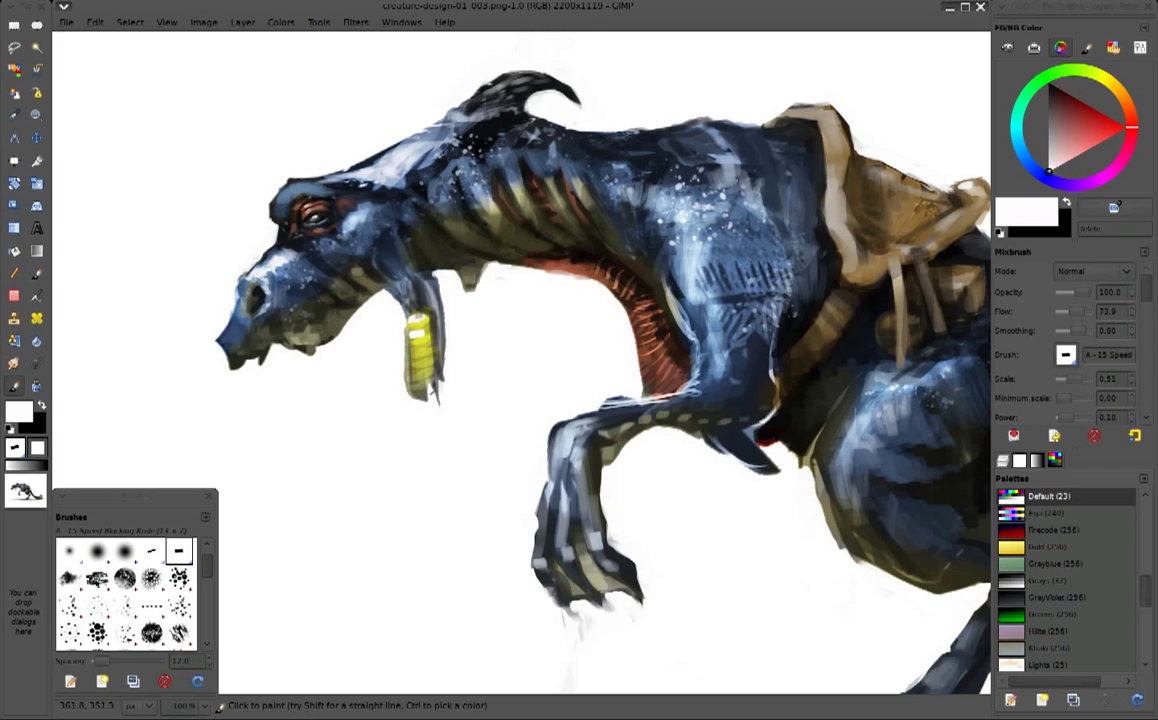
pyautogui.keyDown('ctrl'); pyautogui.click(232, 248); pyautogui.keyUp('ctrl')
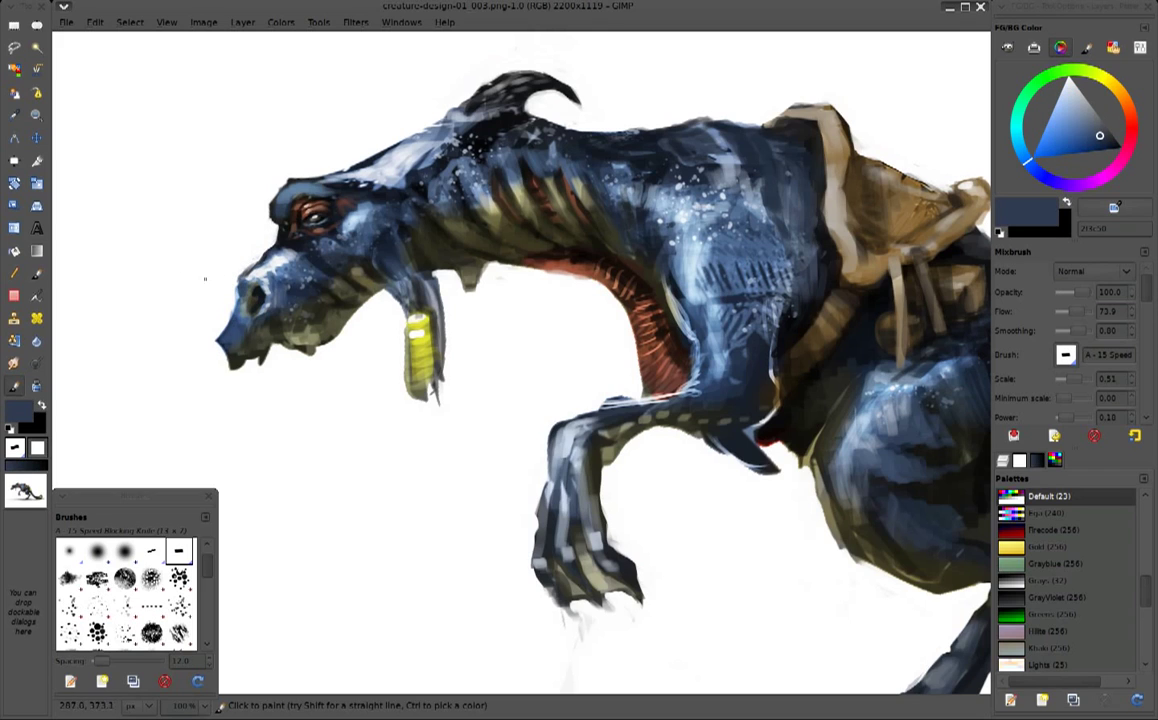
pyautogui.keyDown('ctrl'); pyautogui.click(329, 332); pyautogui.keyUp('ctrl')
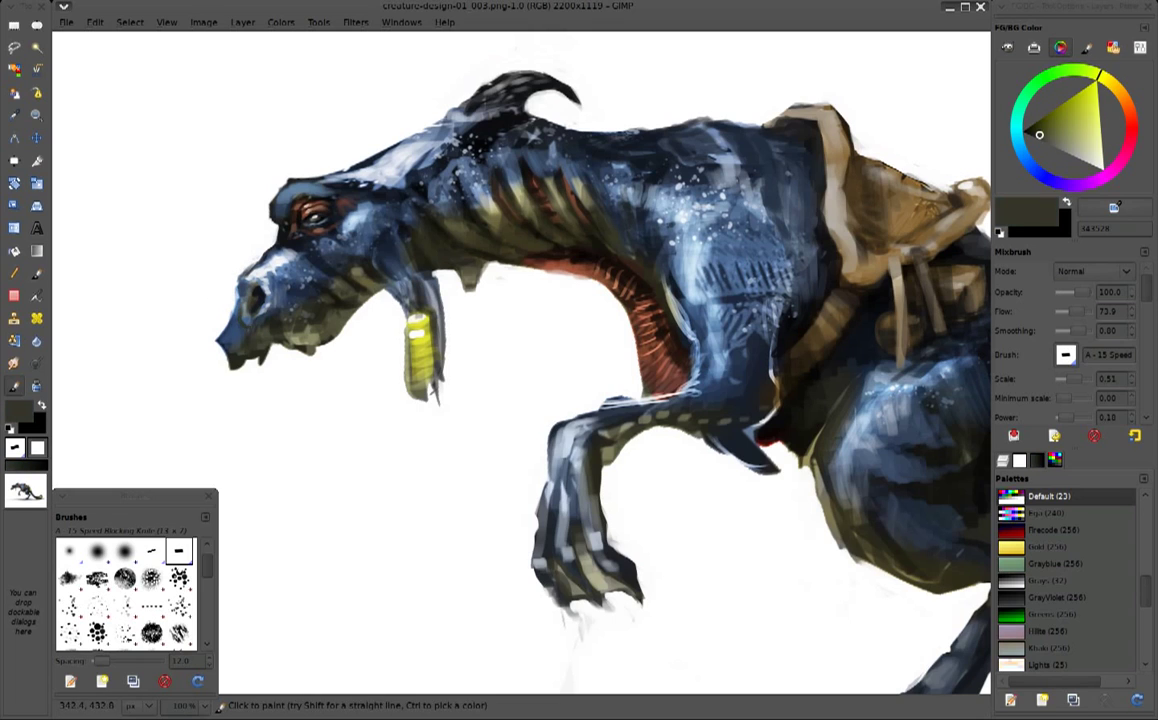
pyautogui.keyDown('ctrl'); pyautogui.click(265, 213); pyautogui.keyUp('ctrl')
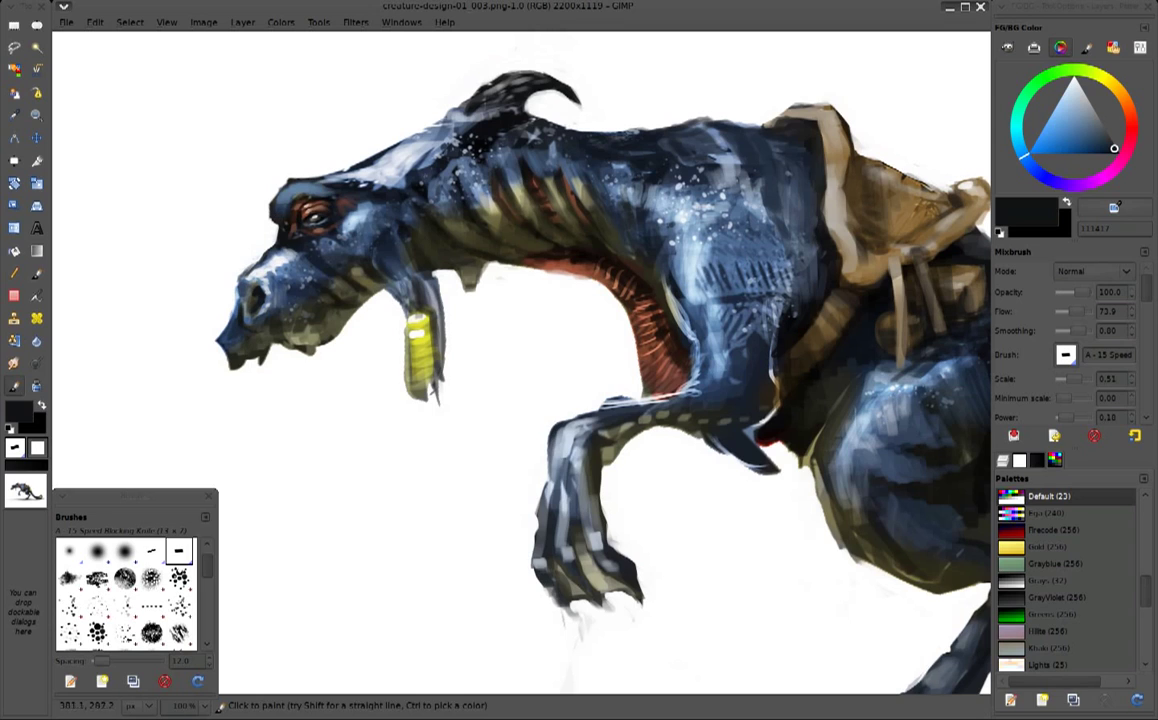
pyautogui.keyDown('ctrl'); pyautogui.click(381, 168); pyautogui.keyUp('ctrl')
pyautogui.moveTo(272, 166); pyautogui.dragTo(344, 174)
# Sample light blue-grey, near-black and olive khaki tones from the brow and muzzle
pyautogui.keyDown('ctrl'); pyautogui.click(350, 215); pyautogui.keyUp('ctrl')
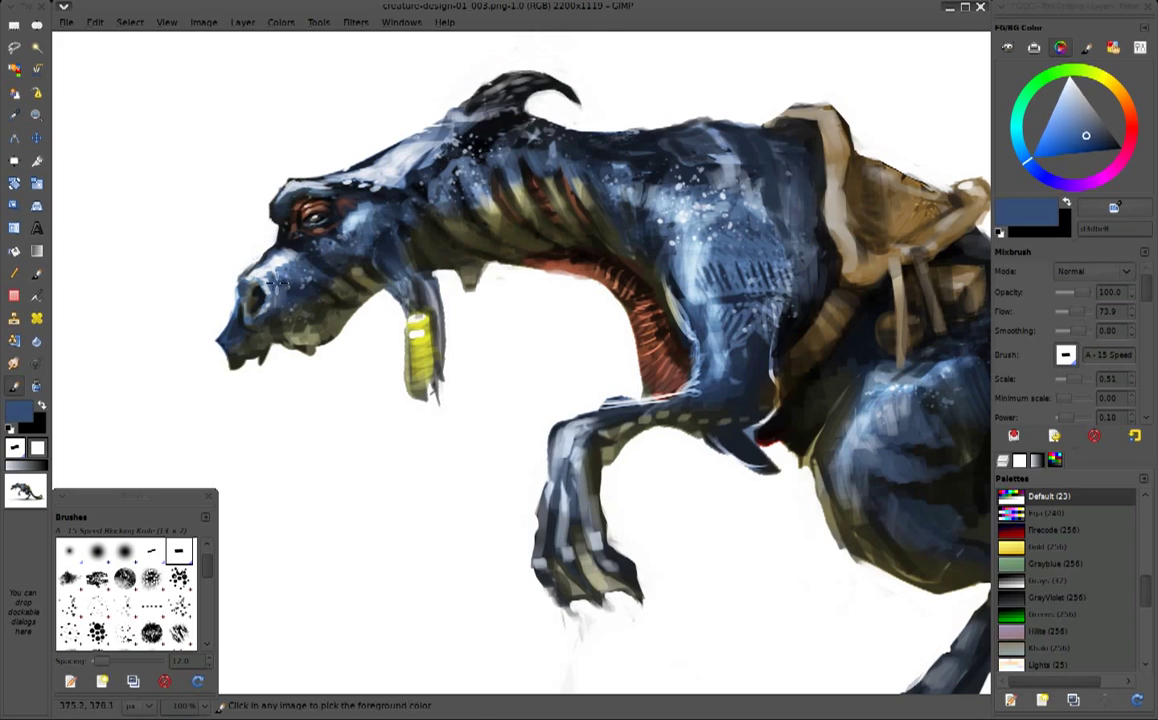
pyautogui.keyDown('ctrl'); pyautogui.click(359, 278); pyautogui.keyUp('ctrl')
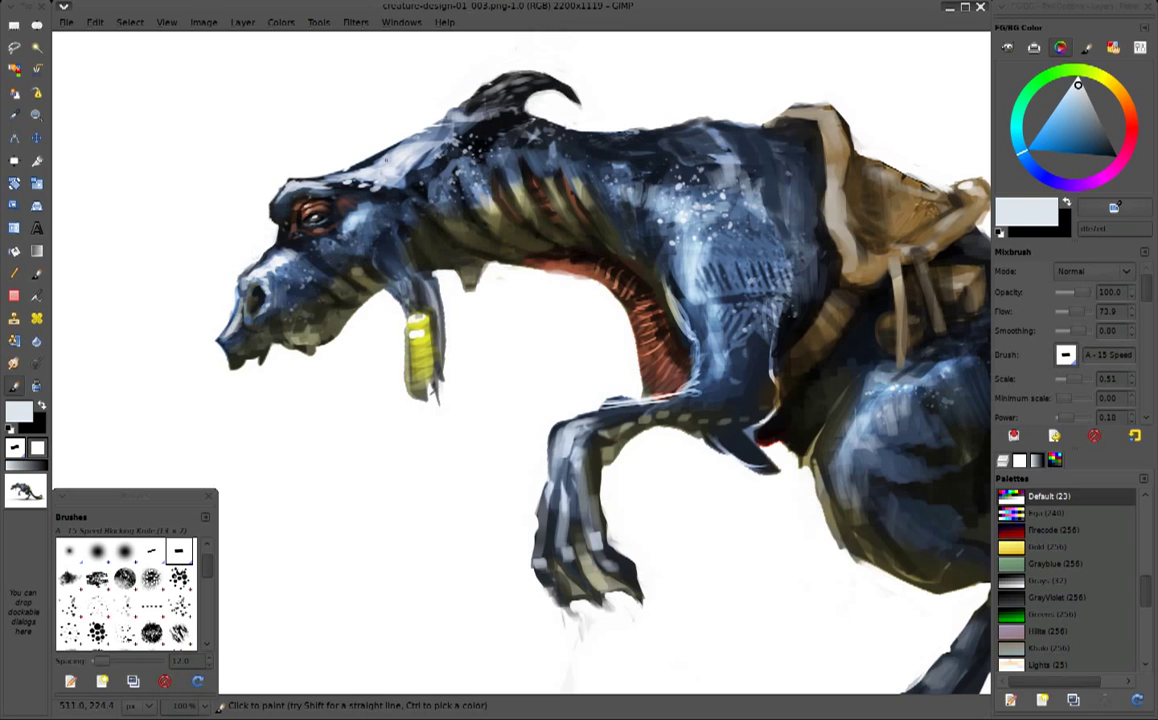
pyautogui.keyDown('ctrl'); pyautogui.click(380, 160); pyautogui.keyUp('ctrl')
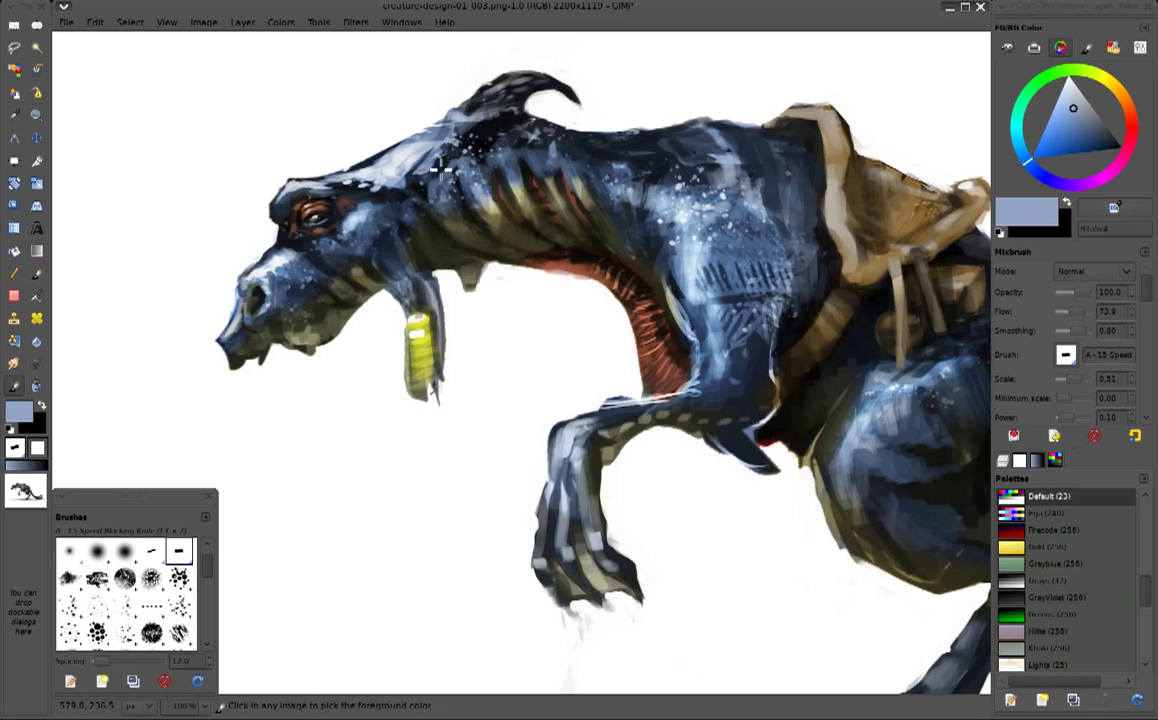
pyautogui.keyDown('ctrl'); pyautogui.click(385, 153); pyautogui.keyUp('ctrl')
pyautogui.keyDown('ctrl'); pyautogui.click(296, 246); pyautogui.keyUp('ctrl')
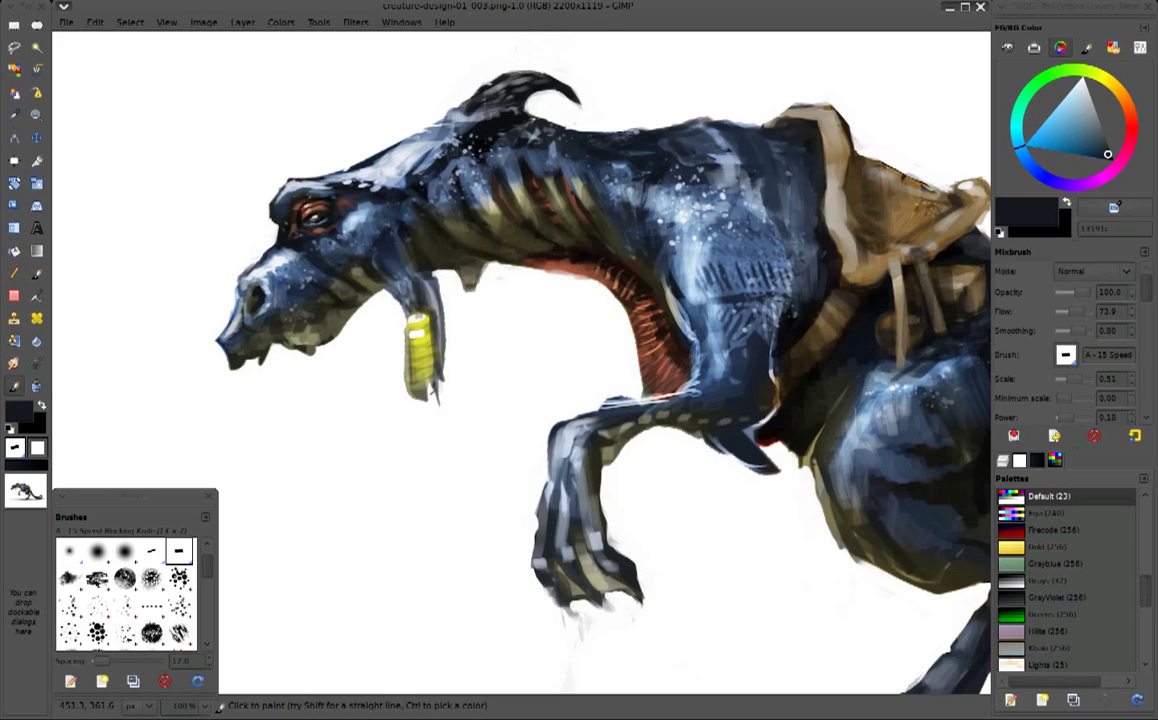
pyautogui.keyDown('ctrl'); pyautogui.click(298, 274); pyautogui.keyUp('ctrl')
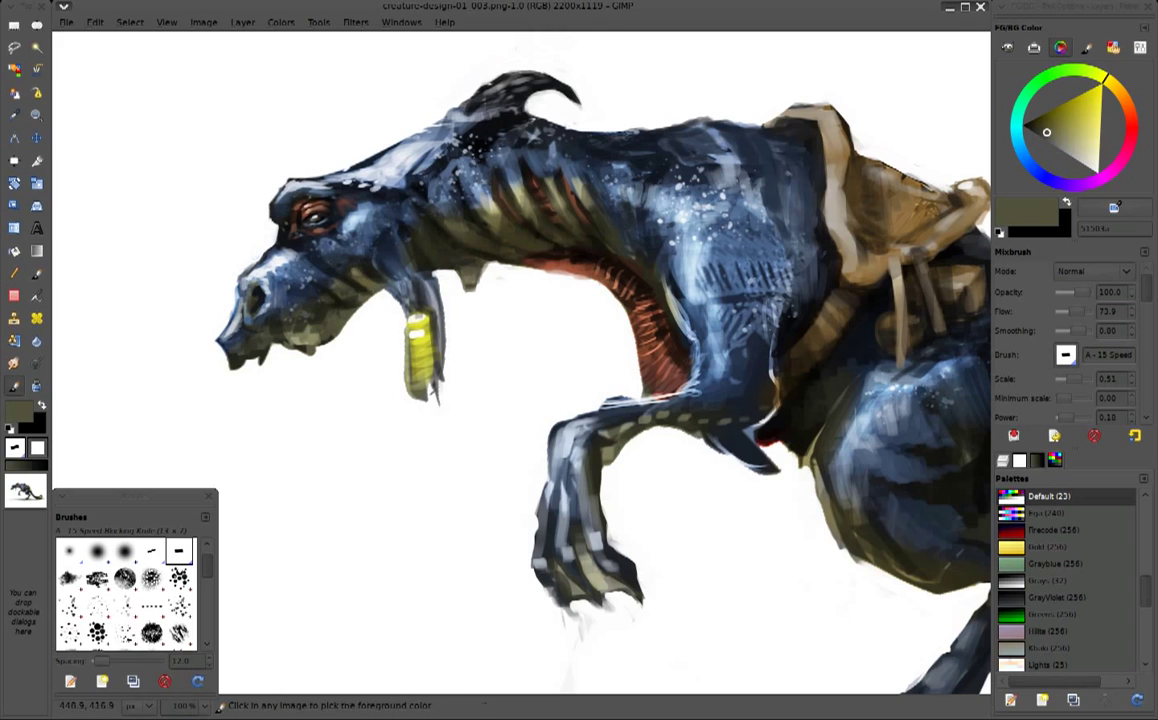
pyautogui.keyDown('ctrl'); pyautogui.click(290, 226); pyautogui.keyUp('ctrl')
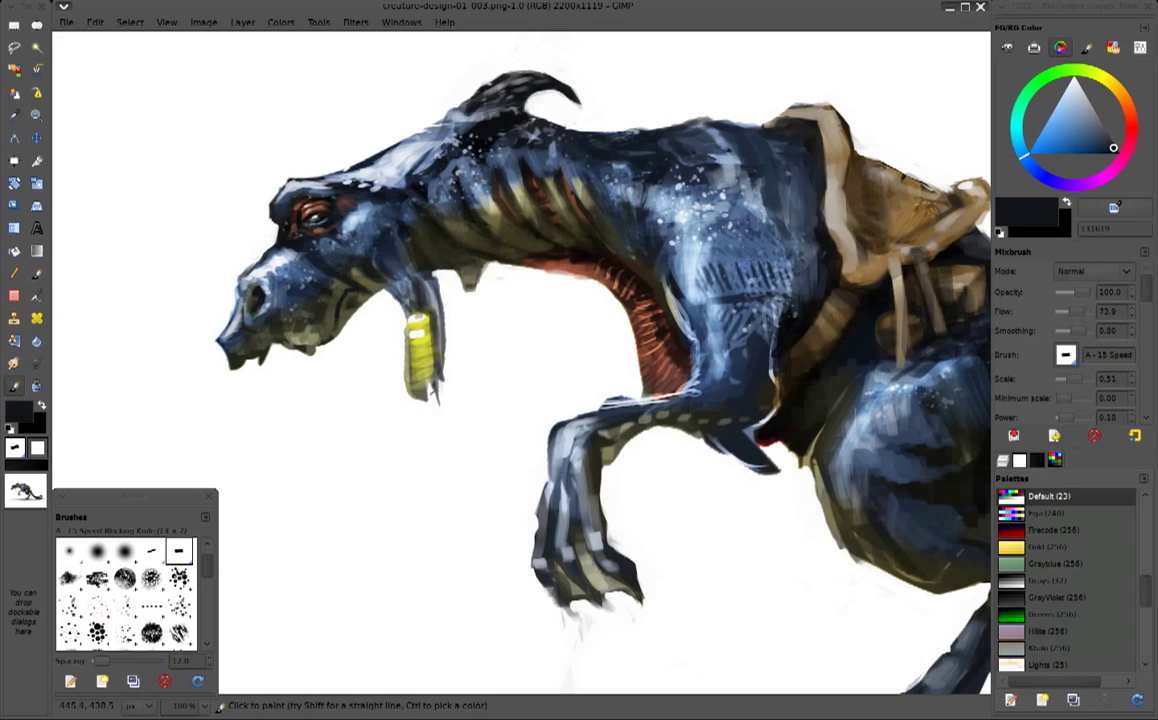
pyautogui.keyDown('ctrl'); pyautogui.click(300, 302); pyautogui.keyUp('ctrl')
# Clean up the lower jaw edge with white from the background
pyautogui.press('d')
pyautogui.press('x')
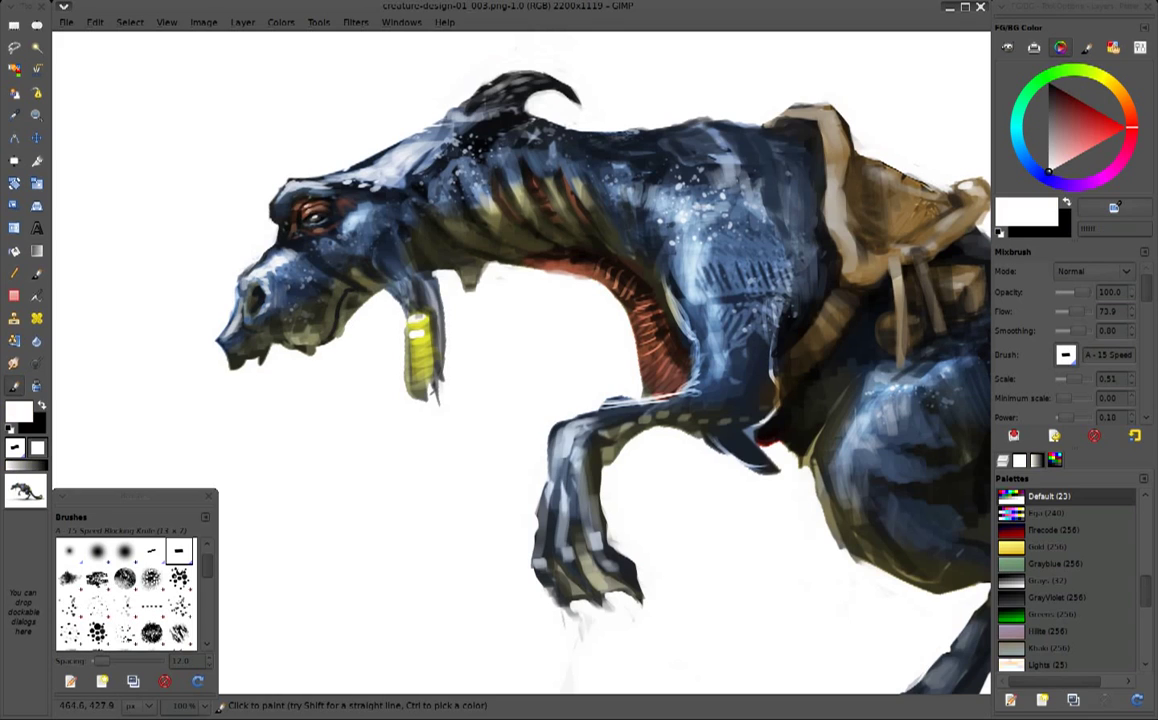
pyautogui.keyDown('ctrl'); pyautogui.click(300, 305); pyautogui.keyUp('ctrl')
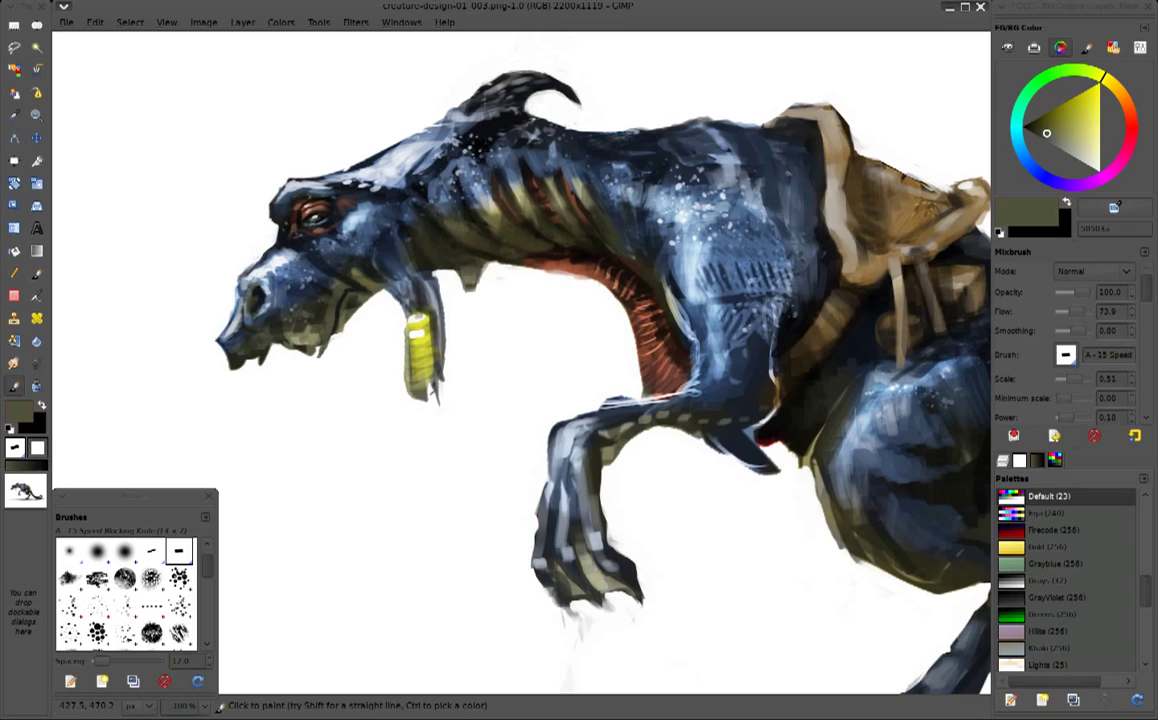
pyautogui.keyDown('ctrl'); pyautogui.click(285, 305); pyautogui.keyUp('ctrl')
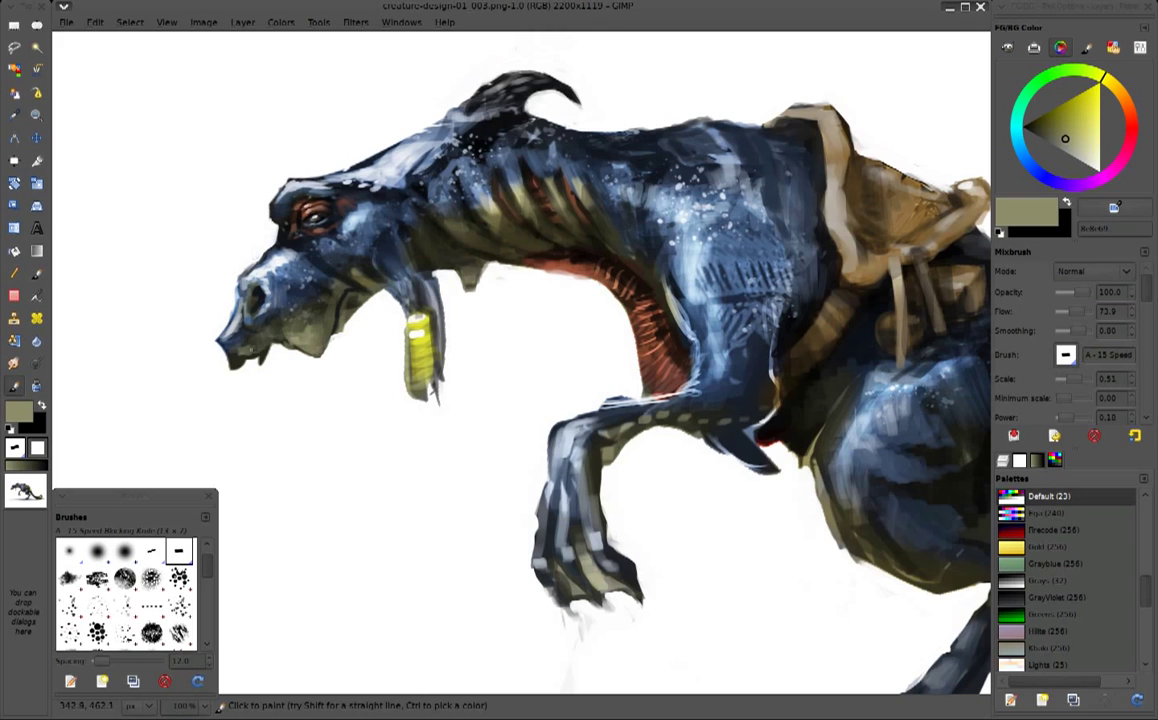
pyautogui.keyDown('ctrl'); pyautogui.click(210, 340); pyautogui.keyUp('ctrl')
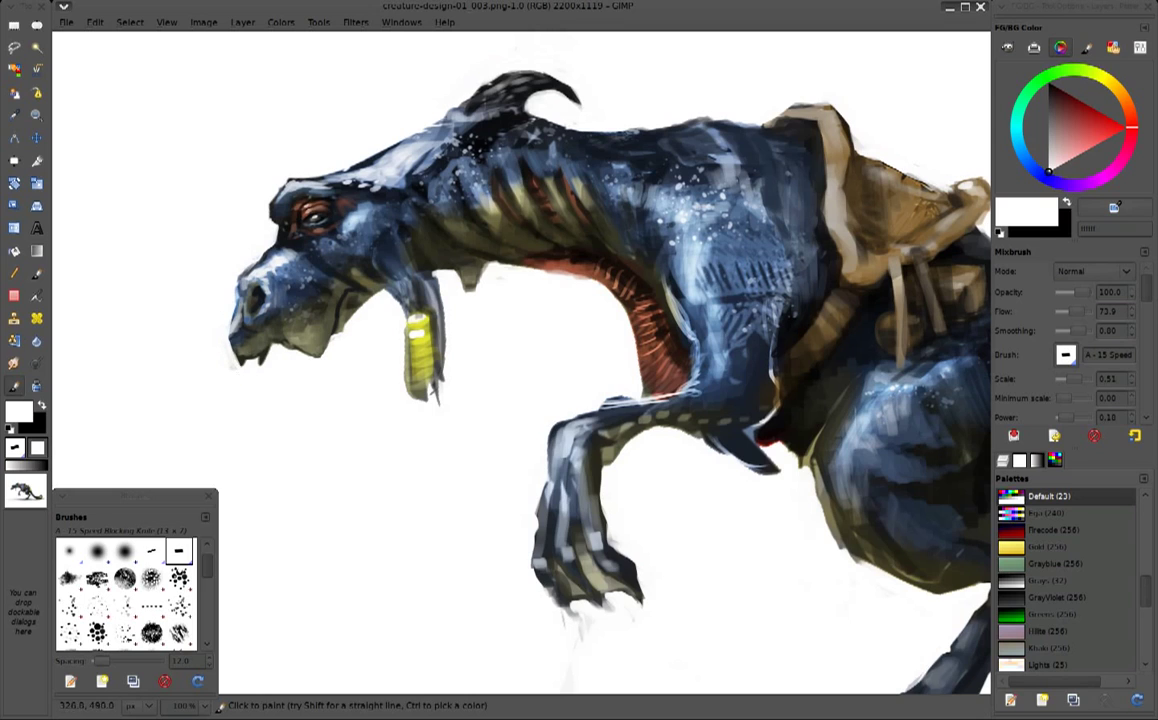
pyautogui.moveTo(237, 358); pyautogui.dragTo(264, 356)
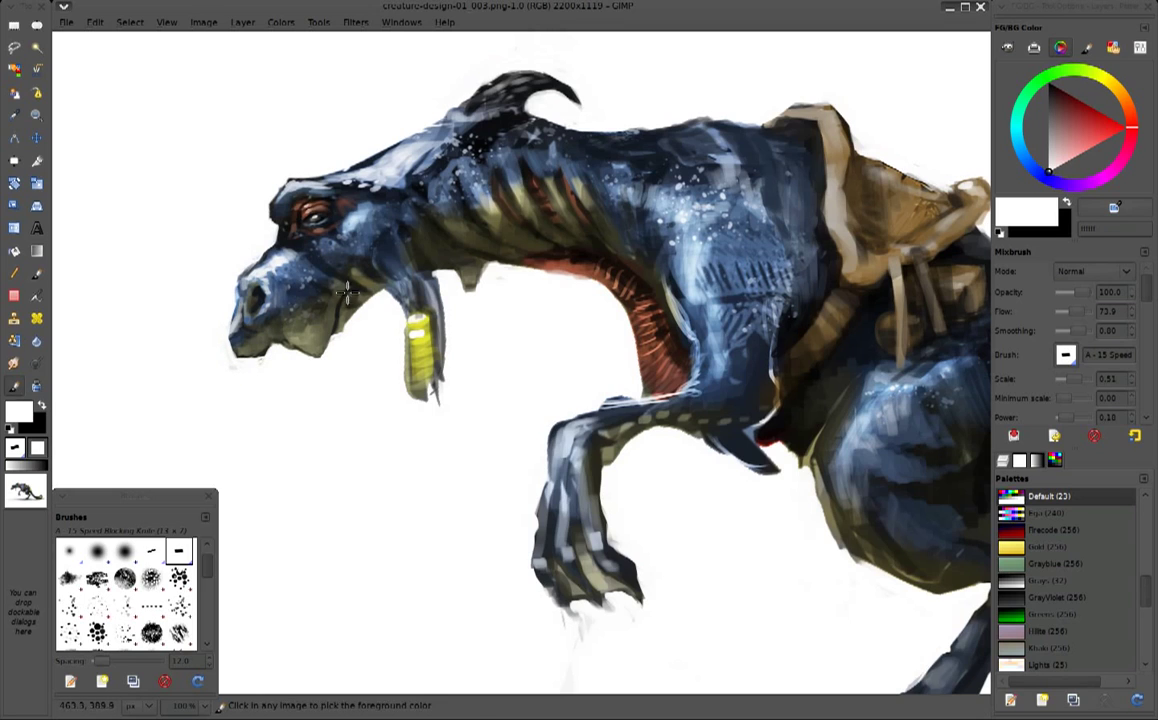
# Paint small dark olive accents near the creature's jaw
pyautogui.keyDown('ctrl'); pyautogui.click(314, 273); pyautogui.keyUp('ctrl')
pyautogui.keyDown('ctrl'); pyautogui.click(311, 272); pyautogui.keyUp('ctrl')
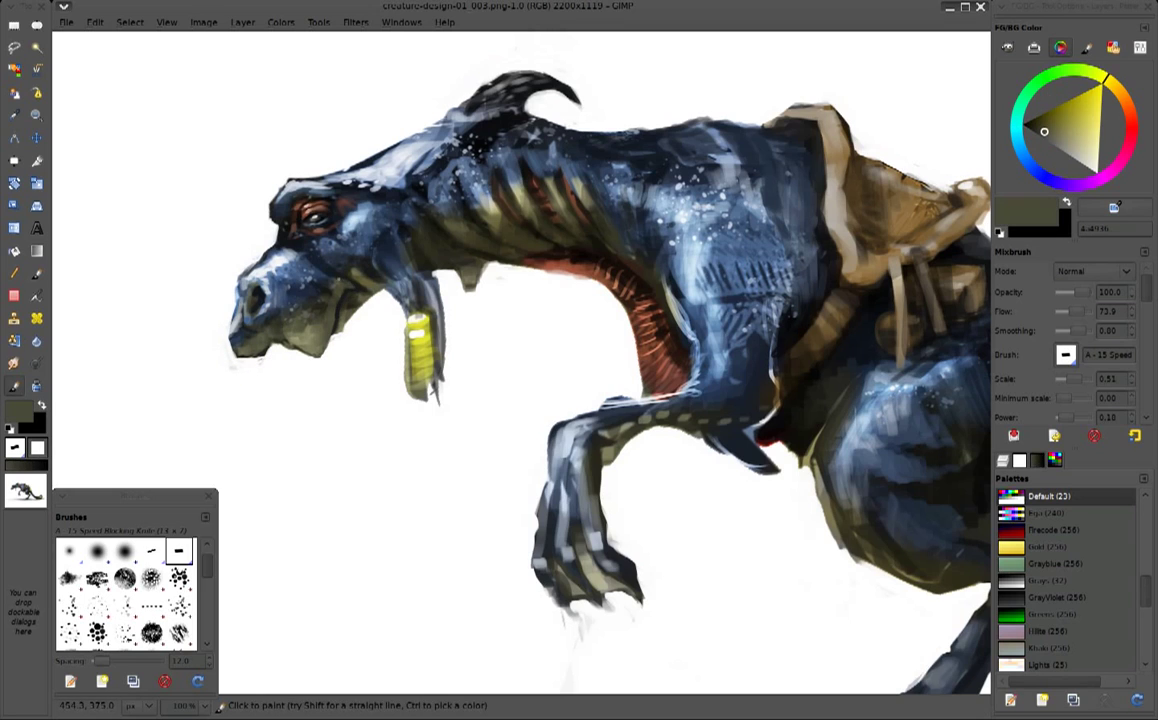
pyautogui.keyDown('ctrl'); pyautogui.click(311, 270); pyautogui.keyUp('ctrl')
pyautogui.keyDown('ctrl'); pyautogui.click(224, 292); pyautogui.keyUp('ctrl')
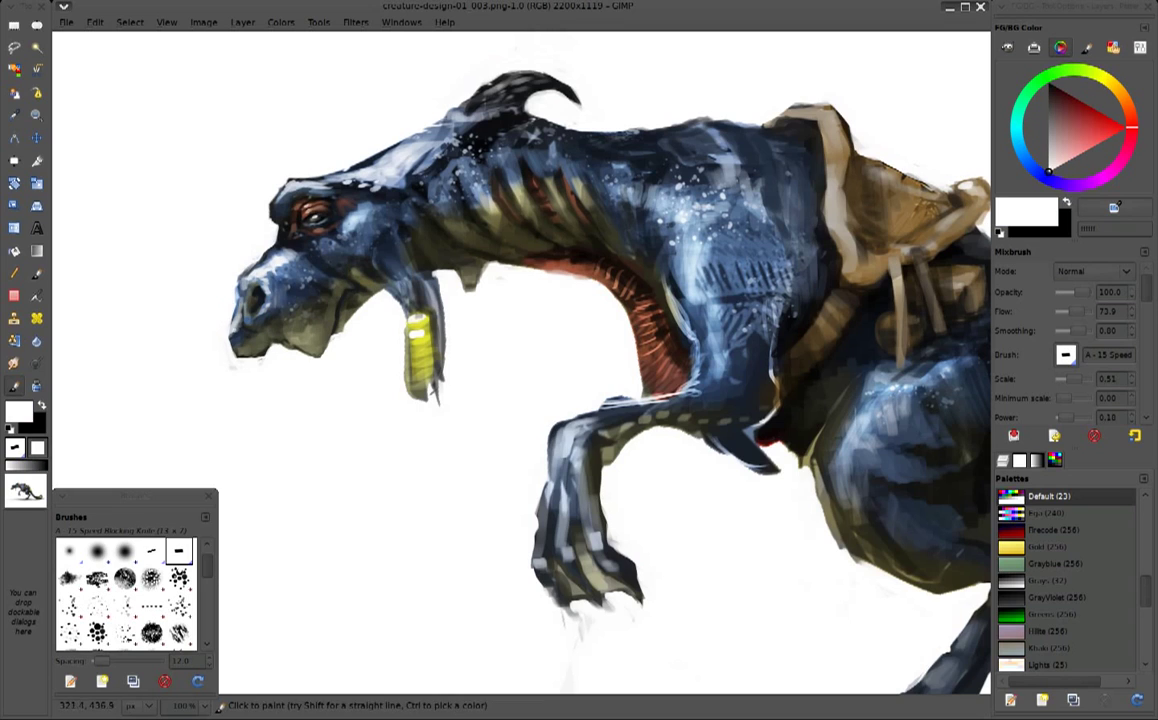
pyautogui.keyDown('ctrl'); pyautogui.click(238, 268); pyautogui.keyUp('ctrl')
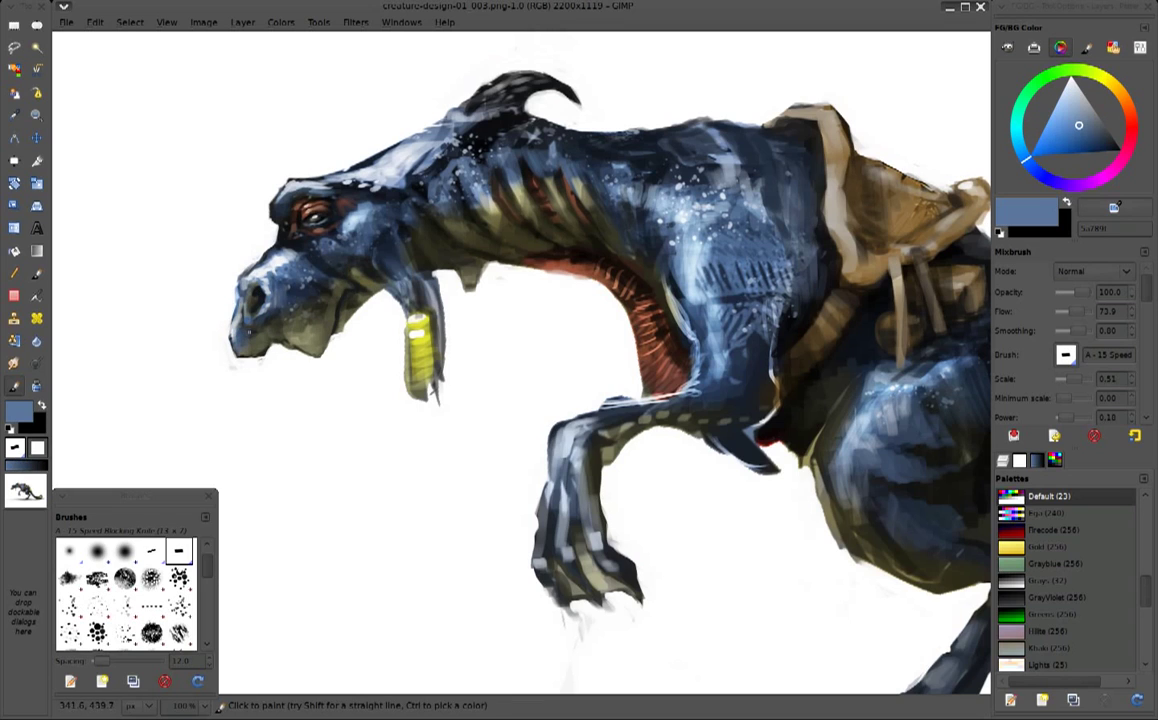
pyautogui.keyDown('ctrl'); pyautogui.click(231, 306); pyautogui.keyUp('ctrl')
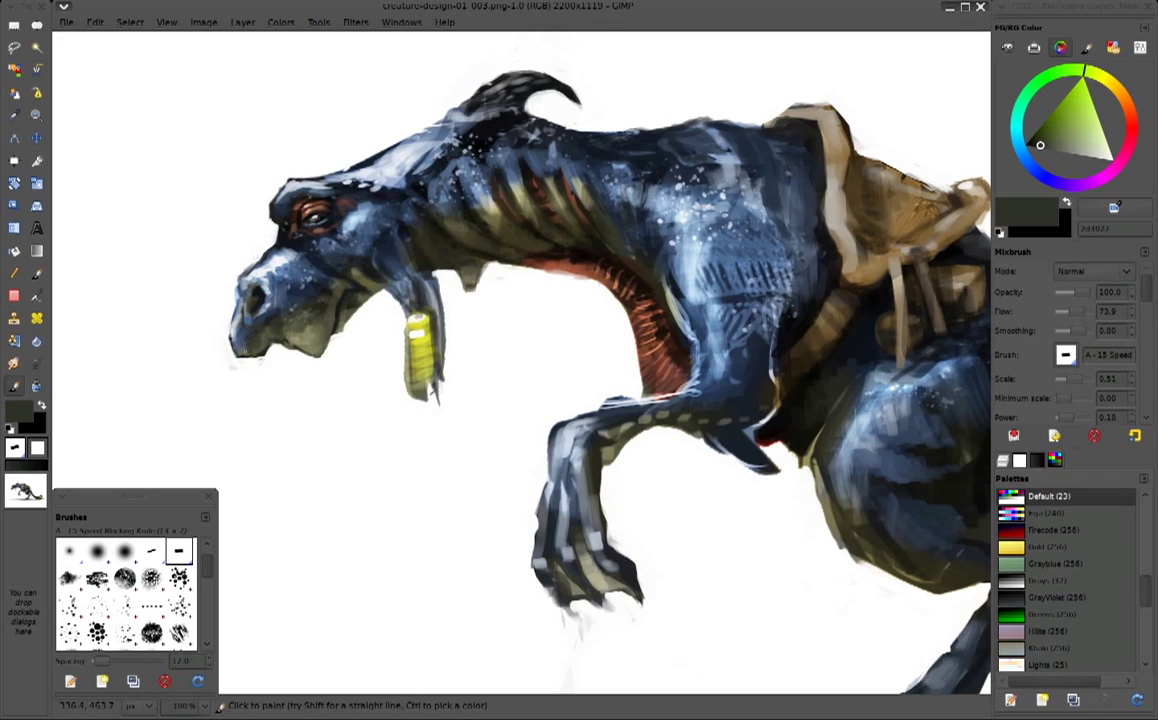
pyautogui.moveTo(274, 291); pyautogui.dragTo(289, 304)
# Sample white, slate blue, light blue and near-white tones from the head
pyautogui.keyDown('ctrl'); pyautogui.click(269, 369); pyautogui.keyUp('ctrl')
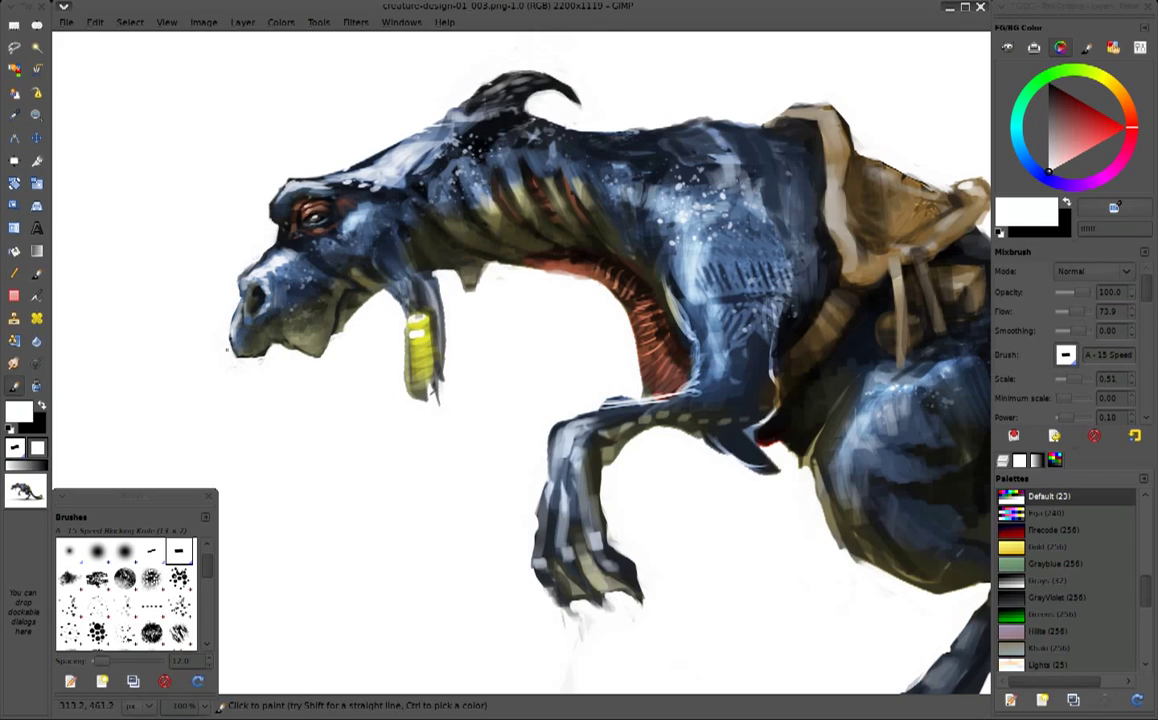
pyautogui.keyDown('ctrl'); pyautogui.click(276, 246); pyautogui.keyUp('ctrl')
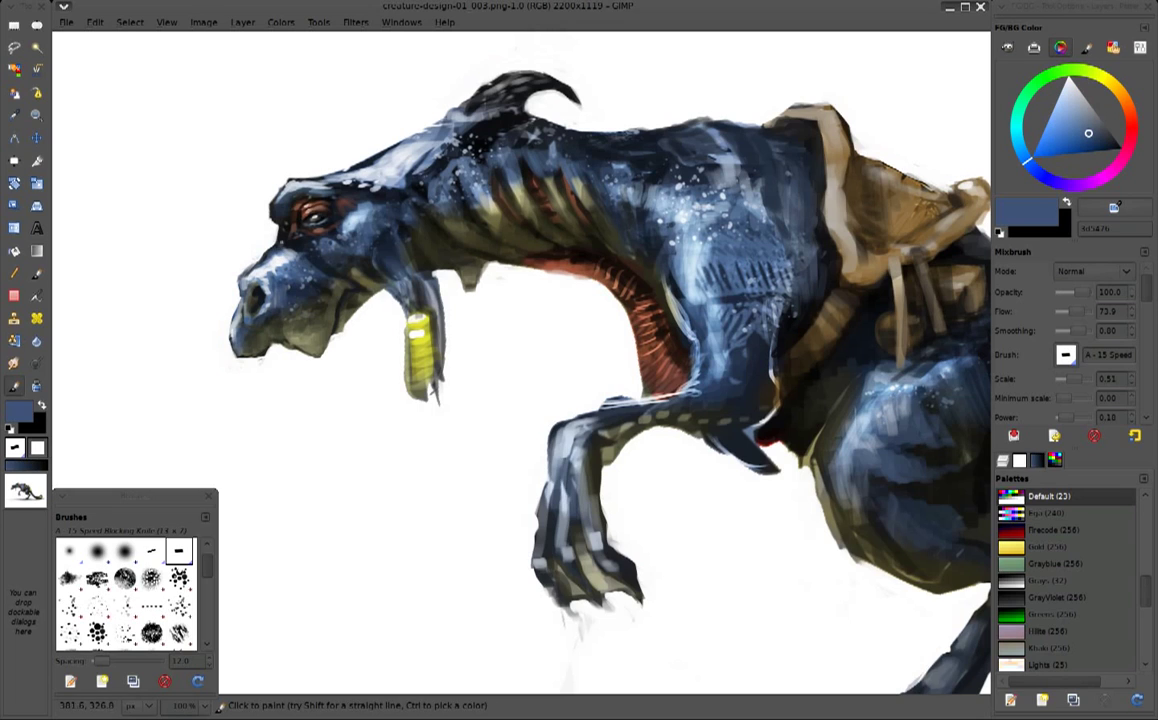
pyautogui.keyDown('ctrl'); pyautogui.click(268, 225); pyautogui.keyUp('ctrl')
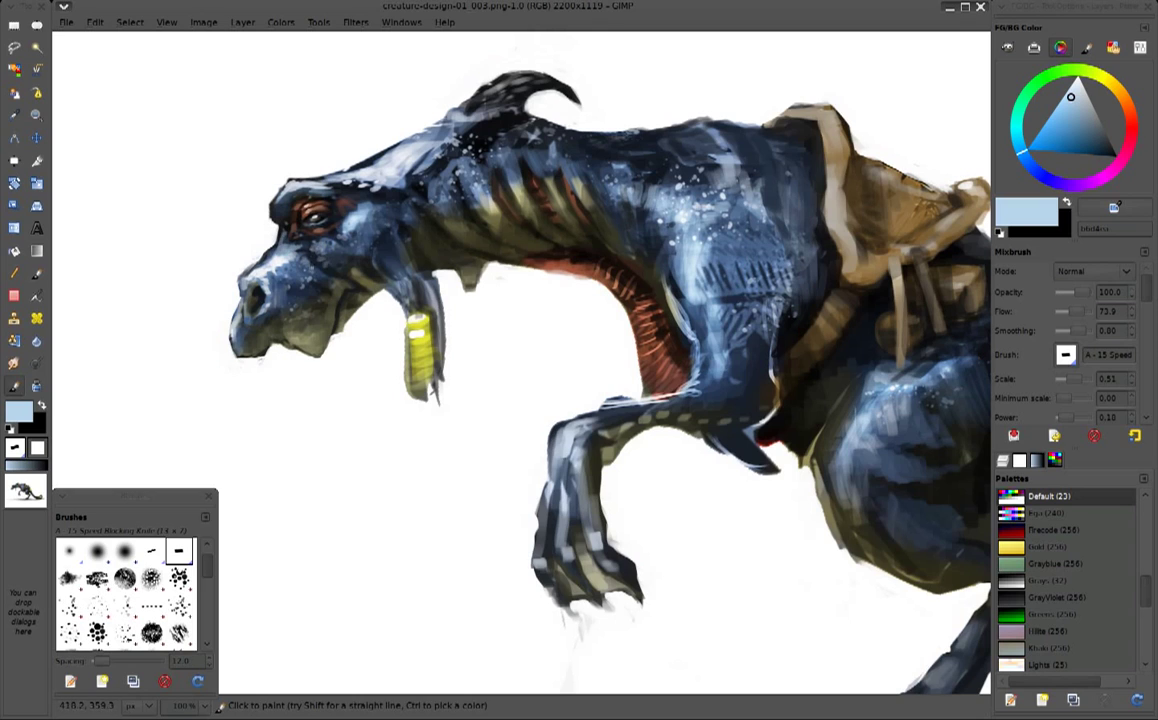
pyautogui.keyDown('ctrl'); pyautogui.click(300, 257); pyautogui.keyUp('ctrl')
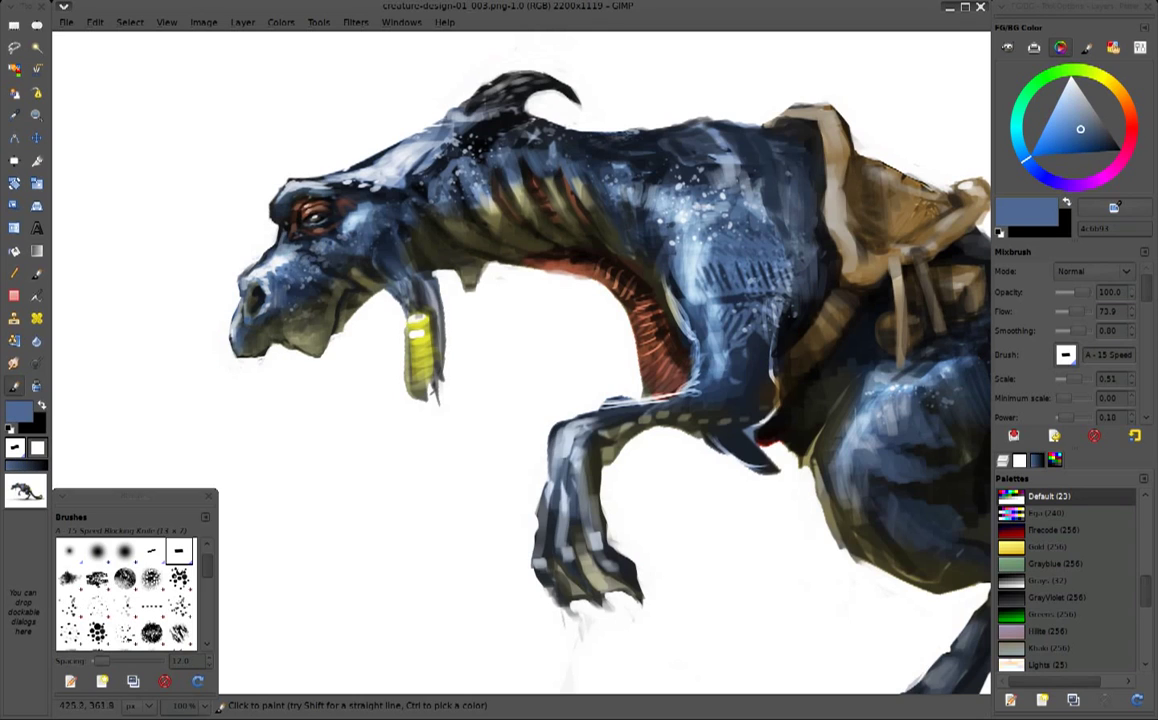
pyautogui.keyDown('ctrl'); pyautogui.click(282, 262); pyautogui.keyUp('ctrl')
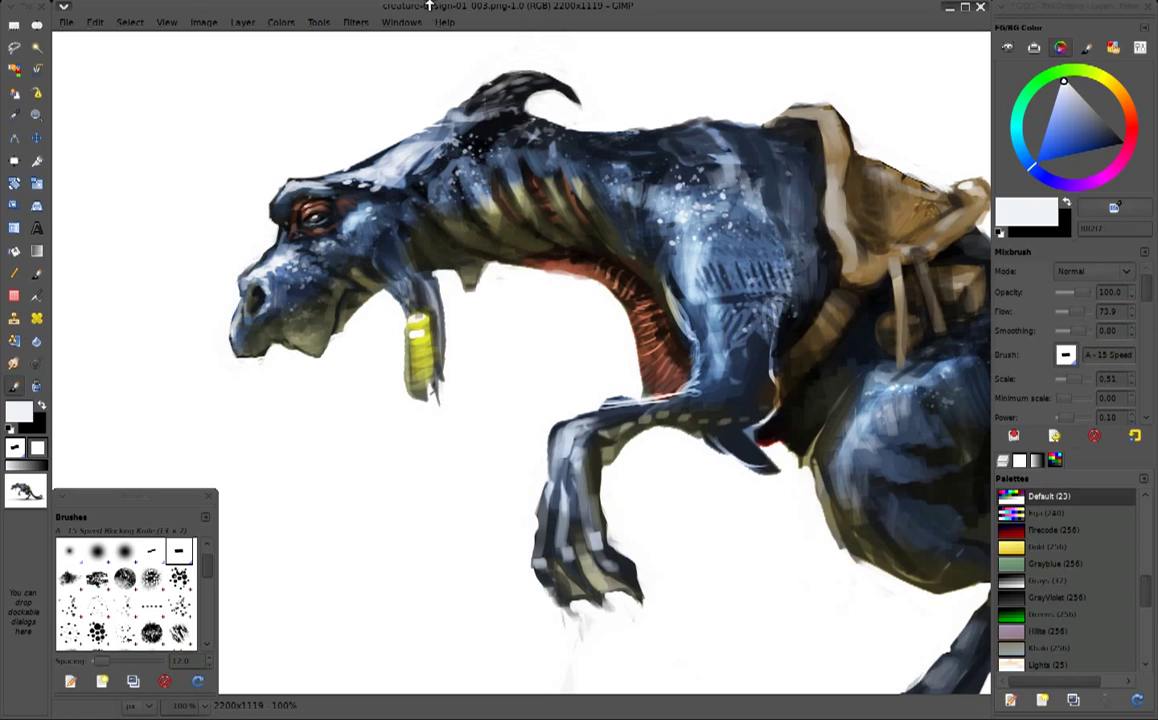
# Sample neck tones, then paint white highlight stripes across the yellow jaw ornament
pyautogui.press('x')
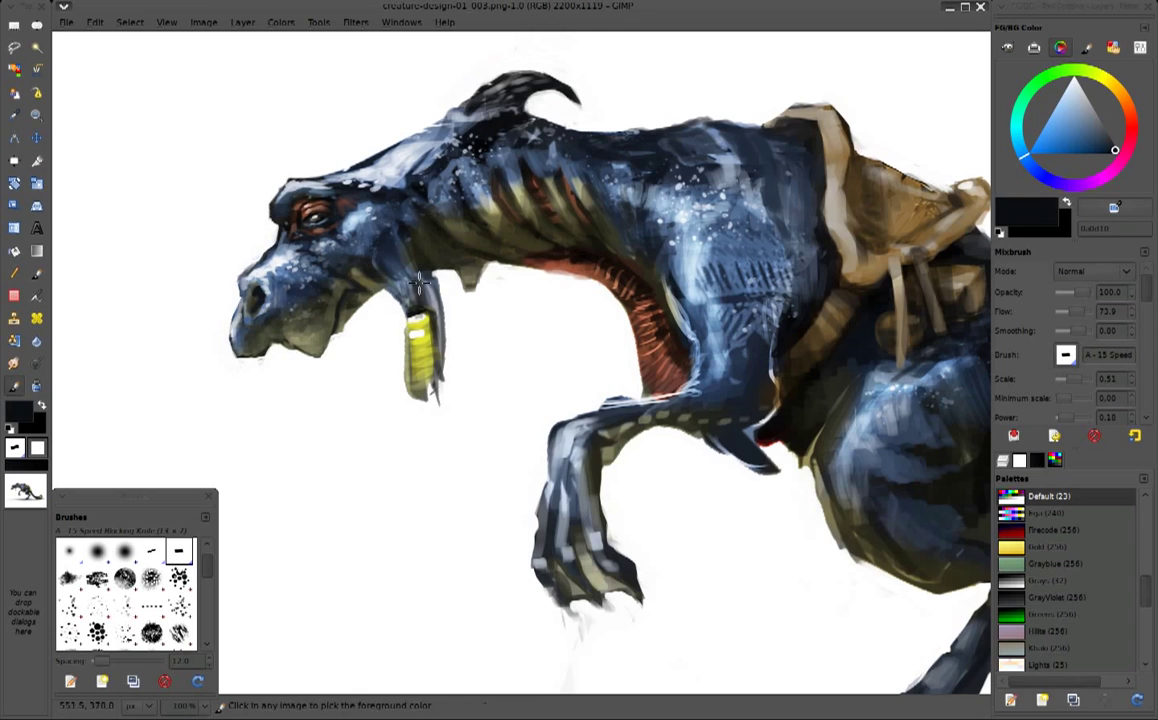
pyautogui.keyDown('ctrl'); pyautogui.click(379, 279); pyautogui.keyUp('ctrl')
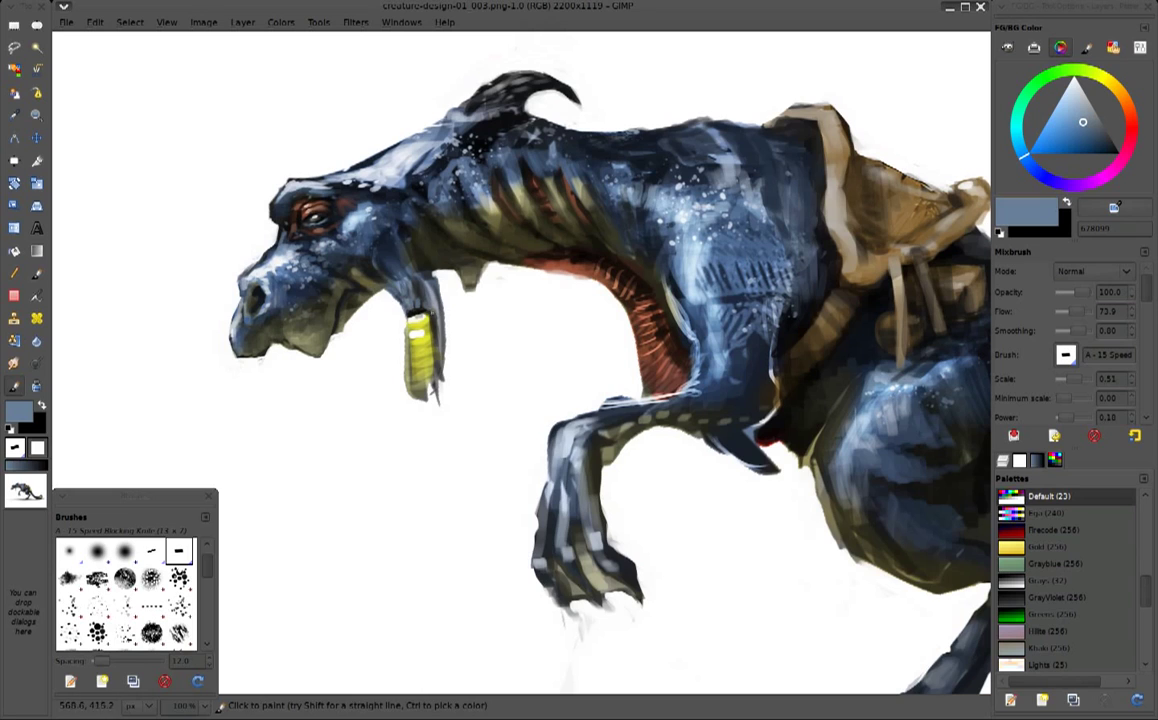
pyautogui.keyDown('ctrl'); pyautogui.click(390, 262); pyautogui.keyUp('ctrl')
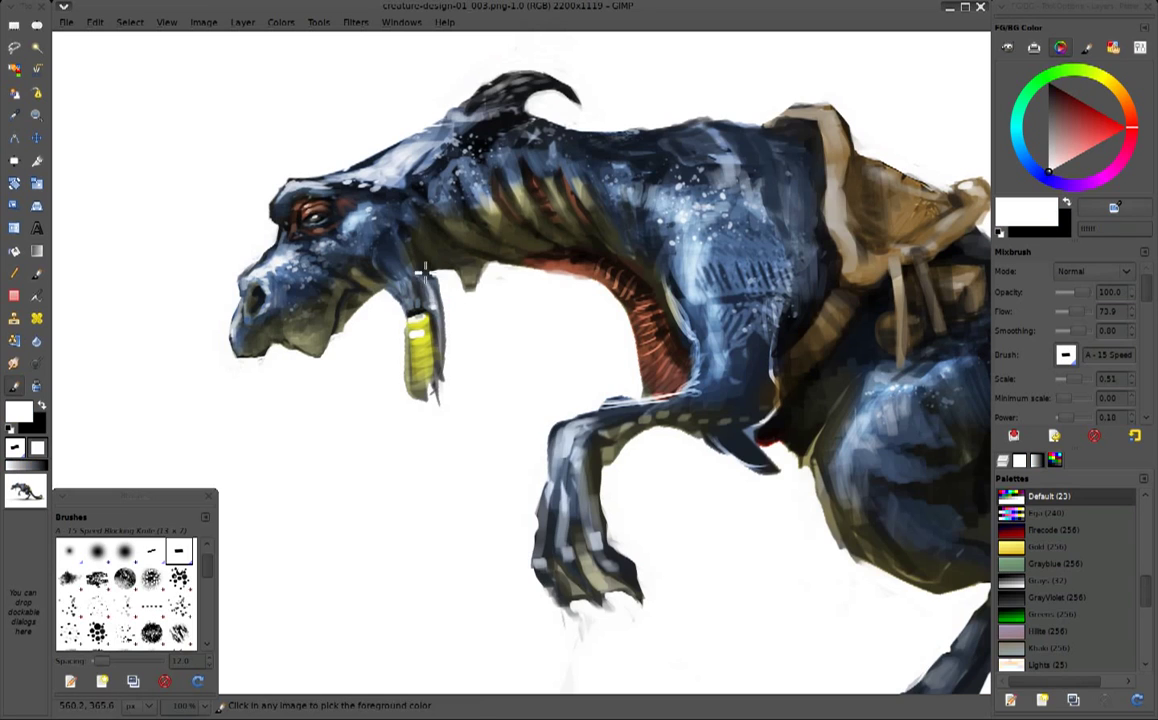
pyautogui.keyDown('ctrl'); pyautogui.click(365, 236); pyautogui.keyUp('ctrl')
pyautogui.keyDown('ctrl'); pyautogui.click(398, 275); pyautogui.keyUp('ctrl')
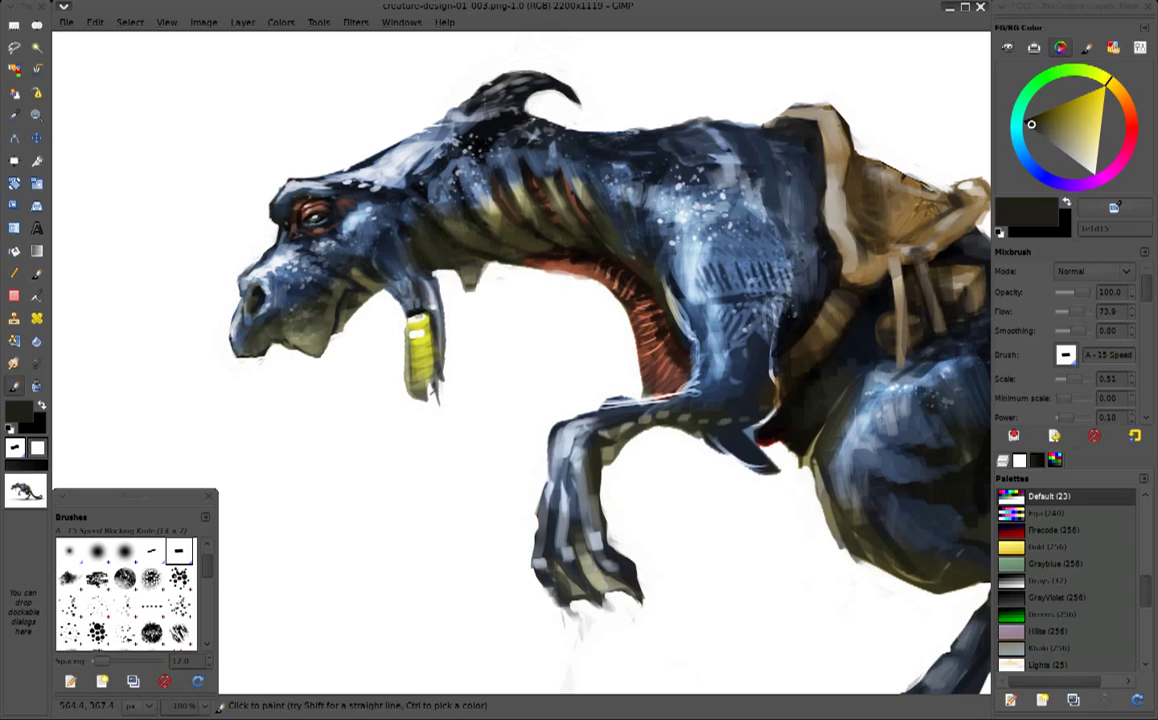
pyautogui.keyDown('ctrl'); pyautogui.click(374, 231); pyautogui.keyUp('ctrl')
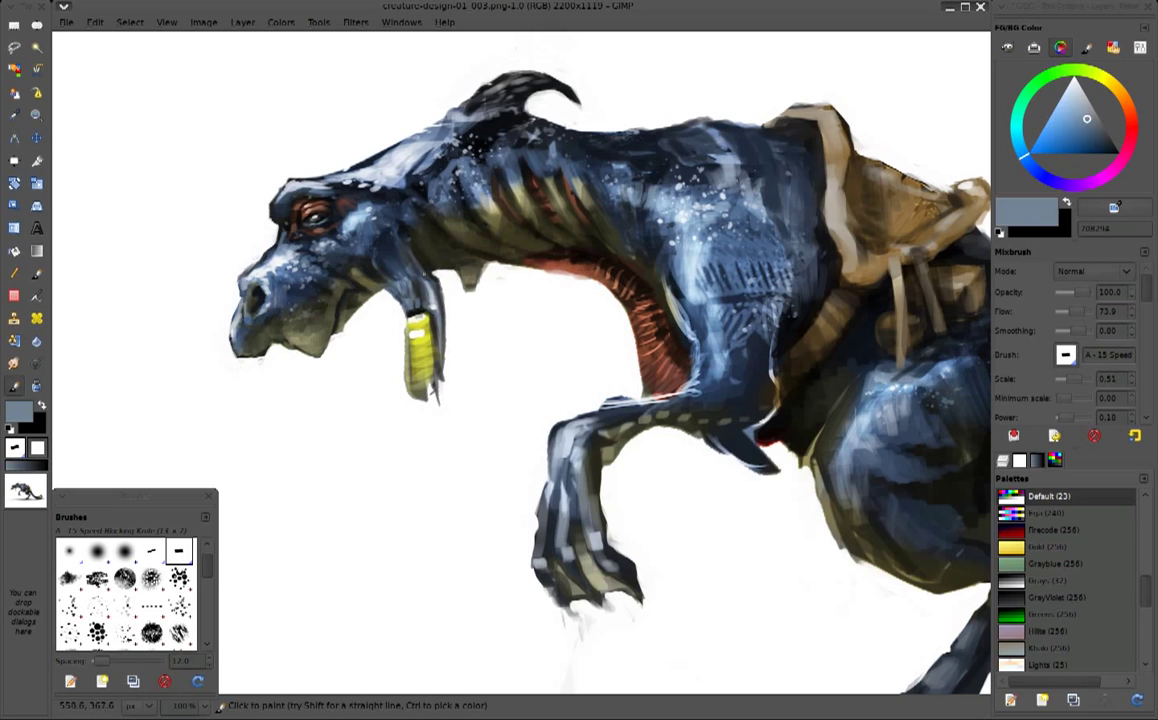
pyautogui.keyDown('ctrl'); pyautogui.click(400, 280); pyautogui.keyUp('ctrl')
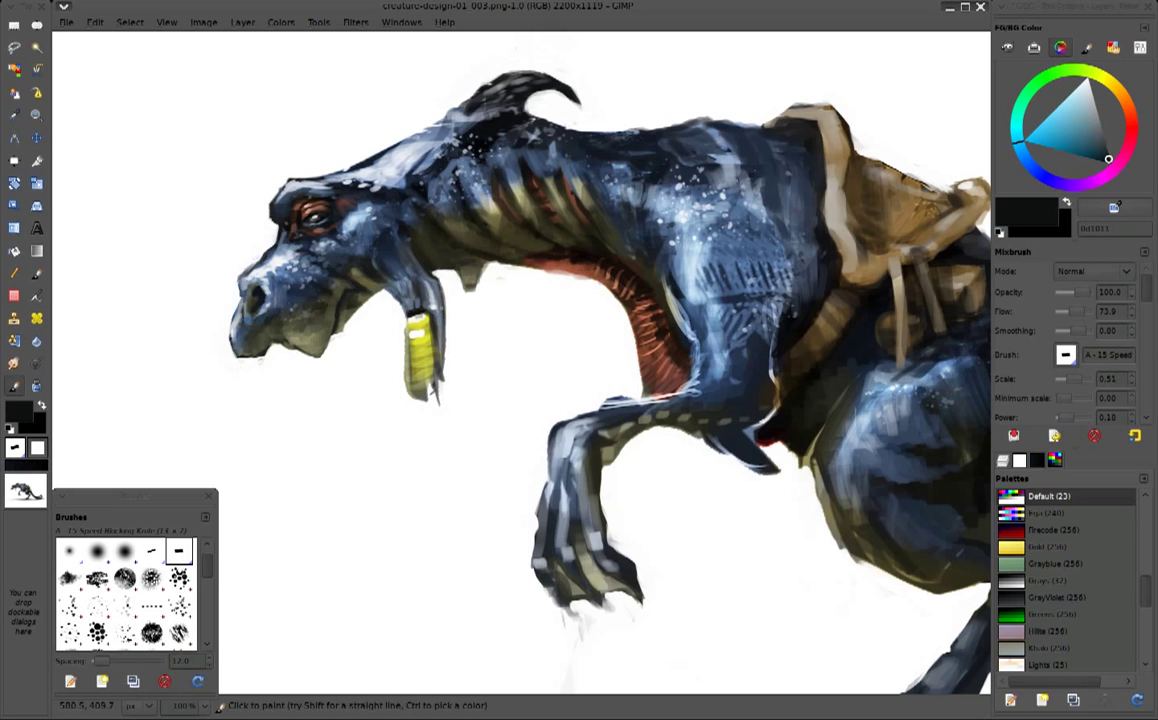
pyautogui.keyDown('ctrl'); pyautogui.click(381, 273); pyautogui.keyUp('ctrl')
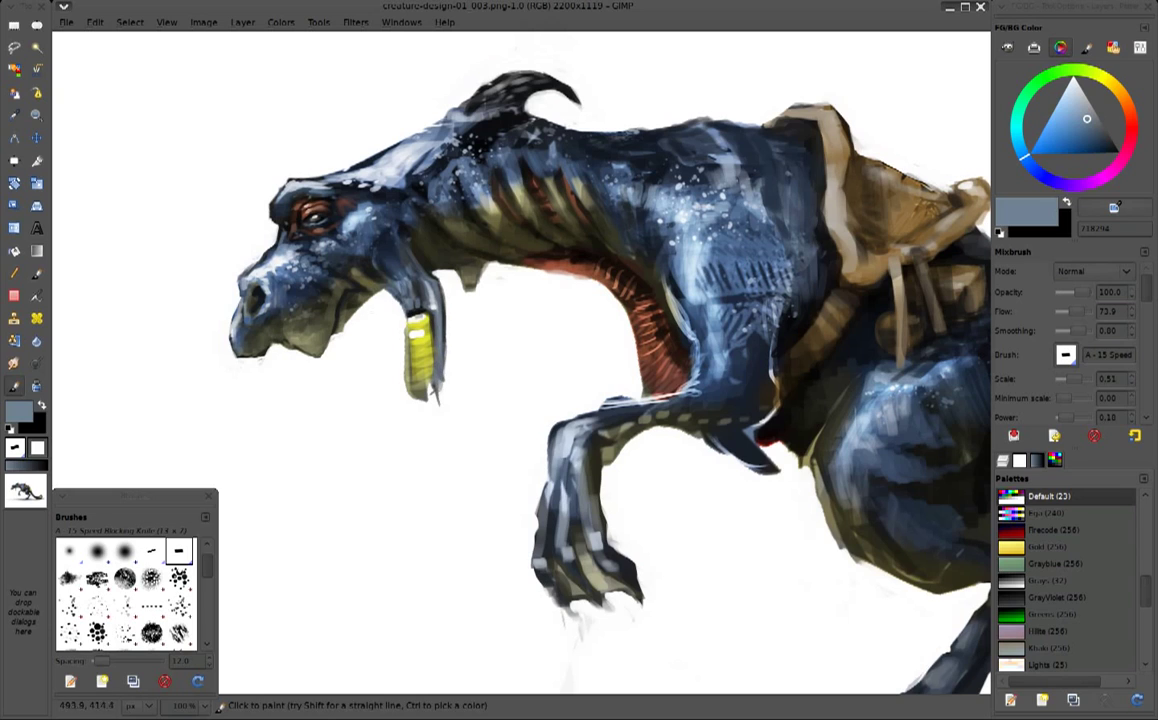
pyautogui.keyDown('ctrl'); pyautogui.click(396, 350); pyautogui.keyUp('ctrl')
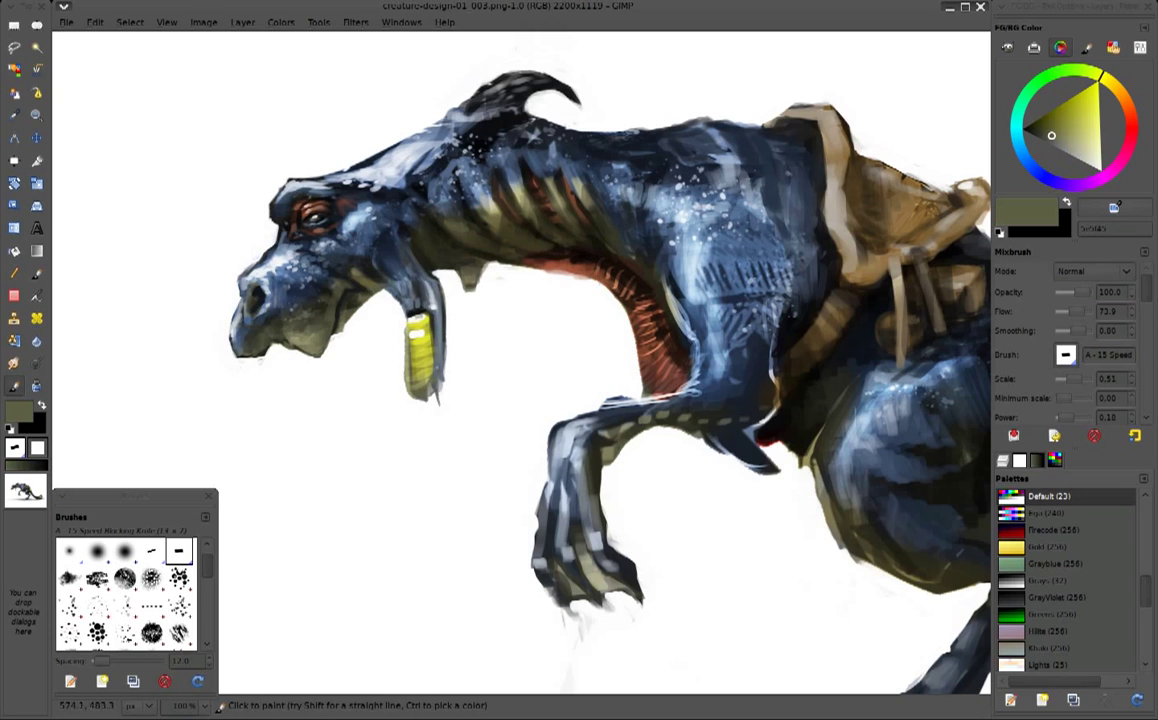
pyautogui.keyDown('ctrl'); pyautogui.click(398, 312); pyautogui.keyUp('ctrl')
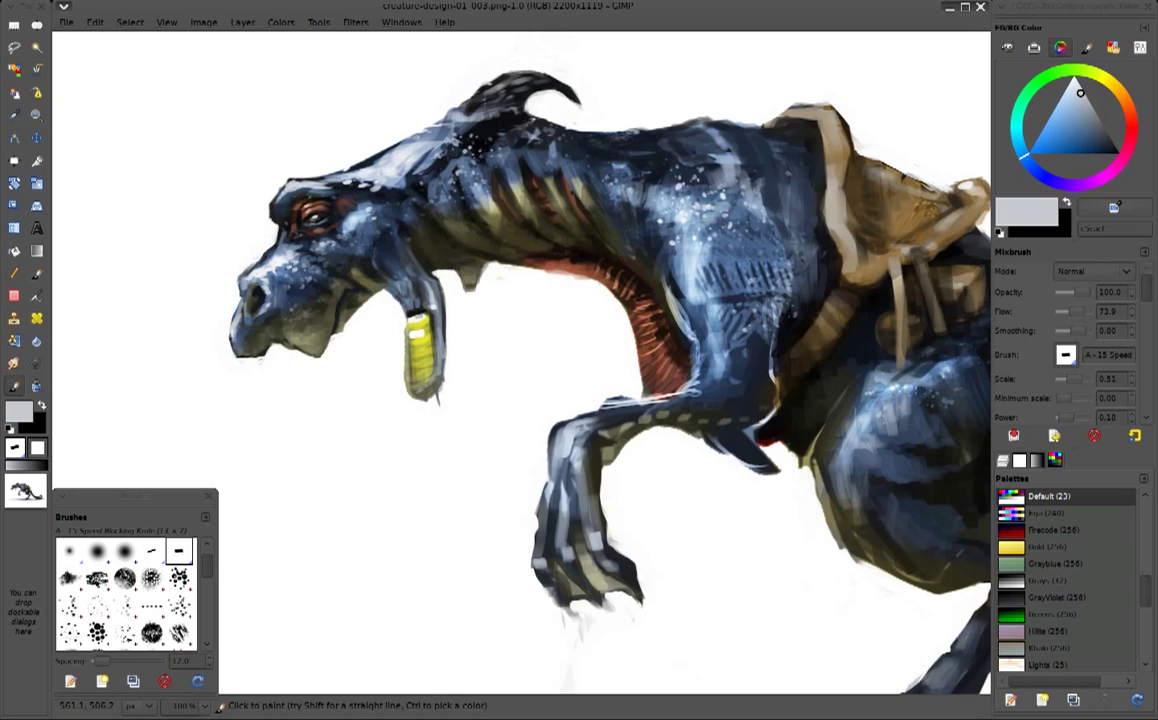
pyautogui.press('d')
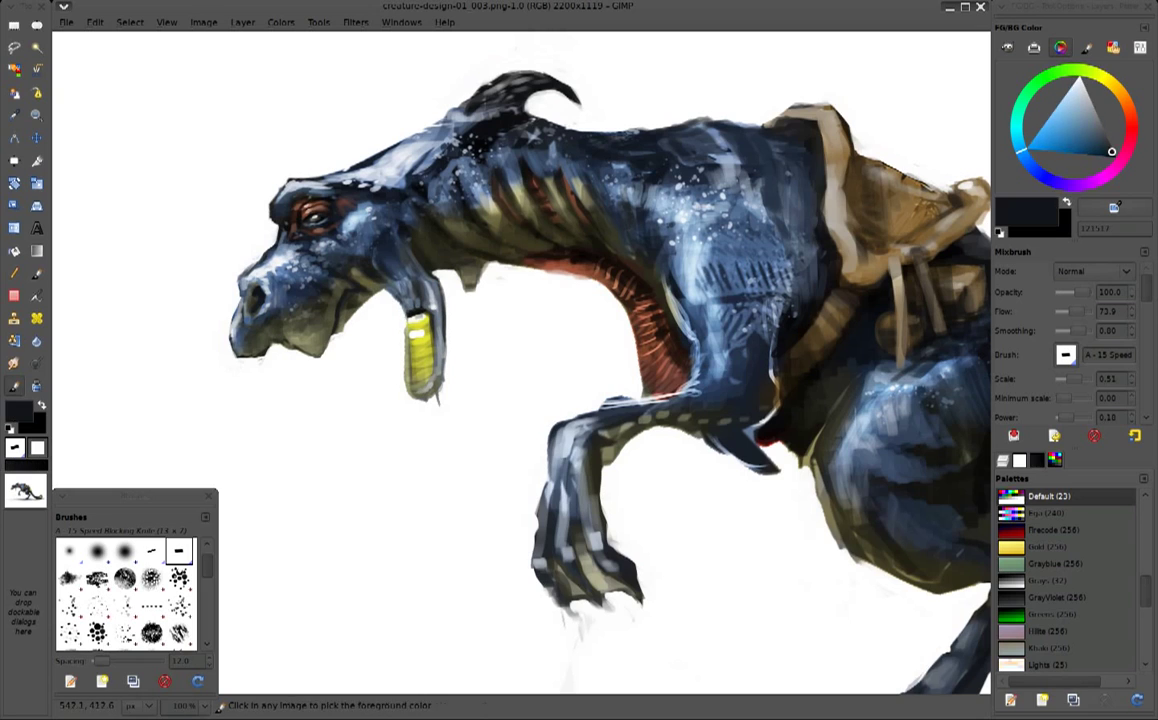
pyautogui.press('x')
pyautogui.moveTo(410, 324)
pyautogui.mouseDown()
pyautogui.moveTo(425, 321)
pyautogui.moveTo(426, 334)
pyautogui.mouseUp()
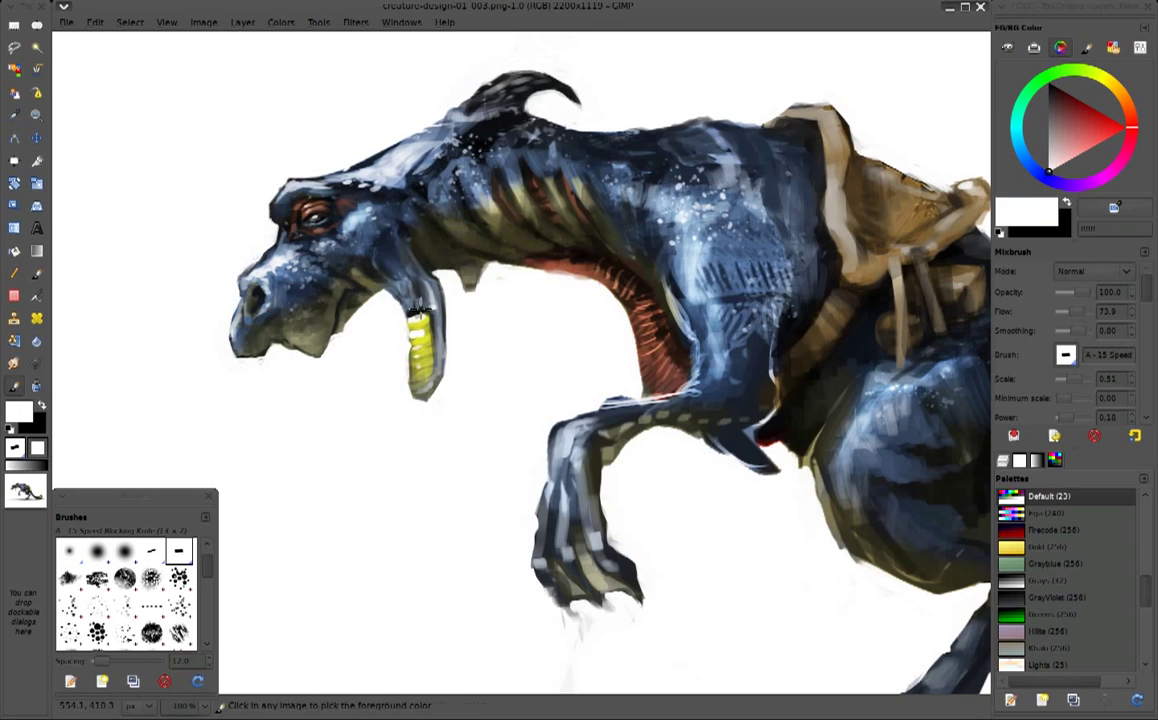
# Sample yellow, olive, khaki, brown and slate blue tones from the ornament and neck
pyautogui.keyDown('ctrl'); pyautogui.click(377, 283); pyautogui.keyUp('ctrl')
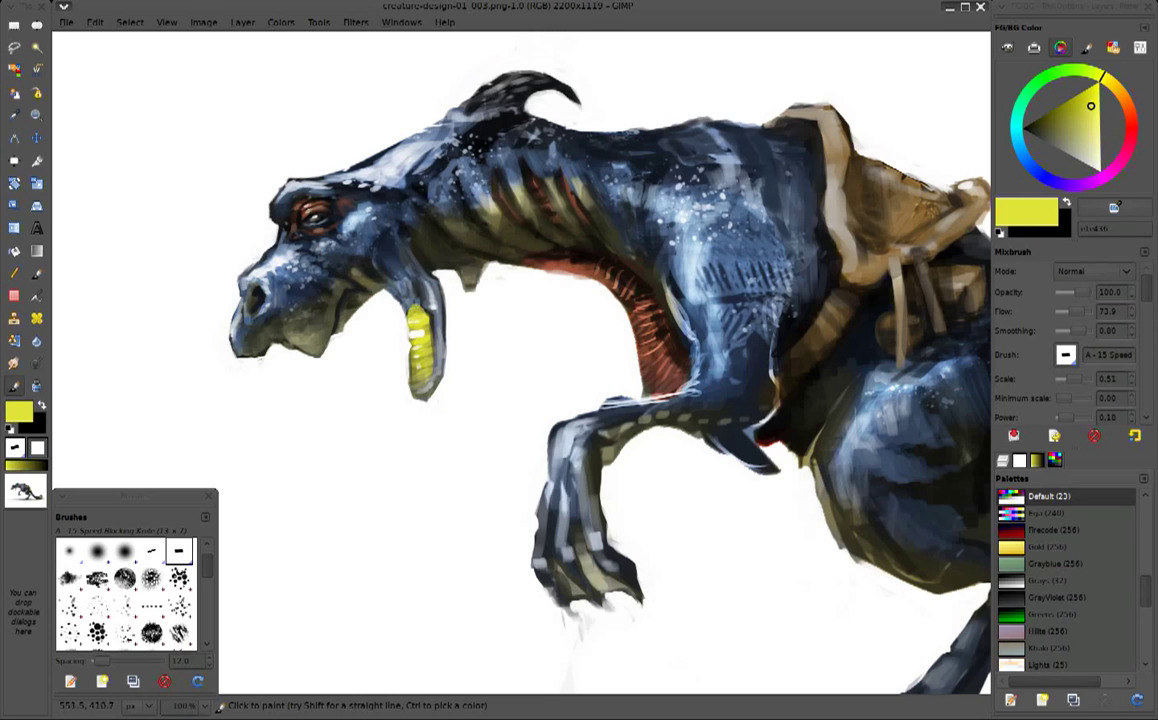
pyautogui.keyDown('ctrl'); pyautogui.click(382, 282); pyautogui.keyUp('ctrl')
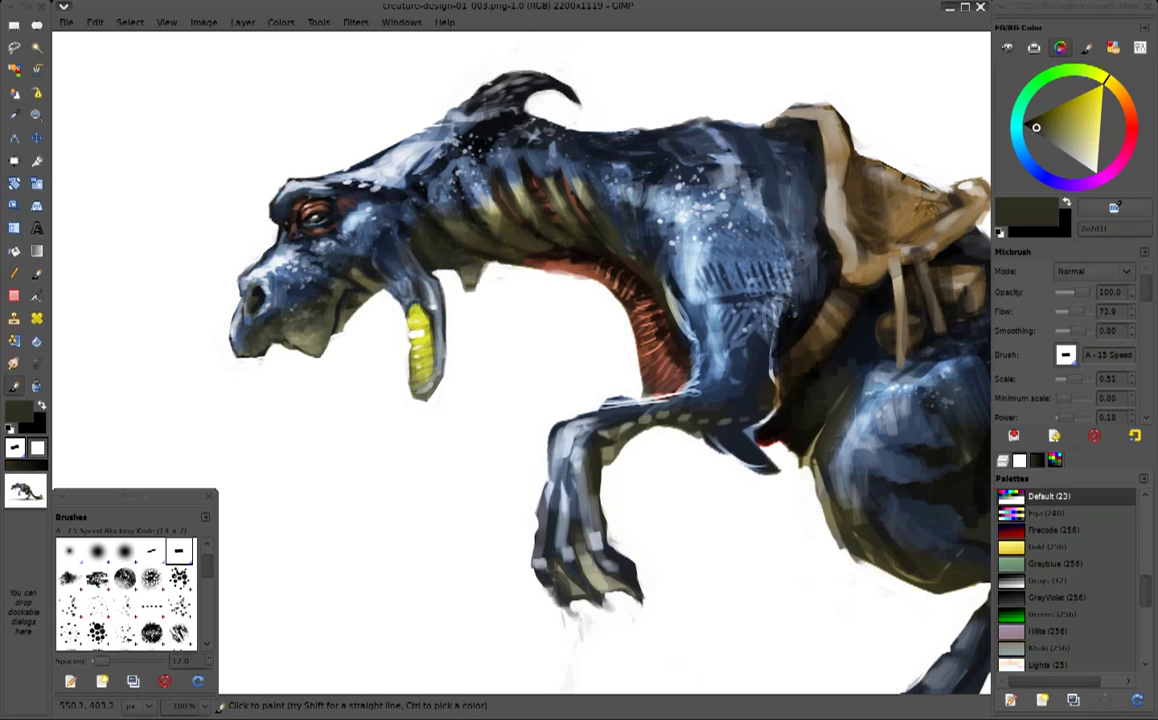
pyautogui.keyDown('ctrl'); pyautogui.click(389, 292); pyautogui.keyUp('ctrl')
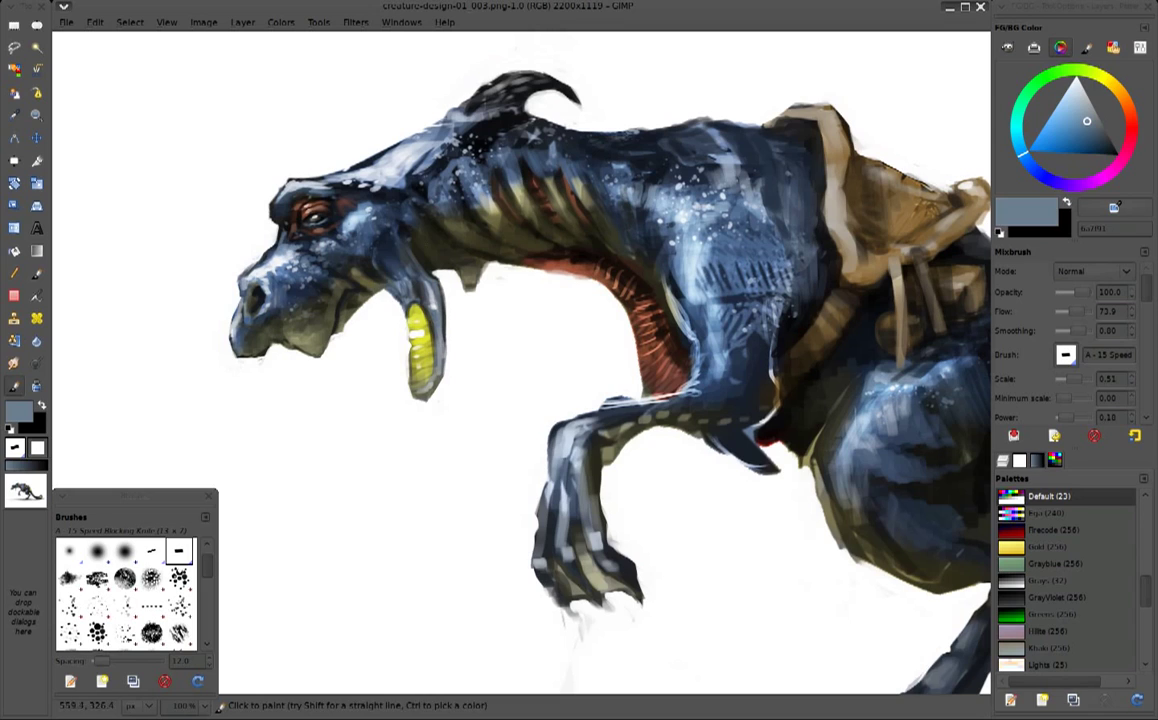
pyautogui.keyDown('ctrl'); pyautogui.click(390, 226); pyautogui.keyUp('ctrl')
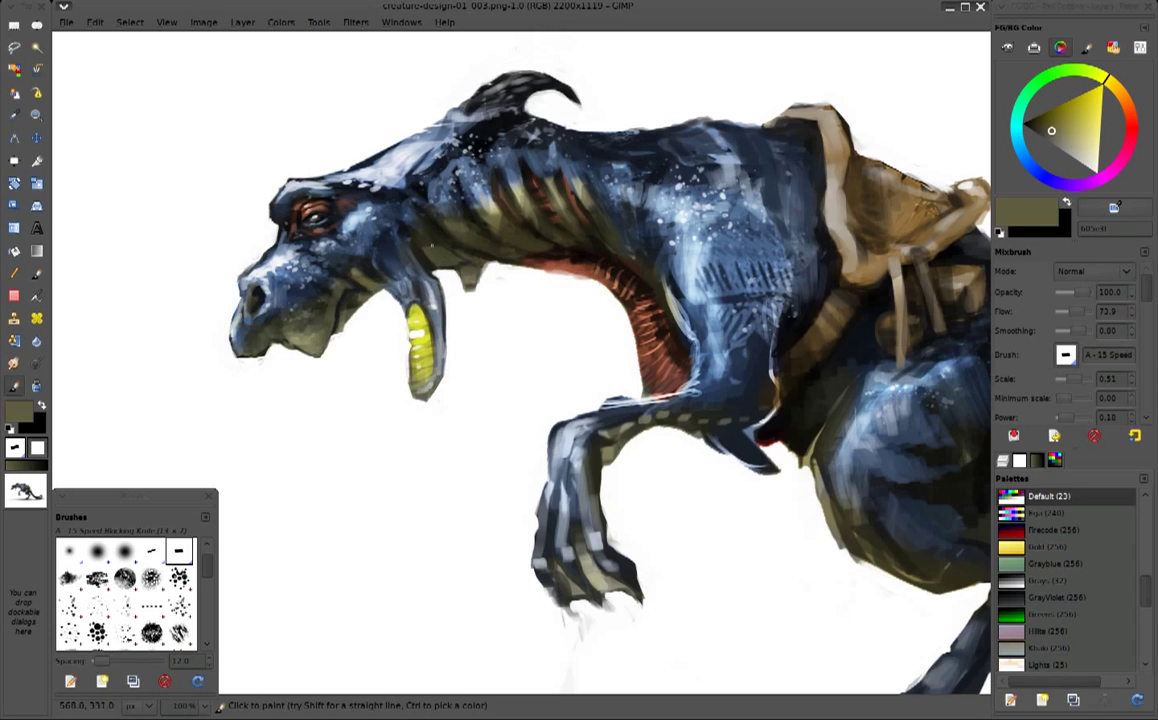
pyautogui.keyDown('ctrl'); pyautogui.click(412, 248); pyautogui.keyUp('ctrl')
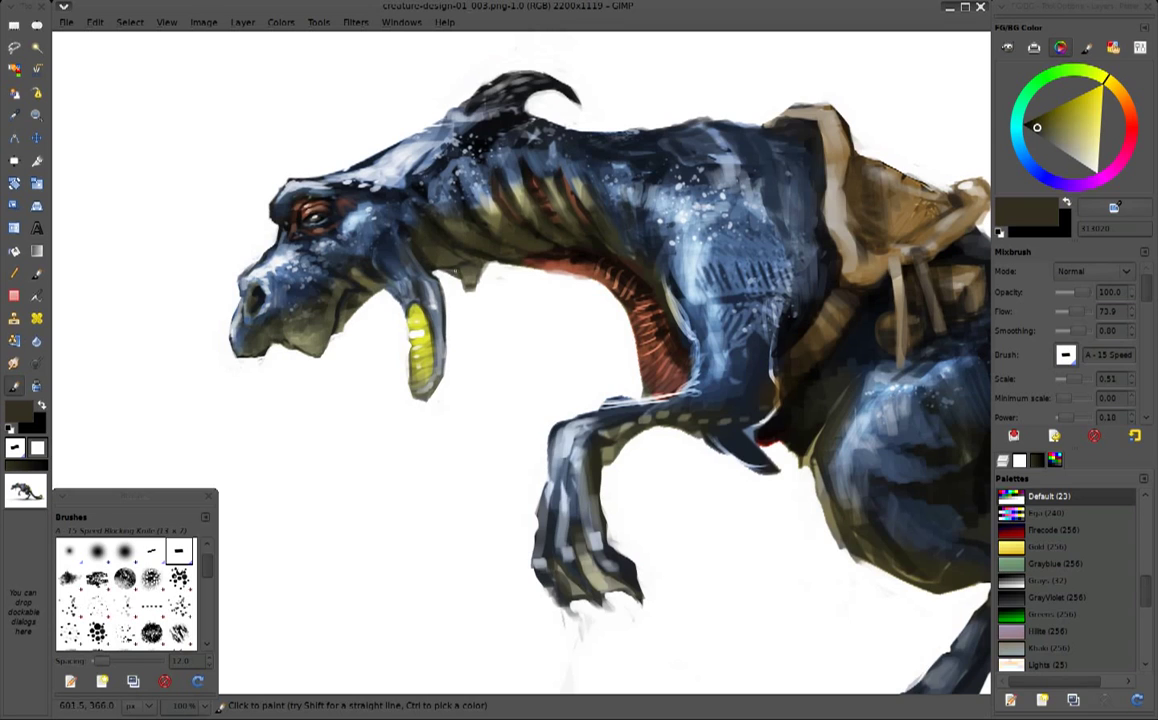
pyautogui.keyDown('ctrl'); pyautogui.click(415, 246); pyautogui.keyUp('ctrl')
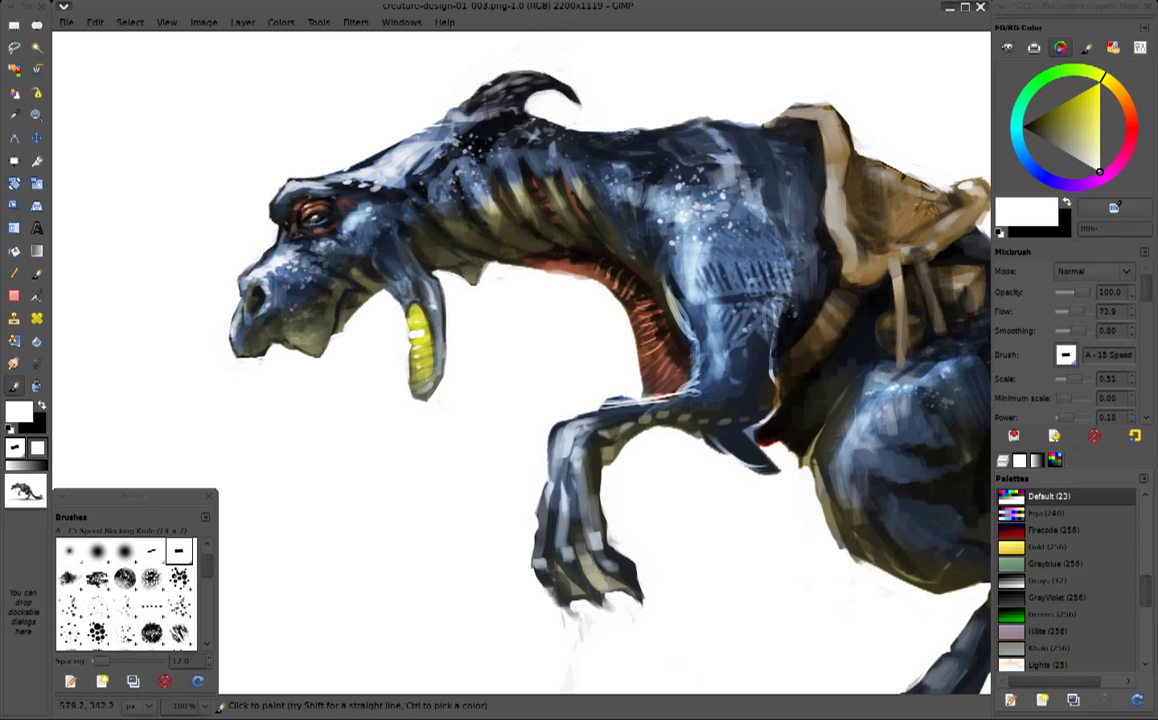
pyautogui.keyDown('ctrl'); pyautogui.click(417, 249); pyautogui.keyUp('ctrl')
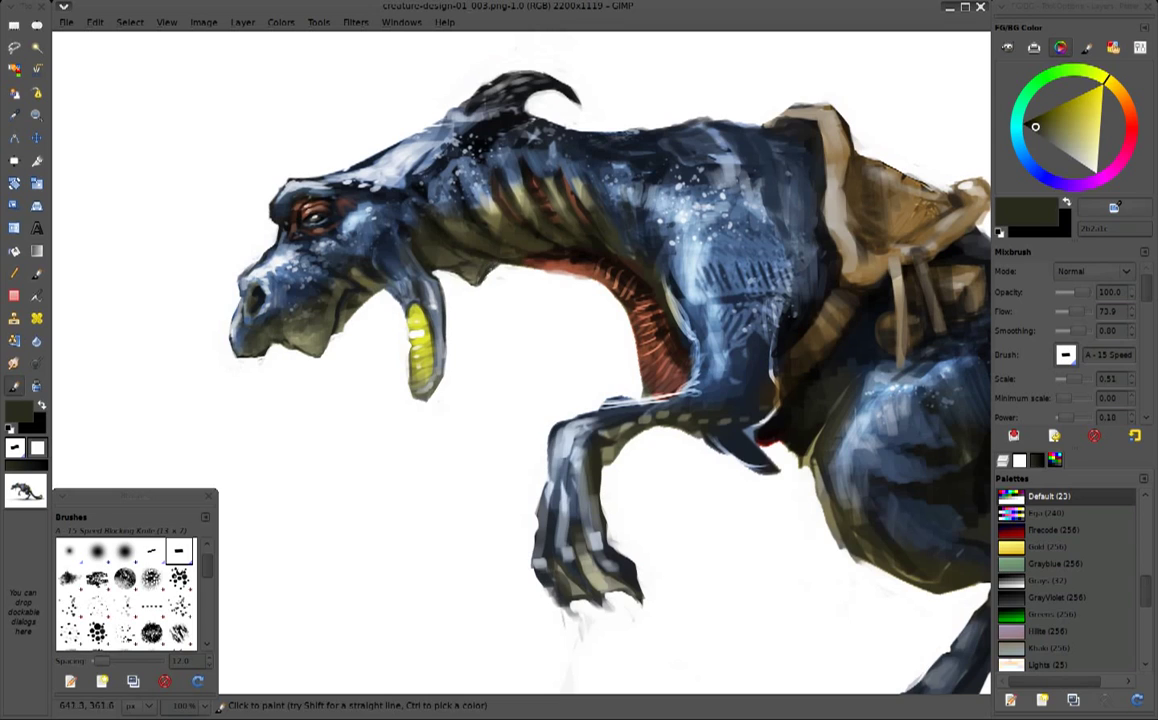
pyautogui.keyDown('ctrl'); pyautogui.click(447, 196); pyautogui.keyUp('ctrl')
pyautogui.keyDown('ctrl'); pyautogui.click(455, 201); pyautogui.keyUp('ctrl')
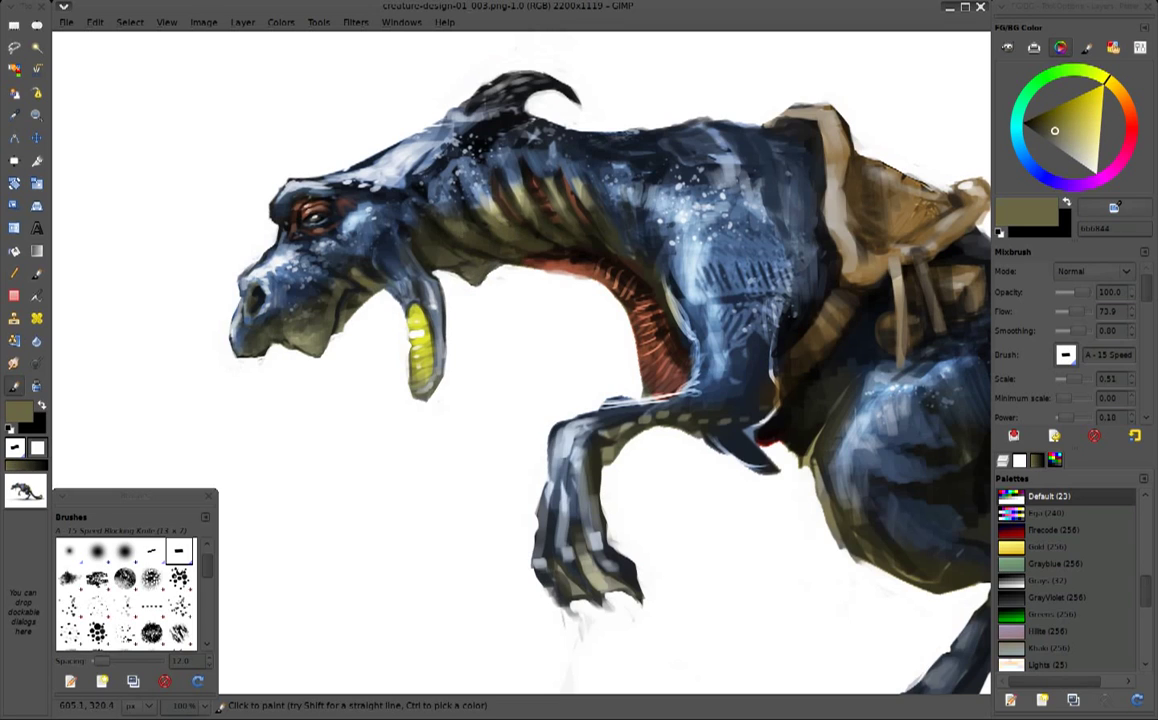
# Paint lighter slate-blue marks on the neck, then sample its reddish-brown
pyautogui.keyDown('ctrl'); pyautogui.click(320, 243); pyautogui.keyUp('ctrl')
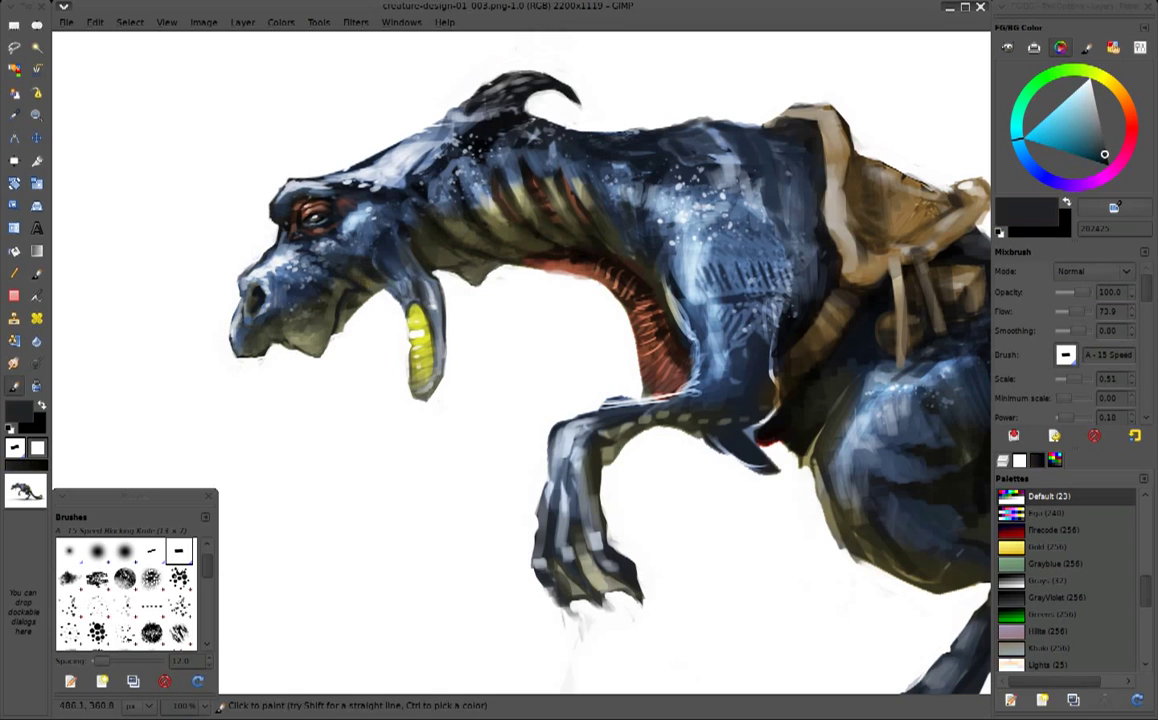
pyautogui.keyDown('ctrl'); pyautogui.click(338, 258); pyautogui.keyUp('ctrl')
pyautogui.keyDown('ctrl'); pyautogui.click(322, 235); pyautogui.keyUp('ctrl')
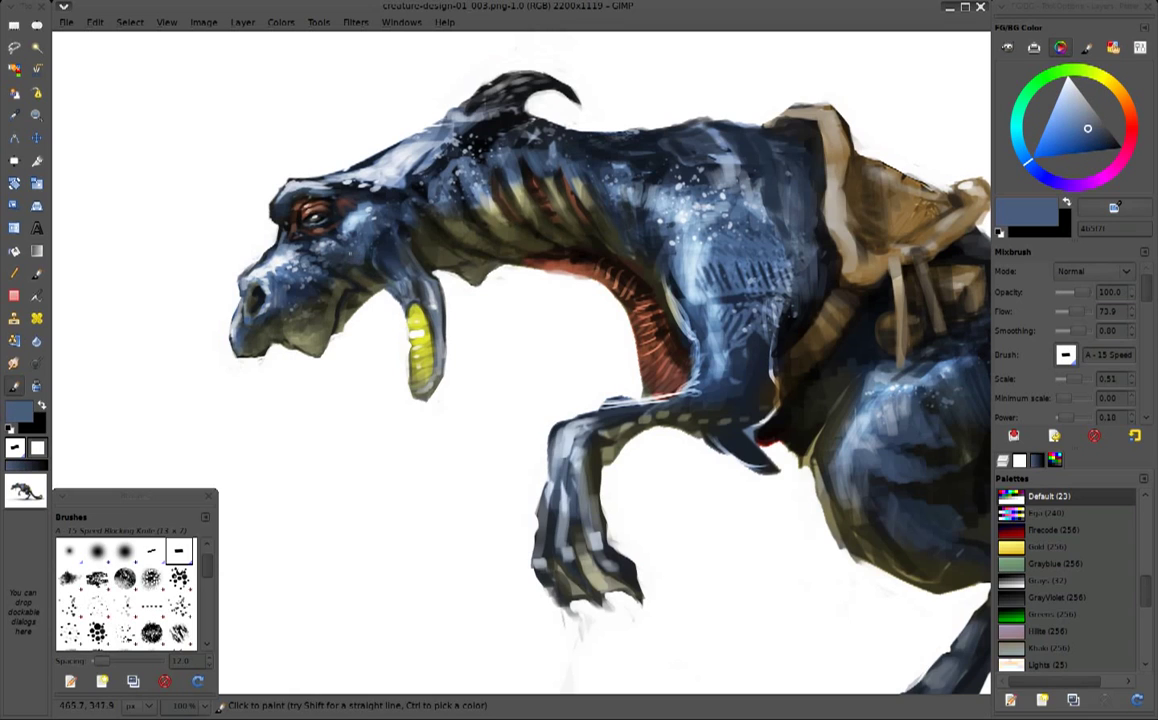
pyautogui.moveTo(386, 193); pyautogui.dragTo(386, 182)
pyautogui.keyDown('ctrl'); pyautogui.click(492, 137); pyautogui.keyUp('ctrl')
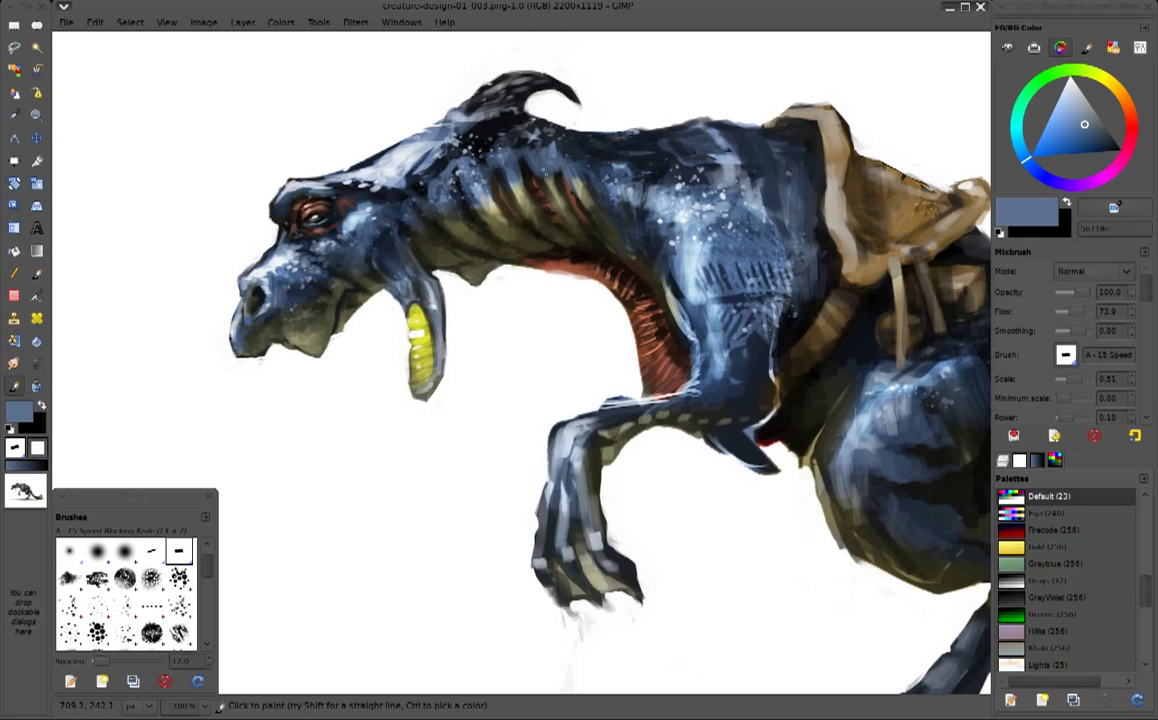
pyautogui.press('ctrl')
pyautogui.keyDown('ctrl'); pyautogui.click(569, 266); pyautogui.keyUp('ctrl')
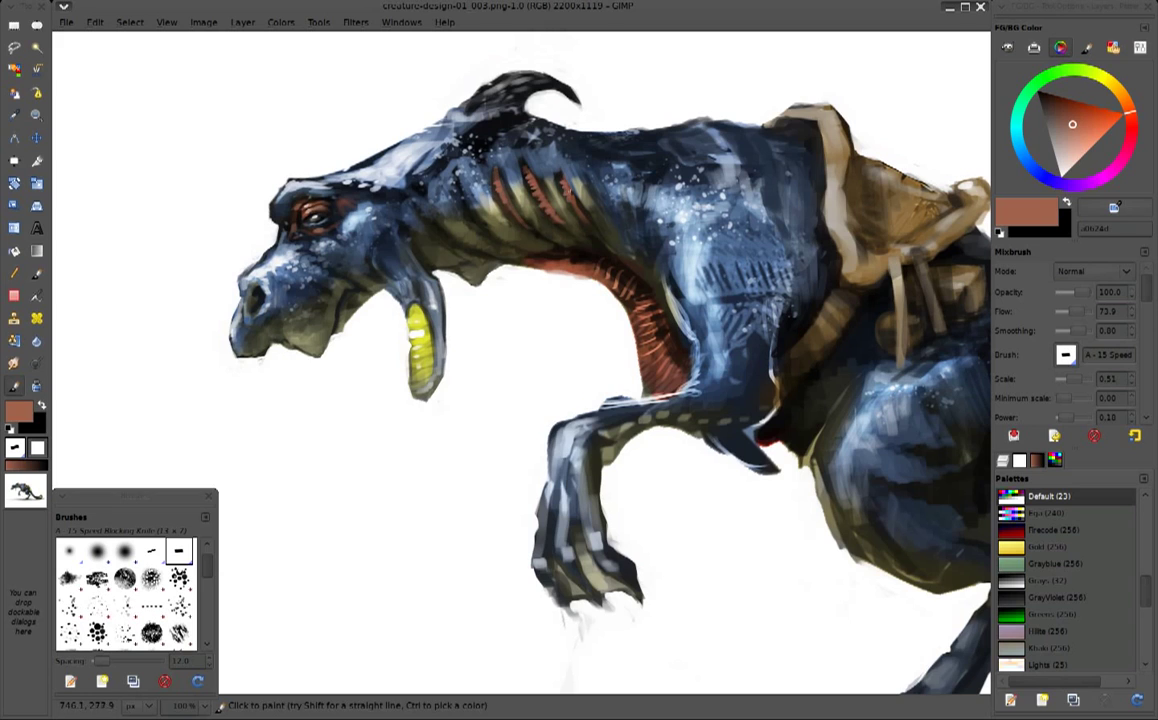
# Switch the brush to Soft light mode and softly brighten the neck, jaw and cheek
pyautogui.click(1093, 271)
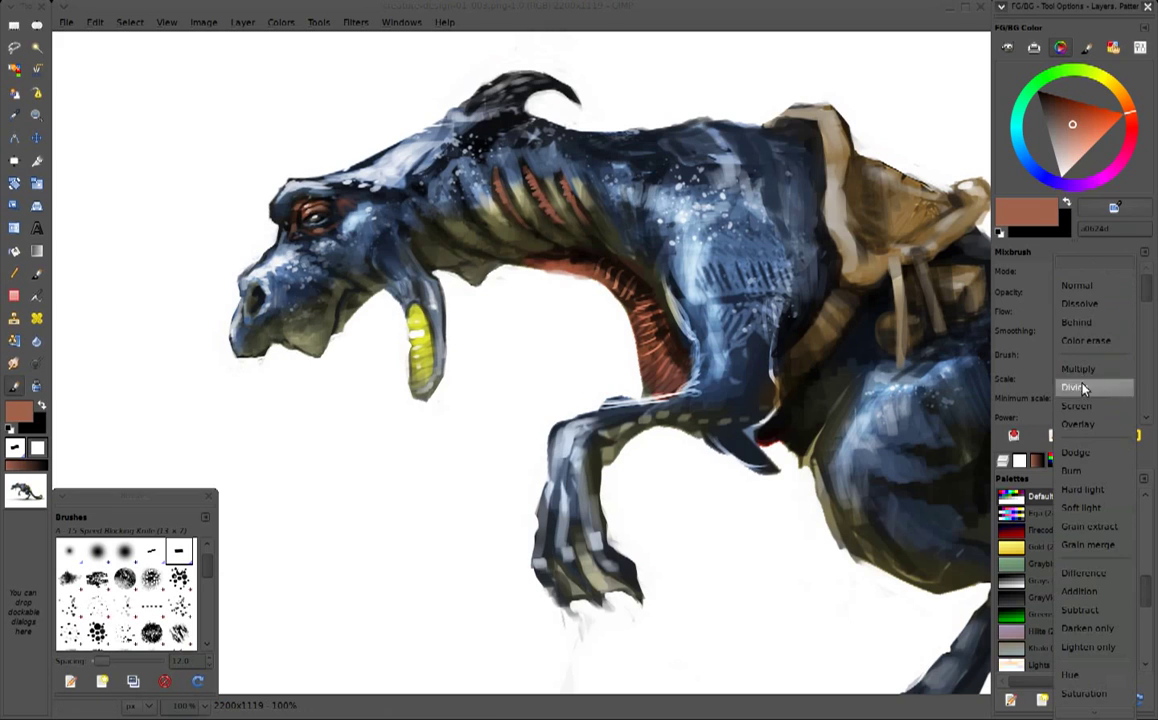
pyautogui.click(1081, 507)
pyautogui.moveTo(485, 168)
pyautogui.mouseDown()
pyautogui.moveTo(457, 174)
pyautogui.moveTo(516, 174)
pyautogui.mouseUp()
pyautogui.moveTo(298, 282)
pyautogui.mouseDown()
pyautogui.moveTo(292, 318)
pyautogui.moveTo(300, 270)
pyautogui.mouseUp()
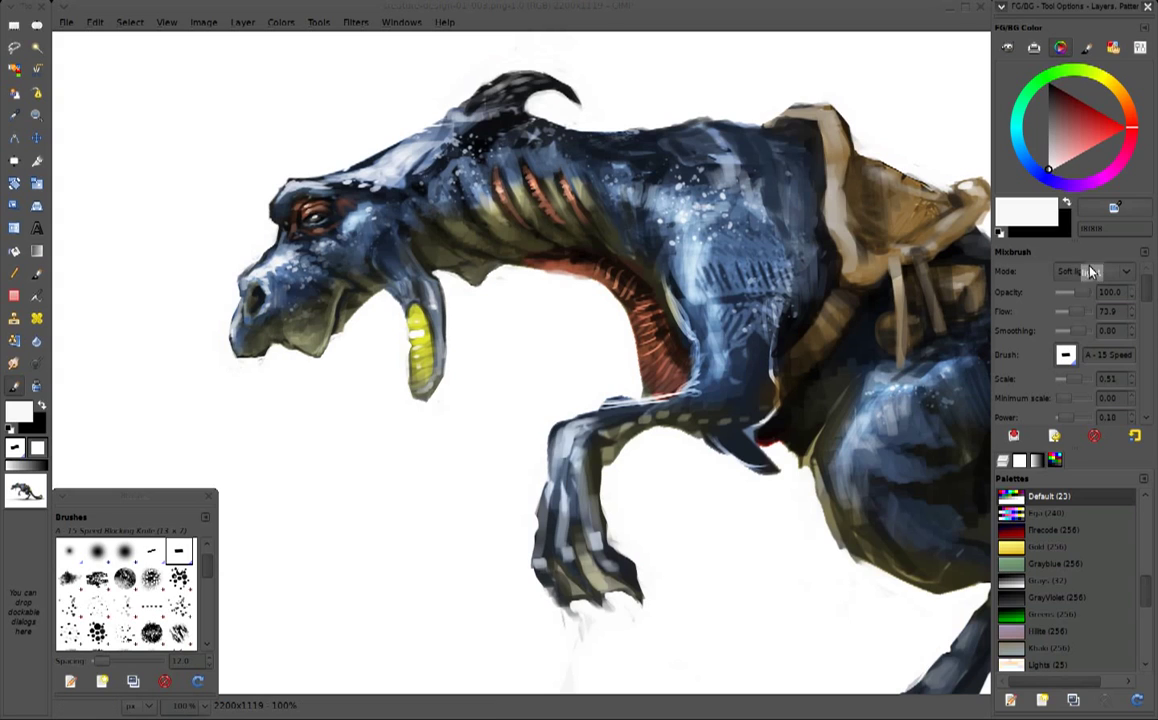
# Add dark blue strokes along the jaw line in normal painting
pyautogui.keyDown('ctrl'); pyautogui.click(286, 339); pyautogui.keyUp('ctrl')
pyautogui.moveTo(295, 290); pyautogui.dragTo(326, 335)
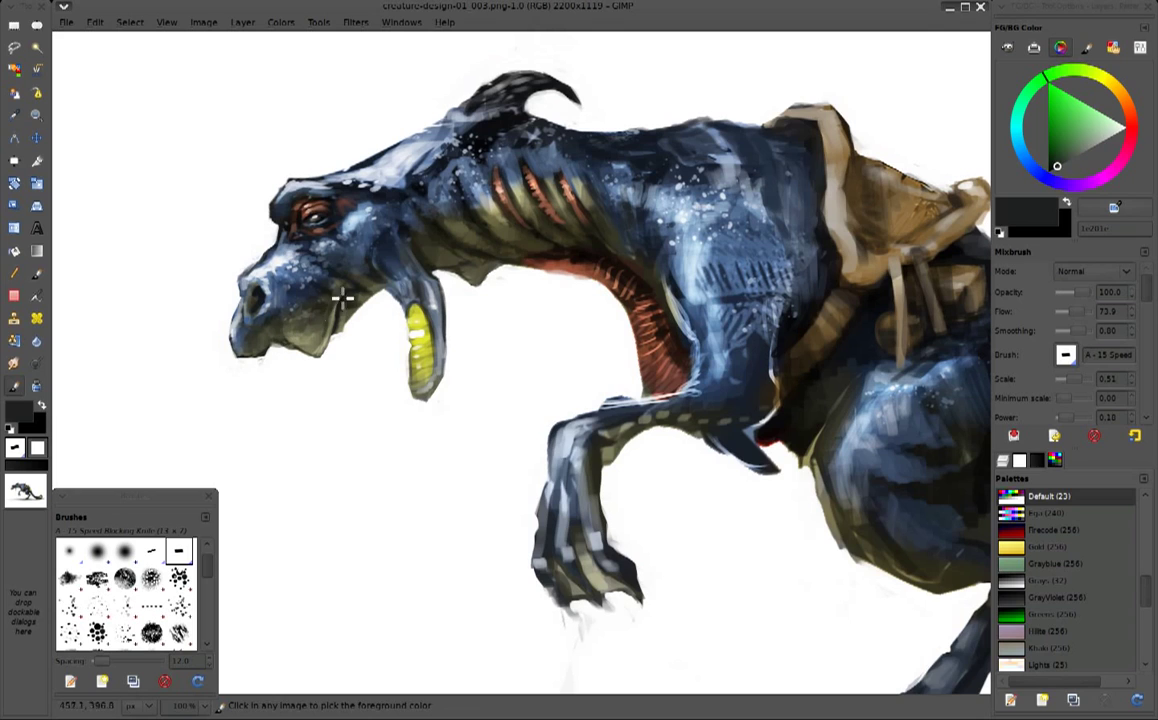
pyautogui.keyDown('ctrl'); pyautogui.click(308, 276); pyautogui.keyUp('ctrl')
pyautogui.moveTo(257, 300)
pyautogui.mouseDown()
pyautogui.moveTo(283, 330)
pyautogui.moveTo(236, 308)
pyautogui.mouseUp()
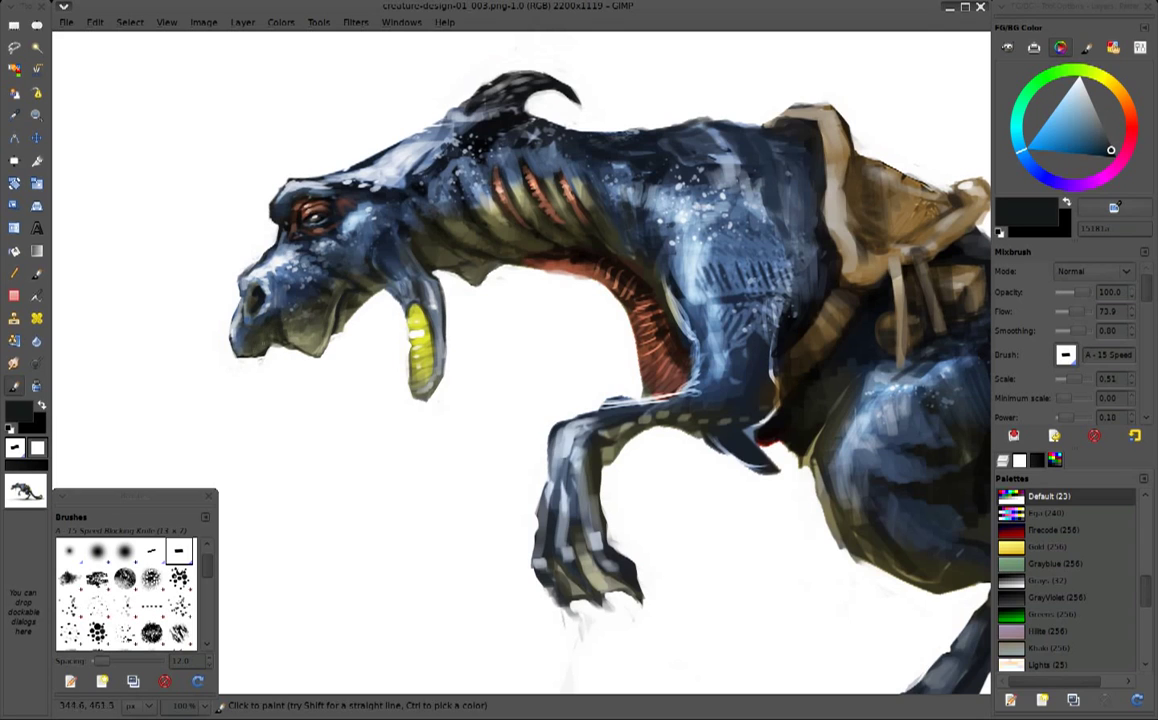
# Paint dark near-black strokes across the top of the head
pyautogui.keyDown('ctrl'); pyautogui.click(338, 170); pyautogui.keyUp('ctrl')
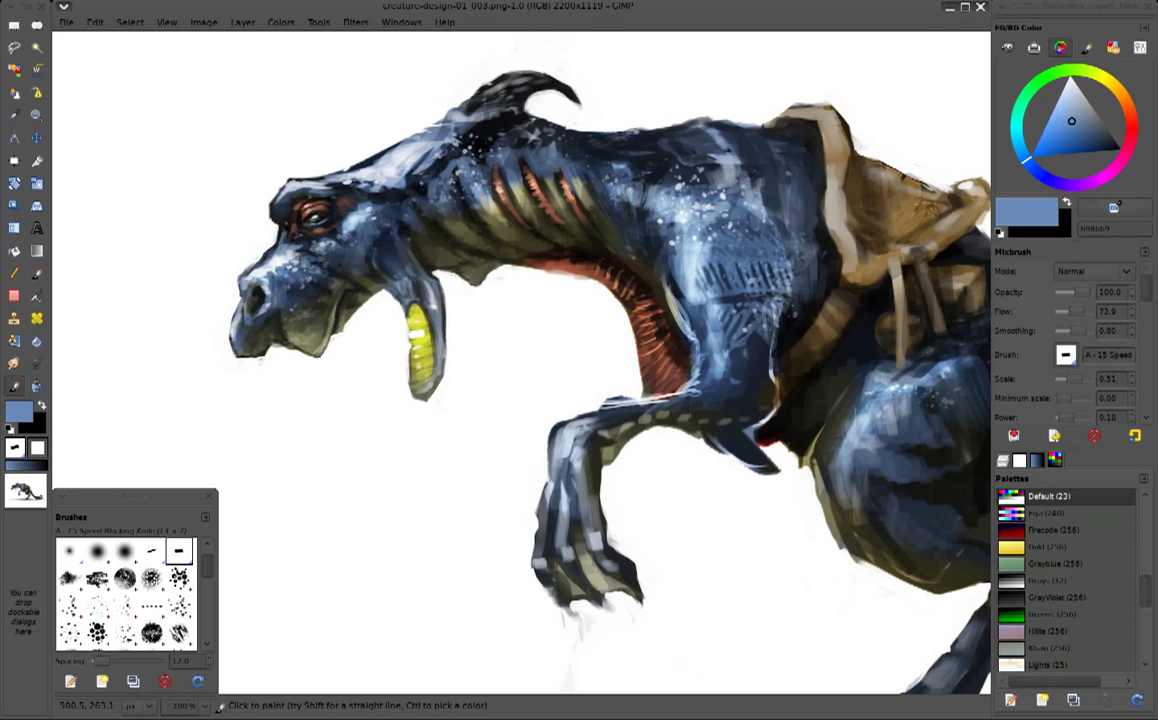
pyautogui.keyDown('ctrl'); pyautogui.click(340, 170); pyautogui.keyUp('ctrl')
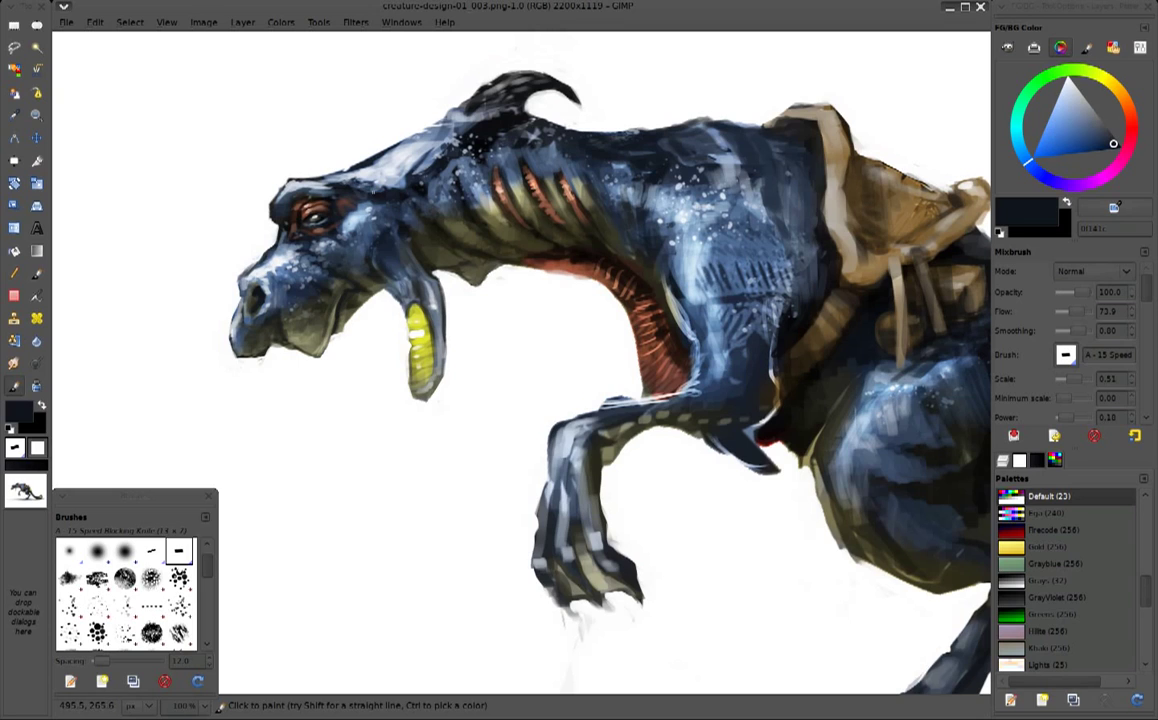
pyautogui.keyDown('ctrl'); pyautogui.click(338, 170); pyautogui.keyUp('ctrl')
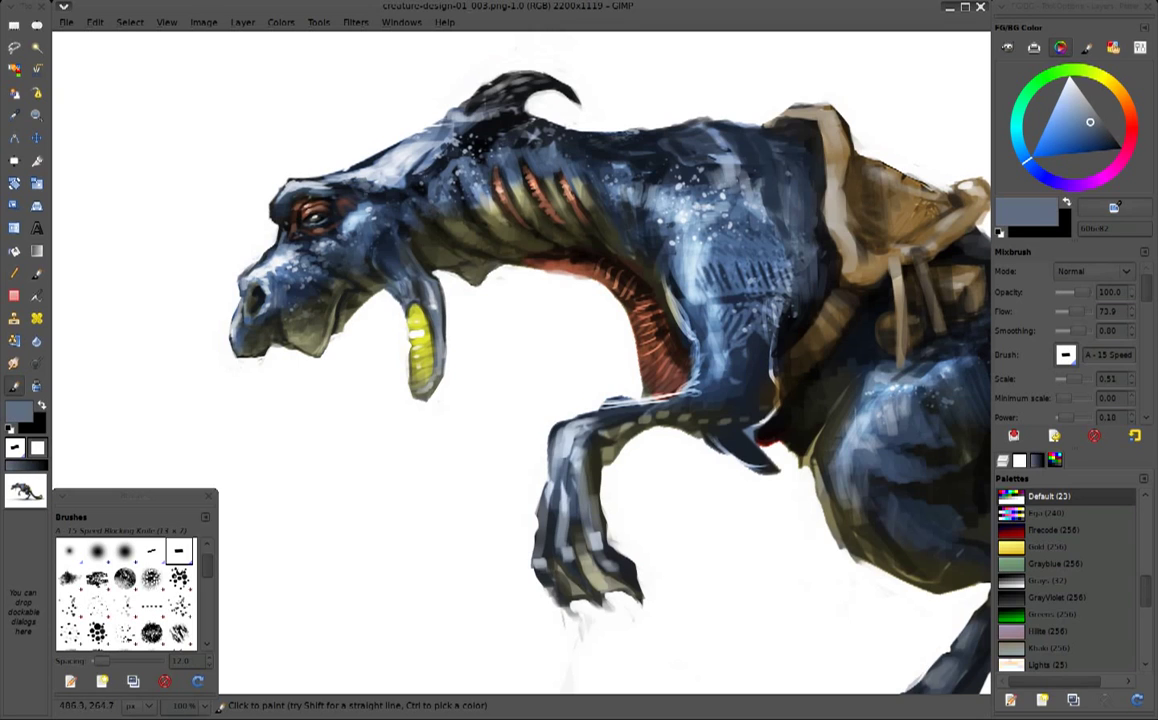
pyautogui.keyDown('ctrl'); pyautogui.click(318, 160); pyautogui.keyUp('ctrl')
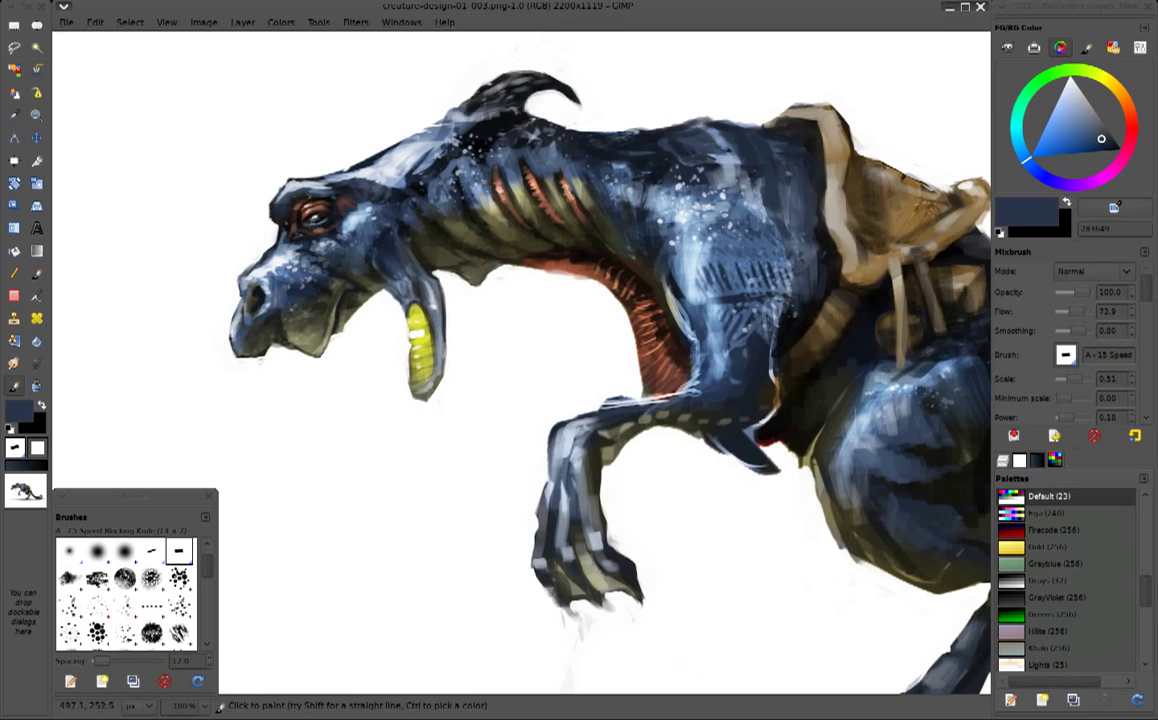
pyautogui.keyDown('ctrl'); pyautogui.click(400, 131); pyautogui.keyUp('ctrl')
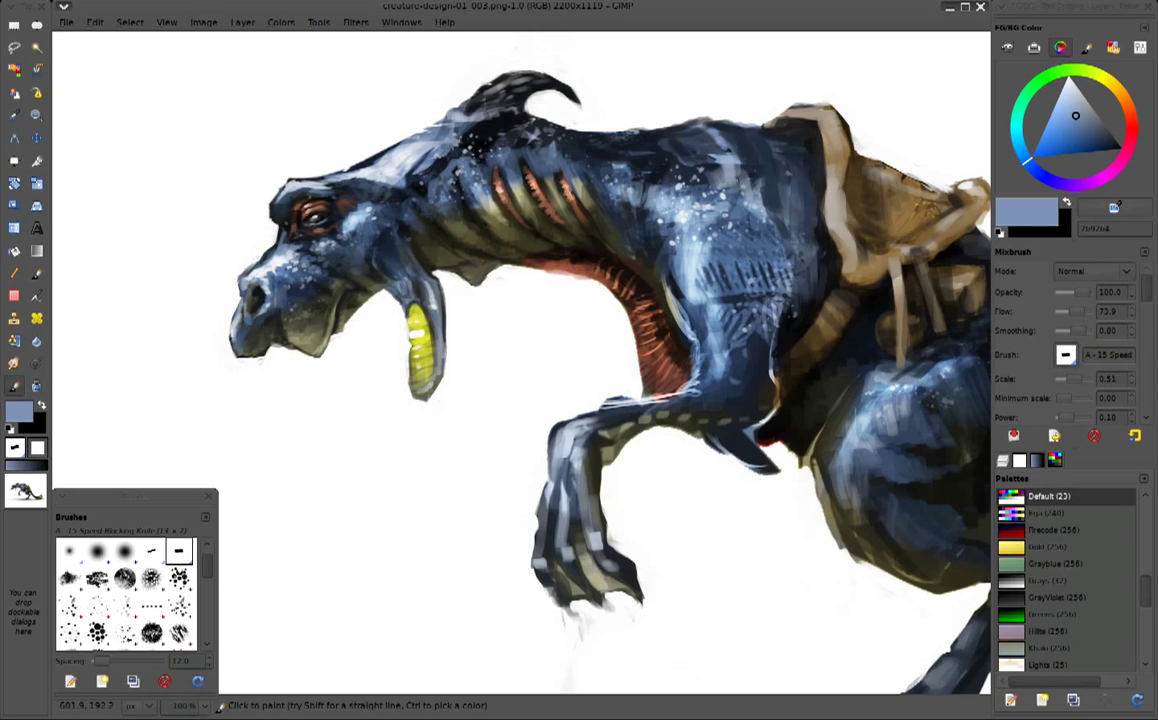
pyautogui.keyDown('ctrl'); pyautogui.click(353, 176); pyautogui.keyUp('ctrl')
pyautogui.moveTo(378, 156)
pyautogui.mouseDown()
pyautogui.moveTo(352, 172)
pyautogui.moveTo(411, 137)
pyautogui.mouseUp()
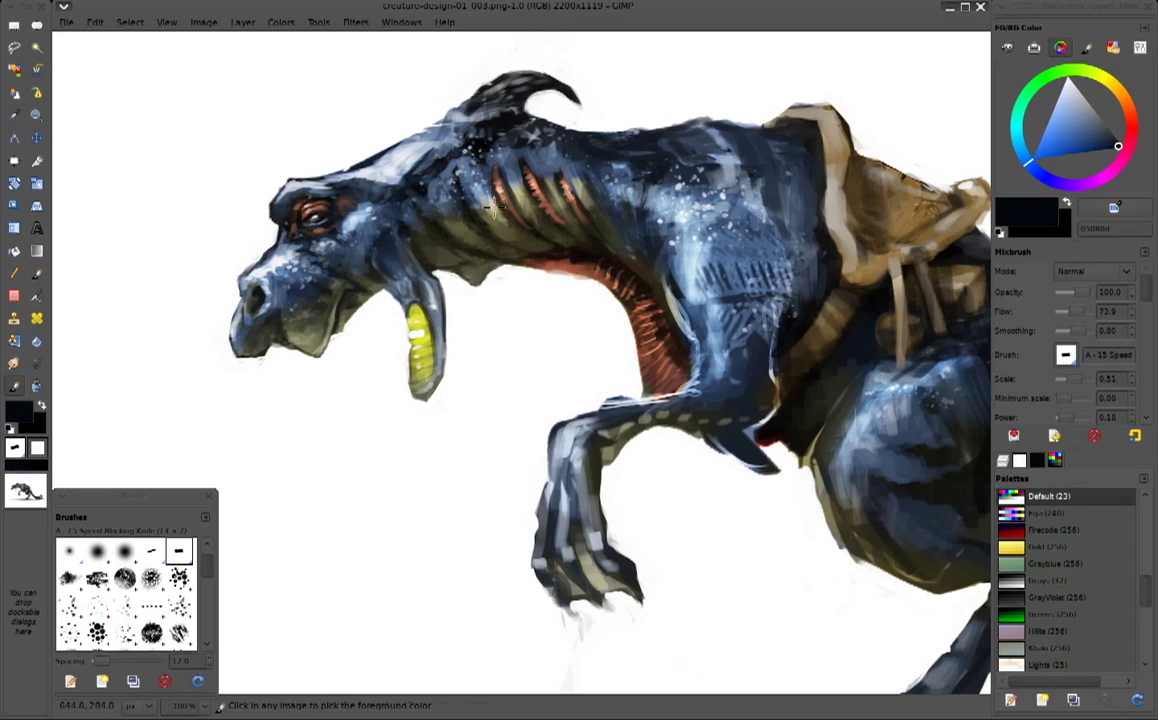
# Lighten a small neck patch with khaki beige and dab dark olive shadows
pyautogui.keyDown('ctrl'); pyautogui.click(425, 250); pyautogui.keyUp('ctrl')
pyautogui.moveTo(425, 250)
pyautogui.mouseDown()
pyautogui.moveTo(435, 248)
pyautogui.moveTo(396, 226)
pyautogui.moveTo(409, 237)
pyautogui.mouseUp()
pyautogui.keyDown('ctrl'); pyautogui.click(400, 232); pyautogui.keyUp('ctrl')
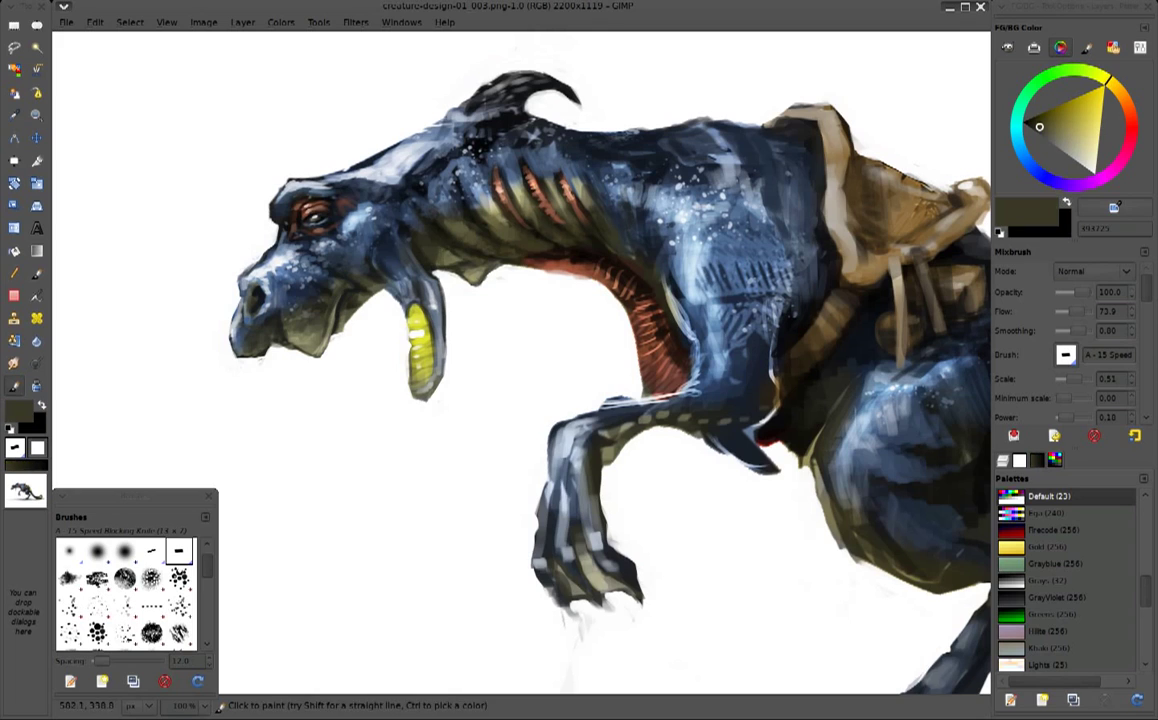
pyautogui.keyDown('ctrl'); pyautogui.click(482, 247); pyautogui.keyUp('ctrl')
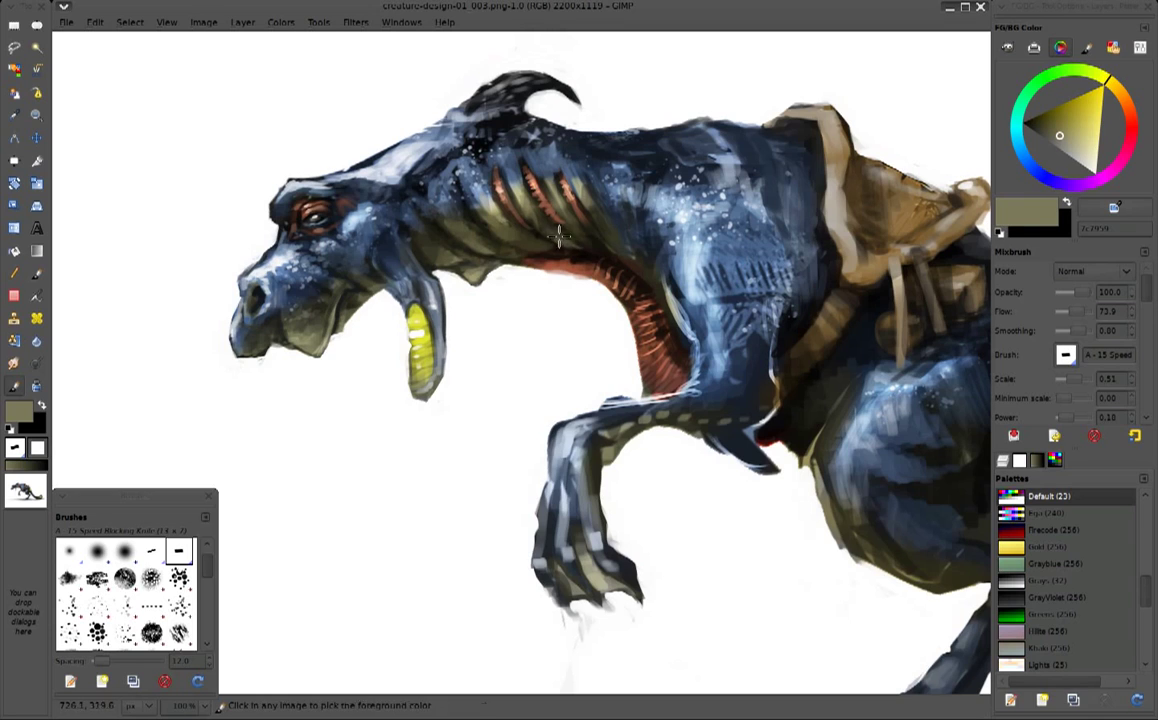
pyautogui.keyDown('ctrl'); pyautogui.click(515, 222); pyautogui.keyUp('ctrl')
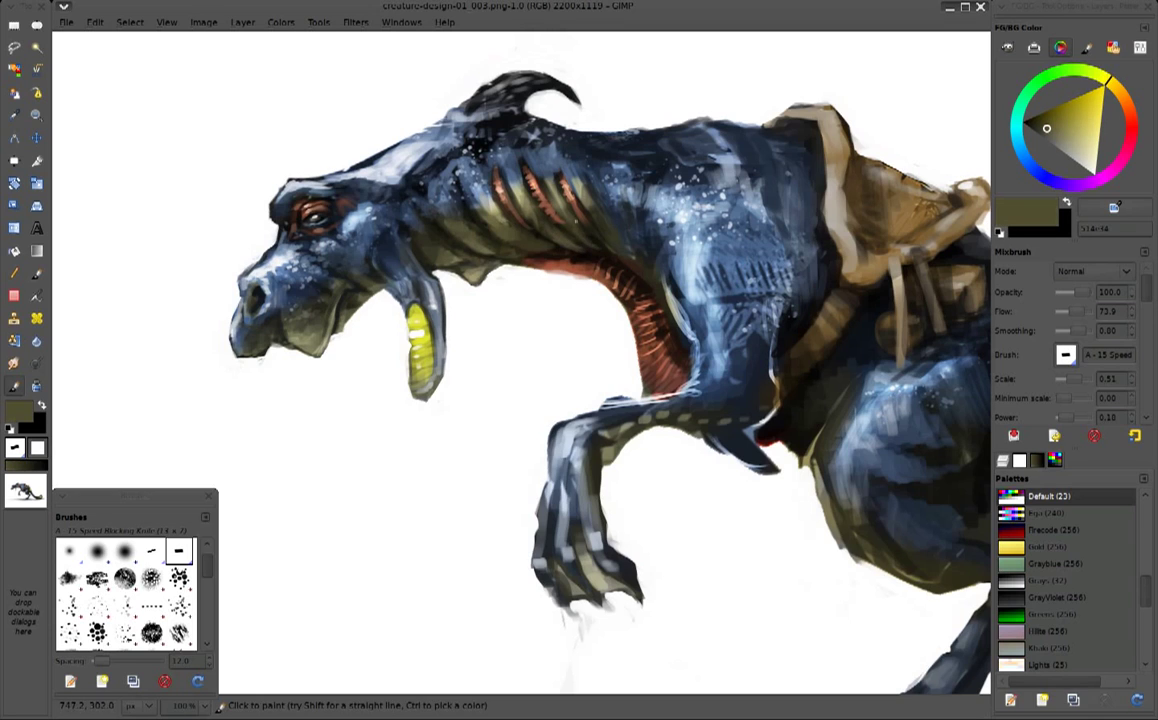
# Sample near-black brown, olive and grey-olive tones, ending with white from the background
pyautogui.keyDown('ctrl'); pyautogui.click(930, 190); pyautogui.keyUp('ctrl')
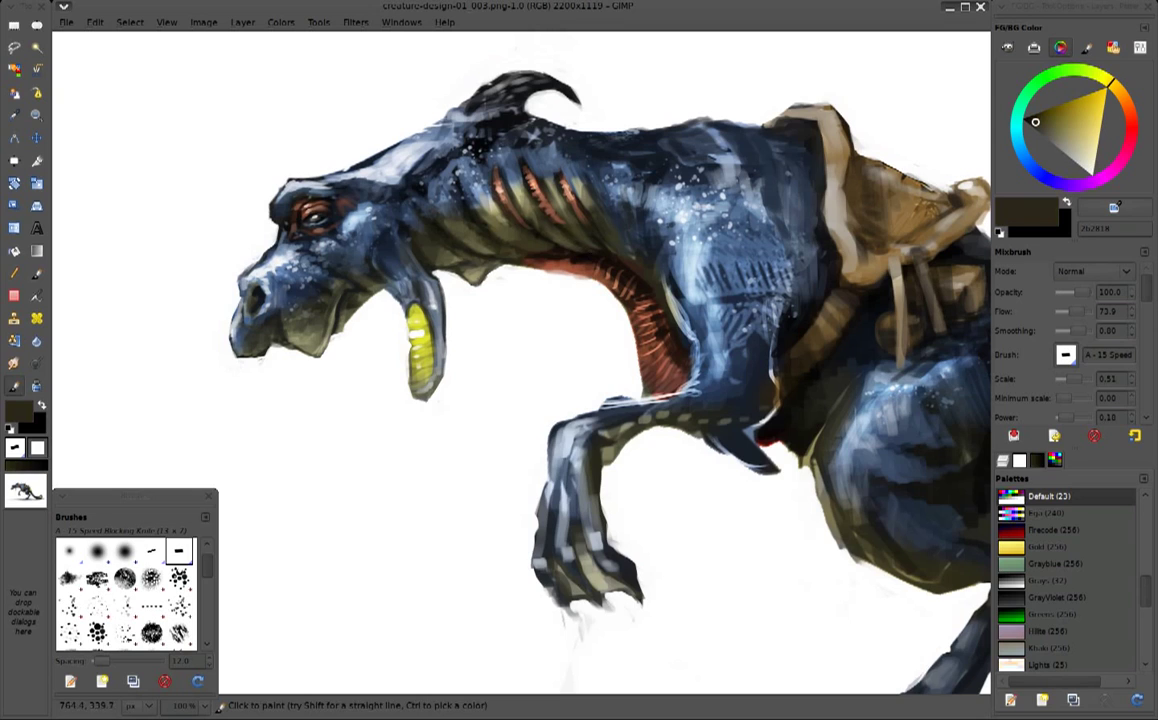
pyautogui.keyDown('ctrl'); pyautogui.click(905, 185); pyautogui.keyUp('ctrl')
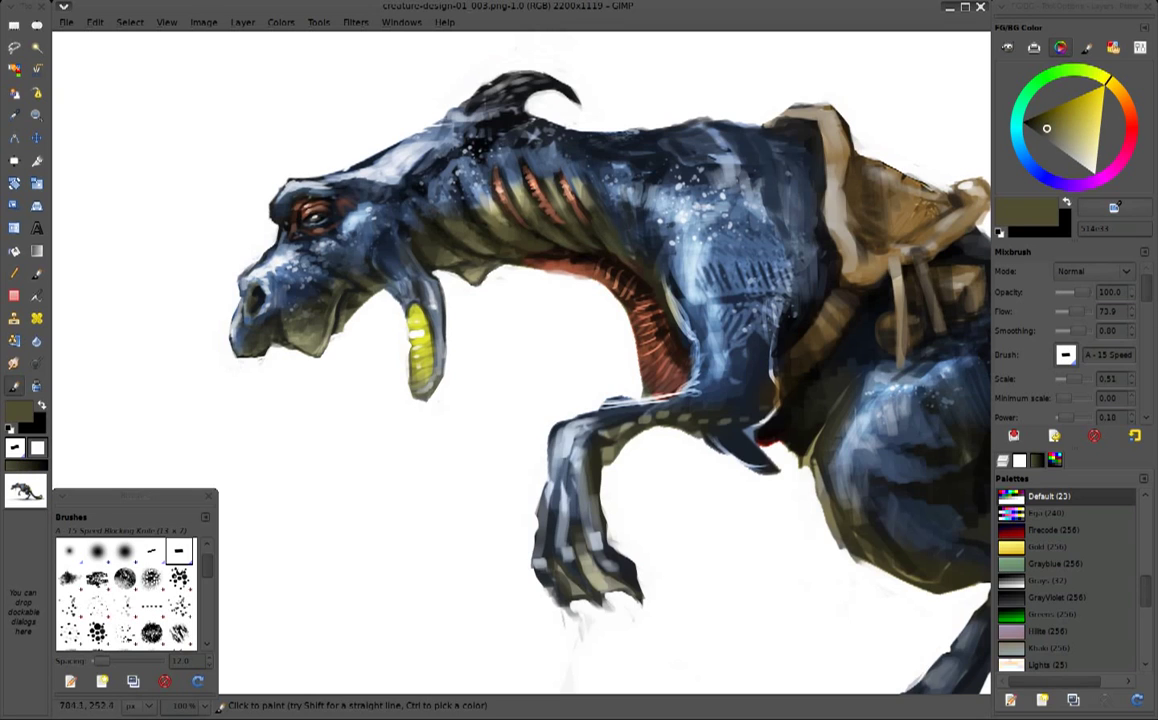
pyautogui.keyDown('ctrl'); pyautogui.click(928, 190); pyautogui.keyUp('ctrl')
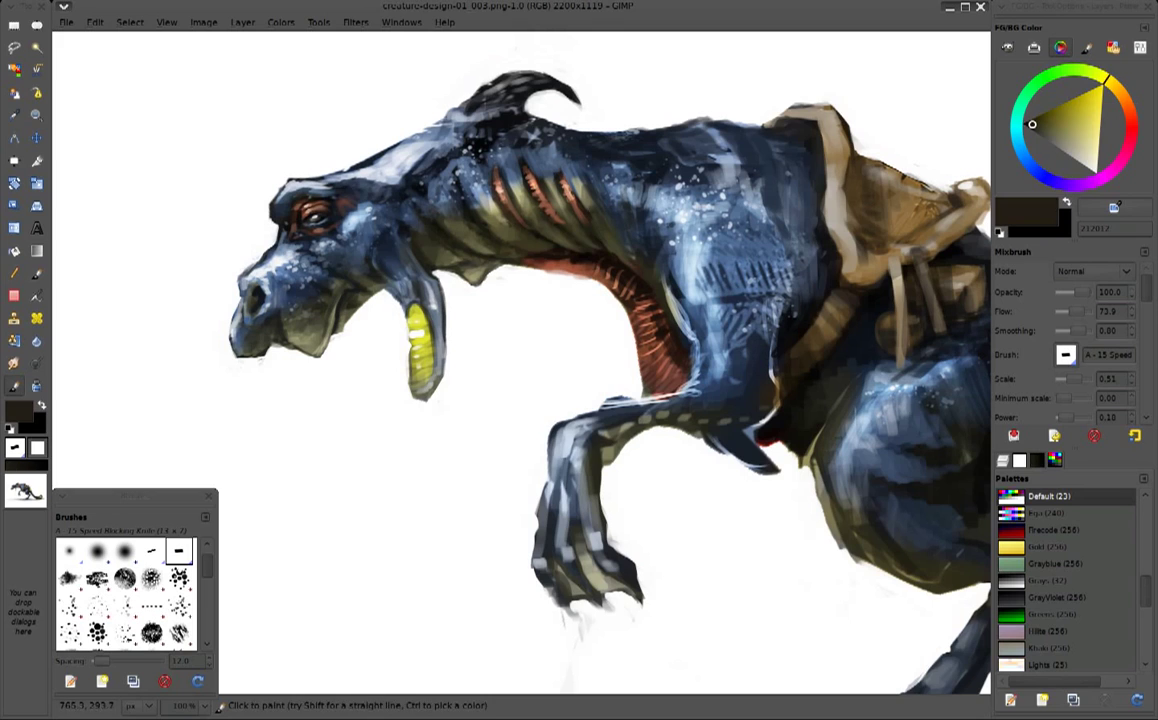
pyautogui.keyDown('ctrl'); pyautogui.click(578, 185); pyautogui.keyUp('ctrl')
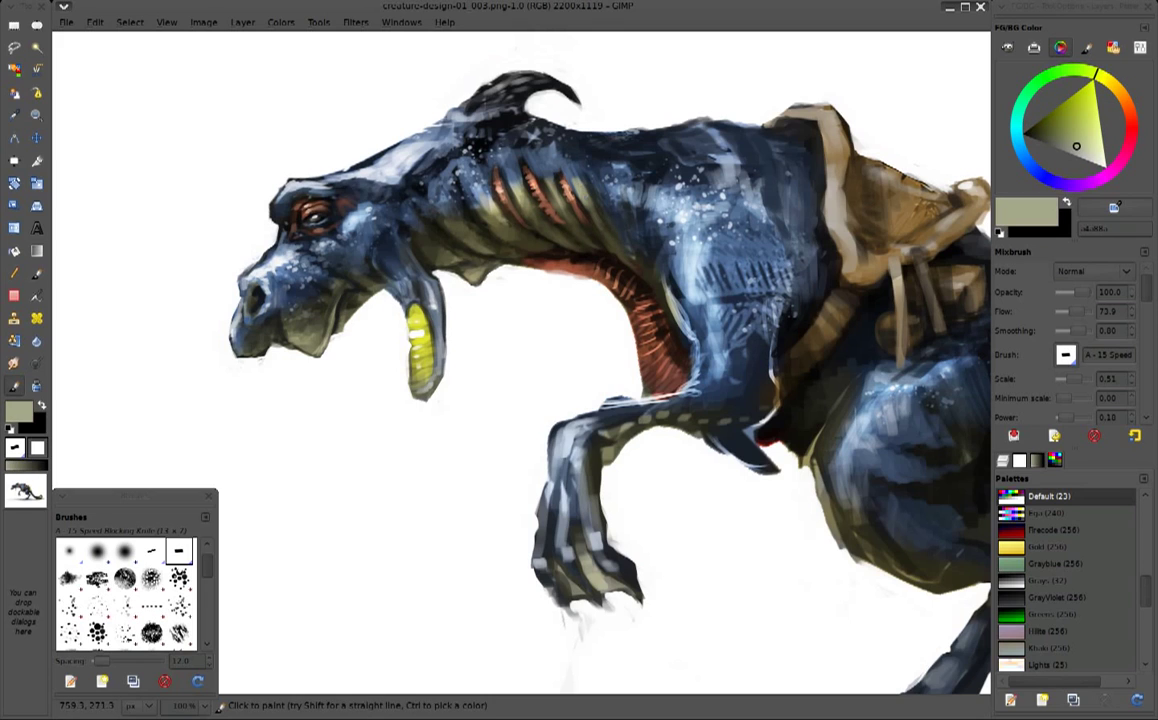
pyautogui.keyDown('ctrl'); pyautogui.click(582, 90); pyautogui.keyUp('ctrl')
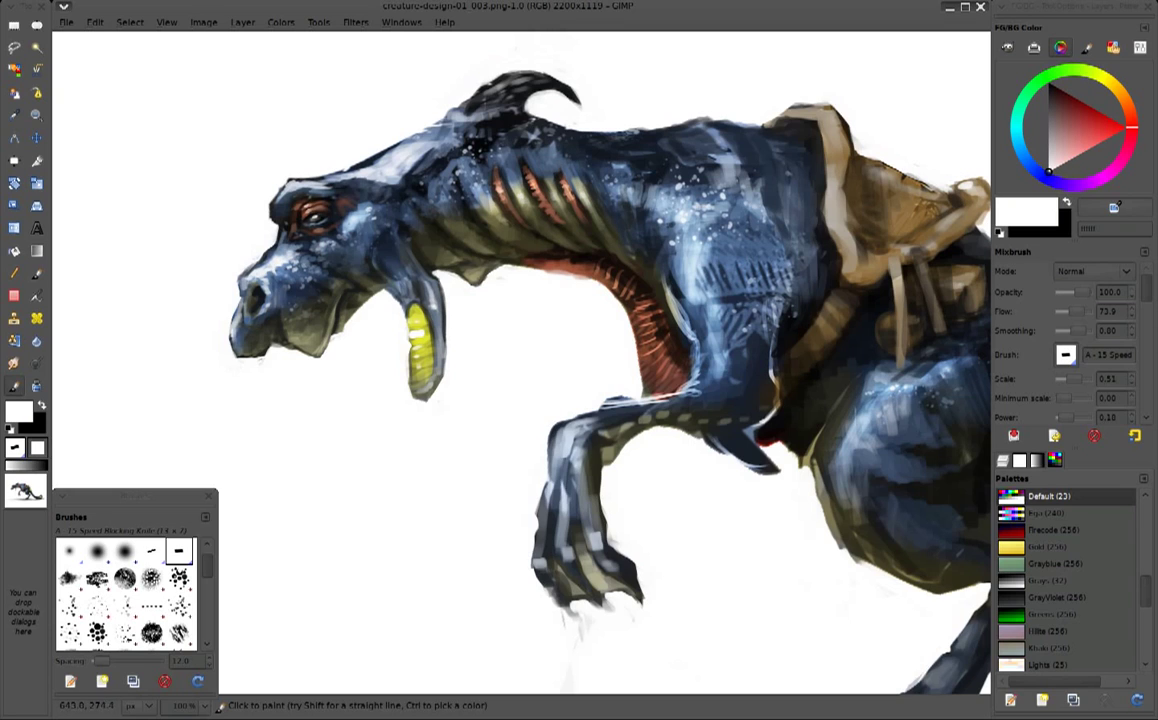
pyautogui.keyDown('ctrl'); pyautogui.click(262, 228); pyautogui.keyUp('ctrl')
pyautogui.keyDown('ctrl'); pyautogui.click(240, 215); pyautogui.keyUp('ctrl')
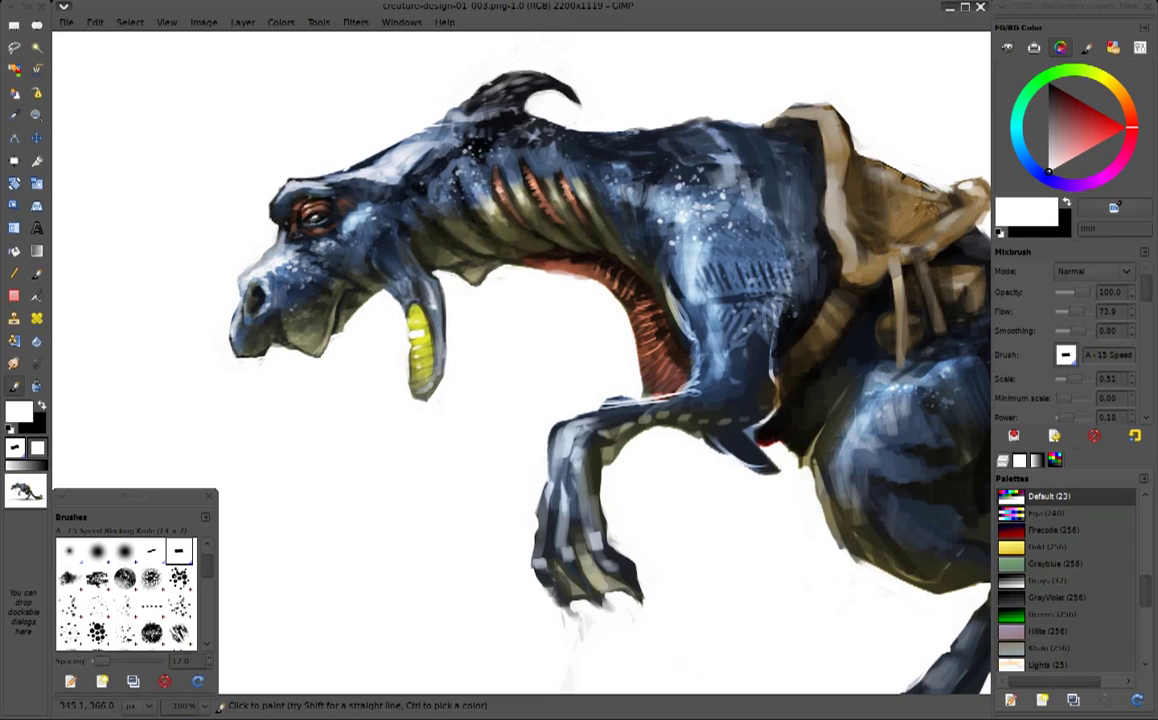
pyautogui.keyDown('ctrl'); pyautogui.click(270, 234); pyautogui.keyUp('ctrl')
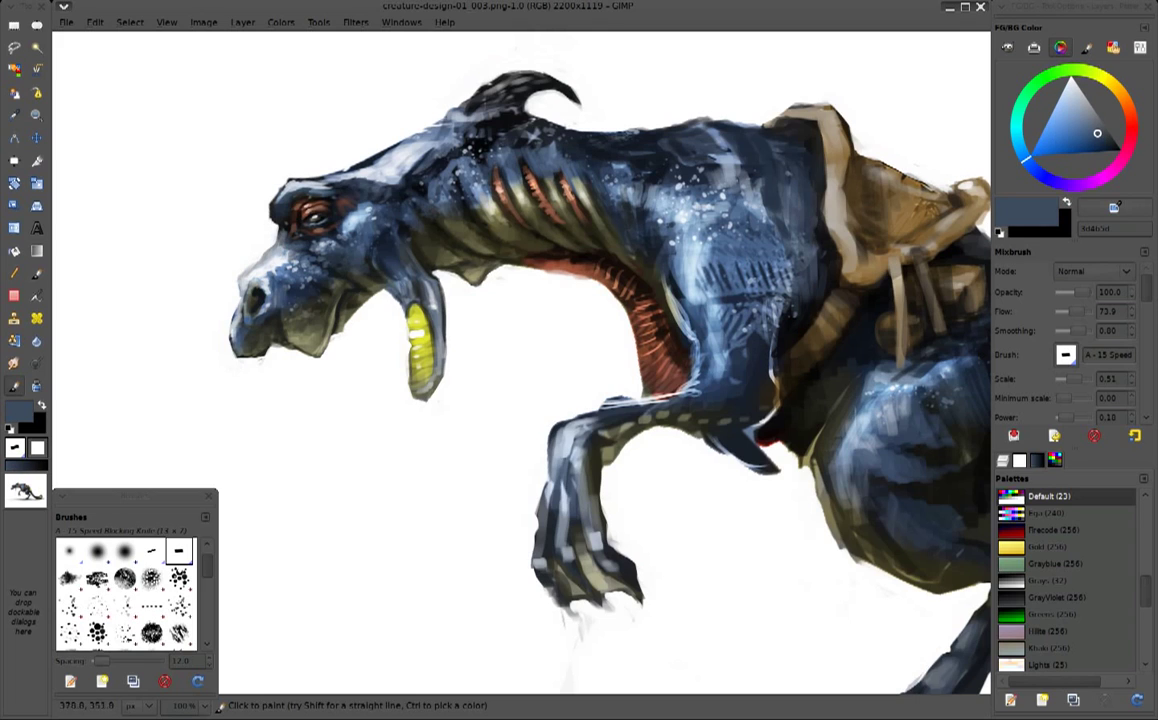
pyautogui.keyDown('ctrl'); pyautogui.click(332, 184); pyautogui.keyUp('ctrl')
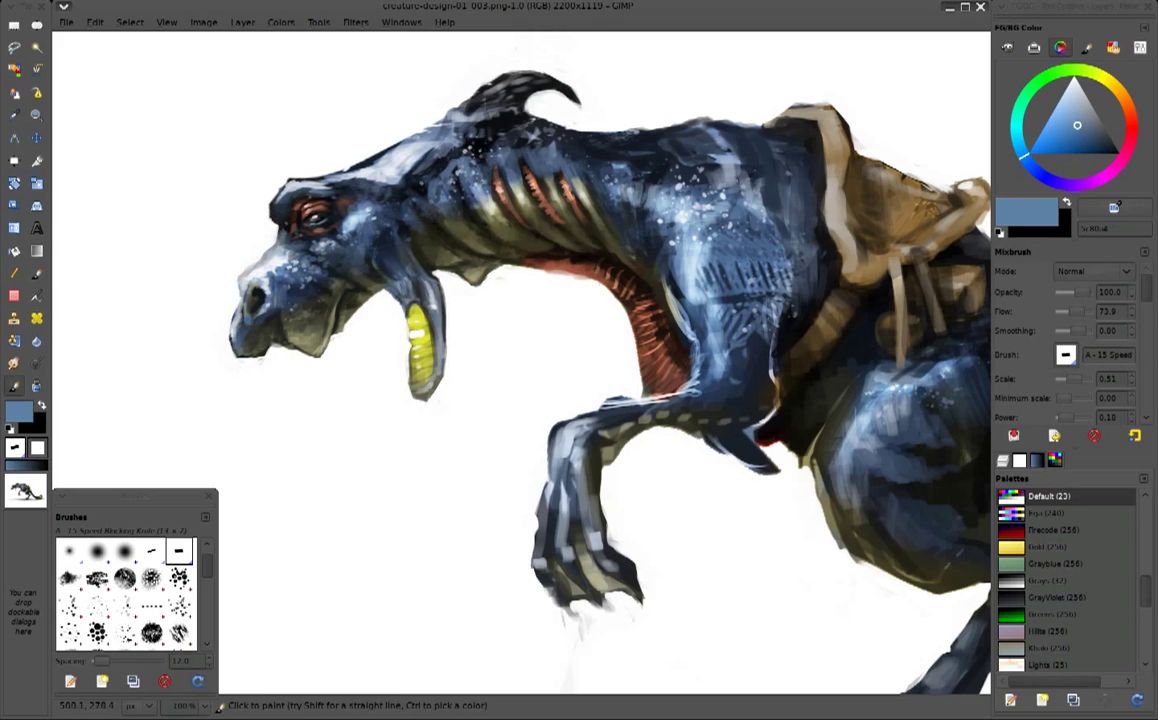
pyautogui.keyDown('ctrl'); pyautogui.click(330, 186); pyautogui.keyUp('ctrl')
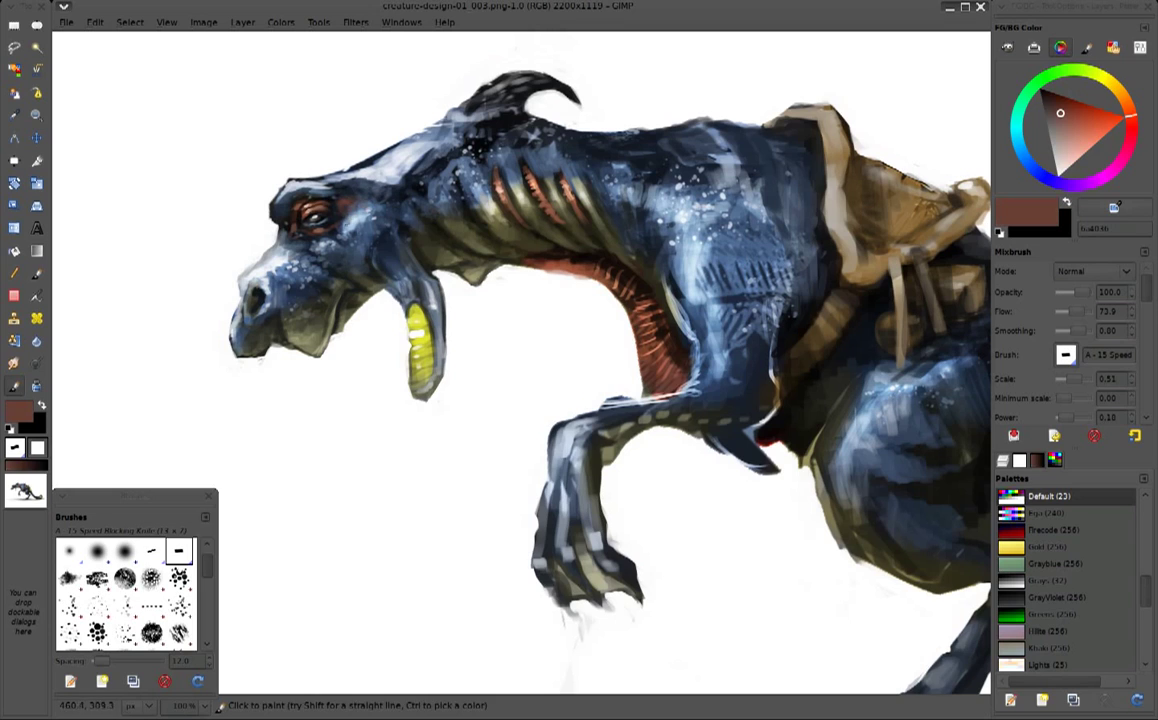
pyautogui.keyDown('ctrl'); pyautogui.click(312, 201); pyautogui.keyUp('ctrl')
pyautogui.keyDown('ctrl'); pyautogui.click(310, 203); pyautogui.keyUp('ctrl')
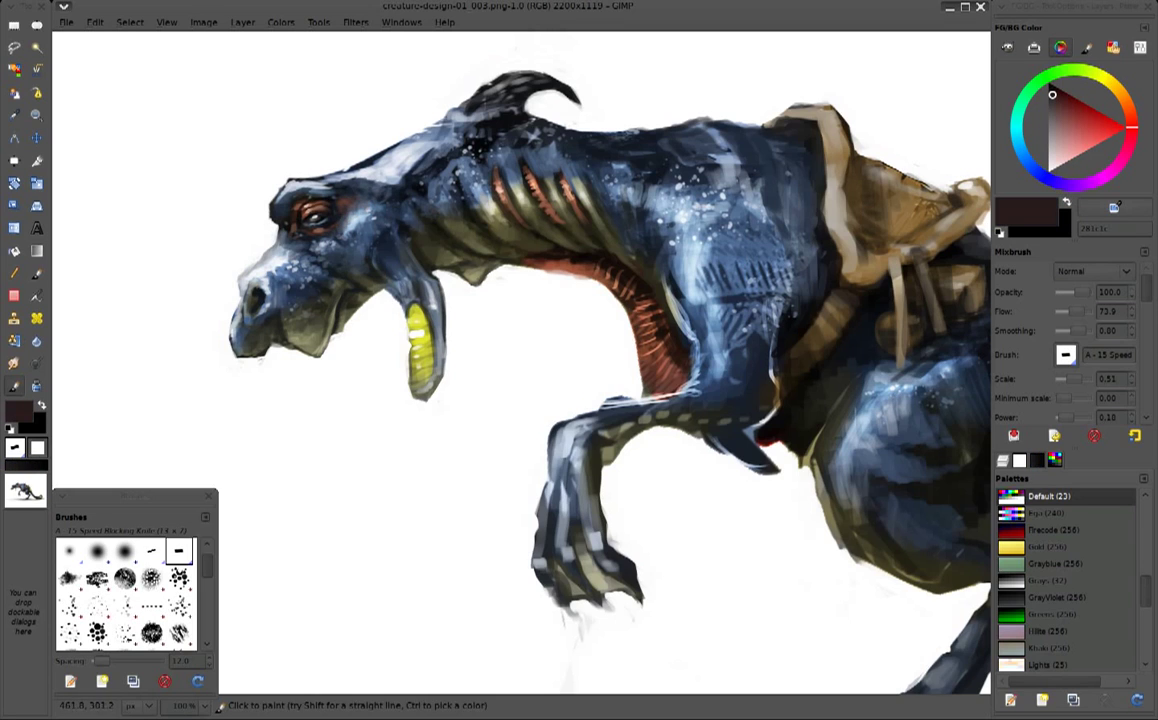
pyautogui.keyDown('ctrl'); pyautogui.click(340, 209); pyautogui.keyUp('ctrl')
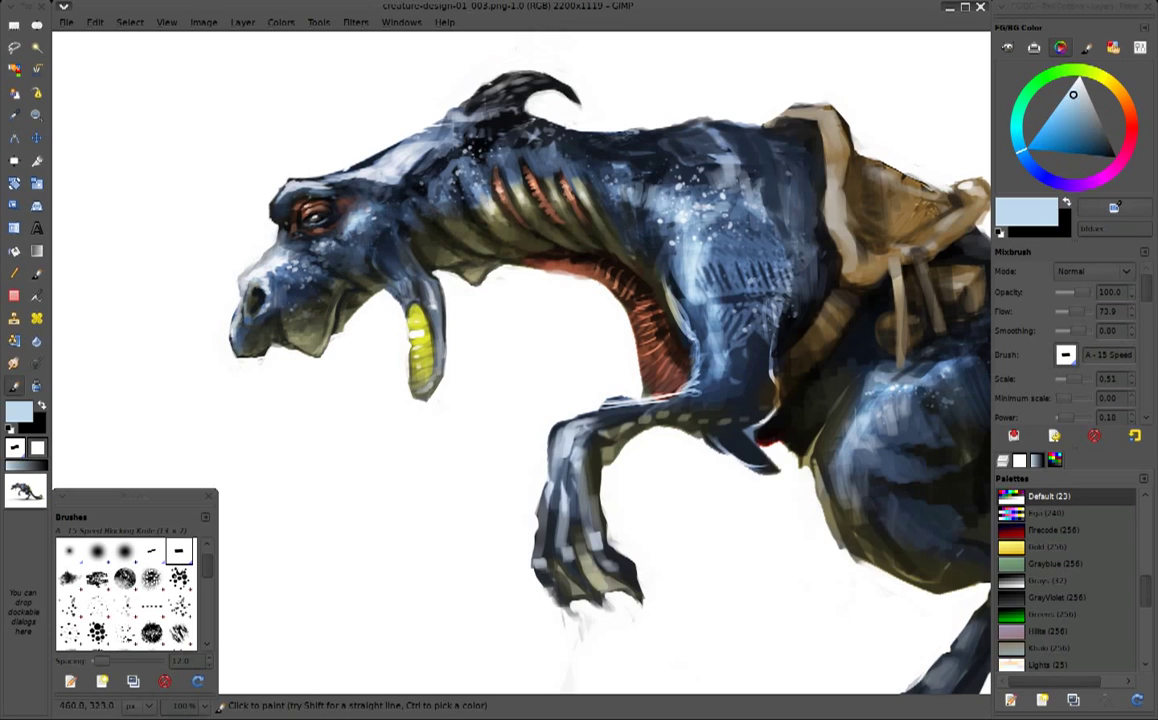
pyautogui.keyDown('ctrl'); pyautogui.click(239, 237); pyautogui.keyUp('ctrl')
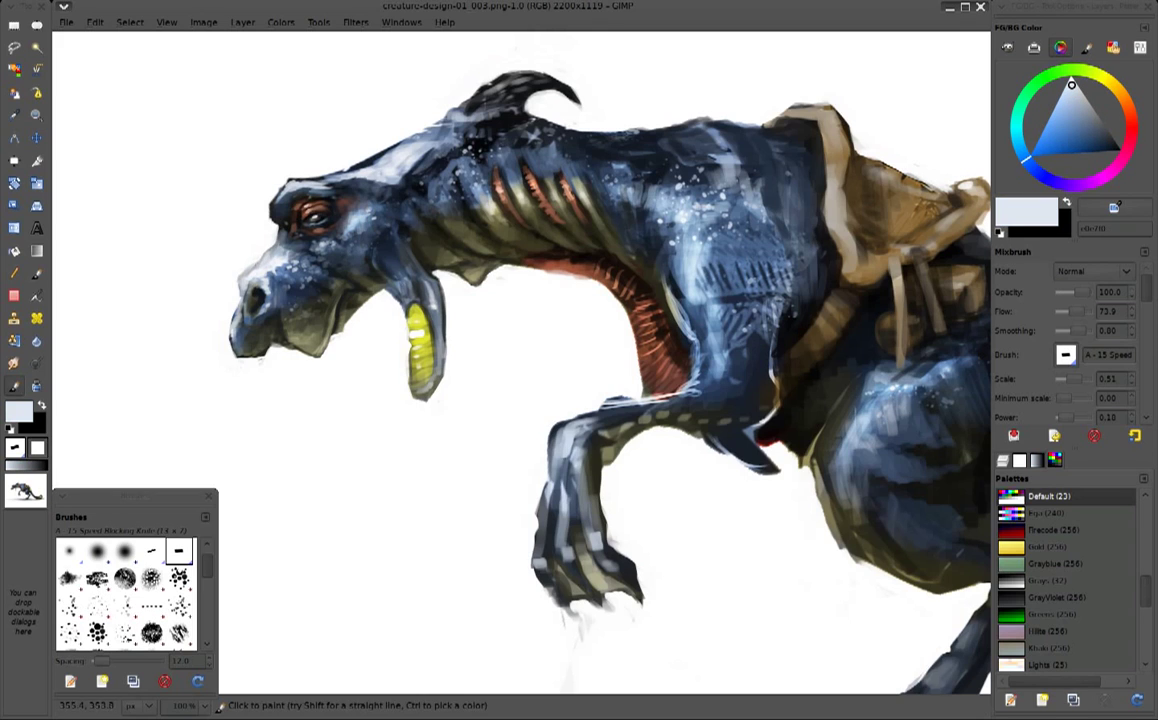
pyautogui.keyDown('ctrl'); pyautogui.click(244, 252); pyautogui.keyUp('ctrl')
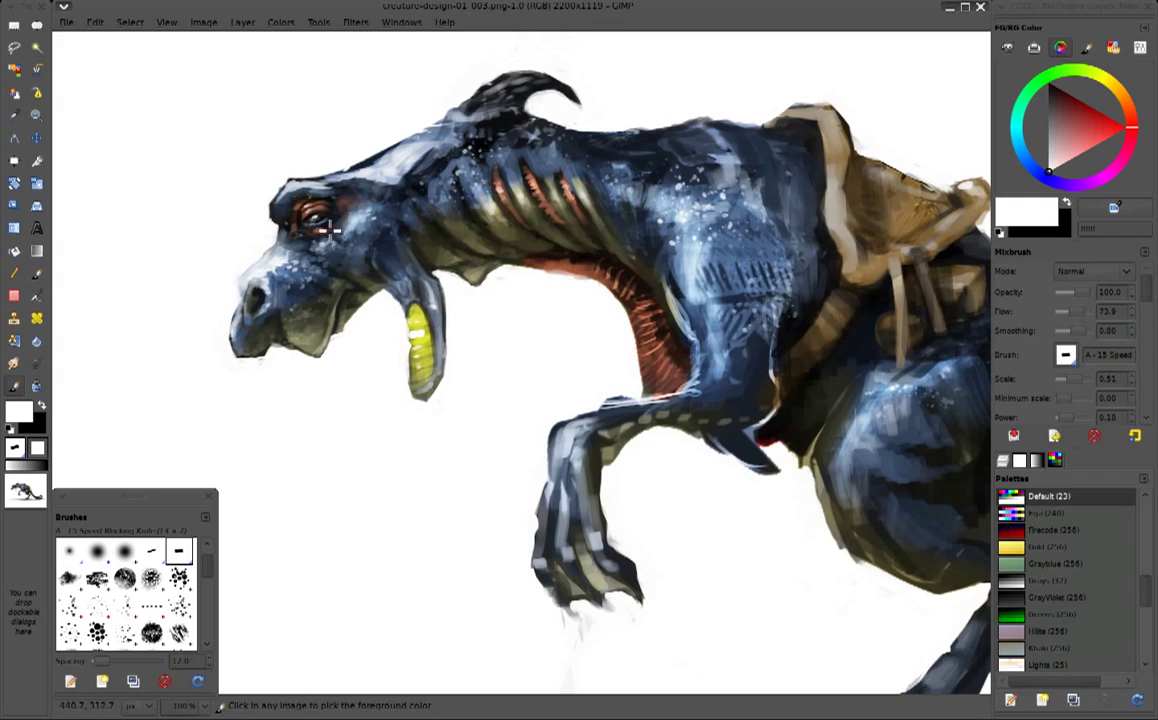
pyautogui.keyDown('ctrl'); pyautogui.click(292, 225); pyautogui.keyUp('ctrl')
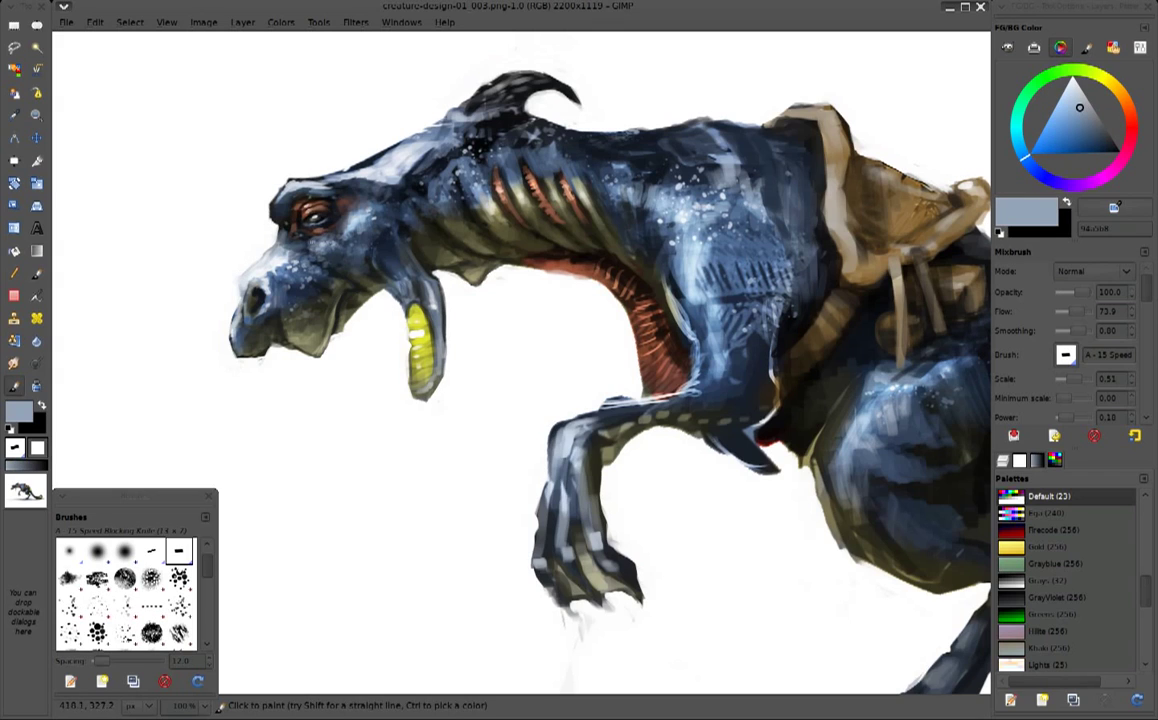
pyautogui.keyDown('ctrl'); pyautogui.click(265, 211); pyautogui.keyUp('ctrl')
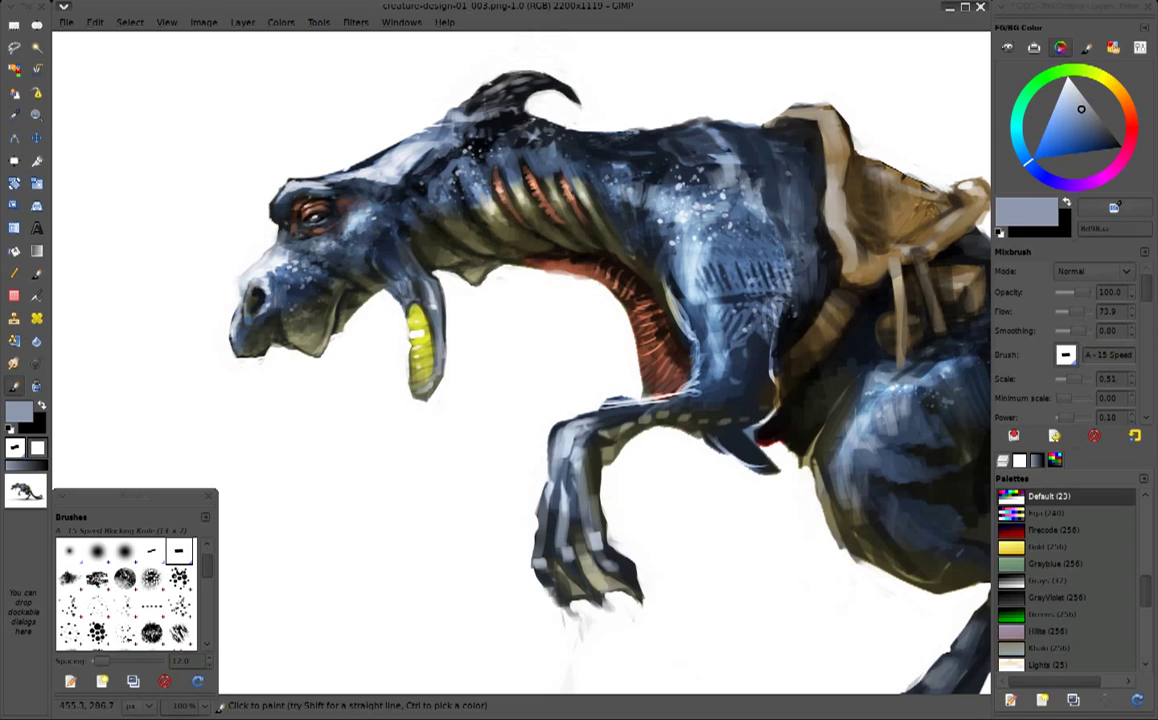
pyautogui.keyDown('ctrl'); pyautogui.click(296, 190); pyautogui.keyUp('ctrl')
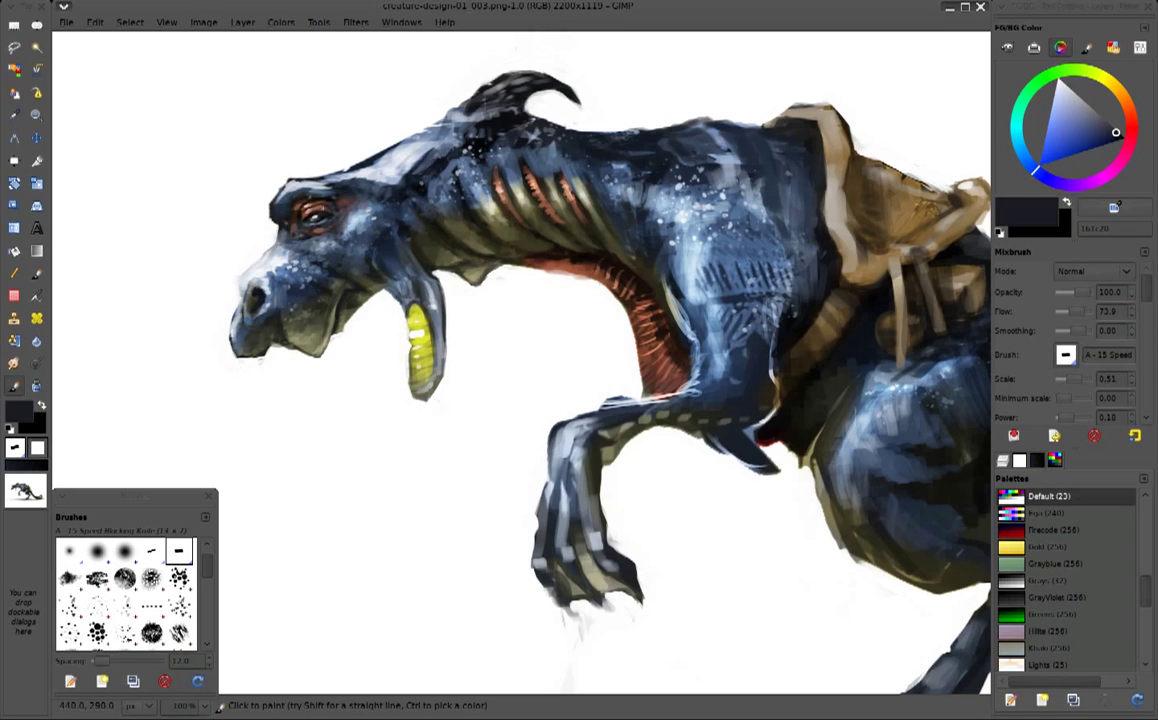
pyautogui.press('x')
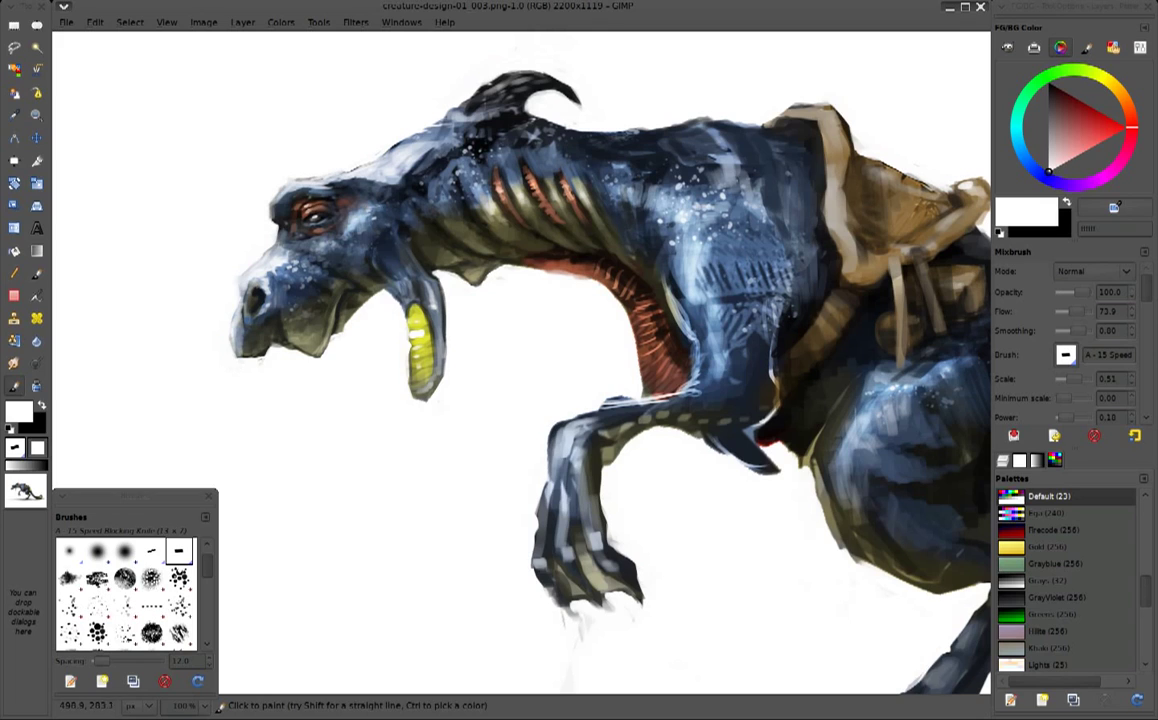
# Brighten the brow with light blue and darken around the eye with near-black
pyautogui.keyDown('ctrl'); pyautogui.click(342, 196); pyautogui.keyUp('ctrl')
pyautogui.moveTo(340, 205)
pyautogui.mouseDown()
pyautogui.moveTo(331, 224)
pyautogui.moveTo(315, 223)
pyautogui.mouseUp()
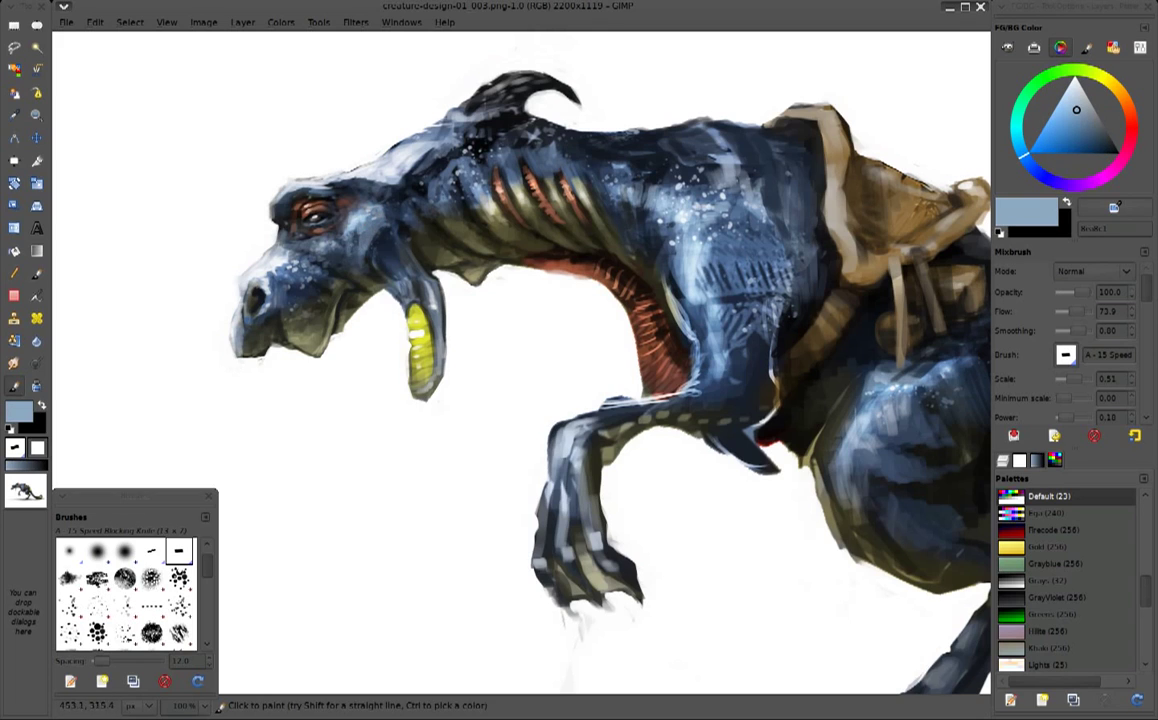
pyautogui.keyDown('ctrl'); pyautogui.click(322, 224); pyautogui.keyUp('ctrl')
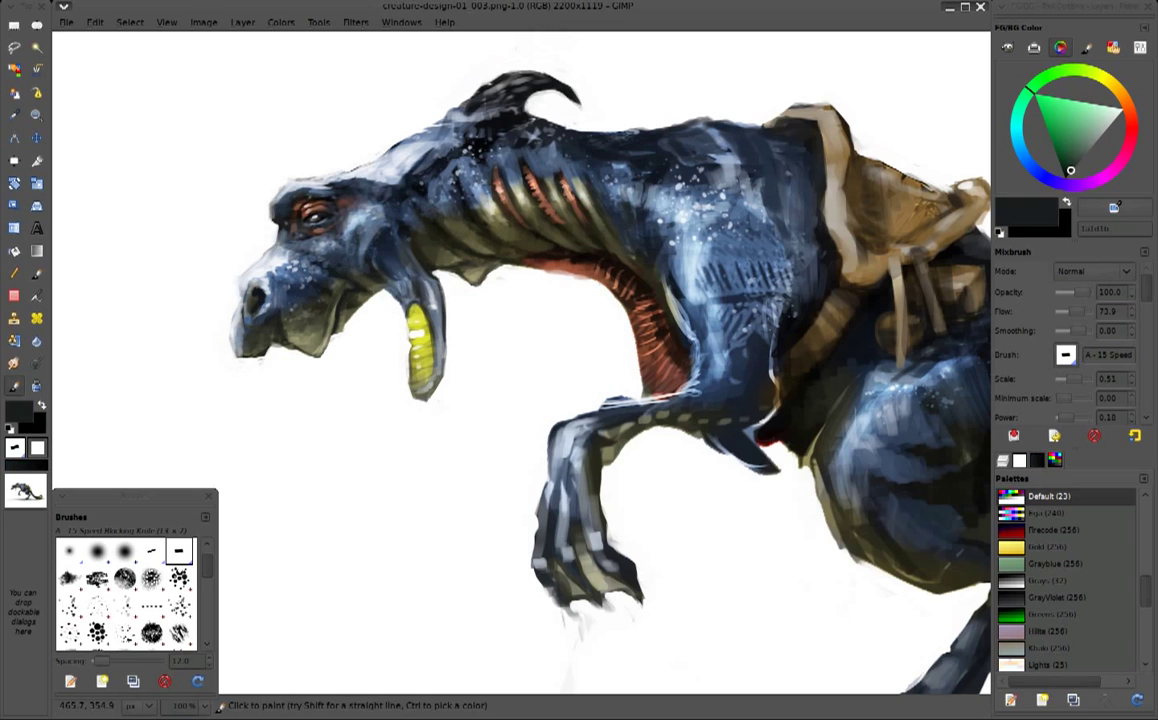
pyautogui.moveTo(310, 198)
pyautogui.mouseDown()
pyautogui.moveTo(318, 213)
pyautogui.moveTo(342, 184)
pyautogui.moveTo(327, 192)
pyautogui.mouseUp()
# Add small dark navy strokes along the creature's neck
pyautogui.keyDown('ctrl'); pyautogui.click(343, 222); pyautogui.keyUp('ctrl')
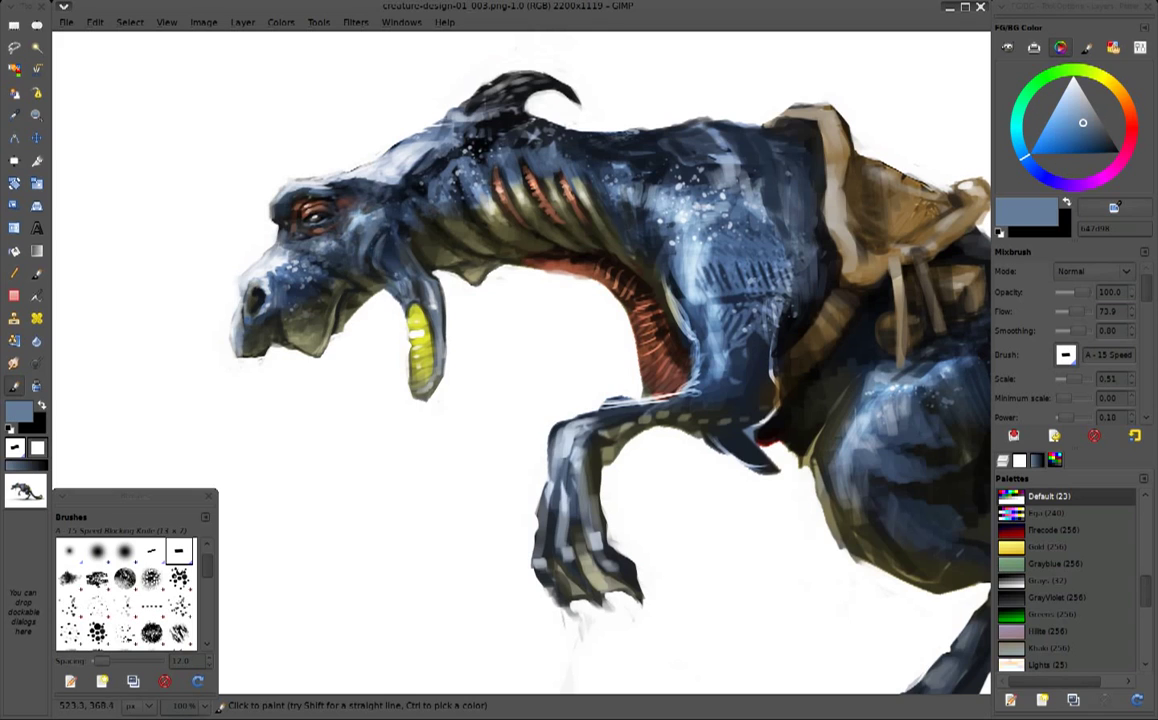
pyautogui.keyDown('ctrl'); pyautogui.click(356, 250); pyautogui.keyUp('ctrl')
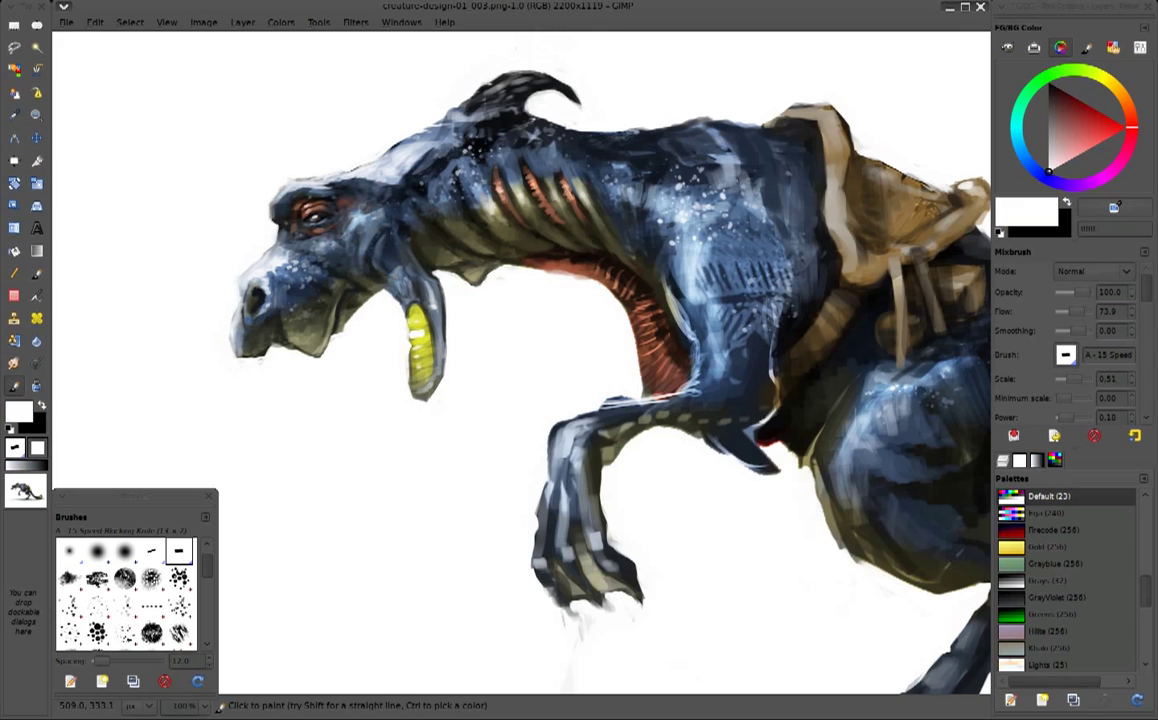
pyautogui.keyDown('ctrl'); pyautogui.click(355, 250); pyautogui.keyUp('ctrl')
pyautogui.keyDown('ctrl'); pyautogui.click(354, 246); pyautogui.keyUp('ctrl')
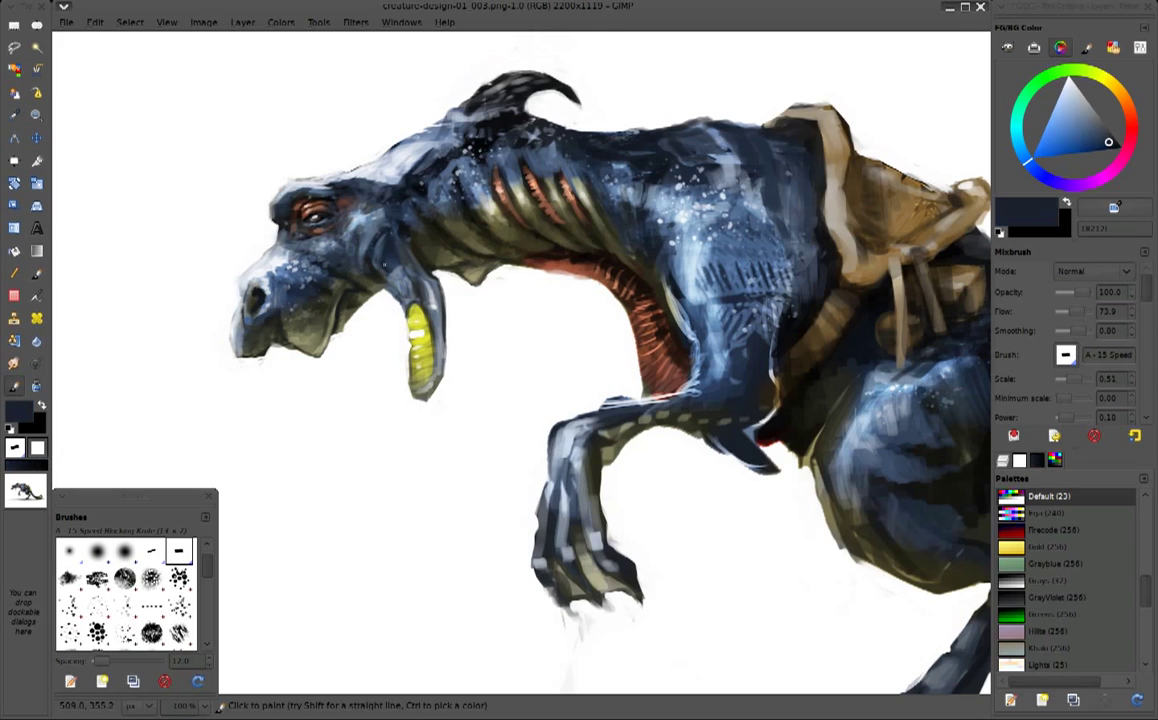
pyautogui.moveTo(366, 247); pyautogui.dragTo(405, 272)
# Paint near-white highlights on the head top, then white dabs on the neck and cheek
pyautogui.keyDown('ctrl'); pyautogui.click(272, 282); pyautogui.keyUp('ctrl')
pyautogui.keyDown('ctrl'); pyautogui.click(378, 205); pyautogui.keyUp('ctrl')
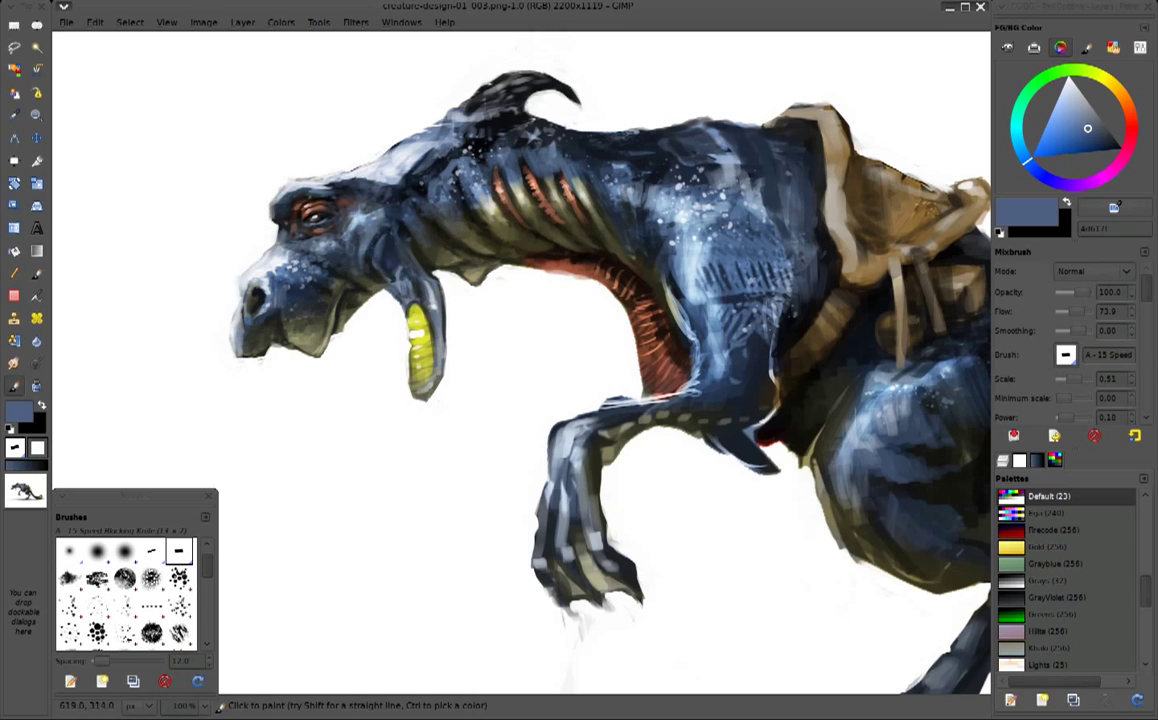
pyautogui.keyDown('ctrl'); pyautogui.click(435, 213); pyautogui.keyUp('ctrl')
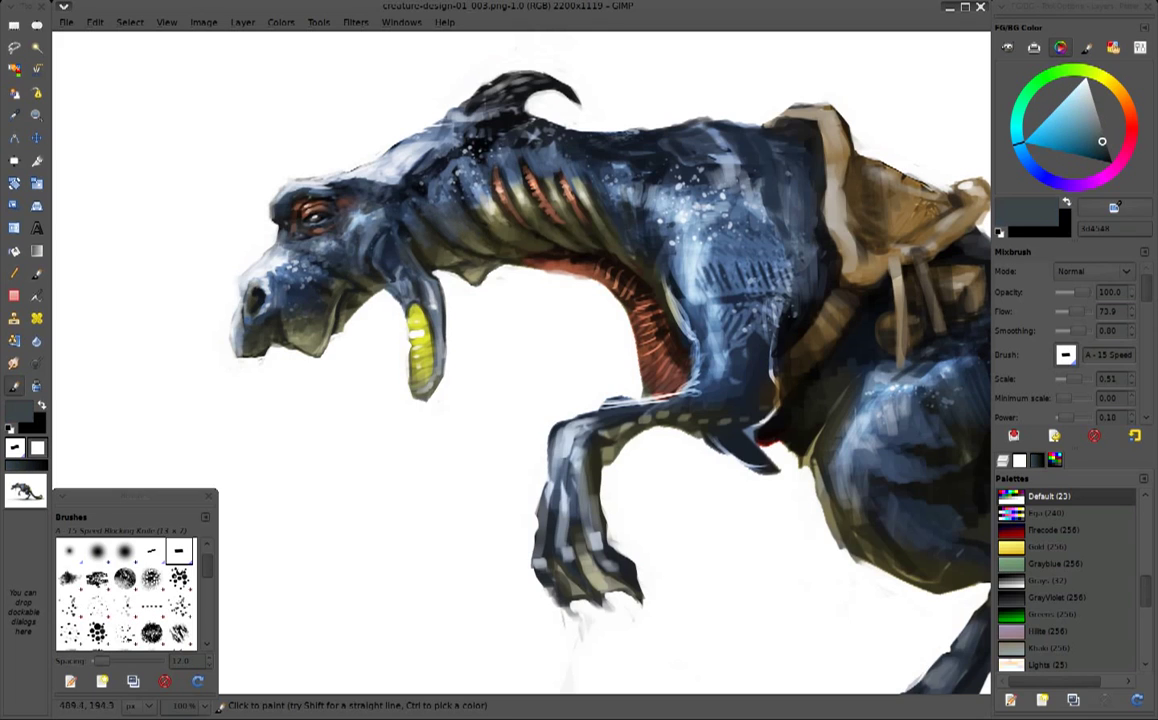
pyautogui.keyDown('ctrl'); pyautogui.click(359, 151); pyautogui.keyUp('ctrl')
pyautogui.moveTo(378, 128)
pyautogui.mouseDown()
pyautogui.moveTo(360, 132)
pyautogui.moveTo(420, 118)
pyautogui.moveTo(425, 90)
pyautogui.moveTo(446, 73)
pyautogui.moveTo(421, 100)
pyautogui.moveTo(454, 83)
pyautogui.moveTo(452, 72)
pyautogui.moveTo(472, 65)
pyautogui.moveTo(437, 93)
pyautogui.moveTo(489, 66)
pyautogui.mouseUp()
pyautogui.keyDown('ctrl'); pyautogui.click(439, 122); pyautogui.keyUp('ctrl')
pyautogui.moveTo(420, 170)
pyautogui.mouseDown()
pyautogui.moveTo(437, 152)
pyautogui.moveTo(476, 156)
pyautogui.moveTo(390, 188)
pyautogui.moveTo(426, 163)
pyautogui.mouseUp()
pyautogui.moveTo(350, 222); pyautogui.dragTo(334, 208)
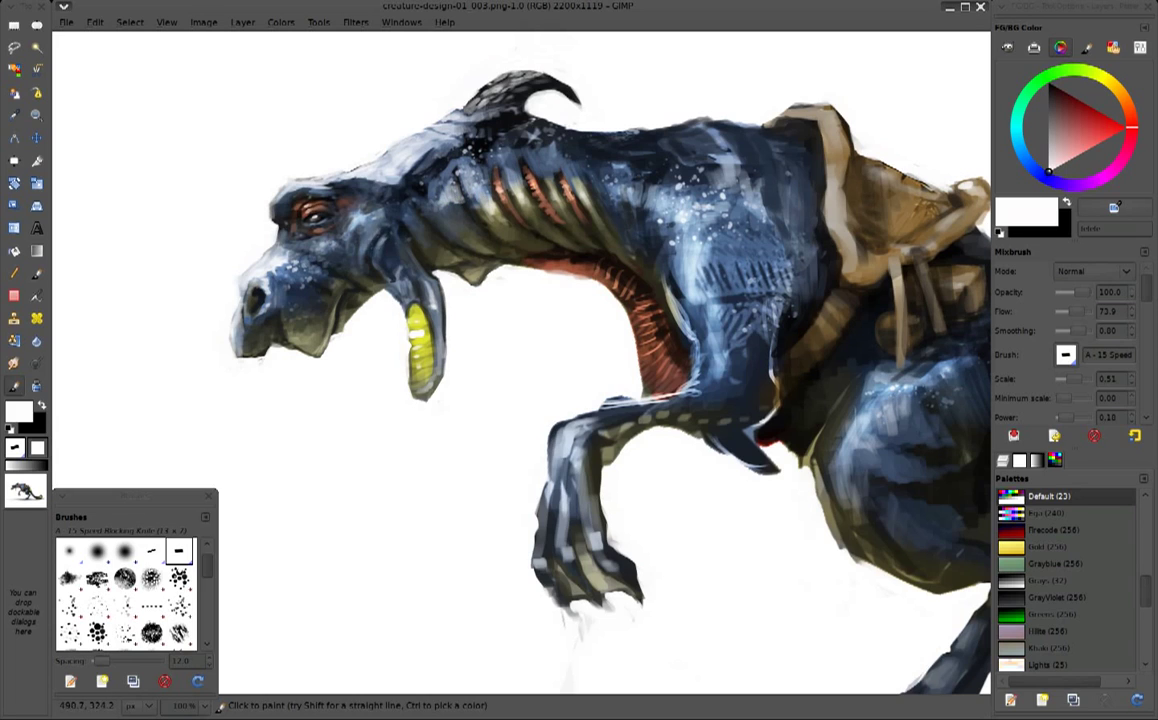
# Paint a dark blue neck stroke, darken the tooth's left edge and brighten a jaw patch
pyautogui.keyDown('ctrl'); pyautogui.click(362, 254); pyautogui.keyUp('ctrl')
pyautogui.moveTo(362, 264)
pyautogui.mouseDown()
pyautogui.moveTo(369, 246)
pyautogui.moveTo(404, 336)
pyautogui.mouseUp()
pyautogui.keyDown('ctrl'); pyautogui.click(386, 244); pyautogui.keyUp('ctrl')
pyautogui.keyDown('ctrl'); pyautogui.click(398, 268); pyautogui.keyUp('ctrl')
pyautogui.moveTo(405, 265); pyautogui.dragTo(401, 345)
pyautogui.keyDown('ctrl'); pyautogui.click(398, 345); pyautogui.keyUp('ctrl')
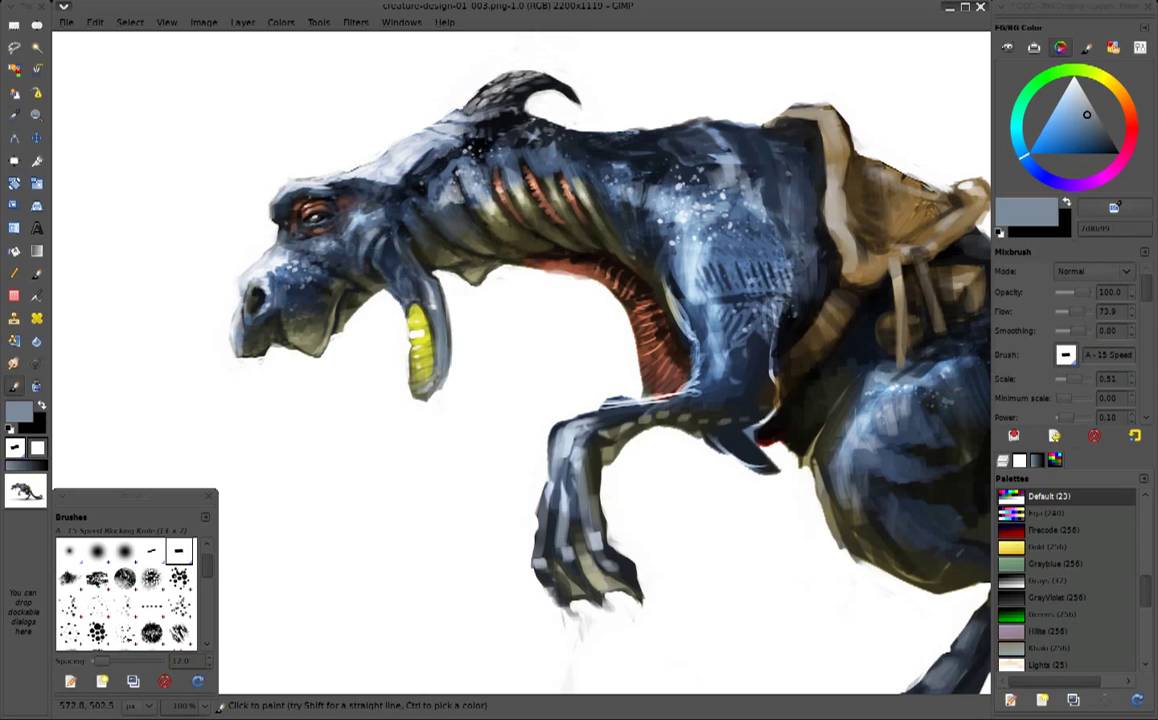
pyautogui.keyDown('ctrl'); pyautogui.click(340, 291); pyautogui.keyUp('ctrl')
pyautogui.moveTo(318, 259); pyautogui.dragTo(330, 268)
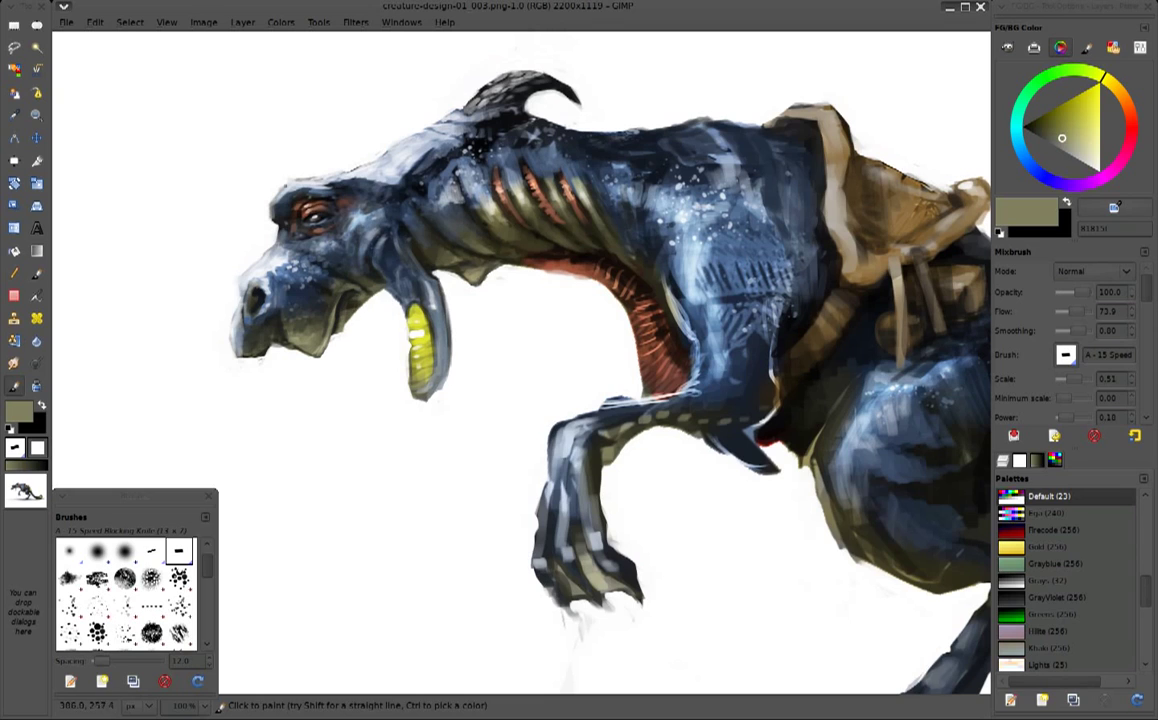
# Dab near-white highlights on the brow above the eye
pyautogui.keyDown('ctrl'); pyautogui.click(272, 192); pyautogui.keyUp('ctrl')
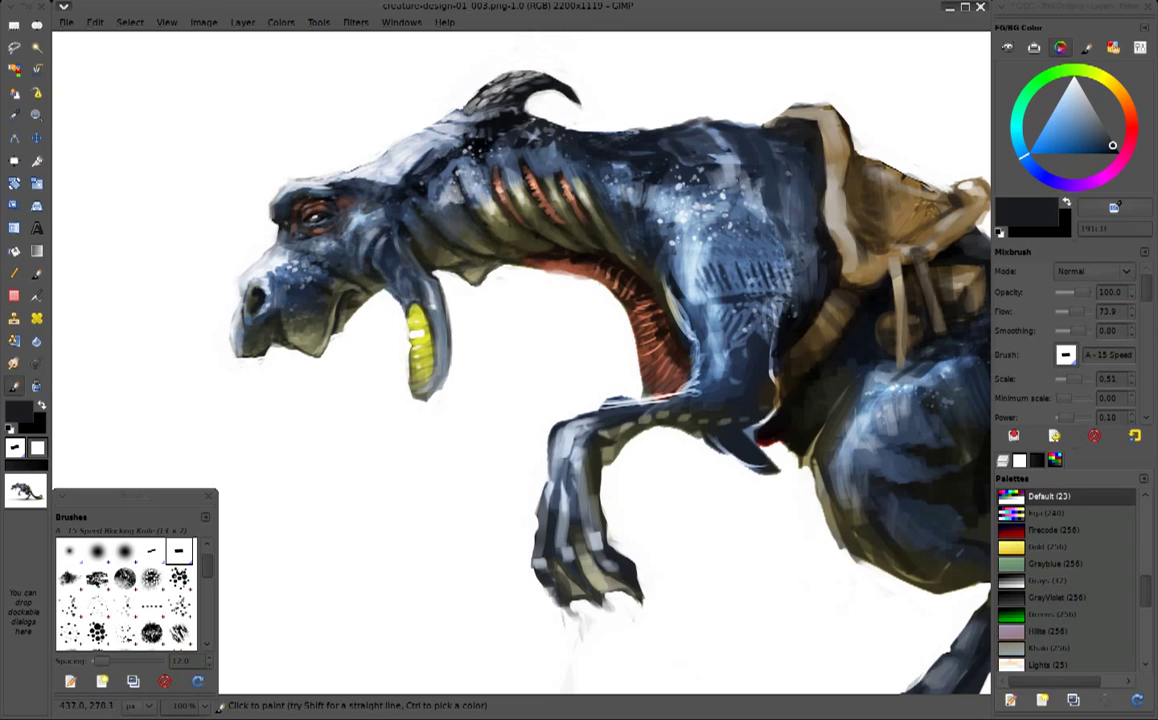
pyautogui.keyDown('ctrl'); pyautogui.click(255, 212); pyautogui.keyUp('ctrl')
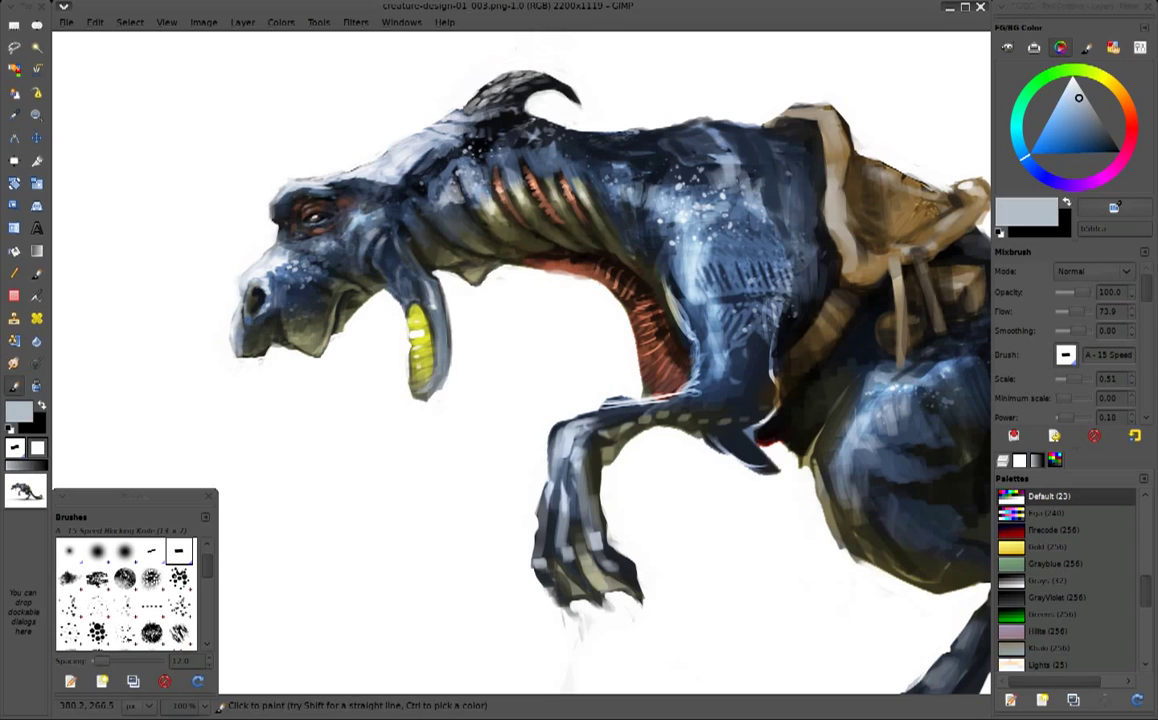
pyautogui.keyDown('ctrl'); pyautogui.click(258, 185); pyautogui.keyUp('ctrl')
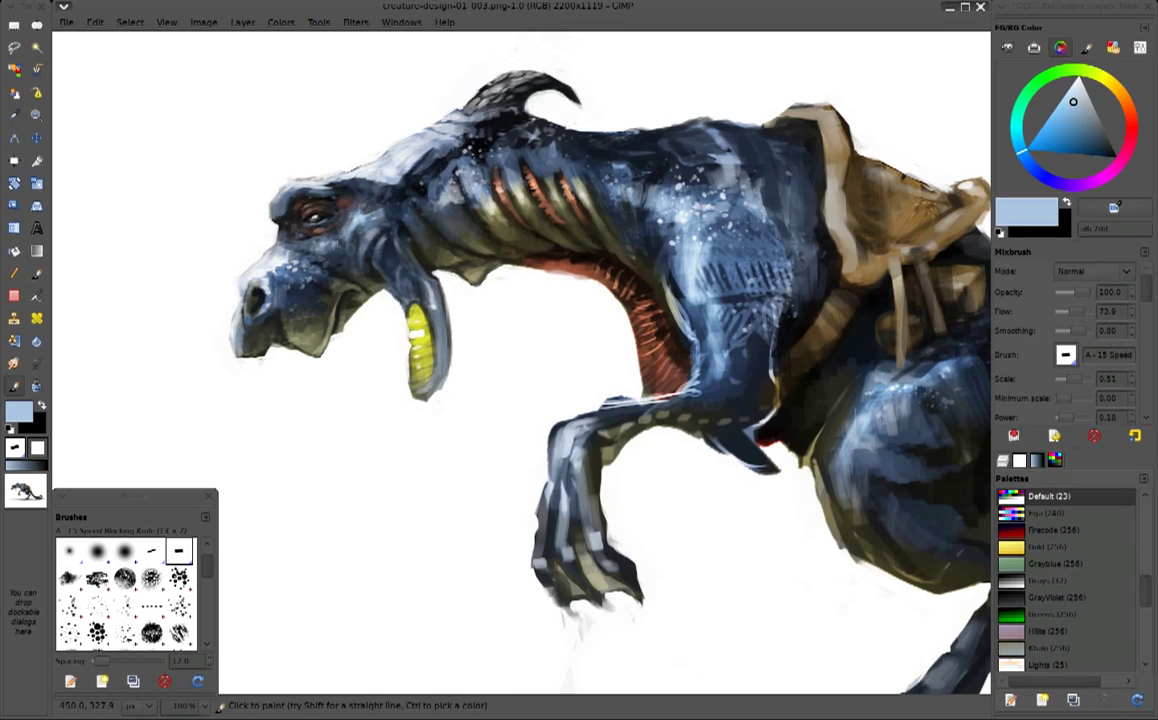
pyautogui.keyDown('ctrl'); pyautogui.click(304, 205); pyautogui.keyUp('ctrl')
pyautogui.moveTo(298, 217); pyautogui.dragTo(317, 185)
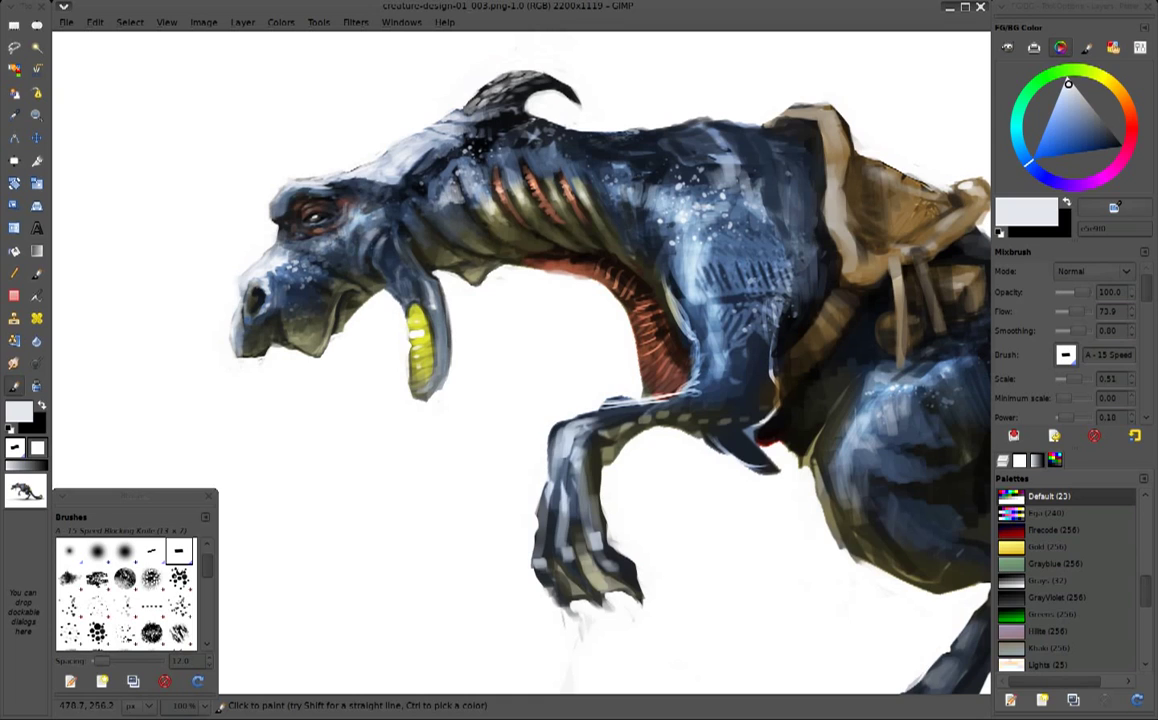
pyautogui.moveTo(330, 162)
pyautogui.mouseDown()
pyautogui.moveTo(314, 164)
pyautogui.moveTo(352, 170)
pyautogui.moveTo(300, 167)
pyautogui.moveTo(360, 165)
pyautogui.mouseUp()
# Add lighter blue dabs and white highlights along the brow
pyautogui.keyDown('ctrl'); pyautogui.click(376, 185); pyautogui.keyUp('ctrl')
pyautogui.keyDown('ctrl'); pyautogui.click(376, 185); pyautogui.keyUp('ctrl')
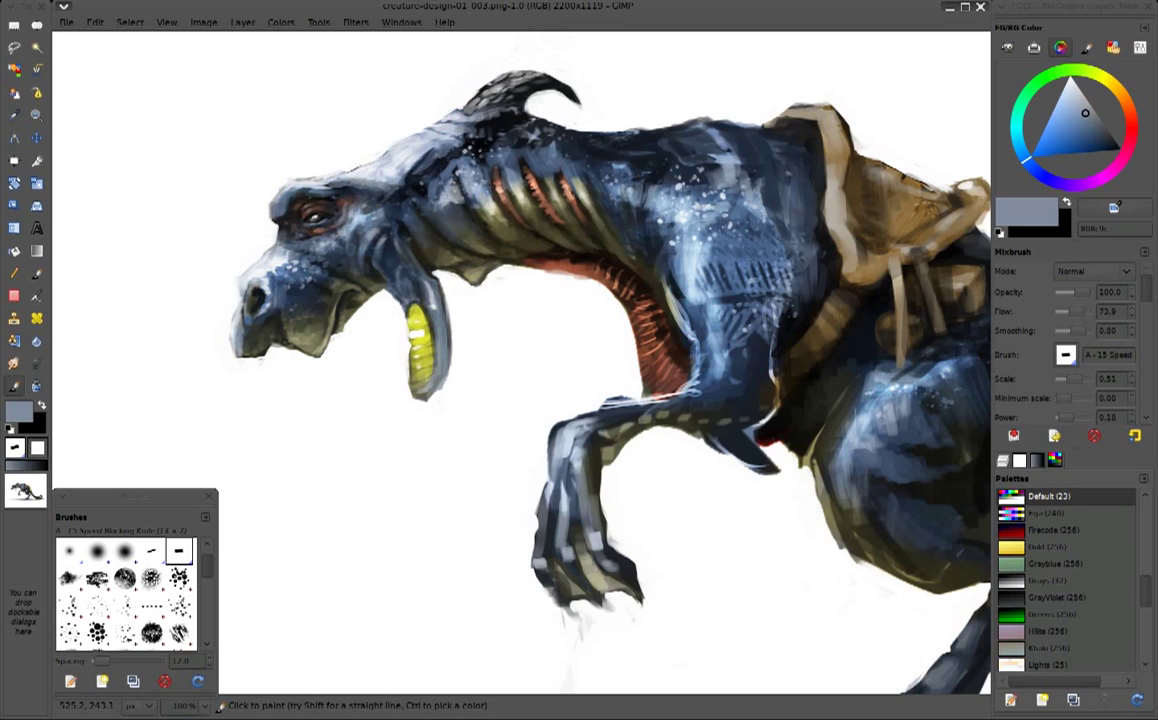
pyautogui.keyDown('ctrl'); pyautogui.click(340, 189); pyautogui.keyUp('ctrl')
pyautogui.moveTo(342, 182); pyautogui.dragTo(348, 190)
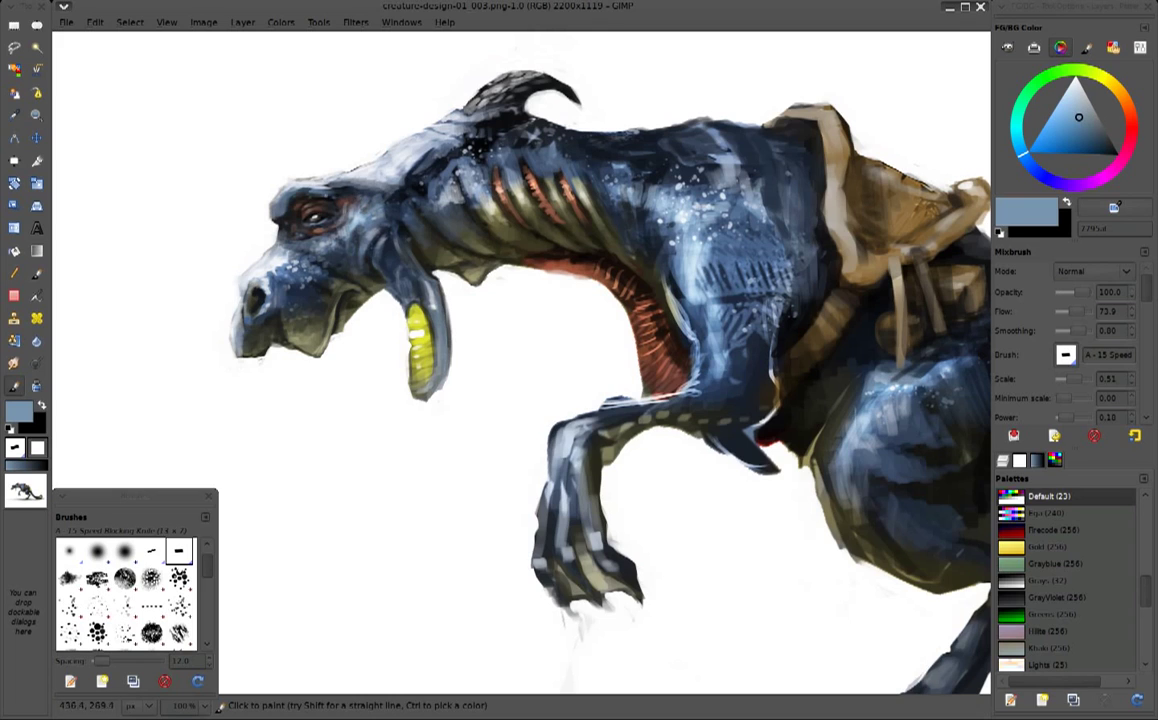
pyautogui.keyDown('ctrl'); pyautogui.click(312, 188); pyautogui.keyUp('ctrl')
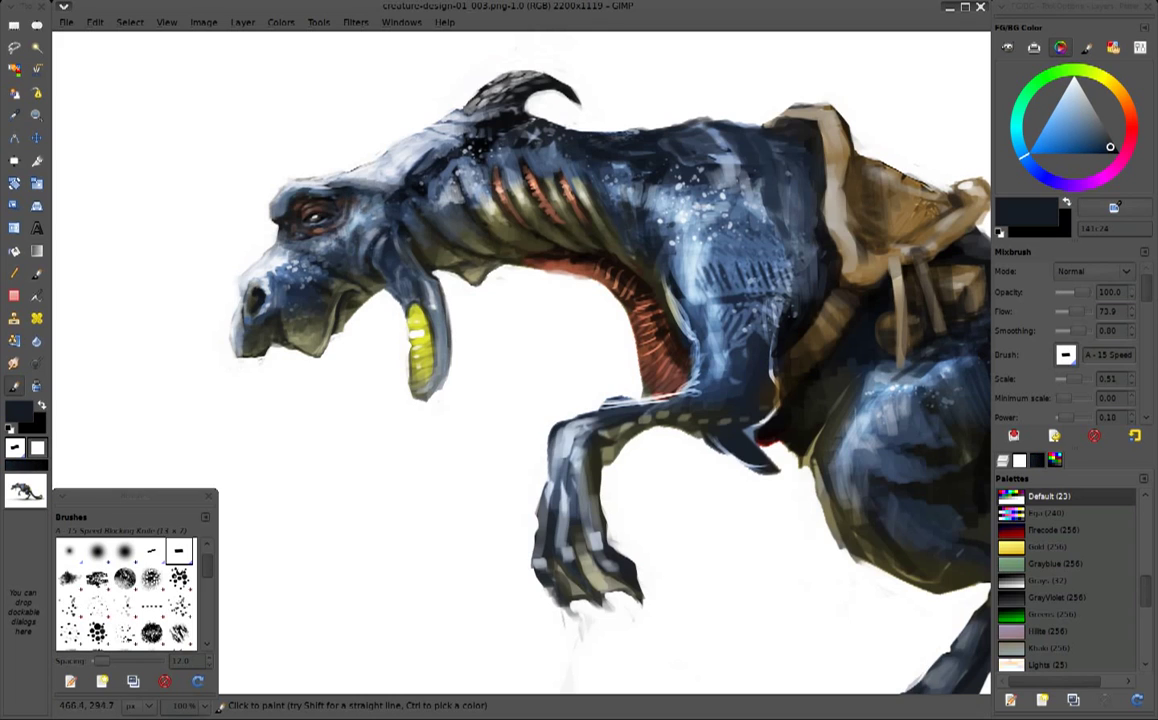
pyautogui.keyDown('ctrl'); pyautogui.click(247, 224); pyautogui.keyUp('ctrl')
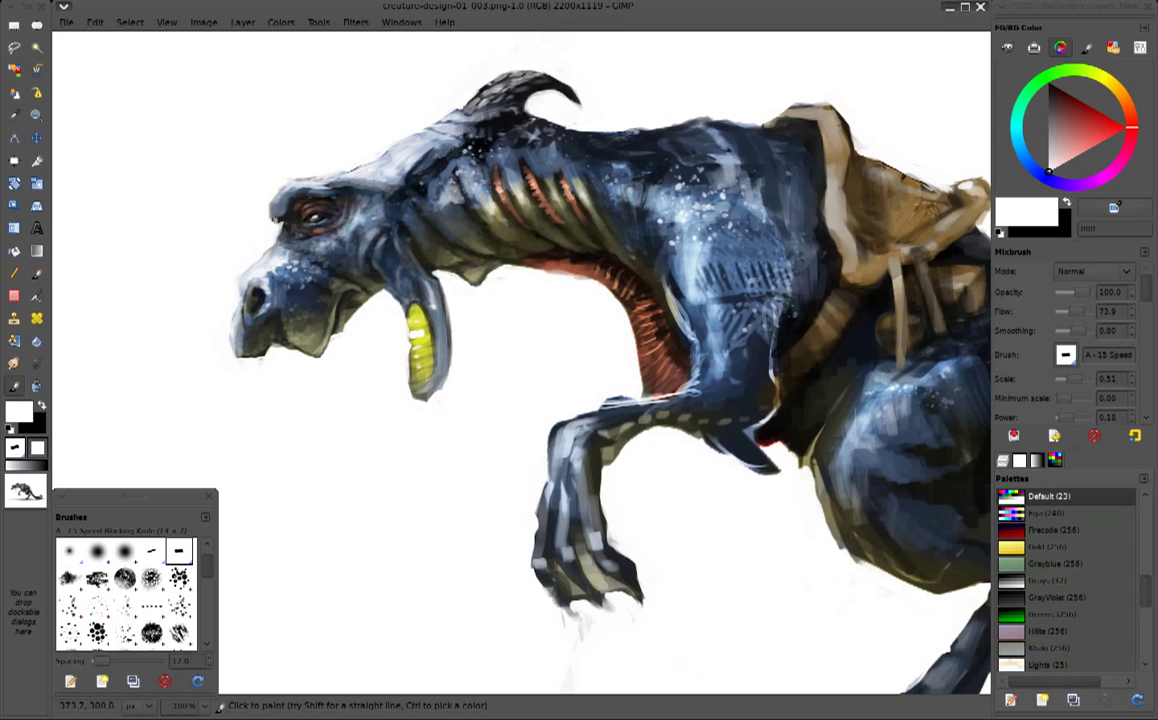
pyautogui.moveTo(270, 221)
pyautogui.mouseDown()
pyautogui.moveTo(252, 192)
pyautogui.moveTo(280, 165)
pyautogui.moveTo(288, 196)
pyautogui.moveTo(262, 172)
pyautogui.moveTo(285, 195)
pyautogui.moveTo(265, 215)
pyautogui.mouseUp()
# Lighten a small brow patch with the forehead's light grey-blue
pyautogui.keyDown('ctrl'); pyautogui.click(270, 190); pyautogui.keyUp('ctrl')
pyautogui.keyDown('ctrl'); pyautogui.click(257, 212); pyautogui.keyUp('ctrl')
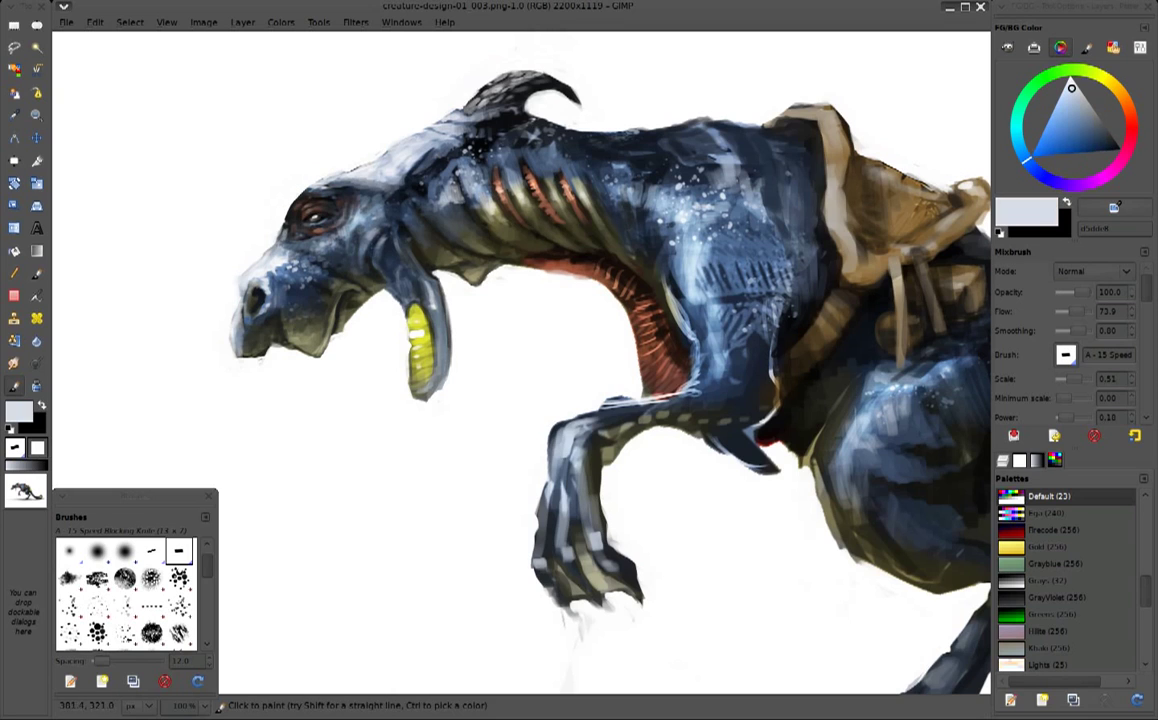
pyautogui.keyDown('ctrl'); pyautogui.click(315, 203); pyautogui.keyUp('ctrl')
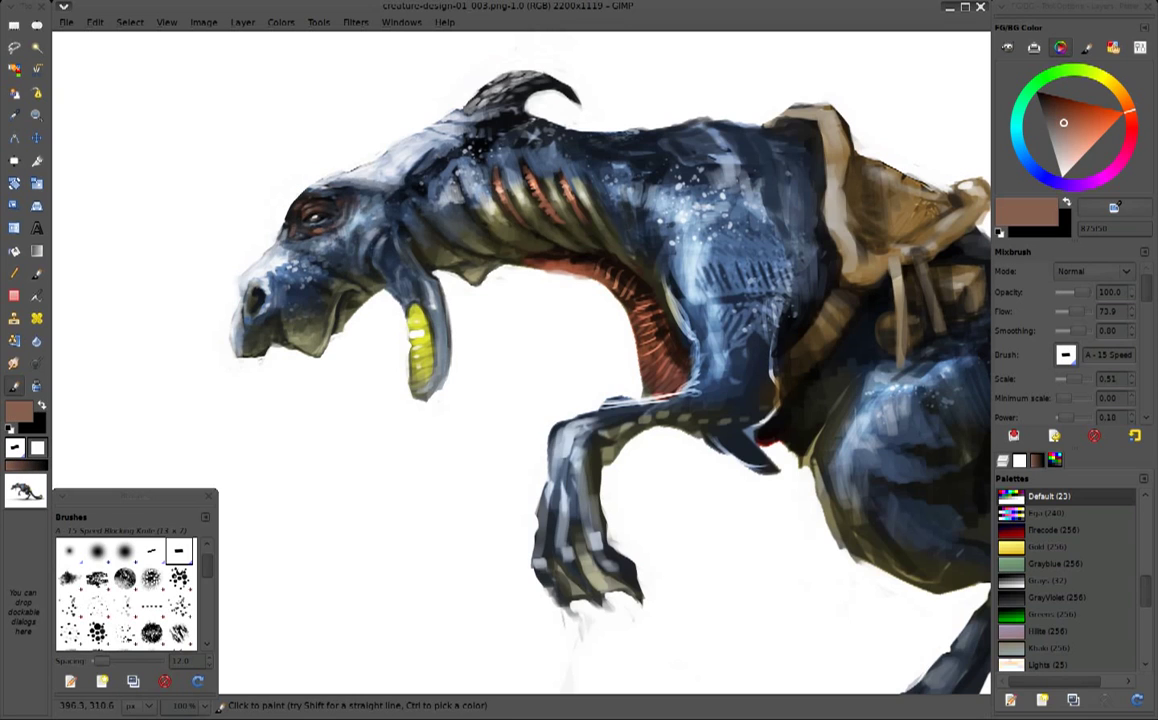
pyautogui.keyDown('ctrl'); pyautogui.click(297, 226); pyautogui.keyUp('ctrl')
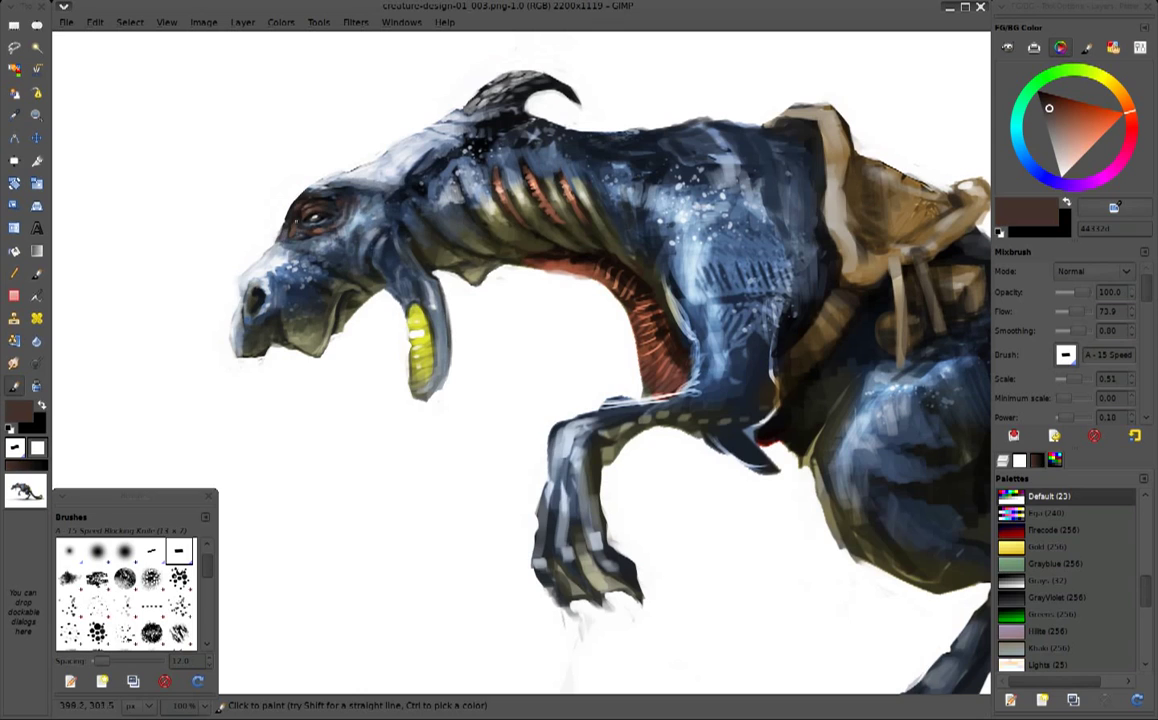
pyautogui.keyDown('ctrl'); pyautogui.click(320, 194); pyautogui.keyUp('ctrl')
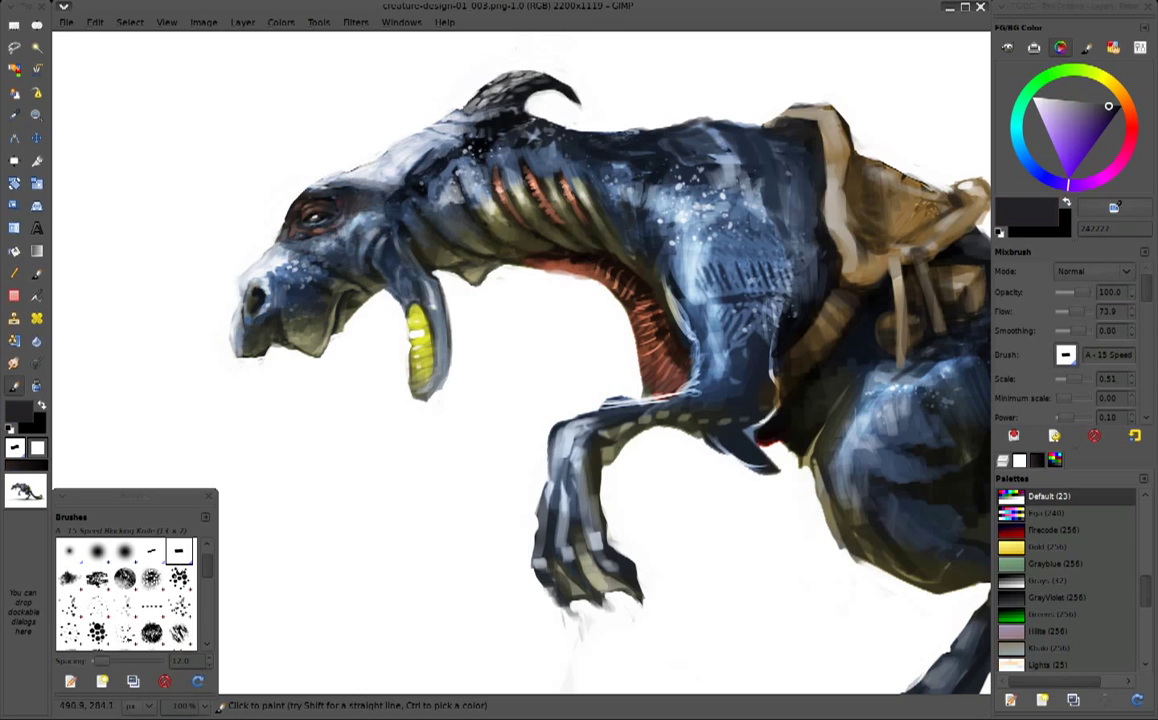
pyautogui.keyDown('ctrl'); pyautogui.click(350, 185); pyautogui.keyUp('ctrl')
pyautogui.moveTo(319, 186); pyautogui.dragTo(326, 191)
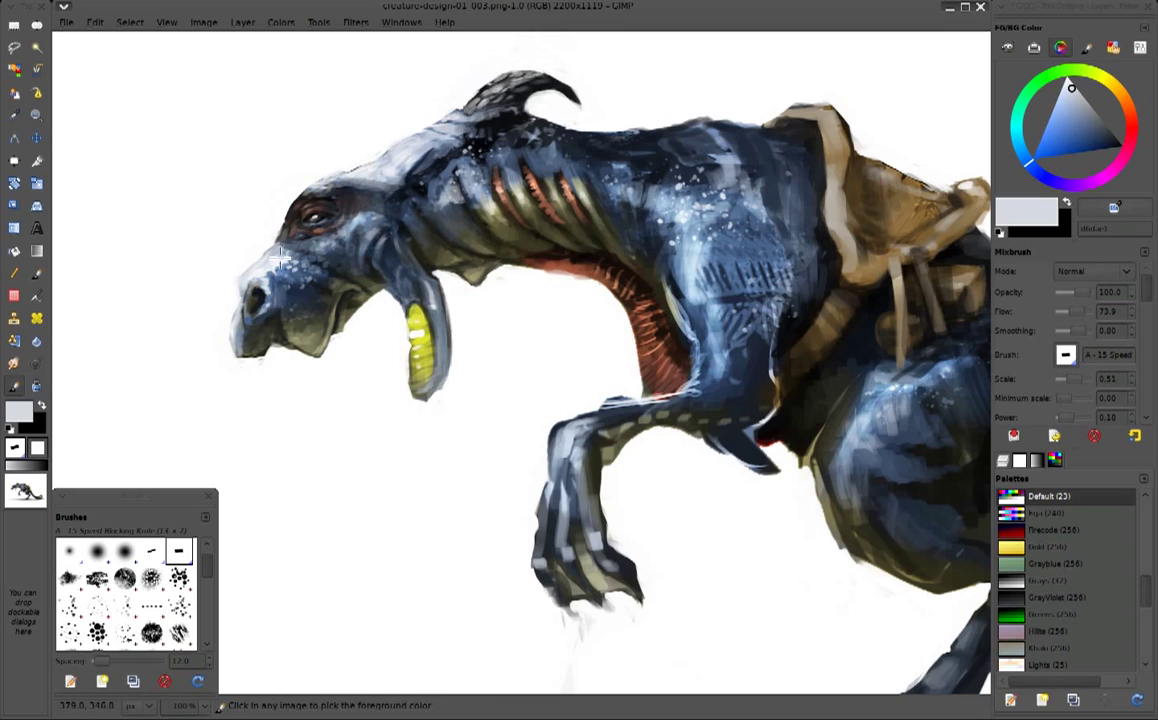
# Brighten the forehead above the eye and add a small brow highlight in light grey-blue
pyautogui.keyDown('ctrl'); pyautogui.click(327, 242); pyautogui.keyUp('ctrl')
pyautogui.keyDown('ctrl'); pyautogui.click(322, 246); pyautogui.keyUp('ctrl')
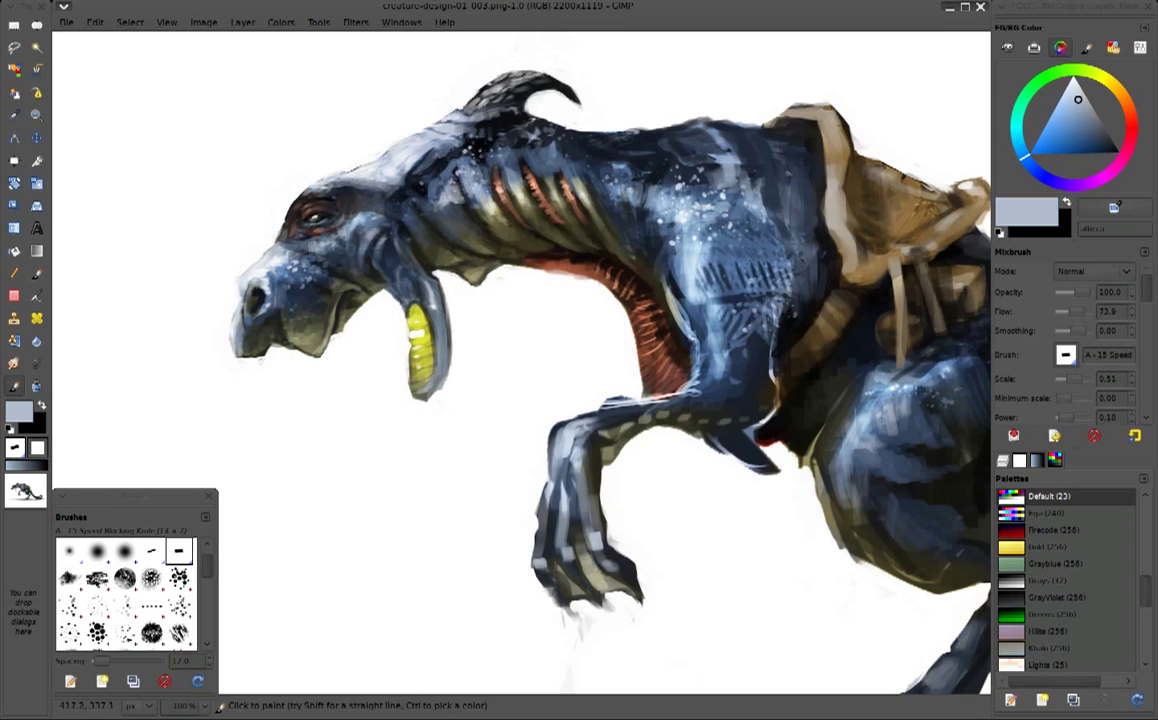
pyautogui.moveTo(263, 241); pyautogui.dragTo(247, 253)
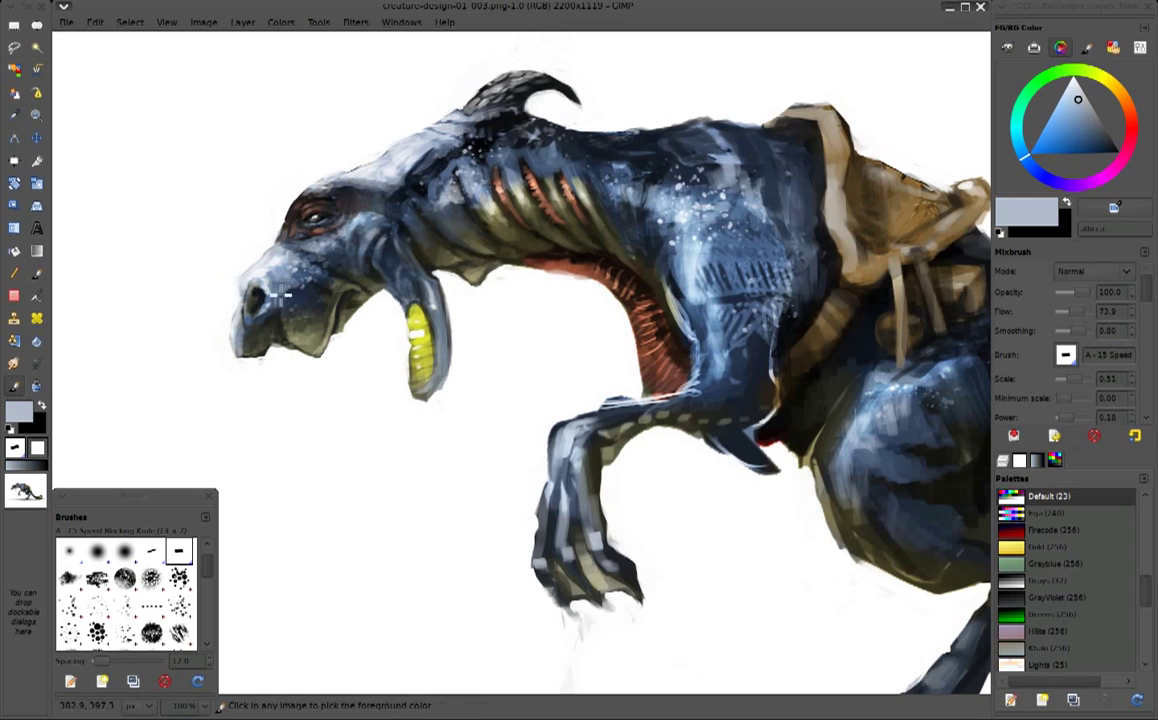
pyautogui.keyDown('ctrl'); pyautogui.click(255, 263); pyautogui.keyUp('ctrl')
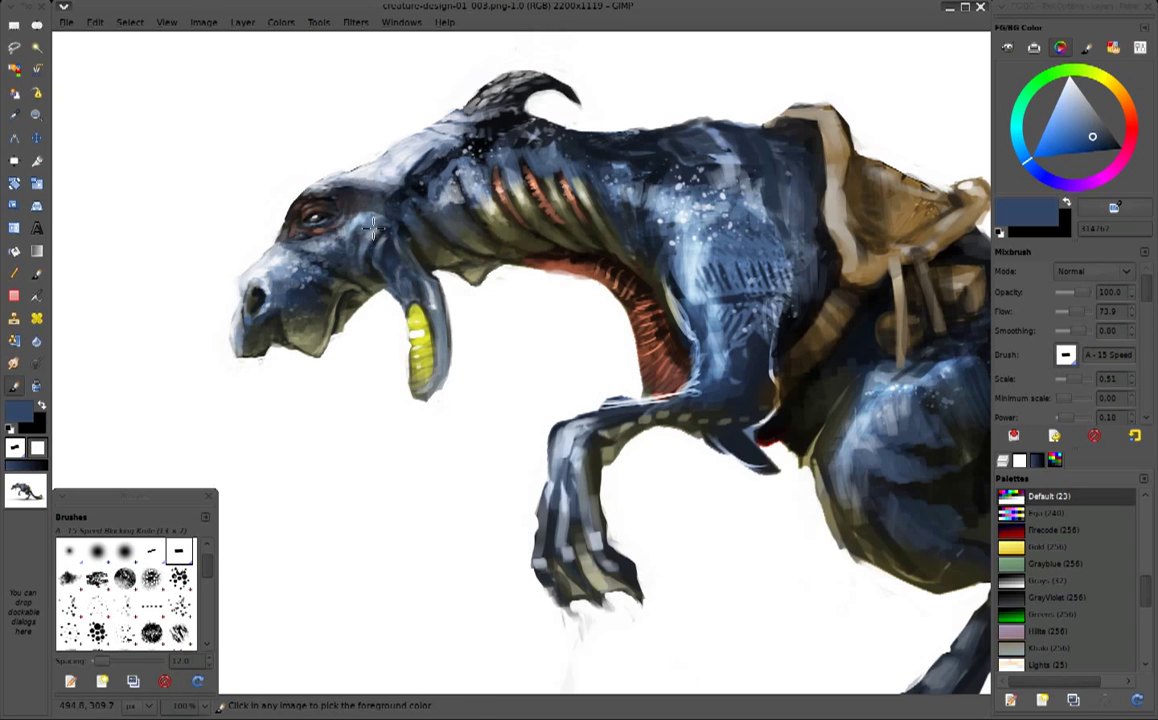
pyautogui.keyDown('ctrl'); pyautogui.click(376, 263); pyautogui.keyUp('ctrl')
pyautogui.moveTo(346, 220)
pyautogui.mouseDown()
pyautogui.moveTo(358, 205)
pyautogui.moveTo(350, 222)
pyautogui.moveTo(380, 252)
pyautogui.mouseUp()
# Sample several head and jaw tones, then restore the A-12C round brush preset
pyautogui.keyDown('ctrl'); pyautogui.click(358, 206); pyautogui.keyUp('ctrl')
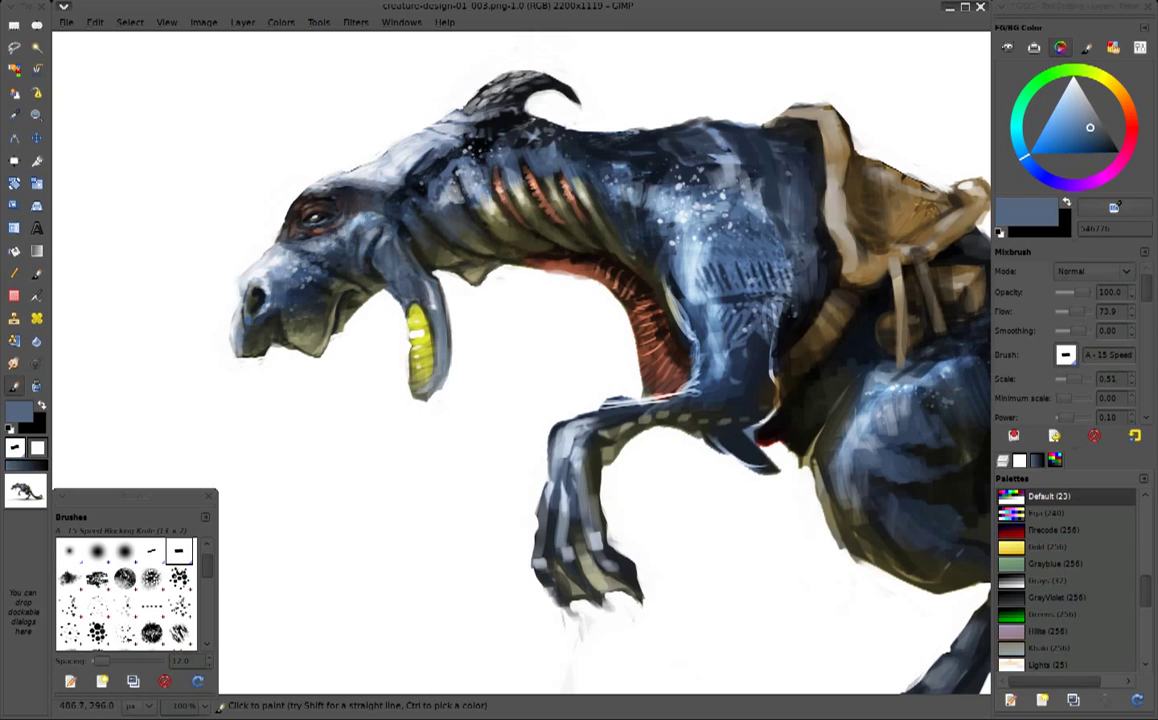
pyautogui.keyDown('ctrl'); pyautogui.click(312, 212); pyautogui.keyUp('ctrl')
pyautogui.keyDown('ctrl'); pyautogui.click(362, 207); pyautogui.keyUp('ctrl')
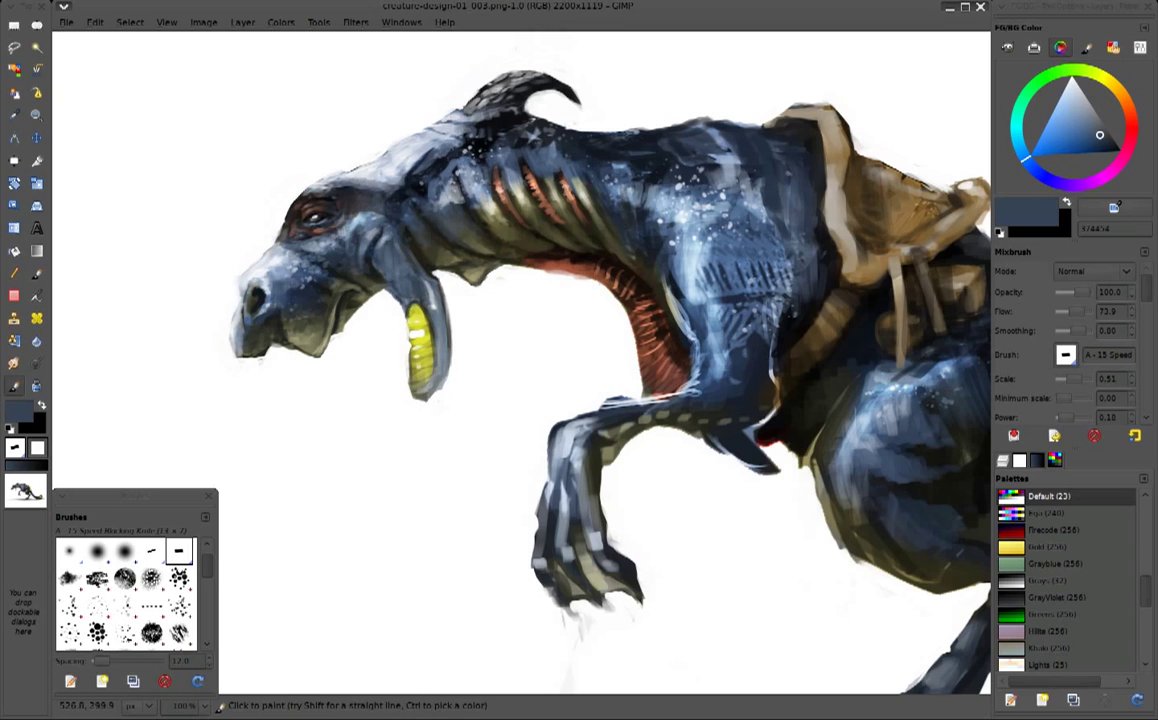
pyautogui.keyDown('ctrl'); pyautogui.click(350, 210); pyautogui.keyUp('ctrl')
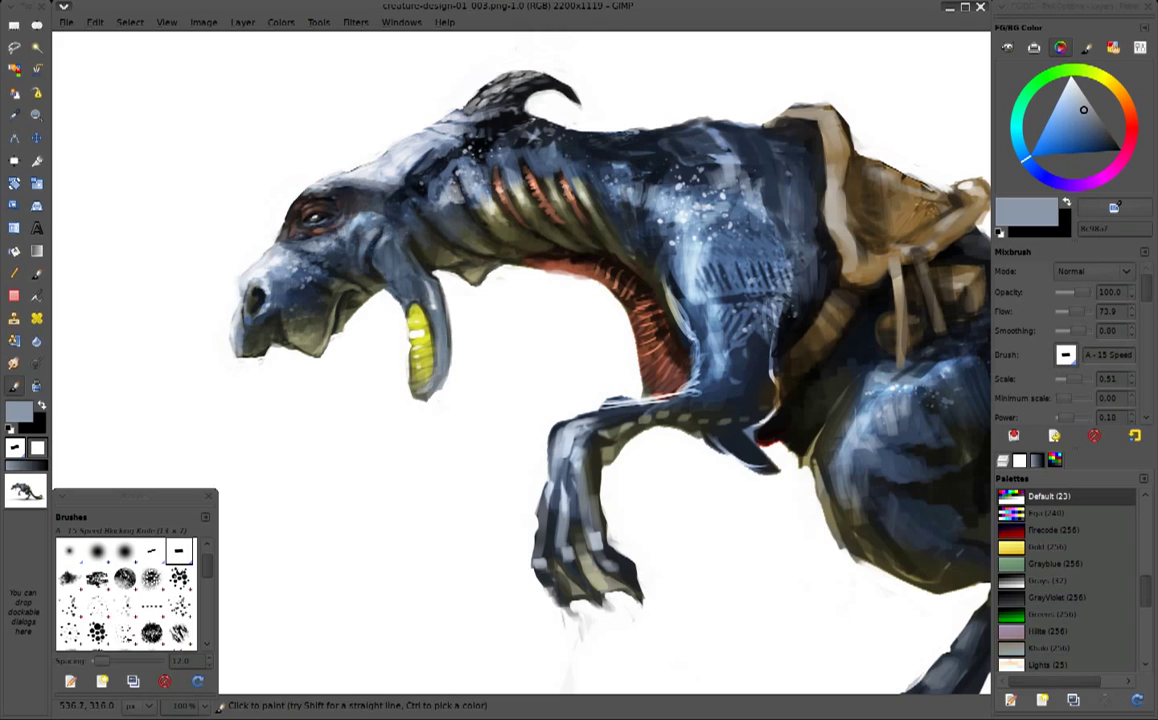
pyautogui.keyDown('ctrl'); pyautogui.click(392, 218); pyautogui.keyUp('ctrl')
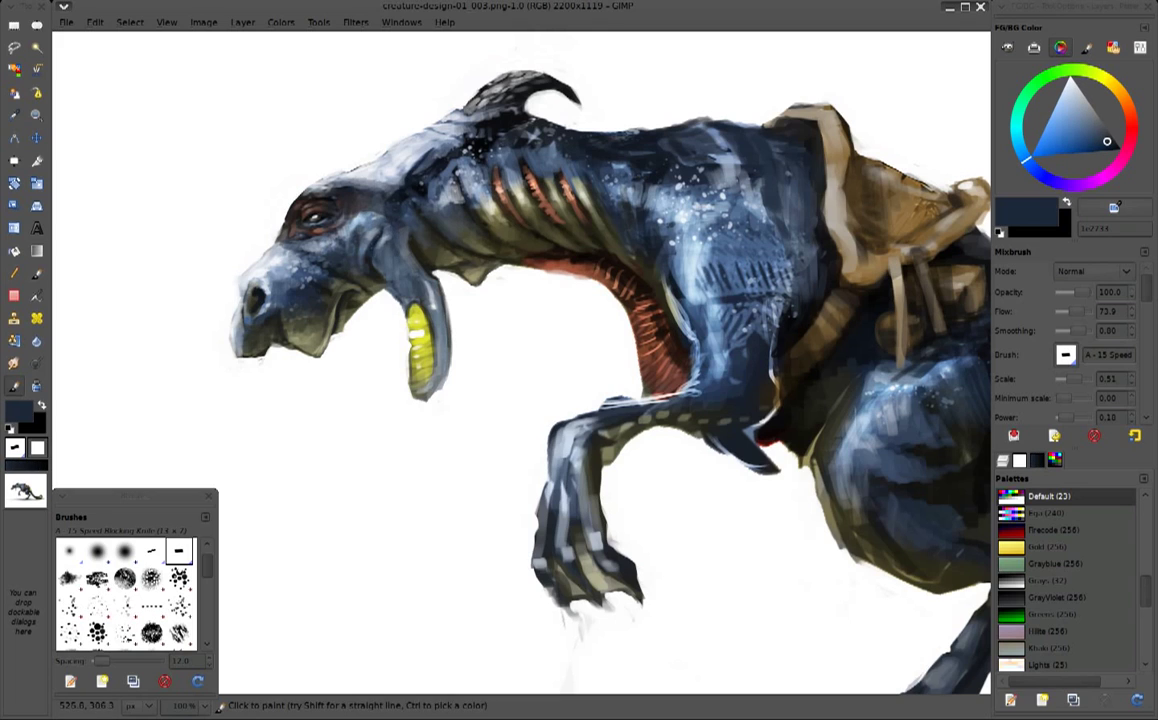
pyautogui.keyDown('ctrl'); pyautogui.click(312, 322); pyautogui.keyUp('ctrl')
pyautogui.keyDown('ctrl'); pyautogui.click(291, 299); pyautogui.keyUp('ctrl')
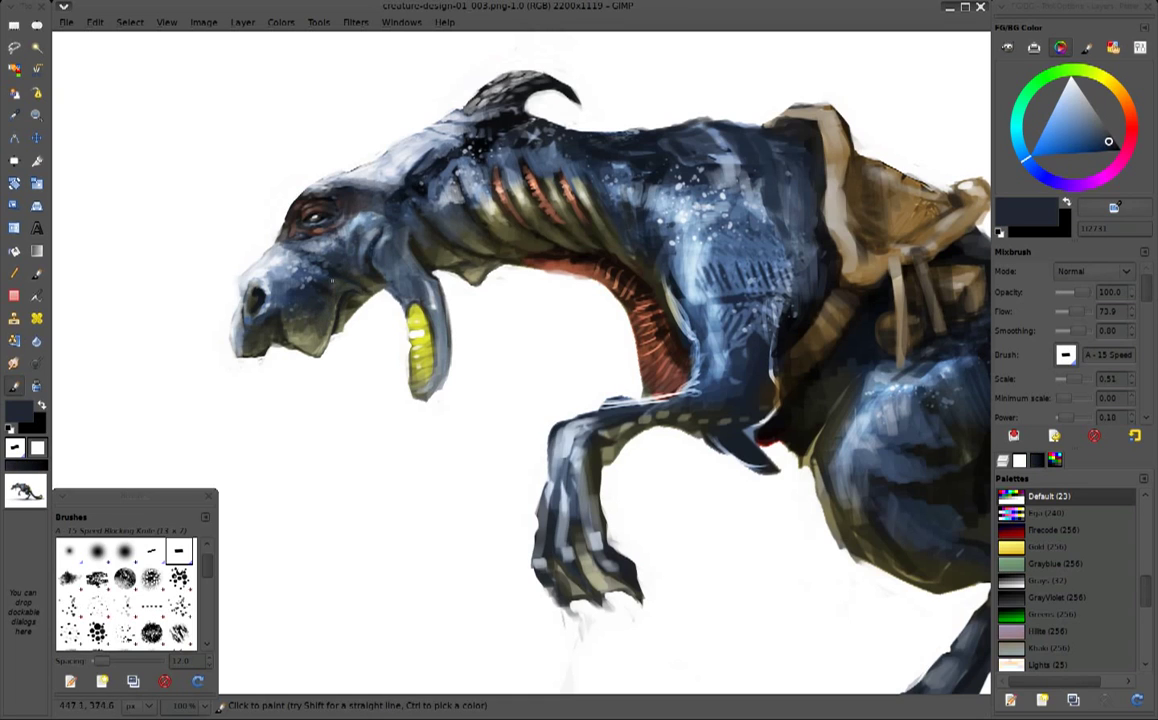
pyautogui.keyDown('ctrl'); pyautogui.click(312, 322); pyautogui.keyUp('ctrl')
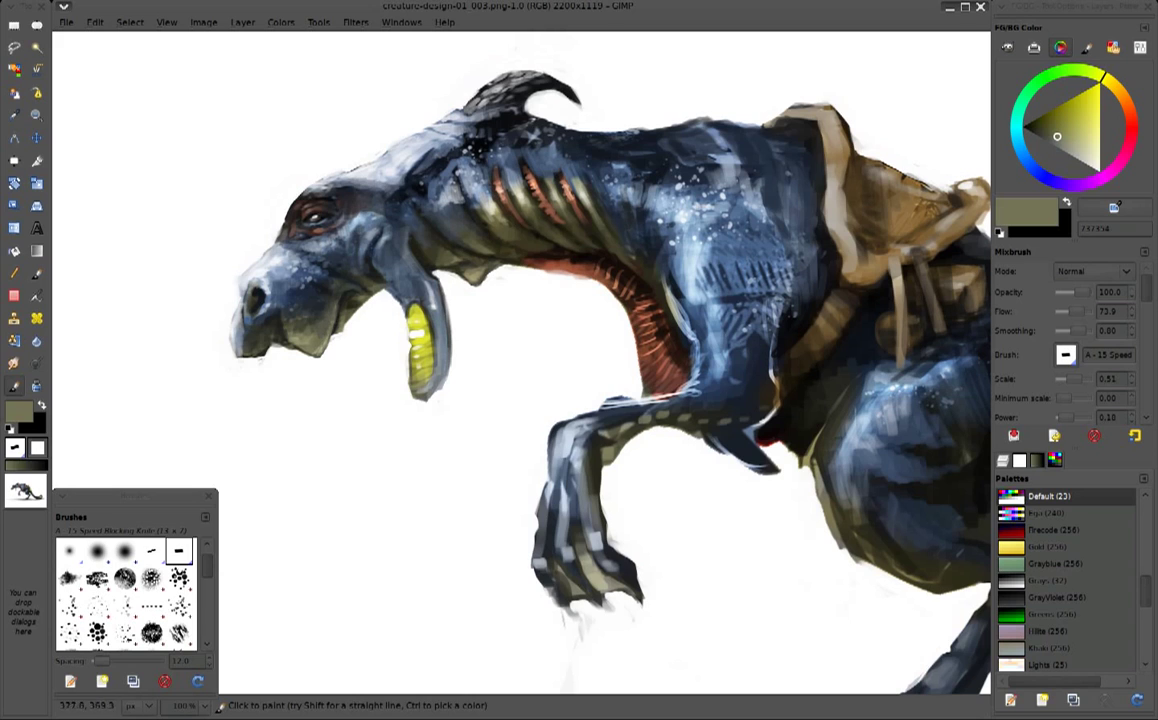
pyautogui.click(1054, 435)
# Reapply the A-12C round preset and paint a near-white stroke on the neck near the jaw
pyautogui.click(950, 446)
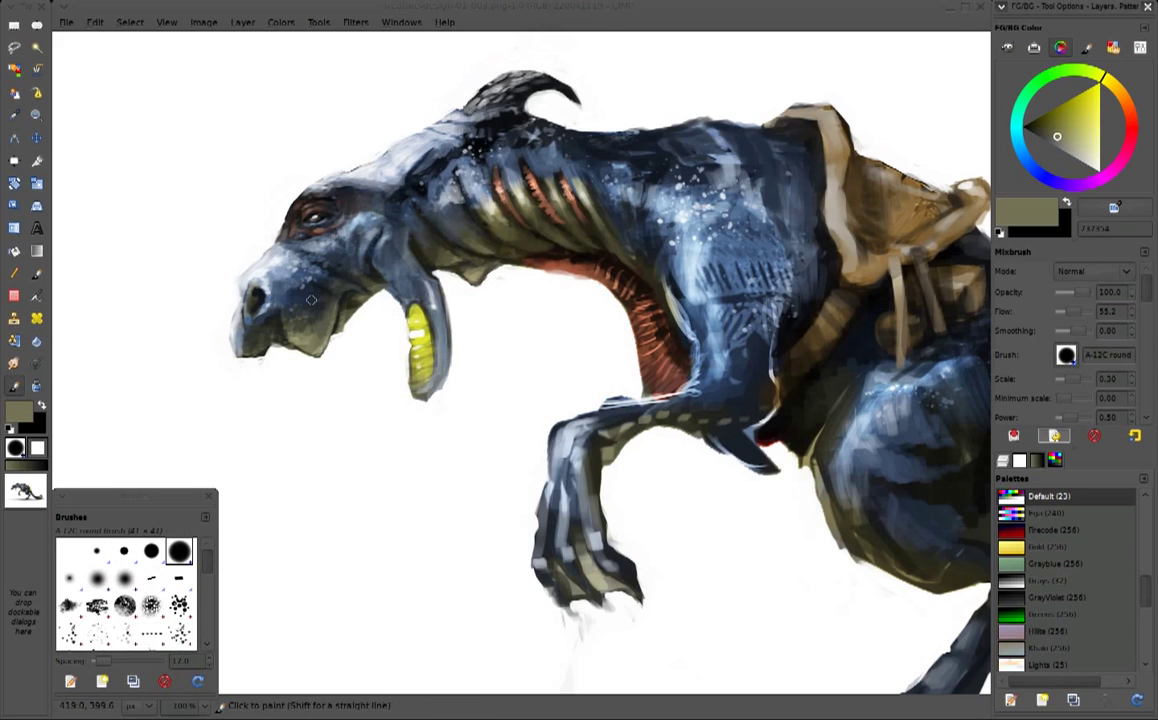
pyautogui.keyDown('ctrl'); pyautogui.click(298, 338); pyautogui.keyUp('ctrl')
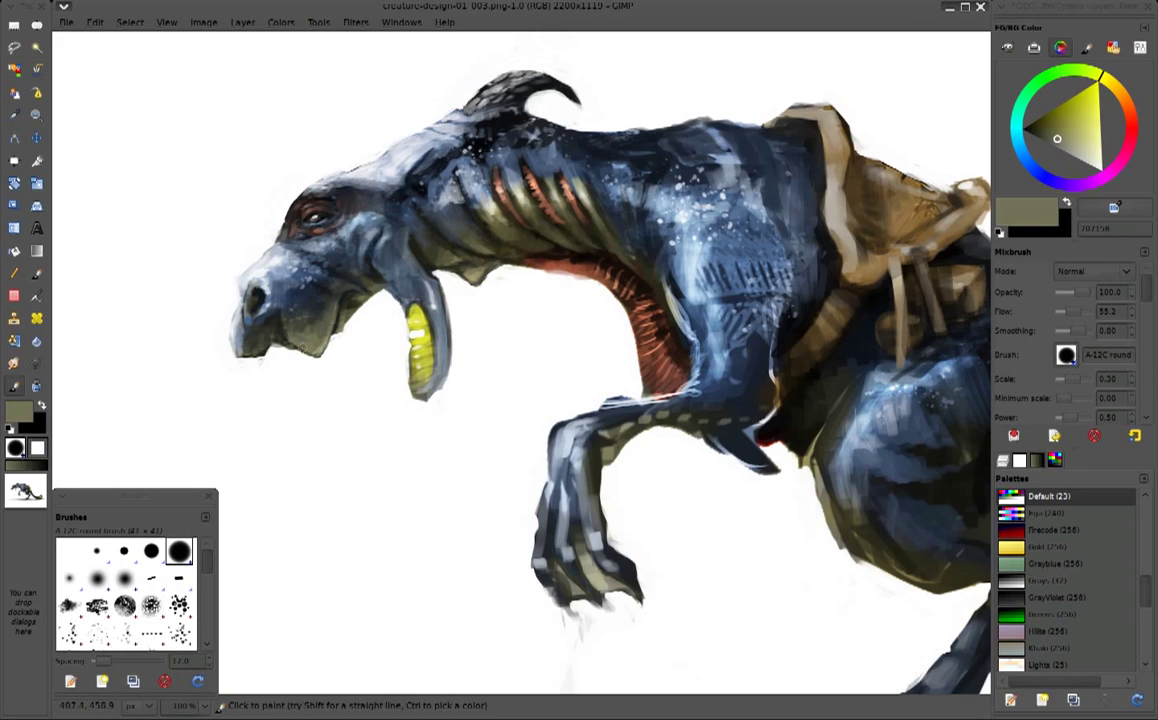
pyautogui.keyDown('ctrl'); pyautogui.click(306, 222); pyautogui.keyUp('ctrl')
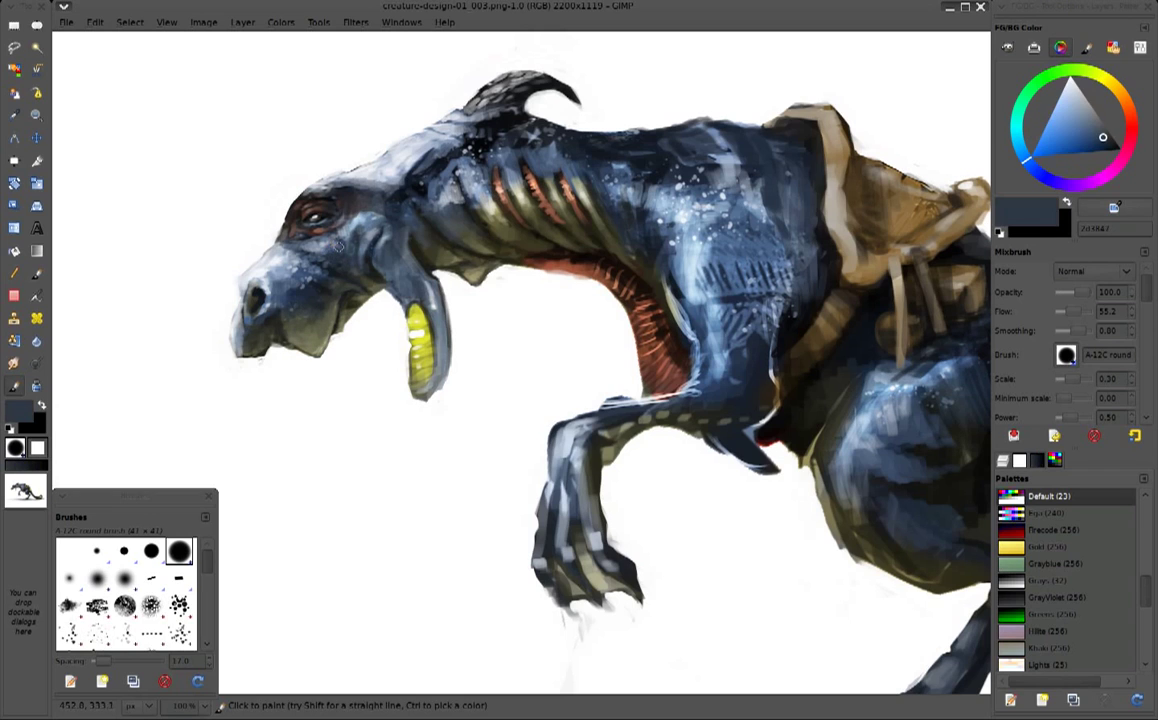
pyautogui.keyDown('ctrl'); pyautogui.click(270, 236); pyautogui.keyUp('ctrl')
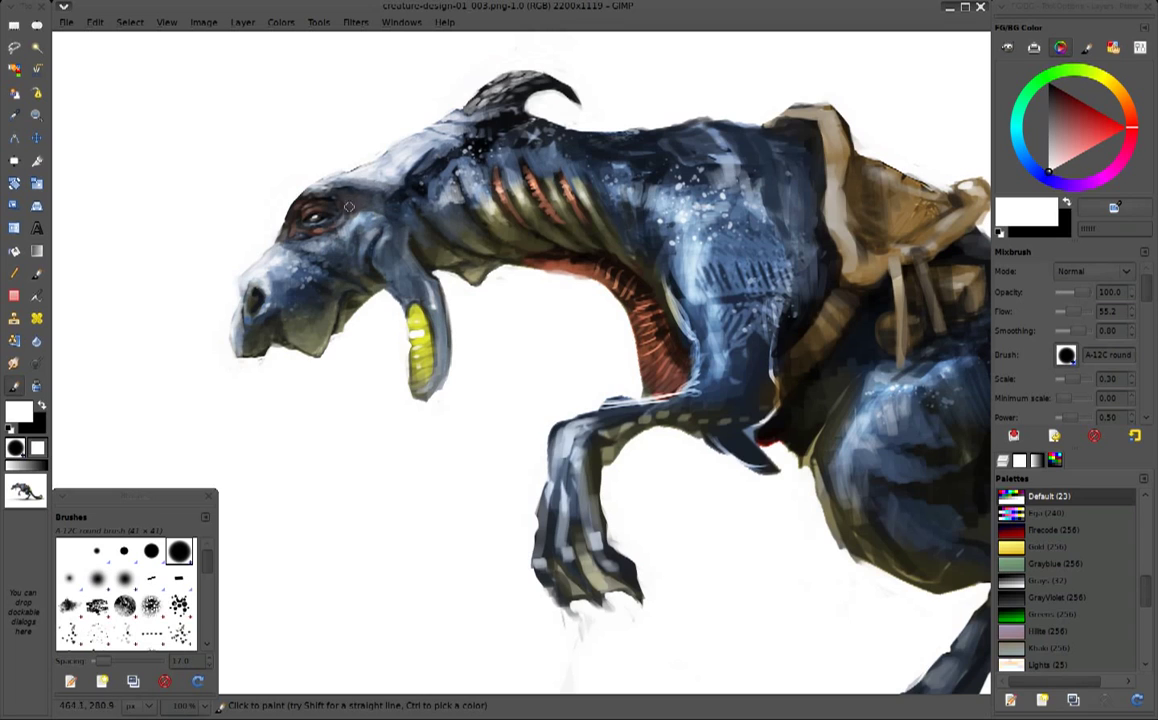
pyautogui.keyDown('ctrl'); pyautogui.click(397, 196); pyautogui.keyUp('ctrl')
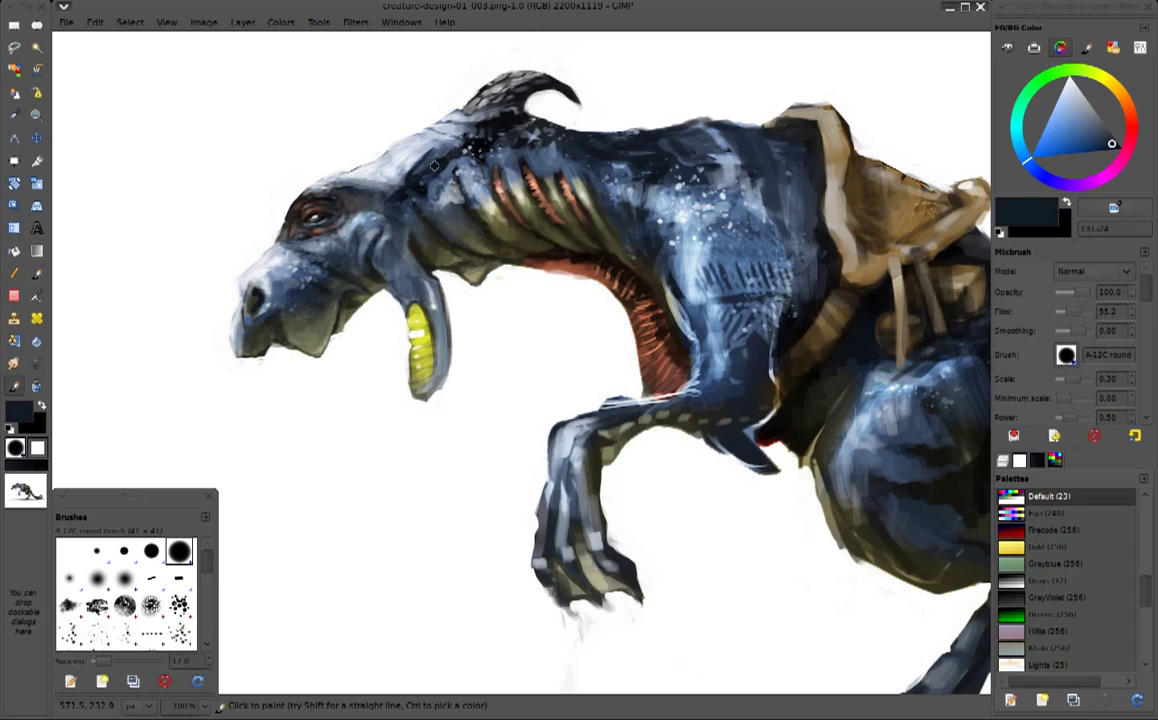
pyautogui.keyDown('ctrl'); pyautogui.click(433, 250); pyautogui.keyUp('ctrl')
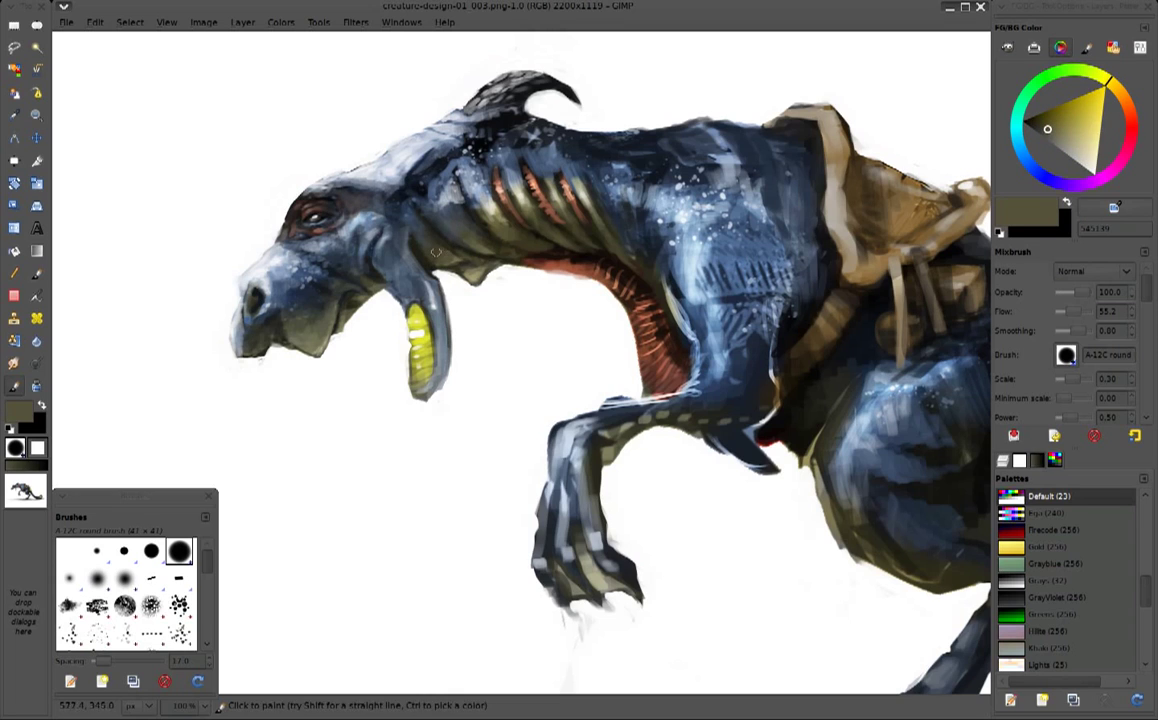
pyautogui.keyDown('ctrl'); pyautogui.click(435, 252); pyautogui.keyUp('ctrl')
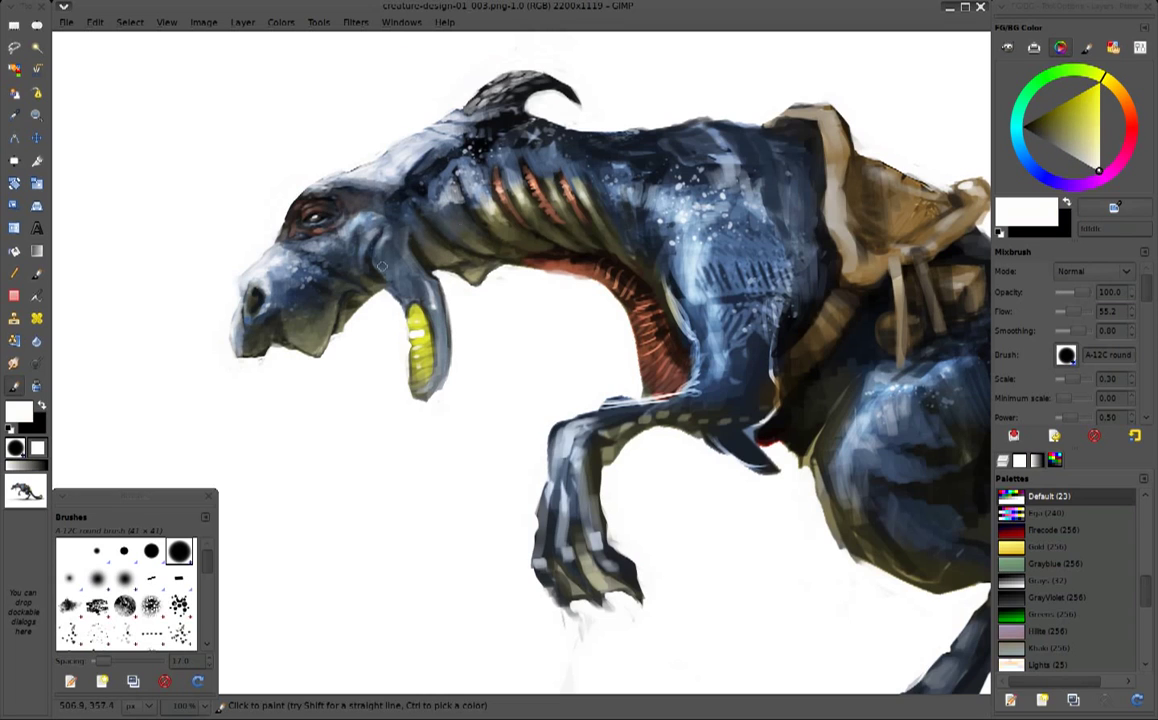
pyautogui.moveTo(364, 267); pyautogui.dragTo(350, 242)
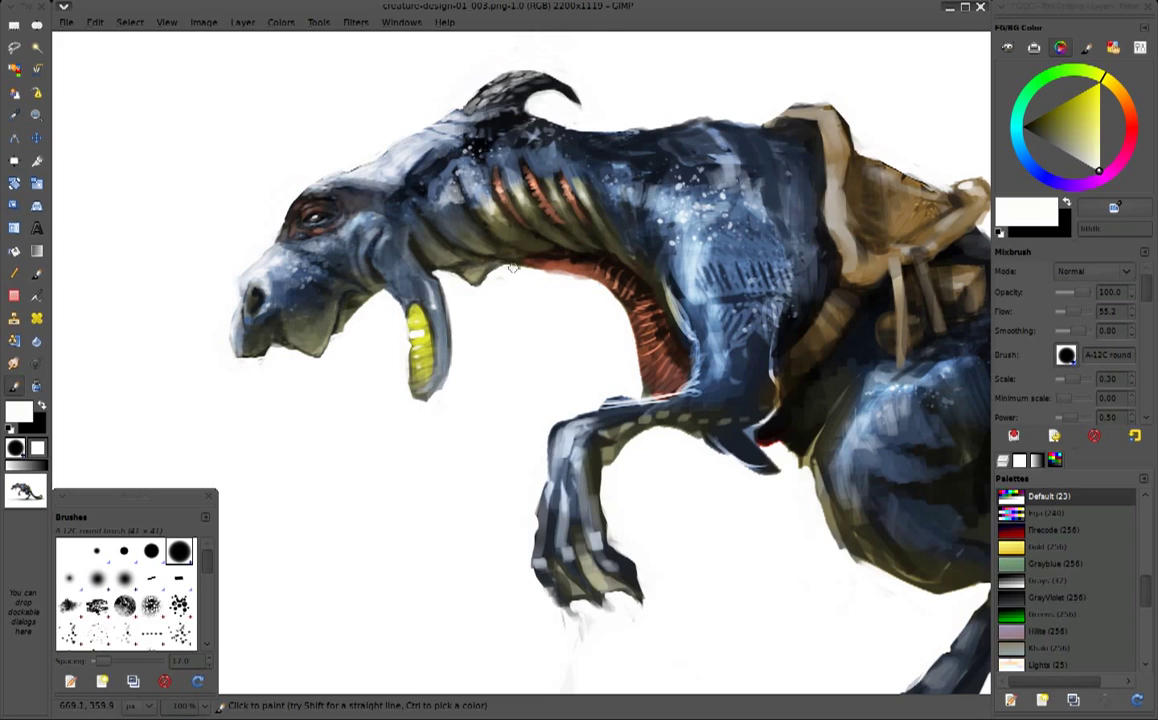
# Pick white and paint a highlight stroke on the yellow tooth
pyautogui.keyDown('ctrl'); pyautogui.click(463, 225); pyautogui.keyUp('ctrl')
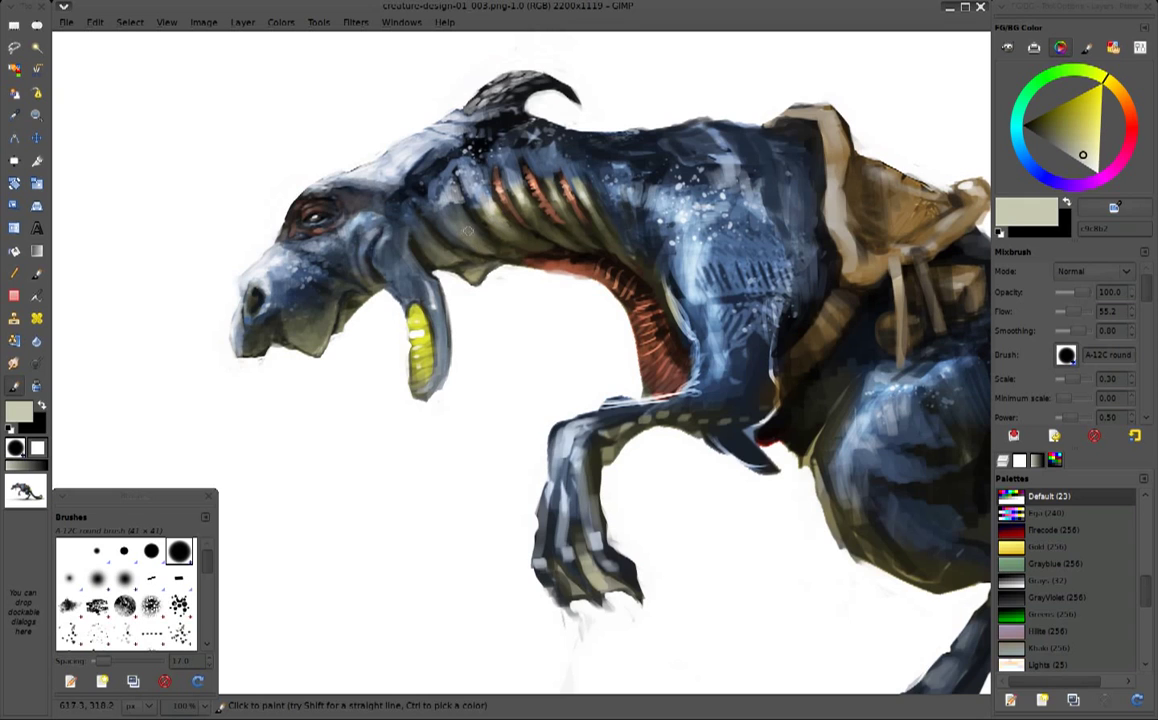
pyautogui.keyDown('ctrl'); pyautogui.click(418, 190); pyautogui.keyUp('ctrl')
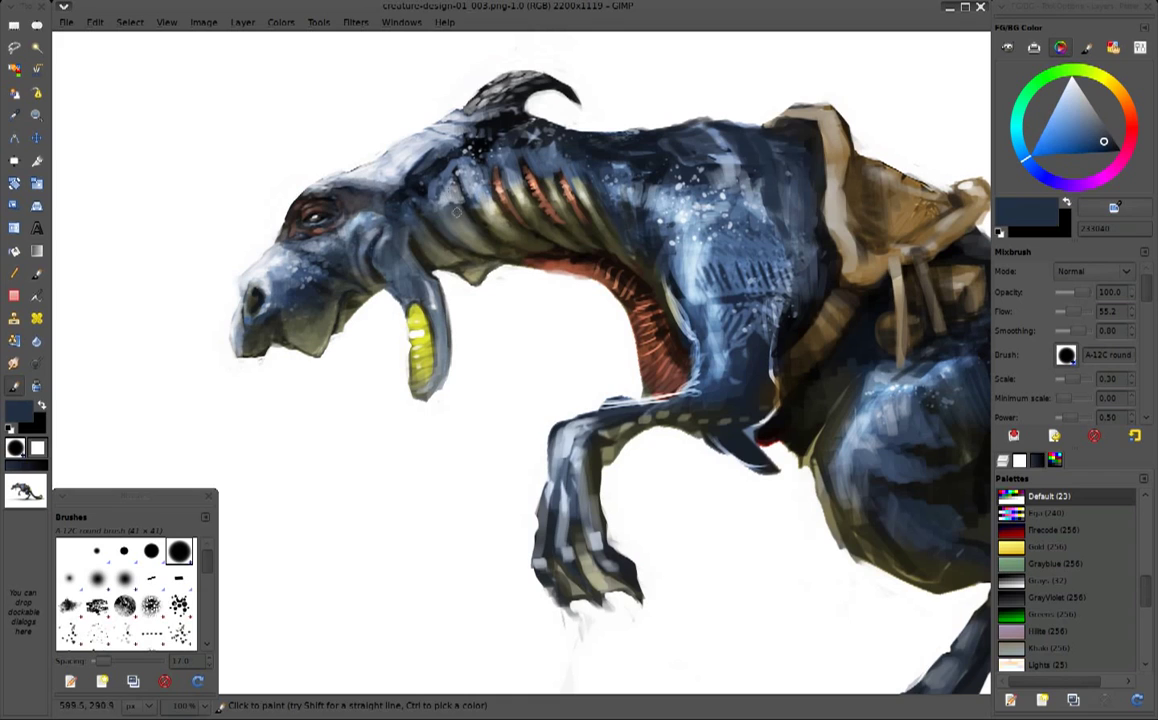
pyautogui.keyDown('ctrl'); pyautogui.click(440, 215); pyautogui.keyUp('ctrl')
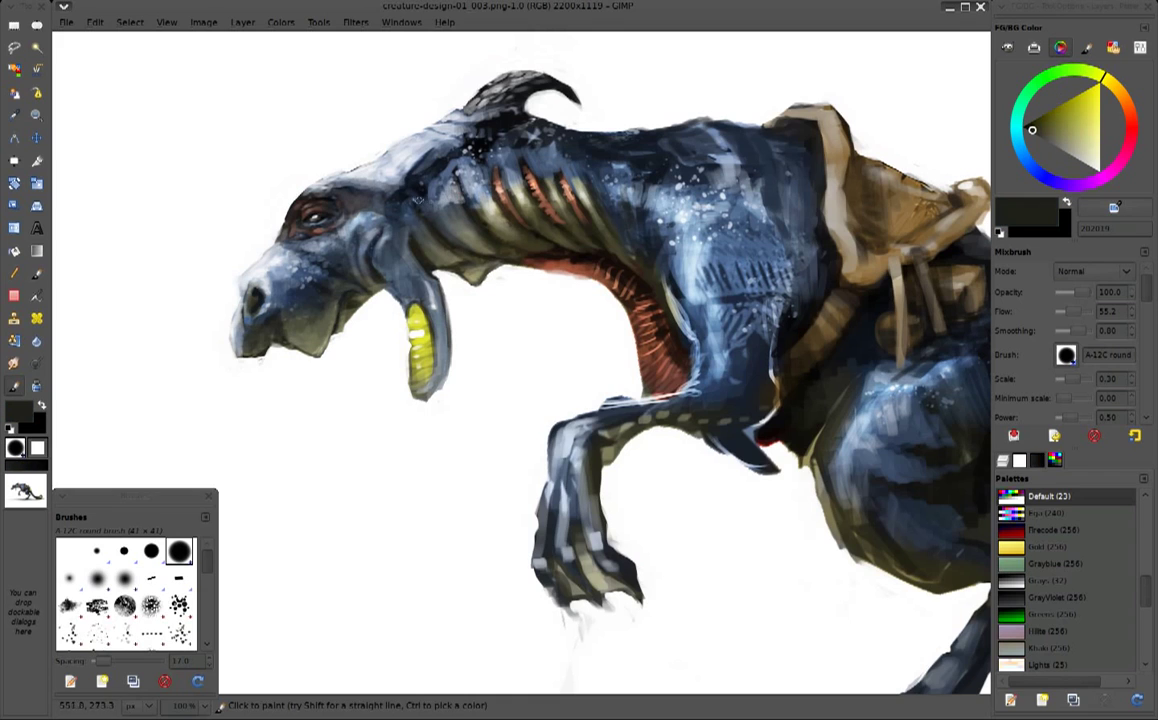
pyautogui.keyDown('ctrl'); pyautogui.click(416, 202); pyautogui.keyUp('ctrl')
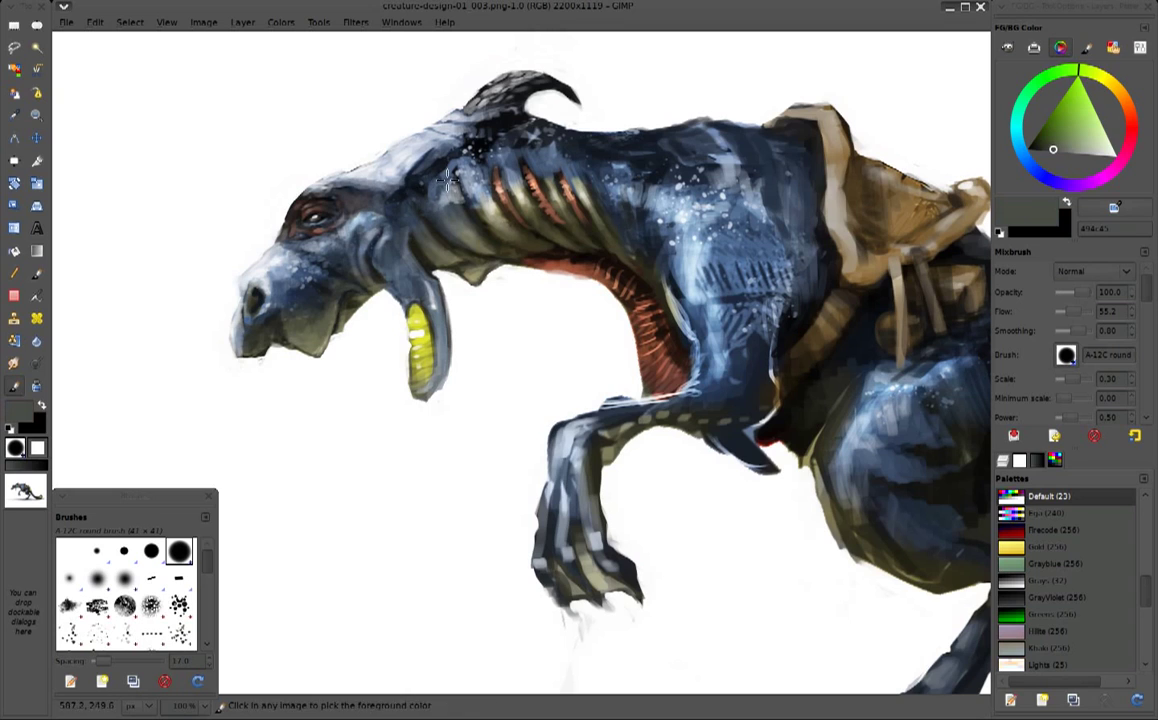
pyautogui.keyDown('ctrl'); pyautogui.click(392, 172); pyautogui.keyUp('ctrl')
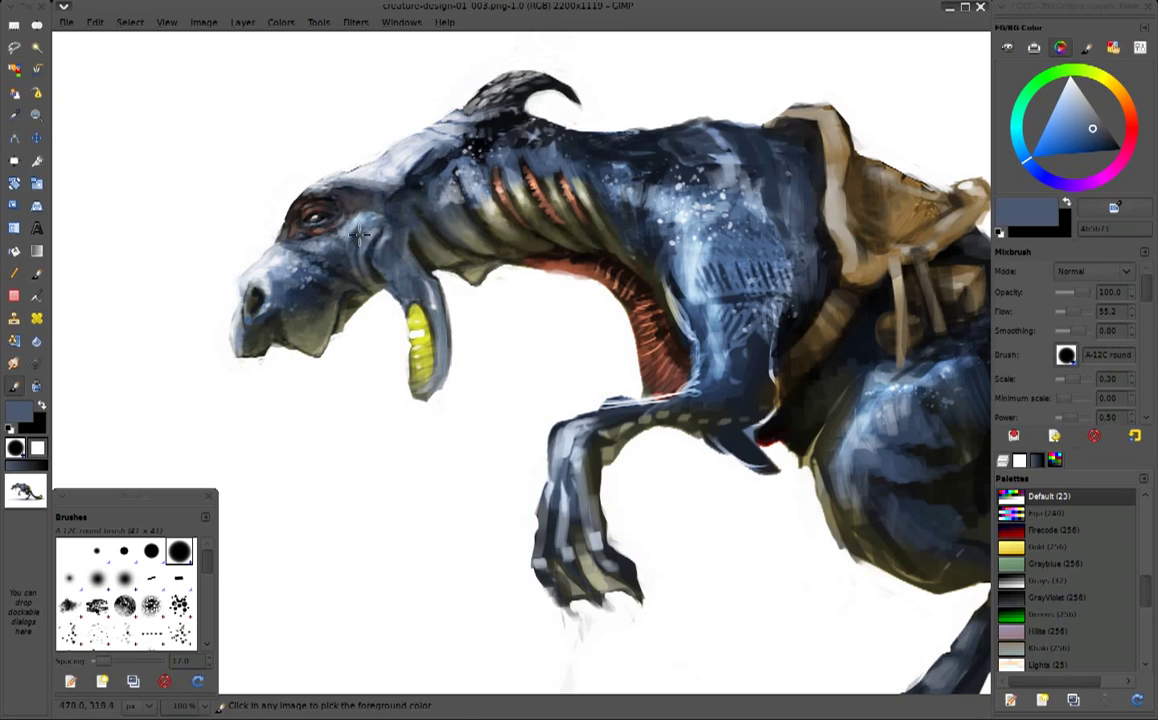
pyautogui.keyDown('ctrl'); pyautogui.click(372, 279); pyautogui.keyUp('ctrl')
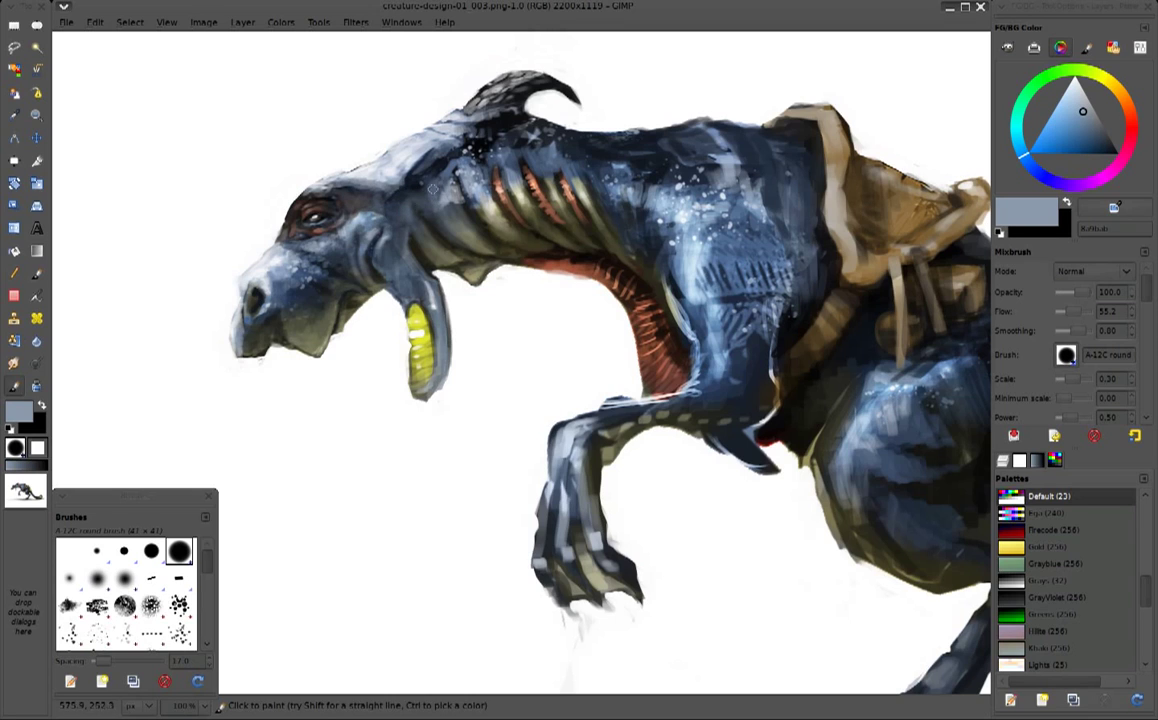
pyautogui.keyDown('ctrl'); pyautogui.click(258, 323); pyautogui.keyUp('ctrl')
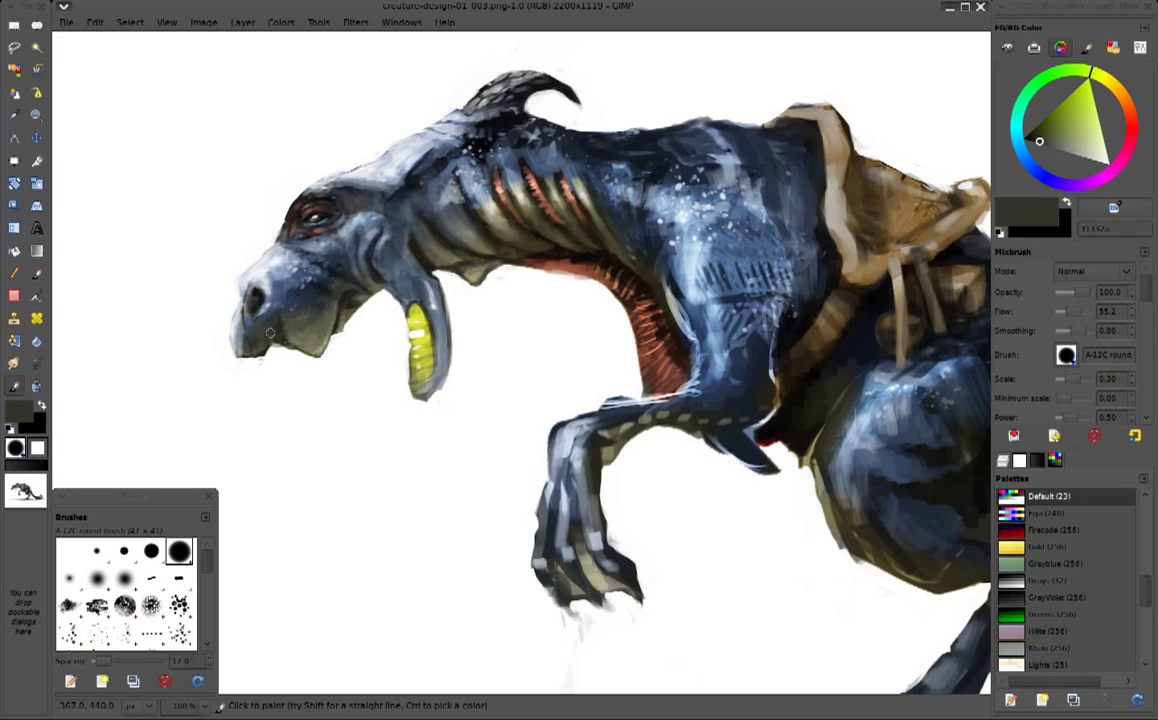
pyautogui.keyDown('ctrl'); pyautogui.click(242, 279); pyautogui.keyUp('ctrl')
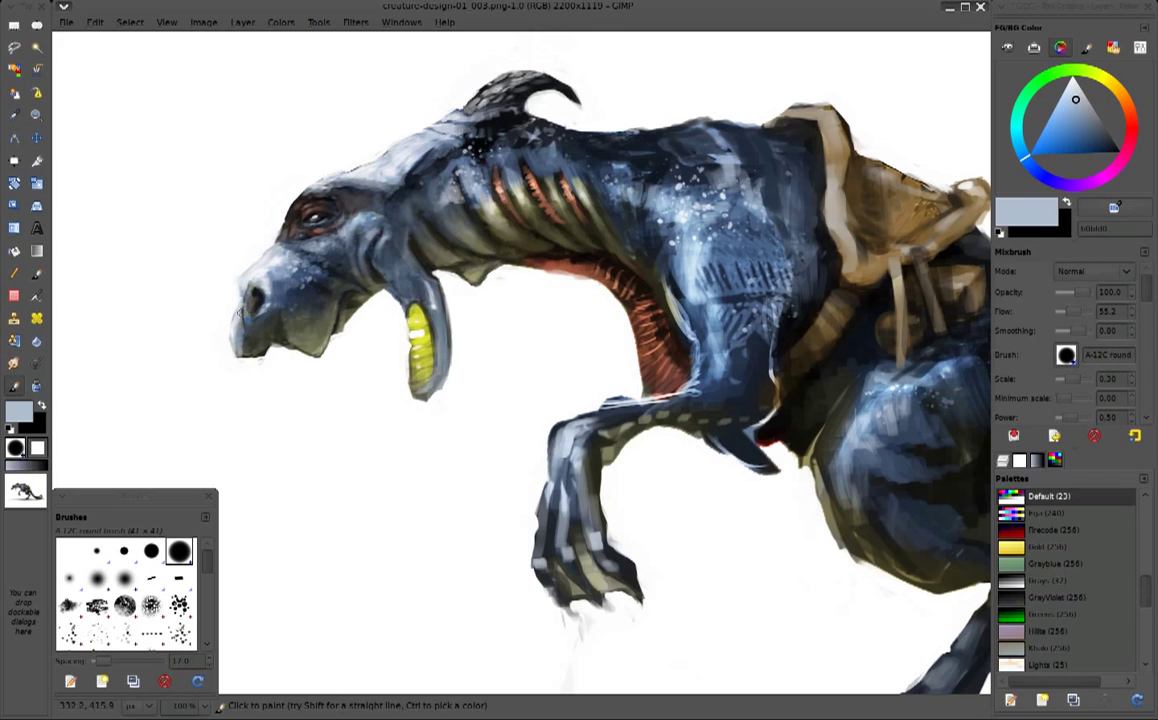
pyautogui.keyDown('ctrl'); pyautogui.click(248, 300); pyautogui.keyUp('ctrl')
pyautogui.keyDown('ctrl'); pyautogui.click(226, 277); pyautogui.keyUp('ctrl')
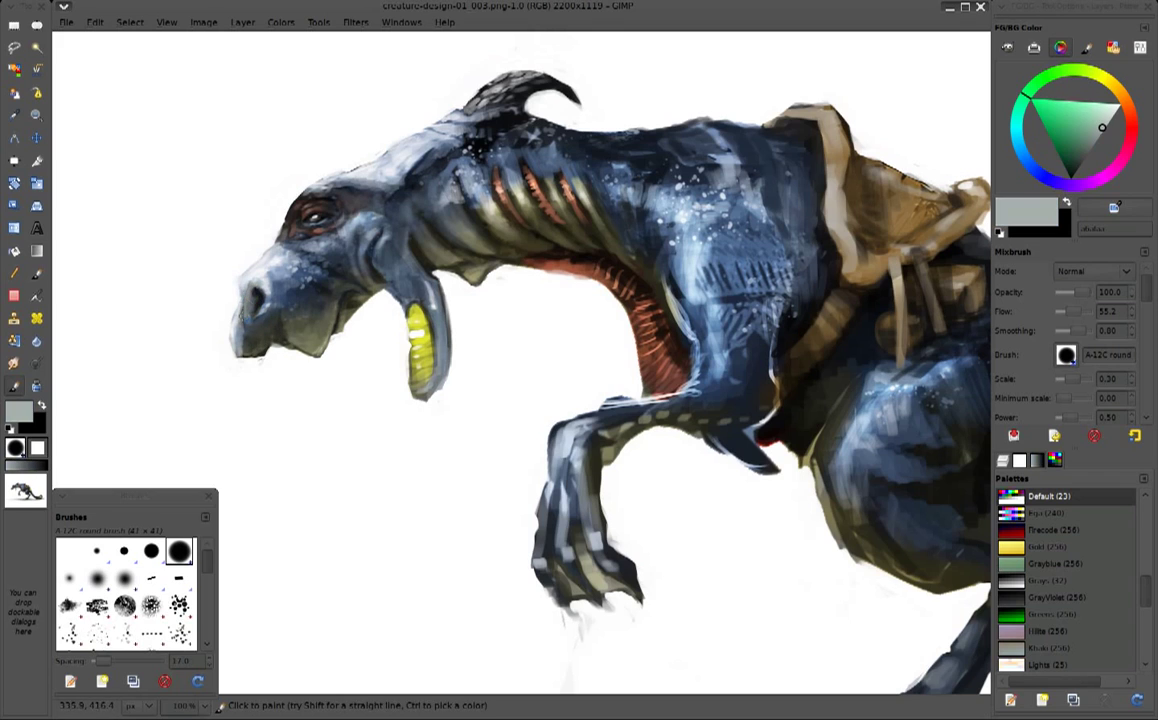
pyautogui.keyDown('ctrl'); pyautogui.click(223, 274); pyautogui.keyUp('ctrl')
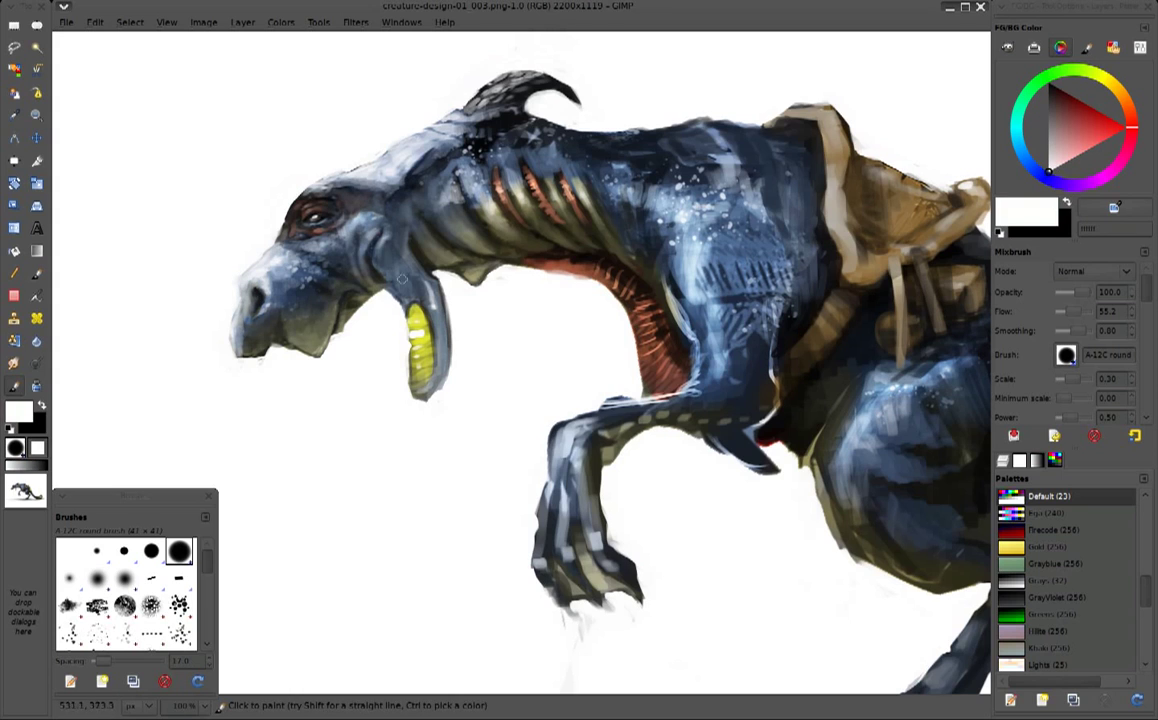
pyautogui.moveTo(408, 290); pyautogui.dragTo(414, 310)
# Save the painting as creature-design-01_004.png, confirming the PNG settings
pyautogui.scroll(-2, 415, 310)
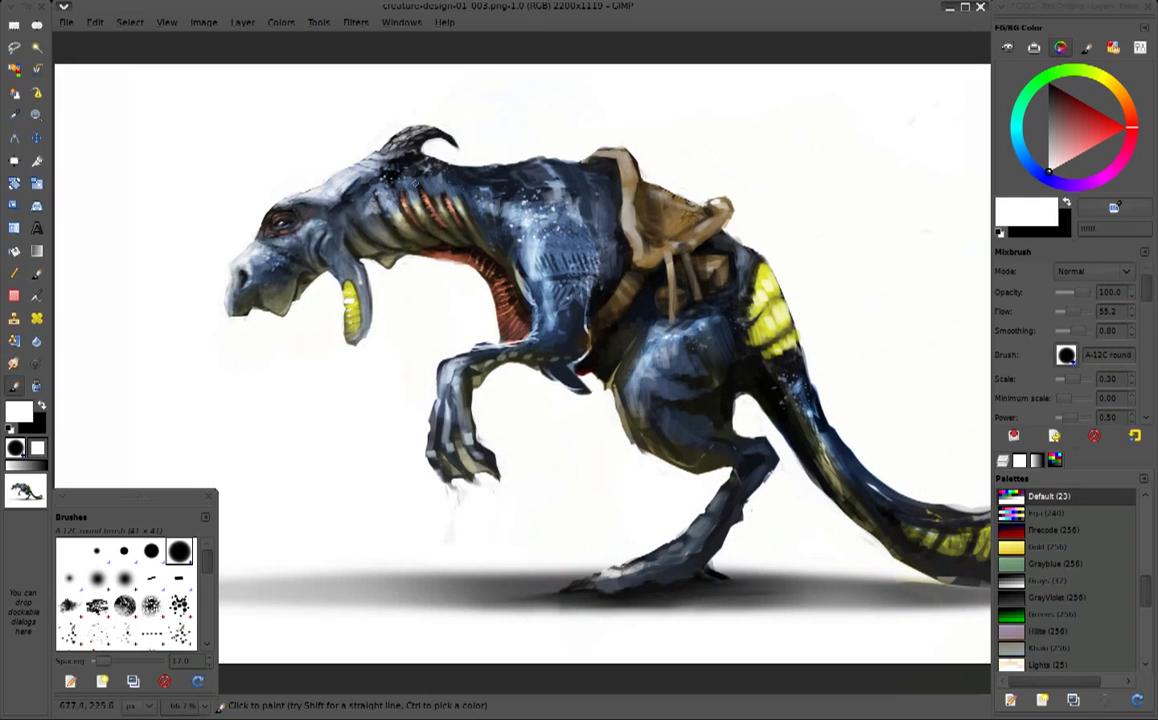
pyautogui.scroll(1, 465, 178)
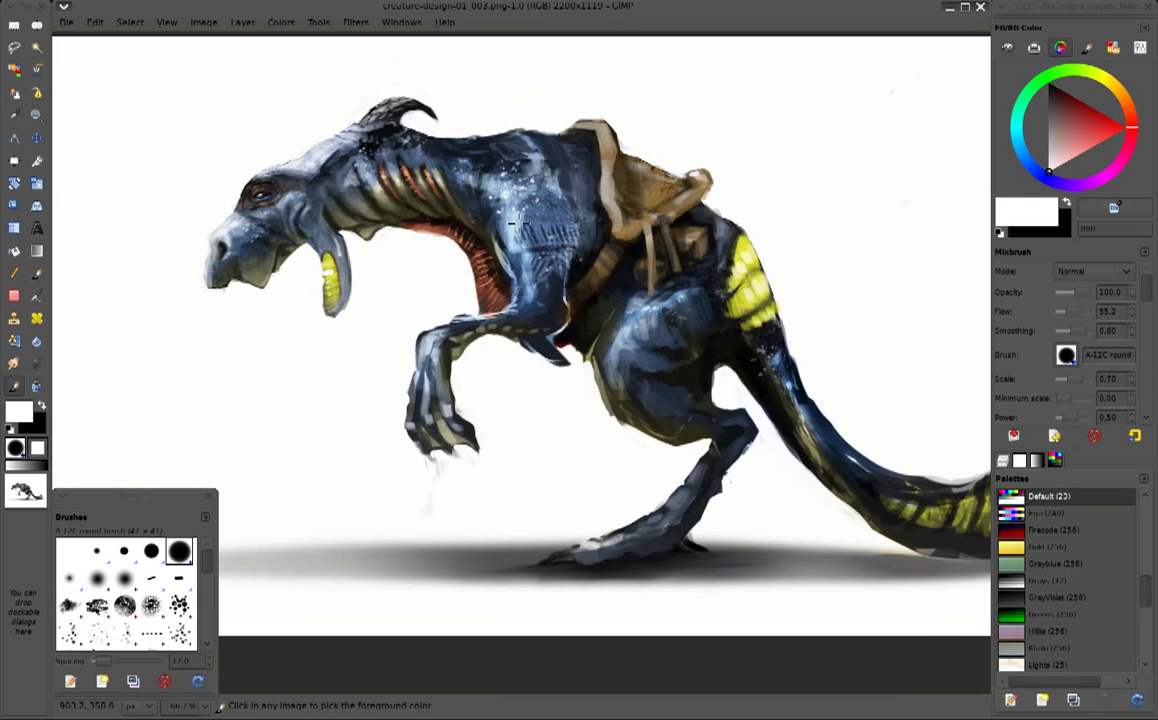
pyautogui.keyDown('ctrl'); pyautogui.click(308, 222); pyautogui.keyUp('ctrl')
pyautogui.scroll(-1, 330, 236)
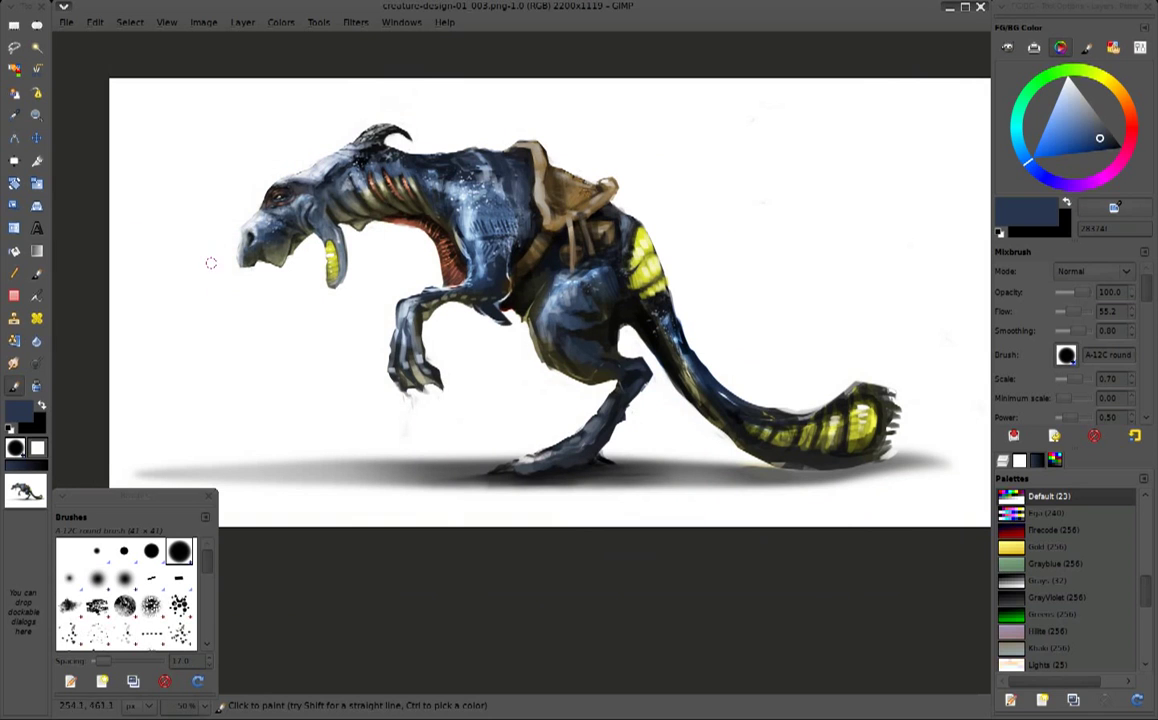
pyautogui.click(66, 22)
pyautogui.click(130, 150)
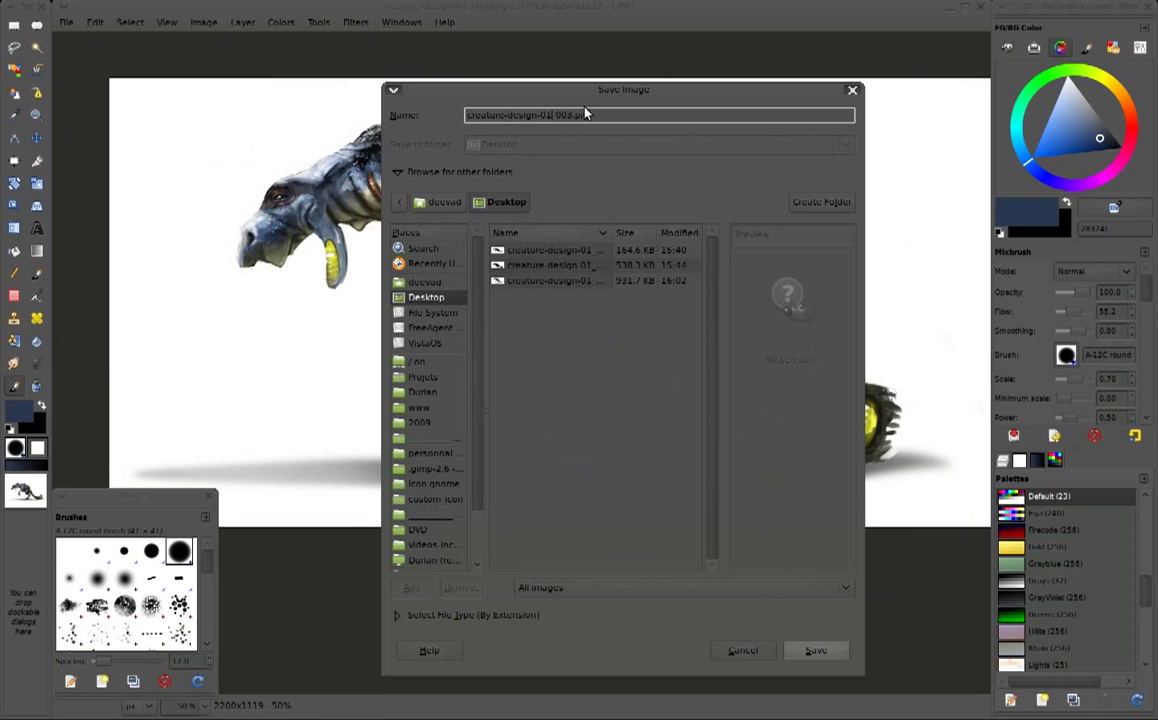
pyautogui.moveTo(556, 115); pyautogui.dragTo(572, 115)
pyautogui.write('4')
pyautogui.click(816, 651)
pyautogui.click(727, 476)
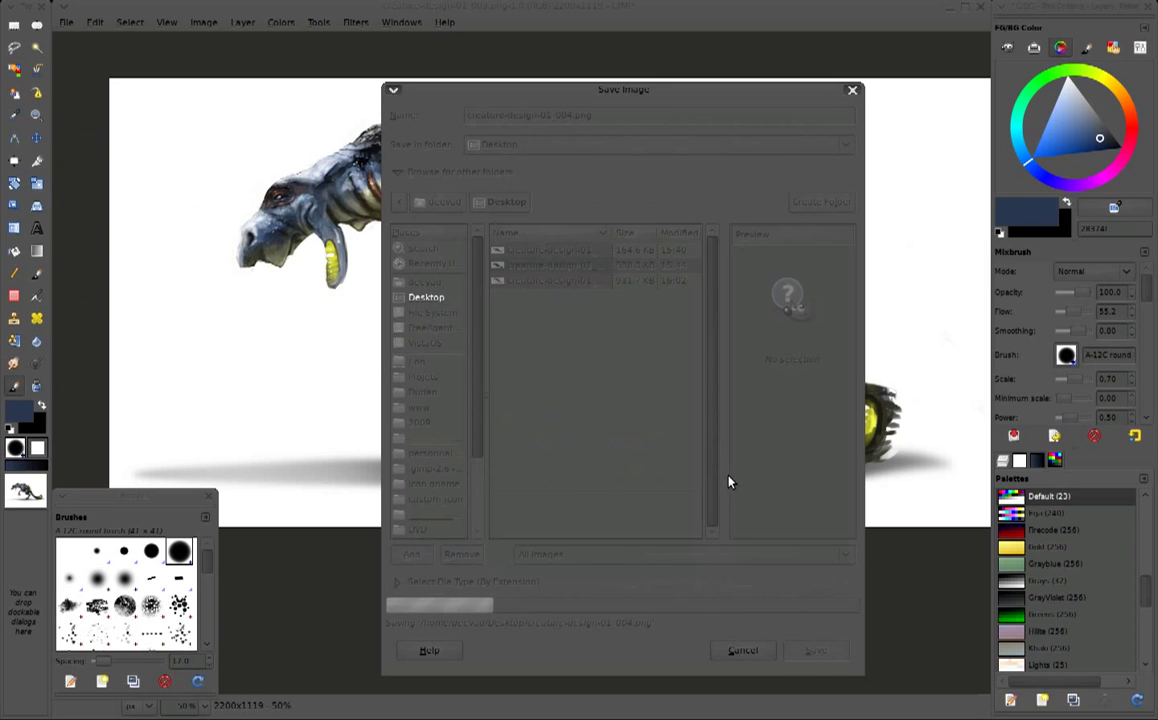
# Freehand-select the creature and lower its saturation in Hue-Saturation
pyautogui.press('f')
pyautogui.moveTo(395, 111)
pyautogui.mouseDown()
pyautogui.moveTo(478, 487)
pyautogui.moveTo(360, 100)
pyautogui.mouseUp()
pyautogui.press('Return')
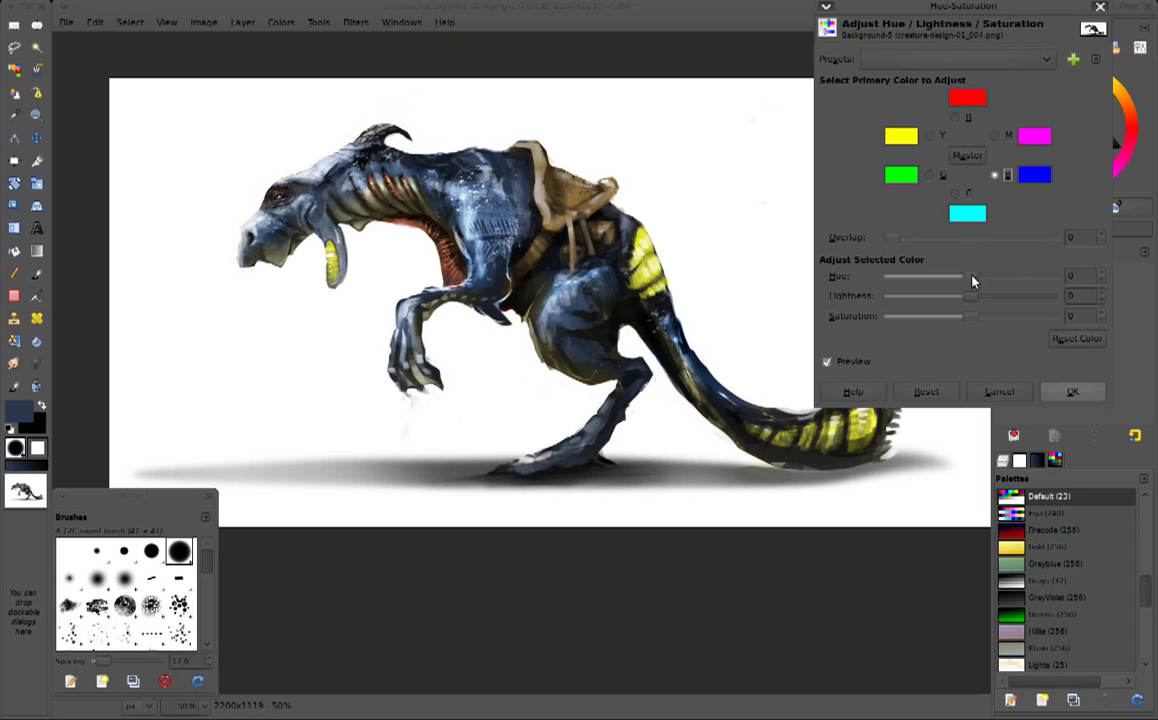
pyautogui.moveTo(961, 317); pyautogui.dragTo(941, 321)
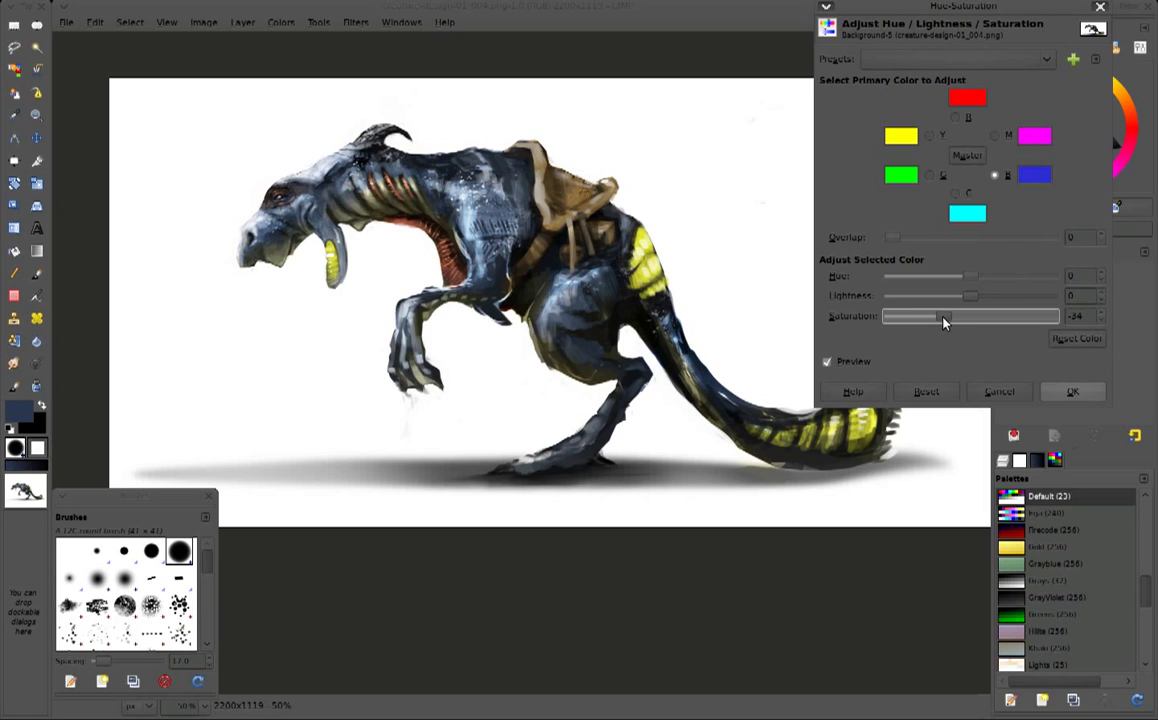
pyautogui.click(1062, 391)
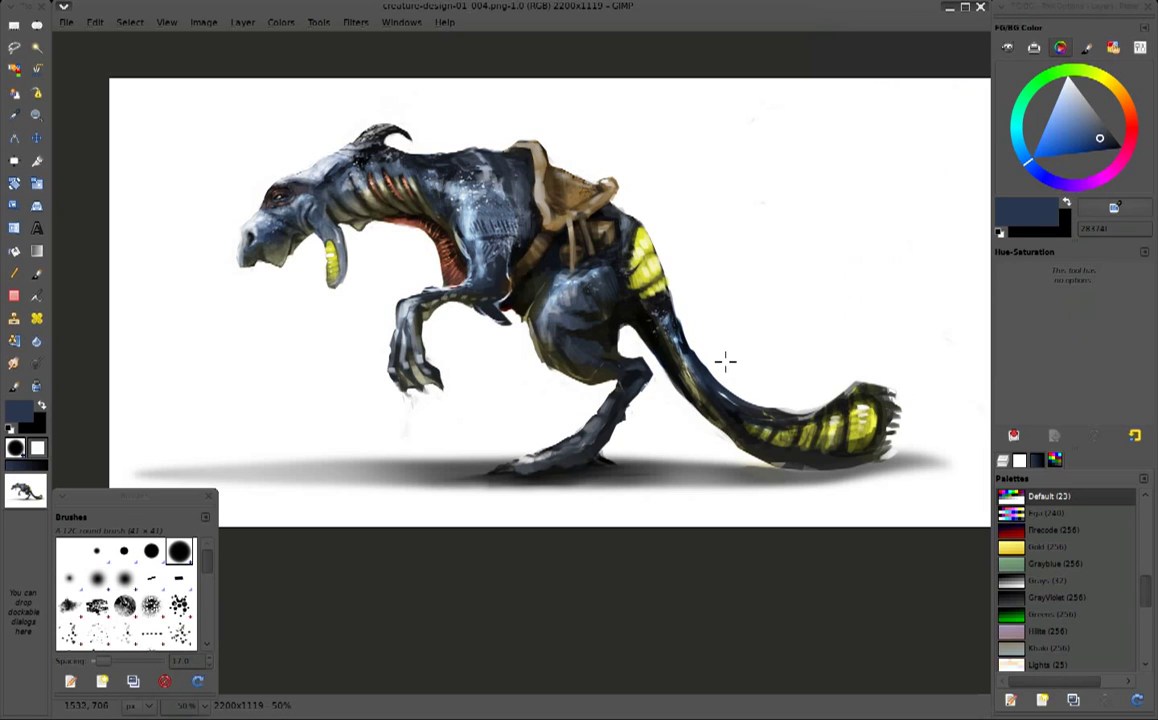
# Paint light blue-grey strokes over the creature's neck and back
pyautogui.click(14, 386)
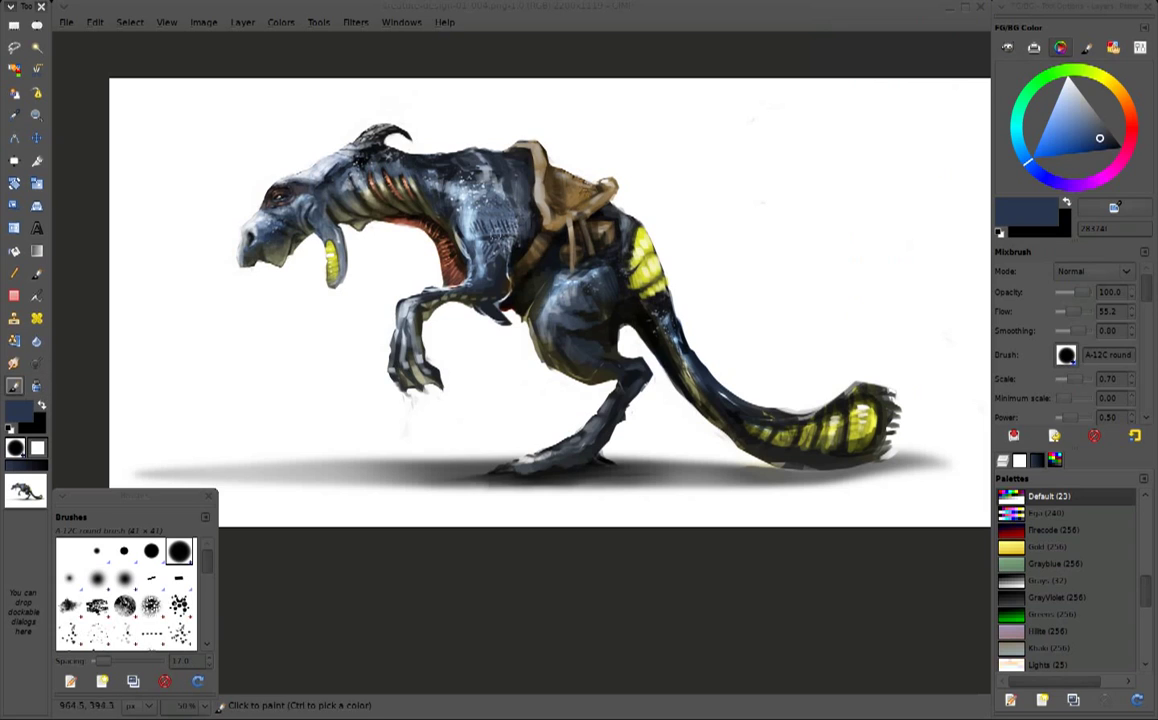
pyautogui.keyDown('ctrl'); pyautogui.click(430, 185); pyautogui.keyUp('ctrl')
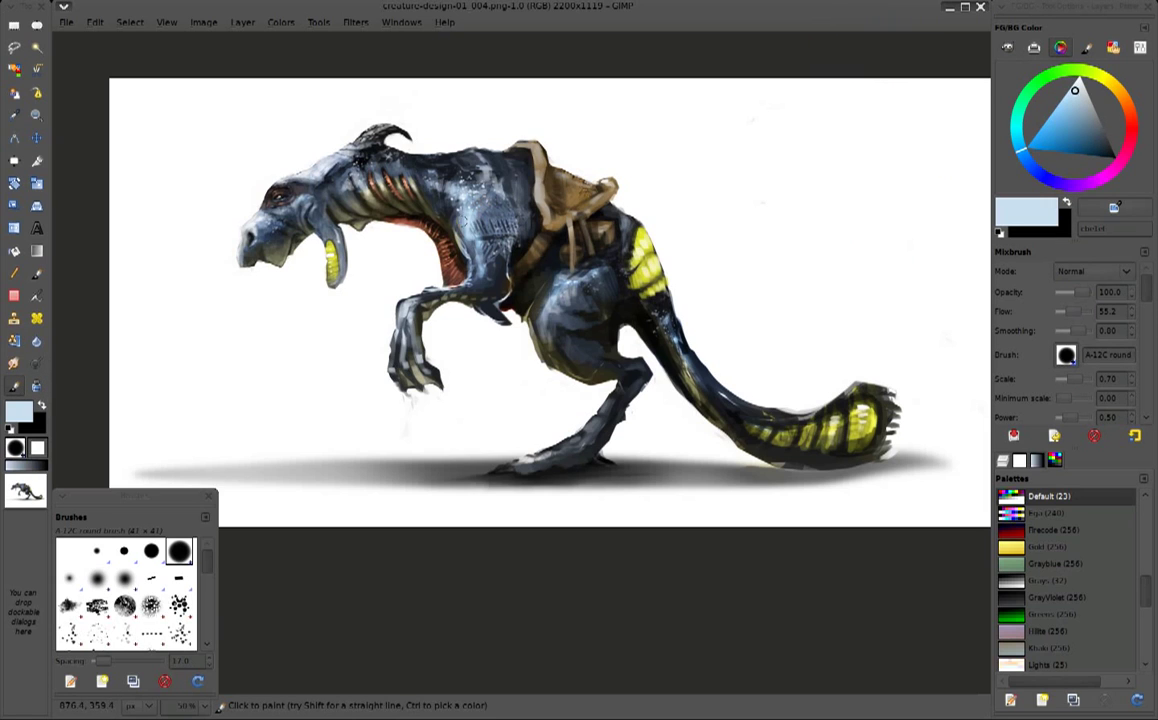
pyautogui.keyDown('ctrl'); pyautogui.click(425, 188); pyautogui.keyUp('ctrl')
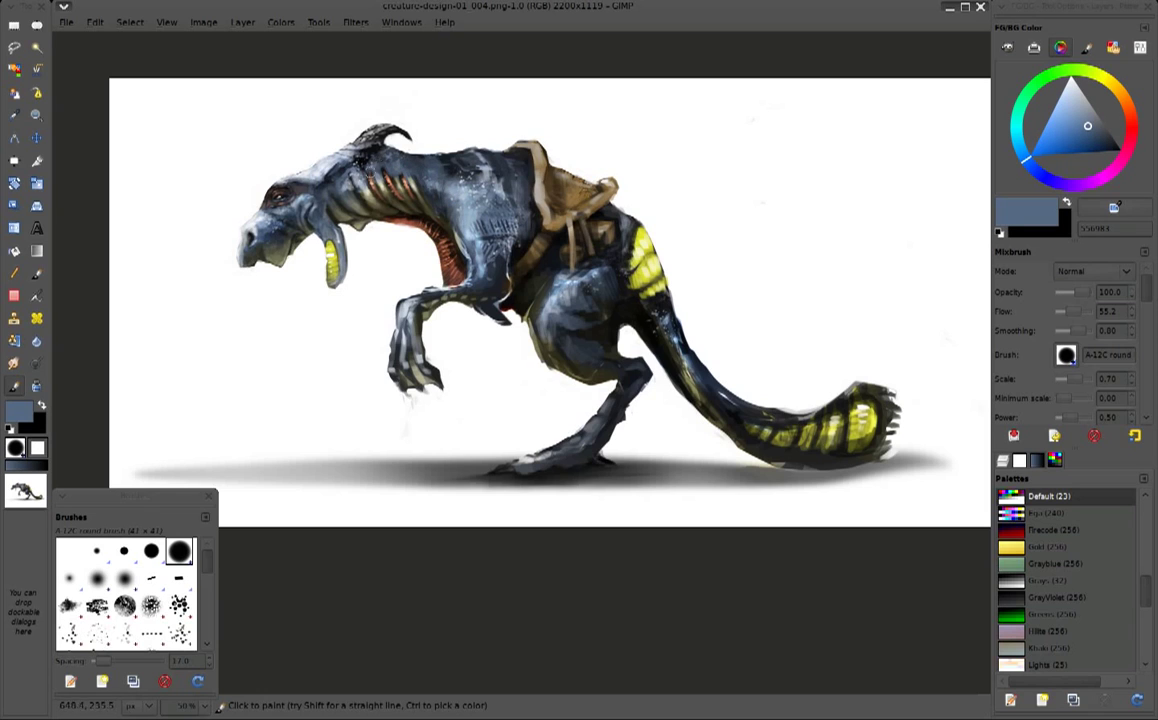
pyautogui.press('ctrl')
pyautogui.keyDown('ctrl'); pyautogui.click(385, 158); pyautogui.keyUp('ctrl')
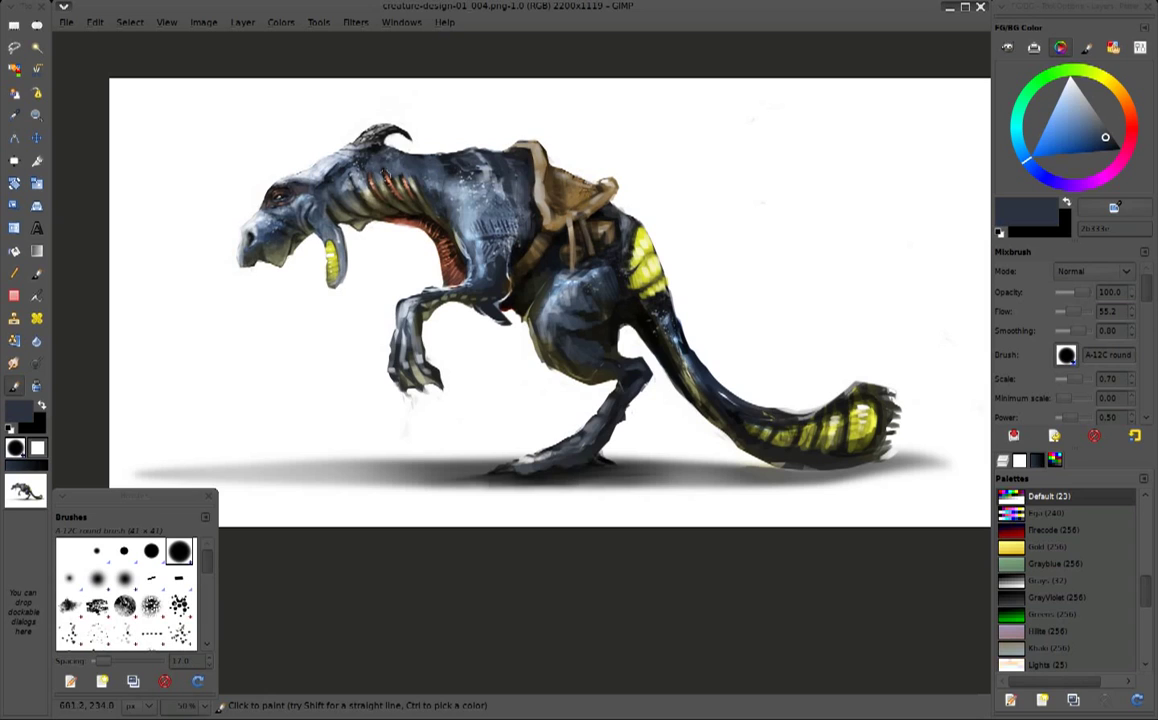
pyautogui.keyDown('ctrl'); pyautogui.click(405, 199); pyautogui.keyUp('ctrl')
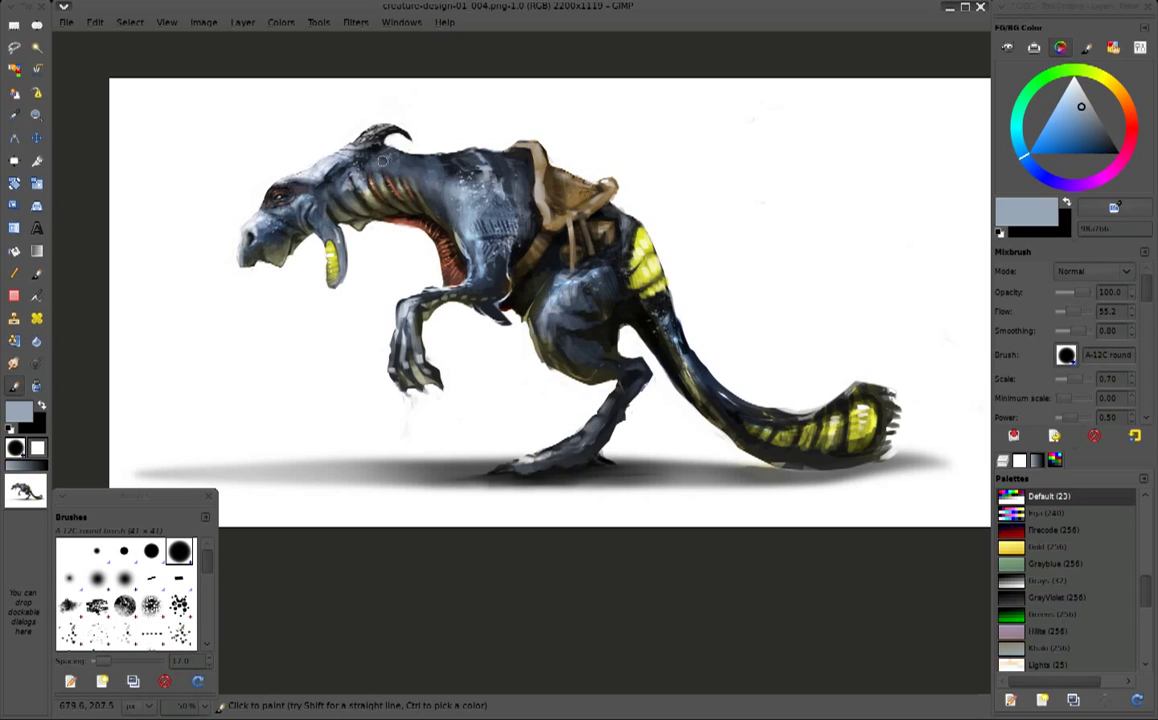
pyautogui.keyDown('ctrl'); pyautogui.click(357, 180); pyautogui.keyUp('ctrl')
pyautogui.moveTo(358, 182)
pyautogui.mouseDown()
pyautogui.moveTo(340, 150)
pyautogui.moveTo(372, 178)
pyautogui.moveTo(455, 200)
pyautogui.moveTo(466, 222)
pyautogui.moveTo(440, 228)
pyautogui.mouseUp()
pyautogui.keyDown('ctrl'); pyautogui.click(495, 218); pyautogui.keyUp('ctrl')
# Cover the reddish salmon throat with bluish-white strokes
pyautogui.keyDown('ctrl'); pyautogui.click(484, 246); pyautogui.keyUp('ctrl')
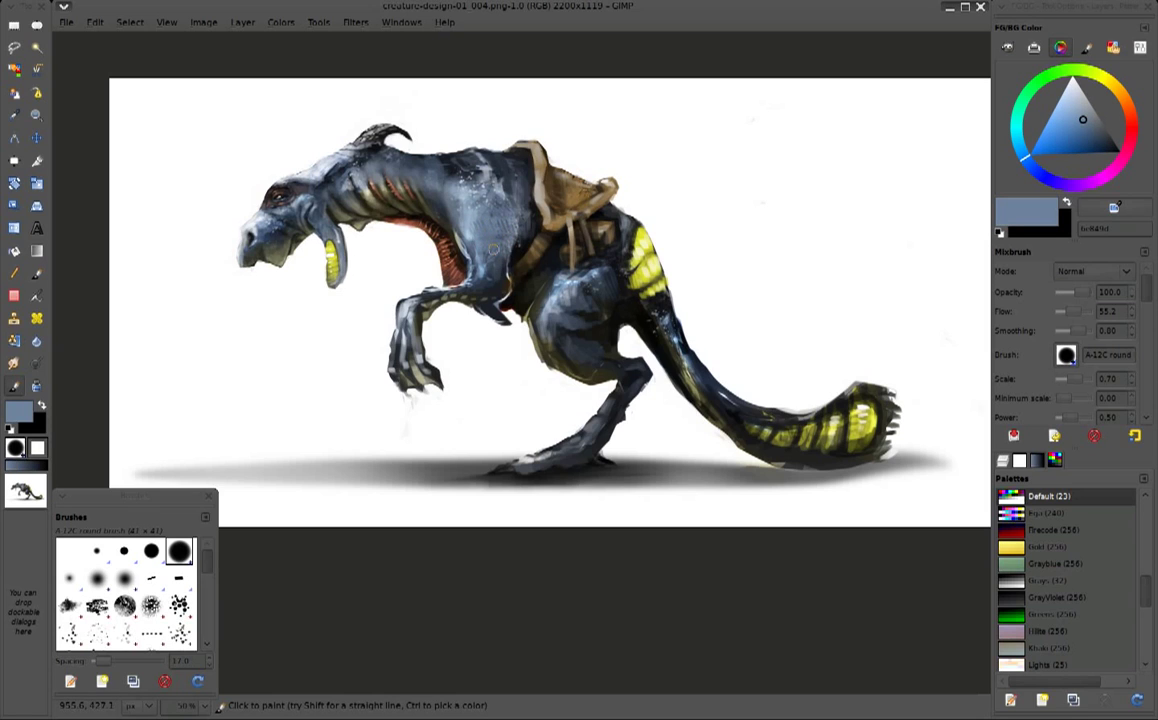
pyautogui.keyDown('ctrl'); pyautogui.click(424, 254); pyautogui.keyUp('ctrl')
pyautogui.moveTo(424, 254); pyautogui.dragTo(428, 222)
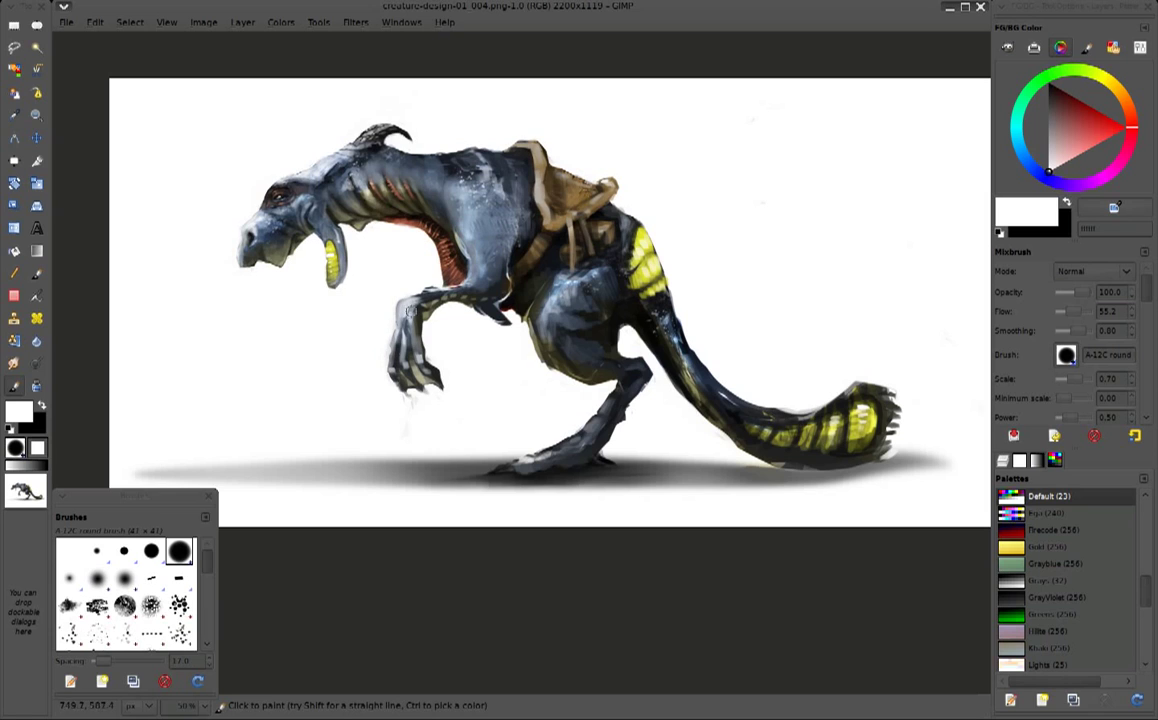
pyautogui.keyDown('ctrl'); pyautogui.click(468, 248); pyautogui.keyUp('ctrl')
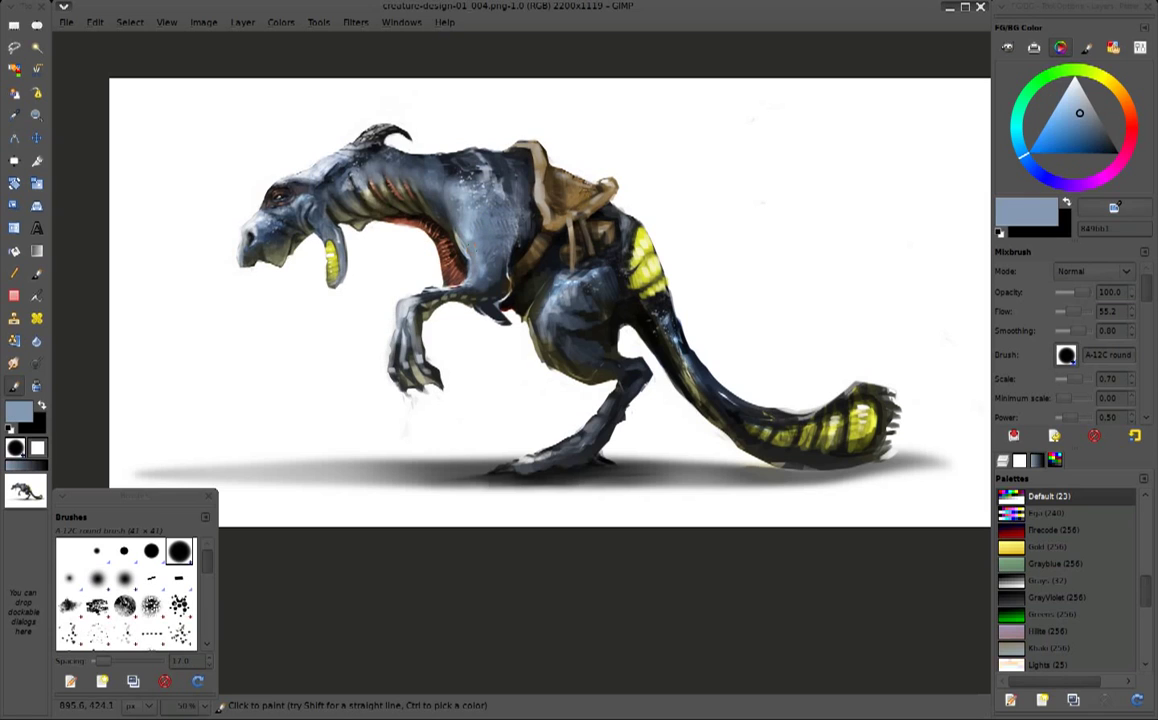
pyautogui.keyDown('ctrl'); pyautogui.click(425, 228); pyautogui.keyUp('ctrl')
pyautogui.keyDown('ctrl'); pyautogui.click(418, 238); pyautogui.keyUp('ctrl')
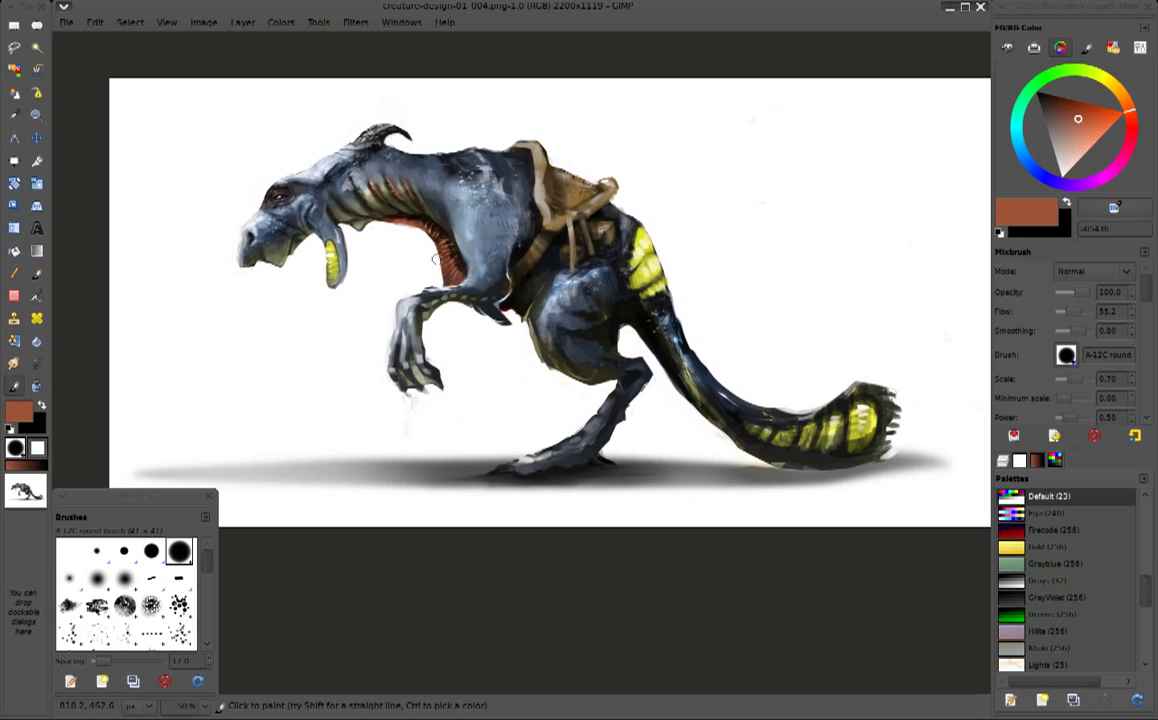
pyautogui.keyDown('ctrl'); pyautogui.click(450, 268); pyautogui.keyUp('ctrl')
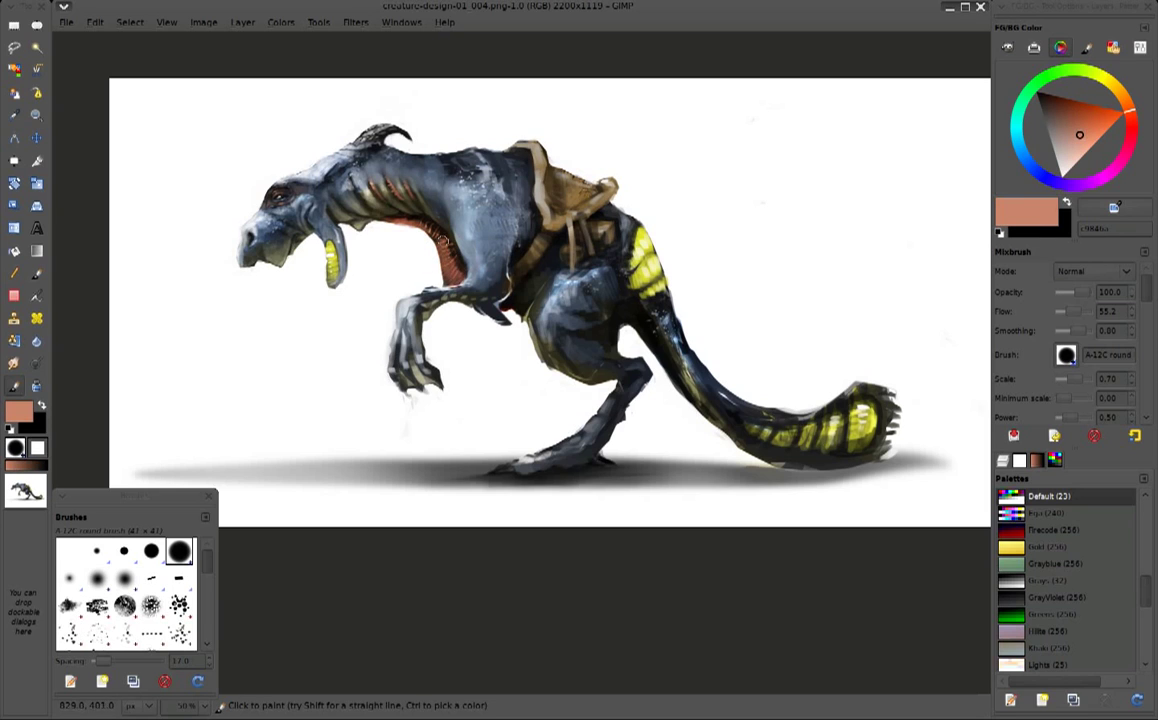
pyautogui.keyDown('ctrl'); pyautogui.click(447, 265); pyautogui.keyUp('ctrl')
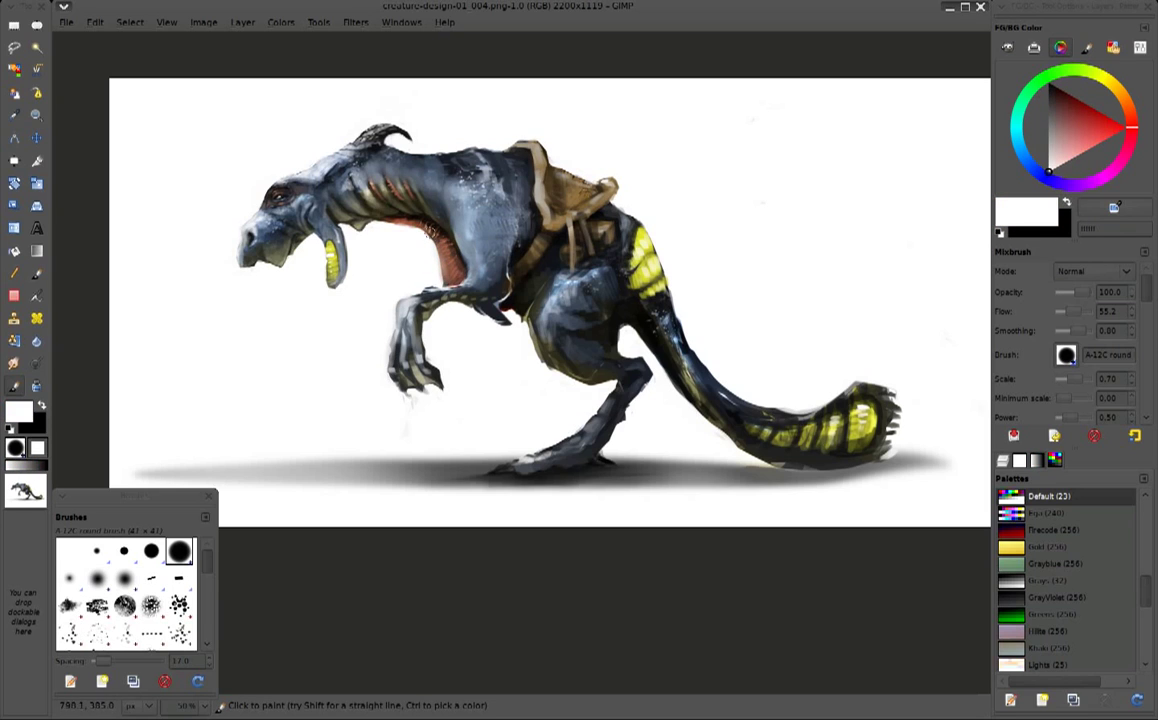
# Lighten the top of the neck with white dabs
pyautogui.keyDown('ctrl'); pyautogui.click(443, 173); pyautogui.keyUp('ctrl')
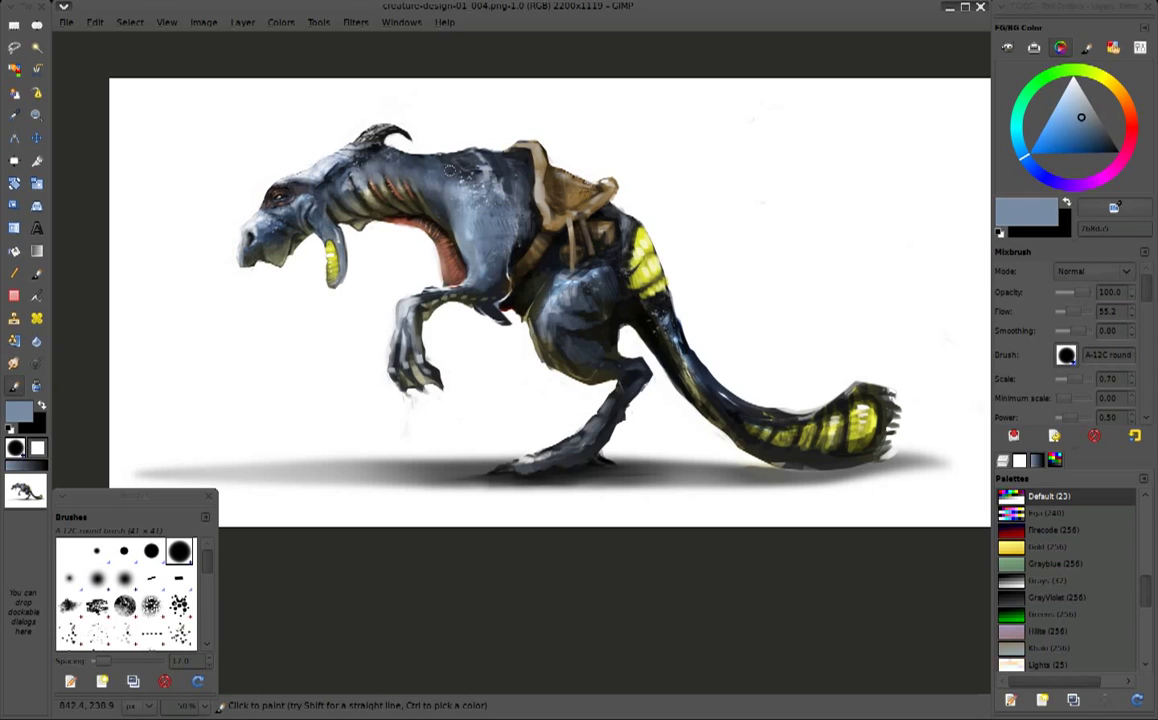
pyautogui.keyDown('ctrl'); pyautogui.click(465, 137); pyautogui.keyUp('ctrl')
pyautogui.moveTo(490, 145)
pyautogui.mouseDown()
pyautogui.moveTo(355, 137)
pyautogui.moveTo(414, 135)
pyautogui.moveTo(458, 160)
pyautogui.mouseUp()
pyautogui.moveTo(392, 145)
pyautogui.mouseDown()
pyautogui.moveTo(488, 148)
pyautogui.moveTo(432, 127)
pyautogui.moveTo(396, 137)
pyautogui.moveTo(350, 128)
pyautogui.moveTo(368, 120)
pyautogui.moveTo(342, 126)
pyautogui.moveTo(338, 145)
pyautogui.mouseUp()
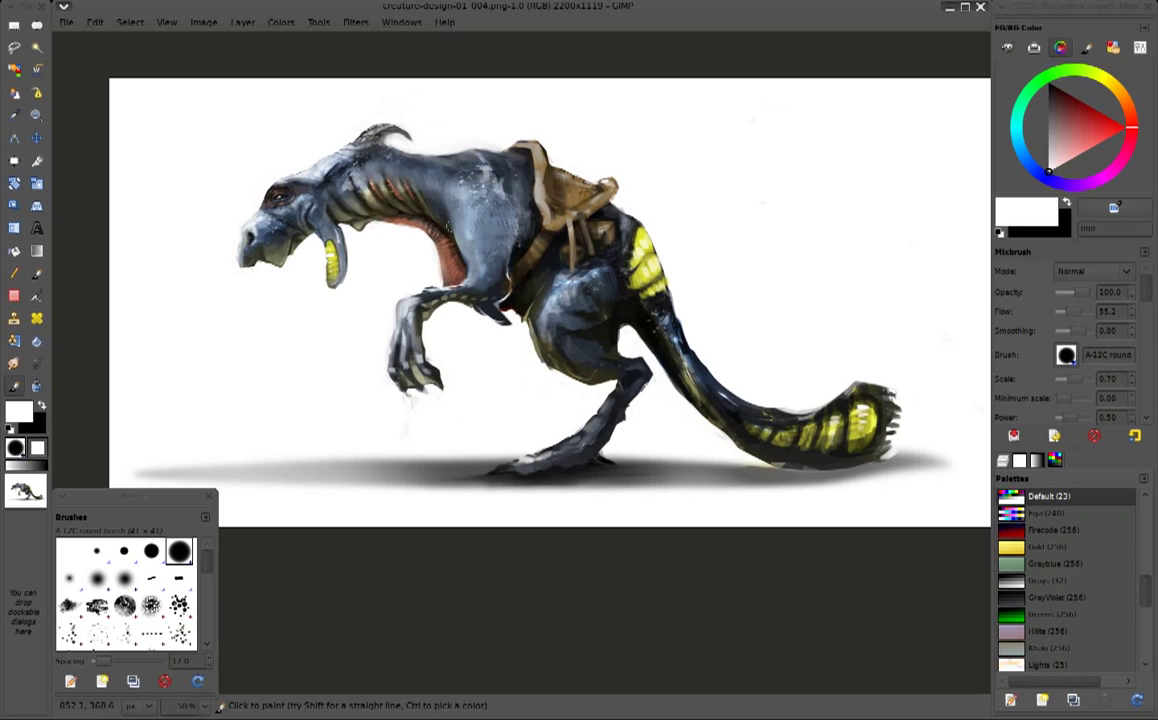
pyautogui.press('ctrl')
# Sample beige-tan and dark brown tones from the saddle
pyautogui.keyDown('ctrl'); pyautogui.click(522, 155); pyautogui.keyUp('ctrl')
pyautogui.keyDown('ctrl'); pyautogui.click(493, 134); pyautogui.keyUp('ctrl')
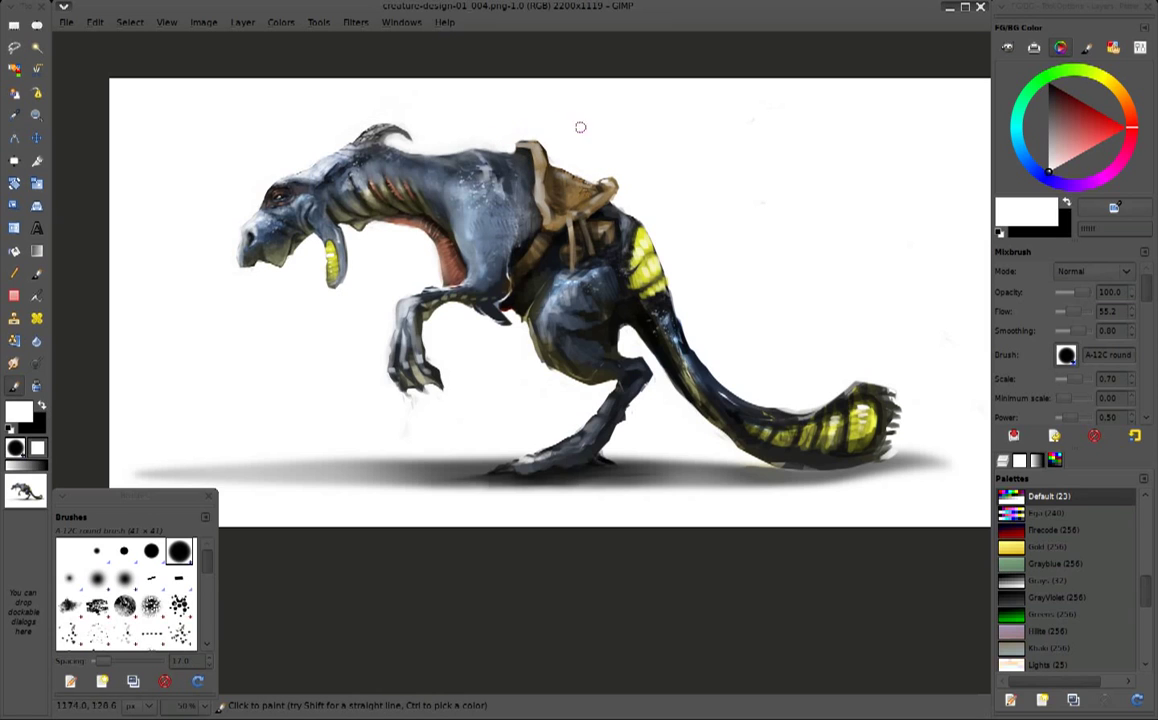
pyautogui.keyDown('ctrl'); pyautogui.click(535, 148); pyautogui.keyUp('ctrl')
pyautogui.keyDown('ctrl'); pyautogui.click(525, 148); pyautogui.keyUp('ctrl')
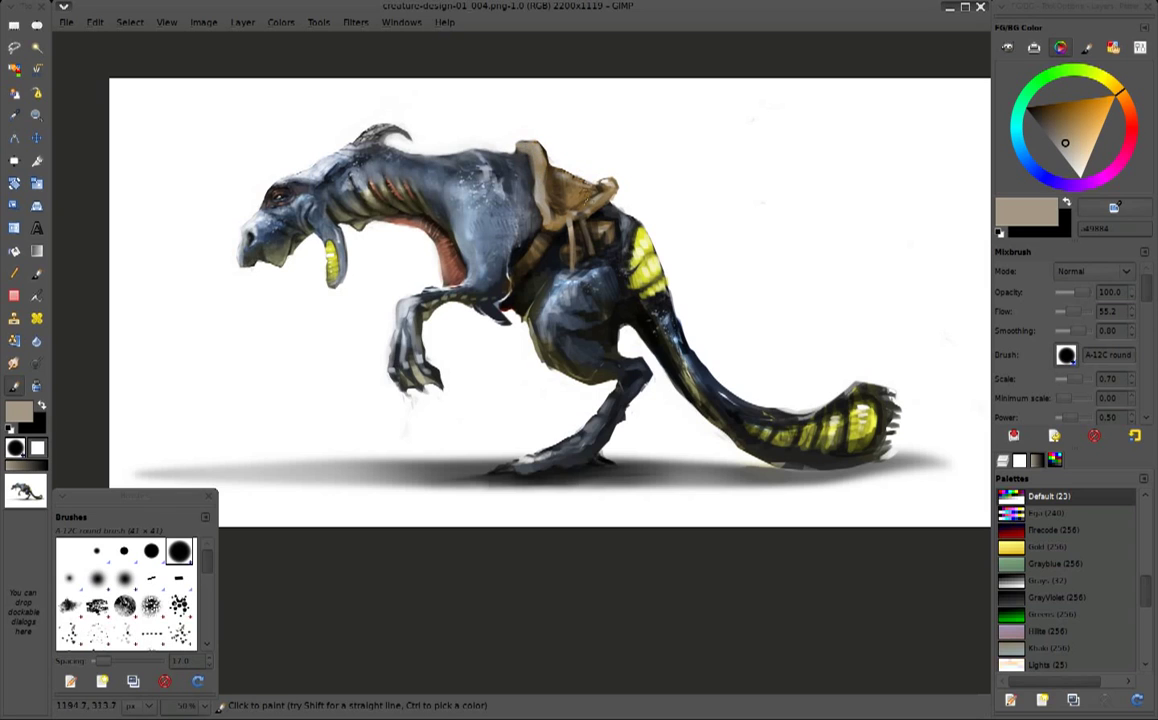
pyautogui.keyDown('ctrl'); pyautogui.click(607, 186); pyautogui.keyUp('ctrl')
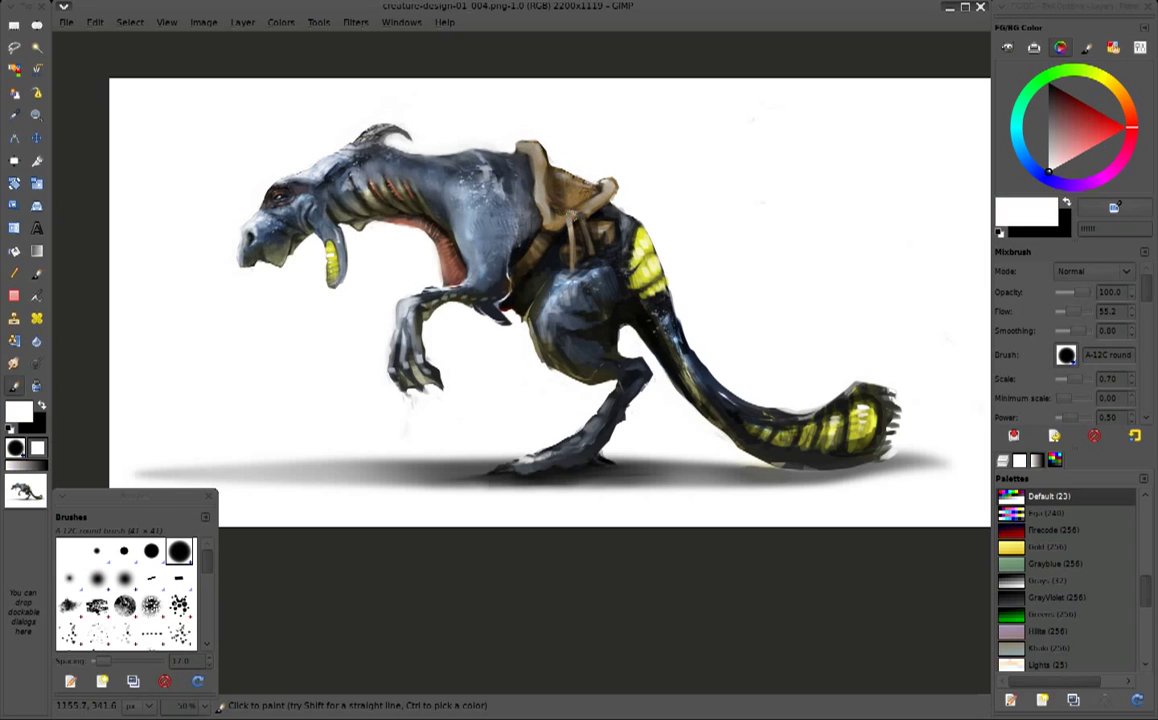
pyautogui.keyDown('ctrl'); pyautogui.click(510, 178); pyautogui.keyUp('ctrl')
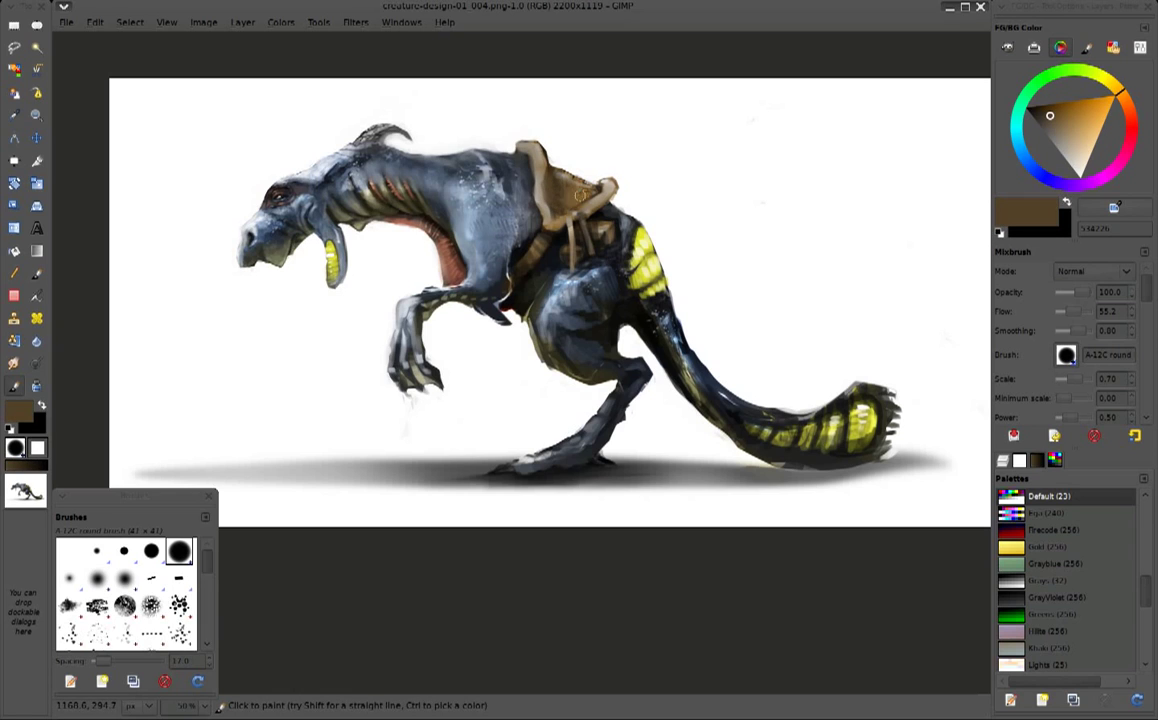
pyautogui.keyDown('ctrl'); pyautogui.click(581, 141); pyautogui.keyUp('ctrl')
pyautogui.keyDown('ctrl'); pyautogui.click(520, 162); pyautogui.keyUp('ctrl')
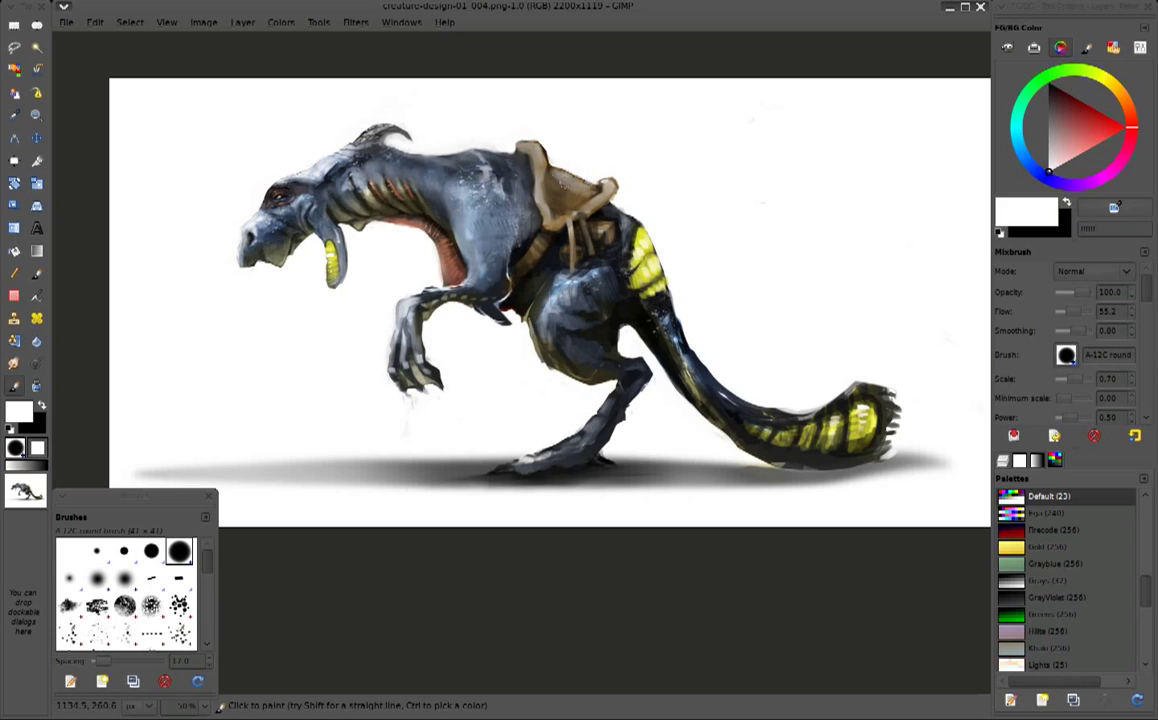
pyautogui.keyDown('ctrl'); pyautogui.click(556, 179); pyautogui.keyUp('ctrl')
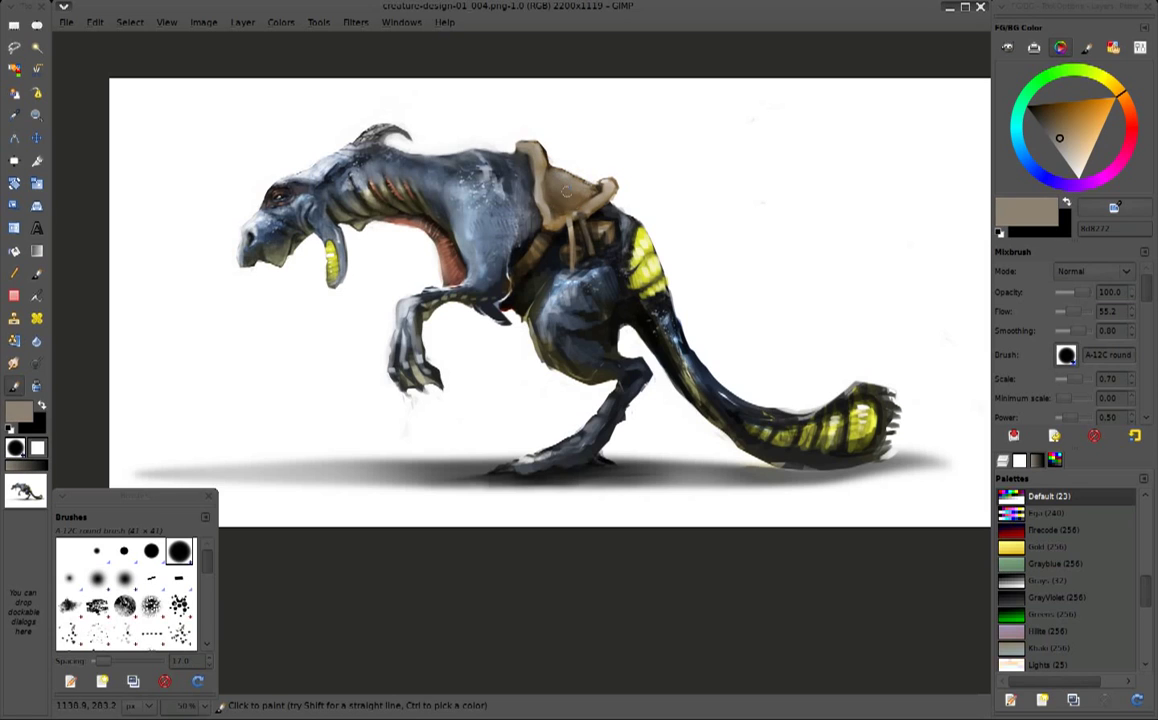
# Settle on a darker brown from the saddle straps as the paint colour
pyautogui.keyDown('ctrl'); pyautogui.click(520, 206); pyautogui.keyUp('ctrl')
pyautogui.keyDown('ctrl'); pyautogui.click(500, 205); pyautogui.keyUp('ctrl')
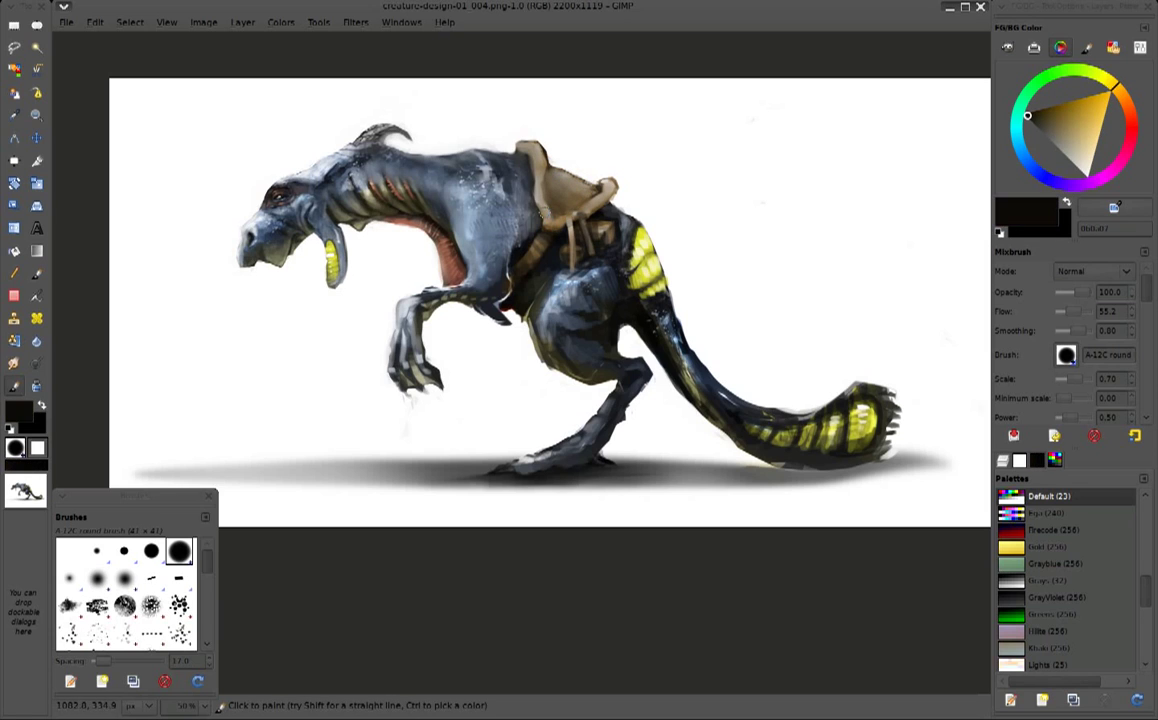
pyautogui.keyDown('ctrl'); pyautogui.click(557, 221); pyautogui.keyUp('ctrl')
pyautogui.keyDown('ctrl'); pyautogui.click(542, 200); pyautogui.keyUp('ctrl')
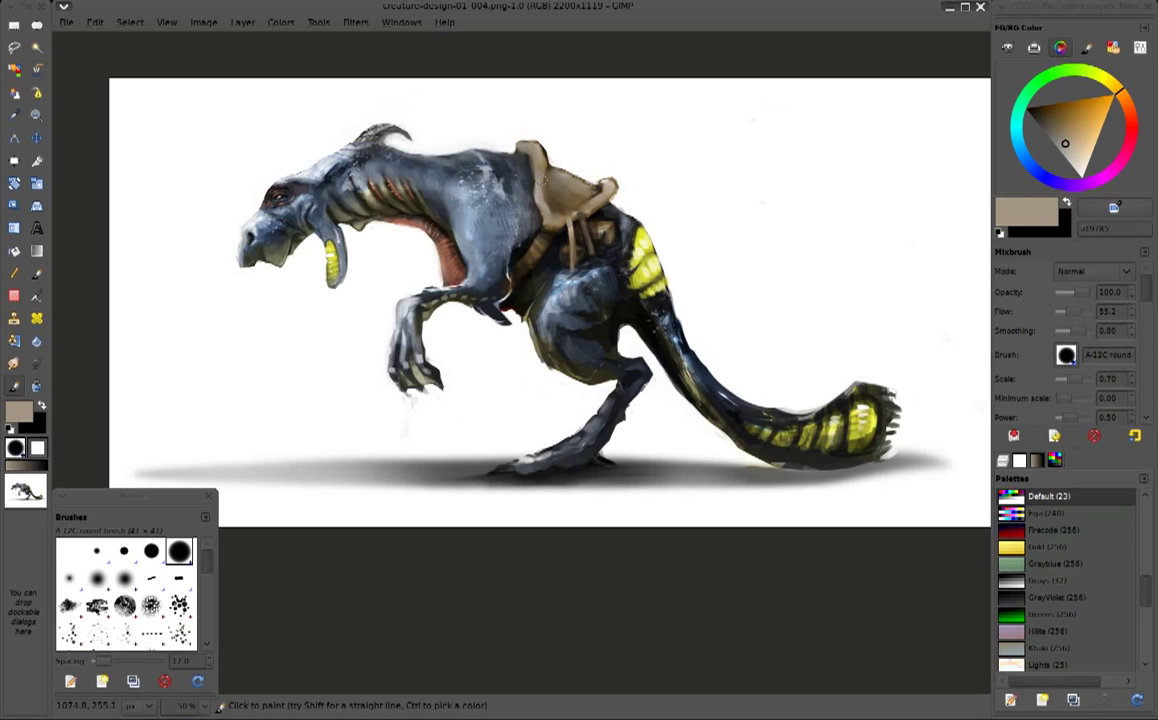
pyautogui.keyDown('ctrl'); pyautogui.click(502, 186); pyautogui.keyUp('ctrl')
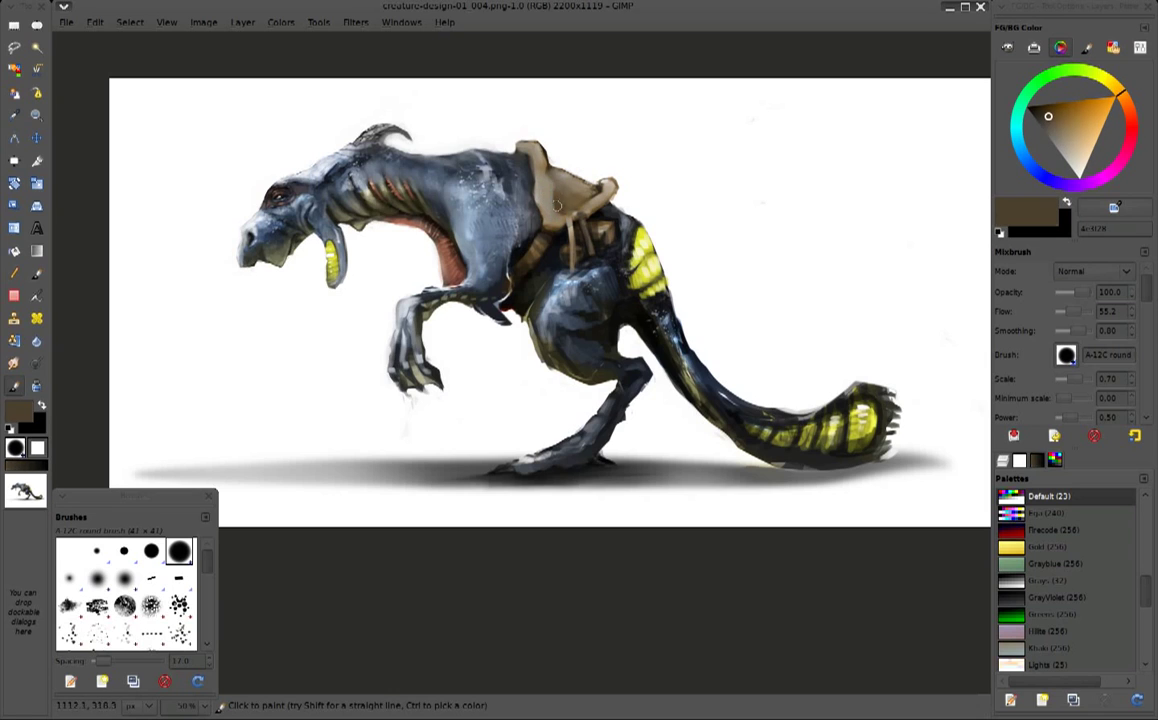
pyautogui.keyDown('ctrl'); pyautogui.click(546, 188); pyautogui.keyUp('ctrl')
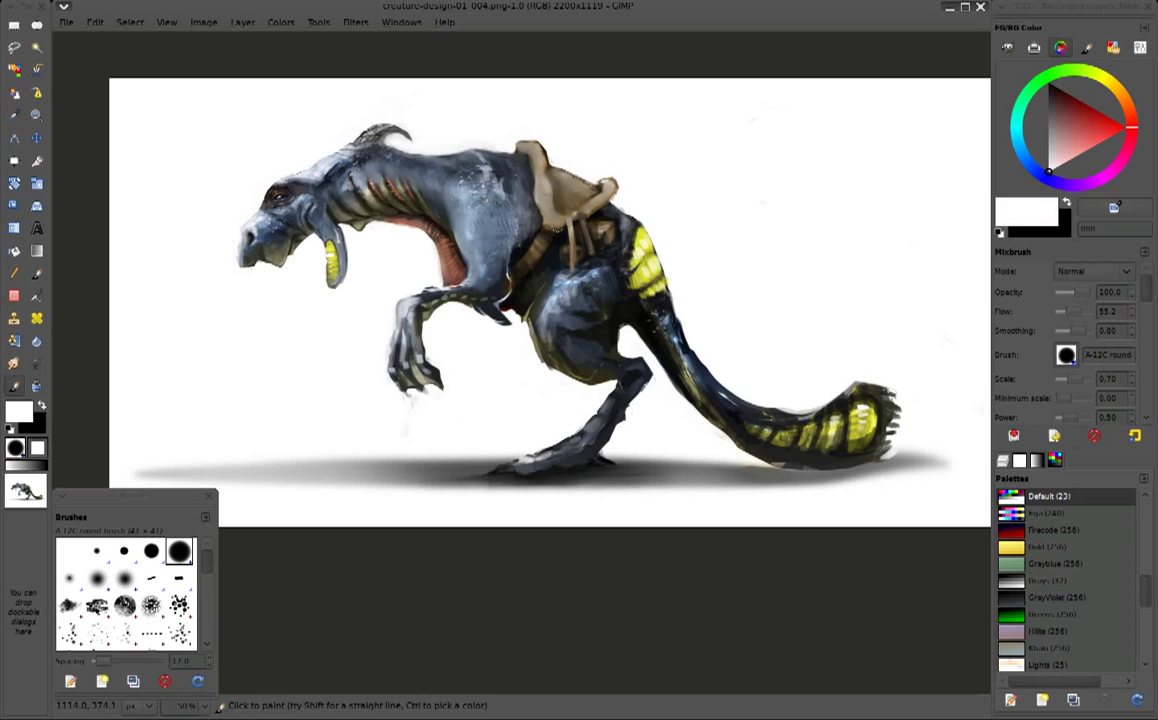
pyautogui.keyDown('ctrl'); pyautogui.click(510, 192); pyautogui.keyUp('ctrl')
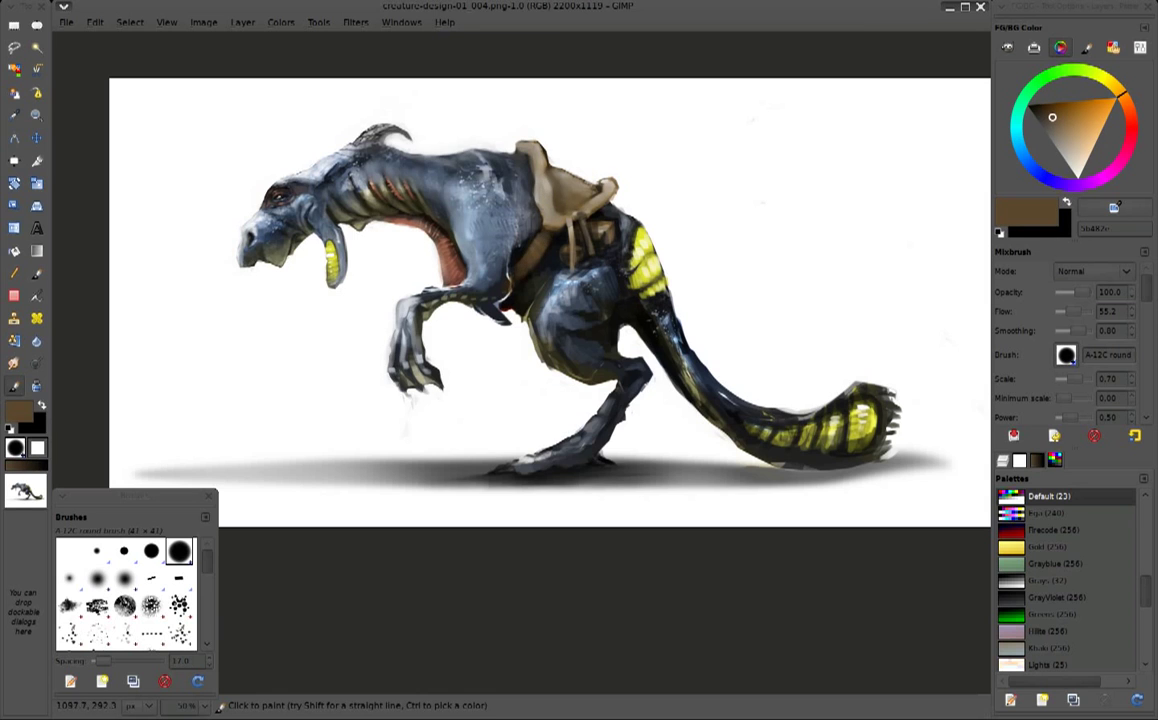
pyautogui.keyDown('ctrl'); pyautogui.click(507, 188); pyautogui.keyUp('ctrl')
# Sample dark and light blue-greys from the creature's body and repaint the thigh lighter
pyautogui.scroll(1, 567, 193)
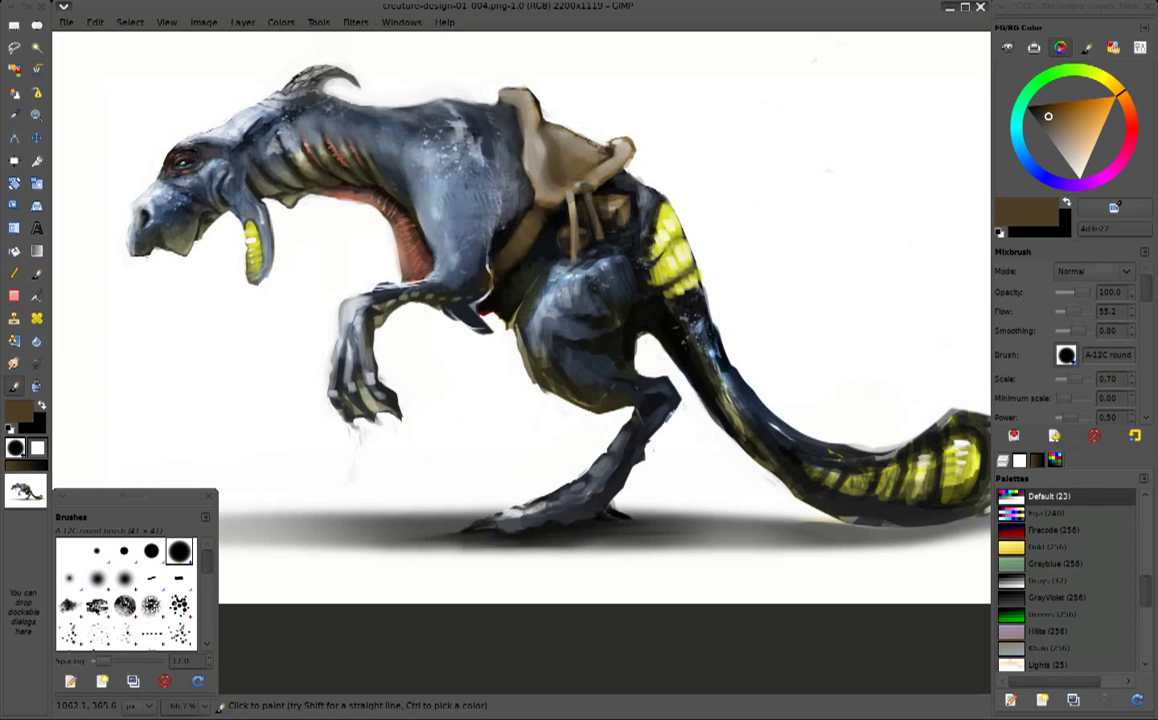
pyautogui.keyDown('ctrl'); pyautogui.click(515, 184); pyautogui.keyUp('ctrl')
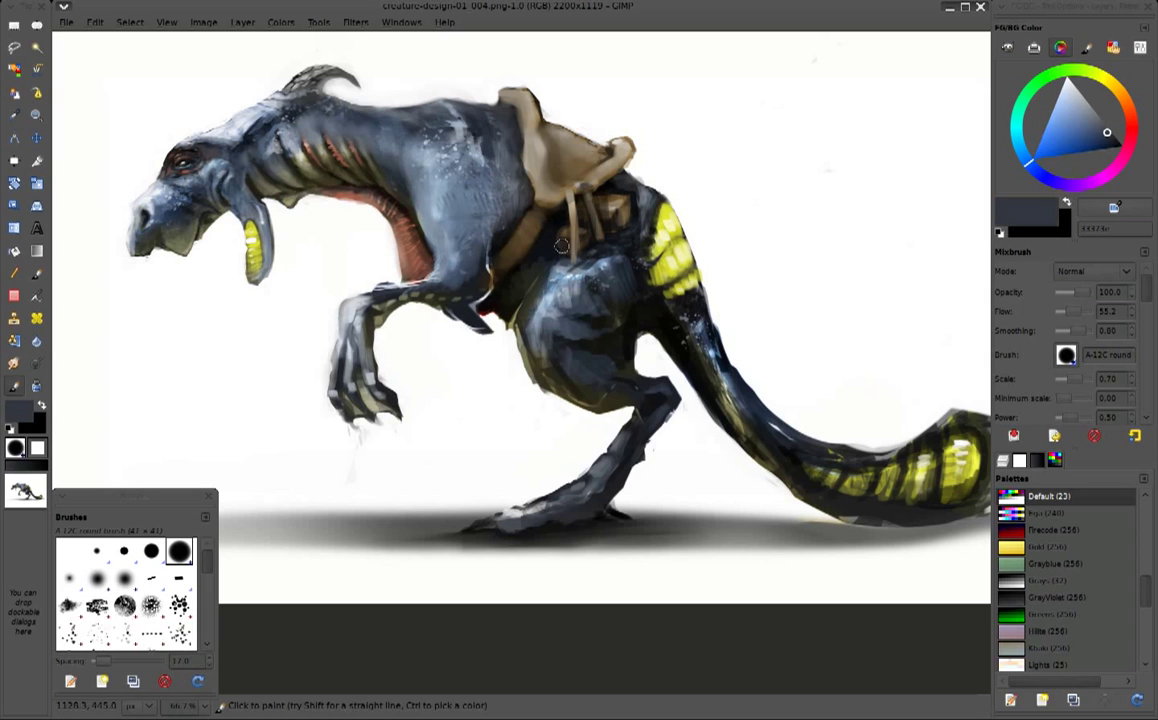
pyautogui.keyDown('ctrl'); pyautogui.click(497, 295); pyautogui.keyUp('ctrl')
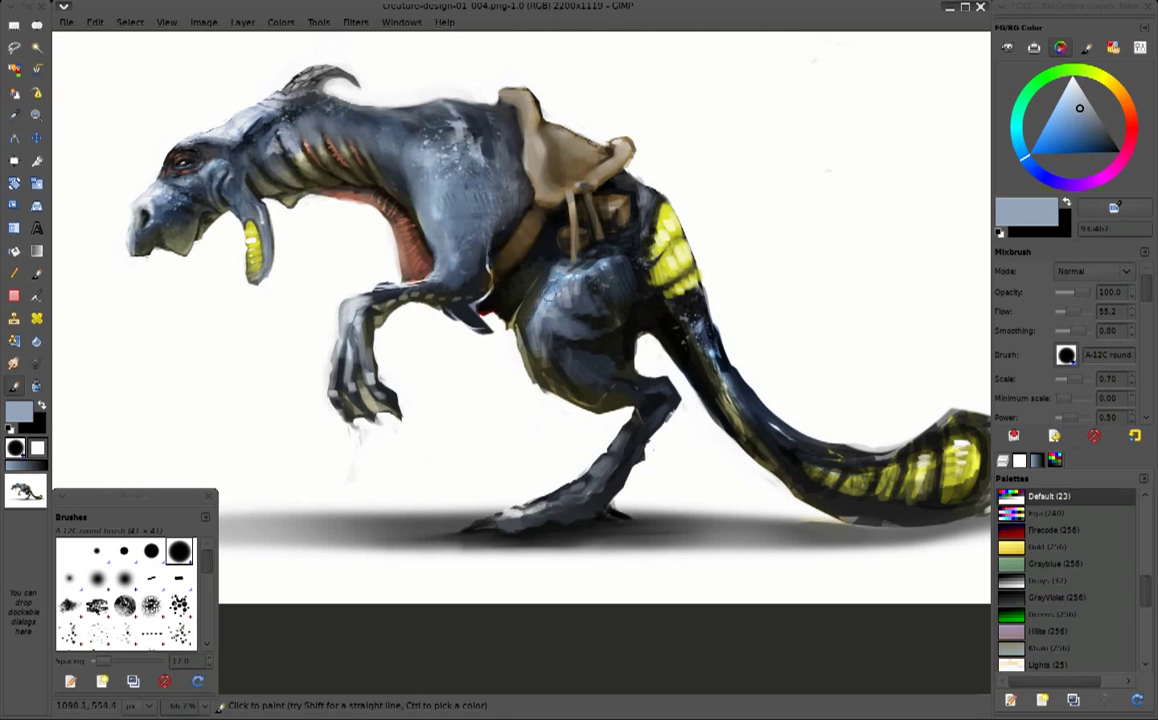
pyautogui.keyDown('ctrl'); pyautogui.click(310, 160); pyautogui.keyUp('ctrl')
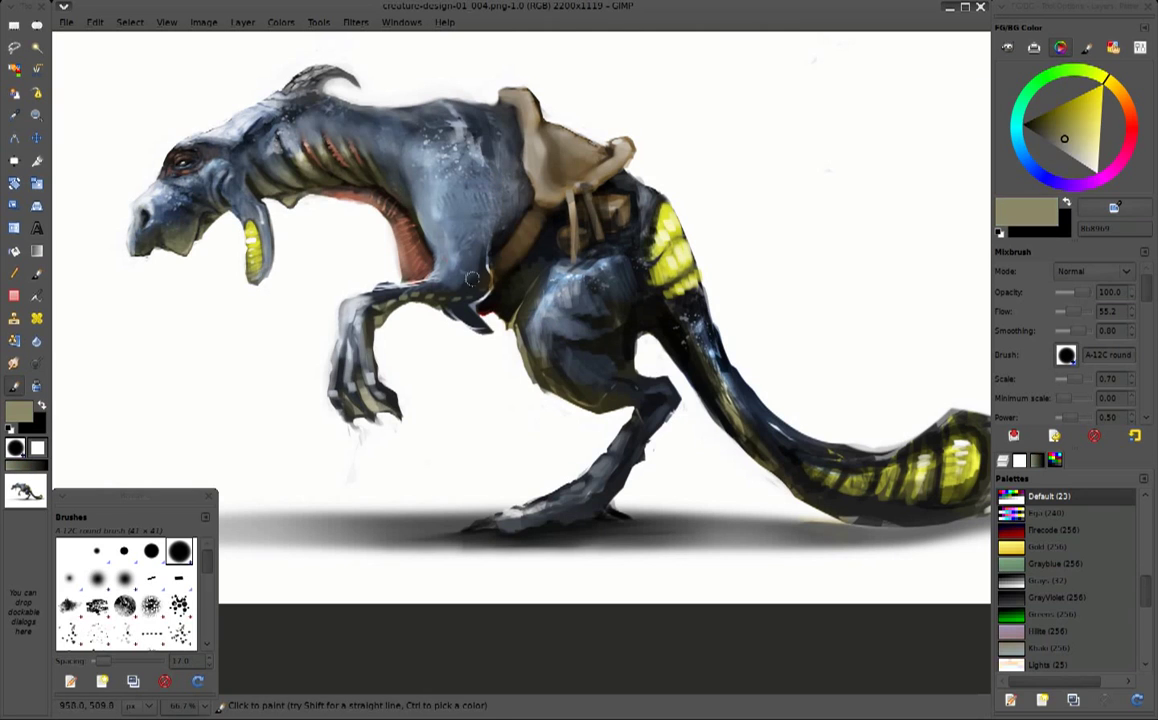
pyautogui.keyDown('ctrl'); pyautogui.click(429, 290); pyautogui.keyUp('ctrl')
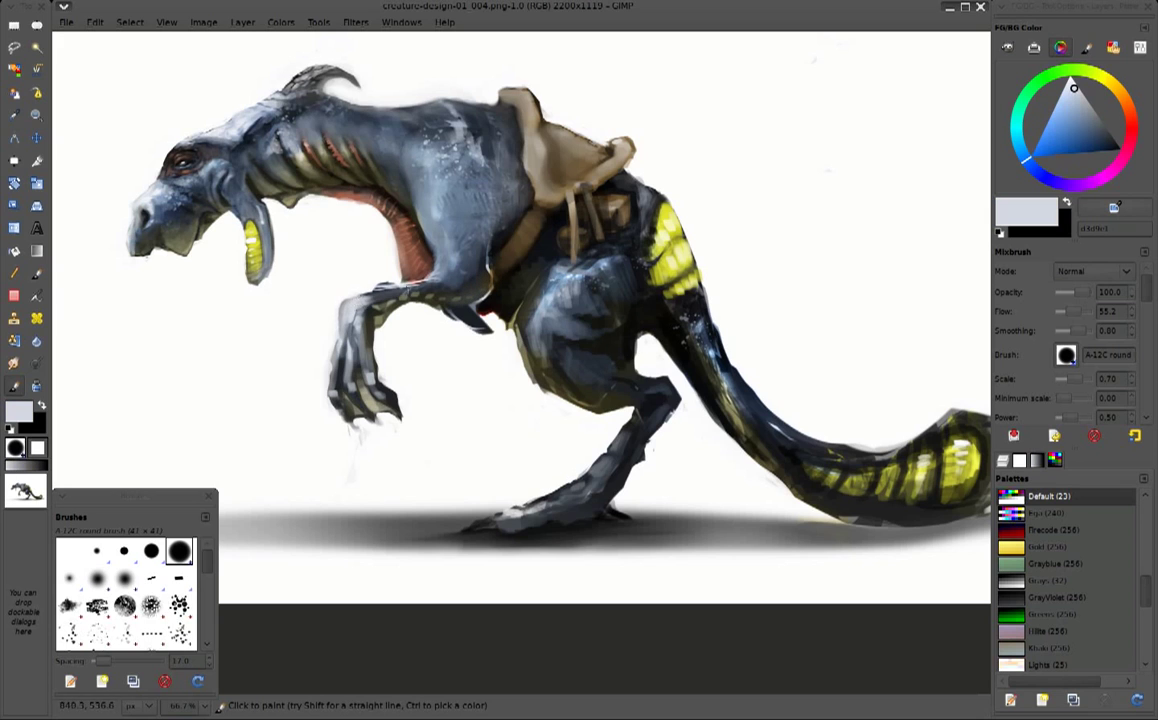
pyautogui.press('-')
pyautogui.keyDown('ctrl'); pyautogui.click(525, 315); pyautogui.keyUp('ctrl')
pyautogui.keyDown('ctrl'); pyautogui.click(479, 271); pyautogui.keyUp('ctrl')
pyautogui.moveTo(520, 317)
pyautogui.mouseDown()
pyautogui.moveTo(478, 305)
pyautogui.moveTo(495, 312)
pyautogui.moveTo(492, 330)
pyautogui.moveTo(561, 369)
pyautogui.mouseUp()
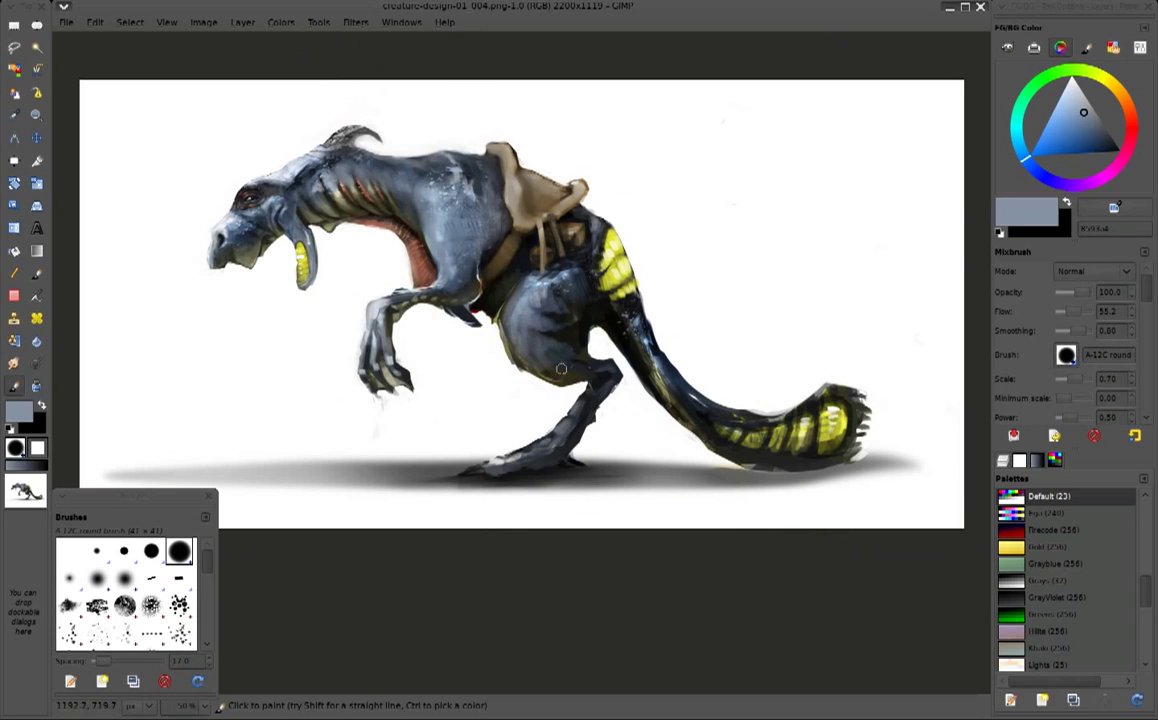
# Paint white highlights across the creature's back and lighten the shoulder with blue-grey
pyautogui.keyDown('ctrl'); pyautogui.click(664, 194); pyautogui.keyUp('ctrl')
pyautogui.moveTo(403, 192); pyautogui.dragTo(380, 165)
pyautogui.moveTo(443, 199)
pyautogui.mouseDown()
pyautogui.moveTo(430, 168)
pyautogui.moveTo(365, 175)
pyautogui.mouseUp()
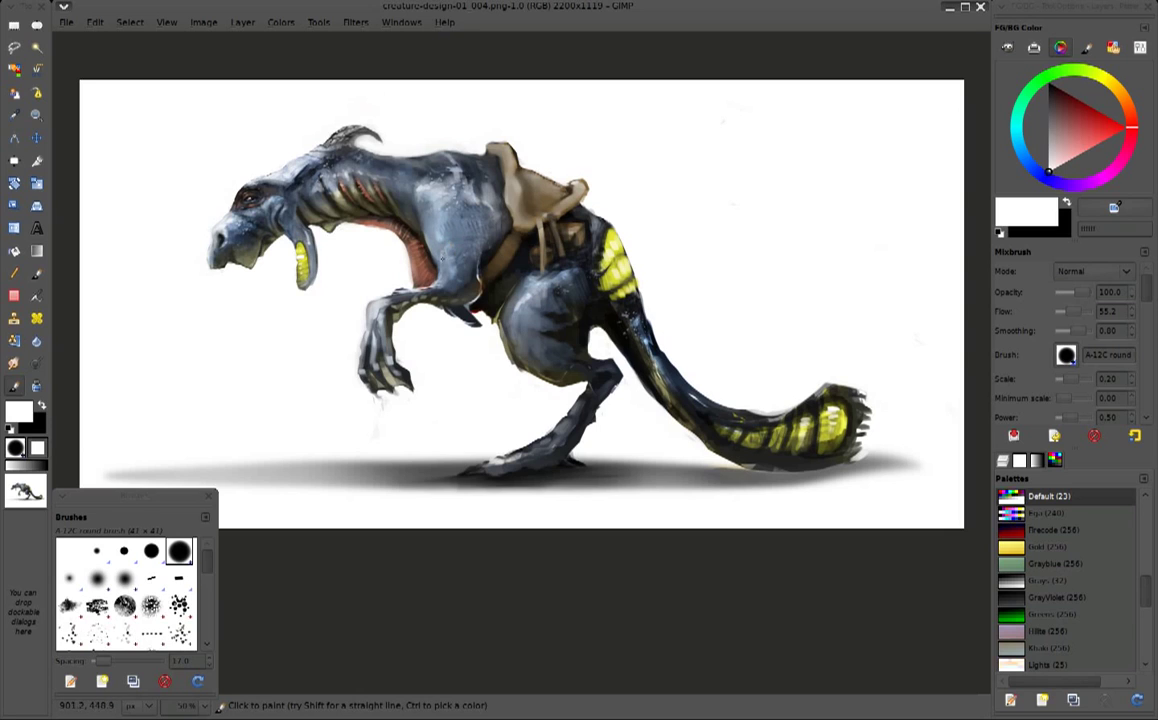
pyautogui.keyDown('ctrl'); pyautogui.click(405, 232); pyautogui.keyUp('ctrl')
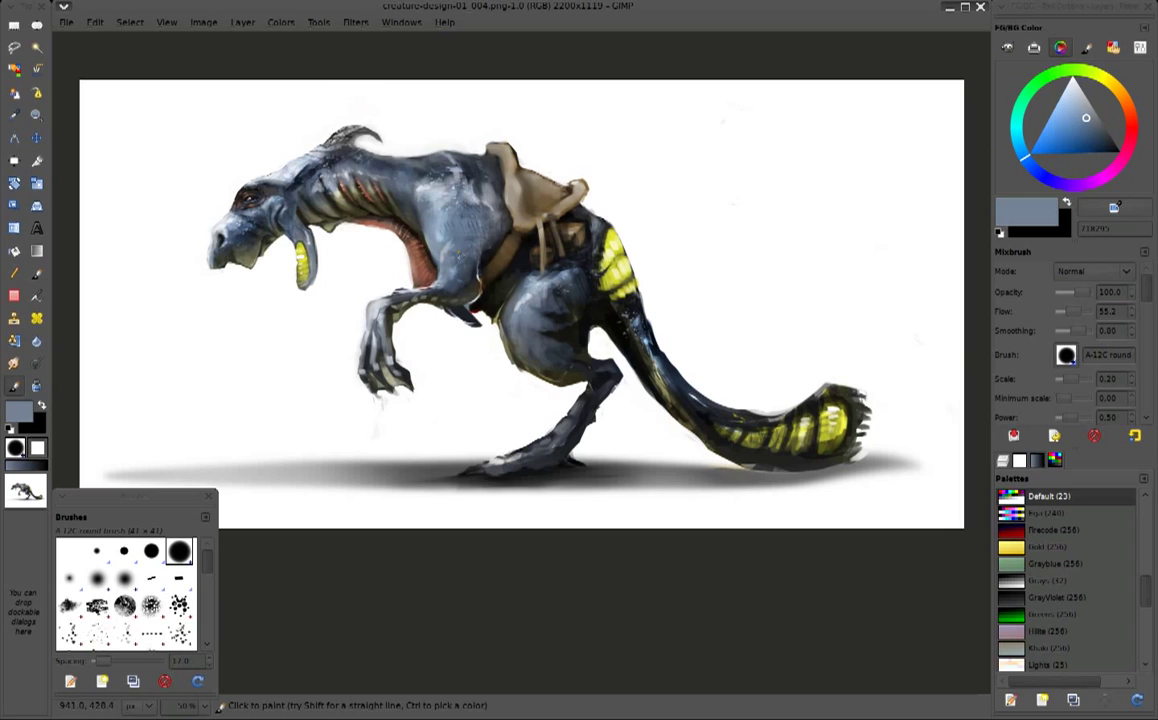
pyautogui.keyDown('ctrl'); pyautogui.click(462, 221); pyautogui.keyUp('ctrl')
pyautogui.moveTo(486, 242); pyautogui.dragTo(484, 249)
# Brighten the thigh with light blue-grey strokes
pyautogui.keyDown('ctrl'); pyautogui.click(484, 238); pyautogui.keyUp('ctrl')
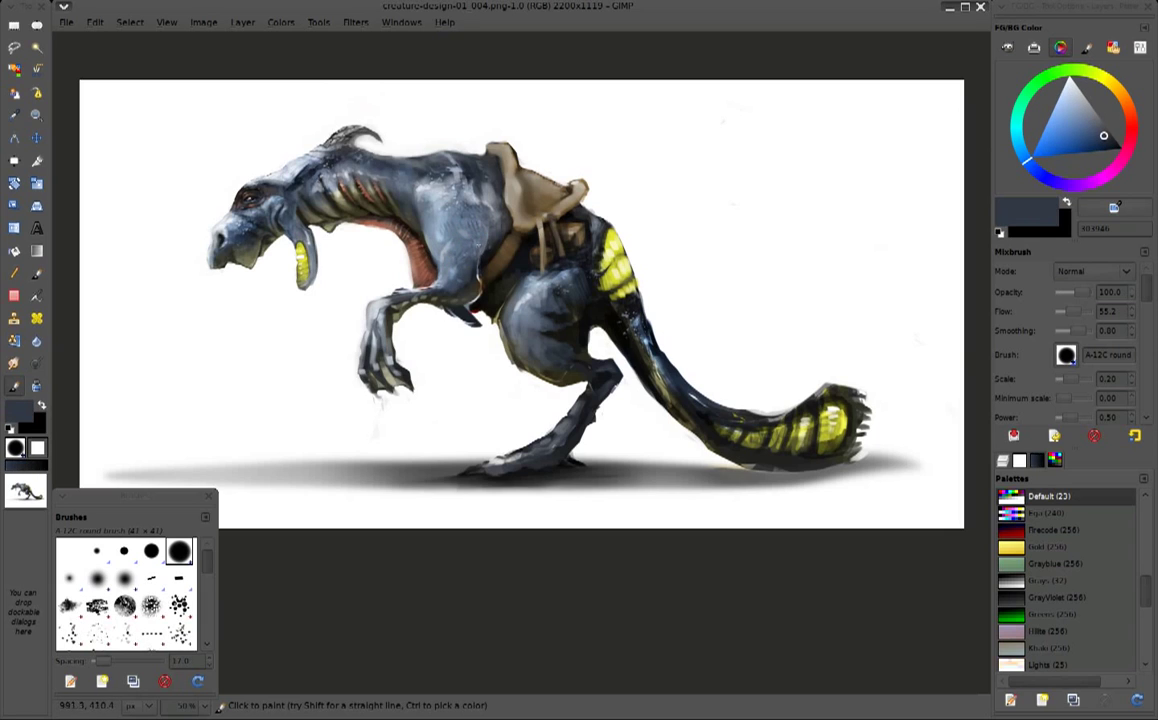
pyautogui.keyDown('ctrl'); pyautogui.click(488, 256); pyautogui.keyUp('ctrl')
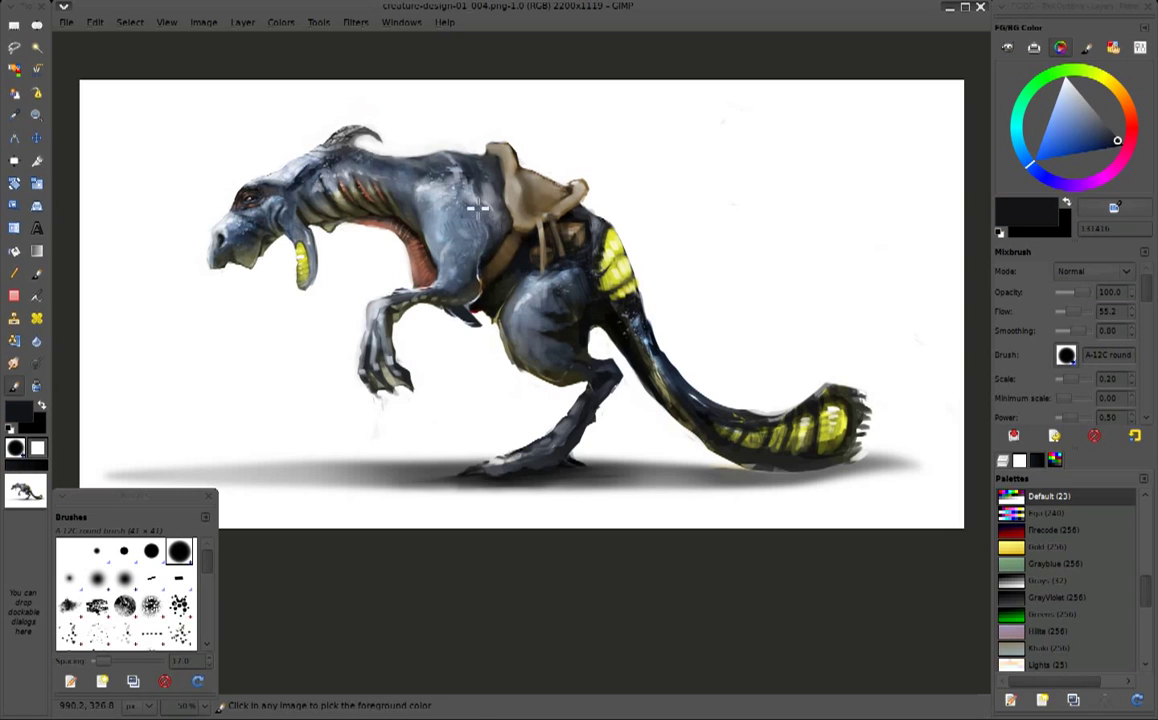
pyautogui.keyDown('ctrl'); pyautogui.click(486, 138); pyautogui.keyUp('ctrl')
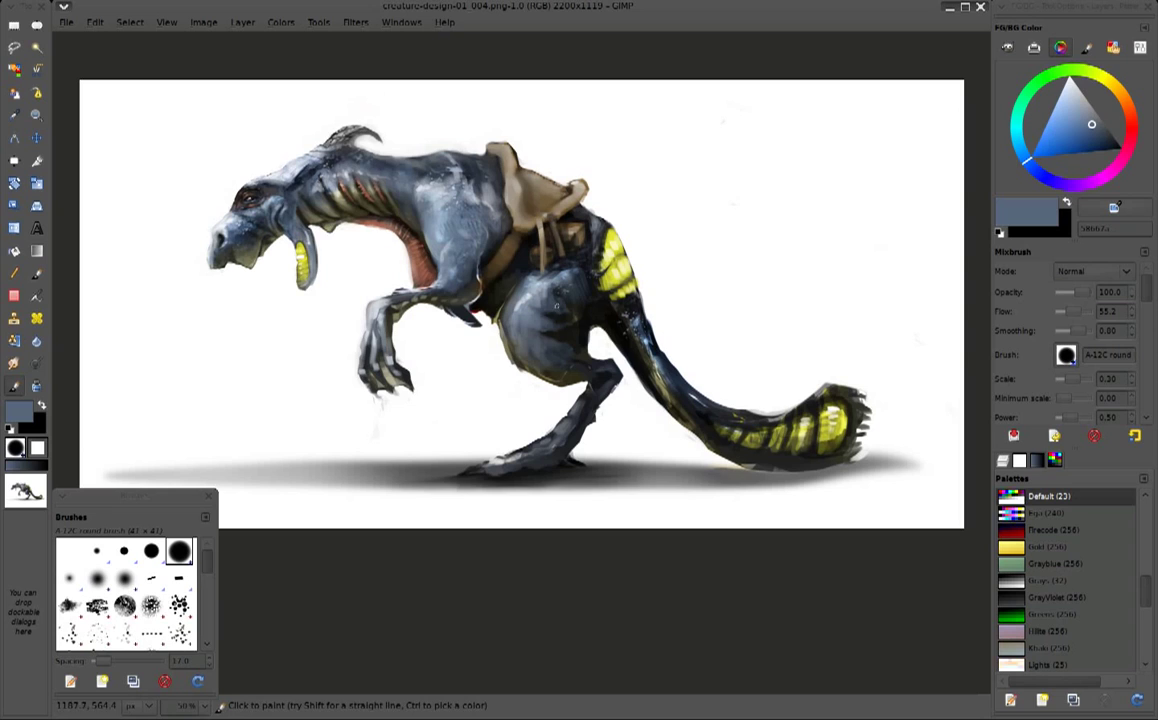
pyautogui.keyDown('ctrl'); pyautogui.click(552, 305); pyautogui.keyUp('ctrl')
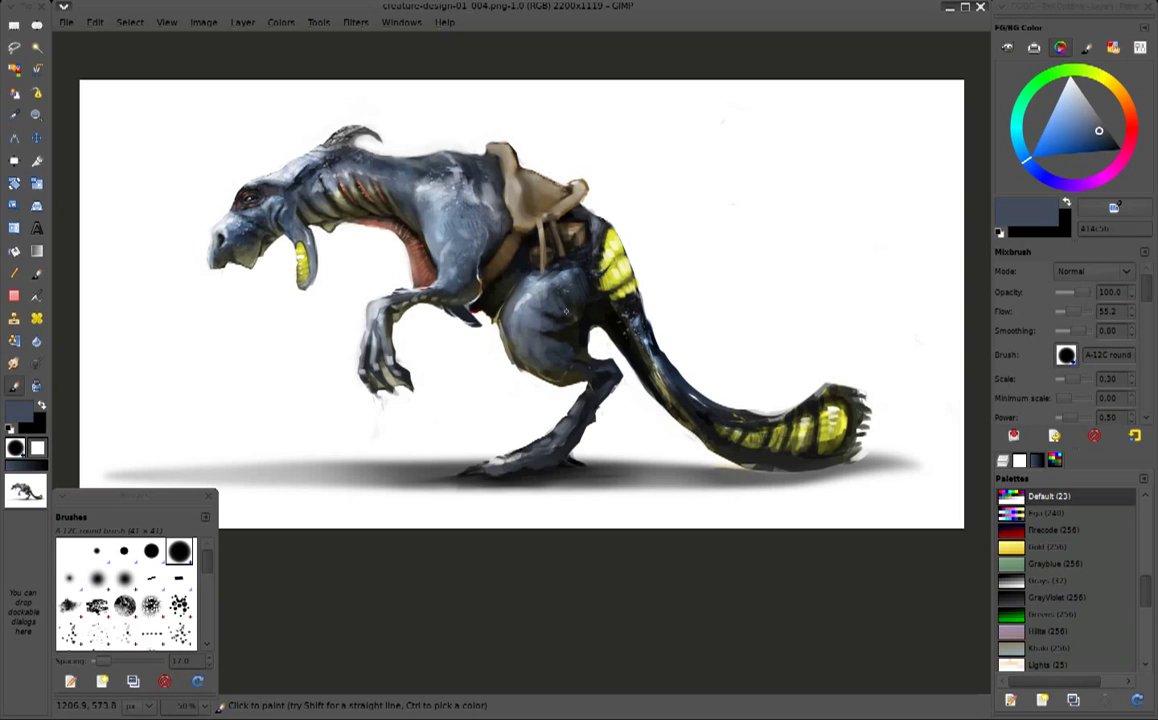
pyautogui.keyDown('ctrl'); pyautogui.click(552, 290); pyautogui.keyUp('ctrl')
pyautogui.keyDown('ctrl'); pyautogui.click(548, 289); pyautogui.keyUp('ctrl')
pyautogui.moveTo(490, 278); pyautogui.dragTo(519, 253)
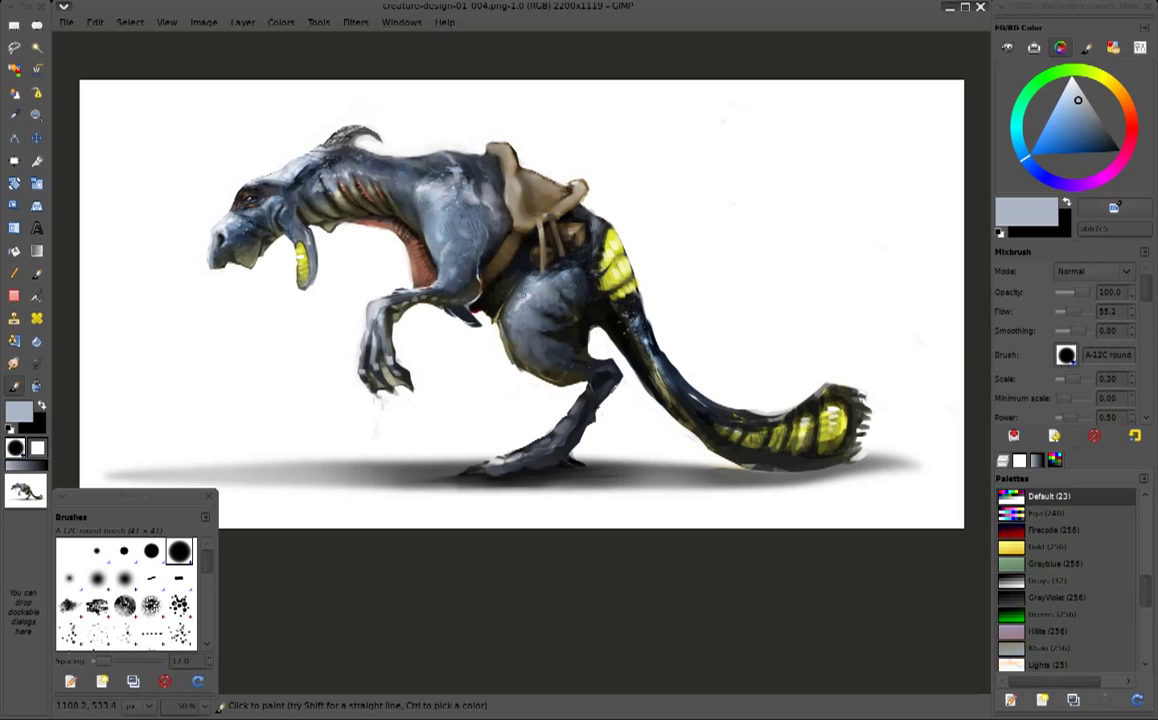
# Paint dark khaki strokes along the tail's upper edge
pyautogui.keyDown('ctrl'); pyautogui.click(529, 295); pyautogui.keyUp('ctrl')
pyautogui.keyDown('ctrl'); pyautogui.click(559, 274); pyautogui.keyUp('ctrl')
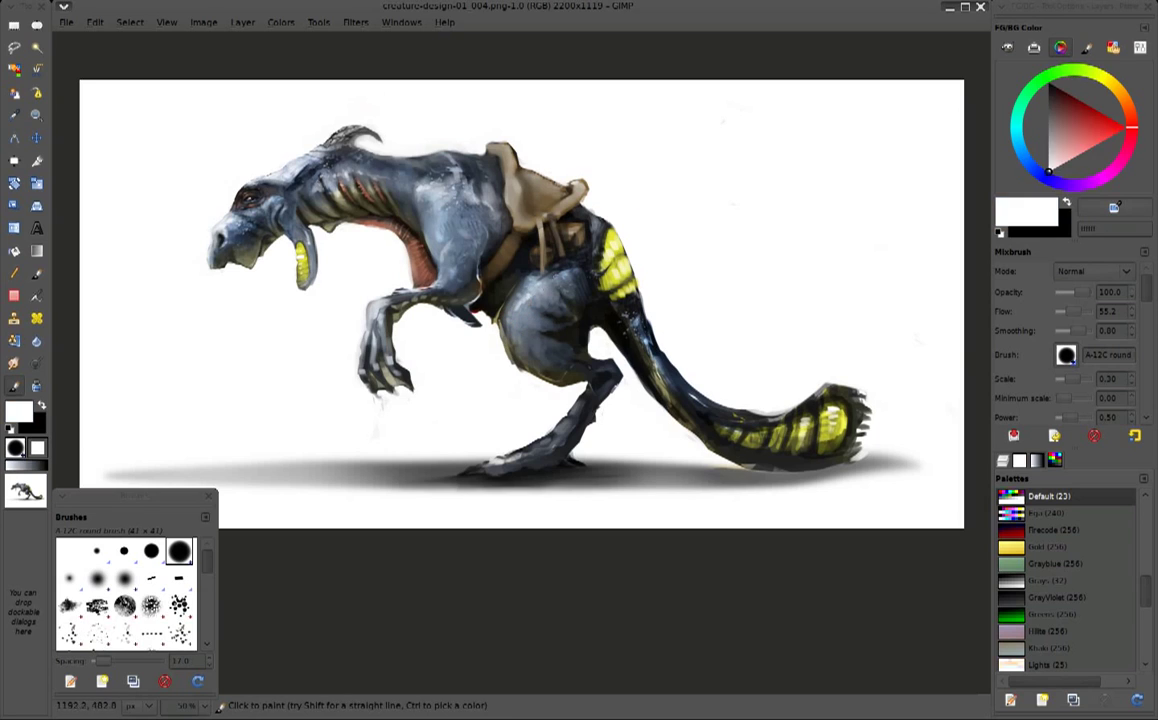
pyautogui.keyDown('ctrl'); pyautogui.click(548, 287); pyautogui.keyUp('ctrl')
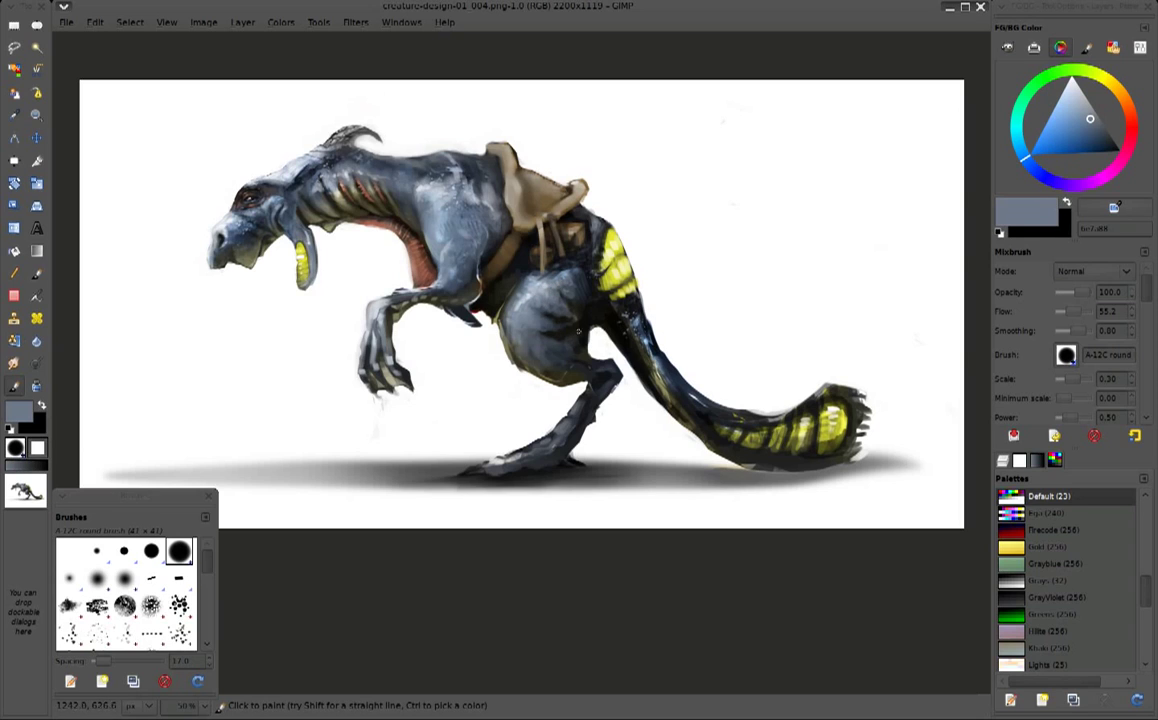
pyautogui.keyDown('ctrl'); pyautogui.click(542, 376); pyautogui.keyUp('ctrl')
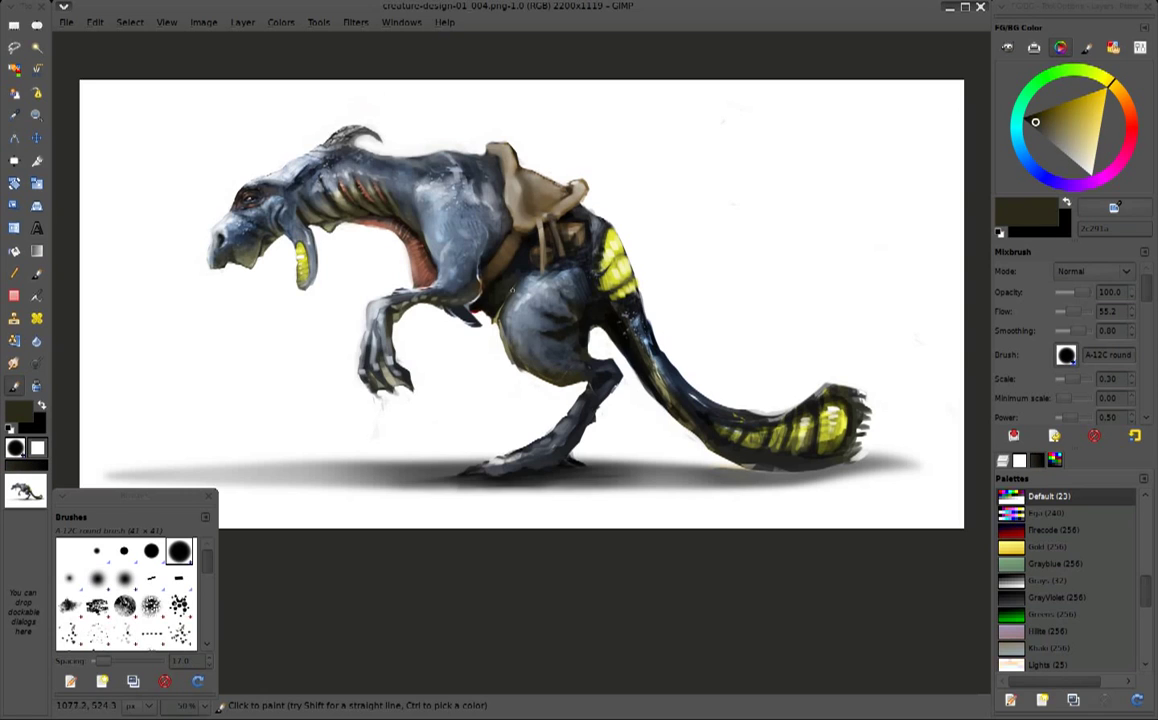
pyautogui.keyDown('ctrl'); pyautogui.click(463, 328); pyautogui.keyUp('ctrl')
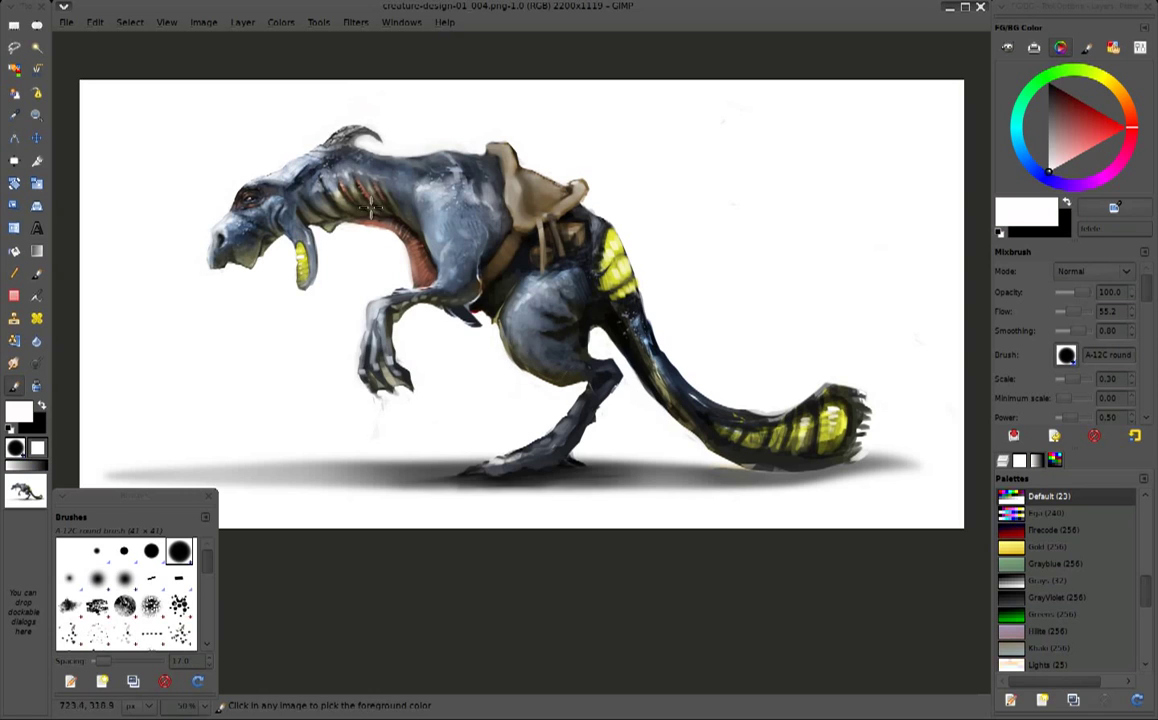
pyautogui.keyDown('ctrl'); pyautogui.click(338, 188); pyautogui.keyUp('ctrl')
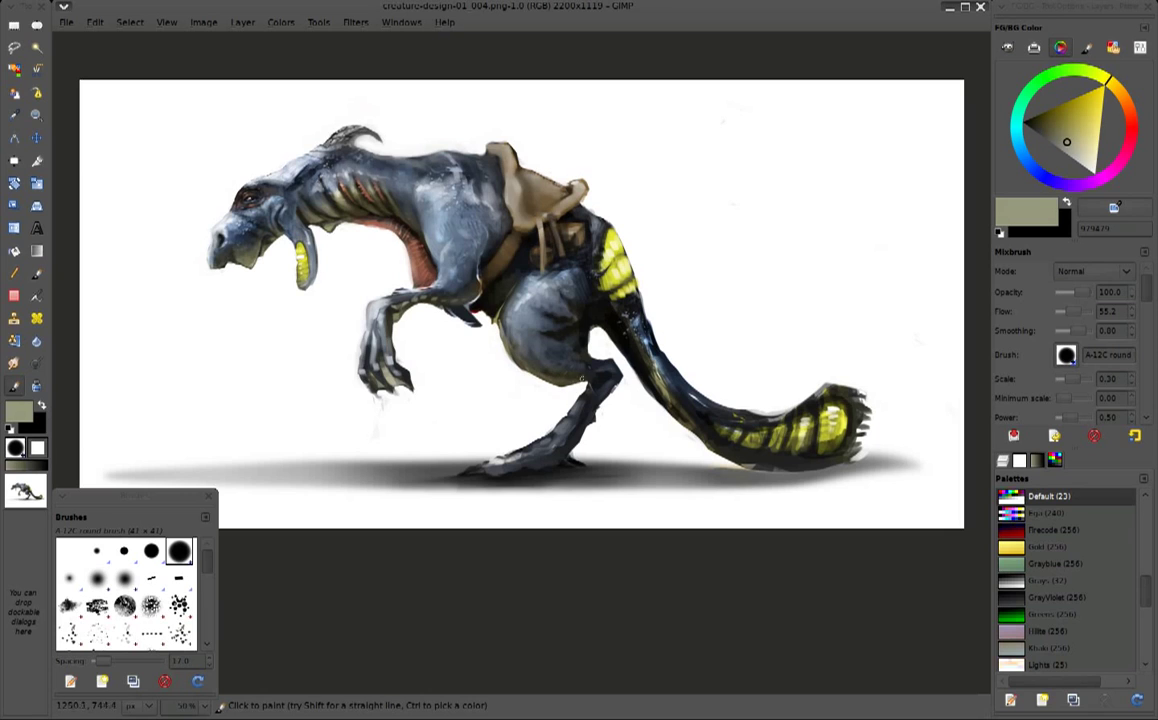
pyautogui.keyDown('ctrl'); pyautogui.click(603, 372); pyautogui.keyUp('ctrl')
pyautogui.keyDown('ctrl'); pyautogui.click(595, 368); pyautogui.keyUp('ctrl')
pyautogui.keyDown('ctrl'); pyautogui.click(640, 397); pyautogui.keyUp('ctrl')
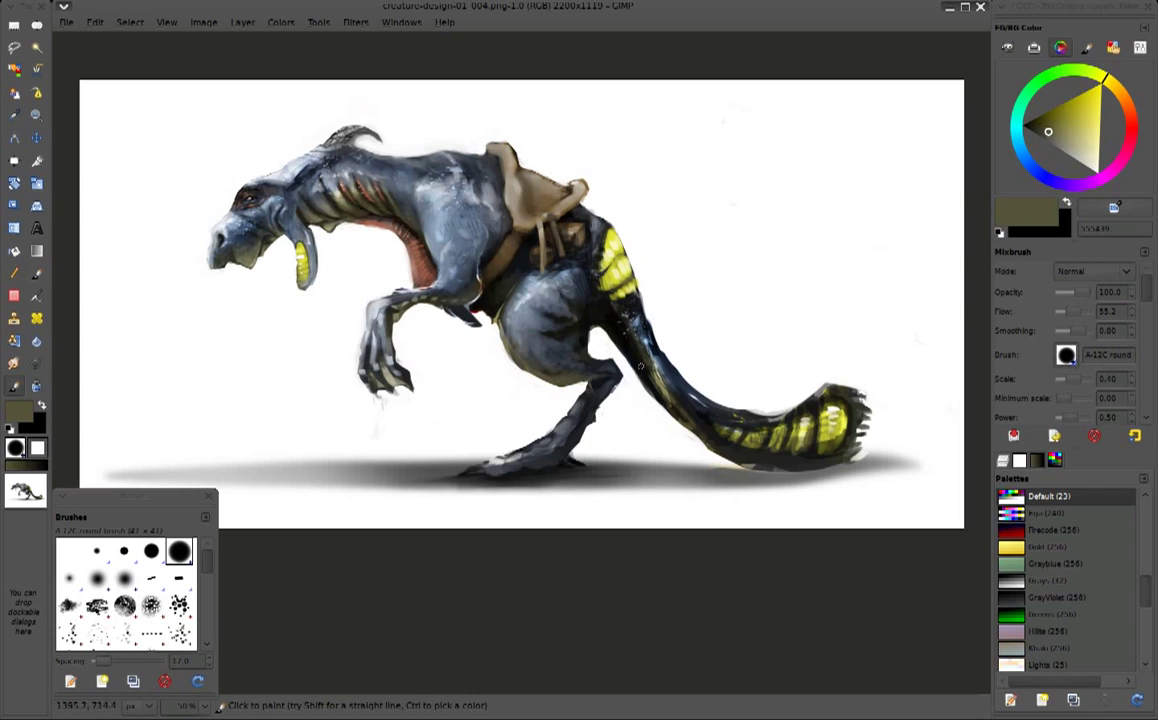
pyautogui.moveTo(560, 300); pyautogui.dragTo(630, 390)
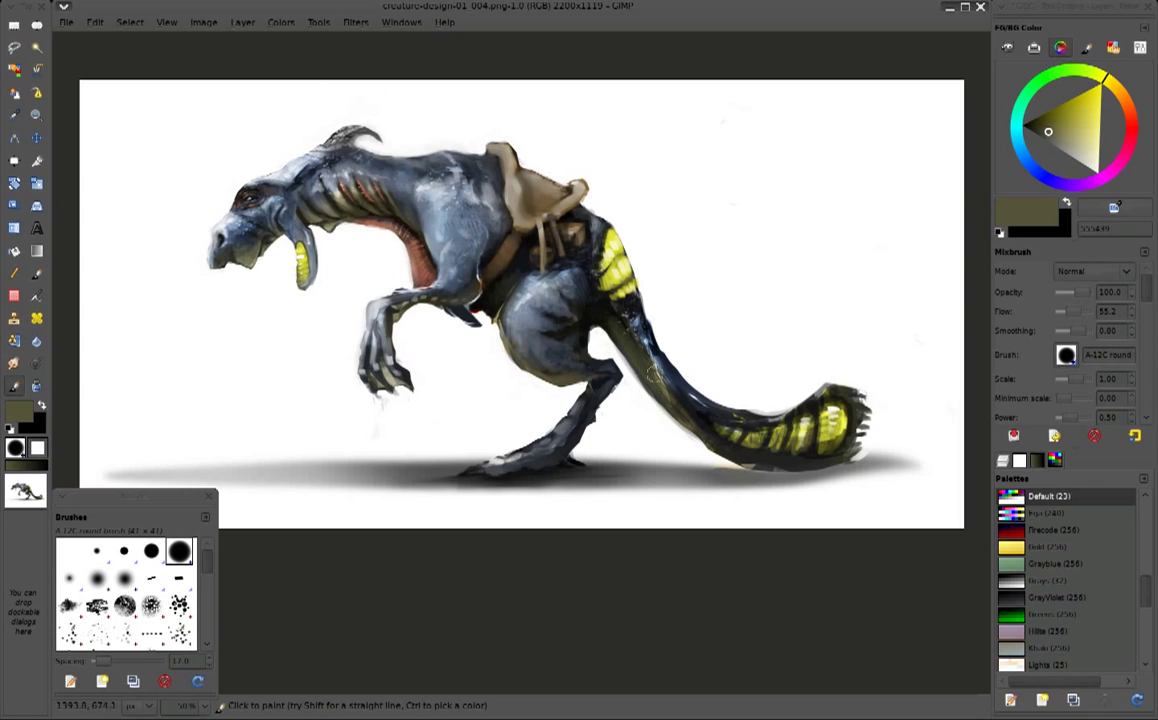
# Paint lighter blue-grey strokes across the belly
pyautogui.keyDown('ctrl'); pyautogui.click(565, 330); pyautogui.keyUp('ctrl')
pyautogui.keyDown('ctrl'); pyautogui.click(595, 335); pyautogui.keyUp('ctrl')
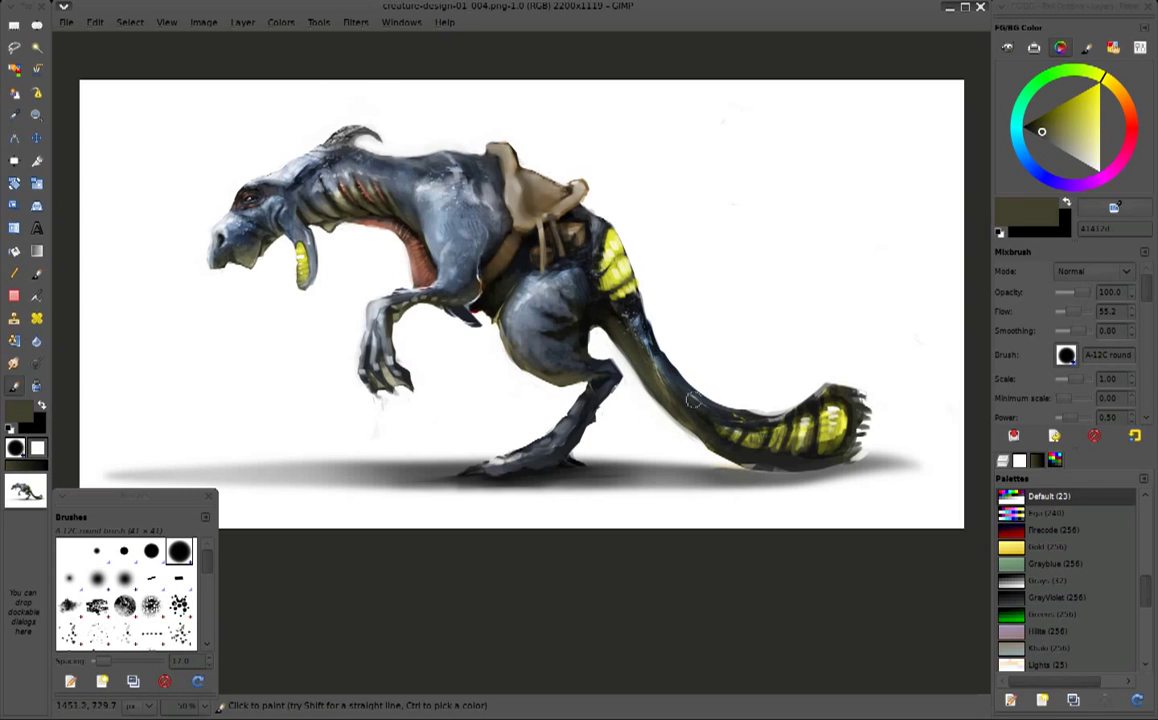
pyautogui.keyDown('ctrl'); pyautogui.click(541, 275); pyautogui.keyUp('ctrl')
pyautogui.keyDown('ctrl'); pyautogui.click(526, 308); pyautogui.keyUp('ctrl')
pyautogui.moveTo(520, 298)
pyautogui.mouseDown()
pyautogui.moveTo(512, 255)
pyautogui.moveTo(490, 255)
pyautogui.moveTo(591, 284)
pyautogui.moveTo(663, 368)
pyautogui.mouseUp()
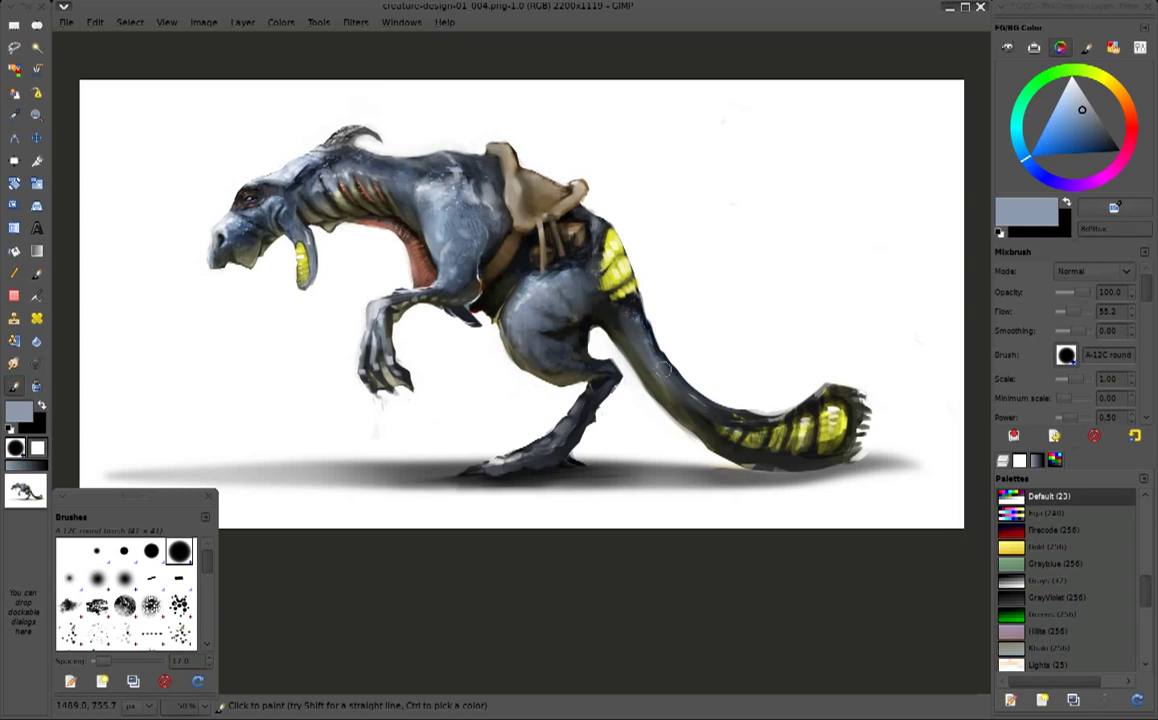
# Darken the area between belly and leg and the lower leg with near-black
pyautogui.keyDown('ctrl'); pyautogui.click(572, 297); pyautogui.keyUp('ctrl')
pyautogui.moveTo(555, 280); pyautogui.dragTo(605, 358)
pyautogui.moveTo(580, 415); pyautogui.dragTo(545, 458)
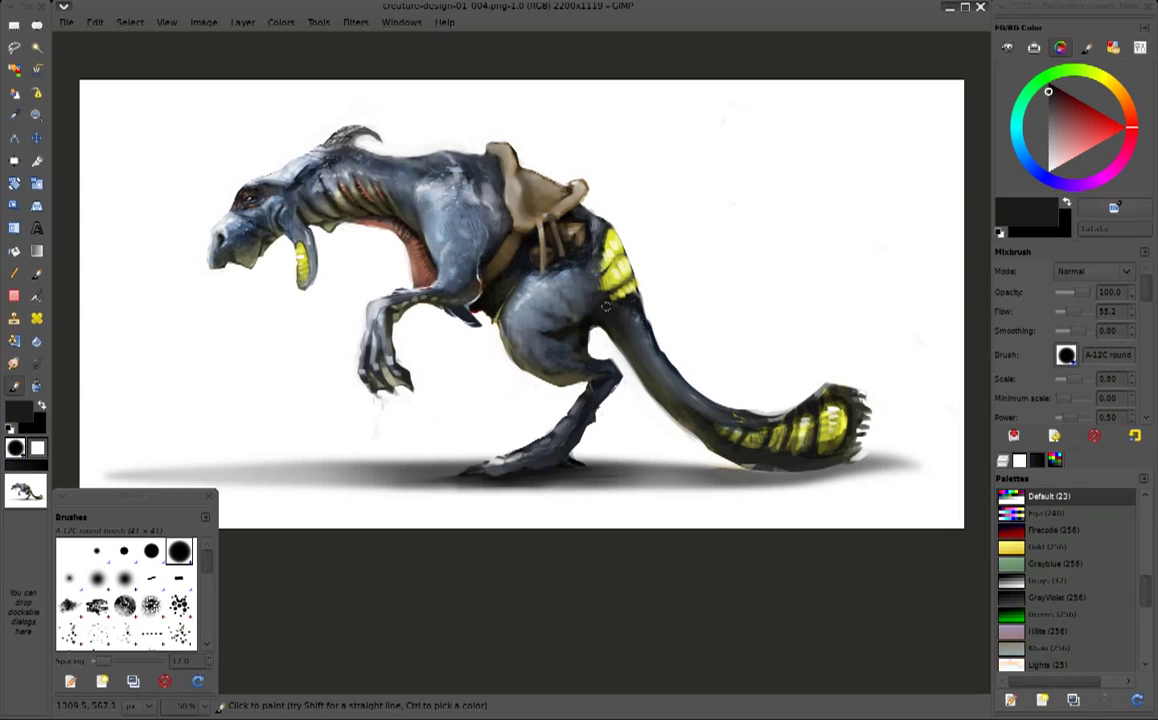
# Brighten a spot on the creature's back with a light grey-blue
pyautogui.keyDown('ctrl'); pyautogui.click(928, 191); pyautogui.keyUp('ctrl')
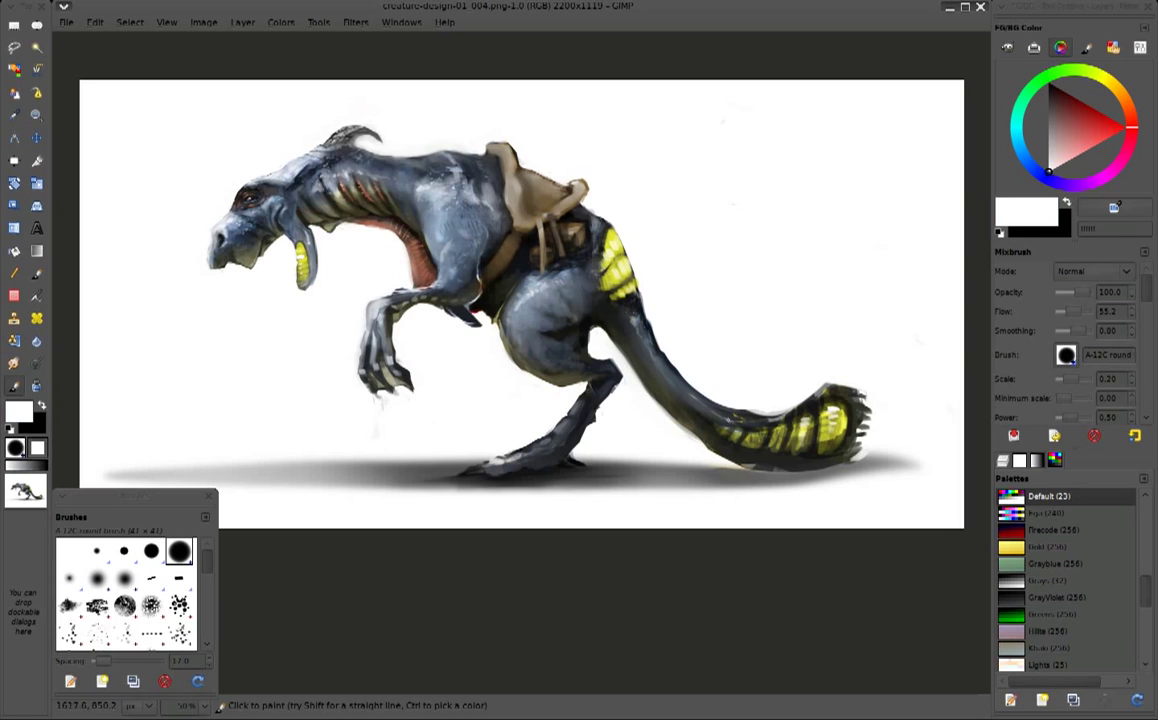
pyautogui.press('ctrl')
pyautogui.keyDown('ctrl'); pyautogui.click(447, 214); pyautogui.keyUp('ctrl')
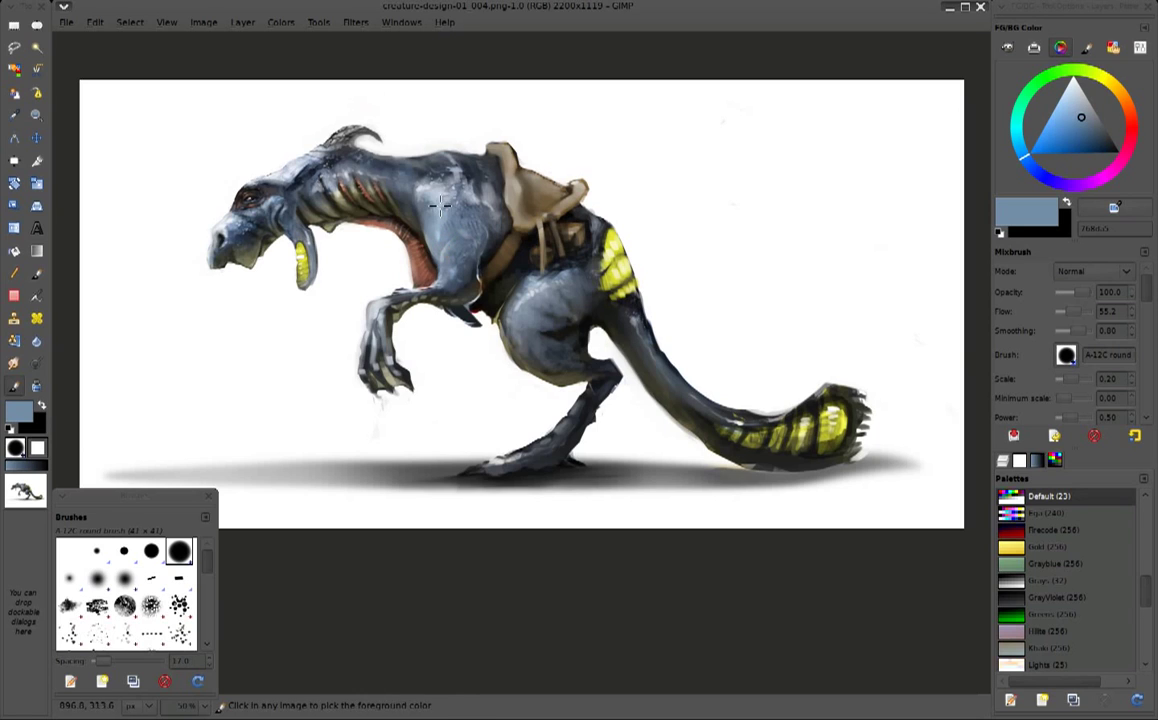
pyautogui.keyDown('ctrl'); pyautogui.click(612, 315); pyautogui.keyUp('ctrl')
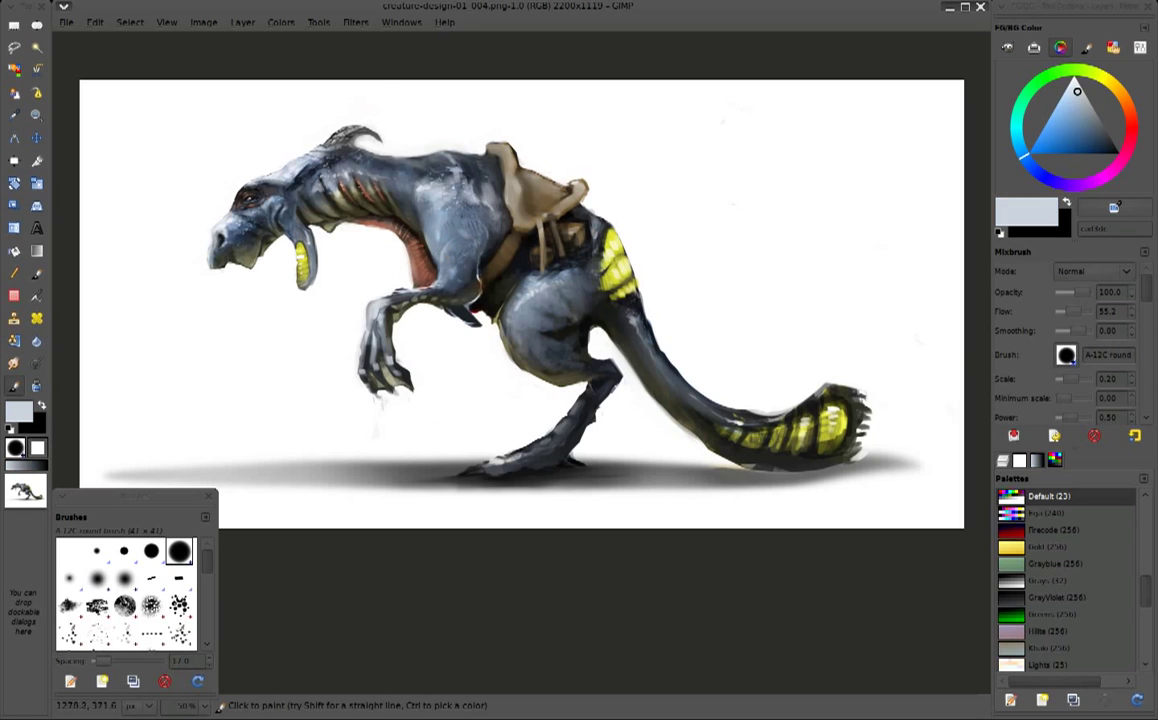
pyautogui.moveTo(479, 209); pyautogui.dragTo(491, 197)
# Add near-black marks on the upper back near the horn and where leg meets tail
pyautogui.keyDown('ctrl'); pyautogui.click(439, 182); pyautogui.keyUp('ctrl')
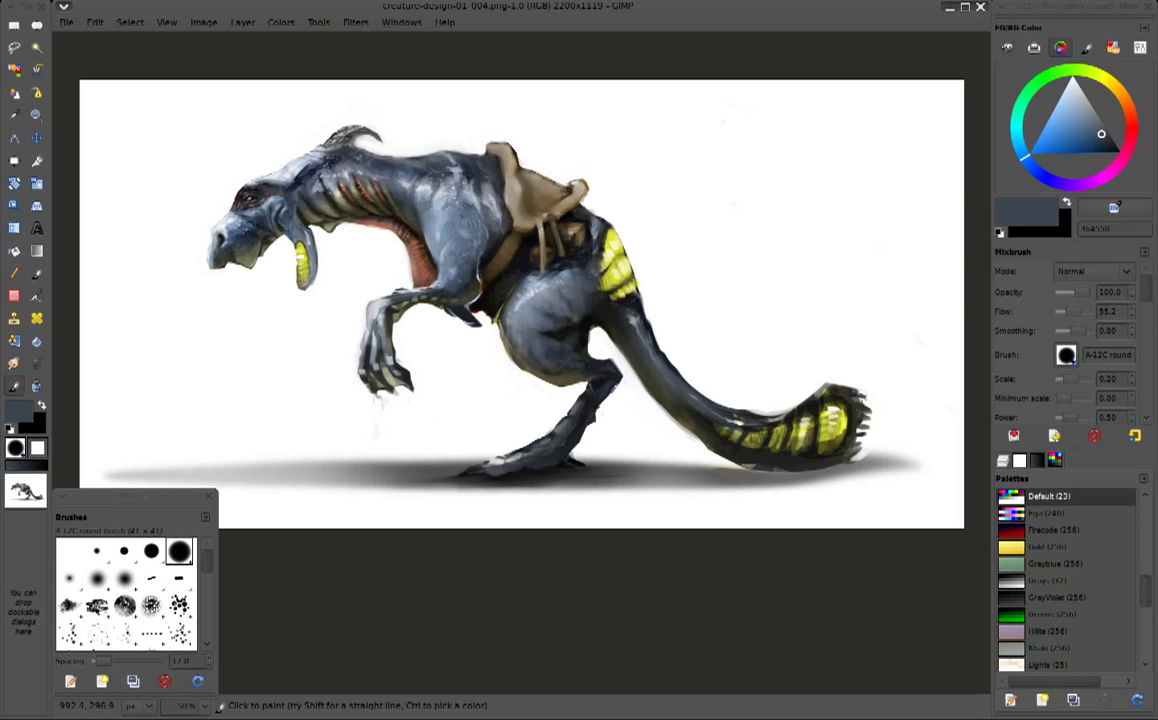
pyautogui.keyDown('ctrl'); pyautogui.click(620, 306); pyautogui.keyUp('ctrl')
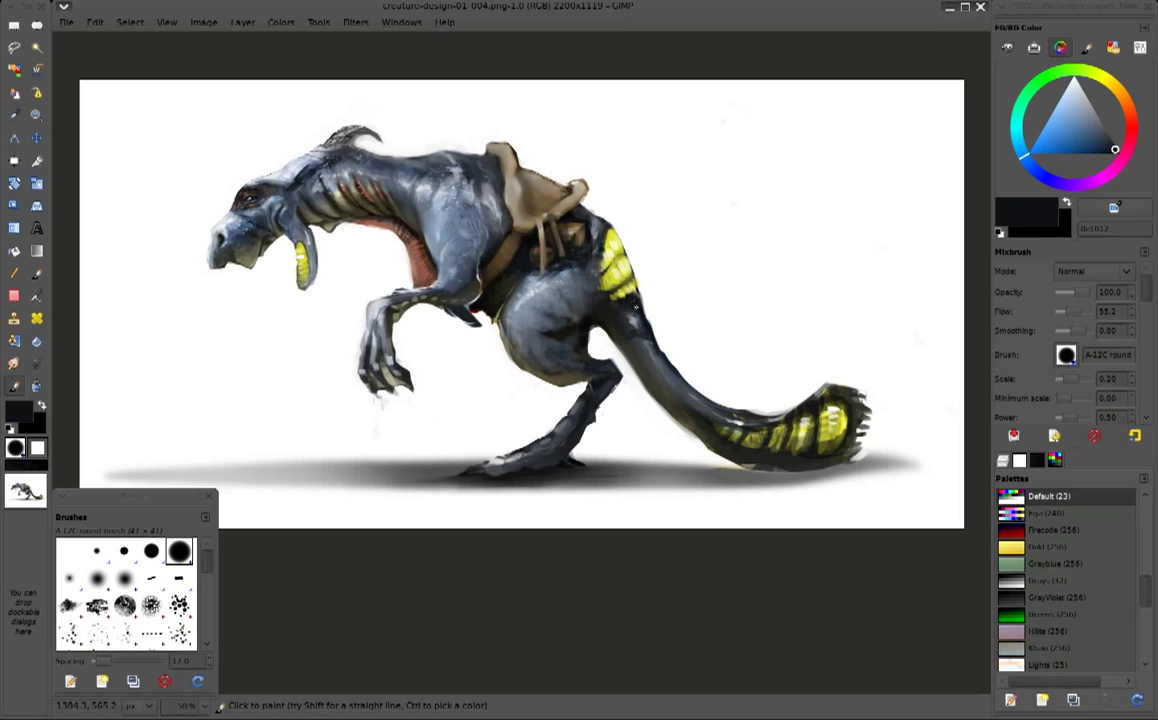
pyautogui.moveTo(356, 152)
pyautogui.mouseDown()
pyautogui.moveTo(409, 161)
pyautogui.moveTo(397, 139)
pyautogui.moveTo(383, 157)
pyautogui.moveTo(396, 145)
pyautogui.moveTo(395, 163)
pyautogui.moveTo(399, 143)
pyautogui.moveTo(417, 138)
pyautogui.mouseUp()
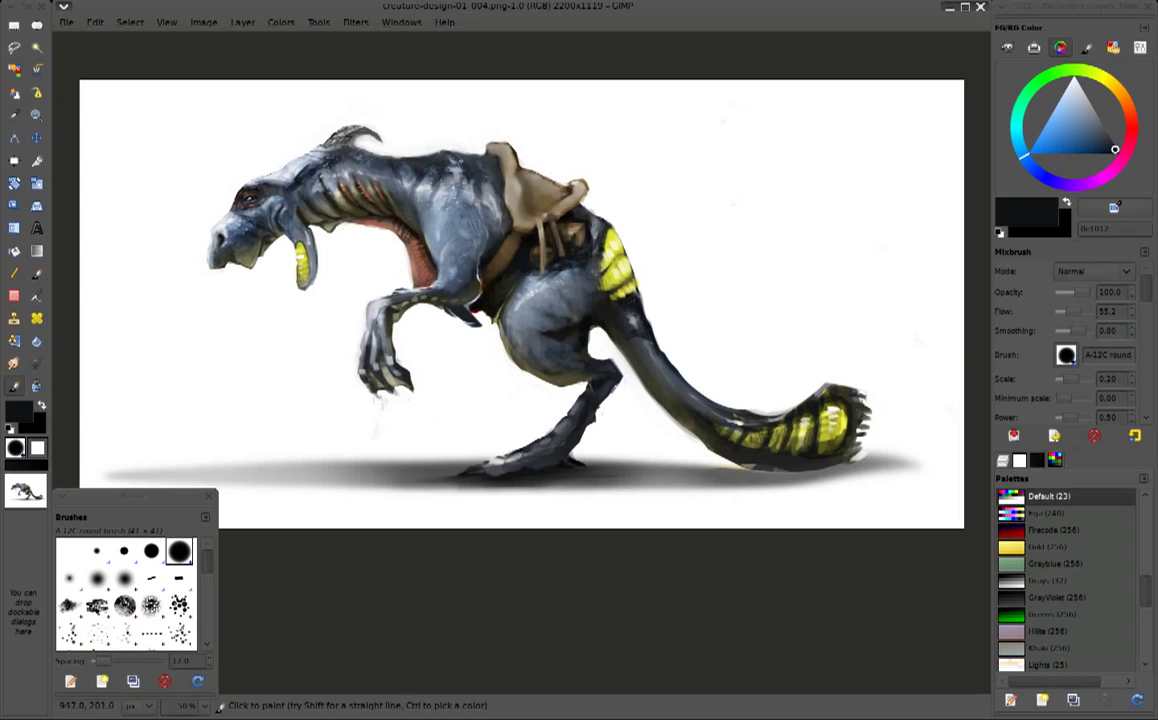
pyautogui.moveTo(342, 156)
pyautogui.mouseDown()
pyautogui.moveTo(331, 139)
pyautogui.moveTo(352, 136)
pyautogui.mouseUp()
pyautogui.moveTo(637, 328); pyautogui.dragTo(704, 411)
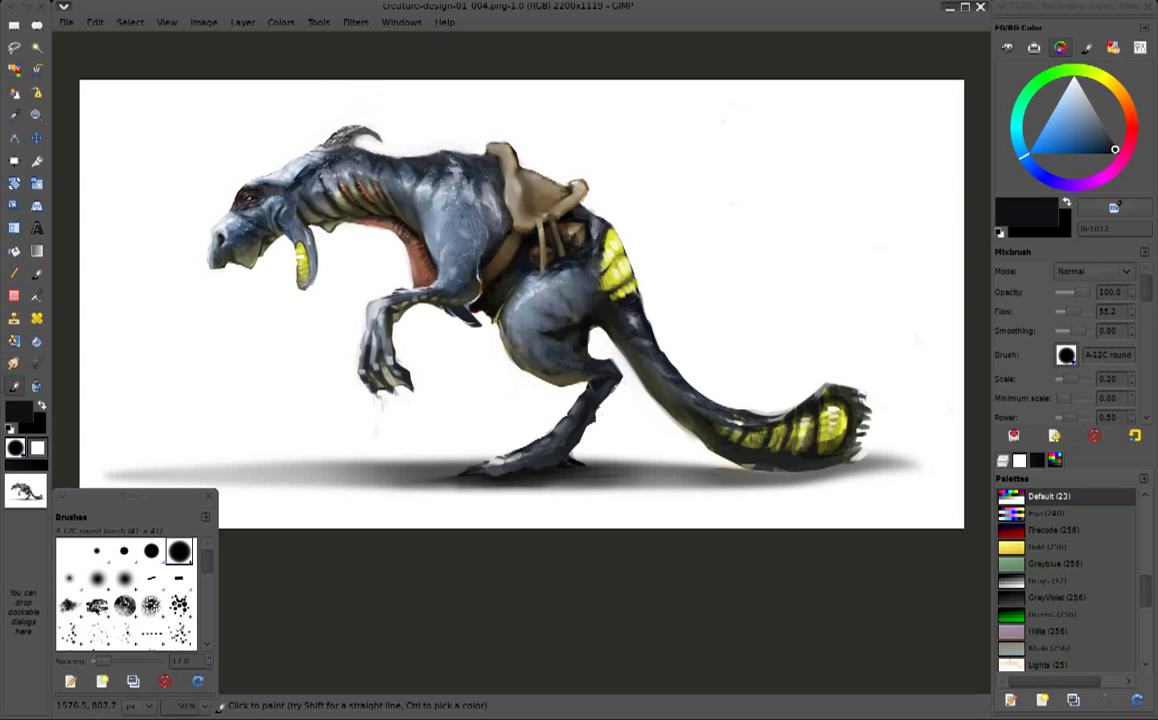
# Load the Reptile skin Paintbrush preset in white with Soft light blending and a smaller size
pyautogui.press('p')
pyautogui.click(1054, 435)
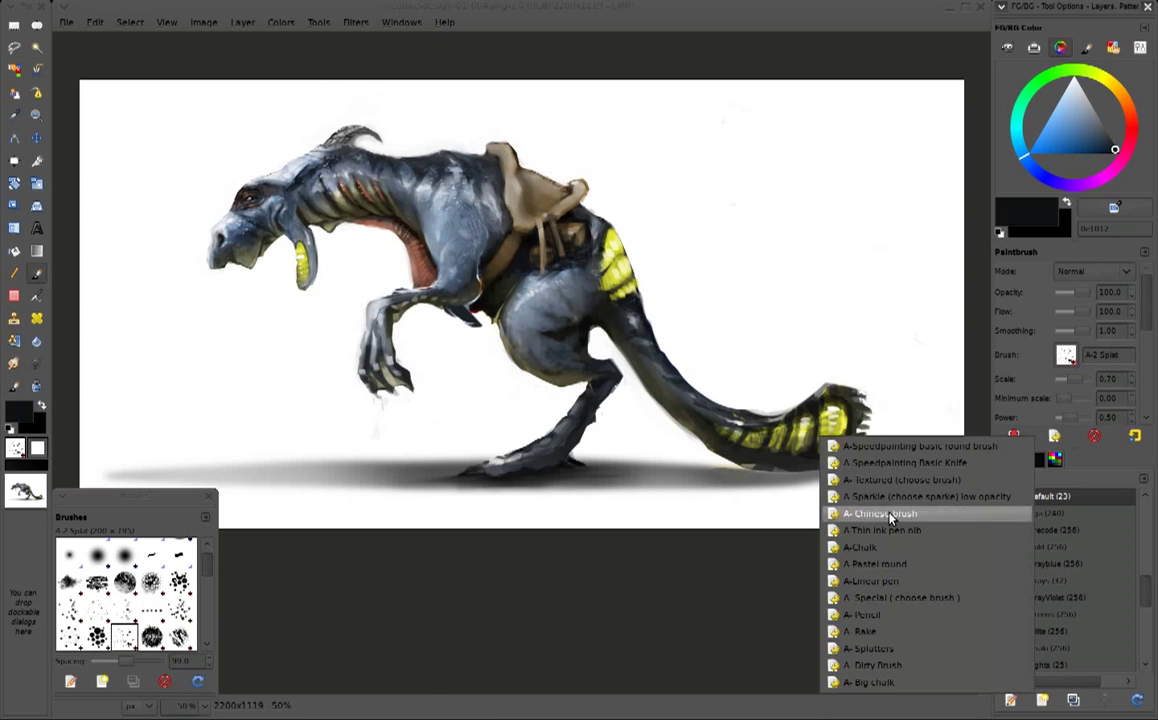
pyautogui.click(888, 514)
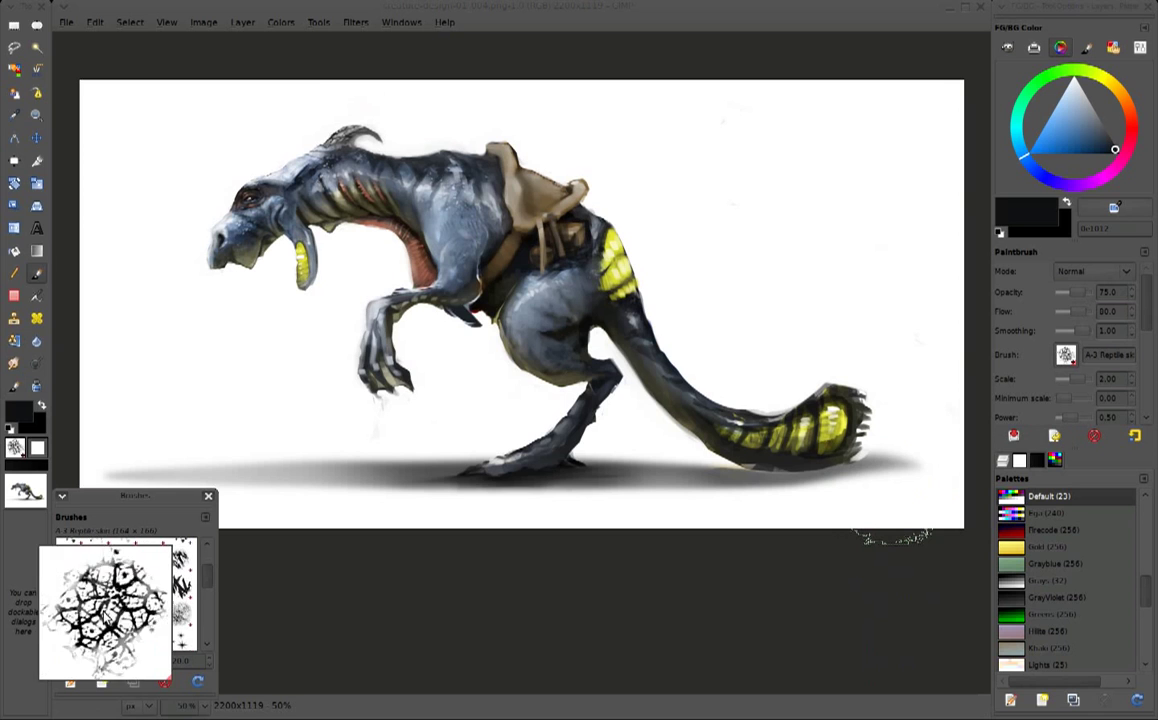
pyautogui.press('x')
pyautogui.press('[')
pyautogui.press('[')
pyautogui.press('[')
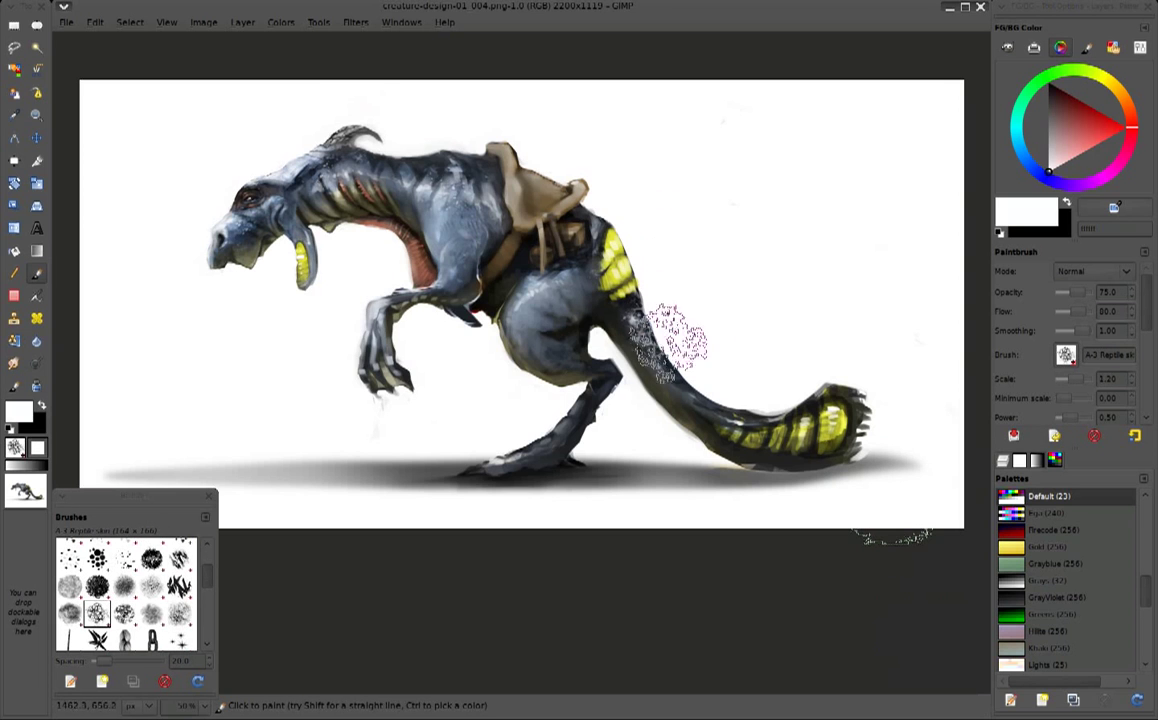
pyautogui.click(1093, 271)
pyautogui.click(1081, 507)
pyautogui.keyDown('ctrl'); pyautogui.click(935, 127); pyautogui.keyUp('ctrl')
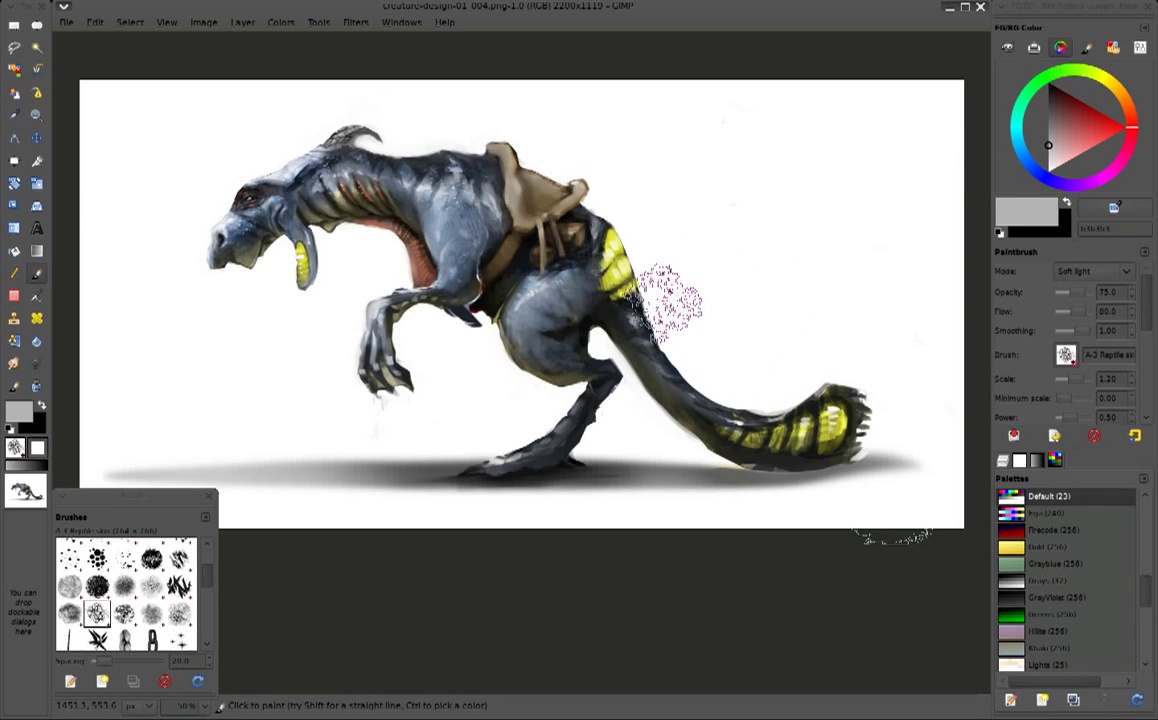
# Return the texture brush to Normal at 21.7 opacity, then switch to the round A-12C Mixbrush
pyautogui.keyDown('ctrl'); pyautogui.click(928, 191); pyautogui.keyUp('ctrl')
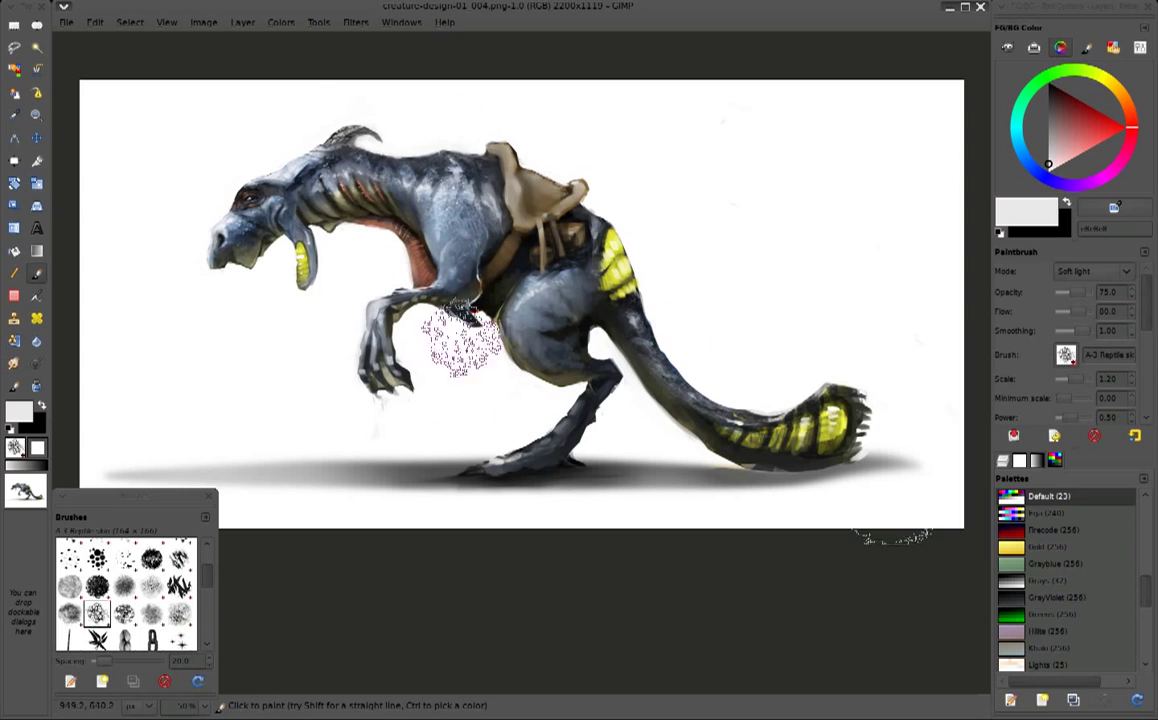
pyautogui.keyDown('ctrl'); pyautogui.click(708, 187); pyautogui.keyUp('ctrl')
pyautogui.click(1093, 271)
pyautogui.click(1020, 45)
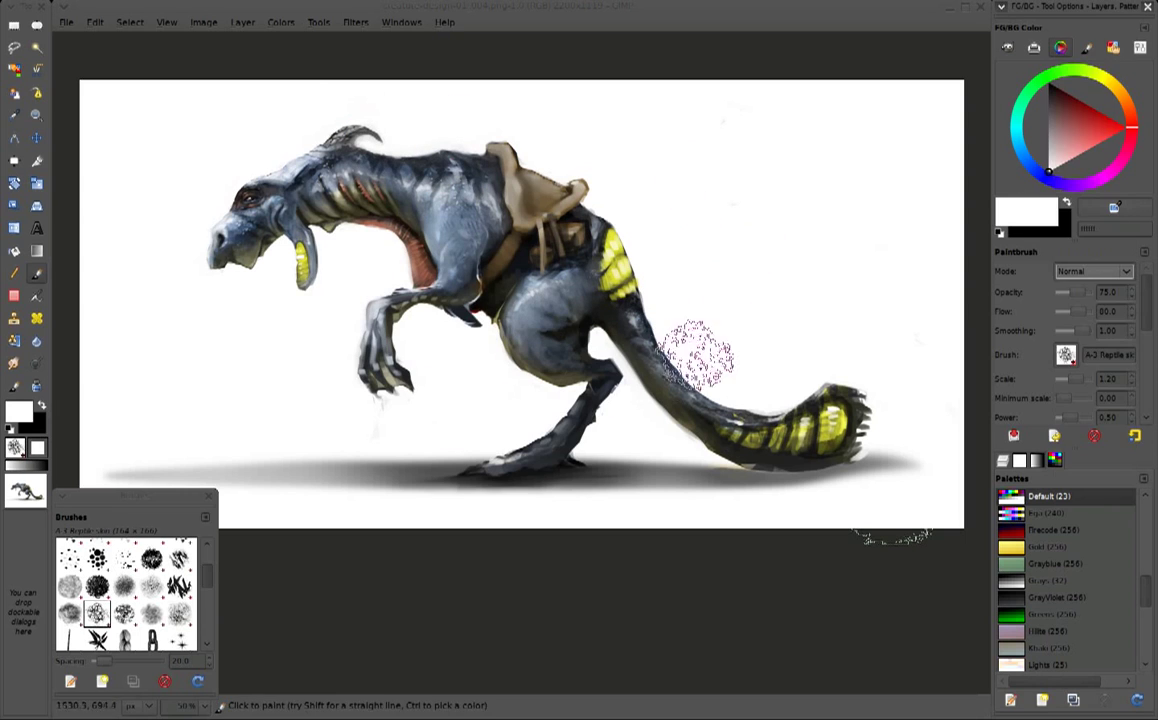
pyautogui.click(1071, 291)
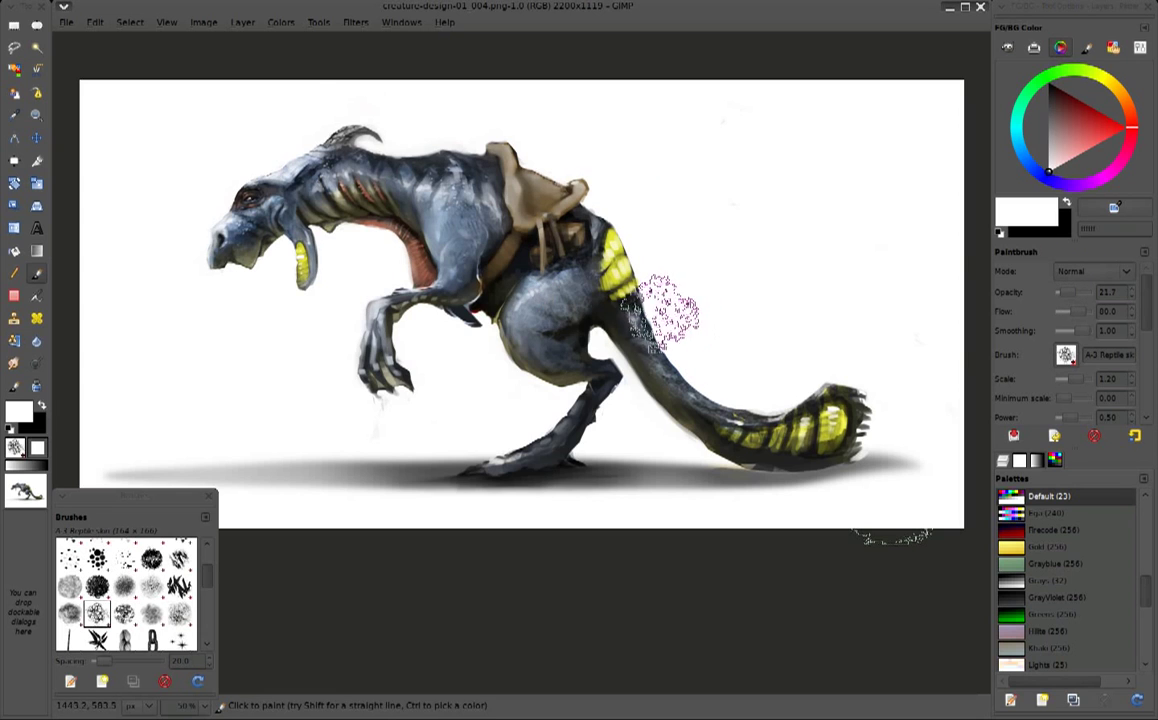
pyautogui.press('[')
pyautogui.press('[')
pyautogui.press('[')
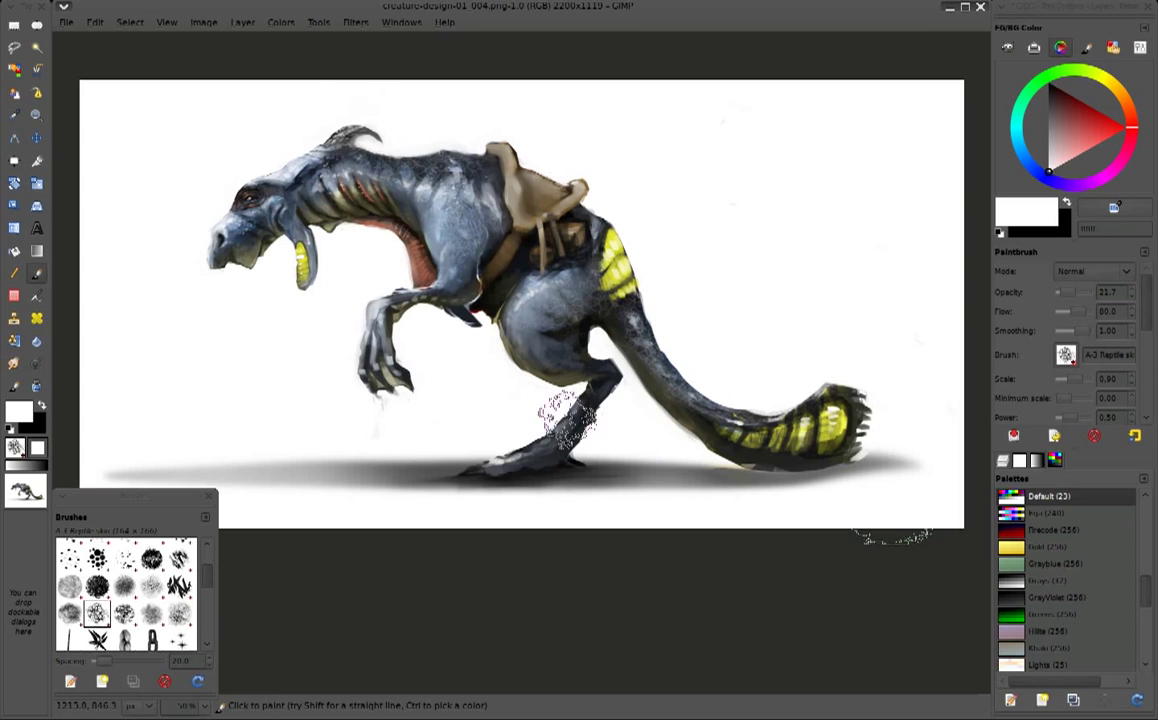
pyautogui.keyDown('ctrl'); pyautogui.click(562, 418); pyautogui.keyUp('ctrl')
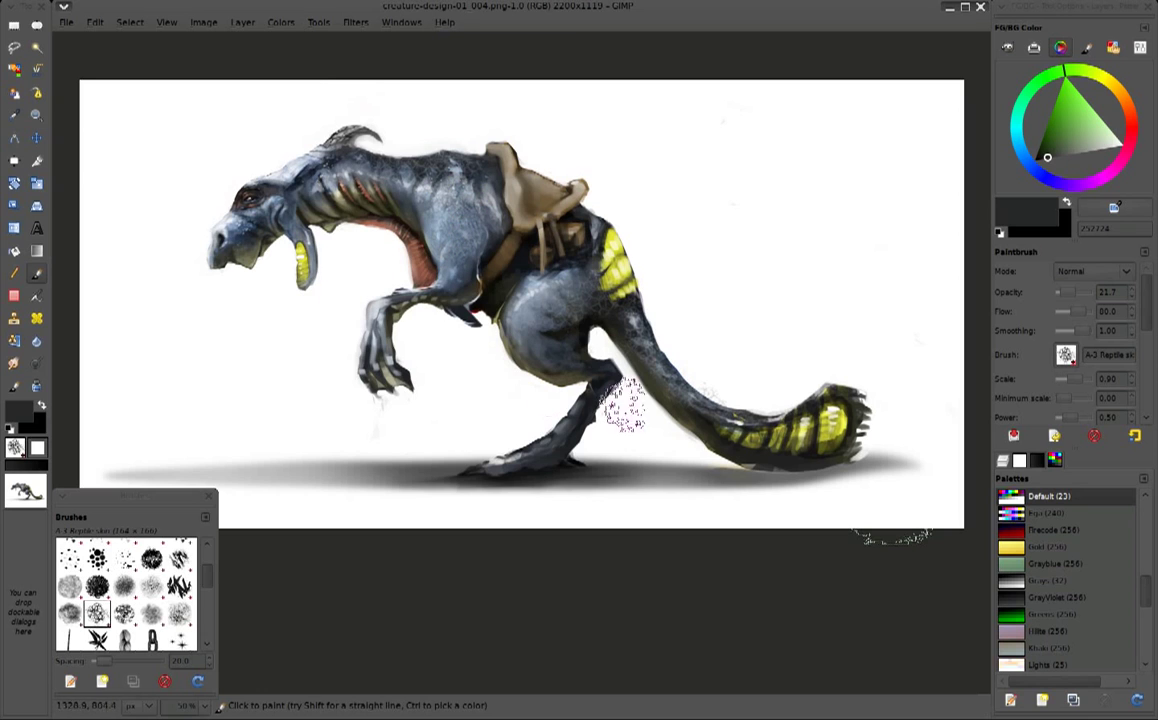
pyautogui.click(14, 385)
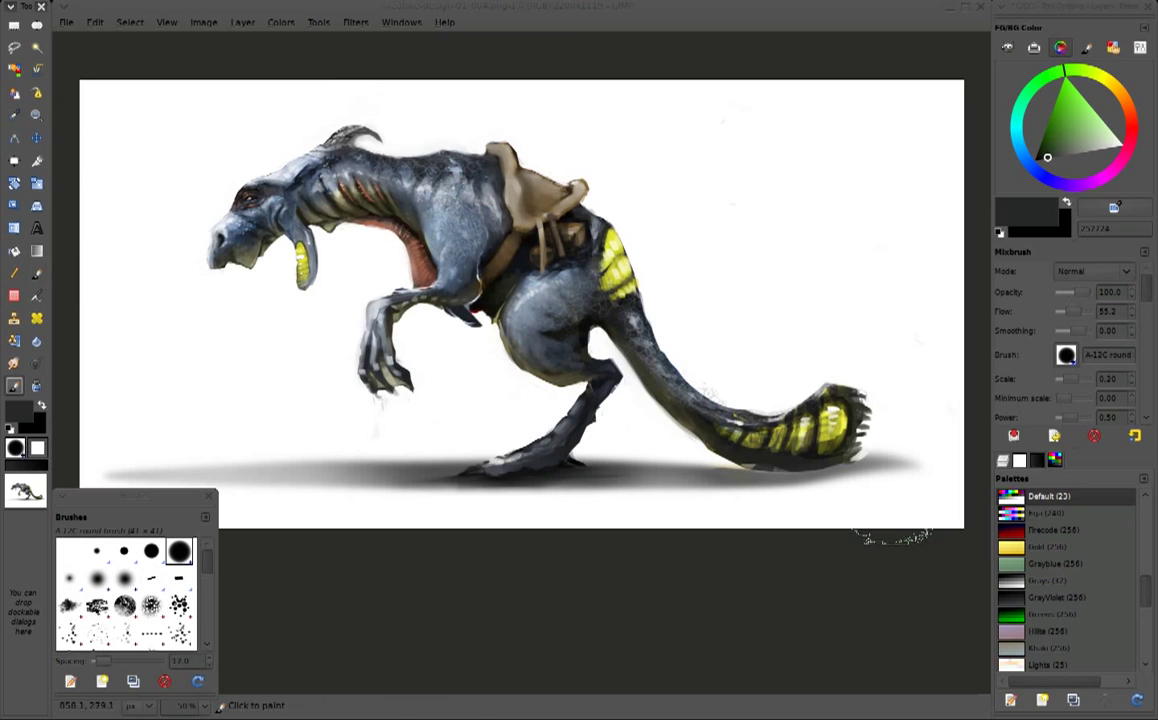
# Sample a range of blue-grey, brown, olive and white tones around the neck and shoulder
pyautogui.keyDown('ctrl'); pyautogui.click(462, 210); pyautogui.keyUp('ctrl')
pyautogui.keyDown('ctrl'); pyautogui.click(461, 210); pyautogui.keyUp('ctrl')
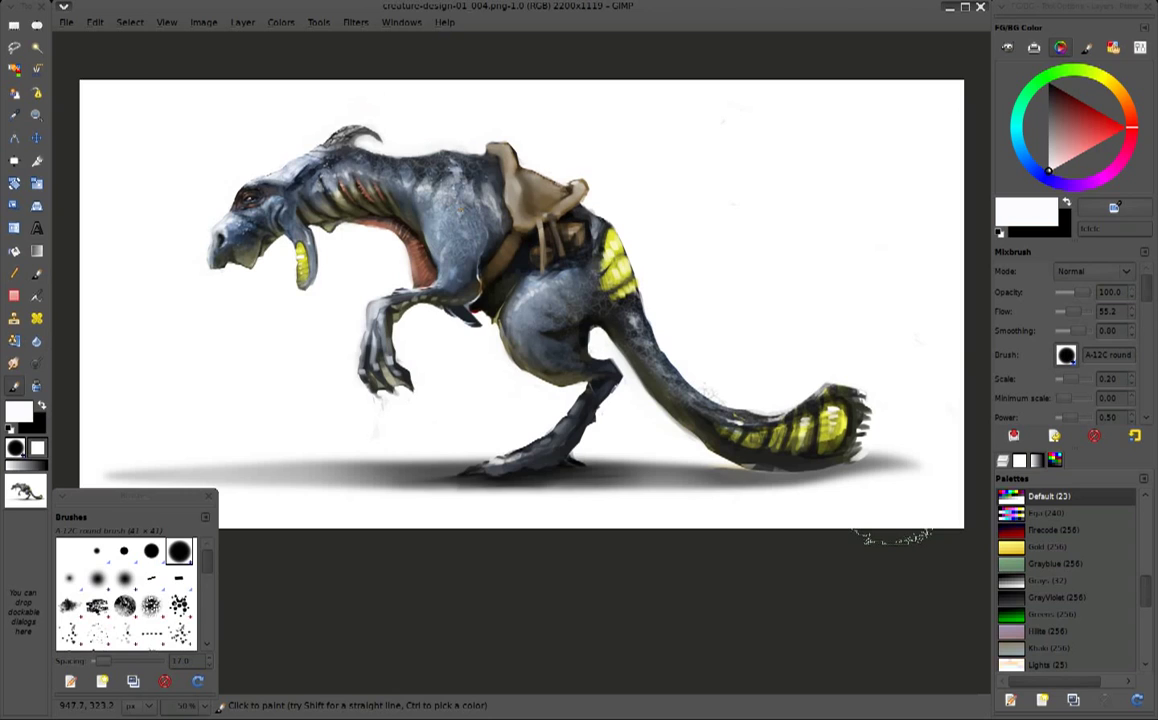
pyautogui.keyDown('ctrl'); pyautogui.click(460, 223); pyautogui.keyUp('ctrl')
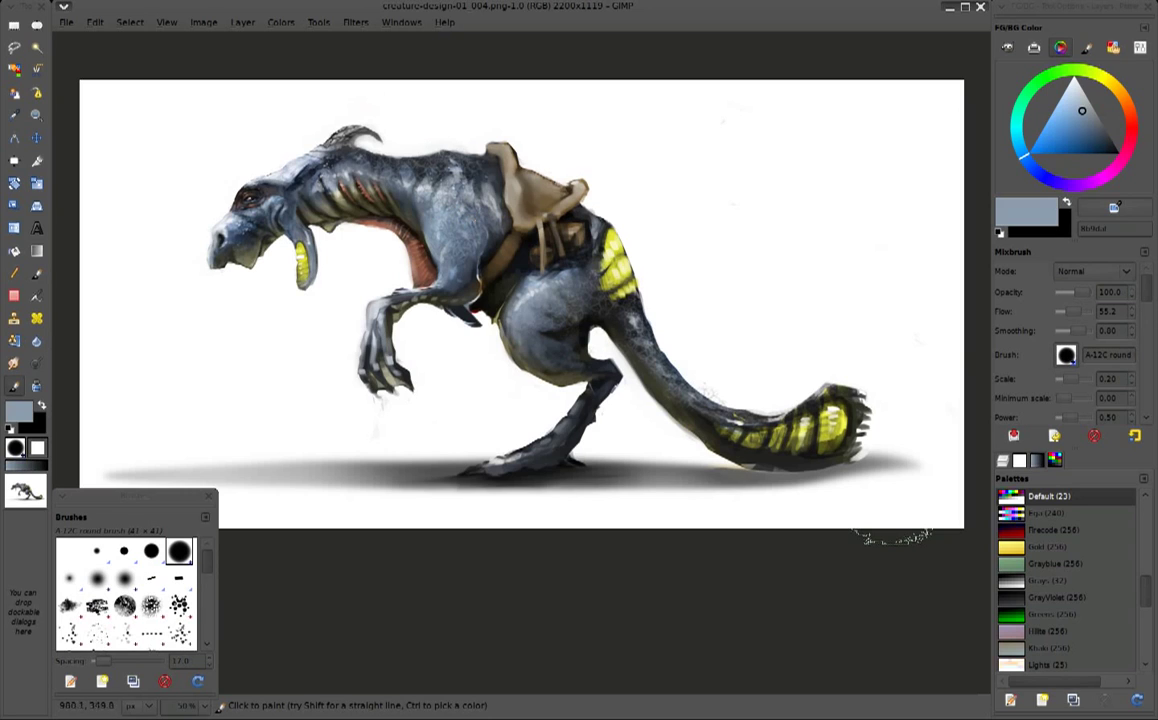
pyautogui.keyDown('ctrl'); pyautogui.click(467, 229); pyautogui.keyUp('ctrl')
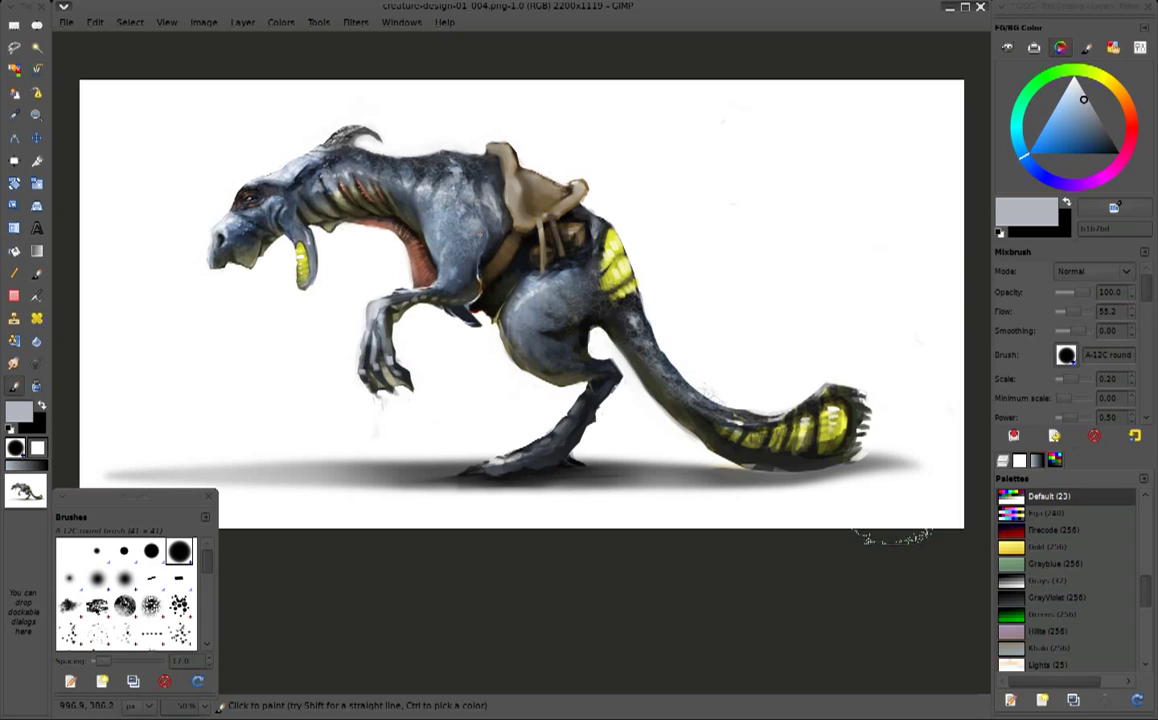
pyautogui.keyDown('ctrl'); pyautogui.click(424, 229); pyautogui.keyUp('ctrl')
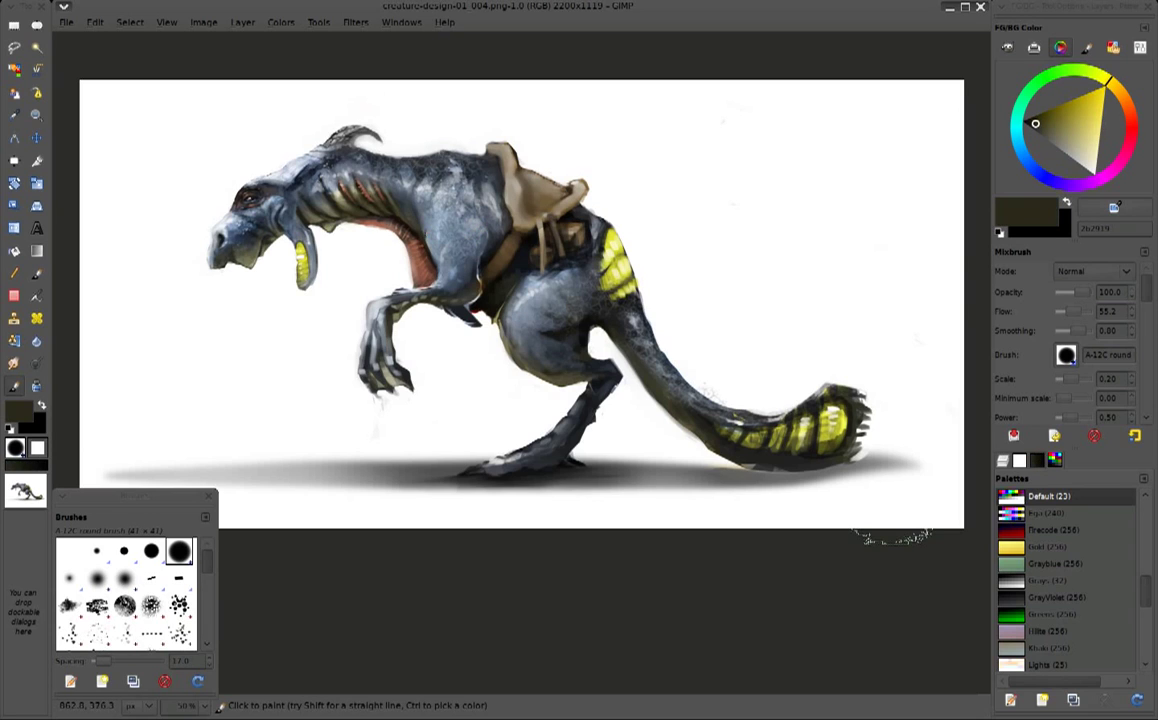
pyautogui.keyDown('ctrl'); pyautogui.click(424, 227); pyautogui.keyUp('ctrl')
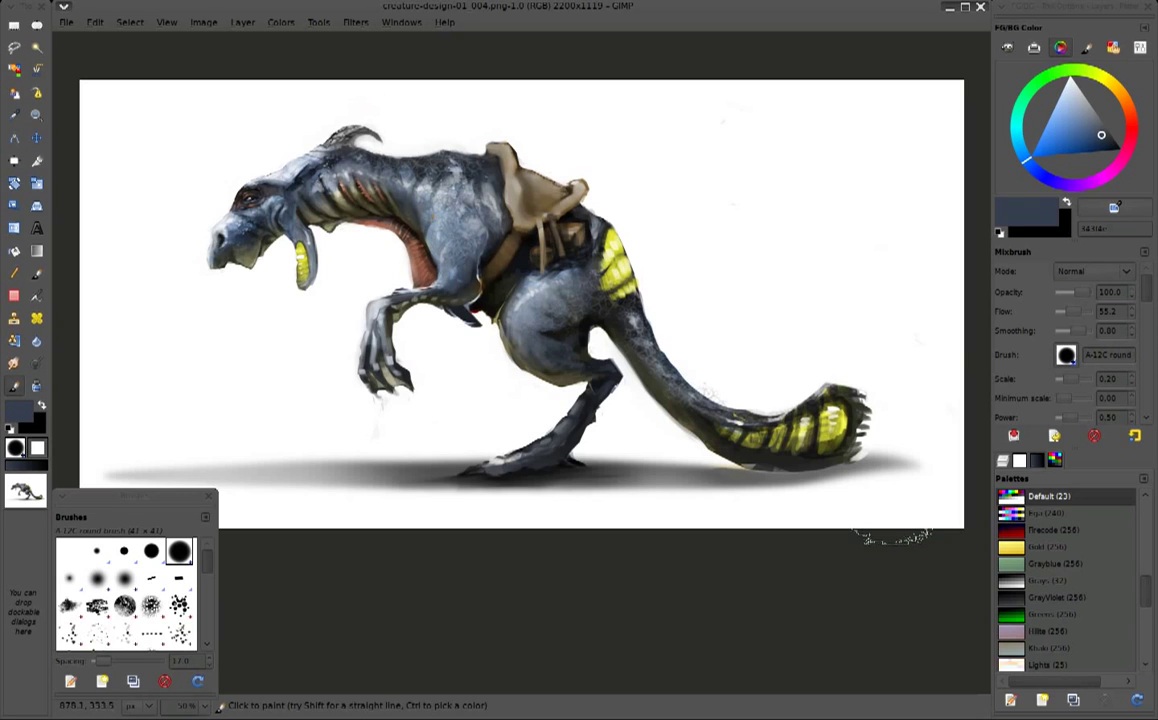
pyautogui.keyDown('ctrl'); pyautogui.click(473, 134); pyautogui.keyUp('ctrl')
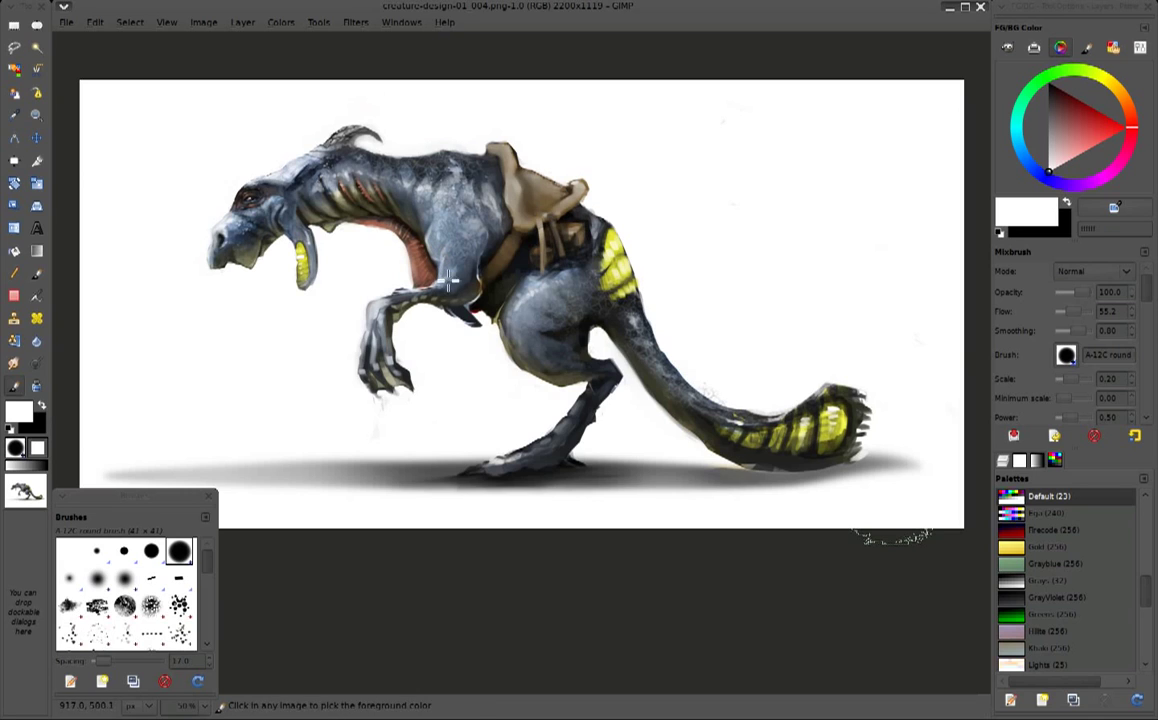
pyautogui.keyDown('ctrl'); pyautogui.click(430, 226); pyautogui.keyUp('ctrl')
pyautogui.keyDown('ctrl'); pyautogui.click(426, 241); pyautogui.keyUp('ctrl')
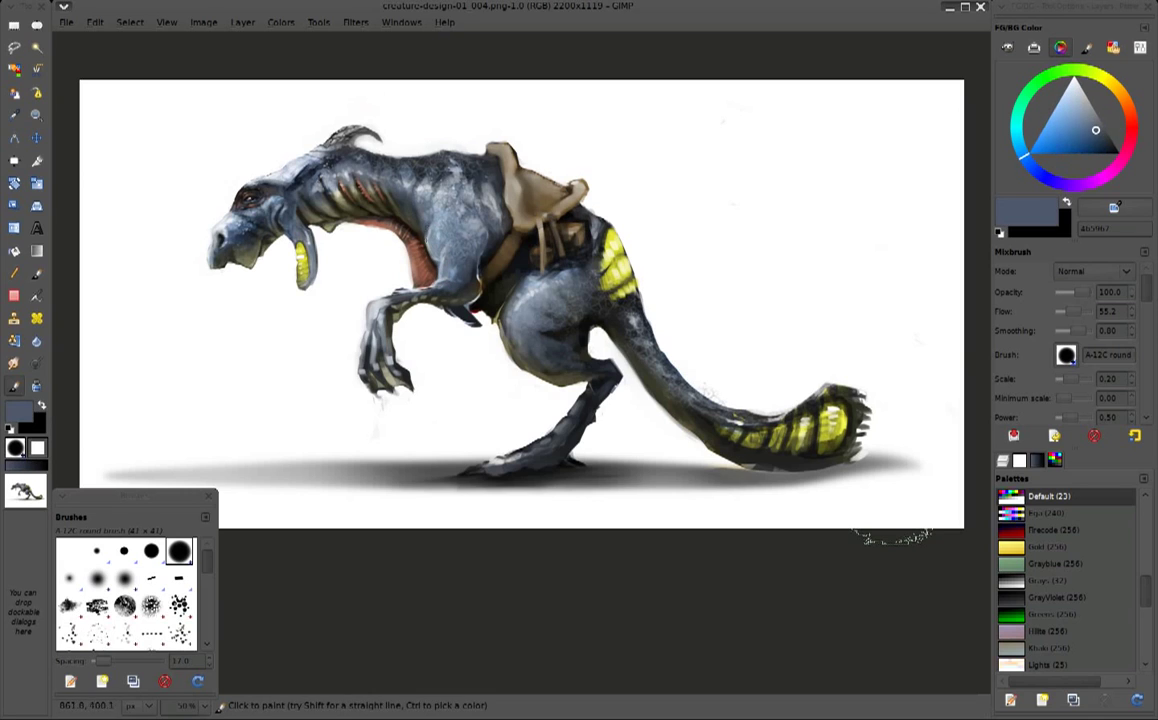
pyautogui.keyDown('ctrl'); pyautogui.click(419, 235); pyautogui.keyUp('ctrl')
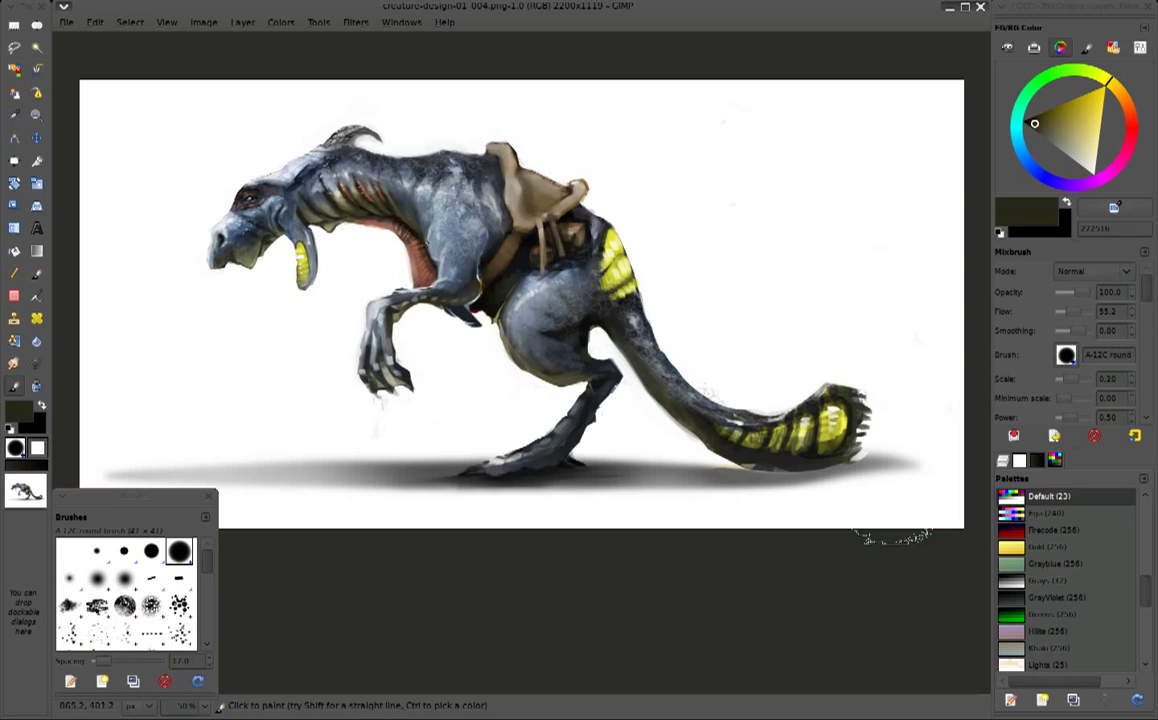
pyautogui.keyDown('ctrl'); pyautogui.click(429, 225); pyautogui.keyUp('ctrl')
pyautogui.keyDown('ctrl'); pyautogui.click(450, 128); pyautogui.keyUp('ctrl')
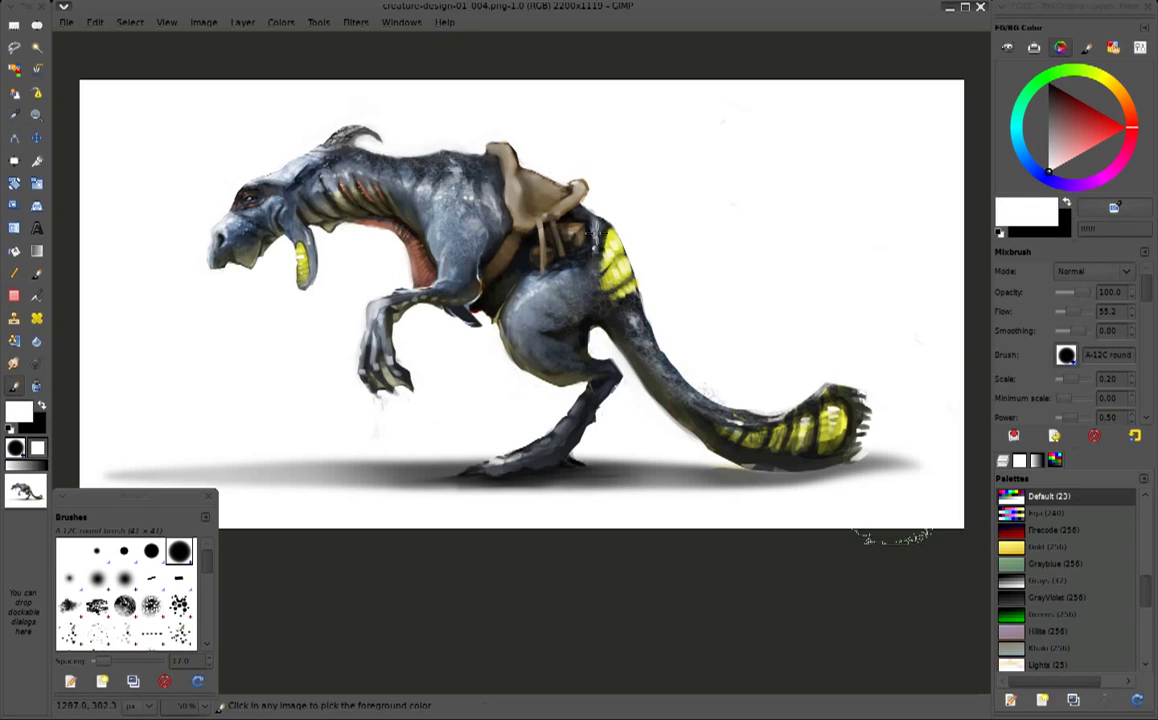
# Sample belly and leg tones, then paint a white highlight on the belly before the tail
pyautogui.keyDown('ctrl'); pyautogui.click(606, 238); pyautogui.keyUp('ctrl')
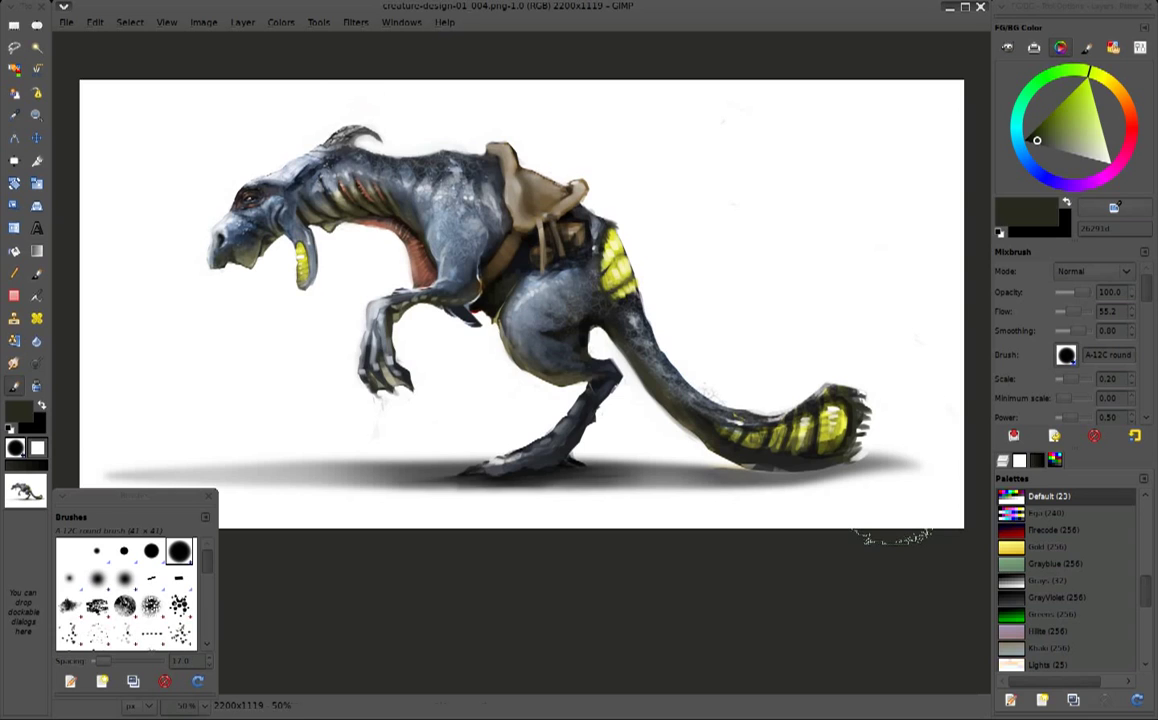
pyautogui.keyDown('ctrl'); pyautogui.click(554, 443); pyautogui.keyUp('ctrl')
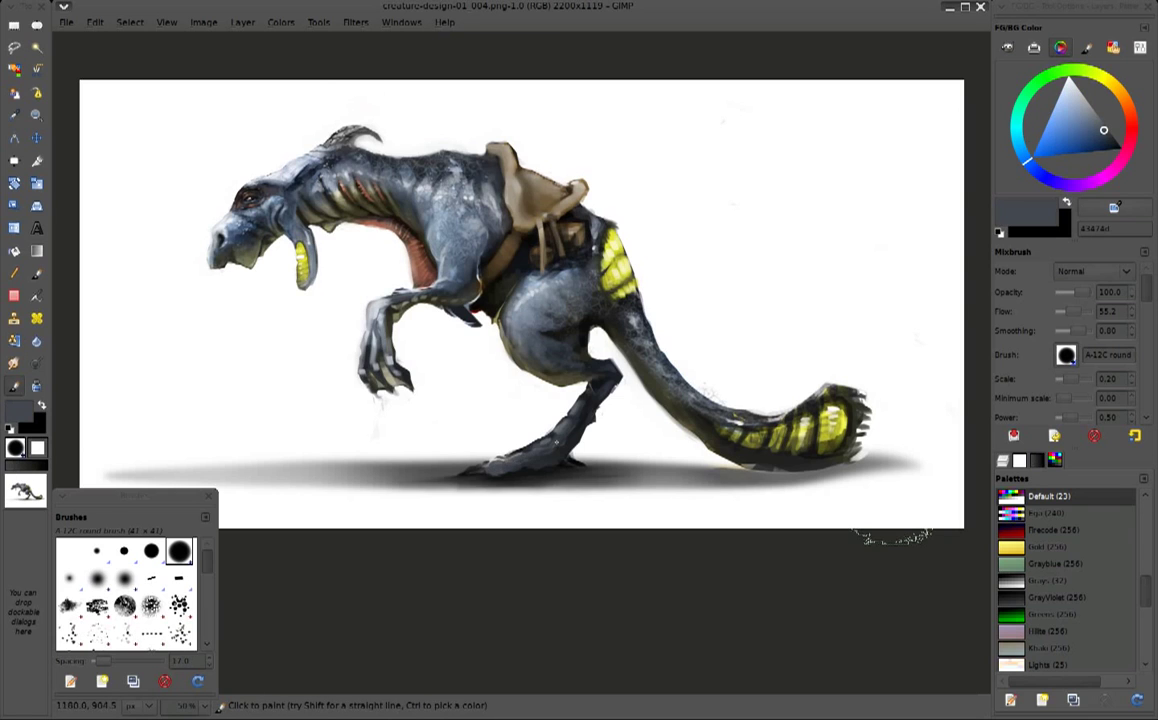
pyautogui.keyDown('ctrl'); pyautogui.click(548, 441); pyautogui.keyUp('ctrl')
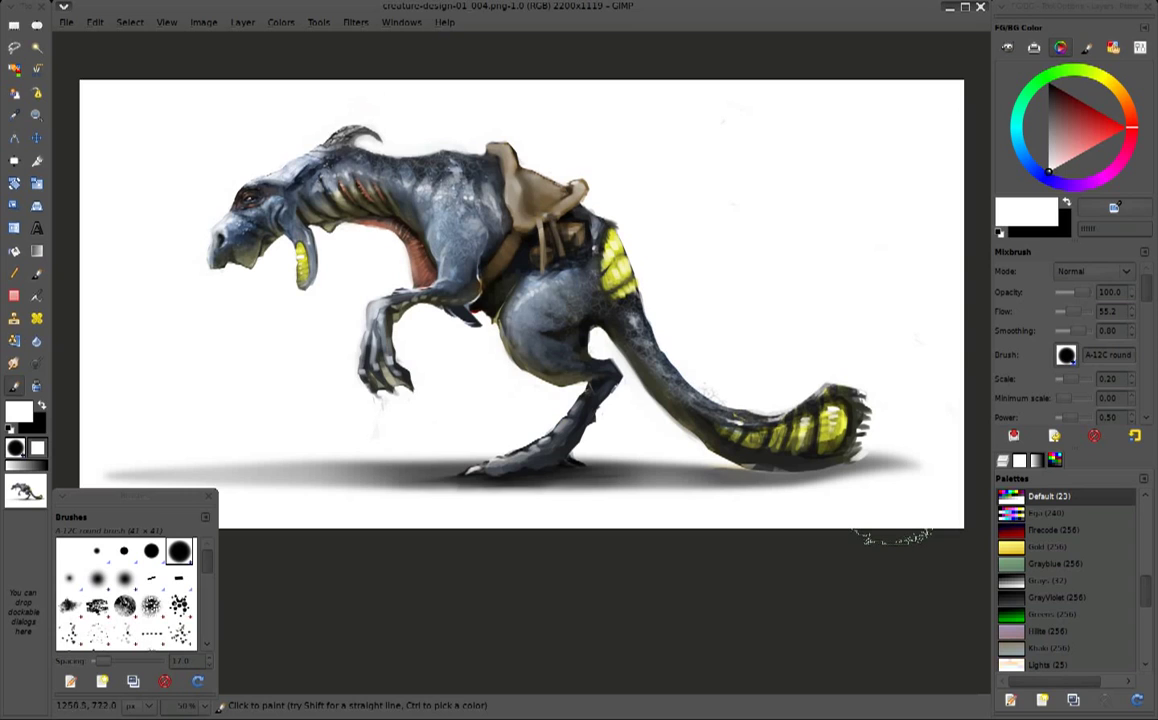
pyautogui.keyDown('ctrl'); pyautogui.click(507, 324); pyautogui.keyUp('ctrl')
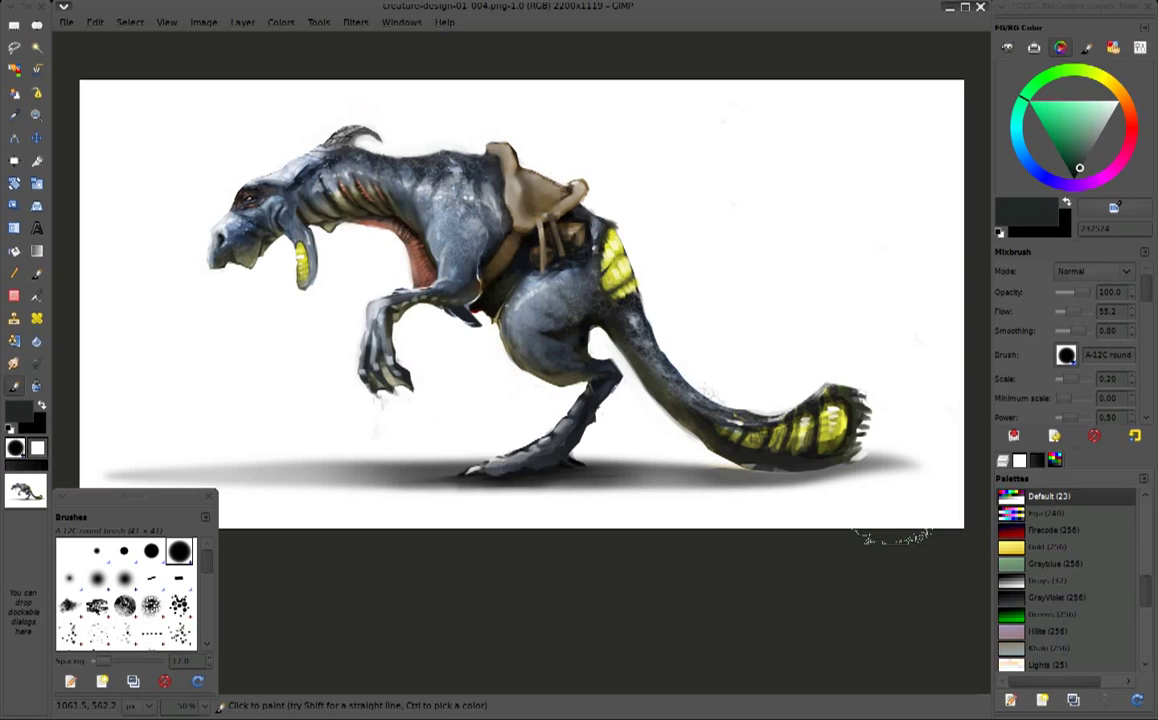
pyautogui.keyDown('ctrl'); pyautogui.click(504, 336); pyautogui.keyUp('ctrl')
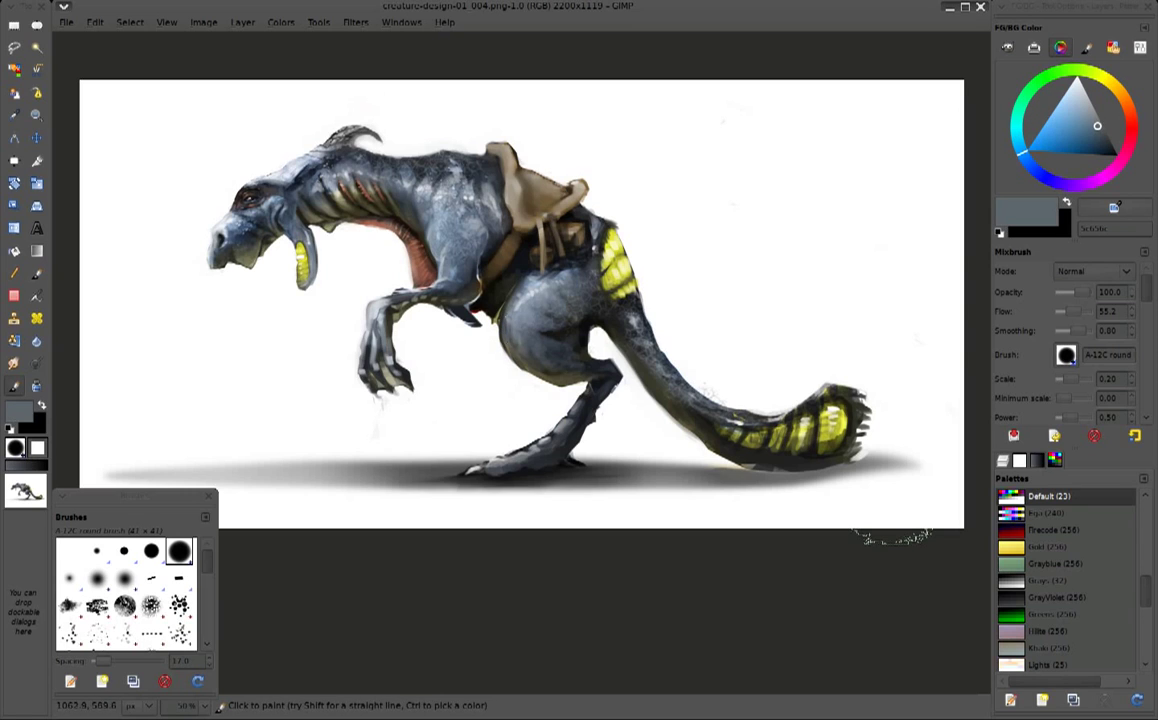
pyautogui.keyDown('ctrl'); pyautogui.click(538, 336); pyautogui.keyUp('ctrl')
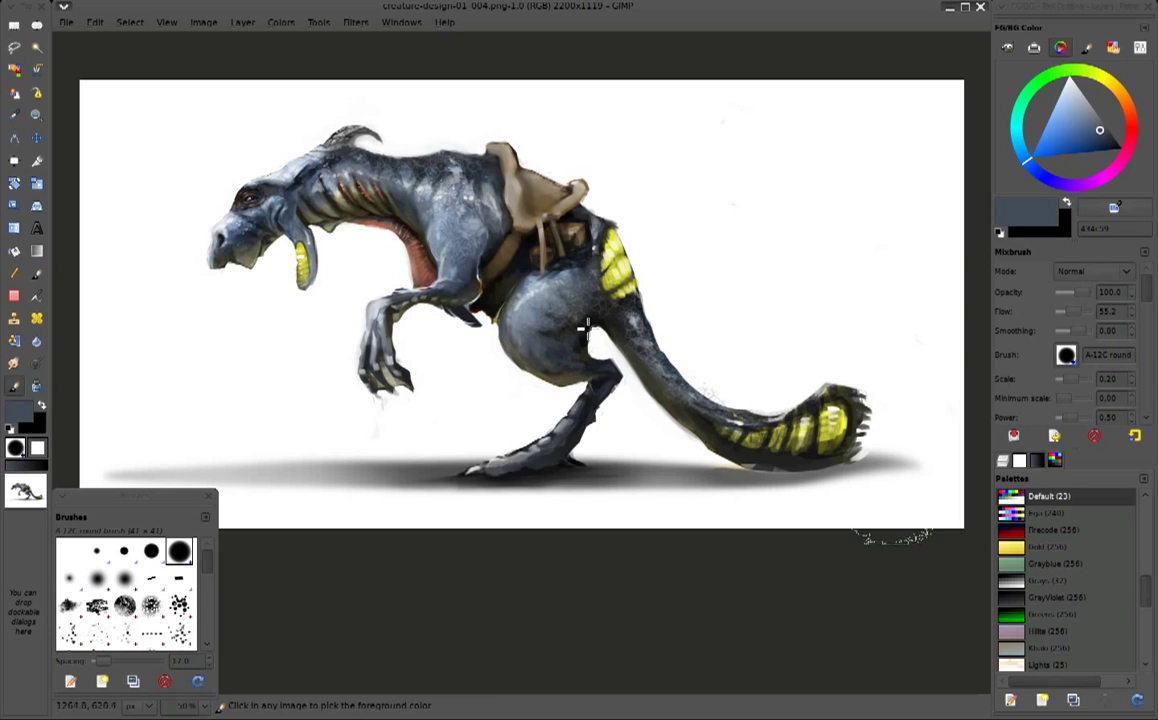
pyautogui.press('d')
pyautogui.press('x')
pyautogui.moveTo(592, 332); pyautogui.dragTo(586, 344)
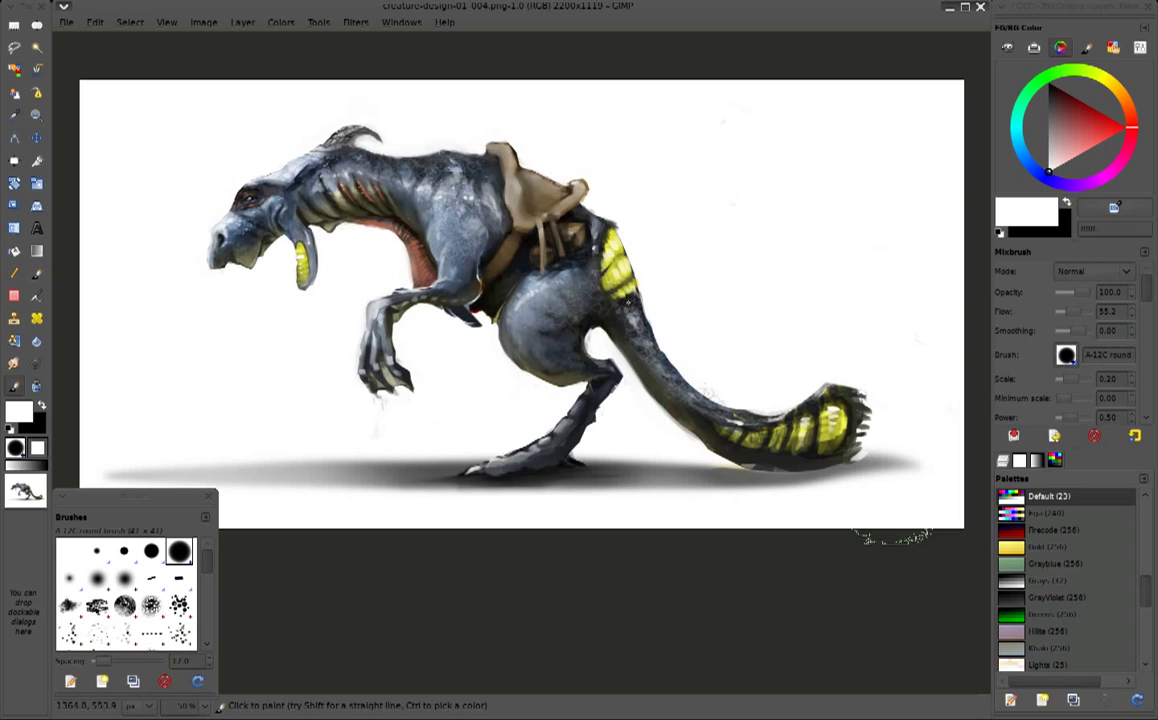
pyautogui.keyDown('ctrl'); pyautogui.click(566, 281); pyautogui.keyUp('ctrl')
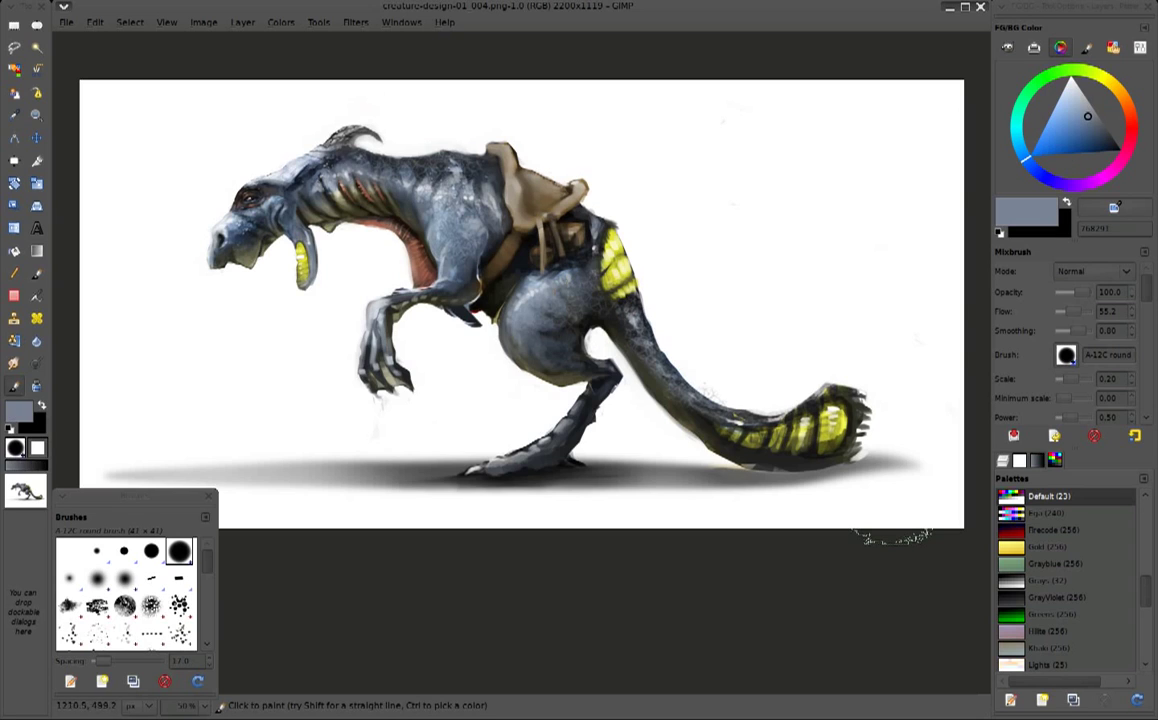
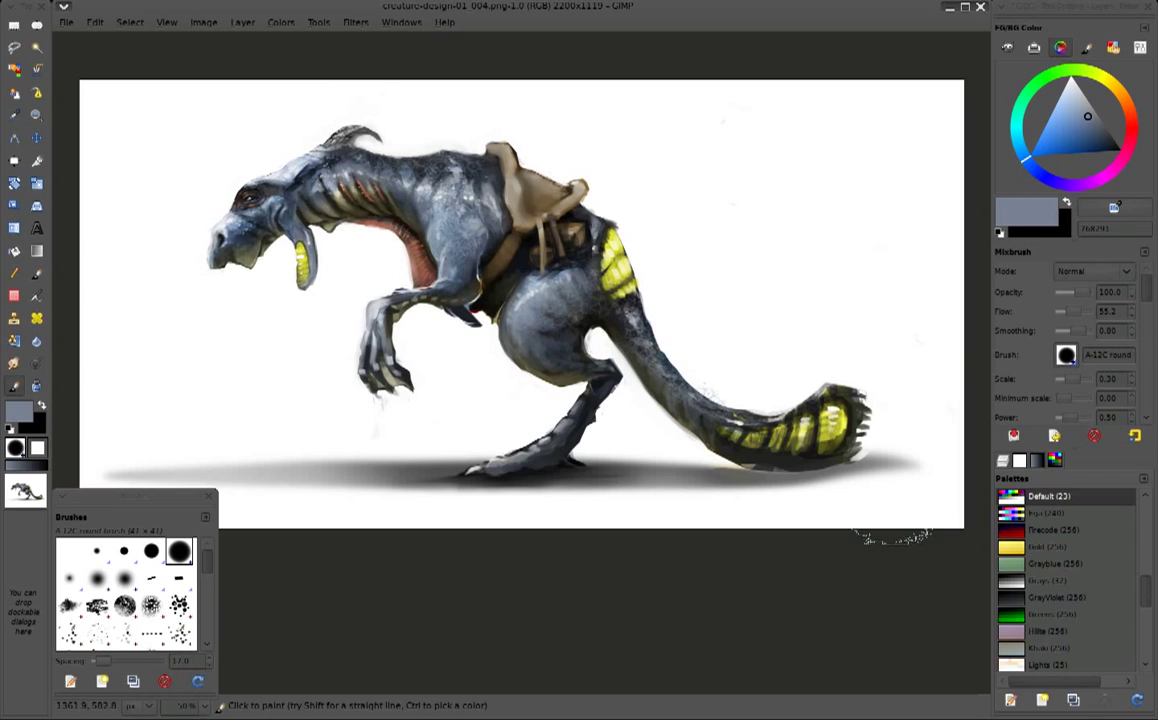
# Sample blue-grey, near-black and white tones from the creature and background
pyautogui.keyDown('ctrl'); pyautogui.click(463, 288); pyautogui.keyUp('ctrl')
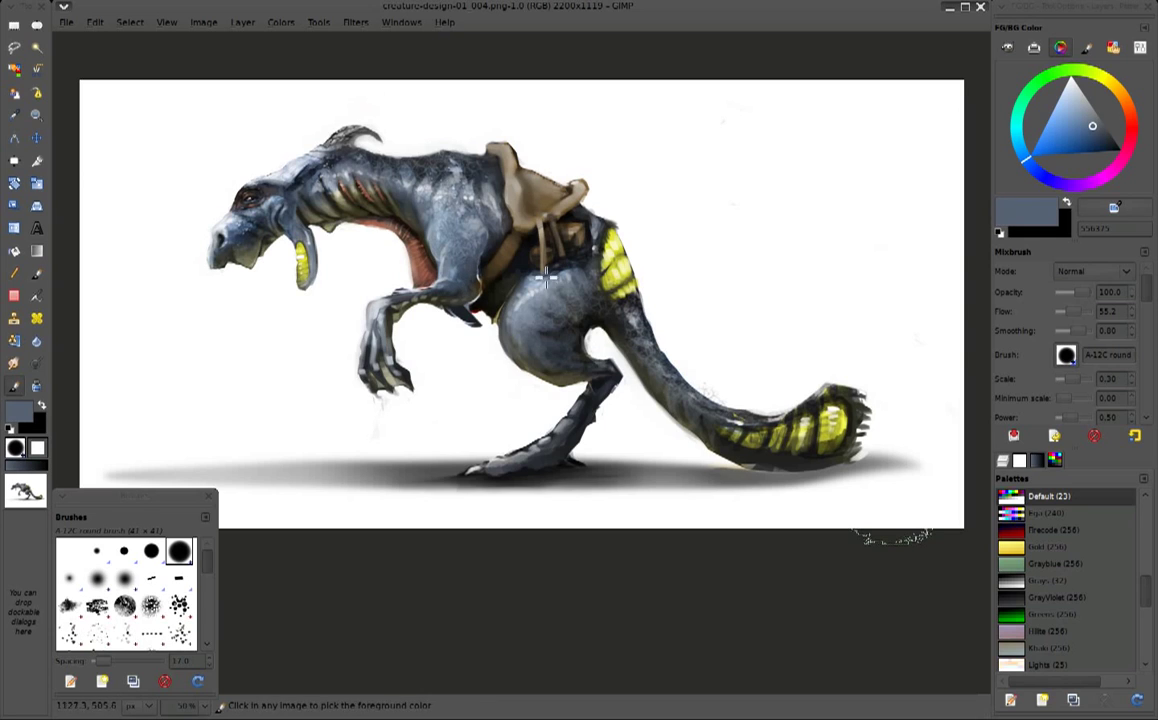
pyautogui.keyDown('ctrl'); pyautogui.click(479, 273); pyautogui.keyUp('ctrl')
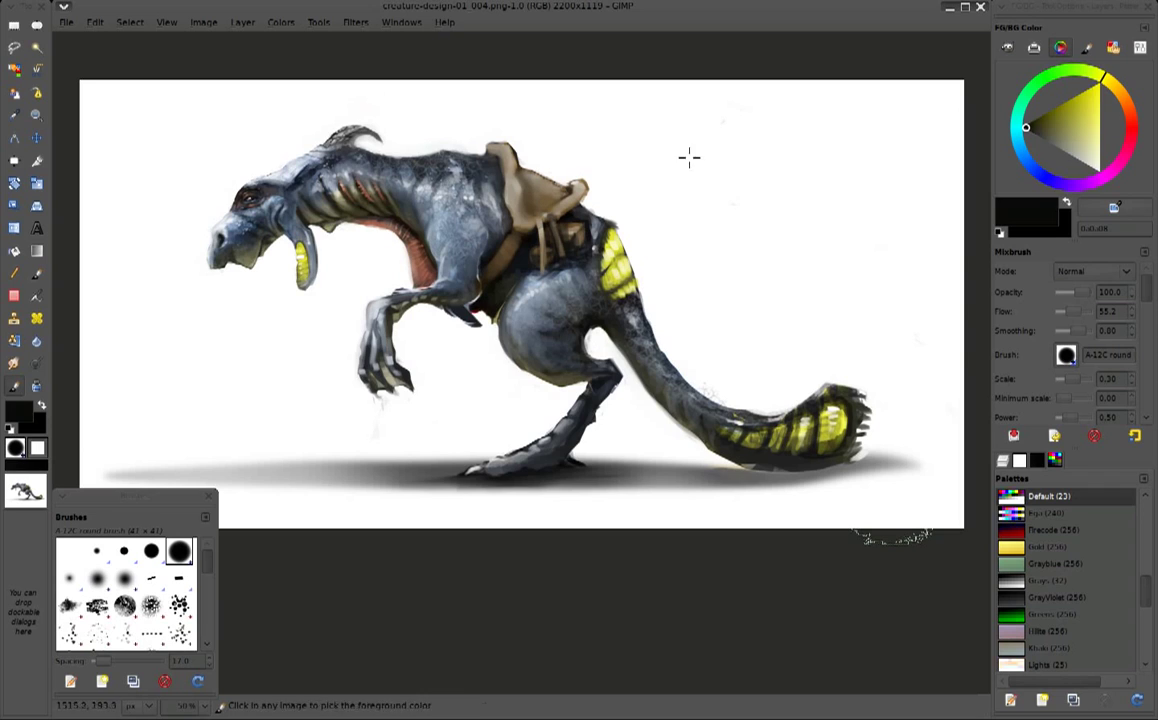
pyautogui.keyDown('ctrl'); pyautogui.click(688, 158); pyautogui.keyUp('ctrl')
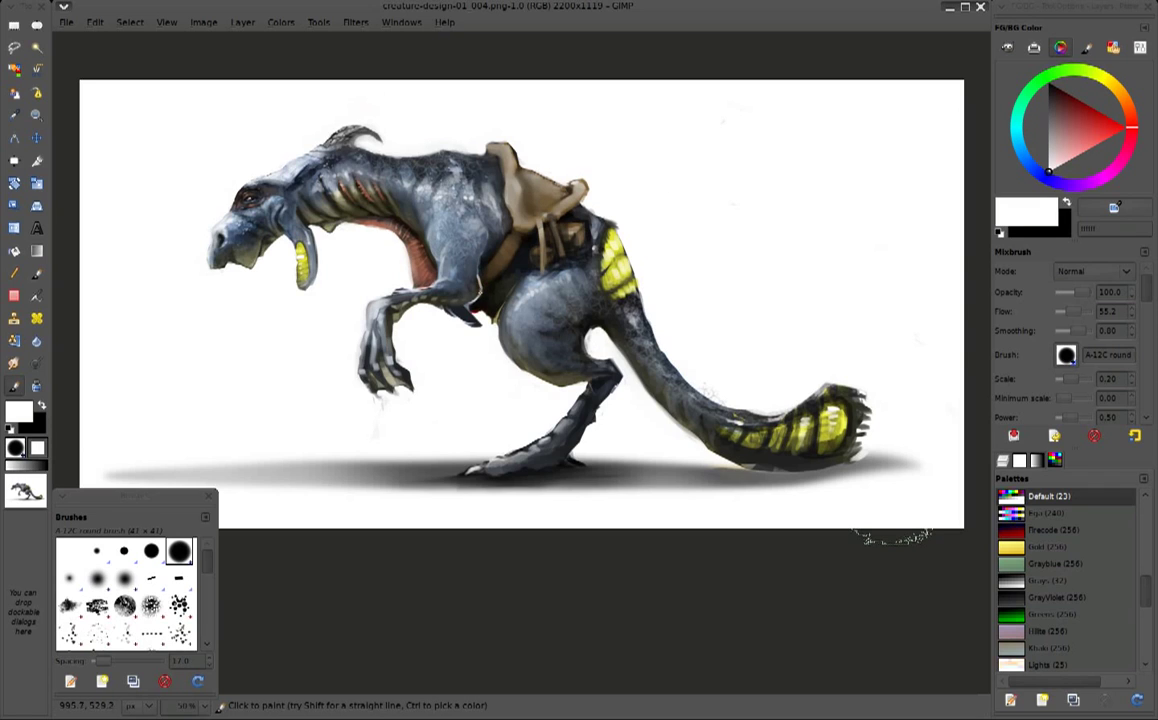
pyautogui.keyDown('ctrl'); pyautogui.click(462, 292); pyautogui.keyUp('ctrl')
pyautogui.keyDown('ctrl'); pyautogui.click(460, 297); pyautogui.keyUp('ctrl')
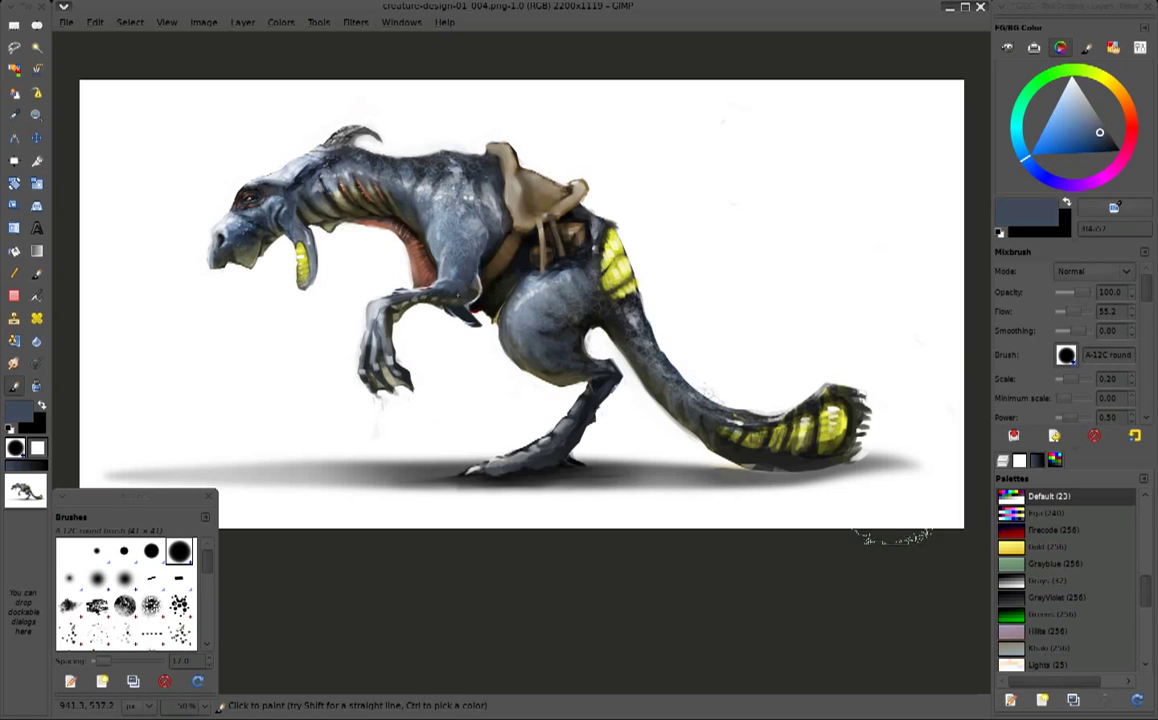
pyautogui.press('d')
pyautogui.press('x')
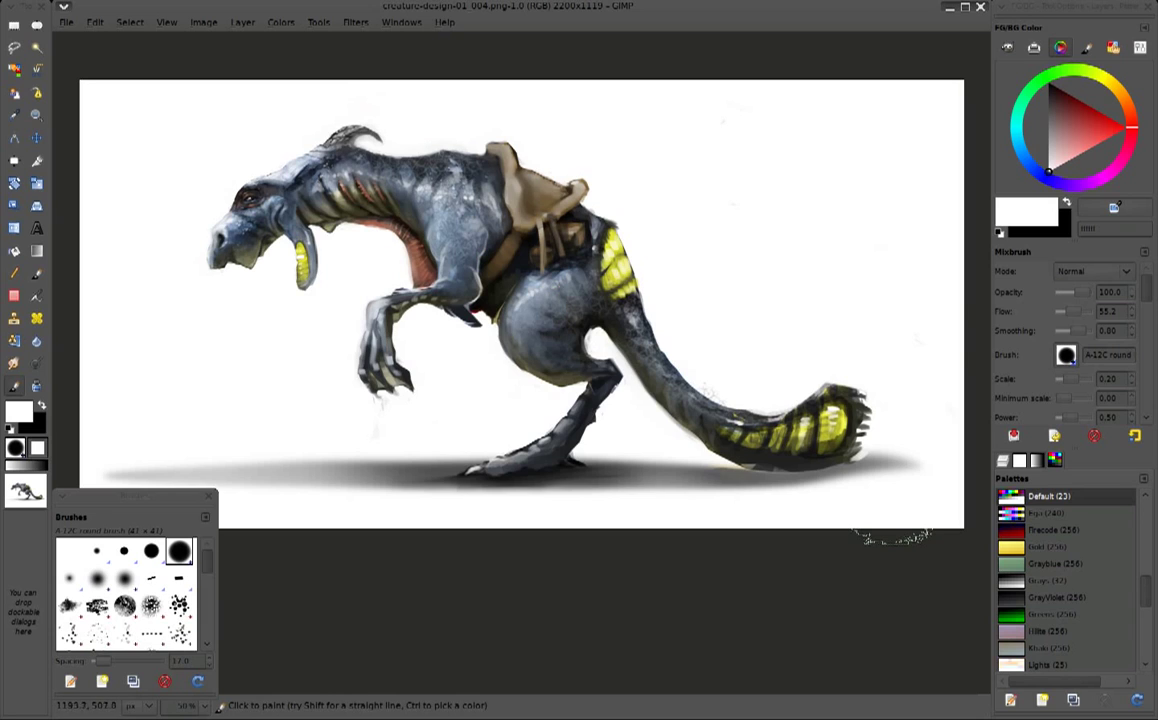
pyautogui.keyDown('ctrl'); pyautogui.click(583, 295); pyautogui.keyUp('ctrl')
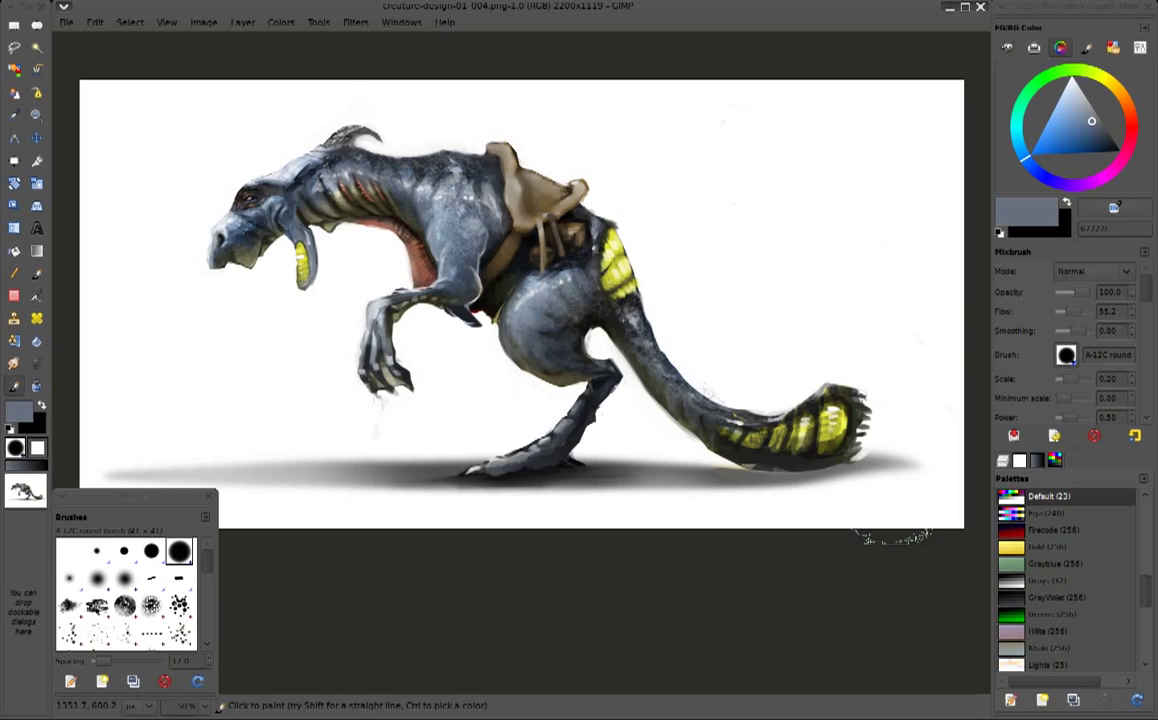
pyautogui.keyDown('ctrl'); pyautogui.click(657, 290); pyautogui.keyUp('ctrl')
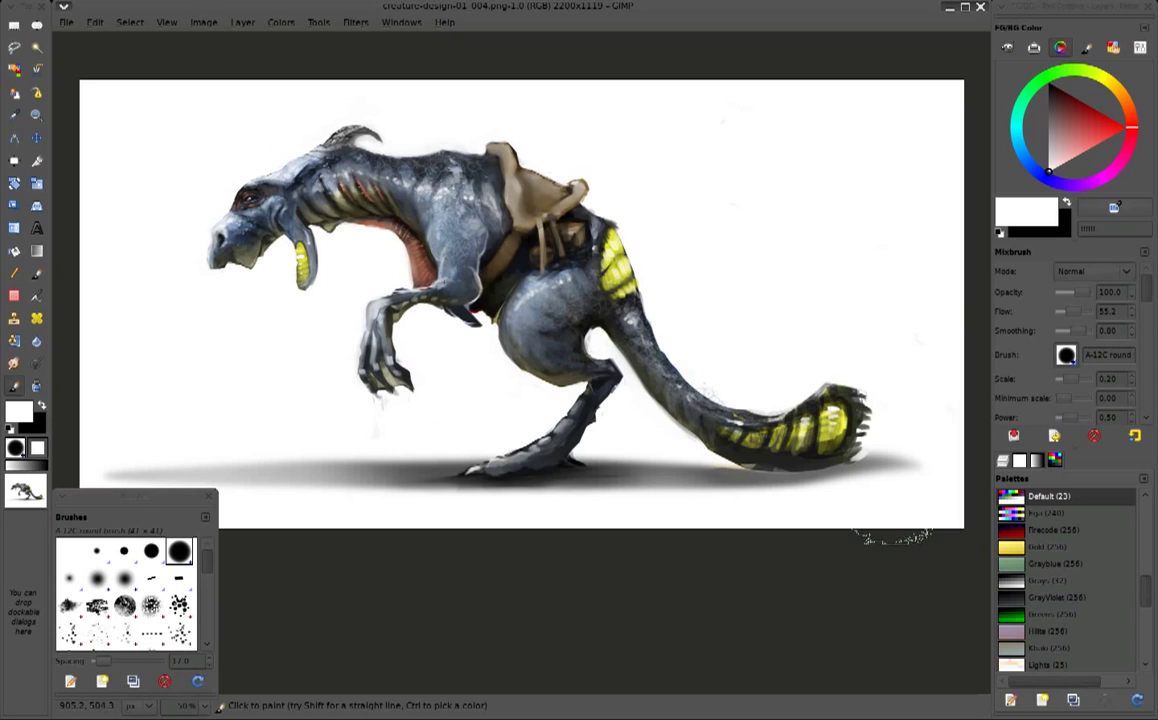
# Pick near-black and paint dark spiky marks along the tail's underside and top tip
pyautogui.keyDown('ctrl'); pyautogui.click(471, 244); pyautogui.keyUp('ctrl')
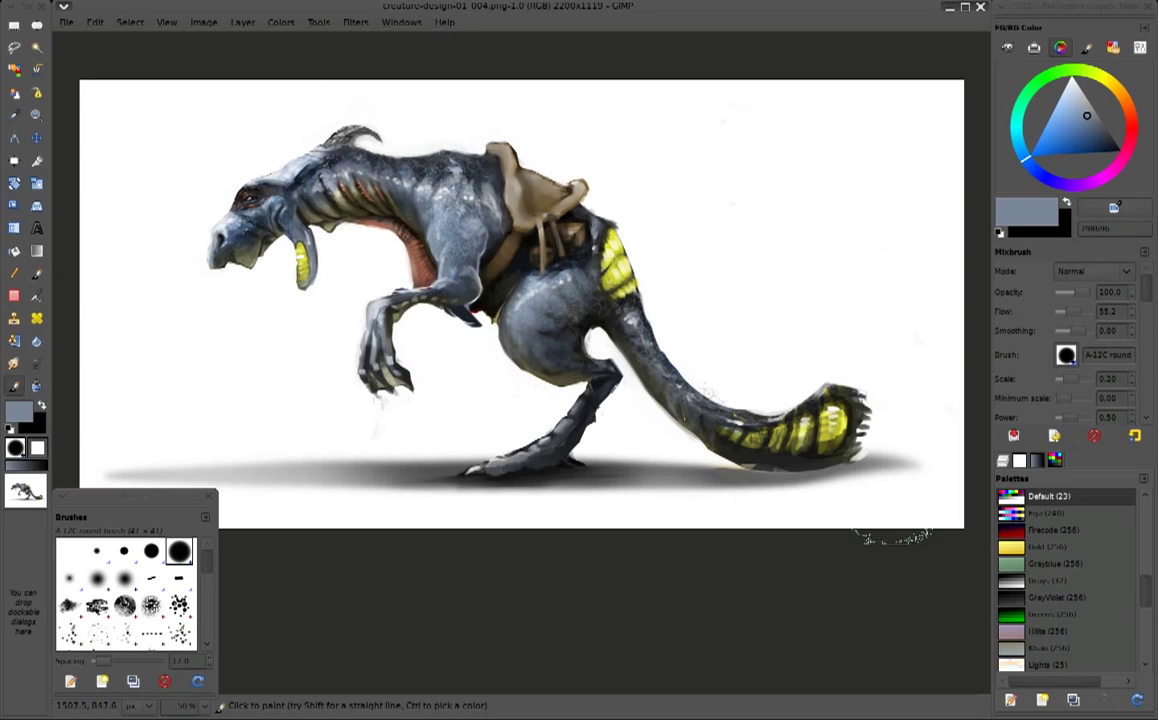
pyautogui.keyDown('ctrl'); pyautogui.click(710, 434); pyautogui.keyUp('ctrl')
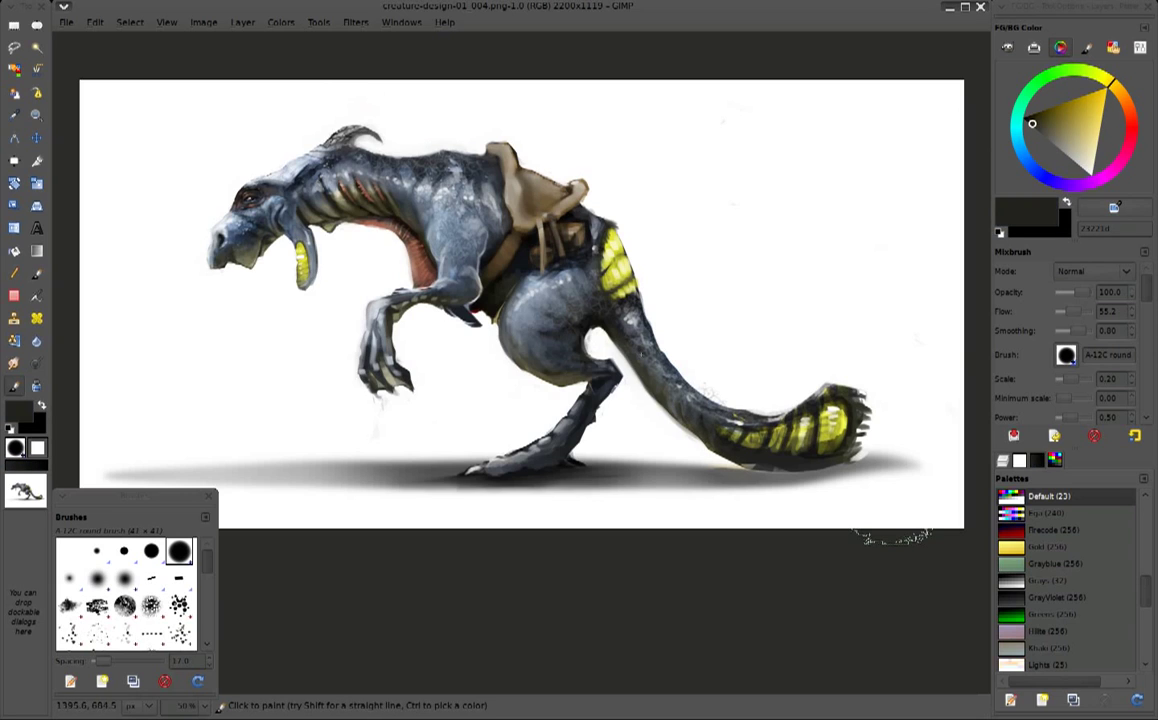
pyautogui.keyDown('ctrl'); pyautogui.click(592, 390); pyautogui.keyUp('ctrl')
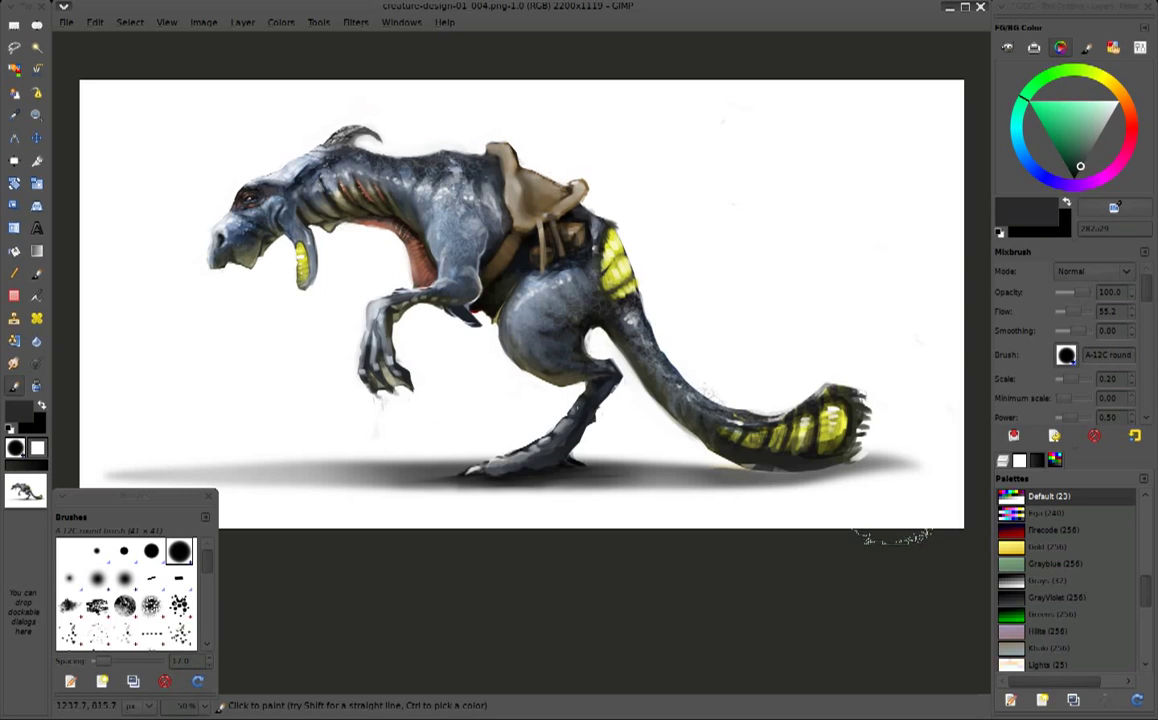
pyautogui.keyDown('ctrl'); pyautogui.click(568, 413); pyautogui.keyUp('ctrl')
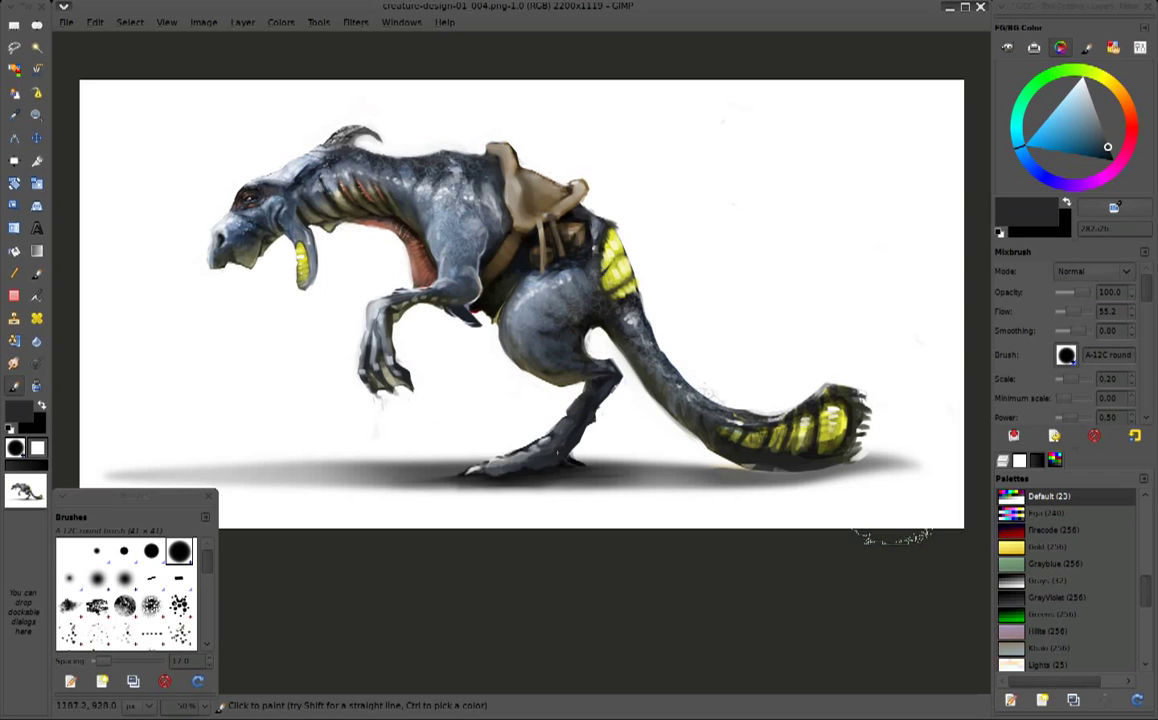
pyautogui.keyDown('ctrl'); pyautogui.click(612, 357); pyautogui.keyUp('ctrl')
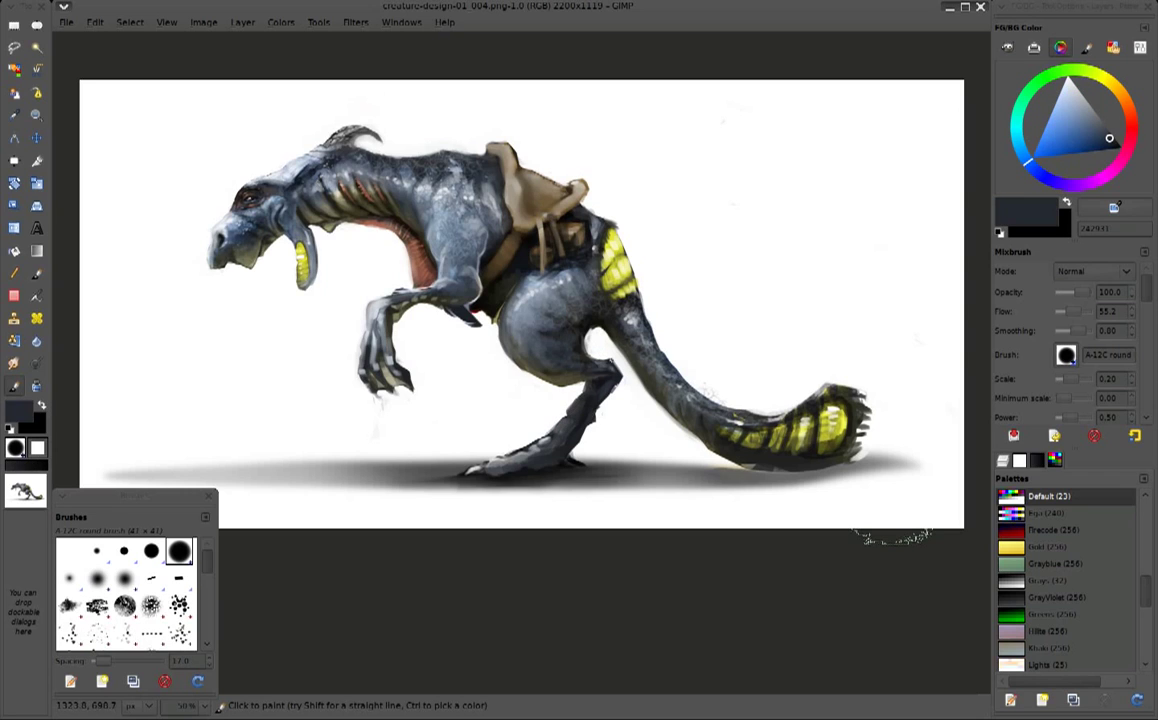
pyautogui.keyDown('ctrl'); pyautogui.click(622, 377); pyautogui.keyUp('ctrl')
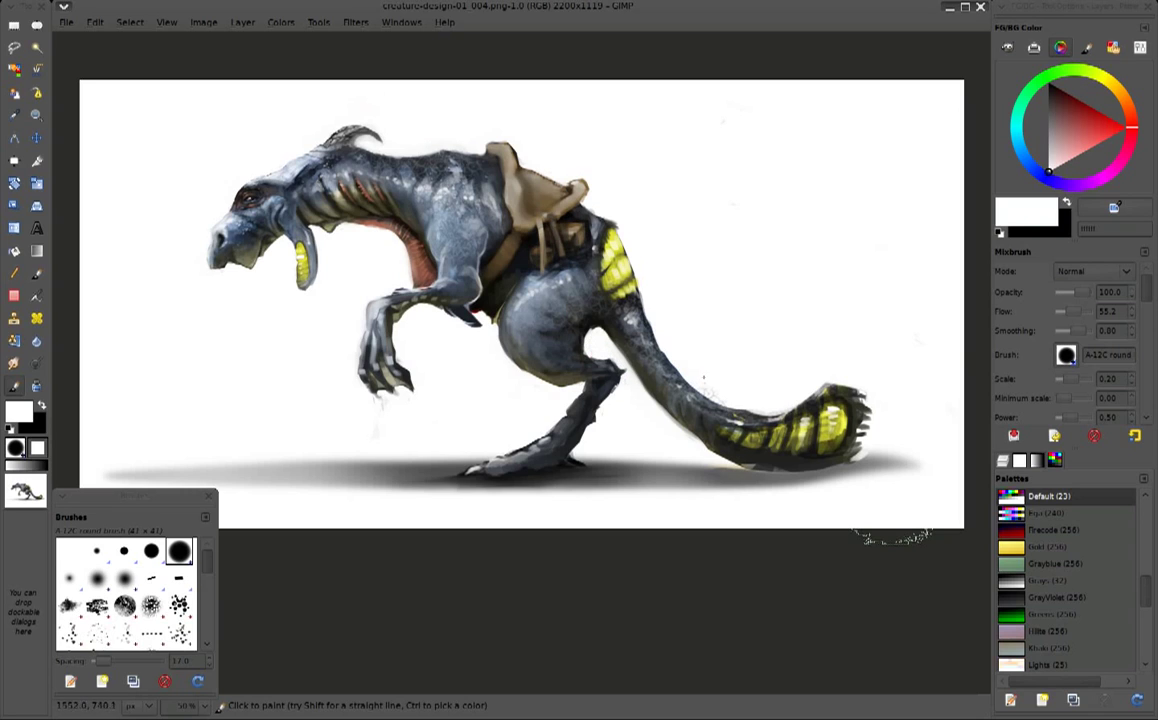
pyautogui.keyDown('ctrl'); pyautogui.click(639, 296); pyautogui.keyUp('ctrl')
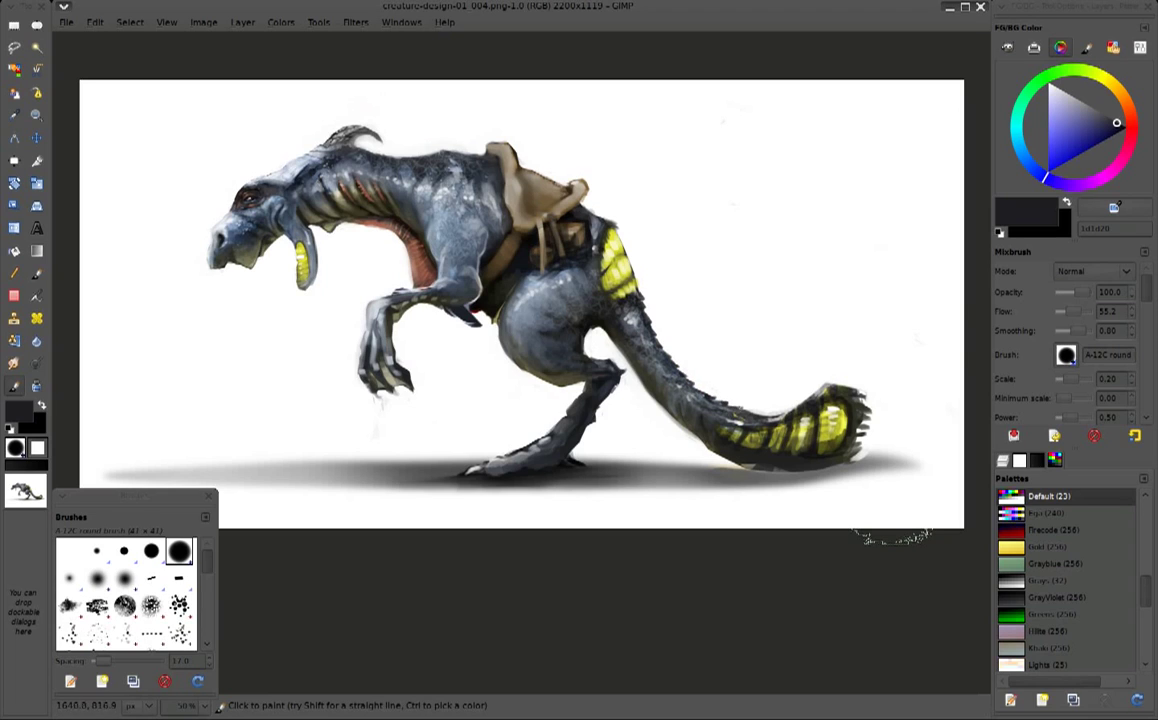
pyautogui.moveTo(745, 410); pyautogui.dragTo(788, 413)
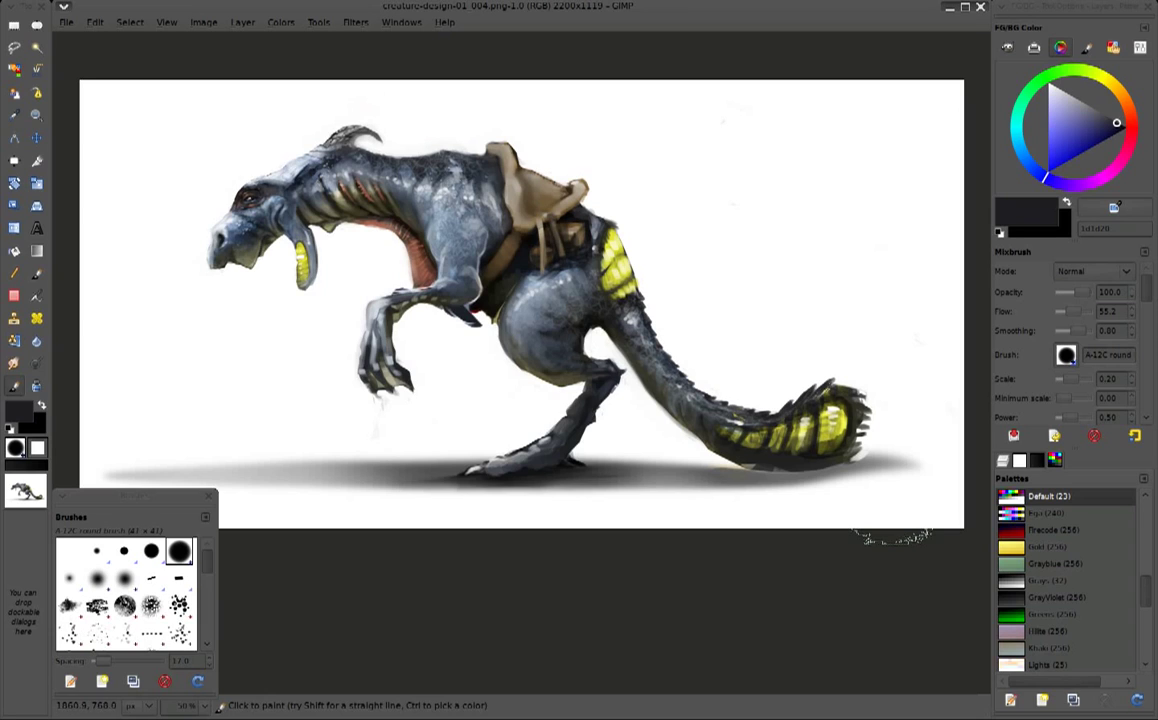
pyautogui.moveTo(834, 386)
pyautogui.mouseDown()
pyautogui.moveTo(850, 377)
pyautogui.moveTo(871, 390)
pyautogui.mouseUp()
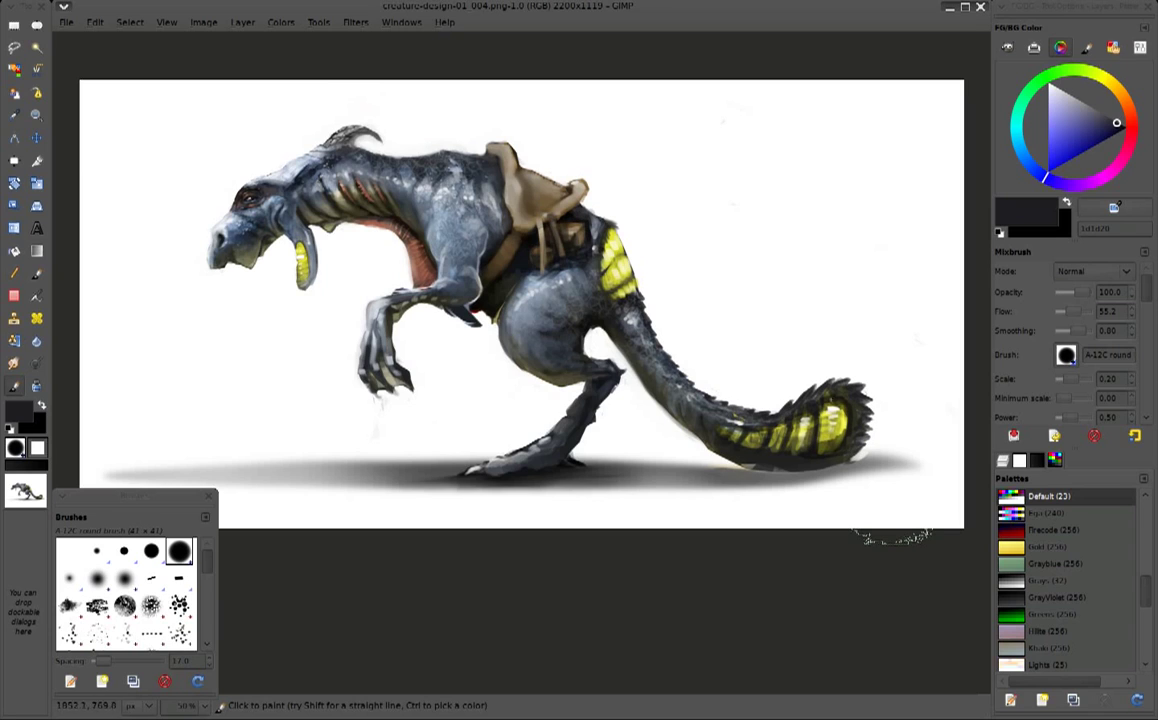
# Sample dark shadow tones below the tail, resize the brush and switch to Smudge
pyautogui.keyDown('ctrl'); pyautogui.click(656, 402); pyautogui.keyUp('ctrl')
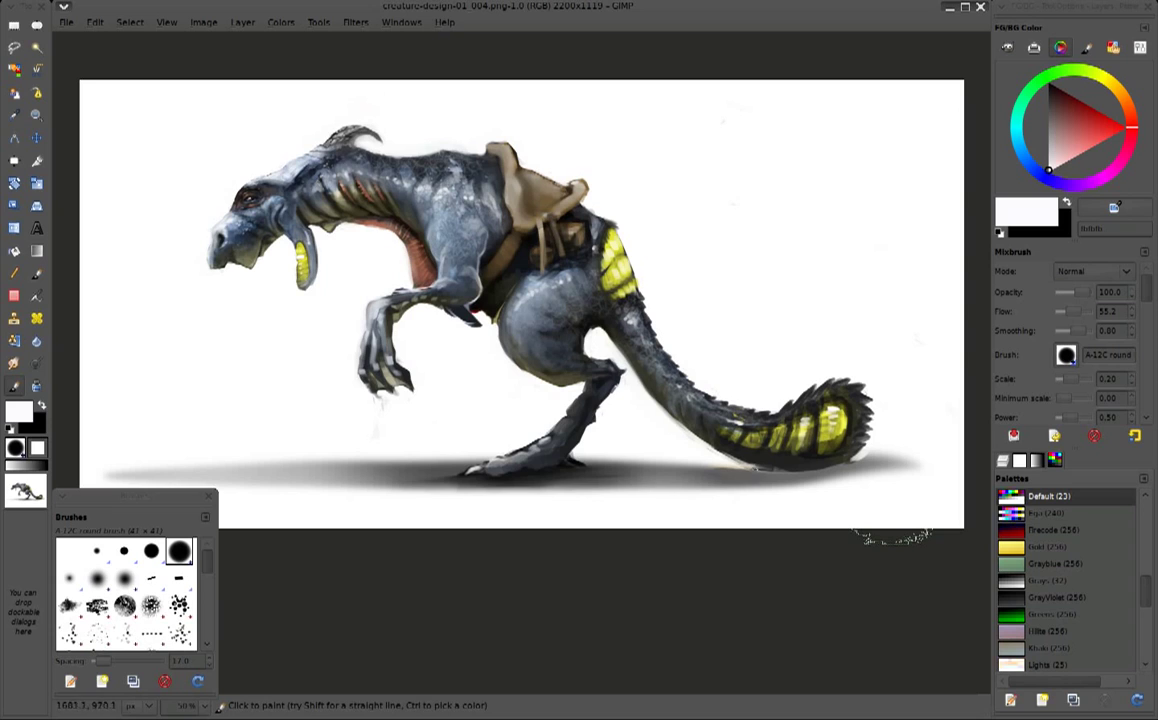
pyautogui.keyDown('ctrl'); pyautogui.click(765, 450); pyautogui.keyUp('ctrl')
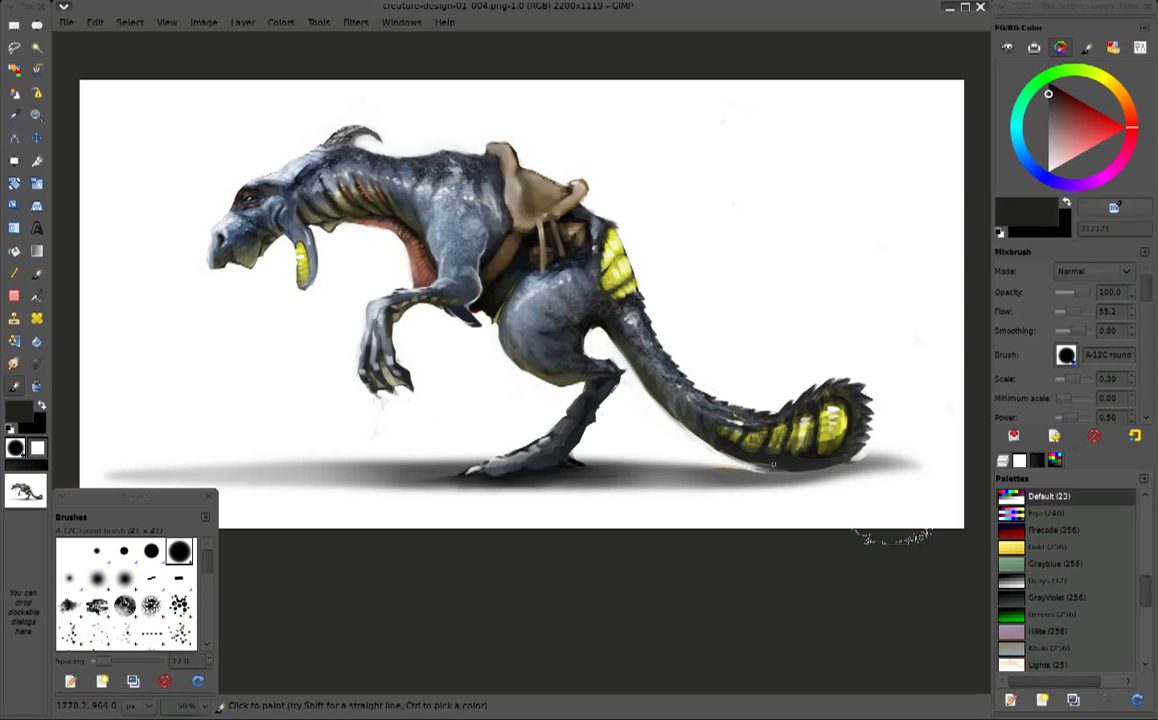
pyautogui.keyDown('ctrl'); pyautogui.click(756, 471); pyautogui.keyUp('ctrl')
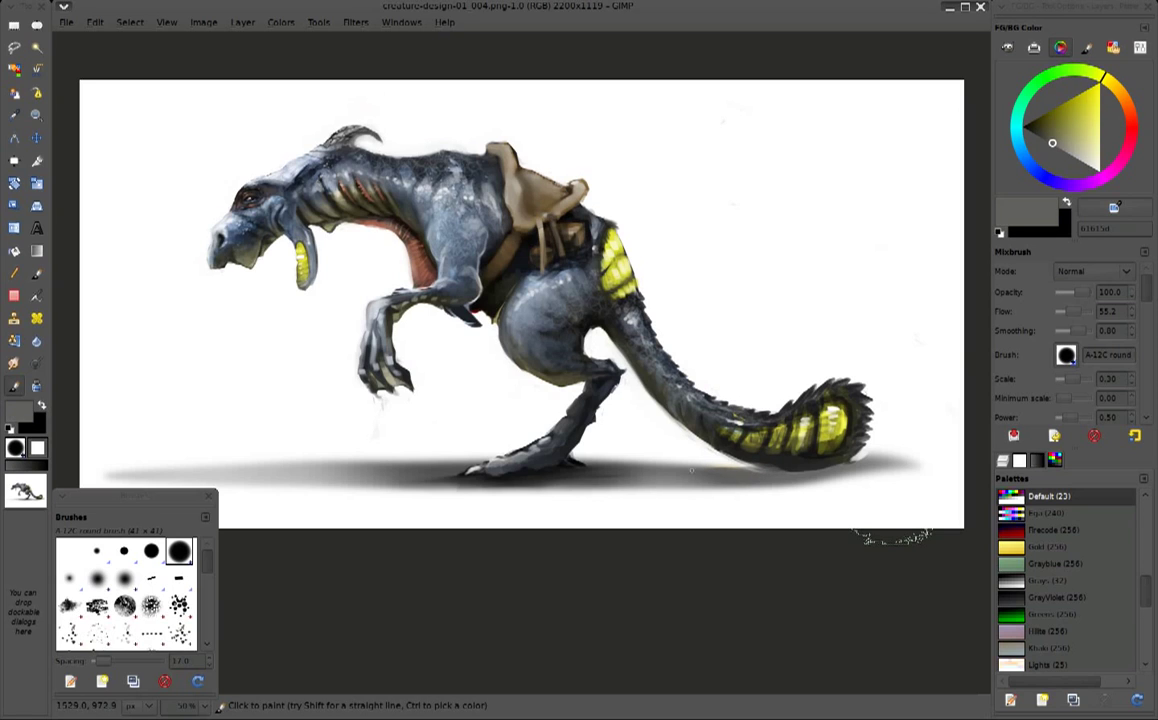
pyautogui.keyDown('ctrl'); pyautogui.click(692, 435); pyautogui.keyUp('ctrl')
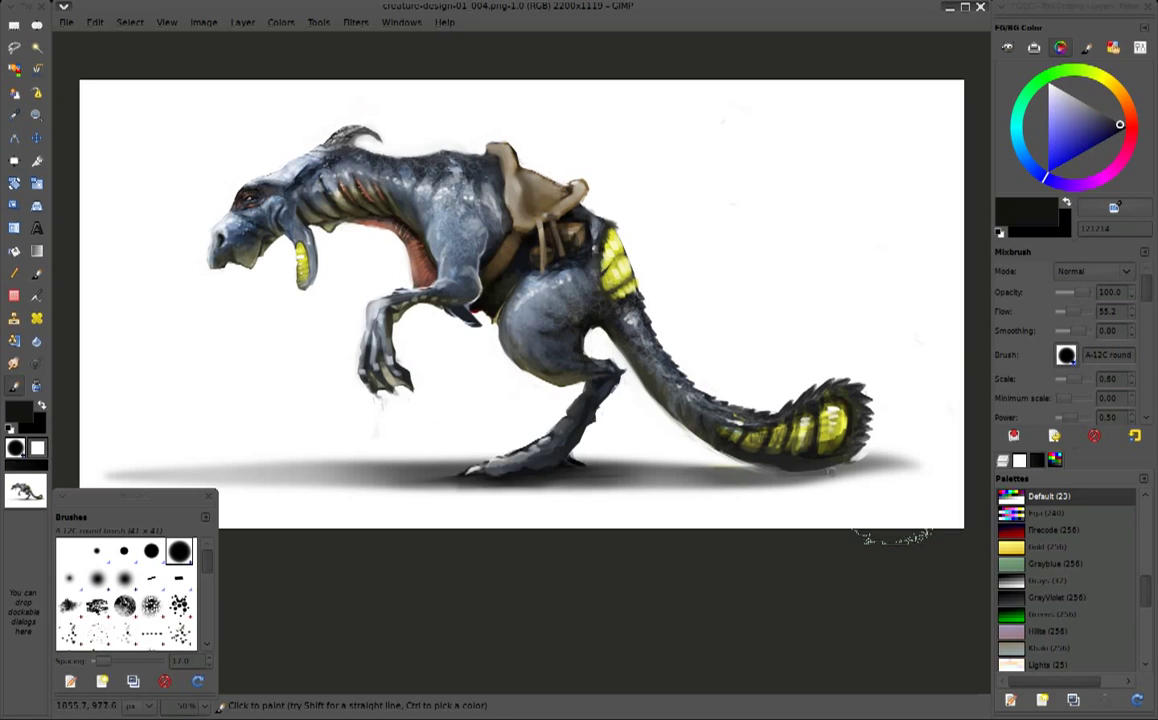
pyautogui.press('[')
pyautogui.press('[')
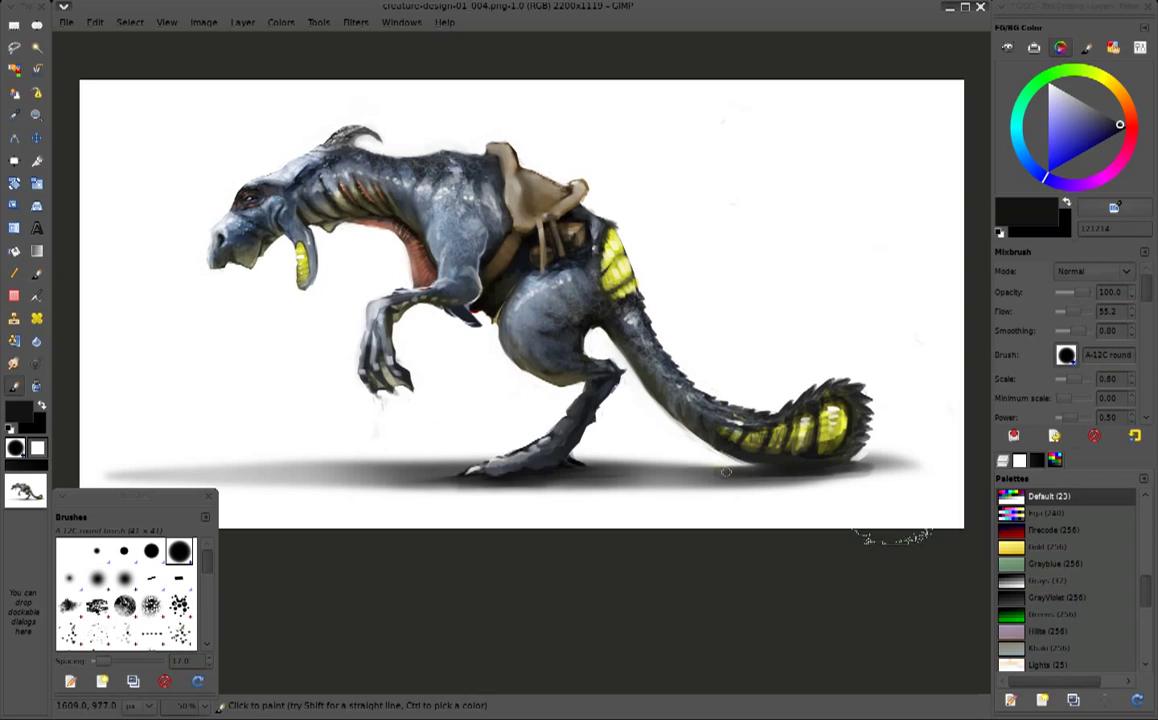
pyautogui.press('x')
pyautogui.keyDown('ctrl'); pyautogui.click(835, 460); pyautogui.keyUp('ctrl')
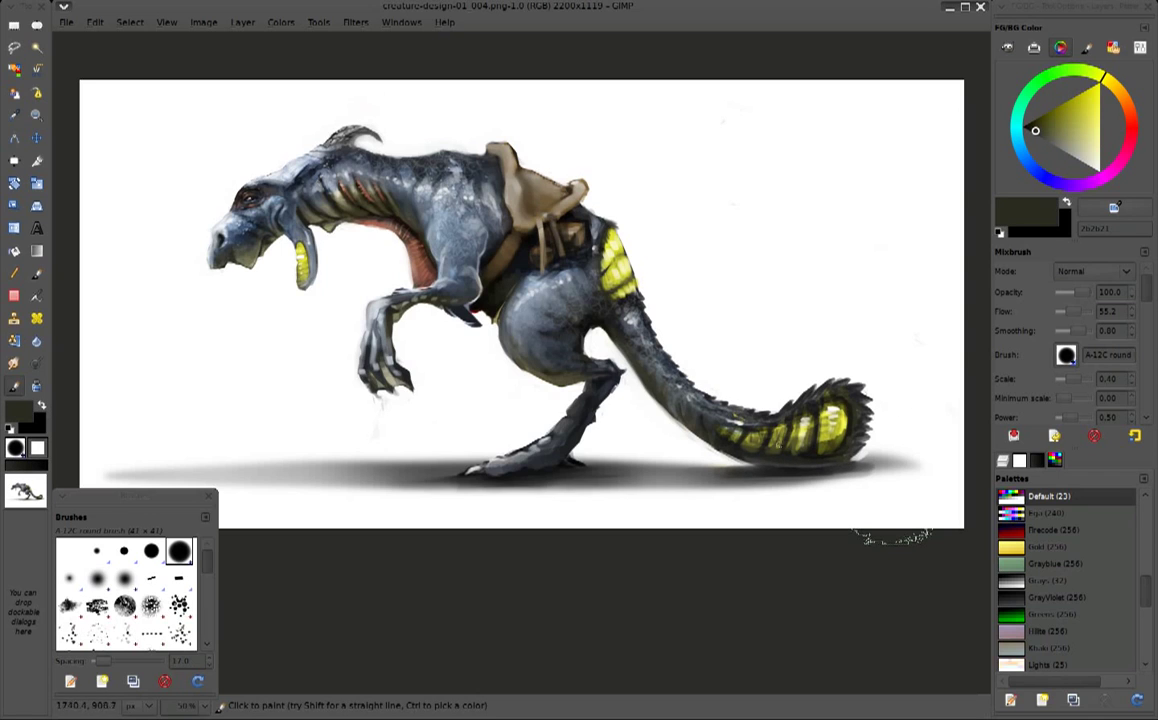
pyautogui.press('s')
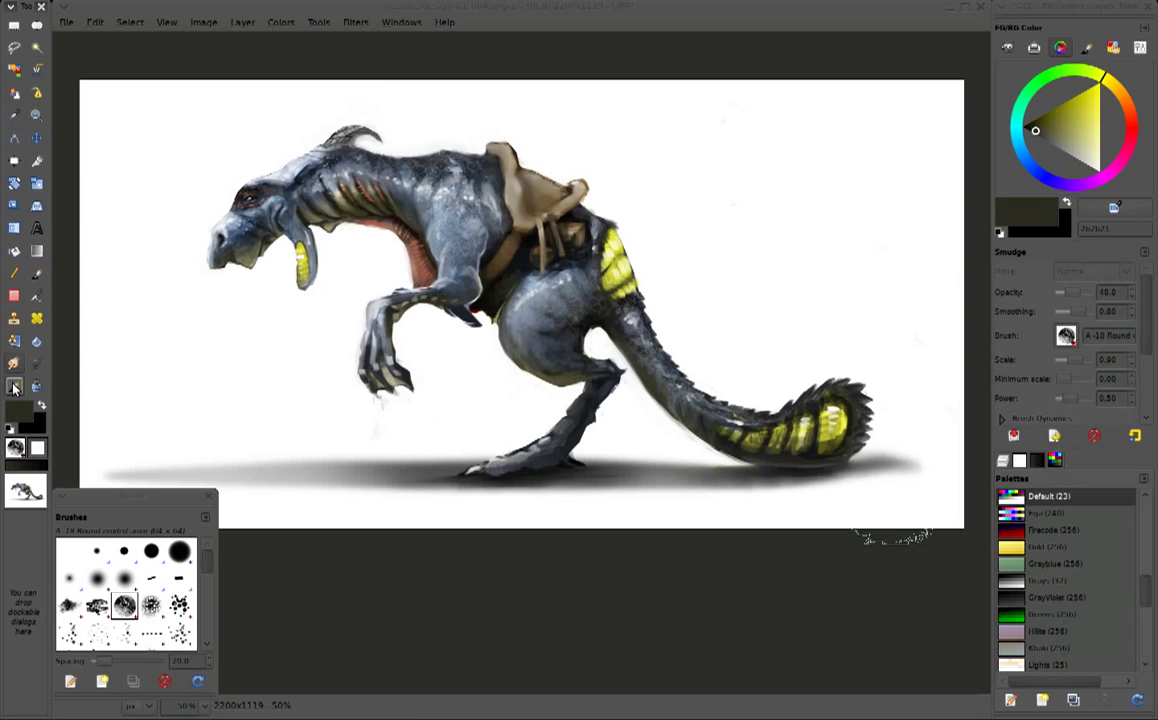
pyautogui.click(14, 387)
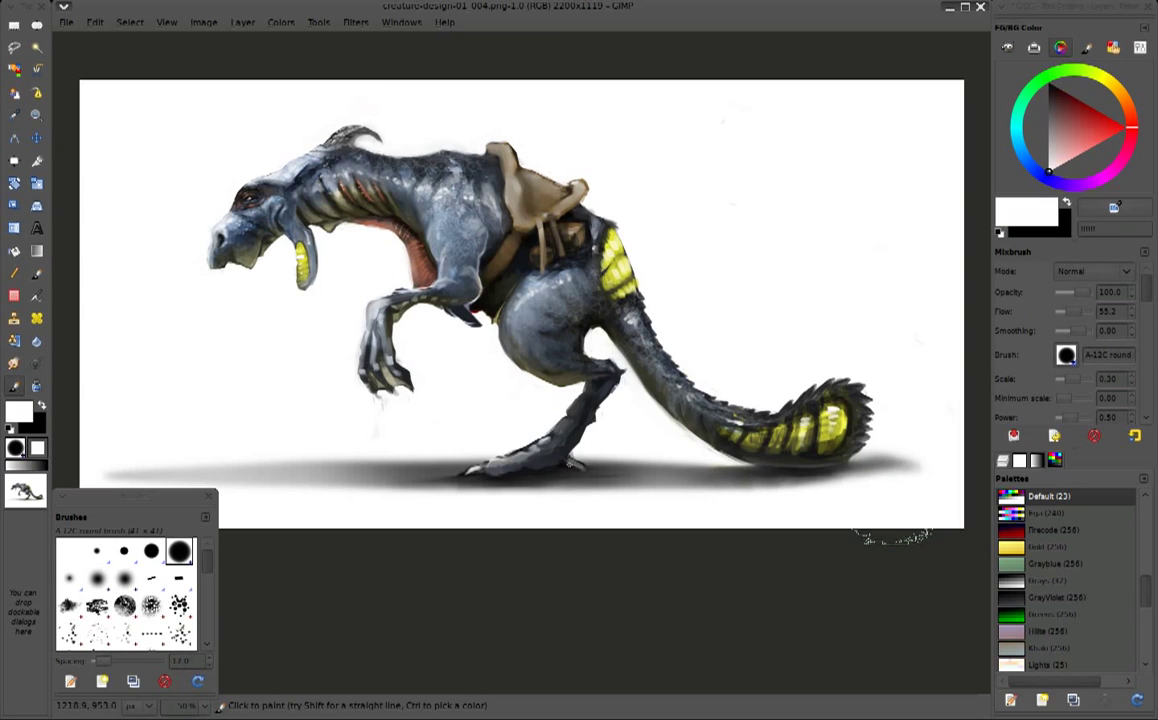
pyautogui.keyDown('ctrl'); pyautogui.click(576, 444); pyautogui.keyUp('ctrl')
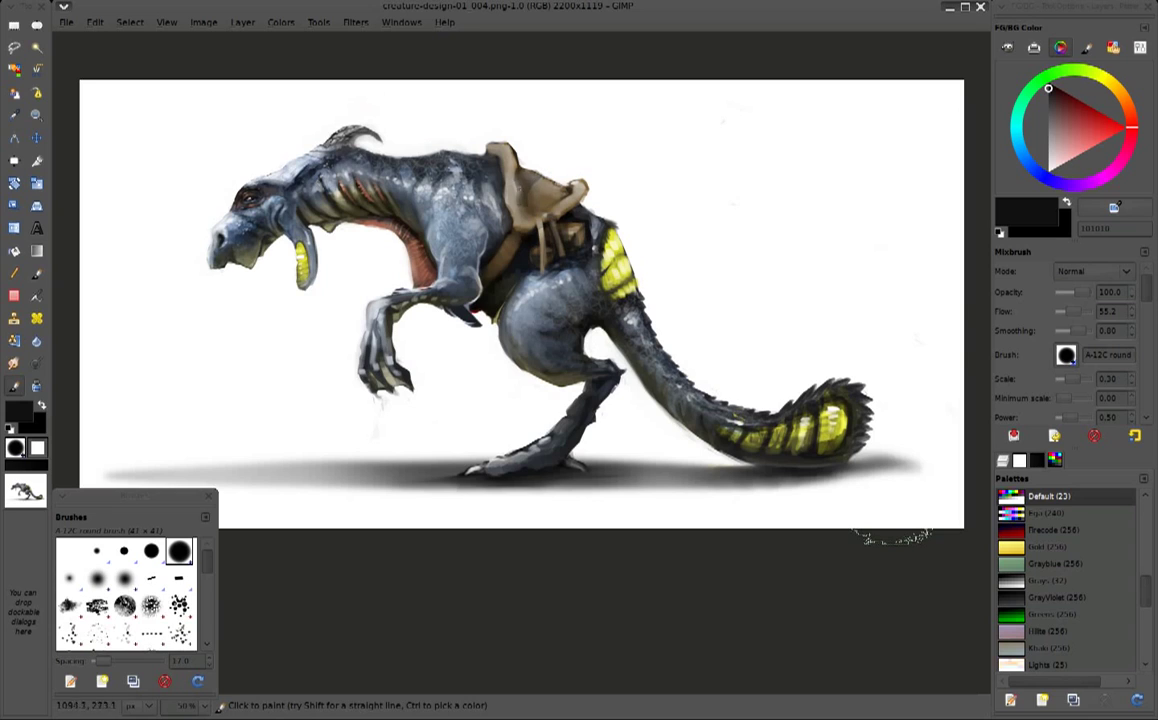
pyautogui.keyDown('ctrl'); pyautogui.click(531, 188); pyautogui.keyUp('ctrl')
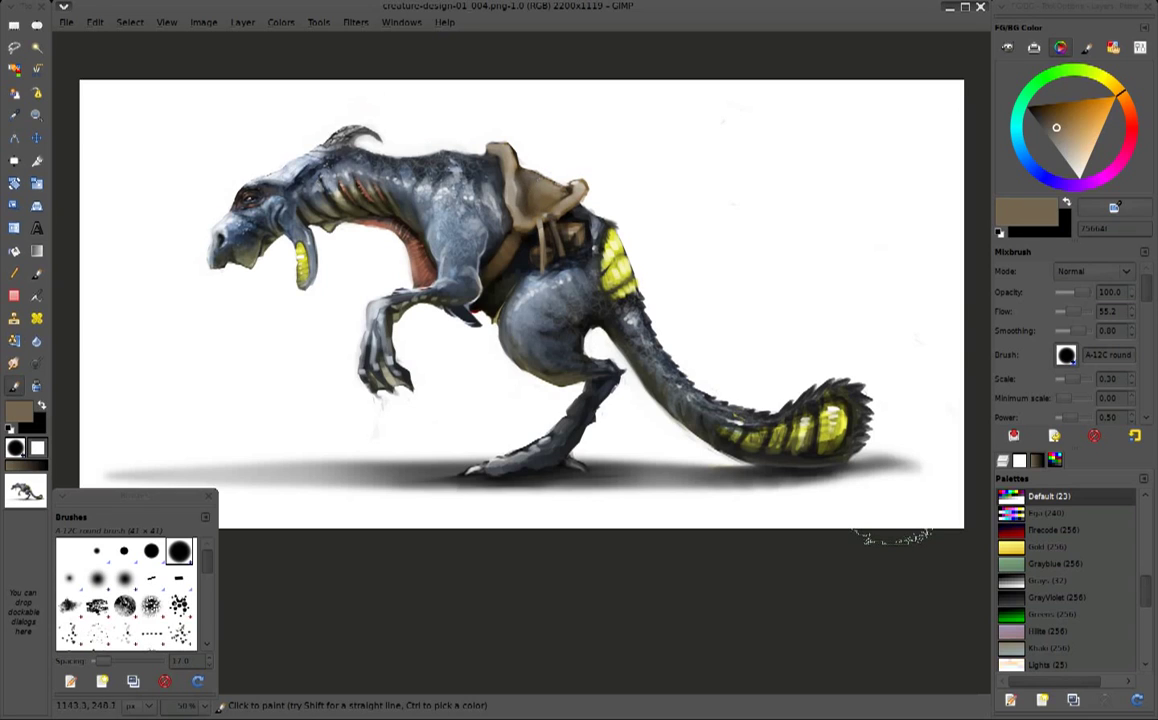
pyautogui.press('d')
pyautogui.press('x')
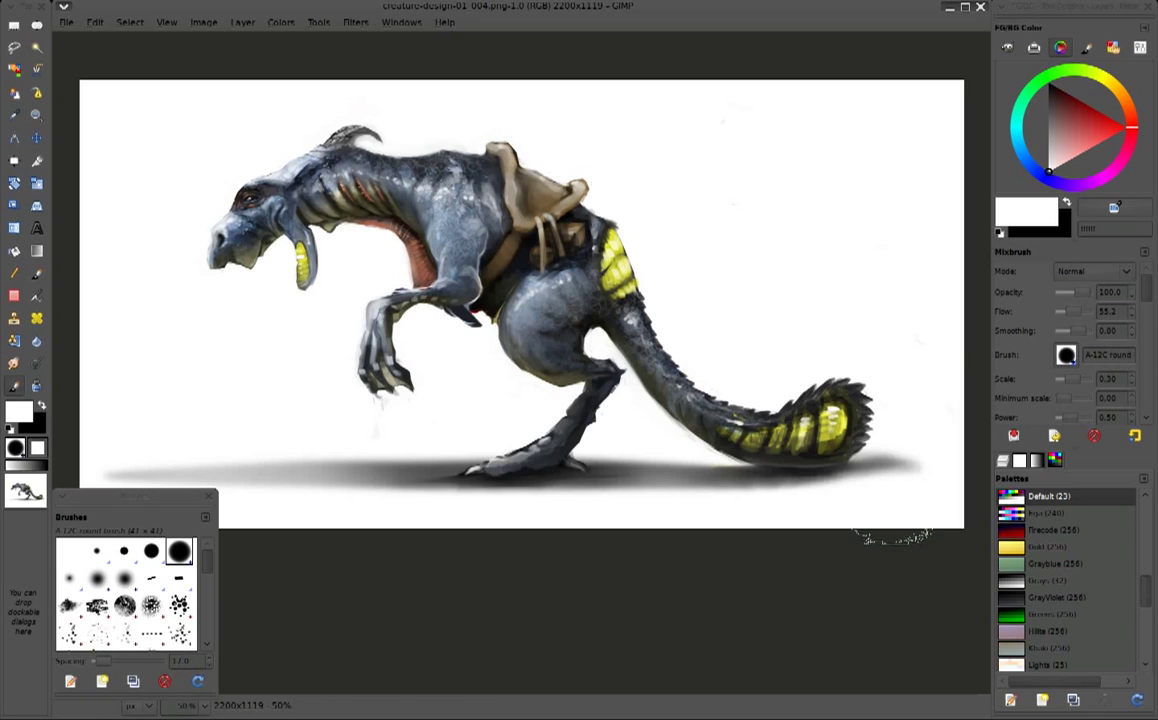
# Brush faint white highlights on the thigh near the knee, then sample dark tones
pyautogui.keyDown('ctrl'); pyautogui.click(480, 320); pyautogui.keyUp('ctrl')
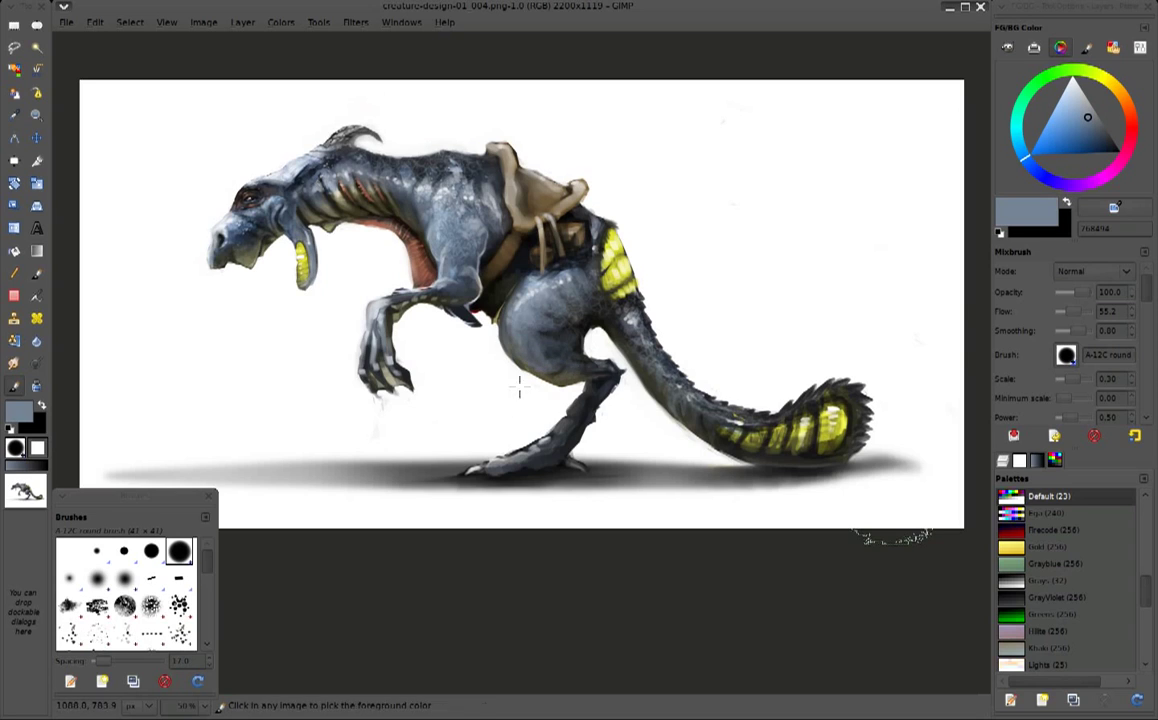
pyautogui.keyDown('ctrl'); pyautogui.click(519, 388); pyautogui.keyUp('ctrl')
pyautogui.moveTo(483, 329); pyautogui.dragTo(591, 366)
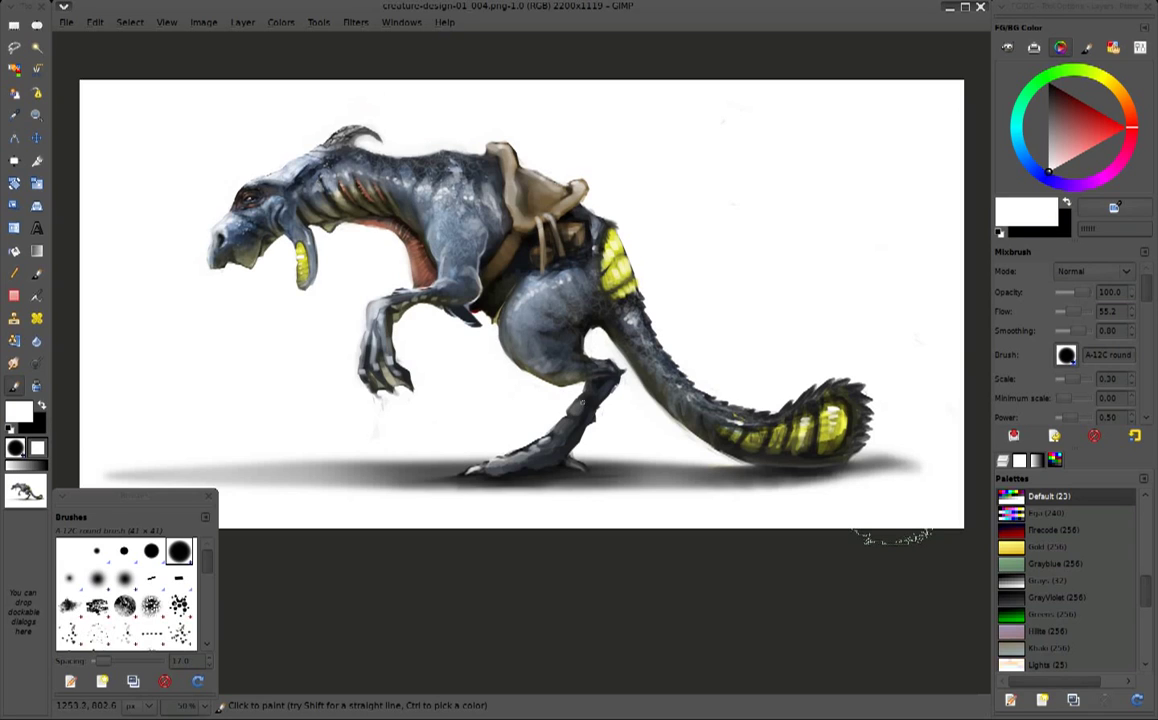
pyautogui.keyDown('ctrl'); pyautogui.click(580, 414); pyautogui.keyUp('ctrl')
pyautogui.keyDown('ctrl'); pyautogui.click(570, 414); pyautogui.keyUp('ctrl')
pyautogui.keyDown('ctrl'); pyautogui.click(583, 411); pyautogui.keyUp('ctrl')
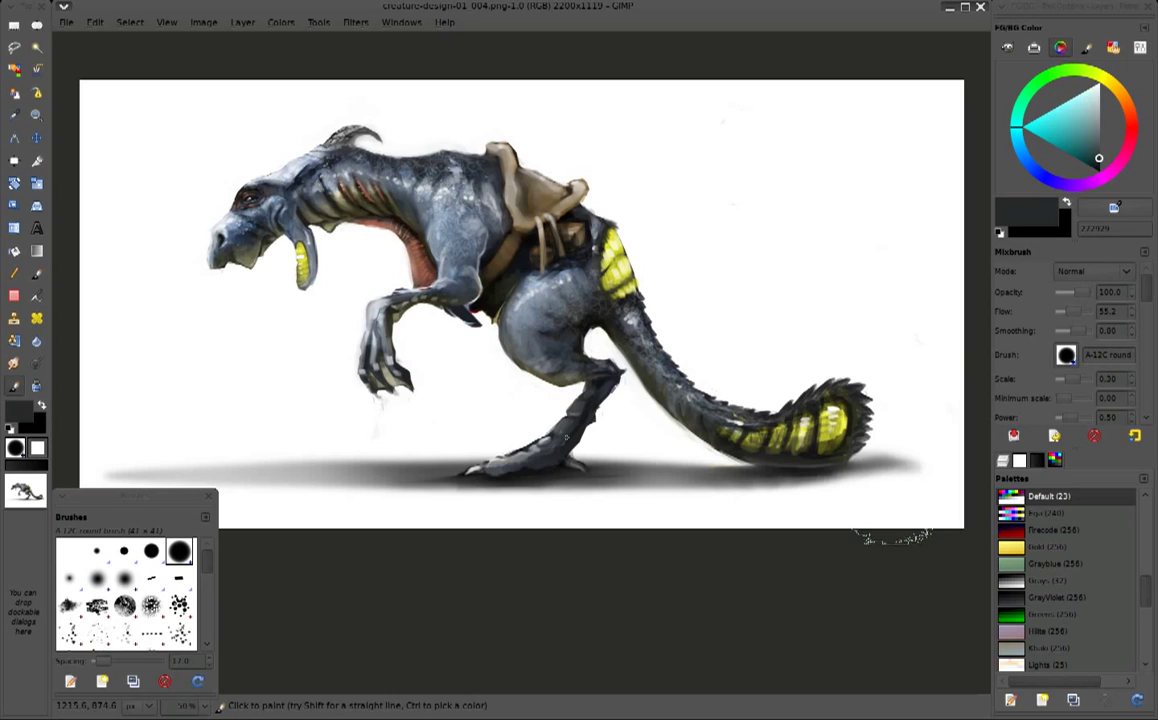
pyautogui.keyDown('ctrl'); pyautogui.click(535, 450); pyautogui.keyUp('ctrl')
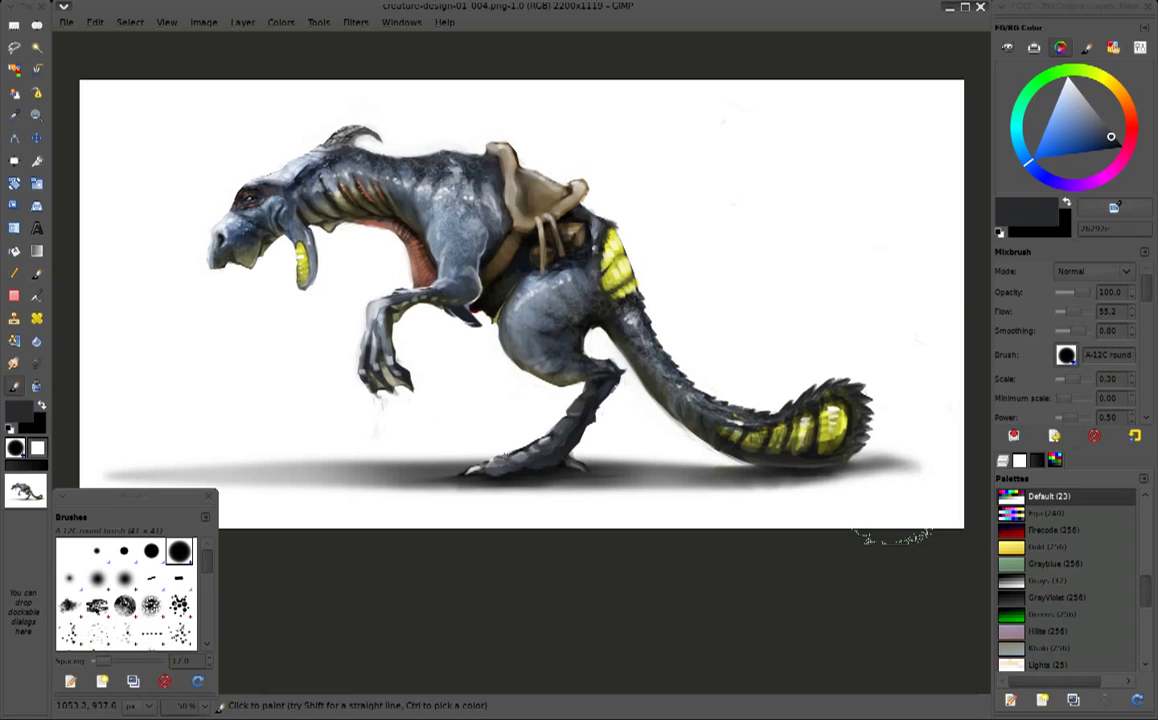
pyautogui.keyDown('ctrl'); pyautogui.click(453, 415); pyautogui.keyUp('ctrl')
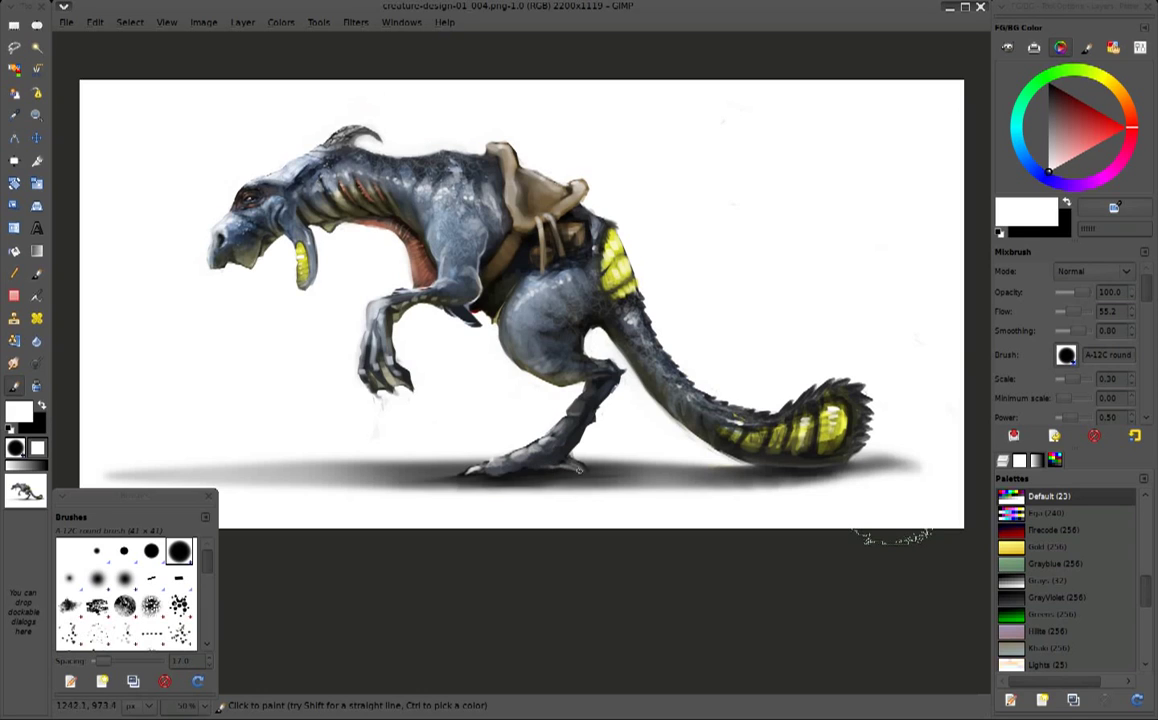
# Pick a near-black shadow tone, swap to white and add a faint thigh highlight
pyautogui.keyDown('ctrl'); pyautogui.click(540, 467); pyautogui.keyUp('ctrl')
pyautogui.keyDown('ctrl'); pyautogui.click(529, 472); pyautogui.keyUp('ctrl')
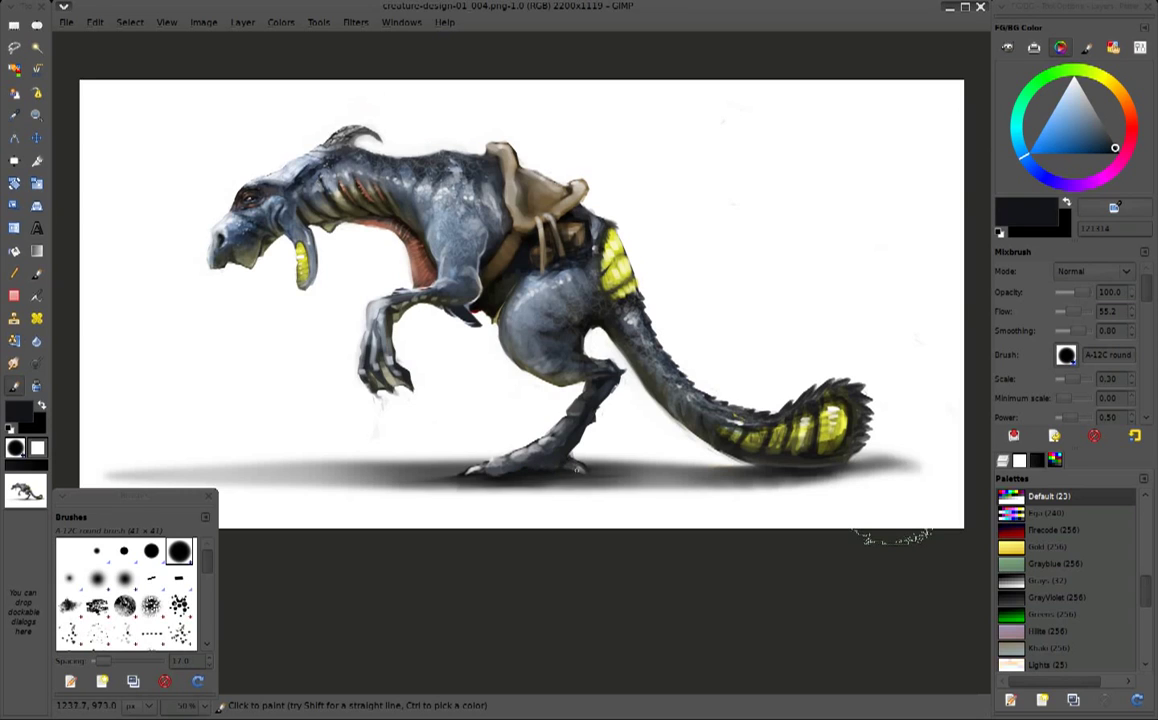
pyautogui.keyDown('ctrl'); pyautogui.click(531, 348); pyautogui.keyUp('ctrl')
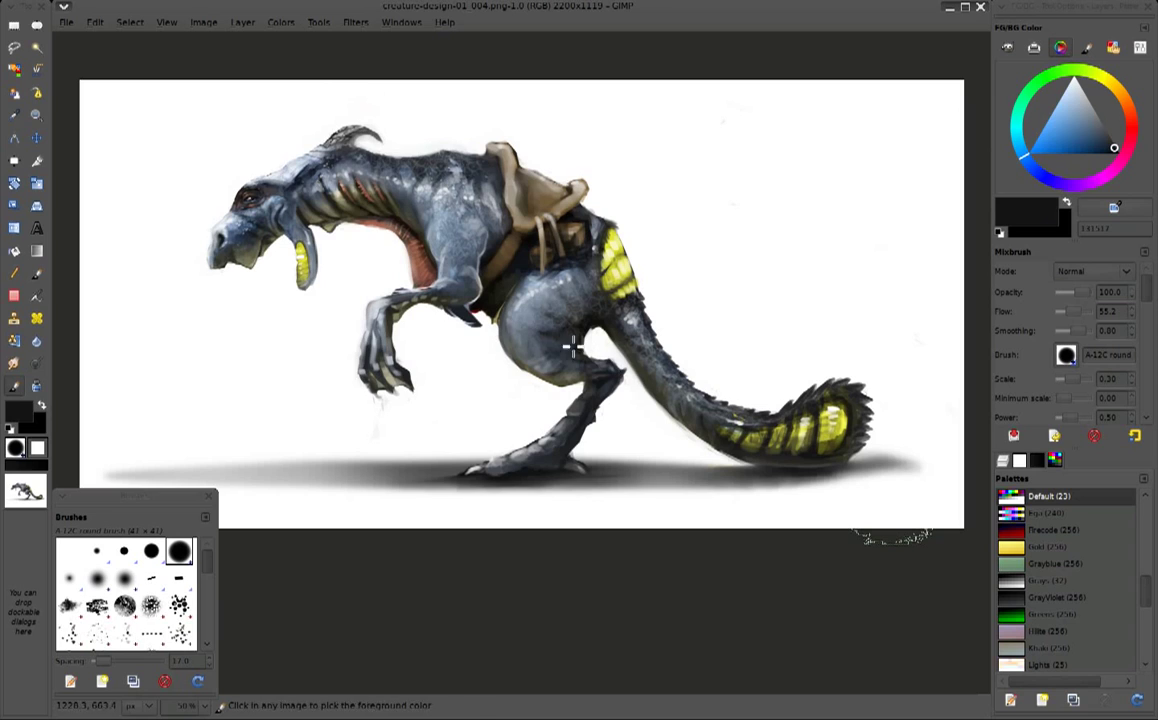
pyautogui.press('x')
pyautogui.moveTo(589, 340); pyautogui.dragTo(616, 359)
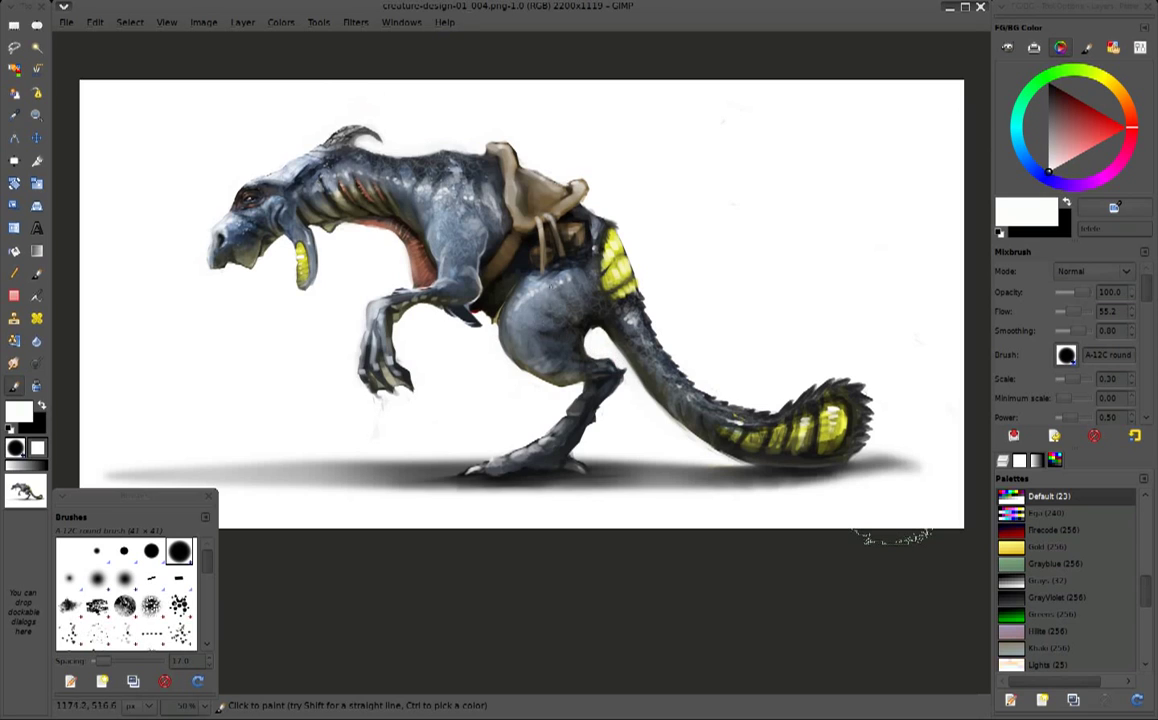
# Sample dark grey-blue, mid grey and near-black tones from the leg and foot
pyautogui.keyDown('ctrl'); pyautogui.click(535, 377); pyautogui.keyUp('ctrl')
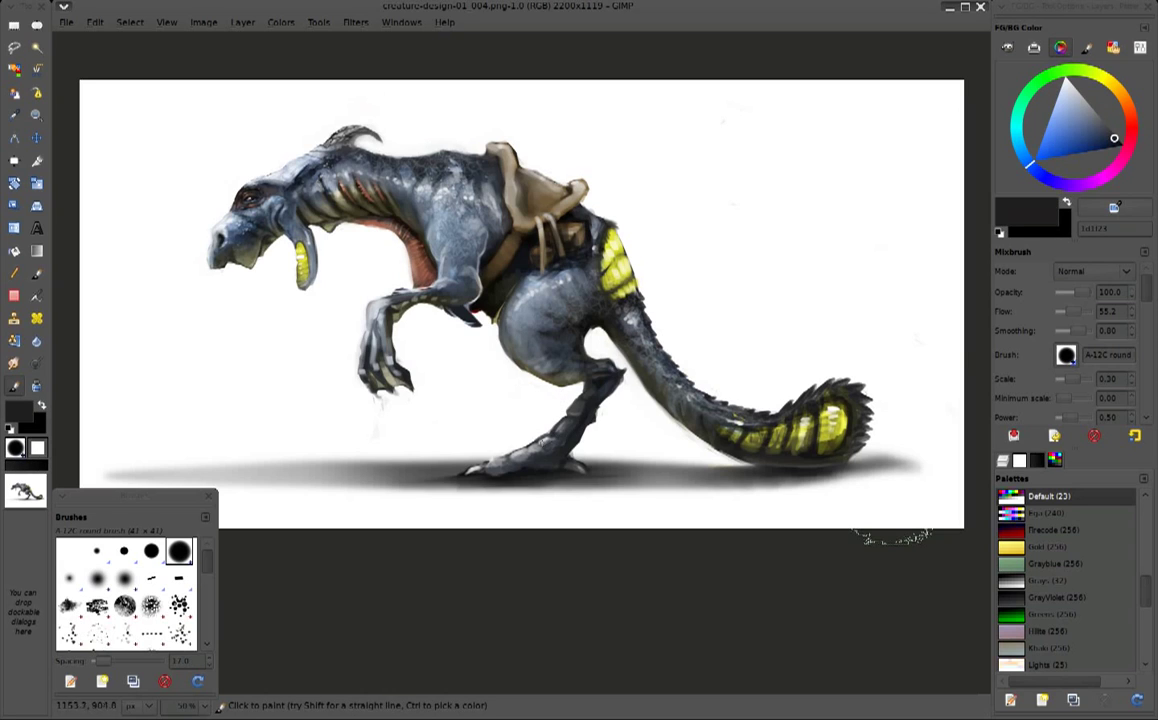
pyautogui.press('x')
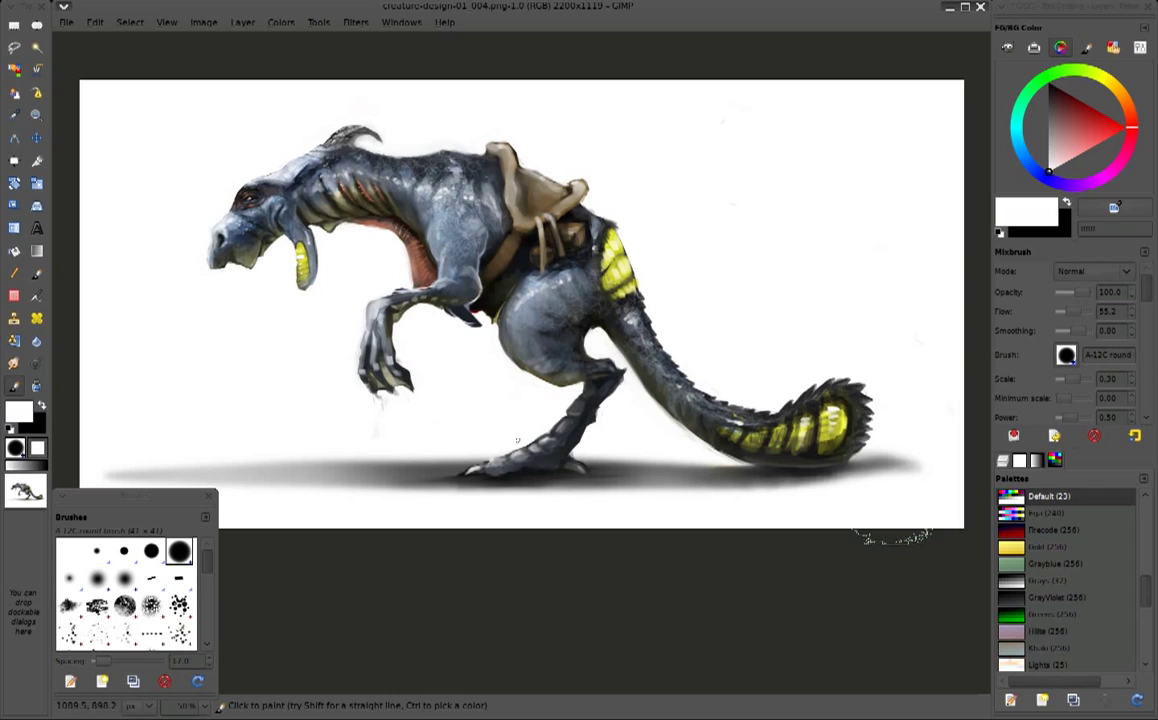
pyautogui.keyDown('ctrl'); pyautogui.click(526, 445); pyautogui.keyUp('ctrl')
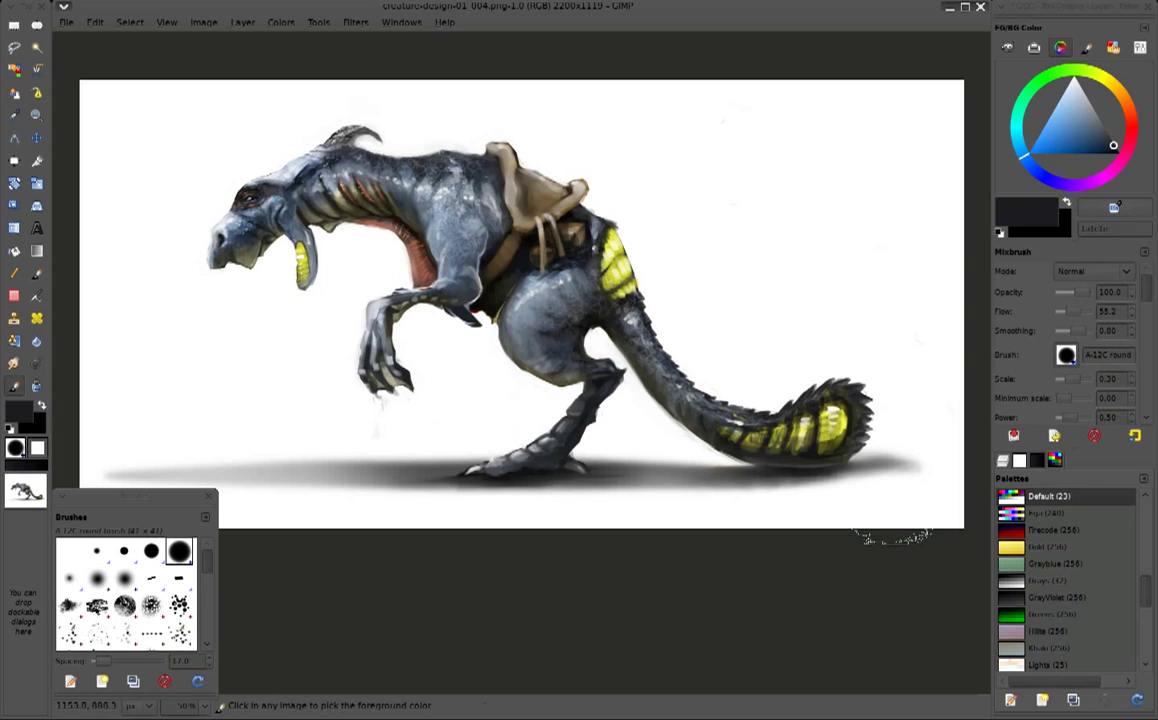
pyautogui.keyDown('ctrl'); pyautogui.click(540, 444); pyautogui.keyUp('ctrl')
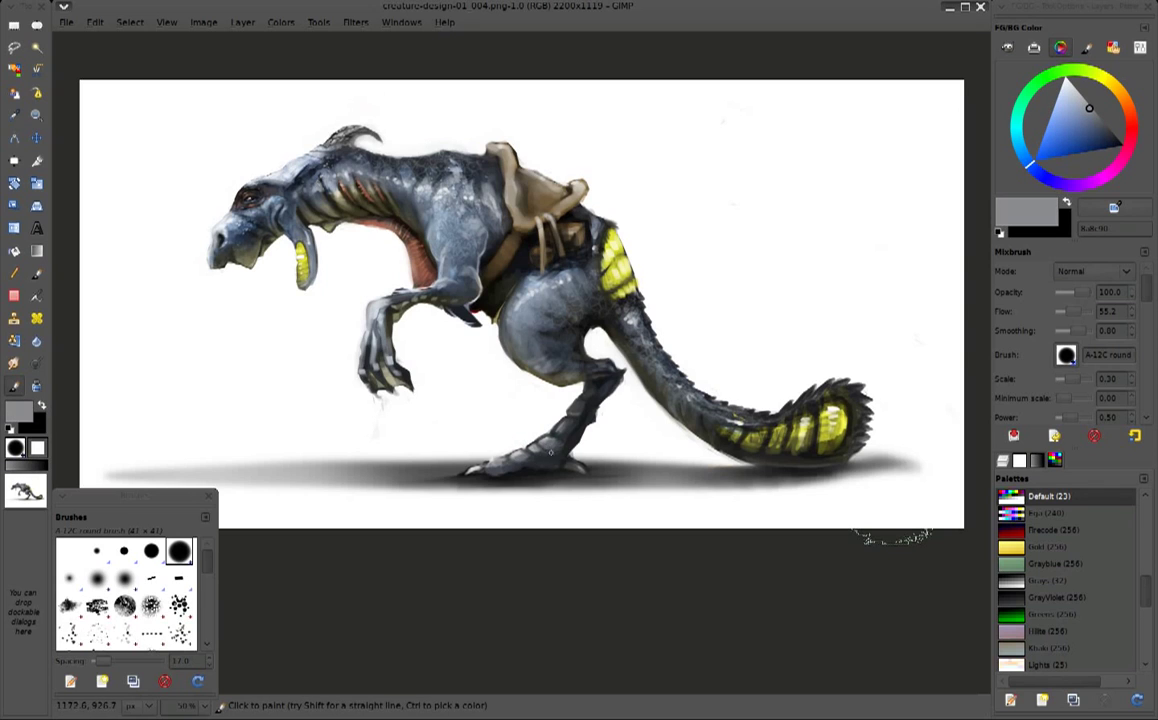
pyautogui.keyDown('ctrl'); pyautogui.click(550, 448); pyautogui.keyUp('ctrl')
pyautogui.keyDown('ctrl'); pyautogui.click(563, 444); pyautogui.keyUp('ctrl')
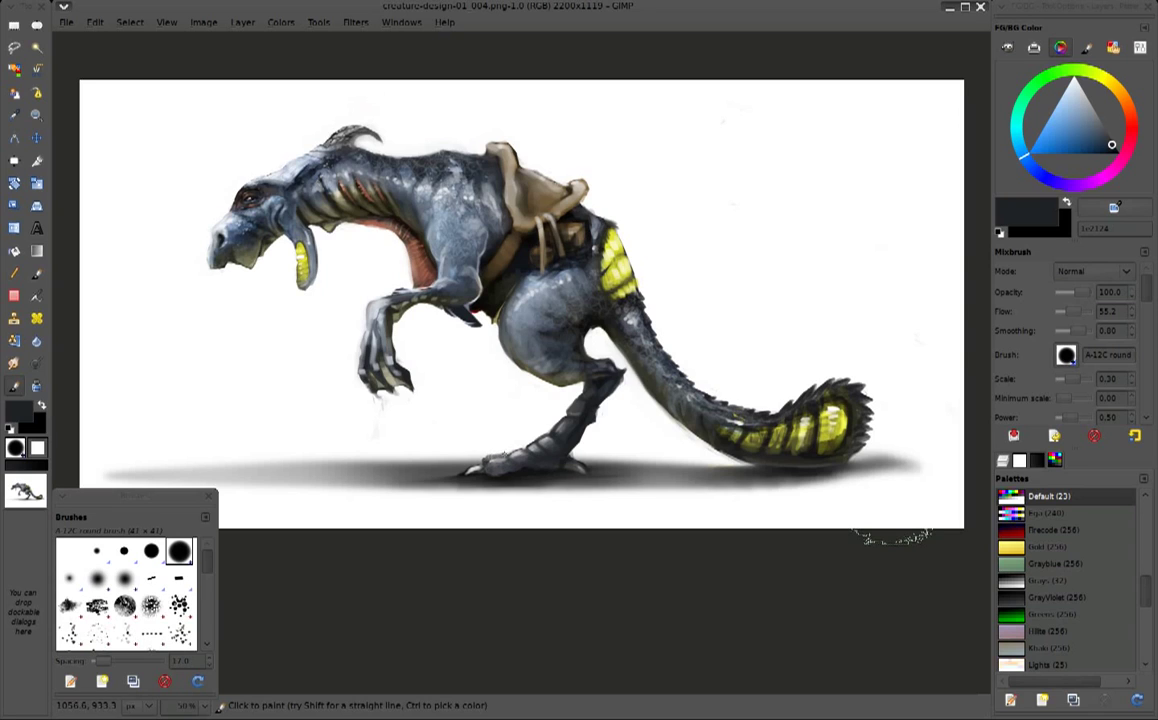
pyautogui.press('x')
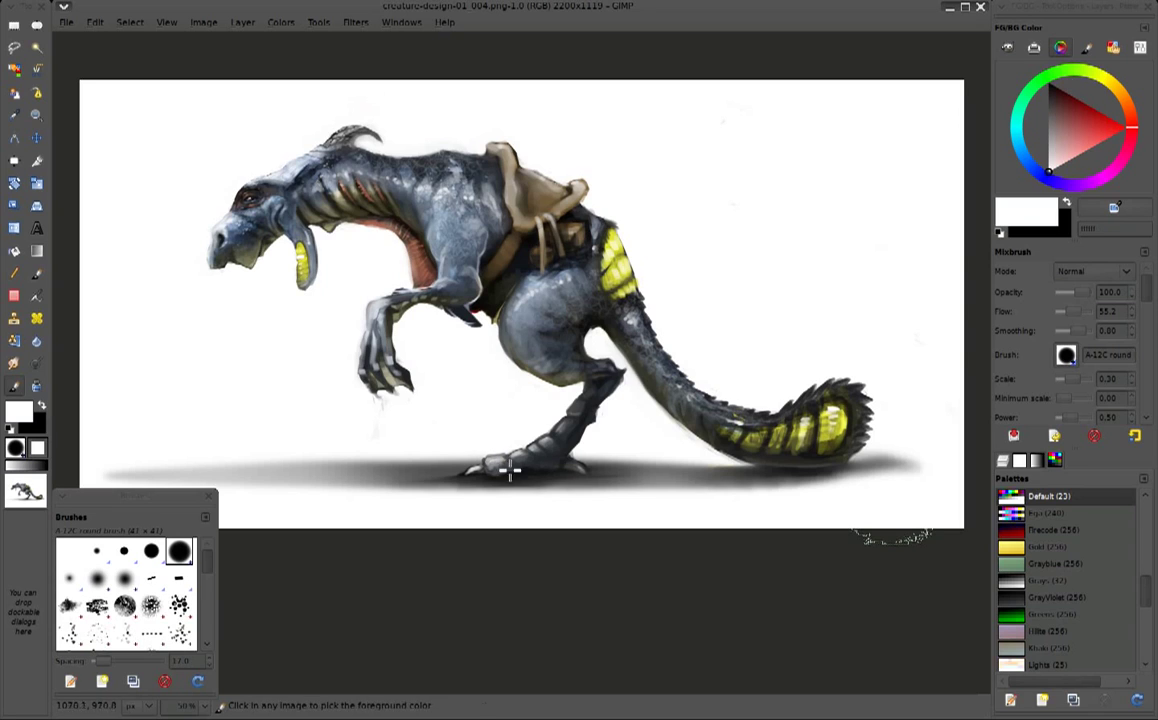
pyautogui.keyDown('ctrl'); pyautogui.click(492, 446); pyautogui.keyUp('ctrl')
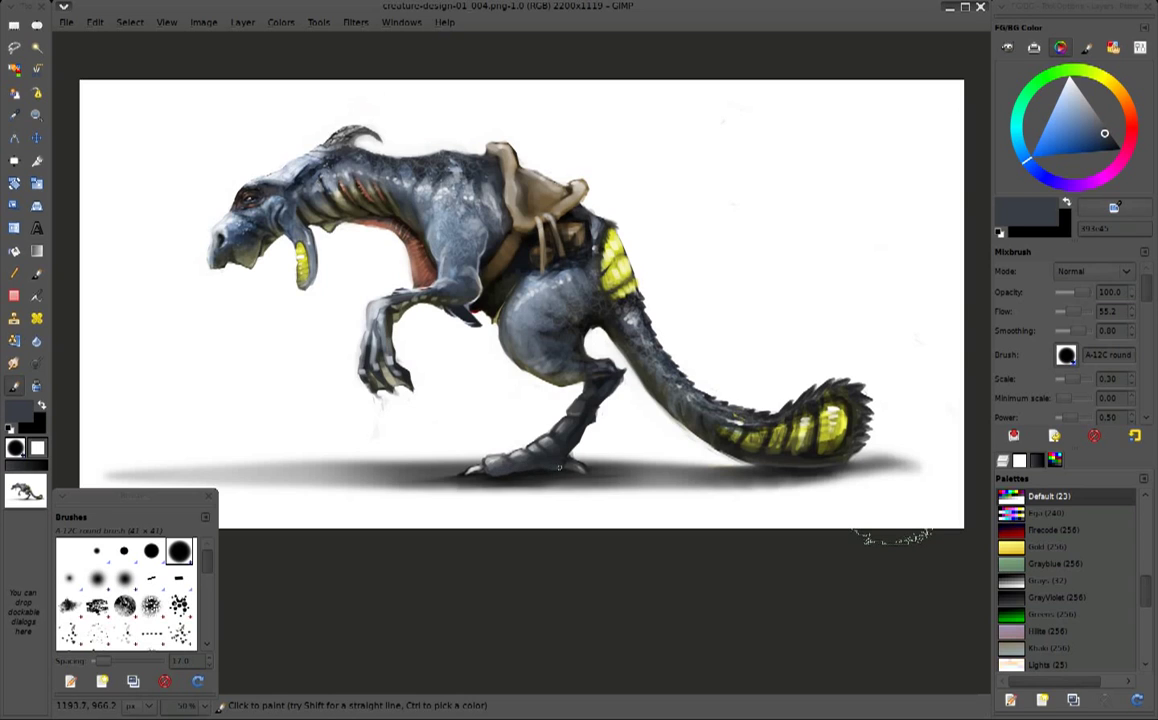
pyautogui.keyDown('ctrl'); pyautogui.click(512, 410); pyautogui.keyUp('ctrl')
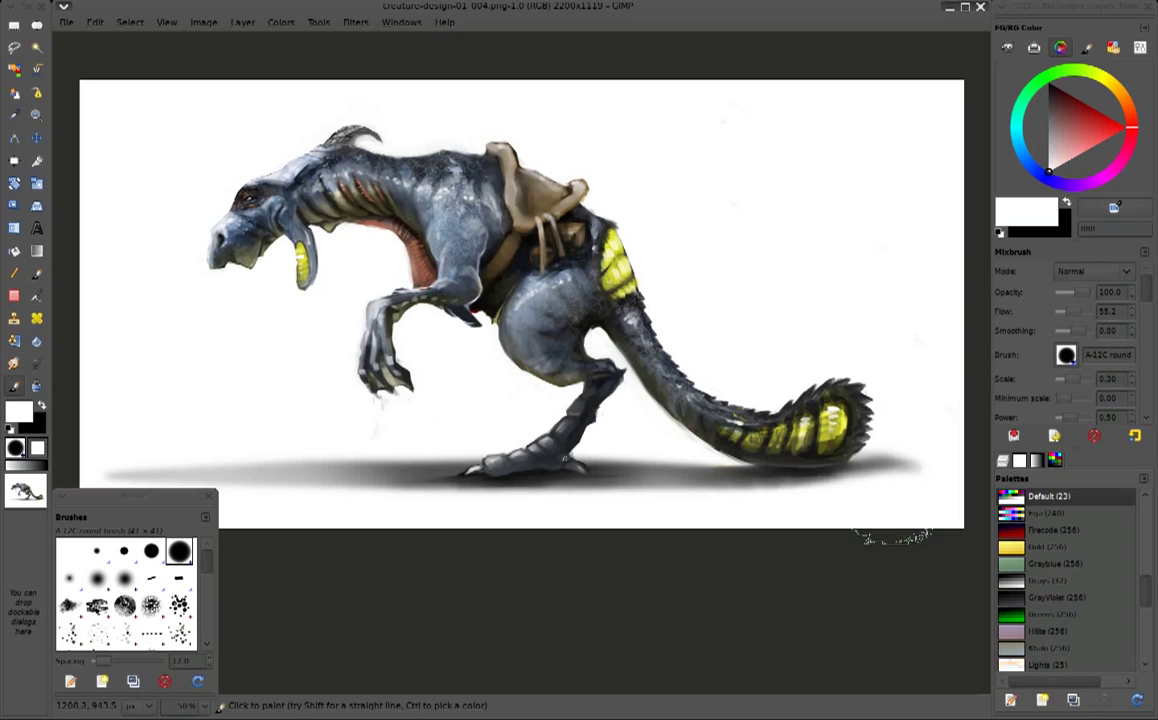
pyautogui.keyDown('ctrl'); pyautogui.click(553, 457); pyautogui.keyUp('ctrl')
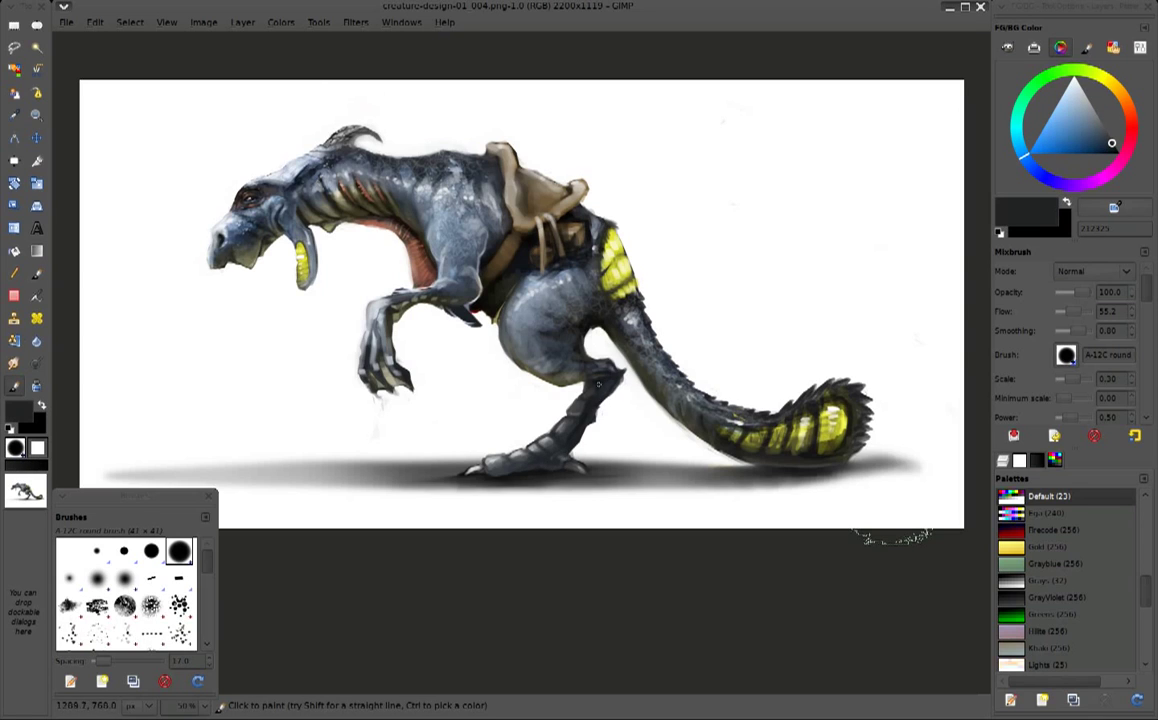
# Darken the leg with small dark marks and a faint stroke
pyautogui.moveTo(568, 378); pyautogui.dragTo(575, 368)
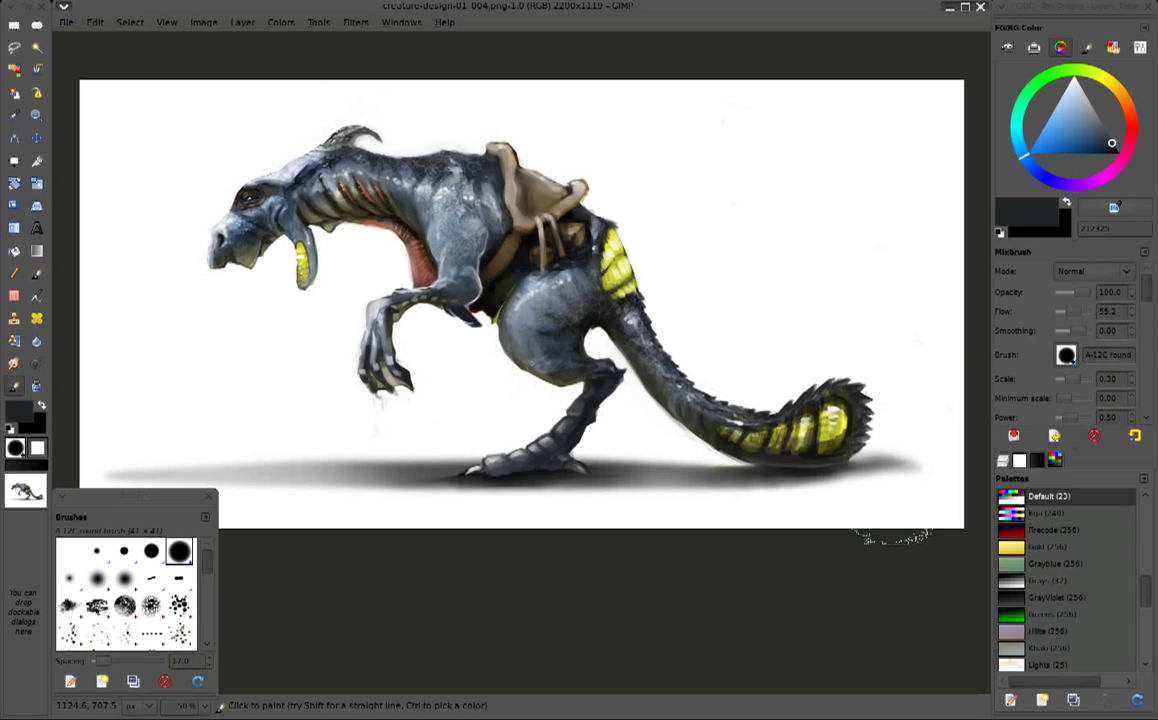
pyautogui.keyDown('ctrl'); pyautogui.click(550, 360); pyautogui.keyUp('ctrl')
pyautogui.keyDown('ctrl'); pyautogui.click(536, 339); pyautogui.keyUp('ctrl')
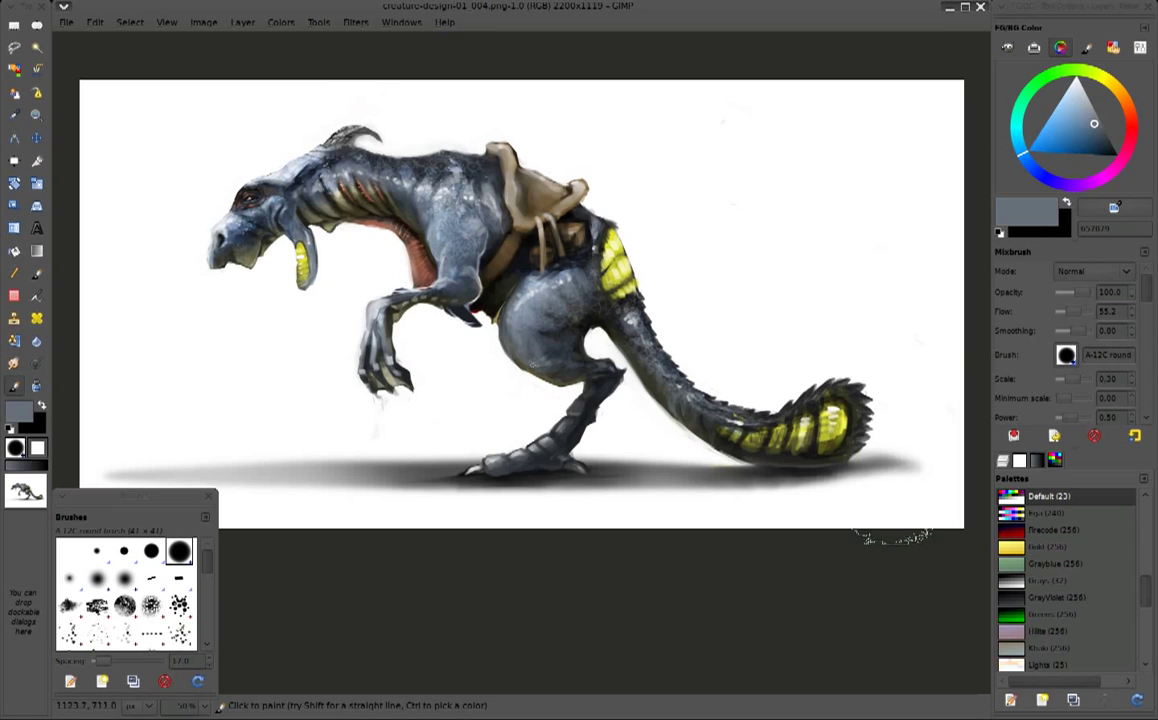
pyautogui.moveTo(580, 369); pyautogui.dragTo(601, 385)
# Sample grey-blue, slate, salmon-brown and white tones, enlarge the brush to 0.80, and zoom out
pyautogui.keyDown('ctrl'); pyautogui.click(398, 301); pyautogui.keyUp('ctrl')
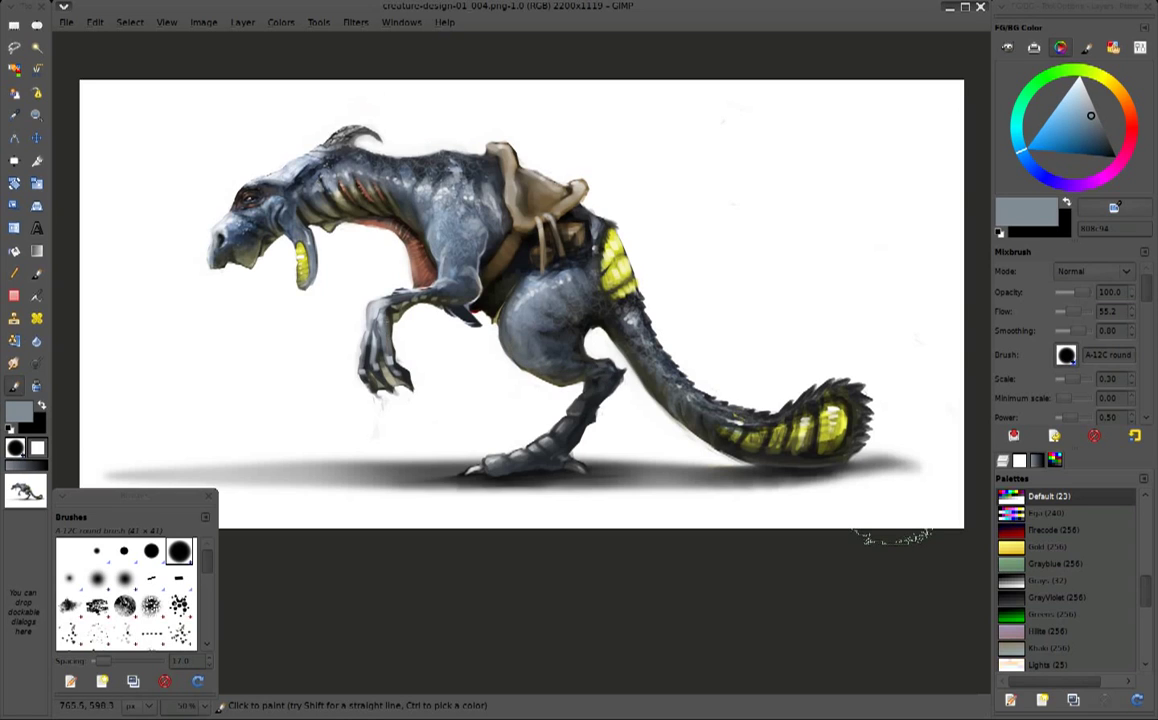
pyautogui.keyDown('ctrl'); pyautogui.click(444, 290); pyautogui.keyUp('ctrl')
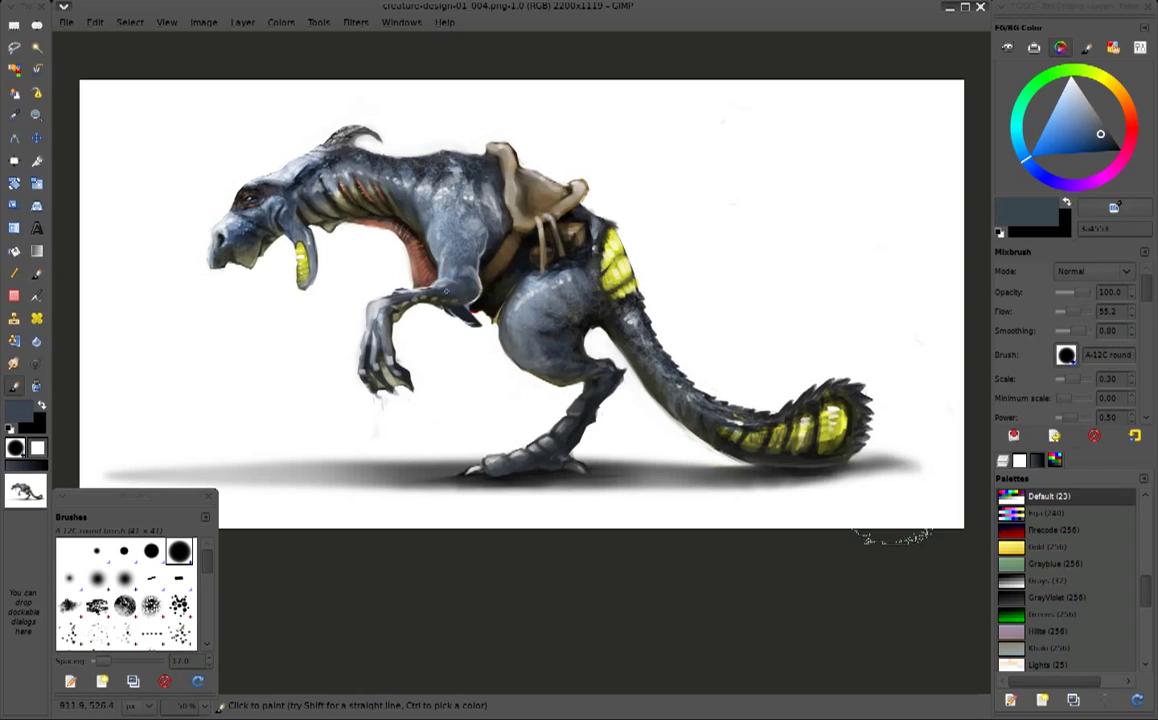
pyautogui.keyDown('ctrl'); pyautogui.click(580, 330); pyautogui.keyUp('ctrl')
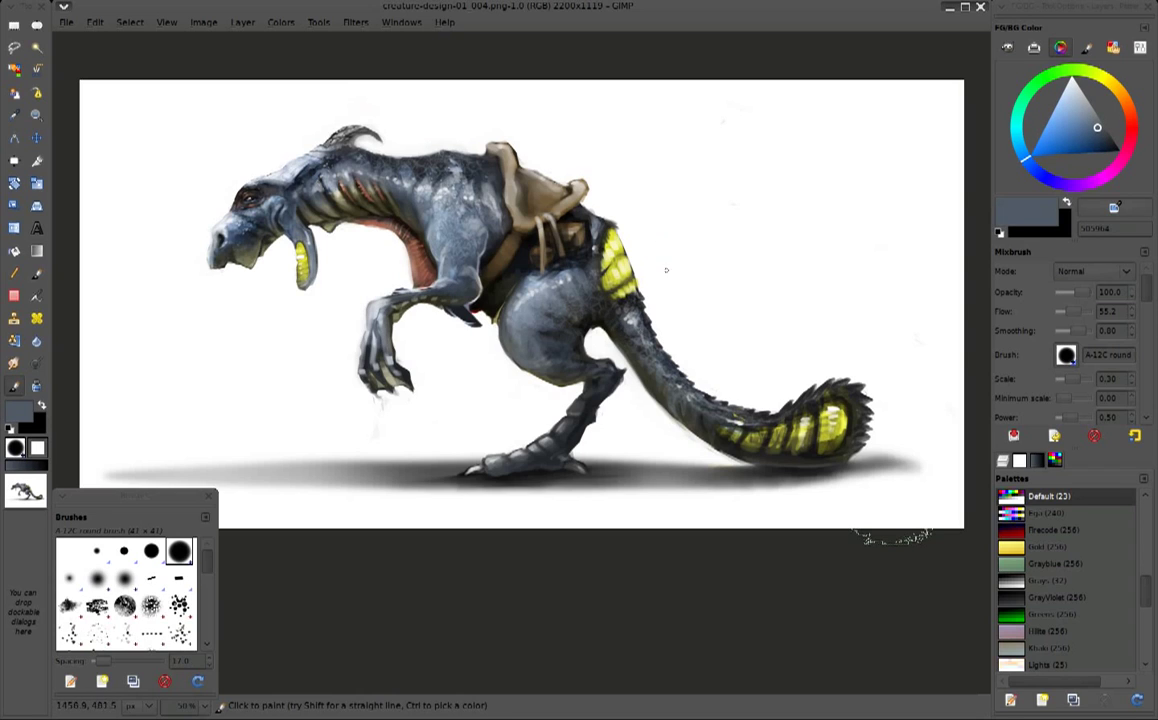
pyautogui.keyDown('ctrl'); pyautogui.click(620, 220); pyautogui.keyUp('ctrl')
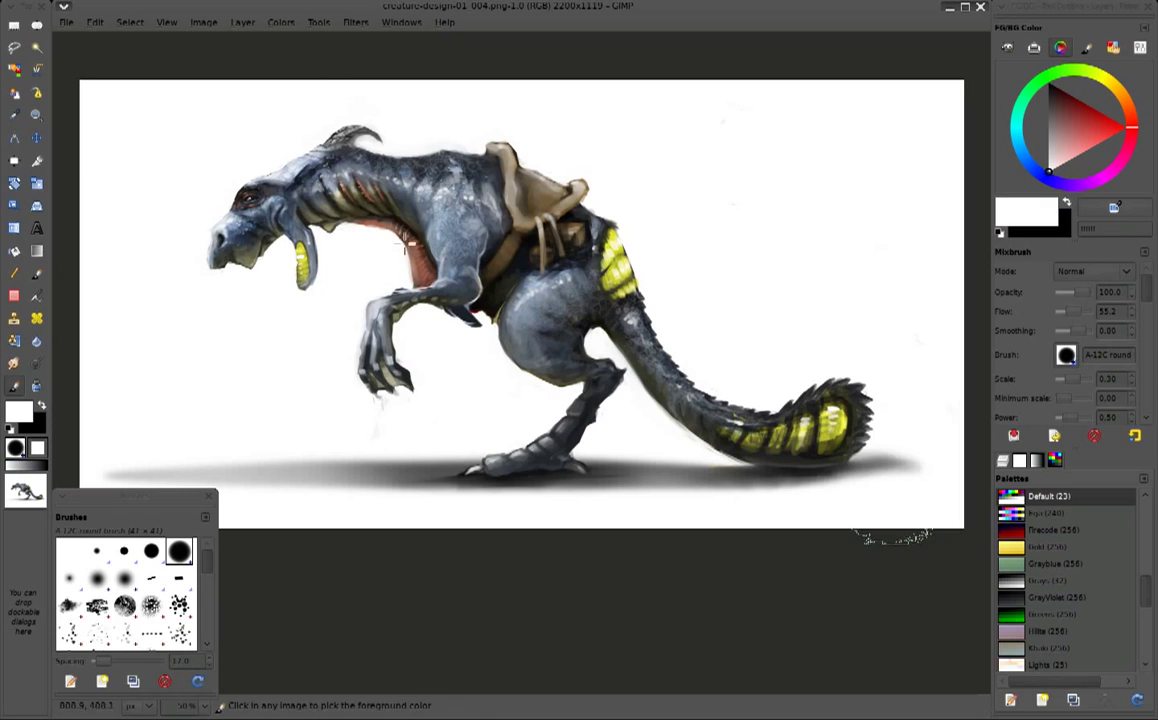
pyautogui.keyDown('ctrl'); pyautogui.click(319, 180); pyautogui.keyUp('ctrl')
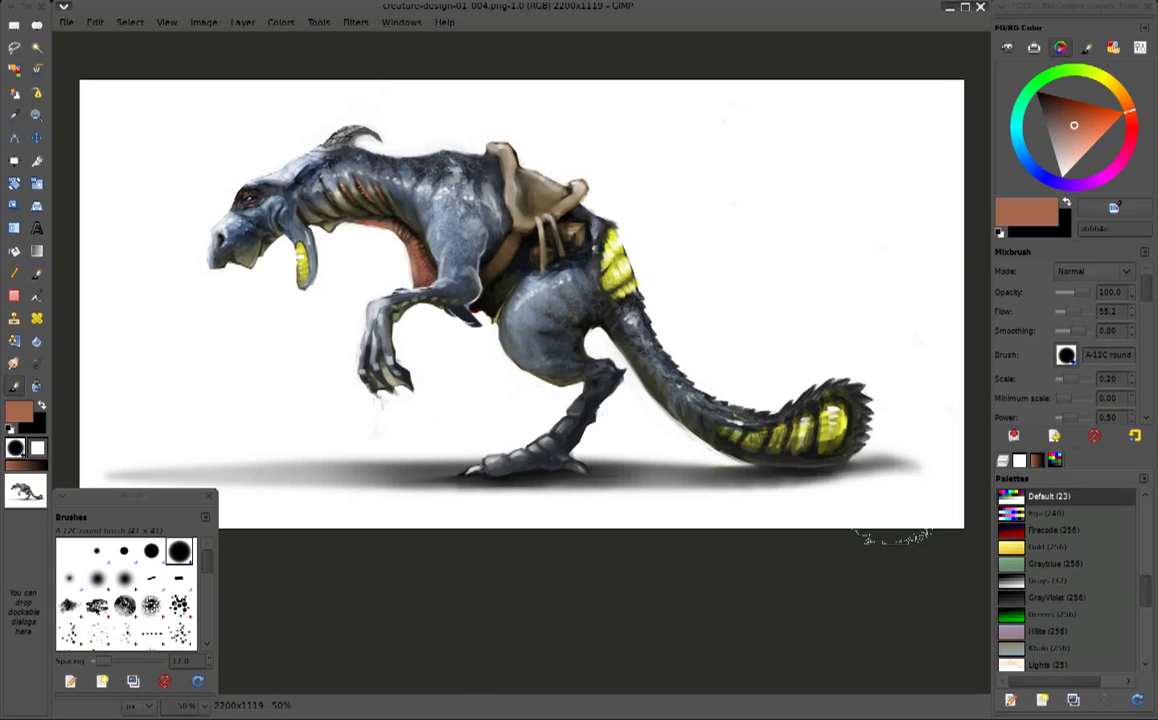
pyautogui.keyDown('ctrl'); pyautogui.click(359, 386); pyautogui.keyUp('ctrl')
pyautogui.press(']')
pyautogui.press(']')
pyautogui.press(']')
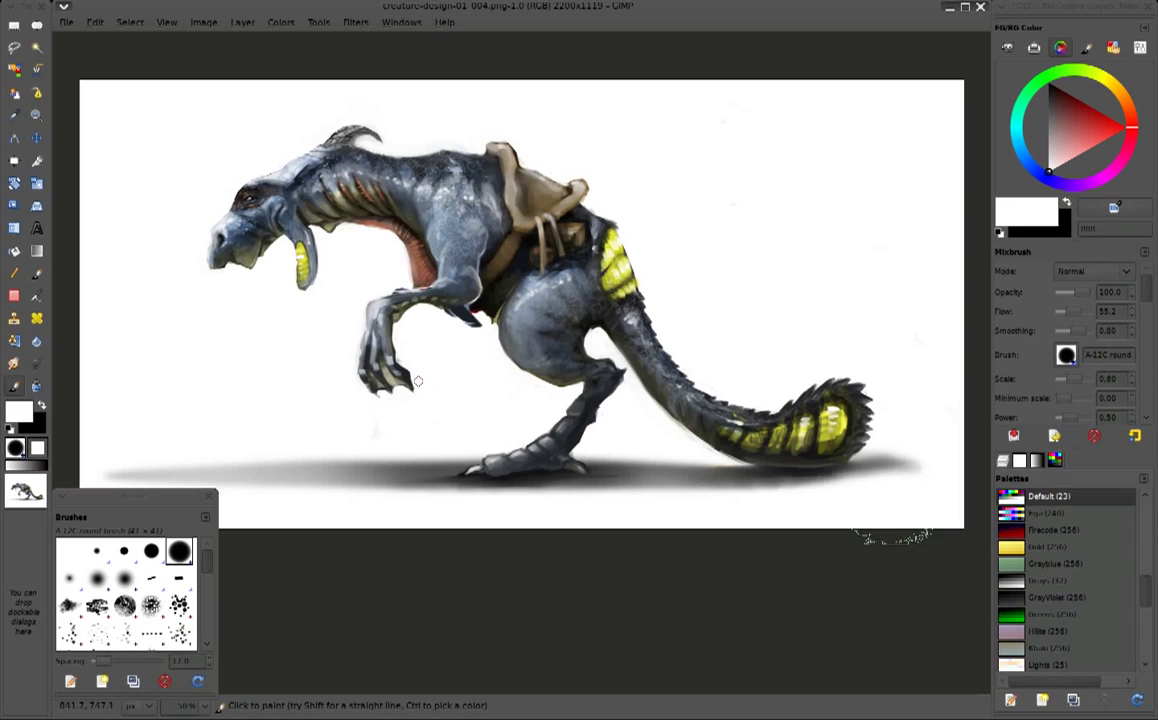
pyautogui.keyDown('ctrl'); pyautogui.click(400, 376); pyautogui.keyUp('ctrl')
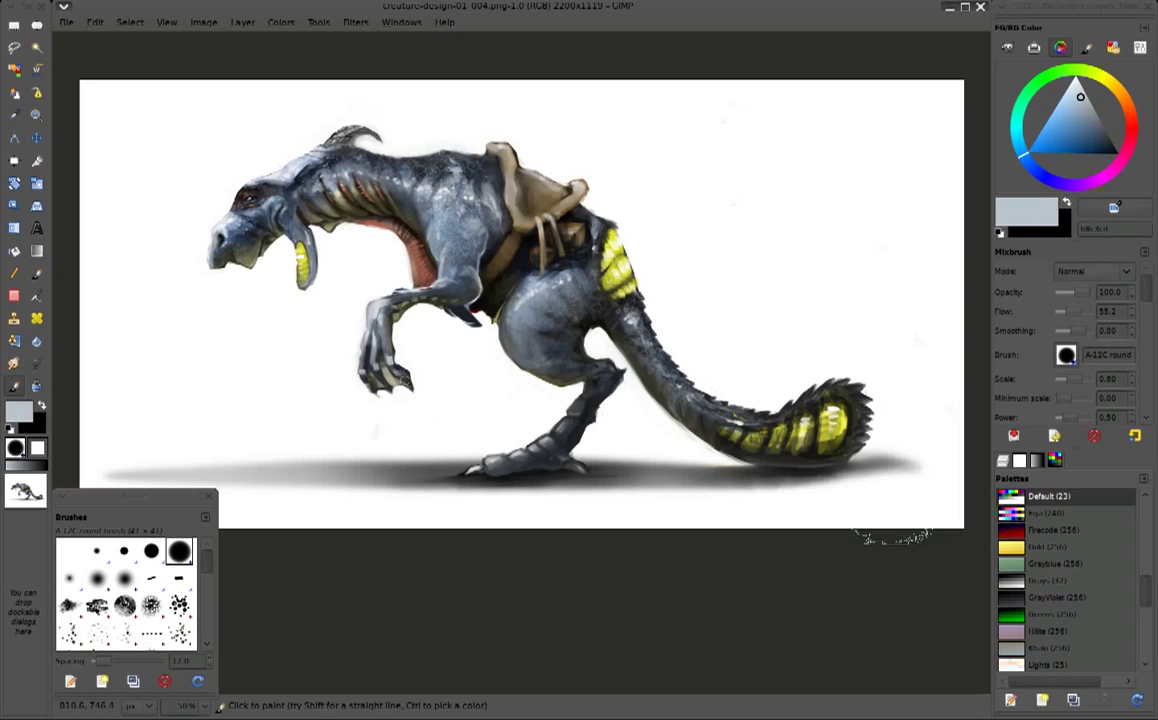
pyautogui.keyDown('ctrl'); pyautogui.click(343, 396); pyautogui.keyUp('ctrl')
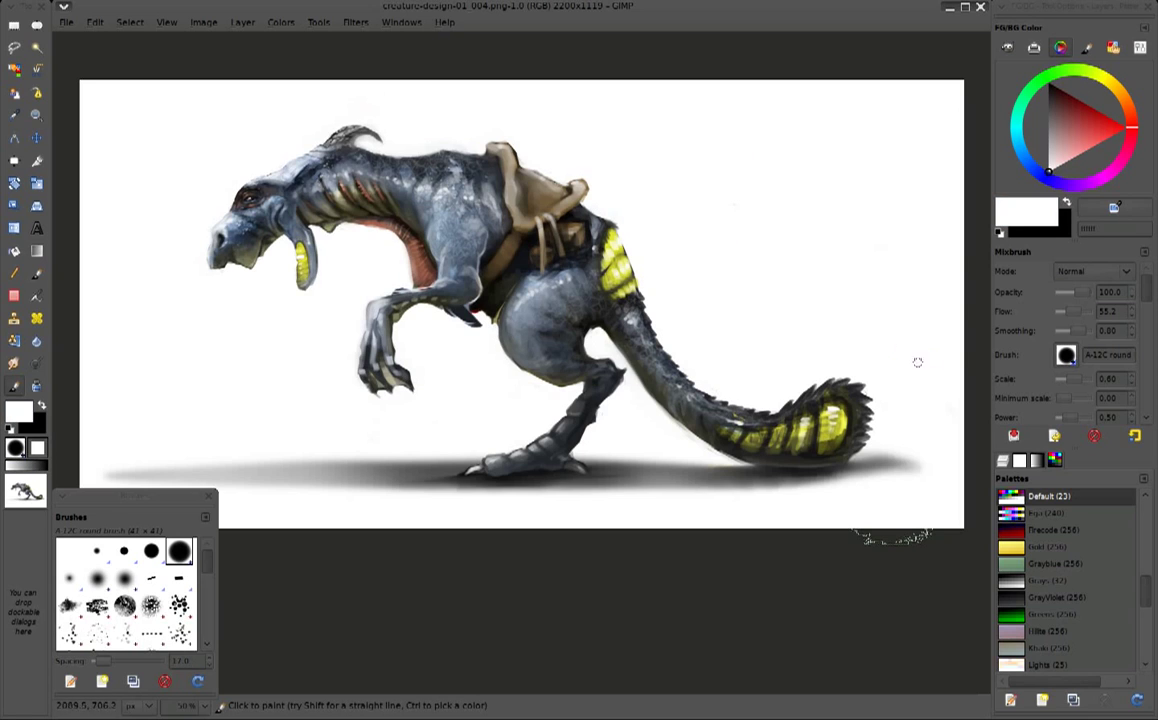
pyautogui.press('-')
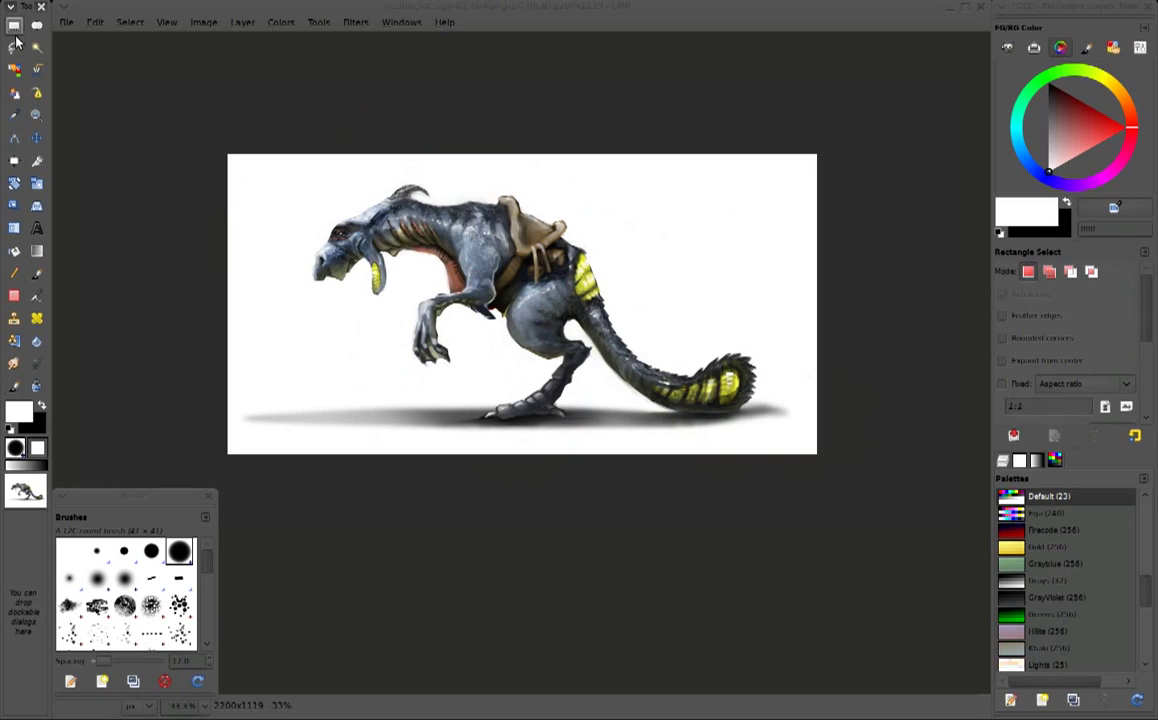
# Switch to the Airbrush with Soft light blending
pyautogui.click(37, 296)
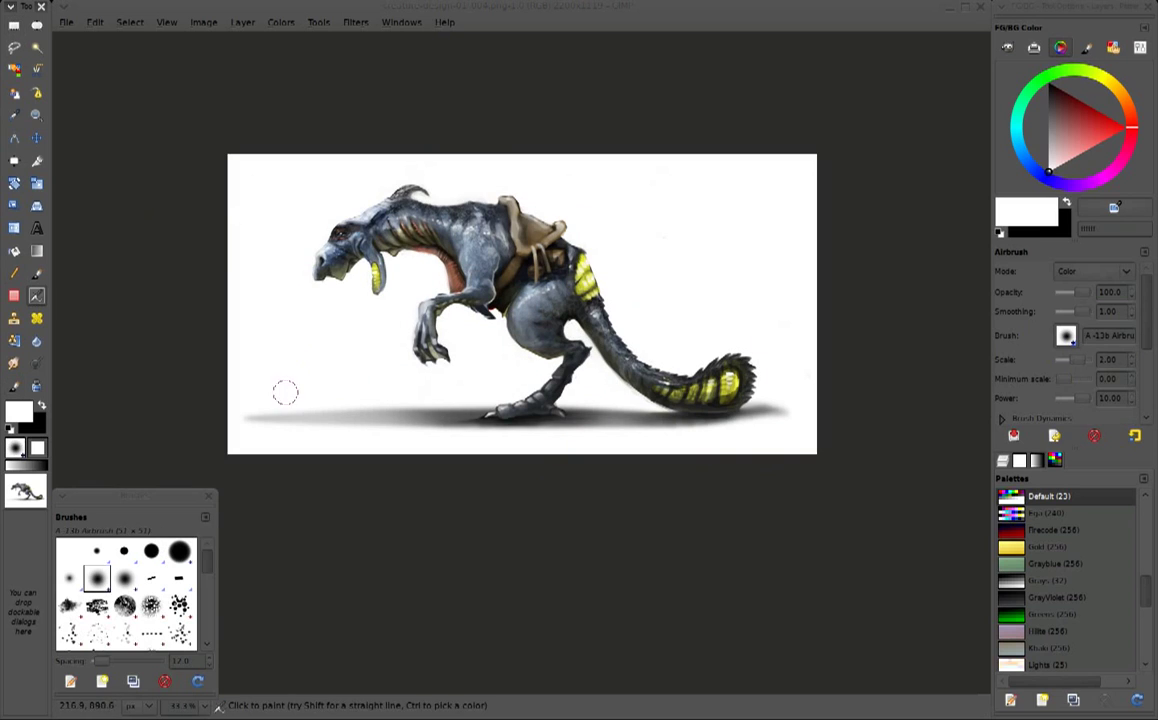
pyautogui.click(1094, 271)
pyautogui.click(1075, 271)
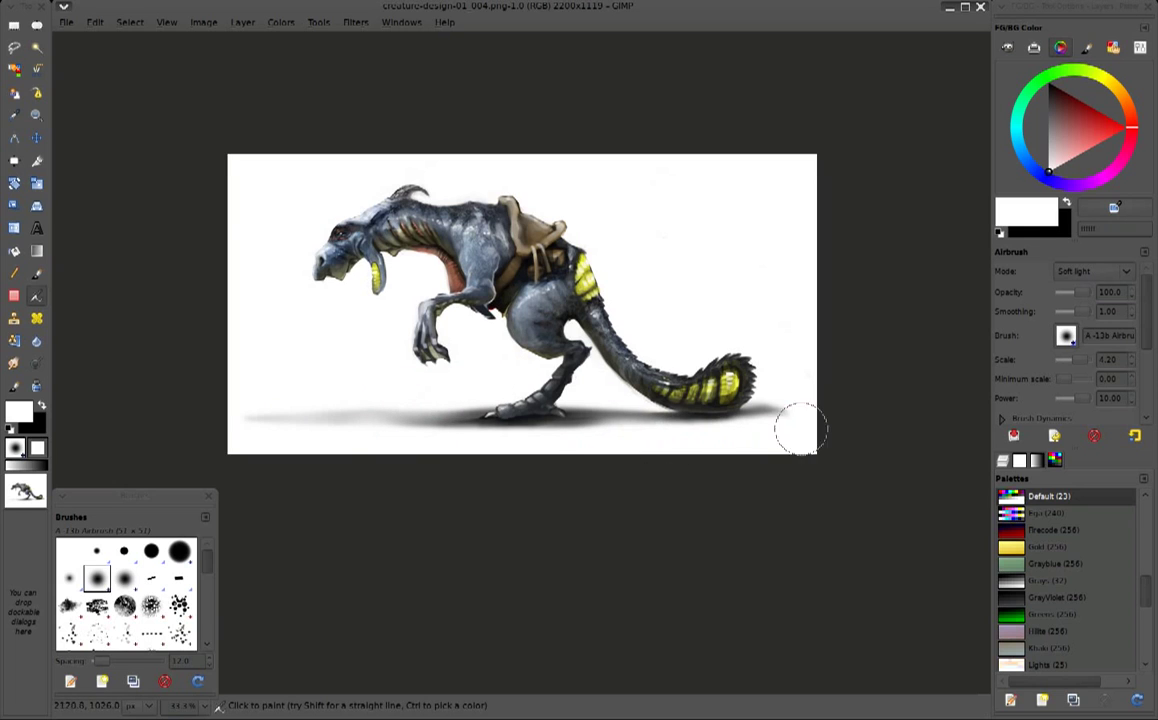
# Check the zoom, then bring up the Adjust Color Levels dialog with Ctrl+L
pyautogui.press('+')
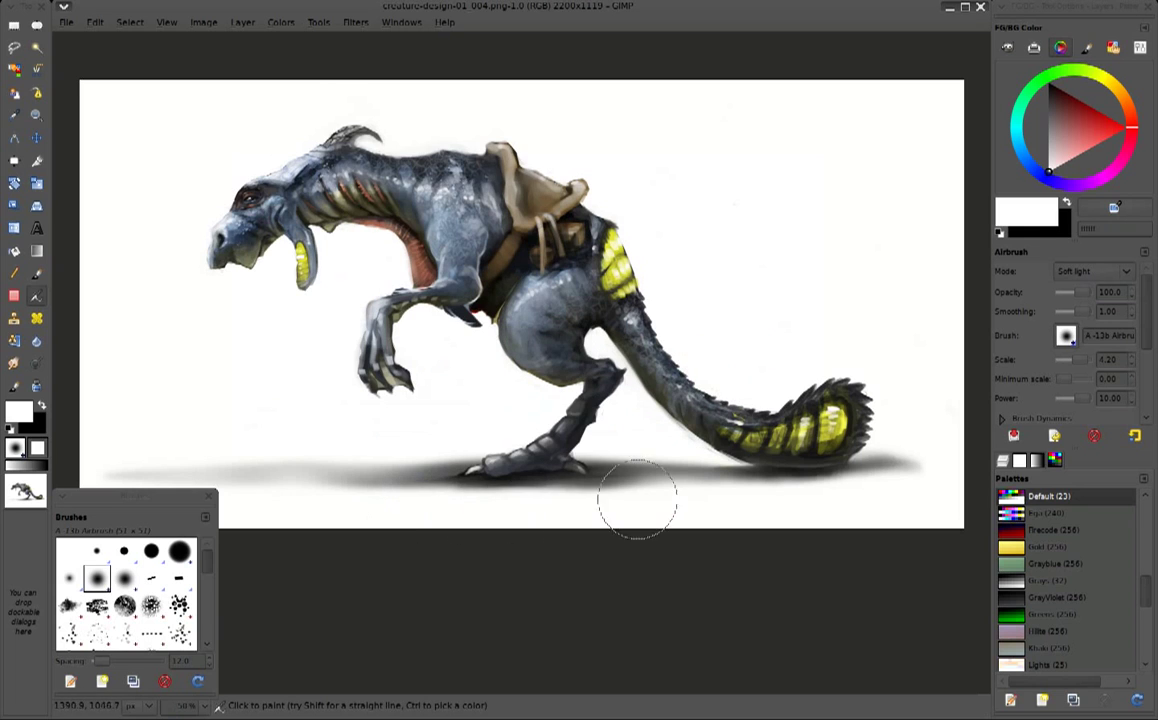
pyautogui.press('-')
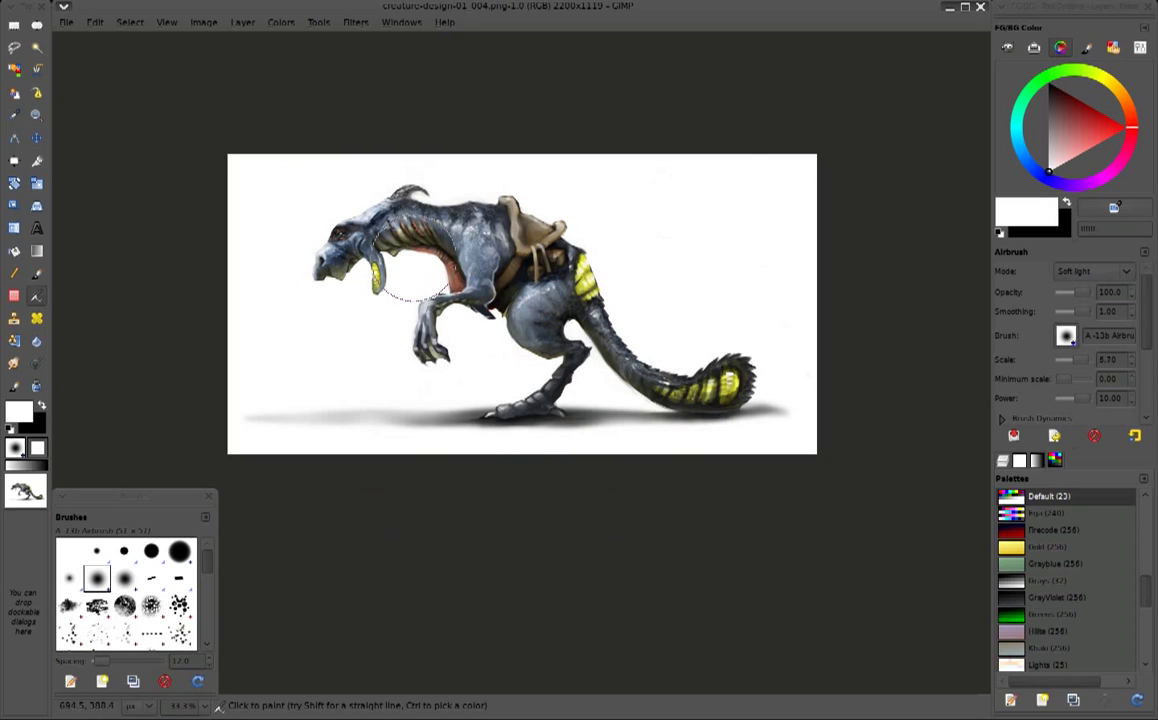
pyautogui.click(310, 236)
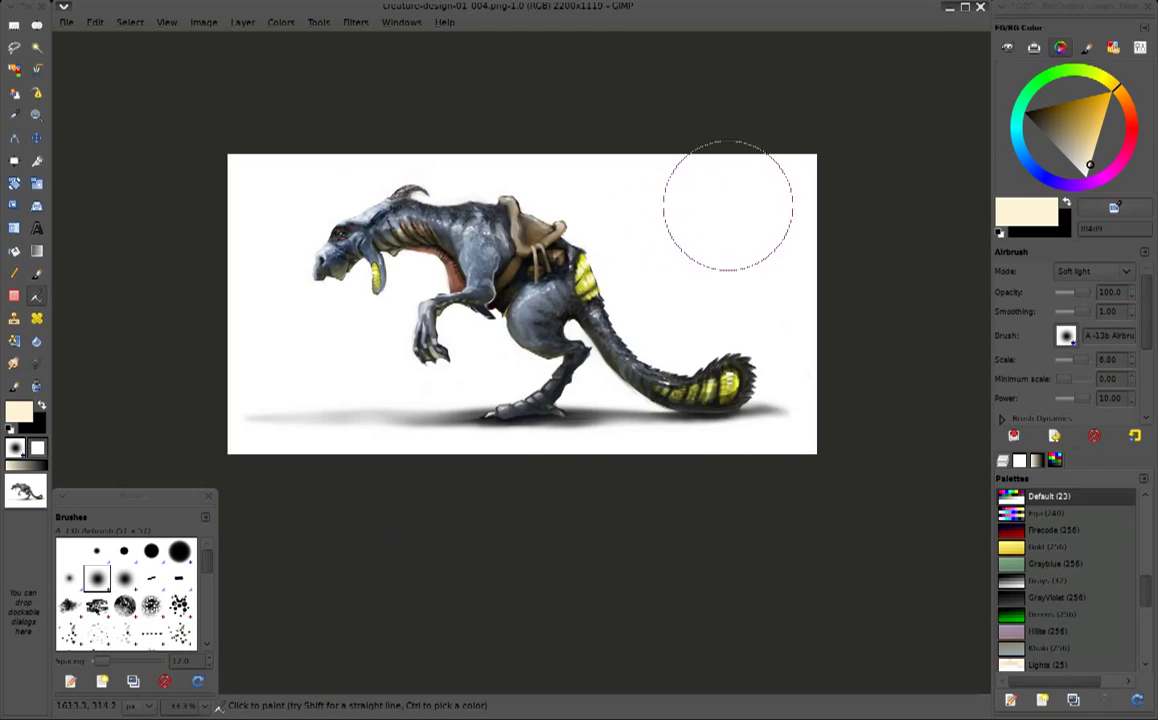
pyautogui.press('+')
pyautogui.hotkey('ctrl', 'l')
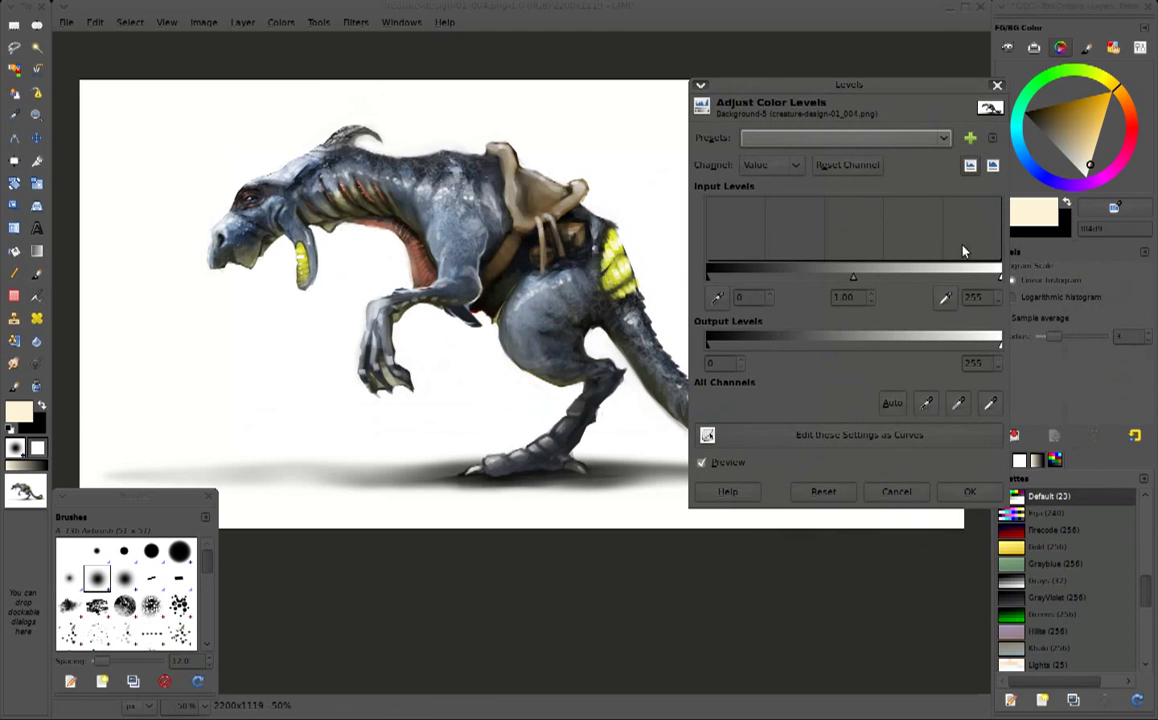
# Reopen Levels, pull in the white point and set gamma to 1.02, toggle Preview, then cancel
pyautogui.click(969, 491)
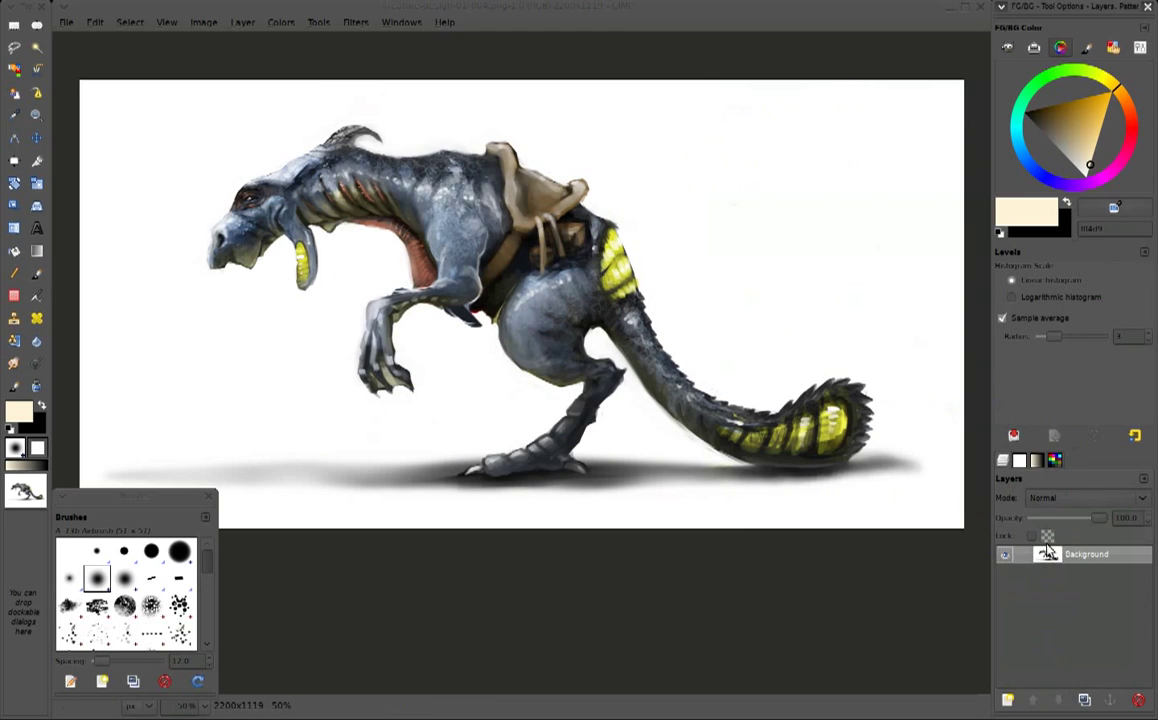
pyautogui.hotkey('ctrl', 'l')
pyautogui.moveTo(711, 263)
pyautogui.mouseDown()
pyautogui.moveTo(804, 261)
pyautogui.moveTo(707, 262)
pyautogui.mouseUp()
pyautogui.moveTo(999, 262)
pyautogui.mouseDown()
pyautogui.moveTo(985, 268)
pyautogui.moveTo(999, 262)
pyautogui.mouseUp()
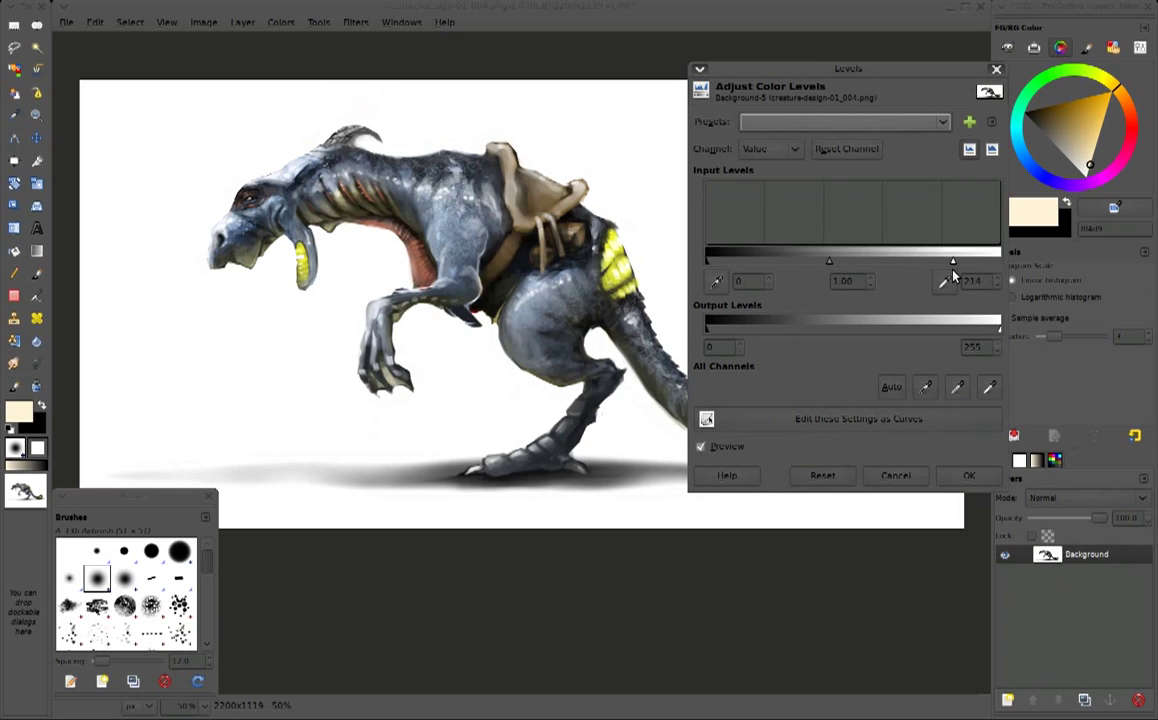
pyautogui.moveTo(852, 263)
pyautogui.mouseDown()
pyautogui.moveTo(868, 266)
pyautogui.moveTo(843, 269)
pyautogui.moveTo(852, 264)
pyautogui.mouseUp()
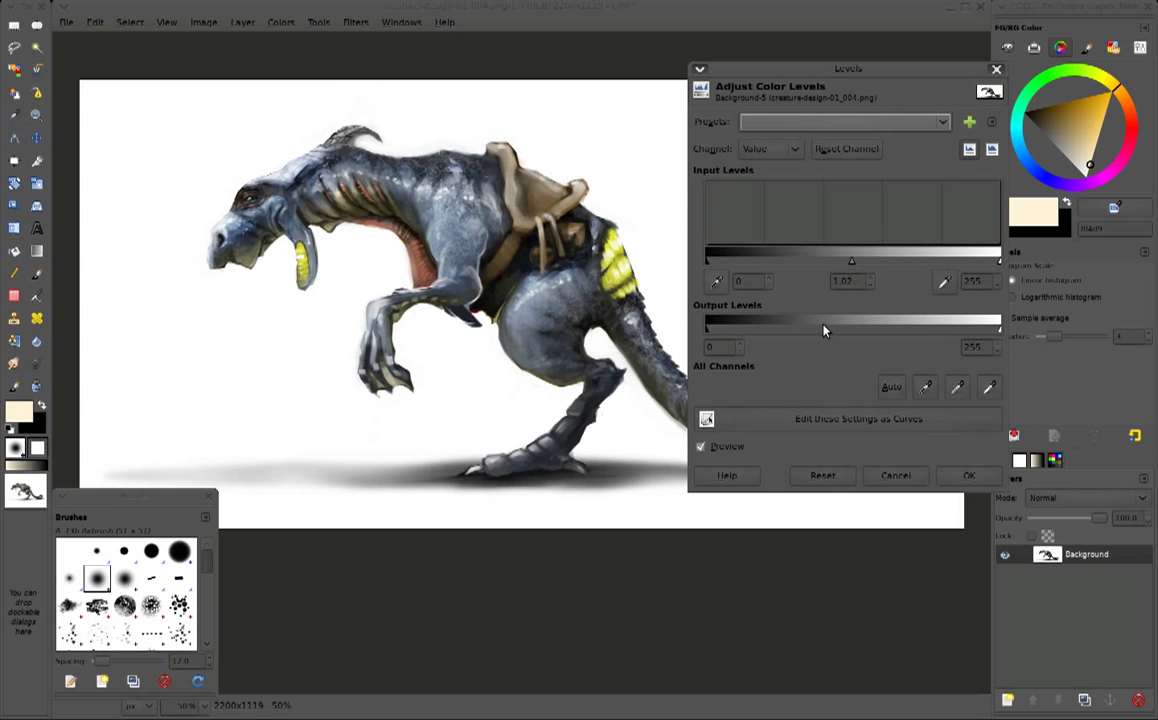
pyautogui.click(727, 449)
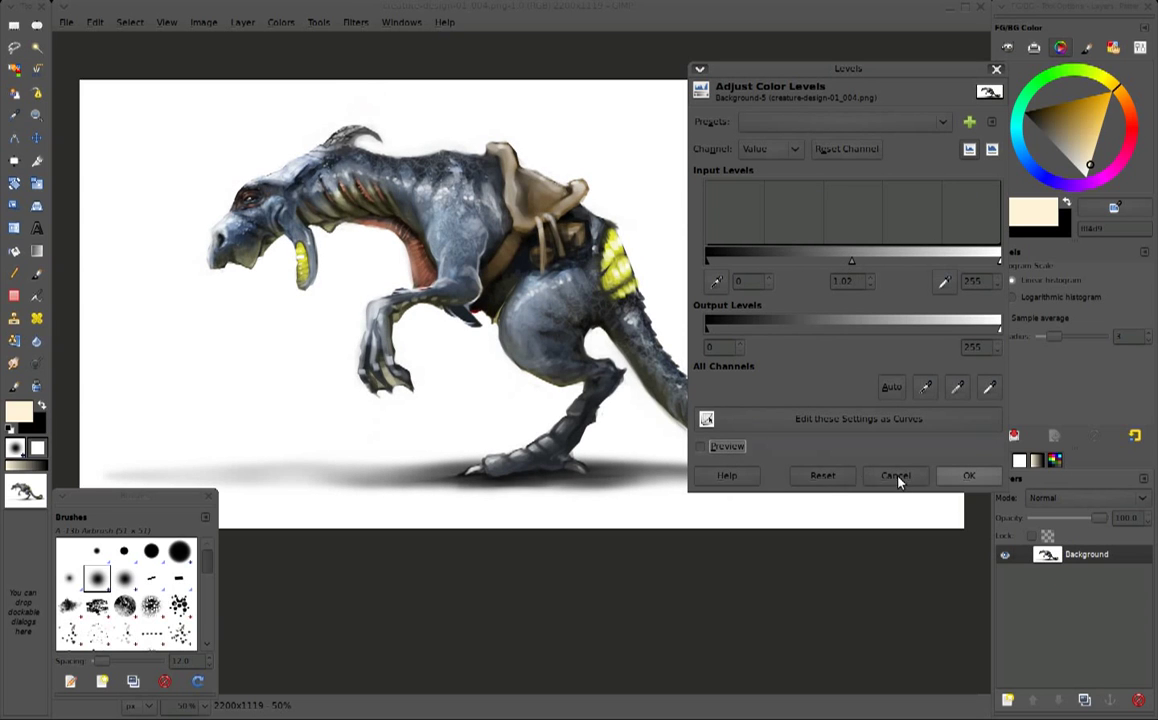
pyautogui.click(896, 476)
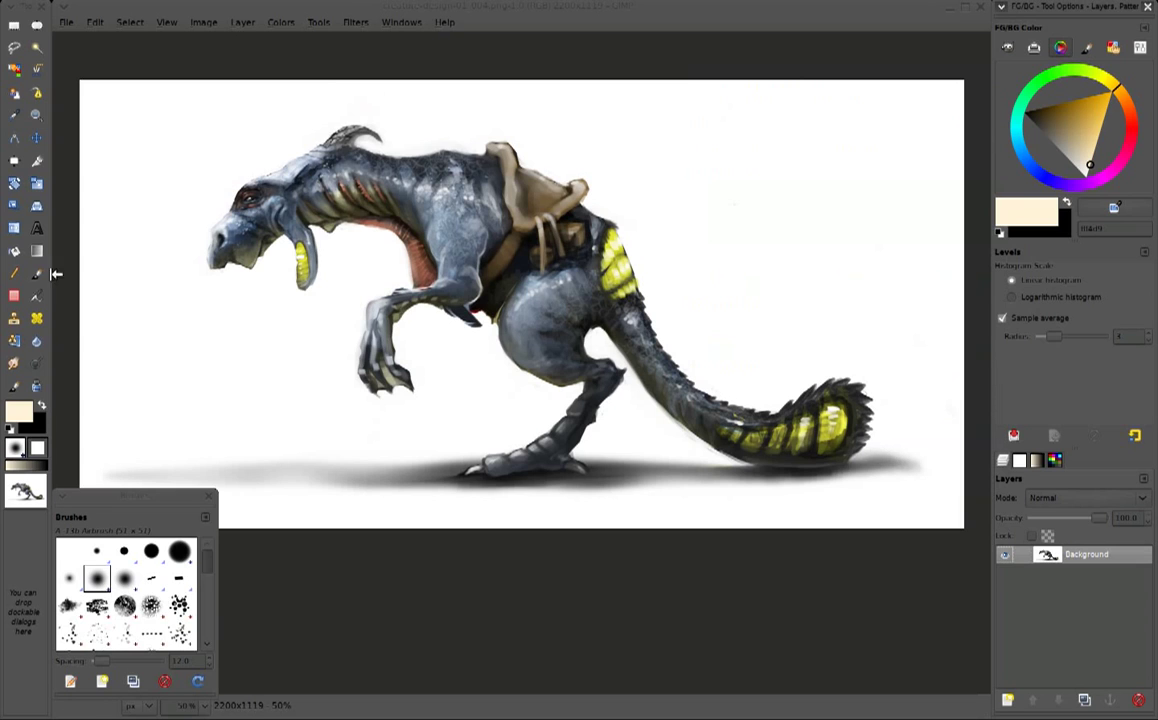
pyautogui.click(14, 386)
# Sample olive, yellow, brown and near-black tones from the tail bands and foot
pyautogui.keyDown('ctrl'); pyautogui.click(690, 410); pyautogui.keyUp('ctrl')
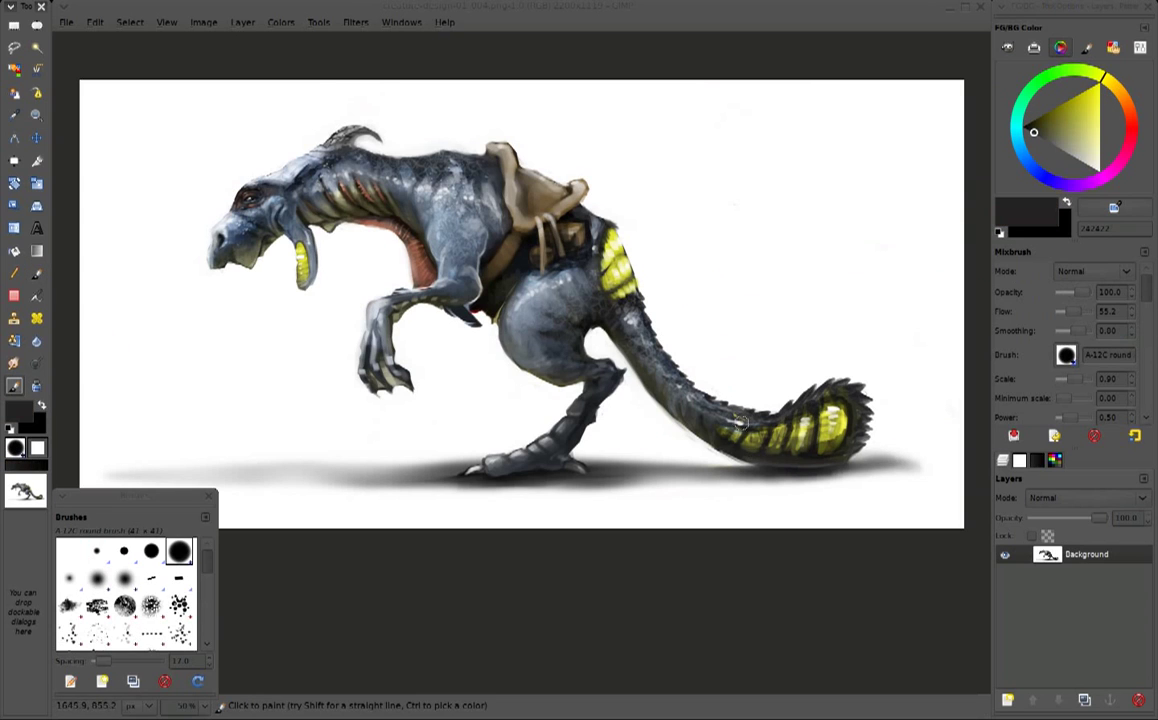
pyautogui.keyDown('ctrl'); pyautogui.click(799, 450); pyautogui.keyUp('ctrl')
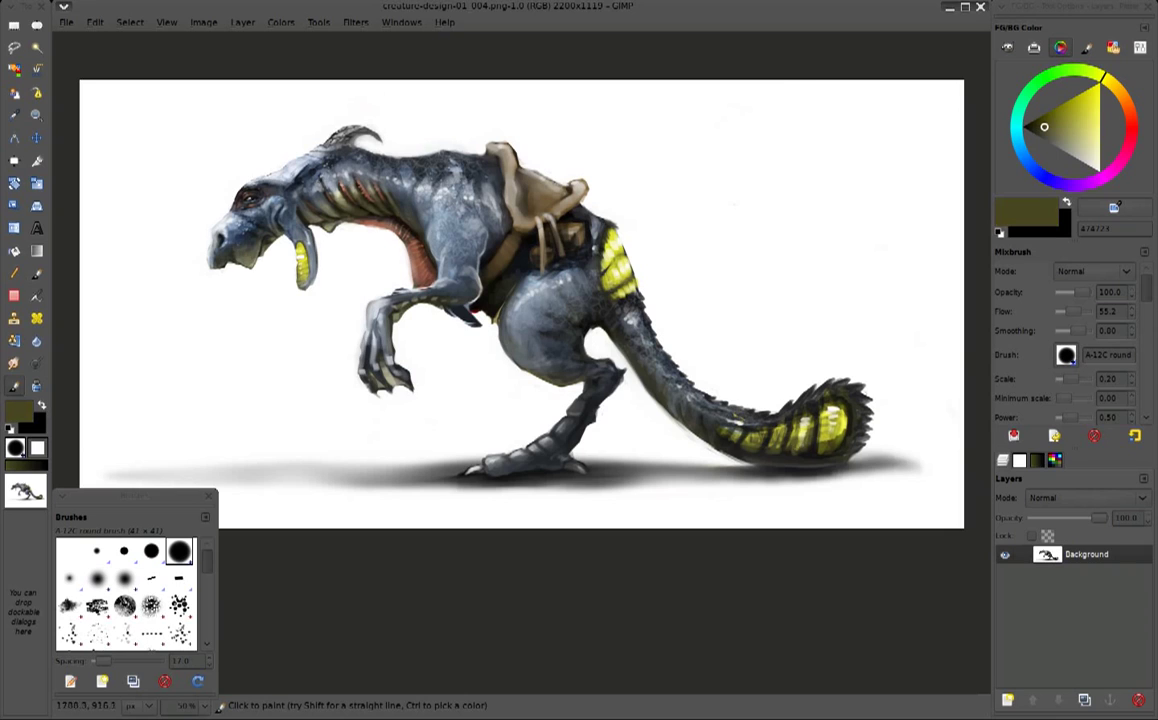
pyautogui.keyDown('ctrl'); pyautogui.click(800, 432); pyautogui.keyUp('ctrl')
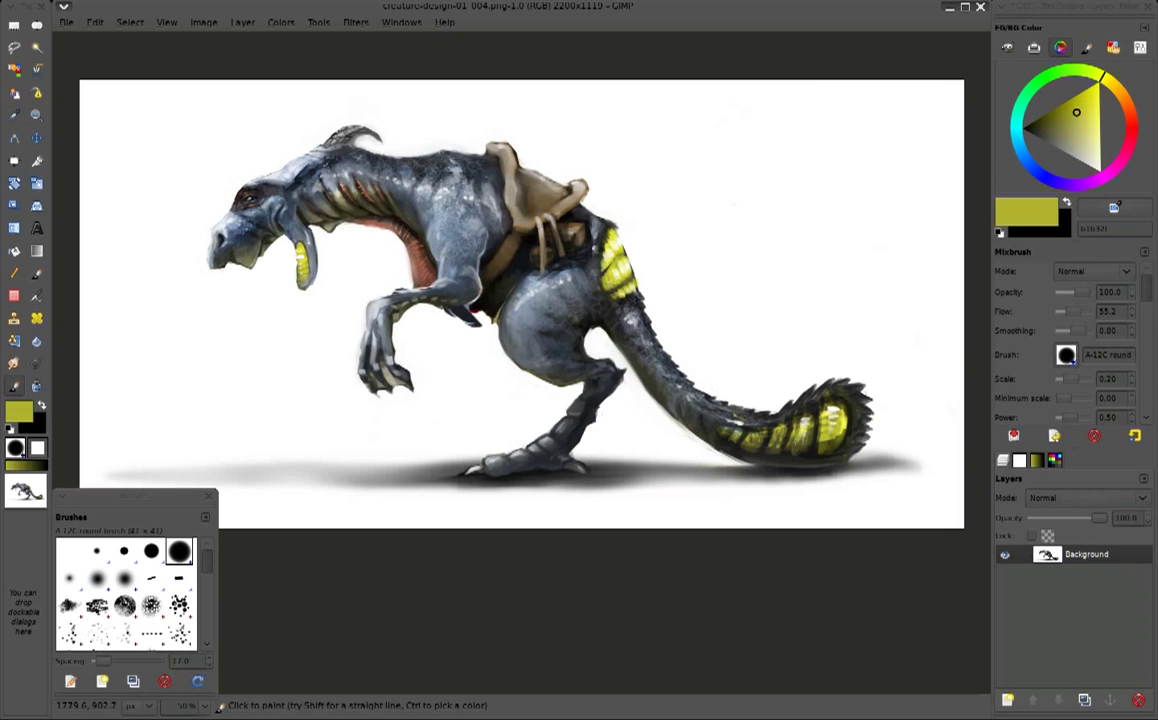
pyautogui.keyDown('ctrl'); pyautogui.click(510, 352); pyautogui.keyUp('ctrl')
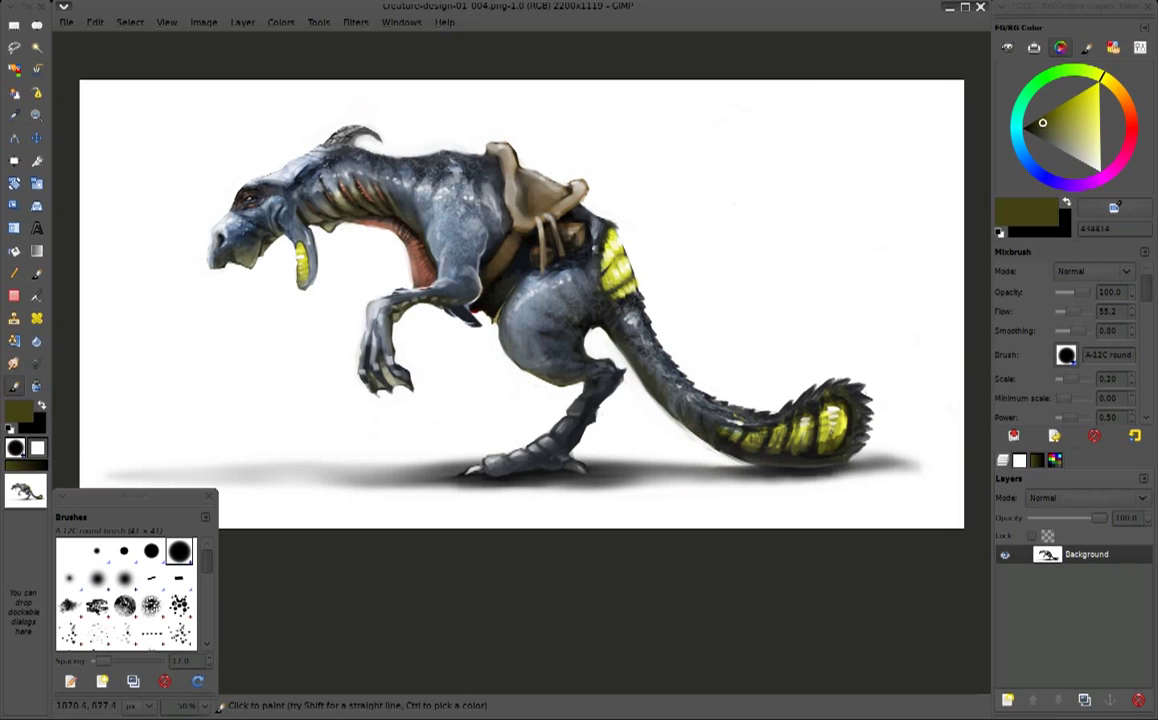
pyautogui.keyDown('ctrl'); pyautogui.click(717, 439); pyautogui.keyUp('ctrl')
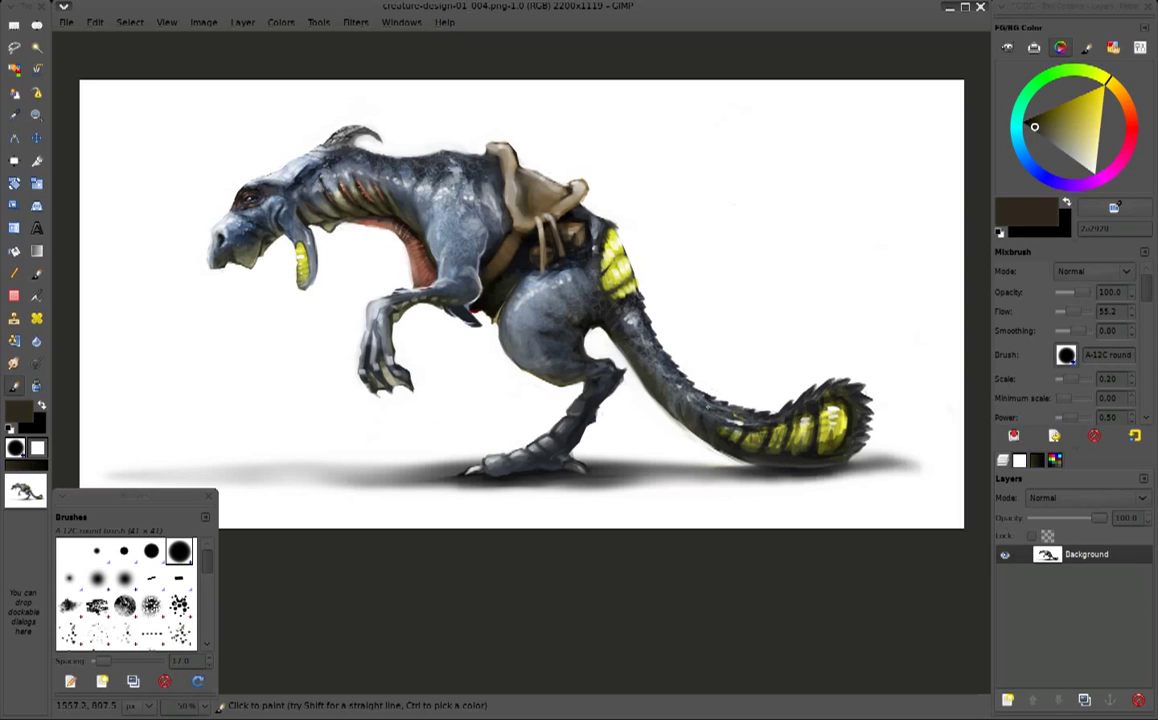
pyautogui.keyDown('ctrl'); pyautogui.click(706, 405); pyautogui.keyUp('ctrl')
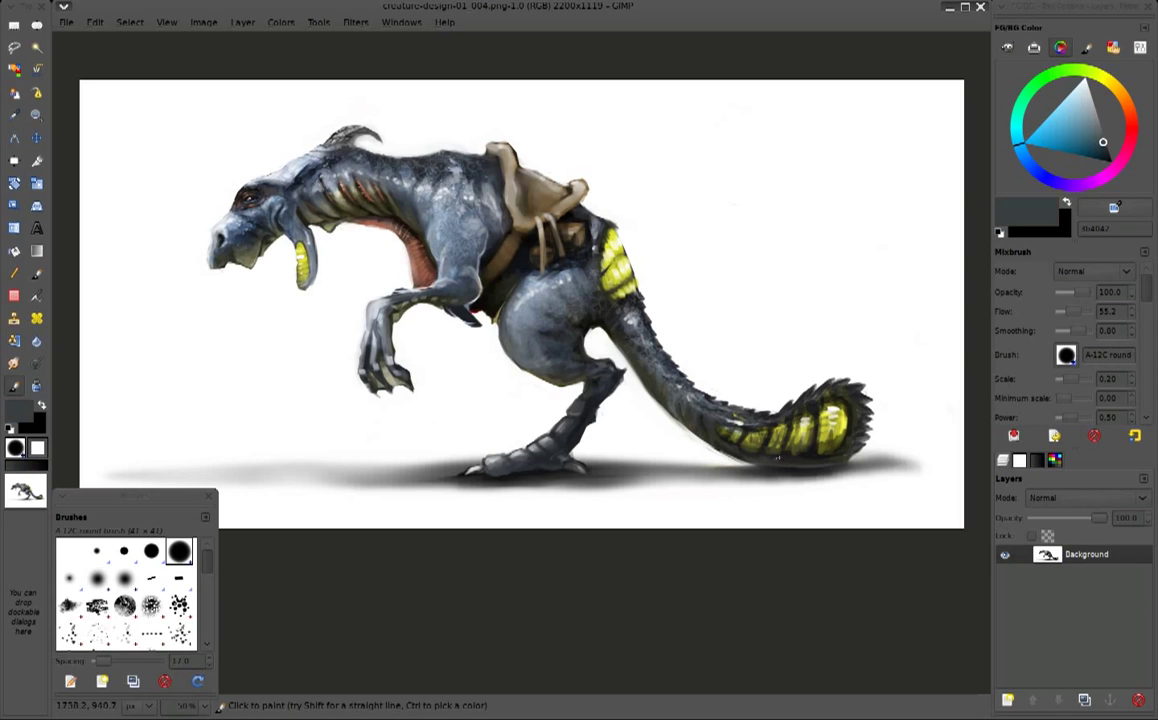
pyautogui.keyDown('ctrl'); pyautogui.click(482, 449); pyautogui.keyUp('ctrl')
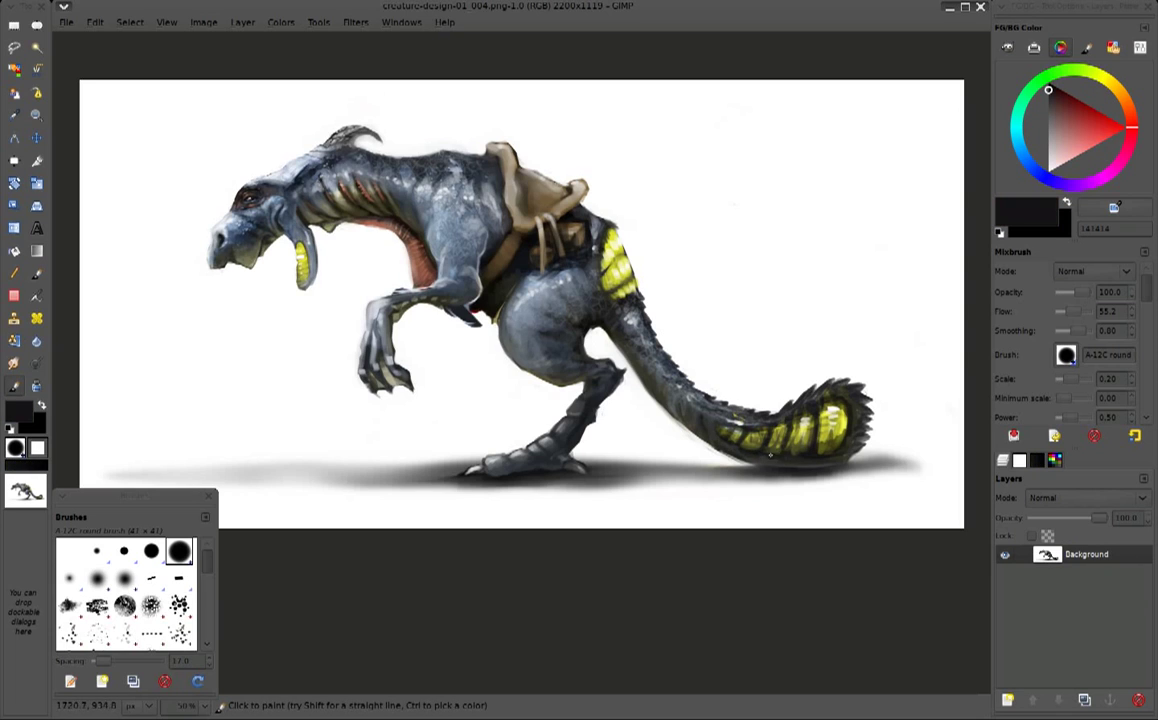
pyautogui.keyDown('ctrl'); pyautogui.click(791, 442); pyautogui.keyUp('ctrl')
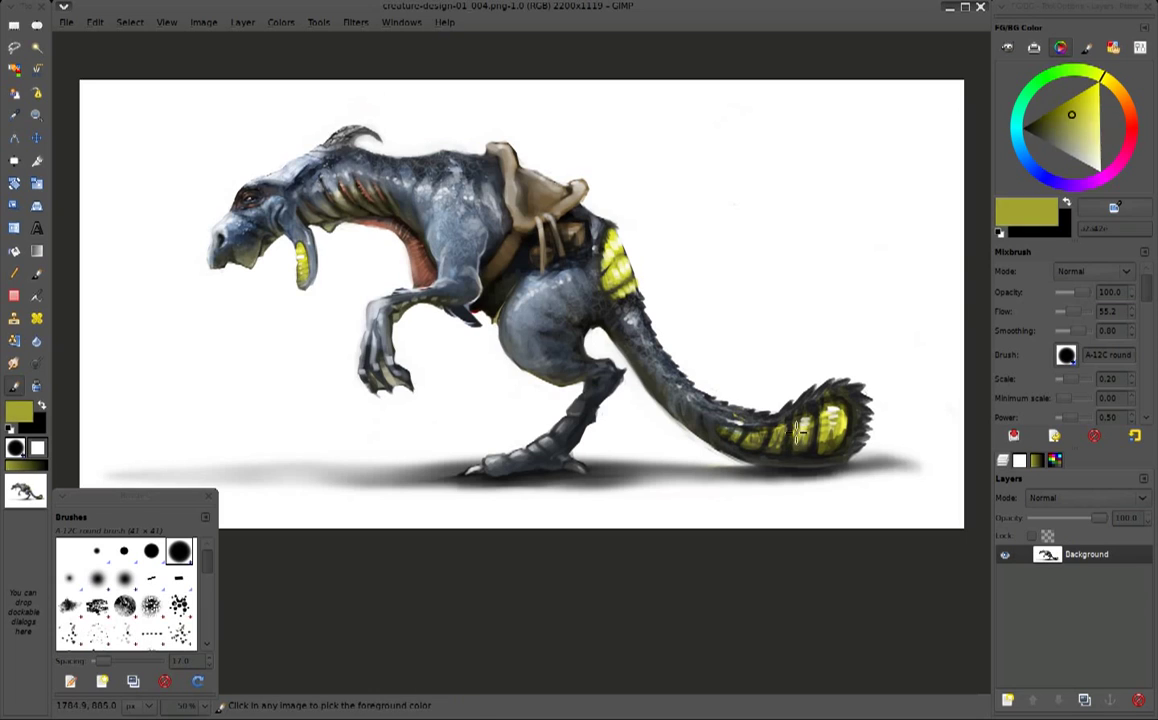
pyautogui.keyDown('ctrl'); pyautogui.click(775, 438); pyautogui.keyUp('ctrl')
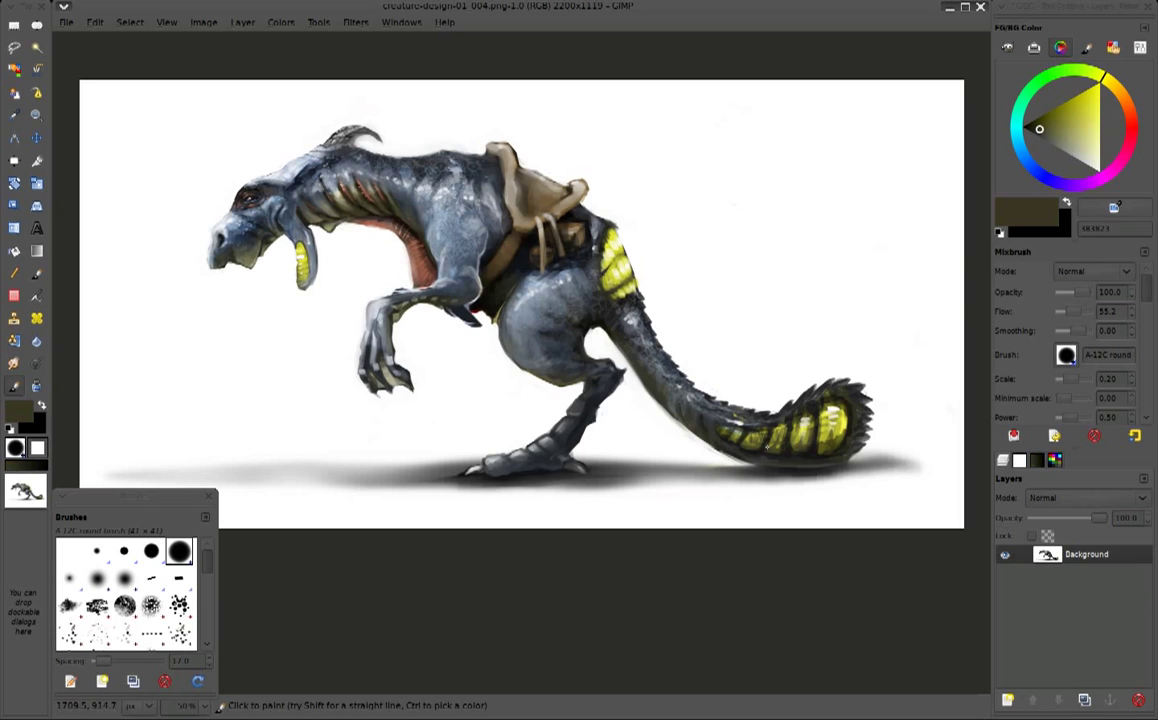
pyautogui.keyDown('ctrl'); pyautogui.click(780, 446); pyautogui.keyUp('ctrl')
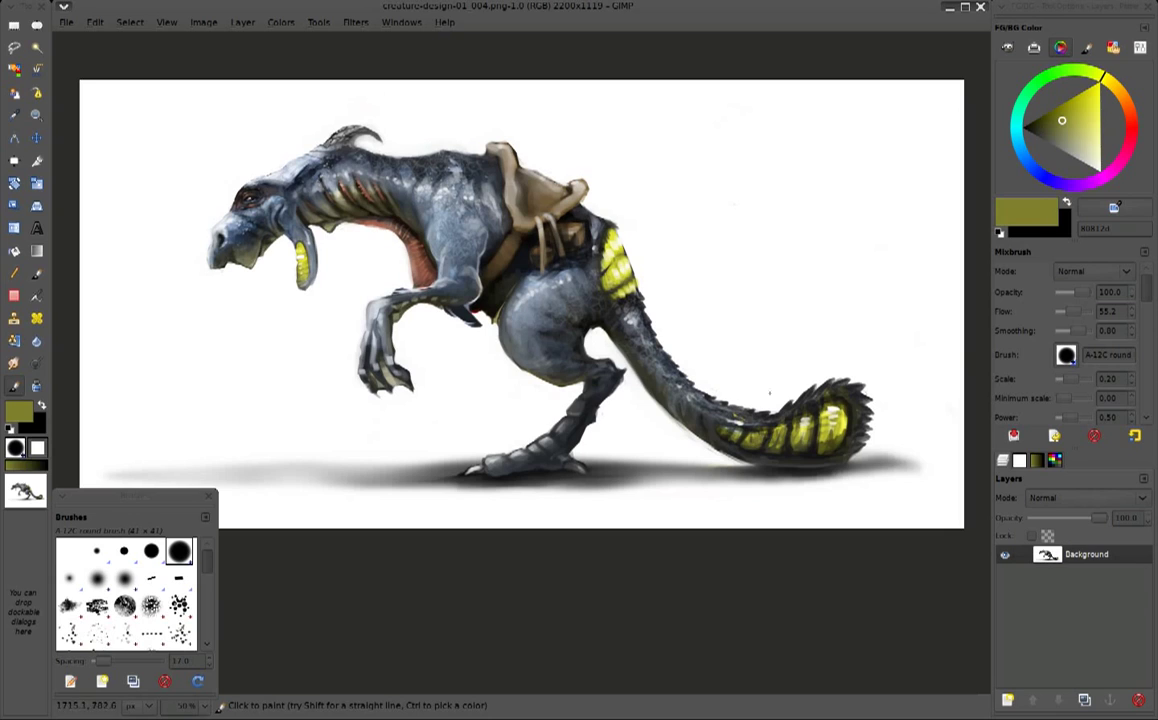
pyautogui.keyDown('ctrl'); pyautogui.click(772, 453); pyautogui.keyUp('ctrl')
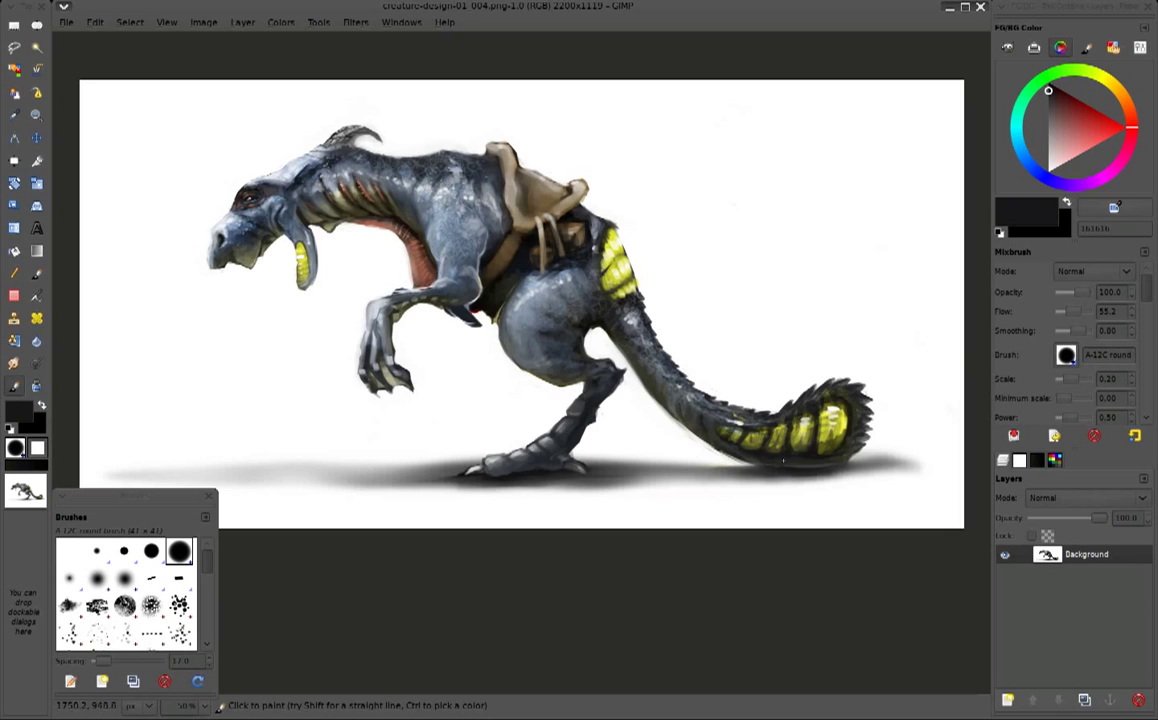
# Resize the brush to scale 0.70 and pick light grey, white and mid grey tones
pyautogui.press(']')
pyautogui.press(']')
pyautogui.press(']')
pyautogui.keyDown('ctrl'); pyautogui.click(930, 190); pyautogui.keyUp('ctrl')
pyautogui.press('[')
pyautogui.press('[')
pyautogui.press('[')
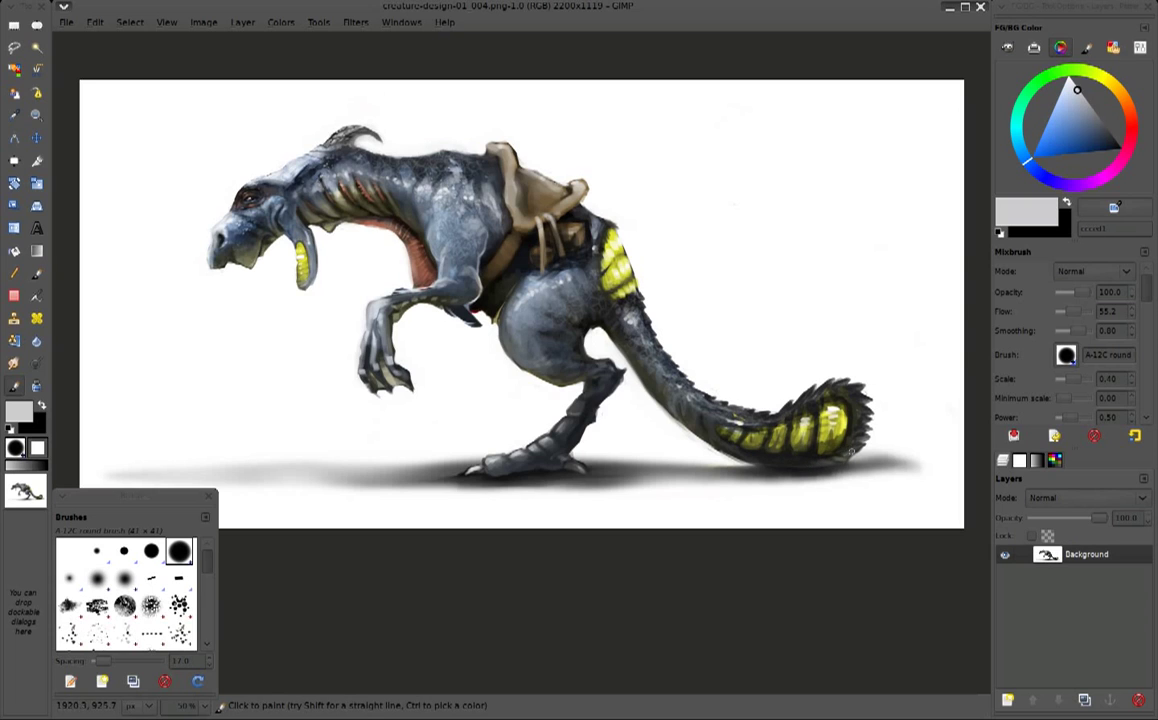
pyautogui.keyDown('ctrl'); pyautogui.click(787, 353); pyautogui.keyUp('ctrl')
pyautogui.press(']')
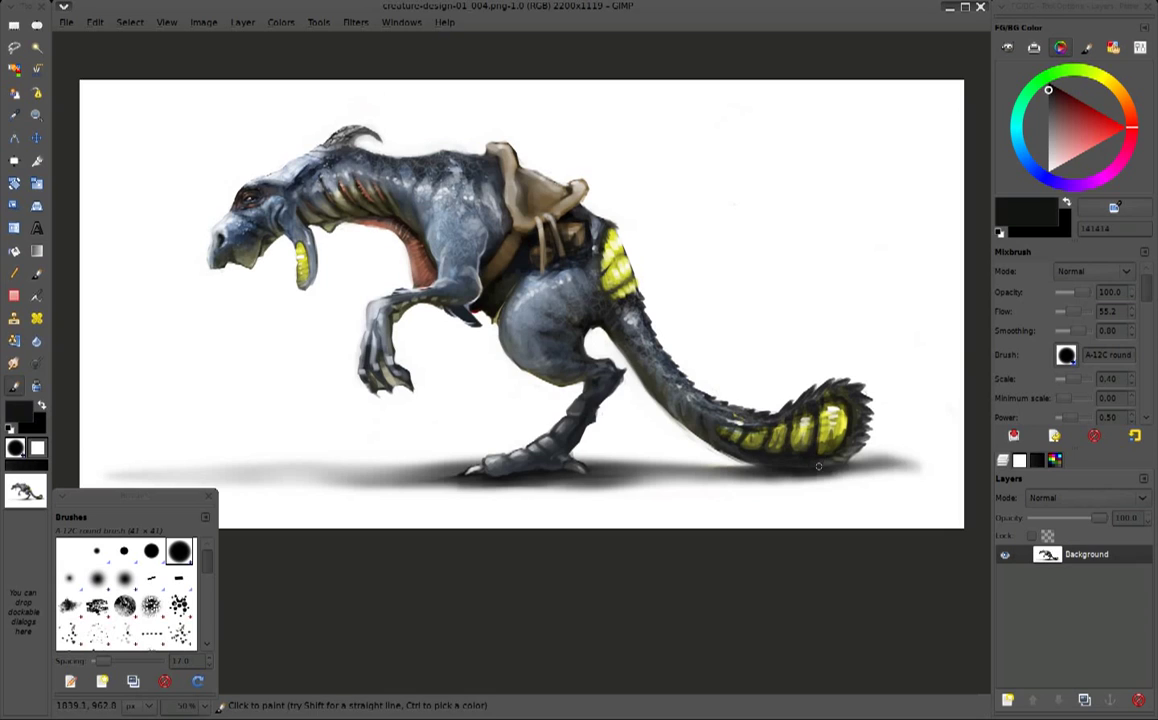
pyautogui.keyDown('ctrl'); pyautogui.click(840, 470); pyautogui.keyUp('ctrl')
# Resize the brush and sample mid grey, white and light blue-grey near the foot and body
pyautogui.press(']')
pyautogui.press(']')
pyautogui.keyDown('ctrl'); pyautogui.click(598, 478); pyautogui.keyUp('ctrl')
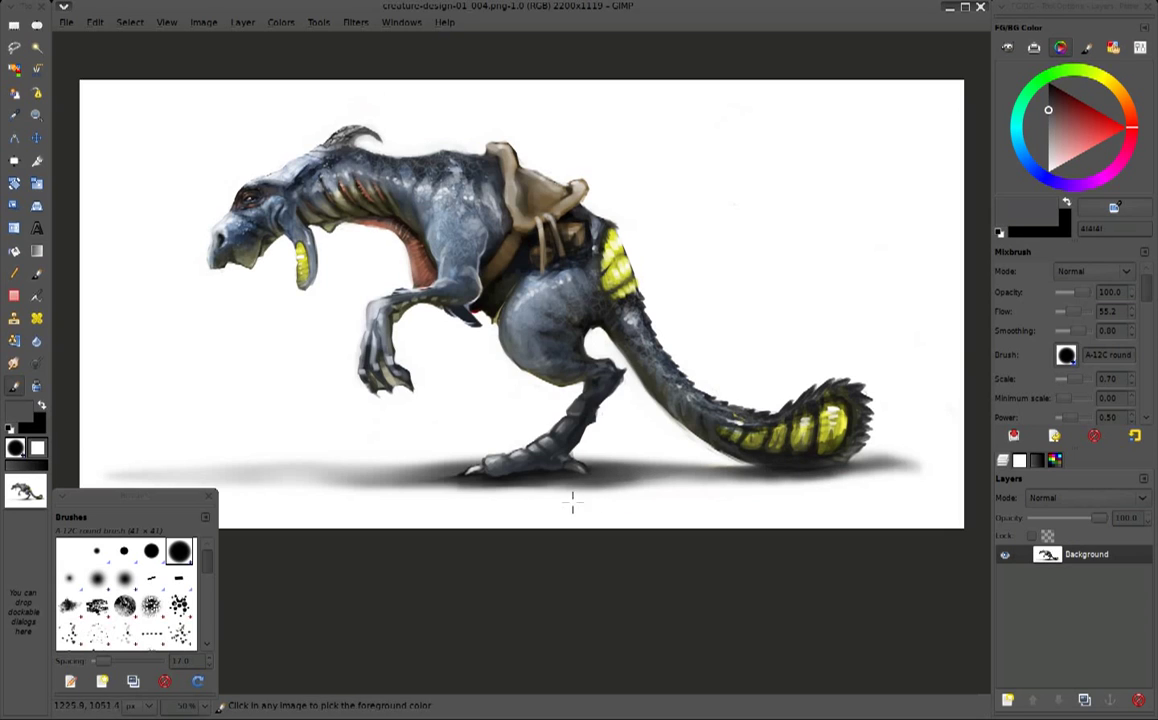
pyautogui.keyDown('ctrl'); pyautogui.click(571, 498); pyautogui.keyUp('ctrl')
pyautogui.keyDown('ctrl'); pyautogui.click(404, 436); pyautogui.keyUp('ctrl')
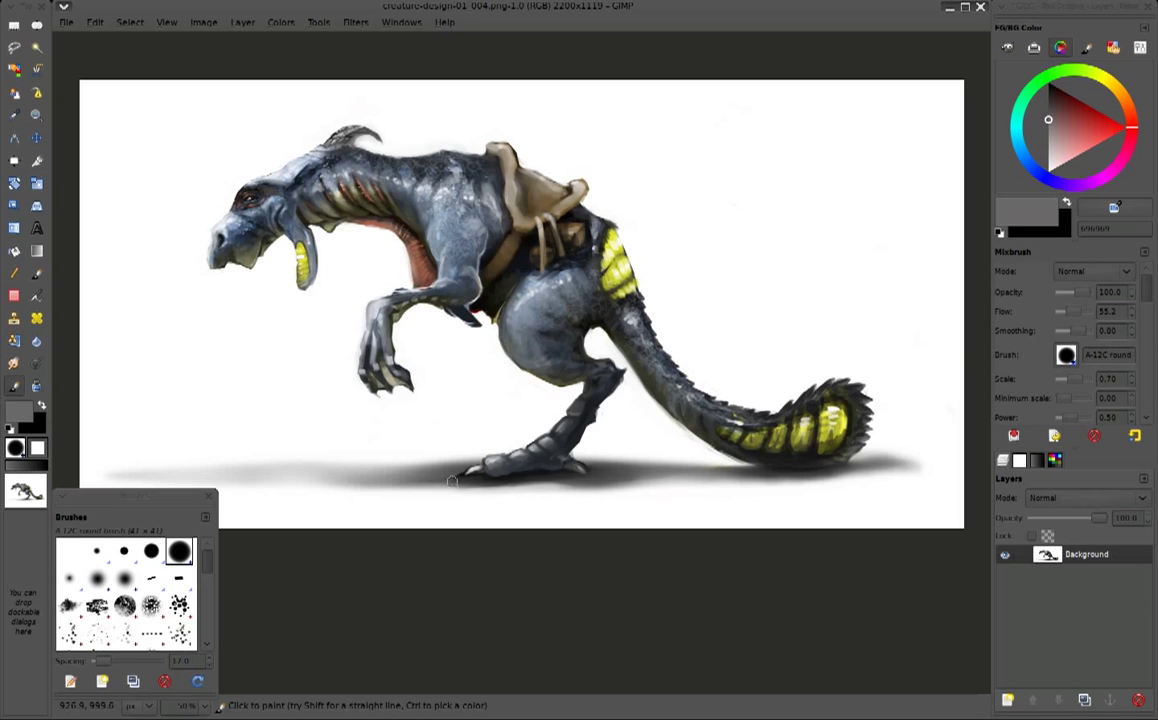
pyautogui.press('[')
pyautogui.press('[')
pyautogui.press('[')
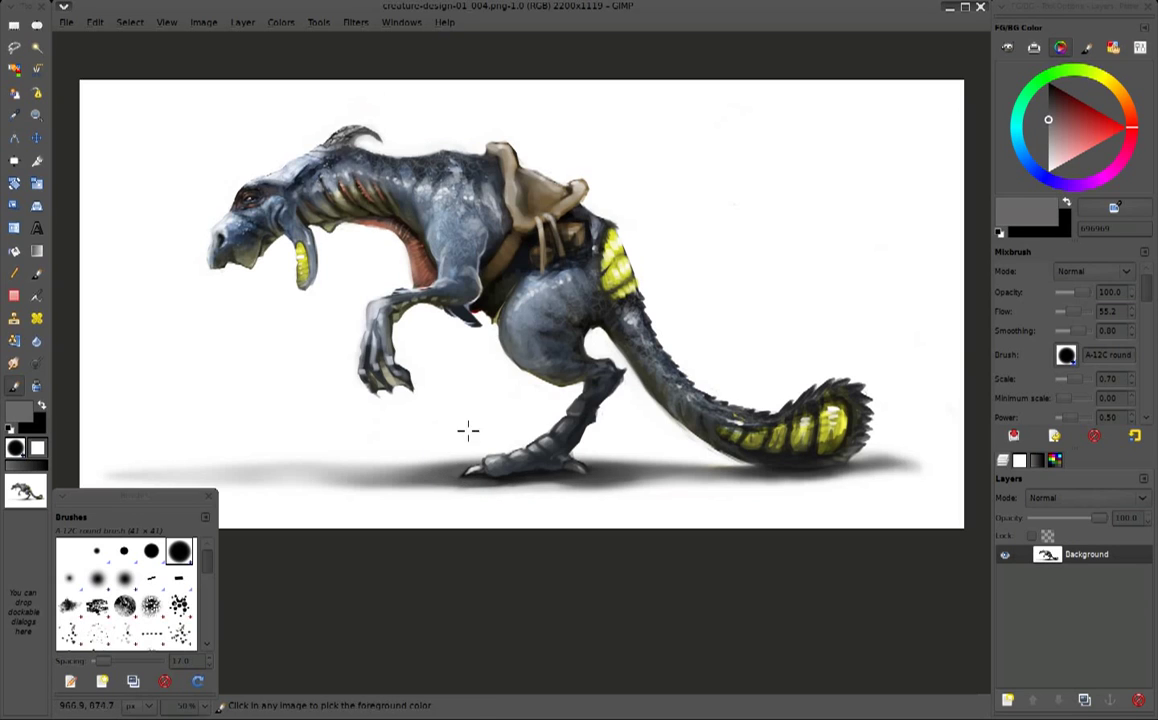
pyautogui.keyDown('ctrl'); pyautogui.click(468, 431); pyautogui.keyUp('ctrl')
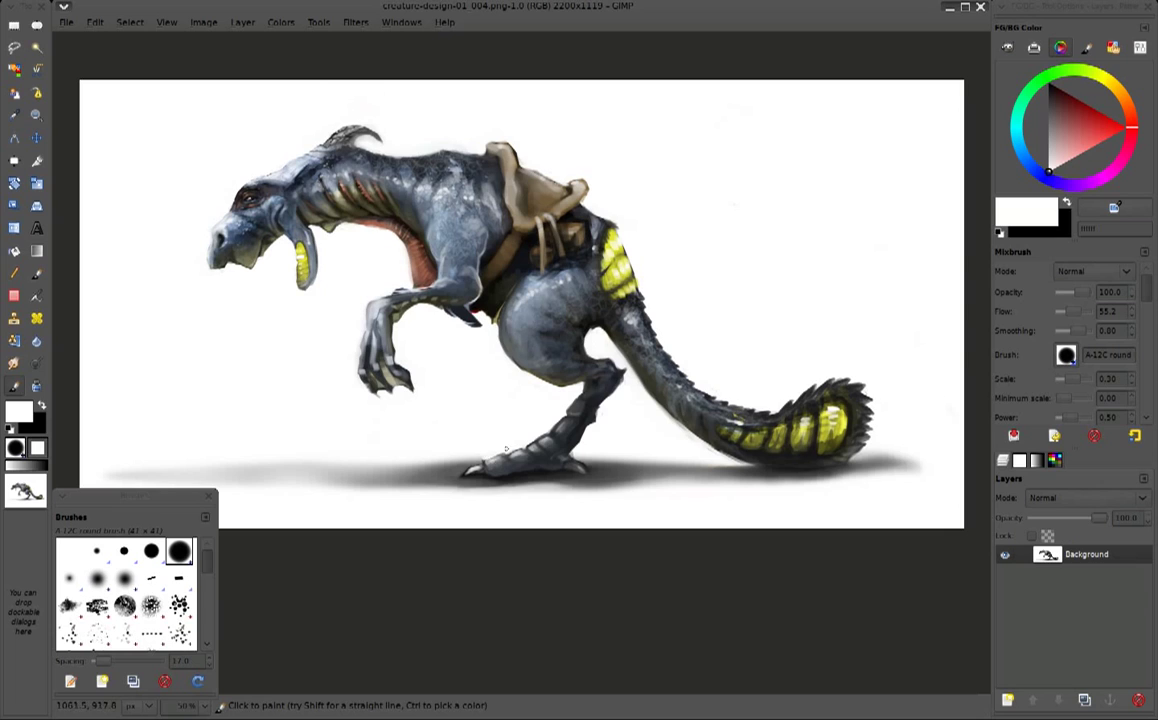
pyautogui.keyDown('ctrl'); pyautogui.click(443, 462); pyautogui.keyUp('ctrl')
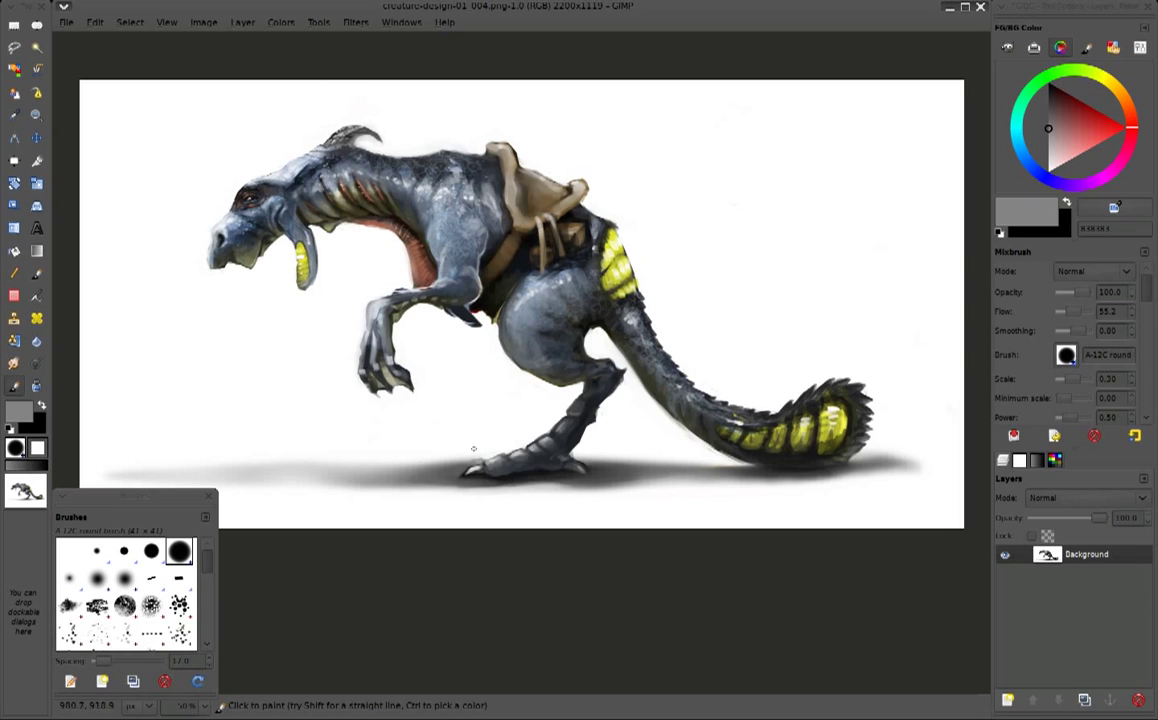
pyautogui.keyDown('ctrl'); pyautogui.click(474, 449); pyautogui.keyUp('ctrl')
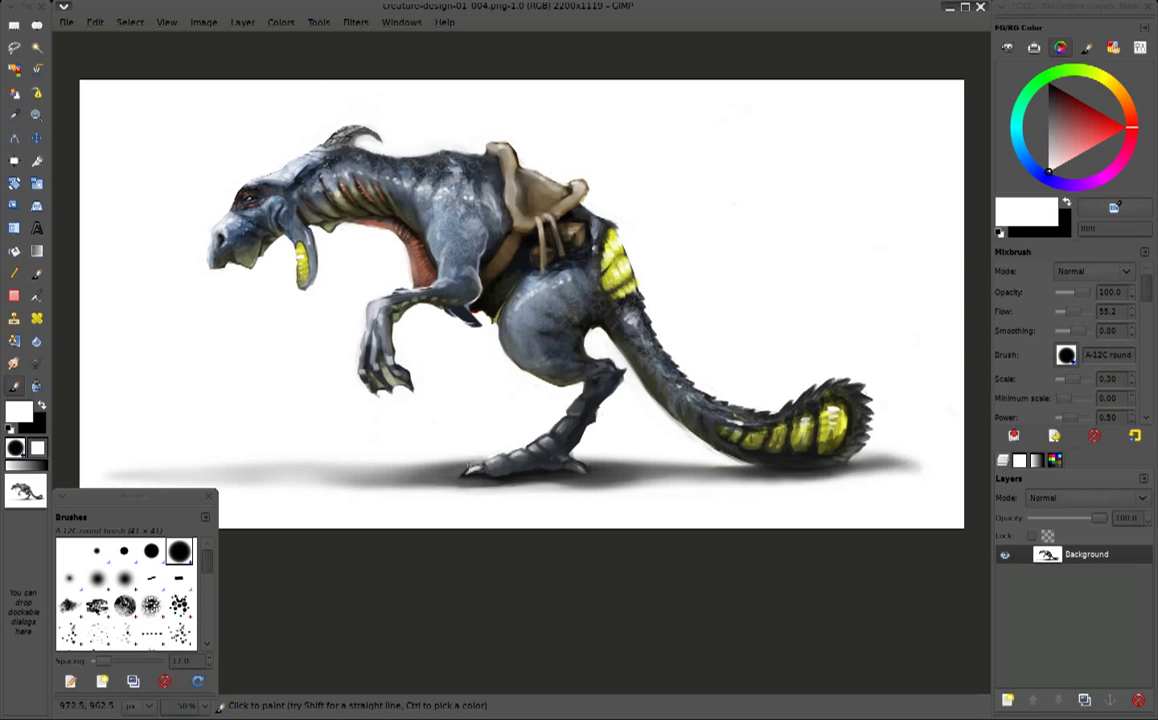
pyautogui.keyDown('ctrl'); pyautogui.click(536, 281); pyautogui.keyUp('ctrl')
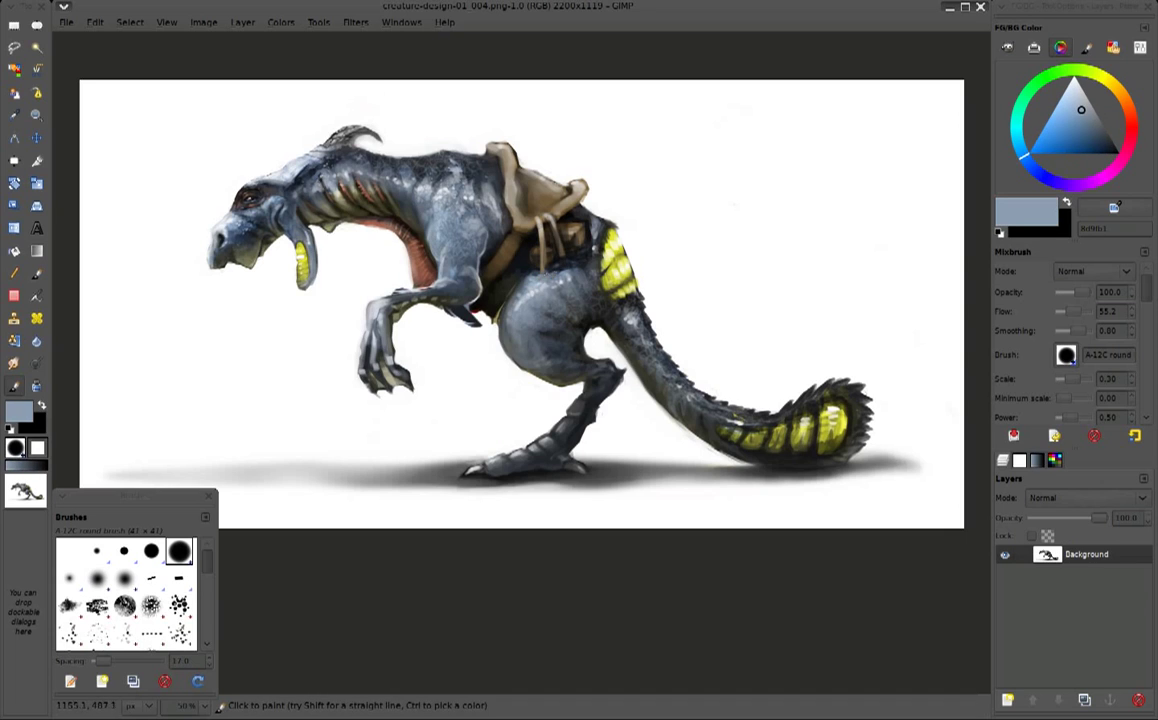
# Paint light highlights on the back near the saddle, the shoulder and the neck
pyautogui.moveTo(496, 246); pyautogui.dragTo(536, 242)
pyautogui.keyDown('ctrl'); pyautogui.click(345, 274); pyautogui.keyUp('ctrl')
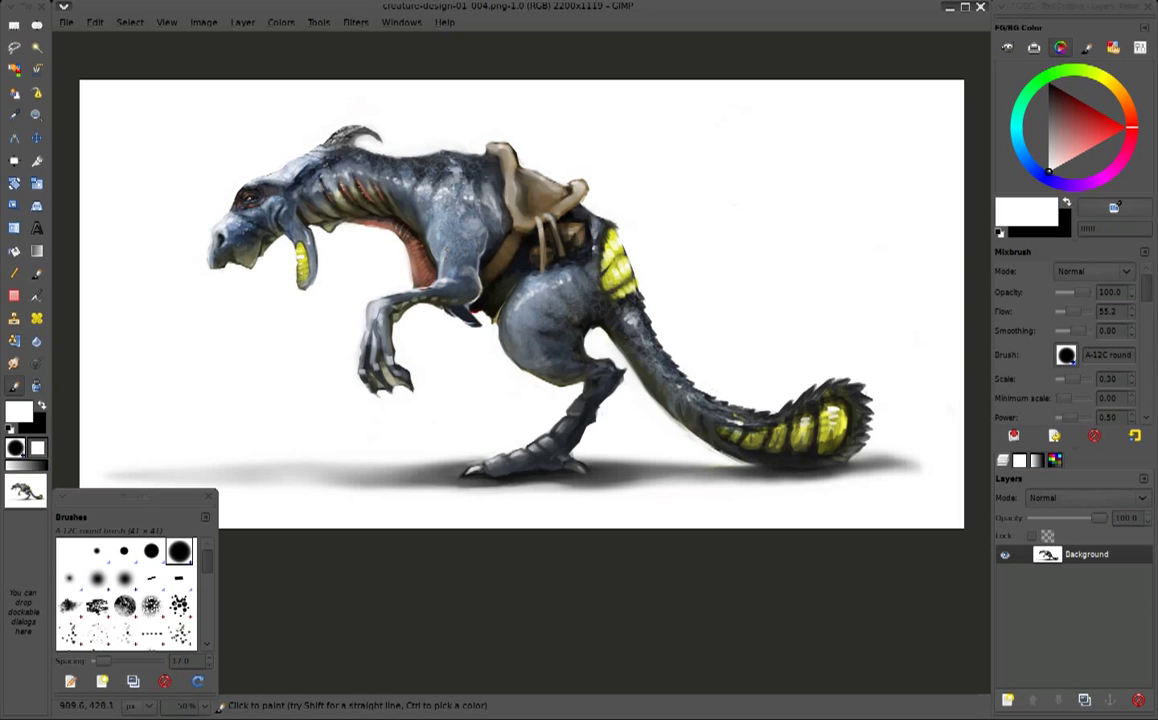
pyautogui.moveTo(405, 232); pyautogui.dragTo(430, 245)
pyautogui.moveTo(268, 205); pyautogui.dragTo(266, 214)
pyautogui.keyDown('ctrl'); pyautogui.click(262, 195); pyautogui.keyUp('ctrl')
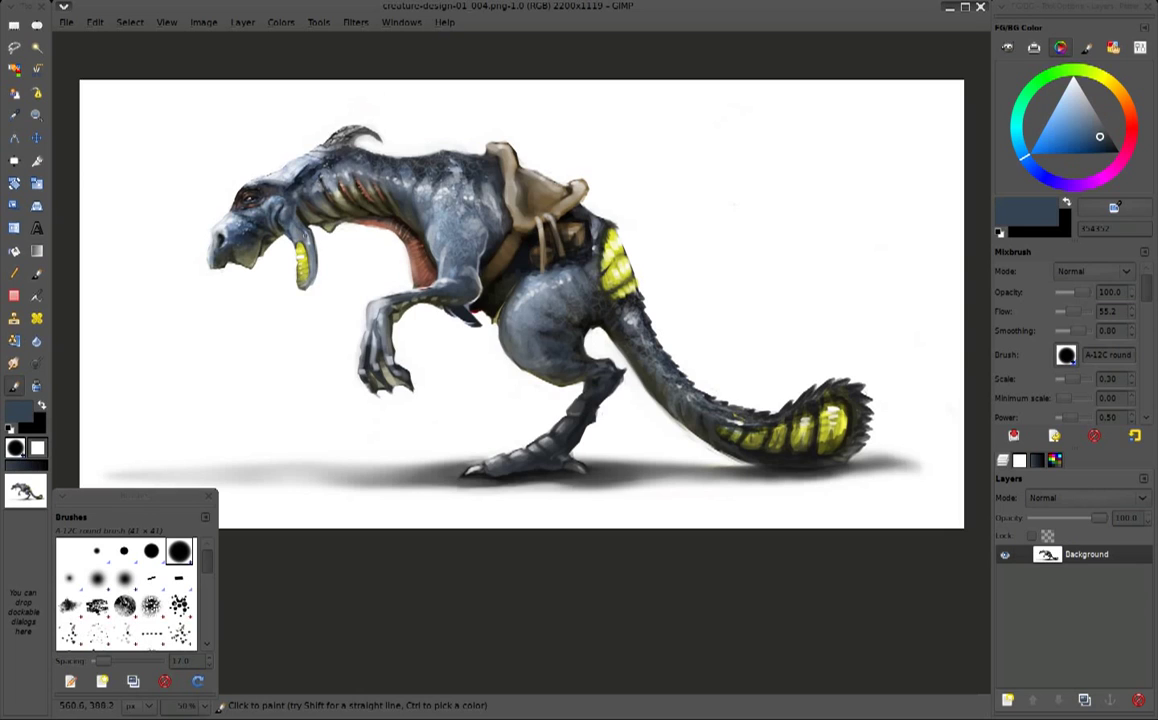
pyautogui.keyDown('ctrl'); pyautogui.click(281, 185); pyautogui.keyUp('ctrl')
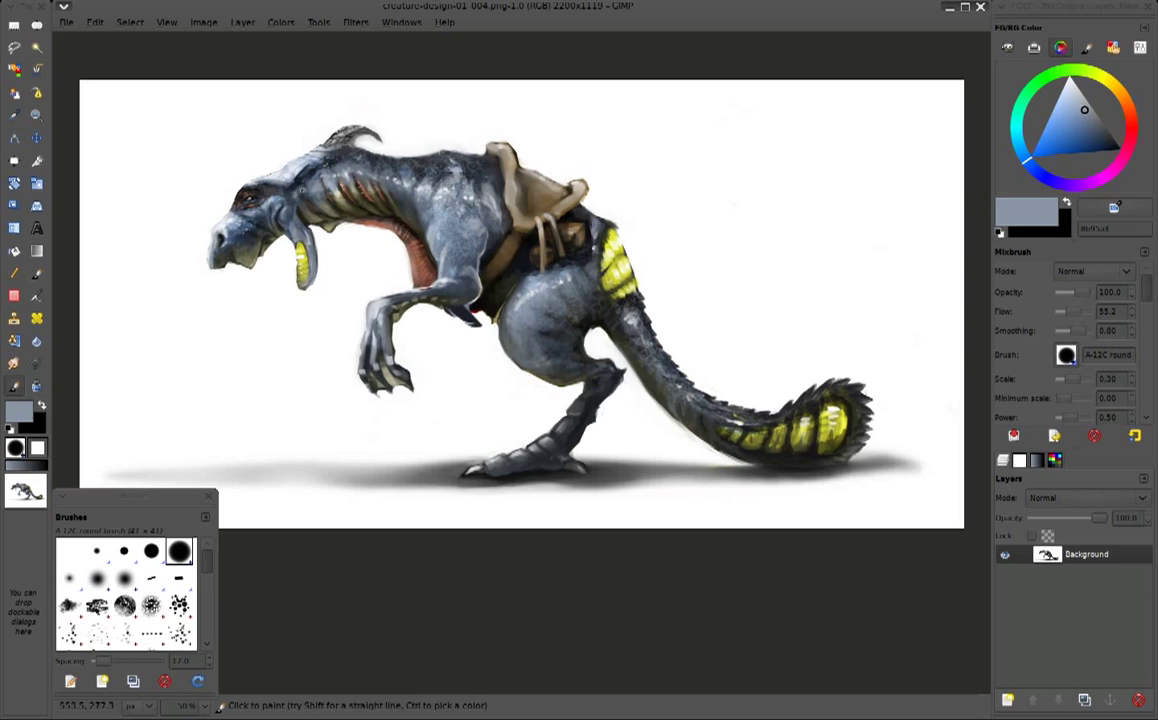
pyautogui.moveTo(302, 192); pyautogui.dragTo(301, 189)
# Paint dark navy strokes around the eye, then sample reddish and dark brown tones
pyautogui.keyDown('ctrl'); pyautogui.click(272, 172); pyautogui.keyUp('ctrl')
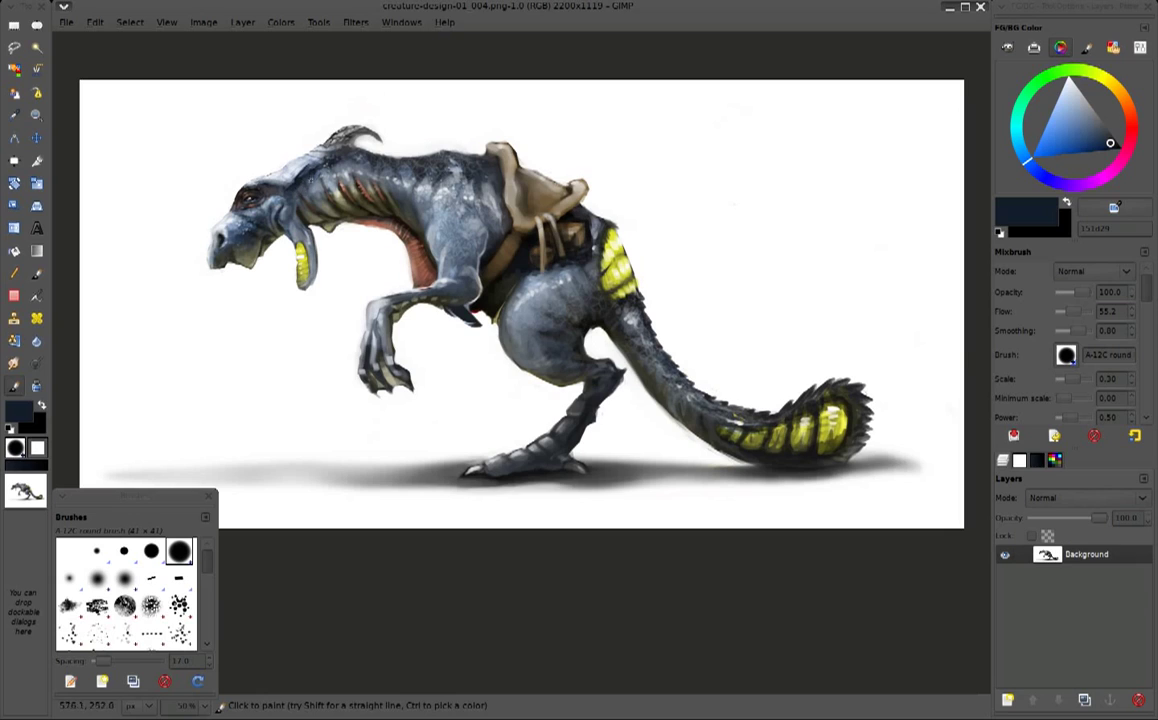
pyautogui.moveTo(262, 180)
pyautogui.mouseDown()
pyautogui.moveTo(252, 171)
pyautogui.moveTo(262, 172)
pyautogui.mouseUp()
pyautogui.keyDown('ctrl'); pyautogui.click(426, 261); pyautogui.keyUp('ctrl')
pyautogui.keyDown('ctrl'); pyautogui.click(430, 223); pyautogui.keyUp('ctrl')
pyautogui.keyDown('ctrl'); pyautogui.click(419, 238); pyautogui.keyUp('ctrl')
# Sample grey-blue, slate, white, light blue-grey and near-black tones from the creature
pyautogui.keyDown('ctrl'); pyautogui.click(426, 224); pyautogui.keyUp('ctrl')
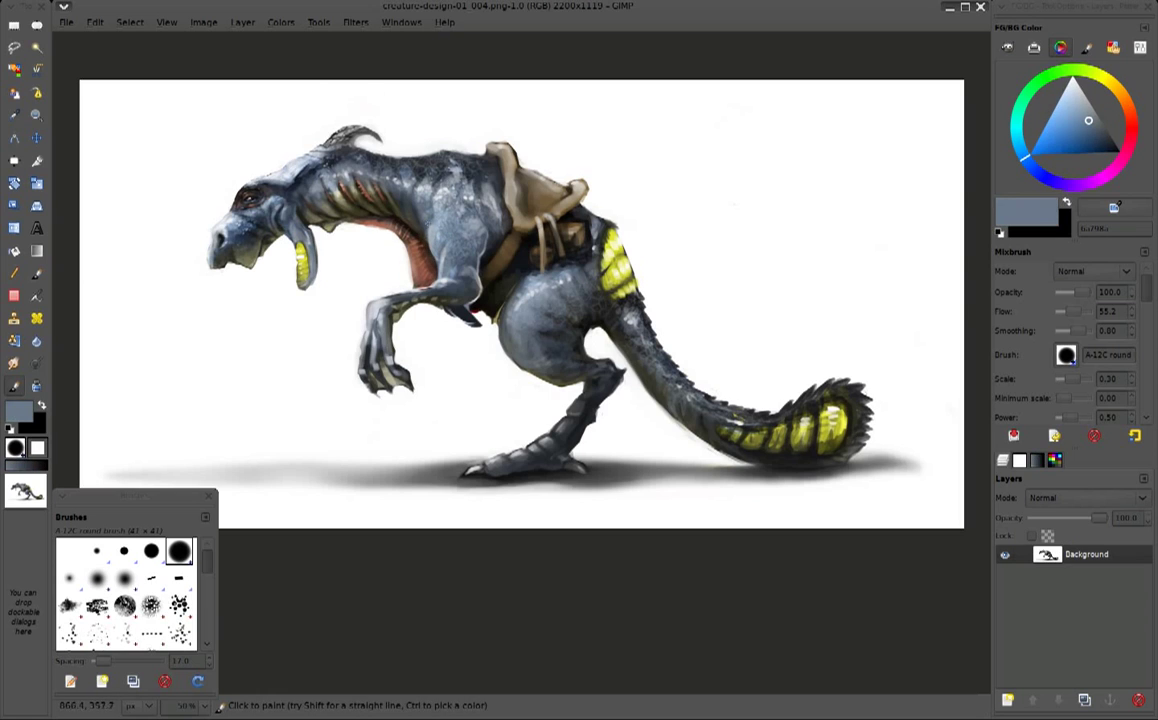
pyautogui.keyDown('ctrl'); pyautogui.click(420, 238); pyautogui.keyUp('ctrl')
pyautogui.keyDown('ctrl'); pyautogui.click(448, 208); pyautogui.keyUp('ctrl')
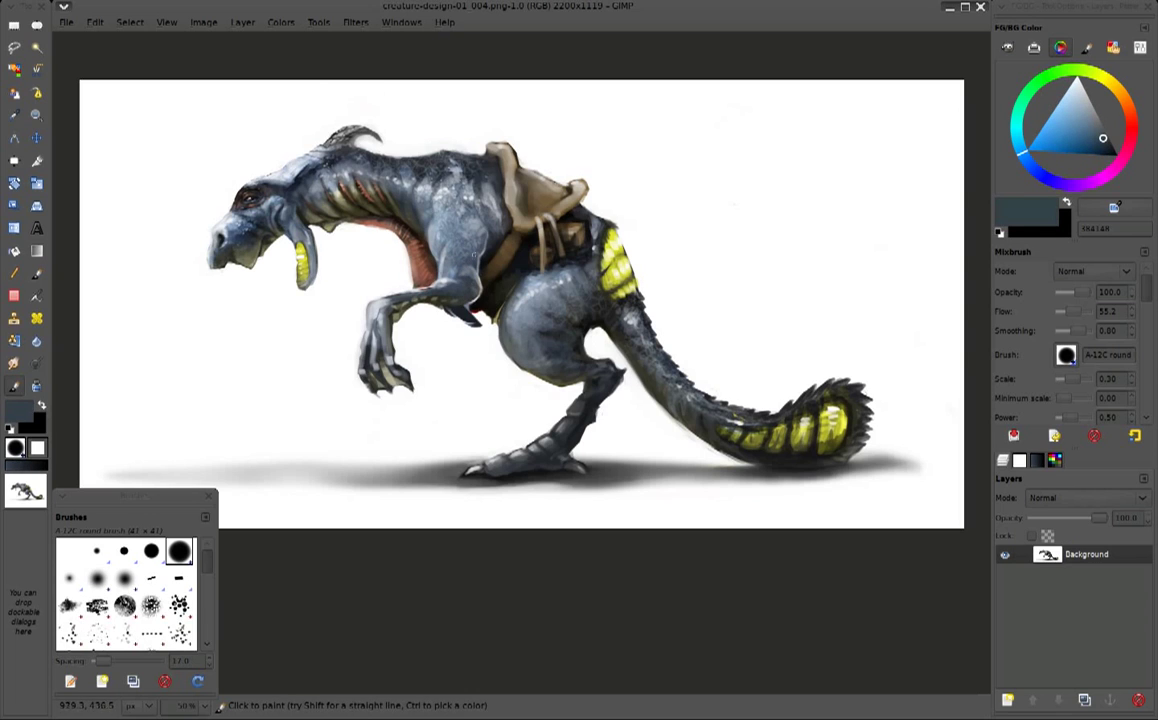
pyautogui.keyDown('ctrl'); pyautogui.click(930, 190); pyautogui.keyUp('ctrl')
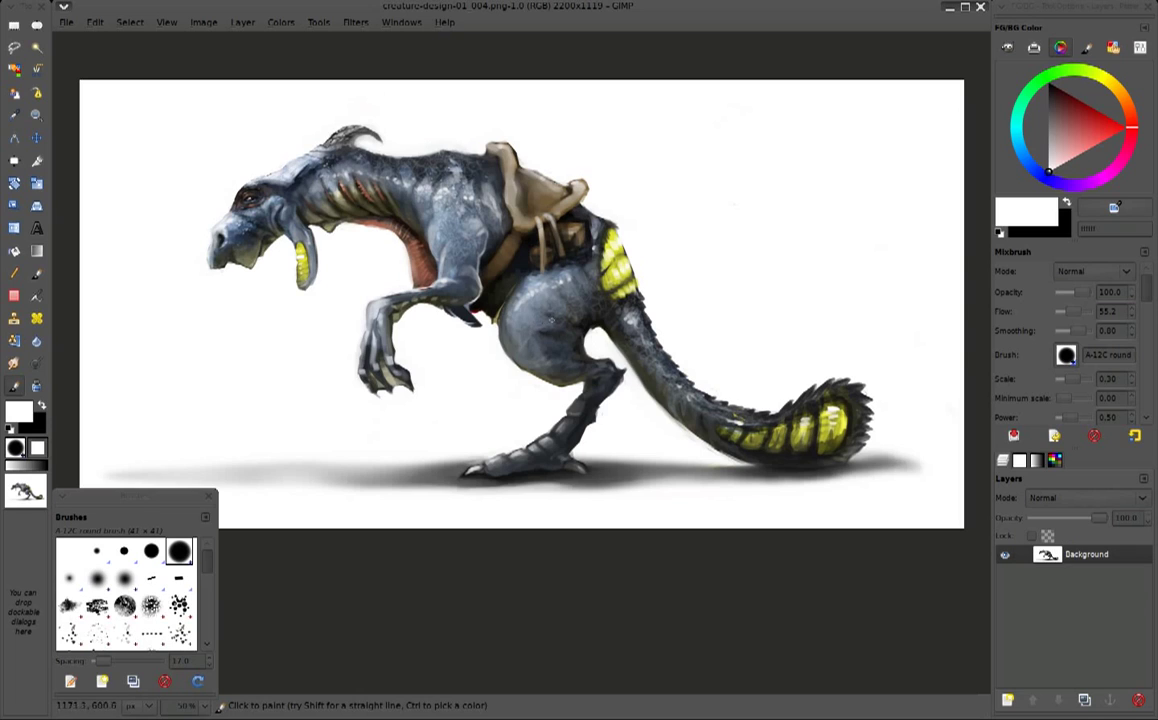
pyautogui.keyDown('ctrl'); pyautogui.click(532, 311); pyautogui.keyUp('ctrl')
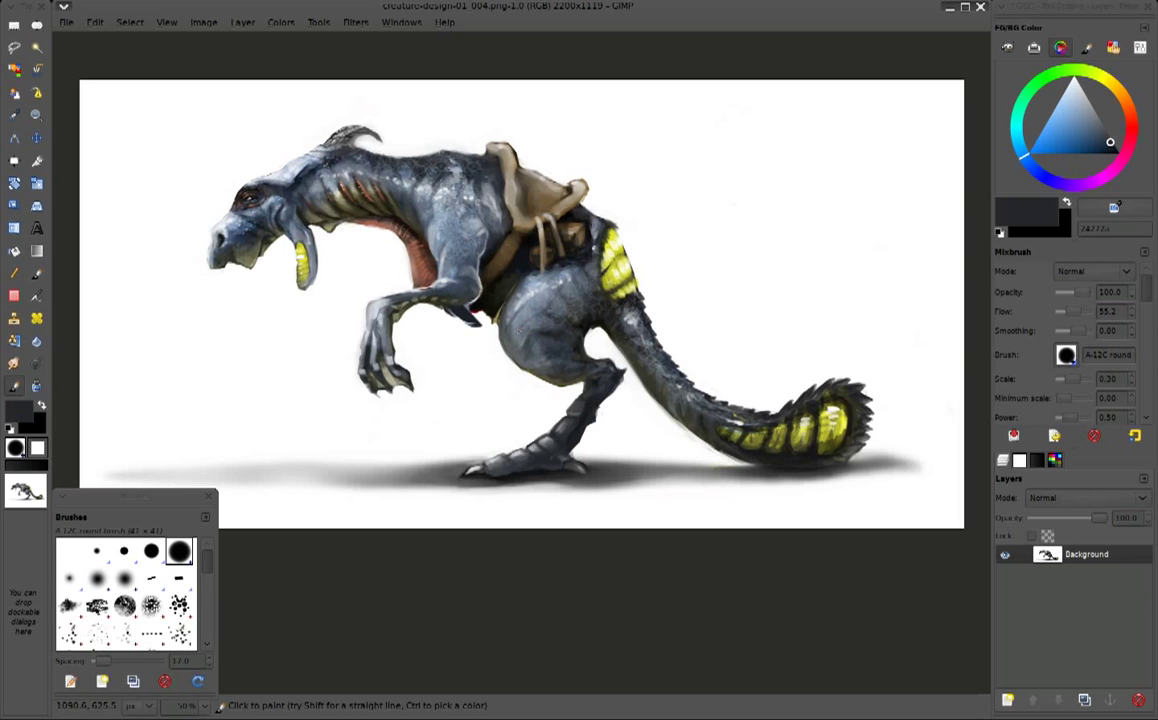
pyautogui.keyDown('ctrl'); pyautogui.click(522, 307); pyautogui.keyUp('ctrl')
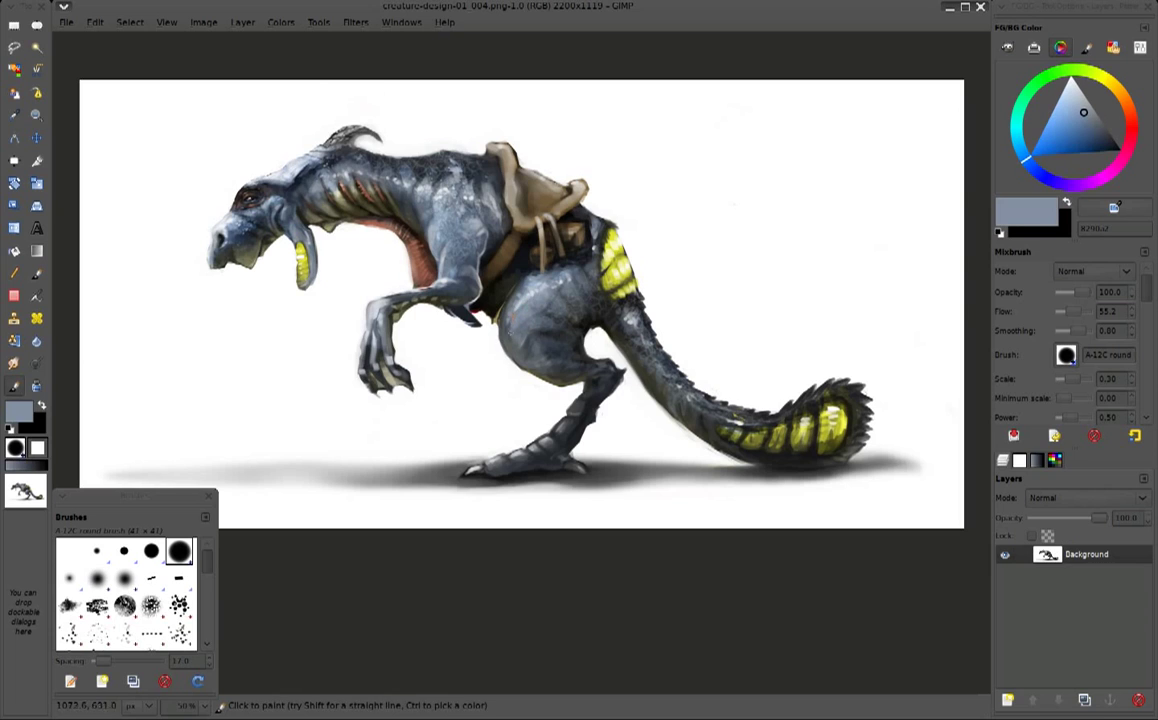
pyautogui.keyDown('ctrl'); pyautogui.click(572, 310); pyautogui.keyUp('ctrl')
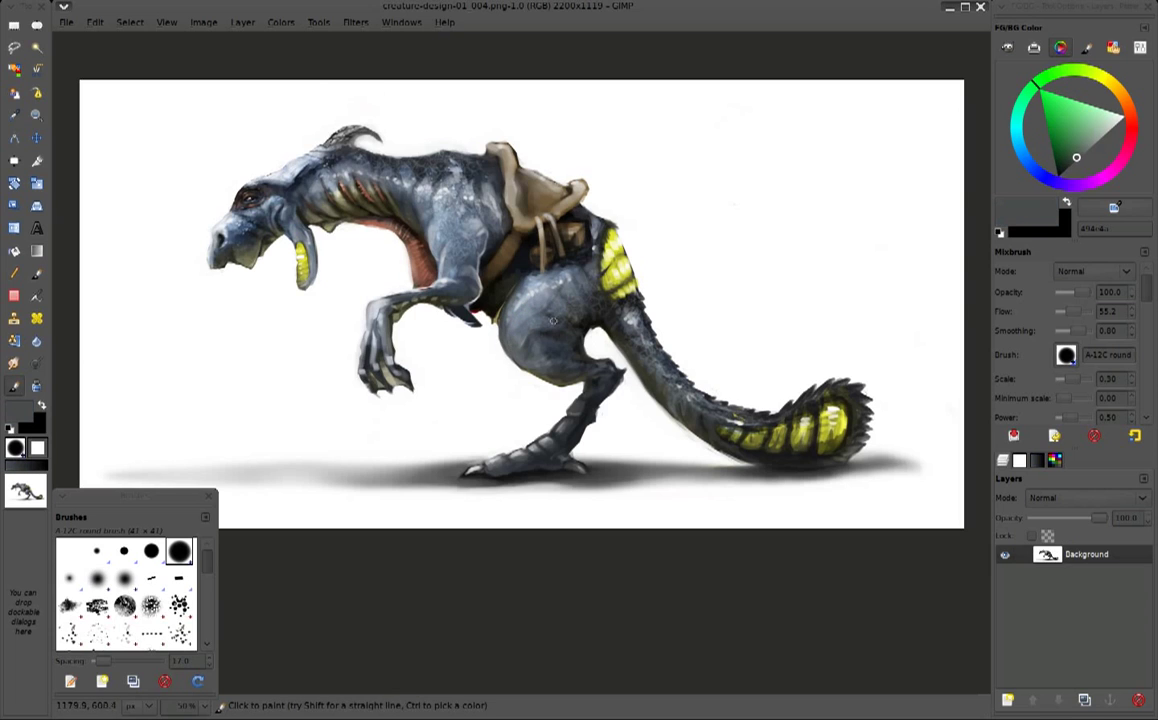
# Paint dark shading on the rear leg and a faint light-grey thigh highlight, then swap to white
pyautogui.keyDown('ctrl'); pyautogui.click(568, 298); pyautogui.keyUp('ctrl')
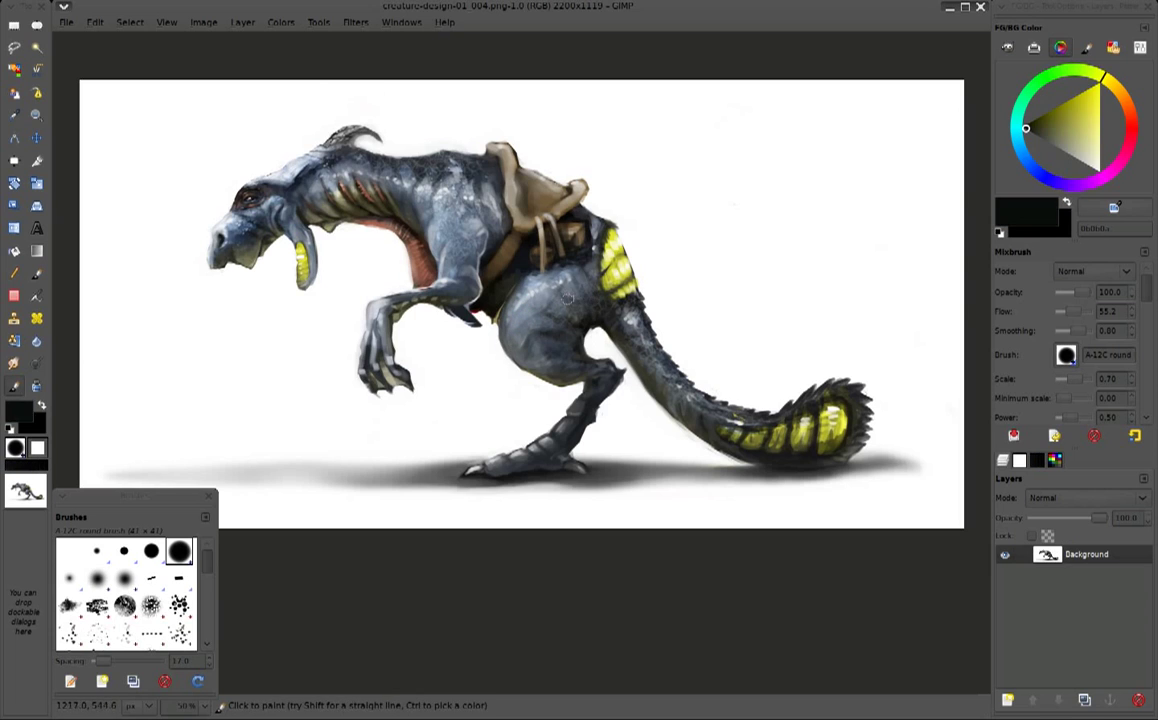
pyautogui.moveTo(568, 298); pyautogui.dragTo(525, 297)
pyautogui.keyDown('ctrl'); pyautogui.click(562, 287); pyautogui.keyUp('ctrl')
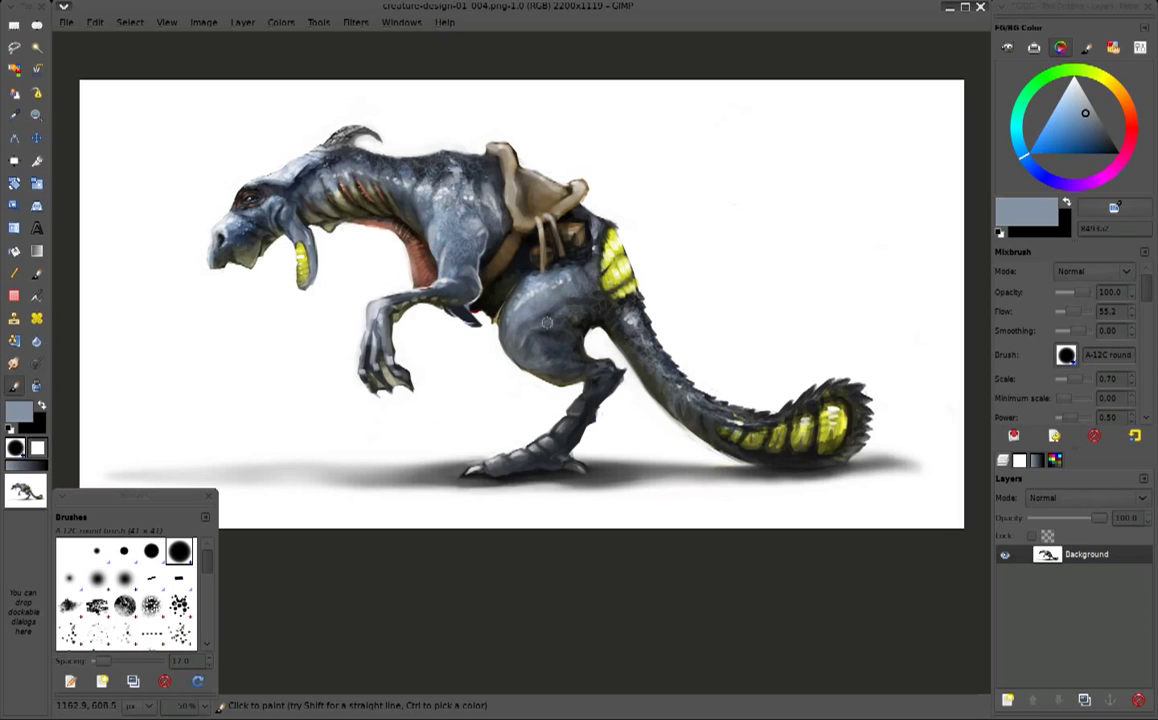
pyautogui.keyDown('ctrl'); pyautogui.click(538, 348); pyautogui.keyUp('ctrl')
pyautogui.keyDown('ctrl'); pyautogui.click(490, 315); pyautogui.keyUp('ctrl')
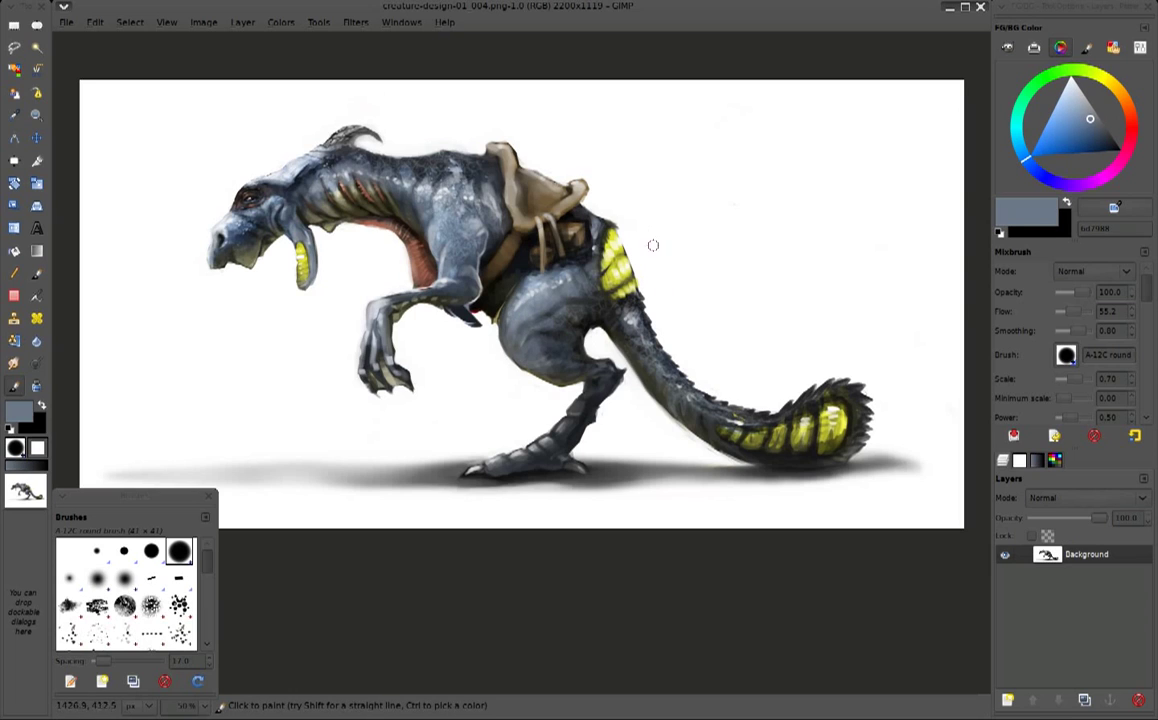
pyautogui.keyDown('ctrl'); pyautogui.click(518, 302); pyautogui.keyUp('ctrl')
pyautogui.moveTo(485, 330); pyautogui.dragTo(553, 314)
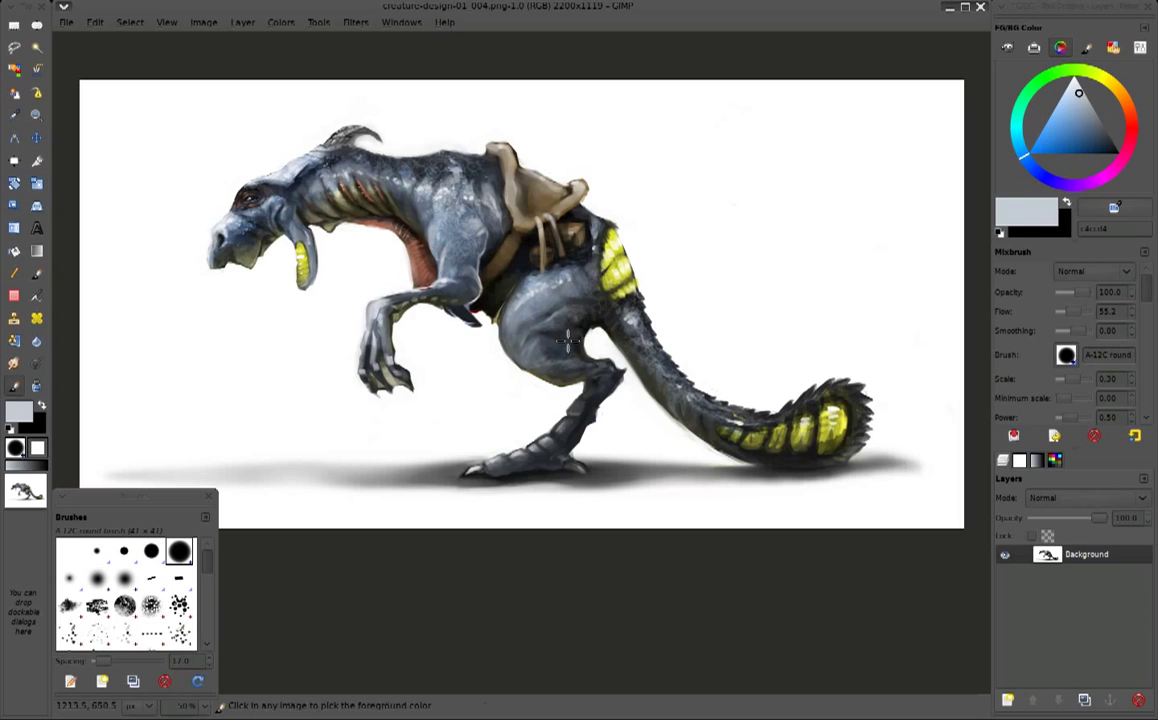
pyautogui.keyDown('ctrl'); pyautogui.click(569, 359); pyautogui.keyUp('ctrl')
pyautogui.press('x')
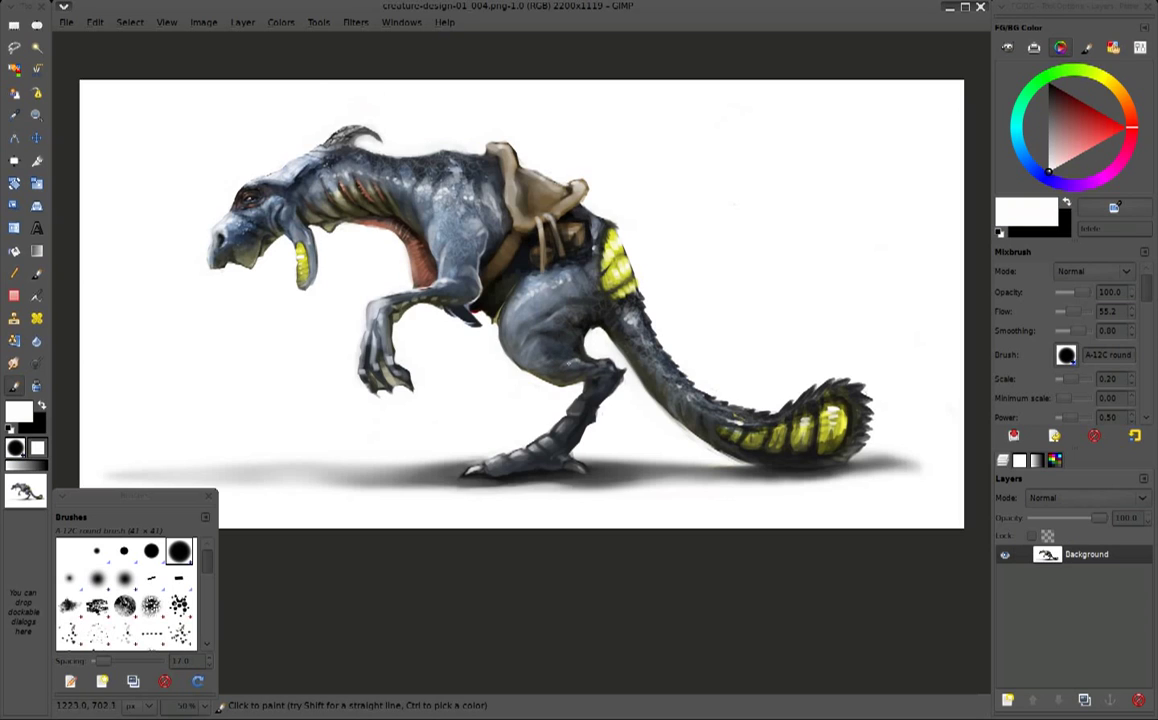
pyautogui.keyDown('ctrl'); pyautogui.click(575, 348); pyautogui.keyUp('ctrl')
pyautogui.keyDown('ctrl'); pyautogui.click(578, 348); pyautogui.keyUp('ctrl')
pyautogui.keyDown('ctrl'); pyautogui.click(567, 334); pyautogui.keyUp('ctrl')
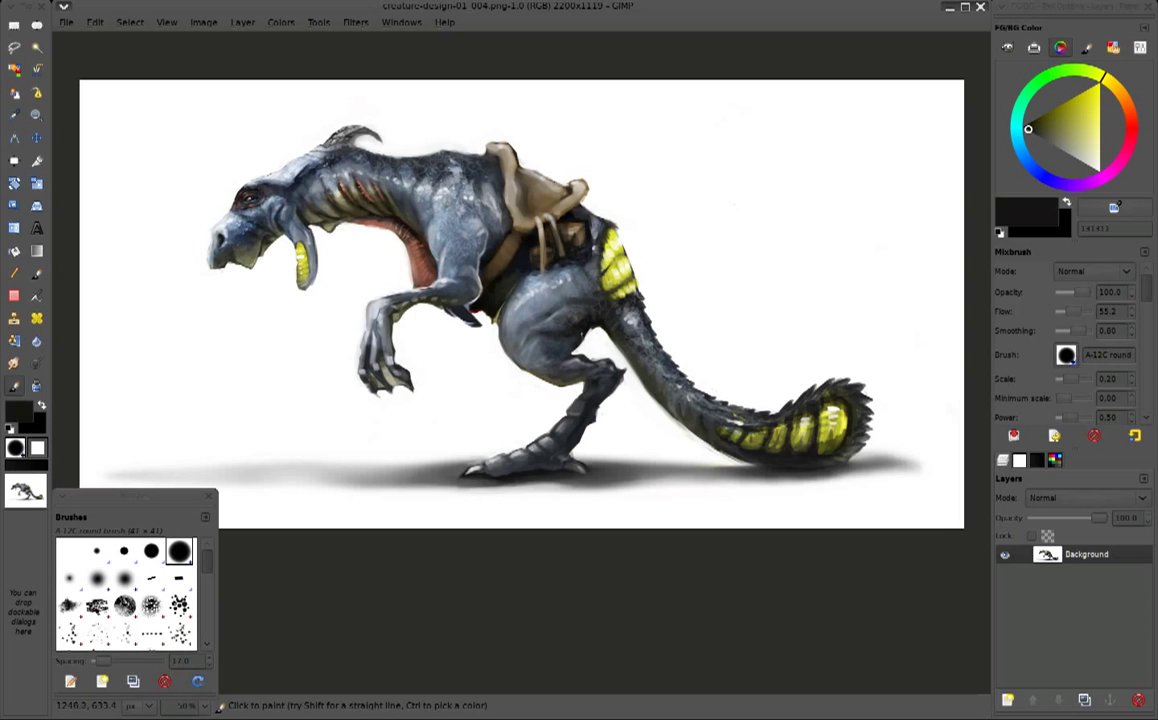
pyautogui.keyDown('ctrl'); pyautogui.click(580, 343); pyautogui.keyUp('ctrl')
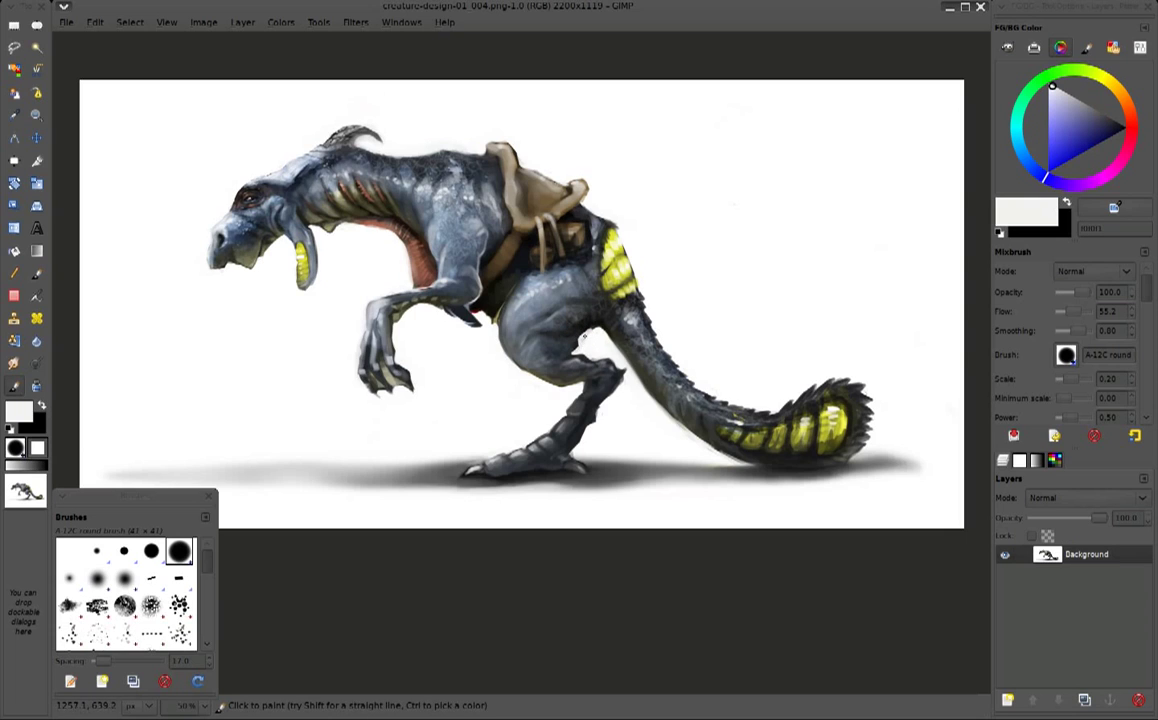
pyautogui.keyDown('ctrl'); pyautogui.click(546, 353); pyautogui.keyUp('ctrl')
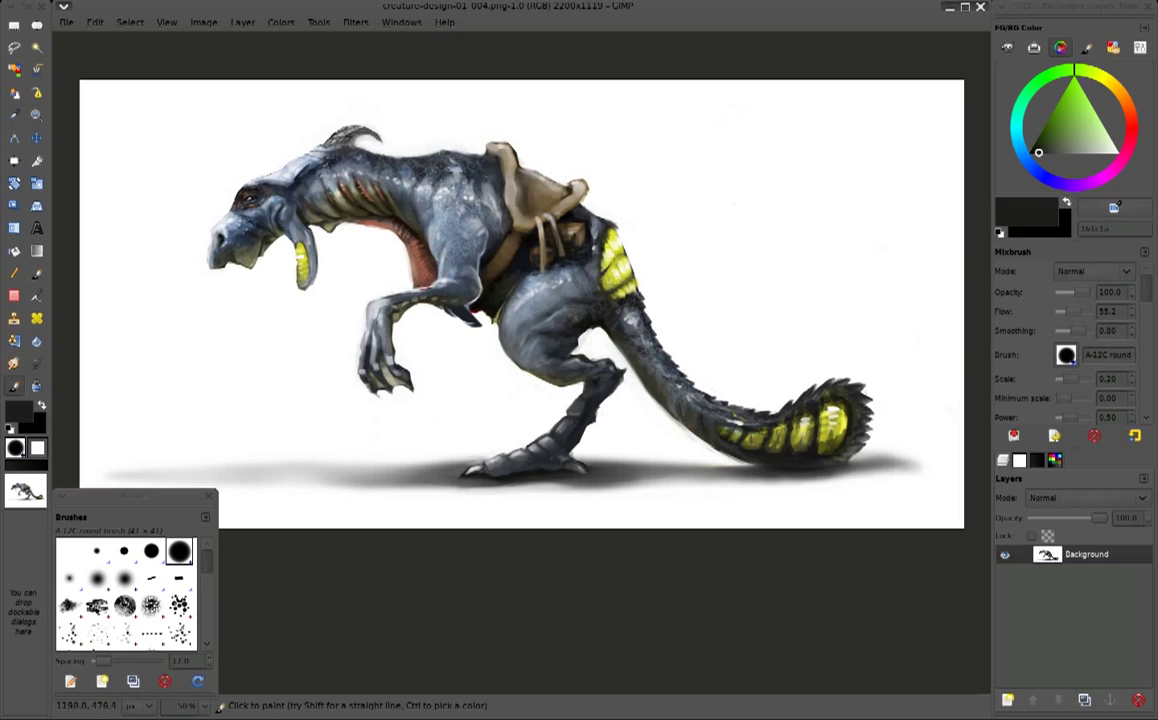
pyautogui.keyDown('ctrl'); pyautogui.click(561, 271); pyautogui.keyUp('ctrl')
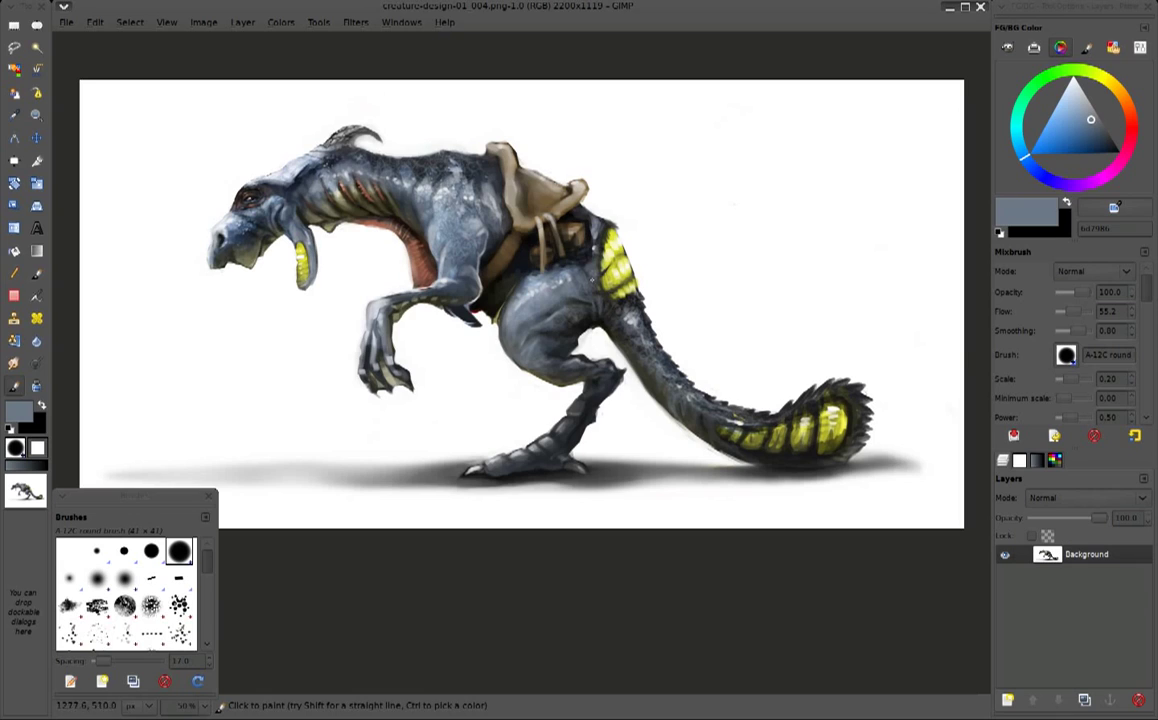
pyautogui.keyDown('ctrl'); pyautogui.click(592, 295); pyautogui.keyUp('ctrl')
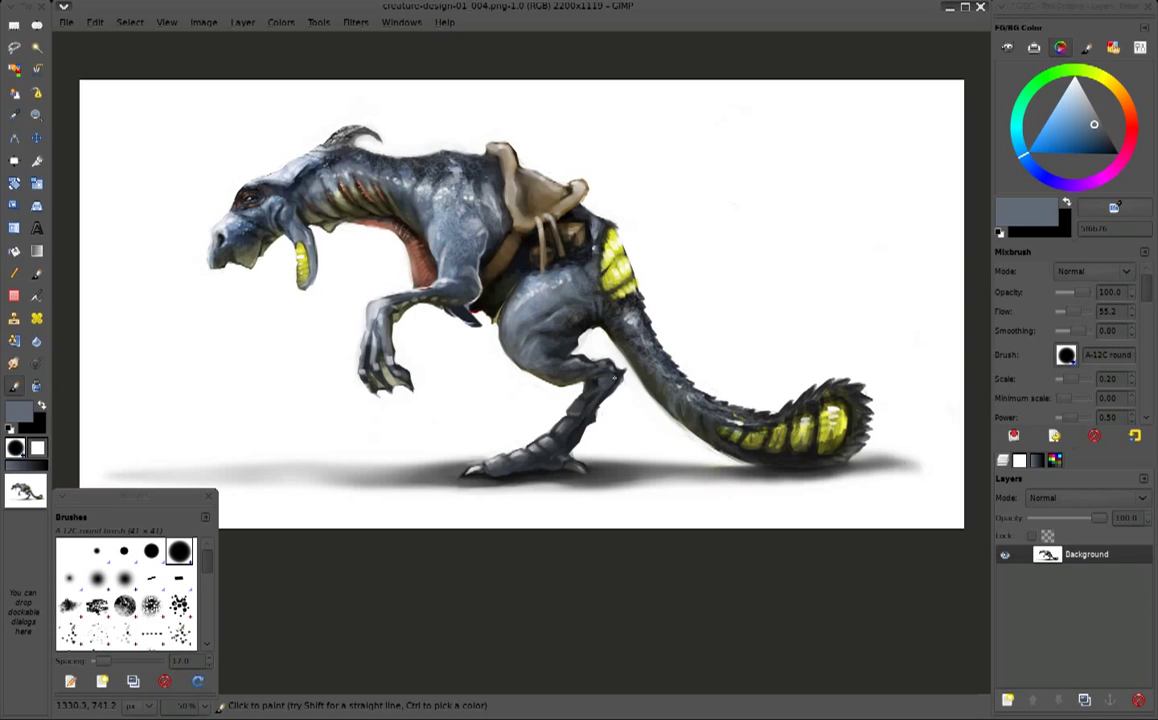
pyautogui.keyDown('ctrl'); pyautogui.click(607, 365); pyautogui.keyUp('ctrl')
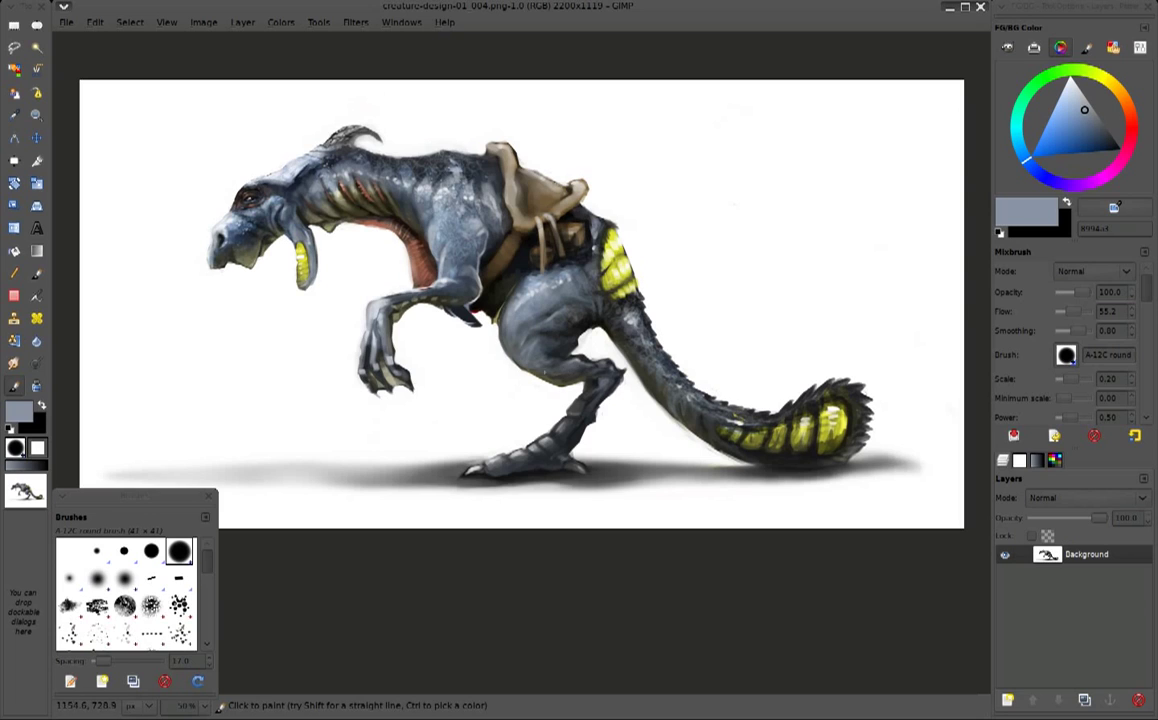
pyautogui.keyDown('ctrl'); pyautogui.click(527, 300); pyautogui.keyUp('ctrl')
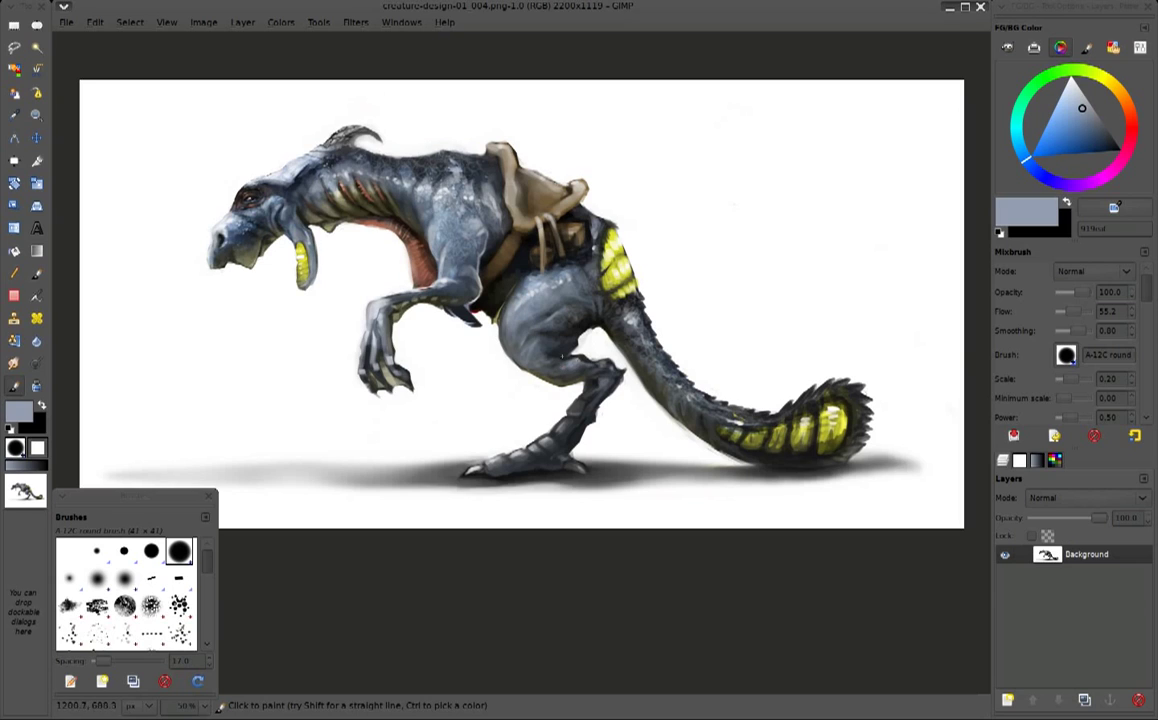
pyautogui.keyDown('ctrl'); pyautogui.click(532, 310); pyautogui.keyUp('ctrl')
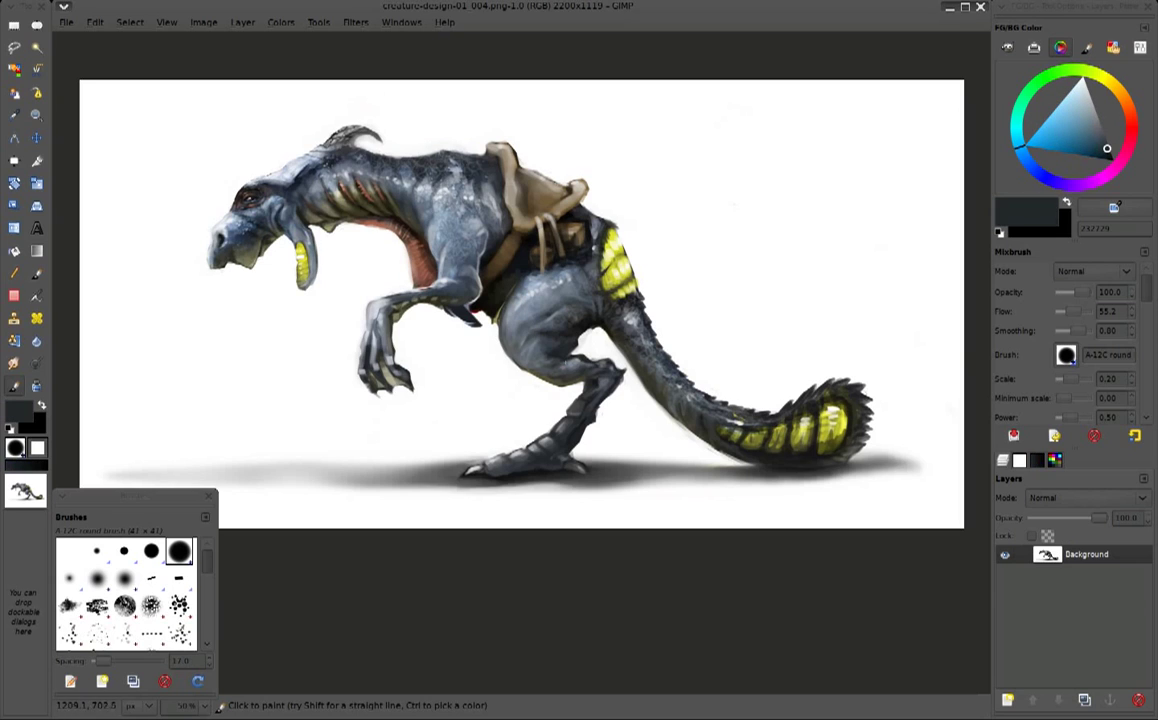
pyautogui.keyDown('ctrl'); pyautogui.click(543, 363); pyautogui.keyUp('ctrl')
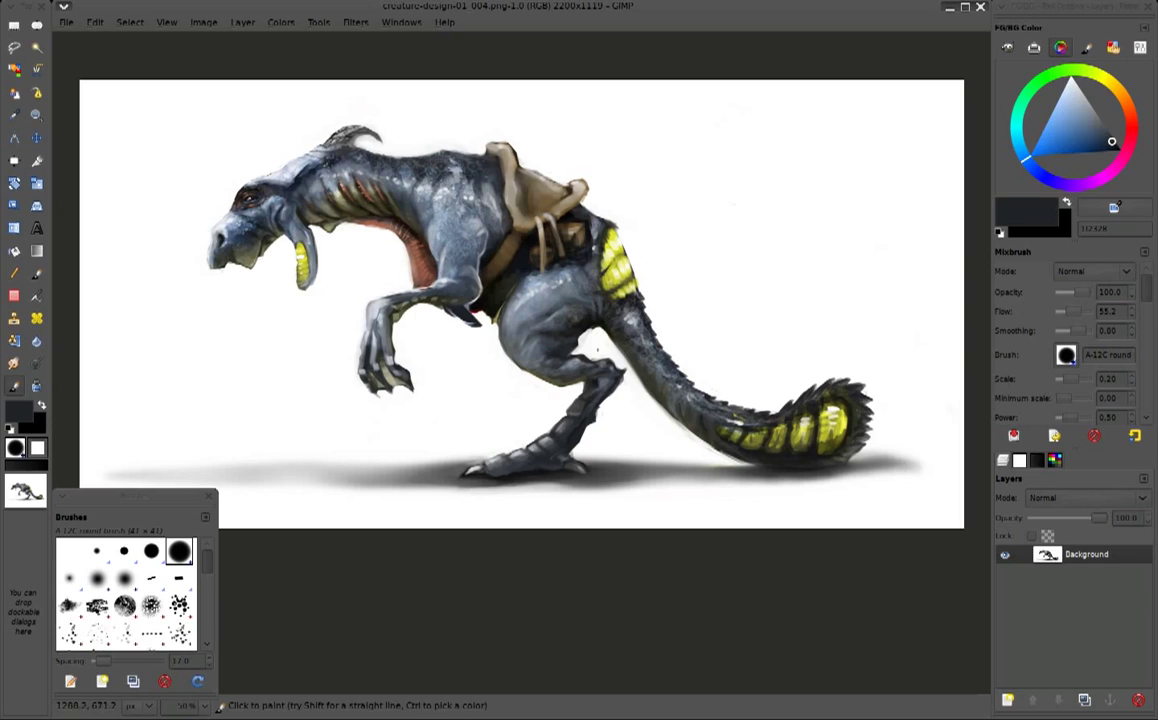
pyautogui.keyDown('ctrl'); pyautogui.click(594, 358); pyautogui.keyUp('ctrl')
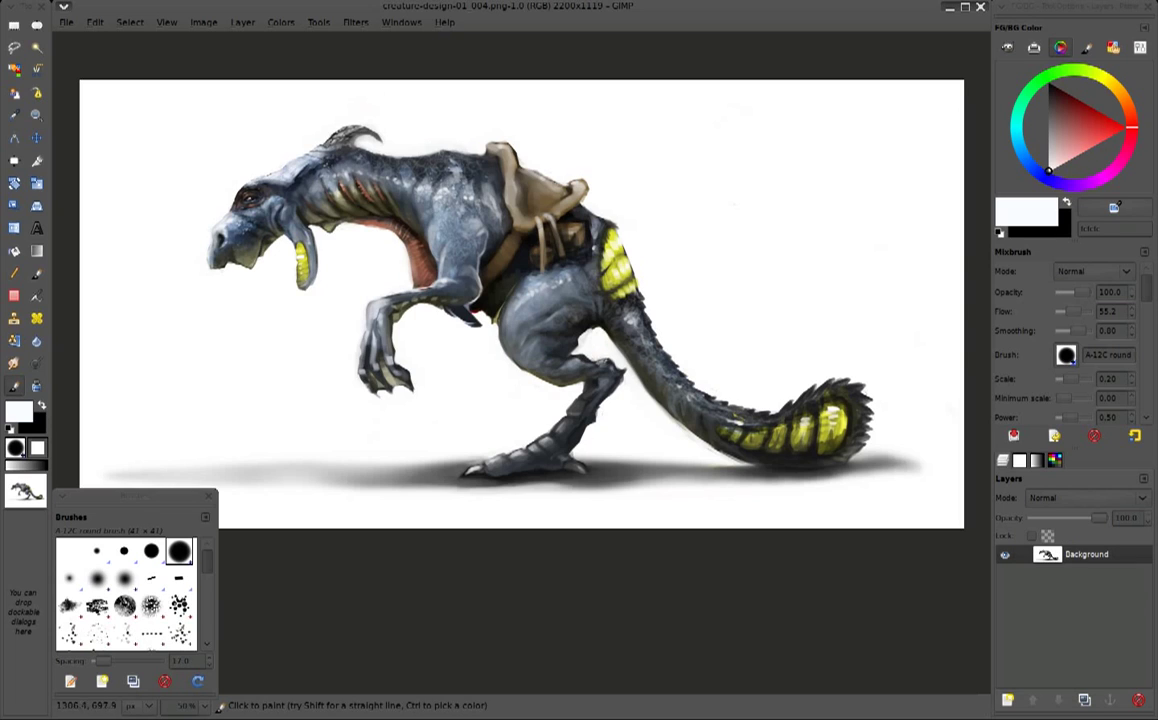
pyautogui.keyDown('ctrl'); pyautogui.click(599, 348); pyautogui.keyUp('ctrl')
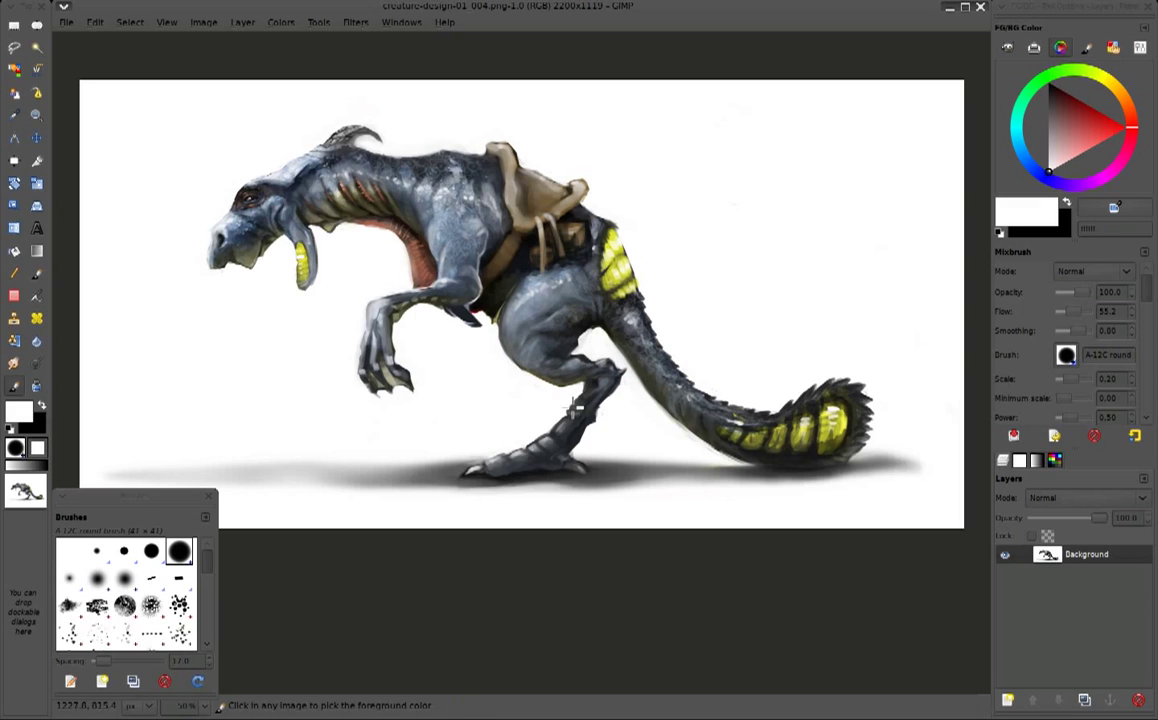
# Sample dark greys and near-black from the leg, swapping to white with X
pyautogui.keyDown('ctrl'); pyautogui.click(552, 370); pyautogui.keyUp('ctrl')
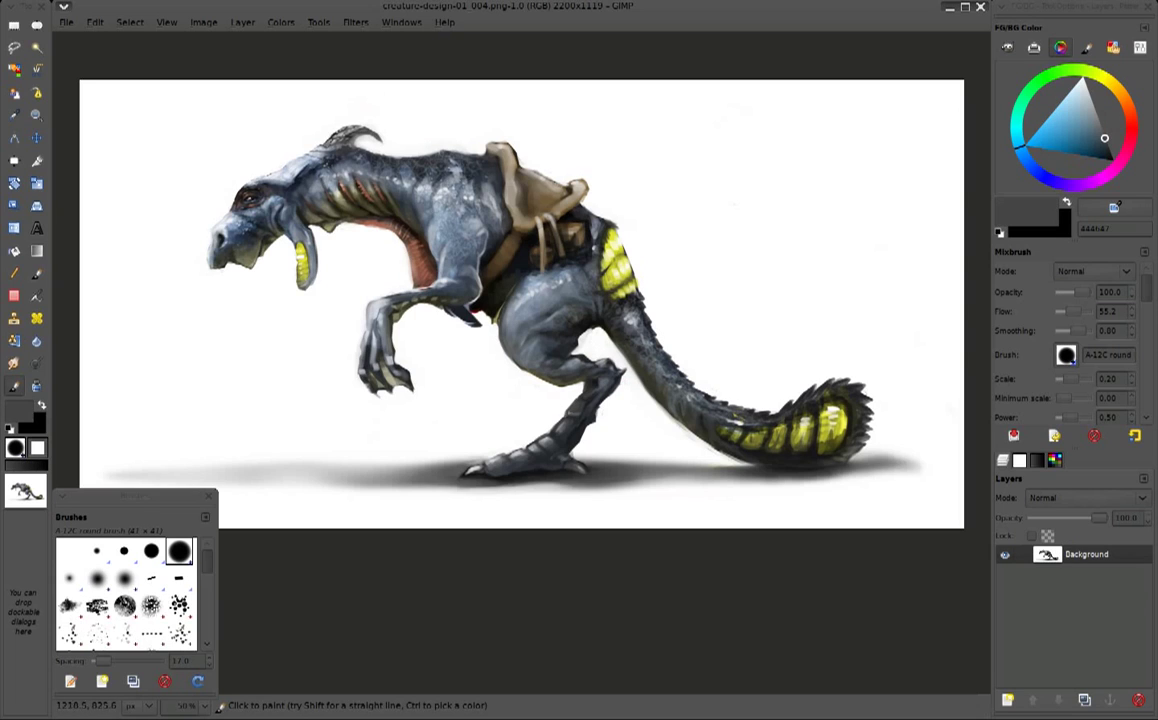
pyautogui.keyDown('ctrl'); pyautogui.click(564, 414); pyautogui.keyUp('ctrl')
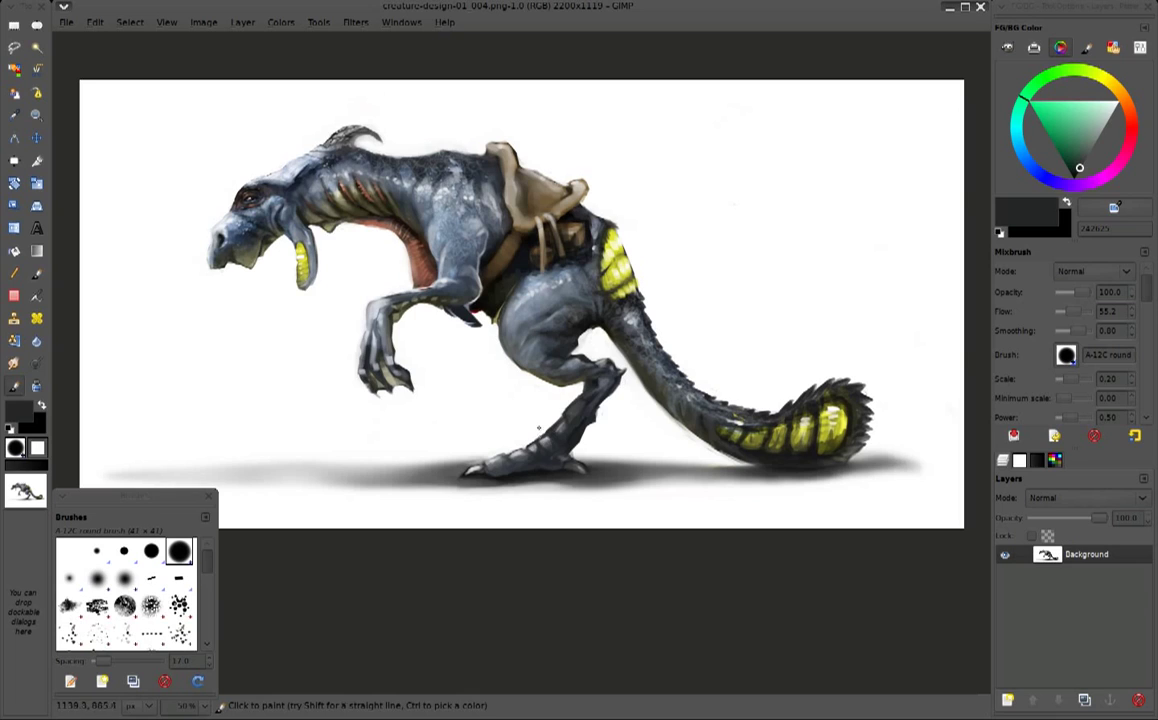
pyautogui.keyDown('ctrl'); pyautogui.click(490, 405); pyautogui.keyUp('ctrl')
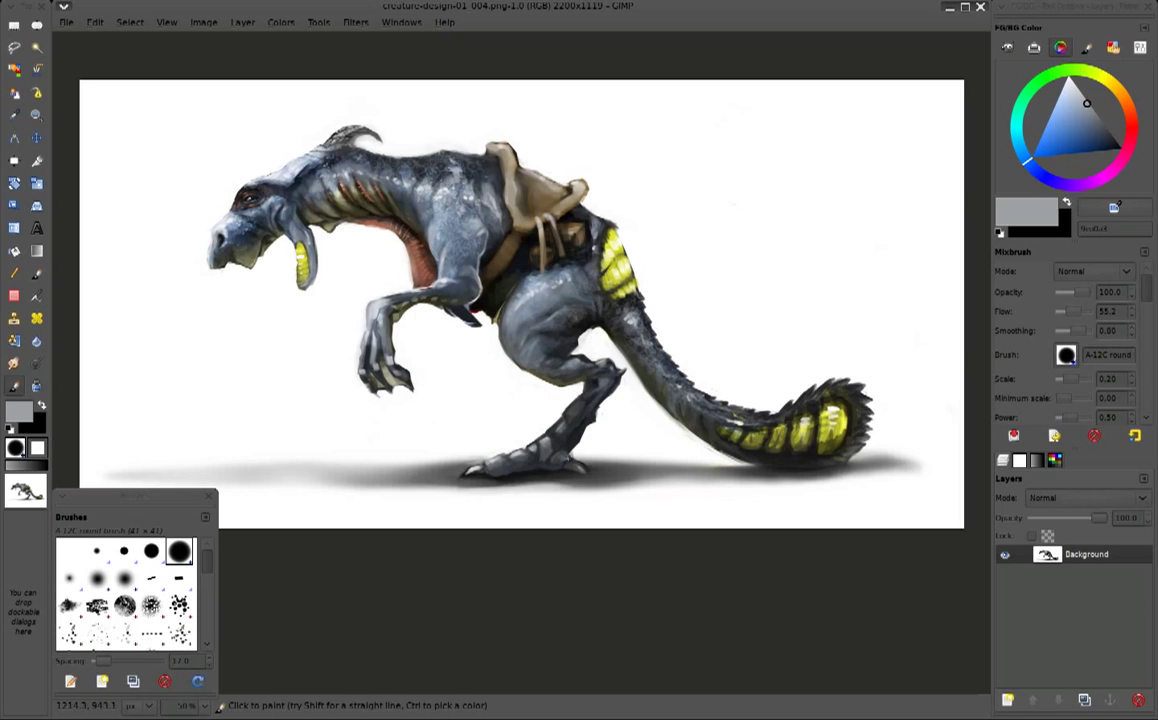
pyautogui.keyDown('ctrl'); pyautogui.click(566, 428); pyautogui.keyUp('ctrl')
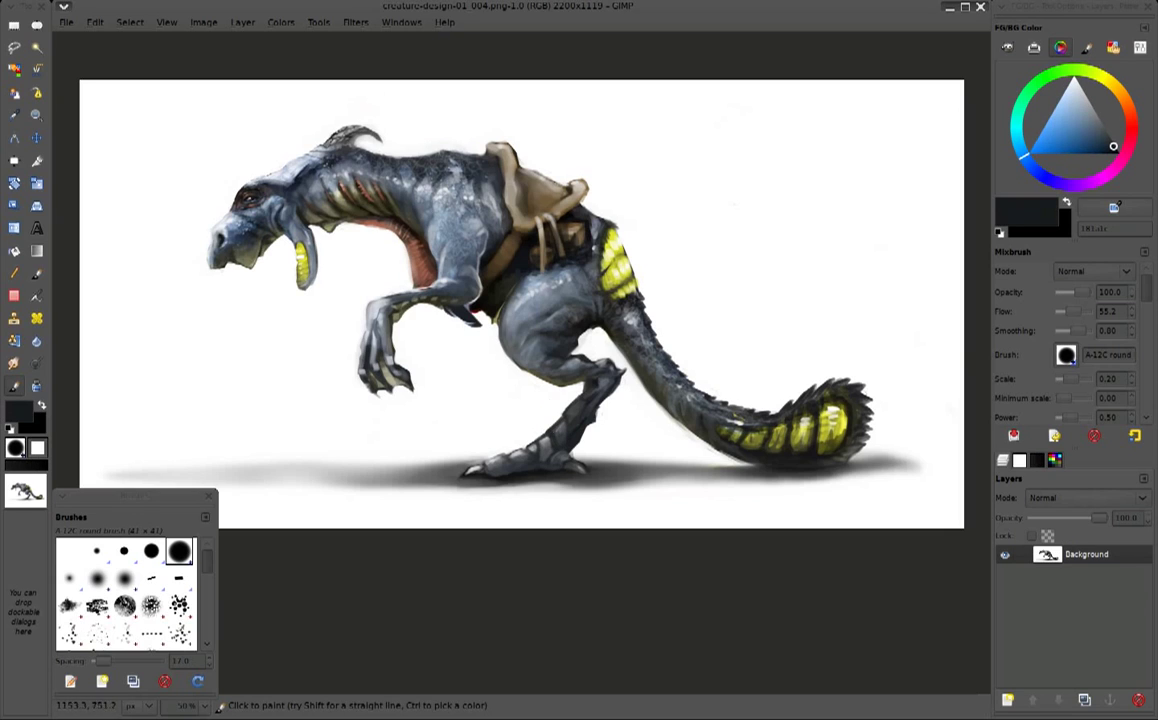
pyautogui.keyDown('ctrl'); pyautogui.click(522, 431); pyautogui.keyUp('ctrl')
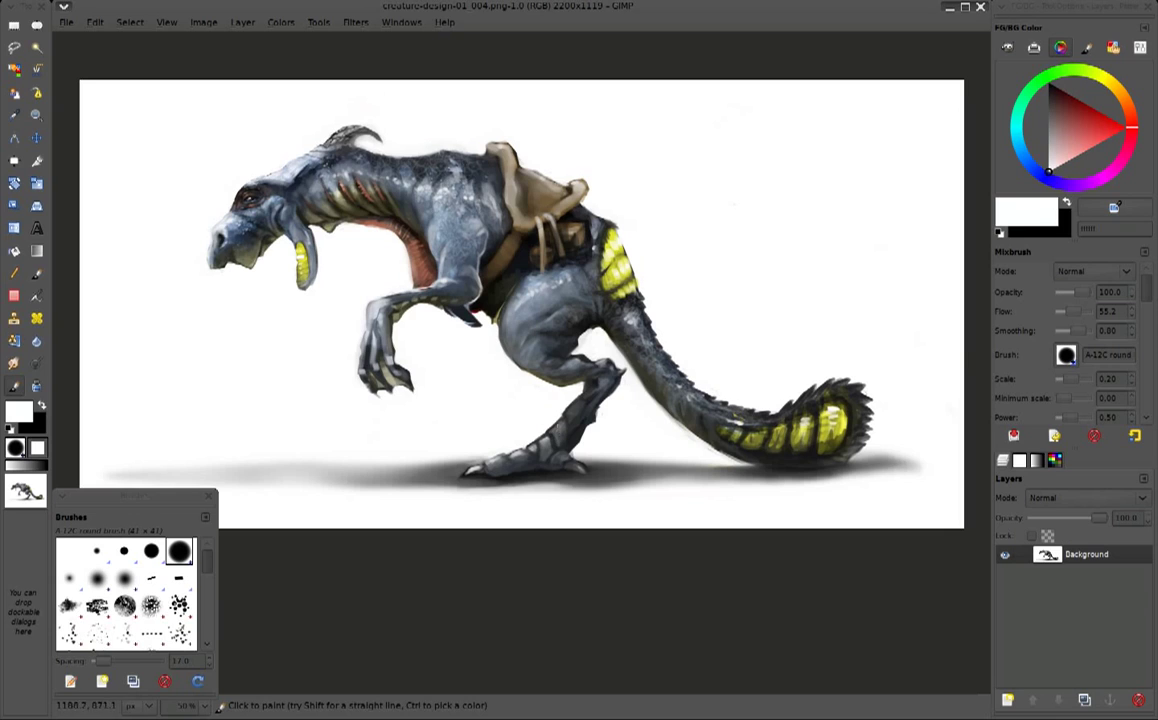
pyautogui.keyDown('ctrl'); pyautogui.click(559, 437); pyautogui.keyUp('ctrl')
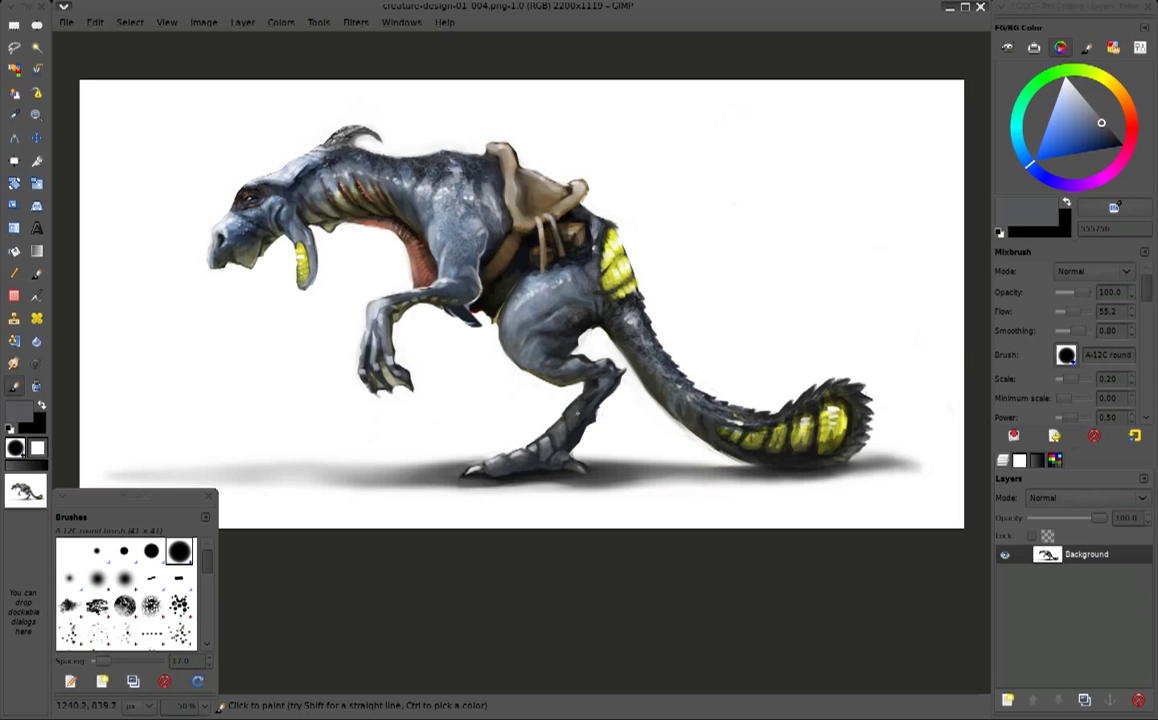
pyautogui.keyDown('ctrl'); pyautogui.click(566, 381); pyautogui.keyUp('ctrl')
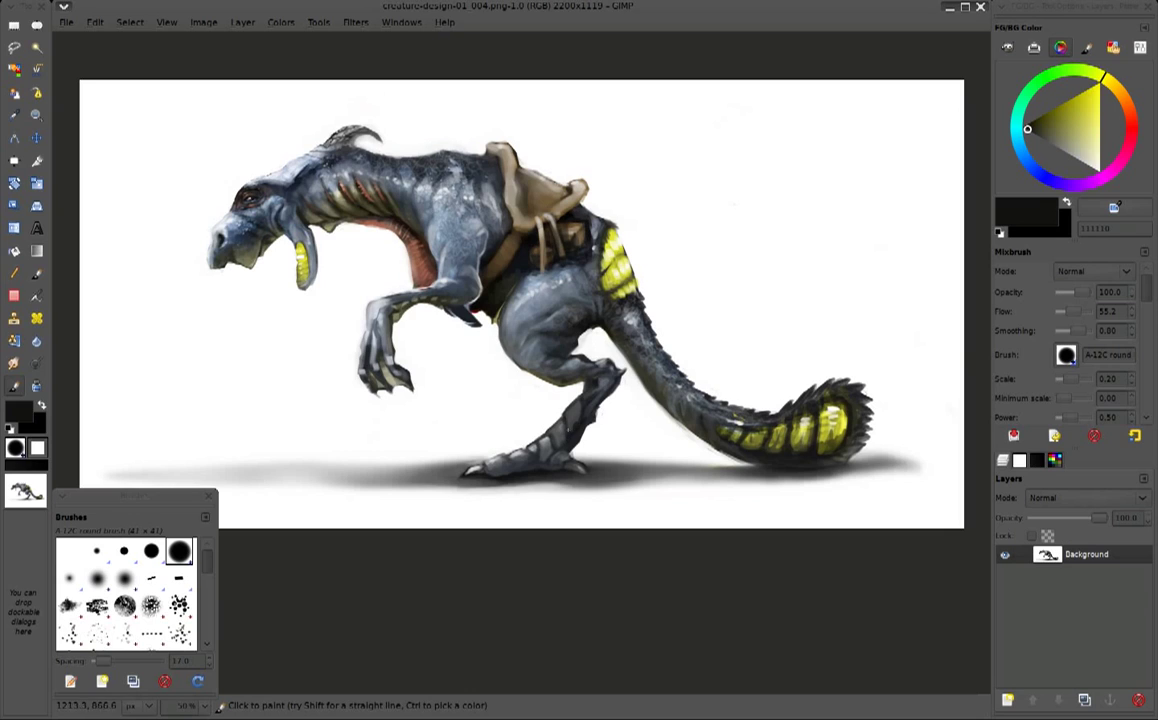
pyautogui.press('x')
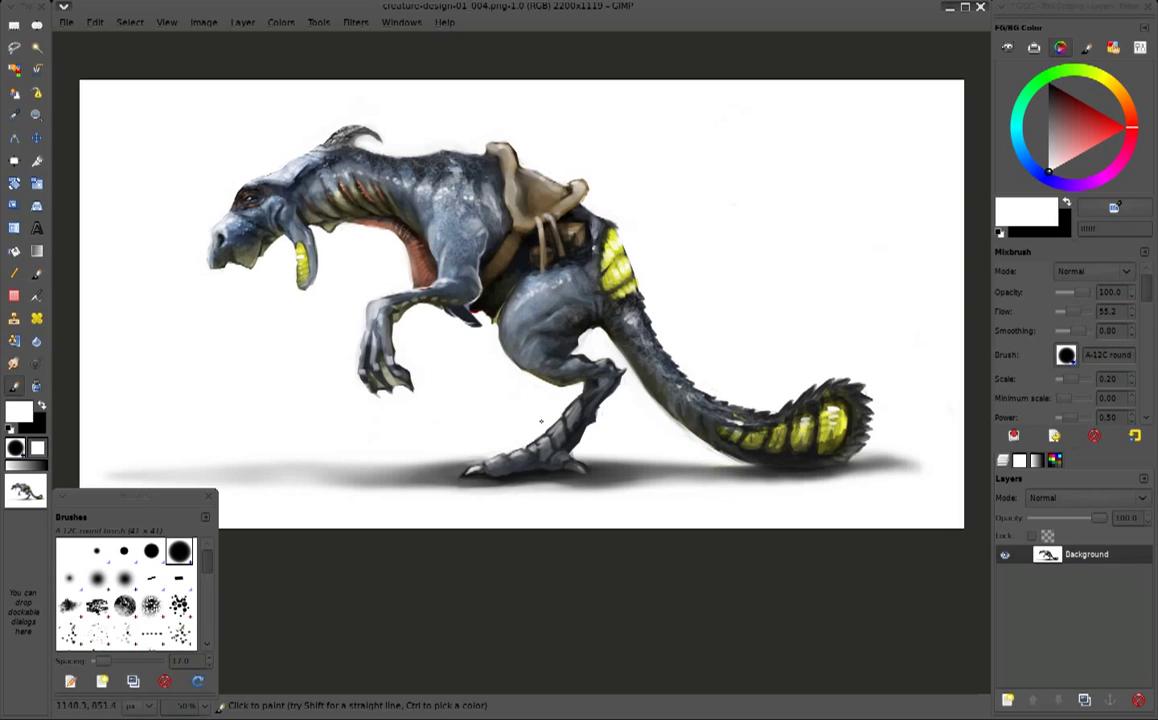
pyautogui.keyDown('ctrl'); pyautogui.click(564, 434); pyautogui.keyUp('ctrl')
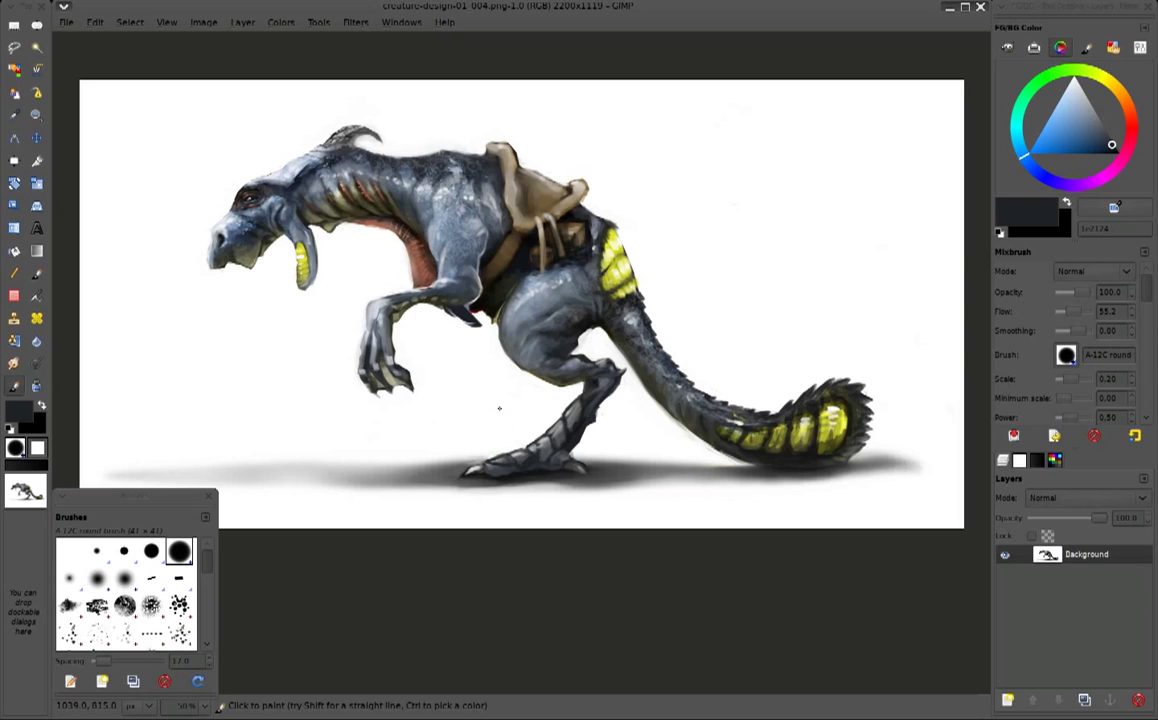
pyautogui.press('x')
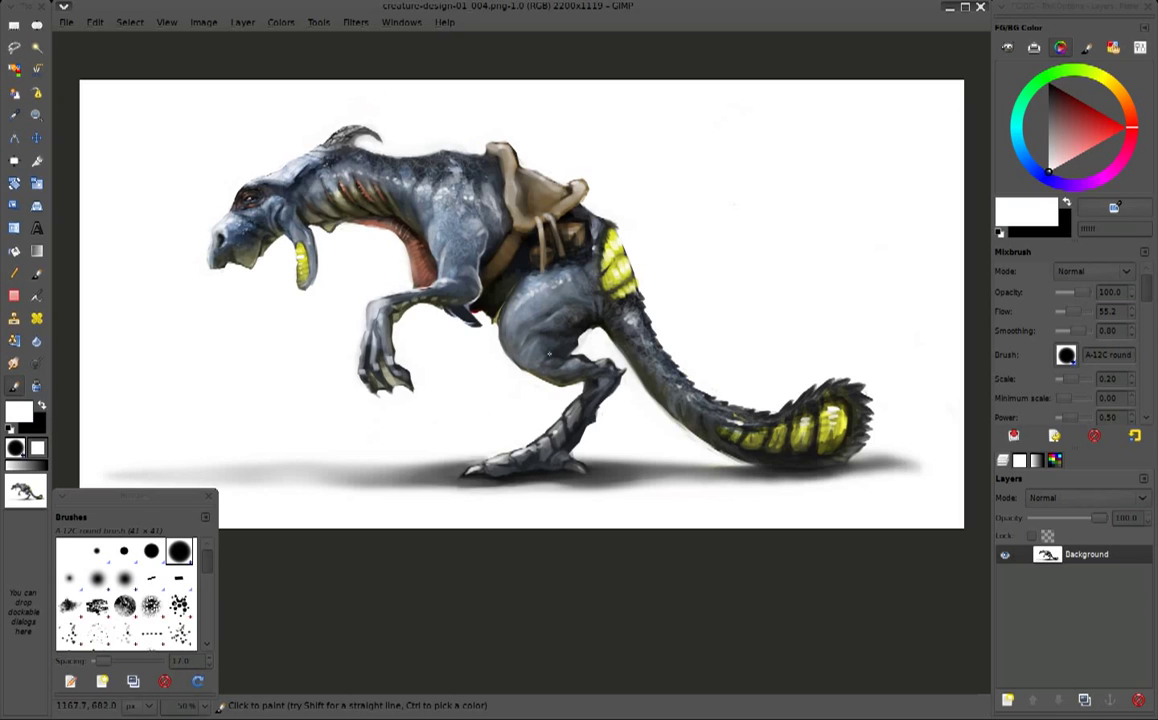
# Sample more near-black, blue-grey and white tones from the creature's leg and foot
pyautogui.keyDown('ctrl'); pyautogui.click(548, 352); pyautogui.keyUp('ctrl')
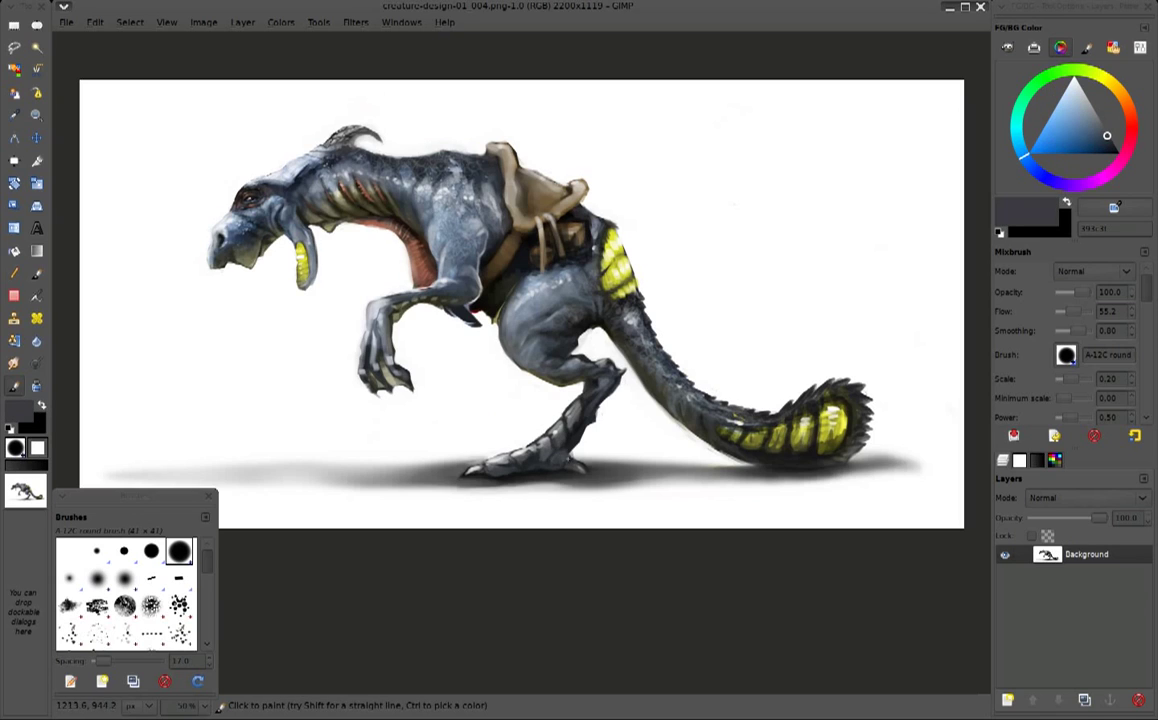
pyautogui.keyDown('ctrl'); pyautogui.click(566, 462); pyautogui.keyUp('ctrl')
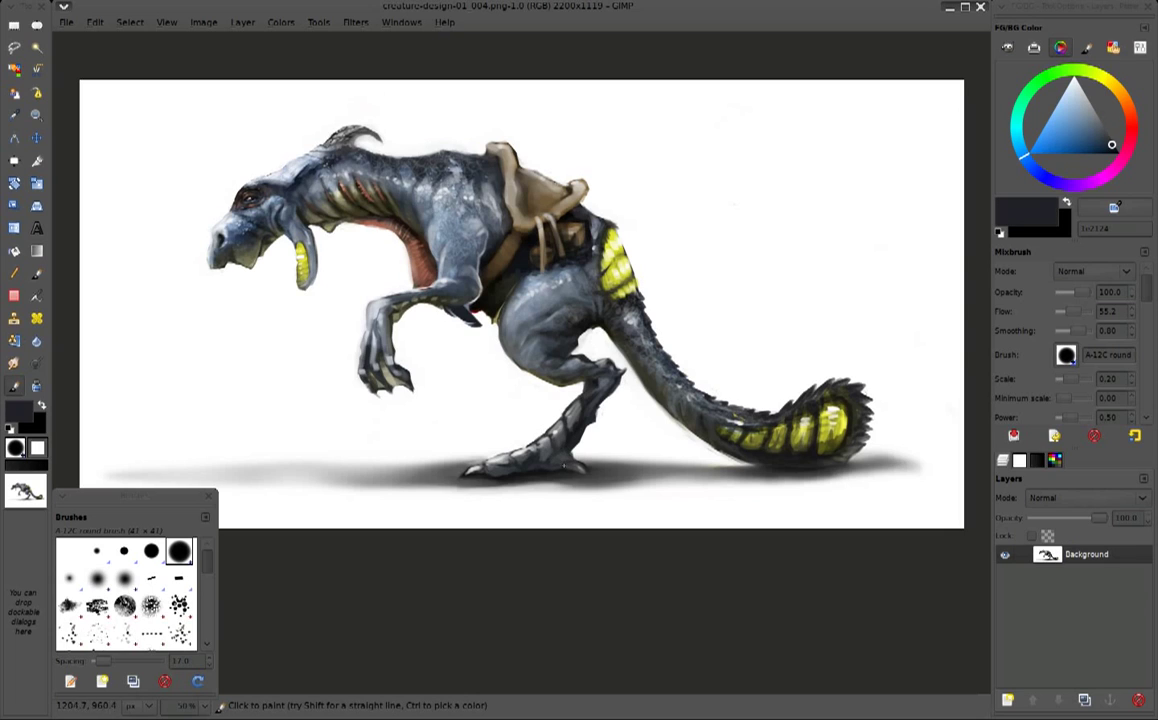
pyautogui.keyDown('ctrl'); pyautogui.click(520, 418); pyautogui.keyUp('ctrl')
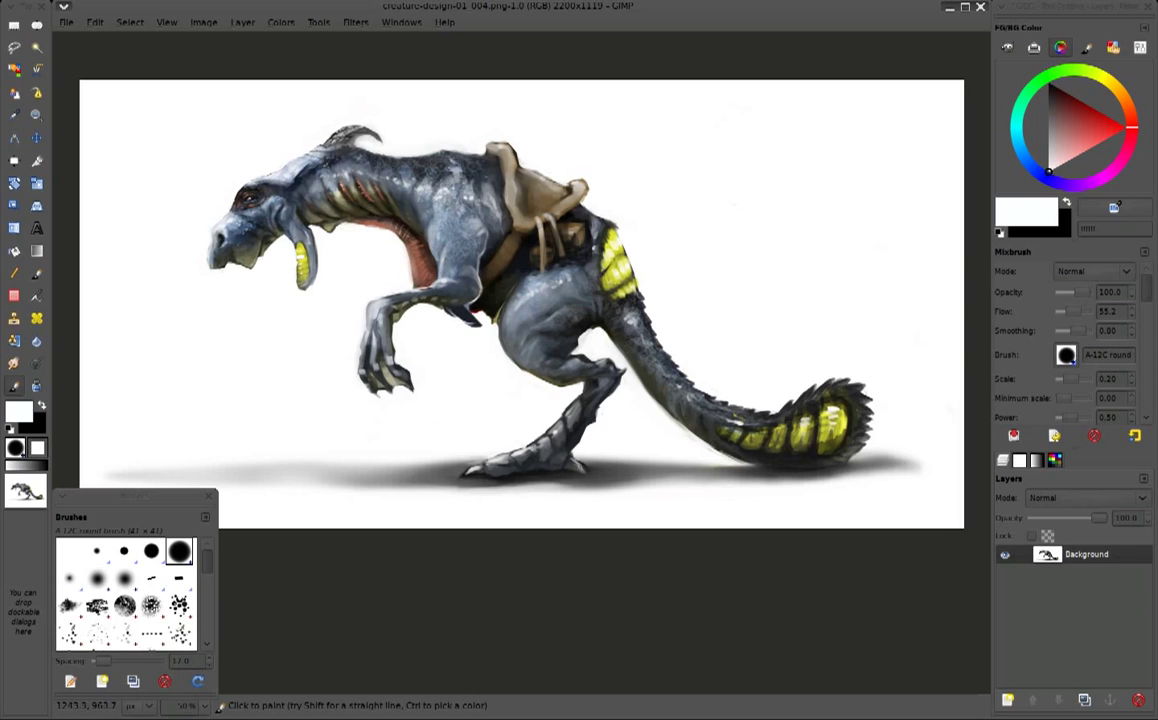
pyautogui.keyDown('ctrl'); pyautogui.click(578, 455); pyautogui.keyUp('ctrl')
pyautogui.keyDown('ctrl'); pyautogui.click(524, 420); pyautogui.keyUp('ctrl')
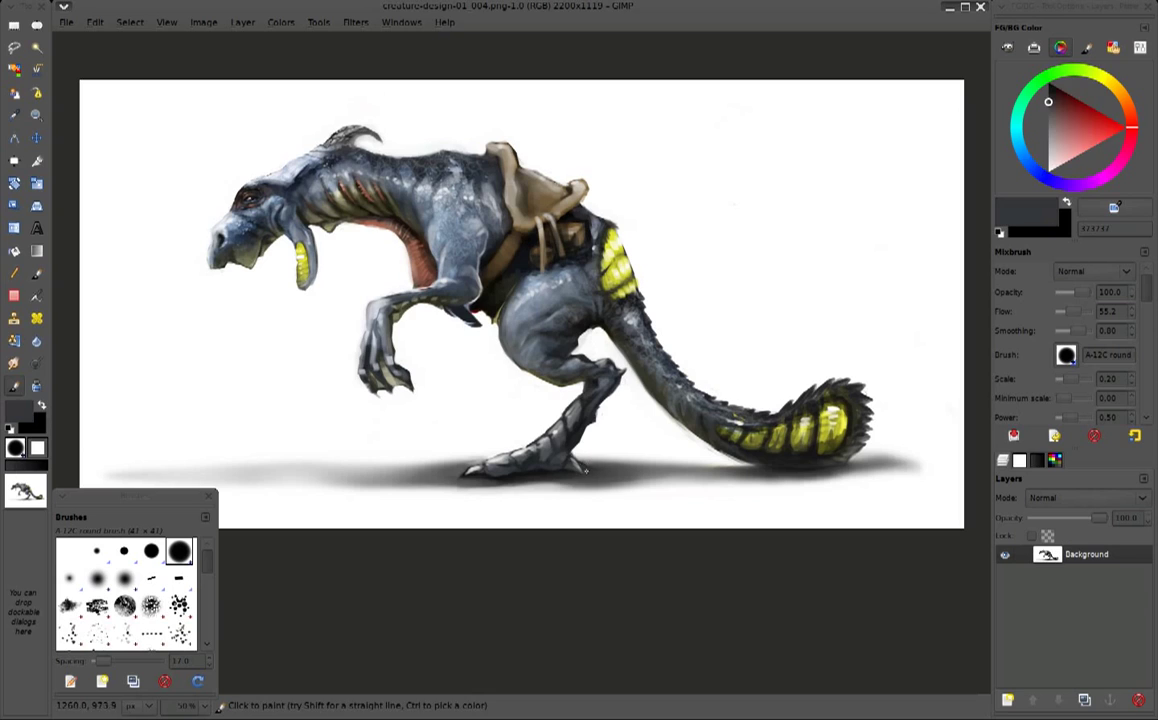
pyautogui.keyDown('ctrl'); pyautogui.click(590, 468); pyautogui.keyUp('ctrl')
pyautogui.keyDown('ctrl'); pyautogui.click(588, 462); pyautogui.keyUp('ctrl')
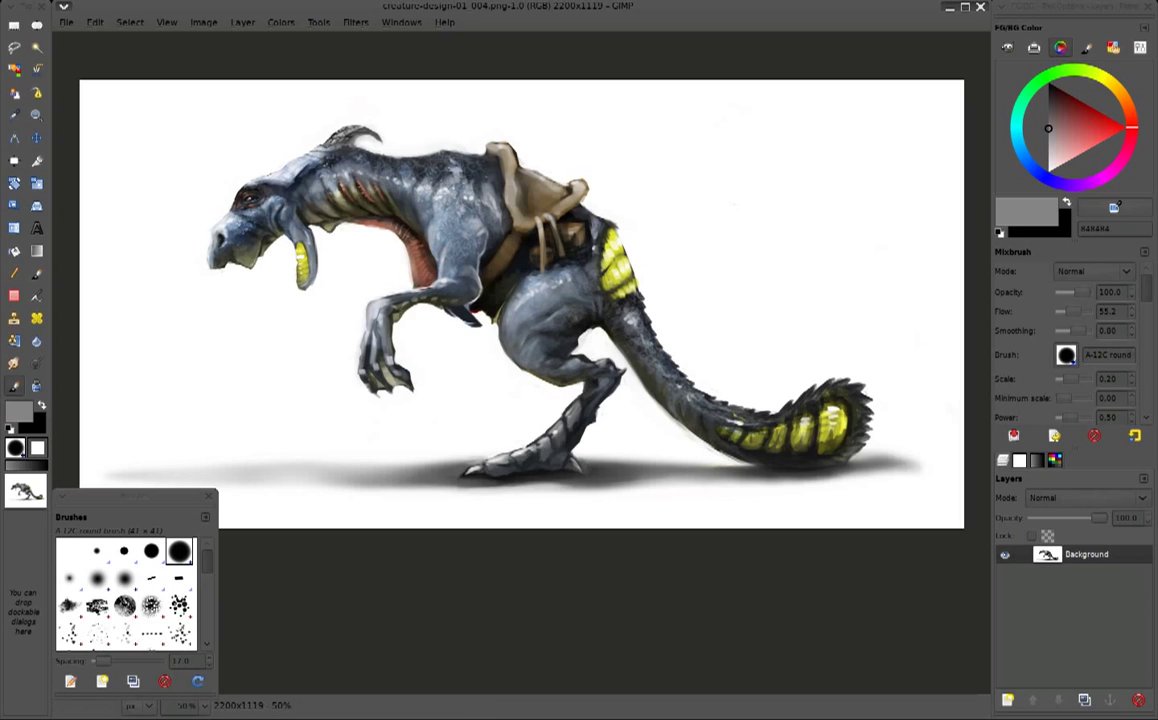
pyautogui.keyDown('ctrl'); pyautogui.click(555, 446); pyautogui.keyUp('ctrl')
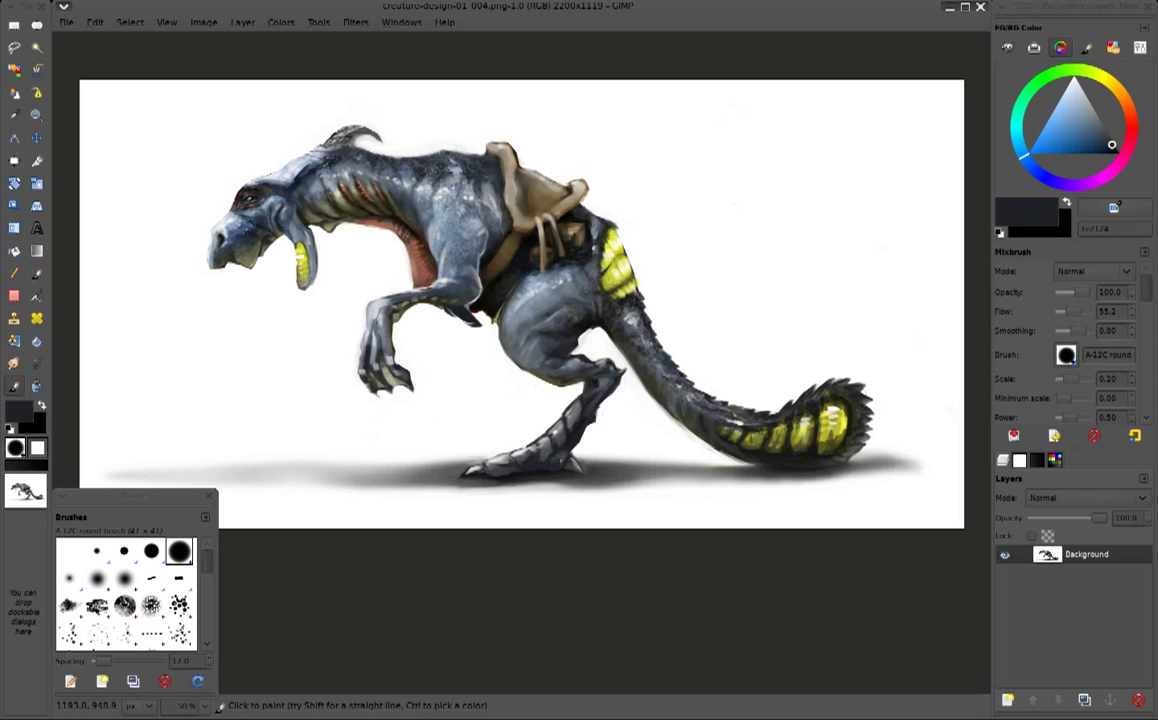
pyautogui.keyDown('ctrl'); pyautogui.click(502, 415); pyautogui.keyUp('ctrl')
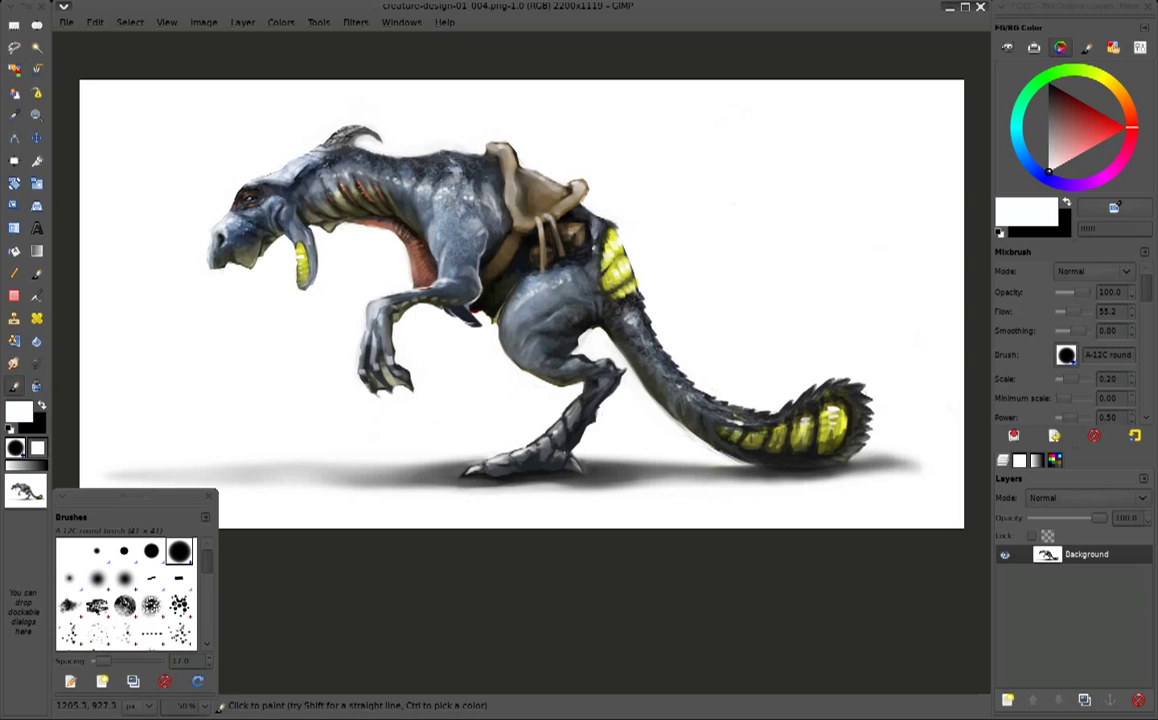
pyautogui.keyDown('ctrl'); pyautogui.click(505, 415); pyautogui.keyUp('ctrl')
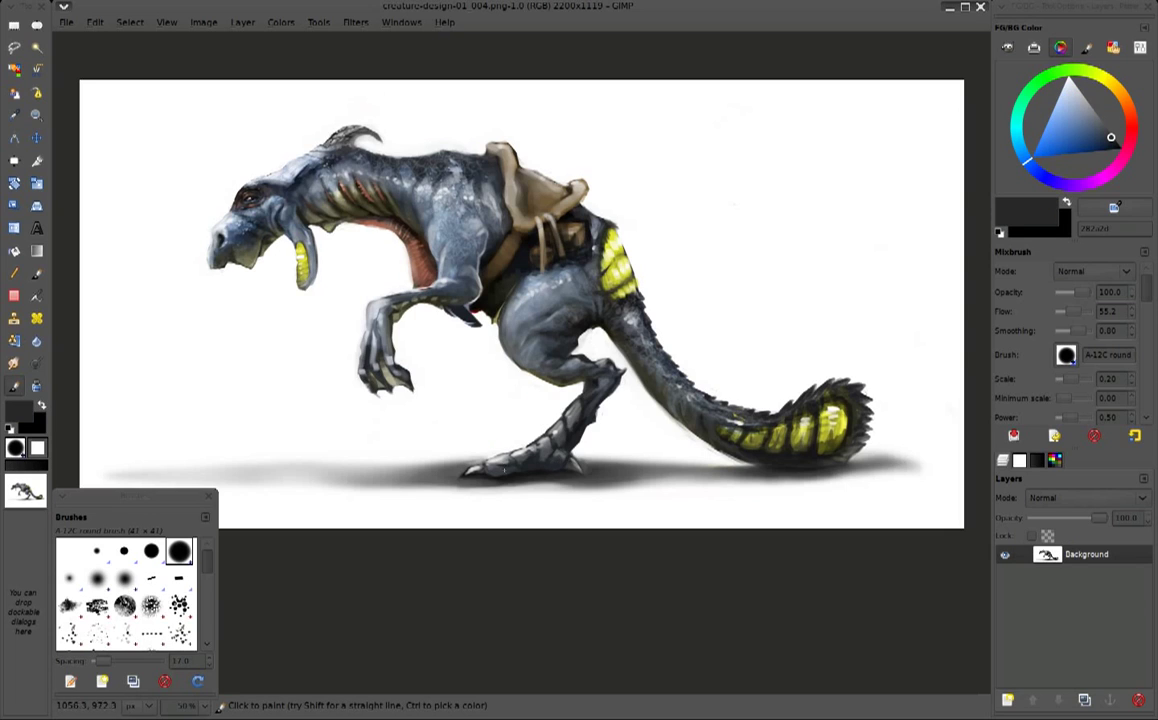
pyautogui.keyDown('ctrl'); pyautogui.click(502, 474); pyautogui.keyUp('ctrl')
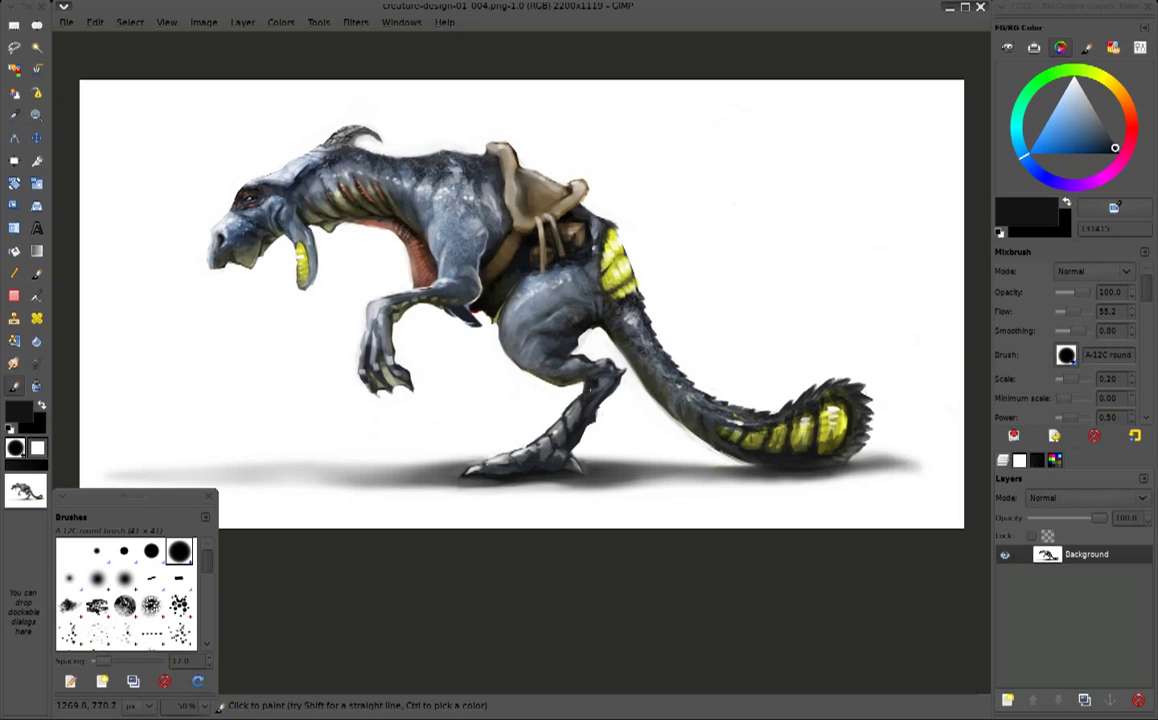
# Take a near-white colour and paint a faint highlight stroke along the rear thigh
pyautogui.keyDown('ctrl'); pyautogui.click(590, 388); pyautogui.keyUp('ctrl')
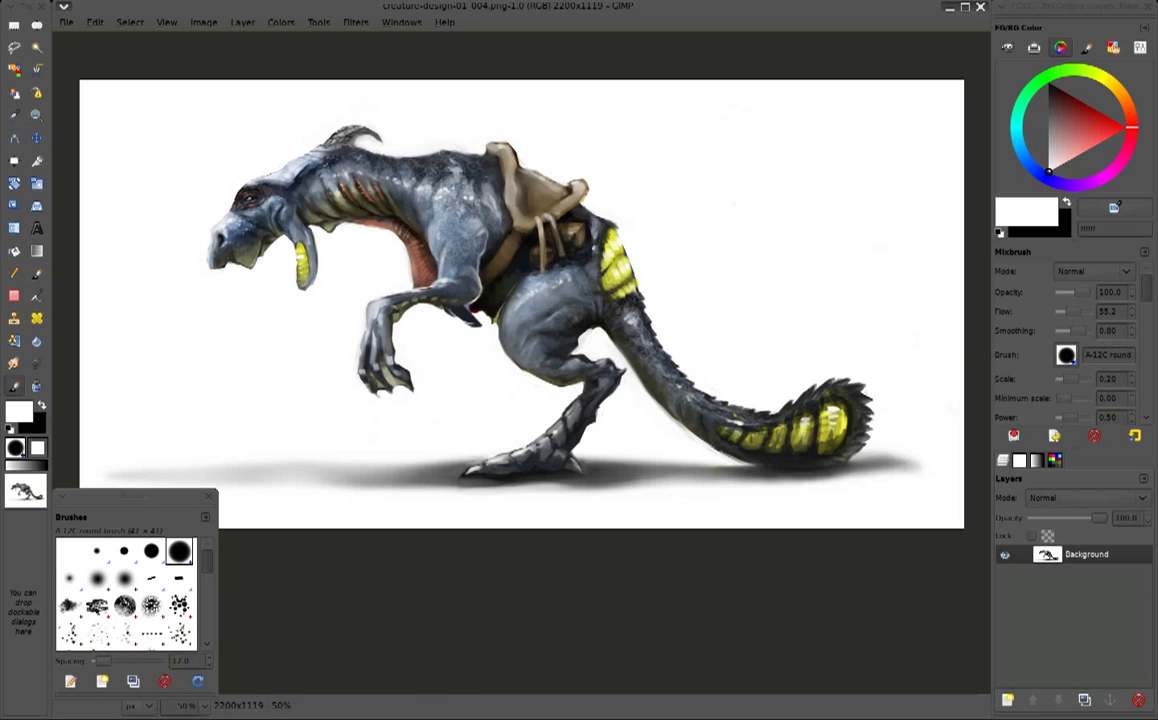
pyautogui.keyDown('ctrl'); pyautogui.click(483, 471); pyautogui.keyUp('ctrl')
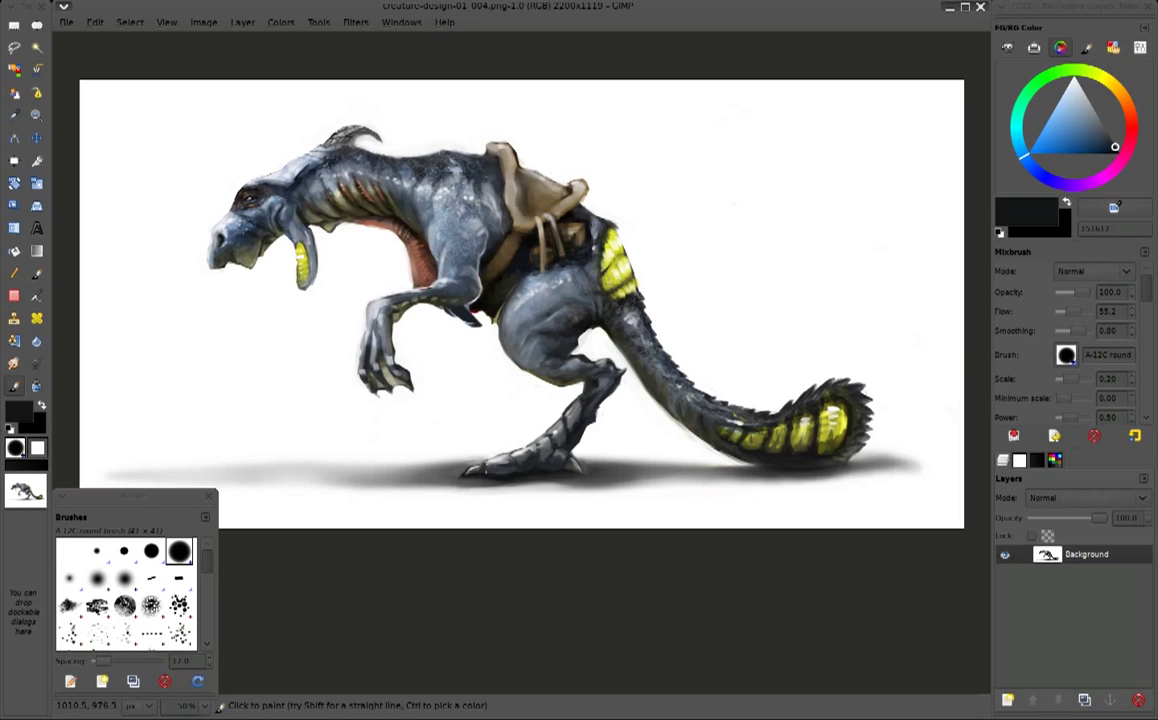
pyautogui.keyDown('ctrl'); pyautogui.click(463, 474); pyautogui.keyUp('ctrl')
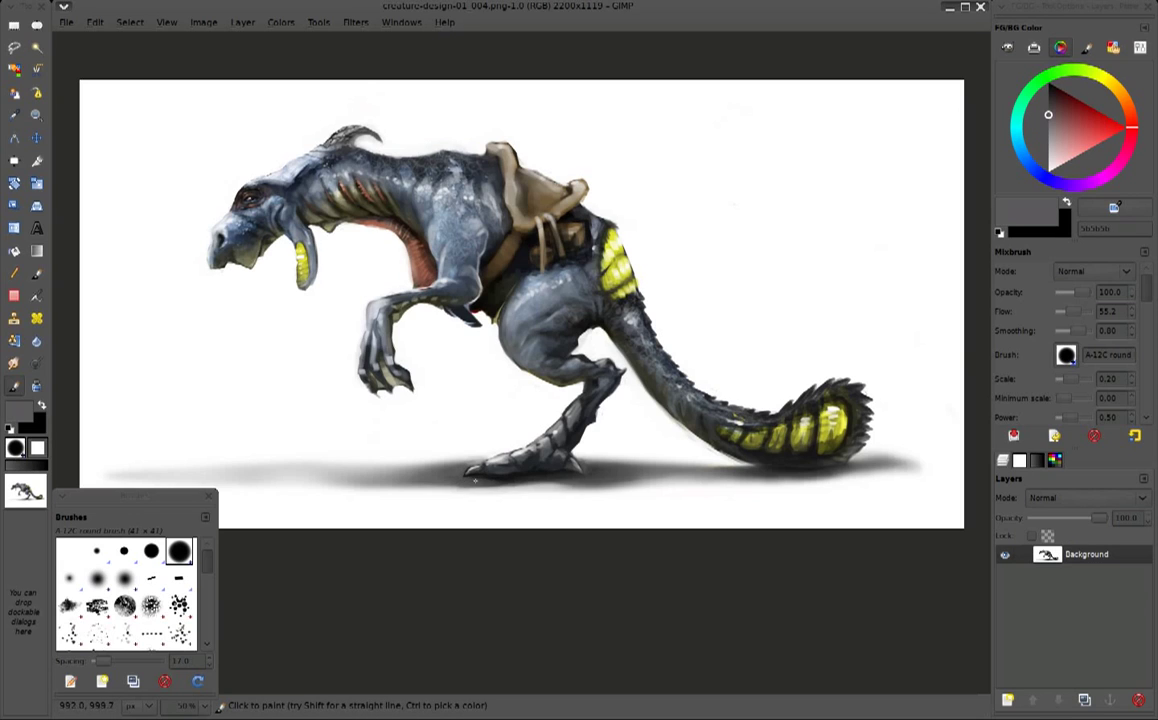
pyautogui.keyDown('ctrl'); pyautogui.click(514, 457); pyautogui.keyUp('ctrl')
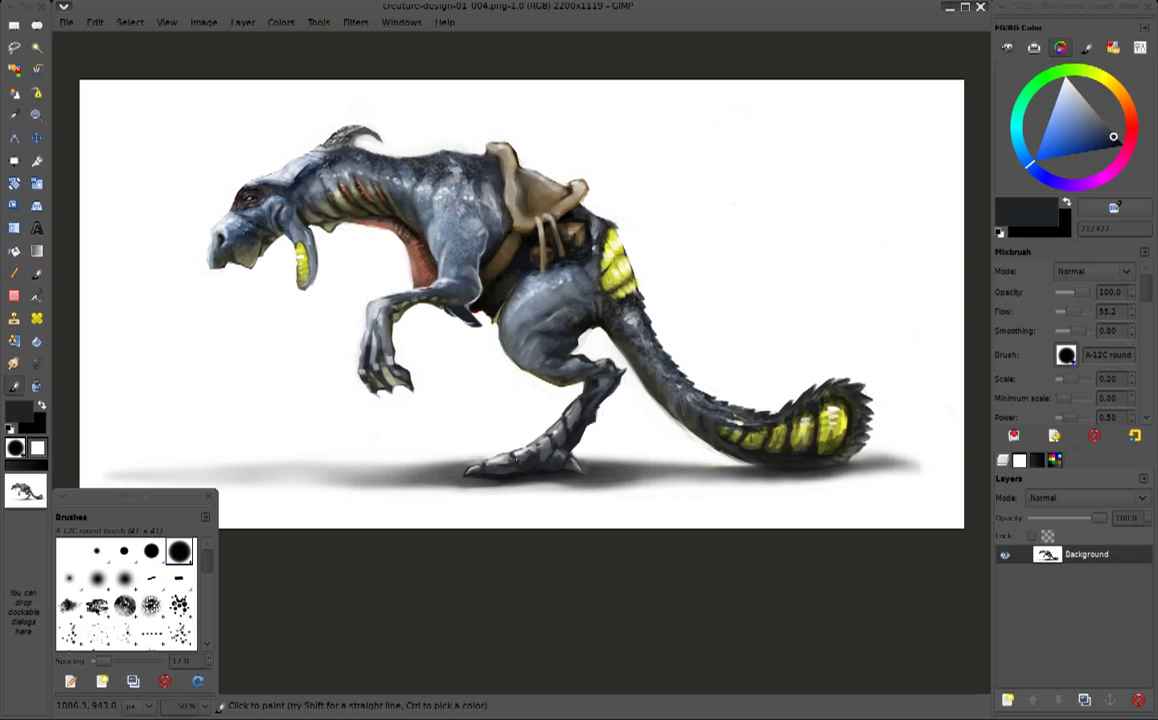
pyautogui.keyDown('ctrl'); pyautogui.click(529, 460); pyautogui.keyUp('ctrl')
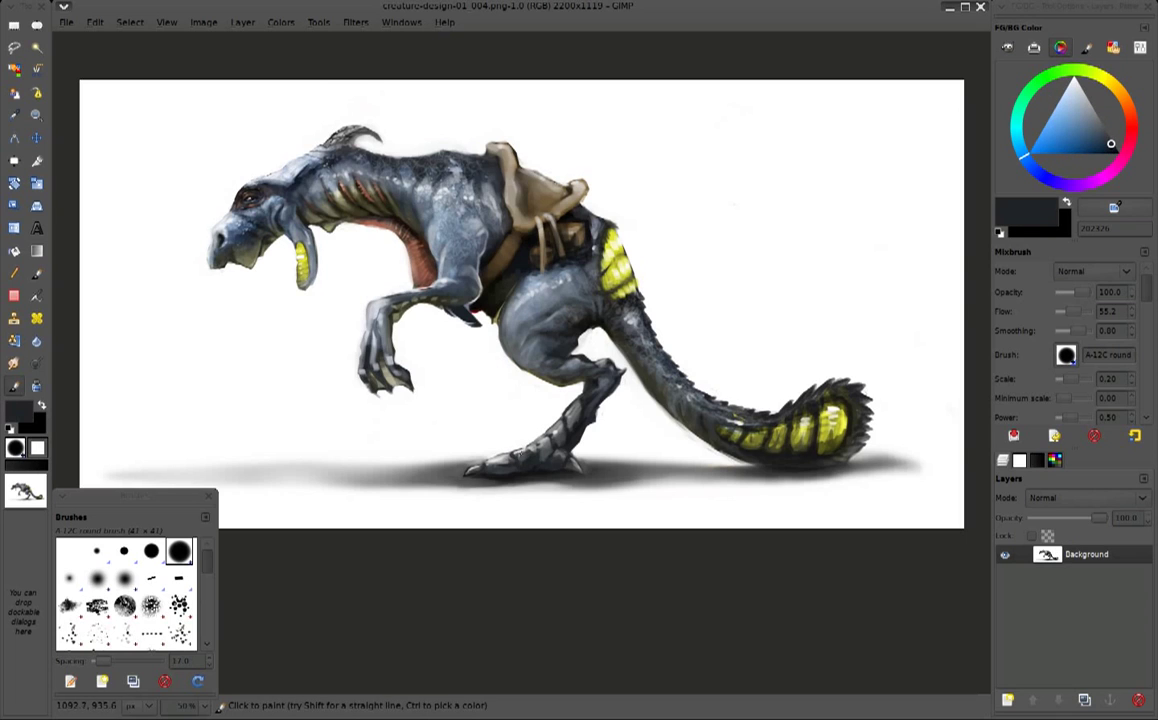
pyautogui.keyDown('ctrl'); pyautogui.click(655, 420); pyautogui.keyUp('ctrl')
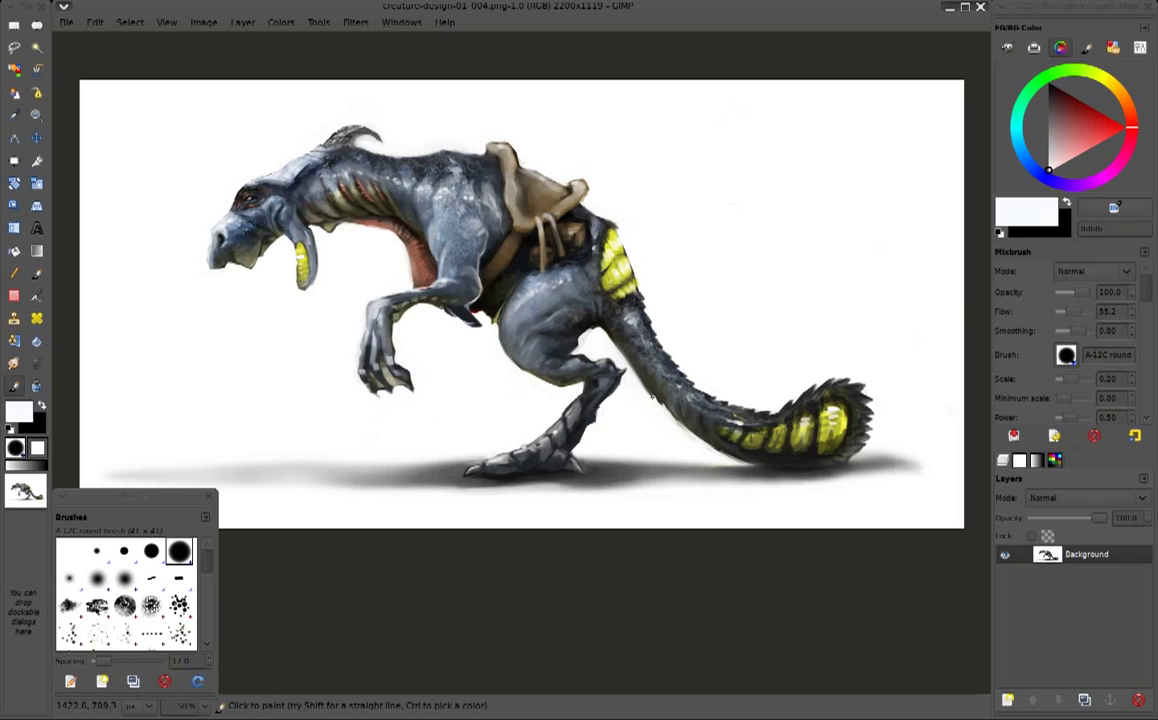
pyautogui.moveTo(551, 306)
pyautogui.mouseDown()
pyautogui.moveTo(581, 348)
pyautogui.moveTo(706, 447)
pyautogui.mouseUp()
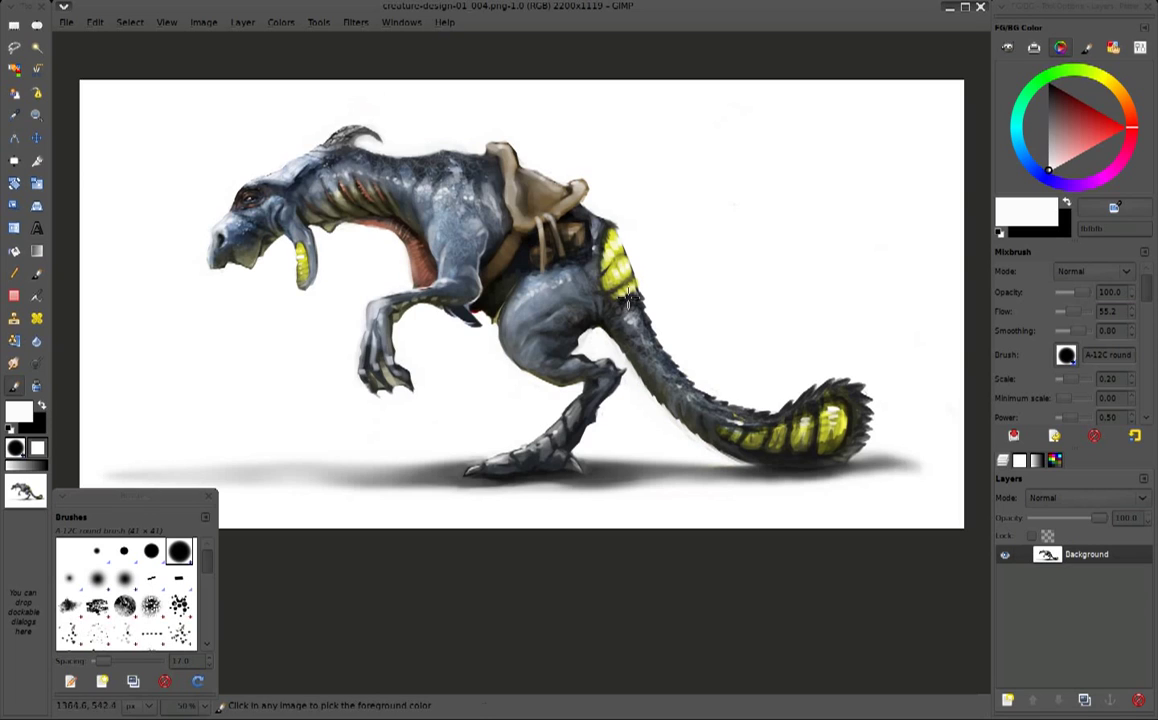
pyautogui.keyDown('ctrl'); pyautogui.click(611, 327); pyautogui.keyUp('ctrl')
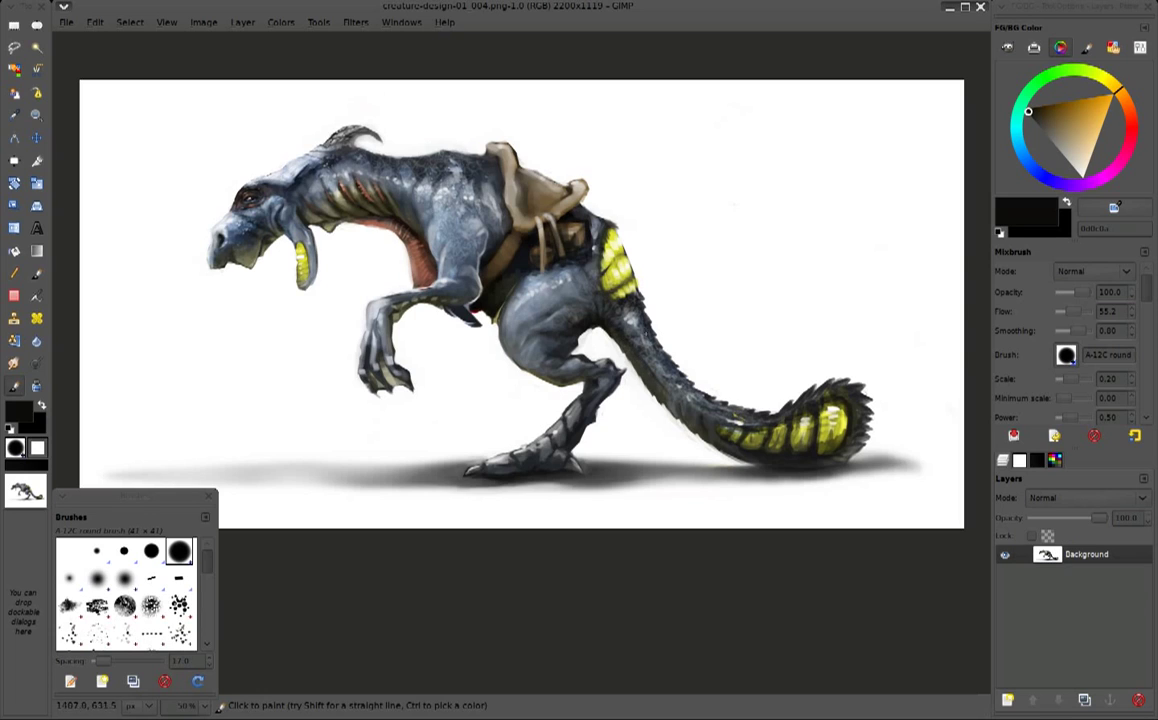
# Brighten the dark edge under the leg and add small dark marks along the tail edge
pyautogui.press('x')
pyautogui.moveTo(585, 312)
pyautogui.mouseDown()
pyautogui.moveTo(612, 350)
pyautogui.moveTo(650, 372)
pyautogui.mouseUp()
pyautogui.keyDown('ctrl'); pyautogui.click(540, 338); pyautogui.keyUp('ctrl')
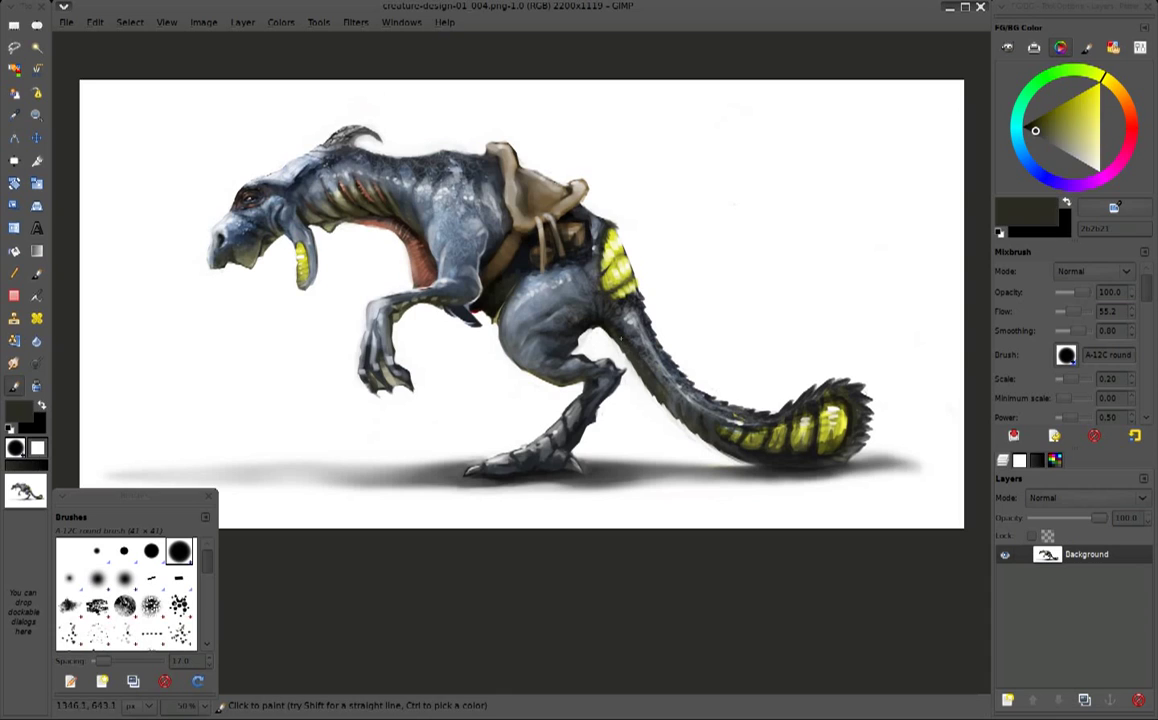
pyautogui.keyDown('ctrl'); pyautogui.click(660, 356); pyautogui.keyUp('ctrl')
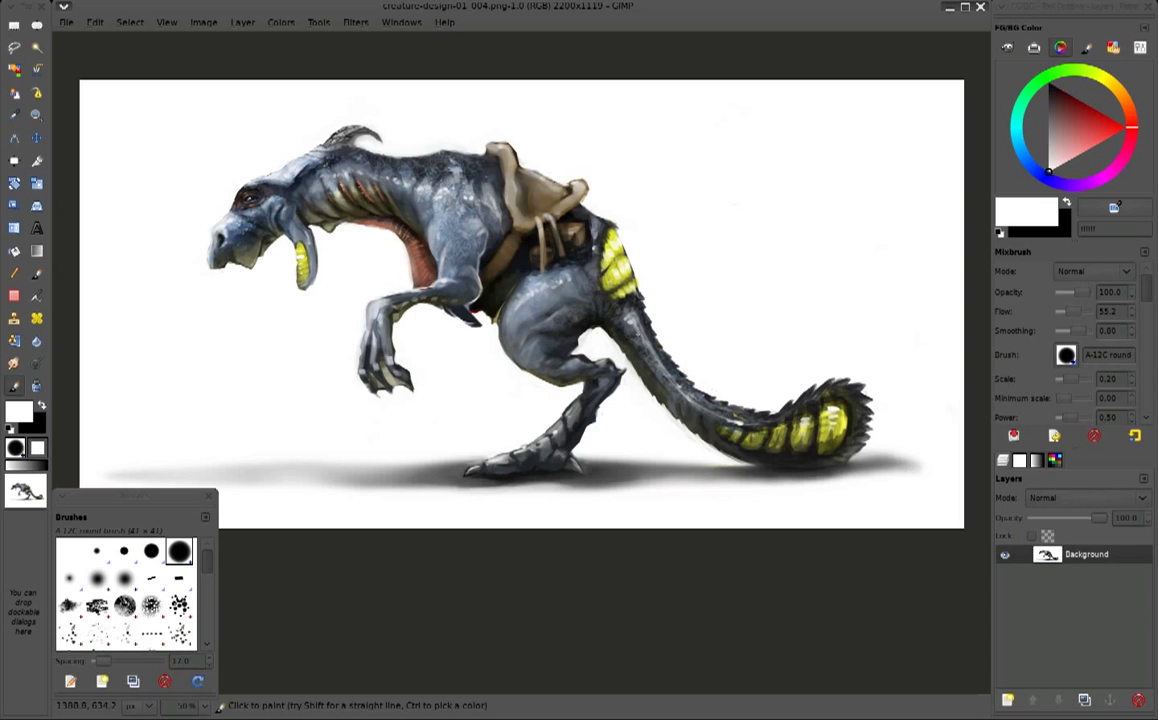
pyautogui.keyDown('ctrl'); pyautogui.click(705, 380); pyautogui.keyUp('ctrl')
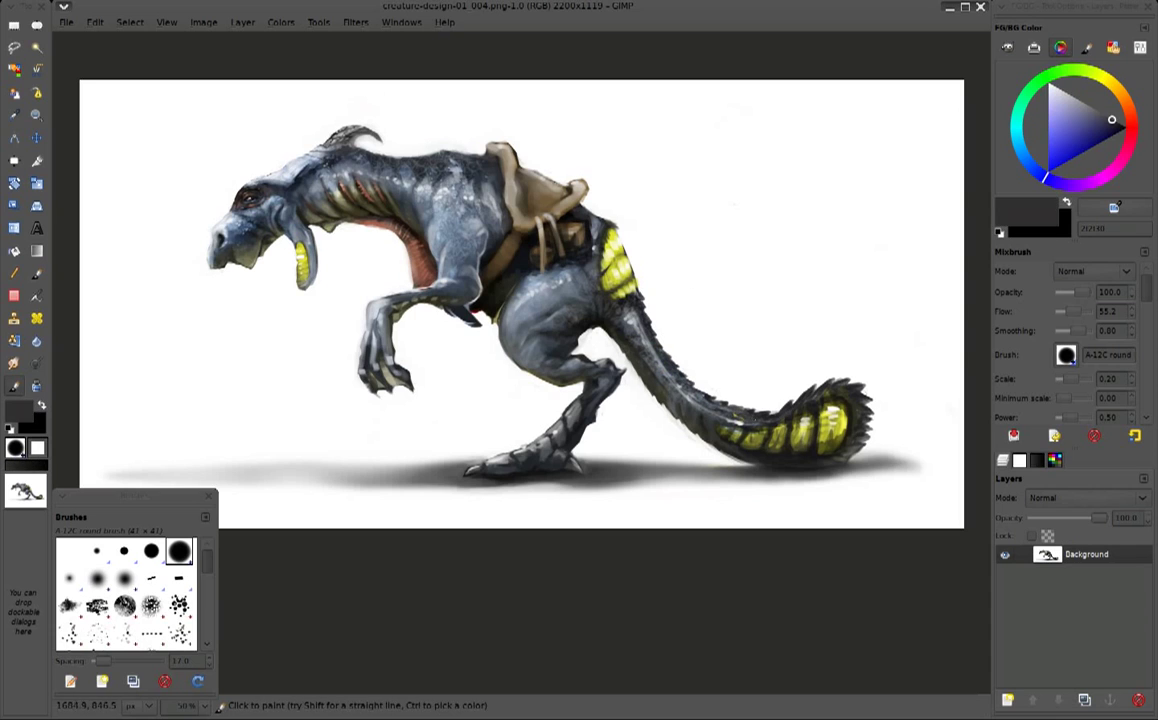
pyautogui.moveTo(616, 352); pyautogui.dragTo(670, 372)
pyautogui.keyDown('ctrl'); pyautogui.click(735, 377); pyautogui.keyUp('ctrl')
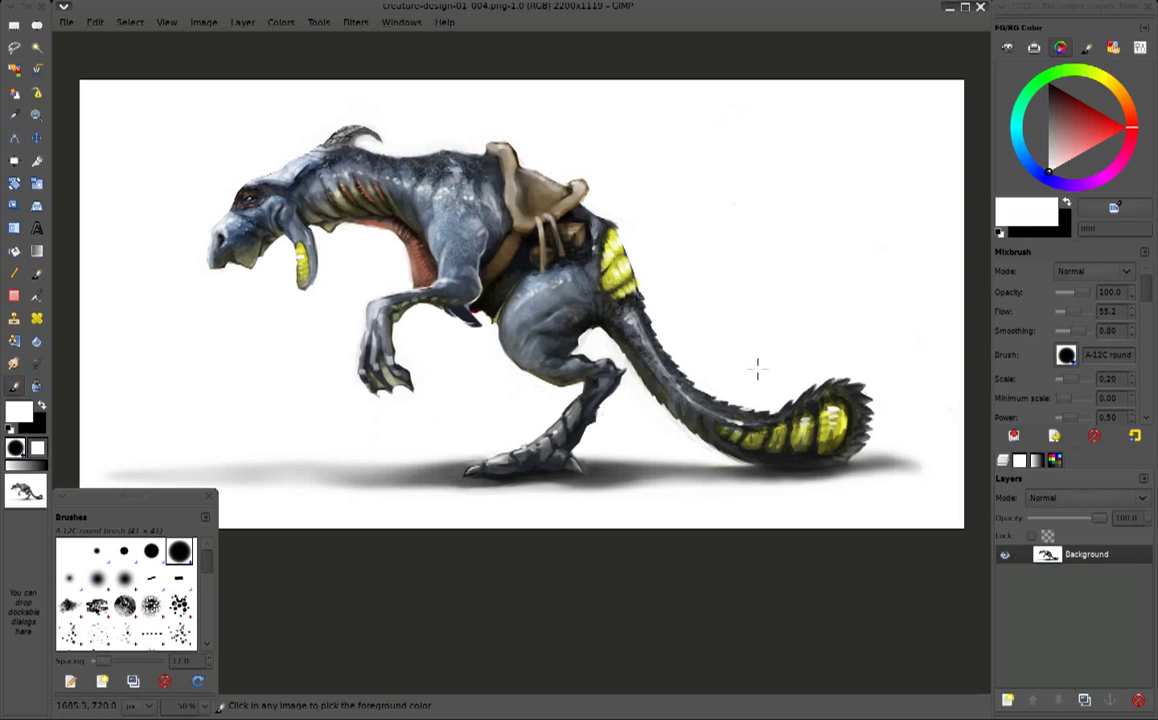
# Sample near-black, grey and white tones, ending on the olive yellow of a tail band
pyautogui.keyDown('ctrl'); pyautogui.click(492, 402); pyautogui.keyUp('ctrl')
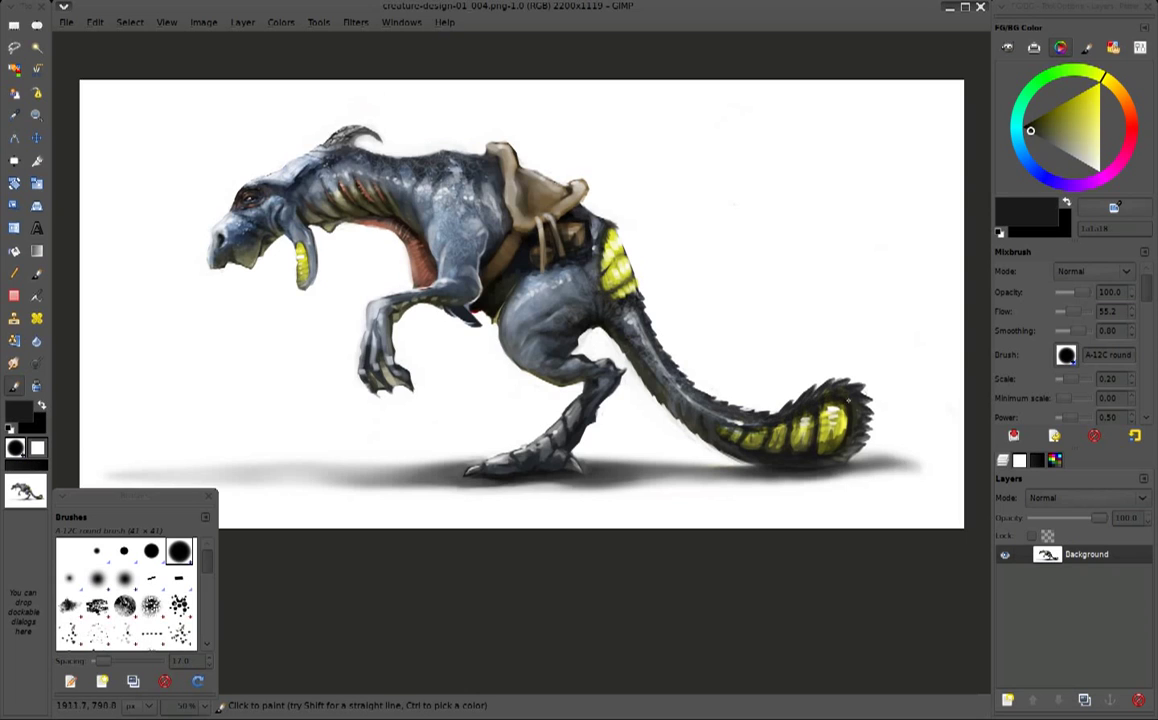
pyautogui.keyDown('ctrl'); pyautogui.click(848, 372); pyautogui.keyUp('ctrl')
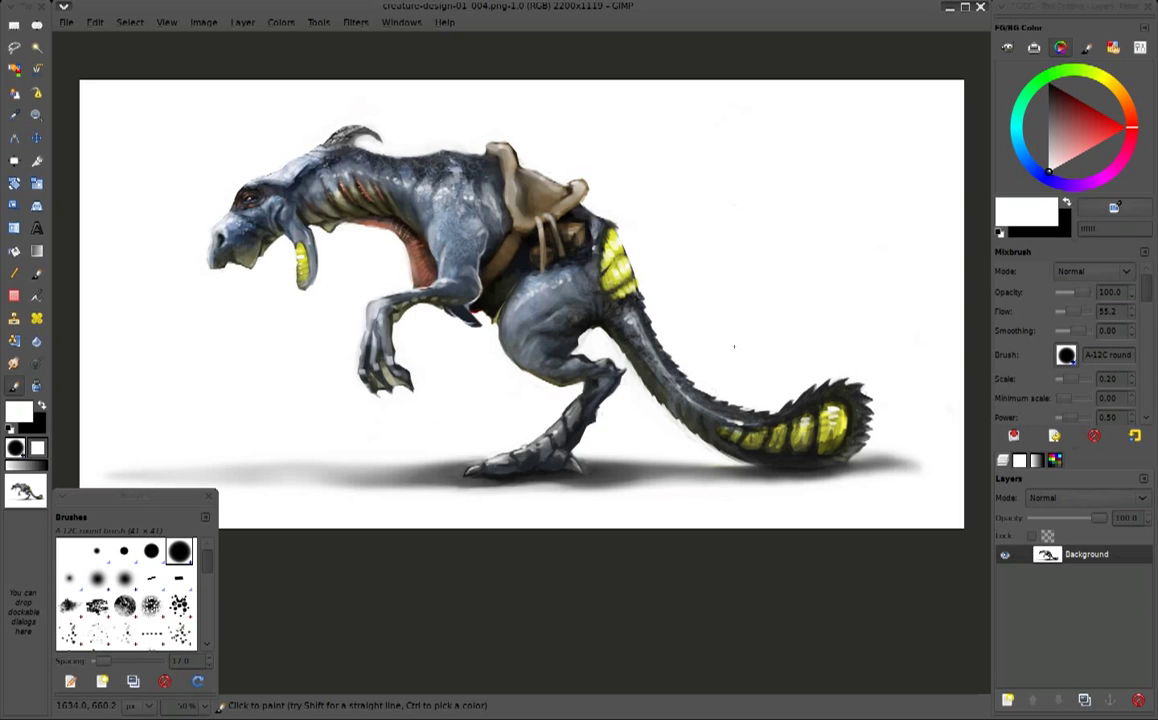
pyautogui.keyDown('ctrl'); pyautogui.click(706, 402); pyautogui.keyUp('ctrl')
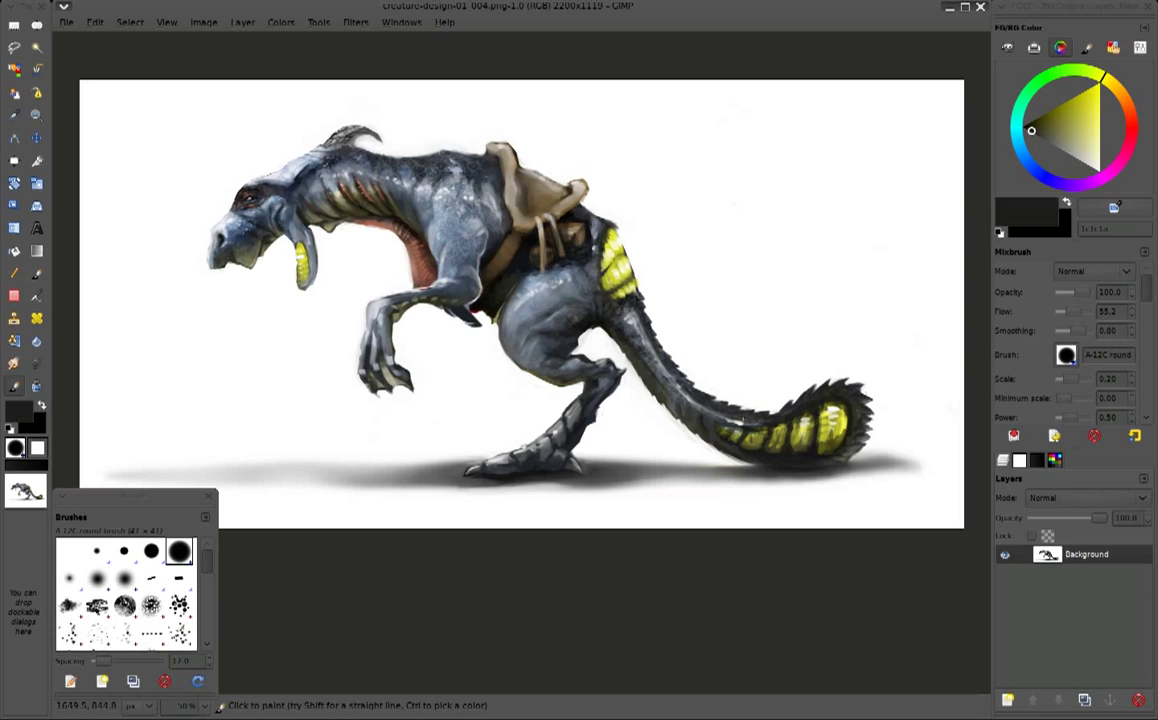
pyautogui.keyDown('ctrl'); pyautogui.click(520, 361); pyautogui.keyUp('ctrl')
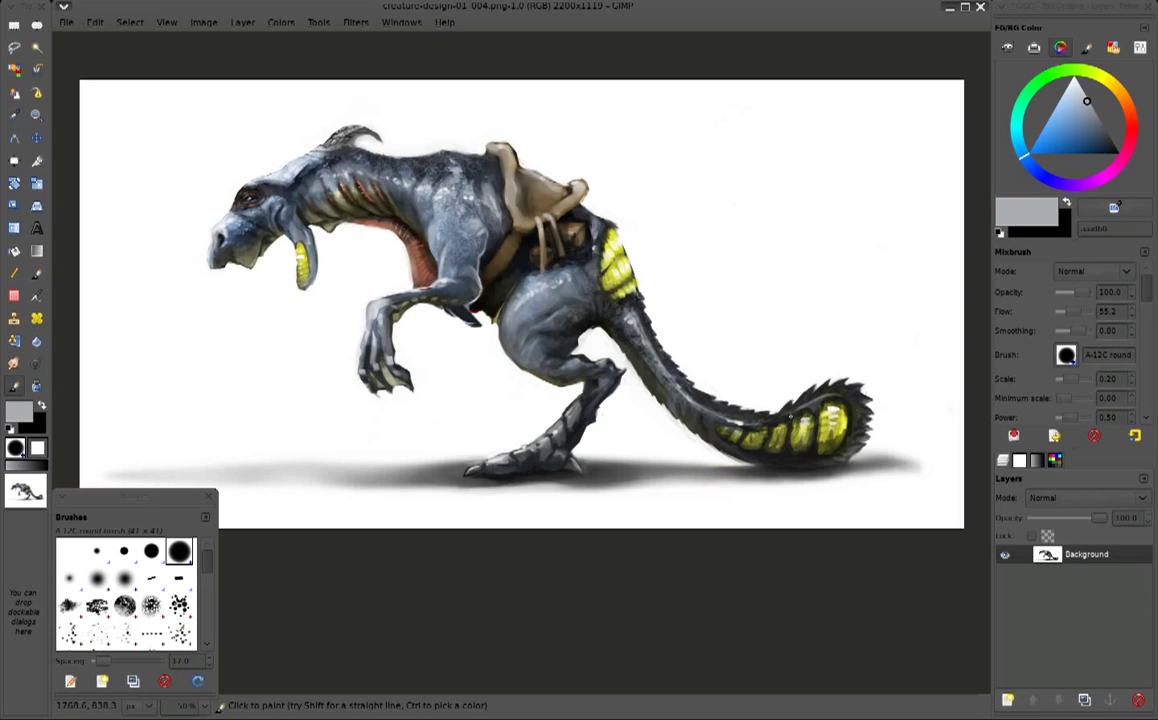
pyautogui.keyDown('ctrl'); pyautogui.click(825, 381); pyautogui.keyUp('ctrl')
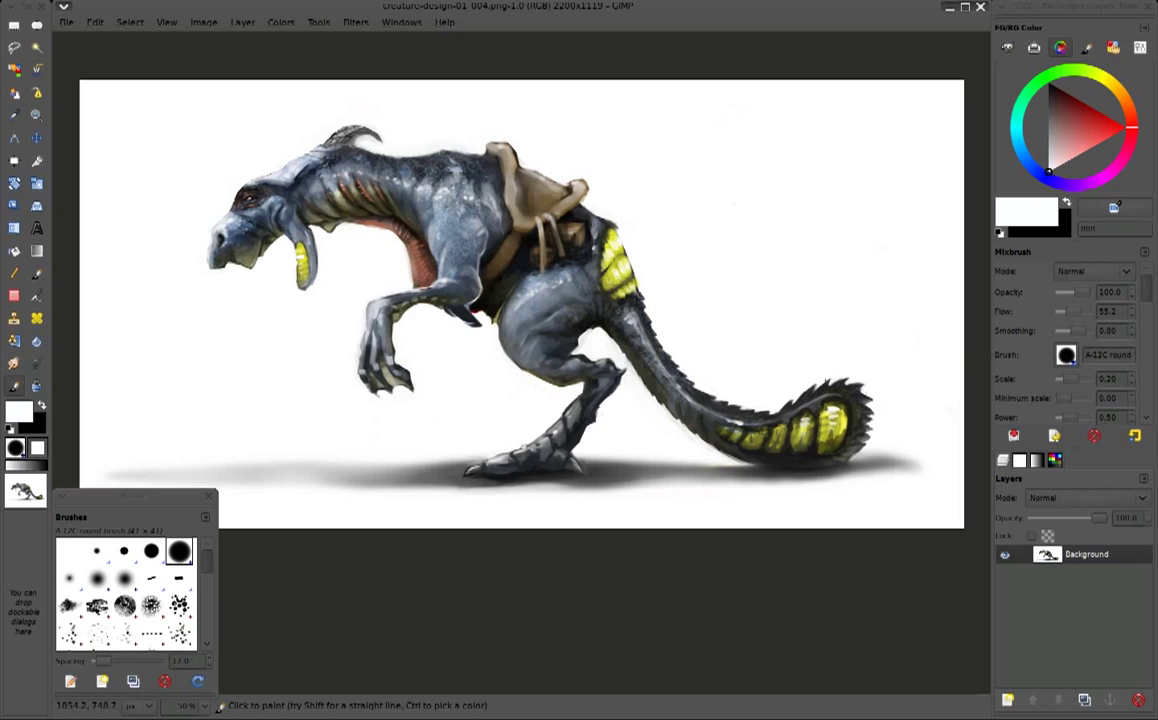
pyautogui.keyDown('ctrl'); pyautogui.click(742, 451); pyautogui.keyUp('ctrl')
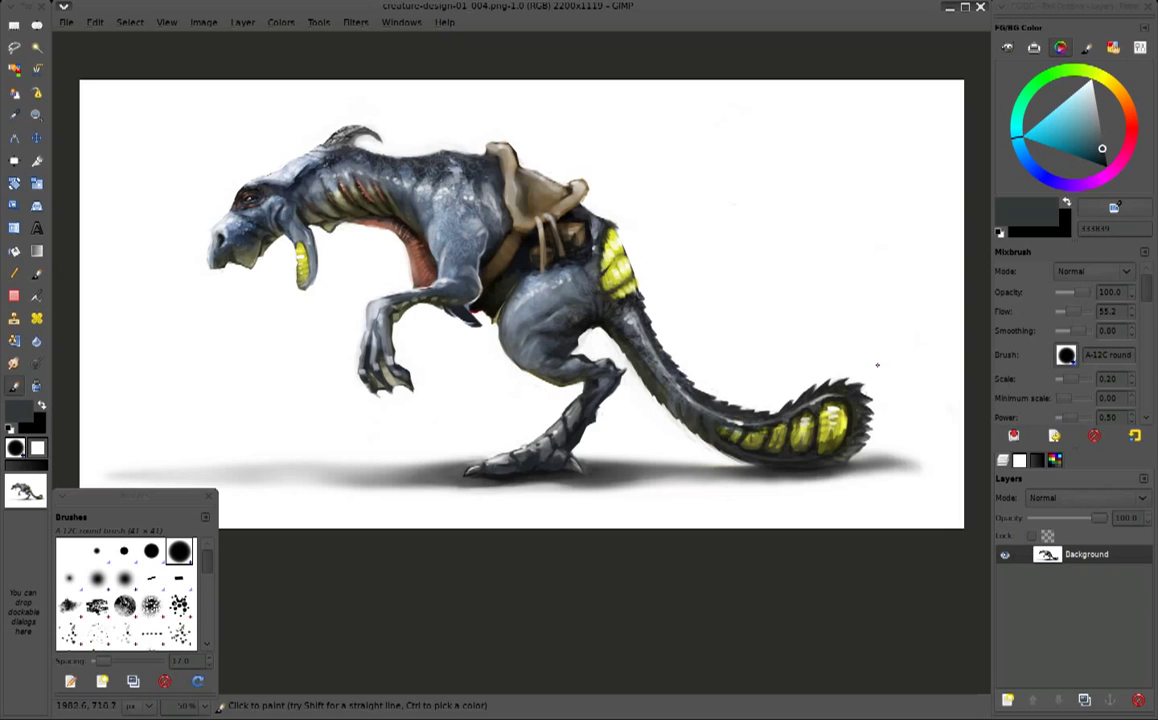
pyautogui.keyDown('ctrl'); pyautogui.click(839, 309); pyautogui.keyUp('ctrl')
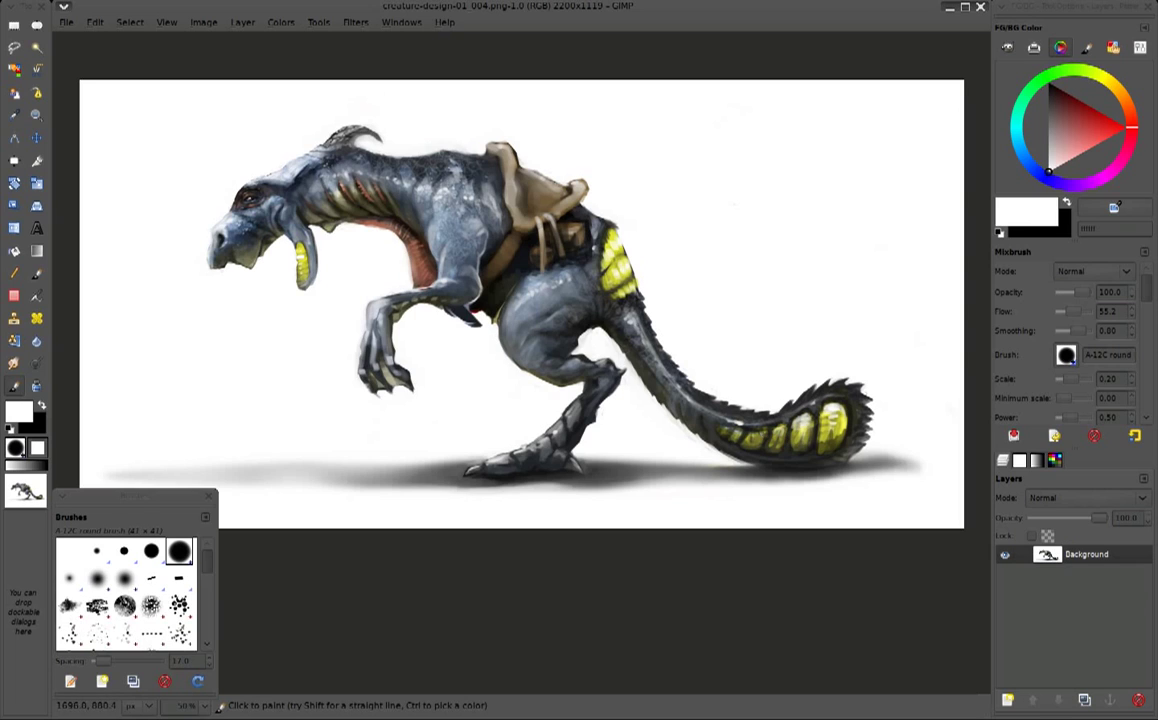
pyautogui.keyDown('ctrl'); pyautogui.click(836, 398); pyautogui.keyUp('ctrl')
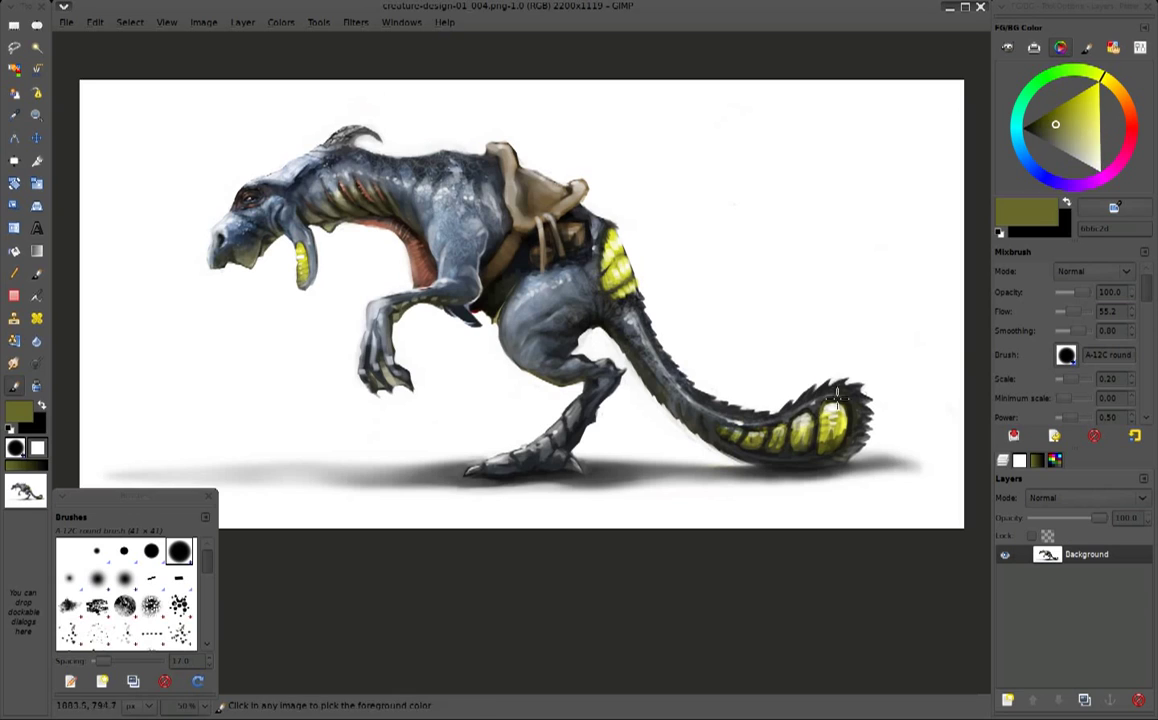
# Sample dark, grey-green, grey and white tones from the tail, ending on near-black 161615
pyautogui.keyDown('ctrl'); pyautogui.click(792, 423); pyautogui.keyUp('ctrl')
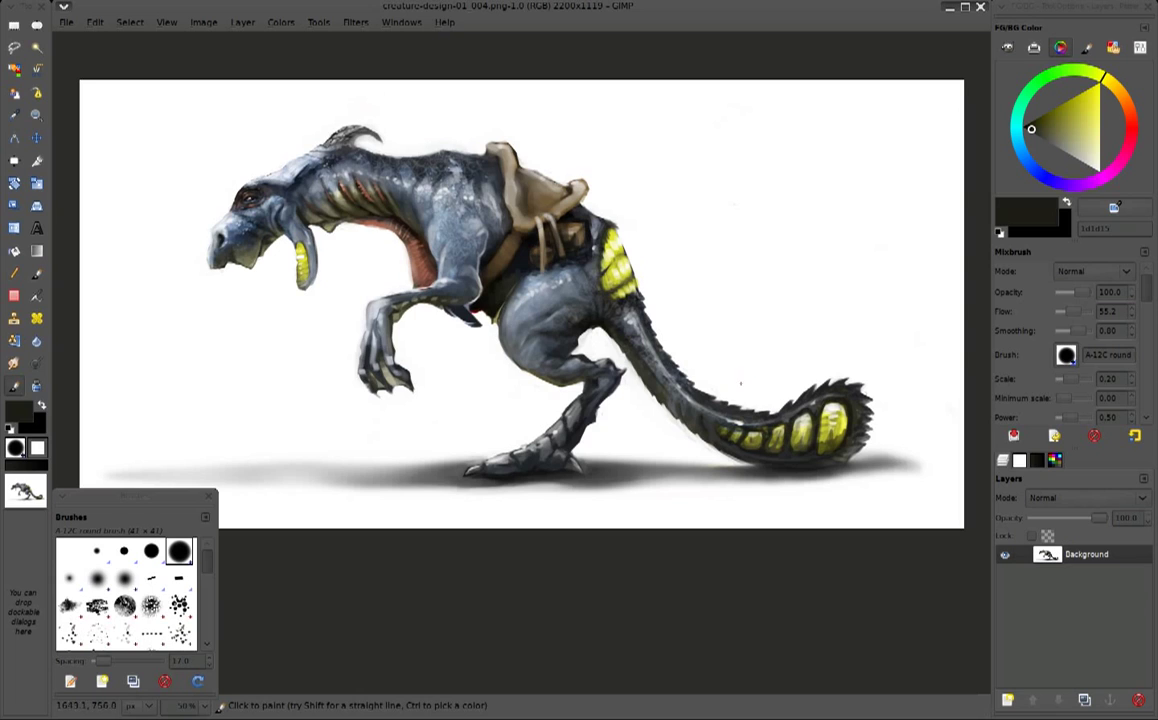
pyautogui.keyDown('ctrl'); pyautogui.click(768, 433); pyautogui.keyUp('ctrl')
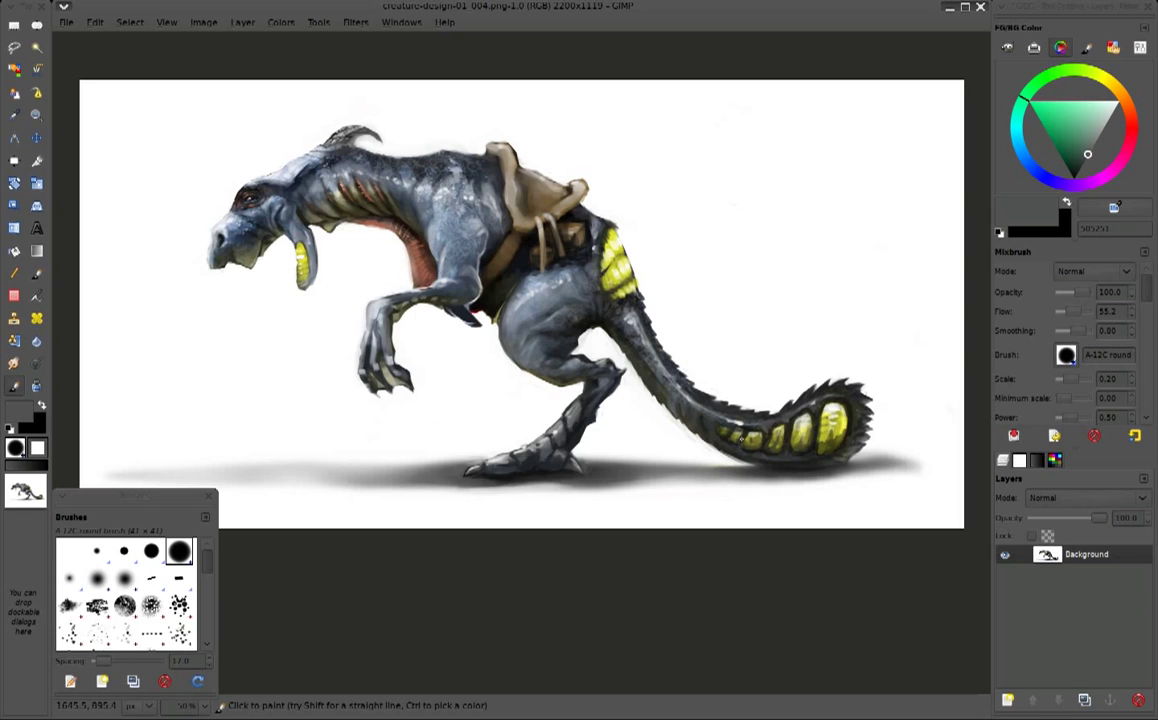
pyautogui.keyDown('ctrl'); pyautogui.click(770, 356); pyautogui.keyUp('ctrl')
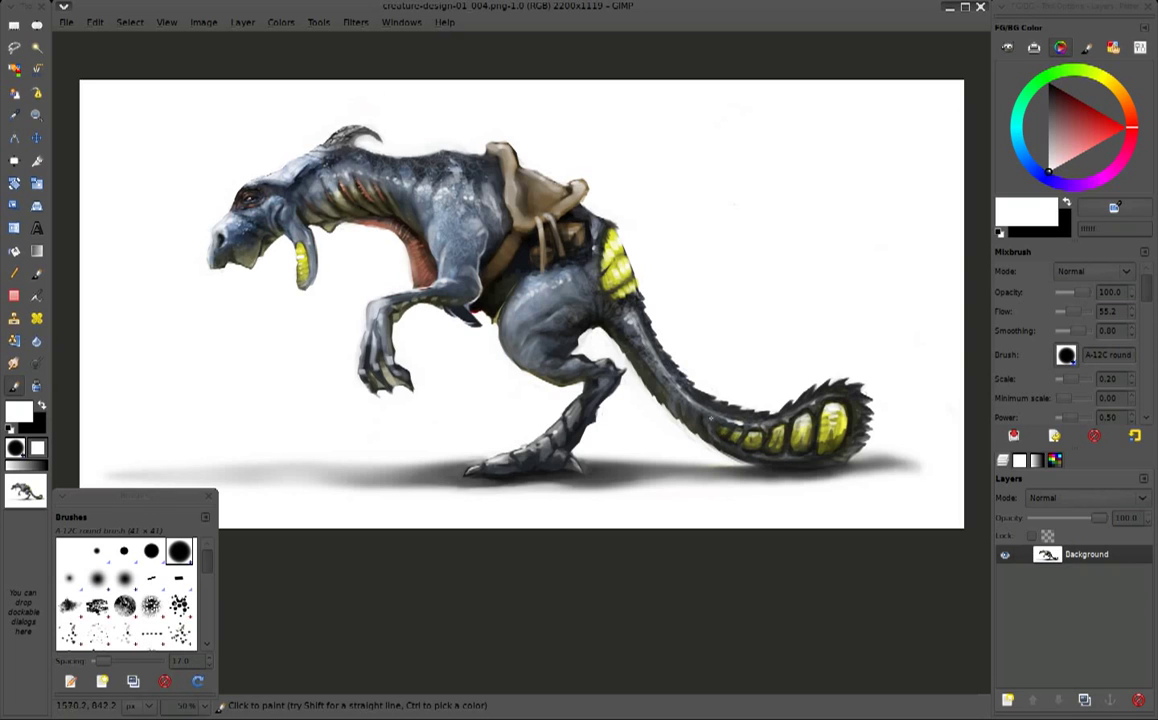
pyautogui.keyDown('ctrl'); pyautogui.click(697, 416); pyautogui.keyUp('ctrl')
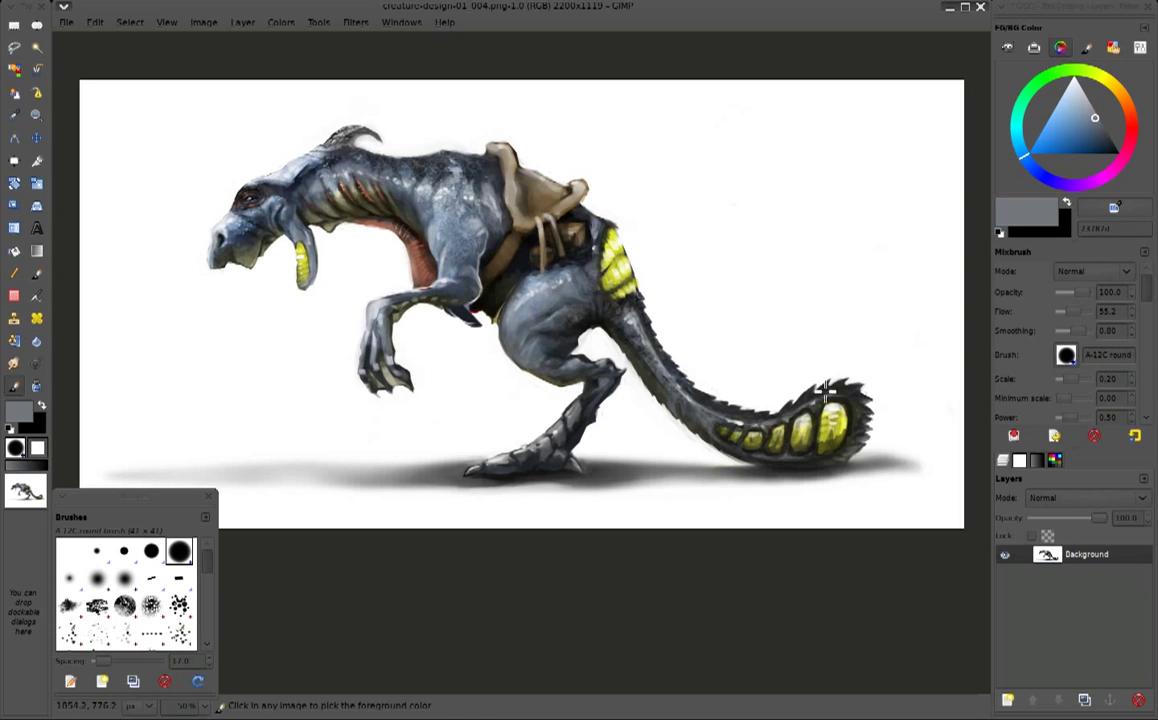
pyautogui.keyDown('ctrl'); pyautogui.click(712, 400); pyautogui.keyUp('ctrl')
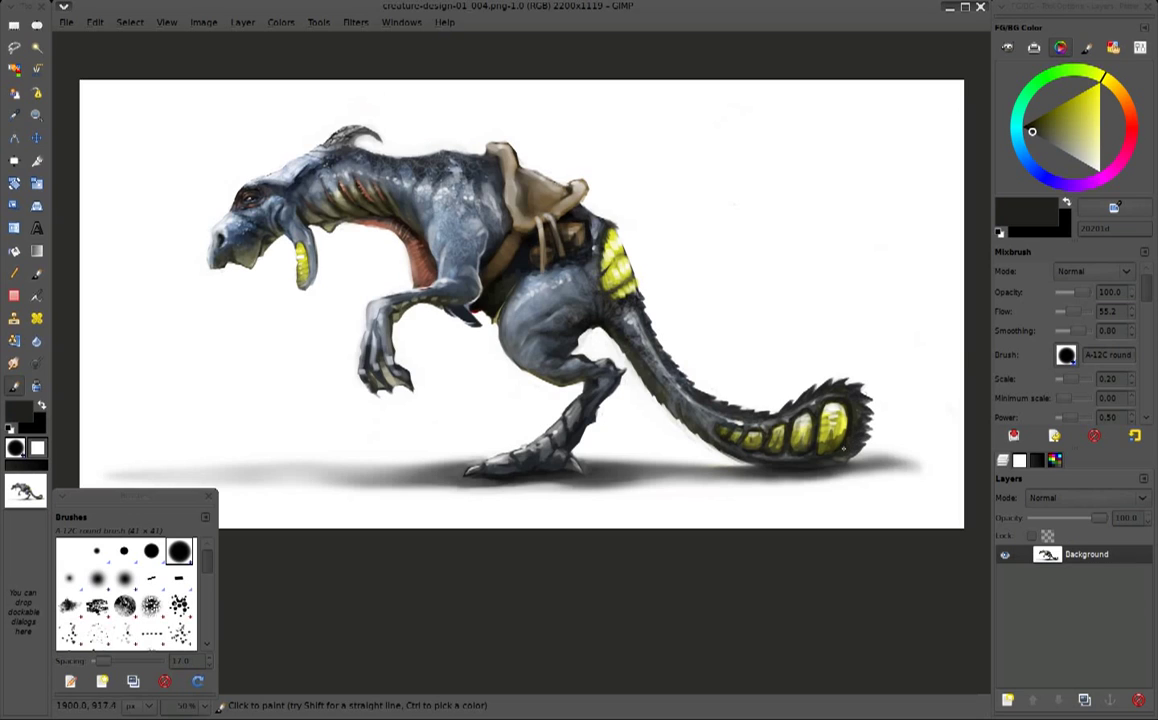
pyautogui.keyDown('ctrl'); pyautogui.click(881, 398); pyautogui.keyUp('ctrl')
pyautogui.keyDown('ctrl'); pyautogui.click(860, 444); pyautogui.keyUp('ctrl')
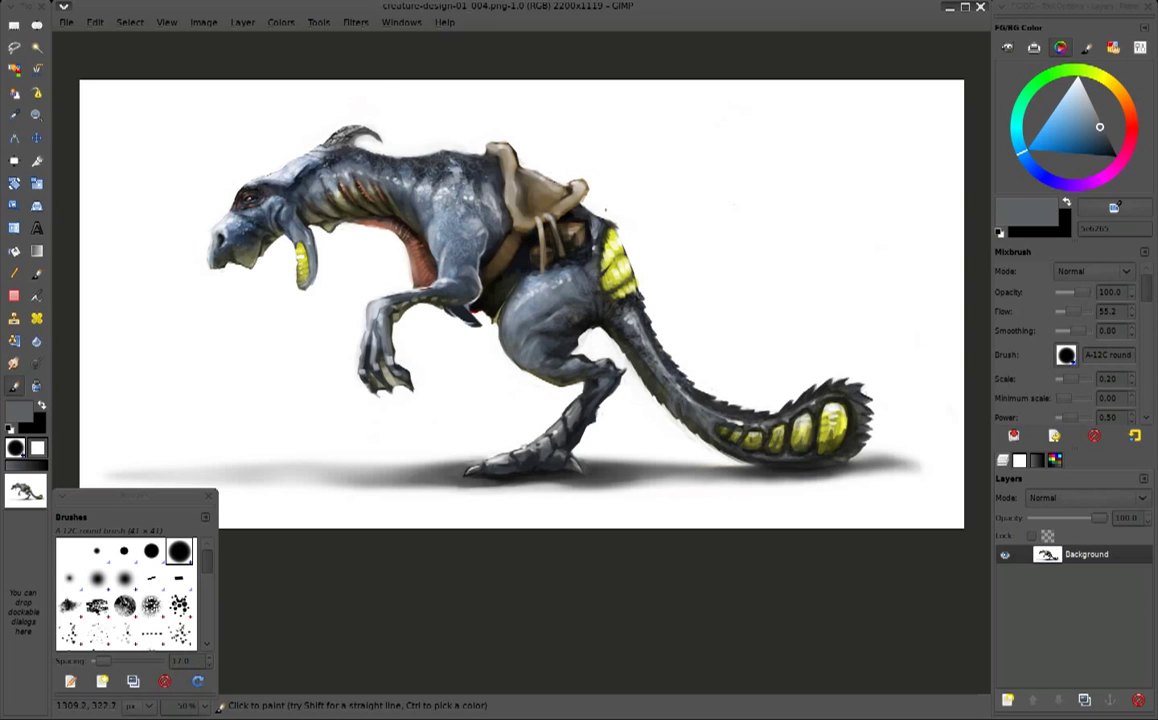
pyautogui.keyDown('ctrl'); pyautogui.click(560, 275); pyautogui.keyUp('ctrl')
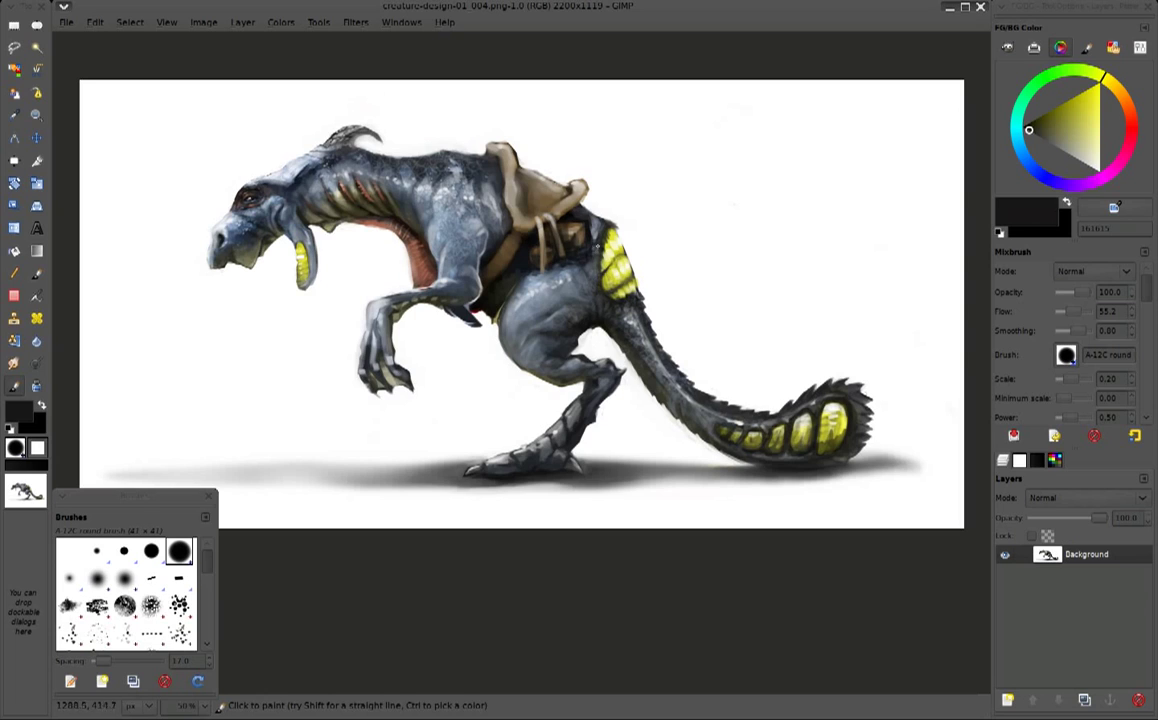
# Toggle between white and near-black, then sample light grey, grey-olive and white tones
pyautogui.press('x')
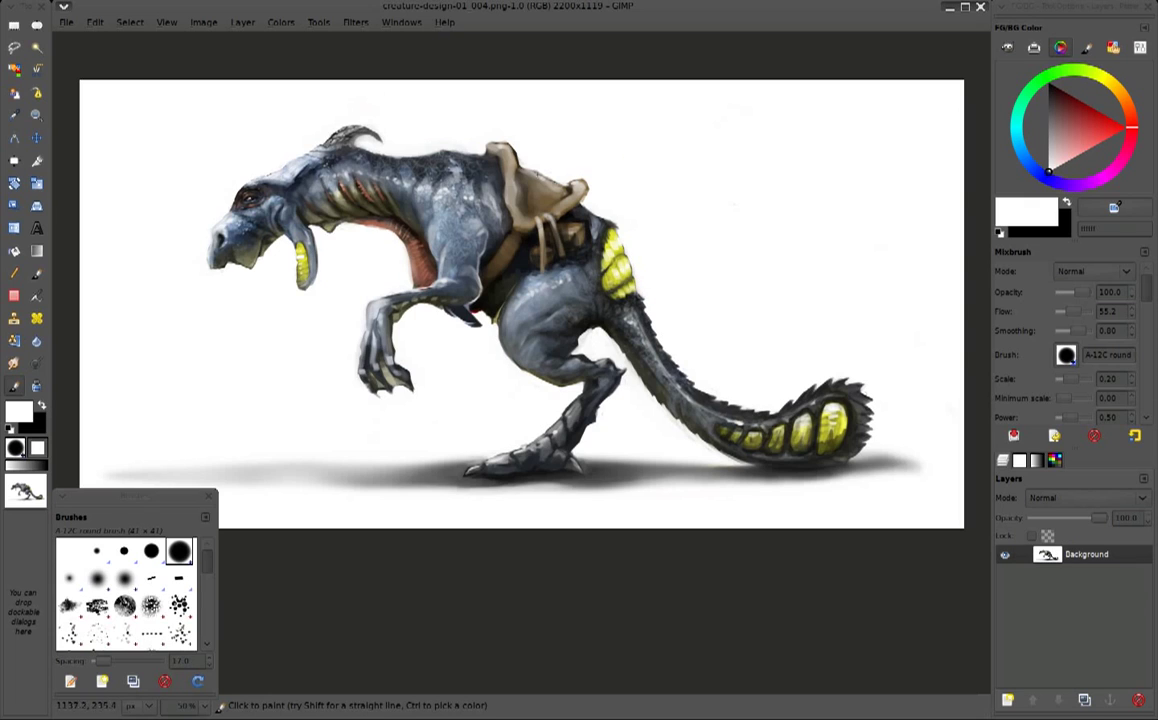
pyautogui.press('x')
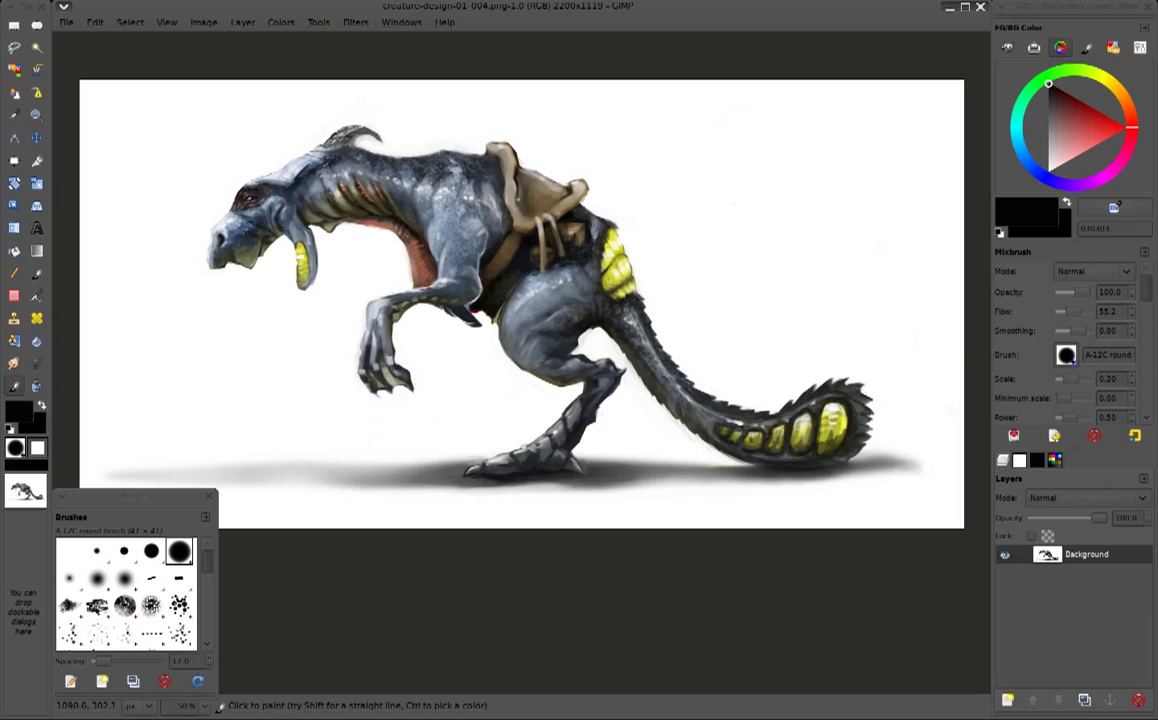
pyautogui.press('x')
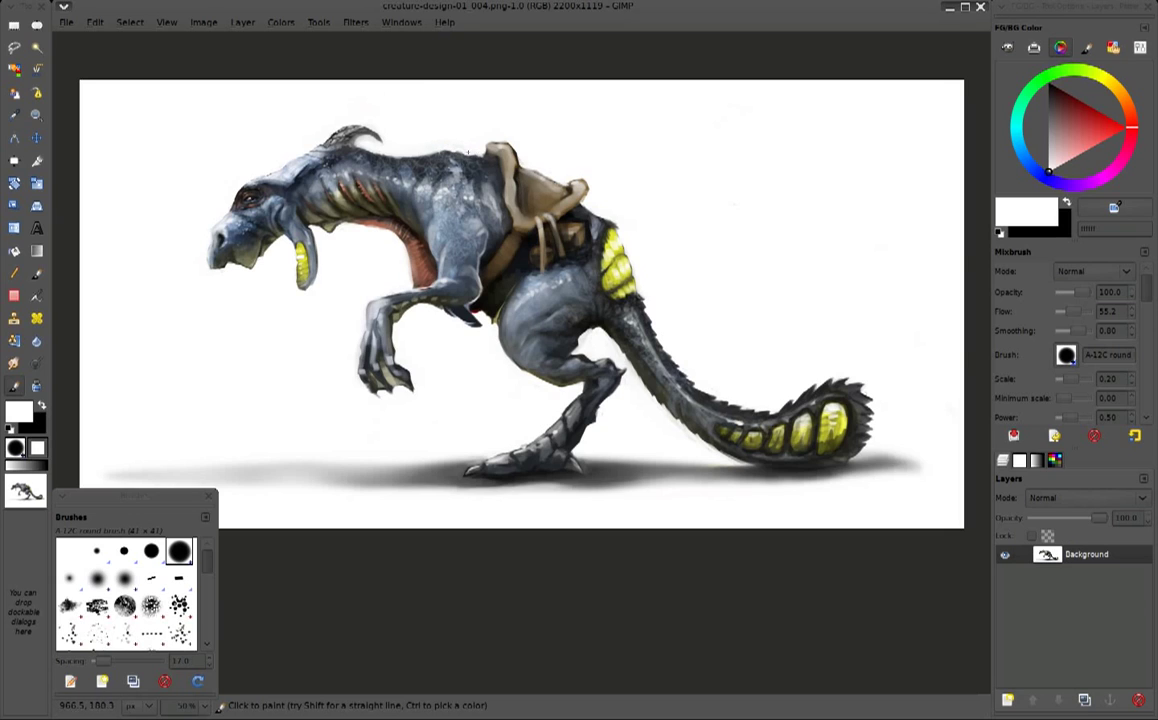
pyautogui.keyDown('ctrl'); pyautogui.click(330, 120); pyautogui.keyUp('ctrl')
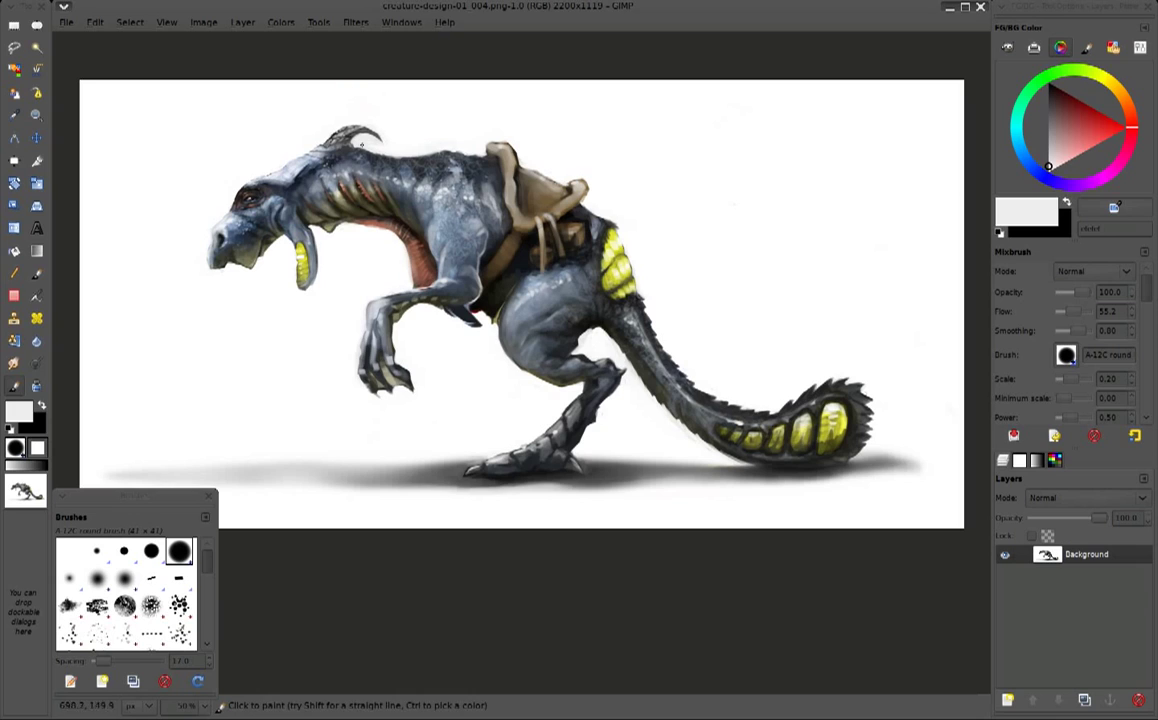
pyautogui.keyDown('ctrl'); pyautogui.click(388, 379); pyautogui.keyUp('ctrl')
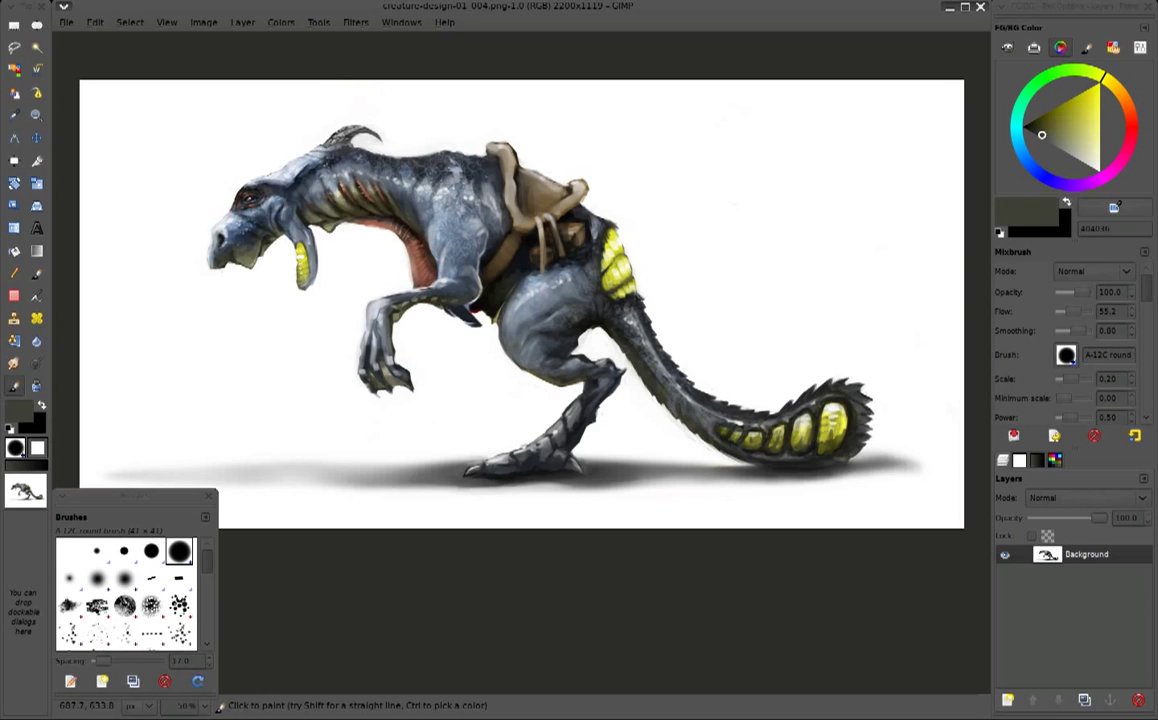
pyautogui.keyDown('ctrl'); pyautogui.click(392, 386); pyautogui.keyUp('ctrl')
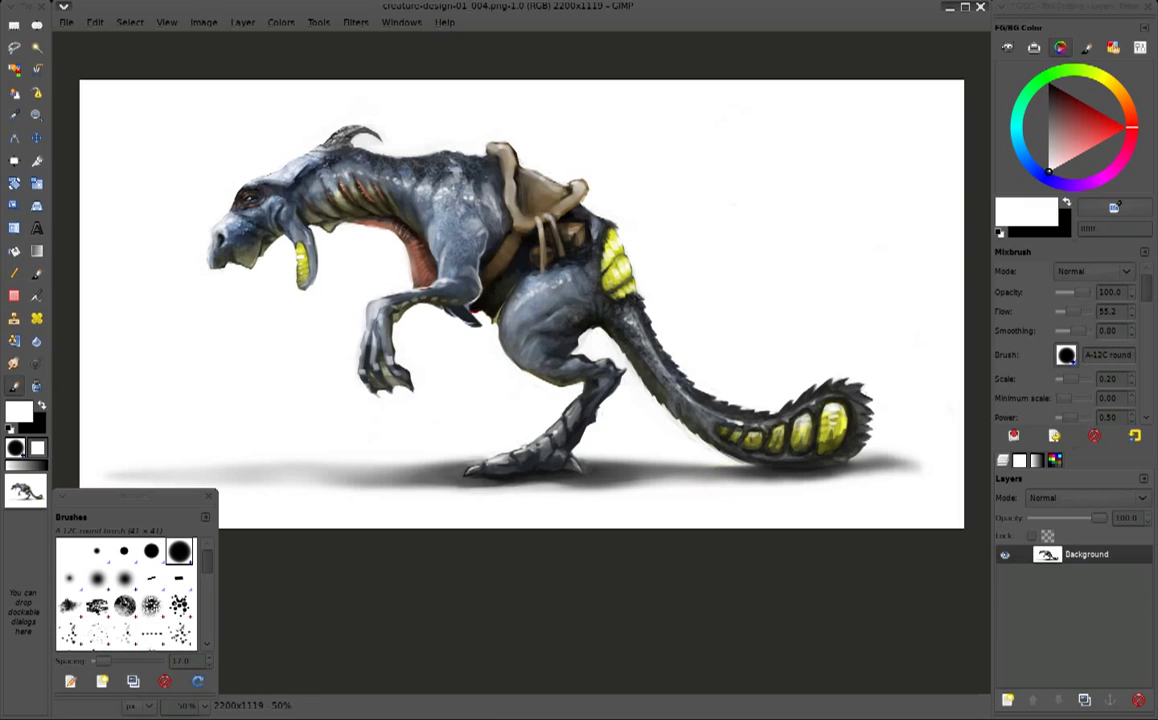
# Pick near-black from the neck and darken the neck and red throat with short strokes
pyautogui.keyDown('ctrl'); pyautogui.click(438, 306); pyautogui.keyUp('ctrl')
pyautogui.keyDown('ctrl'); pyautogui.click(428, 302); pyautogui.keyUp('ctrl')
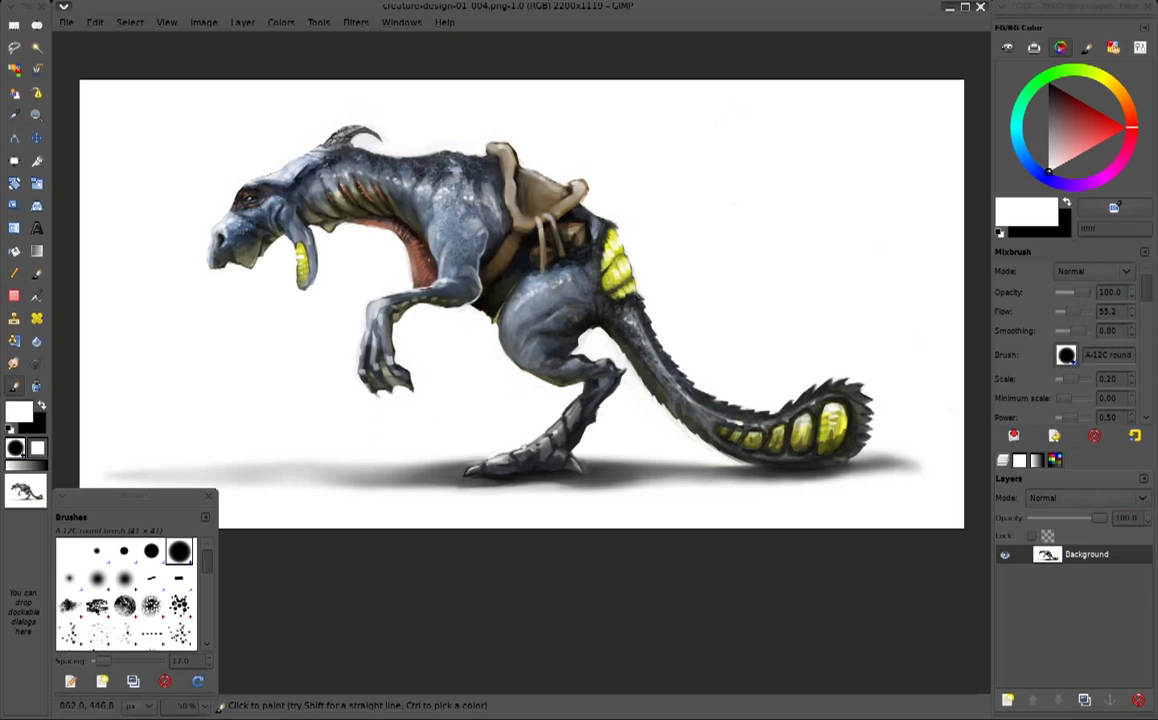
pyautogui.keyDown('ctrl'); pyautogui.click(434, 262); pyautogui.keyUp('ctrl')
pyautogui.moveTo(413, 242)
pyautogui.mouseDown()
pyautogui.moveTo(434, 265)
pyautogui.moveTo(416, 254)
pyautogui.mouseUp()
pyautogui.moveTo(367, 223); pyautogui.dragTo(377, 222)
# Add faint dark neck marks and a reddish-brown stroke on the chest, undoing then redoing it
pyautogui.keyDown('ctrl'); pyautogui.click(390, 228); pyautogui.keyUp('ctrl')
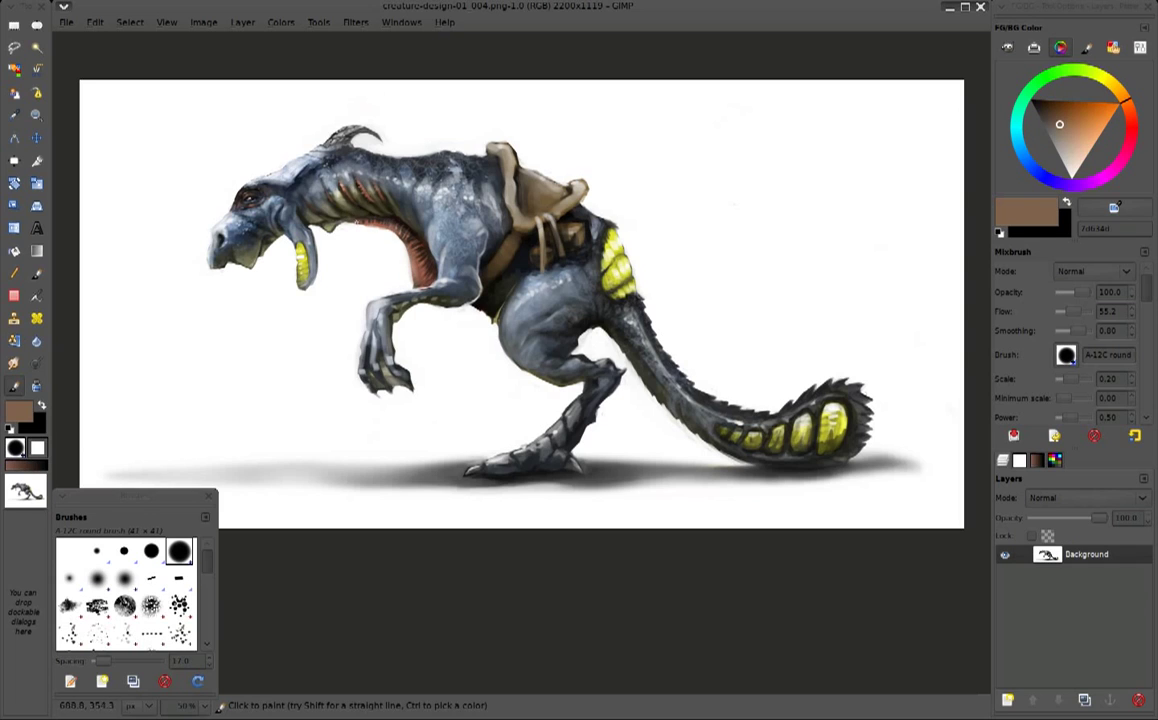
pyautogui.moveTo(382, 226); pyautogui.dragTo(375, 212)
pyautogui.keyDown('ctrl'); pyautogui.click(418, 258); pyautogui.keyUp('ctrl')
pyautogui.moveTo(460, 318)
pyautogui.mouseDown()
pyautogui.moveTo(440, 307)
pyautogui.moveTo(456, 283)
pyautogui.moveTo(494, 320)
pyautogui.mouseUp()
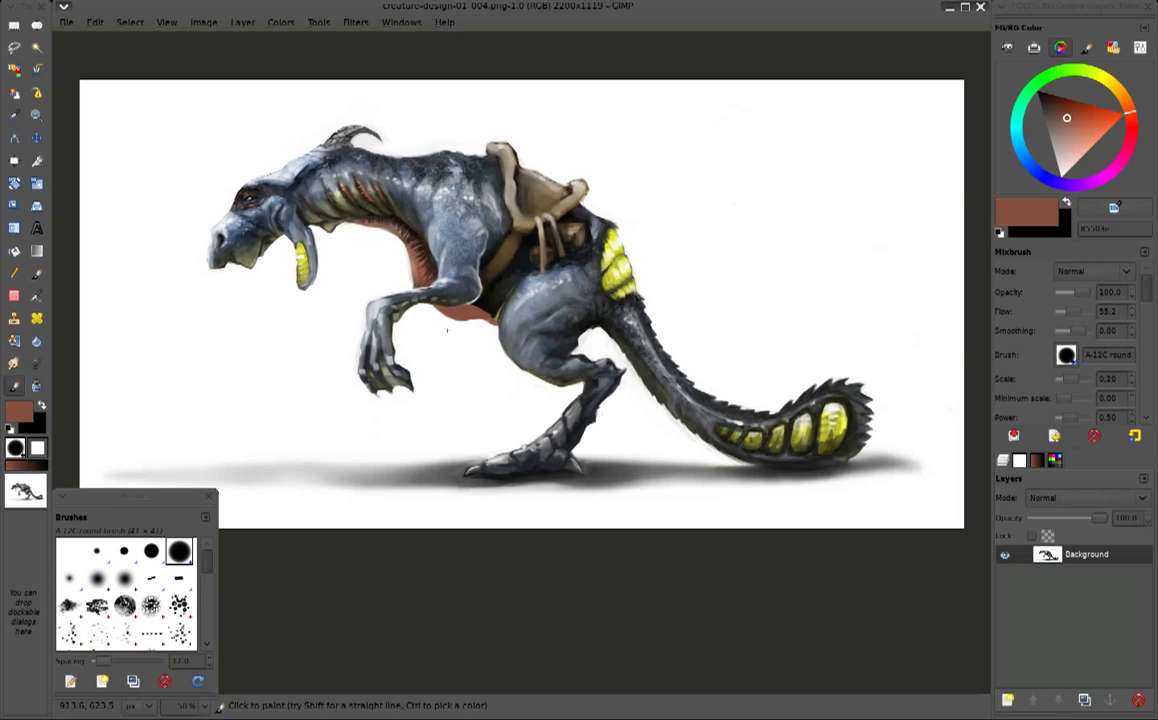
pyautogui.hotkey('ctrl', 'z')
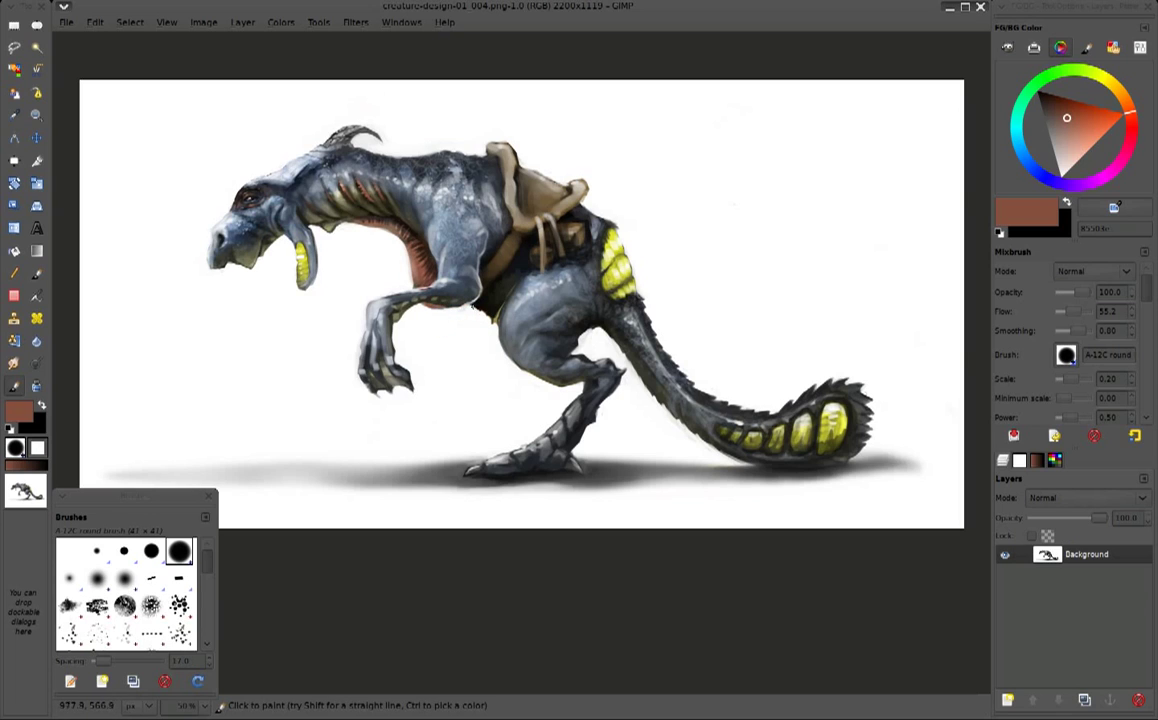
pyautogui.hotkey('ctrl', 'y')
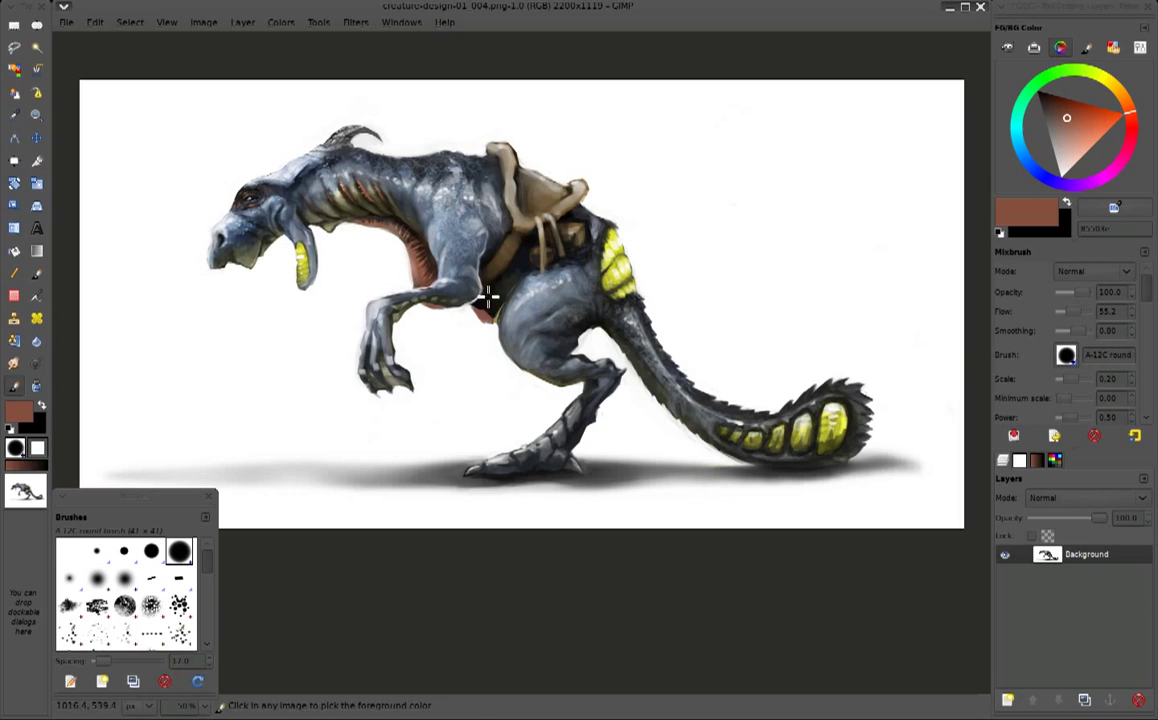
# Sample reddish brown, near-black and blue-grey tones, ending on the saddle's tan
pyautogui.keyDown('ctrl'); pyautogui.click(487, 297); pyautogui.keyUp('ctrl')
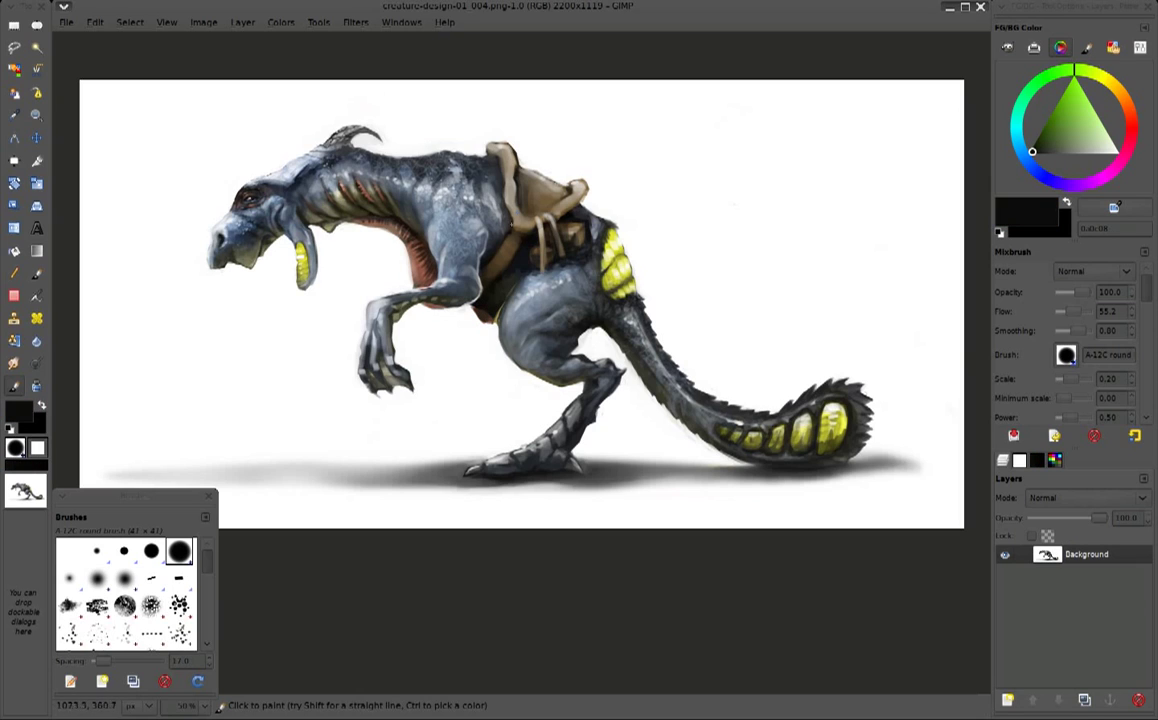
pyautogui.keyDown('ctrl'); pyautogui.click(385, 245); pyautogui.keyUp('ctrl')
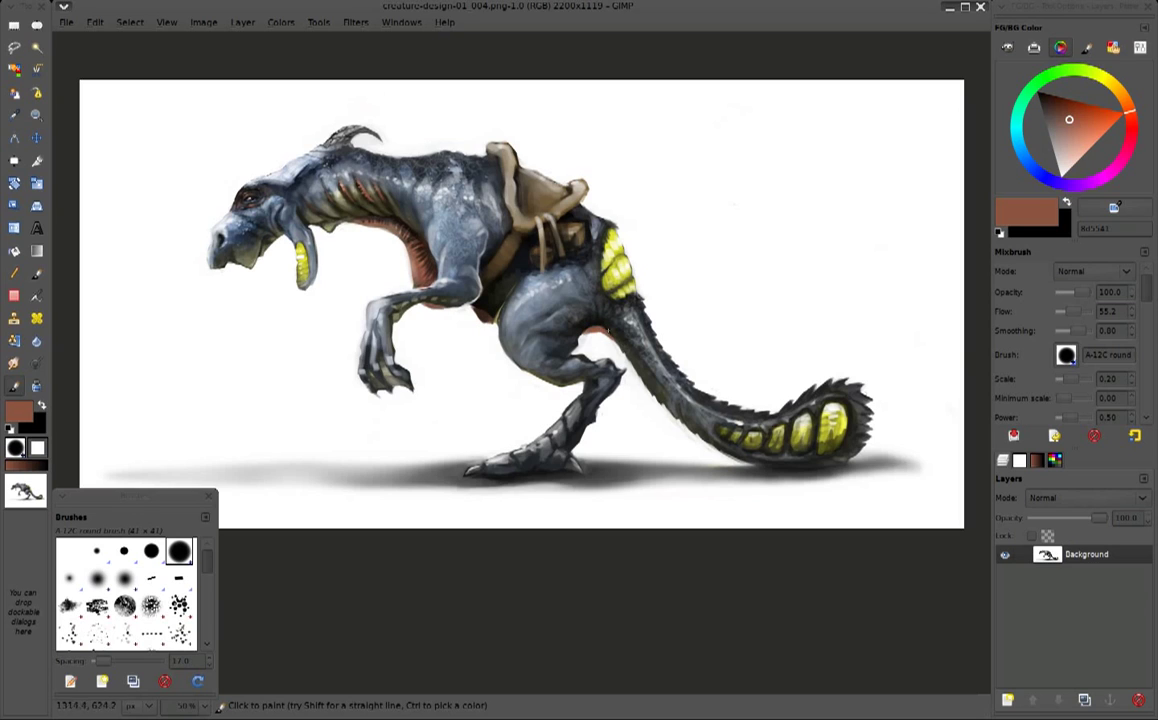
pyautogui.keyDown('ctrl'); pyautogui.click(523, 258); pyautogui.keyUp('ctrl')
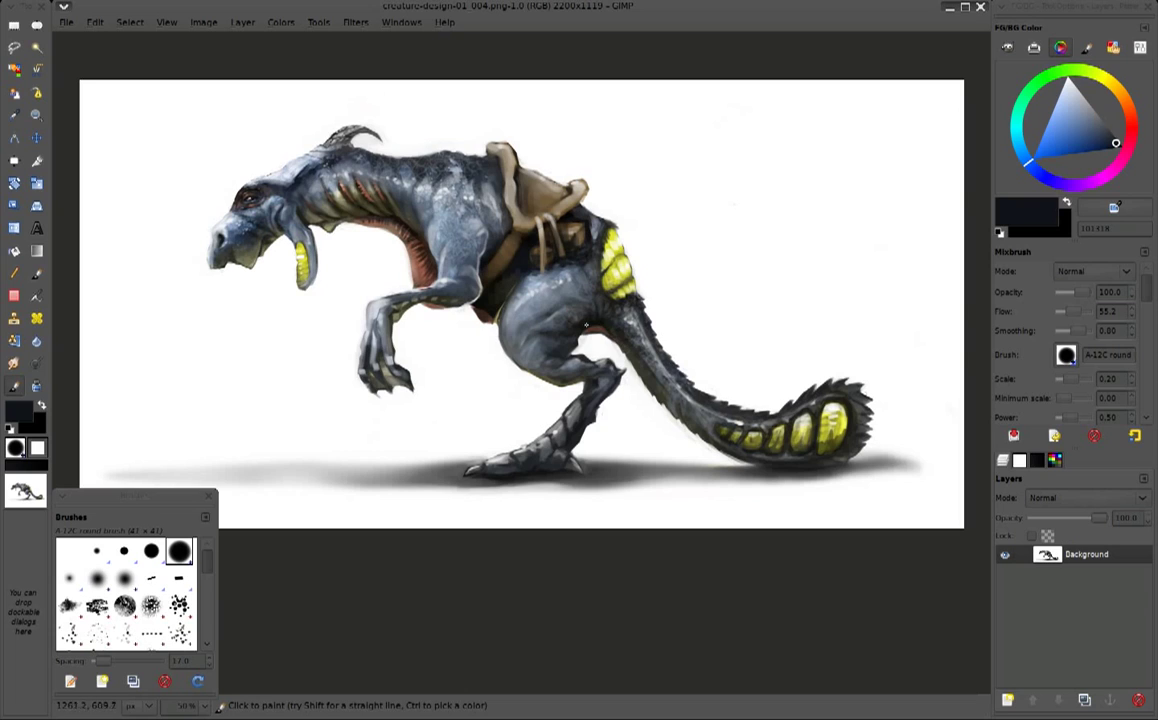
pyautogui.keyDown('ctrl'); pyautogui.click(418, 278); pyautogui.keyUp('ctrl')
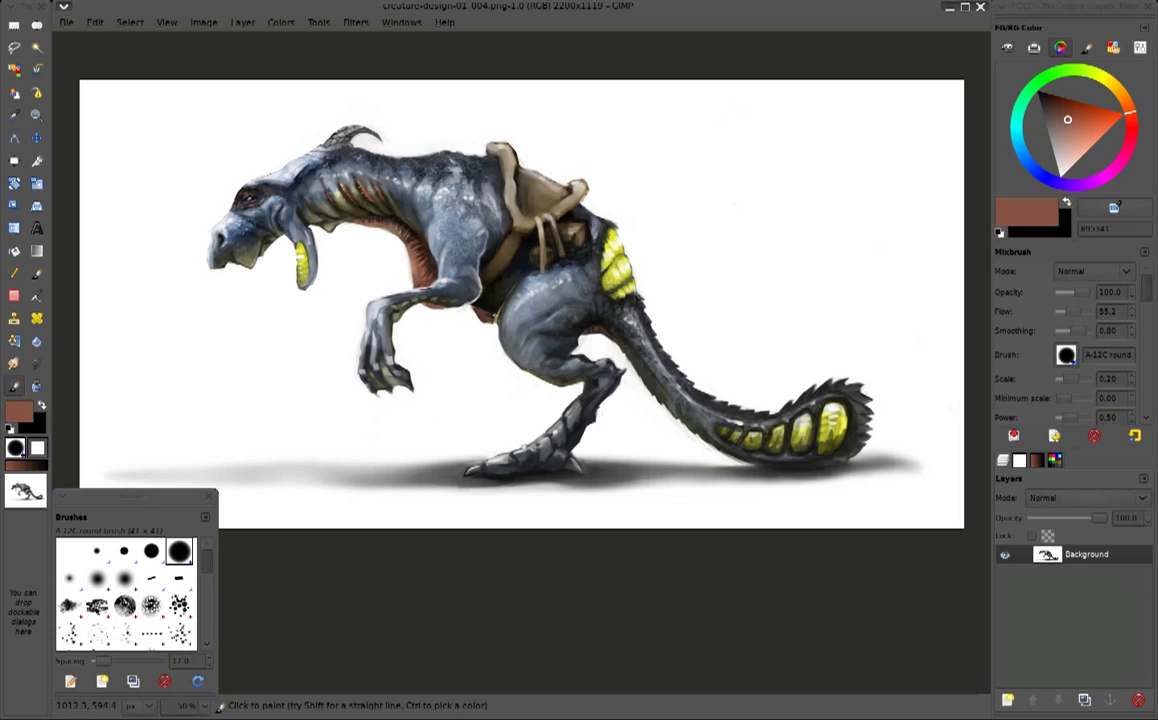
pyautogui.keyDown('ctrl'); pyautogui.click(445, 280); pyautogui.keyUp('ctrl')
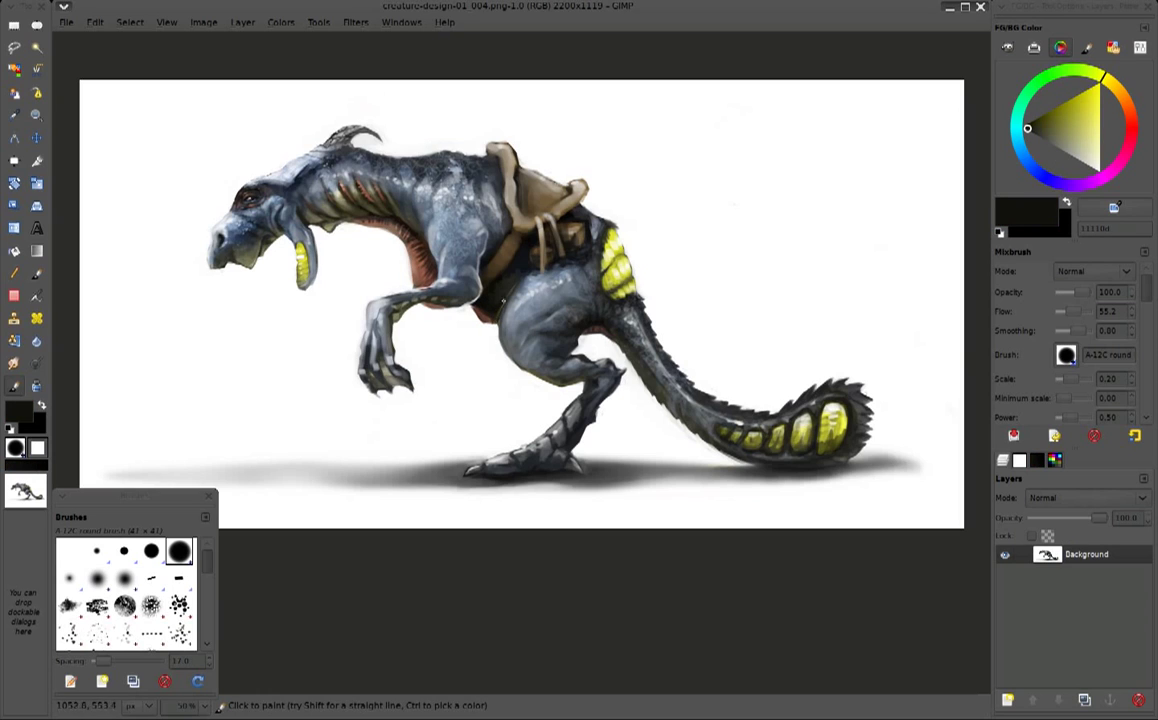
pyautogui.keyDown('ctrl'); pyautogui.click(482, 287); pyautogui.keyUp('ctrl')
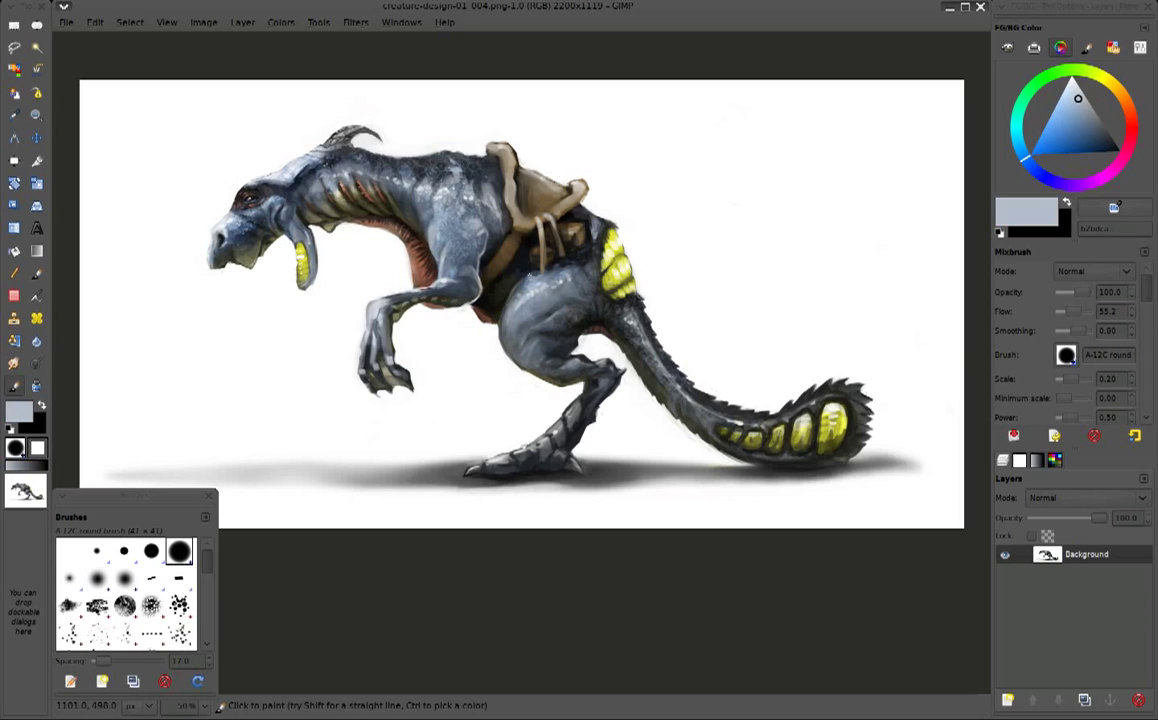
pyautogui.keyDown('ctrl'); pyautogui.click(487, 330); pyautogui.keyUp('ctrl')
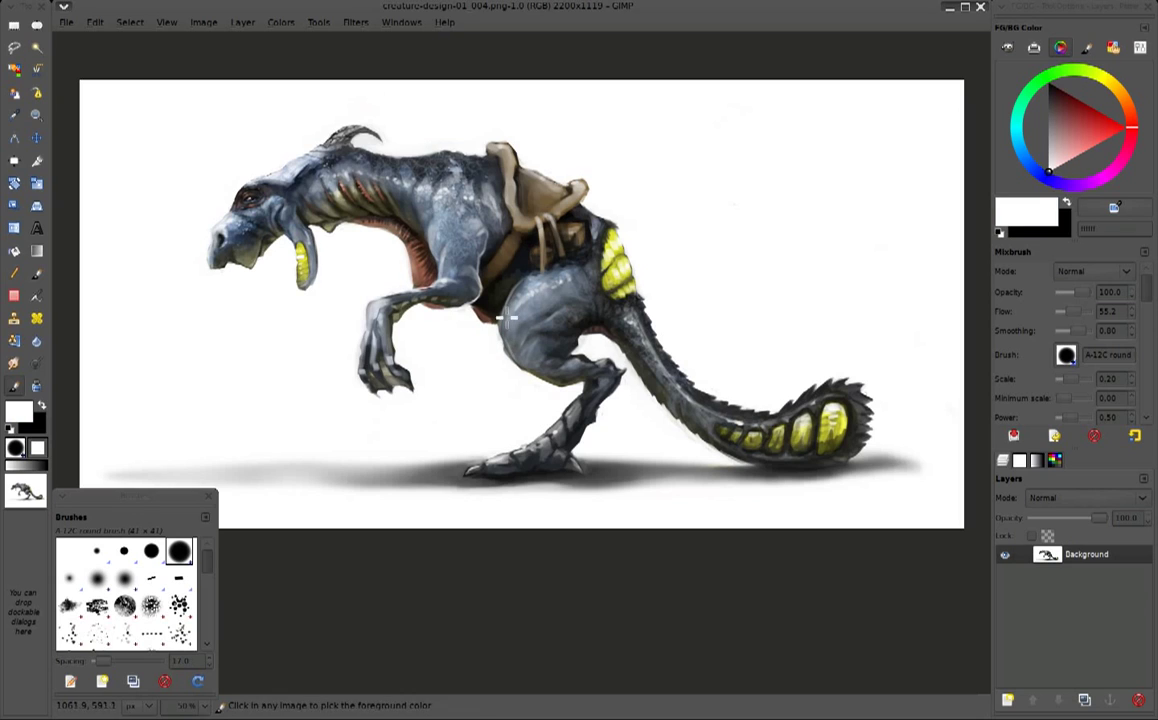
pyautogui.keyDown('ctrl'); pyautogui.click(507, 312); pyautogui.keyUp('ctrl')
pyautogui.keyDown('ctrl'); pyautogui.click(503, 338); pyautogui.keyUp('ctrl')
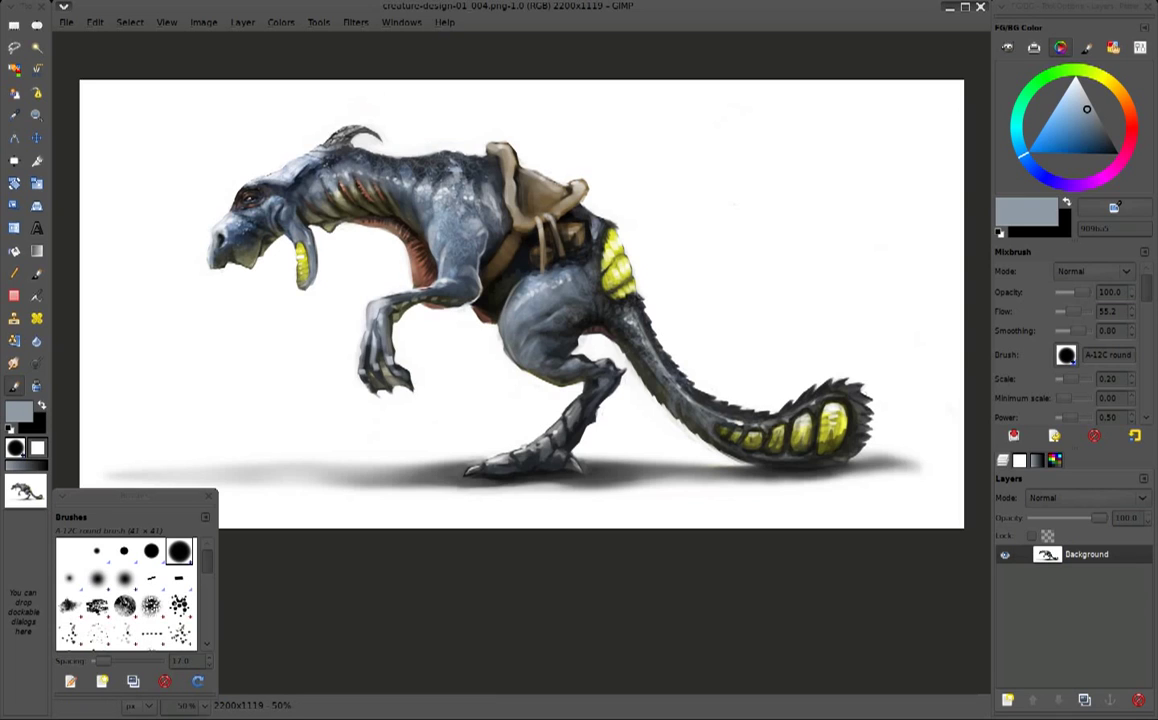
pyautogui.keyDown('ctrl'); pyautogui.click(499, 256); pyautogui.keyUp('ctrl')
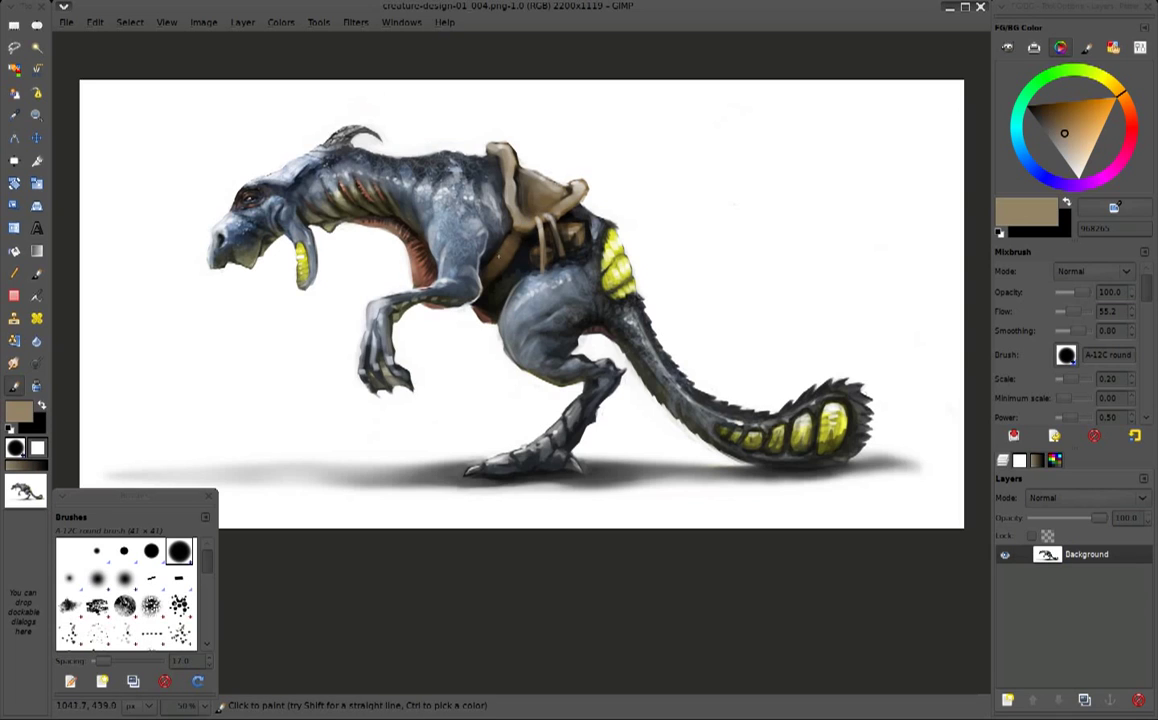
# Sample saddle tans, near-white and near-black, swapping with X, ending on the saddle's dark shadow
pyautogui.keyDown('ctrl'); pyautogui.click(511, 201); pyautogui.keyUp('ctrl')
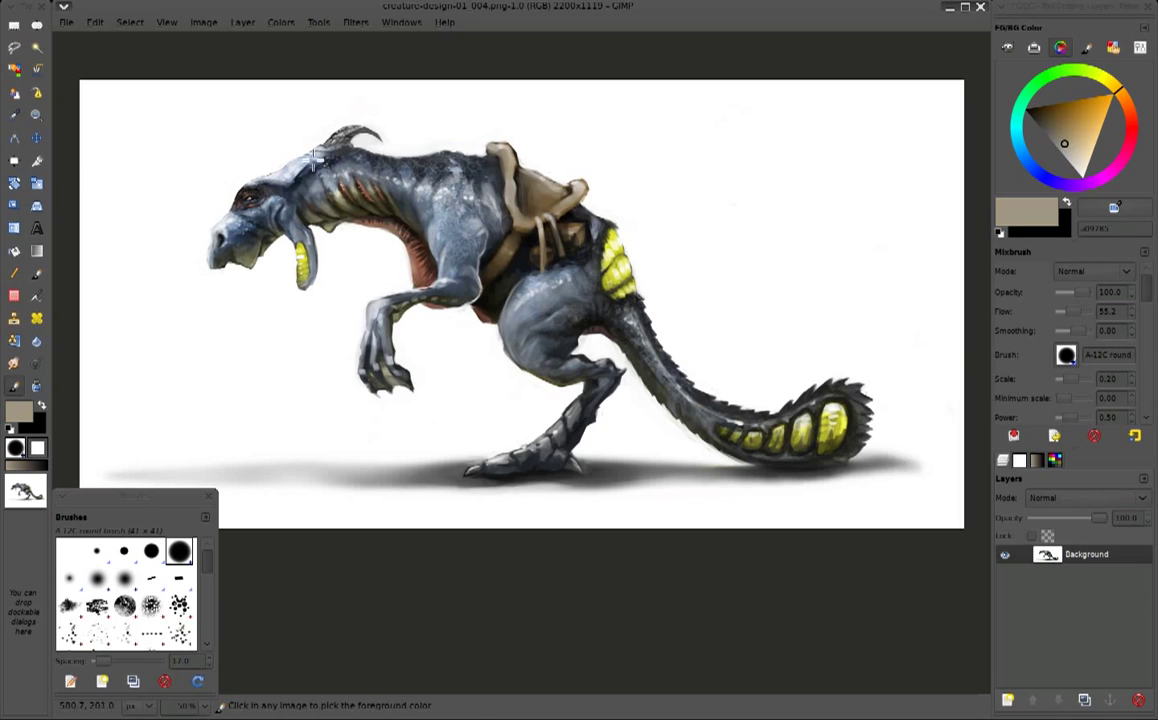
pyautogui.keyDown('ctrl'); pyautogui.click(397, 145); pyautogui.keyUp('ctrl')
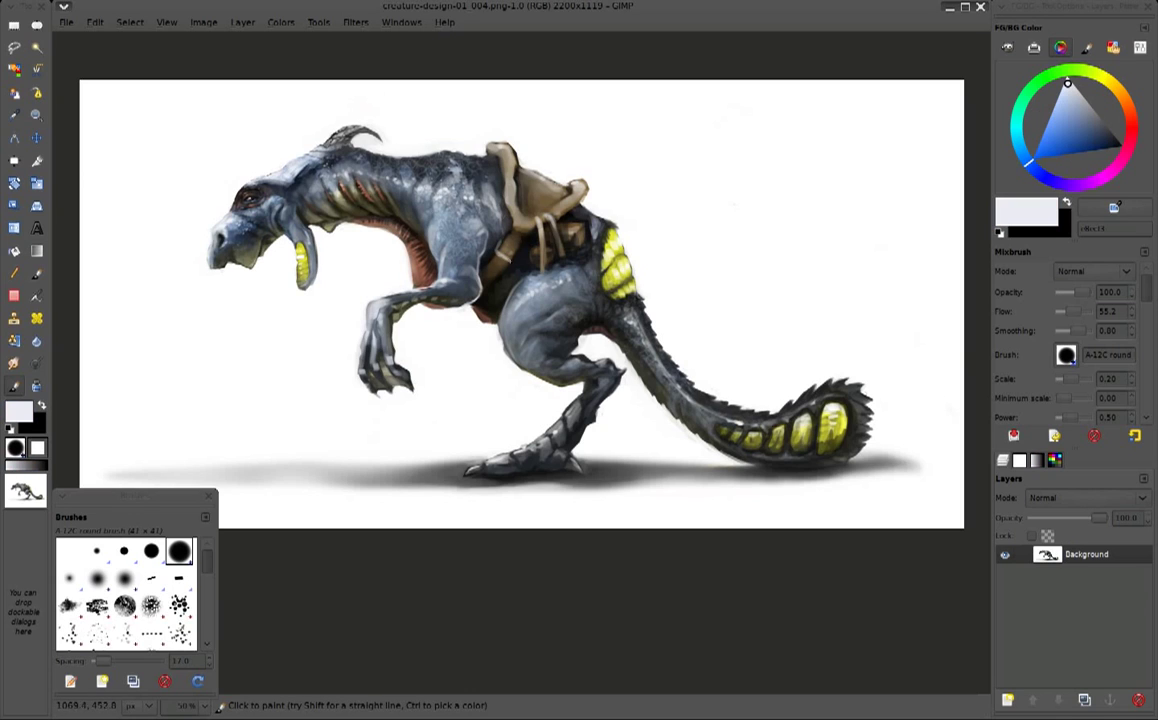
pyautogui.keyDown('ctrl'); pyautogui.click(486, 247); pyautogui.keyUp('ctrl')
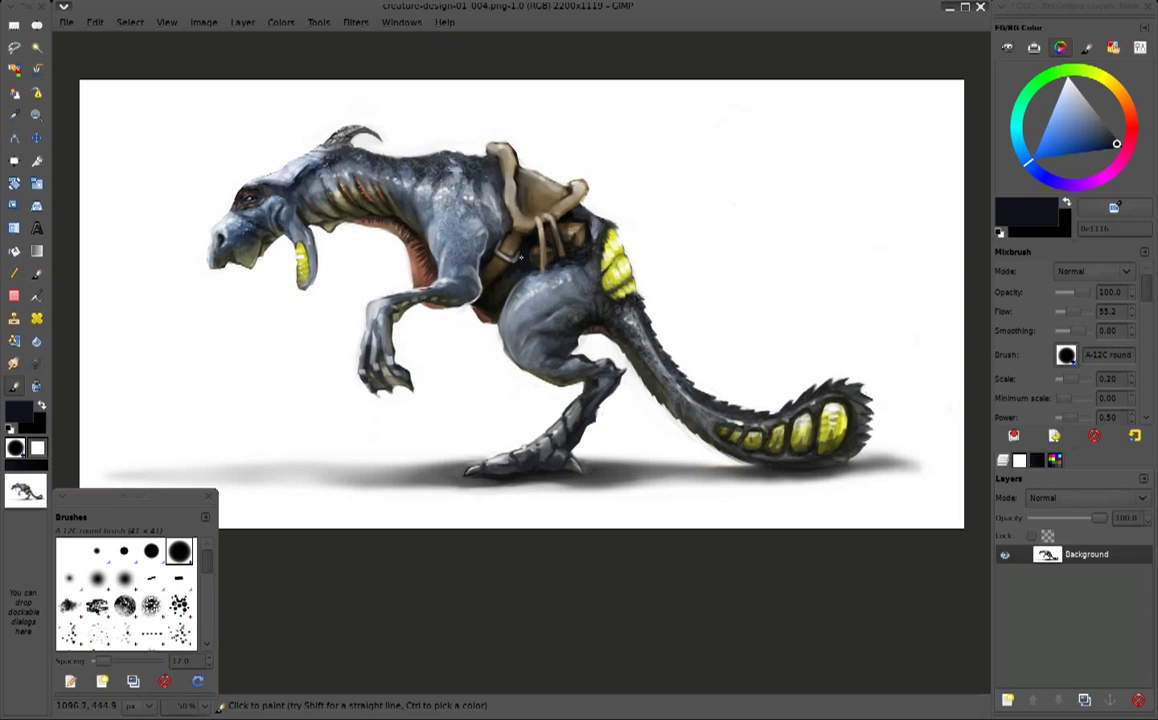
pyautogui.press('x')
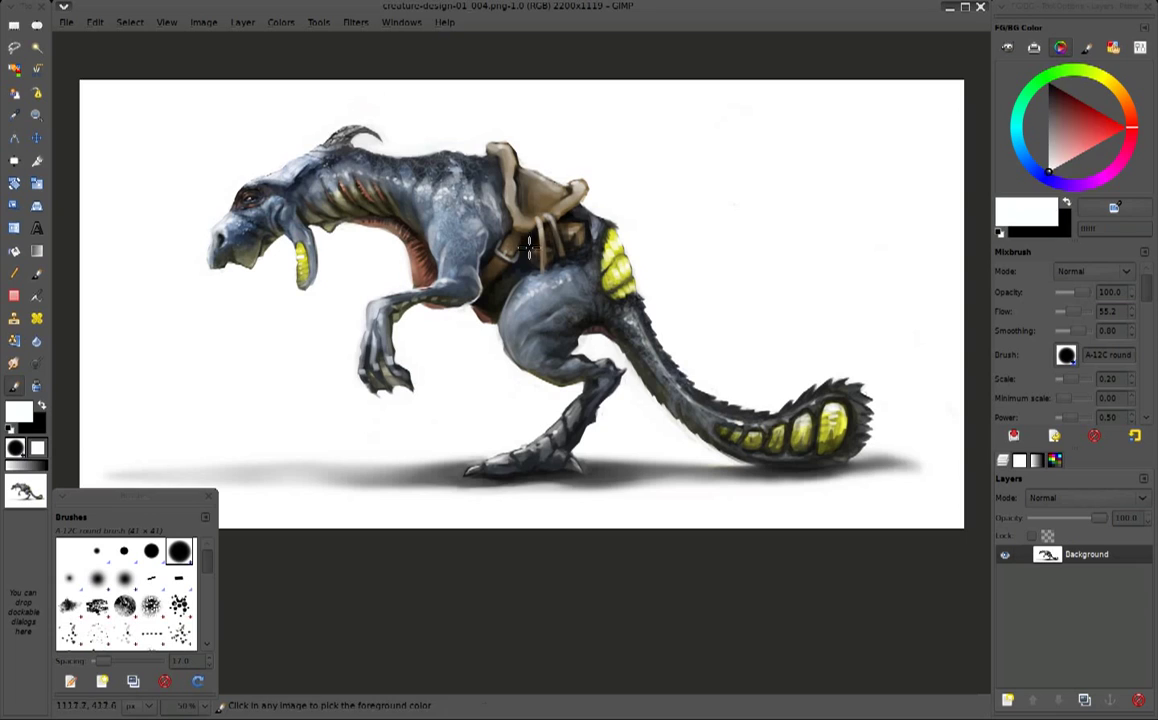
pyautogui.keyDown('ctrl'); pyautogui.click(503, 253); pyautogui.keyUp('ctrl')
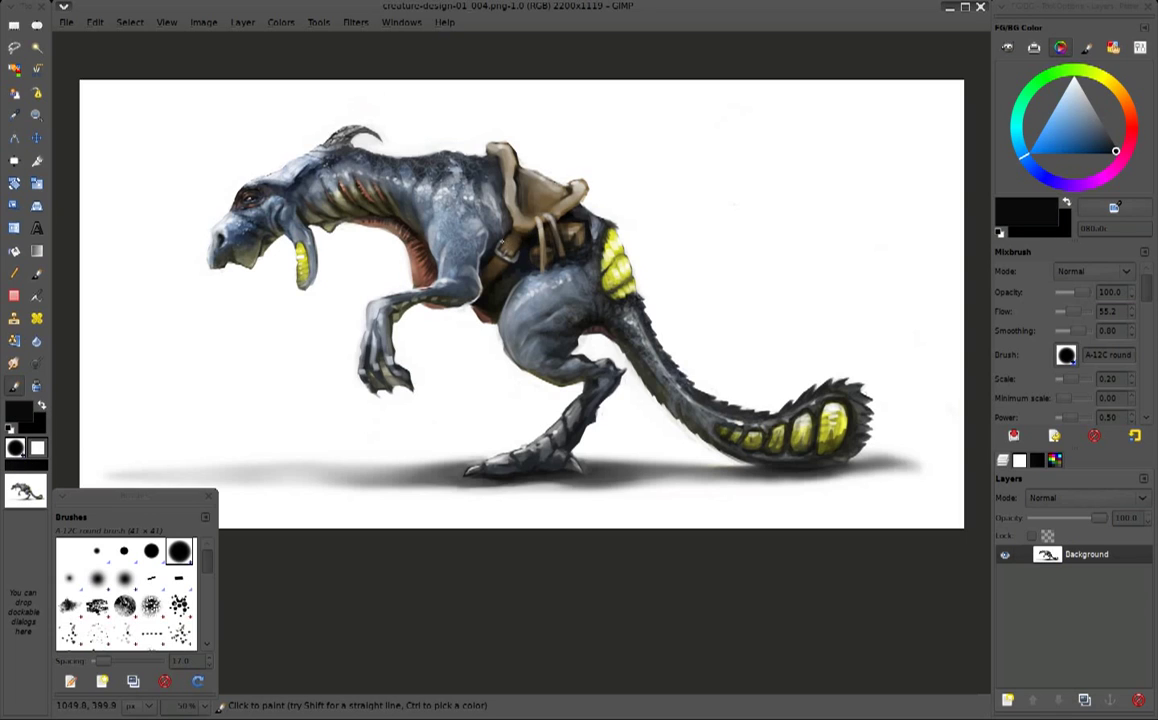
pyautogui.press('x')
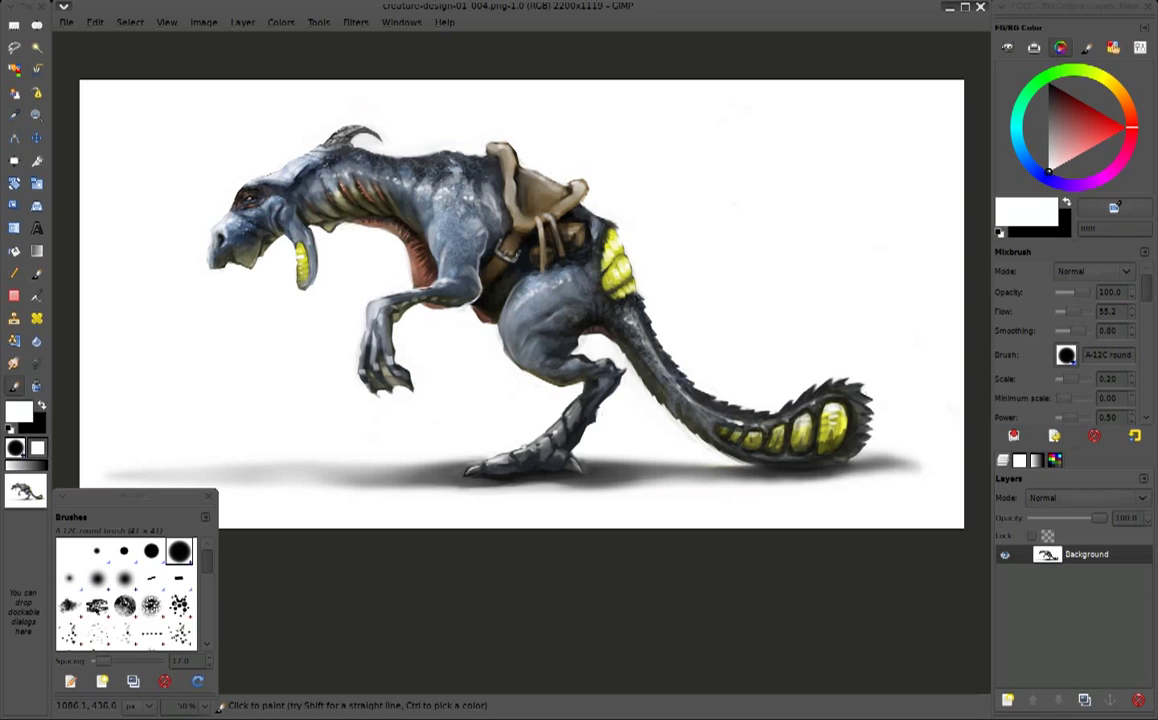
pyautogui.keyDown('ctrl'); pyautogui.click(506, 237); pyautogui.keyUp('ctrl')
pyautogui.keyDown('ctrl'); pyautogui.click(512, 233); pyautogui.keyUp('ctrl')
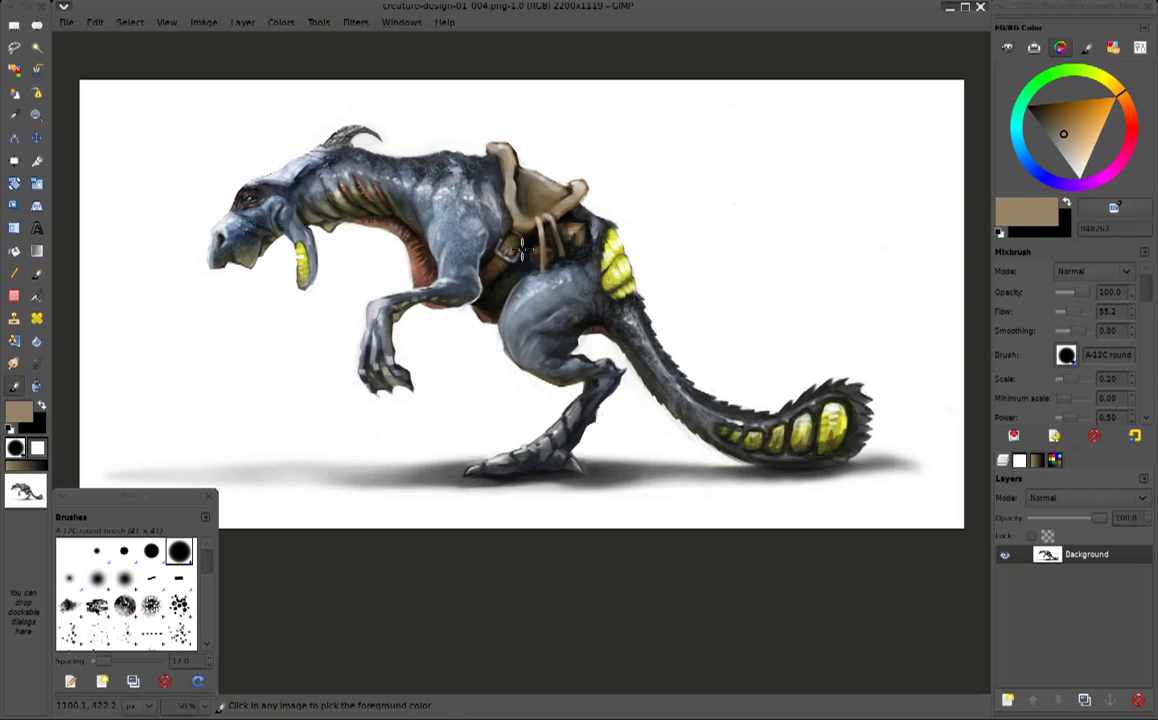
pyautogui.keyDown('ctrl'); pyautogui.click(487, 271); pyautogui.keyUp('ctrl')
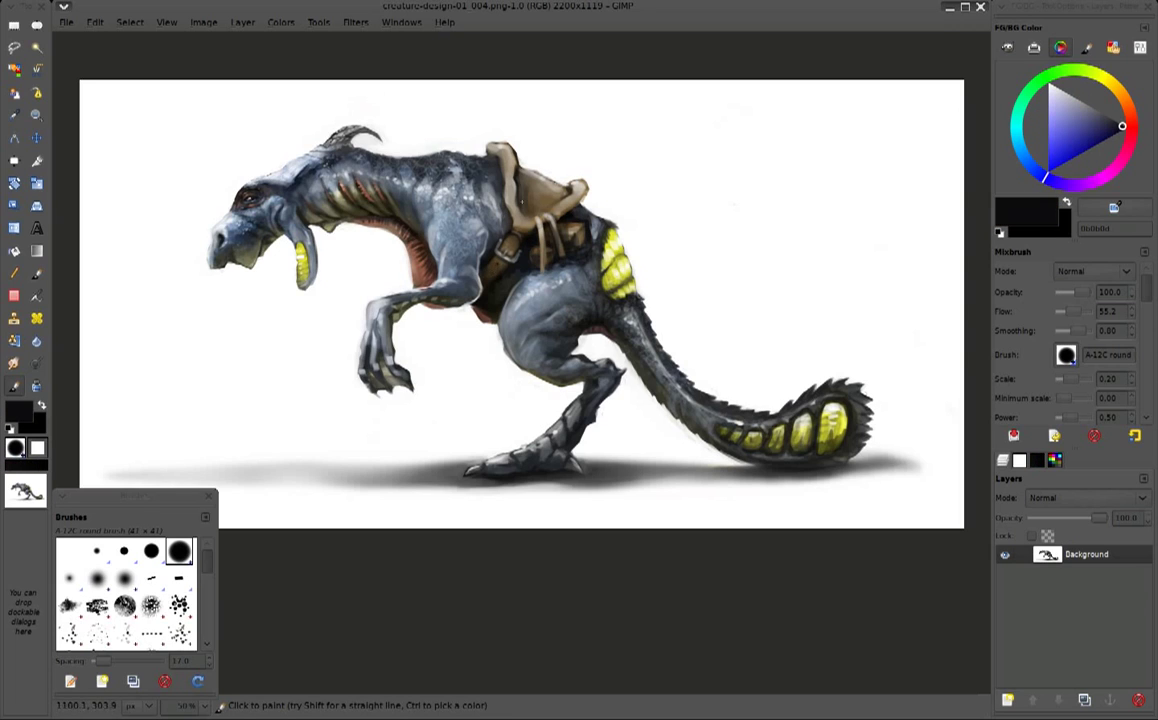
# Zoom into the saddle and sample tan, dark brown and near-black tones from the strap
pyautogui.scroll(1, 493, 218)
pyautogui.scroll(1, 493, 218)
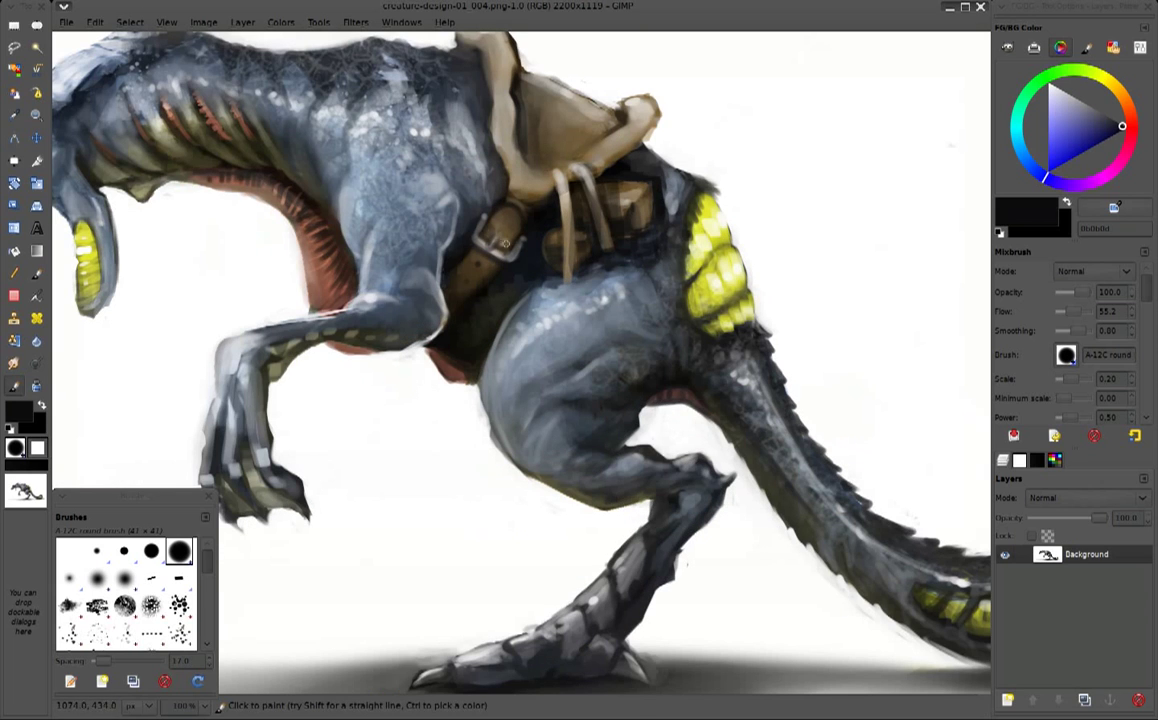
pyautogui.scroll(2, 440, 230)
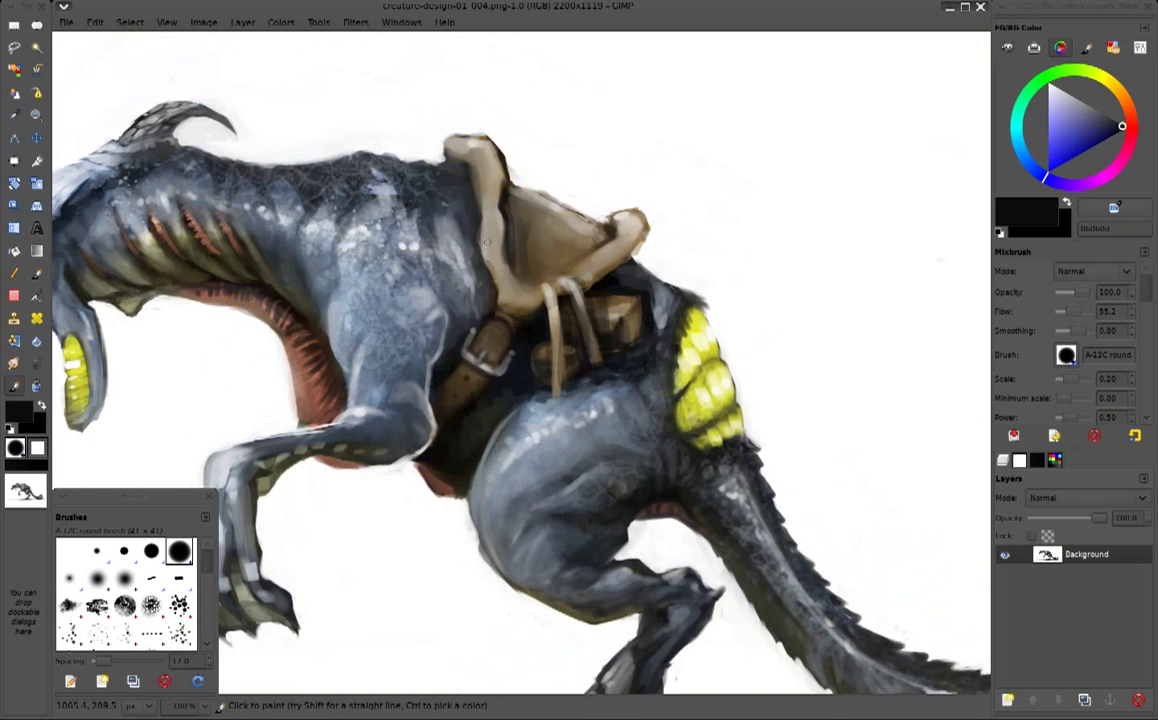
pyautogui.hscroll(-2, 474, 188)
pyautogui.hscroll(-1, 620, 170)
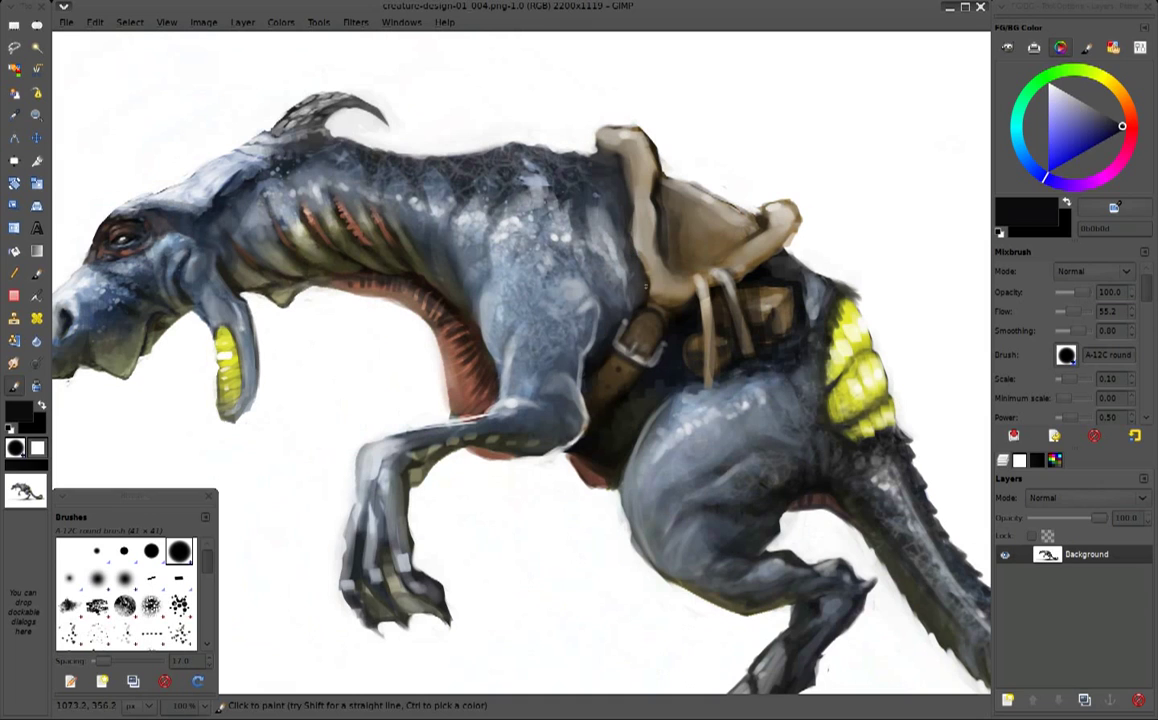
pyautogui.keyDown('ctrl'); pyautogui.click(585, 258); pyautogui.keyUp('ctrl')
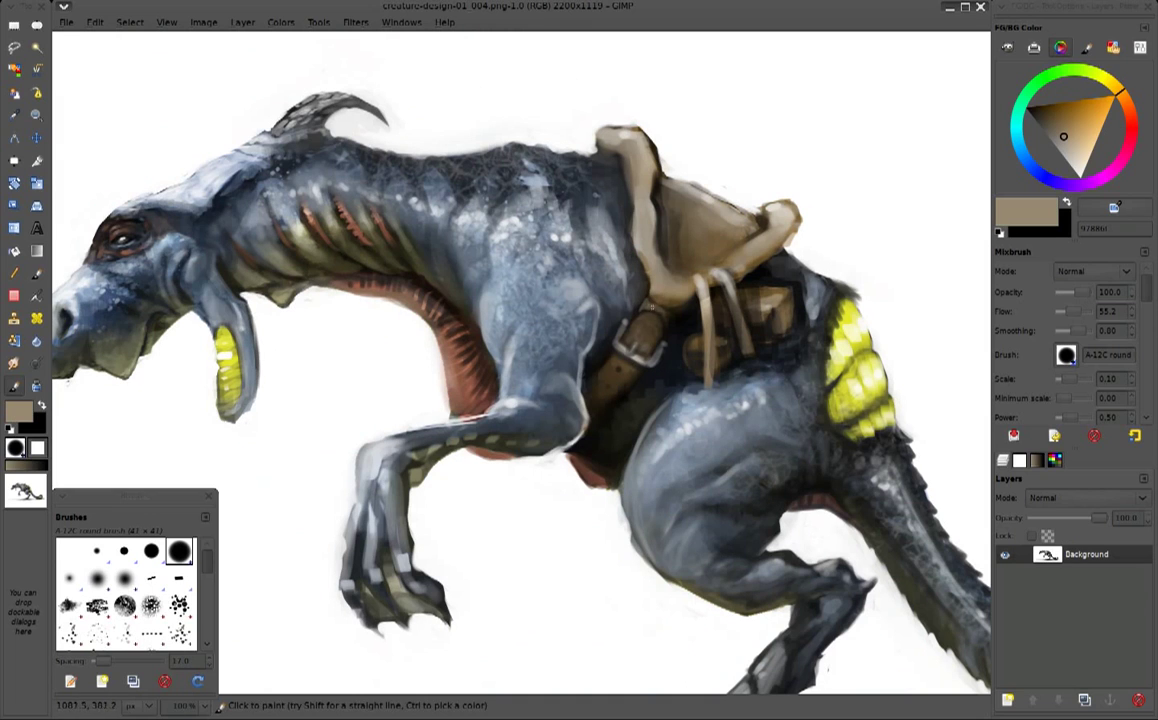
pyautogui.keyDown('ctrl'); pyautogui.click(645, 298); pyautogui.keyUp('ctrl')
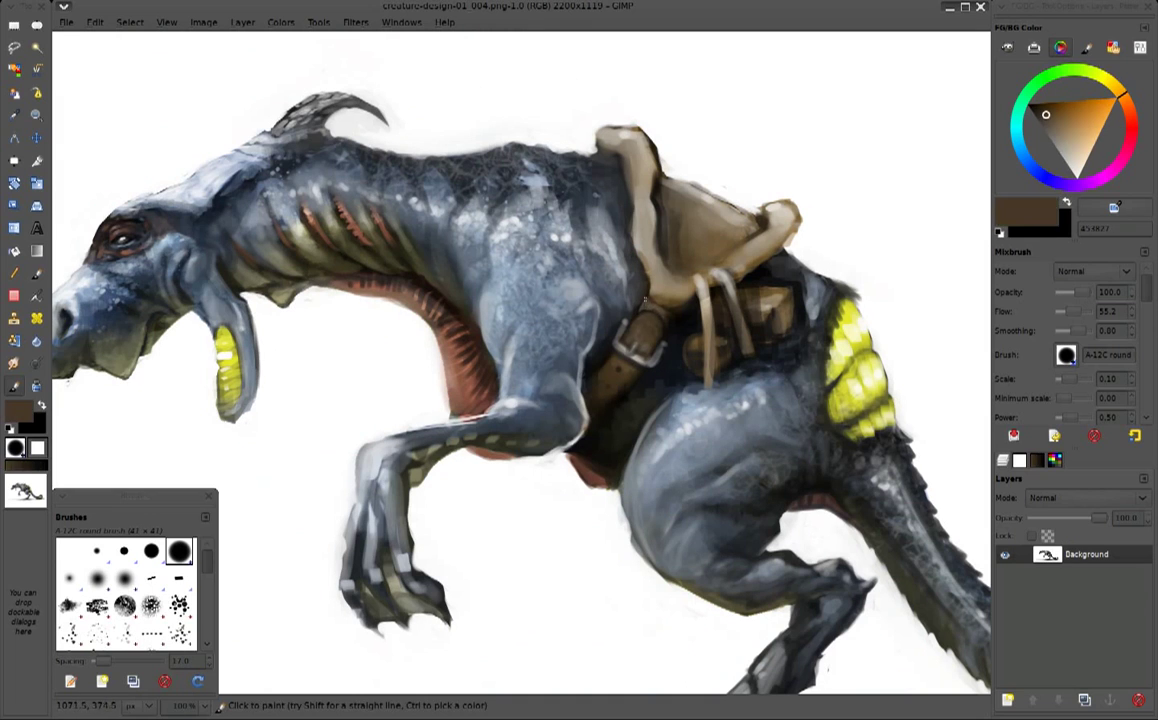
pyautogui.keyDown('ctrl'); pyautogui.click(645, 288); pyautogui.keyUp('ctrl')
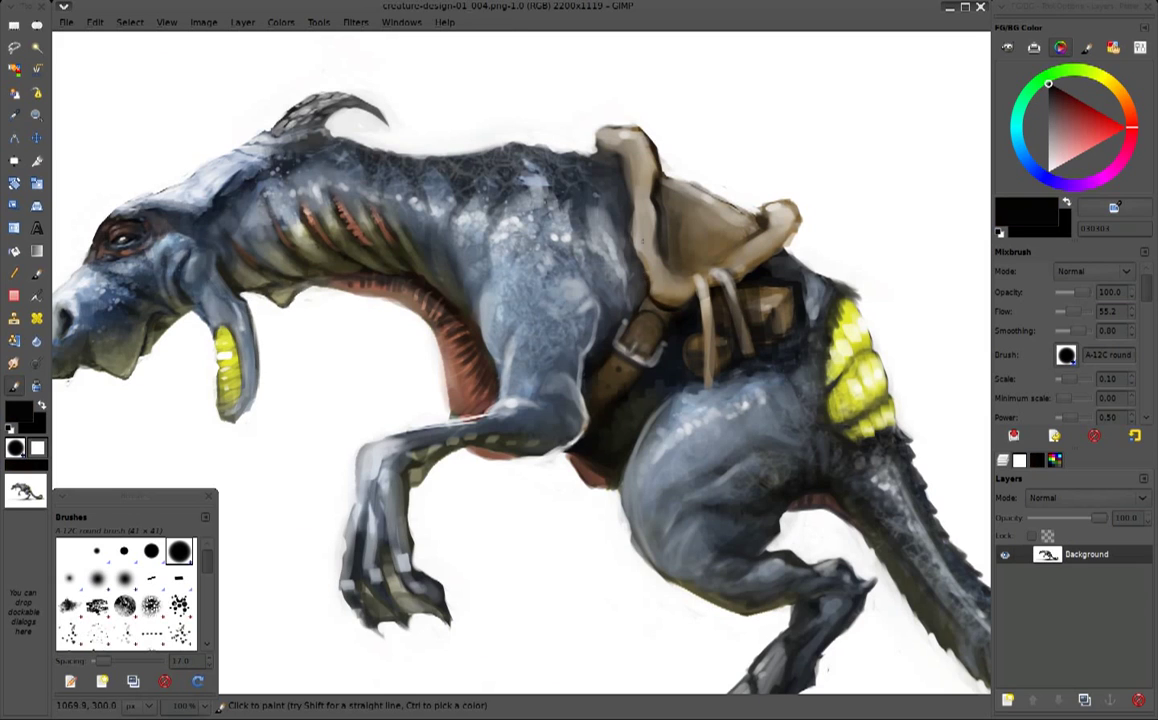
pyautogui.keyDown('ctrl'); pyautogui.click(648, 285); pyautogui.keyUp('ctrl')
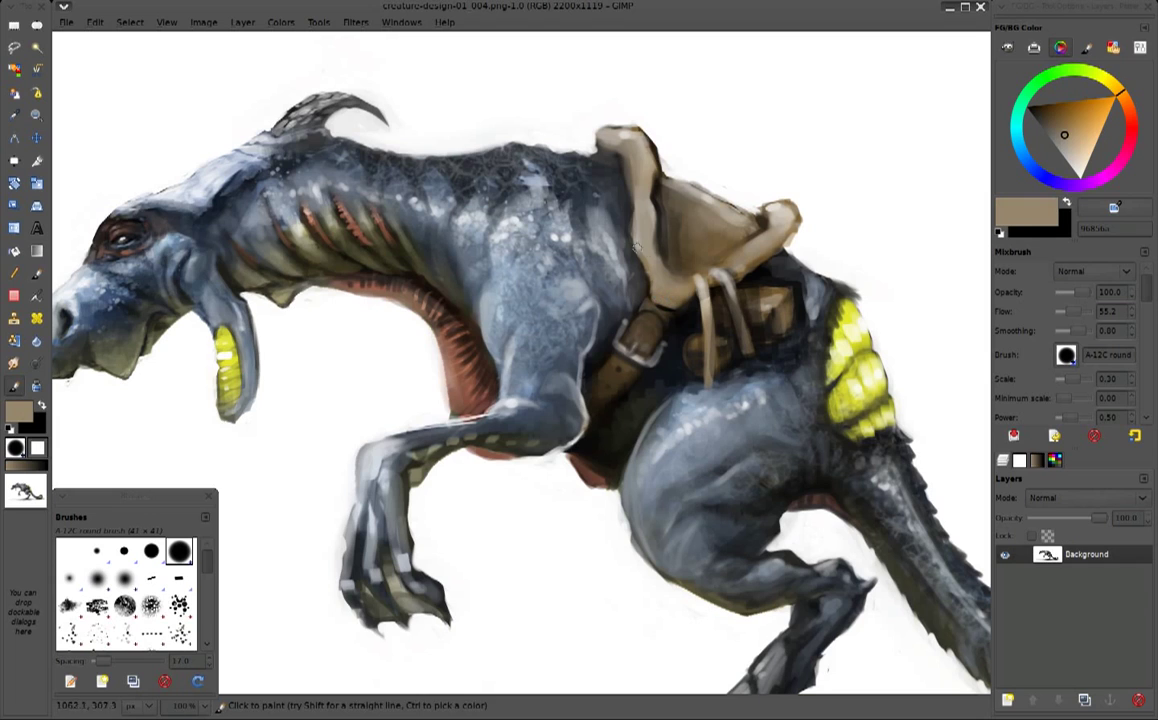
pyautogui.keyDown('ctrl'); pyautogui.click(664, 238); pyautogui.keyUp('ctrl')
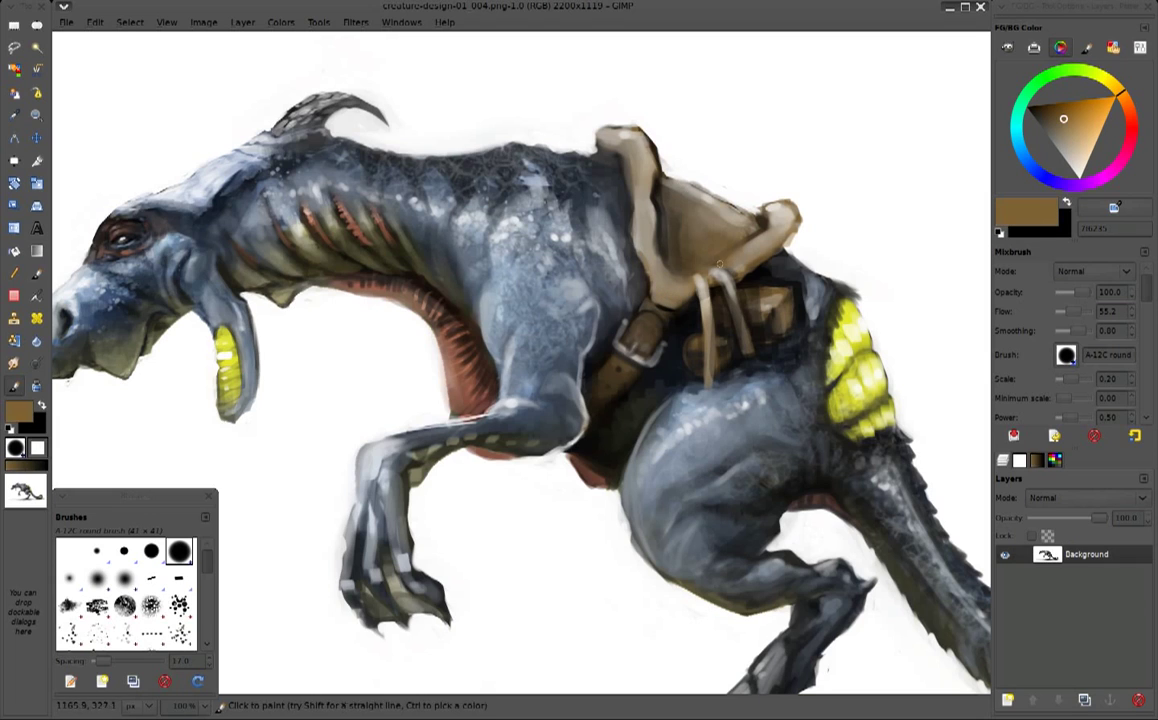
pyautogui.keyDown('ctrl'); pyautogui.click(628, 237); pyautogui.keyUp('ctrl')
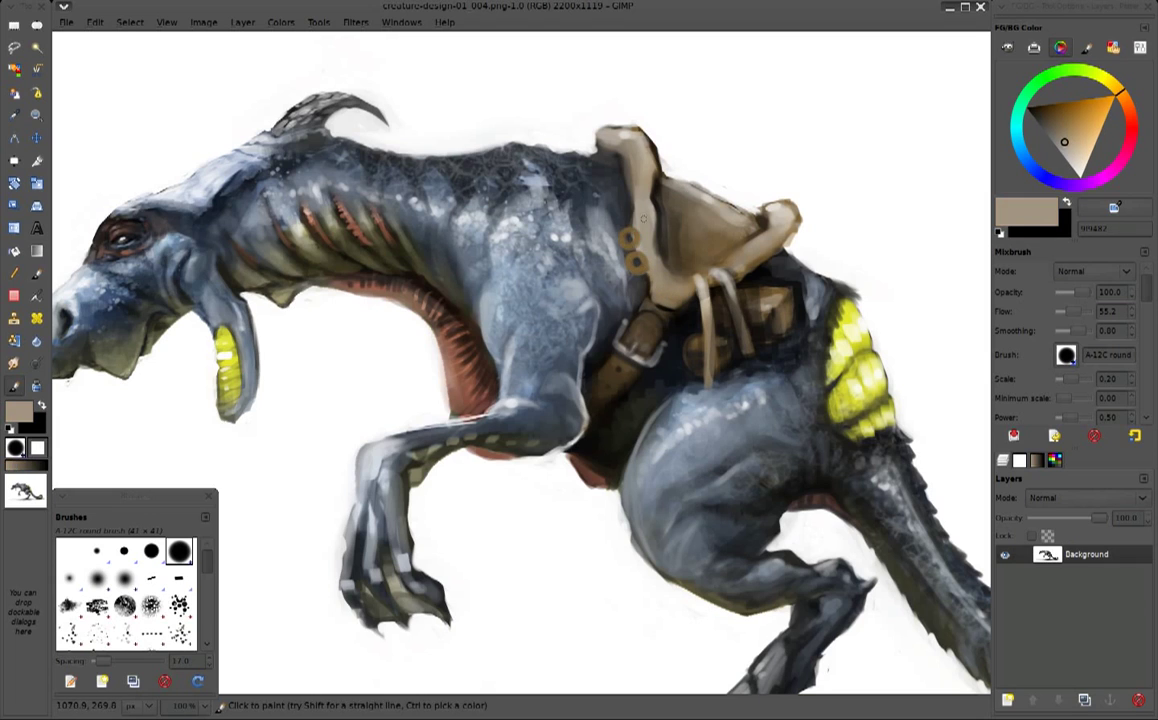
# Paint over the lower brass ring with light tan and dab a small dark ring on the saddle
pyautogui.moveTo(630, 252); pyautogui.dragTo(640, 268)
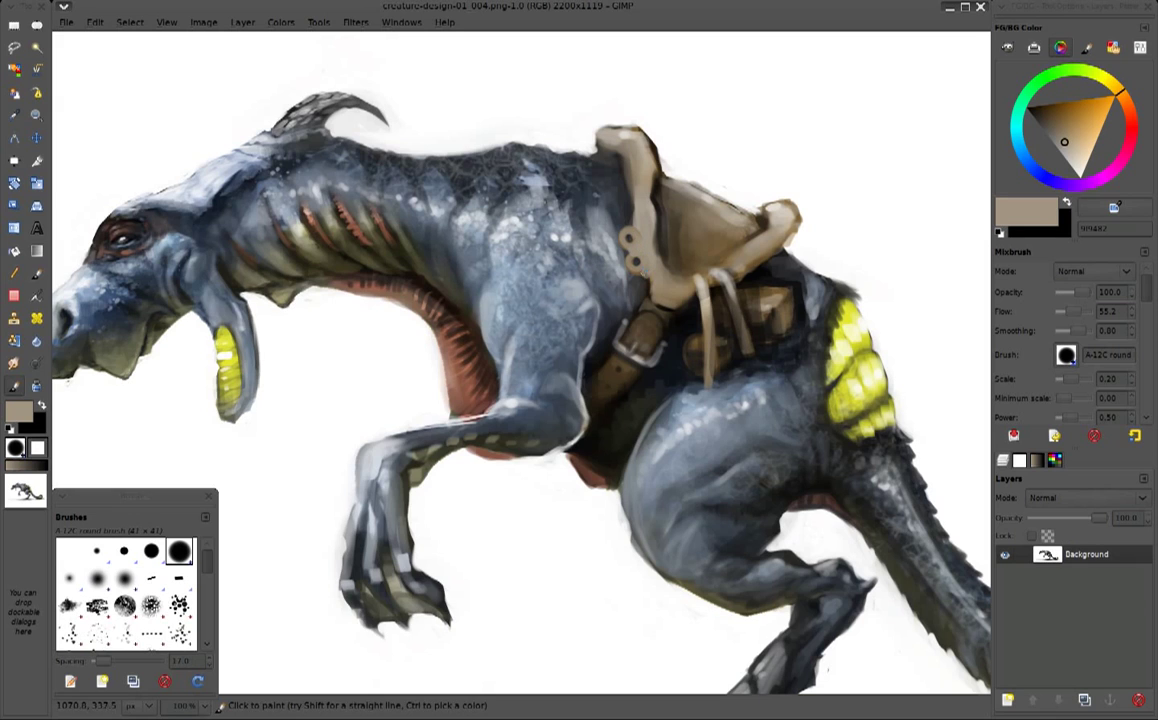
pyautogui.moveTo(1060, 137); pyautogui.dragTo(1051, 139)
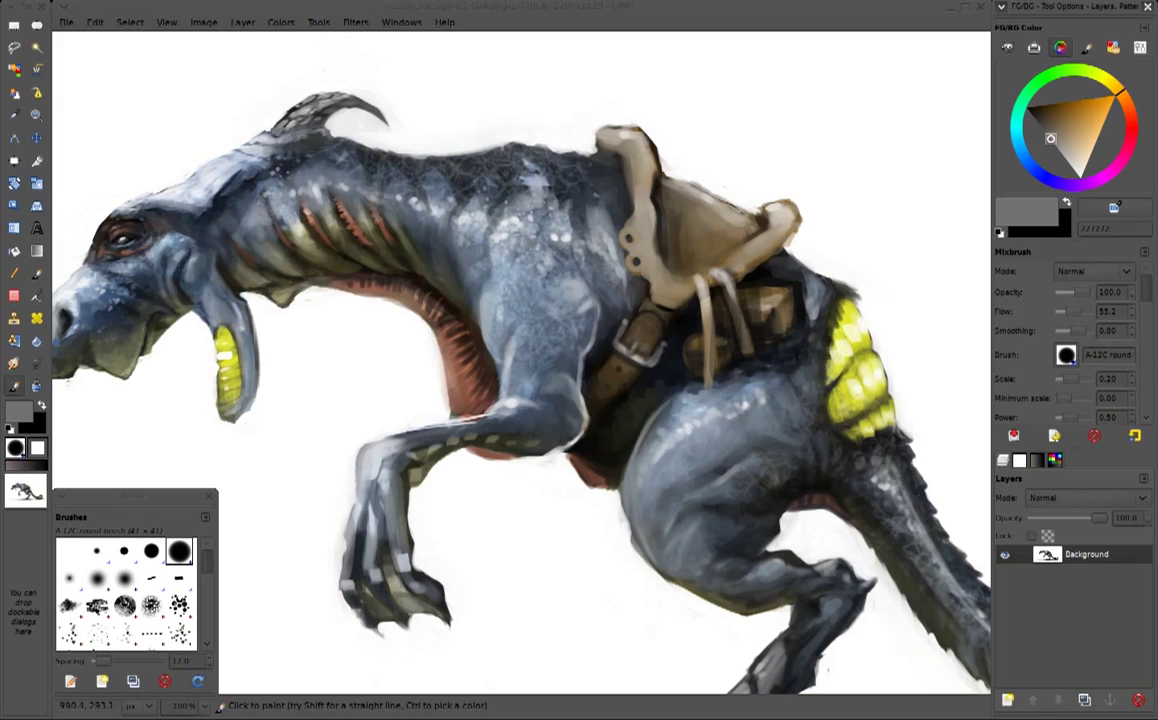
pyautogui.keyDown('ctrl'); pyautogui.click(988, 162); pyautogui.keyUp('ctrl')
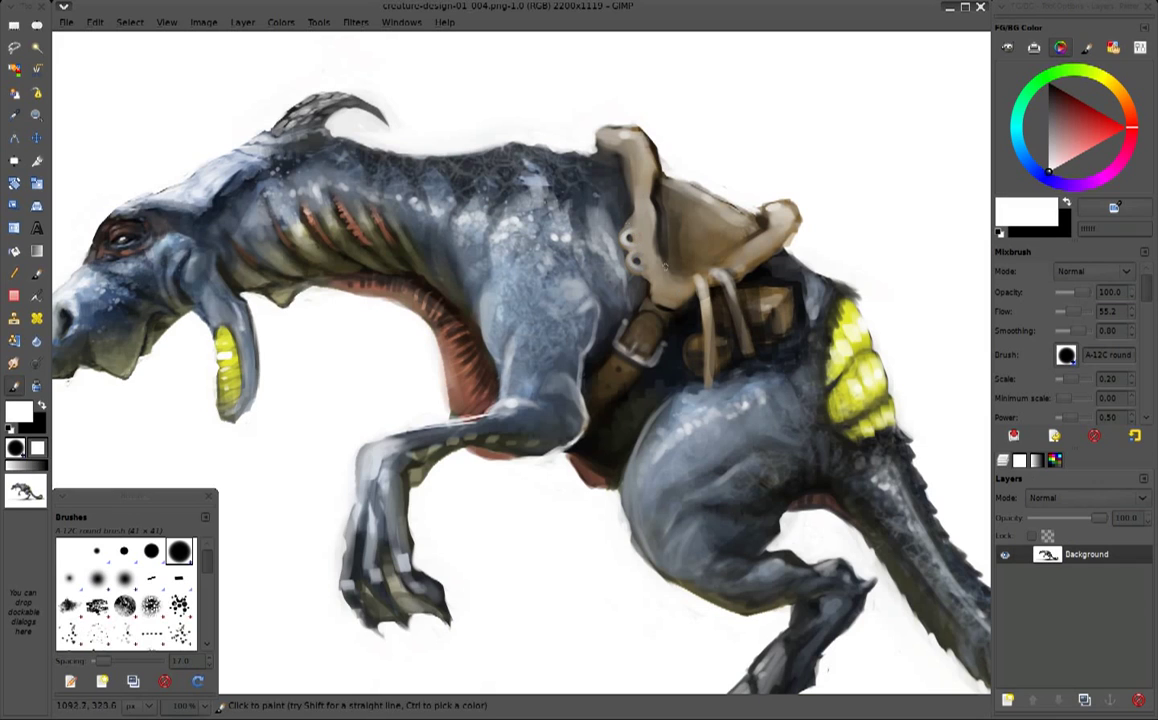
pyautogui.keyDown('ctrl'); pyautogui.click(576, 236); pyautogui.keyUp('ctrl')
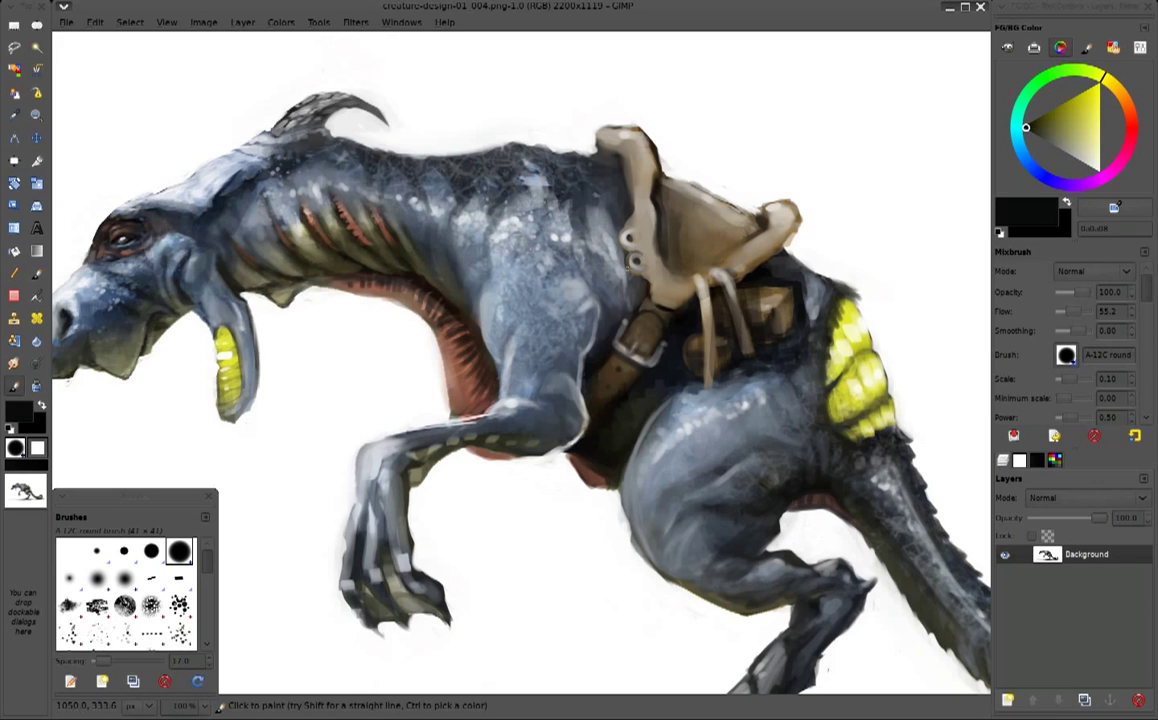
pyautogui.click(632, 262)
# Darken the upper rivet ring and add near-black shading strokes on the saddle
pyautogui.click(627, 237)
pyautogui.keyDown('ctrl'); pyautogui.click(658, 217); pyautogui.keyUp('ctrl')
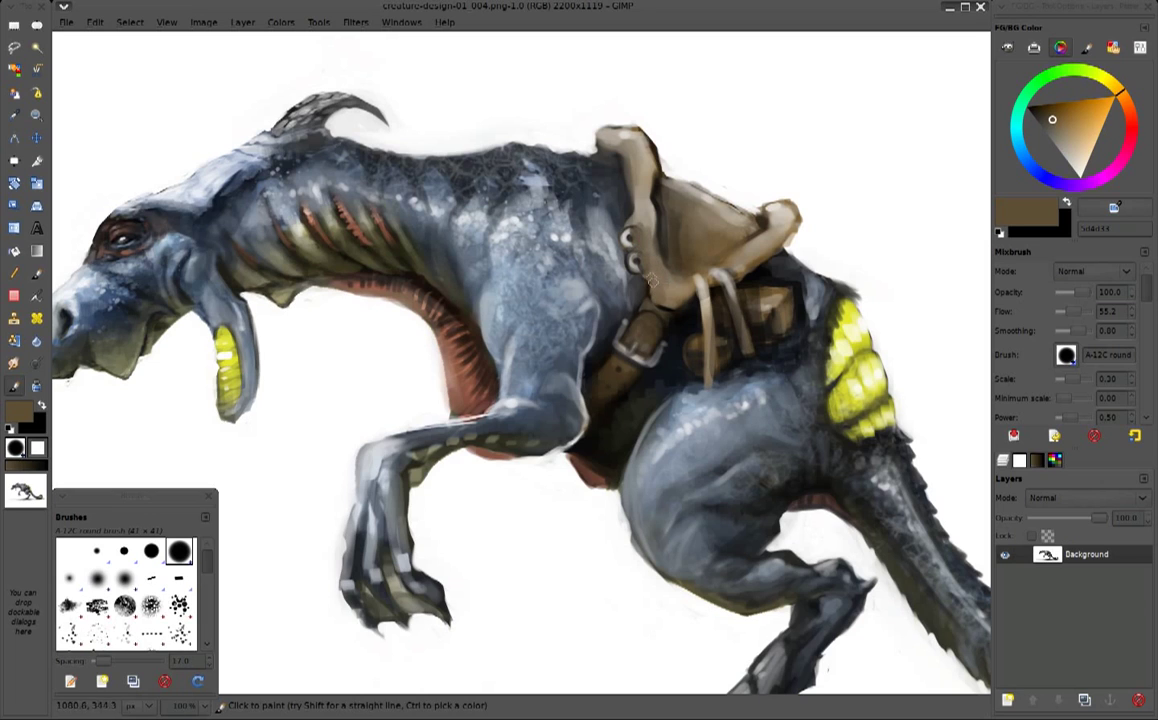
pyautogui.keyDown('ctrl'); pyautogui.click(706, 141); pyautogui.keyUp('ctrl')
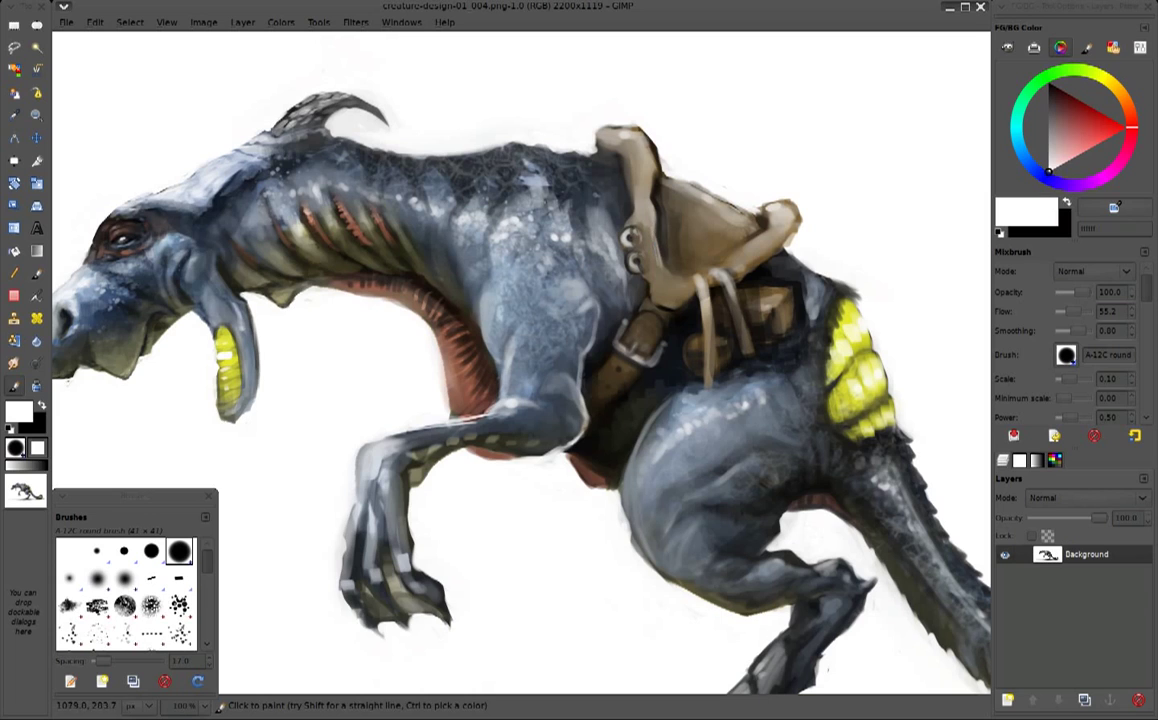
pyautogui.keyDown('ctrl'); pyautogui.click(646, 289); pyautogui.keyUp('ctrl')
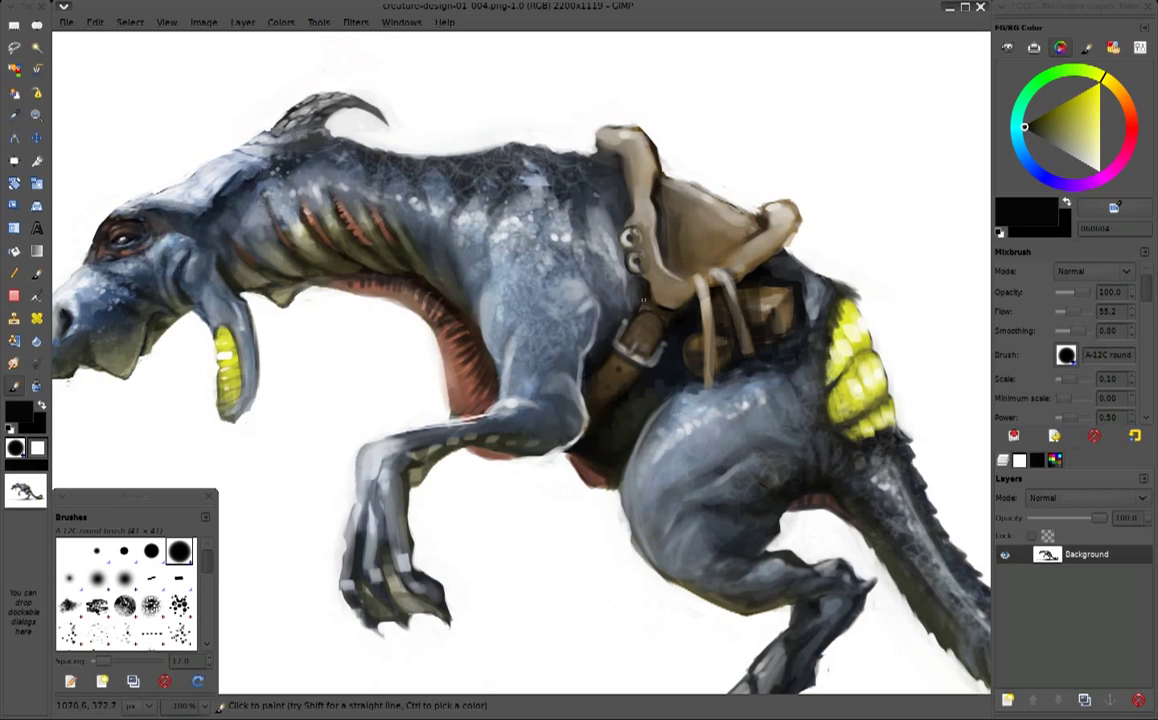
pyautogui.moveTo(628, 235); pyautogui.dragTo(640, 218)
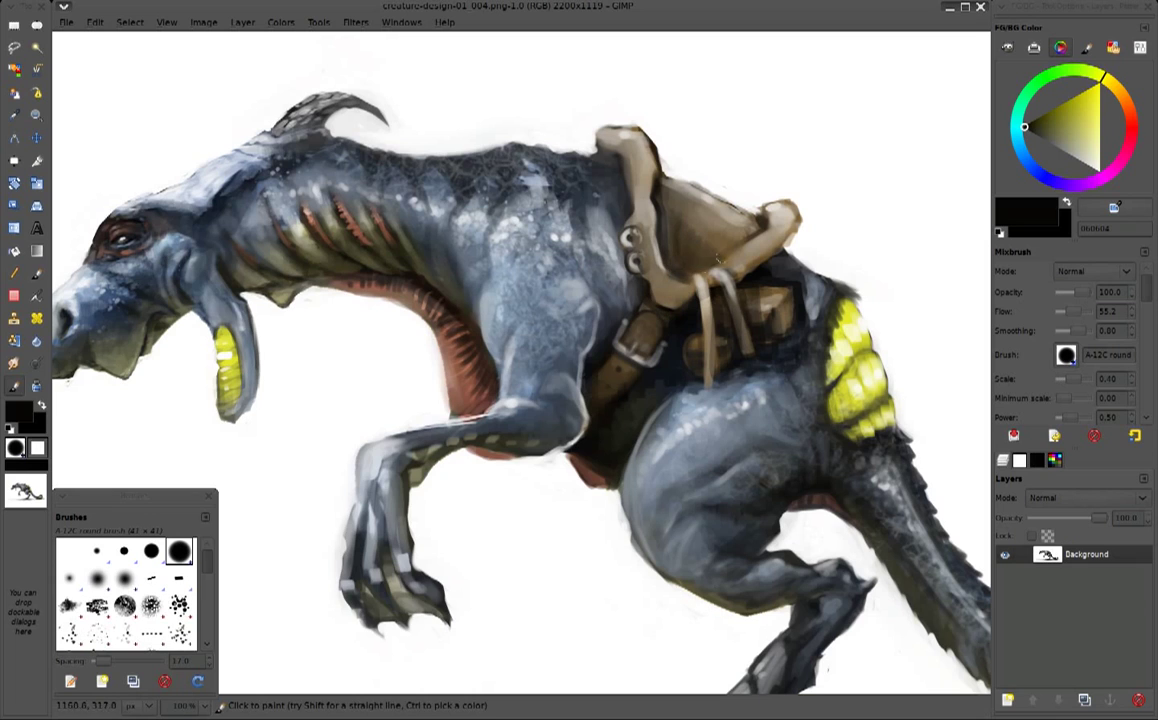
# Sample saddle tans and fill in the saddle's upper edge with light tan
pyautogui.keyDown('ctrl'); pyautogui.click(684, 290); pyautogui.keyUp('ctrl')
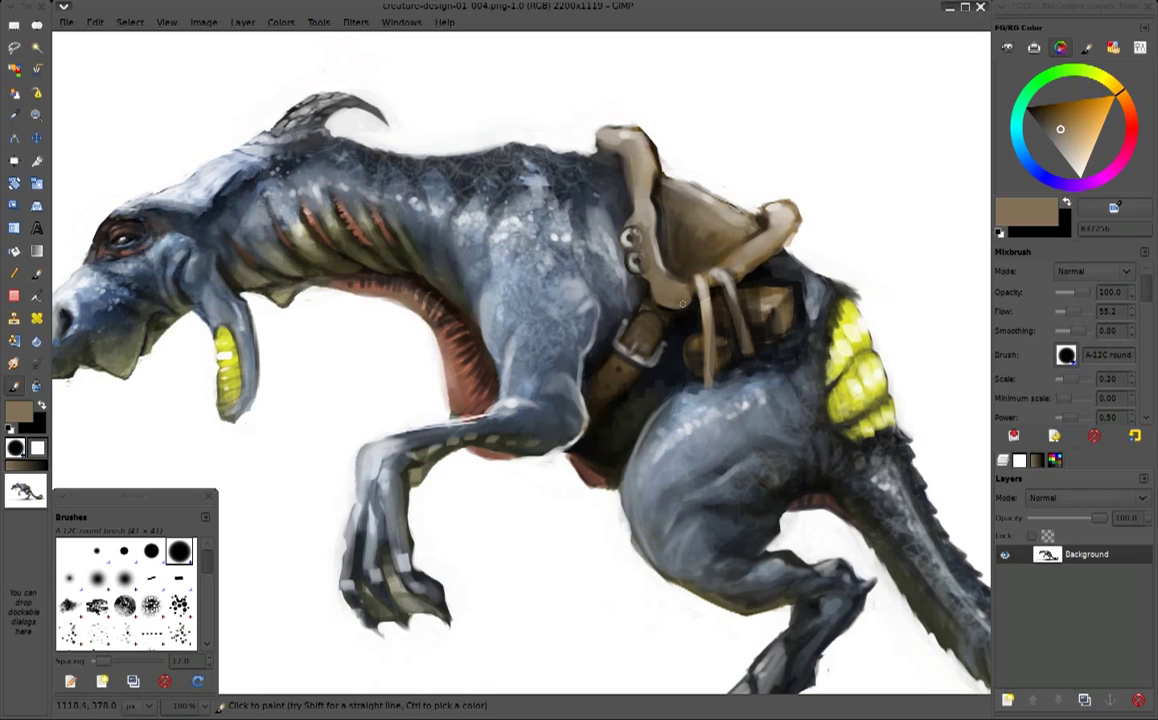
pyautogui.keyDown('ctrl'); pyautogui.click(696, 289); pyautogui.keyUp('ctrl')
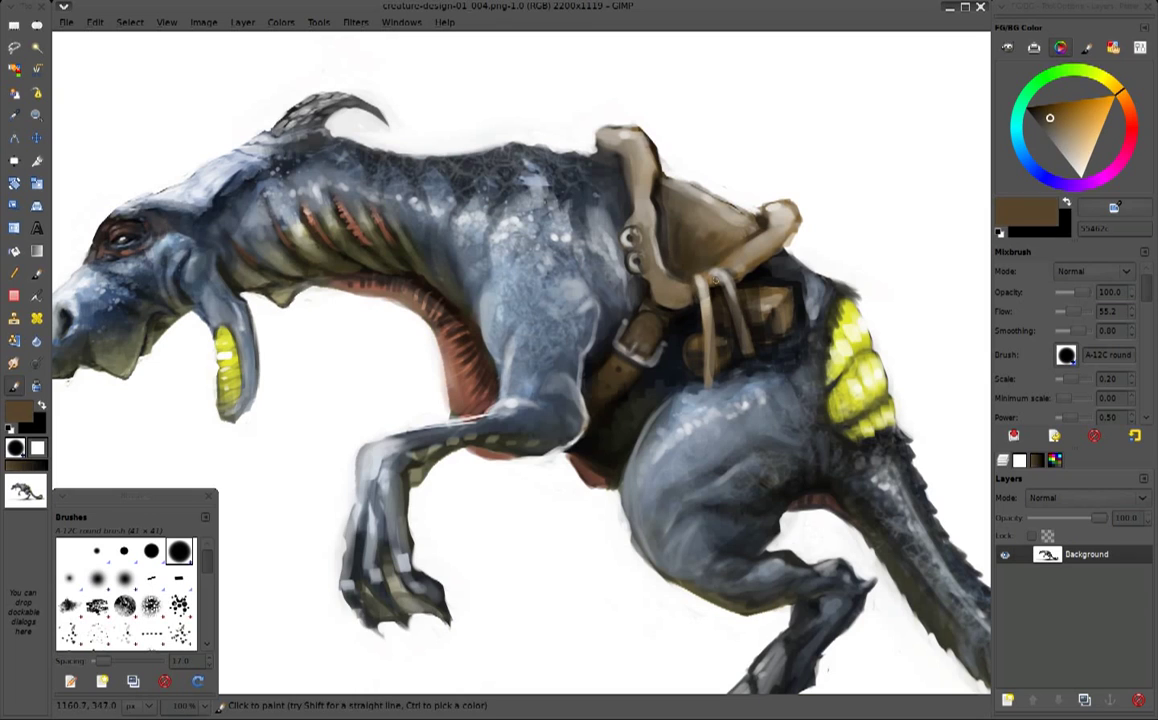
pyautogui.keyDown('ctrl'); pyautogui.click(712, 283); pyautogui.keyUp('ctrl')
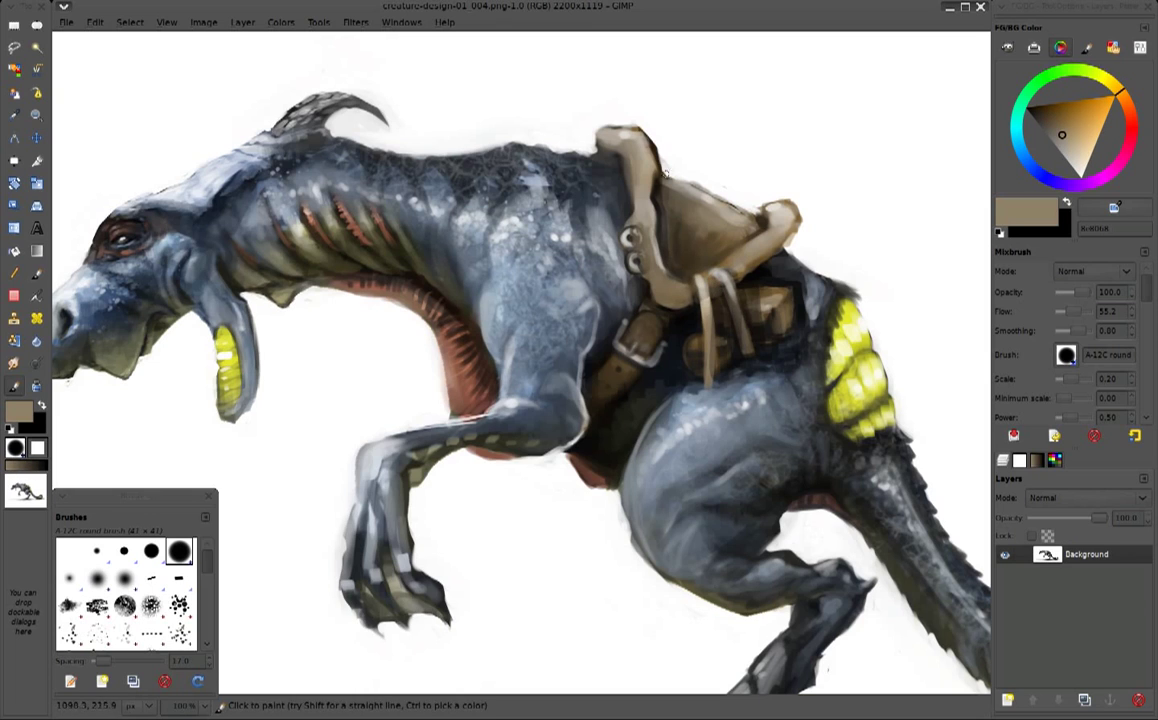
pyautogui.moveTo(664, 172); pyautogui.dragTo(690, 230)
pyautogui.keyDown('ctrl'); pyautogui.click(684, 240); pyautogui.keyUp('ctrl')
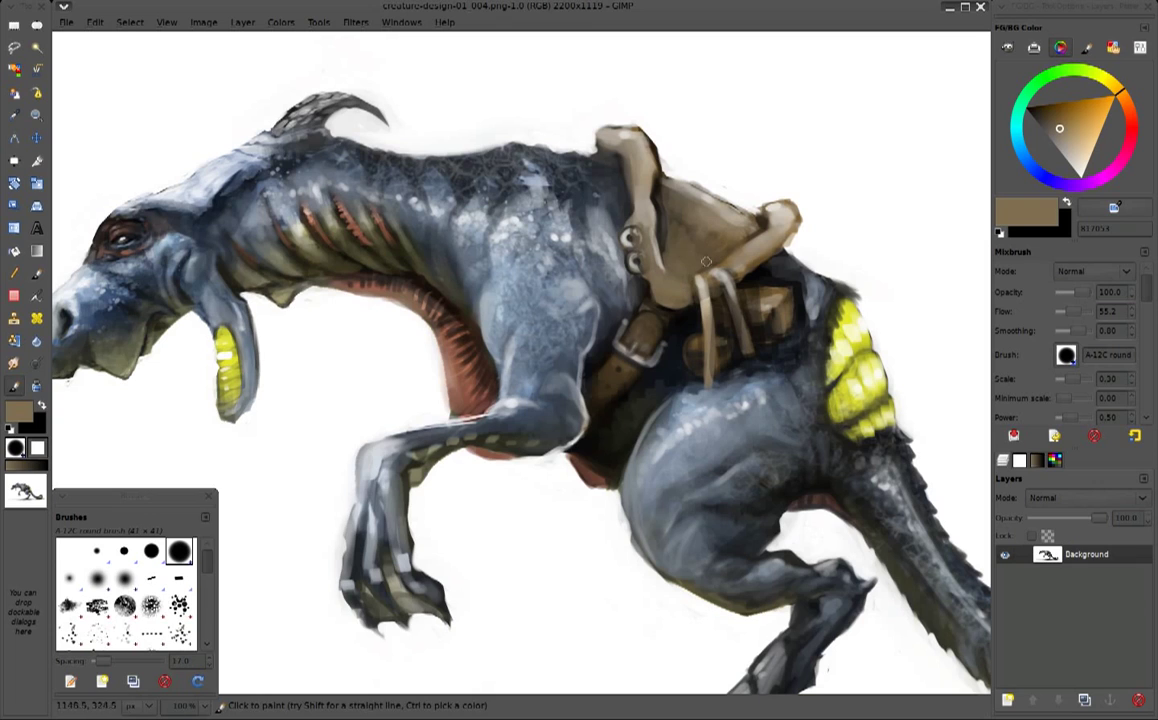
# Shrink the brush for detail work and sample near-black and tan strap colours
pyautogui.keyDown('ctrl'); pyautogui.click(738, 241); pyautogui.keyUp('ctrl')
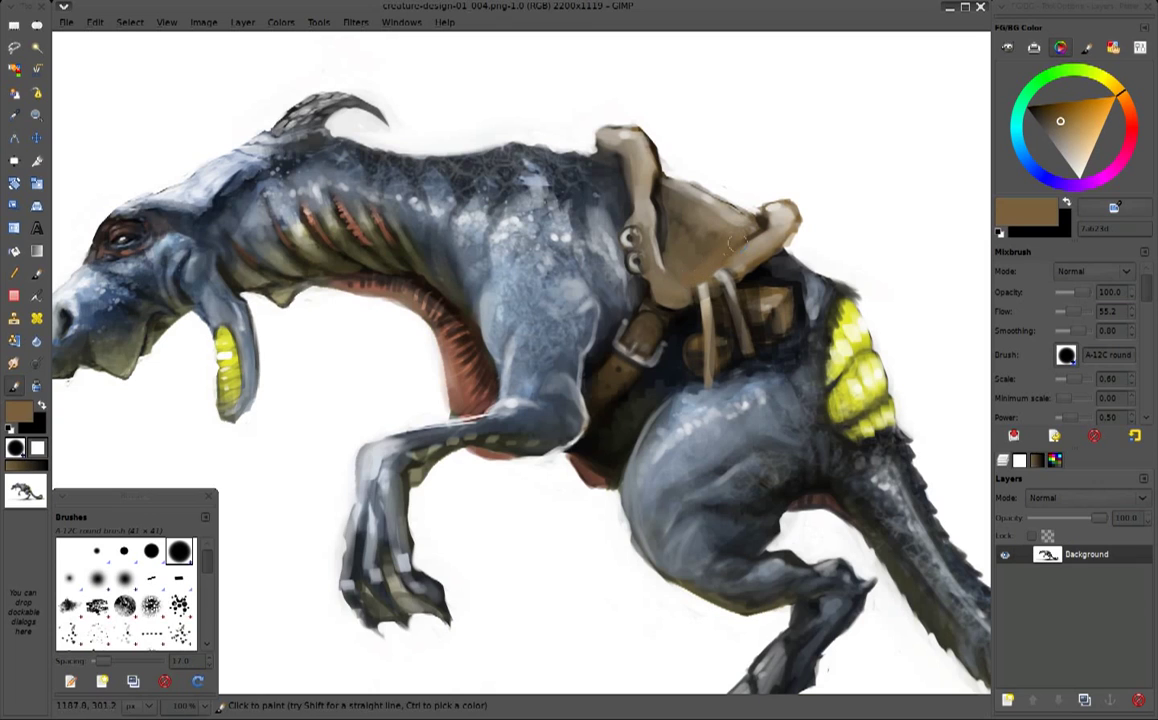
pyautogui.press('[')
pyautogui.press('[')
pyautogui.press('[')
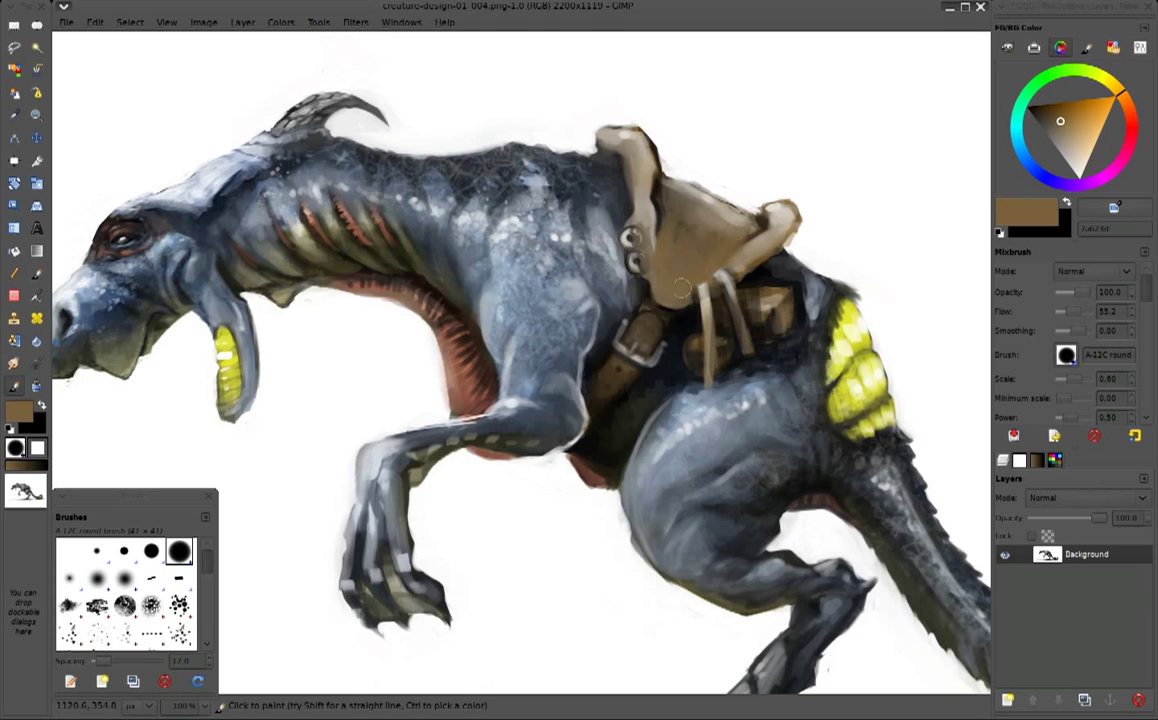
pyautogui.keyDown('ctrl'); pyautogui.click(705, 383); pyautogui.keyUp('ctrl')
pyautogui.press('[')
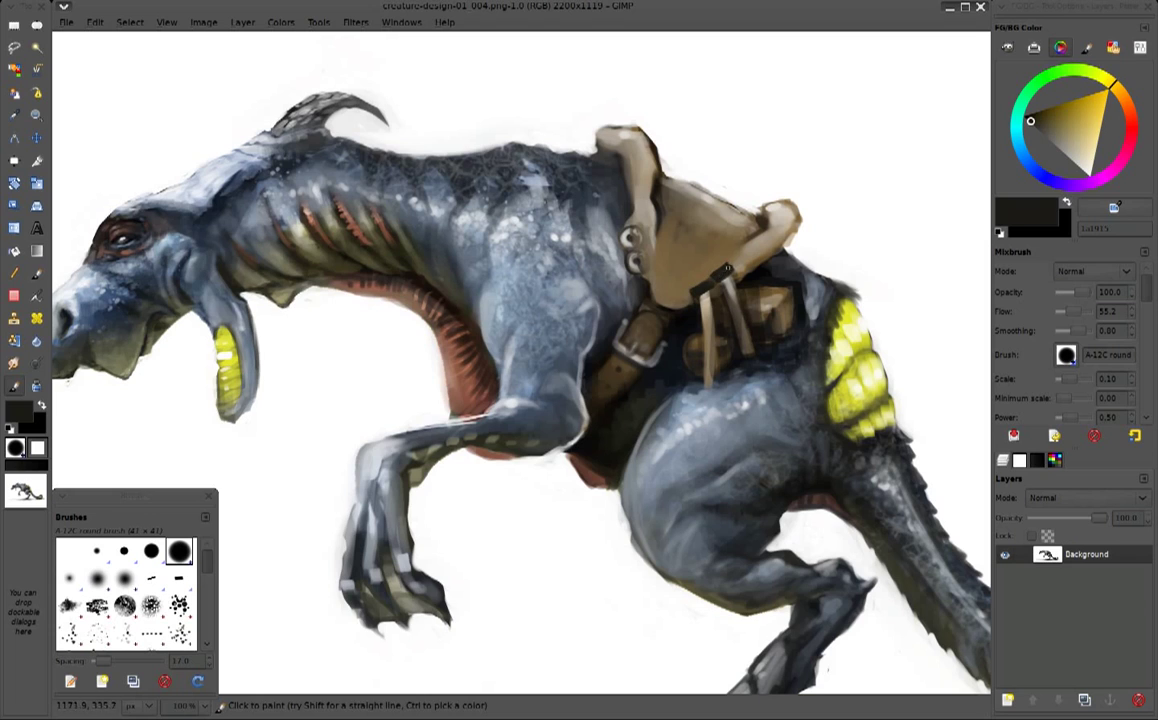
pyautogui.keyDown('ctrl'); pyautogui.click(720, 230); pyautogui.keyUp('ctrl')
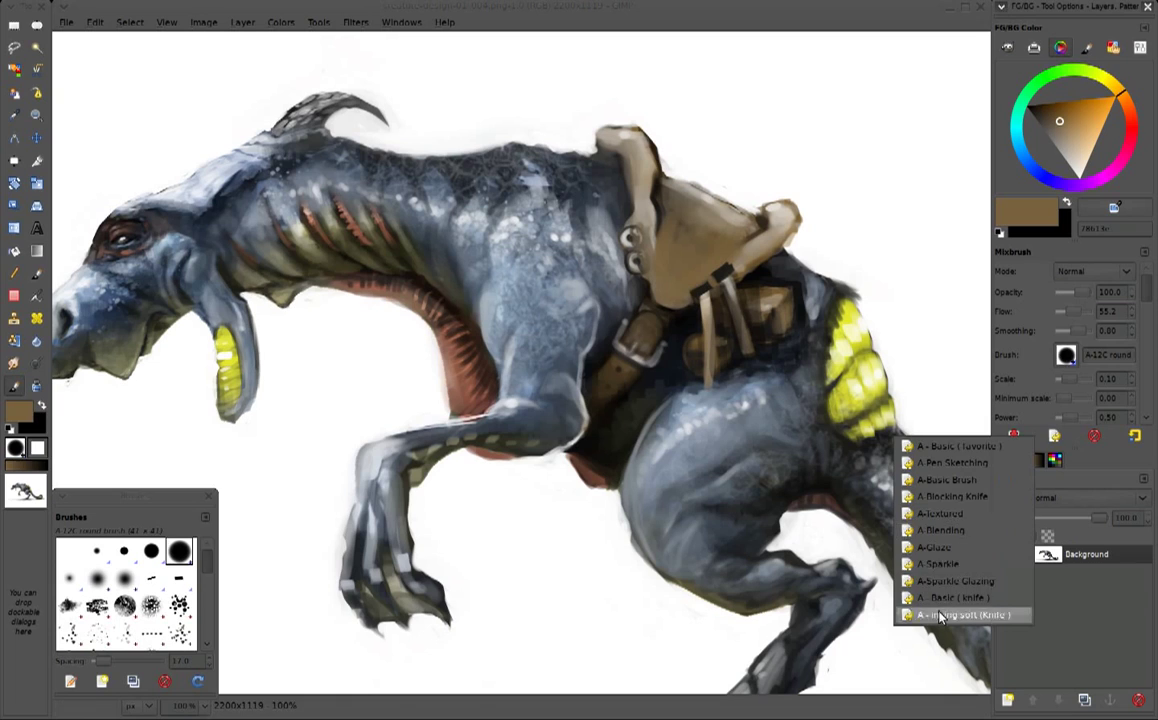
# Switch to the A-15 Speed brush preset and sample light tans and white for strap highlights
pyautogui.click(870, 557)
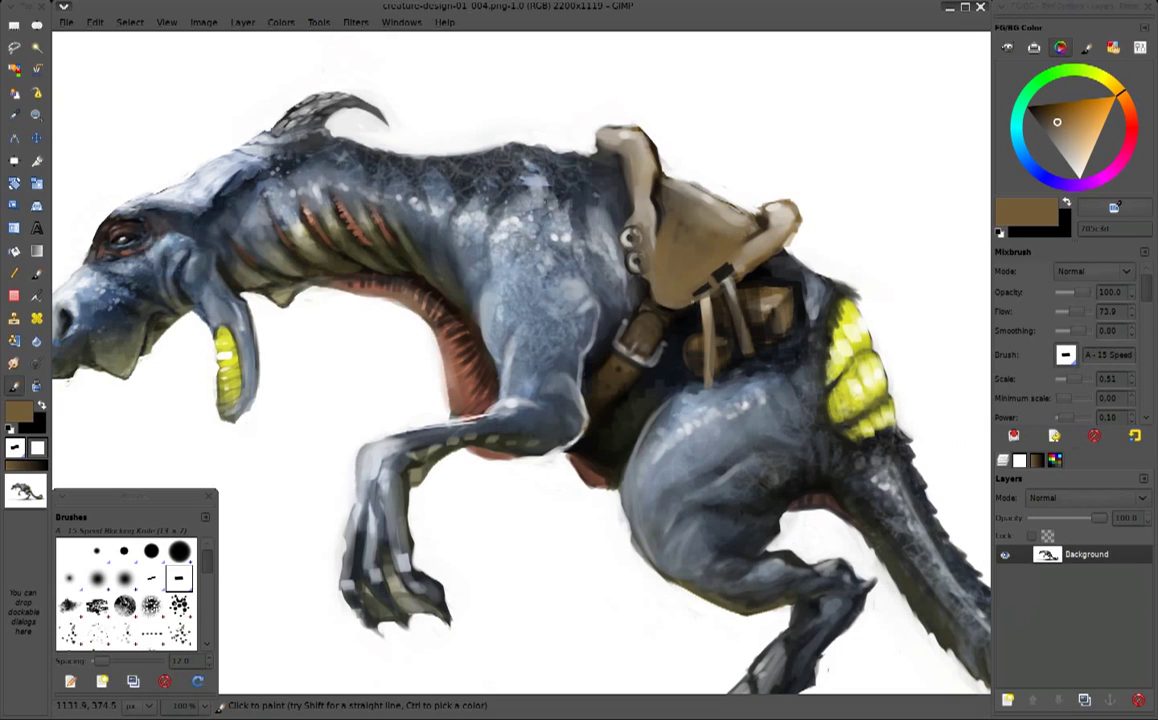
pyautogui.keyDown('ctrl'); pyautogui.click(662, 235); pyautogui.keyUp('ctrl')
pyautogui.keyDown('ctrl'); pyautogui.click(657, 261); pyautogui.keyUp('ctrl')
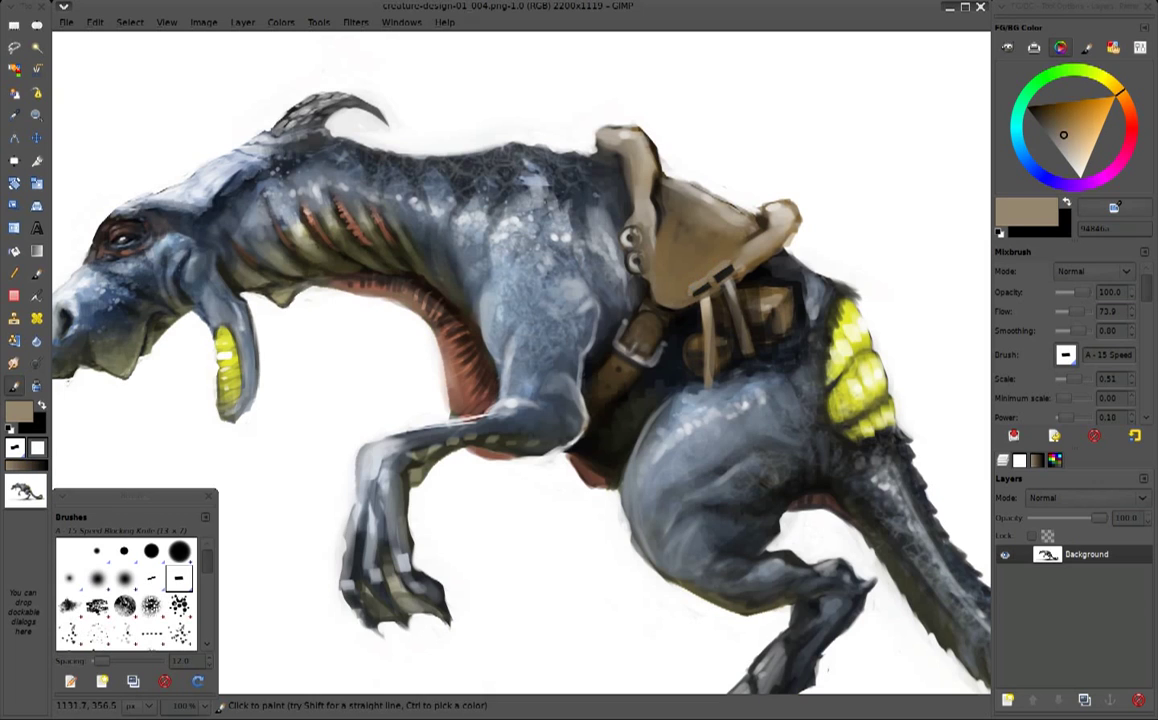
pyautogui.keyDown('ctrl'); pyautogui.click(768, 168); pyautogui.keyUp('ctrl')
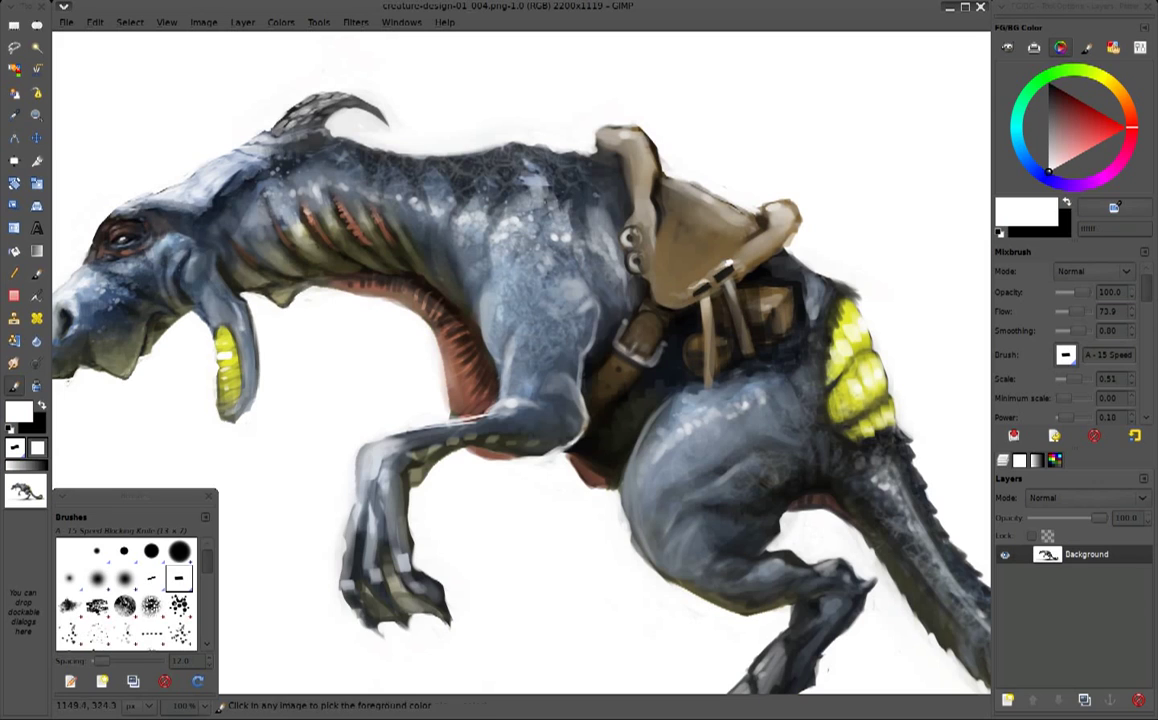
pyautogui.keyDown('ctrl'); pyautogui.click(700, 225); pyautogui.keyUp('ctrl')
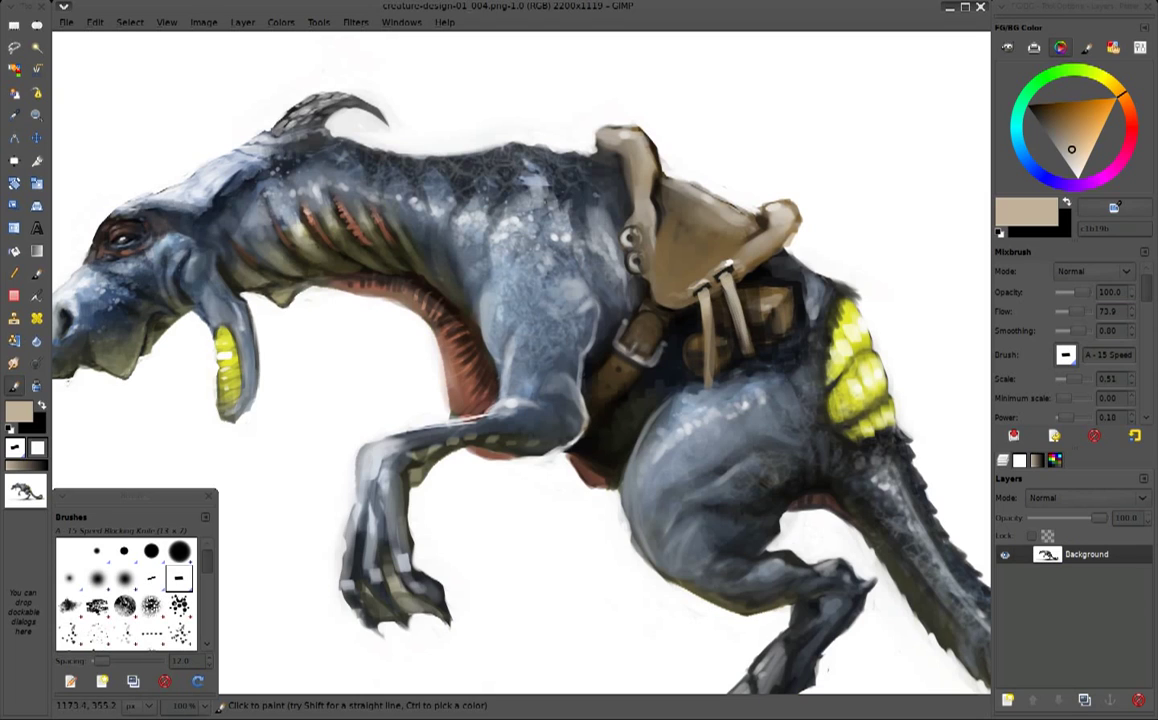
# Sample near-black for the buckles, white, beige and greys, ending on a dark grey
pyautogui.keyDown('ctrl'); pyautogui.click(650, 285); pyautogui.keyUp('ctrl')
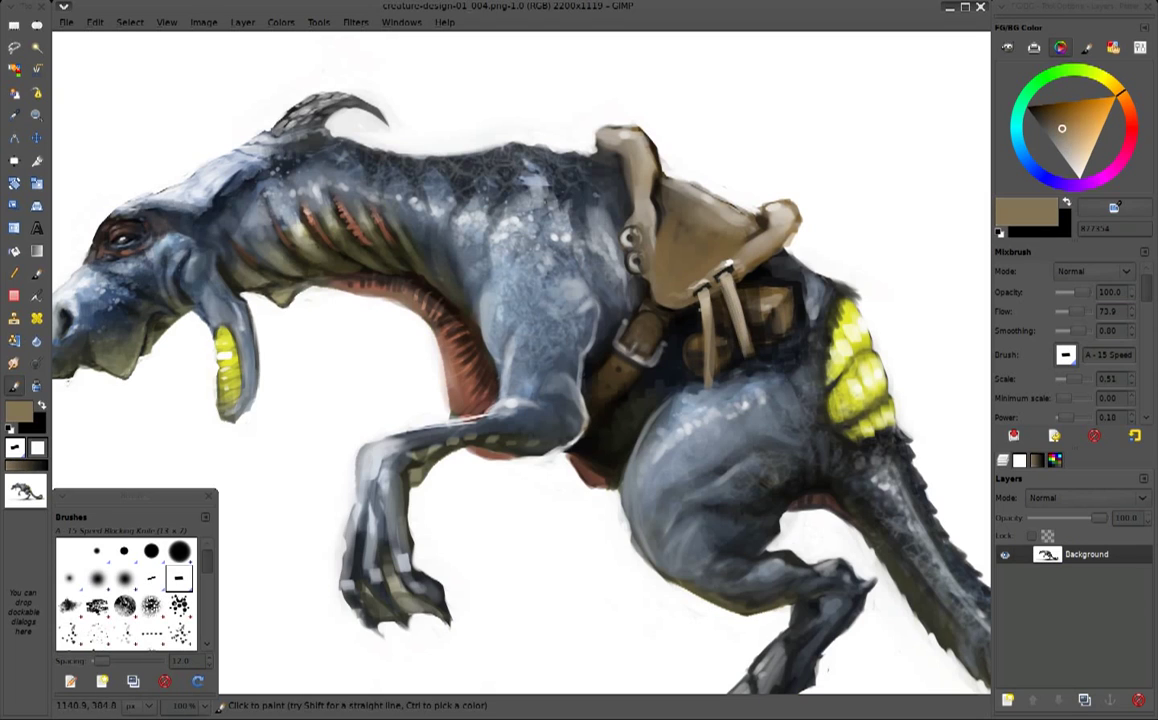
pyautogui.keyDown('ctrl'); pyautogui.click(632, 290); pyautogui.keyUp('ctrl')
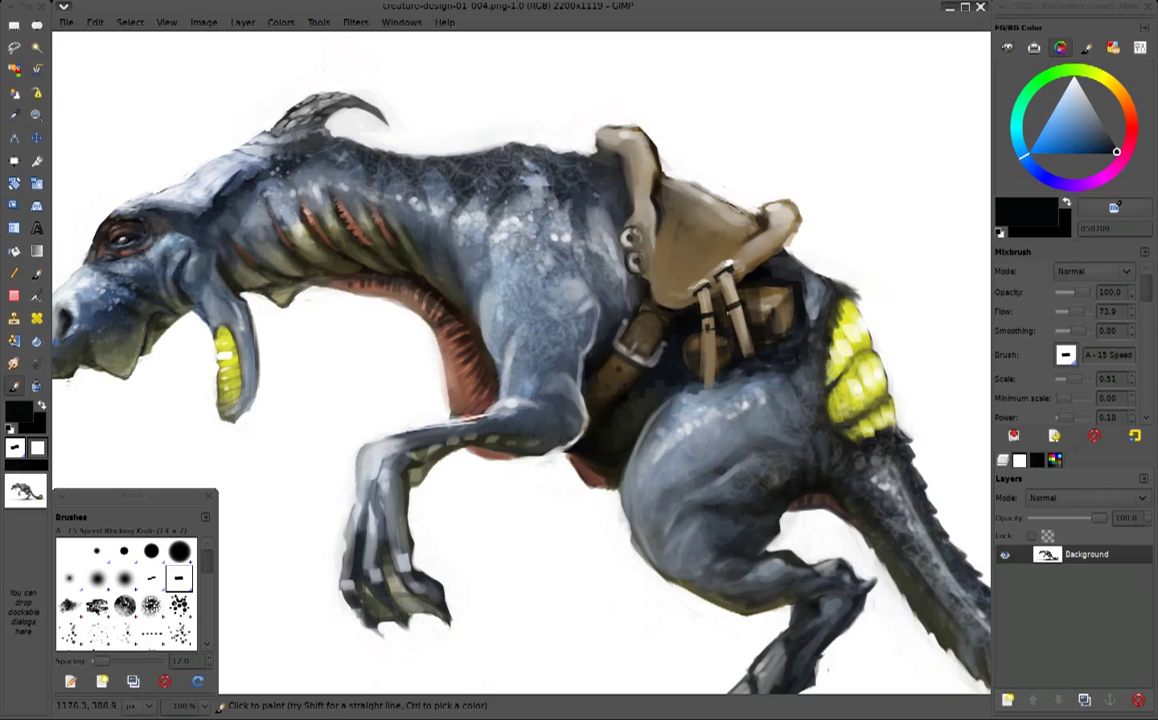
pyautogui.keyDown('ctrl'); pyautogui.click(819, 235); pyautogui.keyUp('ctrl')
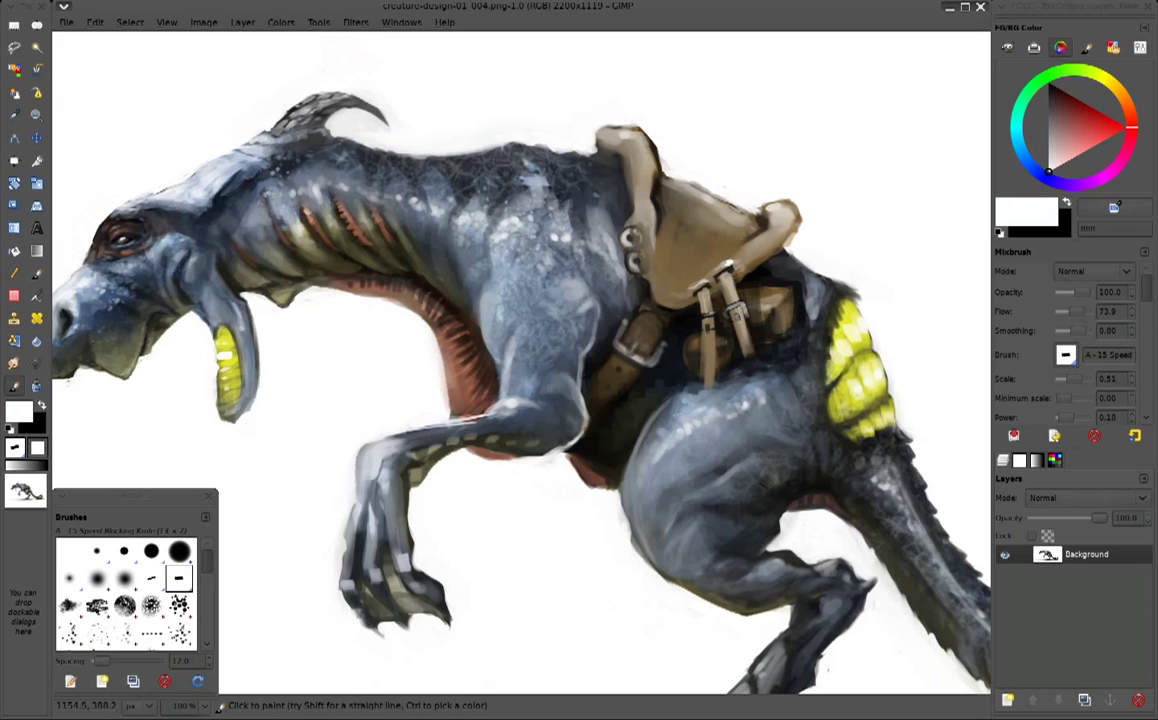
pyautogui.keyDown('ctrl'); pyautogui.click(655, 292); pyautogui.keyUp('ctrl')
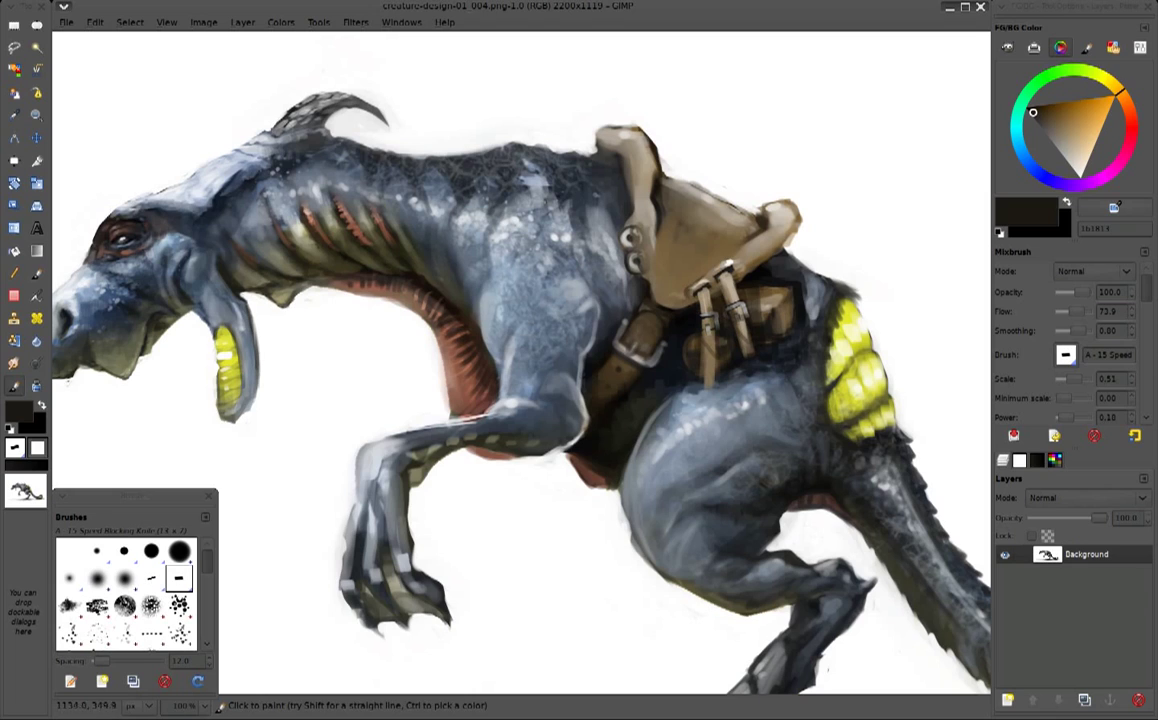
pyautogui.keyDown('ctrl'); pyautogui.click(585, 215); pyautogui.keyUp('ctrl')
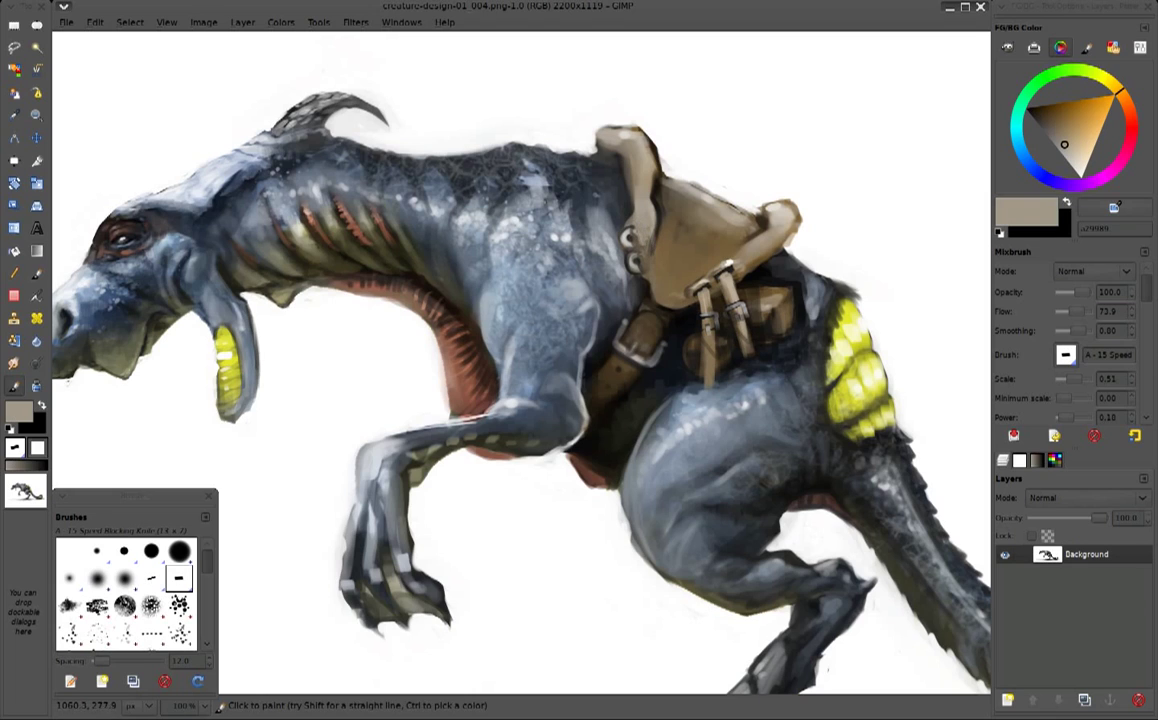
pyautogui.keyDown('ctrl'); pyautogui.click(568, 197); pyautogui.keyUp('ctrl')
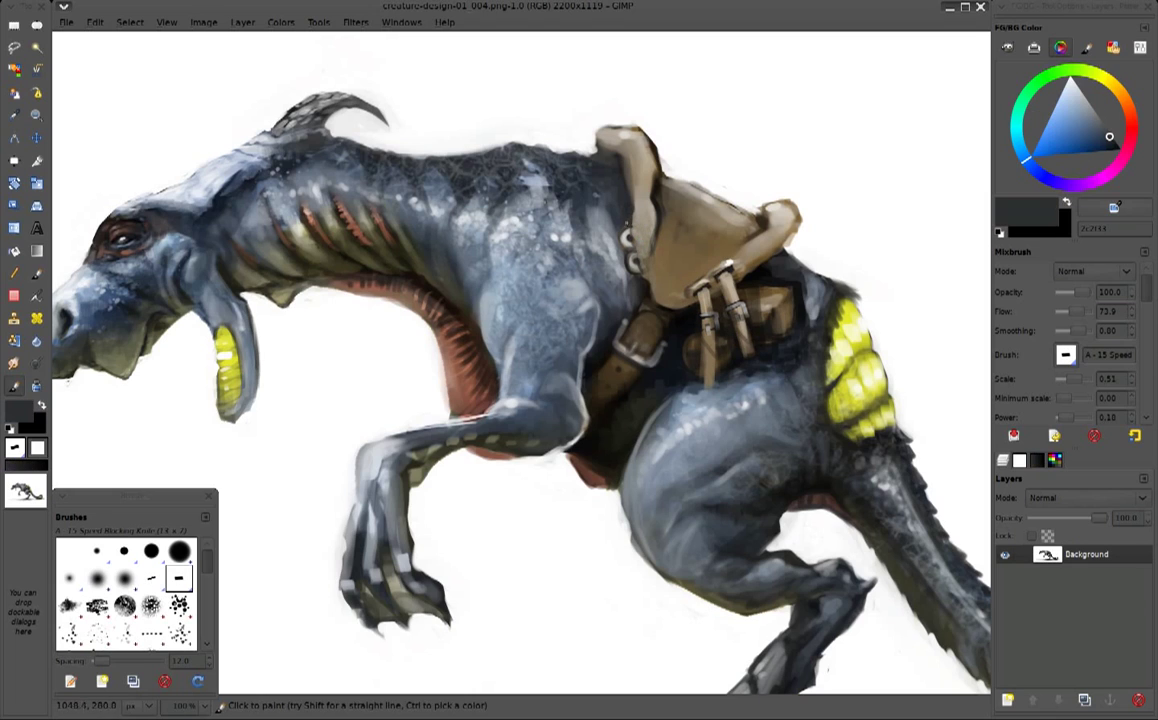
pyautogui.keyDown('ctrl'); pyautogui.click(567, 204); pyautogui.keyUp('ctrl')
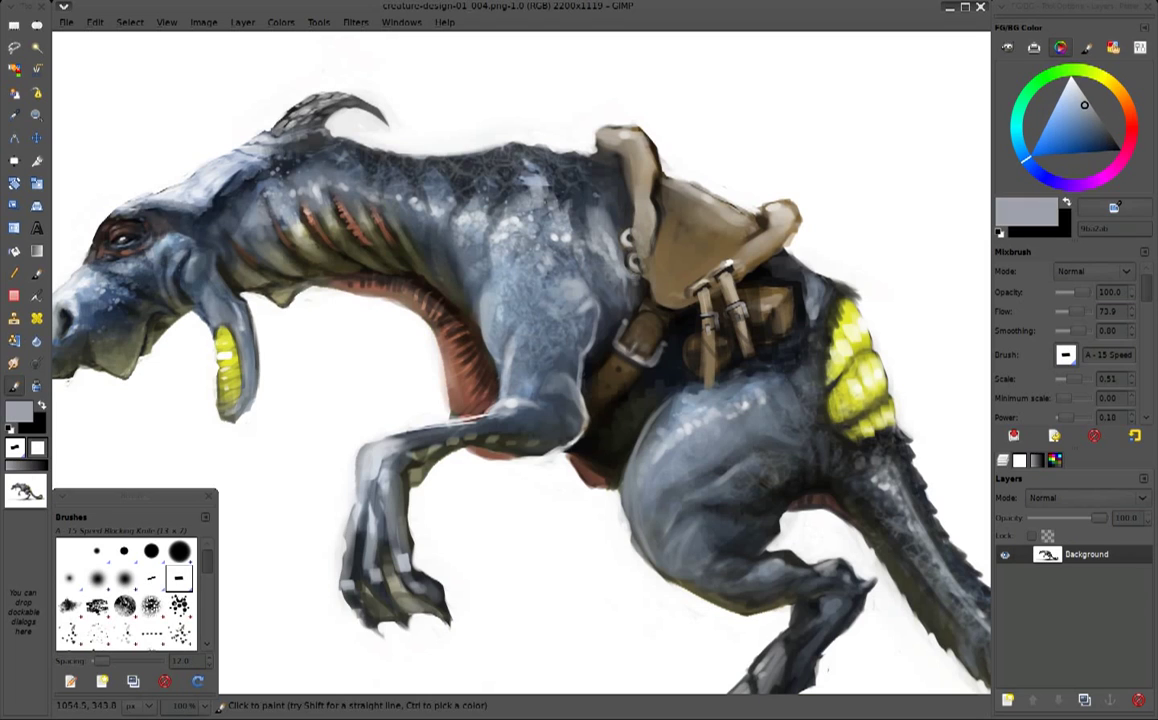
pyautogui.keyDown('ctrl'); pyautogui.click(570, 206); pyautogui.keyUp('ctrl')
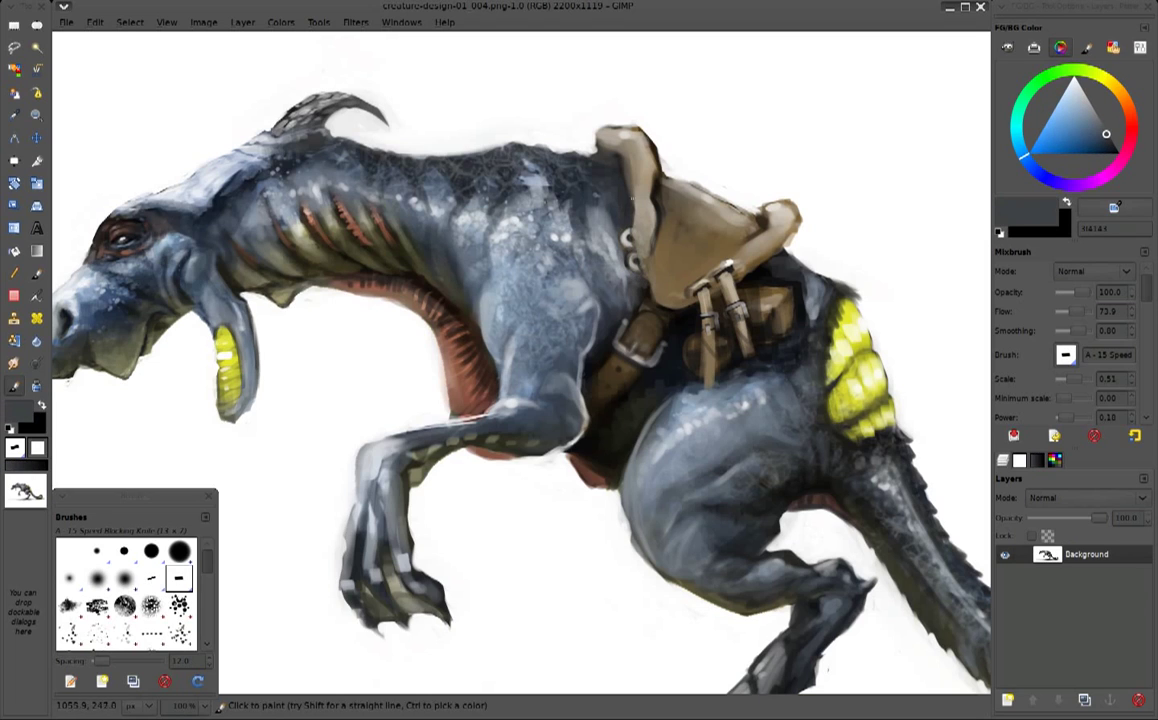
# Add dark accents to the saddle and warm it with tan-brown airbrush shading
pyautogui.keyDown('ctrl'); pyautogui.click(648, 200); pyautogui.keyUp('ctrl')
pyautogui.moveTo(655, 185); pyautogui.dragTo(650, 265)
pyautogui.keyDown('ctrl'); pyautogui.click(645, 203); pyautogui.keyUp('ctrl')
pyautogui.keyDown('ctrl'); pyautogui.click(642, 197); pyautogui.keyUp('ctrl')
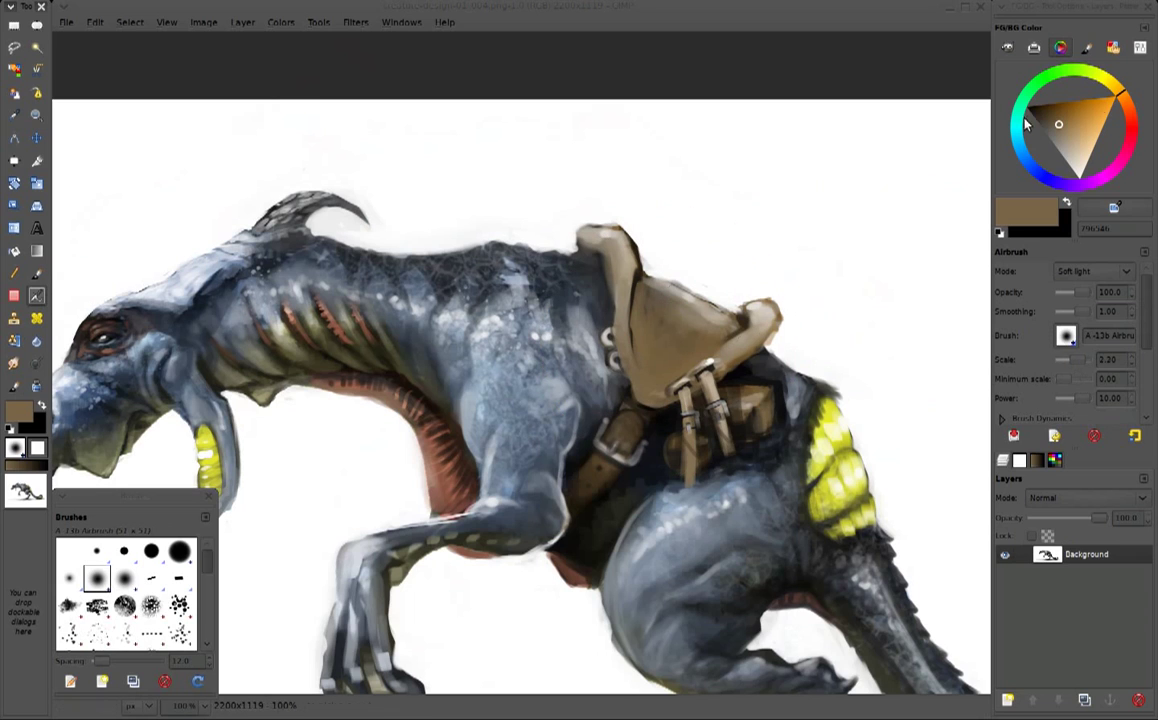
pyautogui.click(1045, 141)
pyautogui.keyDown('ctrl'); pyautogui.click(600, 300); pyautogui.keyUp('ctrl')
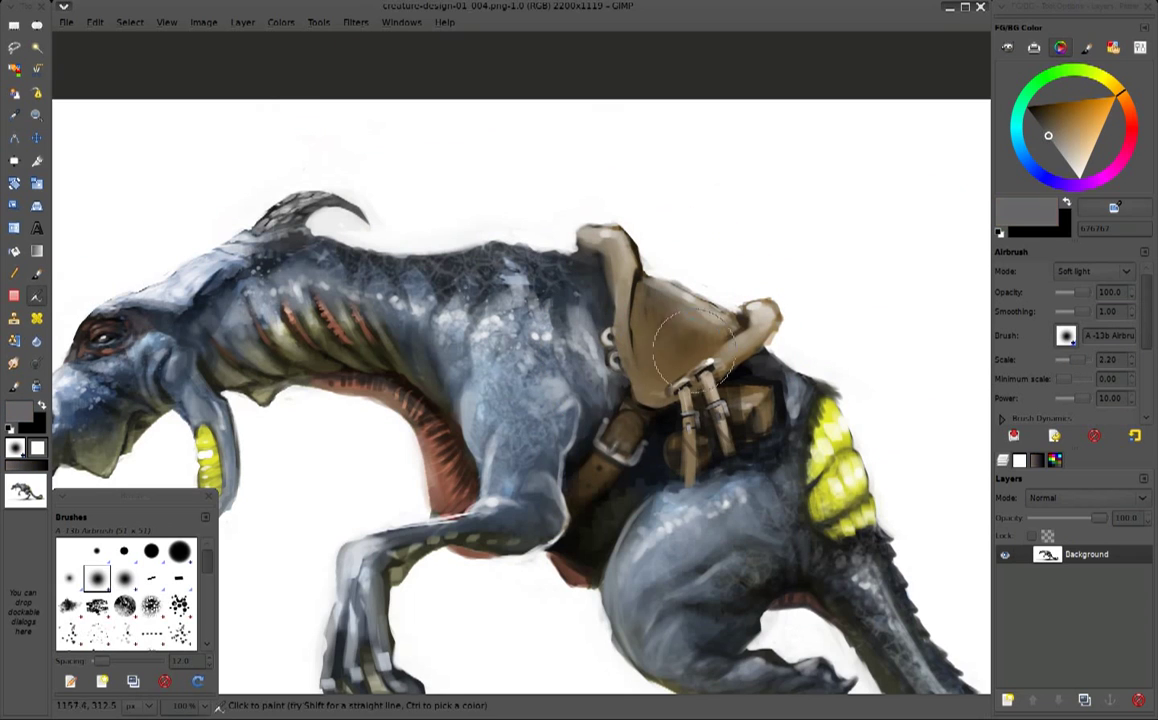
pyautogui.moveTo(688, 307); pyautogui.dragTo(640, 295)
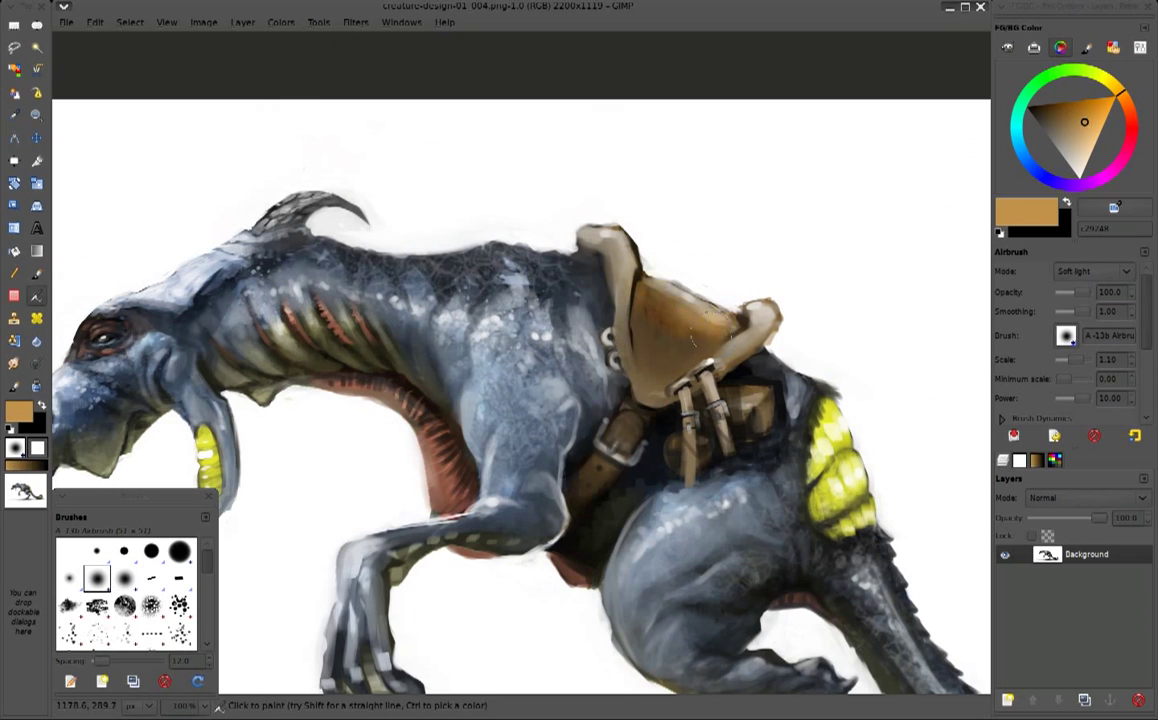
# Darken the saddle's left side and centre with deeper brown using a smaller airbrush
pyautogui.keyDown('ctrl'); pyautogui.click(620, 420); pyautogui.keyUp('ctrl')
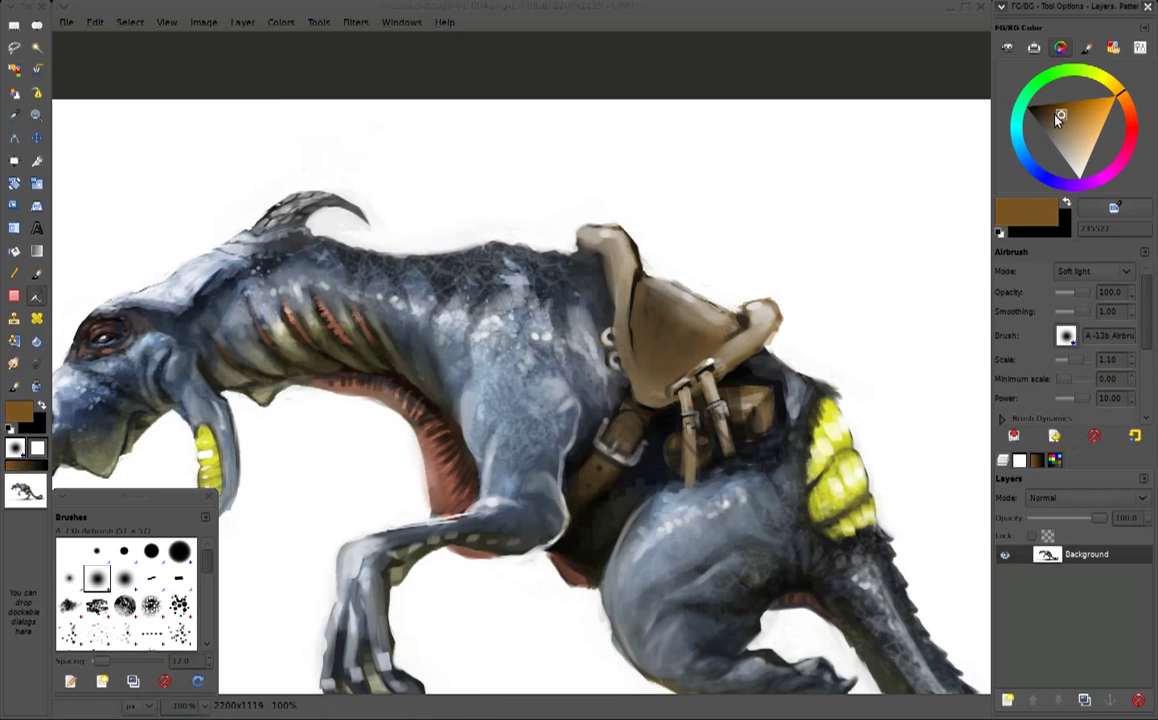
pyautogui.moveTo(600, 290)
pyautogui.mouseDown()
pyautogui.moveTo(655, 380)
pyautogui.moveTo(730, 402)
pyautogui.moveTo(640, 290)
pyautogui.mouseUp()
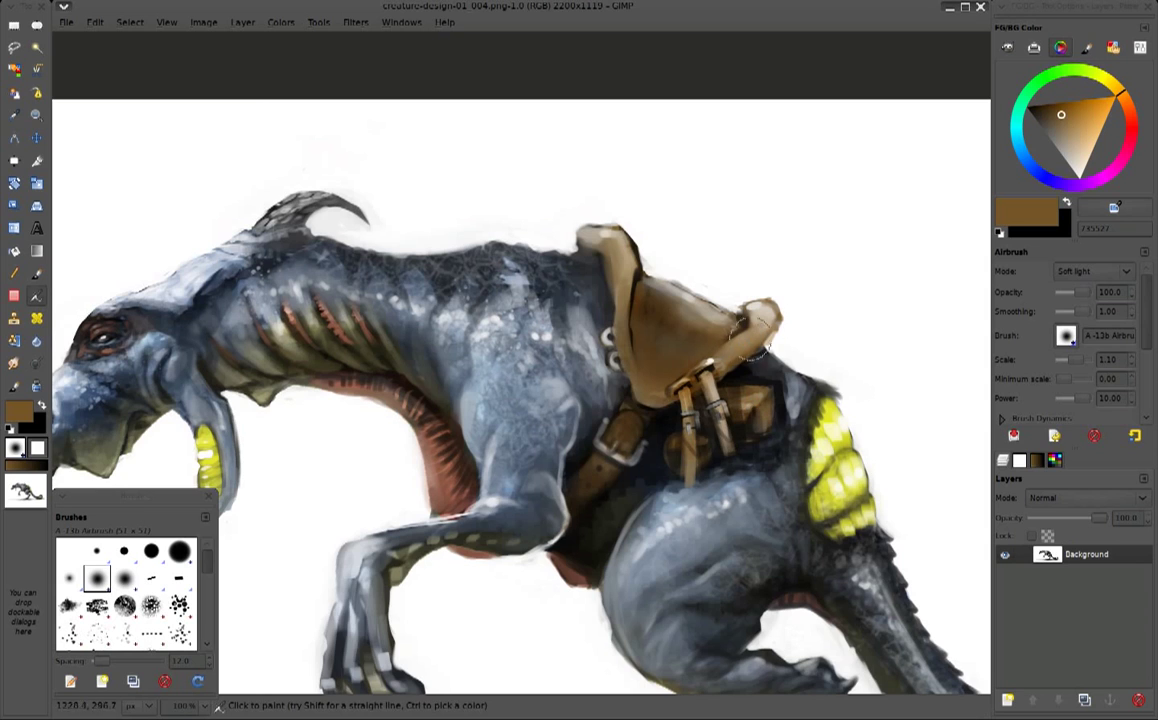
pyautogui.press('space')
pyautogui.click(1045, 132)
pyautogui.press('[')
pyautogui.press('[')
pyautogui.press('[')
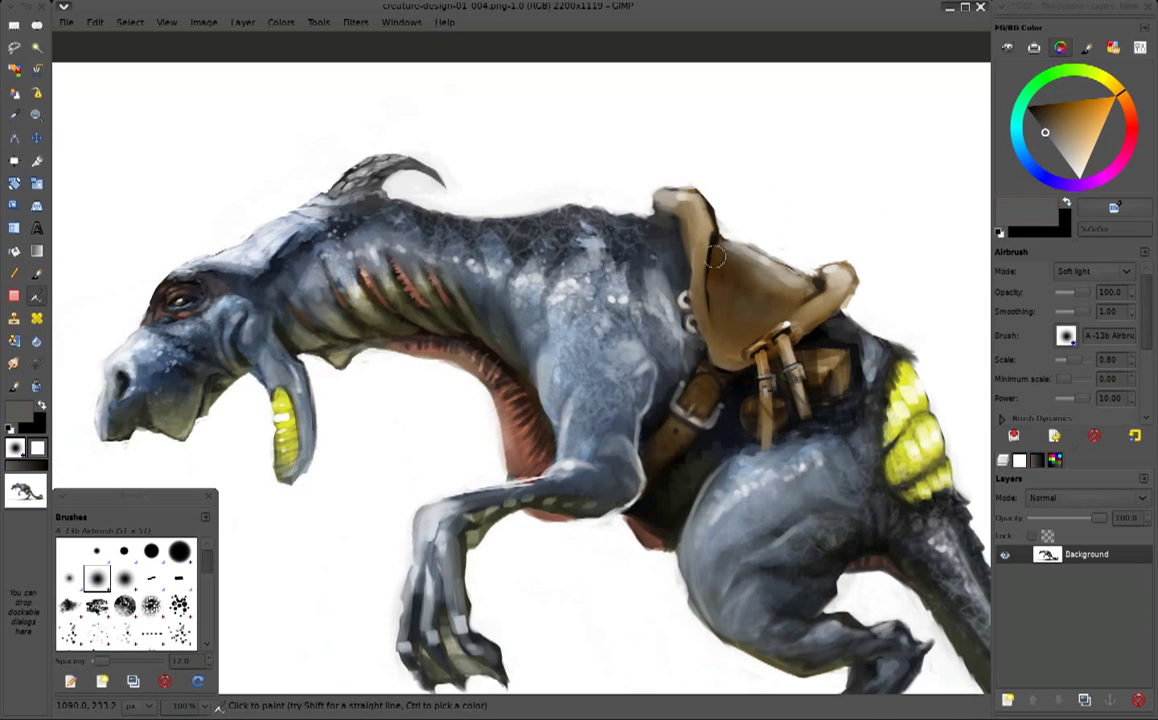
pyautogui.moveTo(720, 270)
pyautogui.mouseDown()
pyautogui.moveTo(778, 322)
pyautogui.moveTo(698, 201)
pyautogui.mouseUp()
pyautogui.moveTo(715, 298); pyautogui.dragTo(762, 250)
pyautogui.press('space')
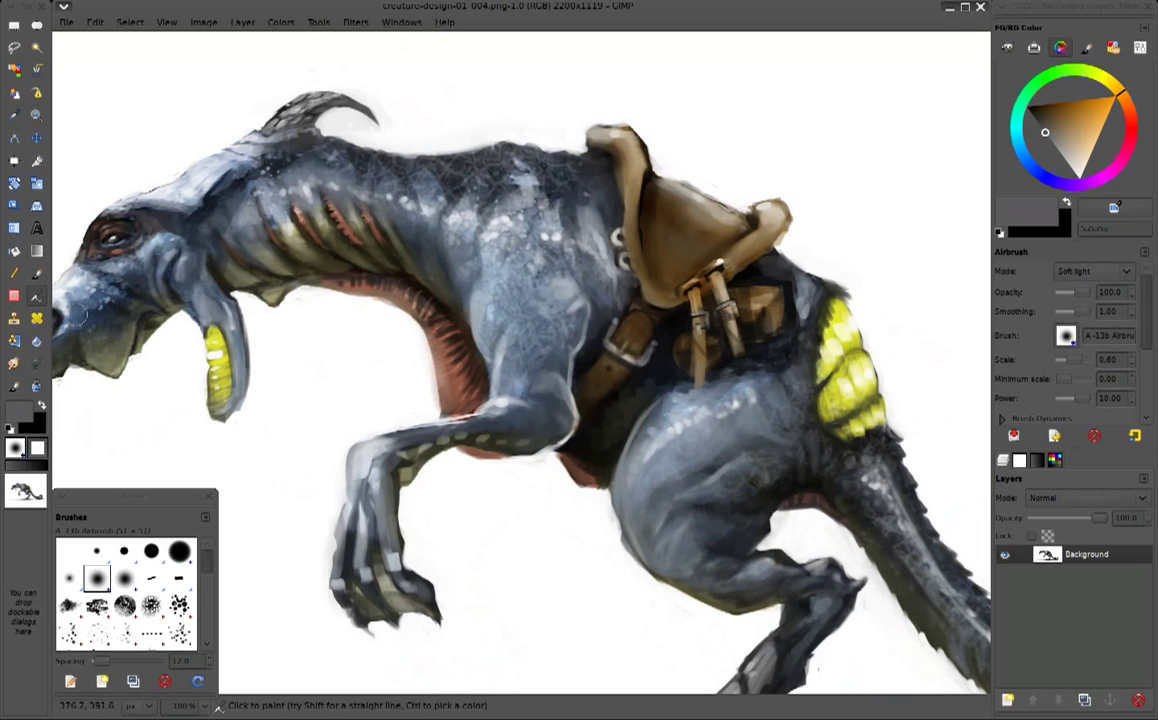
# Brighten the creature's upper back edge with a white stroke
pyautogui.press('y')
pyautogui.press('d')
pyautogui.press('x')
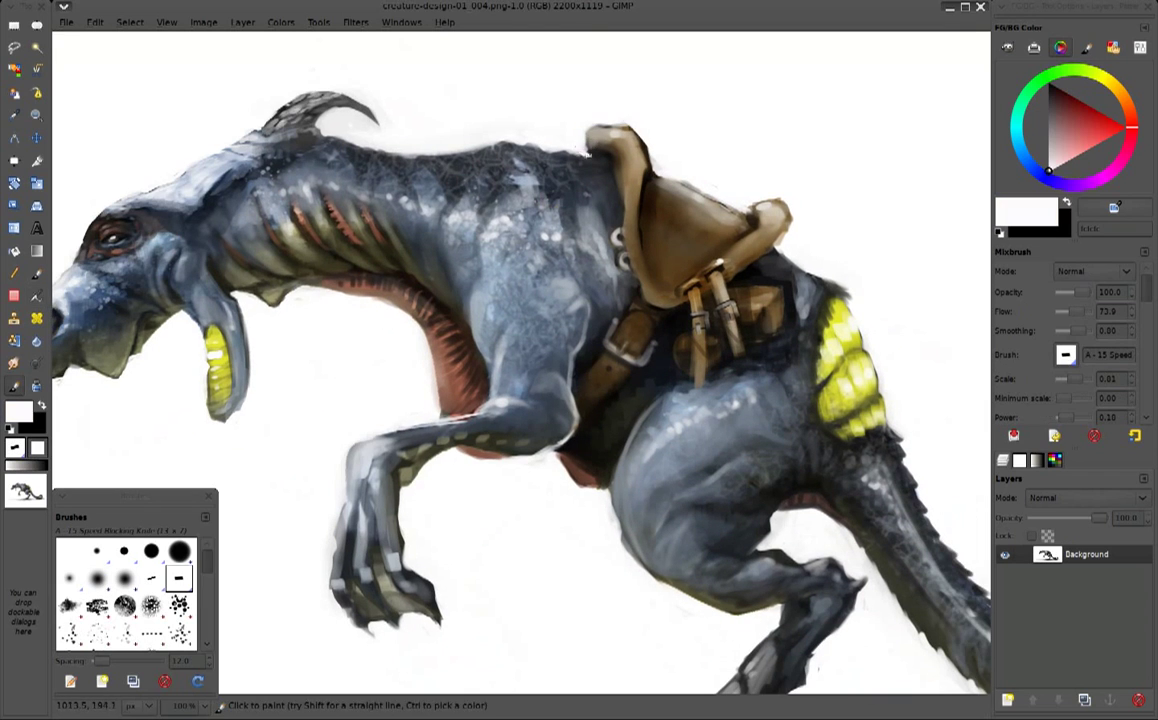
pyautogui.moveTo(557, 148)
pyautogui.mouseDown()
pyautogui.moveTo(582, 155)
pyautogui.moveTo(530, 135)
pyautogui.moveTo(584, 143)
pyautogui.moveTo(574, 116)
pyautogui.moveTo(592, 155)
pyautogui.moveTo(632, 174)
pyautogui.mouseUp()
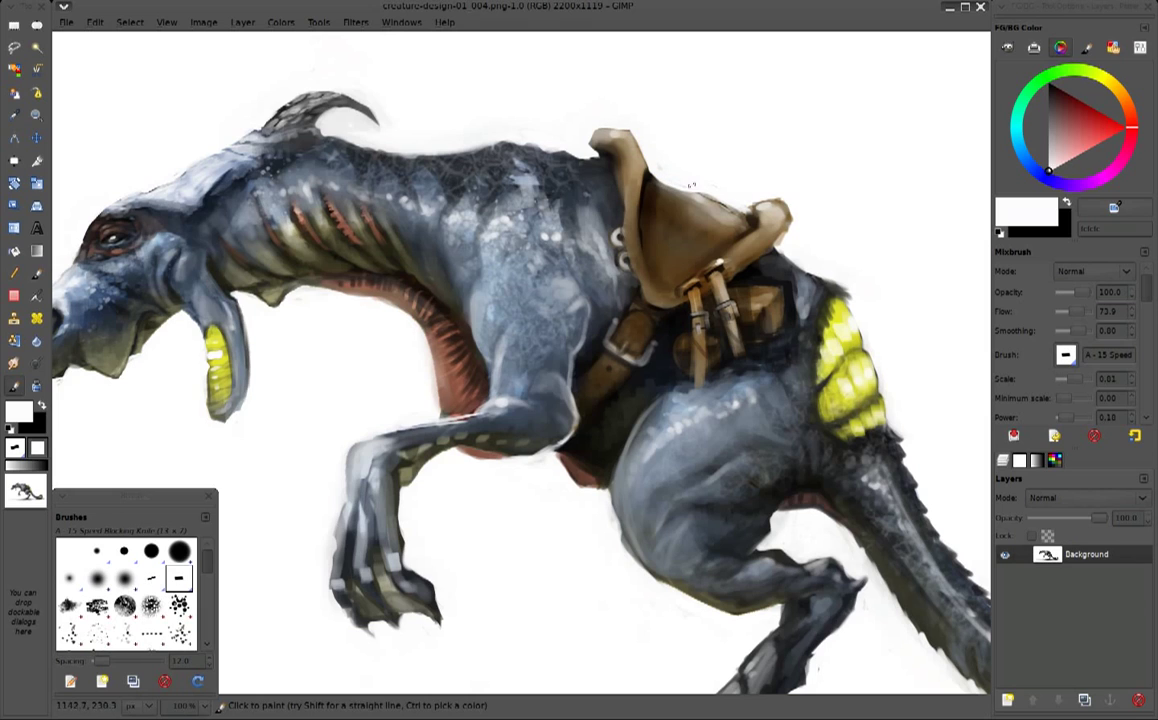
# Paint light tan highlights along the saddle top using browns sampled from the saddle
pyautogui.keyDown('ctrl'); pyautogui.click(690, 185); pyautogui.keyUp('ctrl')
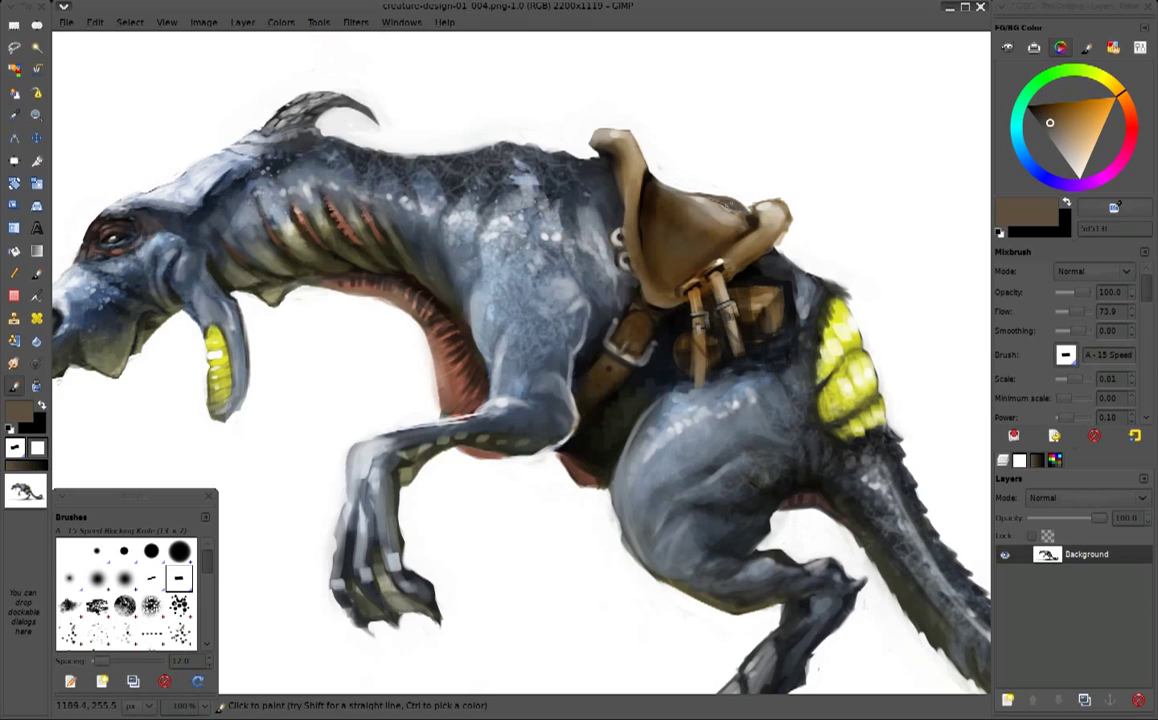
pyautogui.keyDown('ctrl'); pyautogui.click(663, 200); pyautogui.keyUp('ctrl')
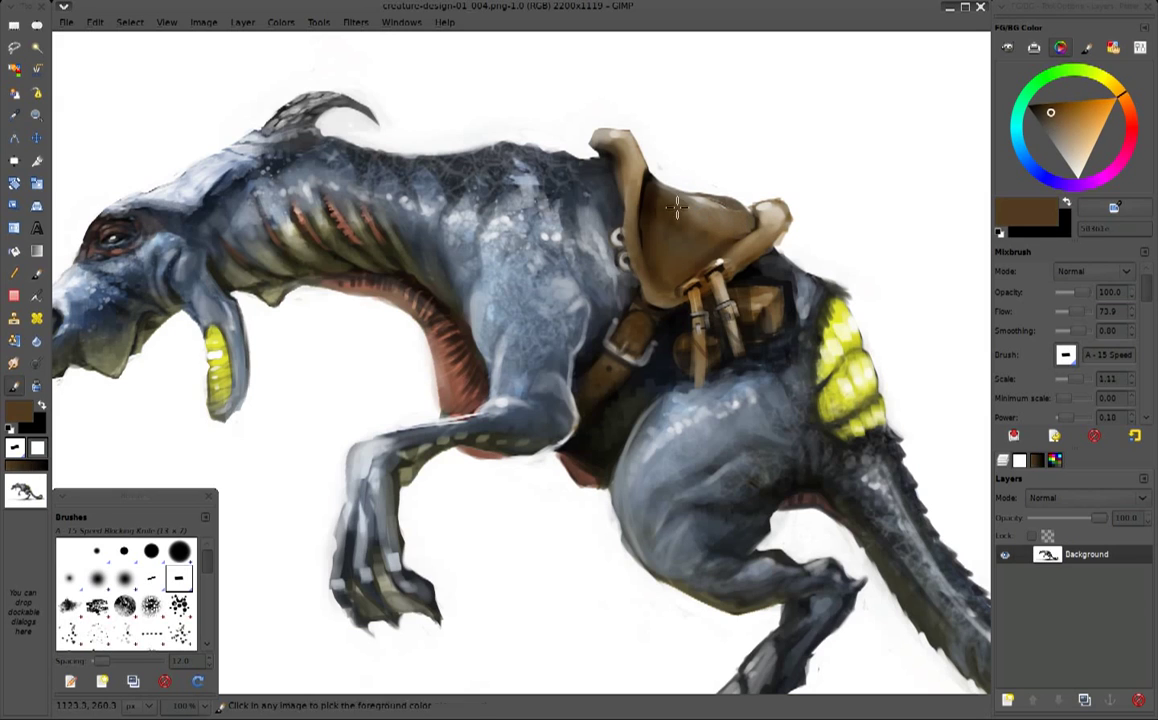
pyautogui.keyDown('ctrl'); pyautogui.click(733, 227); pyautogui.keyUp('ctrl')
pyautogui.keyDown('ctrl'); pyautogui.click(765, 212); pyautogui.keyUp('ctrl')
pyautogui.moveTo(643, 188); pyautogui.dragTo(678, 182)
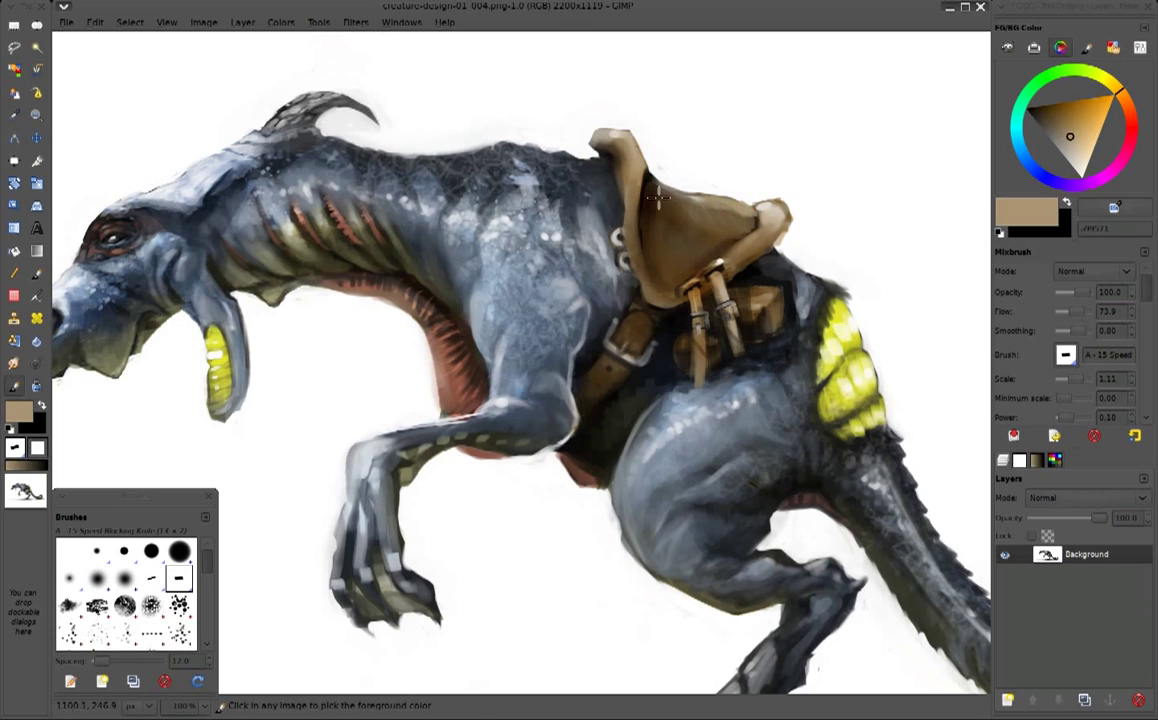
pyautogui.keyDown('ctrl'); pyautogui.click(712, 218); pyautogui.keyUp('ctrl')
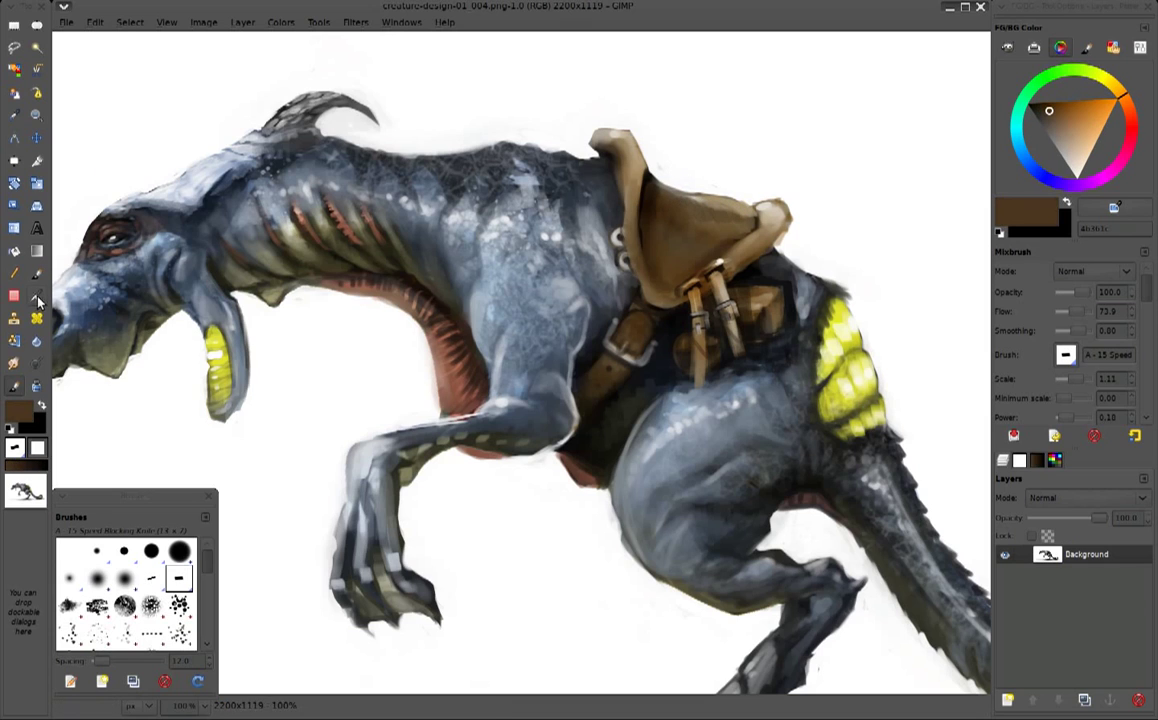
# Smudge the saddle's tan shading and lower edge smooth
pyautogui.press('s')
pyautogui.moveTo(640, 200)
pyautogui.mouseDown()
pyautogui.moveTo(615, 192)
pyautogui.moveTo(668, 208)
pyautogui.mouseUp()
pyautogui.moveTo(590, 178); pyautogui.dragTo(662, 218)
pyautogui.moveTo(725, 237)
pyautogui.mouseDown()
pyautogui.moveTo(612, 192)
pyautogui.moveTo(576, 214)
pyautogui.moveTo(668, 289)
pyautogui.mouseUp()
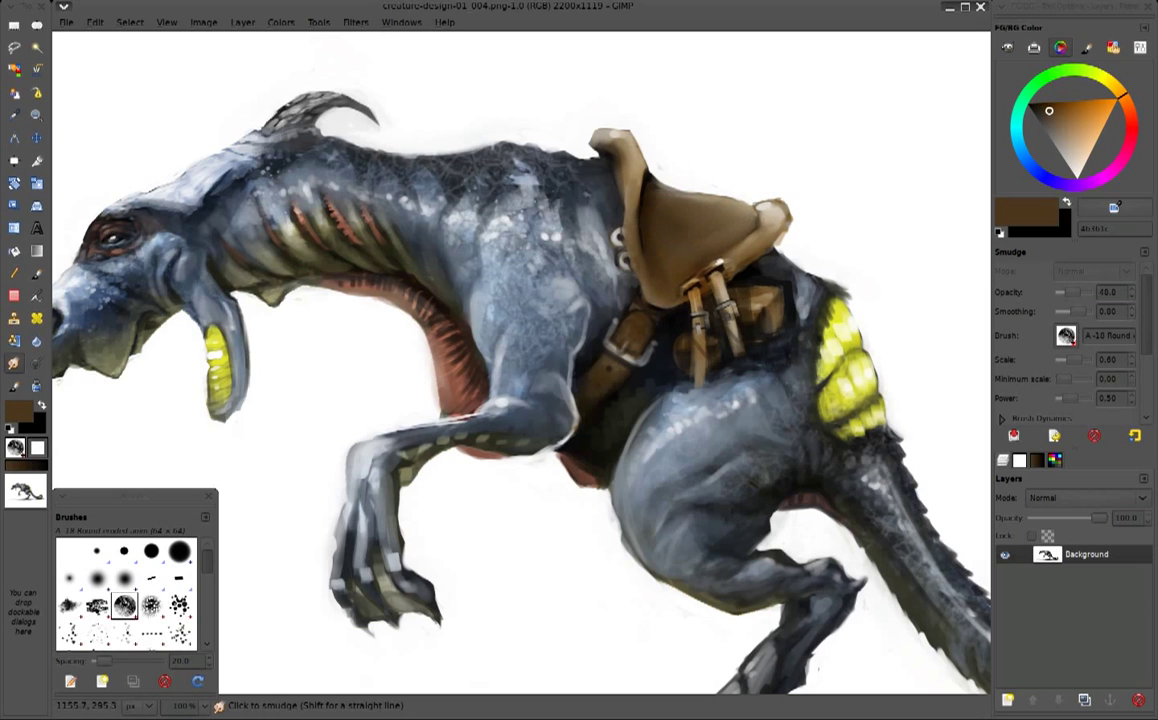
# Airbrush a near-white highlight across the saddle top and smudge its upper edge soft
pyautogui.click(36, 296)
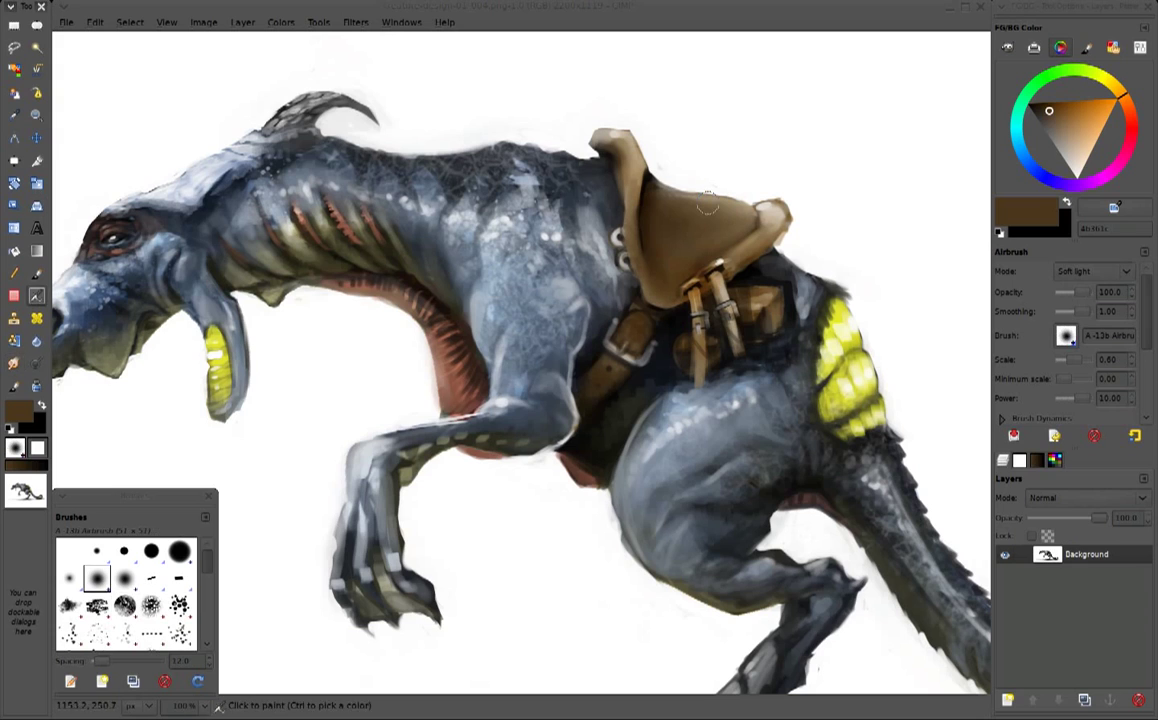
pyautogui.keyDown('ctrl'); pyautogui.click(921, 153); pyautogui.keyUp('ctrl')
pyautogui.moveTo(595, 182); pyautogui.dragTo(752, 234)
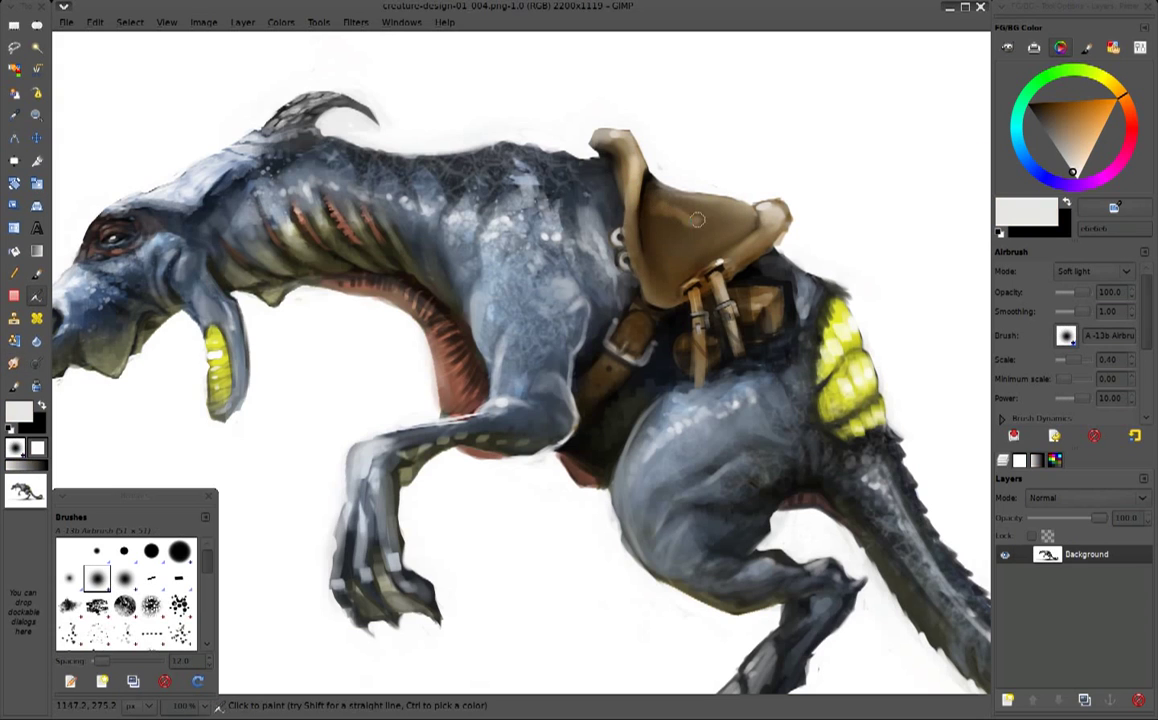
pyautogui.press('s')
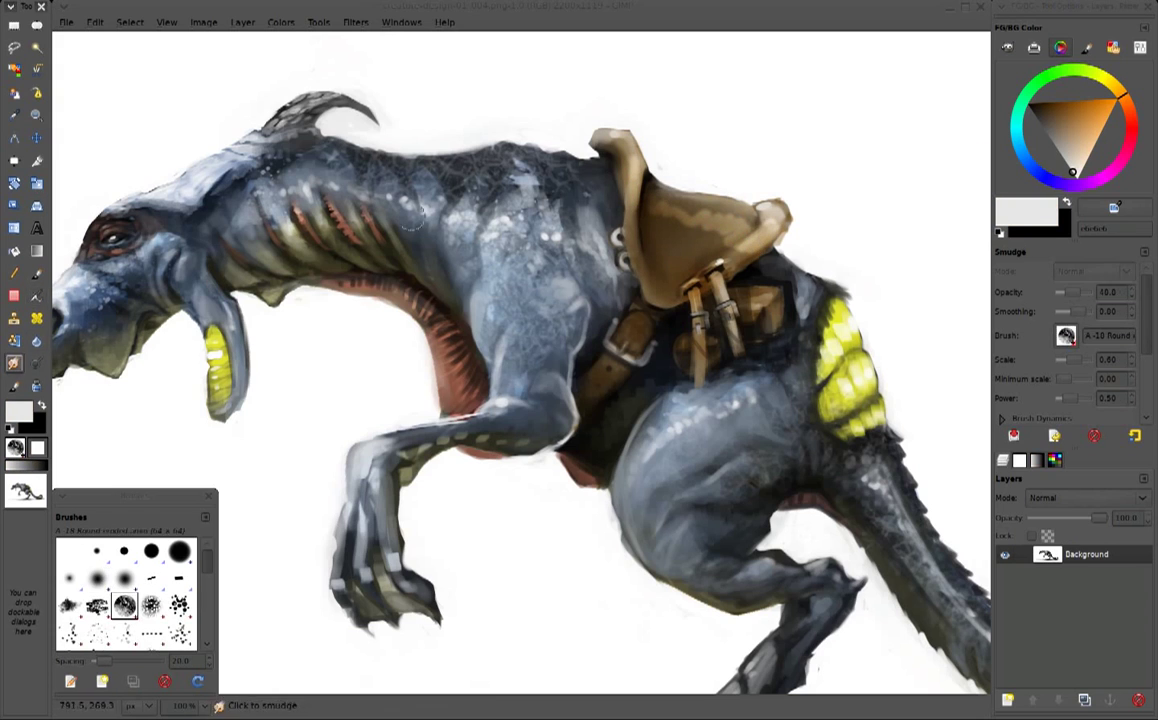
pyautogui.moveTo(694, 222)
pyautogui.mouseDown()
pyautogui.moveTo(630, 205)
pyautogui.moveTo(666, 222)
pyautogui.mouseUp()
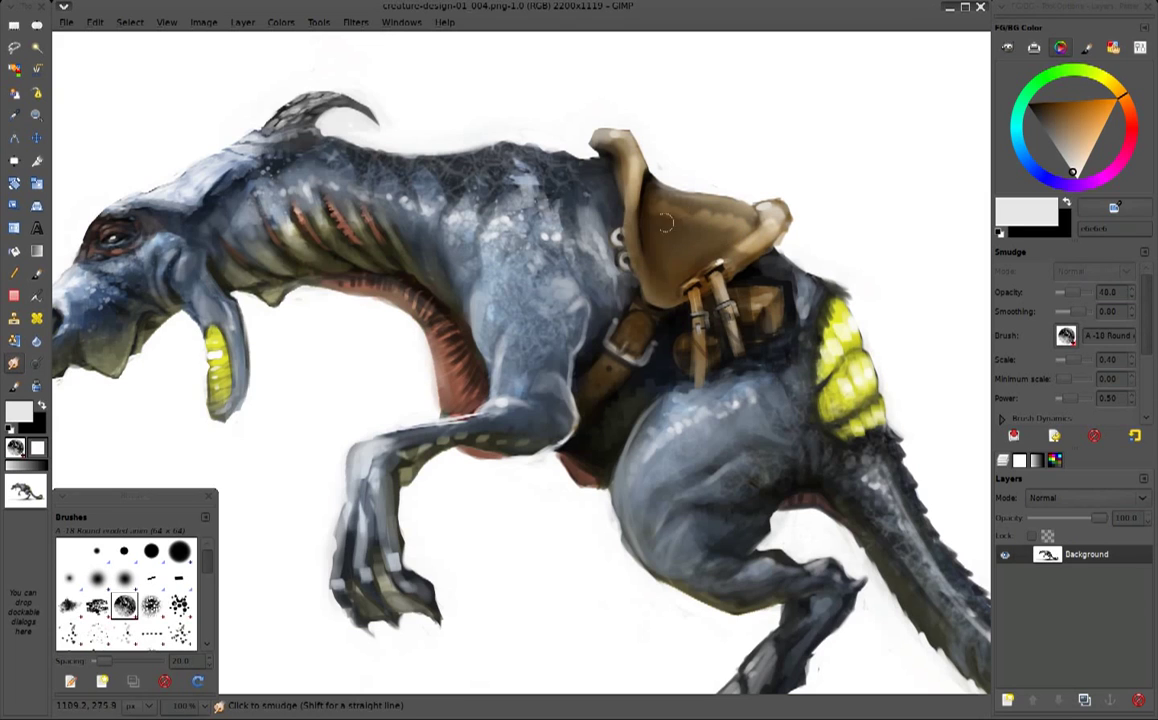
pyautogui.moveTo(760, 222); pyautogui.dragTo(770, 228)
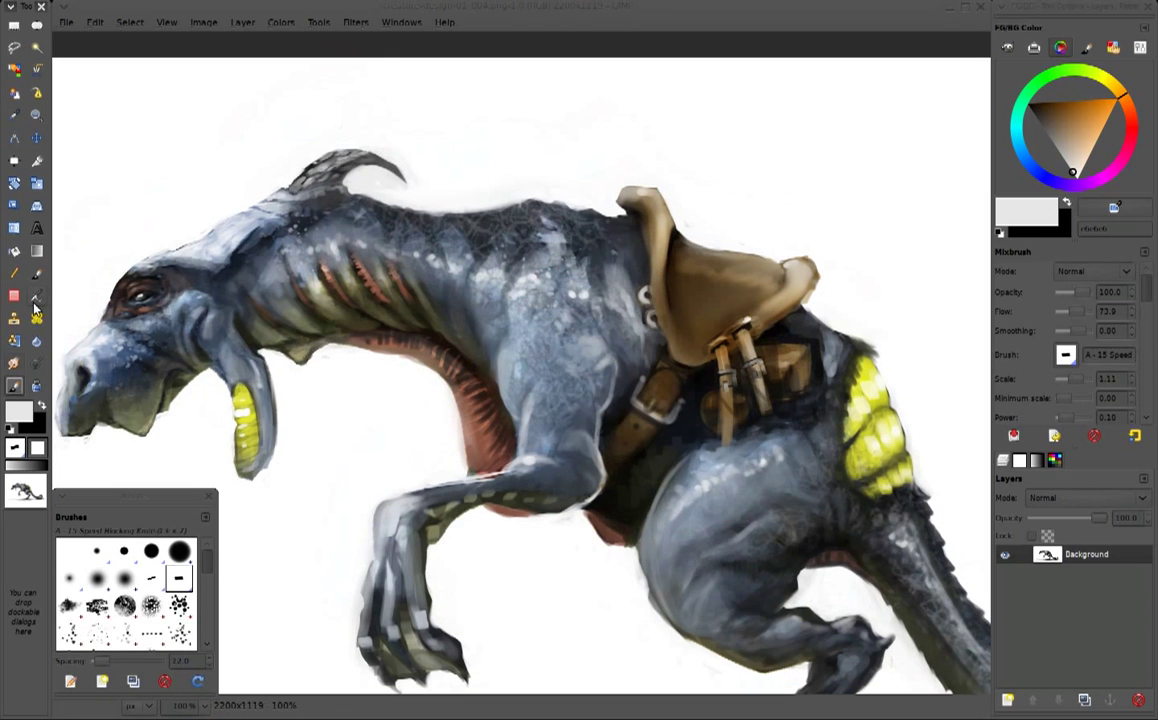
pyautogui.click(36, 275)
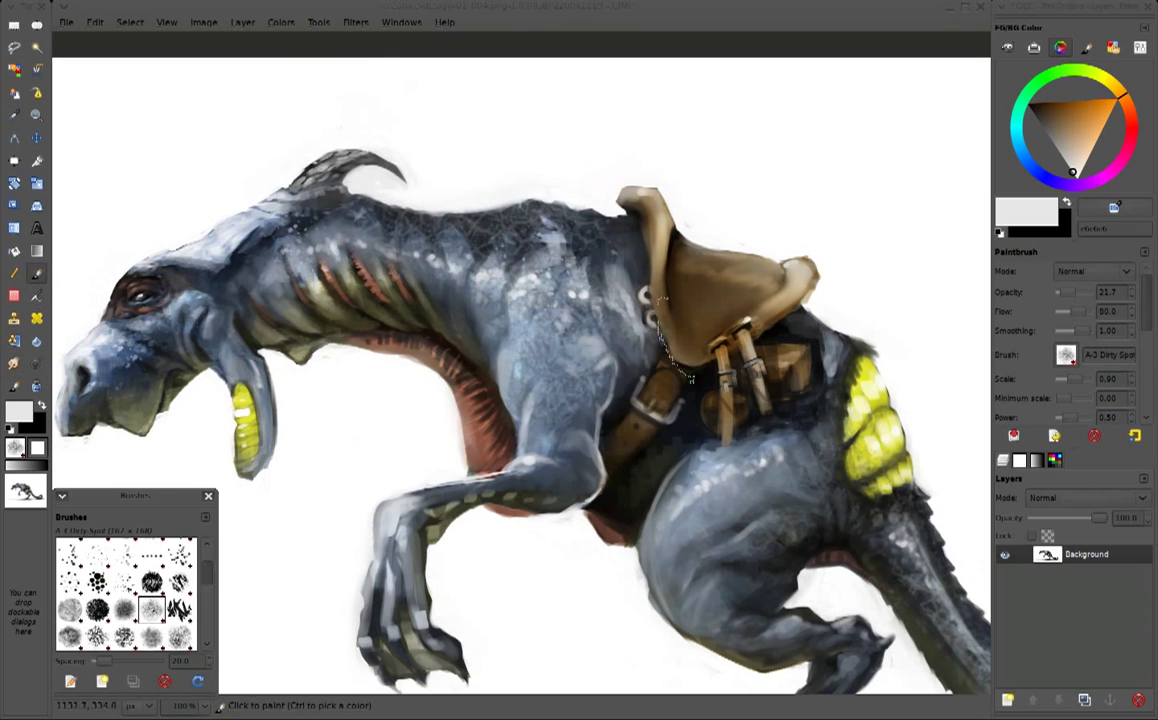
# Sample dark brown from the saddle with a slightly smaller brush, then switch to Mixbrush
pyautogui.press('[')
pyautogui.keyDown('ctrl'); pyautogui.click(665, 268); pyautogui.keyUp('ctrl')
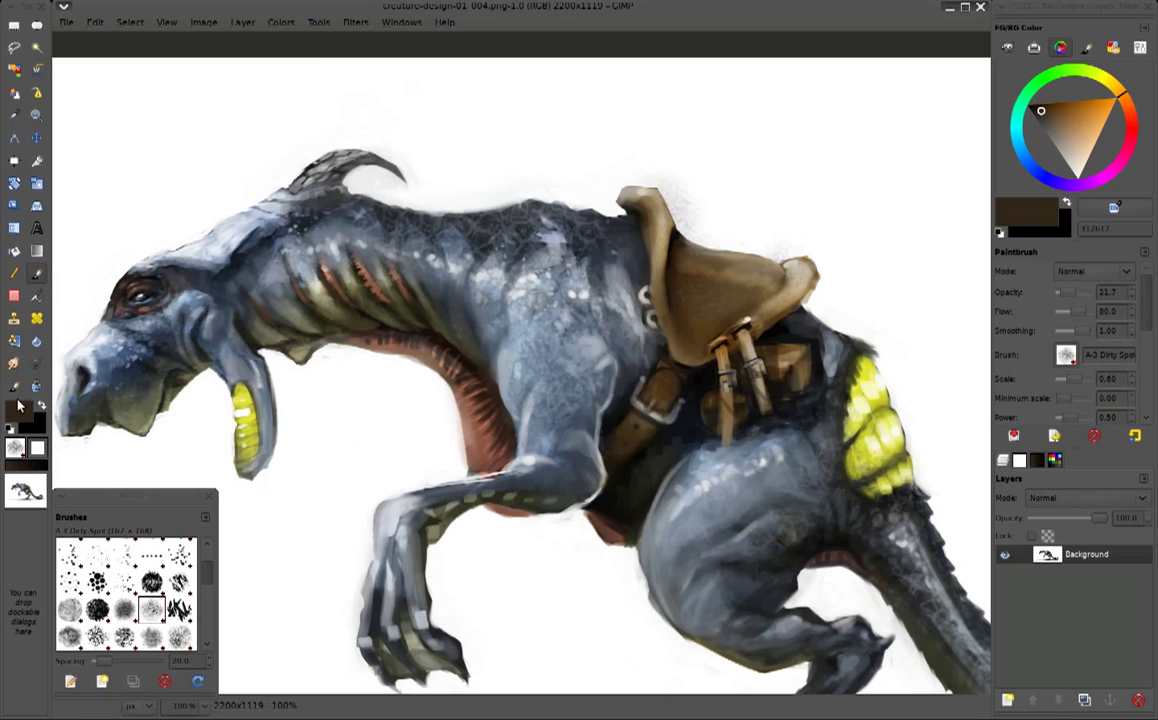
pyautogui.press('m')
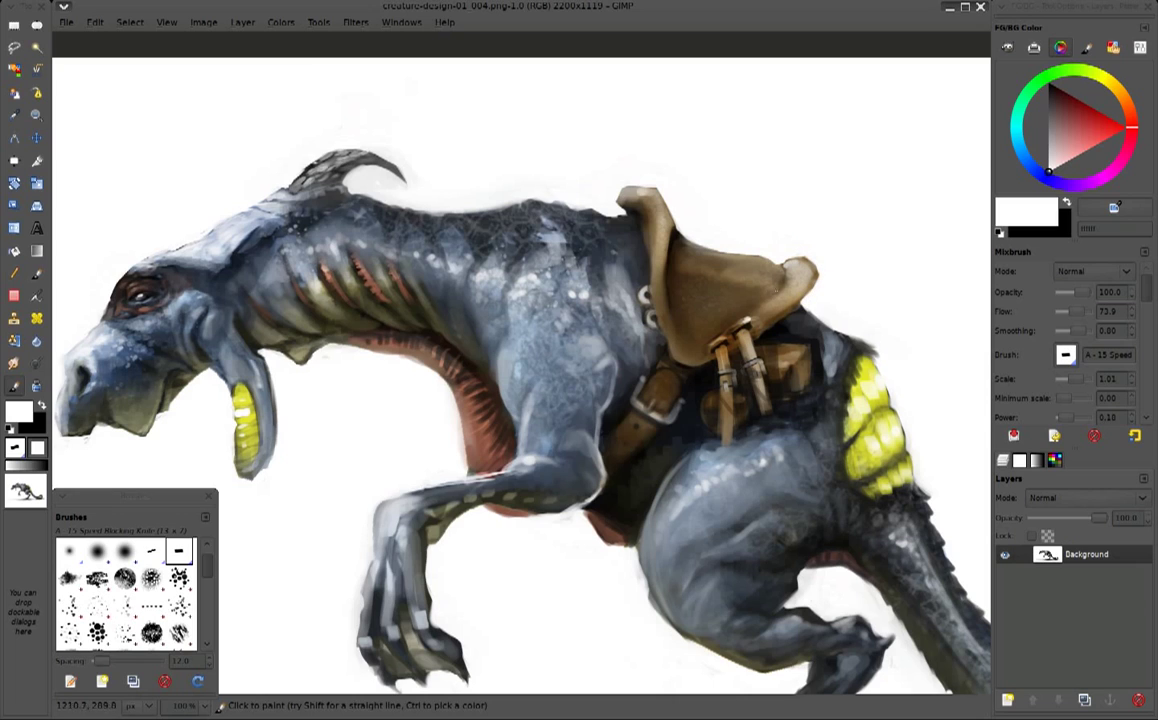
# Extend the saddle's front horn upward, painting the new tip dark brown then tan
pyautogui.keyDown('ctrl'); pyautogui.click(811, 286); pyautogui.keyUp('ctrl')
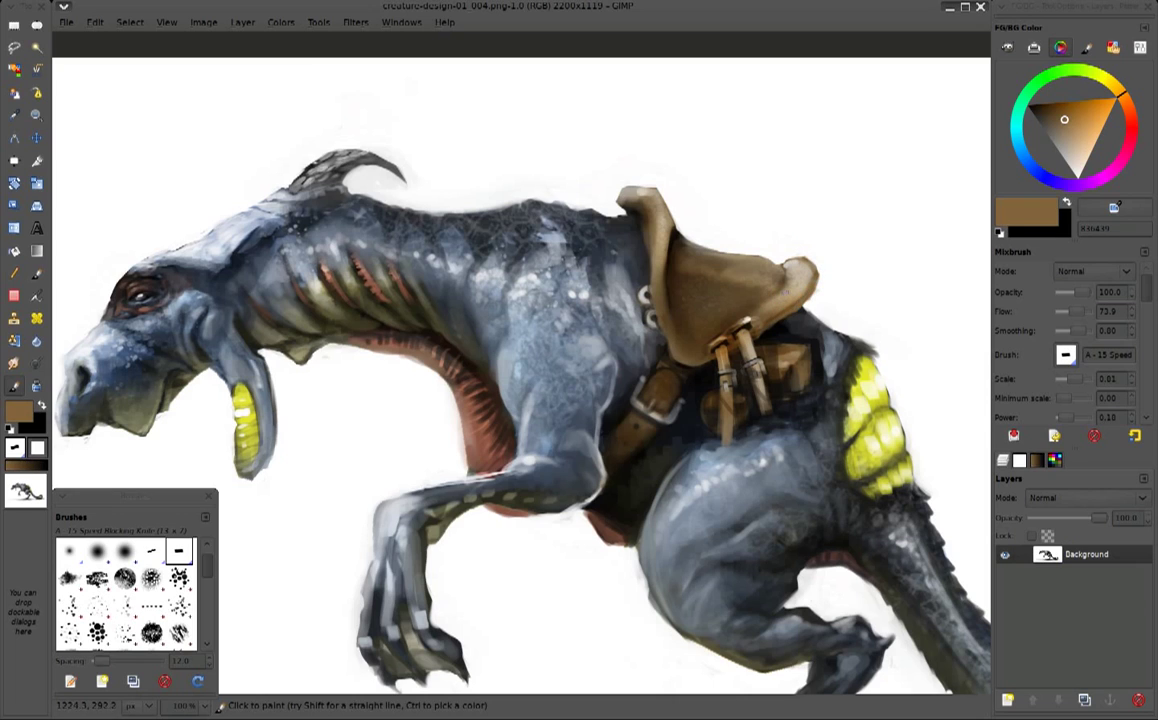
pyautogui.keyDown('ctrl'); pyautogui.click(628, 210); pyautogui.keyUp('ctrl')
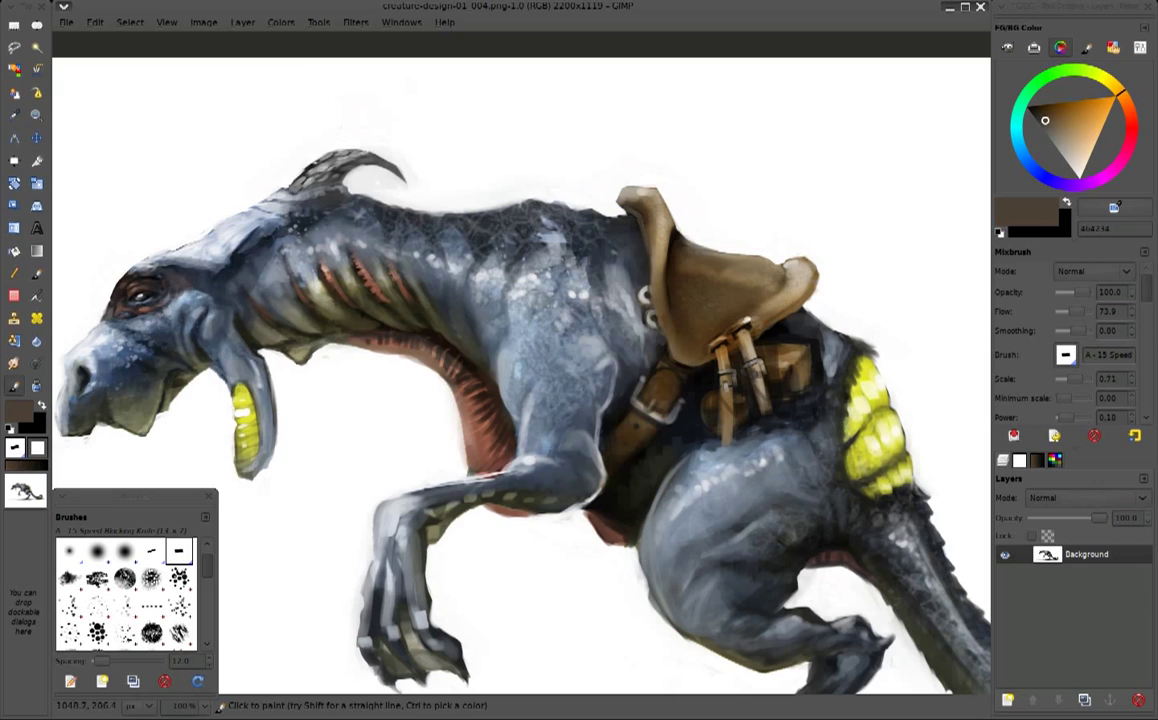
pyautogui.keyDown('ctrl'); pyautogui.click(640, 228); pyautogui.keyUp('ctrl')
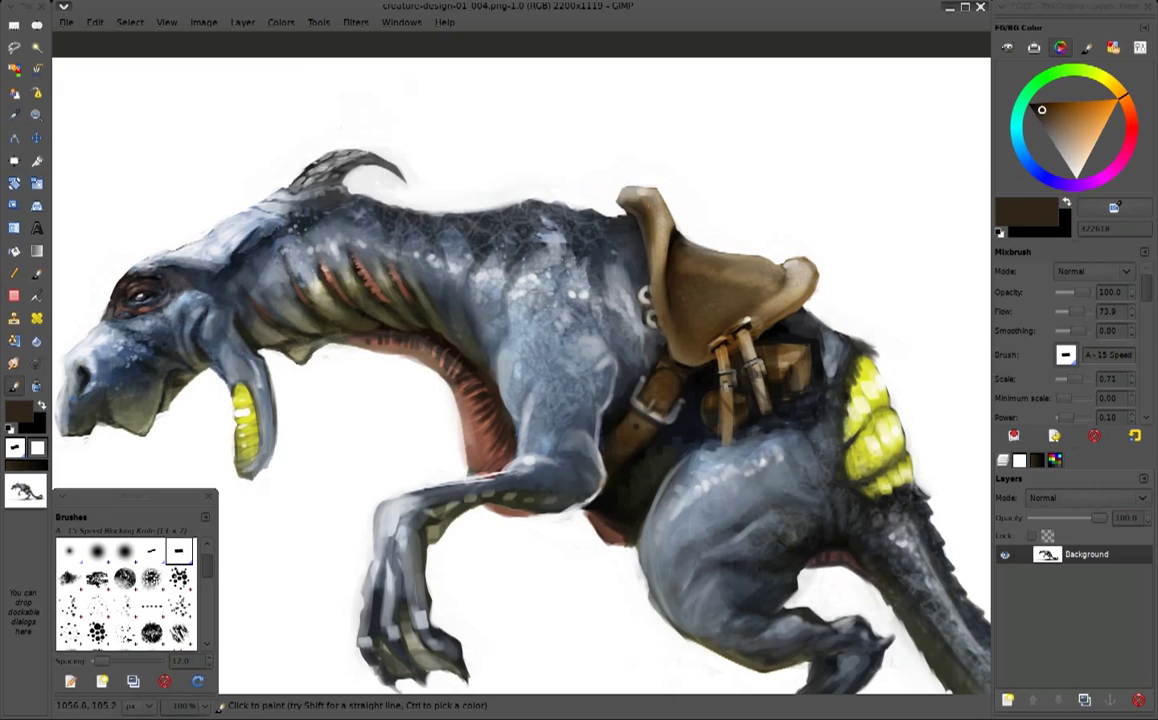
pyautogui.keyDown('ctrl'); pyautogui.click(657, 164); pyautogui.keyUp('ctrl')
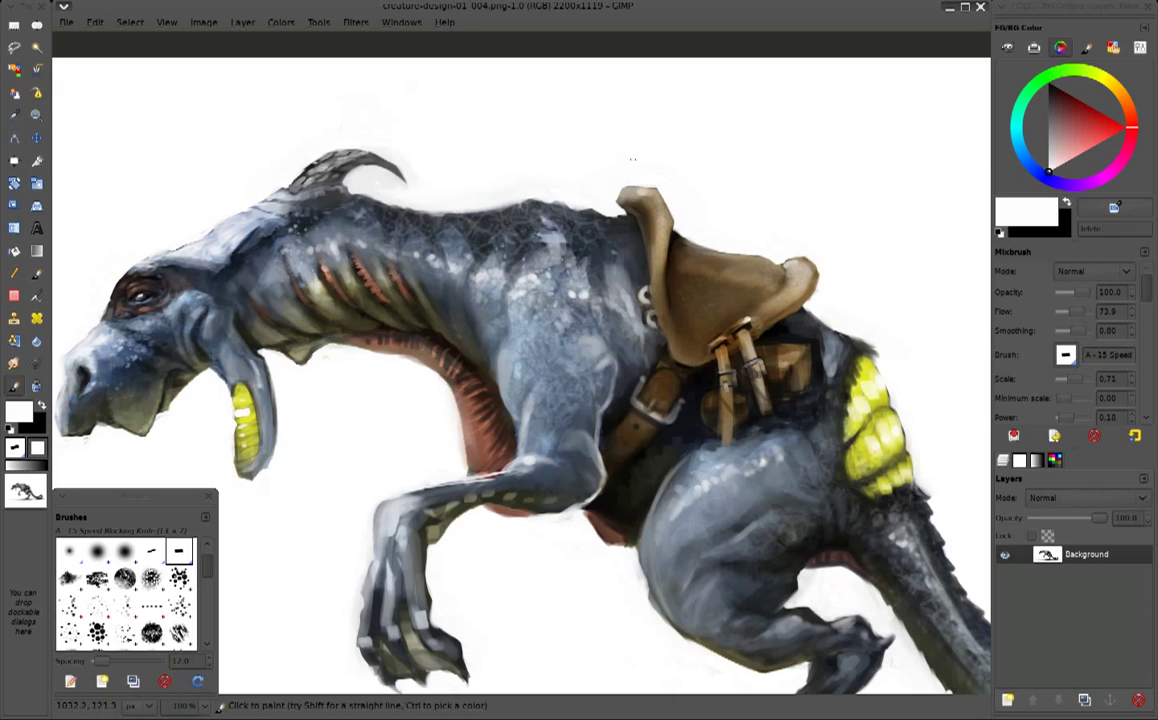
pyautogui.keyDown('ctrl'); pyautogui.click(626, 204); pyautogui.keyUp('ctrl')
pyautogui.moveTo(652, 189); pyautogui.dragTo(661, 175)
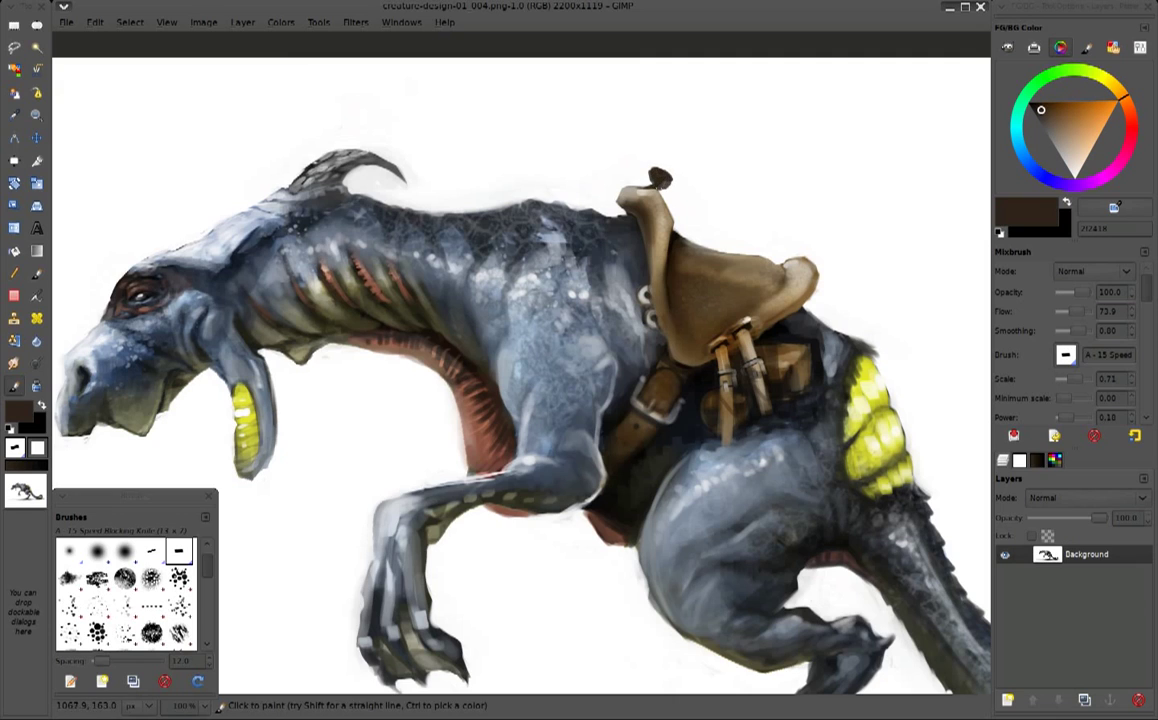
pyautogui.keyDown('ctrl'); pyautogui.click(640, 198); pyautogui.keyUp('ctrl')
pyautogui.moveTo(663, 180); pyautogui.dragTo(662, 196)
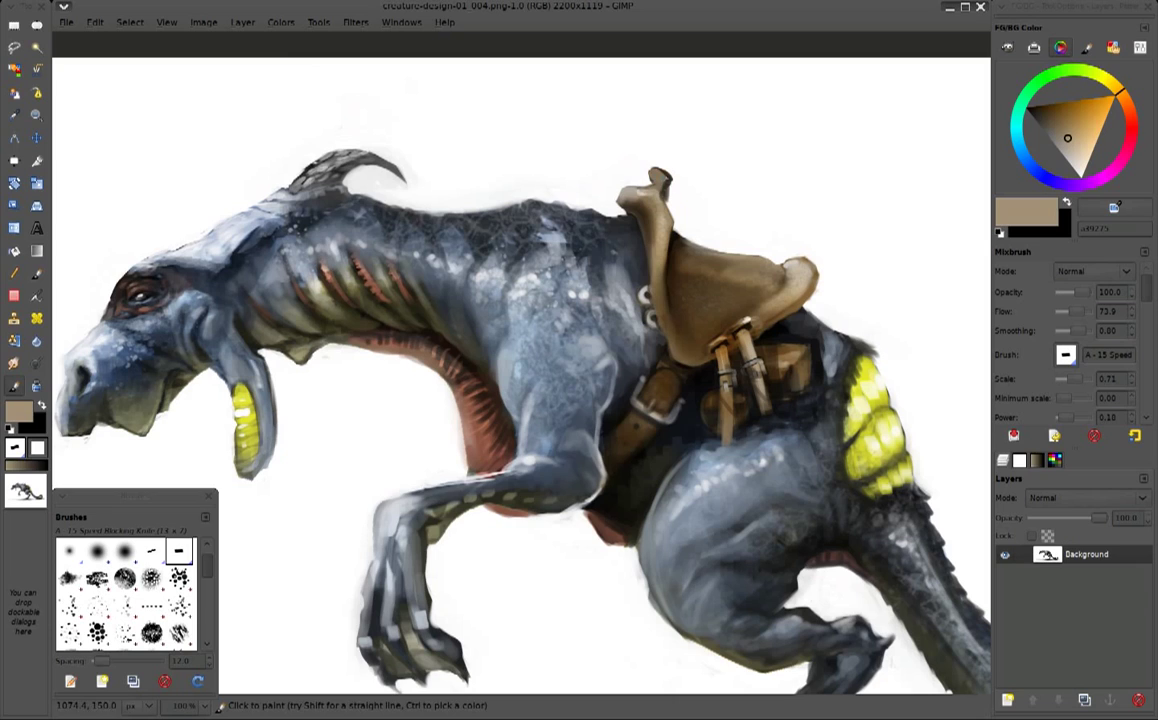
# Add white highlights along the saddle's upper left edge, resampling tan and brown between strokes
pyautogui.keyDown('ctrl'); pyautogui.click(626, 219); pyautogui.keyUp('ctrl')
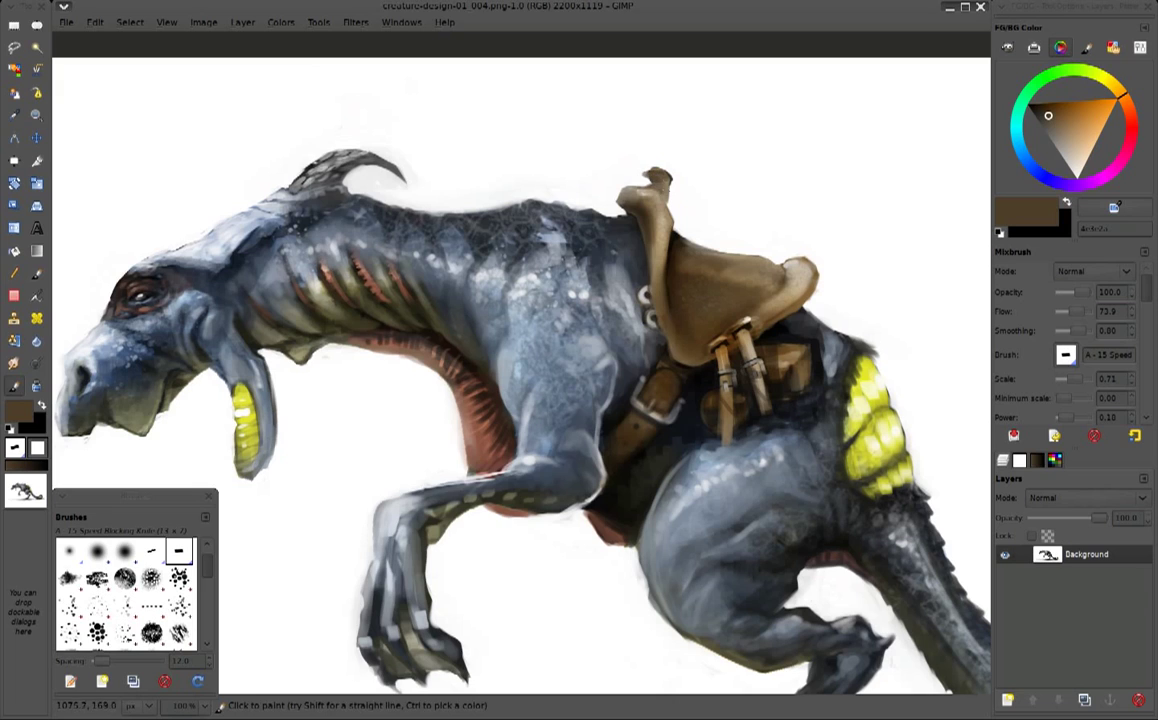
pyautogui.keyDown('ctrl'); pyautogui.click(645, 205); pyautogui.keyUp('ctrl')
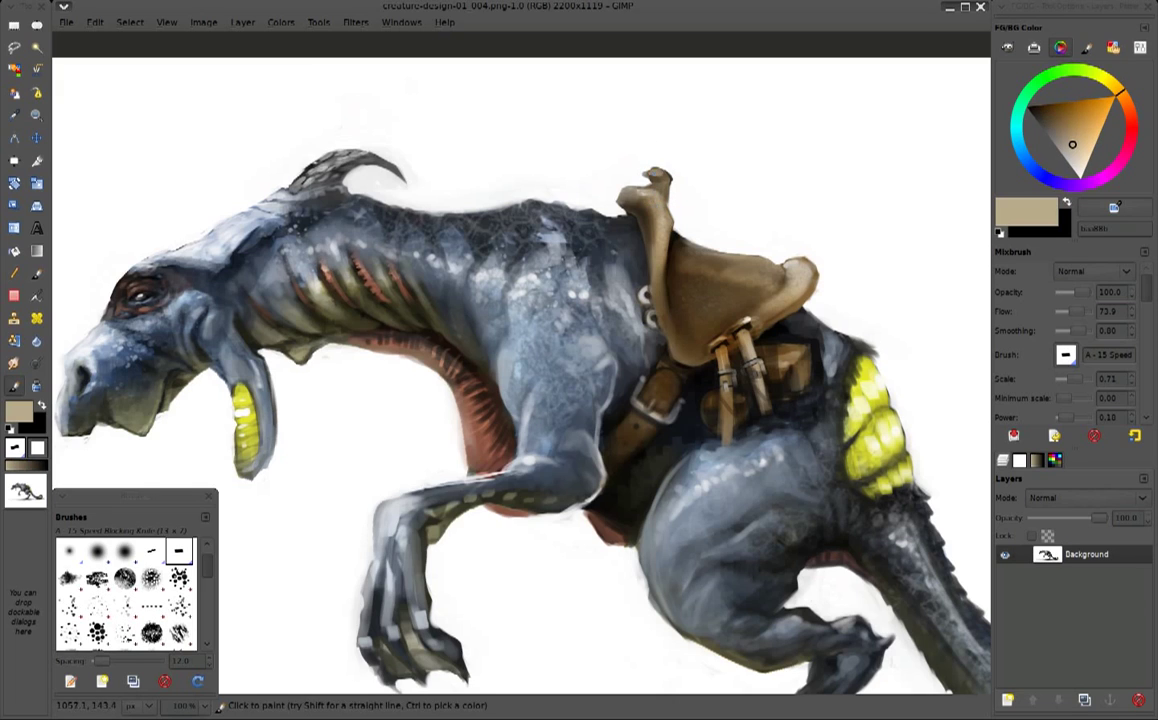
pyautogui.keyDown('ctrl'); pyautogui.click(658, 149); pyautogui.keyUp('ctrl')
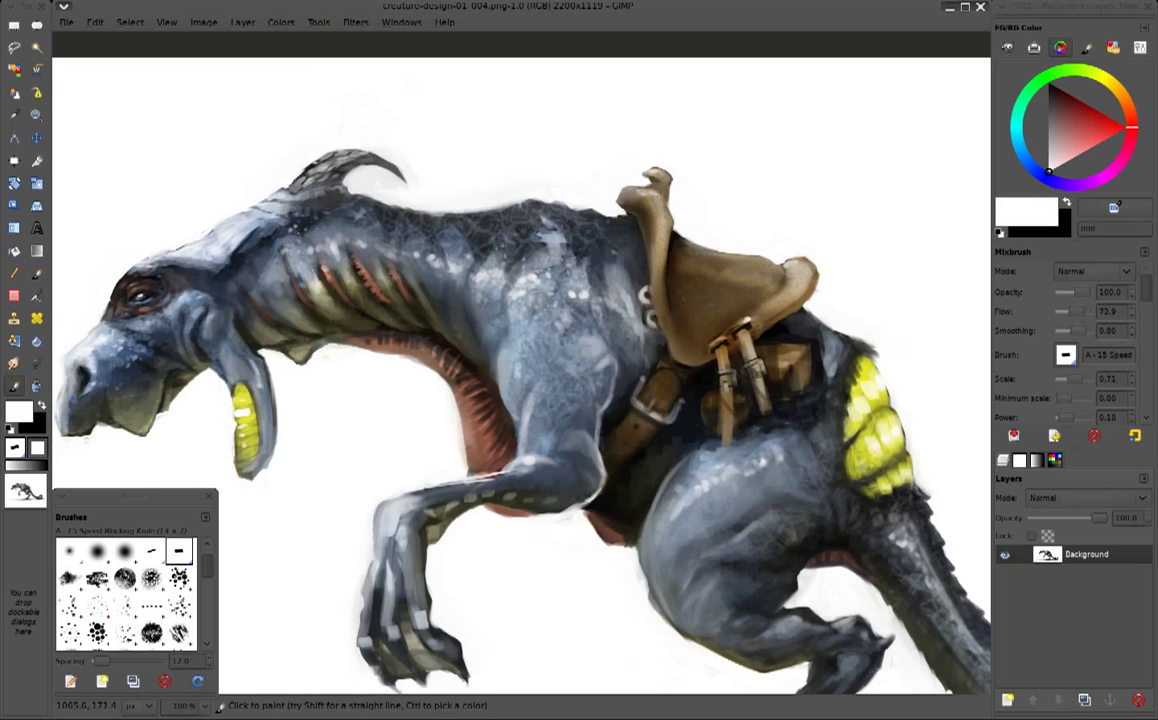
pyautogui.moveTo(606, 296); pyautogui.dragTo(612, 312)
pyautogui.moveTo(670, 256); pyautogui.dragTo(694, 260)
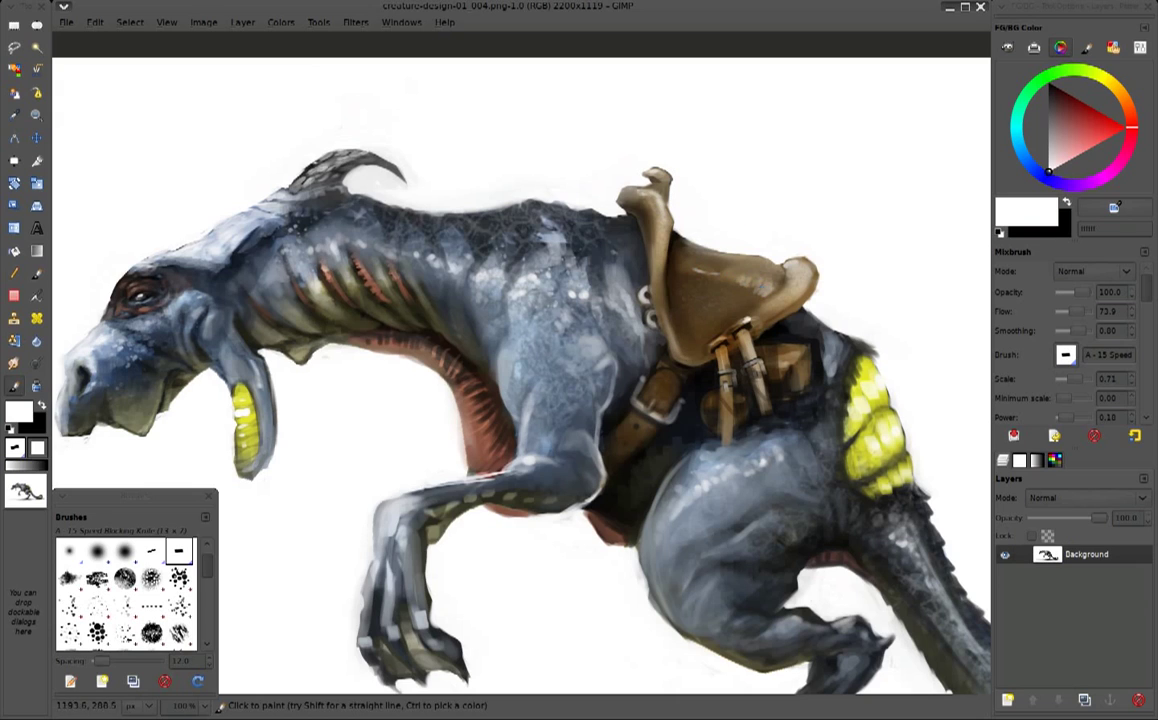
pyautogui.keyDown('ctrl'); pyautogui.click(672, 256); pyautogui.keyUp('ctrl')
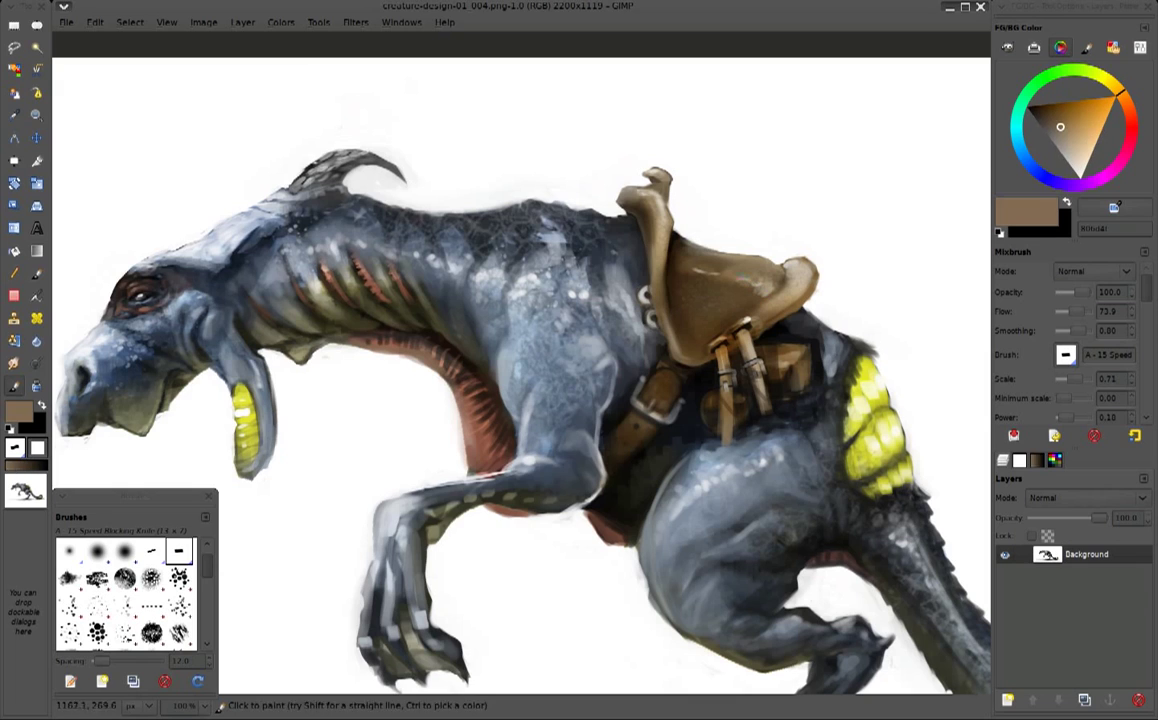
pyautogui.keyDown('ctrl'); pyautogui.click(770, 252); pyautogui.keyUp('ctrl')
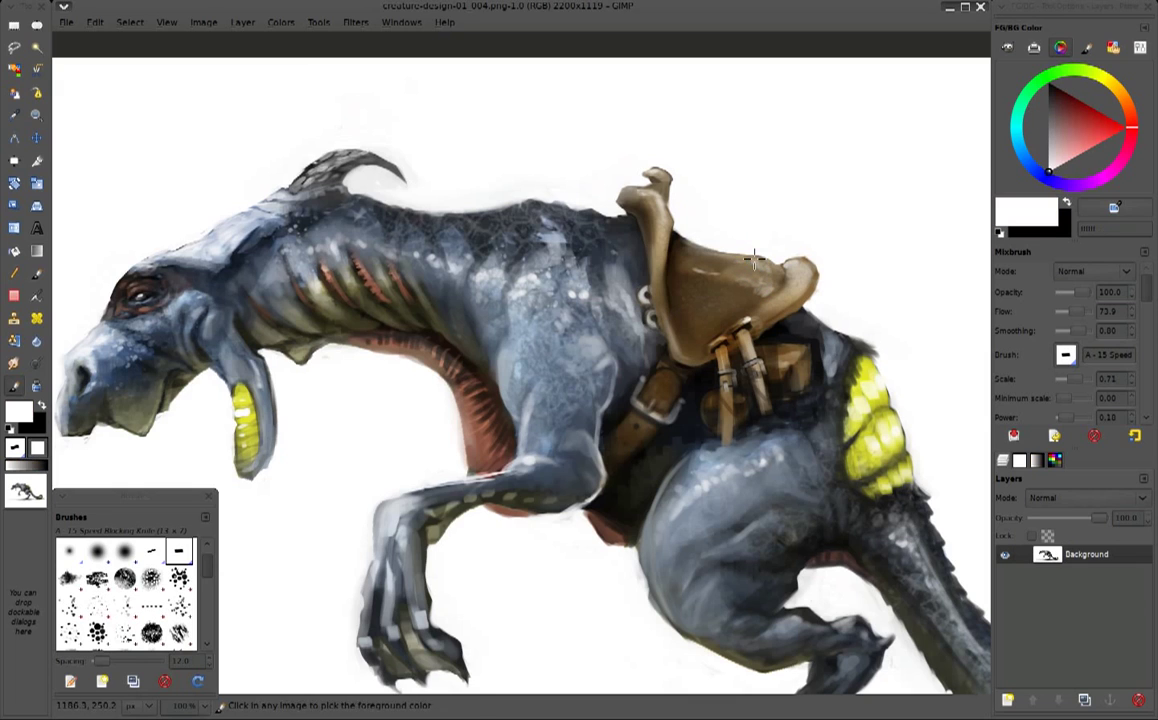
pyautogui.keyDown('ctrl'); pyautogui.click(684, 241); pyautogui.keyUp('ctrl')
pyautogui.keyDown('ctrl'); pyautogui.click(680, 262); pyautogui.keyUp('ctrl')
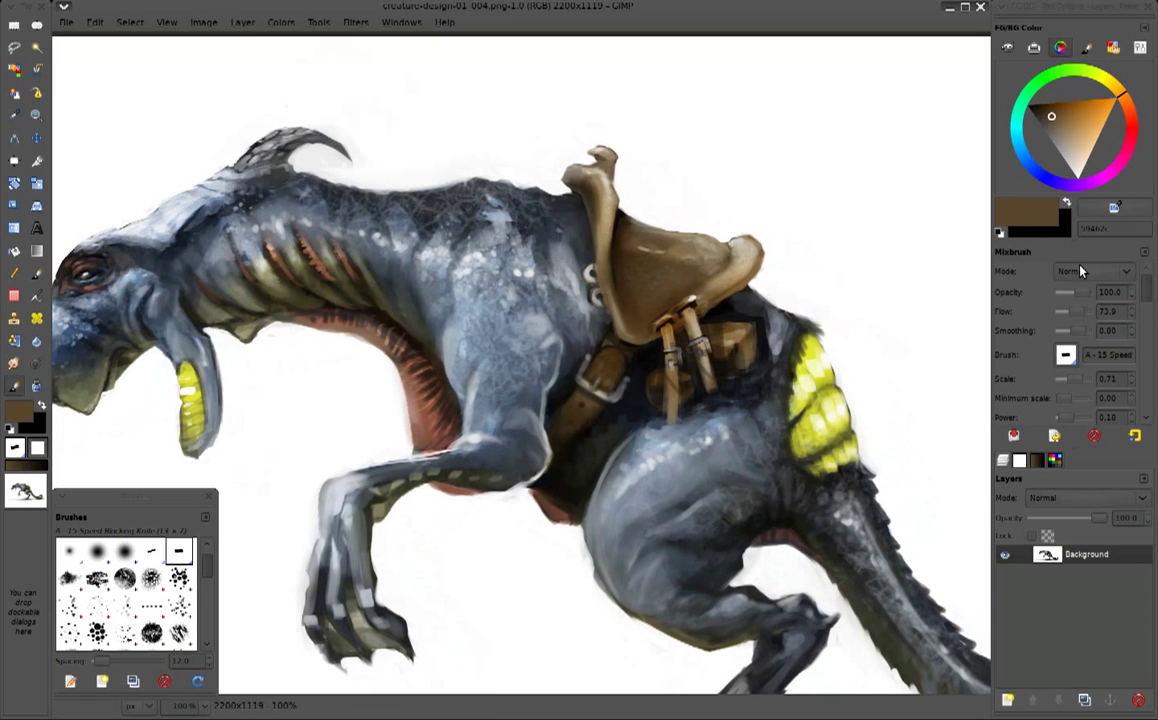
pyautogui.click(1095, 271)
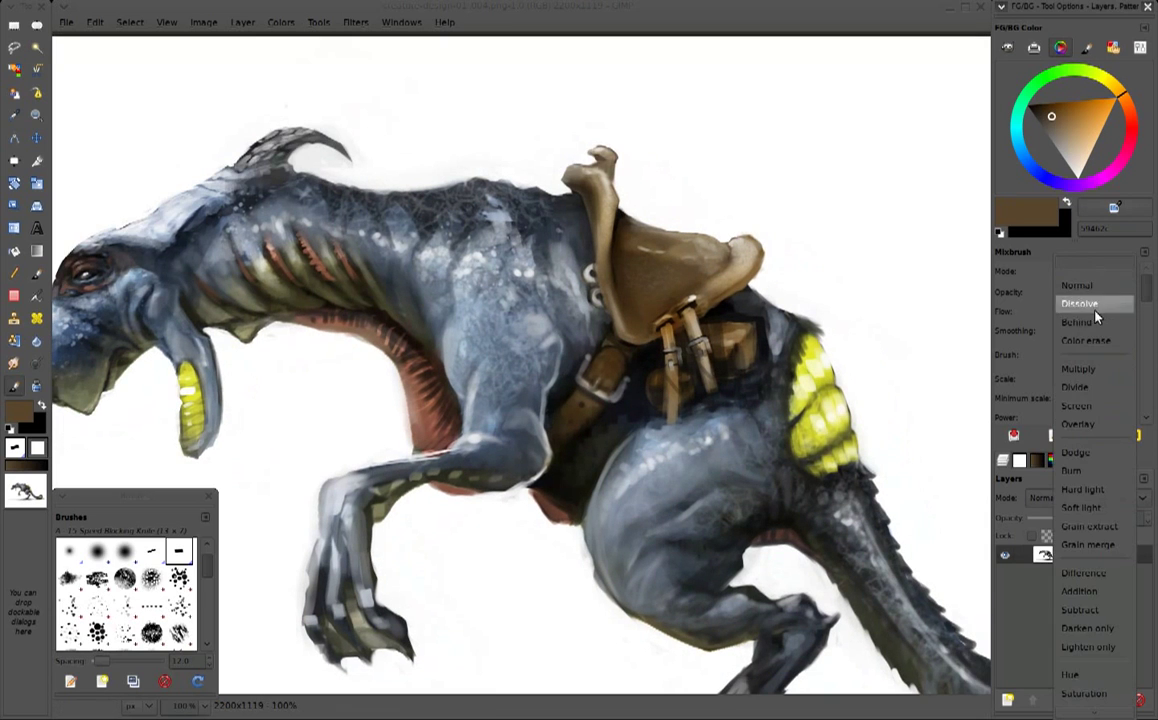
# Set Mixbrush to Multiply with light grey and dab darker patches across the saddle
pyautogui.click(1078, 369)
pyautogui.keyDown('ctrl'); pyautogui.click(928, 192); pyautogui.keyUp('ctrl')
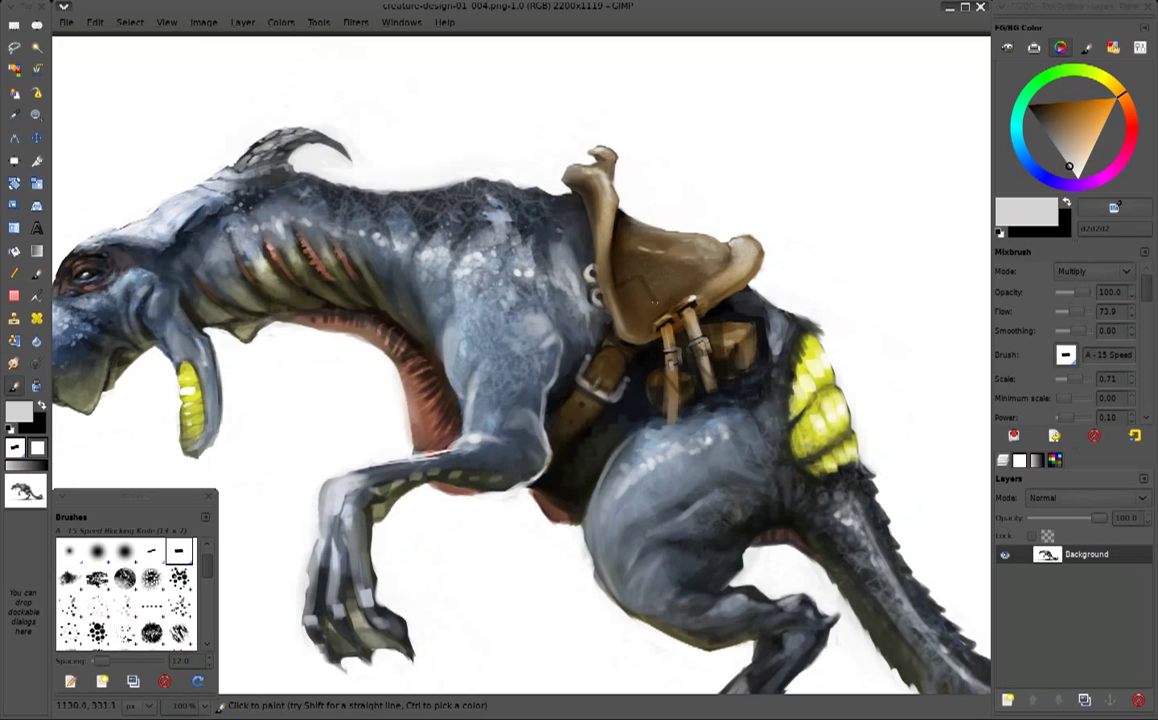
pyautogui.moveTo(629, 311); pyautogui.dragTo(590, 283)
pyautogui.moveTo(659, 303); pyautogui.dragTo(663, 298)
pyautogui.moveTo(610, 256); pyautogui.dragTo(640, 235)
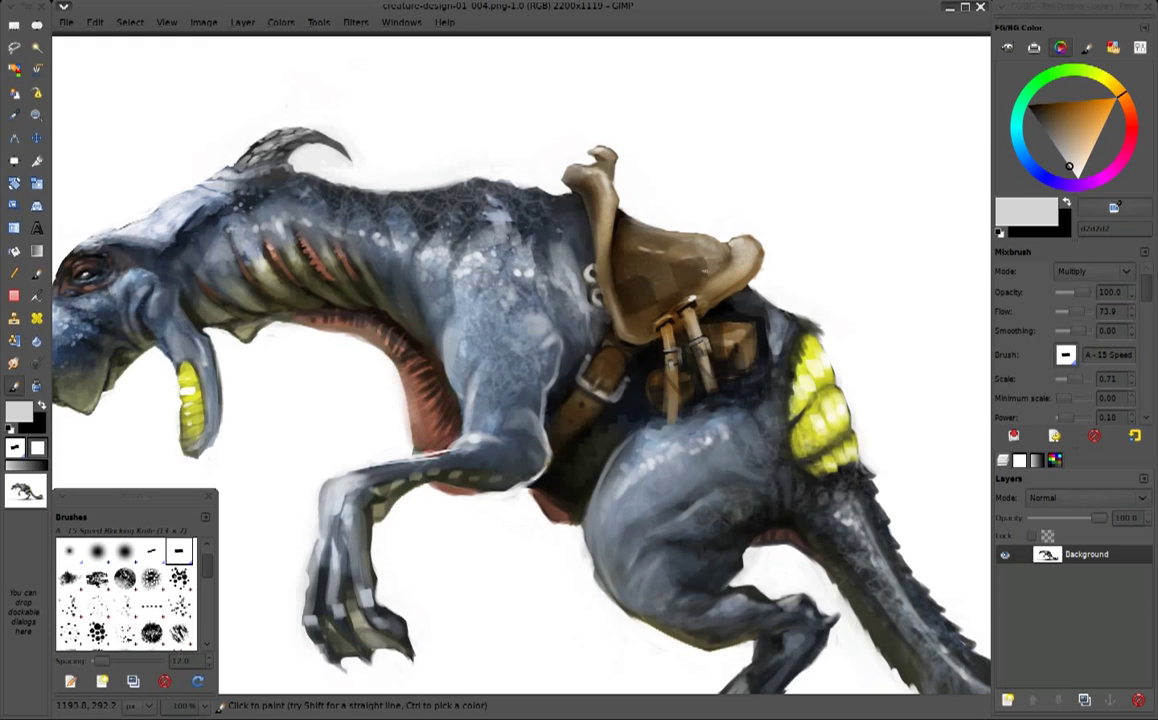
pyautogui.moveTo(689, 277); pyautogui.dragTo(705, 268)
pyautogui.moveTo(579, 246); pyautogui.dragTo(603, 219)
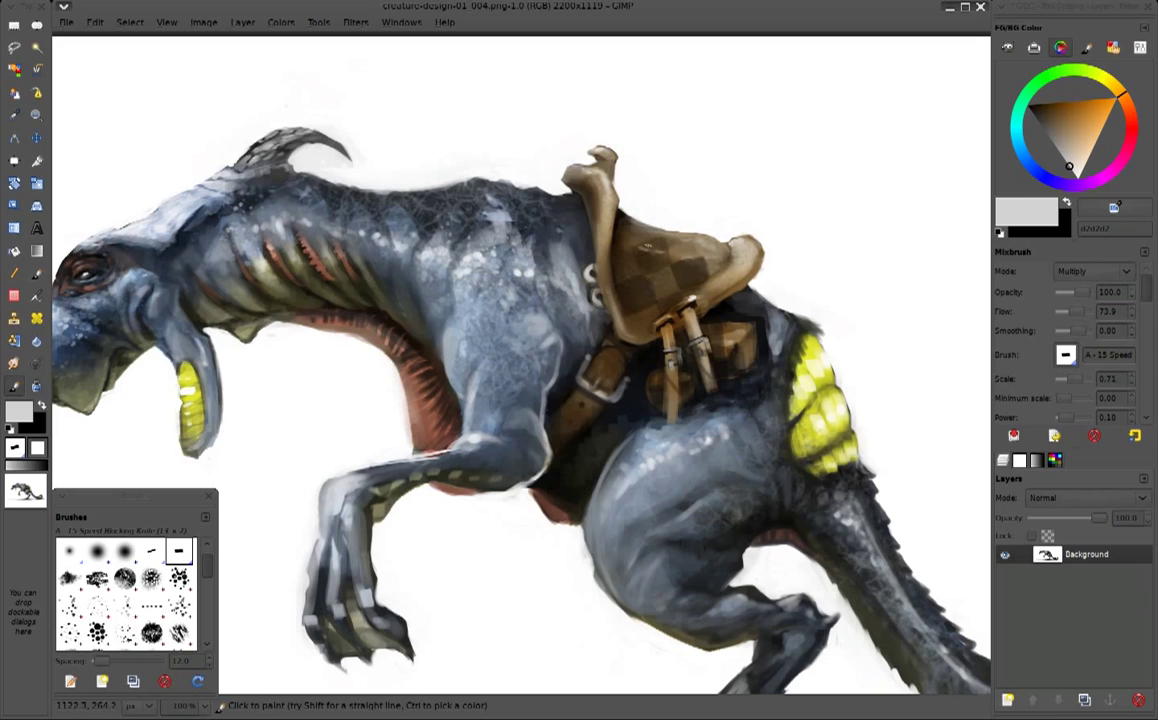
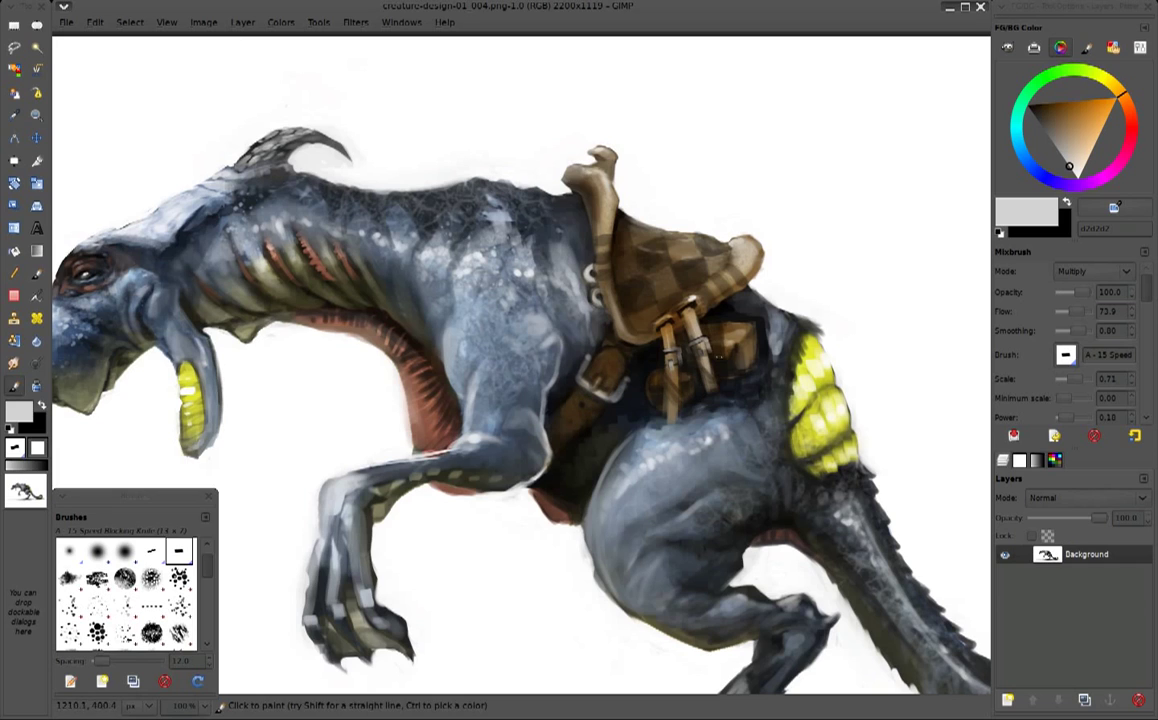
# Set the paint mode back to Normal and dab light brown just below the saddle
pyautogui.click(1093, 271)
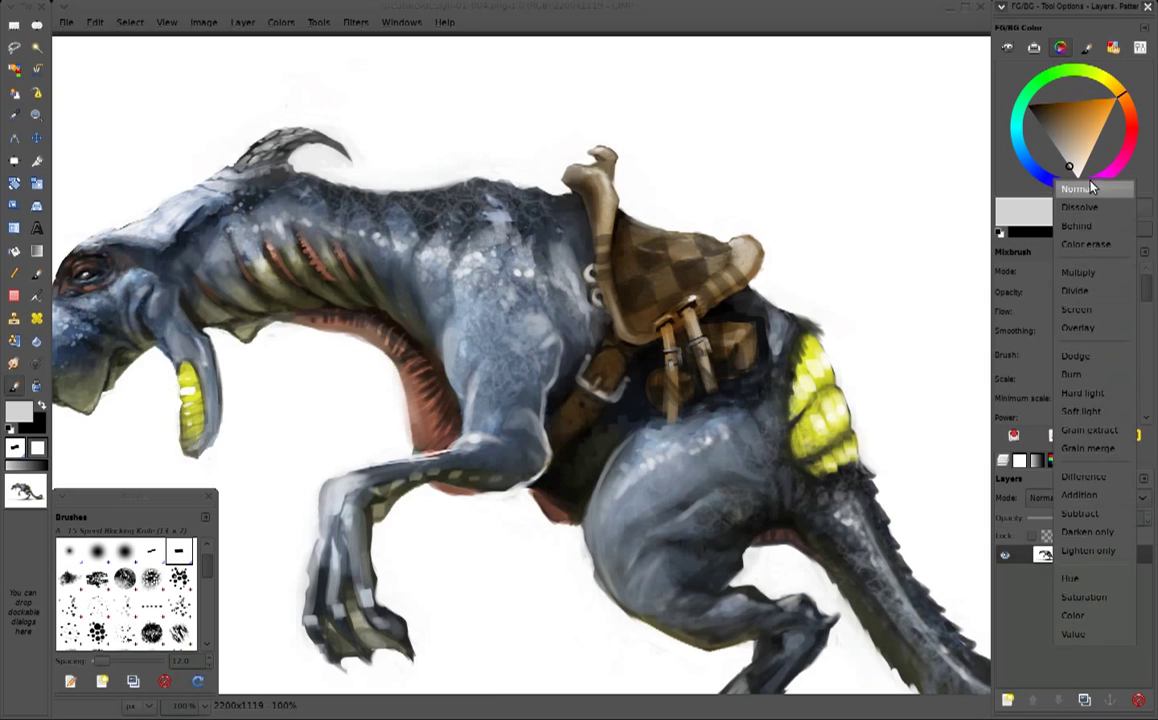
pyautogui.click(1085, 188)
pyautogui.click(1066, 124)
pyautogui.moveTo(720, 357); pyautogui.dragTo(726, 345)
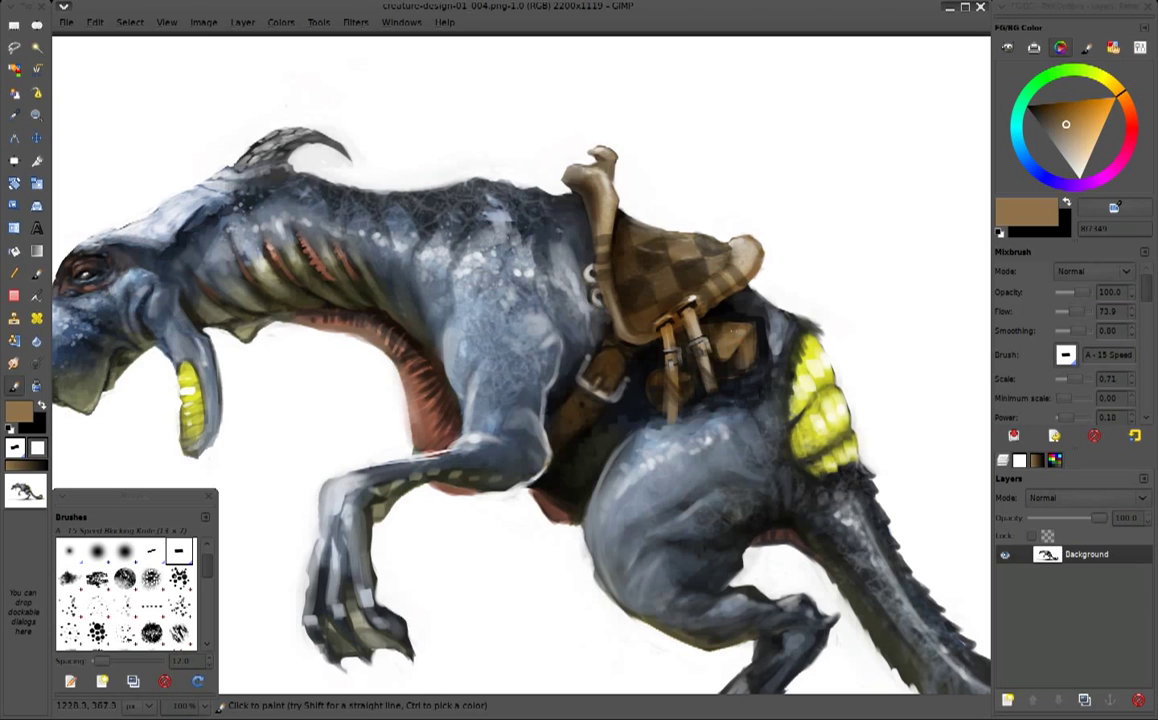
# Sample white, brown, light beige, near-black and tan from around the saddle straps
pyautogui.keyDown('ctrl'); pyautogui.click(802, 254); pyautogui.keyUp('ctrl')
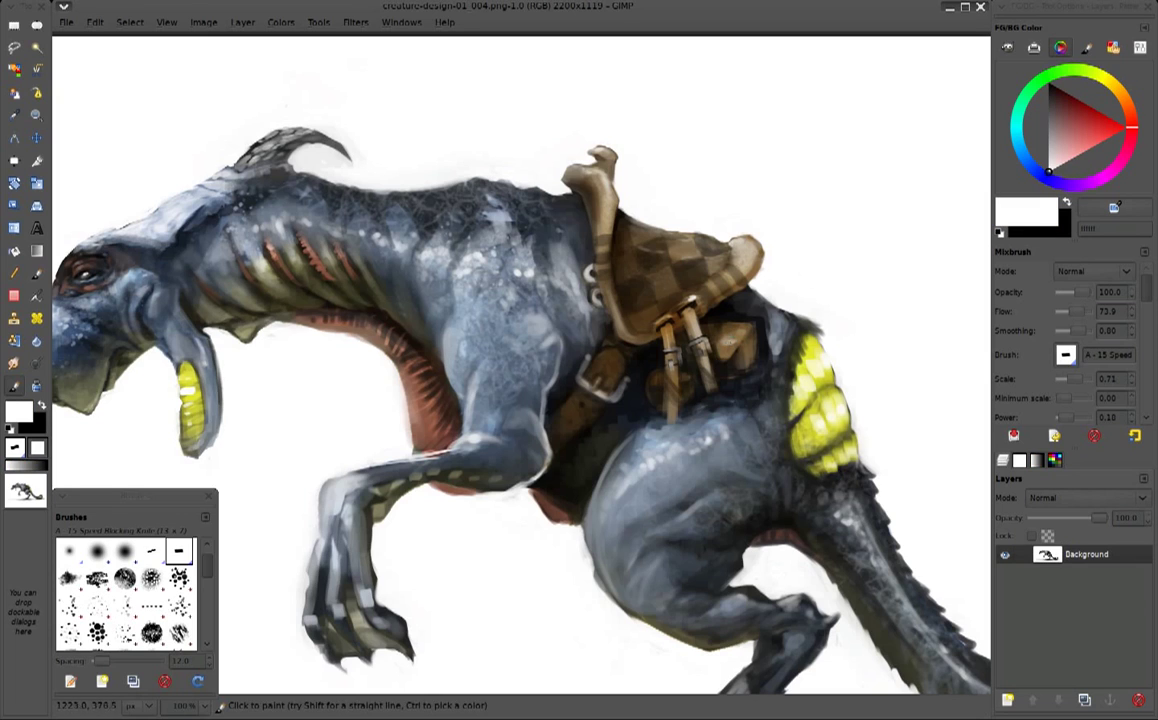
pyautogui.keyDown('ctrl'); pyautogui.click(727, 343); pyautogui.keyUp('ctrl')
pyautogui.keyDown('ctrl'); pyautogui.click(731, 343); pyautogui.keyUp('ctrl')
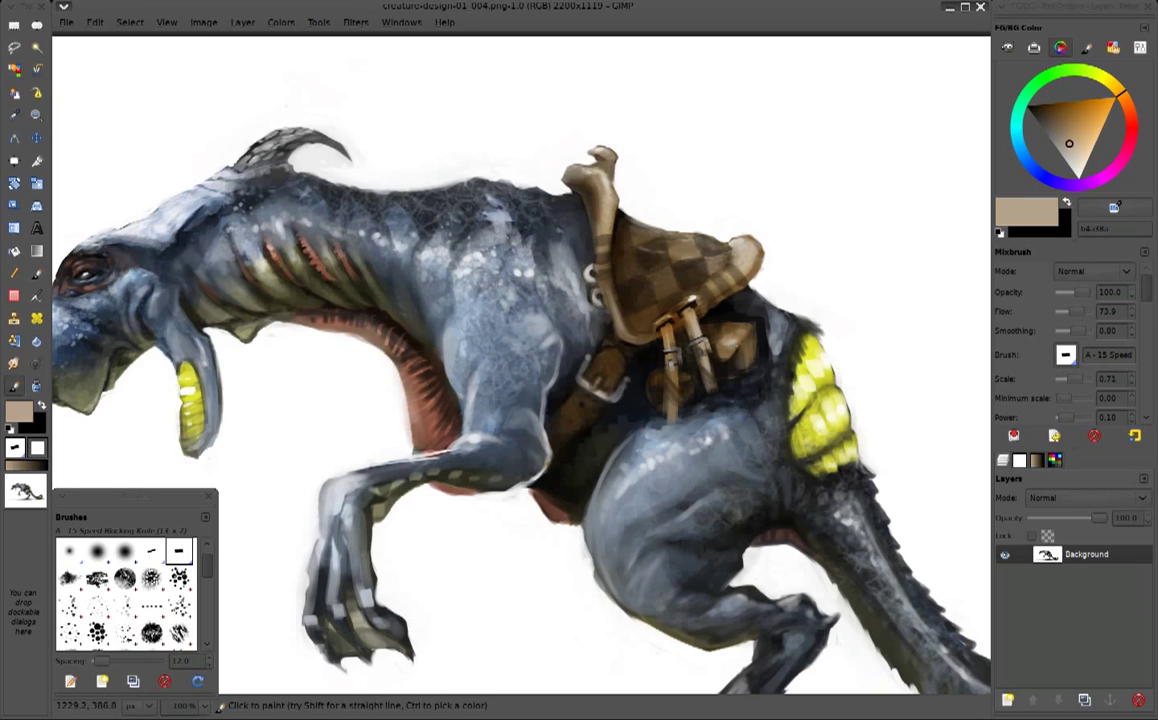
pyautogui.keyDown('ctrl'); pyautogui.click(660, 382); pyautogui.keyUp('ctrl')
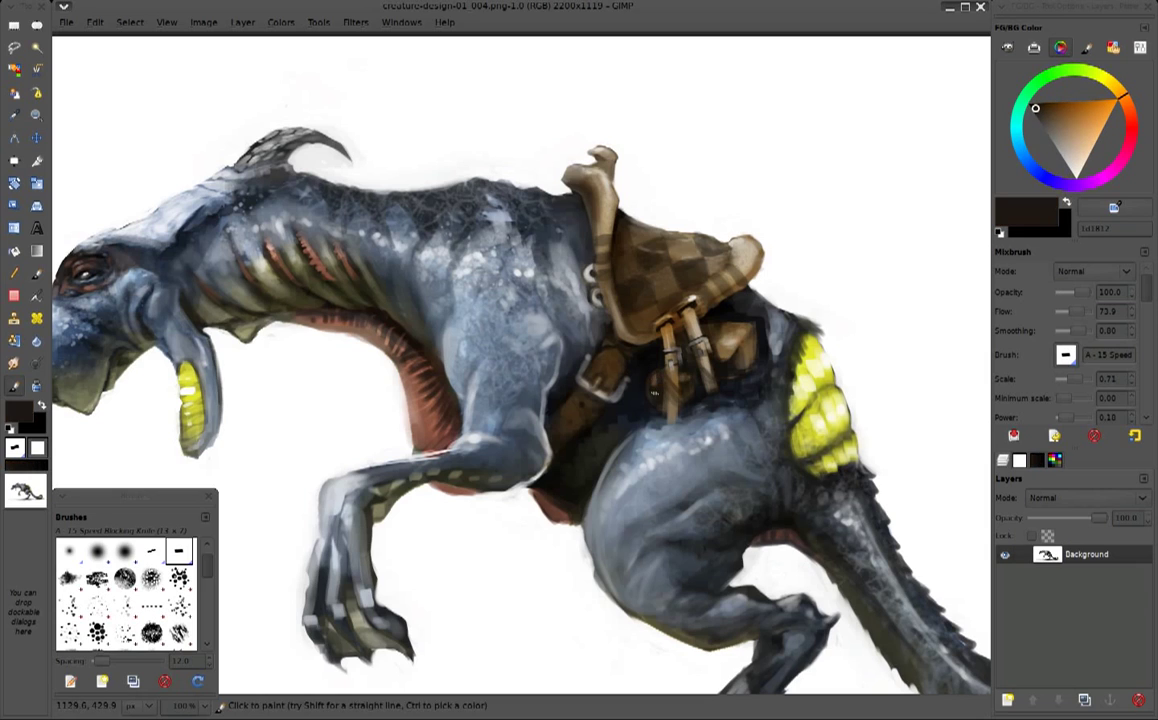
pyautogui.keyDown('ctrl'); pyautogui.click(642, 411); pyautogui.keyUp('ctrl')
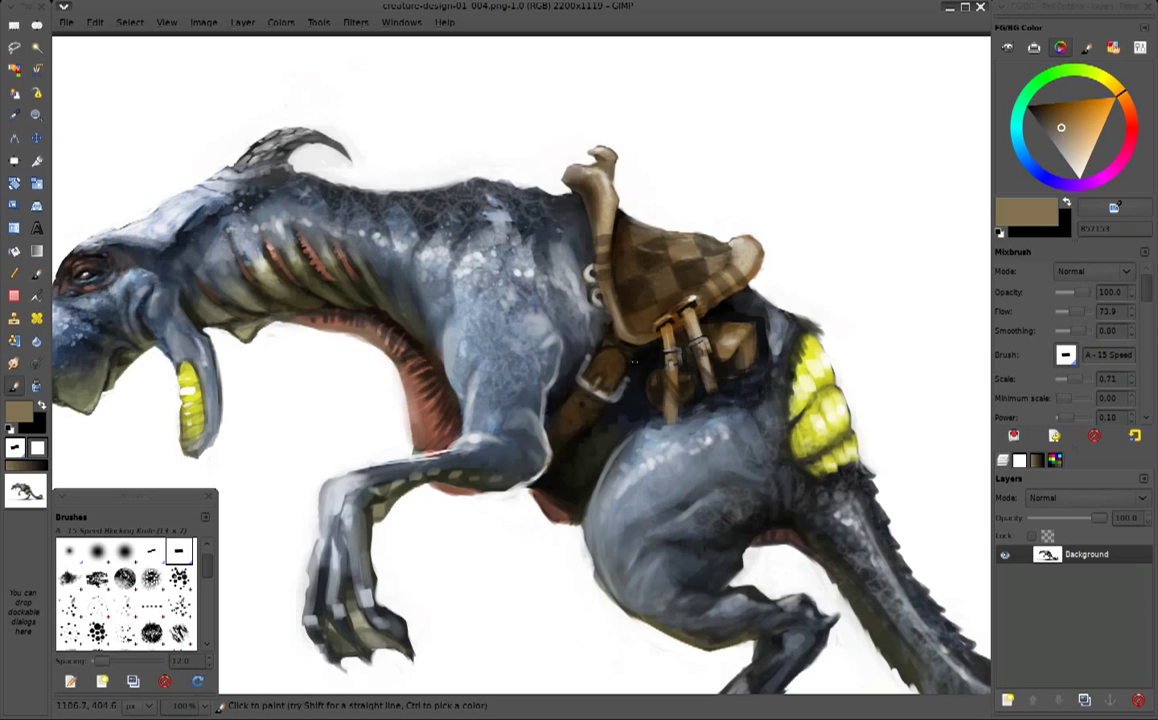
# Paint light-blue, dark blue-grey and light grey strokes over and below the dark strap area
pyautogui.keyDown('ctrl'); pyautogui.click(630, 366); pyautogui.keyUp('ctrl')
pyautogui.keyDown('ctrl'); pyautogui.click(610, 370); pyautogui.keyUp('ctrl')
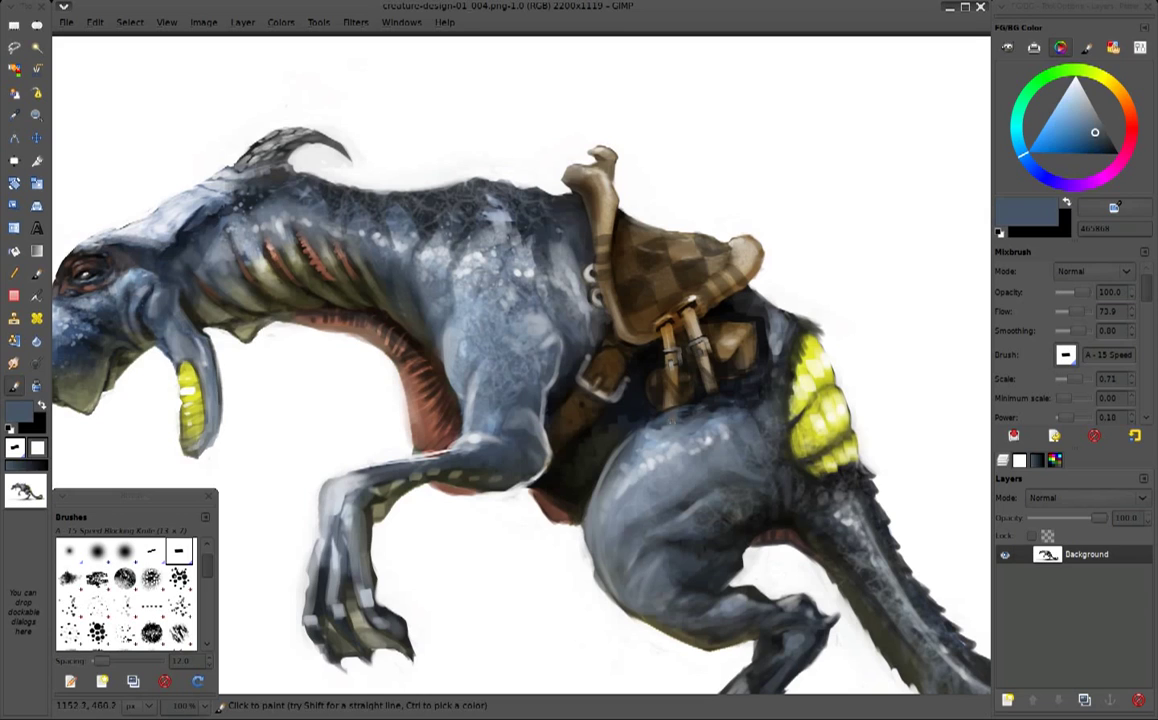
pyautogui.keyDown('ctrl'); pyautogui.click(613, 375); pyautogui.keyUp('ctrl')
pyautogui.keyDown('ctrl'); pyautogui.click(598, 382); pyautogui.keyUp('ctrl')
pyautogui.moveTo(598, 382)
pyautogui.mouseDown()
pyautogui.moveTo(621, 380)
pyautogui.moveTo(578, 408)
pyautogui.moveTo(580, 396)
pyautogui.moveTo(570, 400)
pyautogui.moveTo(676, 360)
pyautogui.moveTo(690, 388)
pyautogui.mouseUp()
pyautogui.keyDown('ctrl'); pyautogui.click(600, 388); pyautogui.keyUp('ctrl')
pyautogui.keyDown('ctrl'); pyautogui.click(562, 430); pyautogui.keyUp('ctrl')
# Add near-black and dark blue-grey marks on the saddle straps and adjacent body
pyautogui.keyDown('ctrl'); pyautogui.click(686, 390); pyautogui.keyUp('ctrl')
pyautogui.moveTo(635, 306)
pyautogui.mouseDown()
pyautogui.moveTo(621, 283)
pyautogui.moveTo(620, 350)
pyautogui.moveTo(652, 322)
pyautogui.moveTo(640, 346)
pyautogui.mouseUp()
pyautogui.keyDown('ctrl'); pyautogui.click(505, 305); pyautogui.keyUp('ctrl')
pyautogui.moveTo(505, 300)
pyautogui.mouseDown()
pyautogui.moveTo(522, 332)
pyautogui.moveTo(512, 318)
pyautogui.mouseUp()
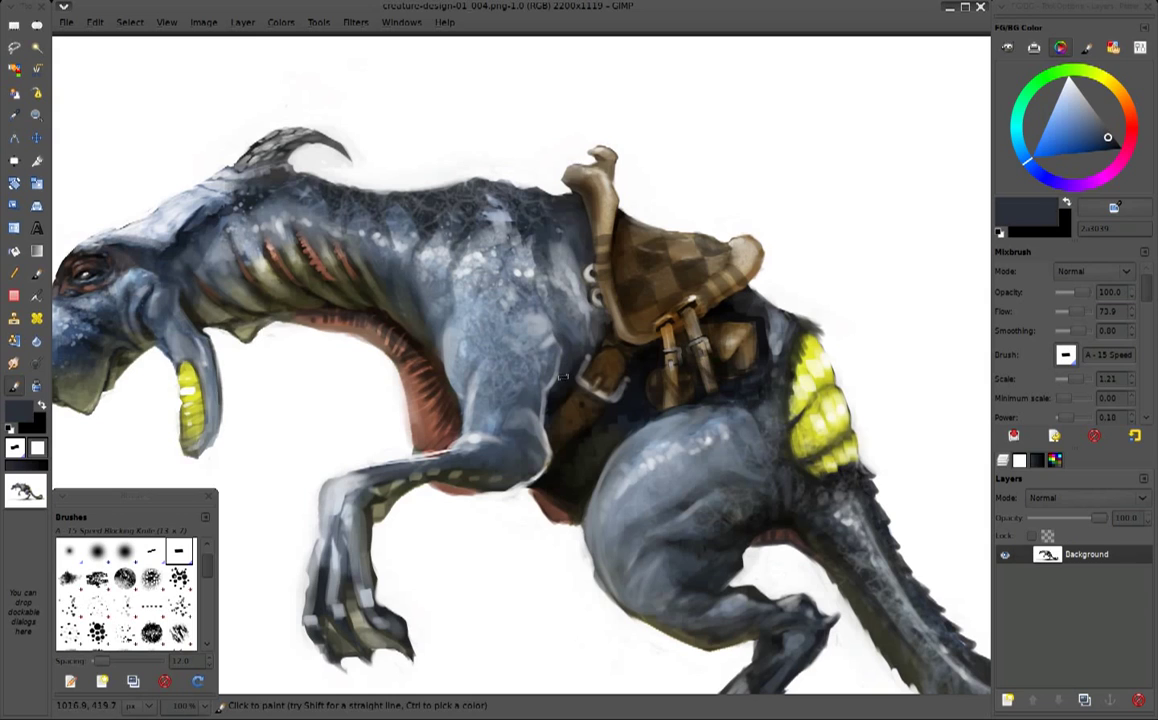
# Paint light beige highlight strokes on the saddle strap
pyautogui.keyDown('ctrl'); pyautogui.click(610, 355); pyautogui.keyUp('ctrl')
pyautogui.keyDown('ctrl'); pyautogui.click(587, 300); pyautogui.keyUp('ctrl')
pyautogui.moveTo(620, 282); pyautogui.dragTo(625, 303)
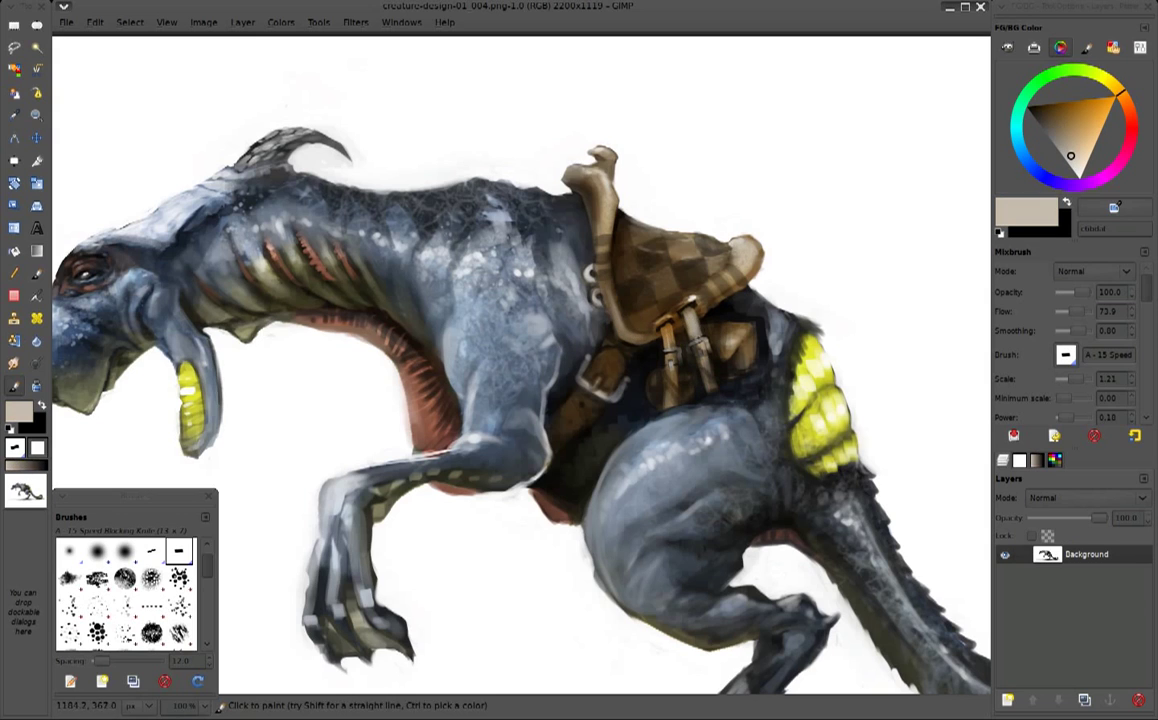
# Highlight the hanging straps and buckles in beige, then sample brown, beige, near-black and tan
pyautogui.moveTo(700, 356); pyautogui.dragTo(710, 388)
pyautogui.moveTo(634, 324); pyautogui.dragTo(640, 350)
pyautogui.keyDown('ctrl'); pyautogui.click(630, 280); pyautogui.keyUp('ctrl')
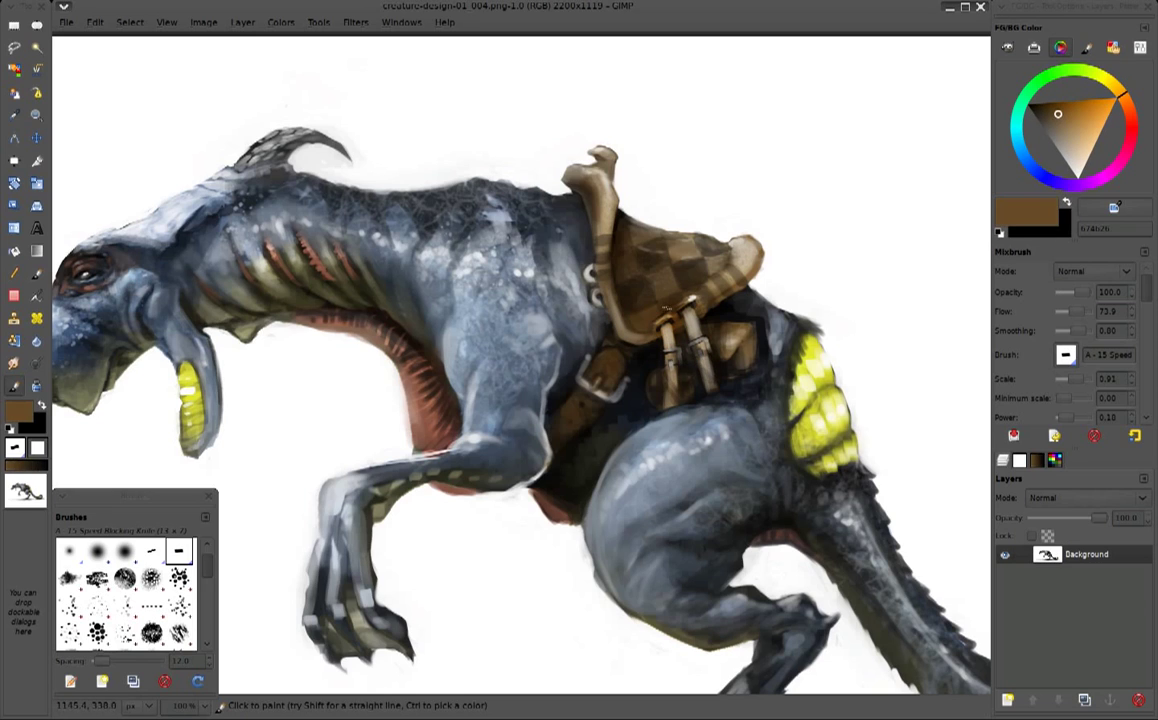
pyautogui.keyDown('ctrl'); pyautogui.click(605, 289); pyautogui.keyUp('ctrl')
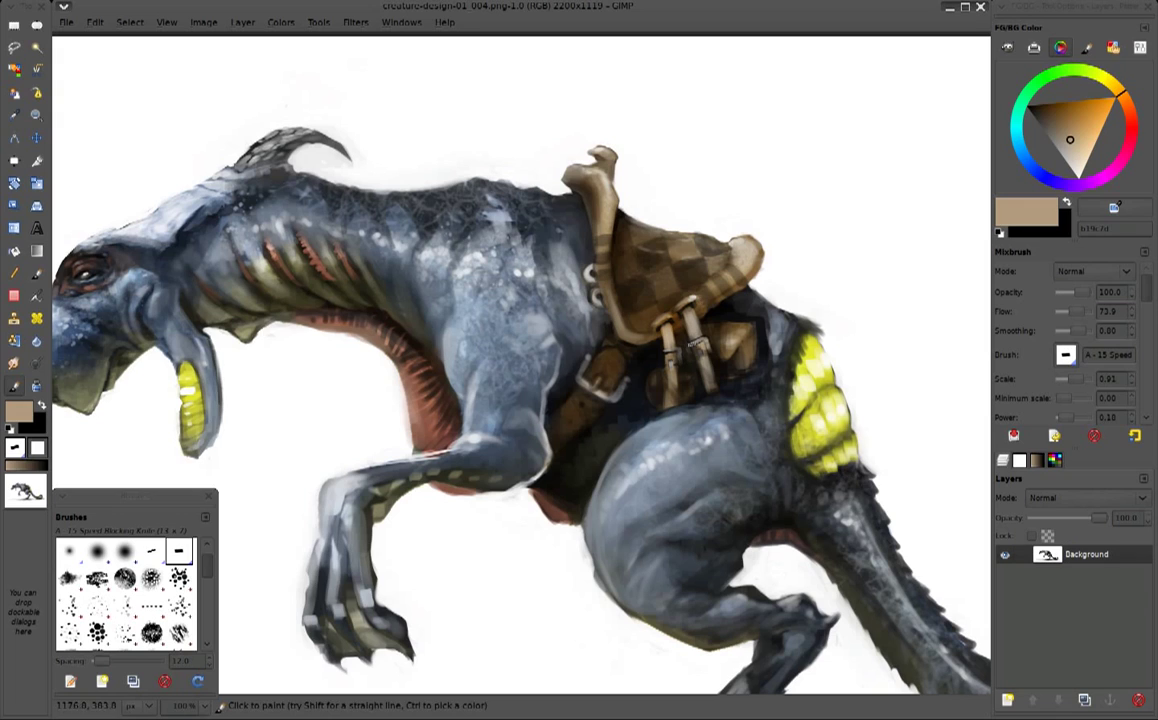
pyautogui.keyDown('ctrl'); pyautogui.click(606, 346); pyautogui.keyUp('ctrl')
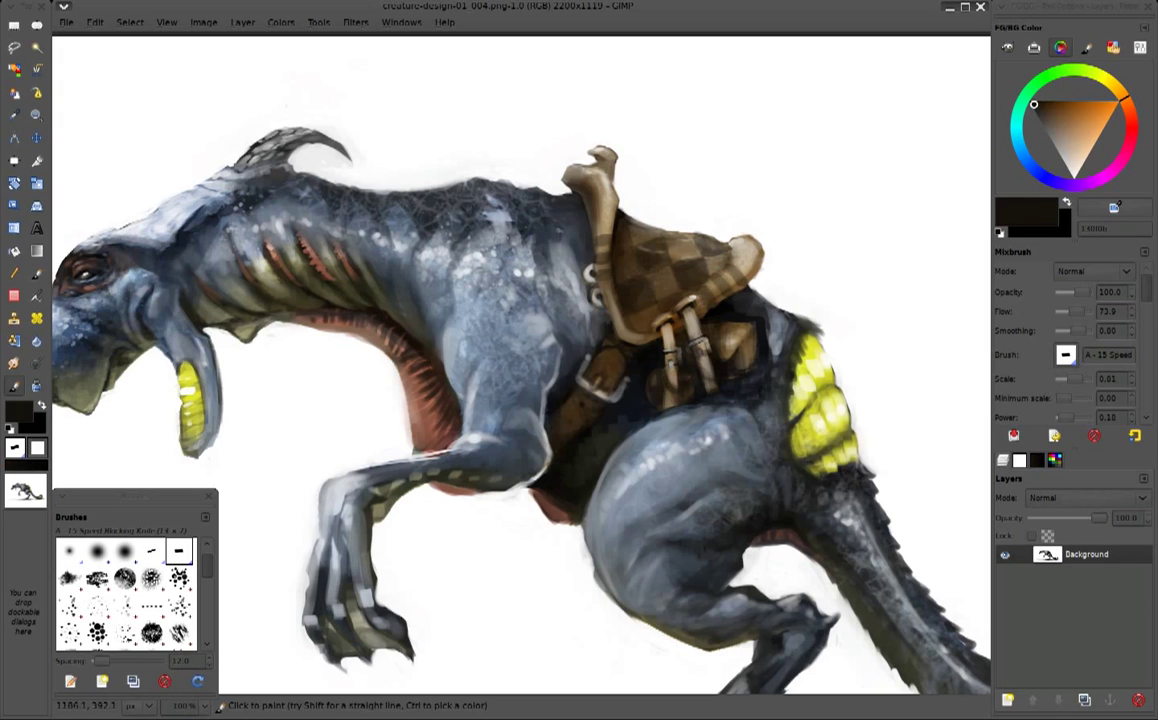
pyautogui.keyDown('ctrl'); pyautogui.click(636, 345); pyautogui.keyUp('ctrl')
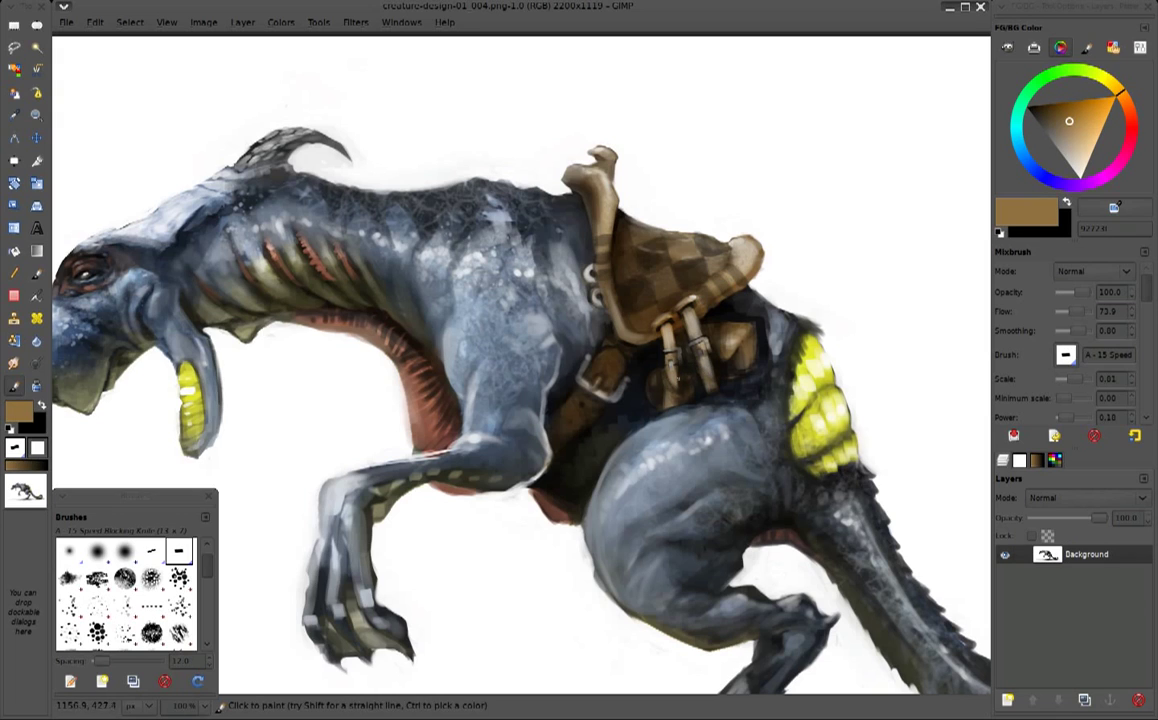
# Sample near-black, tan, white and darker browns from around the saddle and harness
pyautogui.keyDown('ctrl'); pyautogui.click(660, 381); pyautogui.keyUp('ctrl')
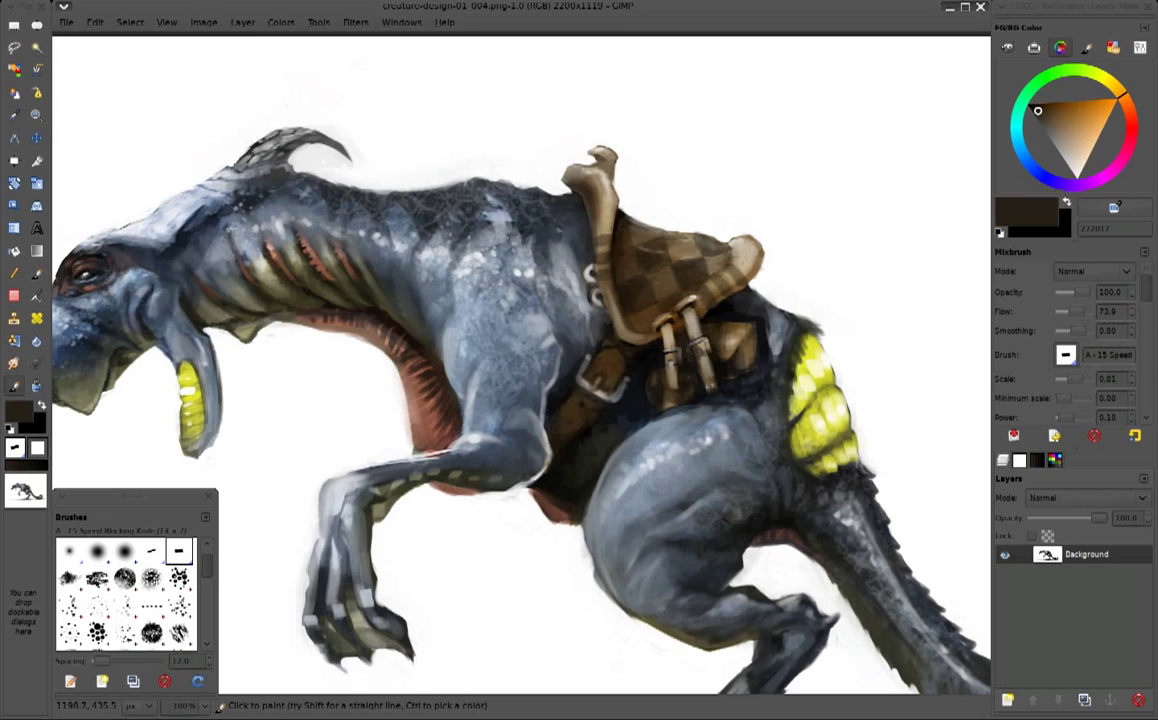
pyautogui.keyDown('ctrl'); pyautogui.click(651, 308); pyautogui.keyUp('ctrl')
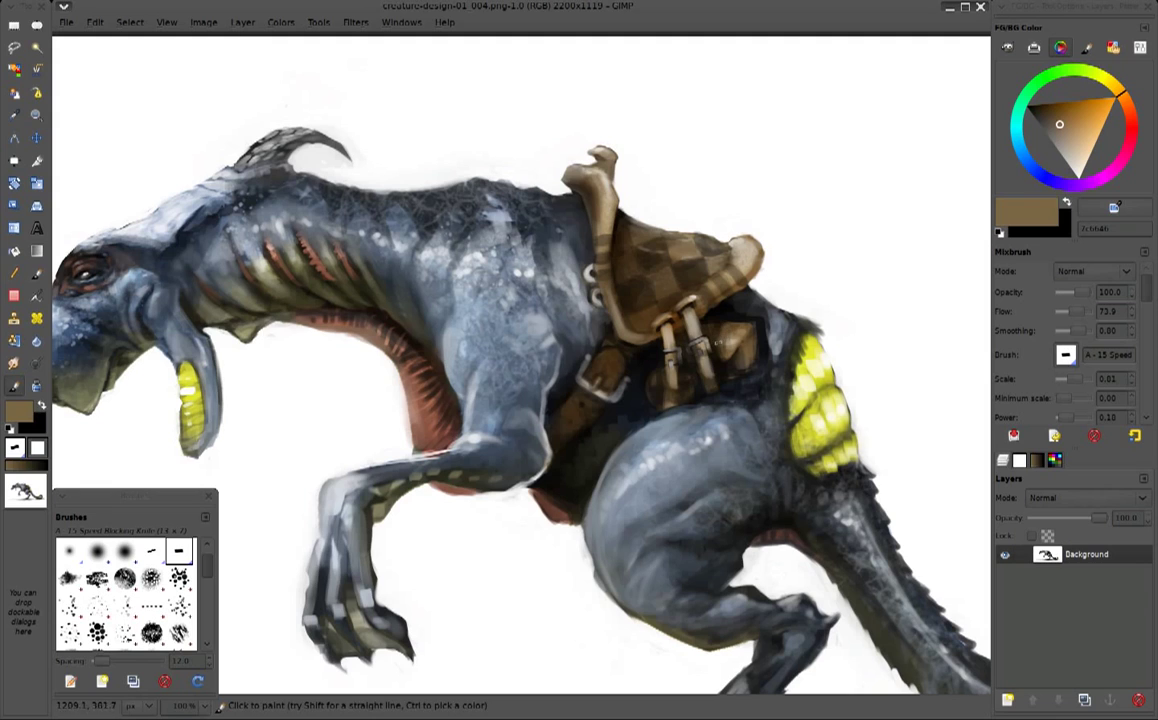
pyautogui.keyDown('ctrl'); pyautogui.click(655, 302); pyautogui.keyUp('ctrl')
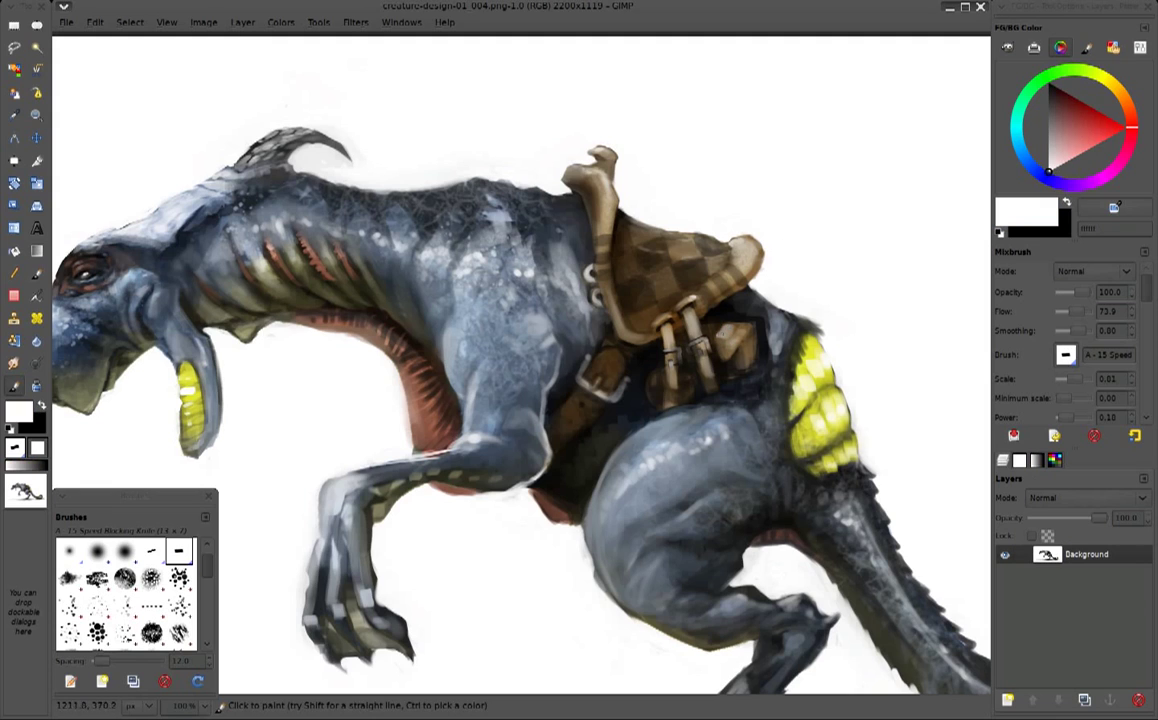
pyautogui.keyDown('ctrl'); pyautogui.click(658, 296); pyautogui.keyUp('ctrl')
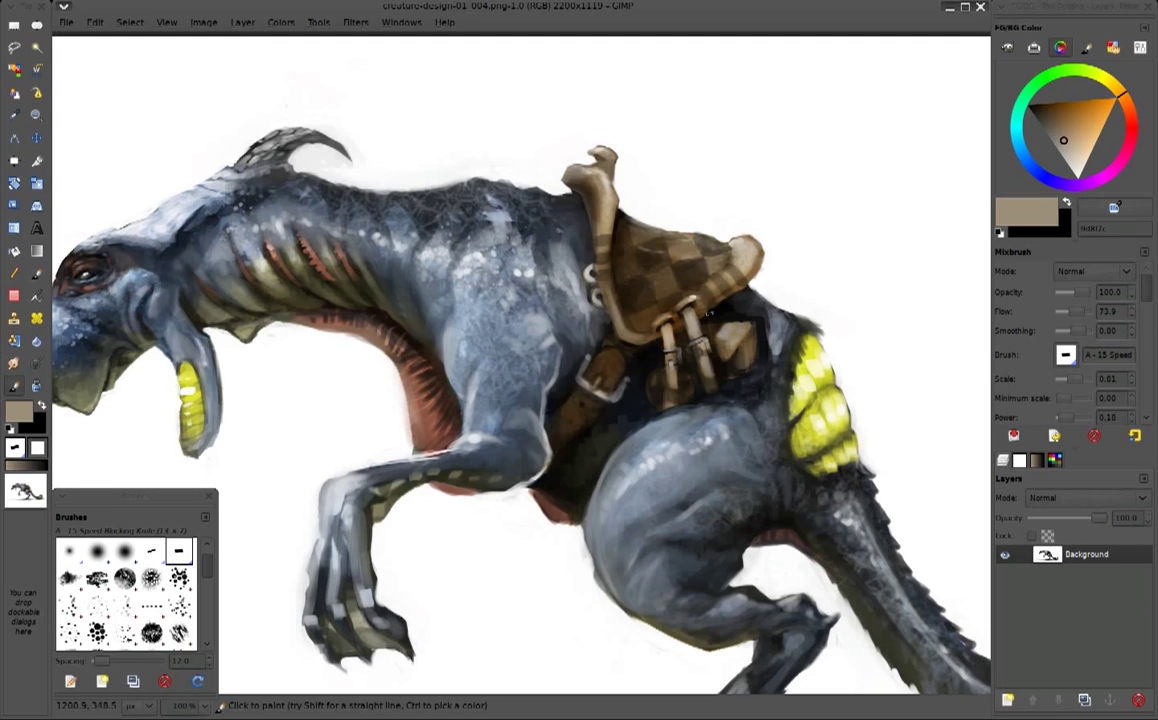
pyautogui.keyDown('ctrl'); pyautogui.click(657, 313); pyautogui.keyUp('ctrl')
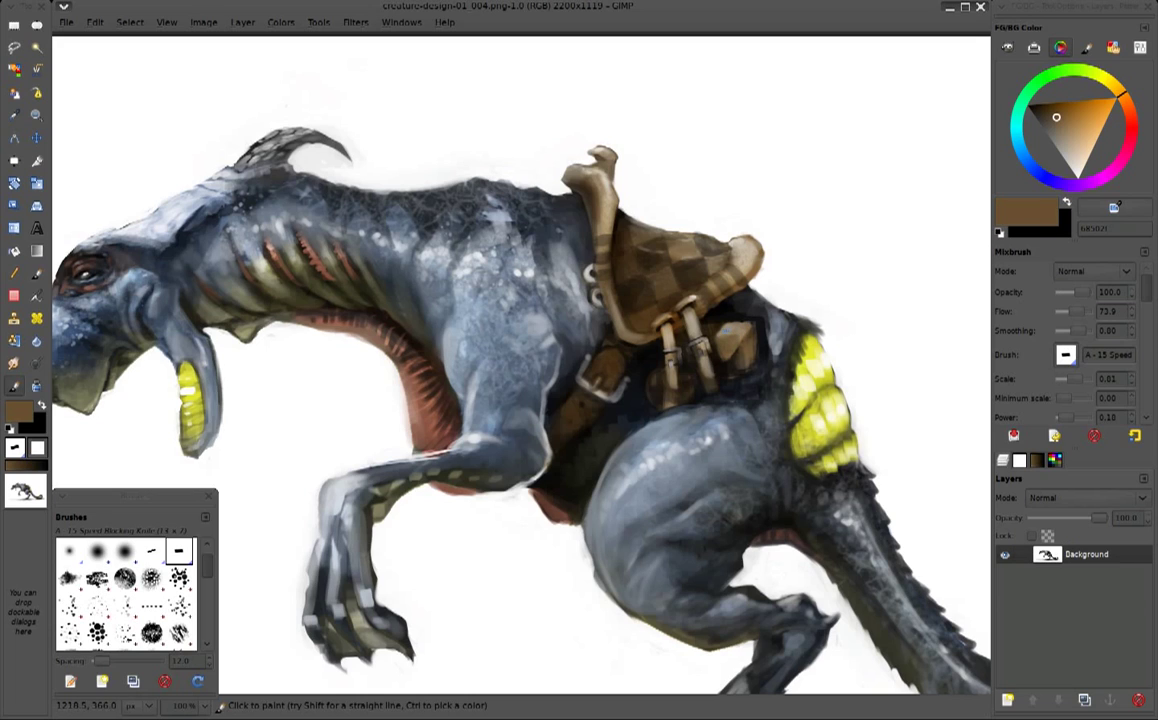
pyautogui.keyDown('ctrl'); pyautogui.click(637, 296); pyautogui.keyUp('ctrl')
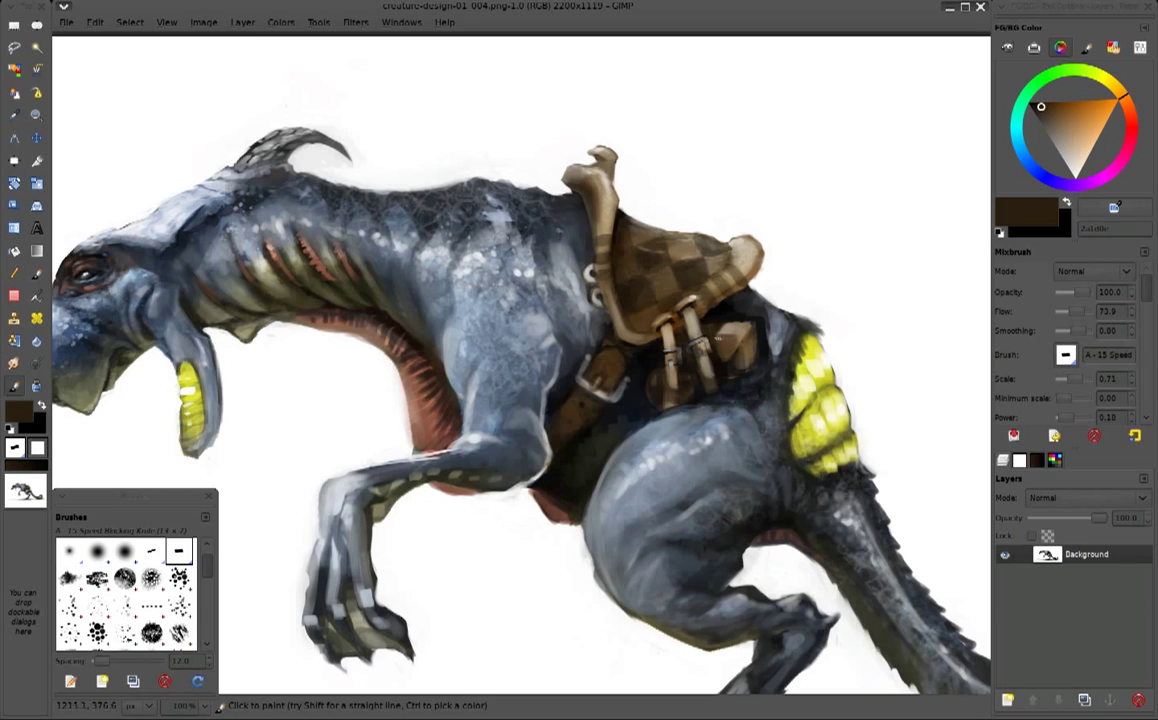
# Sample medium brown, tan, near-black, blue-grey and light grey from the saddle and body
pyautogui.keyDown('ctrl'); pyautogui.click(731, 344); pyautogui.keyUp('ctrl')
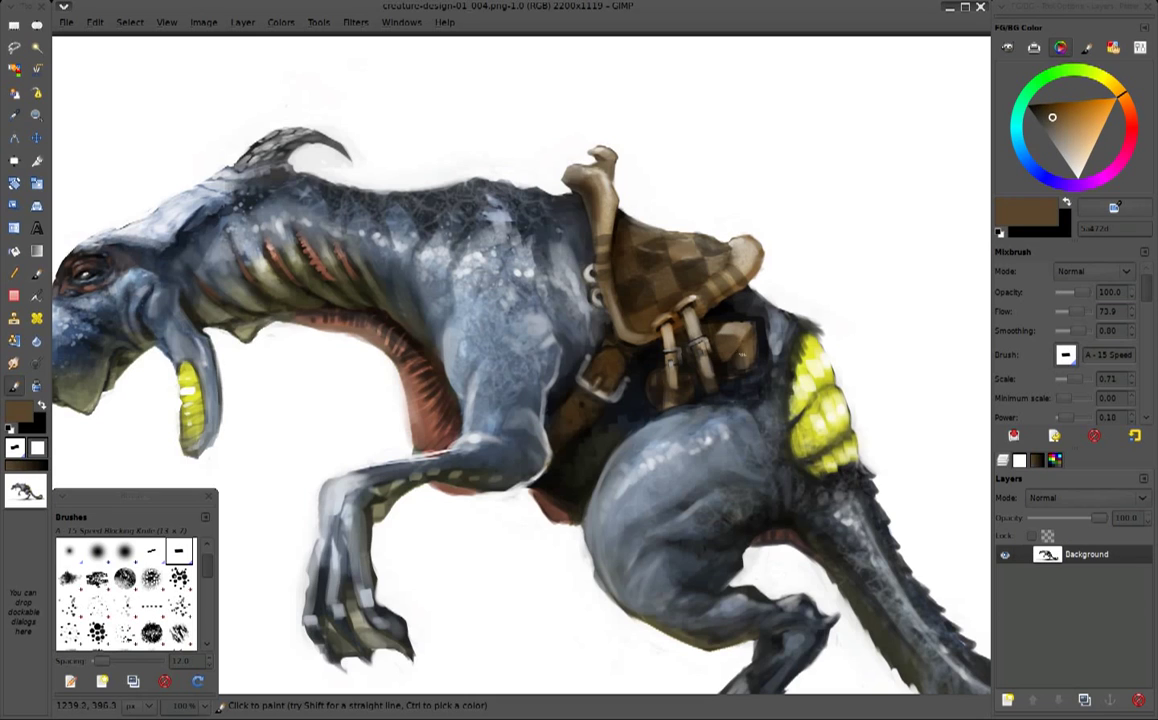
pyautogui.keyDown('ctrl'); pyautogui.click(750, 347); pyautogui.keyUp('ctrl')
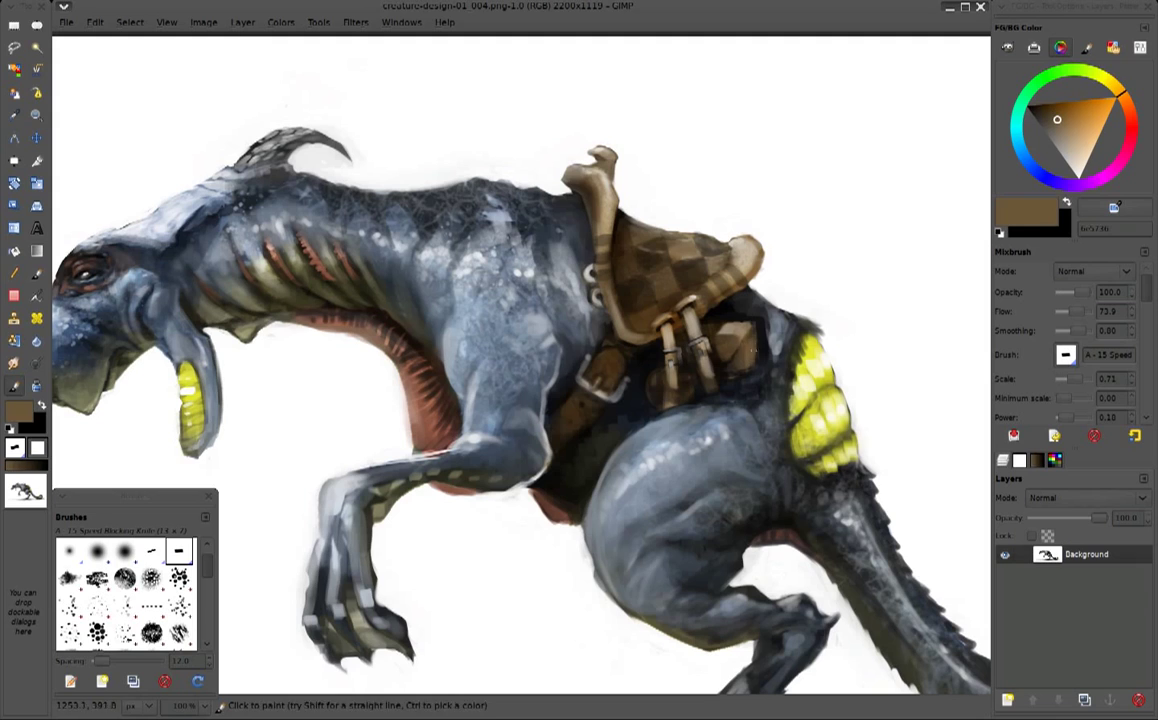
pyautogui.keyDown('ctrl'); pyautogui.click(757, 326); pyautogui.keyUp('ctrl')
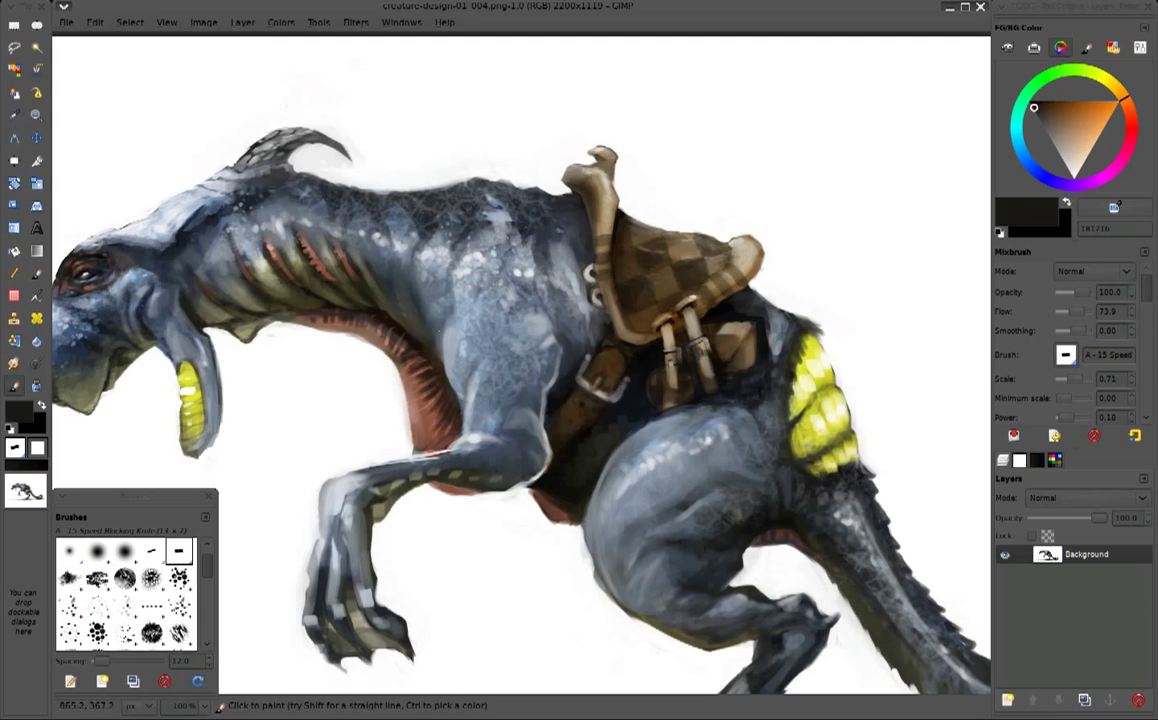
pyautogui.keyDown('ctrl'); pyautogui.click(398, 298); pyautogui.keyUp('ctrl')
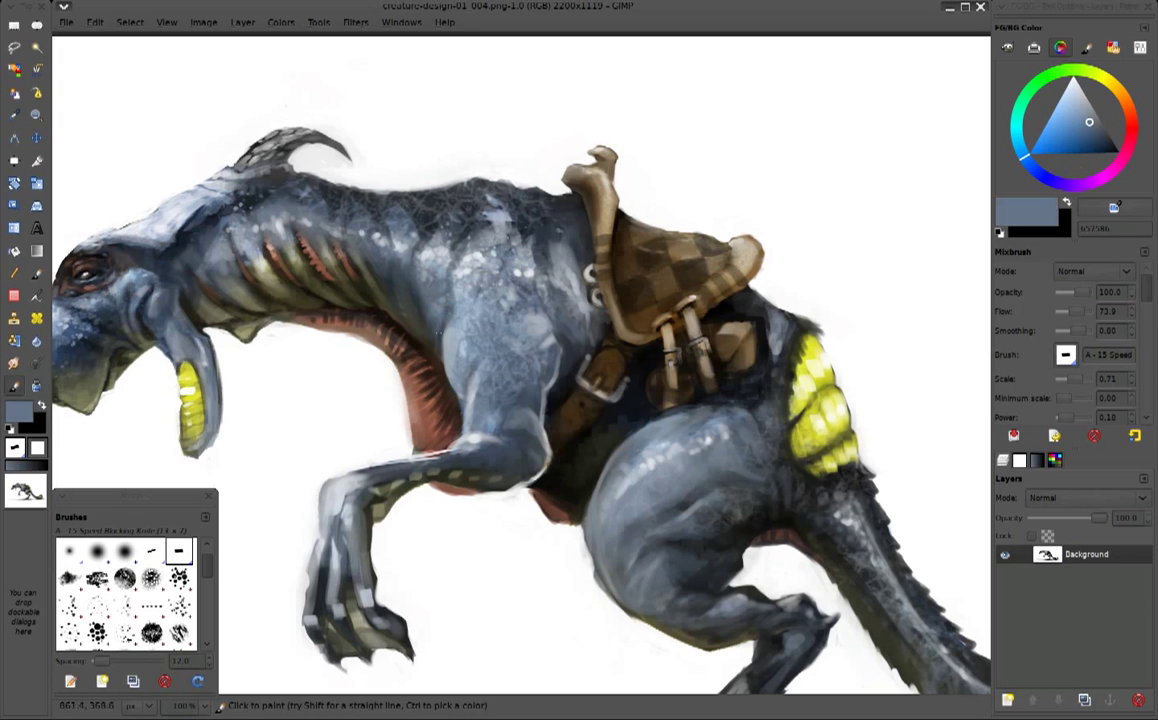
pyautogui.keyDown('ctrl'); pyautogui.click(424, 326); pyautogui.keyUp('ctrl')
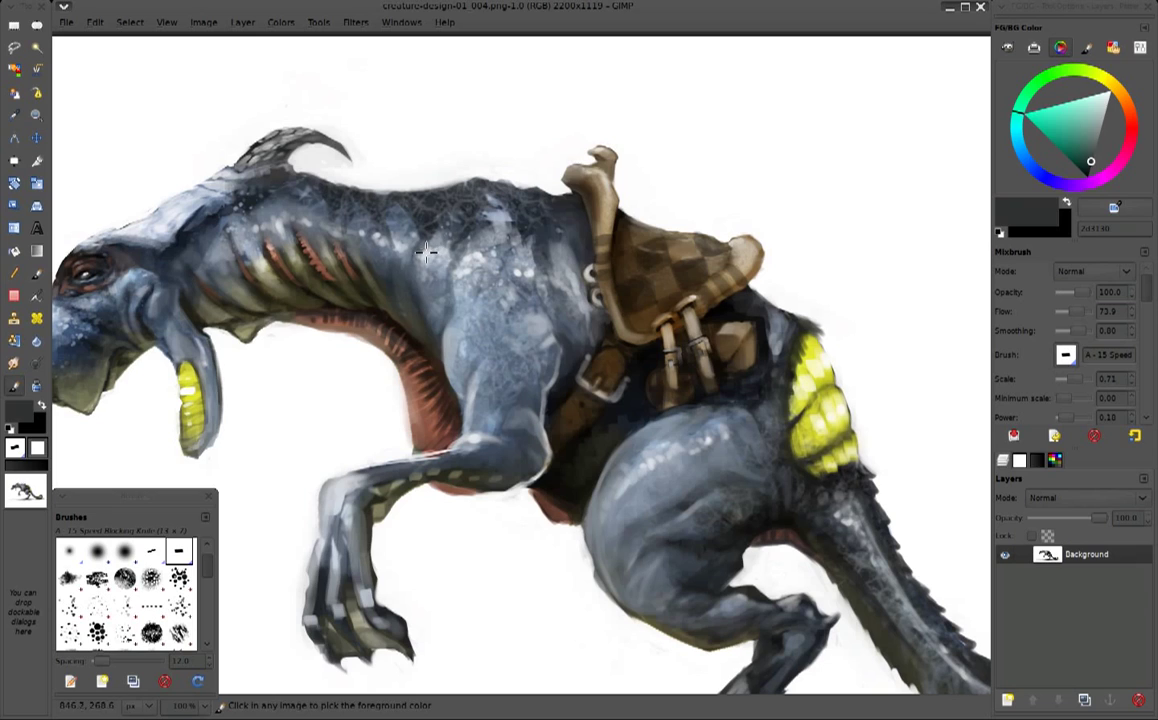
pyautogui.keyDown('ctrl'); pyautogui.click(398, 135); pyautogui.keyUp('ctrl')
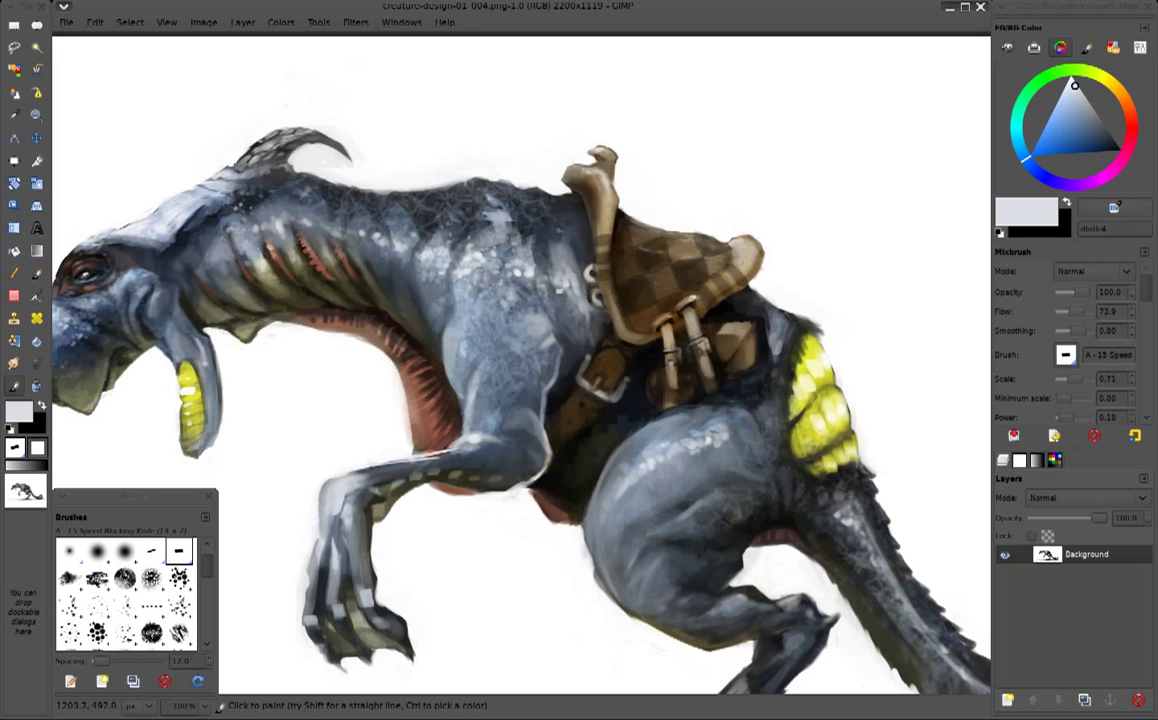
# Sample blue-grey, grey and dark navy body tones, finishing with white as the paint colour
pyautogui.scroll(-2, 693, 397)
pyautogui.scroll(1, 705, 405)
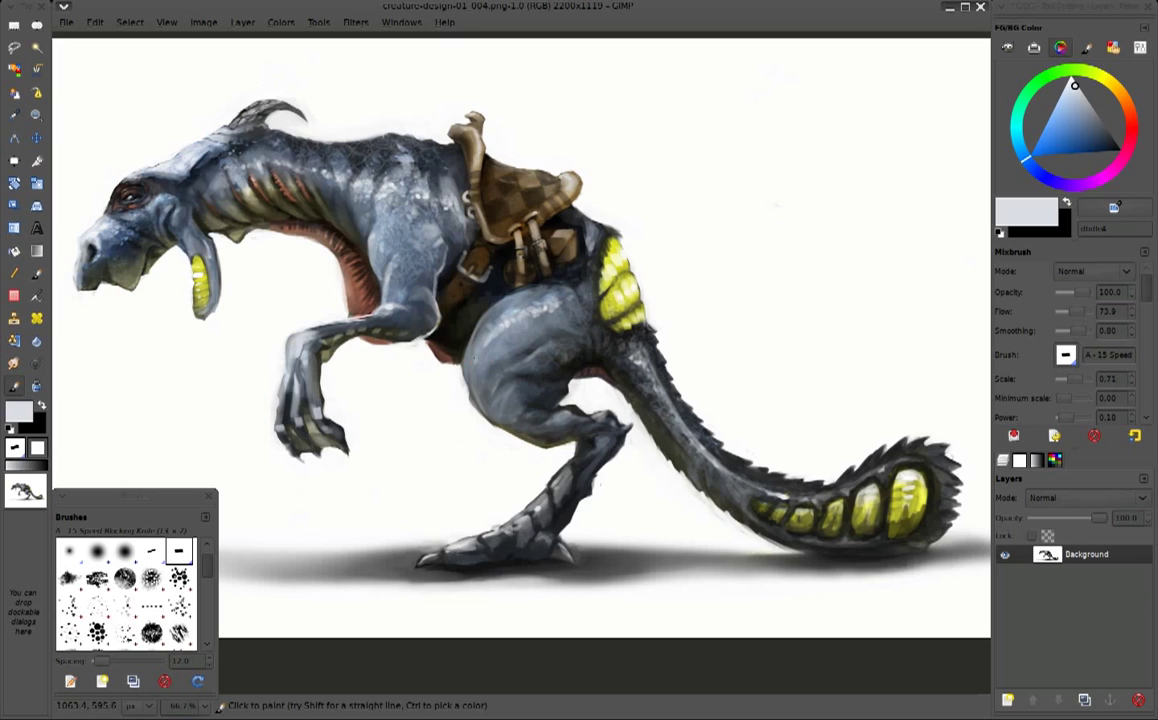
pyautogui.keyDown('ctrl'); pyautogui.click(556, 306); pyautogui.keyUp('ctrl')
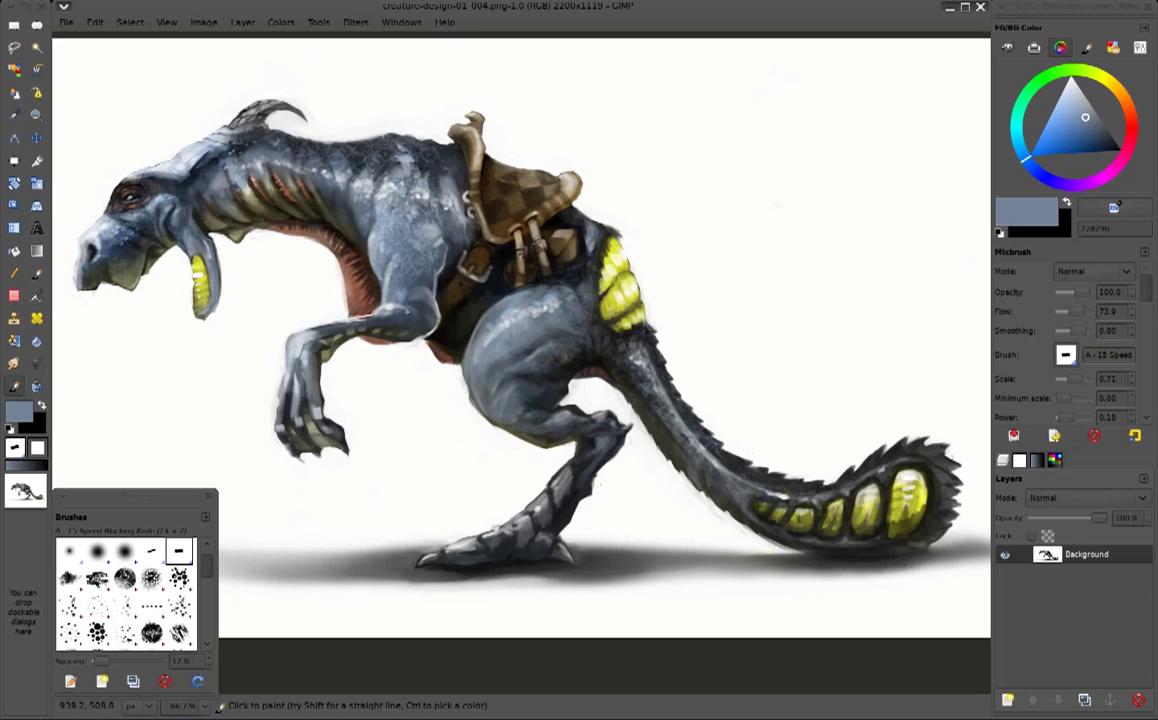
pyautogui.keyDown('ctrl'); pyautogui.click(384, 297); pyautogui.keyUp('ctrl')
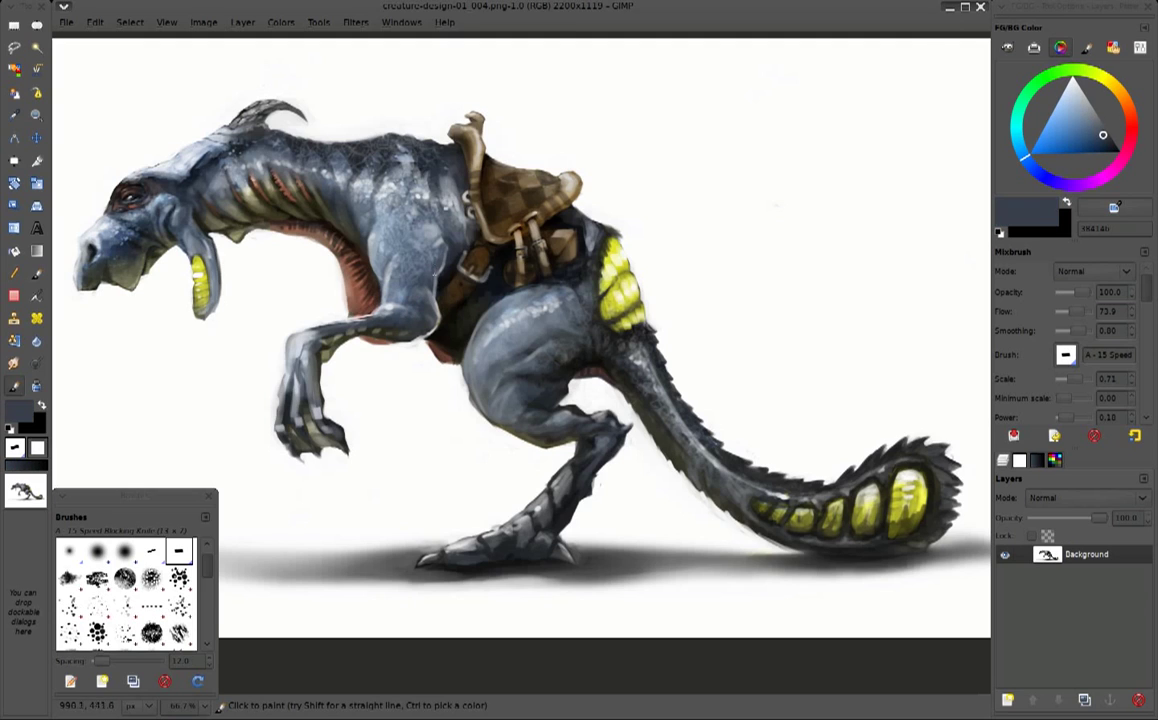
pyautogui.keyDown('ctrl'); pyautogui.click(388, 210); pyautogui.keyUp('ctrl')
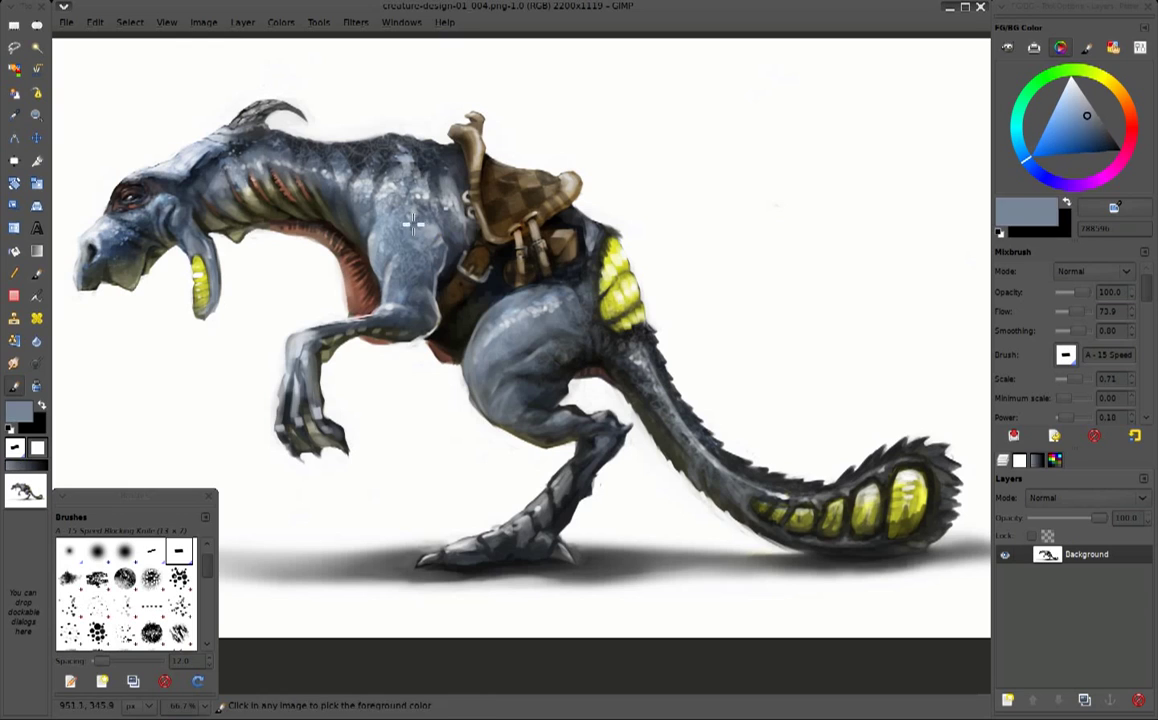
pyautogui.keyDown('ctrl'); pyautogui.click(397, 217); pyautogui.keyUp('ctrl')
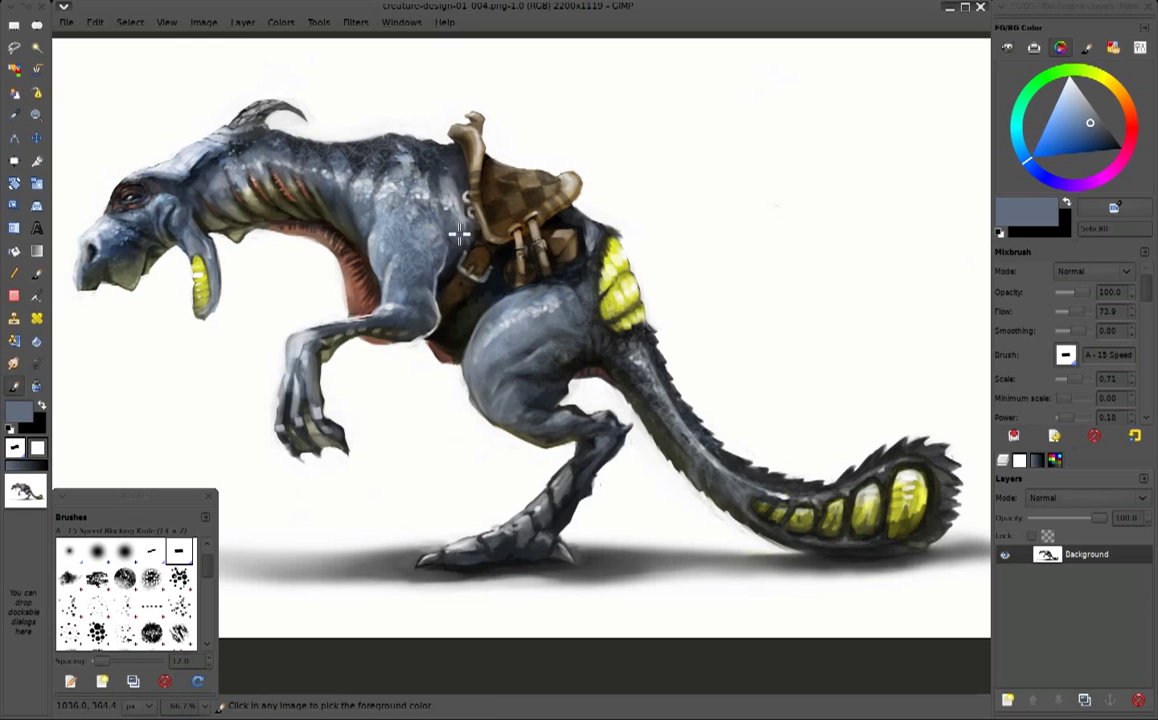
pyautogui.keyDown('ctrl'); pyautogui.click(400, 221); pyautogui.keyUp('ctrl')
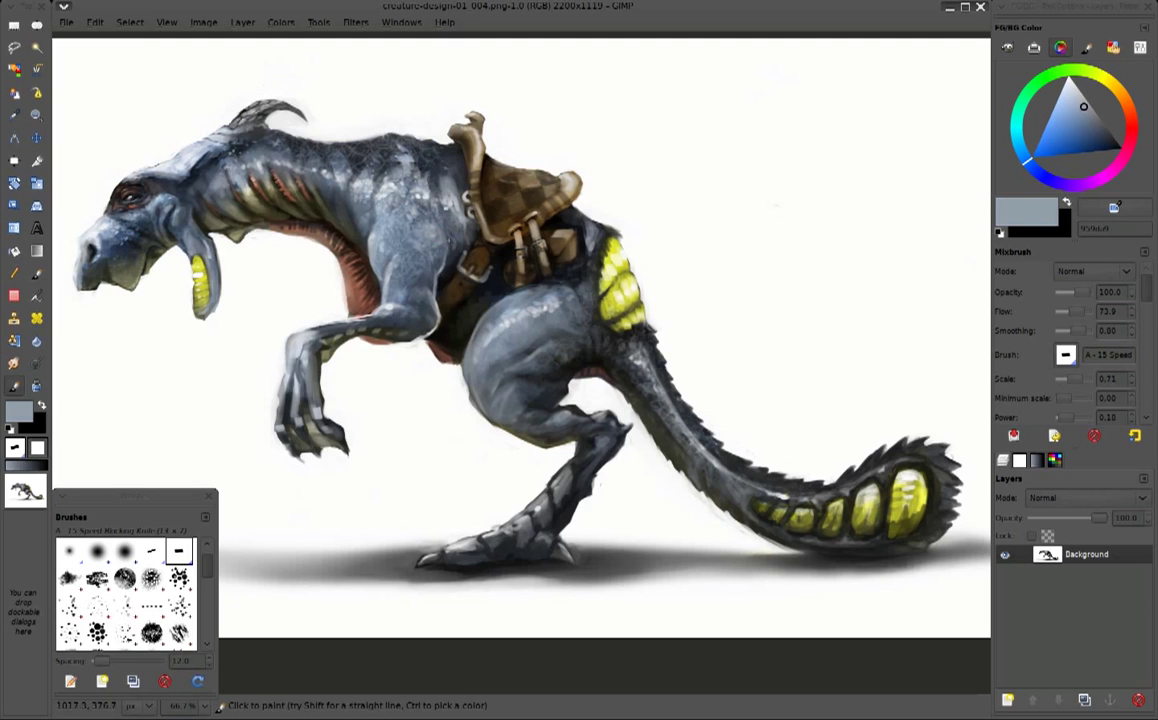
pyautogui.keyDown('ctrl'); pyautogui.click(408, 220); pyautogui.keyUp('ctrl')
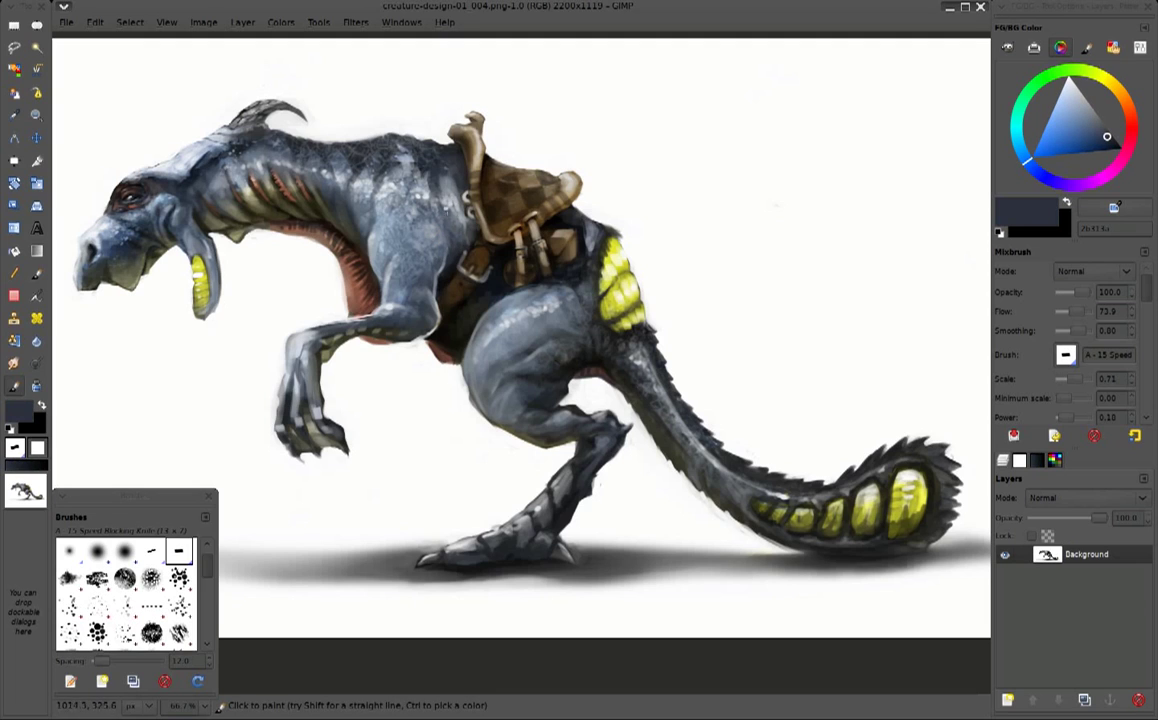
pyautogui.keyDown('ctrl'); pyautogui.click(419, 255); pyautogui.keyUp('ctrl')
pyautogui.keyDown('ctrl'); pyautogui.click(611, 131); pyautogui.keyUp('ctrl')
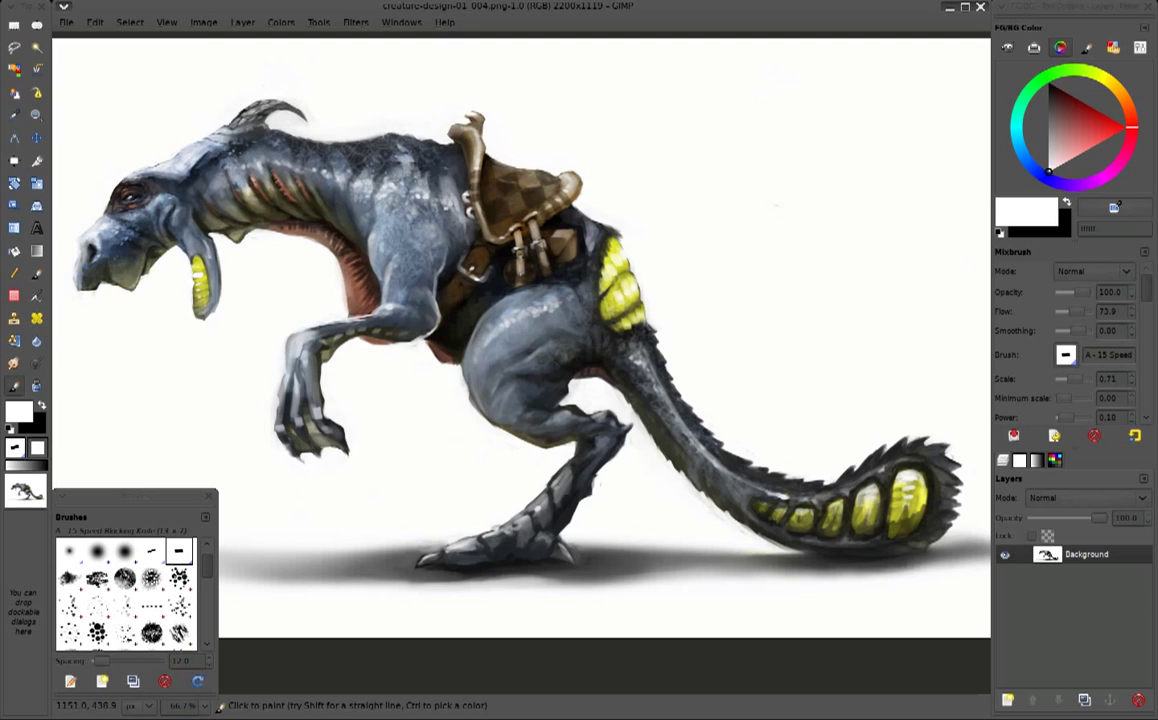
# At 100% zoom, darken the saddle-strap junction and the strap near the buckle in near-black
pyautogui.press('1')
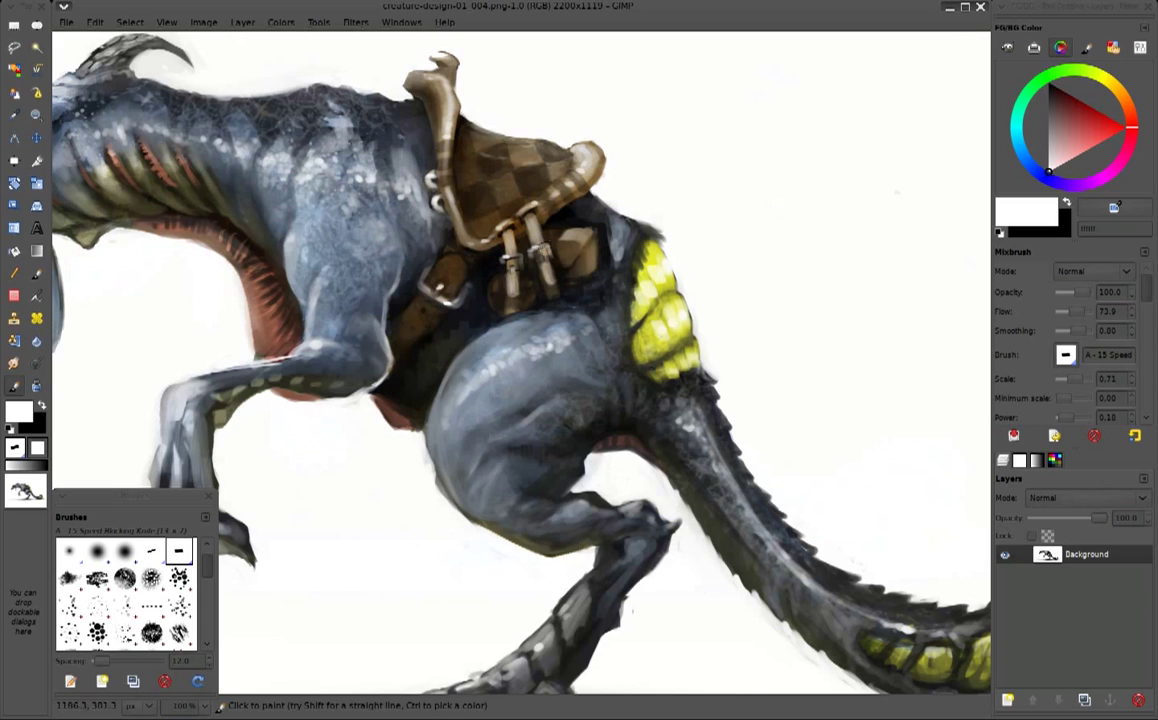
pyautogui.keyDown('ctrl'); pyautogui.click(512, 260); pyautogui.keyUp('ctrl')
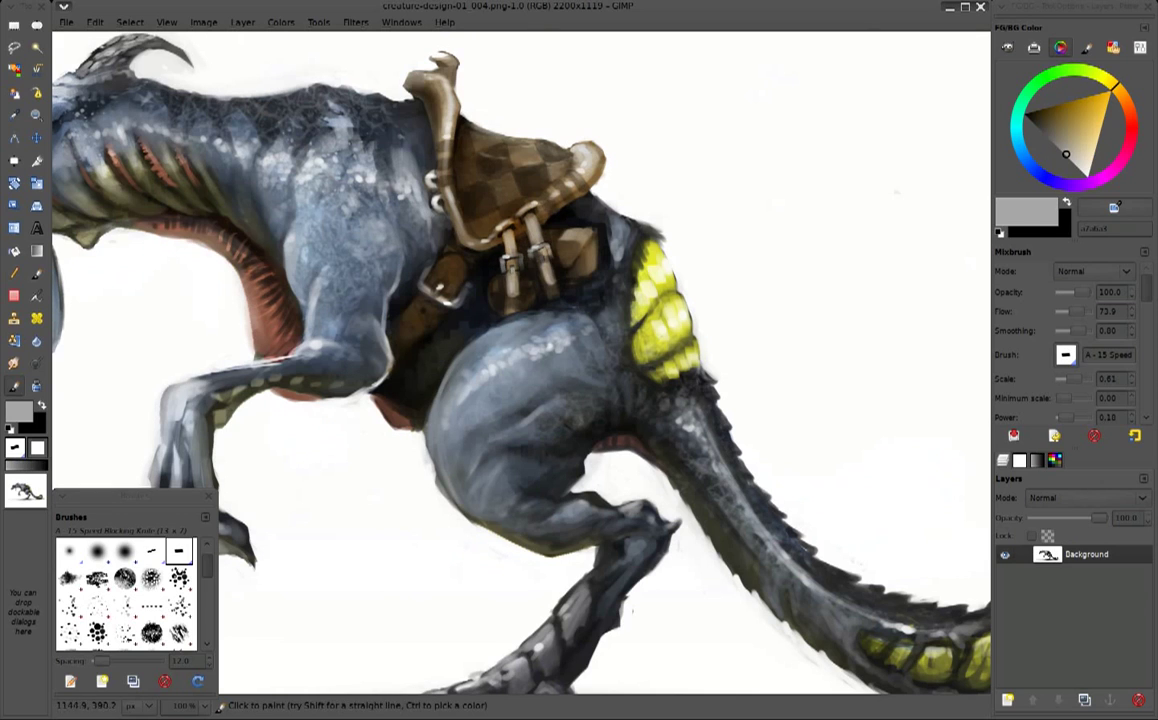
pyautogui.keyDown('ctrl'); pyautogui.click(525, 258); pyautogui.keyUp('ctrl')
pyautogui.moveTo(468, 230); pyautogui.dragTo(460, 232)
pyautogui.moveTo(510, 269); pyautogui.dragTo(514, 278)
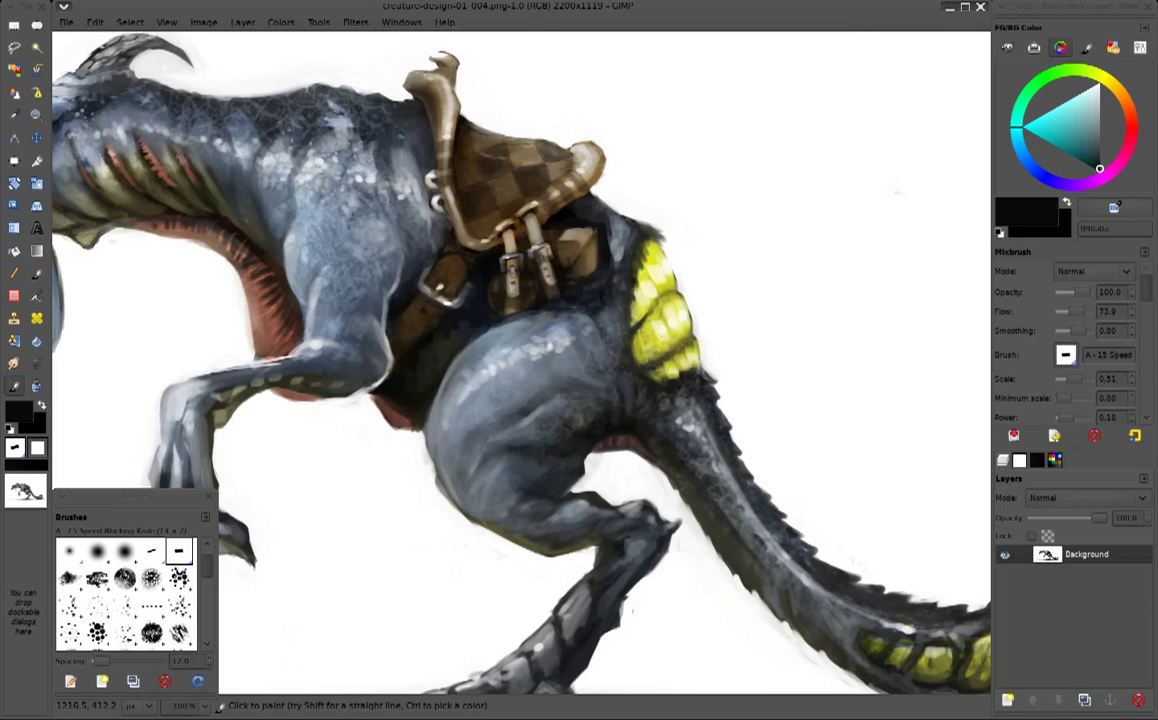
# Add near-black marks along the saddle strap, then pick the saddle brown again
pyautogui.keyDown('ctrl'); pyautogui.click(519, 214); pyautogui.keyUp('ctrl')
pyautogui.keyDown('ctrl'); pyautogui.click(513, 238); pyautogui.keyUp('ctrl')
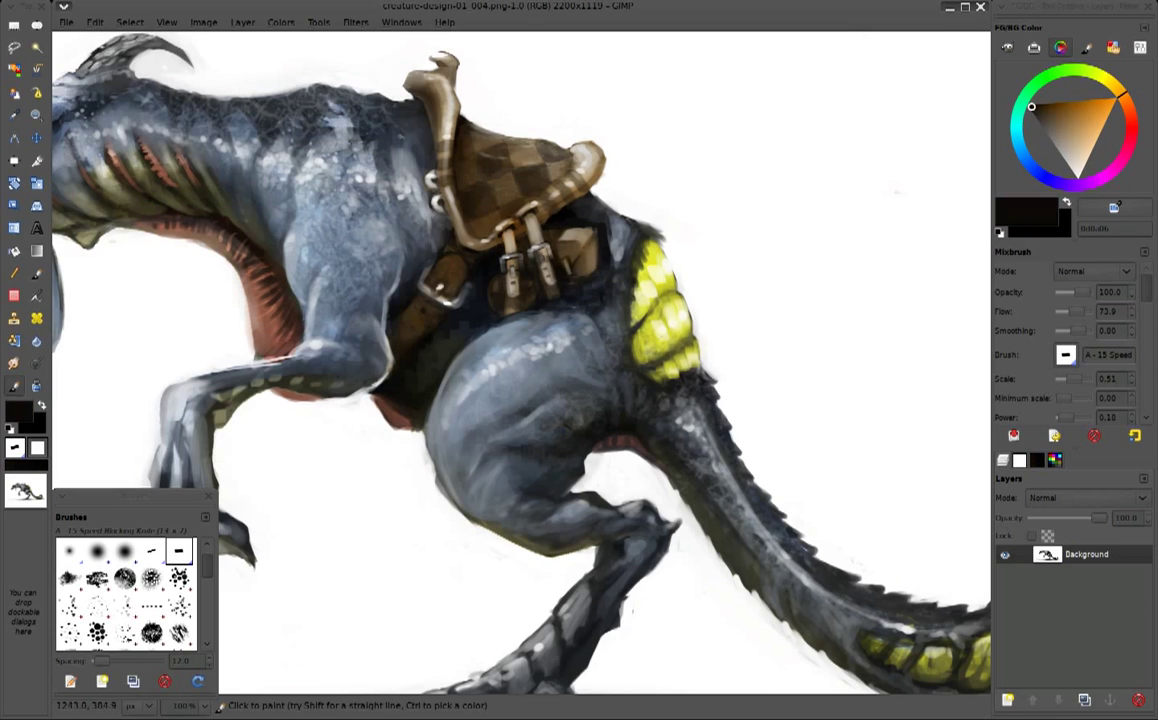
pyautogui.keyDown('ctrl'); pyautogui.click(540, 225); pyautogui.keyUp('ctrl')
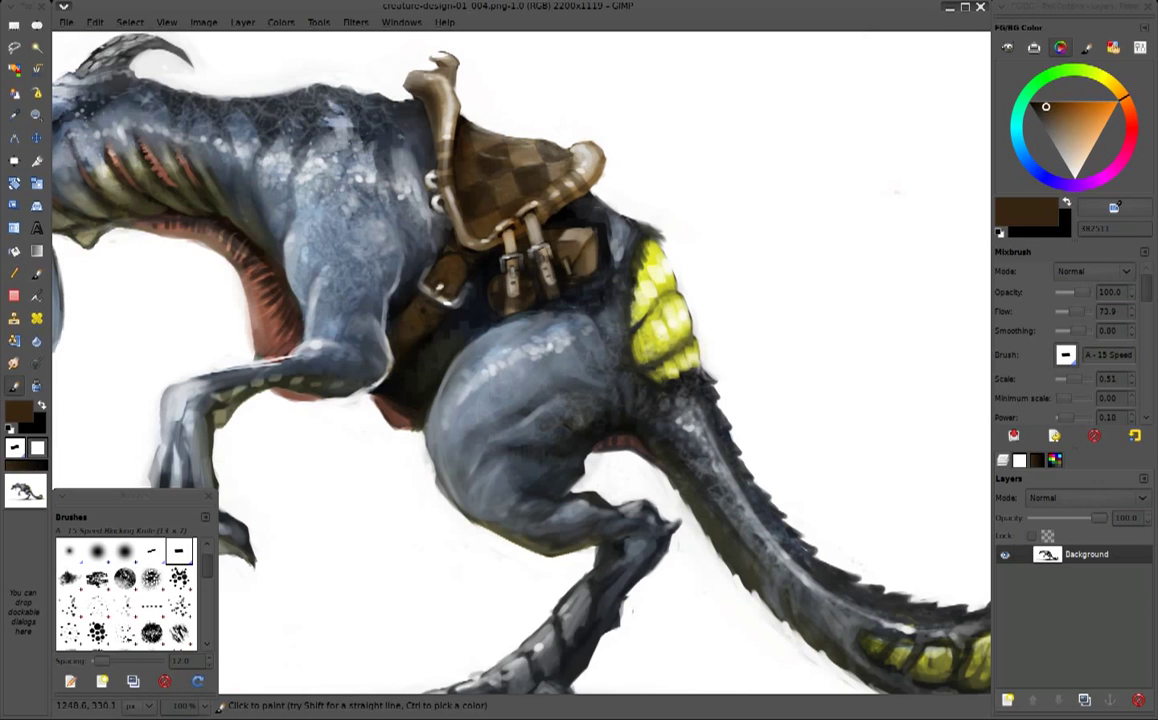
pyautogui.keyDown('ctrl'); pyautogui.click(531, 200); pyautogui.keyUp('ctrl')
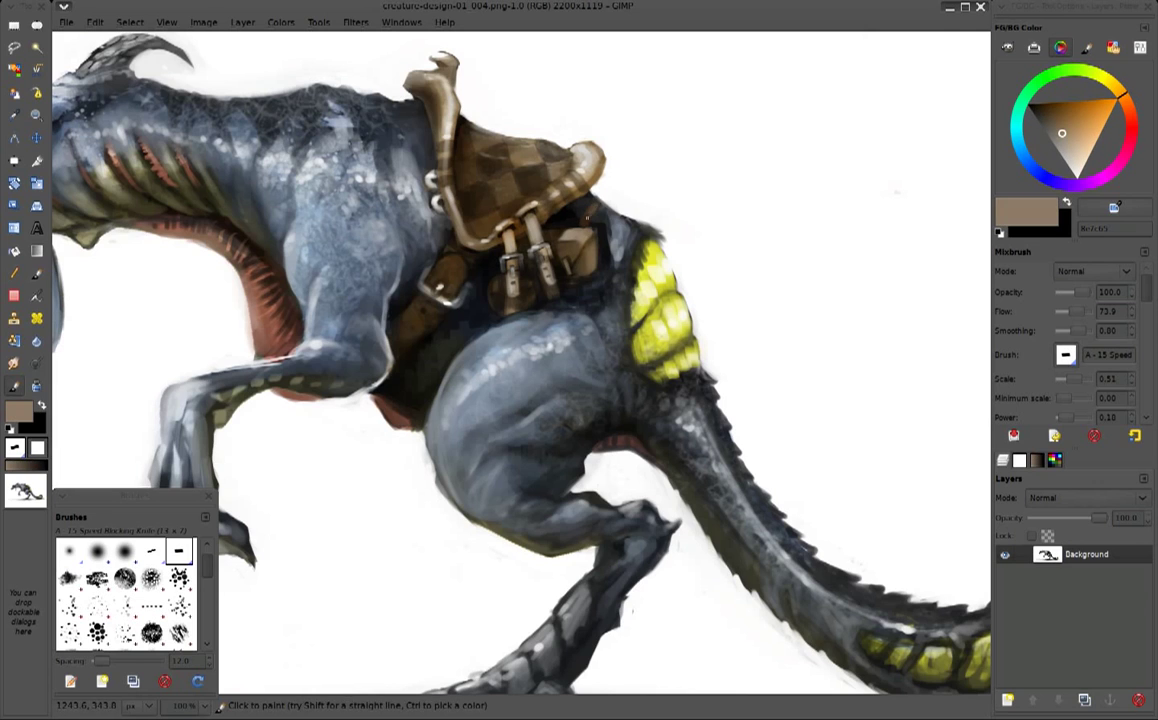
pyautogui.keyDown('ctrl'); pyautogui.click(533, 190); pyautogui.keyUp('ctrl')
pyautogui.moveTo(535, 198); pyautogui.dragTo(548, 180)
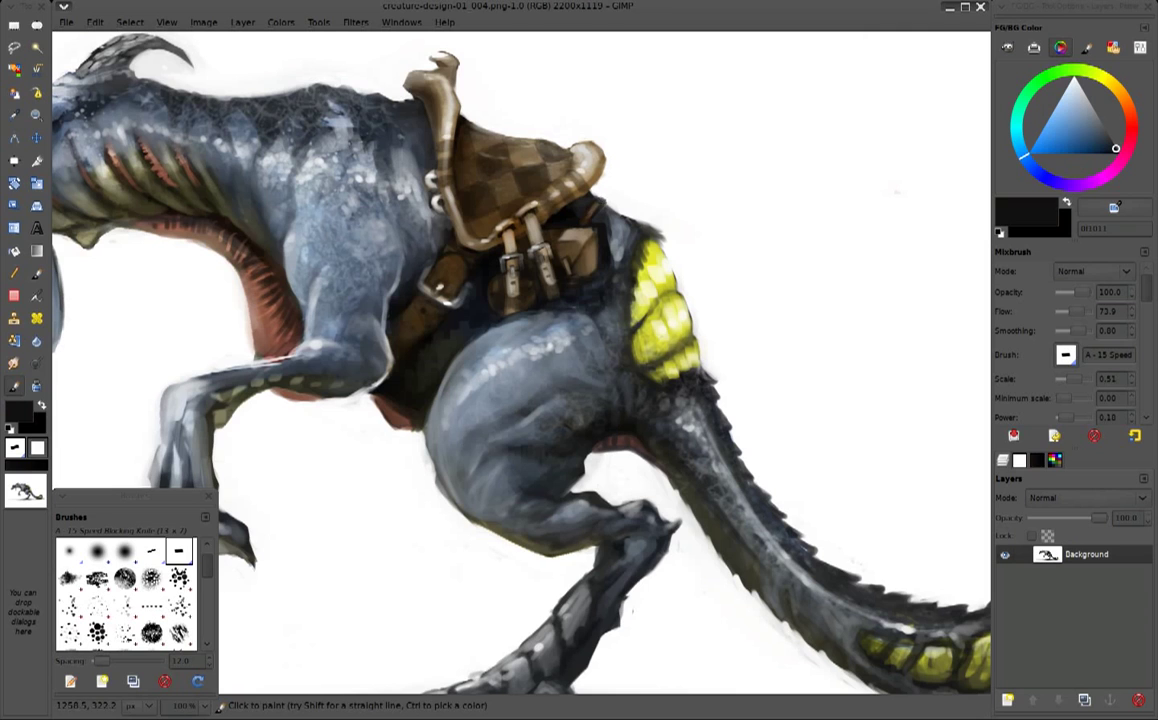
pyautogui.keyDown('ctrl'); pyautogui.click(540, 188); pyautogui.keyUp('ctrl')
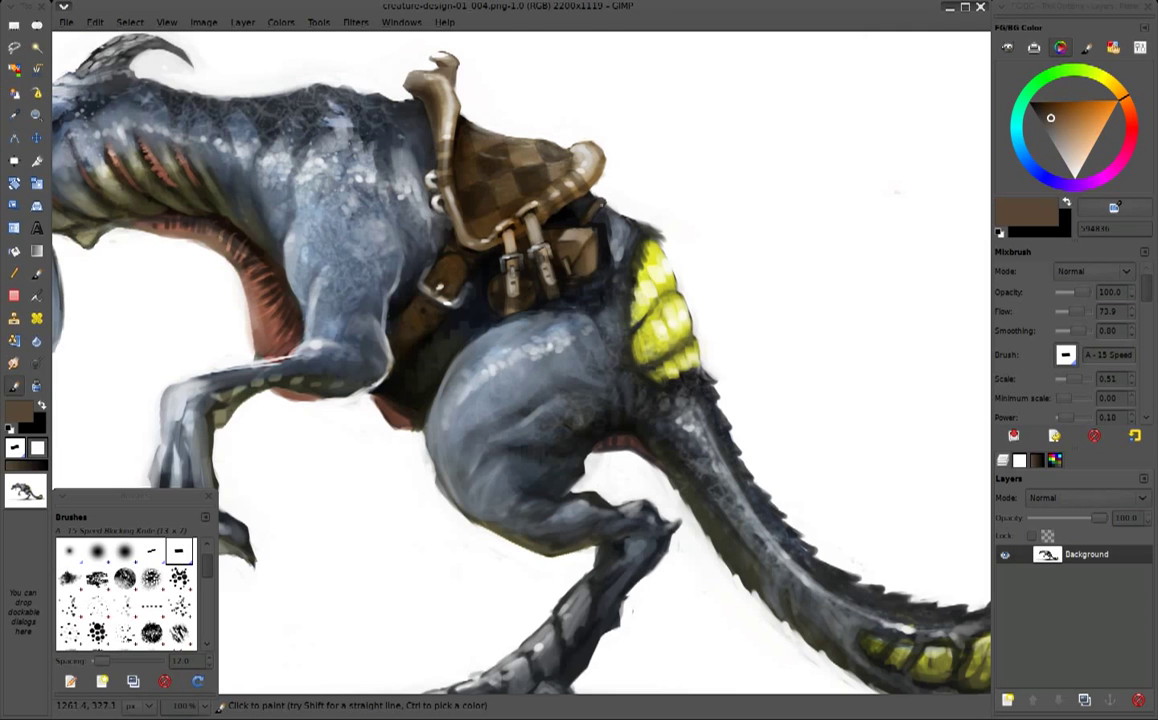
pyautogui.press('-')
pyautogui.press('-')
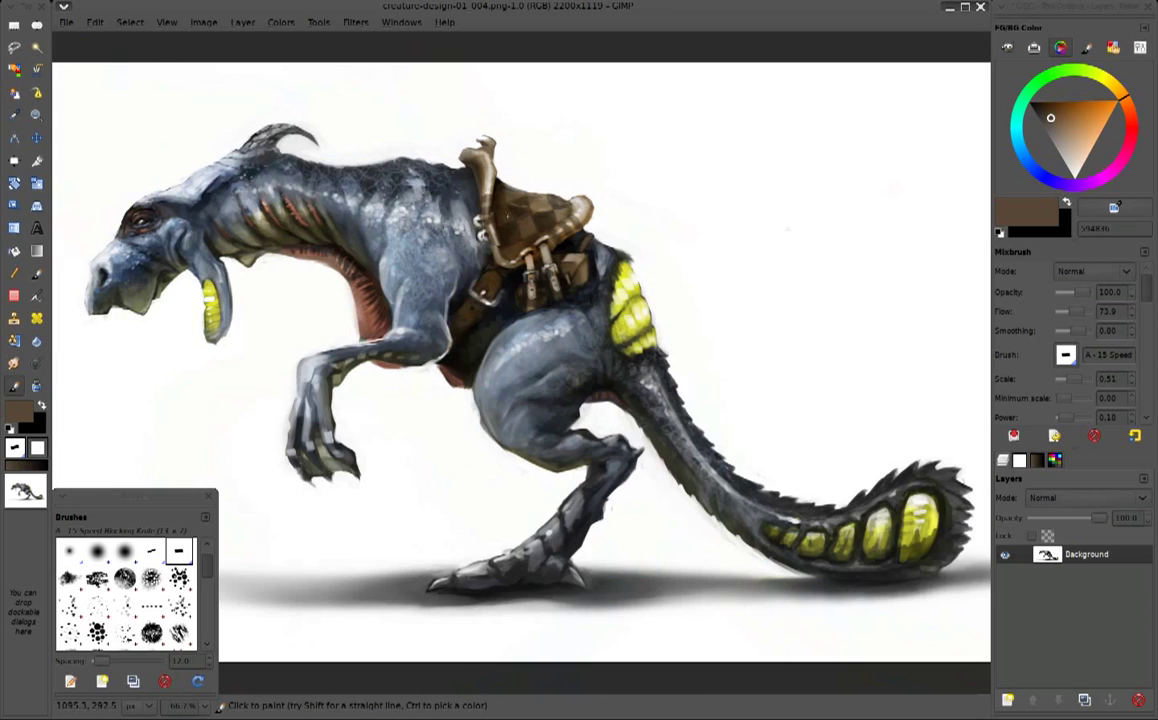
pyautogui.press('+')
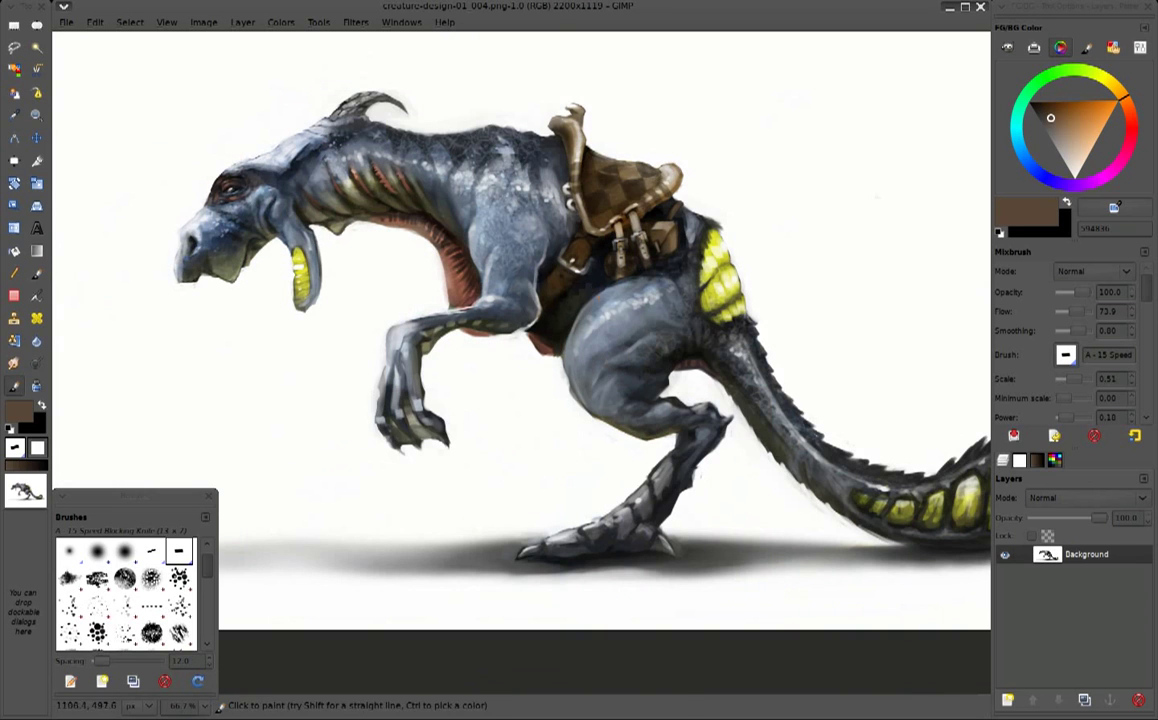
pyautogui.press('+')
pyautogui.keyDown('ctrl'); pyautogui.click(615, 255); pyautogui.keyUp('ctrl')
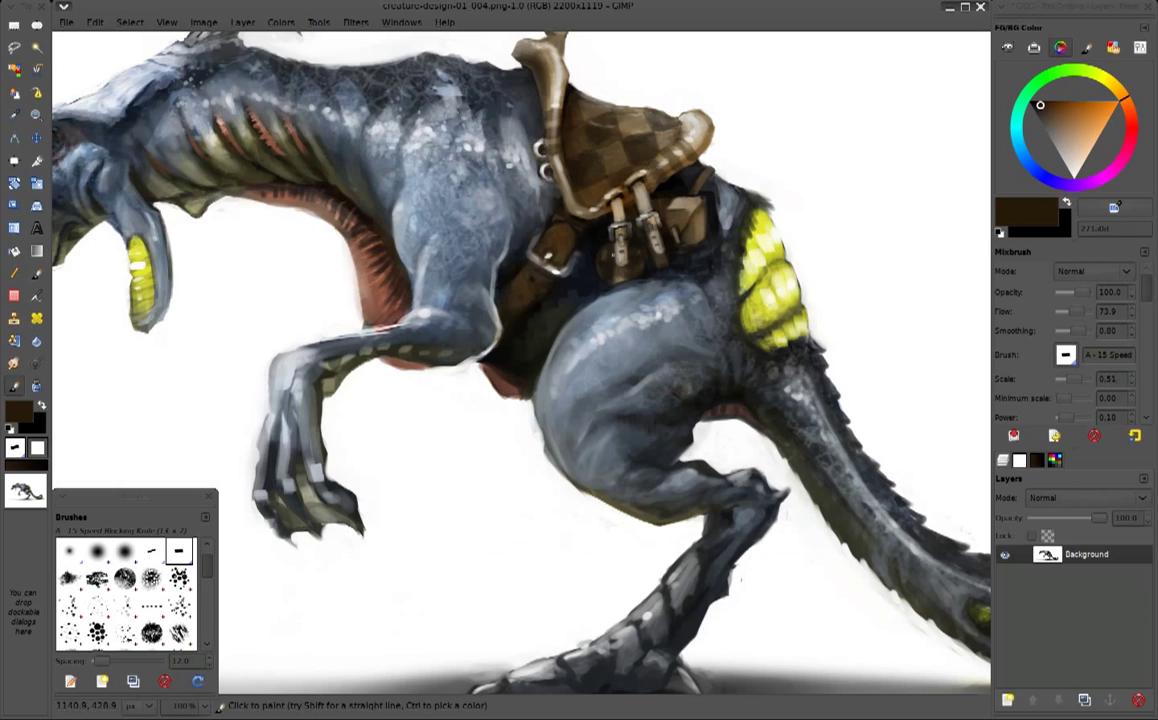
pyautogui.keyDown('ctrl'); pyautogui.click(620, 348); pyautogui.keyUp('ctrl')
pyautogui.scroll(-1, 620, 348)
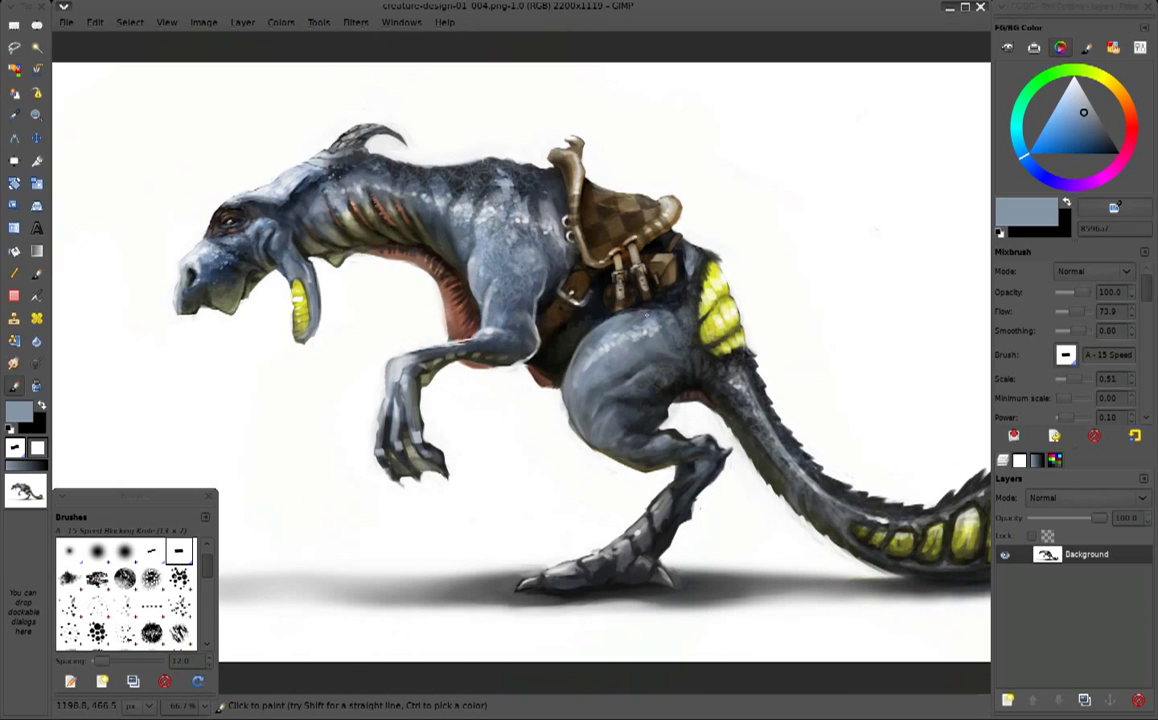
pyautogui.keyDown('ctrl'); pyautogui.click(928, 191); pyautogui.keyUp('ctrl')
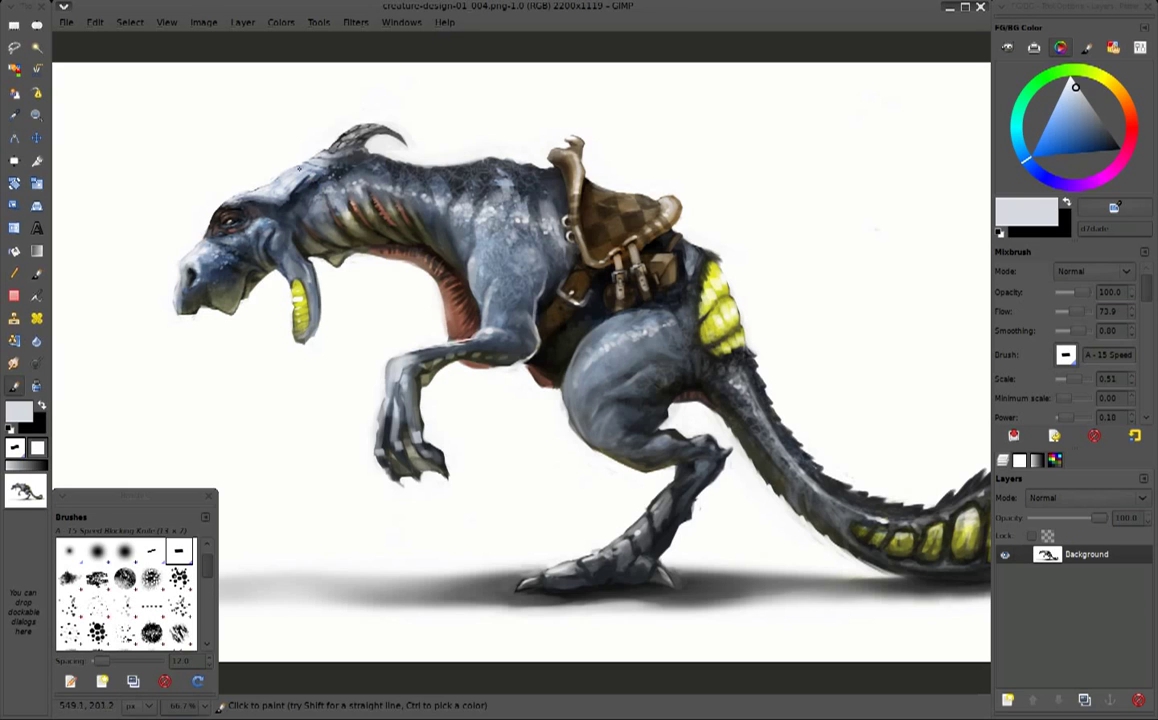
pyautogui.keyDown('ctrl'); pyautogui.click(250, 181); pyautogui.keyUp('ctrl')
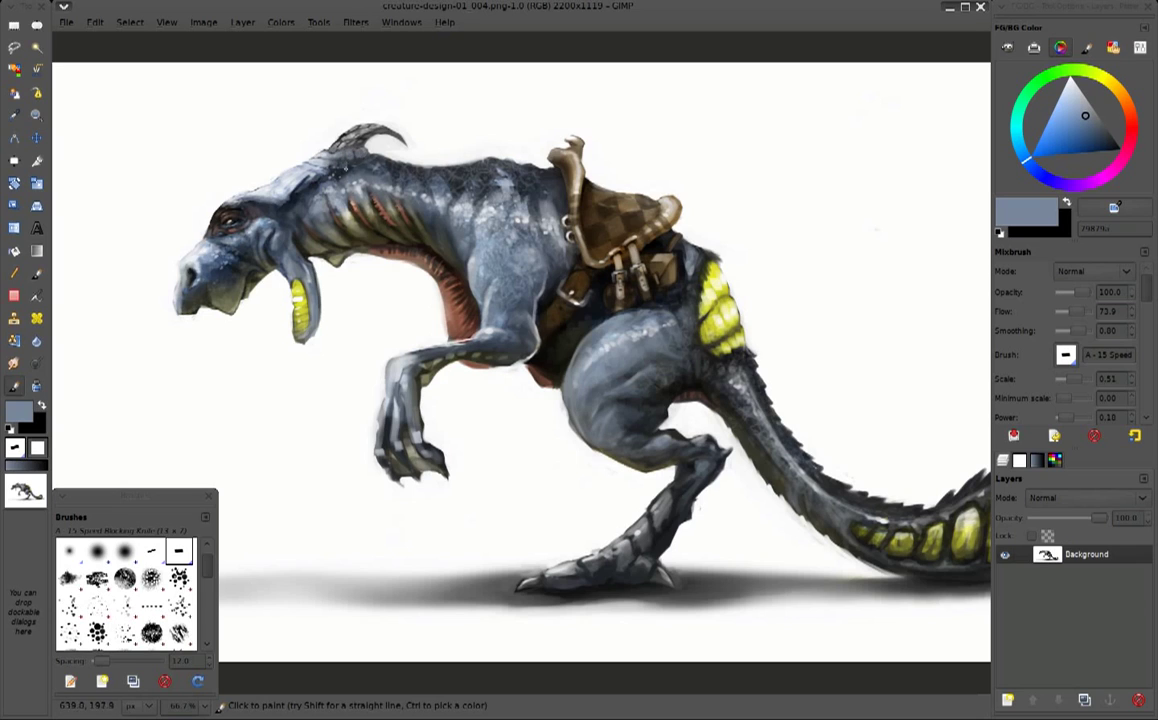
pyautogui.keyDown('ctrl'); pyautogui.click(346, 115); pyautogui.keyUp('ctrl')
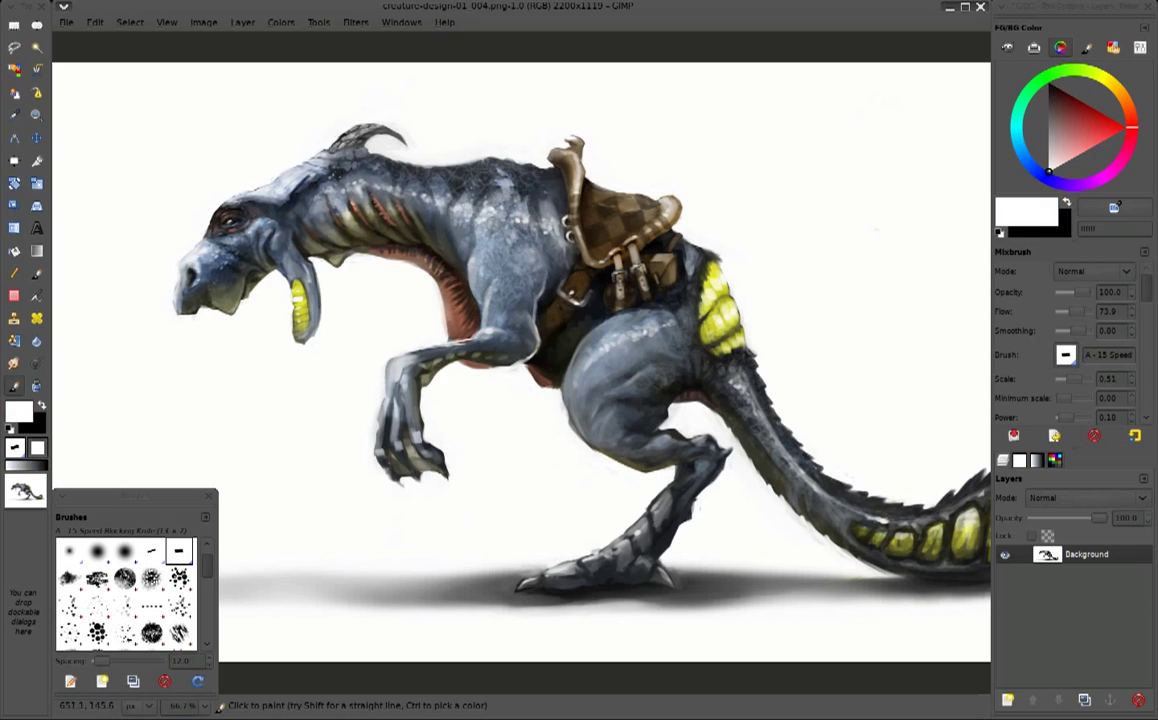
pyautogui.keyDown('ctrl'); pyautogui.click(321, 152); pyautogui.keyUp('ctrl')
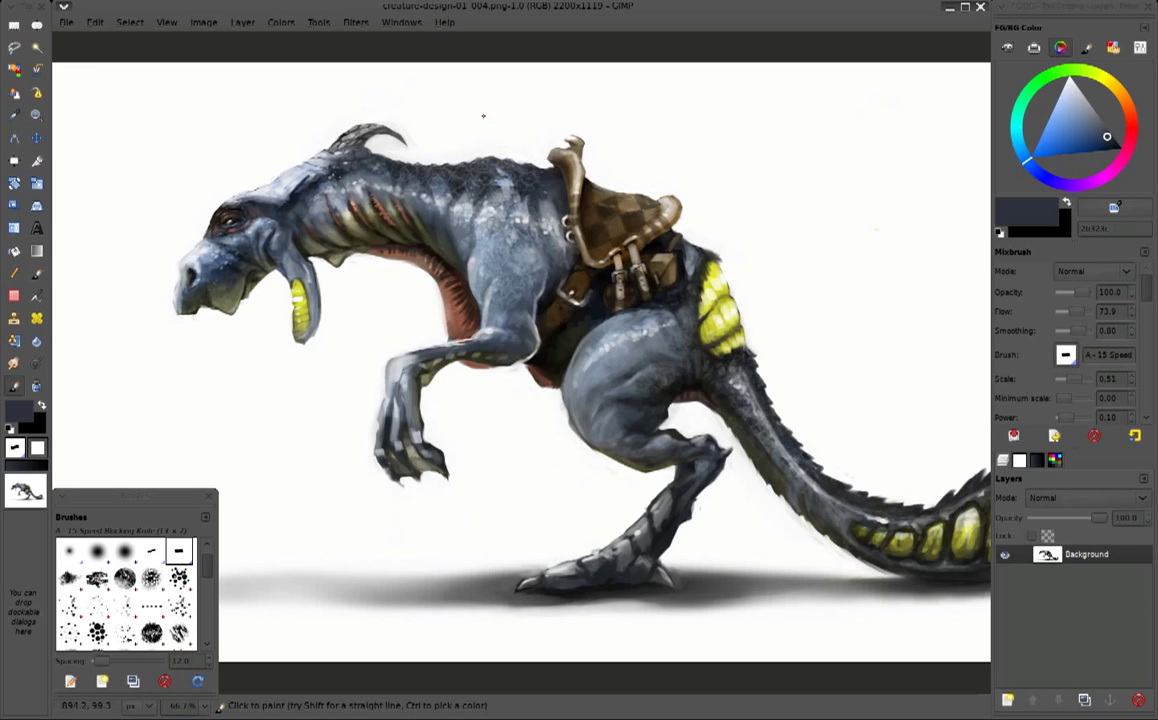
# Darken the back's edge and paint a dark shadow between the saddle and hind leg
pyautogui.moveTo(684, 253); pyautogui.dragTo(697, 277)
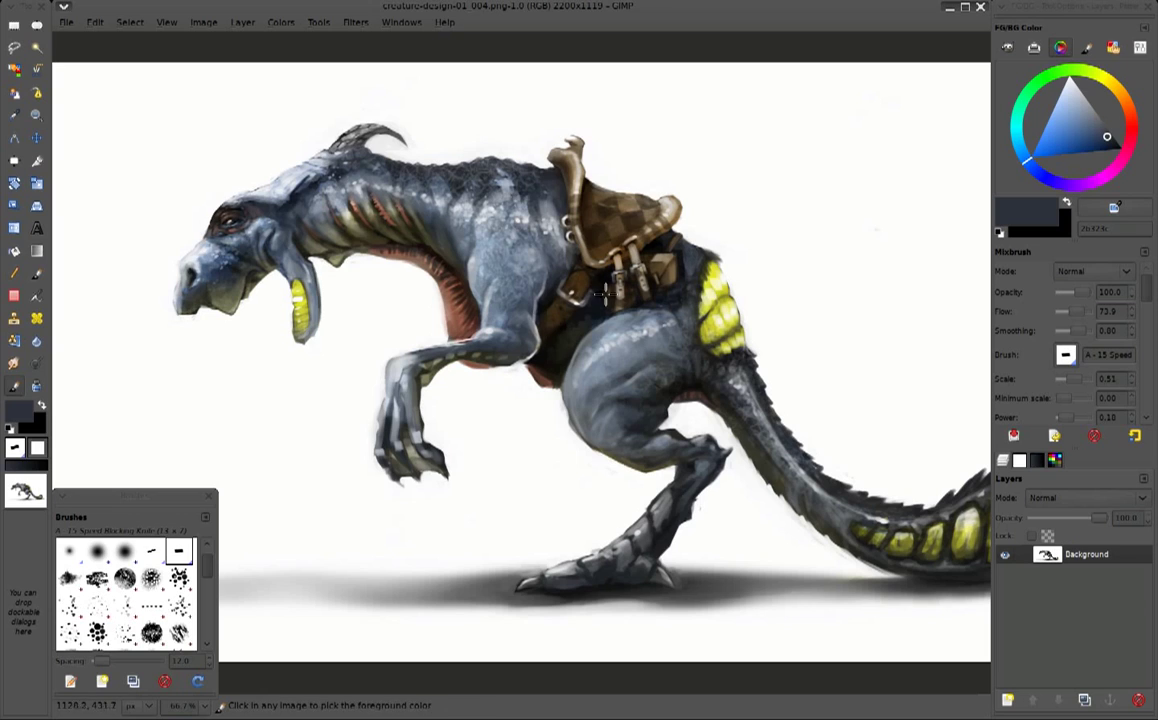
pyautogui.keyDown('ctrl'); pyautogui.click(622, 228); pyautogui.keyUp('ctrl')
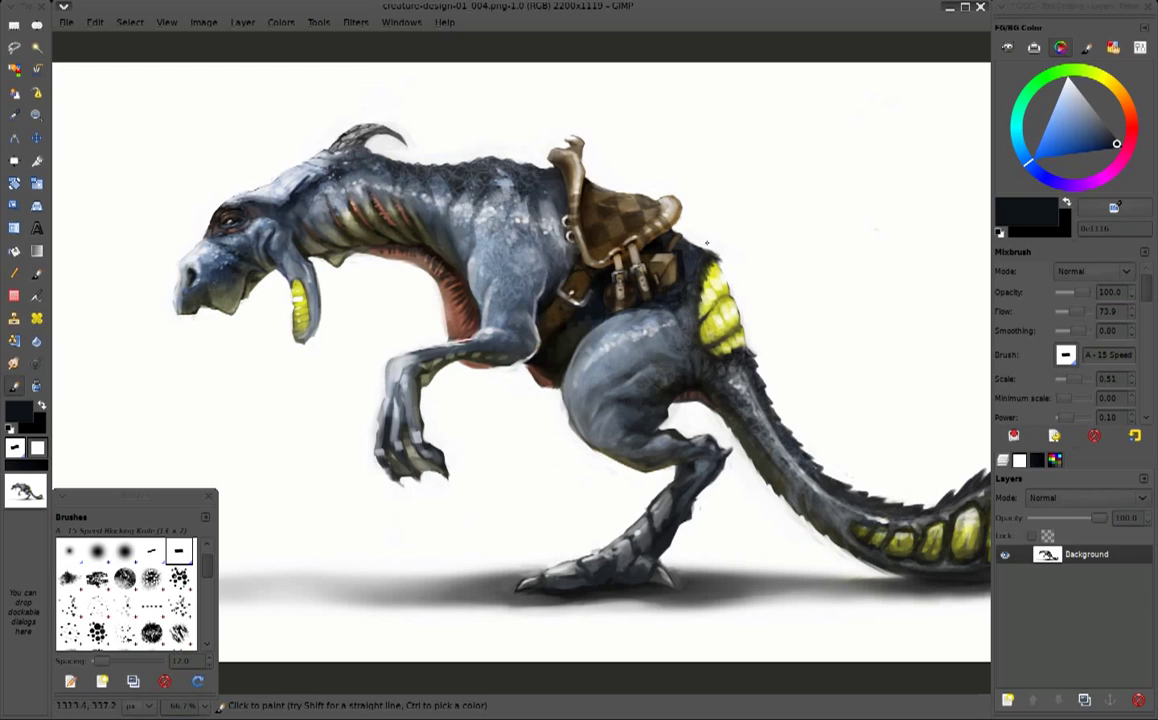
pyautogui.keyDown('ctrl'); pyautogui.click(515, 280); pyautogui.keyUp('ctrl')
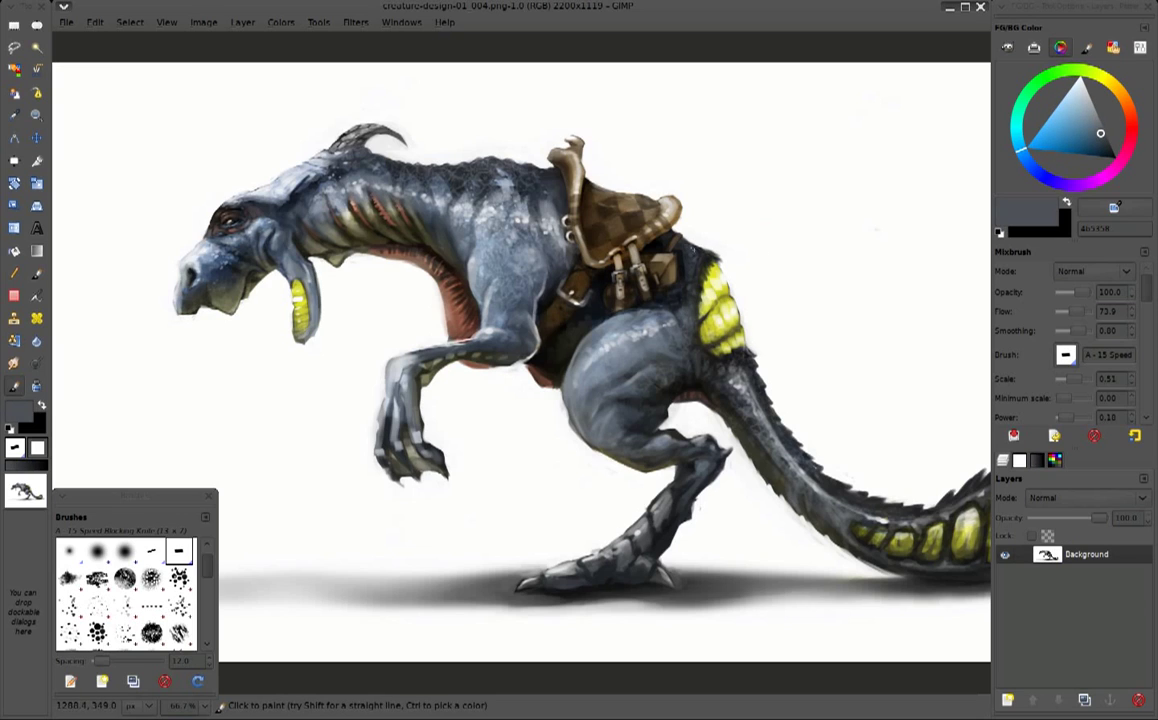
pyautogui.keyDown('ctrl'); pyautogui.click(536, 362); pyautogui.keyUp('ctrl')
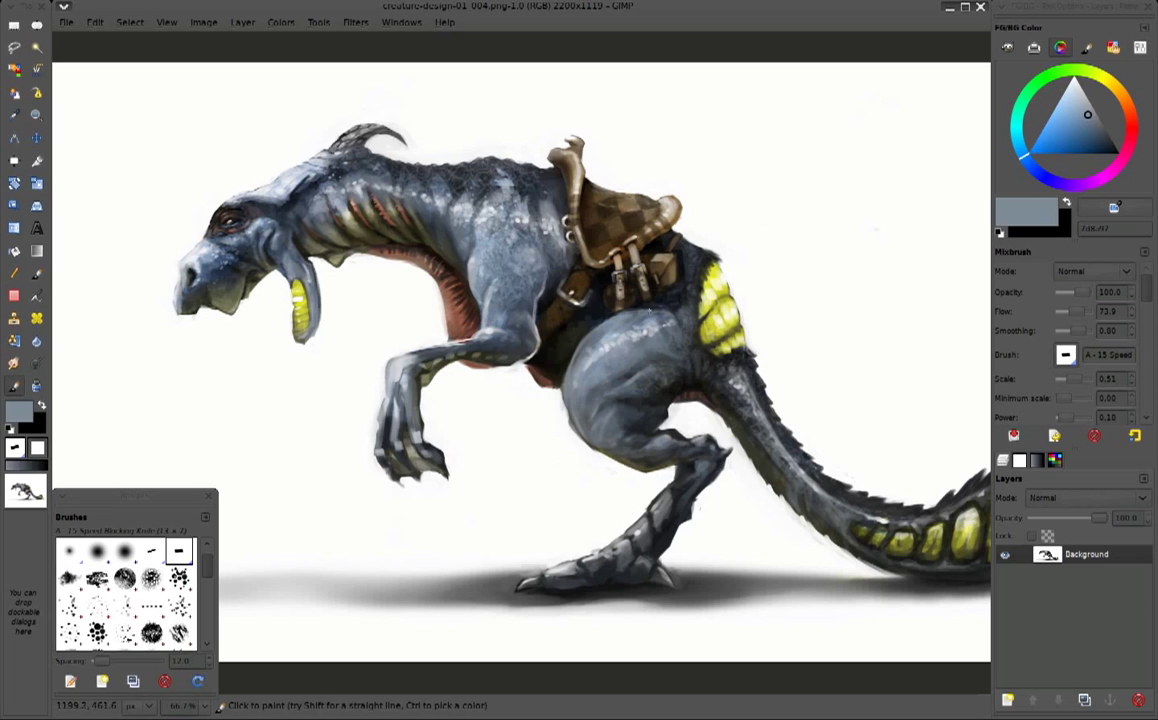
pyautogui.keyDown('ctrl'); pyautogui.click(583, 320); pyautogui.keyUp('ctrl')
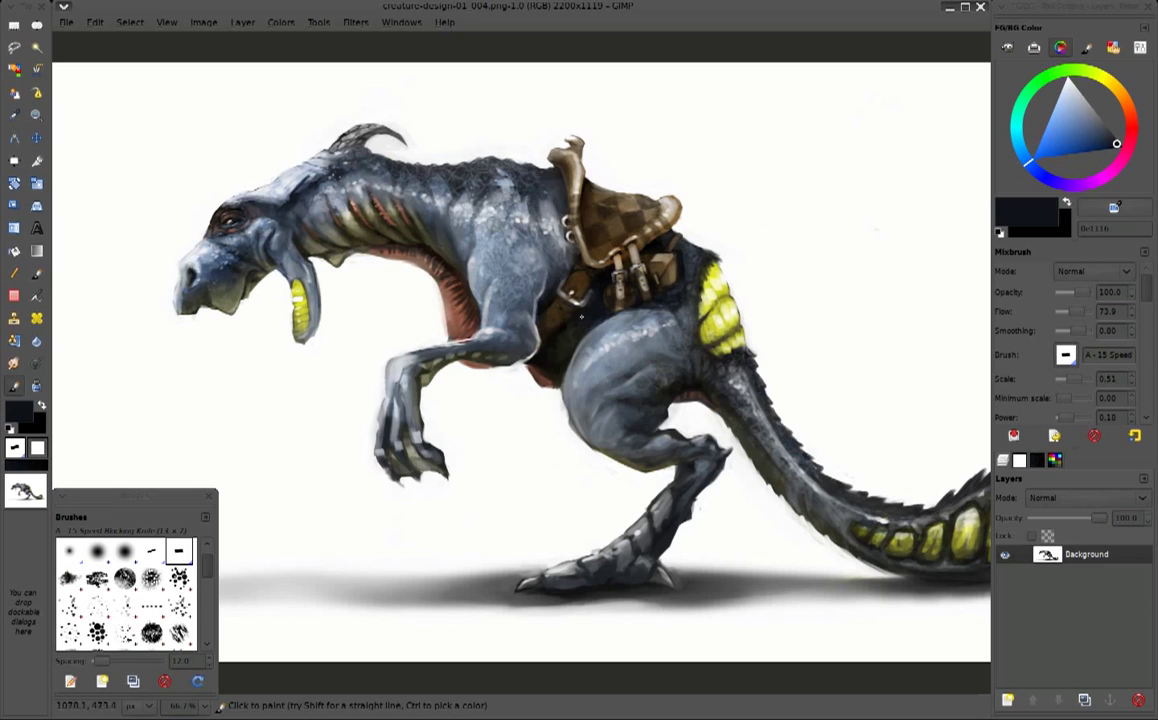
pyautogui.moveTo(570, 352); pyautogui.dragTo(562, 376)
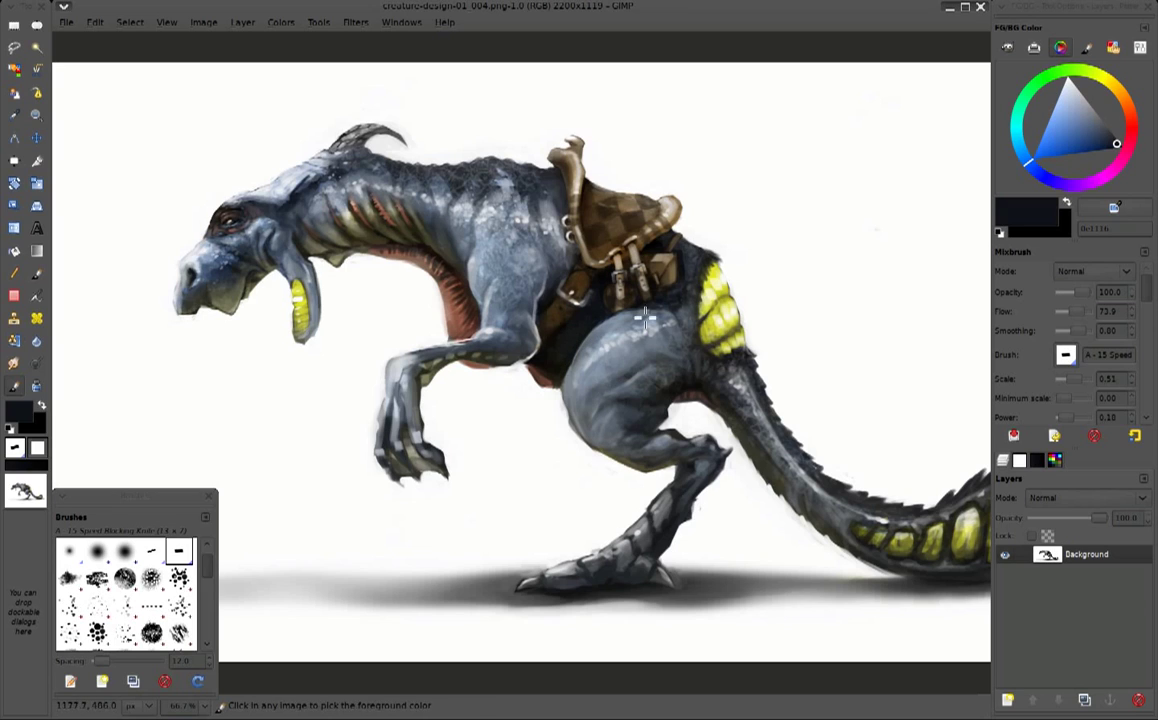
# Add light grey-blue highlights down the hind leg and near the belly
pyautogui.keyDown('ctrl'); pyautogui.click(569, 367); pyautogui.keyUp('ctrl')
pyautogui.keyDown('ctrl'); pyautogui.click(579, 357); pyautogui.keyUp('ctrl')
pyautogui.moveTo(569, 373); pyautogui.dragTo(571, 411)
pyautogui.moveTo(525, 353); pyautogui.dragTo(527, 371)
# Sample darker, mid and lighter grey-blue tones from the thigh, then a dark olive
pyautogui.keyDown('ctrl'); pyautogui.click(540, 358); pyautogui.keyUp('ctrl')
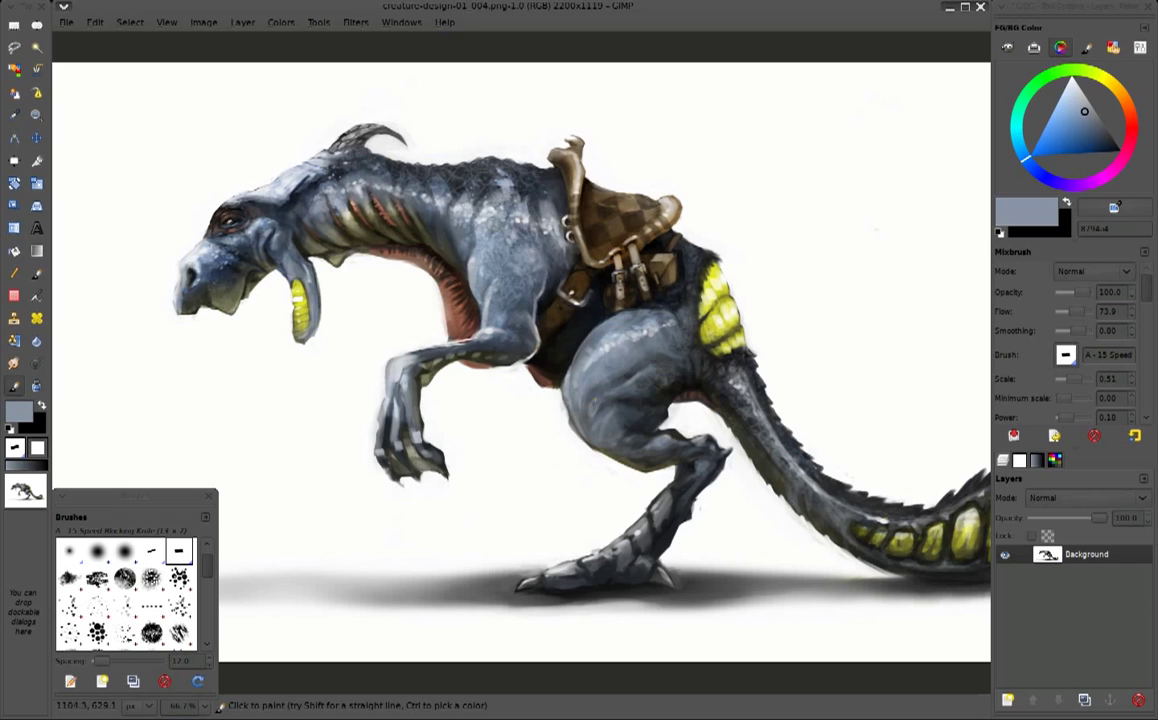
pyautogui.keyDown('ctrl'); pyautogui.click(543, 363); pyautogui.keyUp('ctrl')
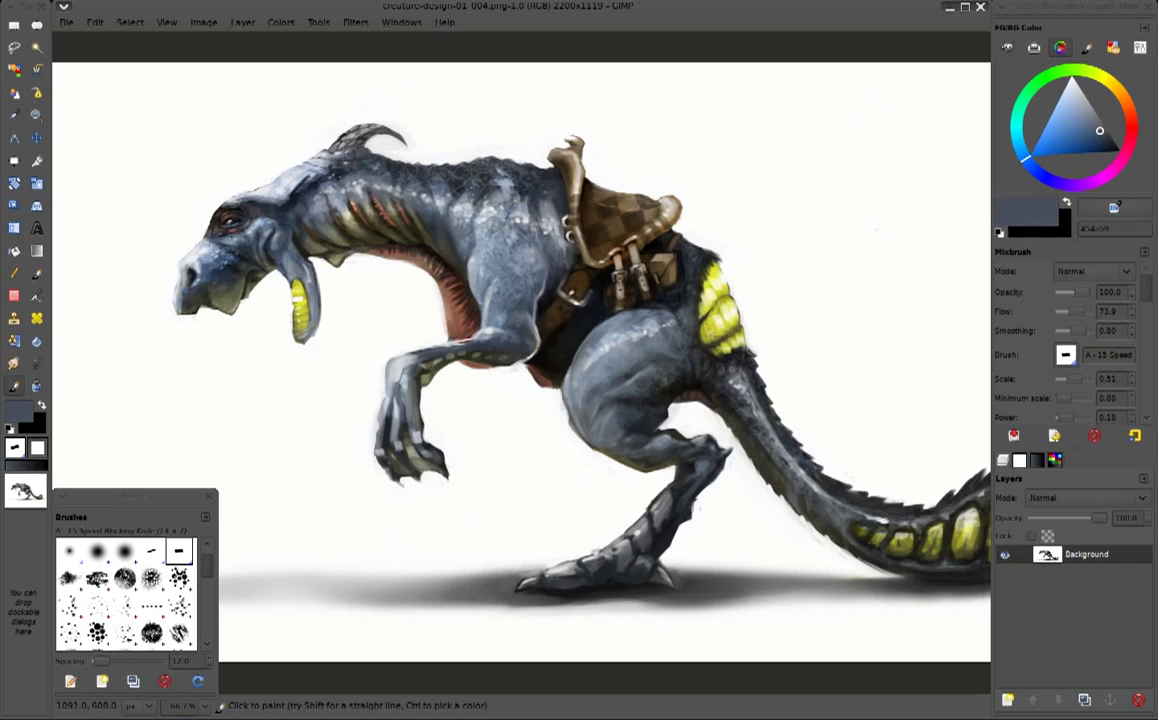
pyautogui.keyDown('ctrl'); pyautogui.click(550, 360); pyautogui.keyUp('ctrl')
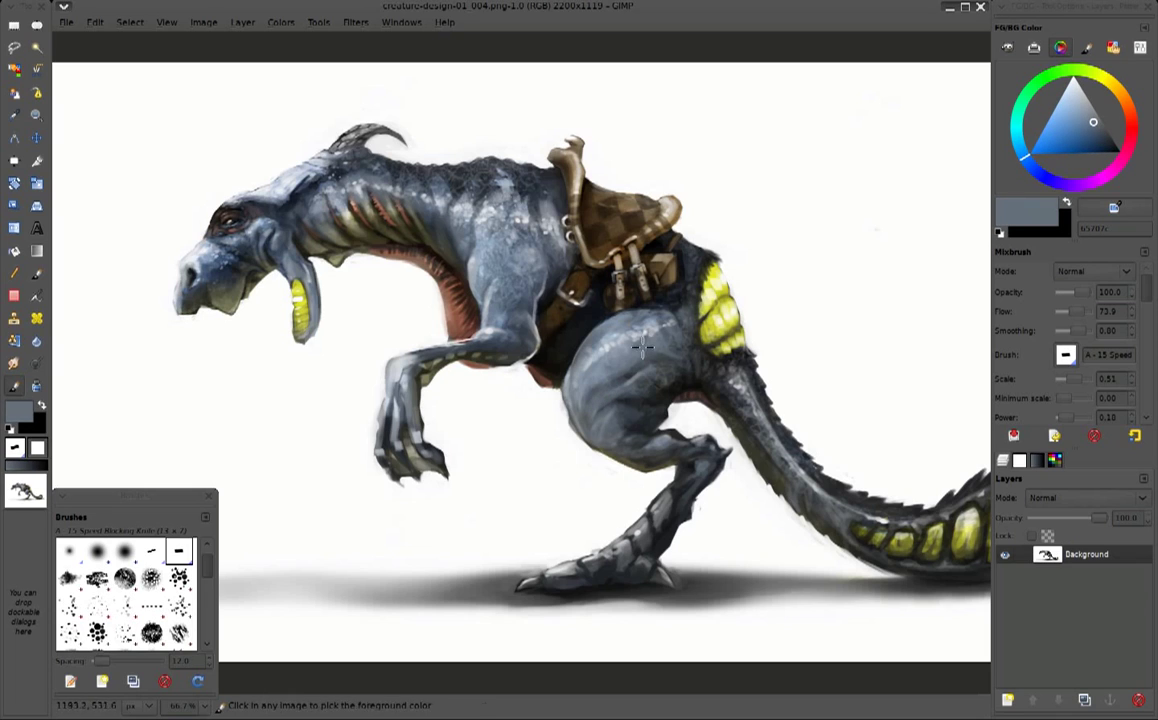
pyautogui.keyDown('ctrl'); pyautogui.click(562, 344); pyautogui.keyUp('ctrl')
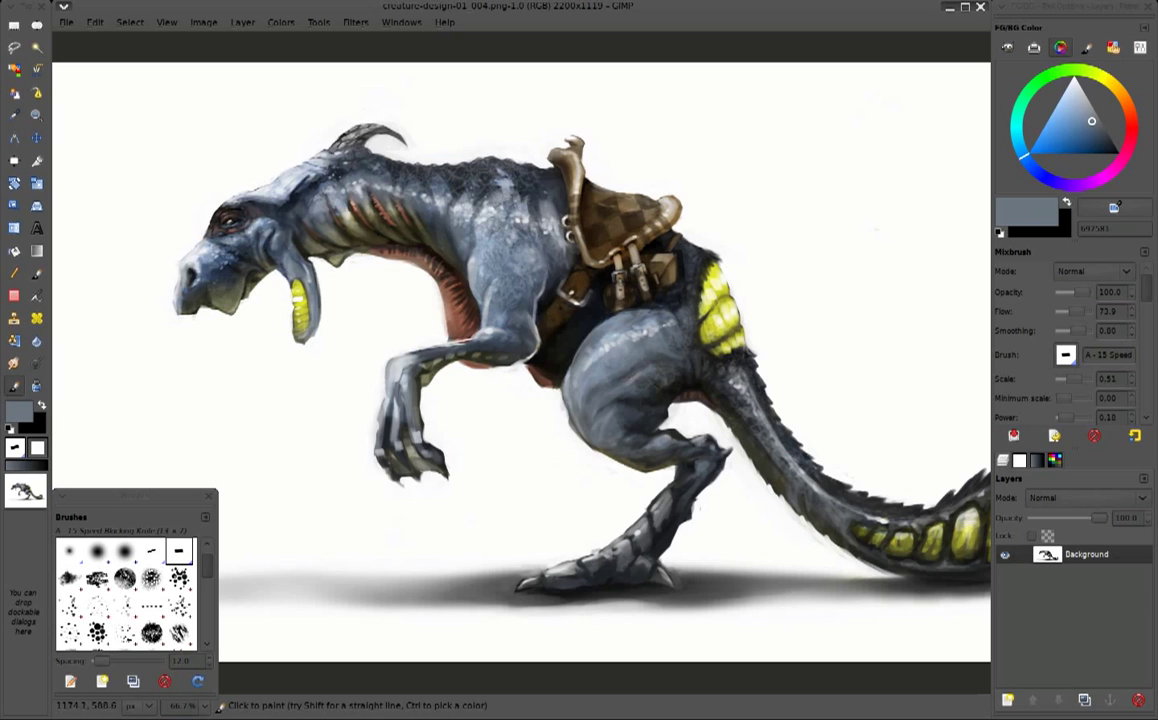
pyautogui.keyDown('ctrl'); pyautogui.click(605, 468); pyautogui.keyUp('ctrl')
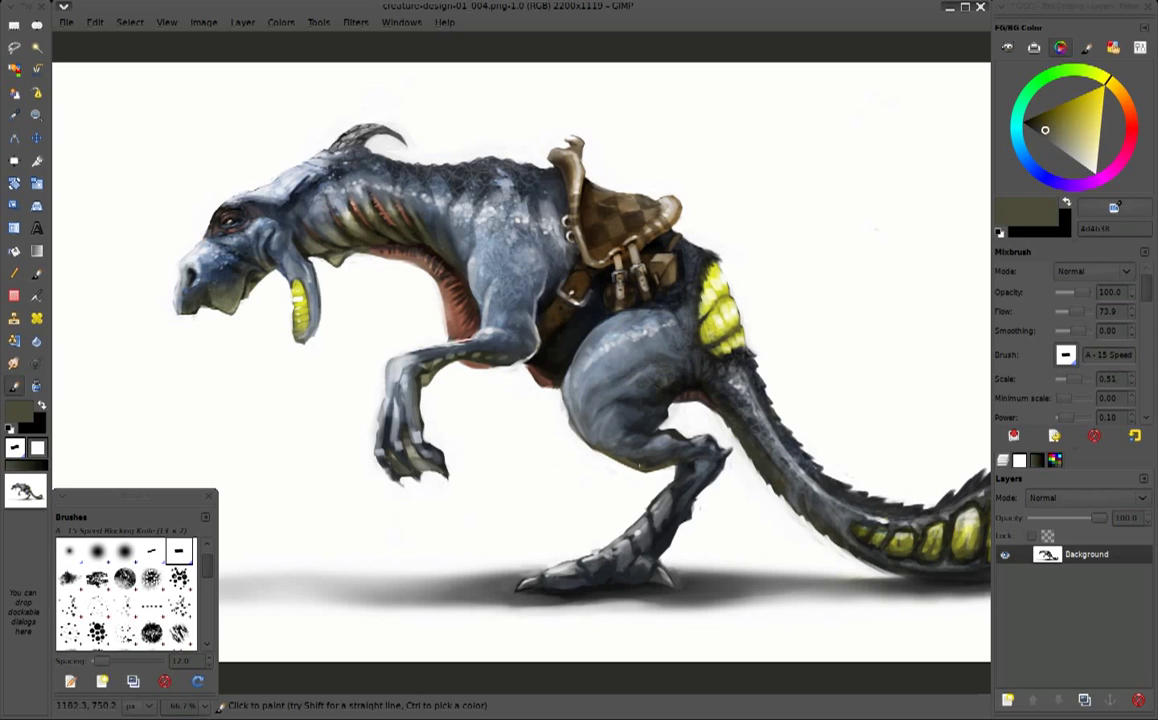
# Sample grey-beige, white and near-black, ending on the near-black of the dark leg
pyautogui.keyDown('ctrl'); pyautogui.click(555, 412); pyautogui.keyUp('ctrl')
pyautogui.keyDown('ctrl'); pyautogui.click(543, 405); pyautogui.keyUp('ctrl')
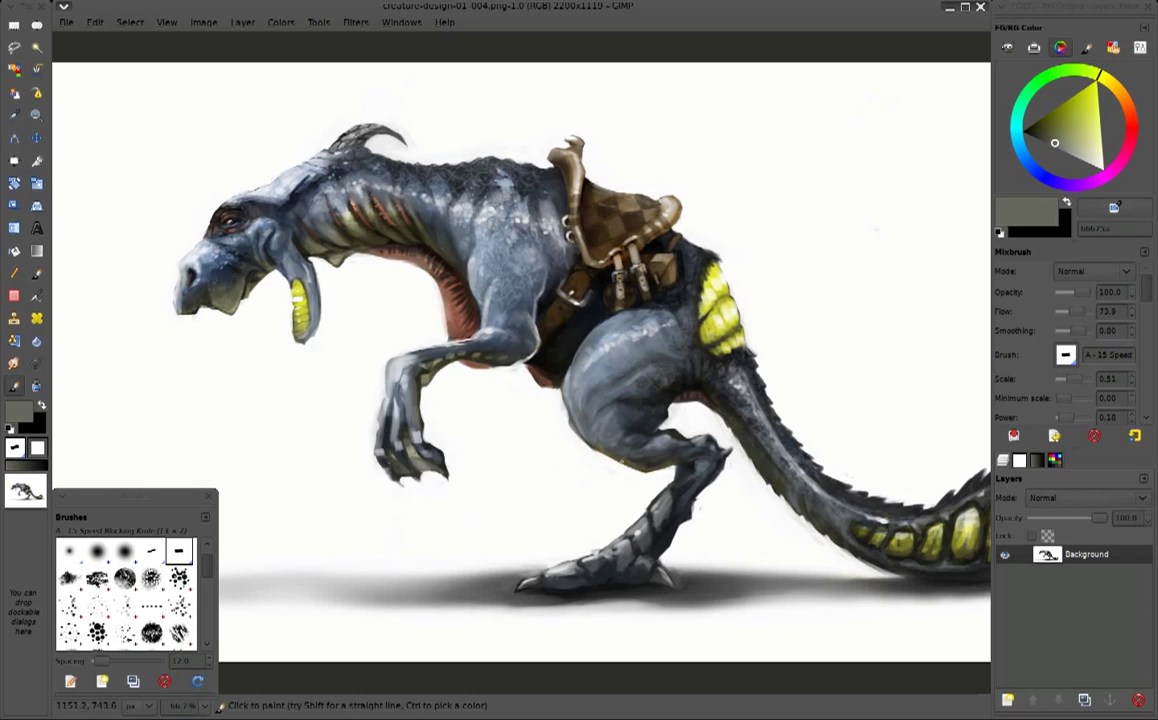
pyautogui.keyDown('ctrl'); pyautogui.click(584, 419); pyautogui.keyUp('ctrl')
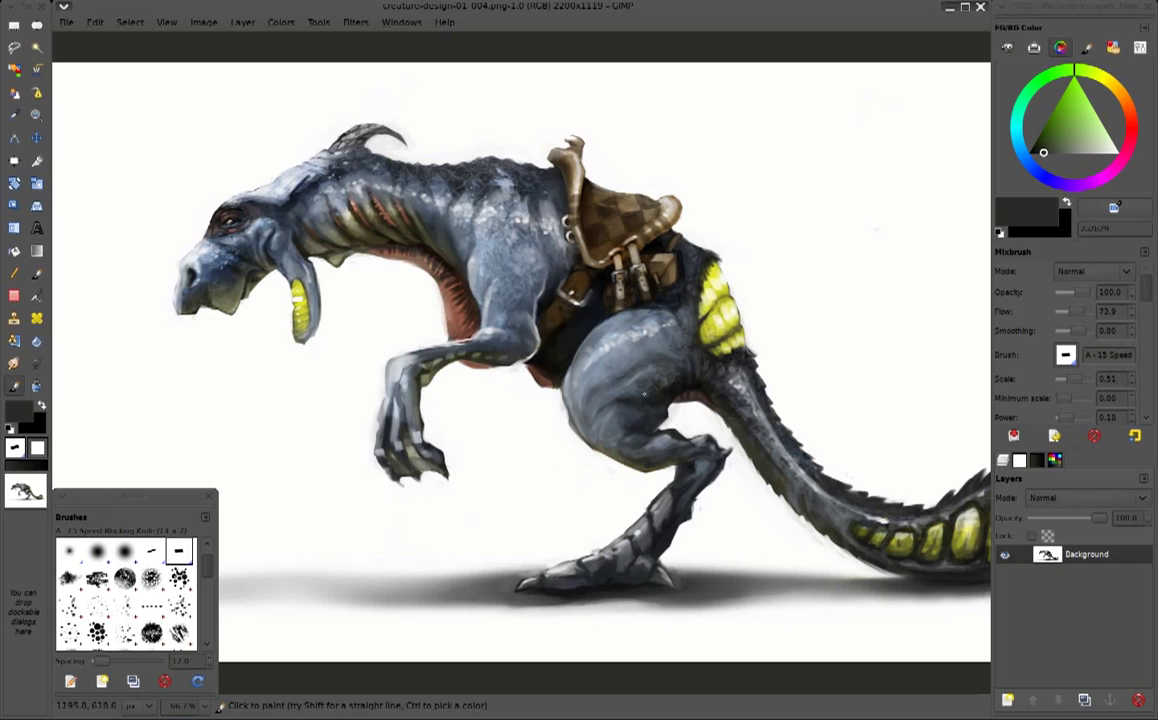
pyautogui.keyDown('ctrl'); pyautogui.click(612, 392); pyautogui.keyUp('ctrl')
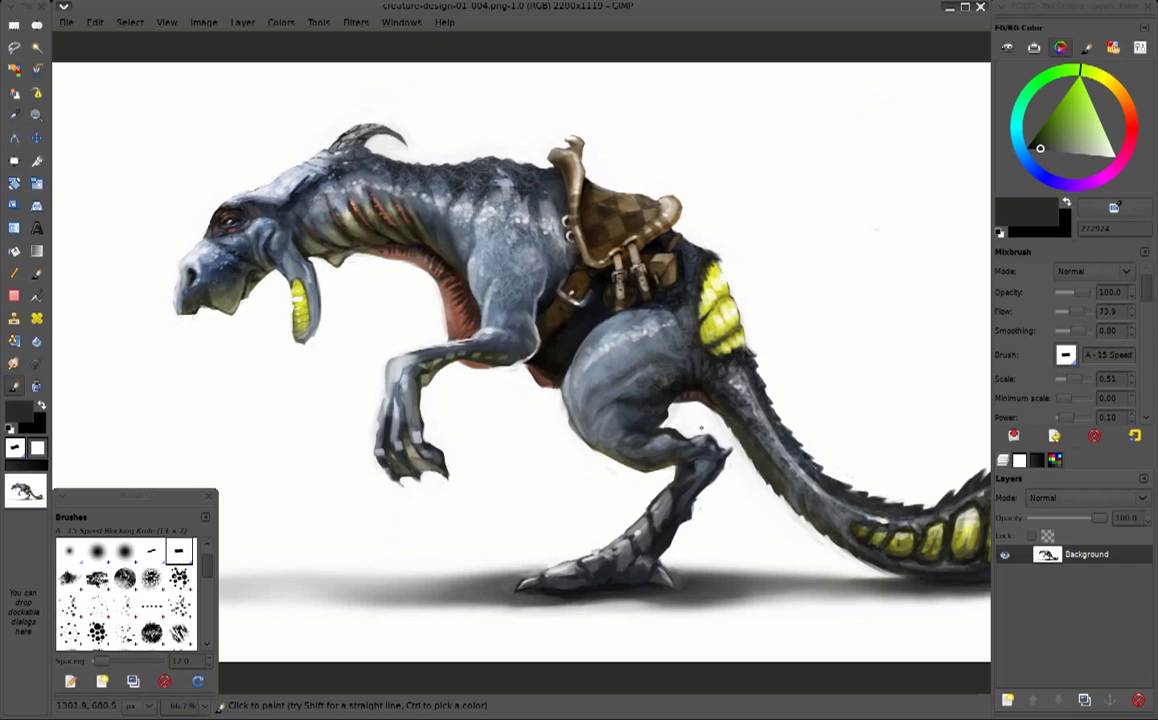
pyautogui.keyDown('ctrl'); pyautogui.click(698, 430); pyautogui.keyUp('ctrl')
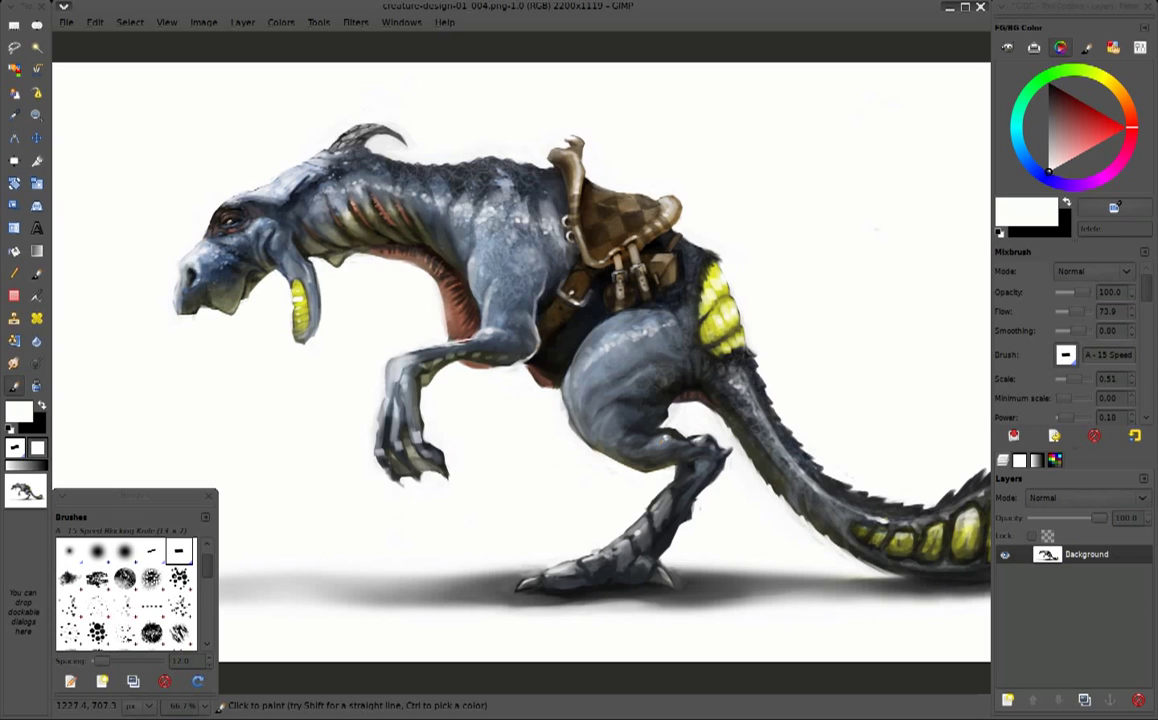
pyautogui.keyDown('ctrl'); pyautogui.click(639, 417); pyautogui.keyUp('ctrl')
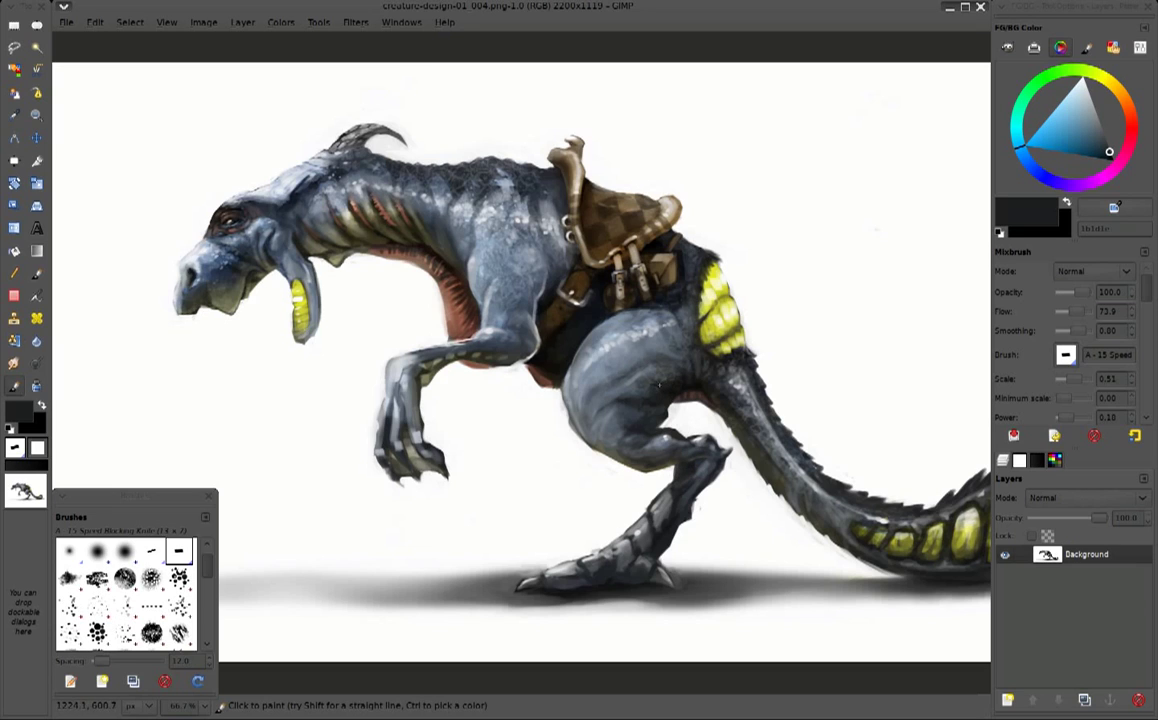
# With the airbrush, glaze light pink over the red chest
pyautogui.keyDown('ctrl'); pyautogui.click(410, 295); pyautogui.keyUp('ctrl')
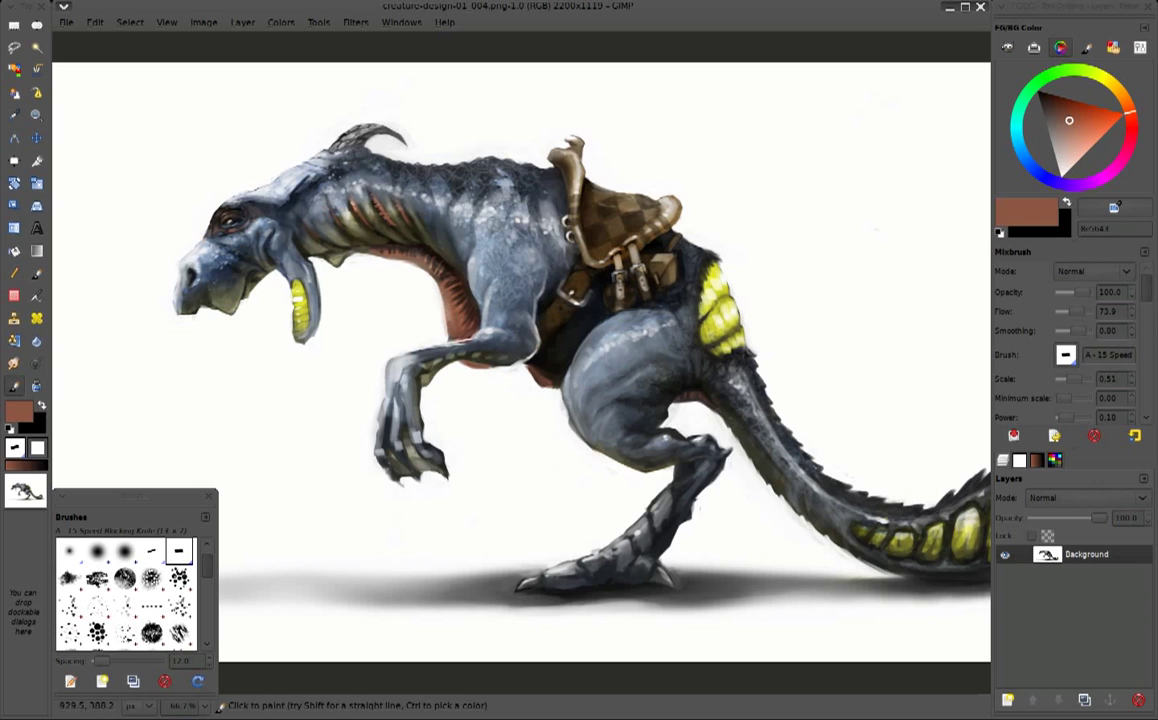
pyautogui.press('a')
pyautogui.click(1073, 151)
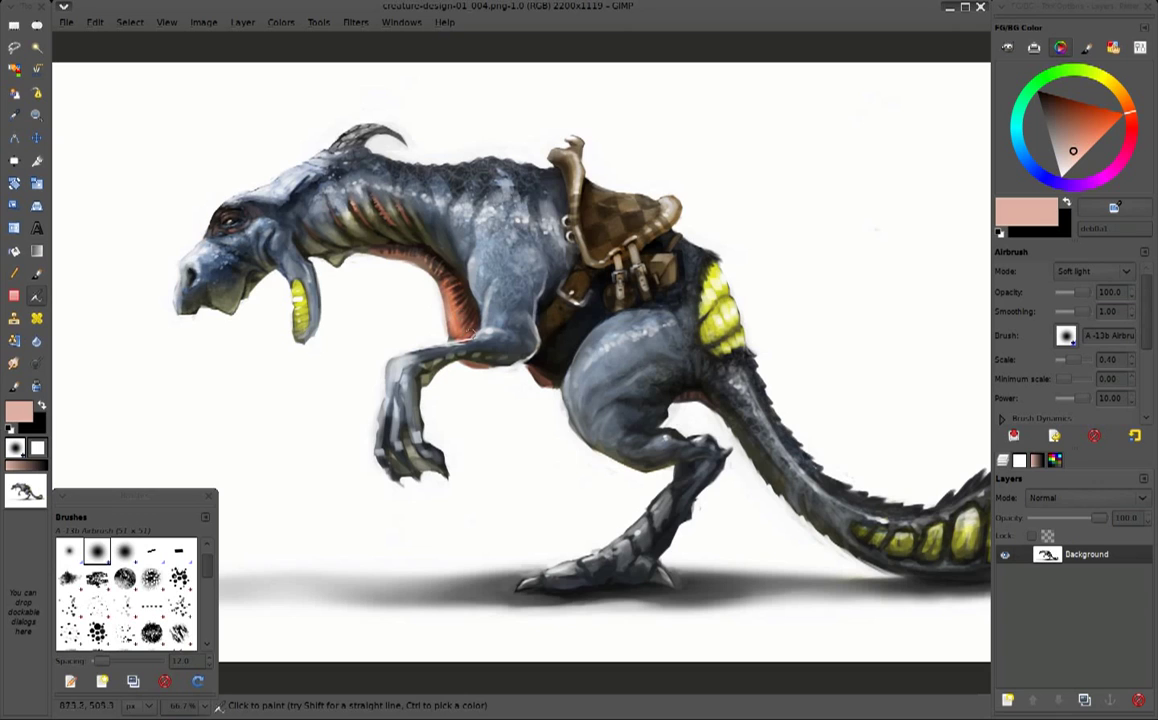
pyautogui.moveTo(440, 318); pyautogui.dragTo(476, 355)
# Pick dark brown and enlarge the airbrush, then return to the MyPaint brush with white sampled
pyautogui.keyDown('ctrl'); pyautogui.click(430, 321); pyautogui.keyUp('ctrl')
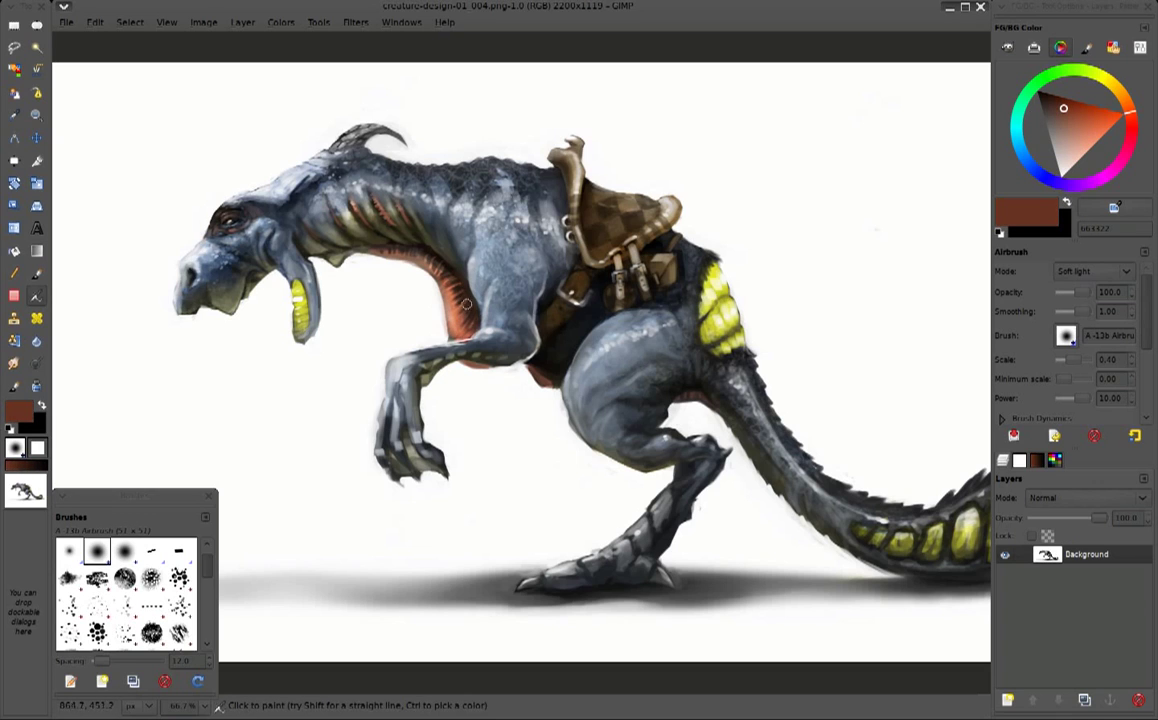
pyautogui.press(']')
pyautogui.press(']')
pyautogui.press(']')
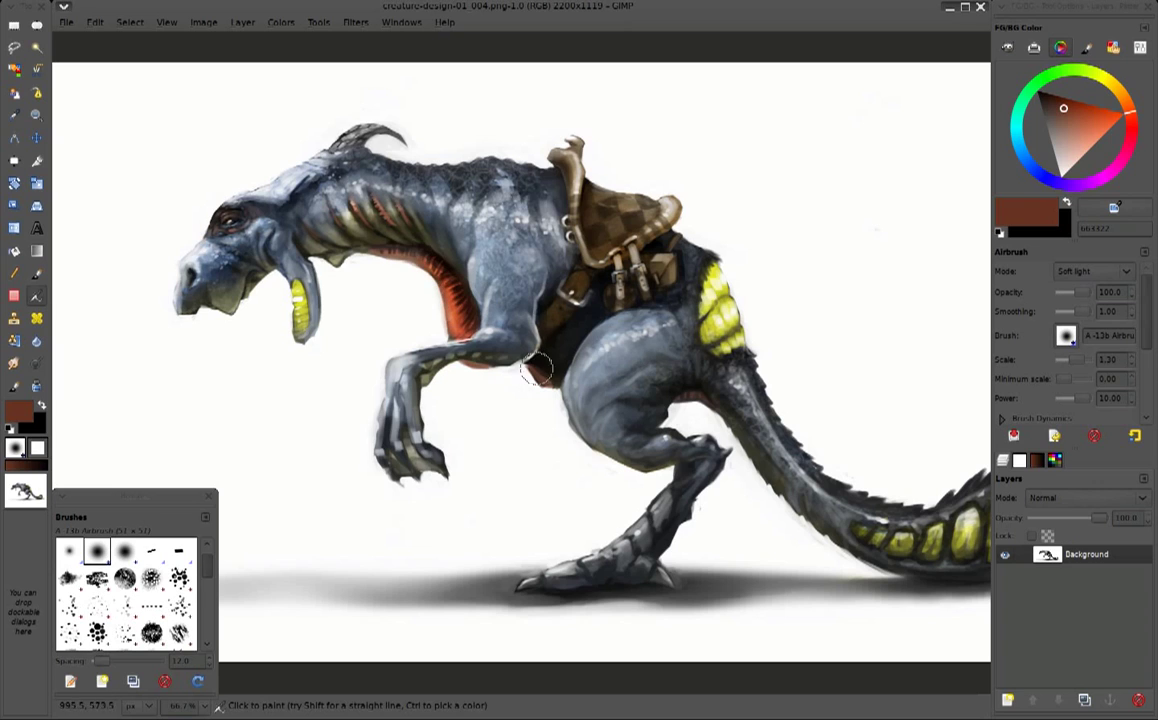
pyautogui.press('y')
pyautogui.keyDown('ctrl'); pyautogui.click(416, 295); pyautogui.keyUp('ctrl')
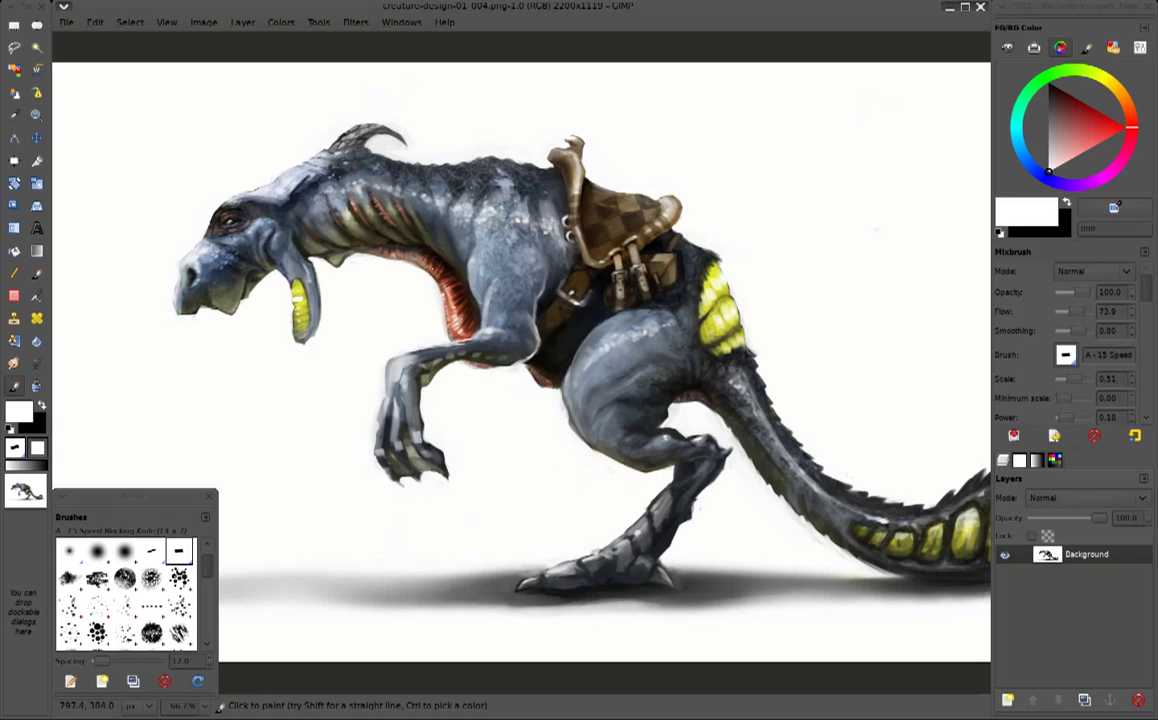
# Airbrush dark red further left under the creature's neck
pyautogui.press('a')
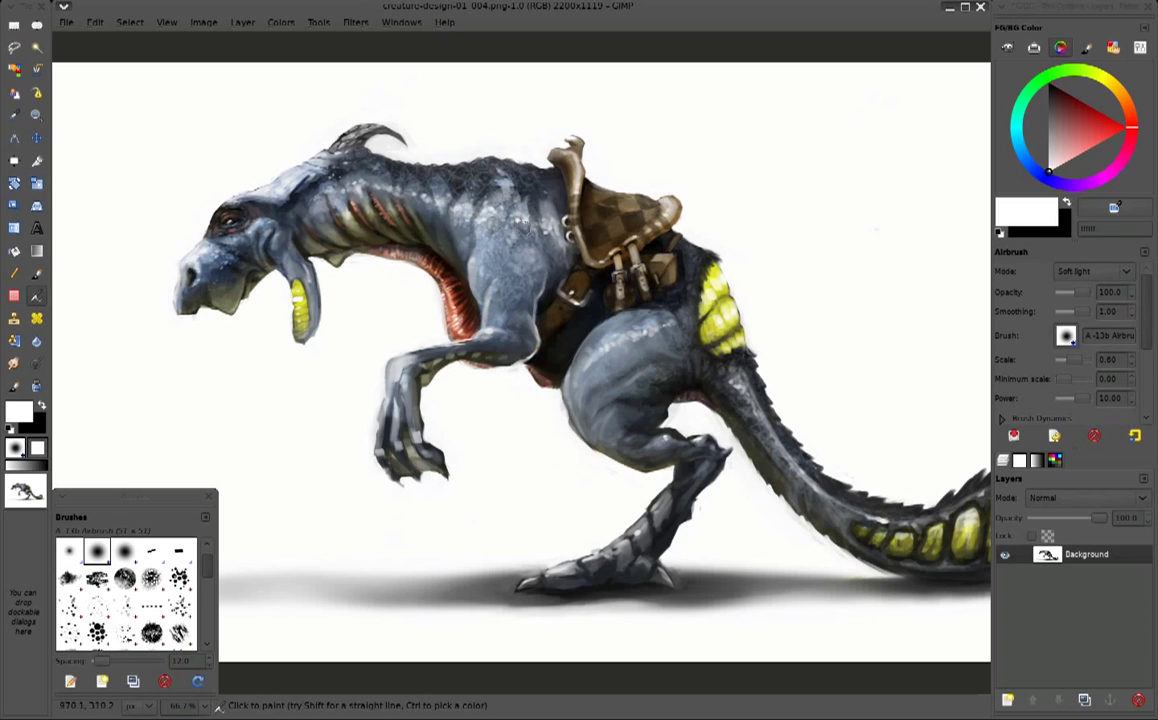
pyautogui.keyDown('ctrl'); pyautogui.click(399, 254); pyautogui.keyUp('ctrl')
pyautogui.moveTo(399, 254); pyautogui.dragTo(330, 244)
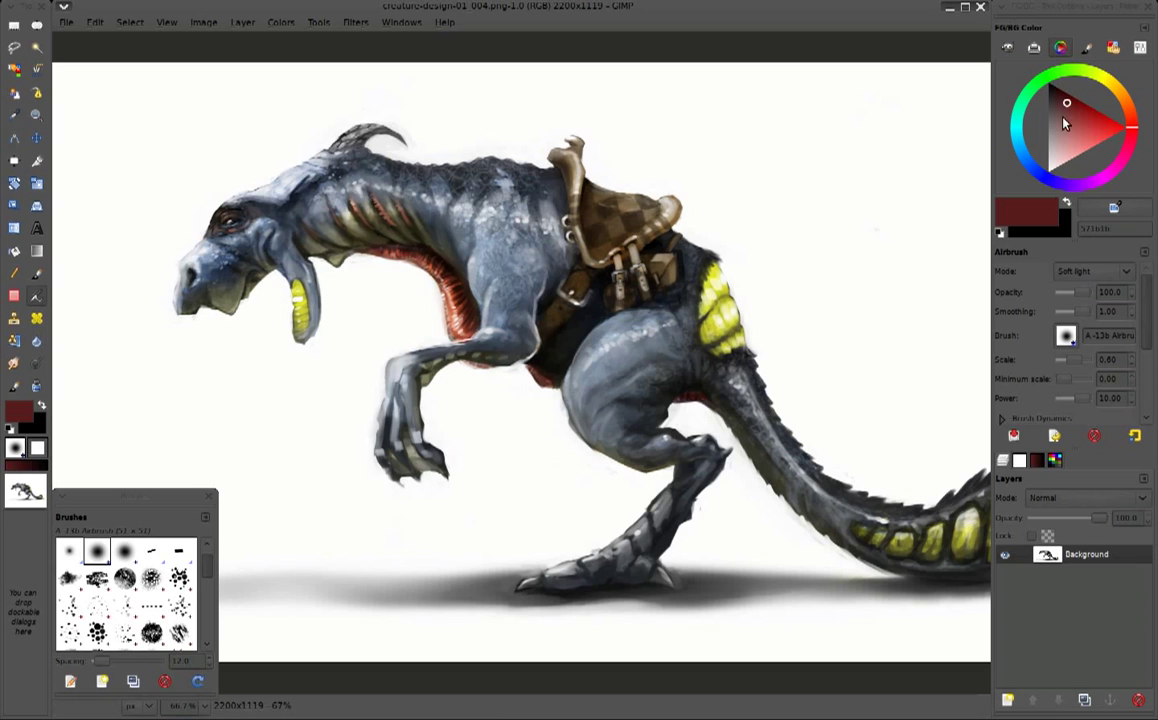
# Set the airbrush to Color mode at 17.4 opacity with a grey paint colour
pyautogui.moveTo(1050, 152); pyautogui.dragTo(1025, 160)
pyautogui.click(1095, 271)
pyautogui.click(1090, 408)
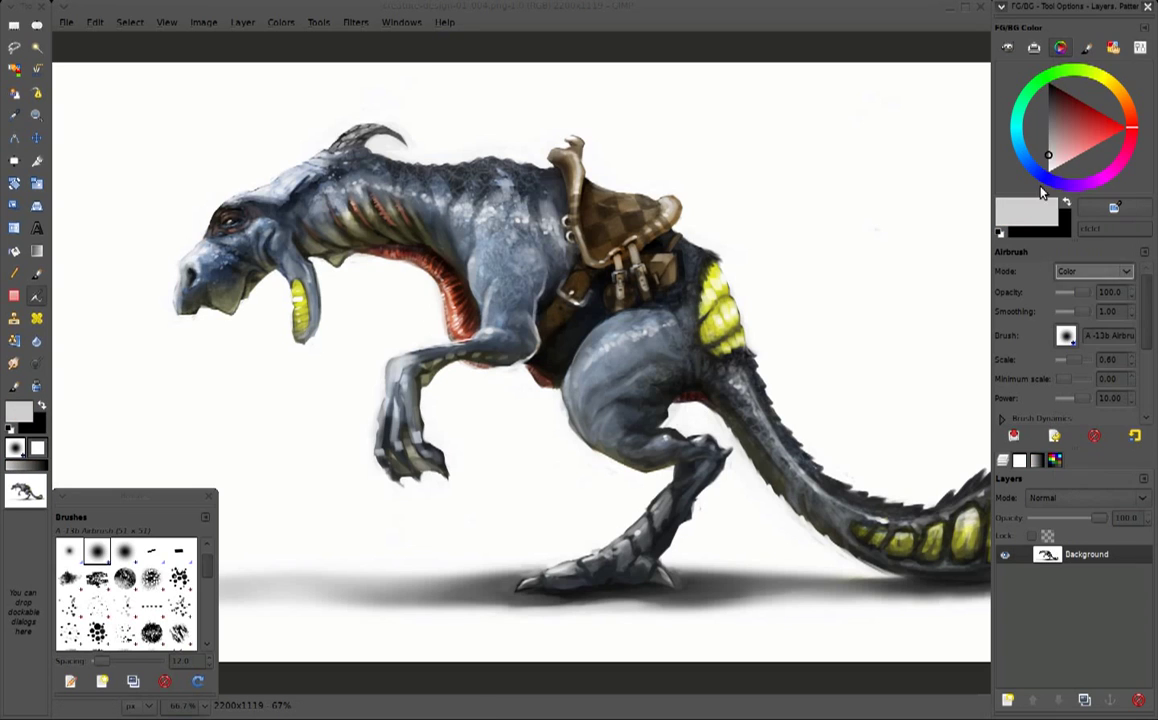
pyautogui.click(1048, 125)
pyautogui.moveTo(1100, 292); pyautogui.dragTo(1064, 292)
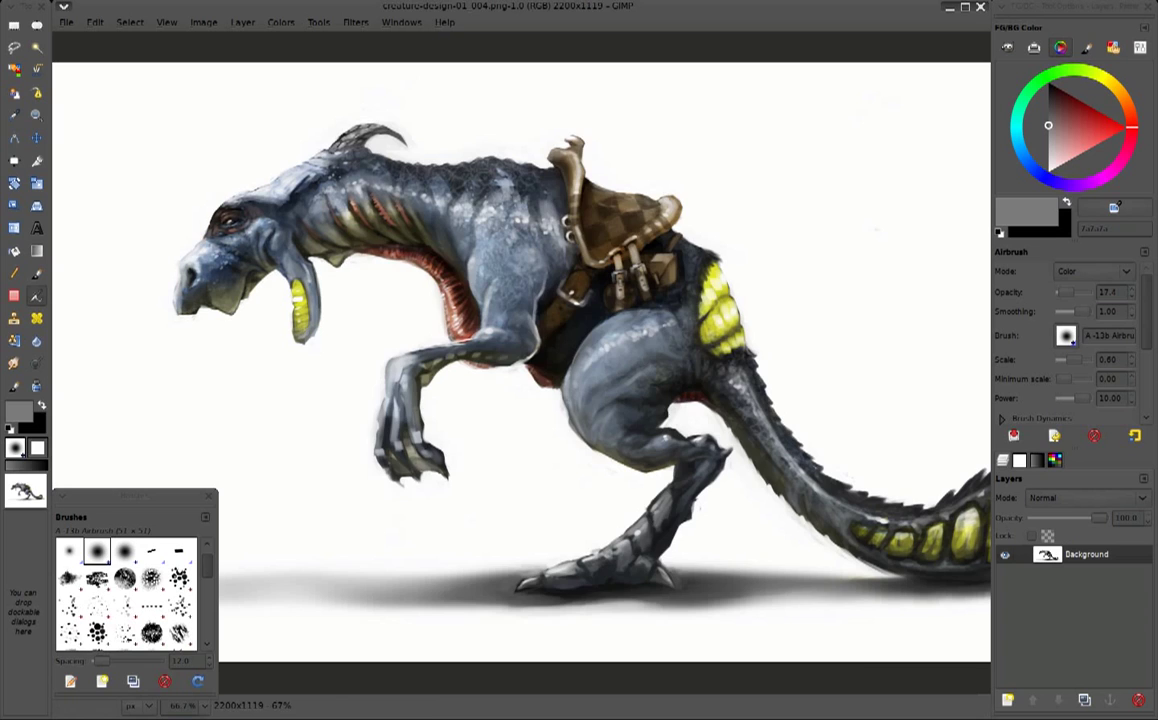
# Save the image as creature-design-01_005.png, accepting the PNG export options
pyautogui.hotkey('ctrl', 'shift', 's')
pyautogui.click(580, 116)
pyautogui.press('BackSpace')
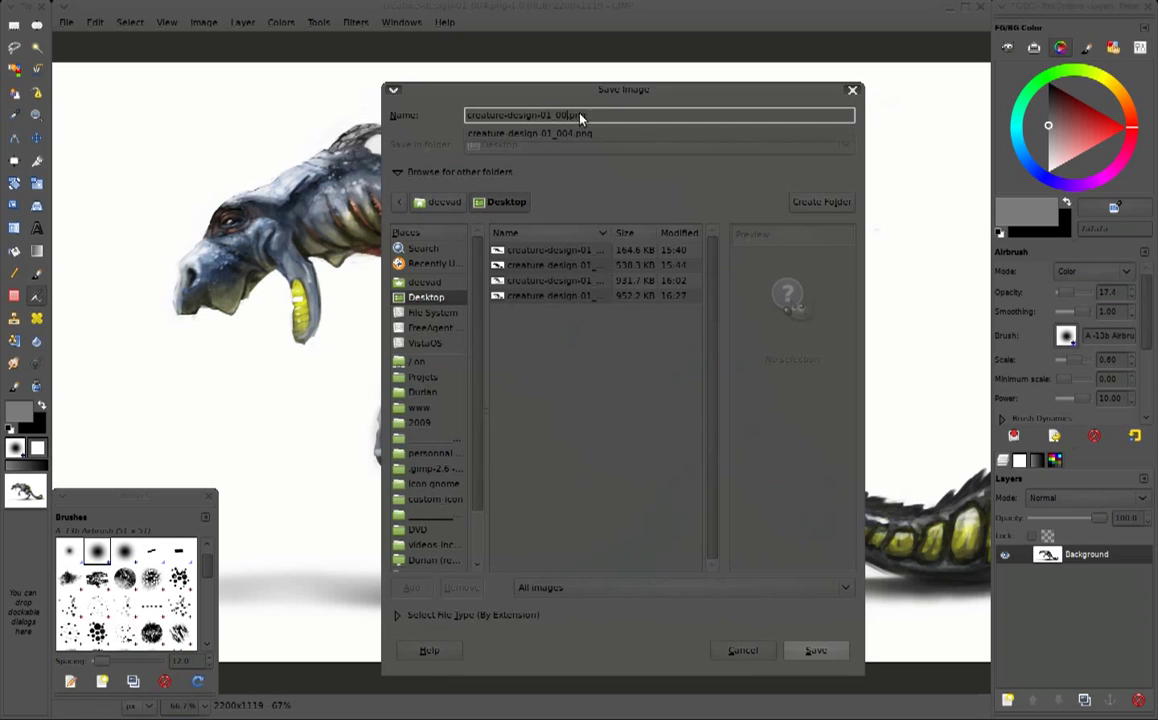
pyautogui.click(825, 650)
pyautogui.click(711, 473)
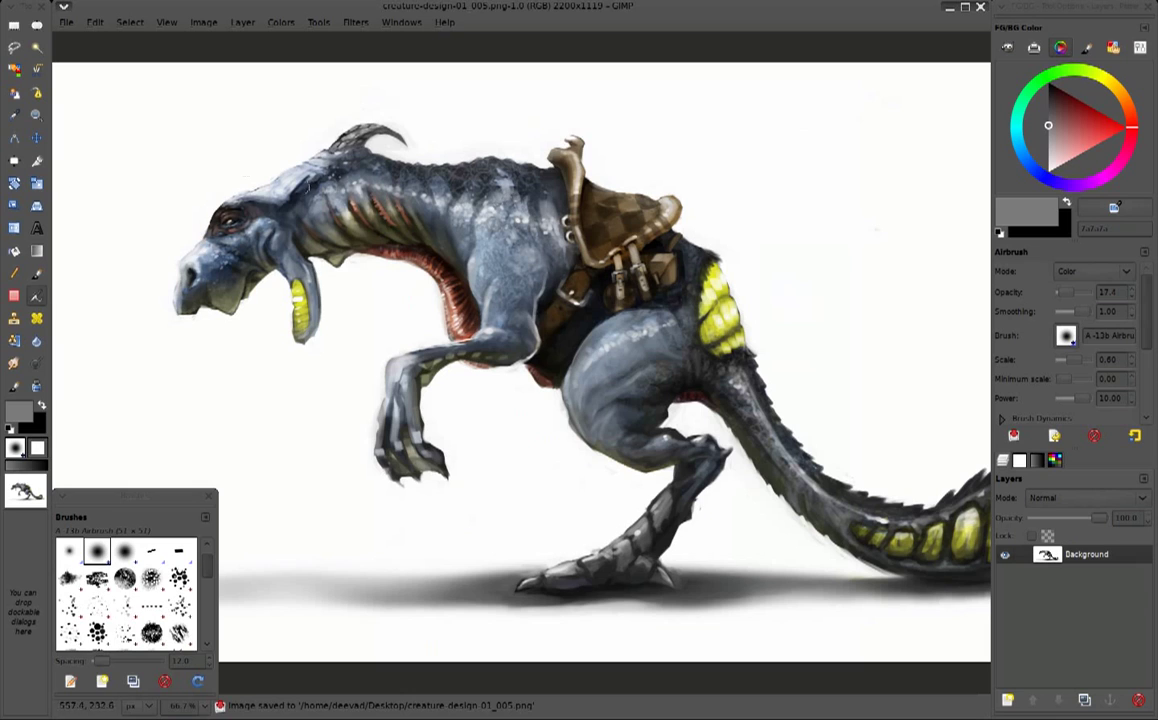
pyautogui.click(34, 346)
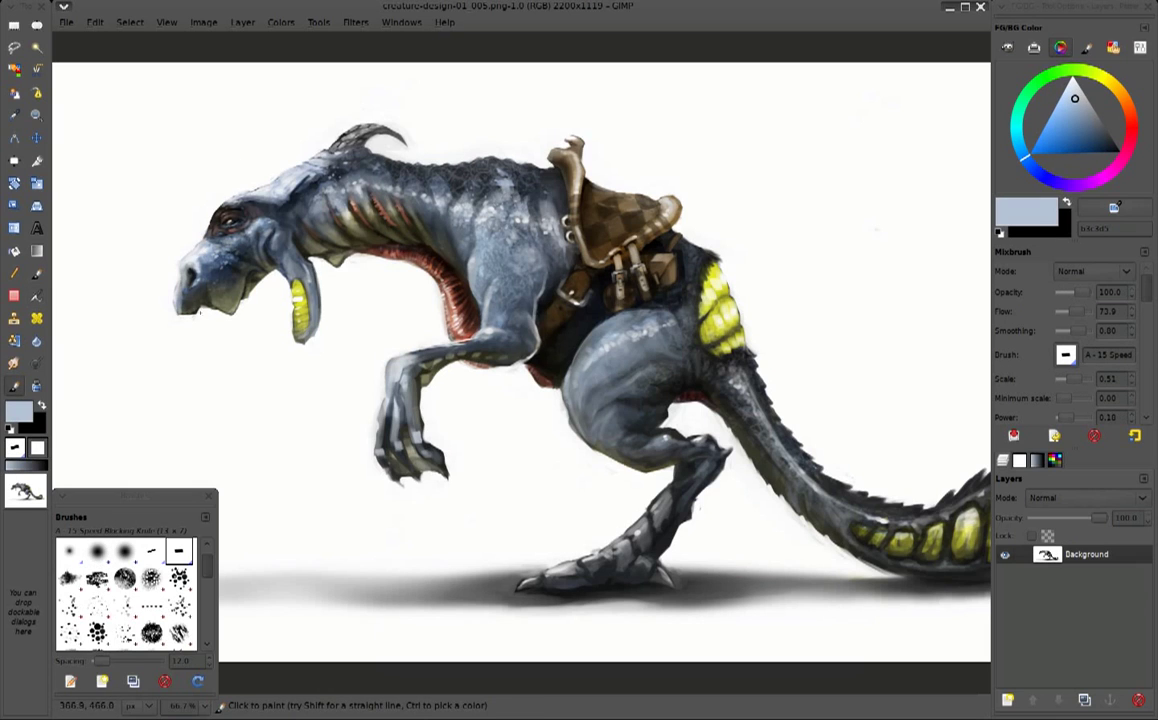
# Sample a dark grey and paint small dark strokes along the top of the head
pyautogui.keyDown('ctrl'); pyautogui.click(404, 130); pyautogui.keyUp('ctrl')
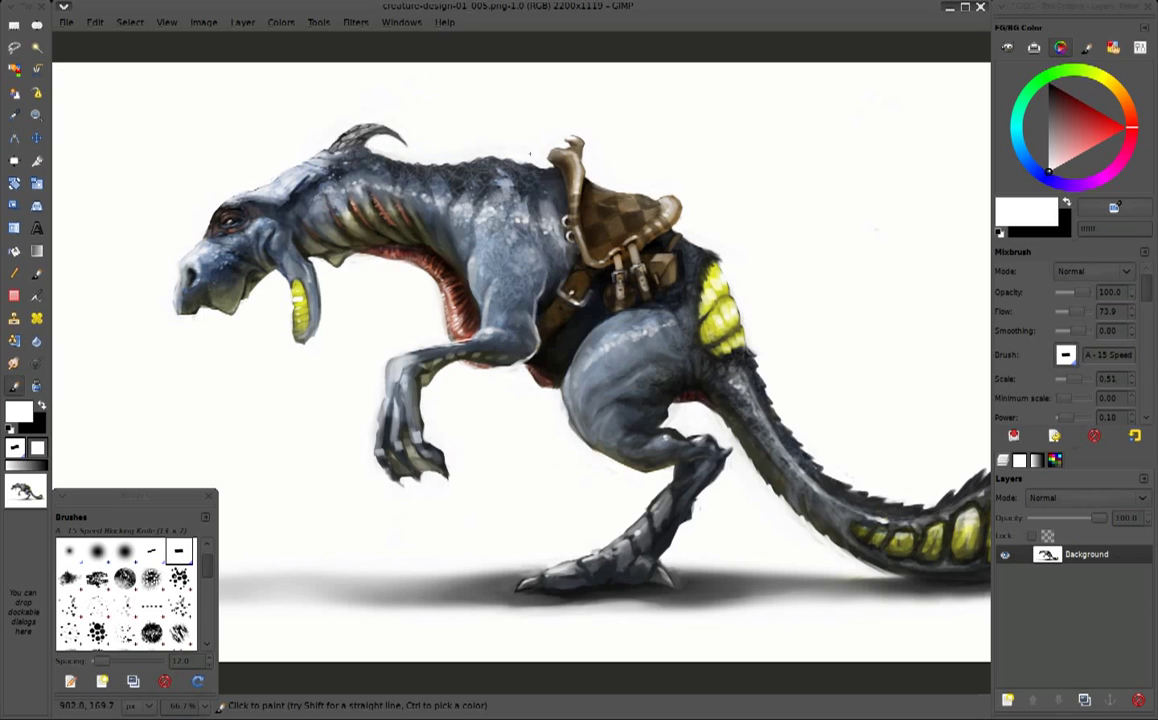
pyautogui.keyDown('ctrl'); pyautogui.click(495, 152); pyautogui.keyUp('ctrl')
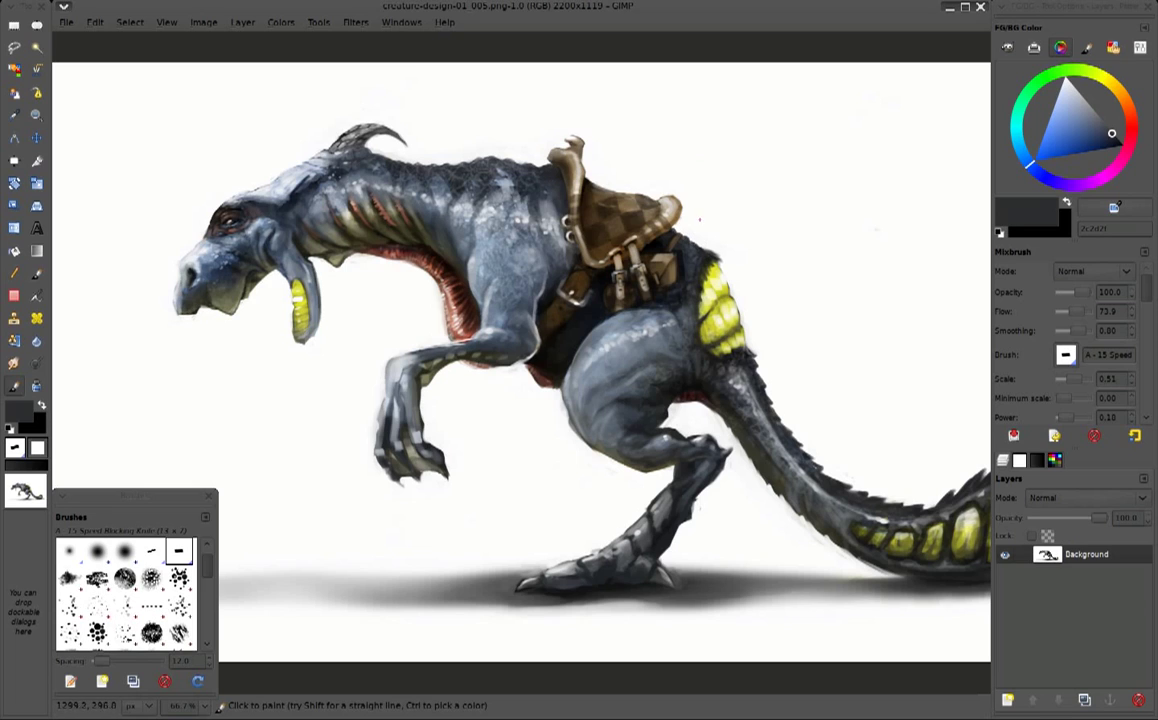
pyautogui.keyDown('ctrl'); pyautogui.click(553, 168); pyautogui.keyUp('ctrl')
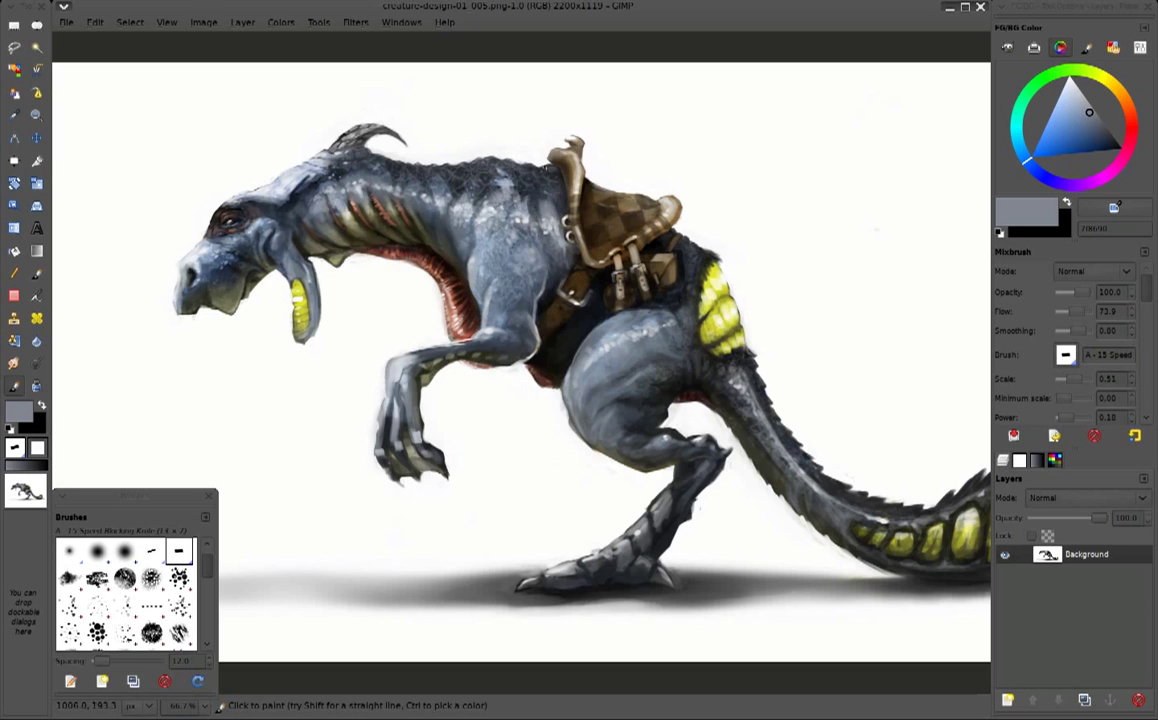
pyautogui.keyDown('ctrl'); pyautogui.click(340, 130); pyautogui.keyUp('ctrl')
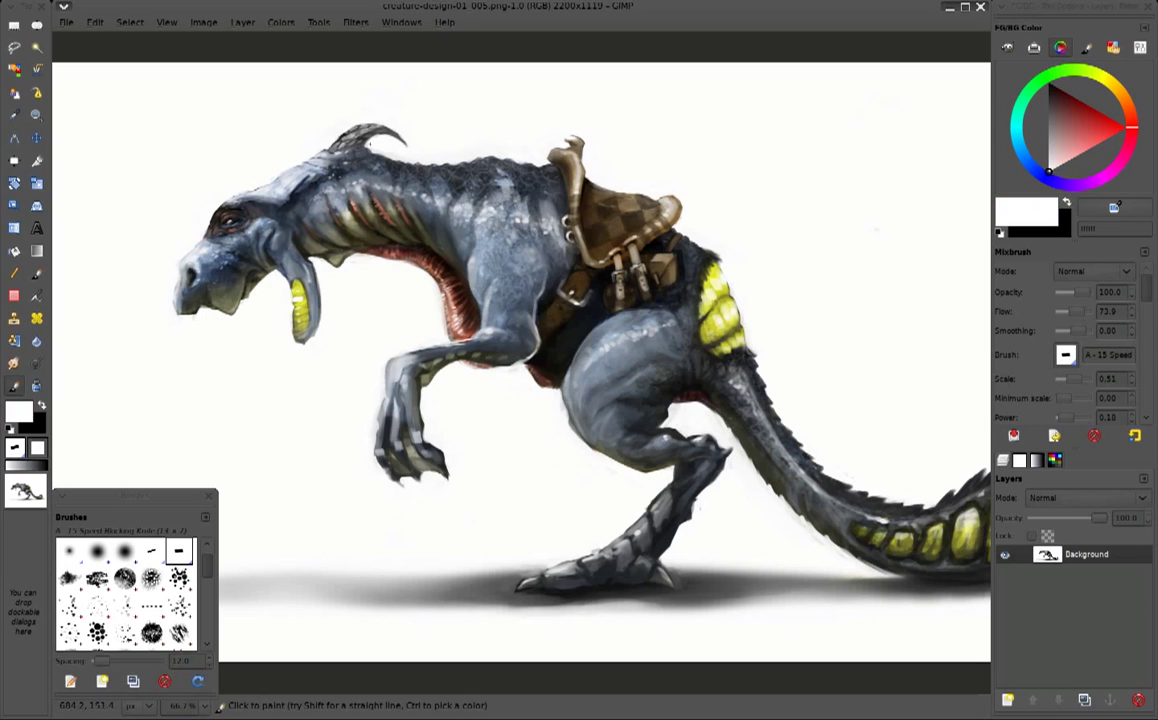
pyautogui.keyDown('ctrl'); pyautogui.click(255, 161); pyautogui.keyUp('ctrl')
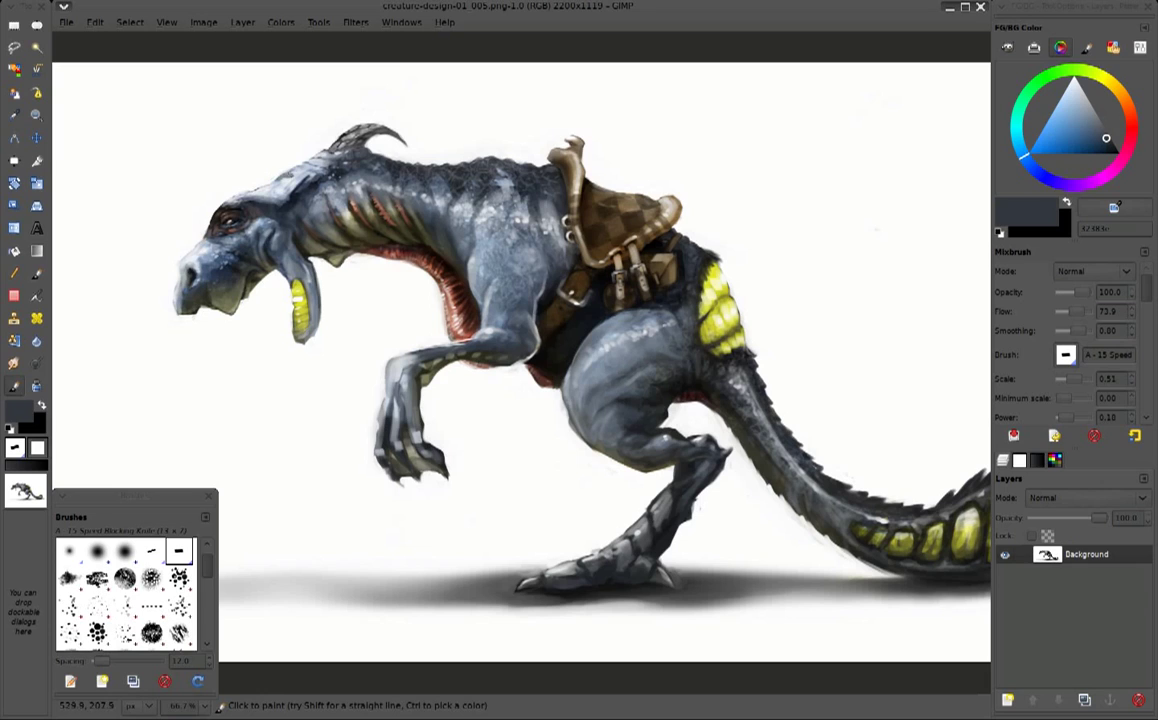
pyautogui.moveTo(268, 155)
pyautogui.mouseDown()
pyautogui.moveTo(287, 142)
pyautogui.moveTo(266, 157)
pyautogui.moveTo(284, 158)
pyautogui.moveTo(292, 141)
pyautogui.moveTo(340, 142)
pyautogui.moveTo(345, 155)
pyautogui.mouseUp()
pyautogui.keyDown('ctrl'); pyautogui.click(262, 152); pyautogui.keyUp('ctrl')
pyautogui.keyDown('ctrl'); pyautogui.click(284, 150); pyautogui.keyUp('ctrl')
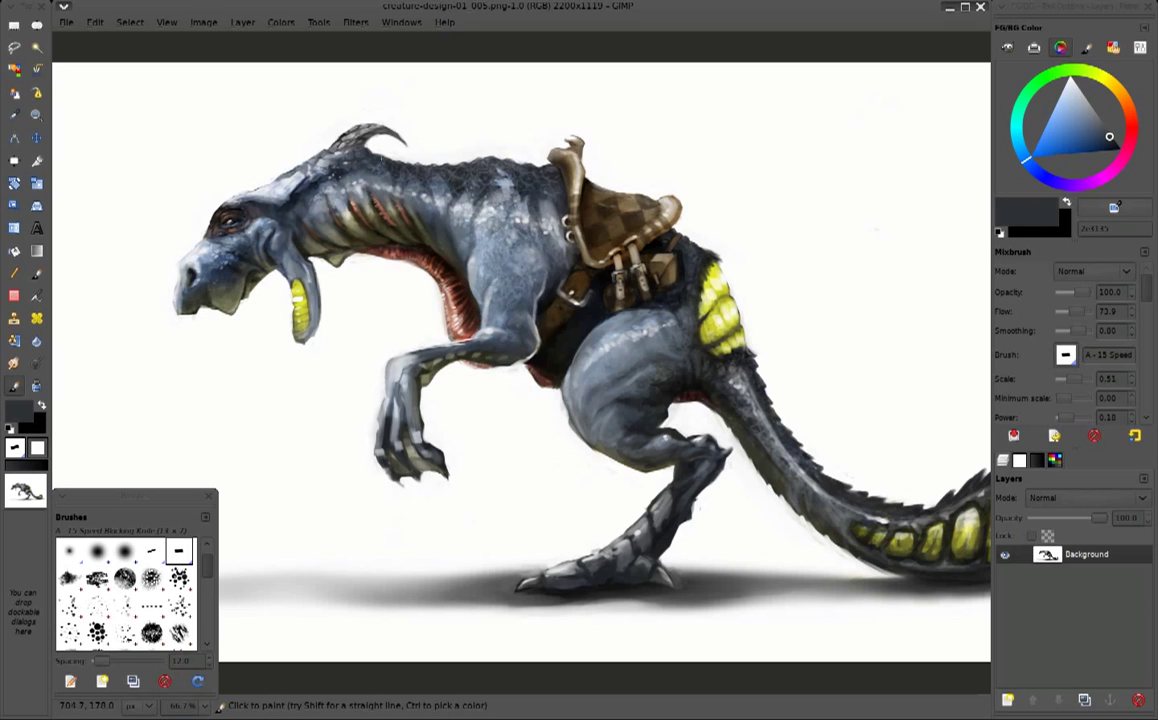
# Paint light grey highlights on the neck and back with a larger brush
pyautogui.keyDown('ctrl'); pyautogui.click(309, 172); pyautogui.keyUp('ctrl')
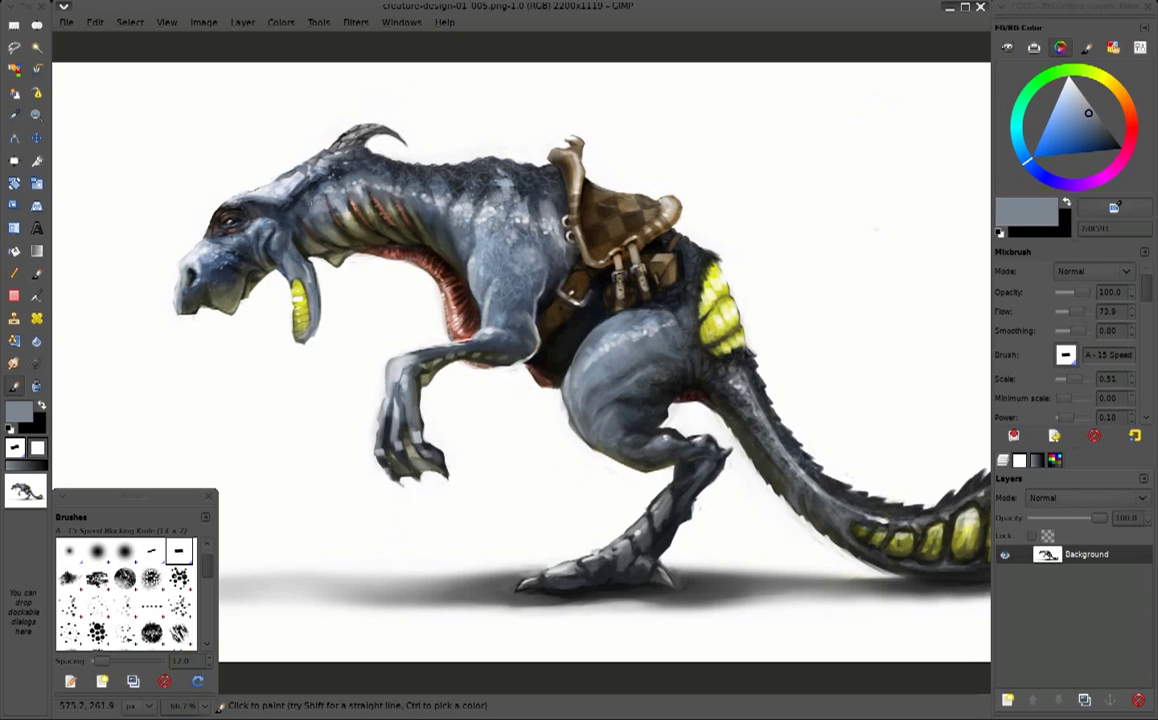
pyautogui.click(1108, 142)
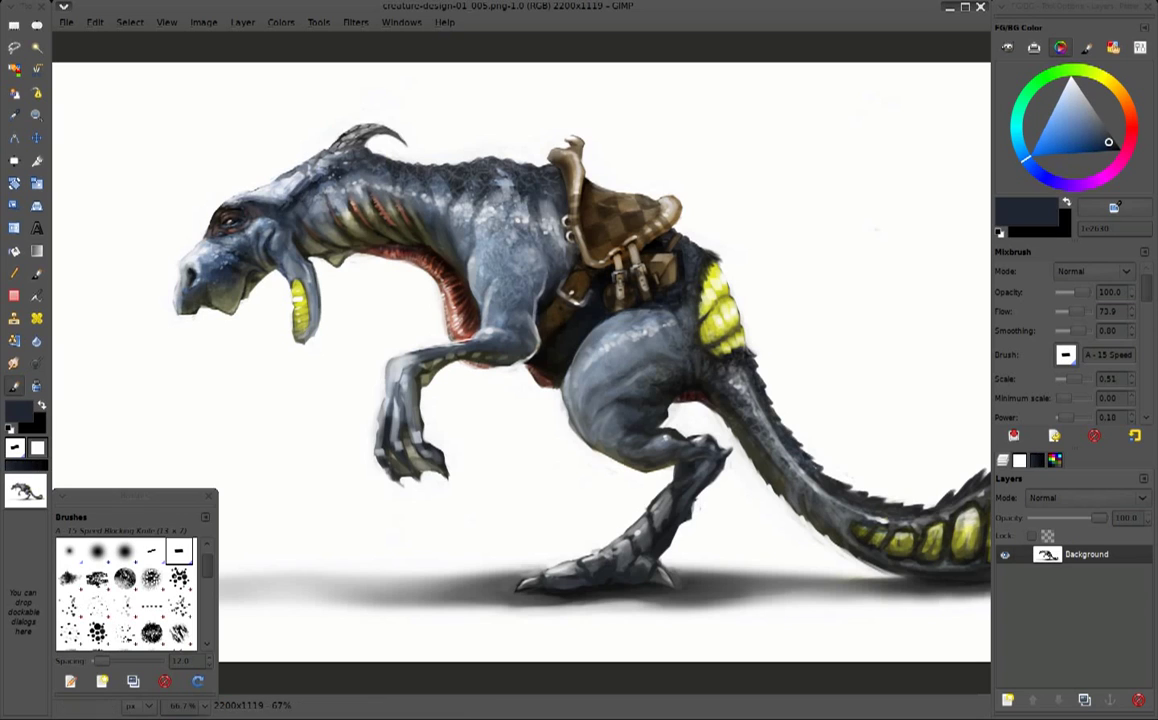
pyautogui.keyDown('ctrl'); pyautogui.click(357, 210); pyautogui.keyUp('ctrl')
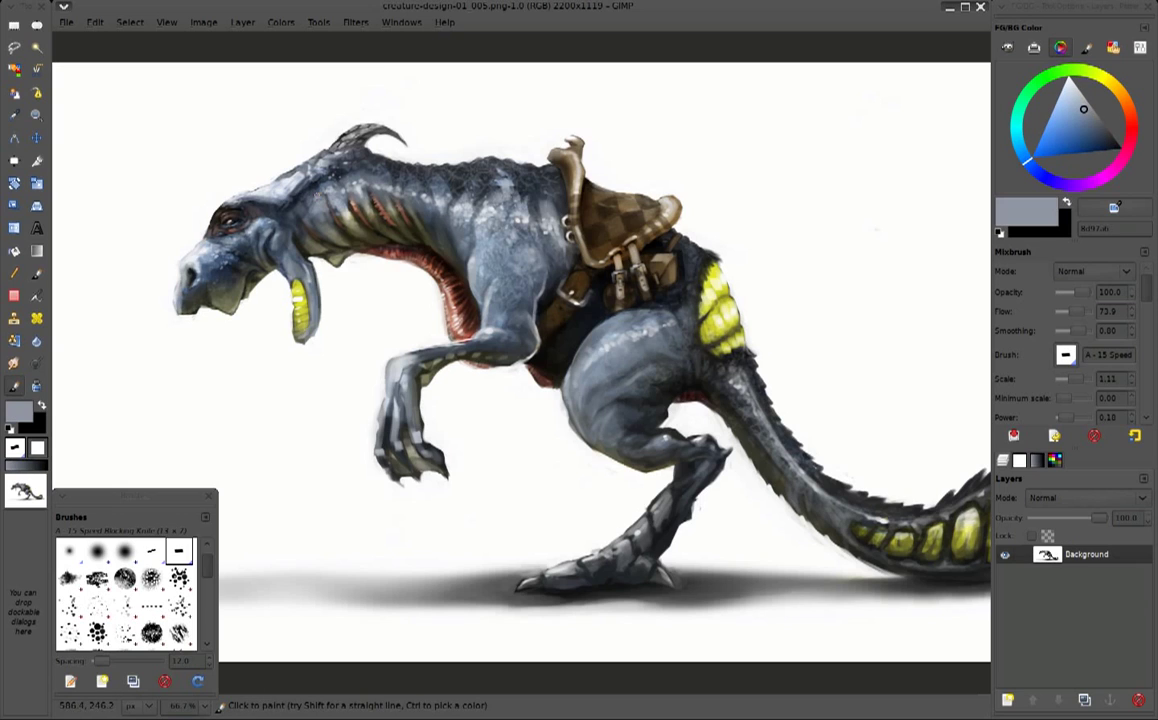
pyautogui.moveTo(292, 172); pyautogui.dragTo(305, 163)
# Sample white and grey-blue tones, then add a blank New Layer above Background
pyautogui.keyDown('ctrl'); pyautogui.click(253, 170); pyautogui.keyUp('ctrl')
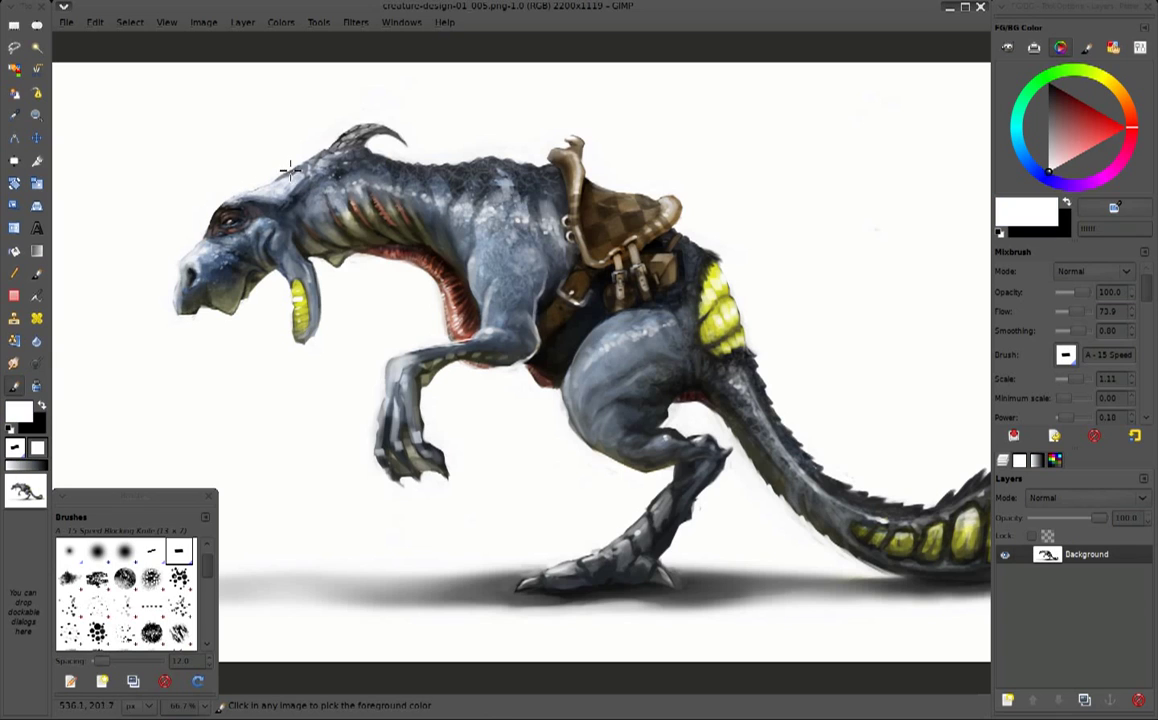
pyautogui.keyDown('ctrl'); pyautogui.click(246, 199); pyautogui.keyUp('ctrl')
pyautogui.keyDown('ctrl'); pyautogui.click(240, 207); pyautogui.keyUp('ctrl')
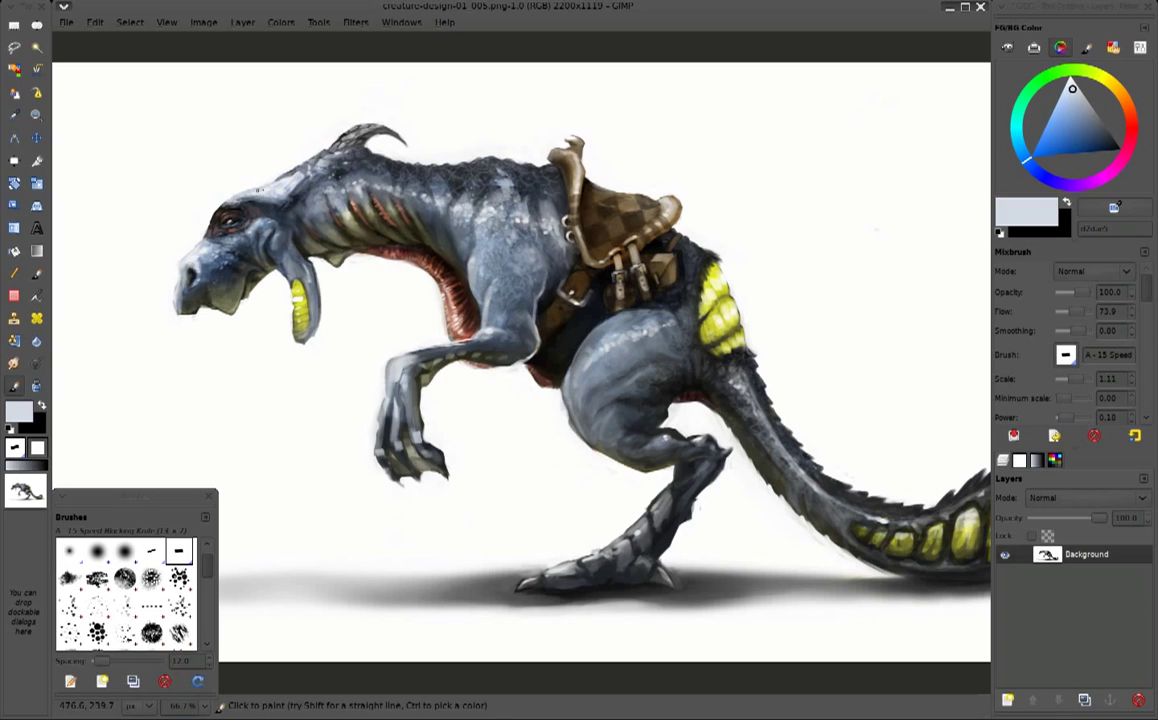
pyautogui.keyDown('ctrl'); pyautogui.click(253, 190); pyautogui.keyUp('ctrl')
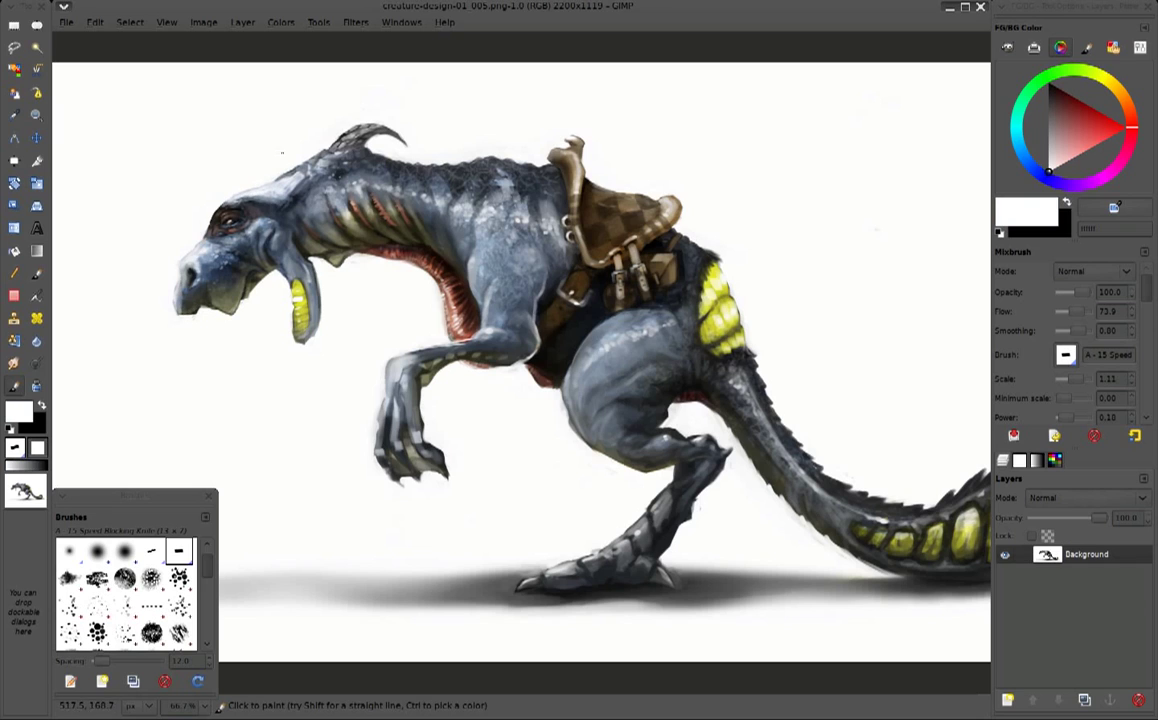
pyautogui.hotkey('shift', 'ctrl', 'n')
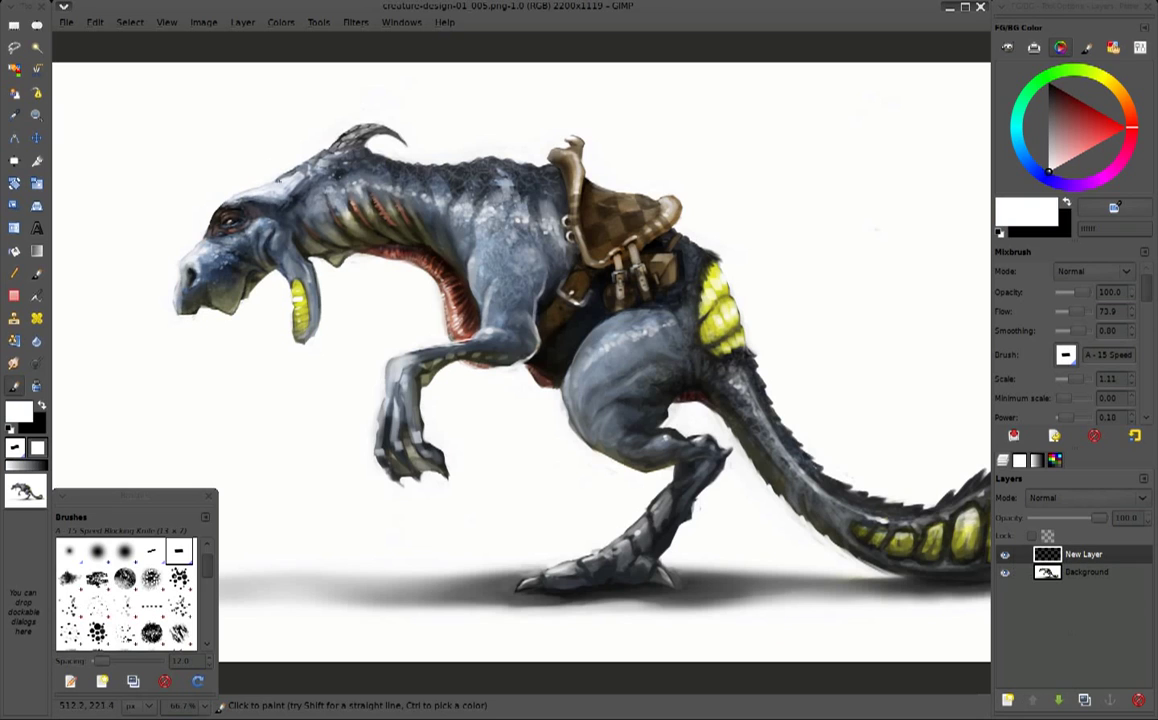
# Try dark brown and light greyish-brown strap strokes across the neck and head, then undo them
pyautogui.keyDown('ctrl'); pyautogui.click(228, 214); pyautogui.keyUp('ctrl')
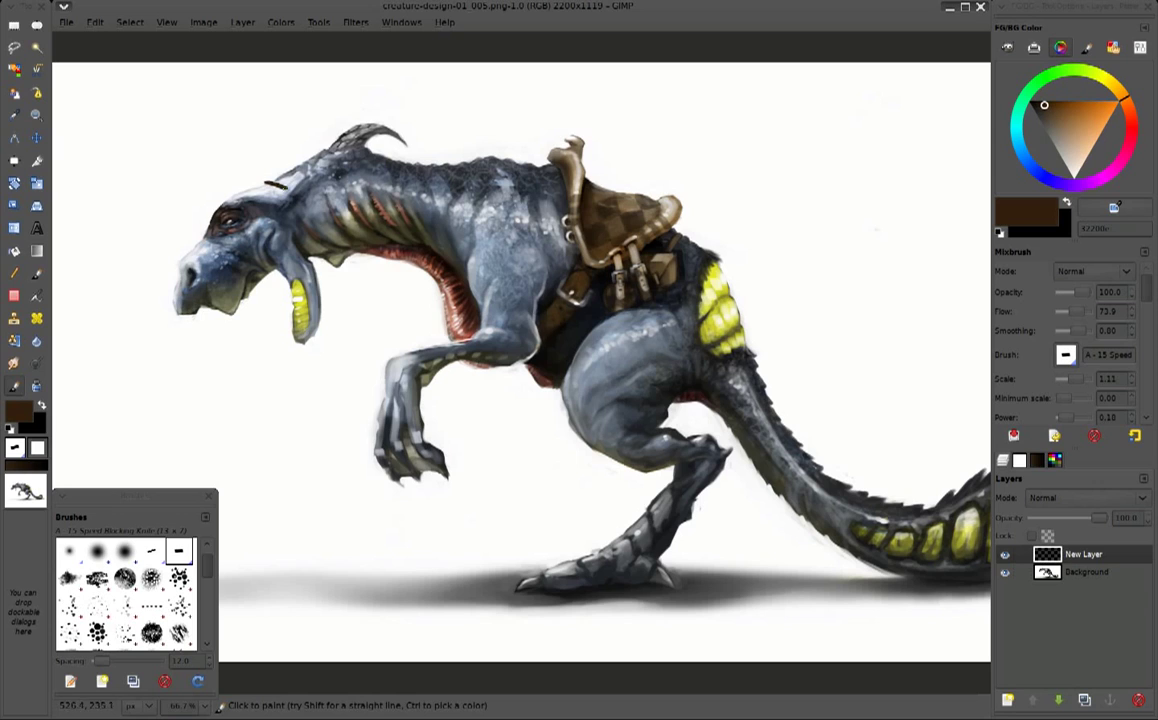
pyautogui.moveTo(300, 215); pyautogui.dragTo(312, 248)
pyautogui.click(1053, 130)
pyautogui.moveTo(264, 185); pyautogui.dragTo(290, 196)
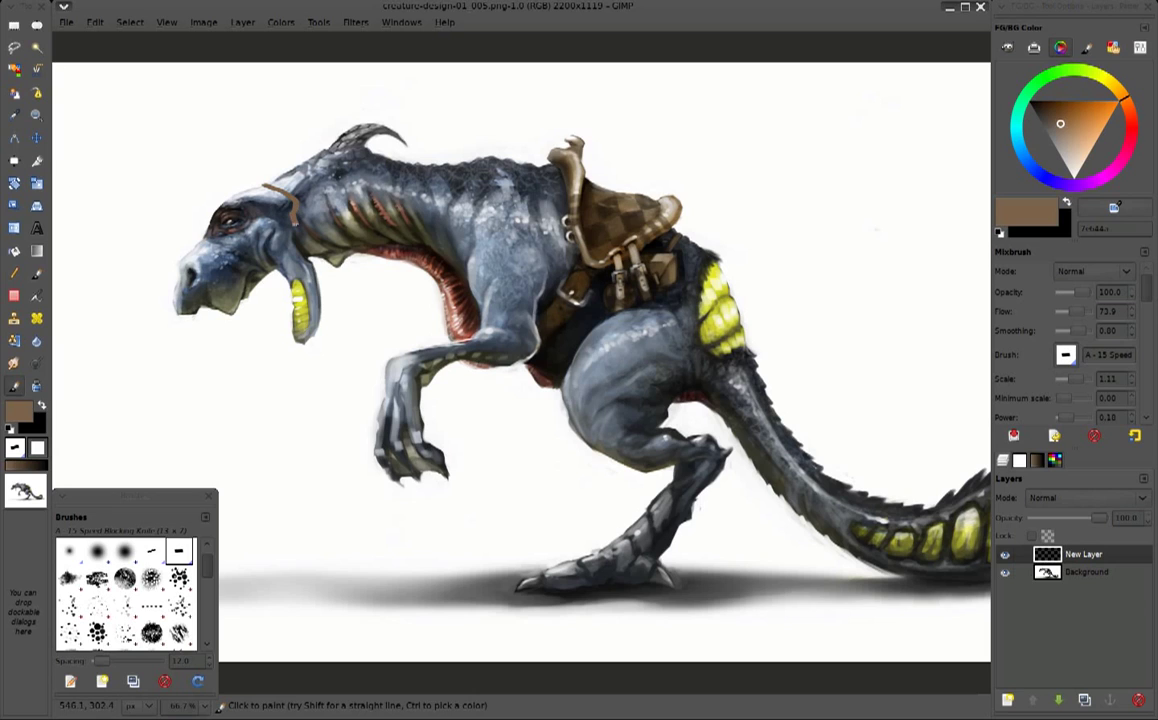
pyautogui.hotkey('ctrl', 'z')
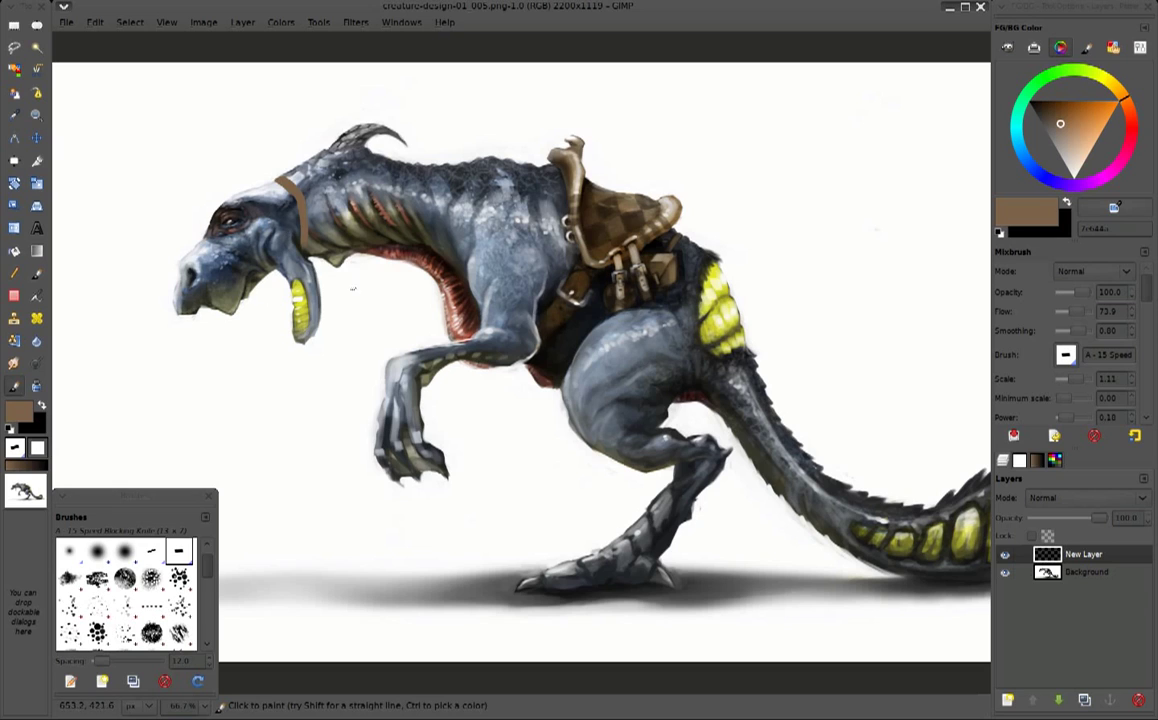
pyautogui.moveTo(285, 244); pyautogui.dragTo(419, 296)
pyautogui.hotkey('ctrl', 'z')
# Load a round brush preset and test several brown strap curves from neck to saddle
pyautogui.click(1054, 435)
pyautogui.click(960, 445)
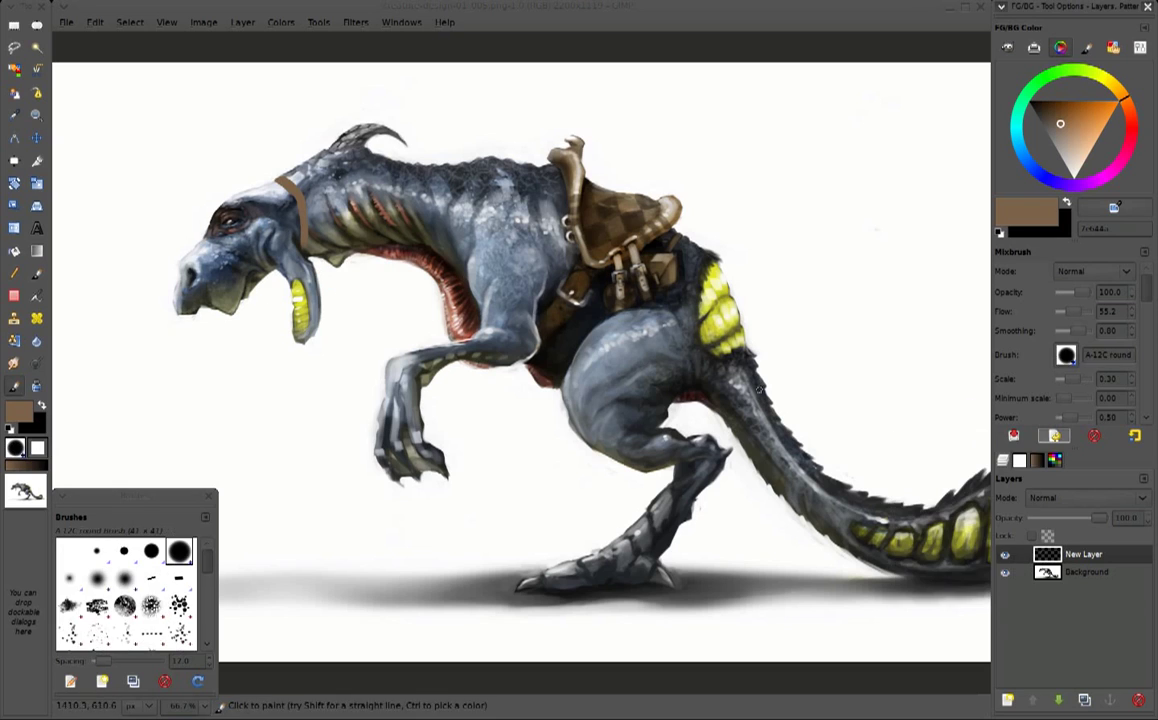
pyautogui.moveTo(282, 178); pyautogui.dragTo(568, 213)
pyautogui.hotkey('ctrl', 'z')
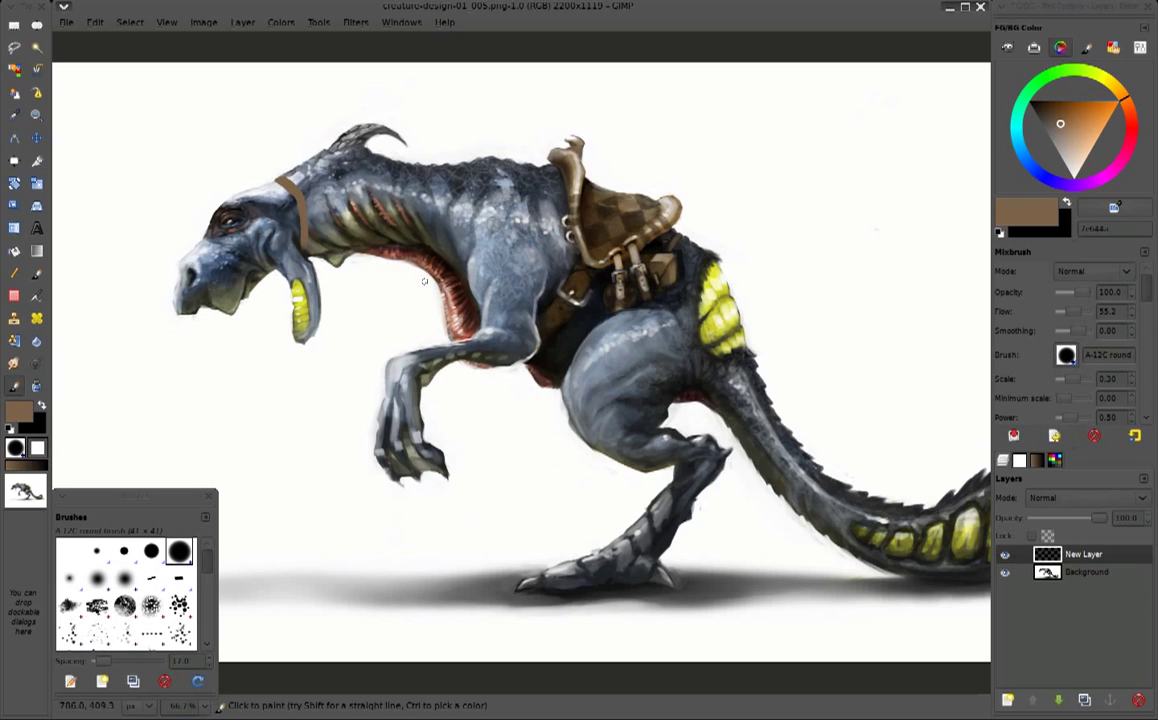
pyautogui.moveTo(283, 236); pyautogui.dragTo(570, 152)
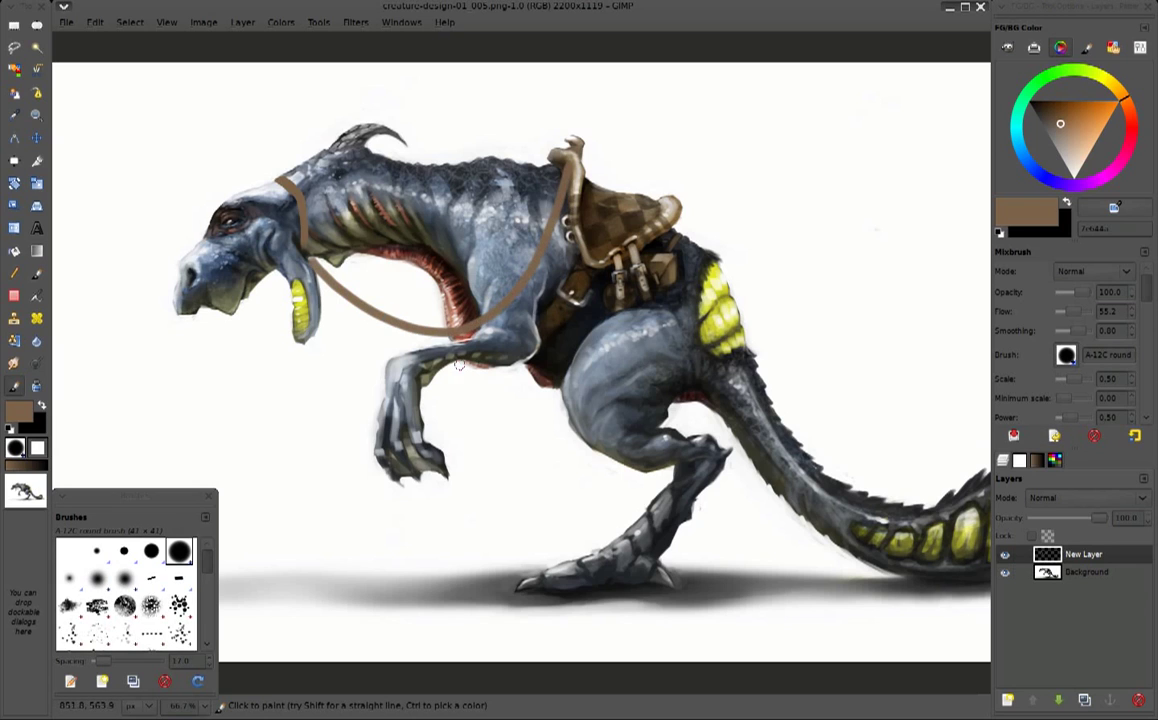
pyautogui.hotkey('ctrl', 'z')
pyautogui.moveTo(300, 245)
pyautogui.mouseDown()
pyautogui.moveTo(570, 155)
pyautogui.moveTo(333, 255)
pyautogui.moveTo(574, 153)
pyautogui.mouseUp()
pyautogui.hotkey('ctrl', 'z')
pyautogui.hotkey('ctrl', 'z')
pyautogui.hotkey('ctrl', 'z')
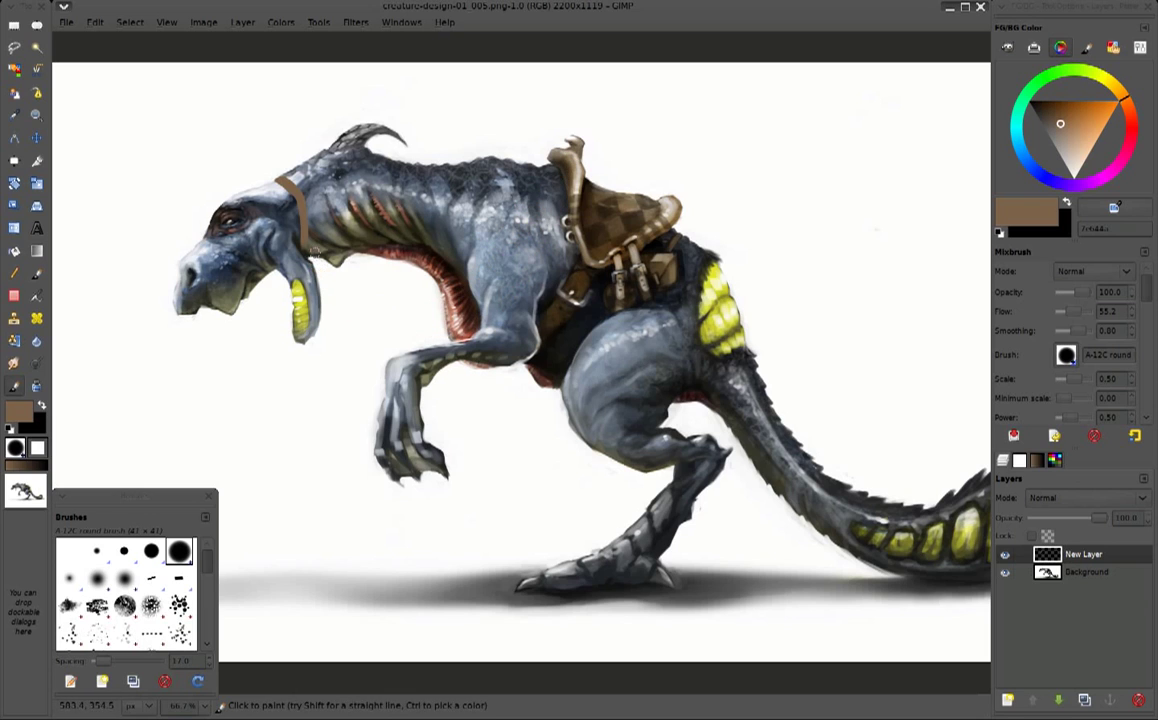
# Paint the final brown strap from neck band to saddle top, with a small loop at the saddle
pyautogui.moveTo(300, 235); pyautogui.dragTo(574, 153)
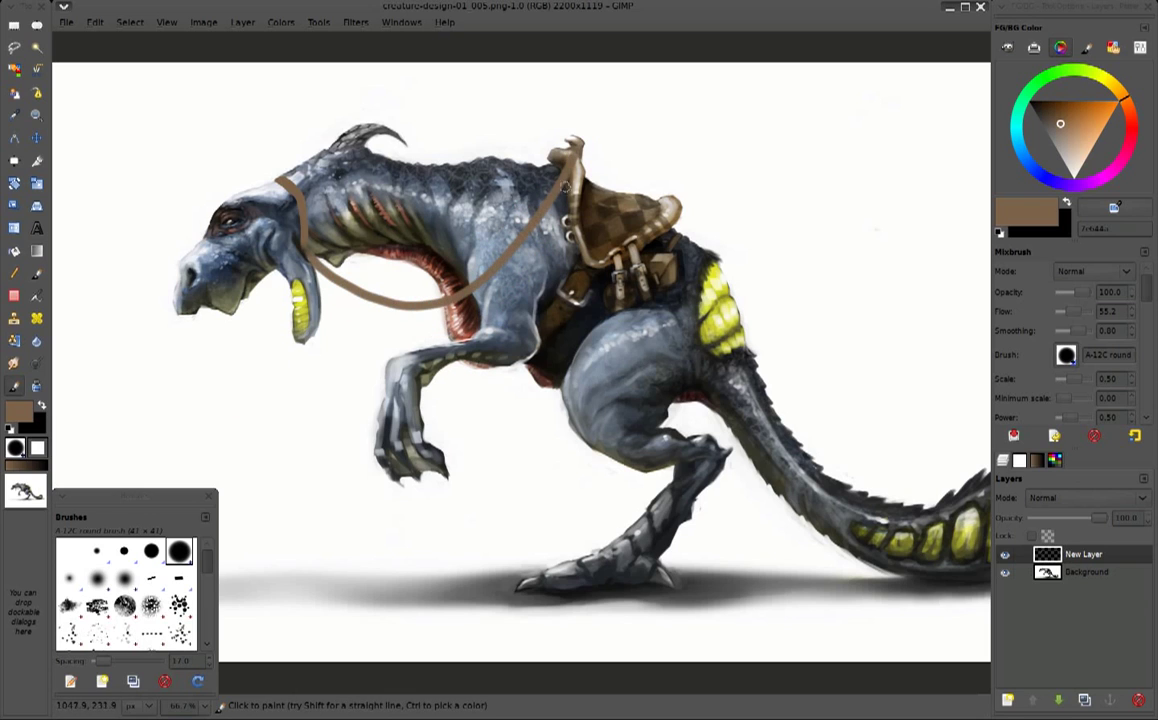
pyautogui.hotkey('ctrl', 'z')
pyautogui.moveTo(288, 235); pyautogui.dragTo(546, 191)
pyautogui.hotkey('ctrl', 'z')
pyautogui.moveTo(300, 237); pyautogui.dragTo(576, 143)
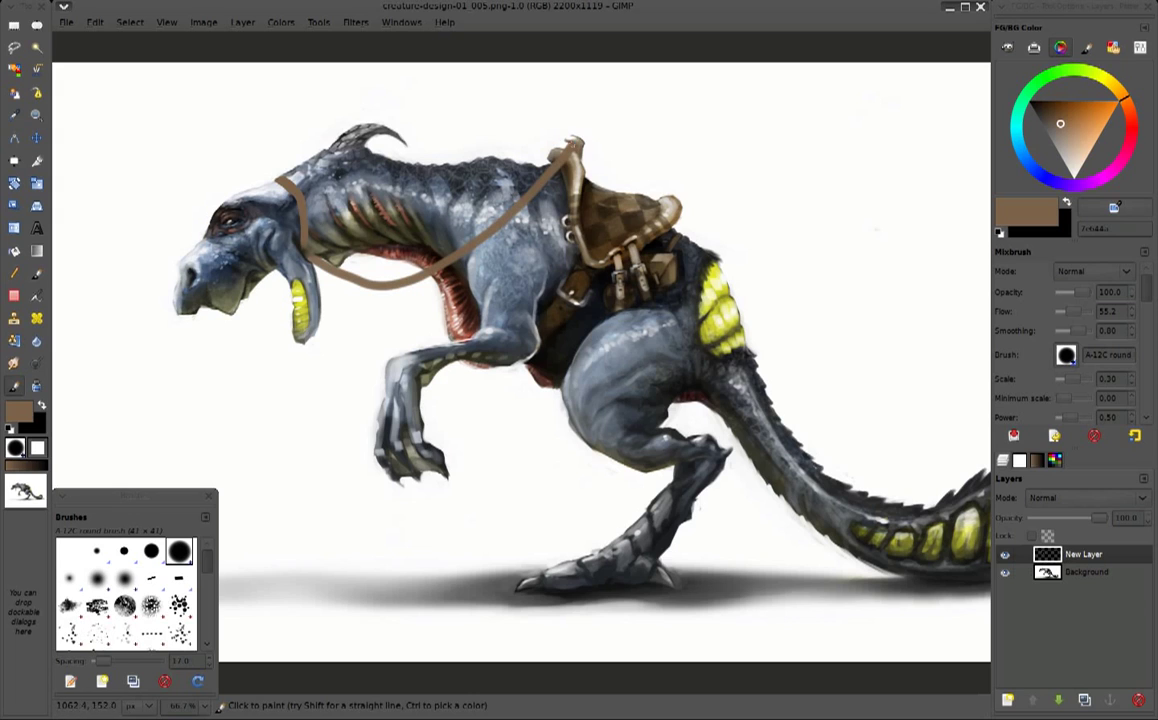
pyautogui.moveTo(586, 150); pyautogui.dragTo(592, 178)
# Paint a white ring at the neck and redo the neck band in the strap's brown
pyautogui.hotkey('shift', 'e')
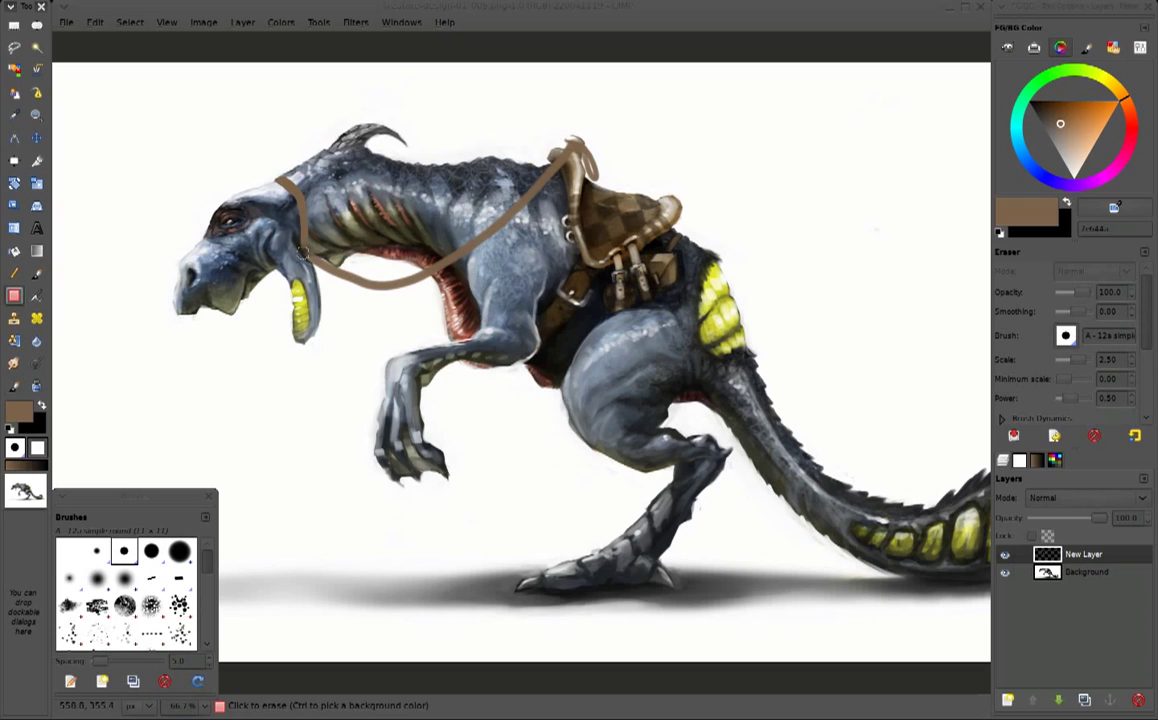
pyautogui.click(14, 386)
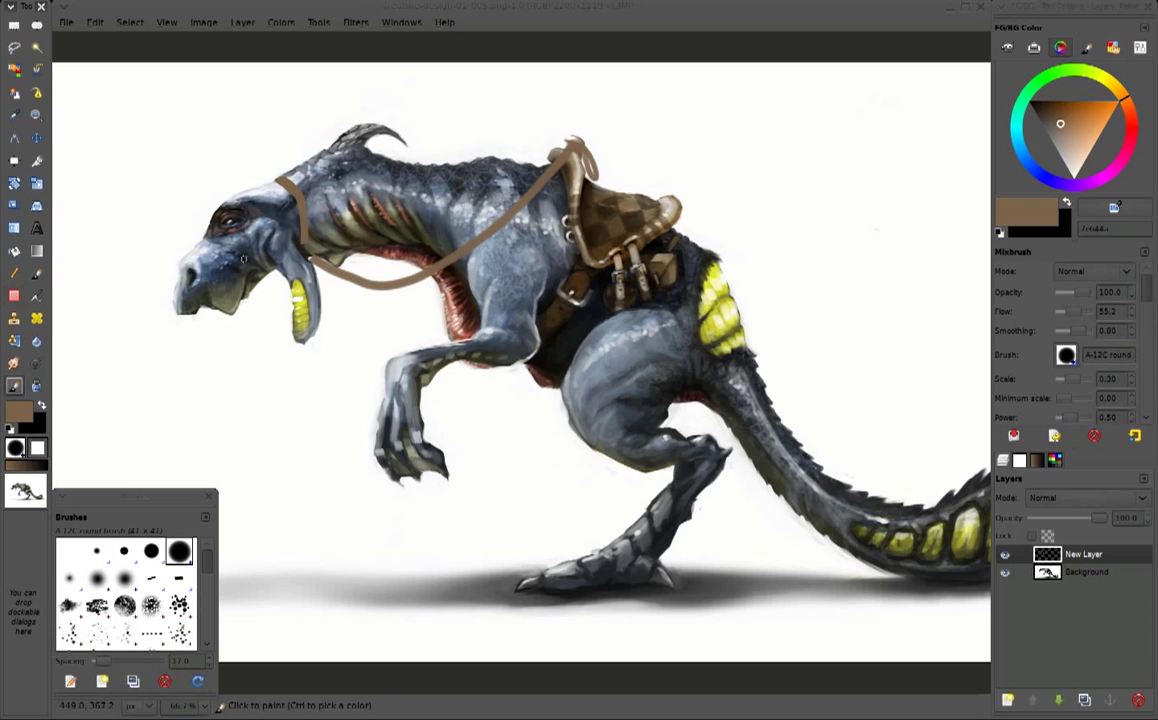
pyautogui.keyDown('ctrl'); pyautogui.click(246, 172); pyautogui.keyUp('ctrl')
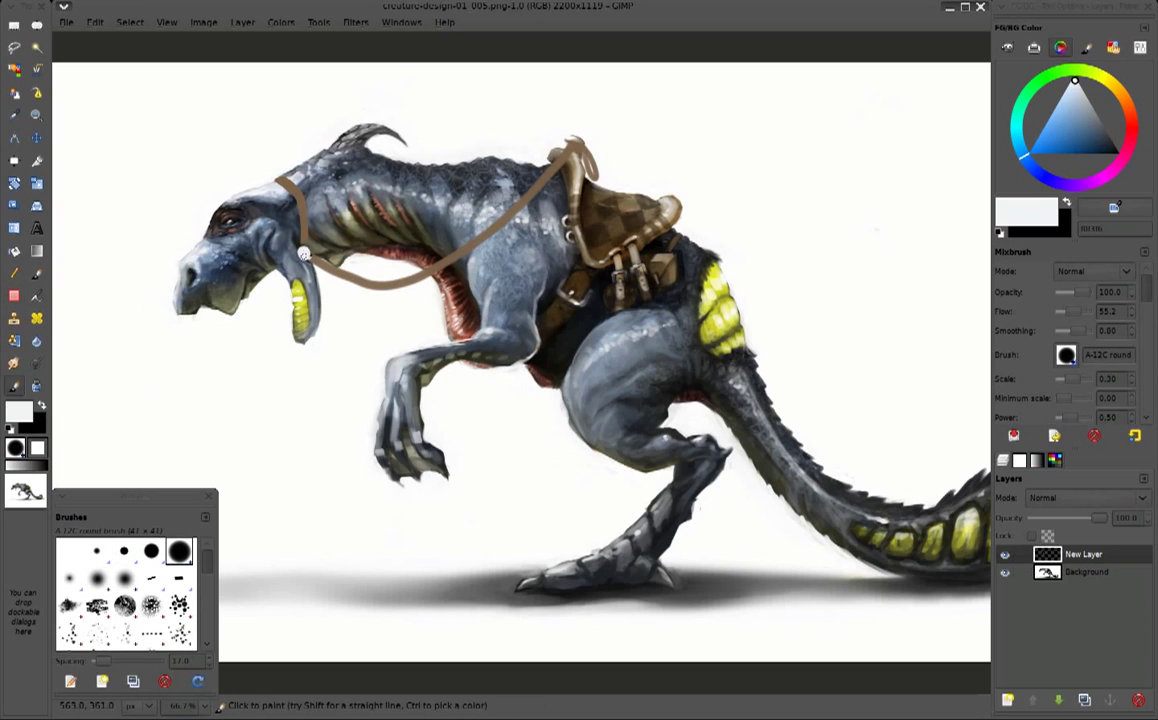
pyautogui.hotkey('shift', 'e')
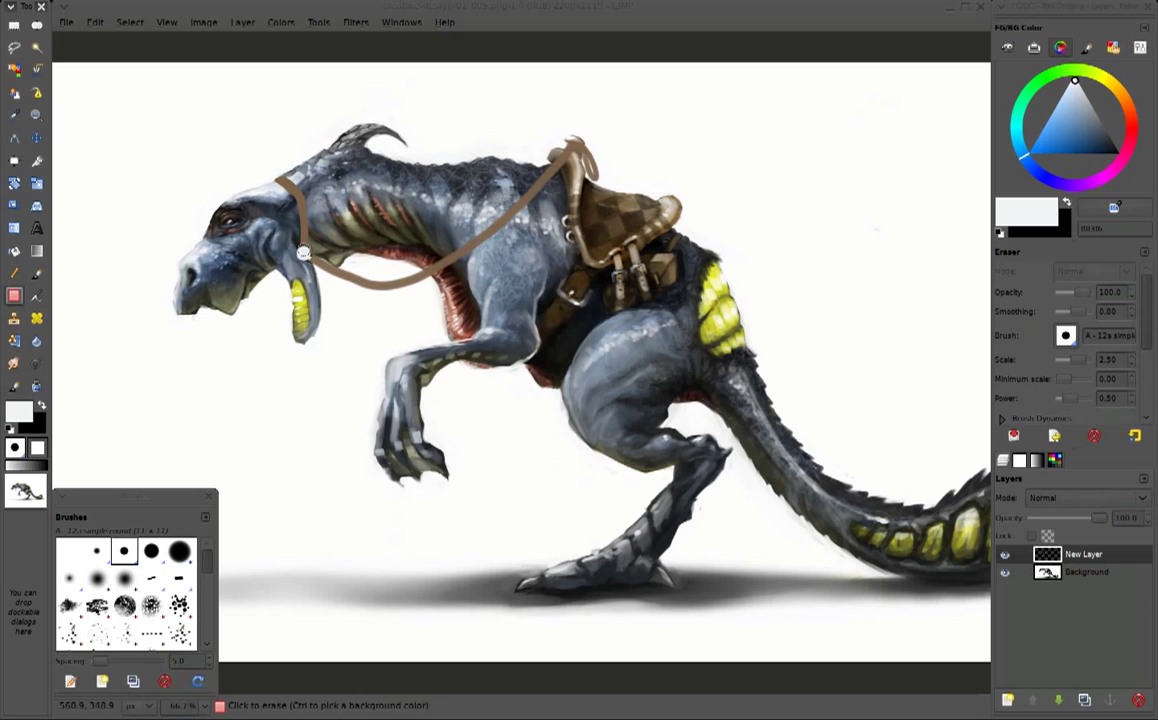
pyautogui.click(303, 253)
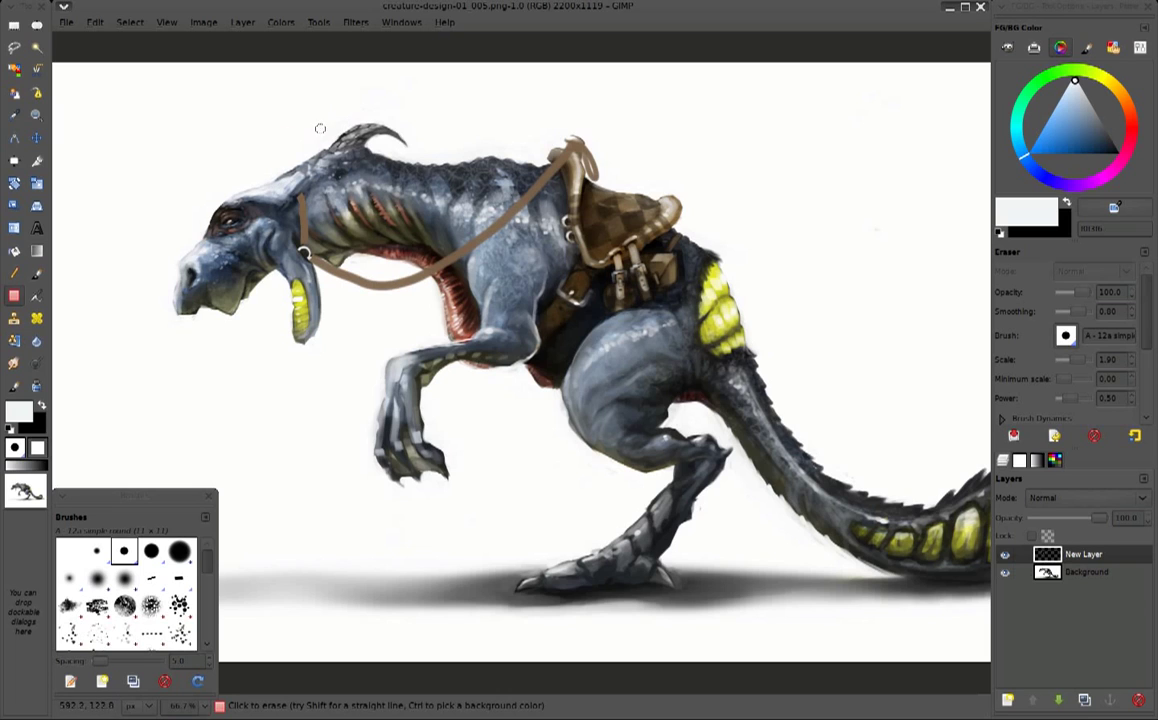
pyautogui.press('y')
pyautogui.keyDown('ctrl'); pyautogui.click(298, 182); pyautogui.keyUp('ctrl')
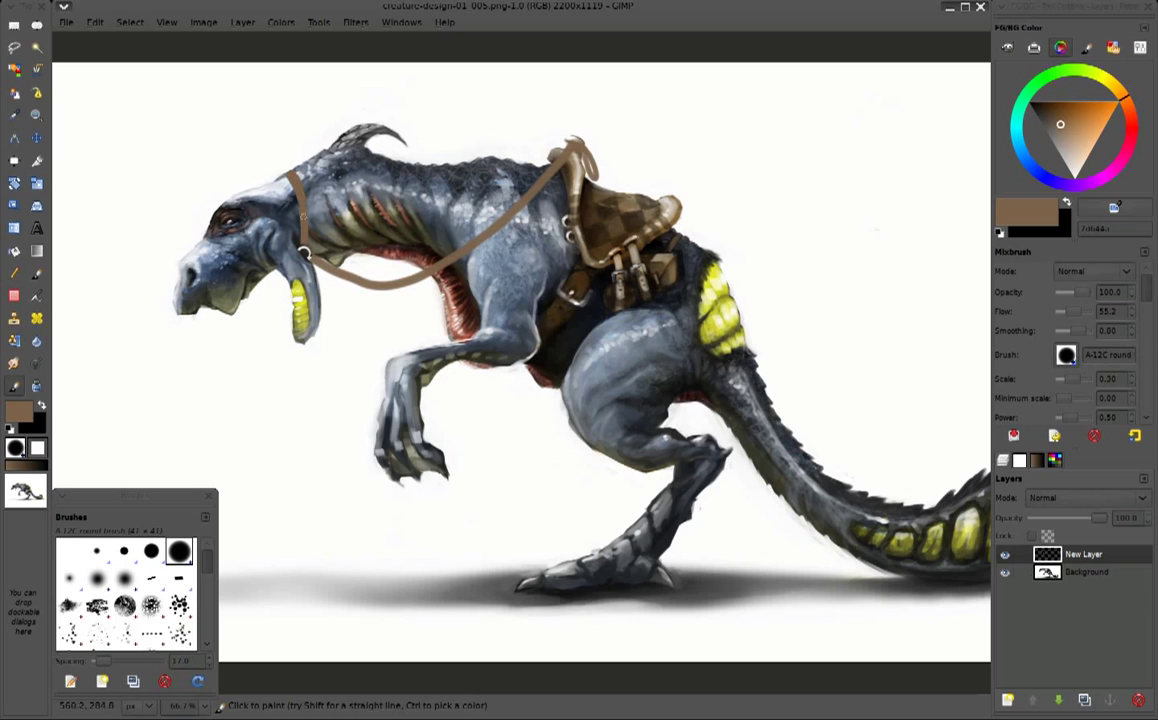
pyautogui.hotkey('shift', 'e')
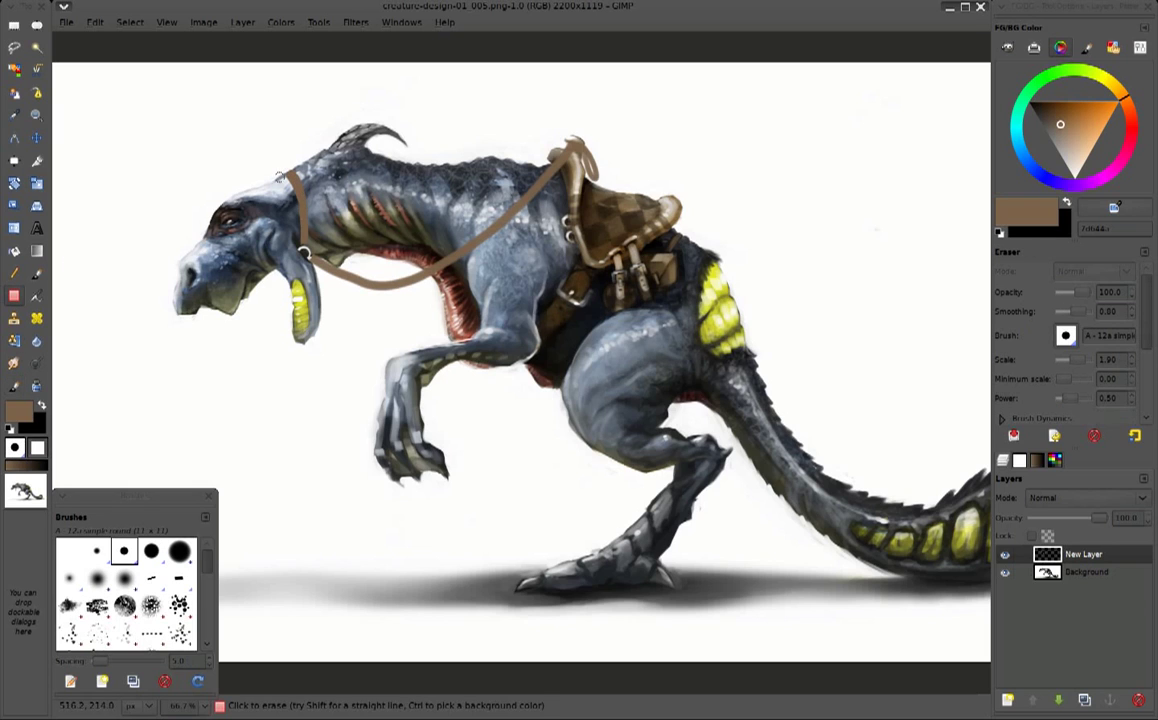
pyautogui.click(14, 340)
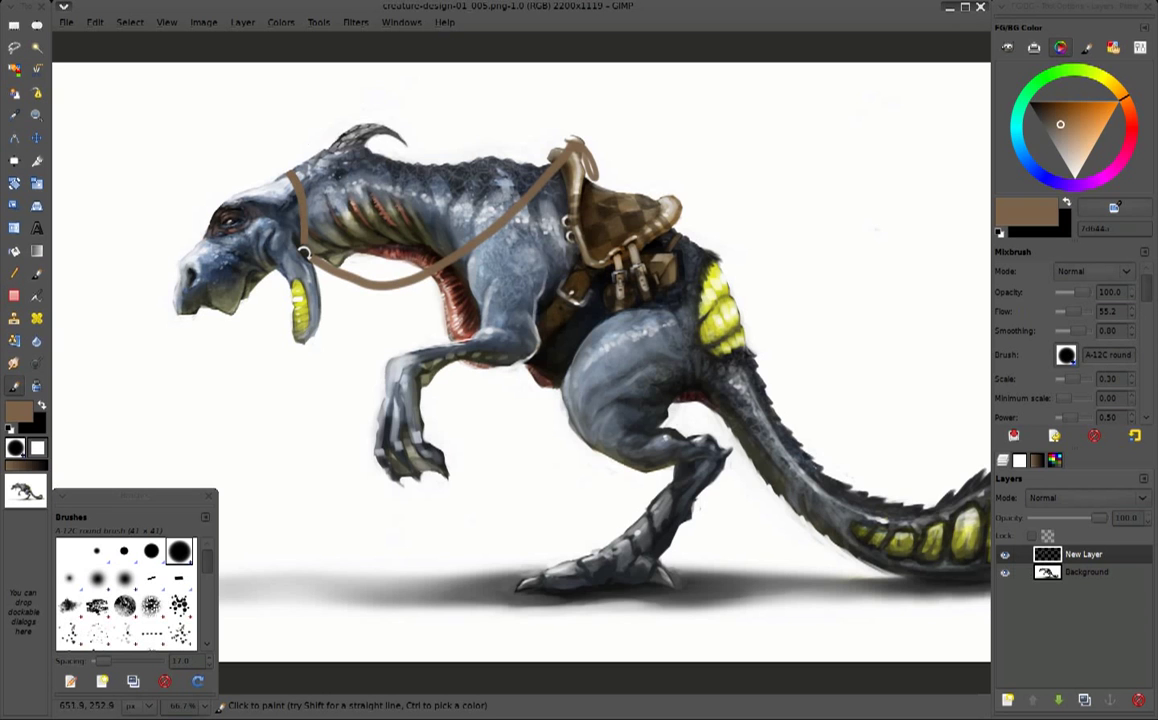
# At 100% zoom, apply Add Bevel directly to the strap, with Work on copy unchecked
pyautogui.press('1')
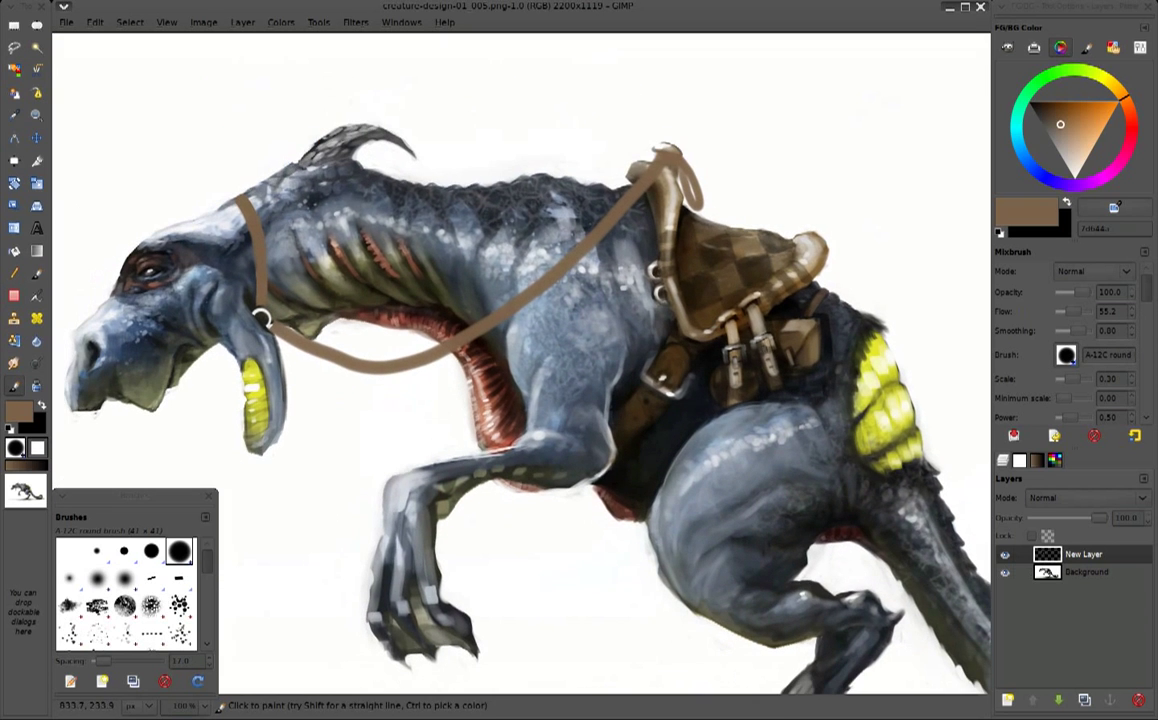
pyautogui.click(316, 22)
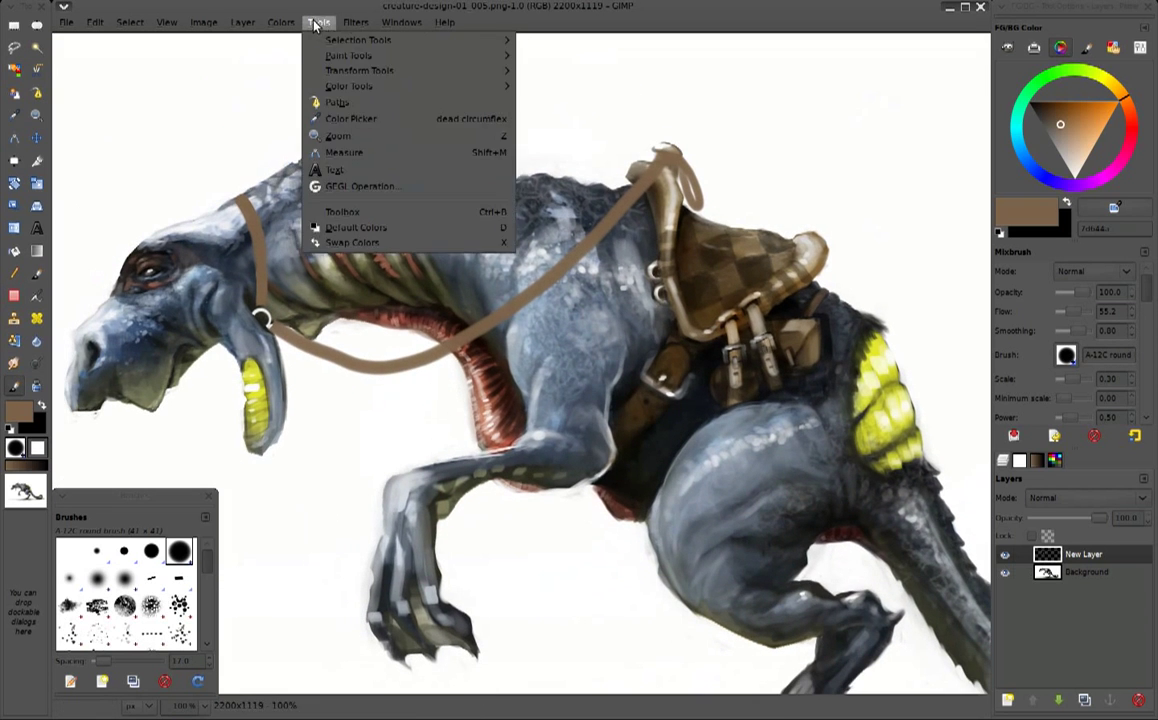
pyautogui.click(595, 253)
pyautogui.click(391, 256)
pyautogui.click(637, 358)
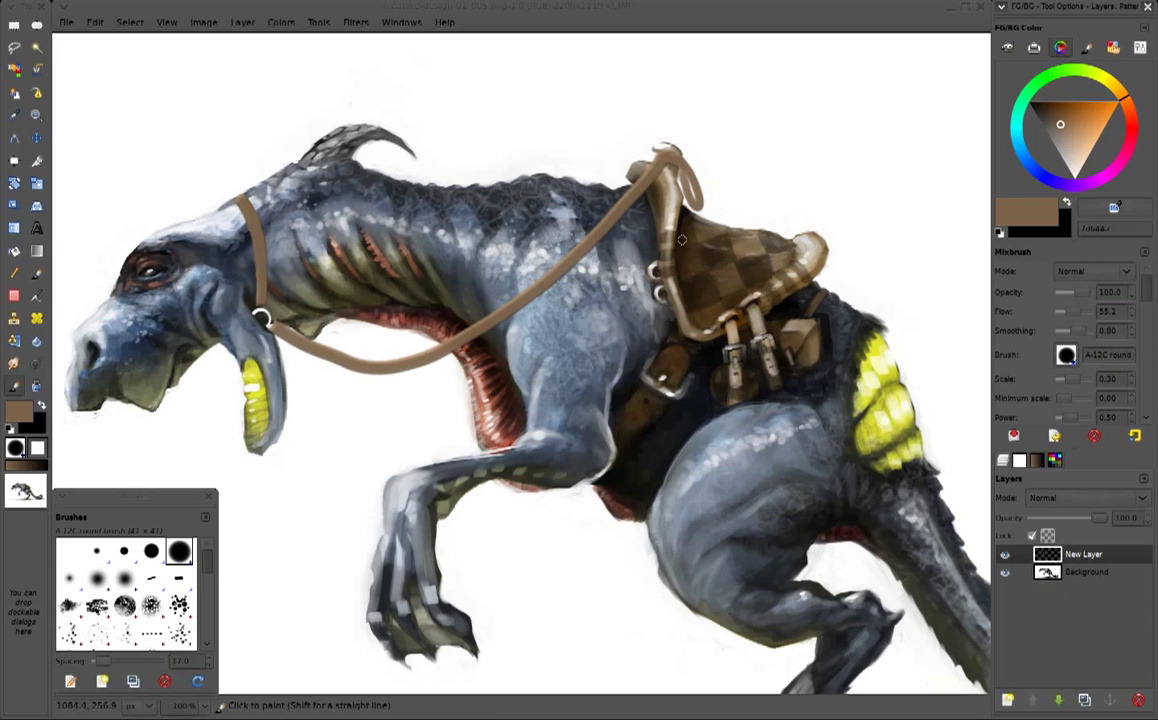
# Apply Levels to the strap layer: black input 31, white input 200, gamma 0.67
pyautogui.hotkey('ctrl', 'l')
pyautogui.moveTo(706, 245); pyautogui.dragTo(830, 245)
pyautogui.moveTo(998, 245)
pyautogui.mouseDown()
pyautogui.moveTo(887, 247)
pyautogui.moveTo(936, 247)
pyautogui.moveTo(912, 247)
pyautogui.mouseUp()
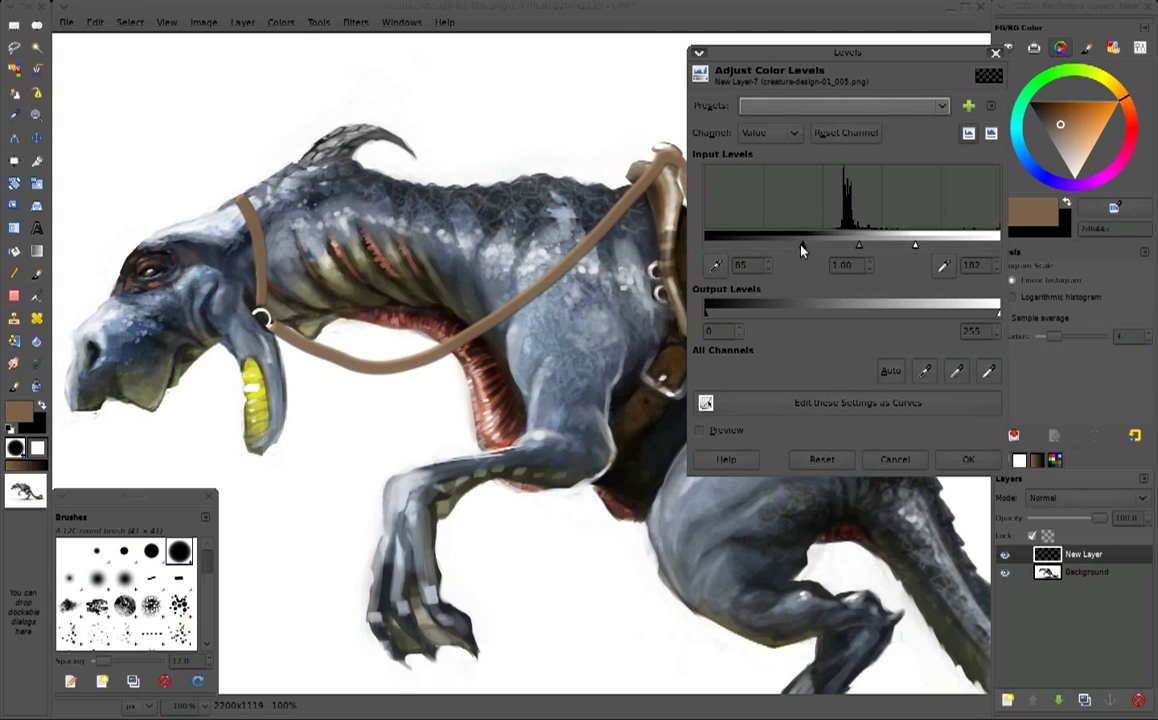
pyautogui.click(700, 430)
pyautogui.moveTo(830, 245); pyautogui.dragTo(740, 245)
pyautogui.moveTo(912, 247); pyautogui.dragTo(936, 247)
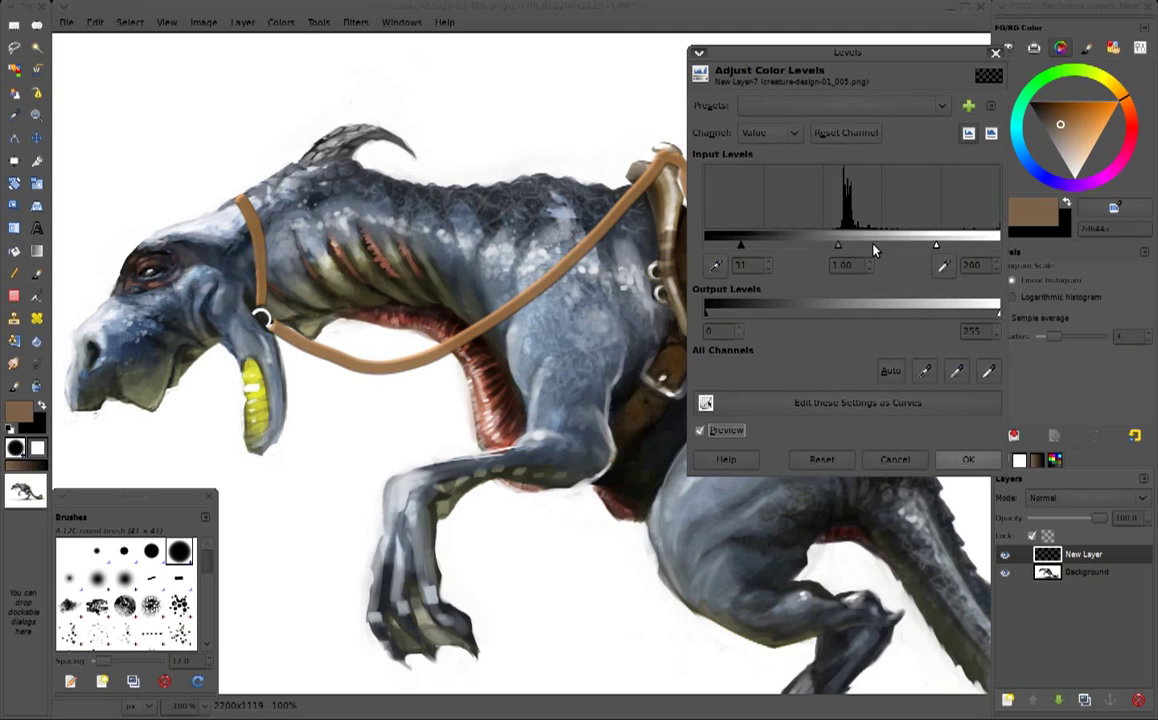
pyautogui.moveTo(838, 246); pyautogui.dragTo(854, 246)
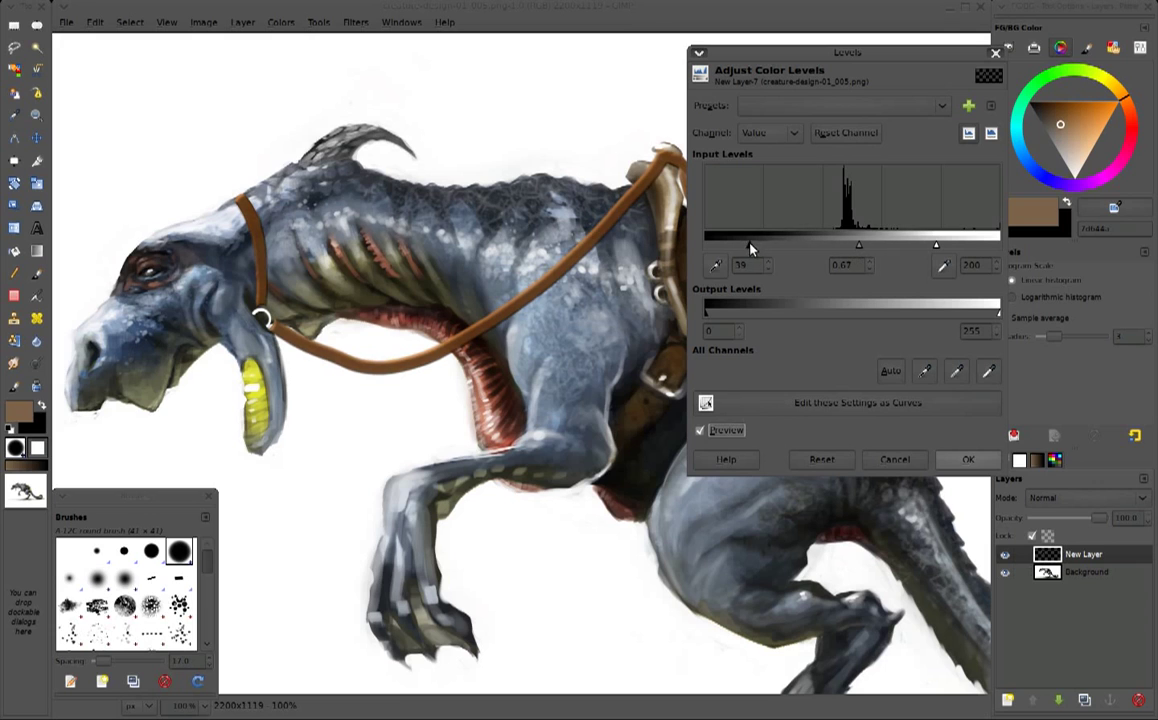
pyautogui.click(968, 459)
# Reduce the strap's saturation to -36 with Hue-Saturation
pyautogui.moveTo(968, 316)
pyautogui.mouseDown()
pyautogui.moveTo(918, 318)
pyautogui.moveTo(941, 318)
pyautogui.mouseUp()
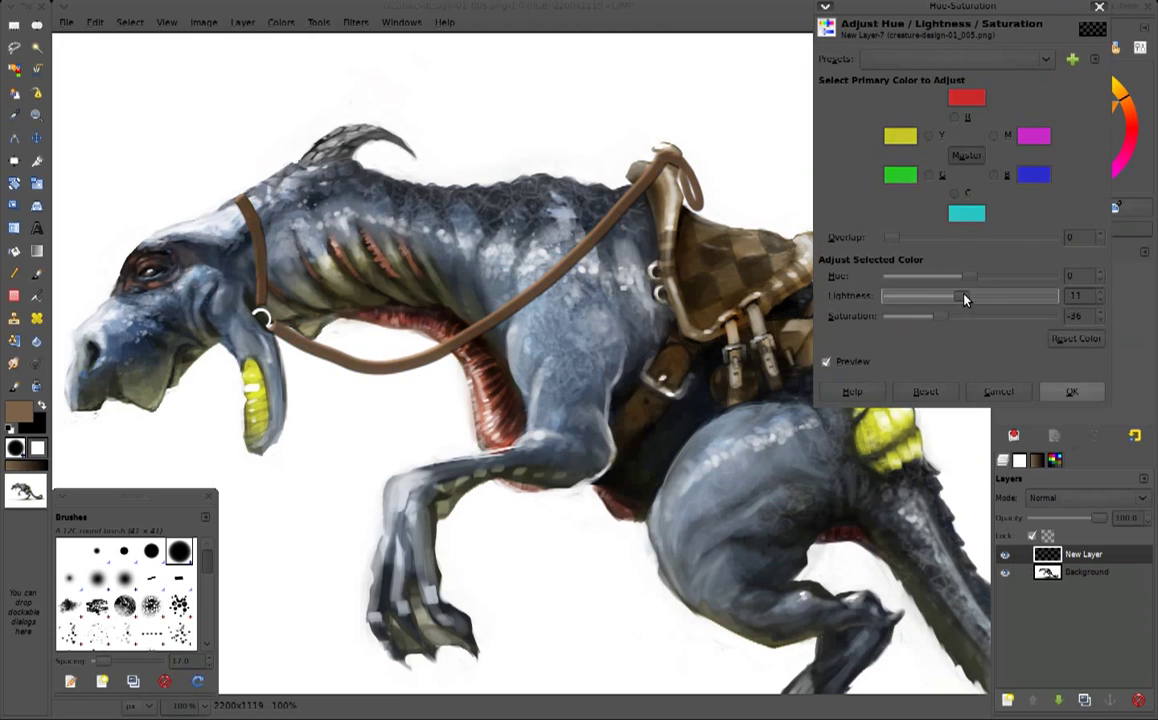
pyautogui.click(1070, 391)
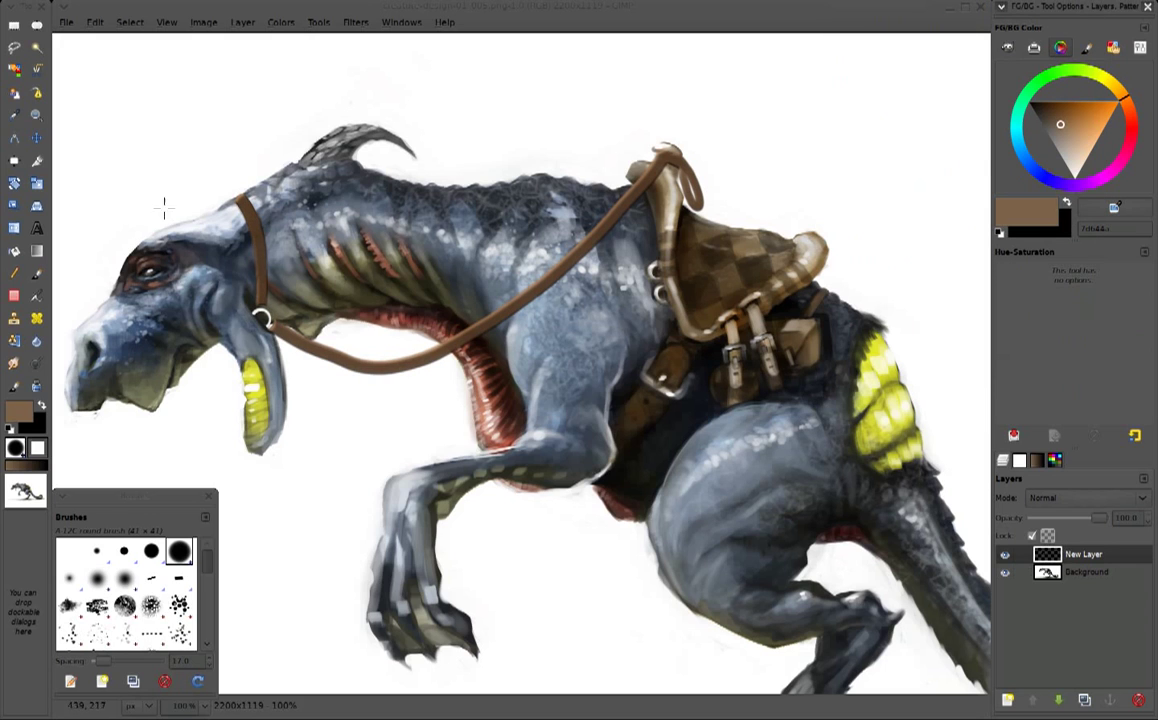
pyautogui.click(36, 296)
# Set the Airbrush to Soft light mode at a small size and select the Background layer
pyautogui.click(1088, 272)
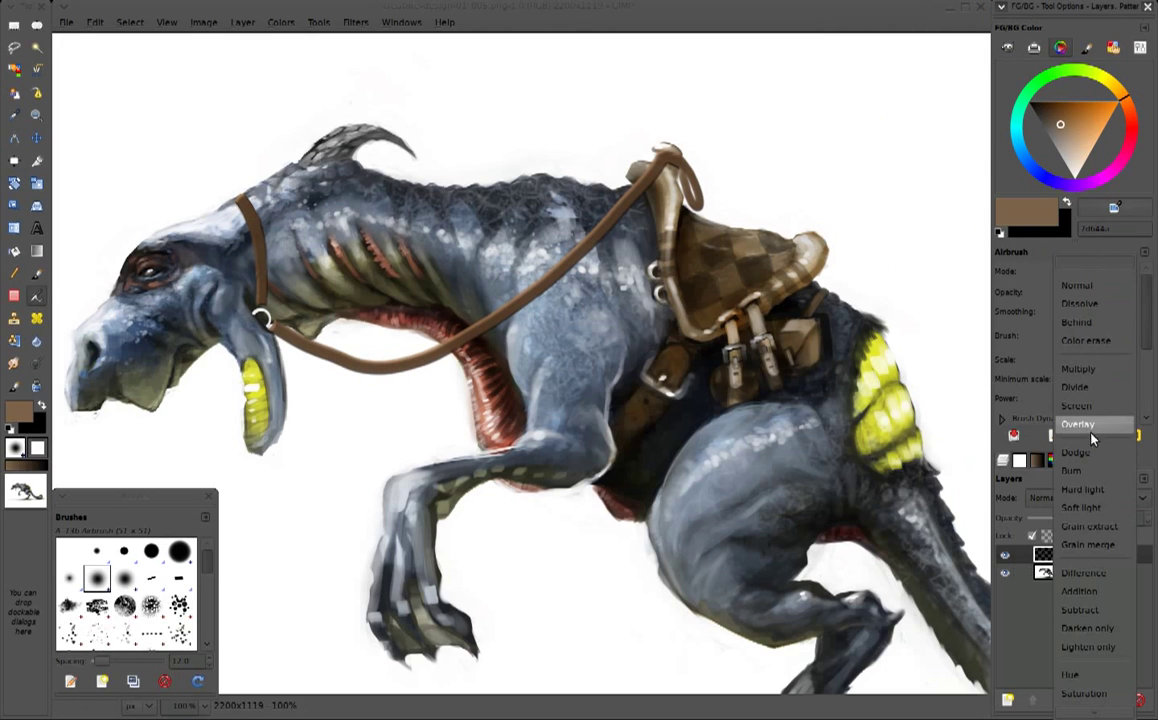
pyautogui.click(1081, 507)
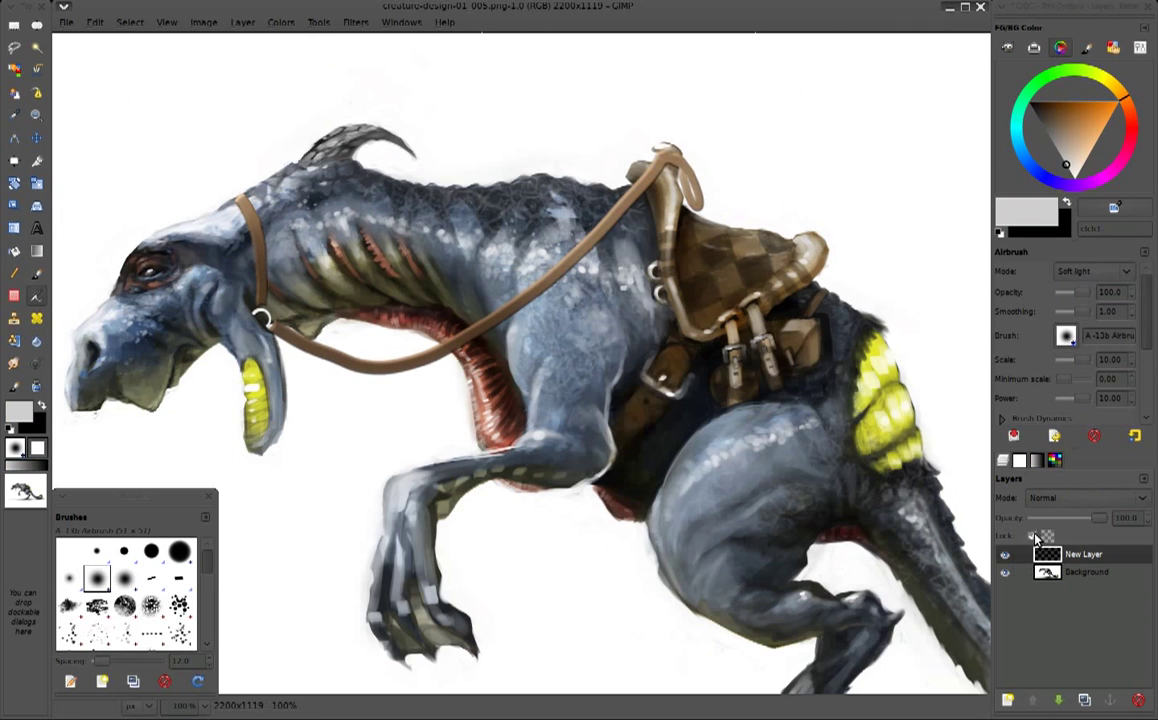
pyautogui.click(1093, 271)
pyautogui.click(1098, 188)
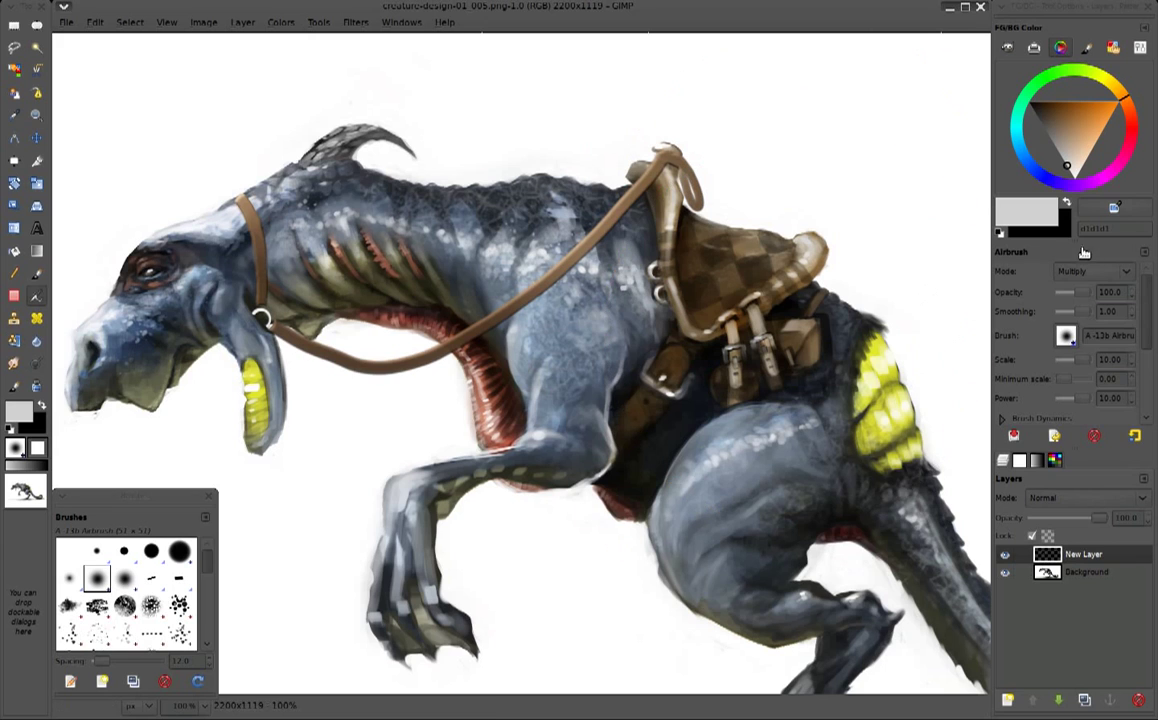
pyautogui.click(1080, 497)
pyautogui.click(1081, 411)
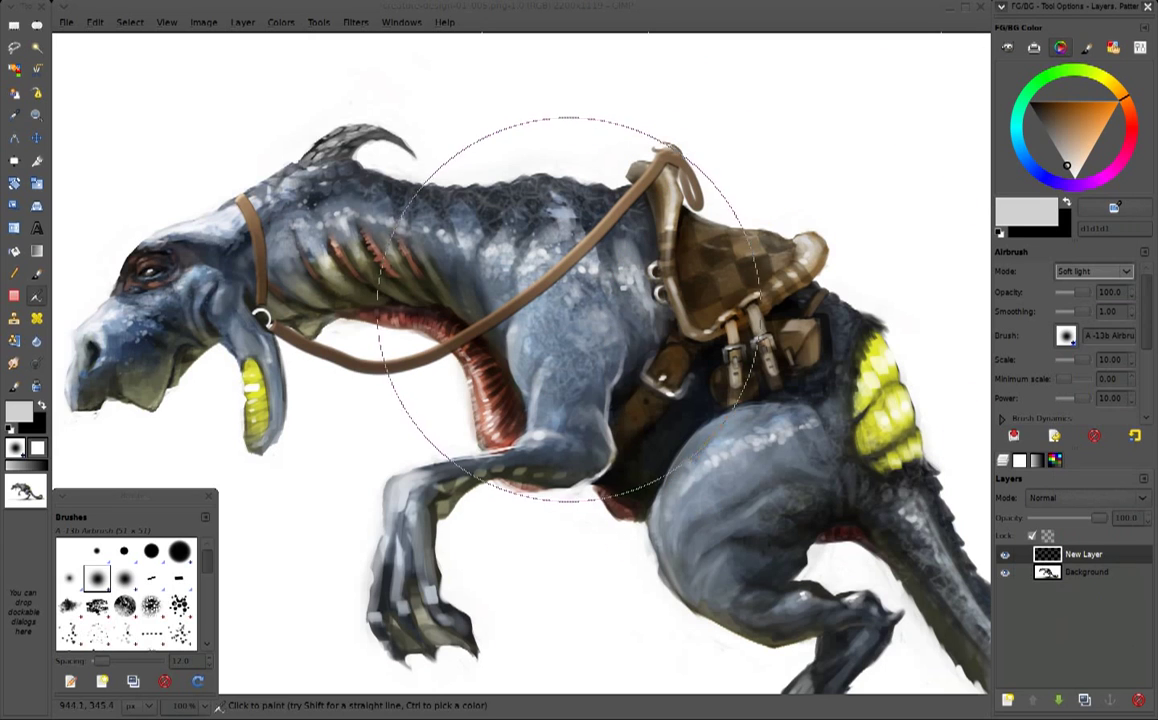
pyautogui.press('[')
pyautogui.press('[')
pyautogui.press('[')
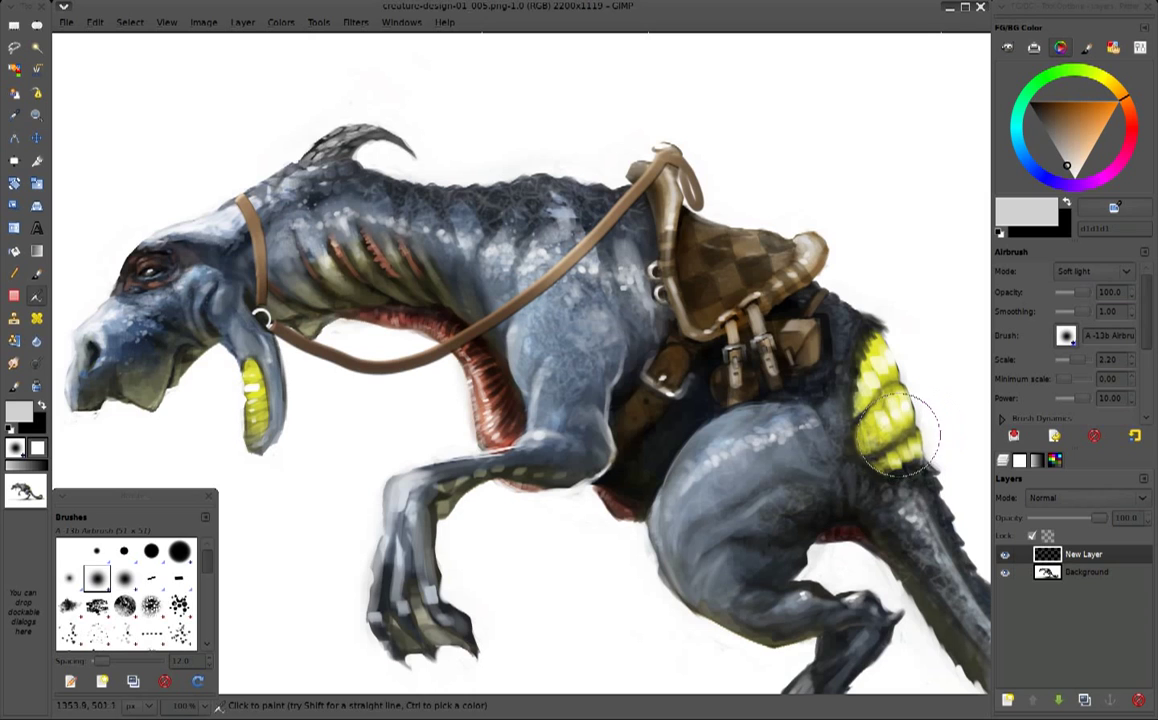
pyautogui.click(1080, 571)
# Add a new Multiply layer above Background and paint dark blue-grey shadow strokes
pyautogui.hotkey('ctrl', 'shift', 'n')
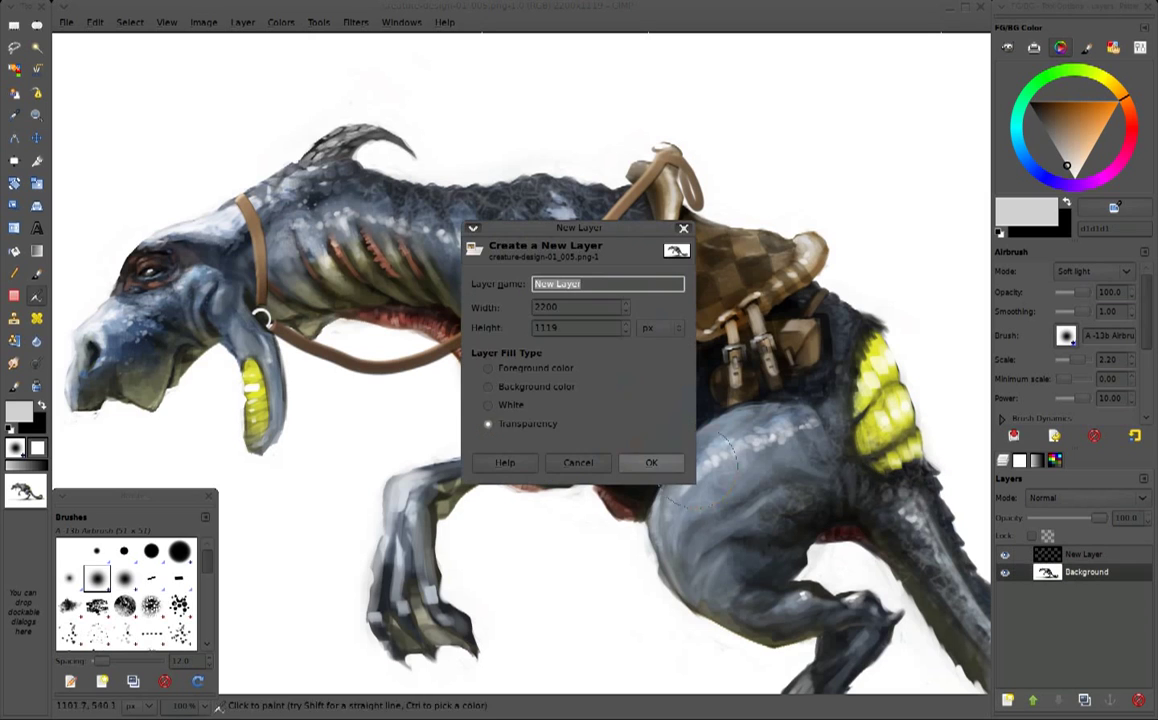
pyautogui.press('Return')
pyautogui.click(1082, 497)
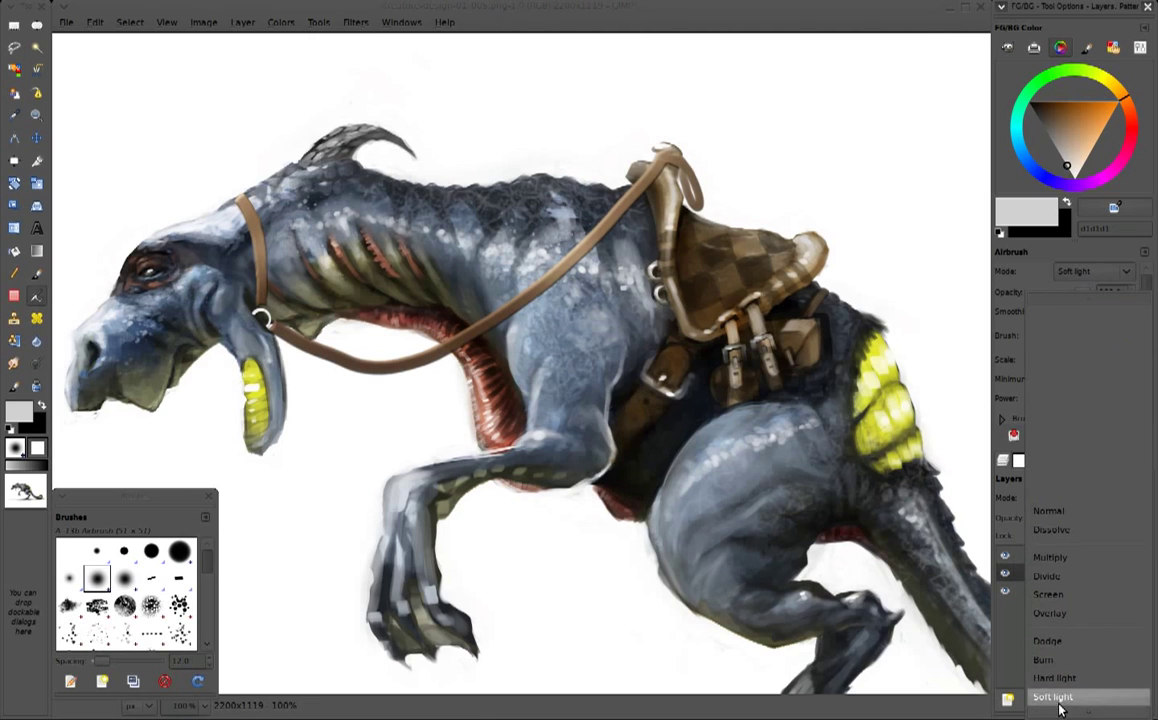
pyautogui.click(1050, 473)
pyautogui.press('b')
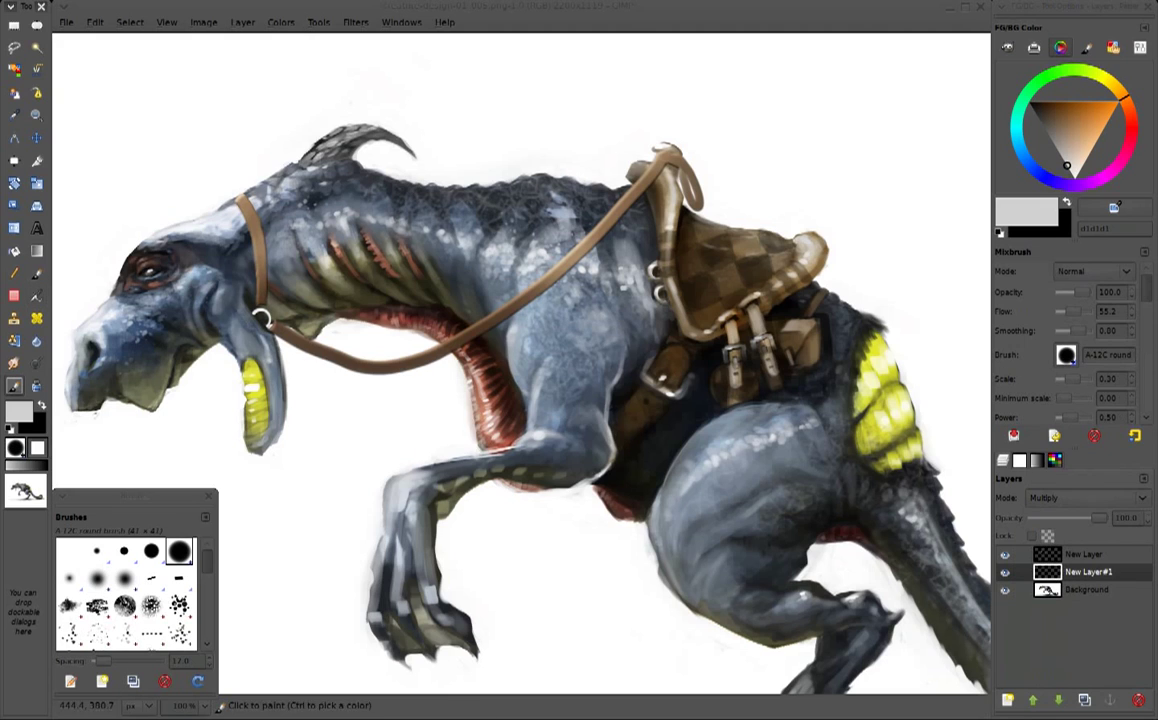
pyautogui.keyDown('ctrl'); pyautogui.click(491, 214); pyautogui.keyUp('ctrl')
pyautogui.moveTo(588, 196)
pyautogui.mouseDown()
pyautogui.moveTo(522, 348)
pyautogui.moveTo(650, 228)
pyautogui.mouseUp()
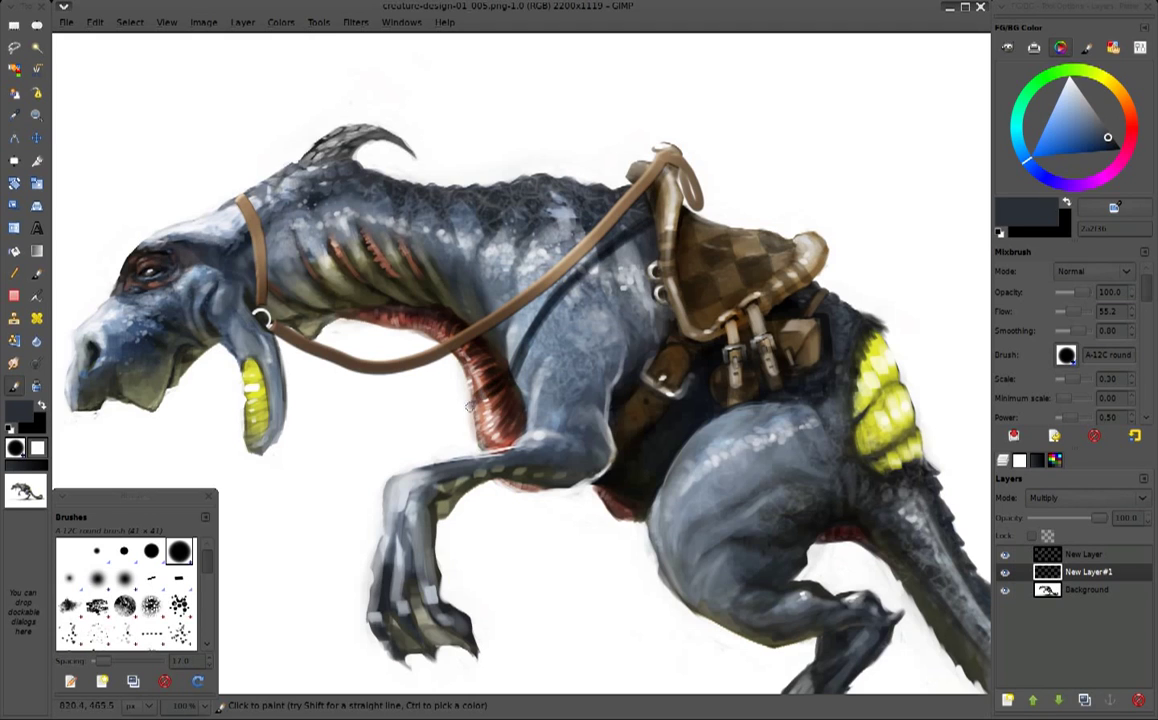
pyautogui.moveTo(250, 296); pyautogui.dragTo(244, 260)
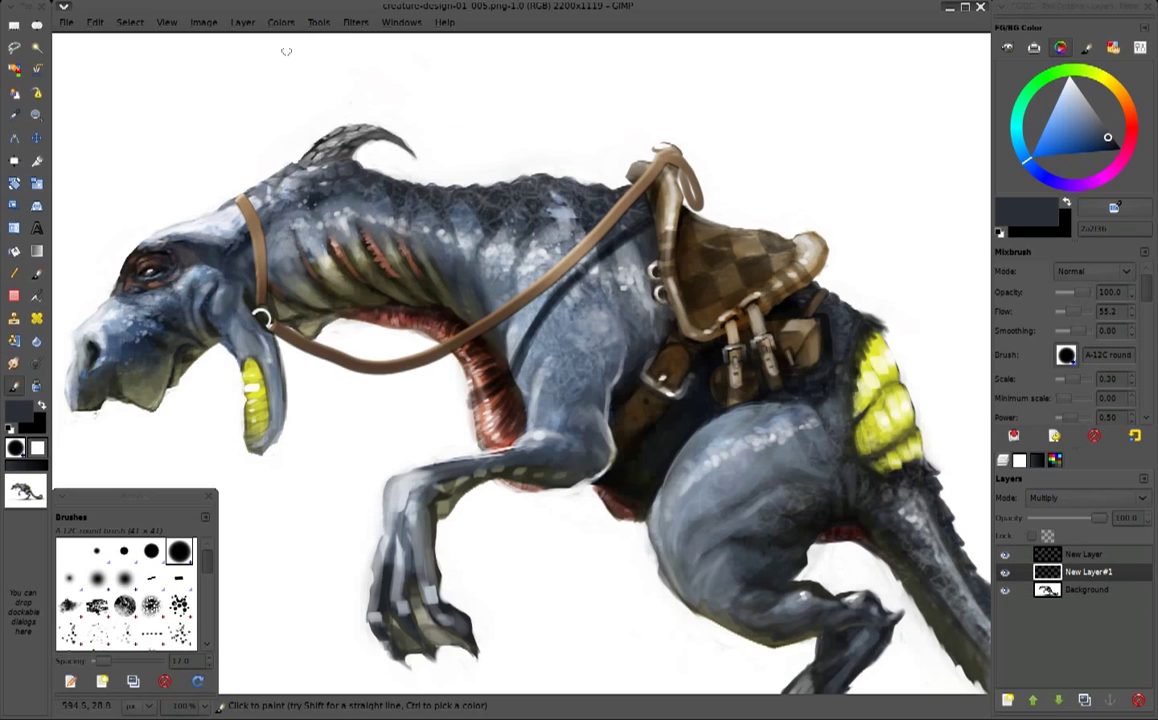
# Erase part of the shoulder shadow and lower the shadow layer's opacity to about 70
pyautogui.hotkey('shift', 'e')
pyautogui.moveTo(560, 300); pyautogui.dragTo(515, 372)
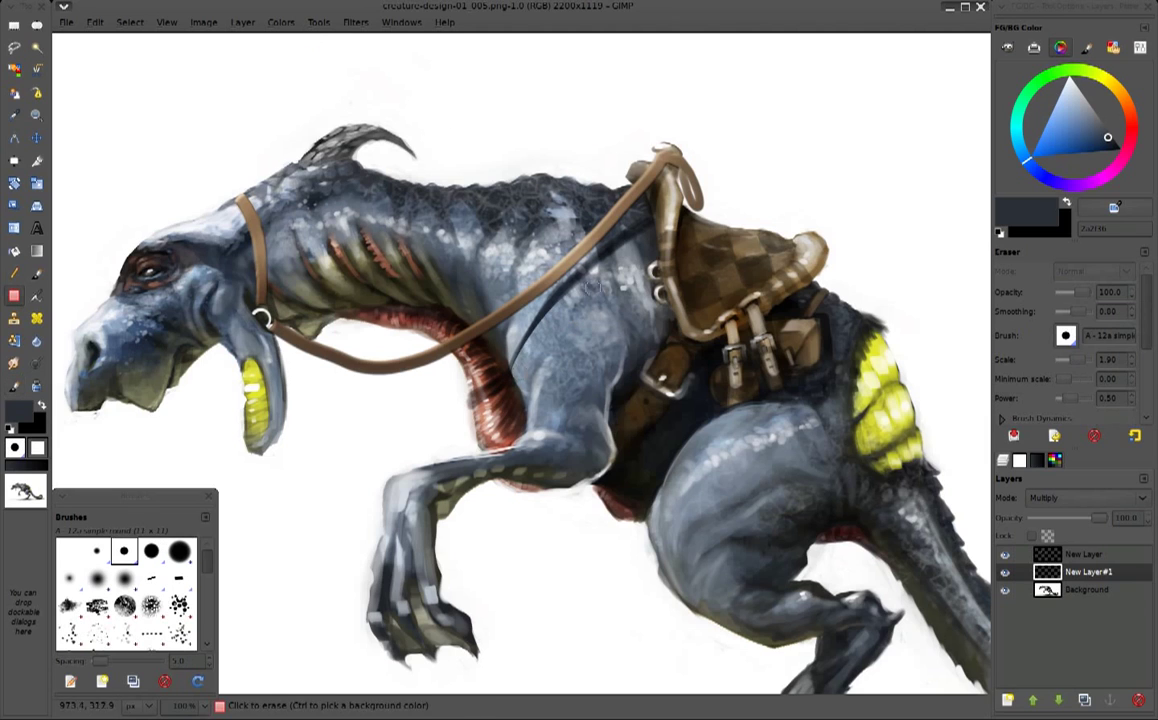
pyautogui.click(15, 388)
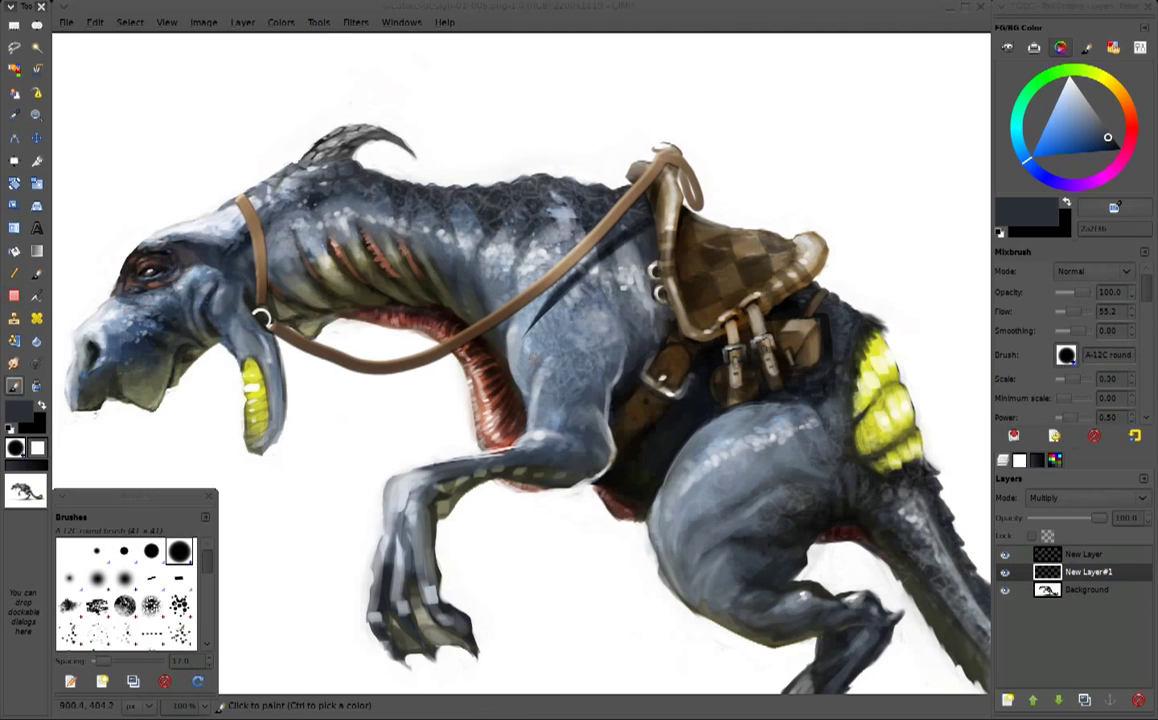
pyautogui.press('-')
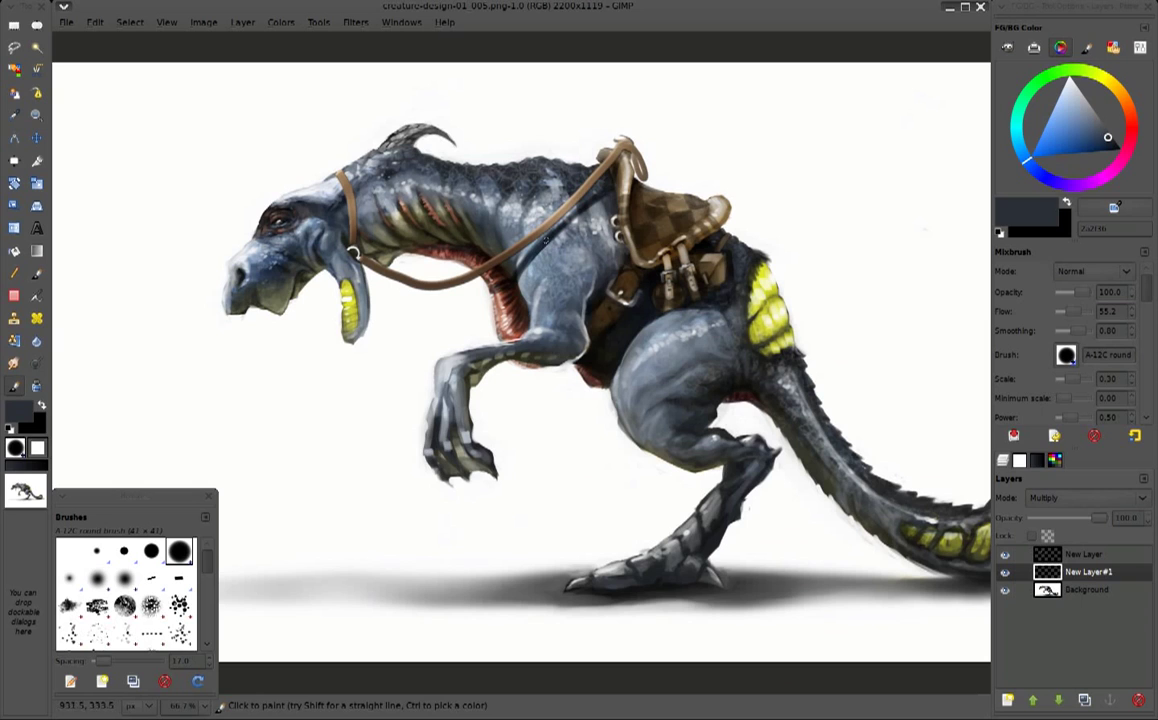
pyautogui.click(1080, 520)
pyautogui.moveTo(1080, 525); pyautogui.dragTo(1083, 522)
# Blur the shadow layer with a 5.0 Gaussian Blur, compare it, and merge it down
pyautogui.click(318, 22)
pyautogui.moveTo(440, 115)
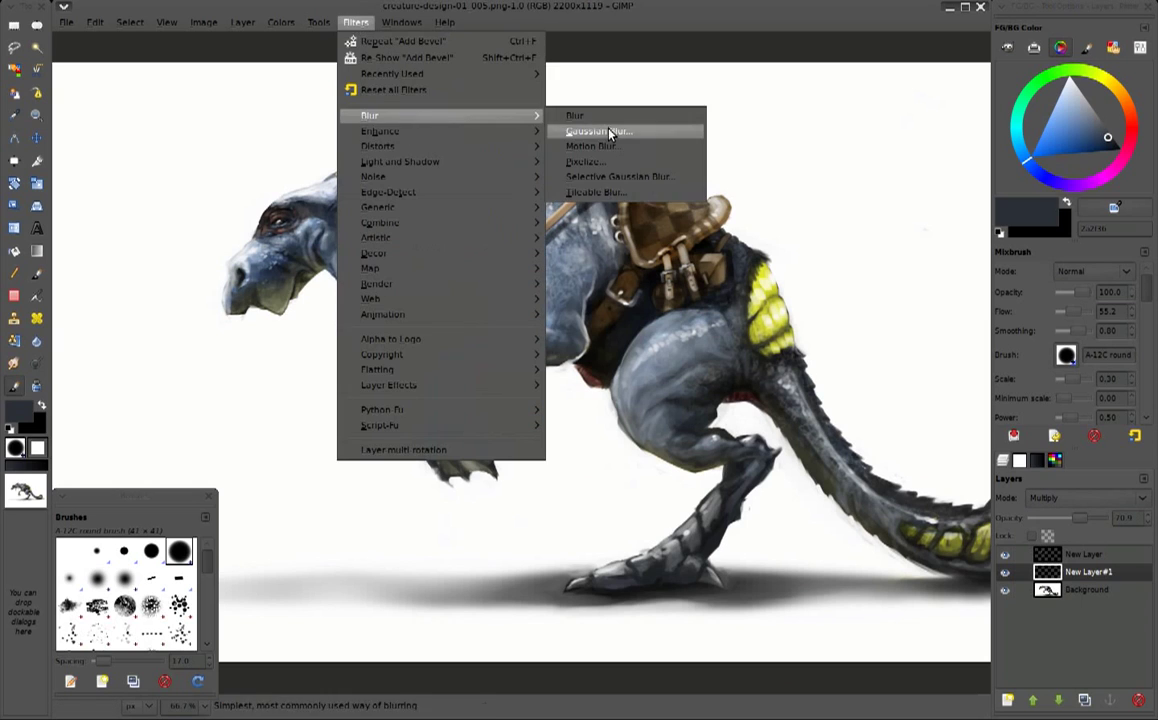
pyautogui.click(610, 133)
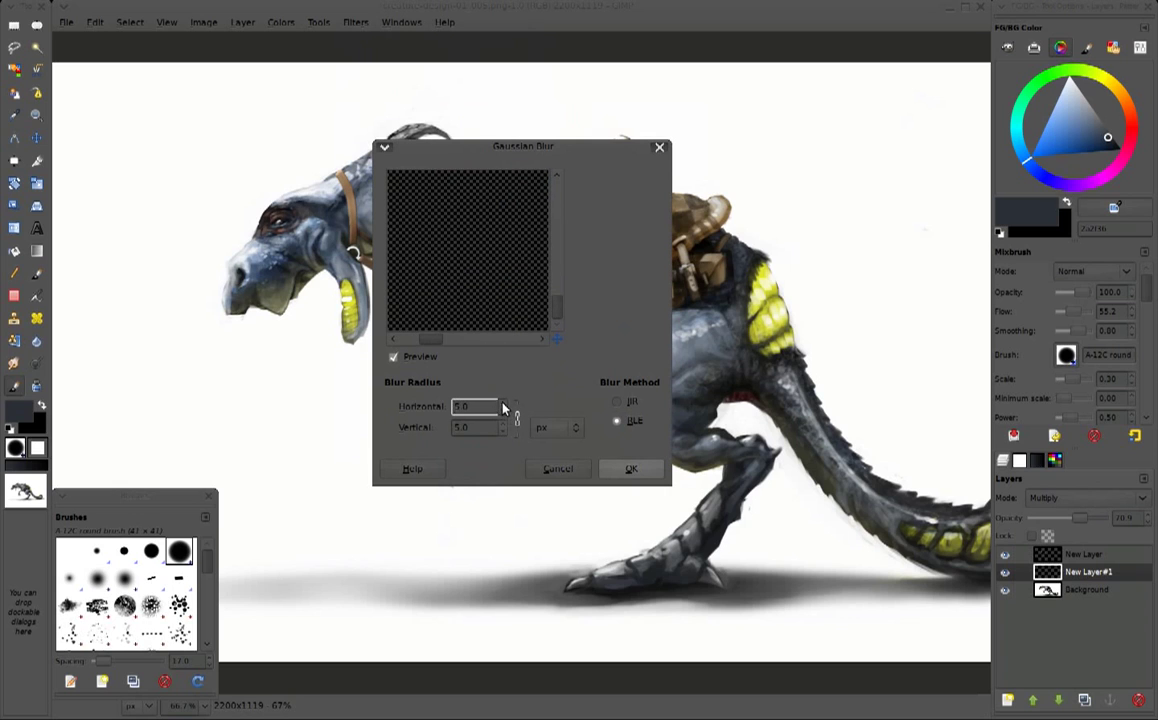
pyautogui.click(630, 469)
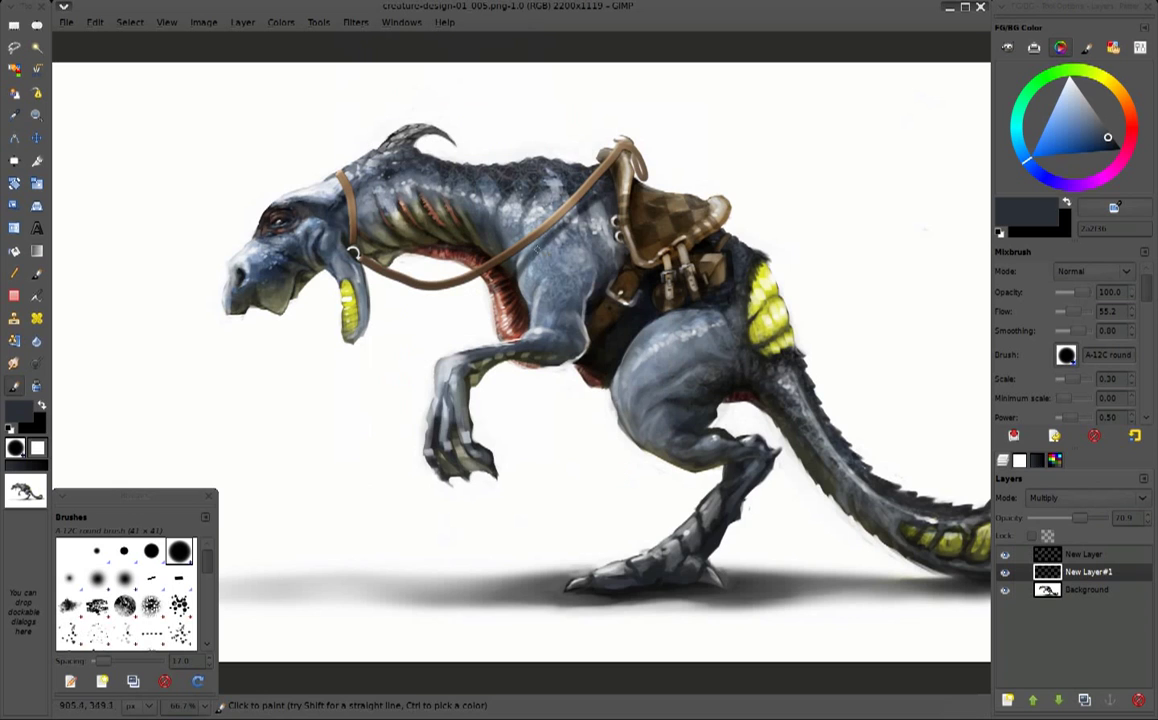
pyautogui.click(1005, 572)
pyautogui.click(1005, 572)
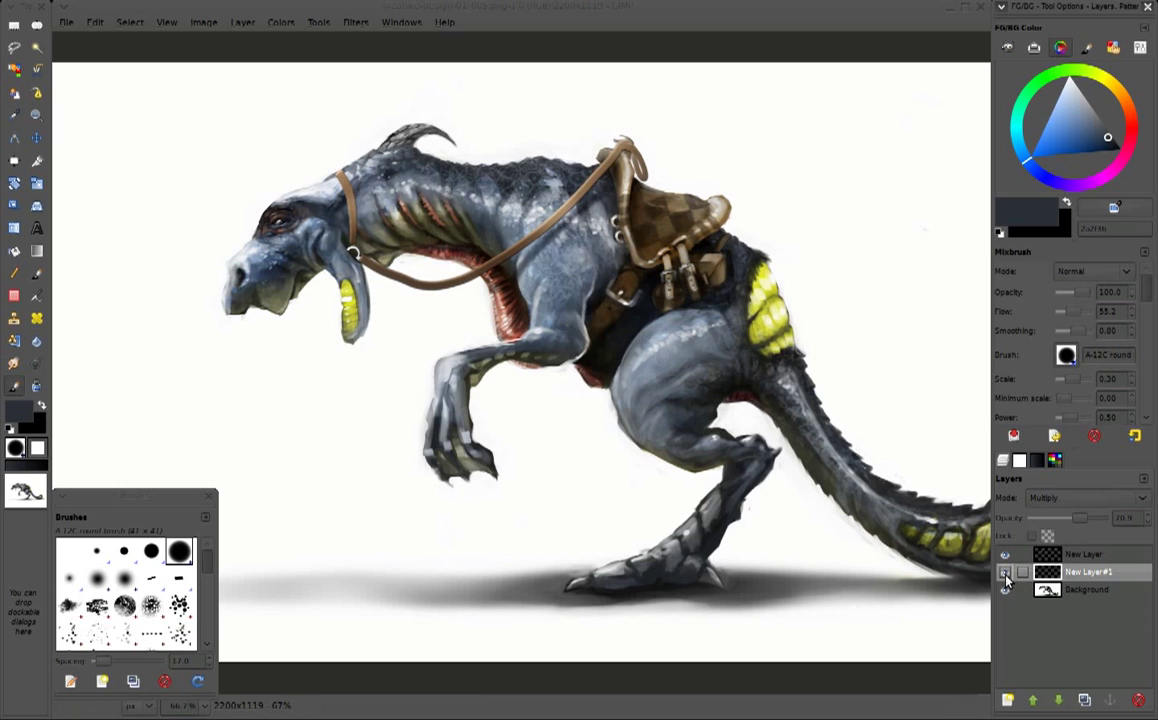
pyautogui.hotkey('ctrl', 'z')
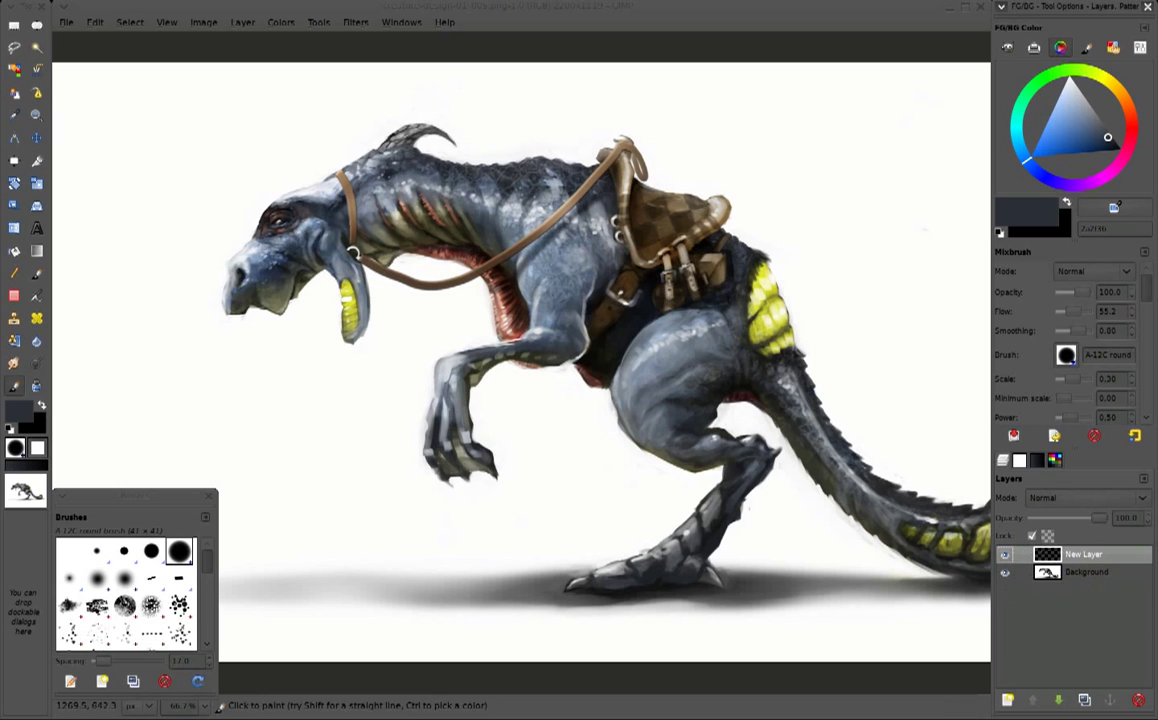
pyautogui.press('+')
pyautogui.press('+')
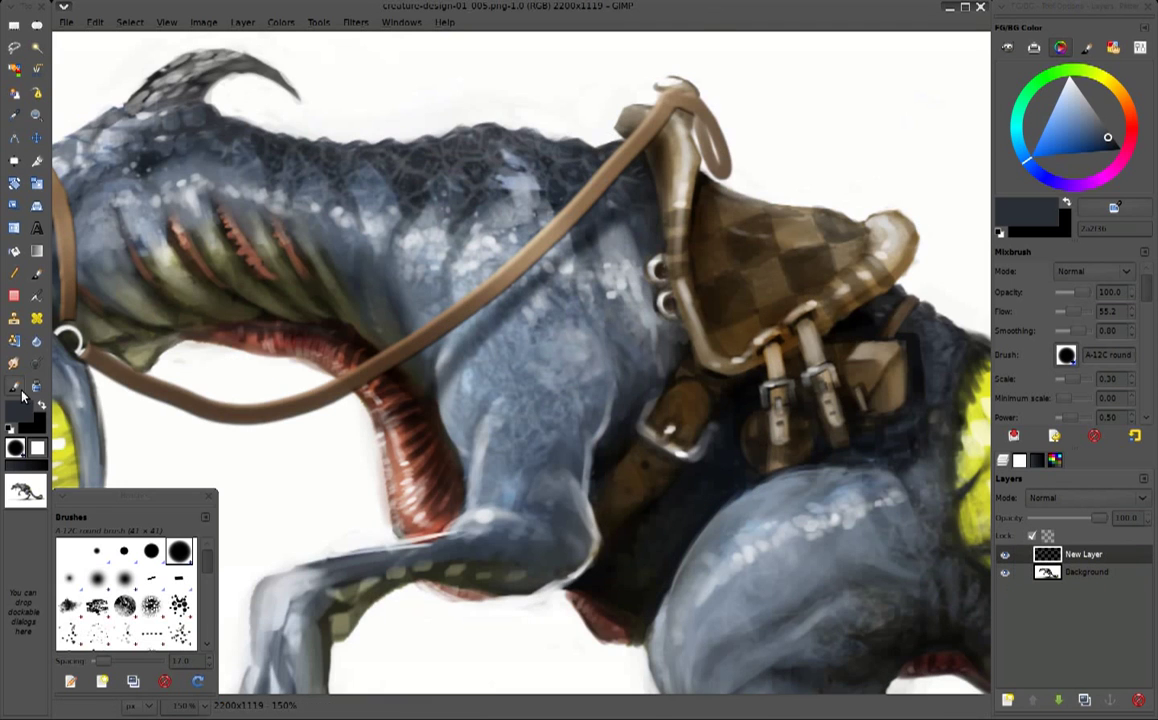
# With the A-15 Speed brush preset, paint dark strokes over the saddle ring's left side
pyautogui.click(1054, 435)
pyautogui.click(955, 611)
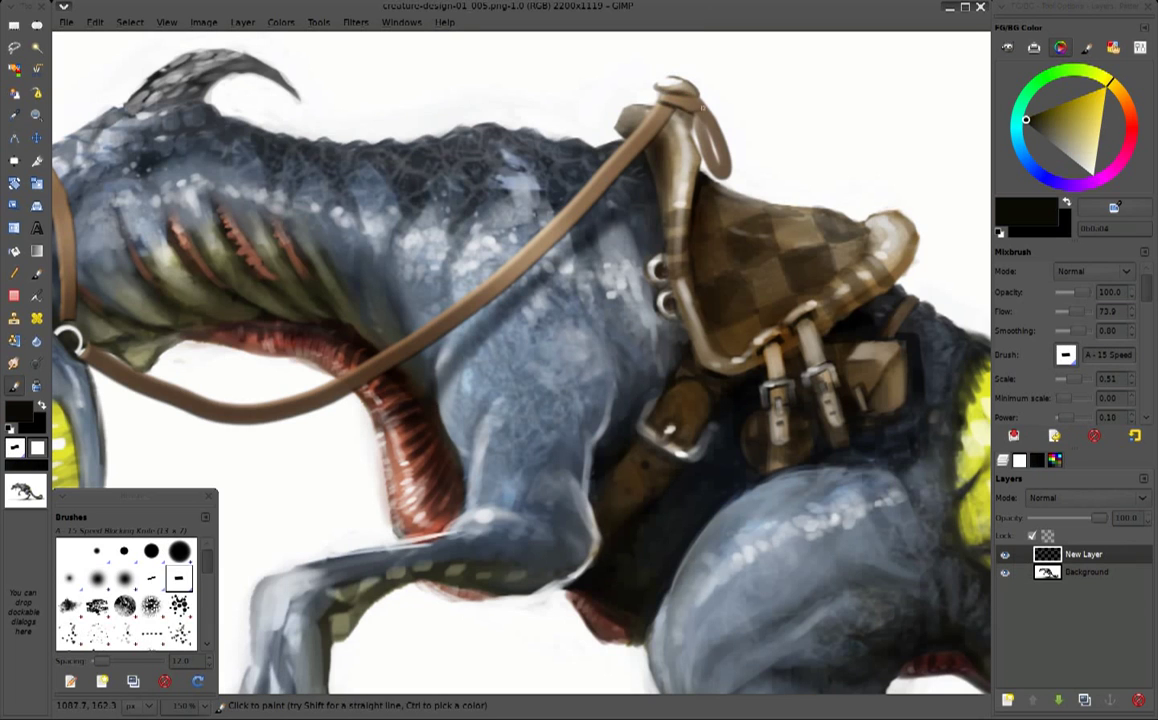
pyautogui.moveTo(700, 115)
pyautogui.mouseDown()
pyautogui.moveTo(706, 157)
pyautogui.moveTo(697, 116)
pyautogui.mouseUp()
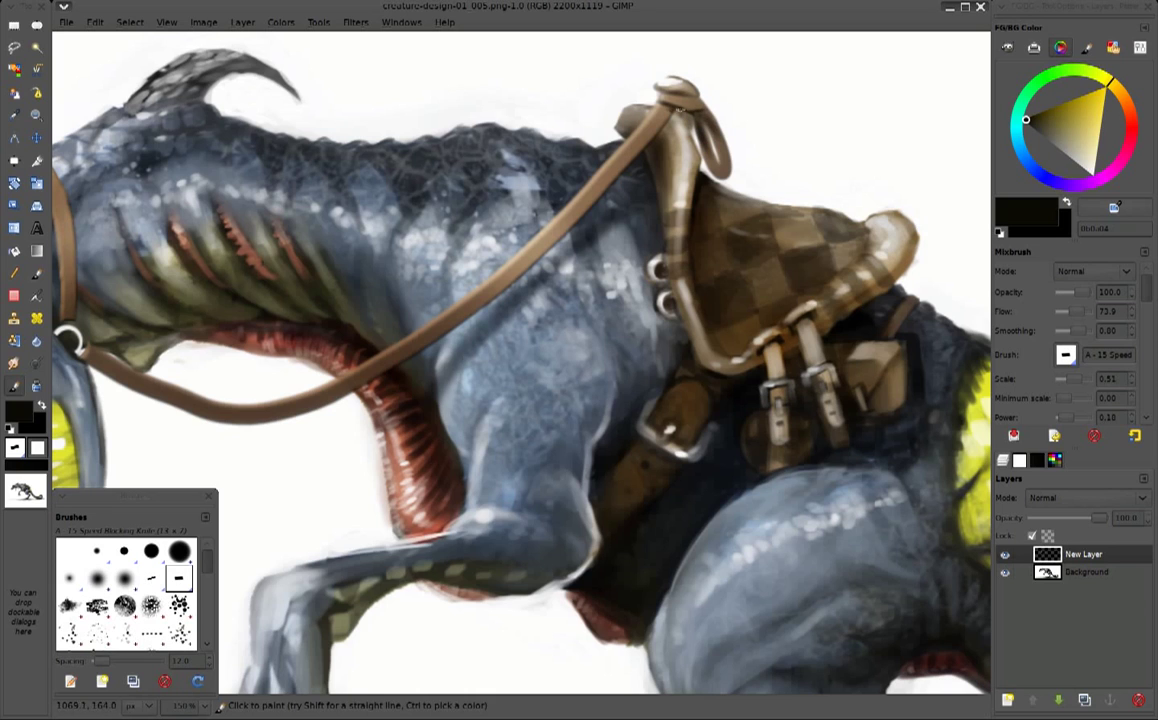
pyautogui.press('ctrl')
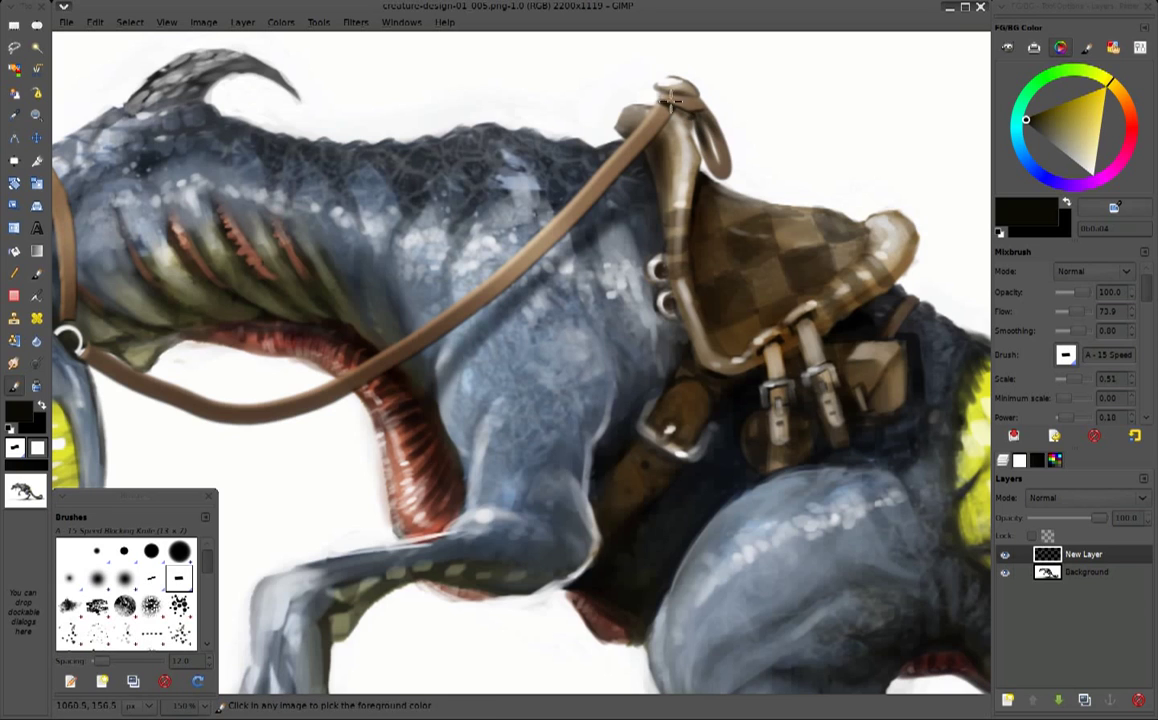
pyautogui.keyDown('ctrl'); pyautogui.click(672, 97); pyautogui.keyUp('ctrl')
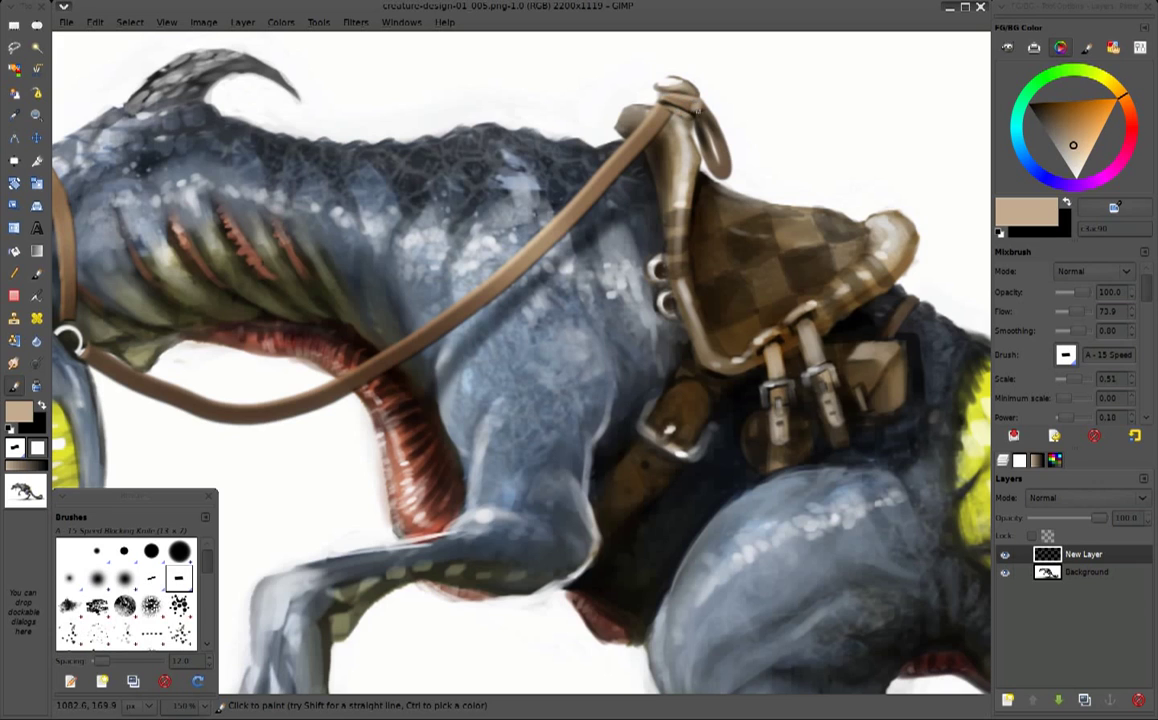
# Sample dark browns, tans and beiges from the saddle and strap
pyautogui.press('ctrl')
pyautogui.keyDown('ctrl'); pyautogui.click(703, 140); pyautogui.keyUp('ctrl')
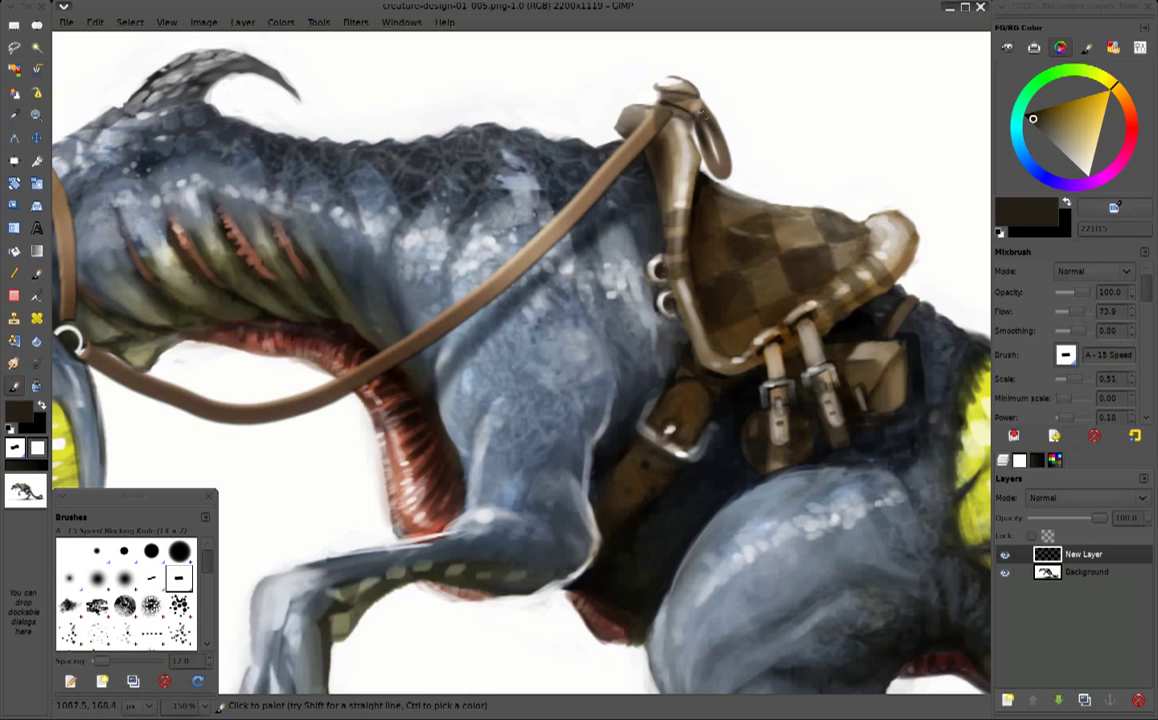
pyautogui.keyDown('ctrl'); pyautogui.click(636, 139); pyautogui.keyUp('ctrl')
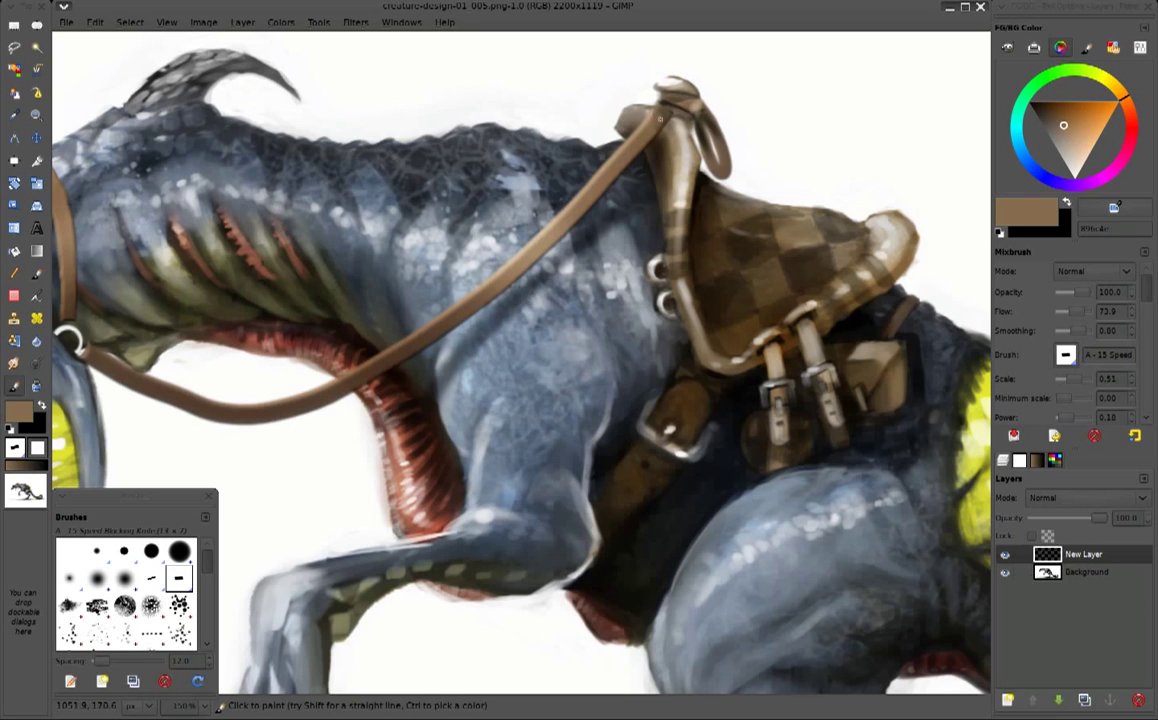
pyautogui.keyDown('ctrl'); pyautogui.click(601, 168); pyautogui.keyUp('ctrl')
pyautogui.keyDown('ctrl'); pyautogui.click(655, 125); pyautogui.keyUp('ctrl')
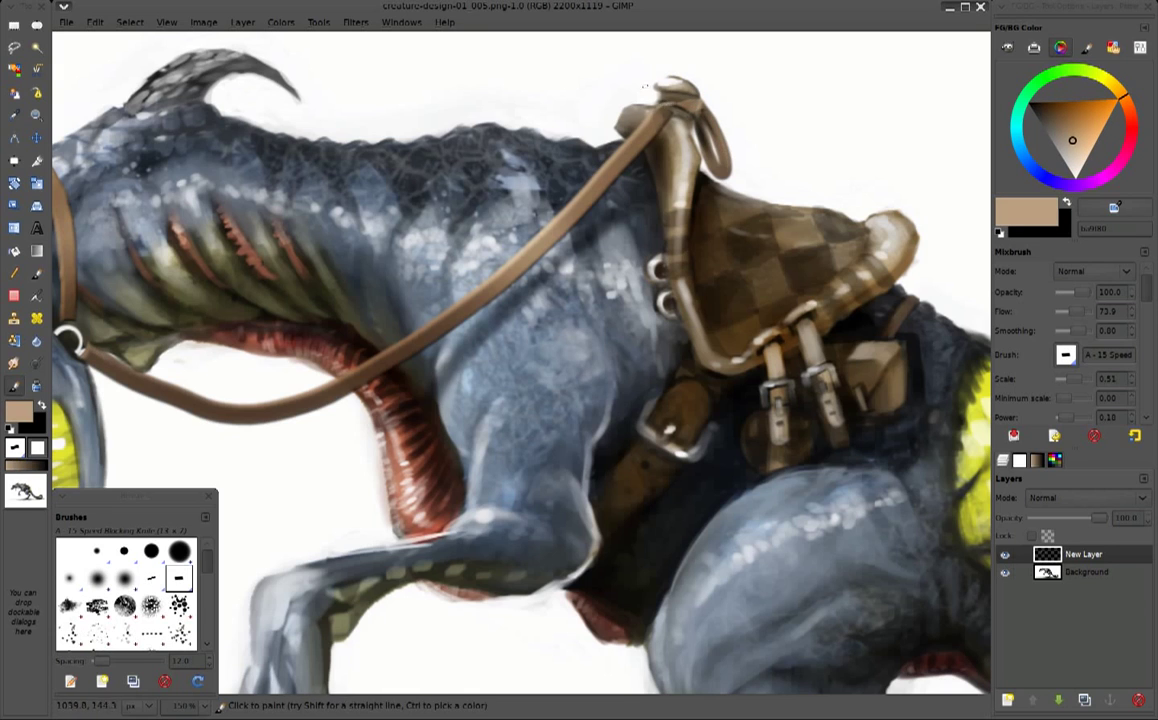
pyautogui.keyDown('ctrl'); pyautogui.click(665, 107); pyautogui.keyUp('ctrl')
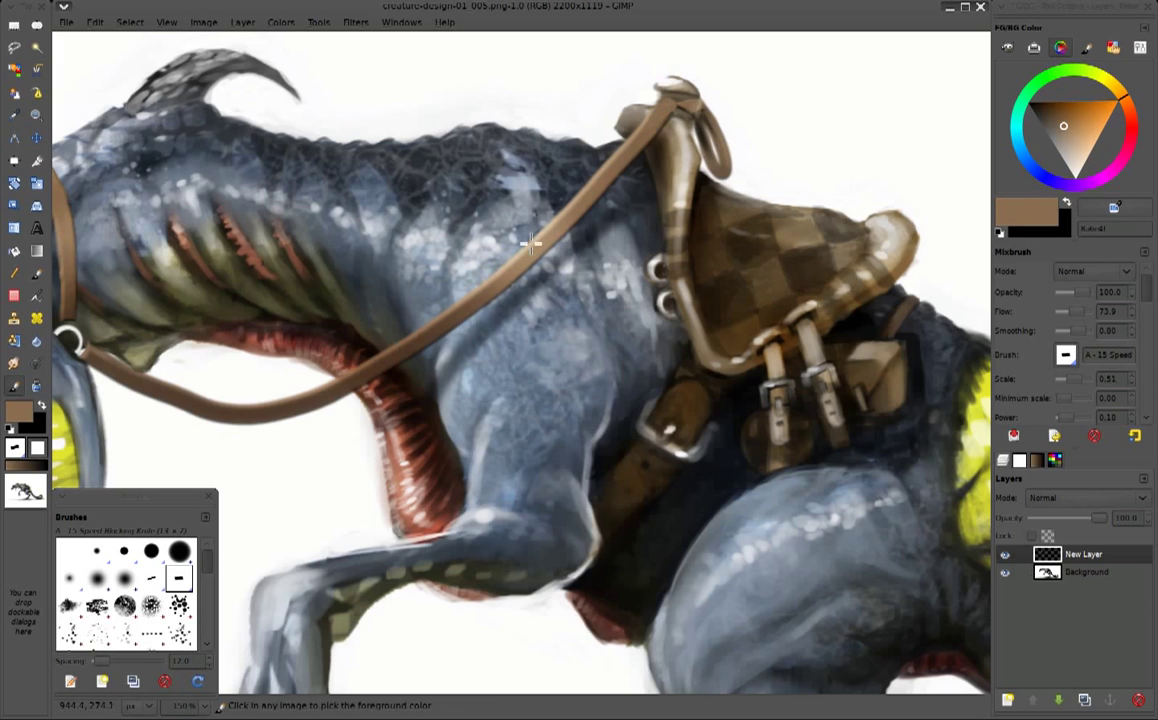
pyautogui.keyDown('ctrl'); pyautogui.click(668, 102); pyautogui.keyUp('ctrl')
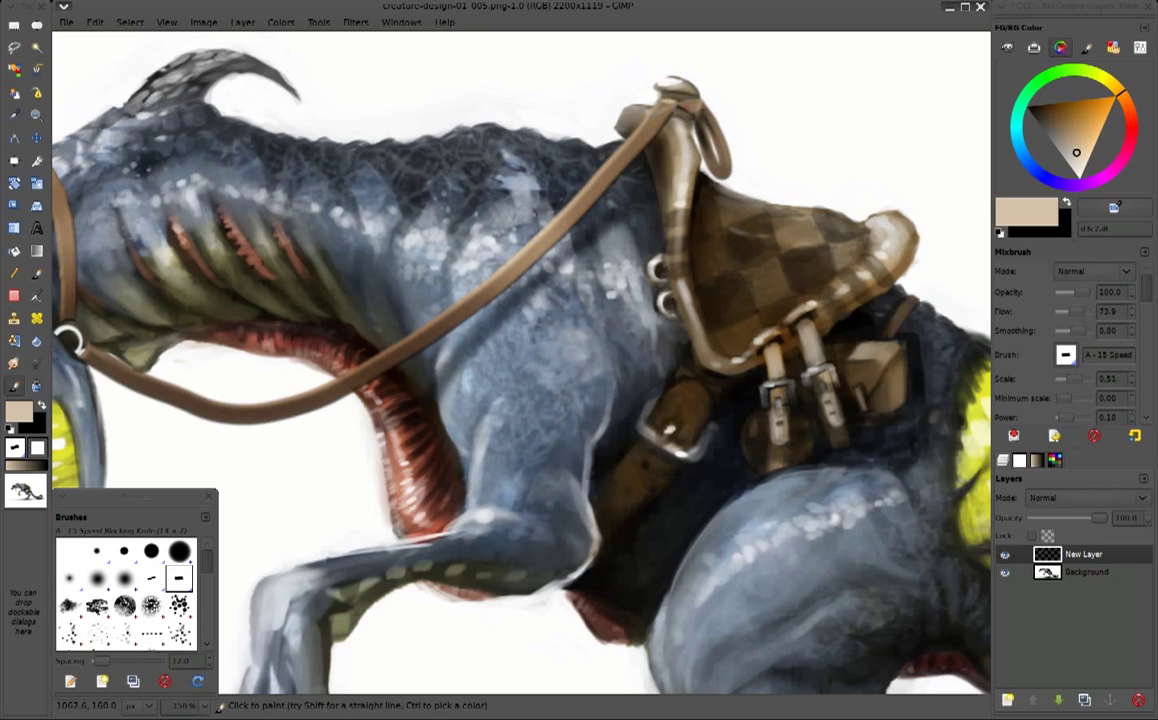
pyautogui.keyDown('ctrl'); pyautogui.click(583, 122); pyautogui.keyUp('ctrl')
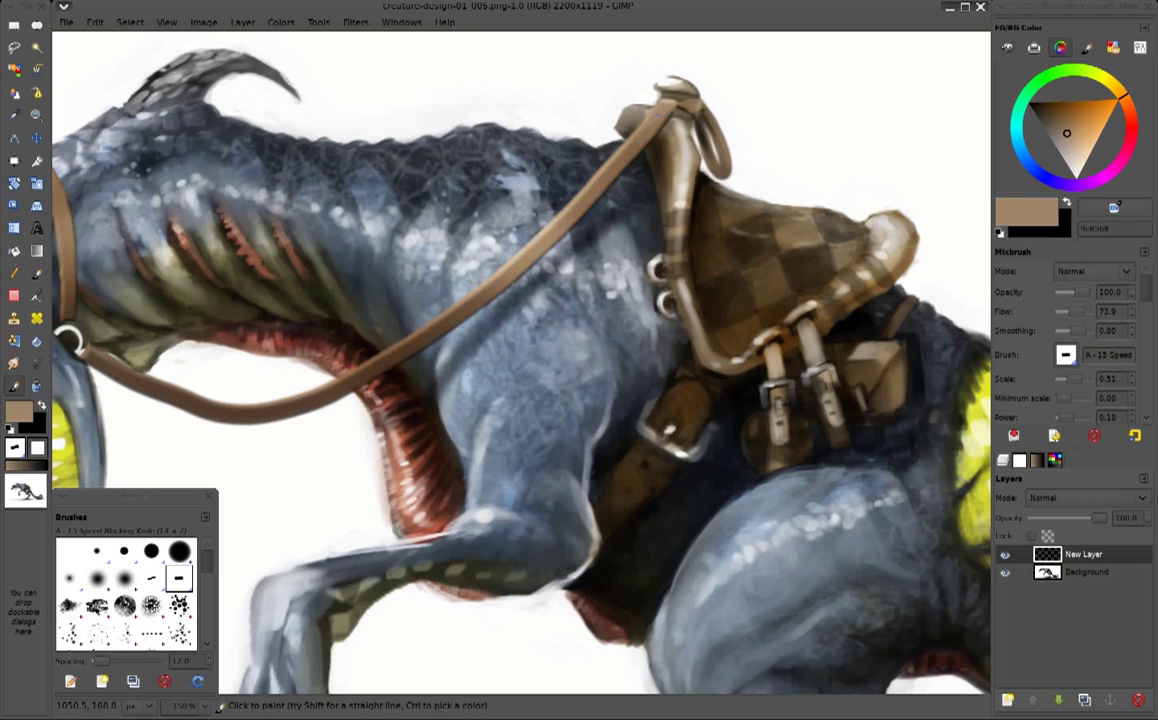
# Dab white highlights on the saddle horn, then light and near-black strokes on the neck ring
pyautogui.keyDown('ctrl'); pyautogui.click(737, 93); pyautogui.keyUp('ctrl')
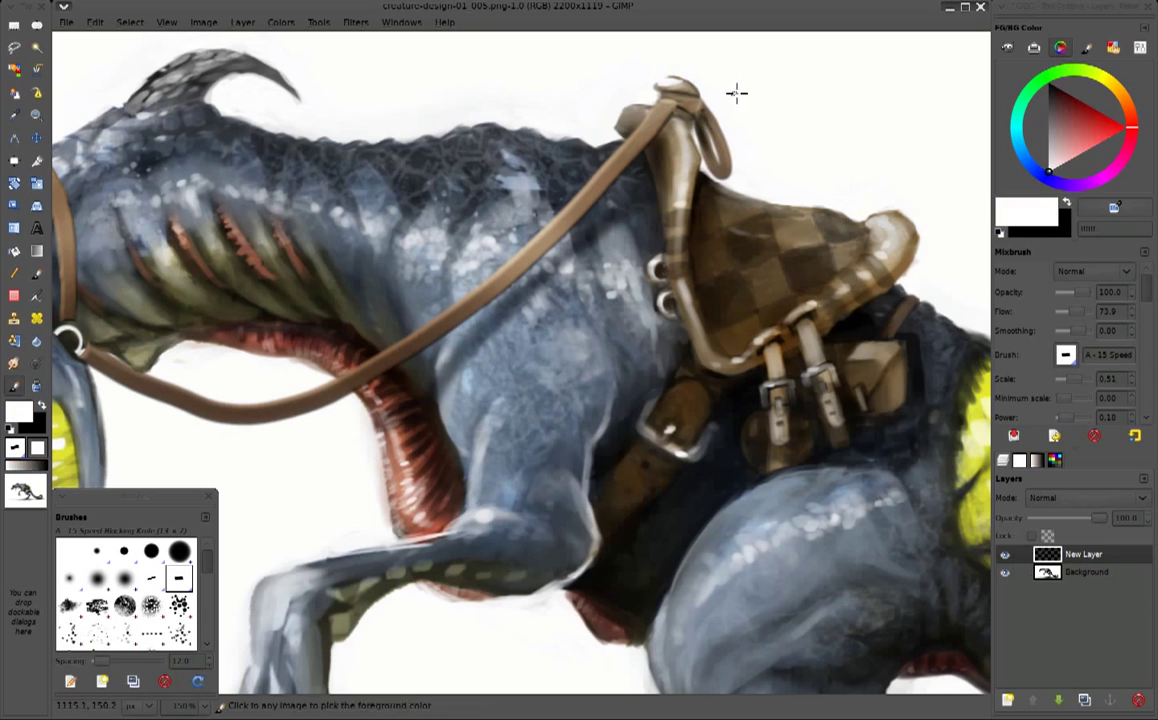
pyautogui.moveTo(612, 88); pyautogui.dragTo(626, 99)
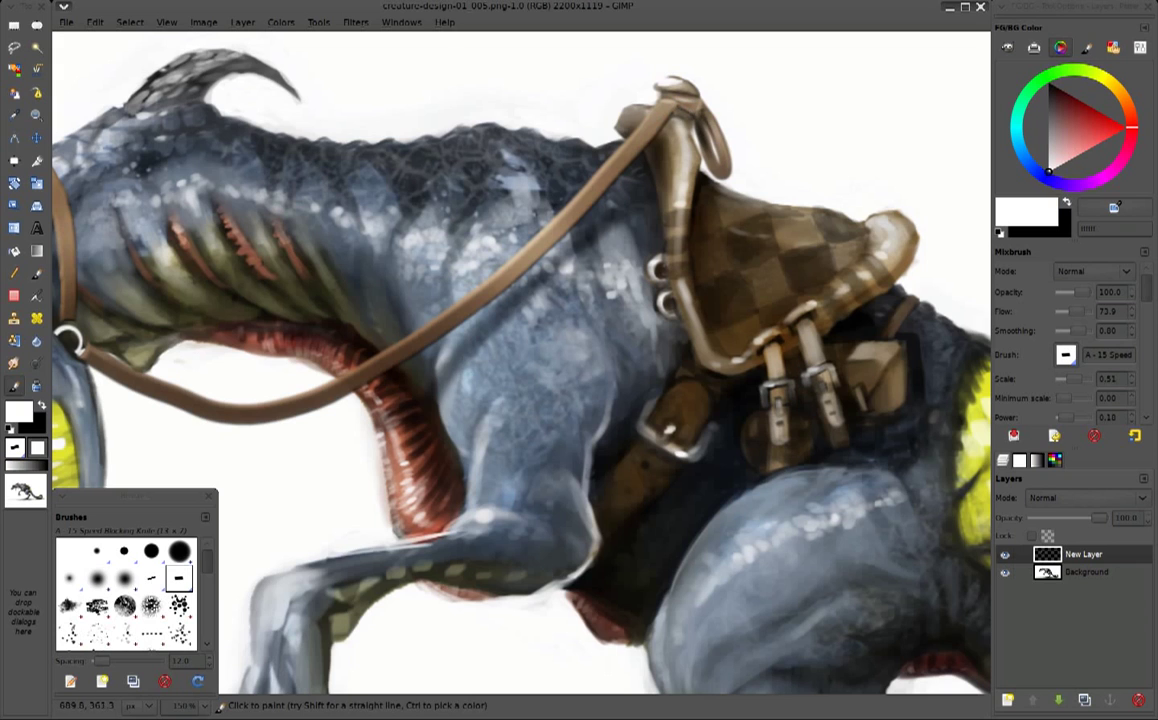
pyautogui.moveTo(107, 311); pyautogui.dragTo(232, 276)
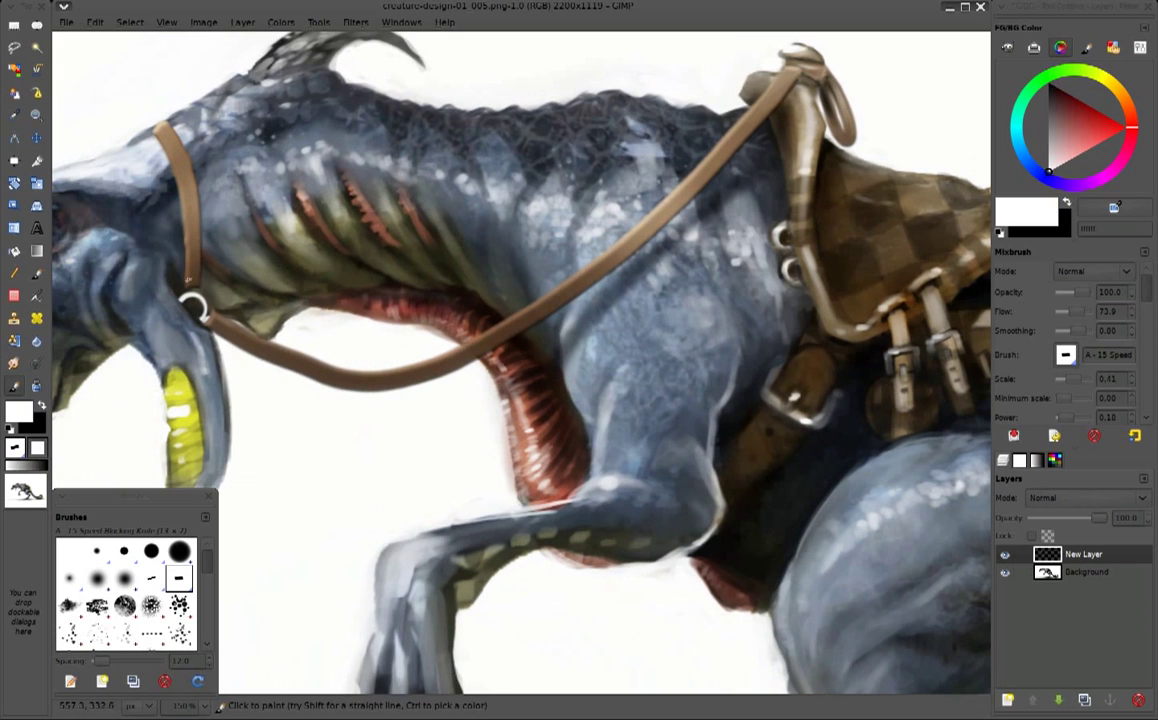
pyautogui.keyDown('ctrl'); pyautogui.click(187, 297); pyautogui.keyUp('ctrl')
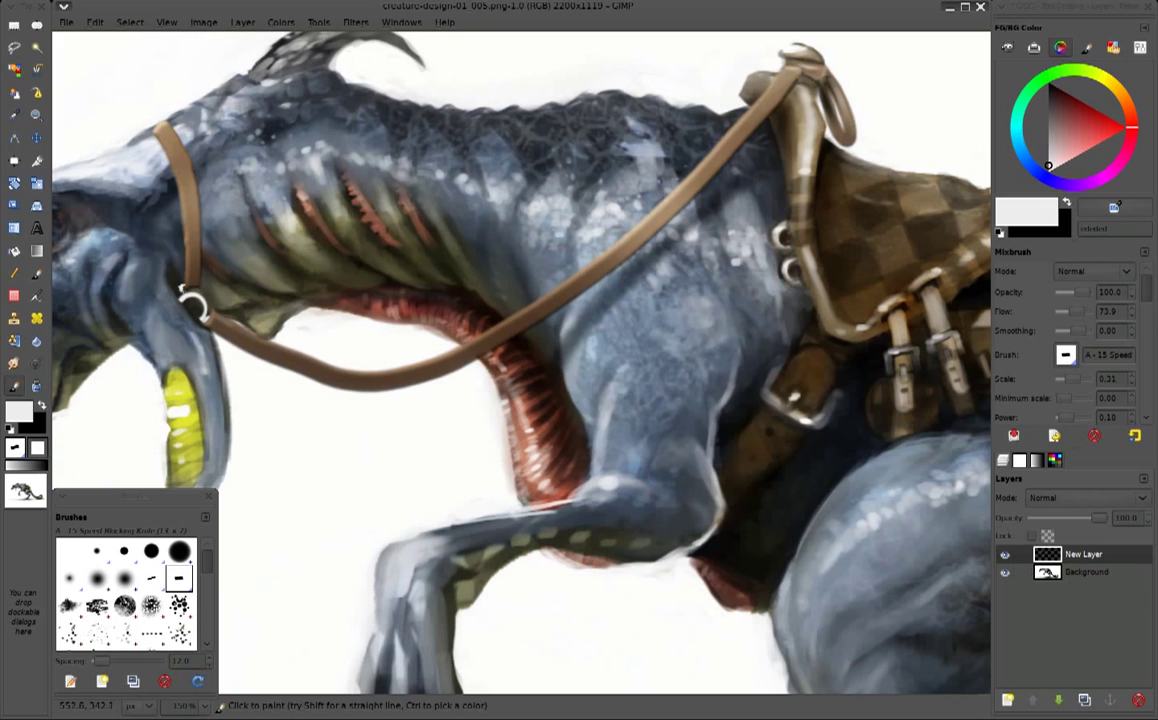
pyautogui.moveTo(184, 262); pyautogui.dragTo(180, 268)
pyautogui.keyDown('ctrl'); pyautogui.click(176, 270); pyautogui.keyUp('ctrl')
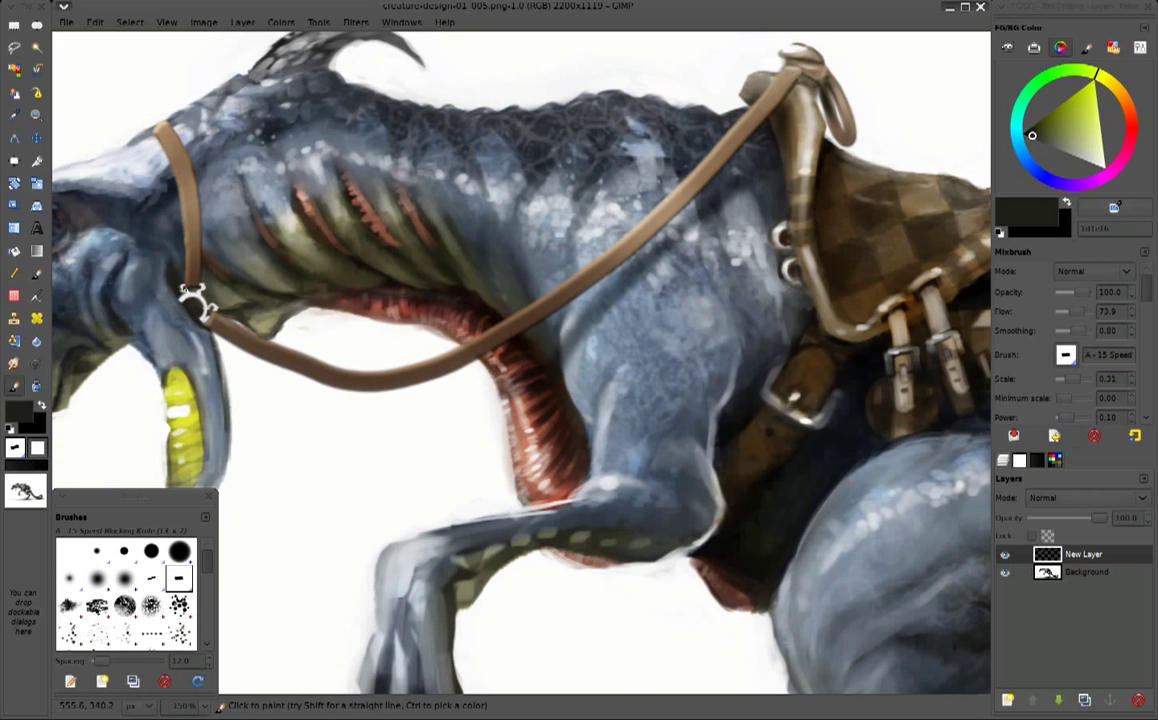
pyautogui.moveTo(193, 290); pyautogui.dragTo(199, 293)
# Sample tan, beige and dark brown tones from the harness strap area
pyautogui.scroll(2, 186, 285)
pyautogui.hscroll(-3, 186, 285)
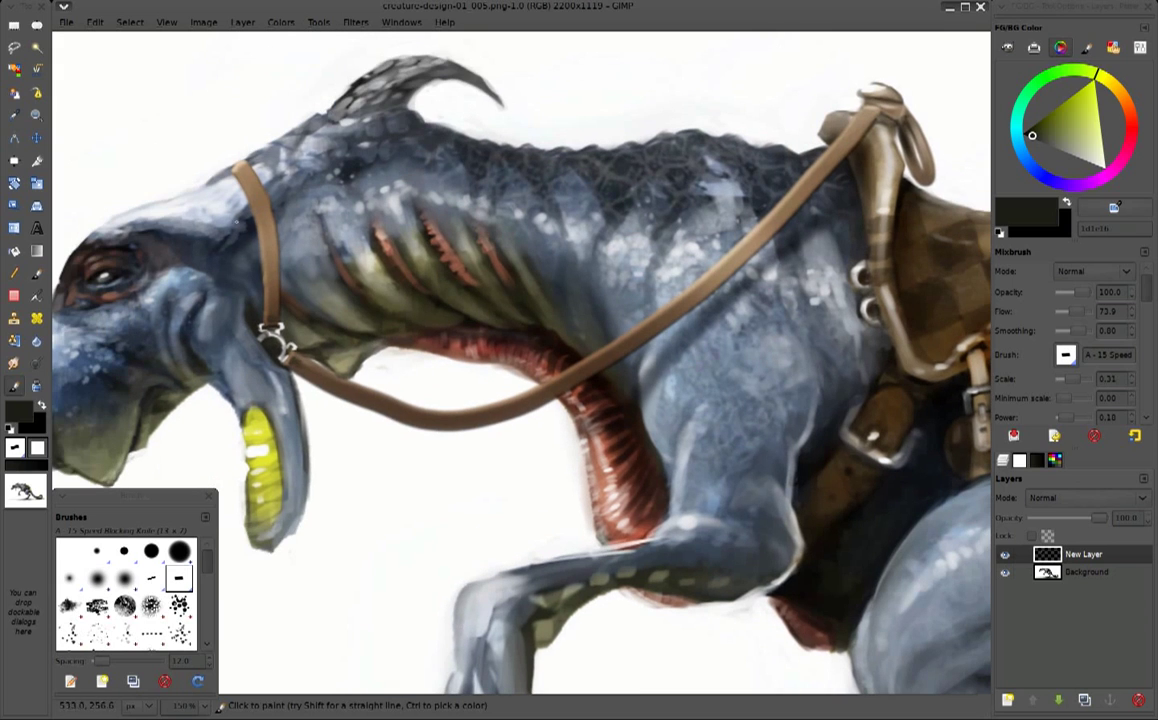
pyautogui.keyDown('ctrl'); pyautogui.click(256, 240); pyautogui.keyUp('ctrl')
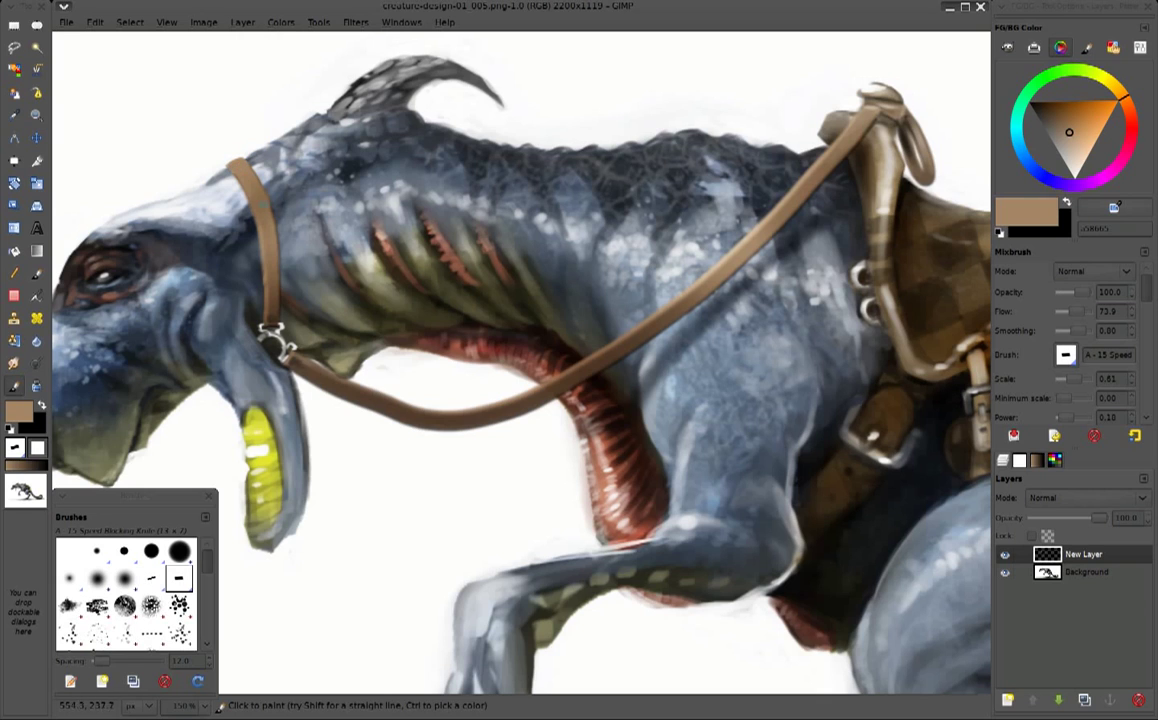
pyautogui.keyDown('ctrl'); pyautogui.click(718, 195); pyautogui.keyUp('ctrl')
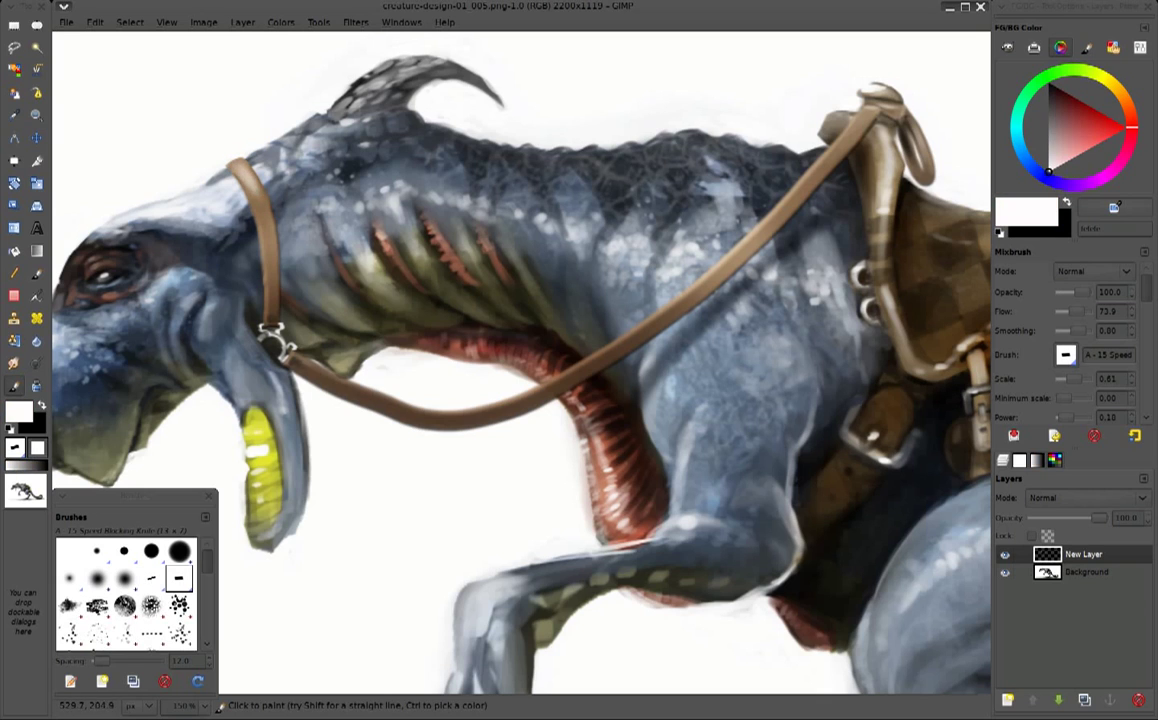
pyautogui.keyDown('ctrl'); pyautogui.click(228, 165); pyautogui.keyUp('ctrl')
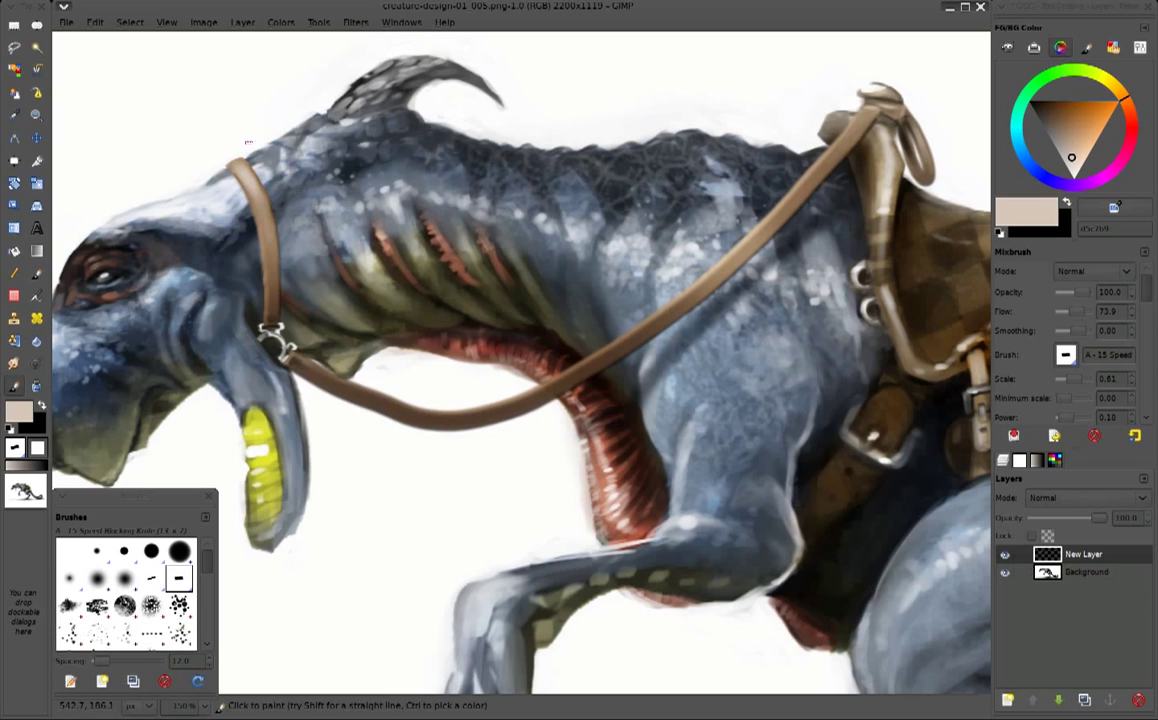
pyautogui.keyDown('ctrl'); pyautogui.click(238, 153); pyautogui.keyUp('ctrl')
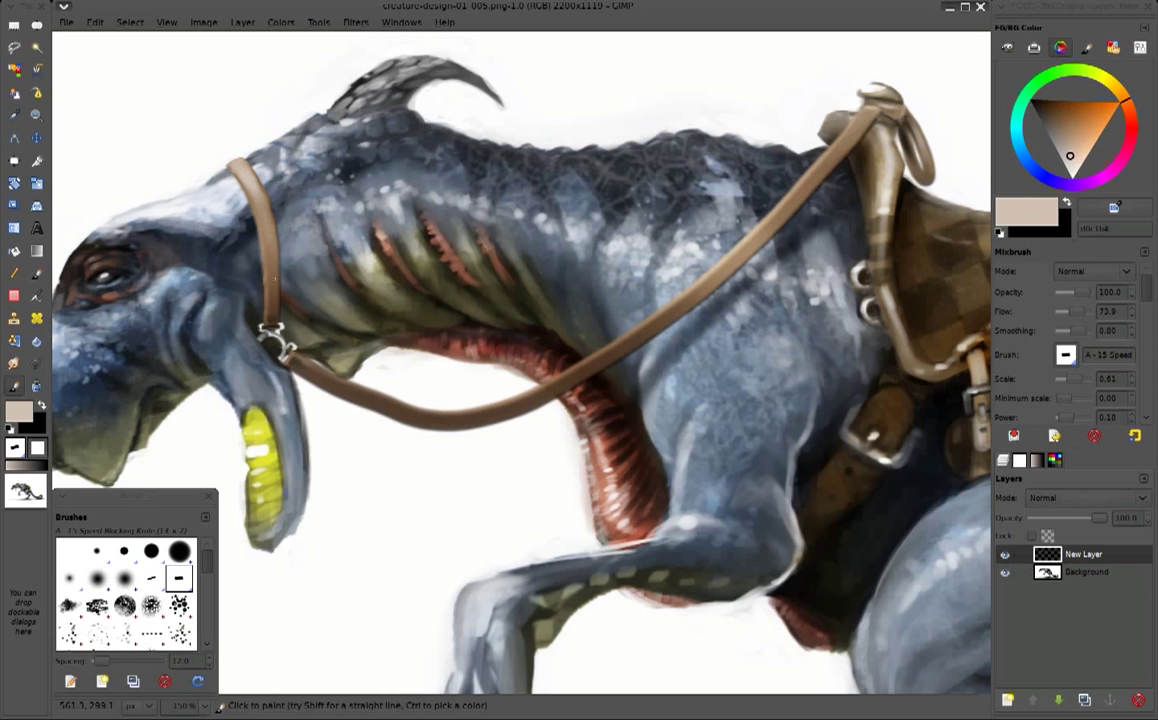
pyautogui.keyDown('ctrl'); pyautogui.click(273, 310); pyautogui.keyUp('ctrl')
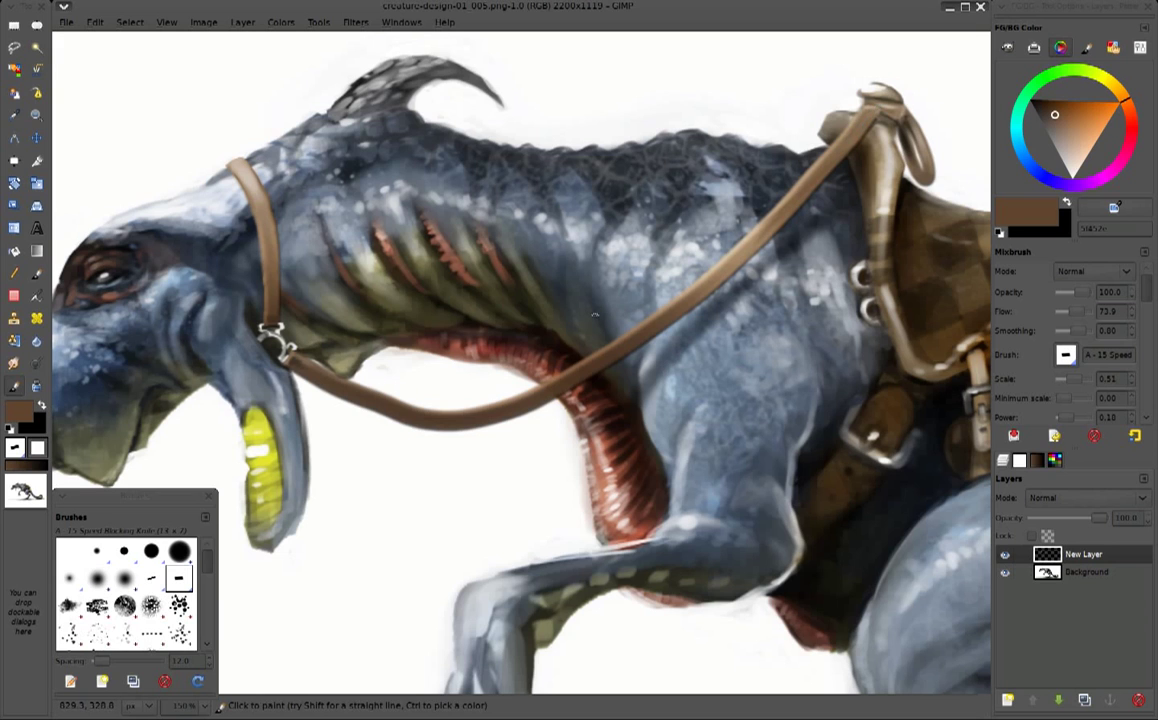
# Sample olive and blue-grey colours from the creature's neck
pyautogui.scroll(-1, 662, 352)
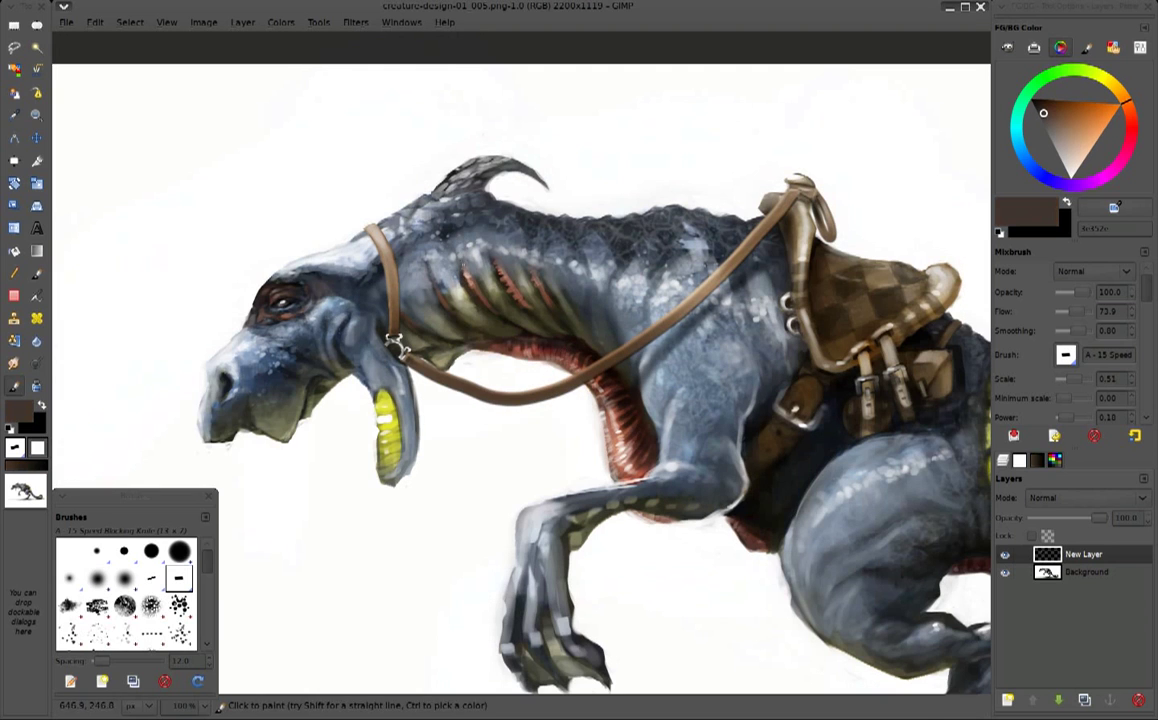
pyautogui.keyDown('ctrl'); pyautogui.click(424, 244); pyautogui.keyUp('ctrl')
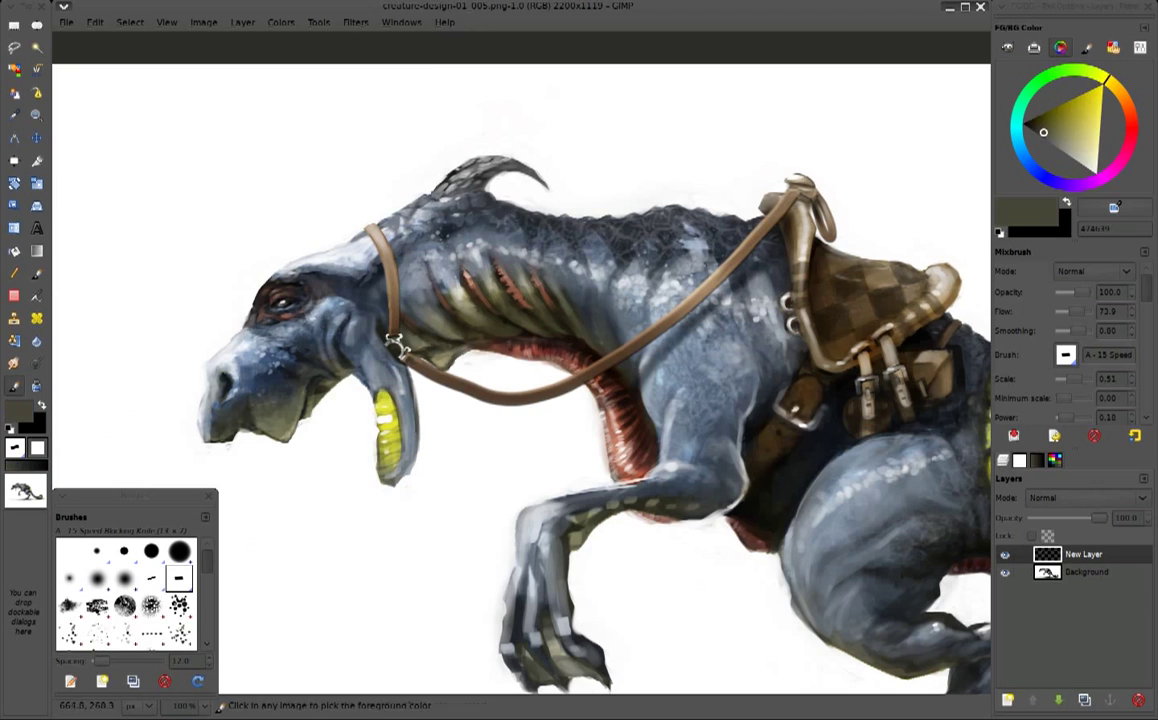
pyautogui.keyDown('ctrl'); pyautogui.click(396, 345); pyautogui.keyUp('ctrl')
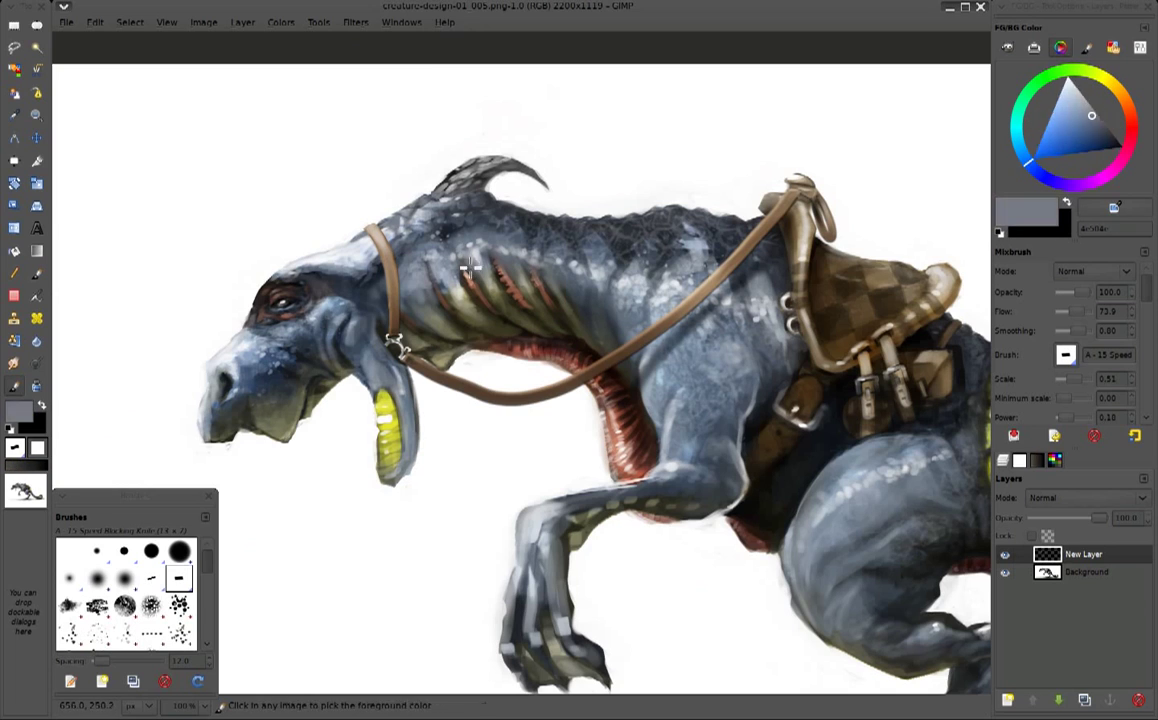
pyautogui.keyDown('ctrl'); pyautogui.click(392, 356); pyautogui.keyUp('ctrl')
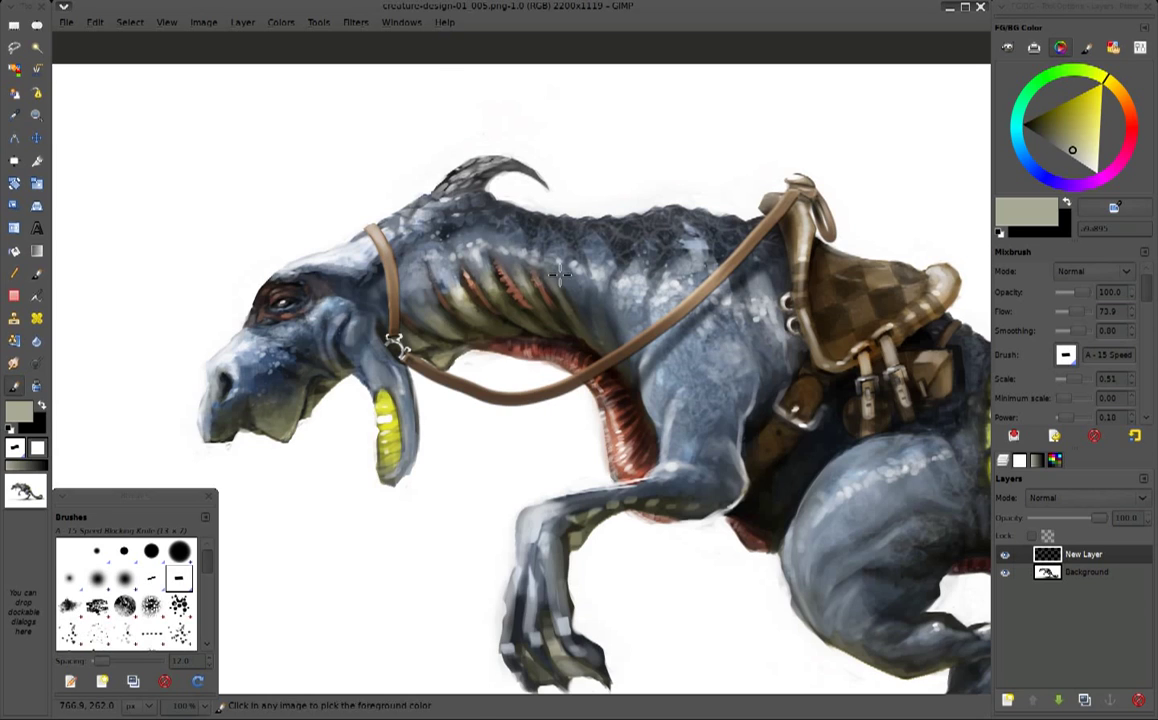
pyautogui.keyDown('ctrl'); pyautogui.click(400, 350); pyautogui.keyUp('ctrl')
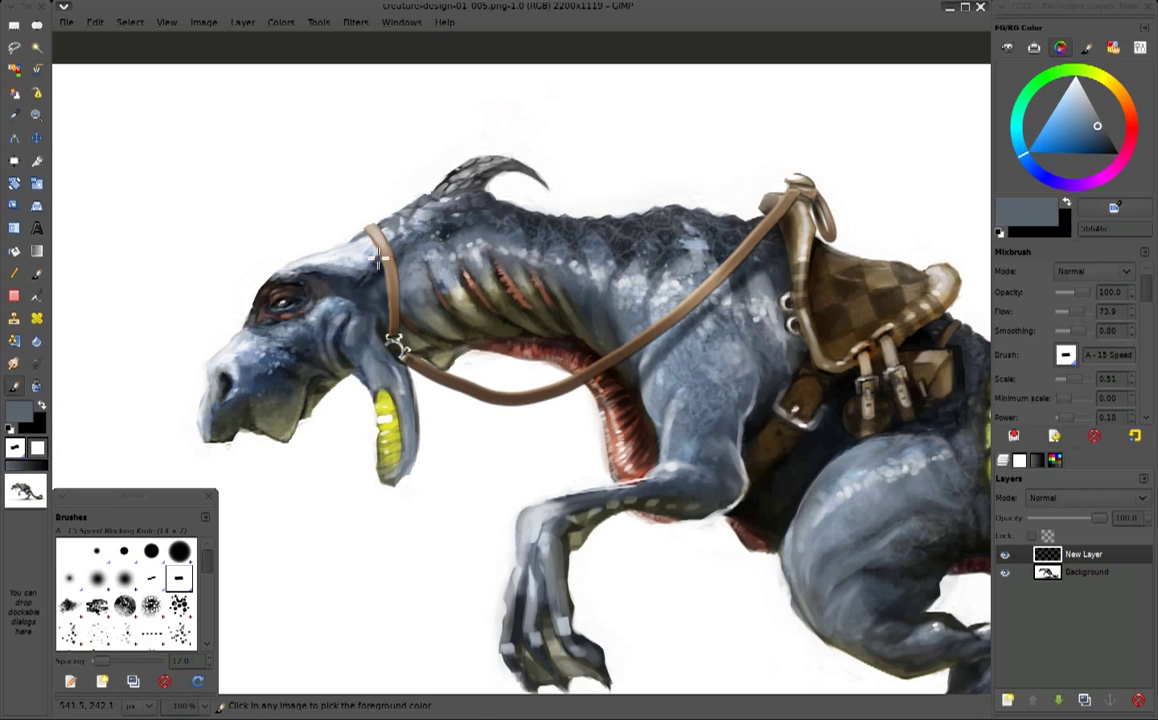
pyautogui.keyDown('ctrl'); pyautogui.click(396, 347); pyautogui.keyUp('ctrl')
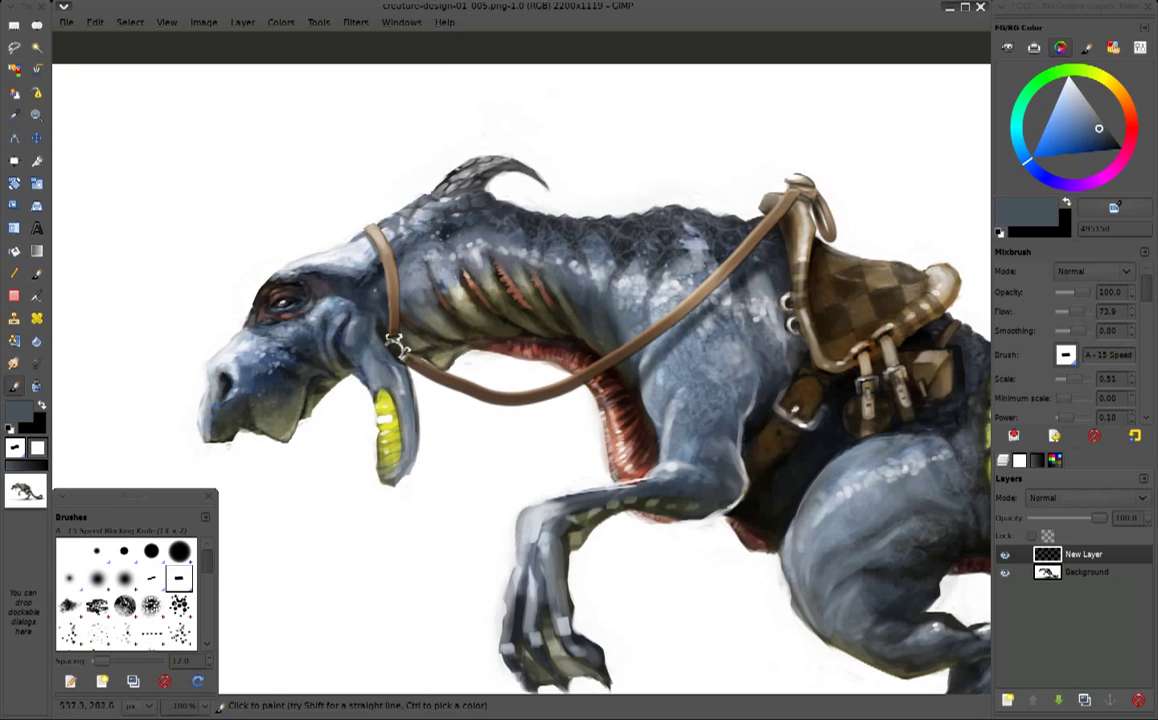
pyautogui.keyDown('ctrl'); pyautogui.click(396, 347); pyautogui.keyUp('ctrl')
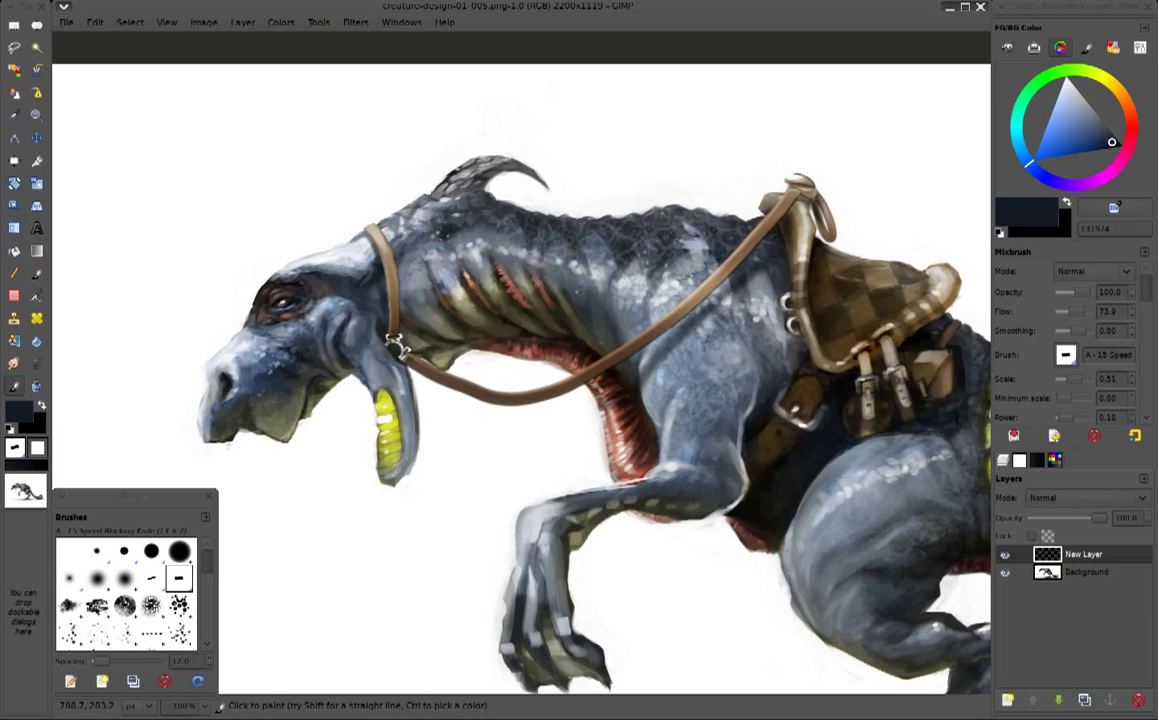
# Swap the painting colour to white and reselect New Layer as the active layer
pyautogui.press('x')
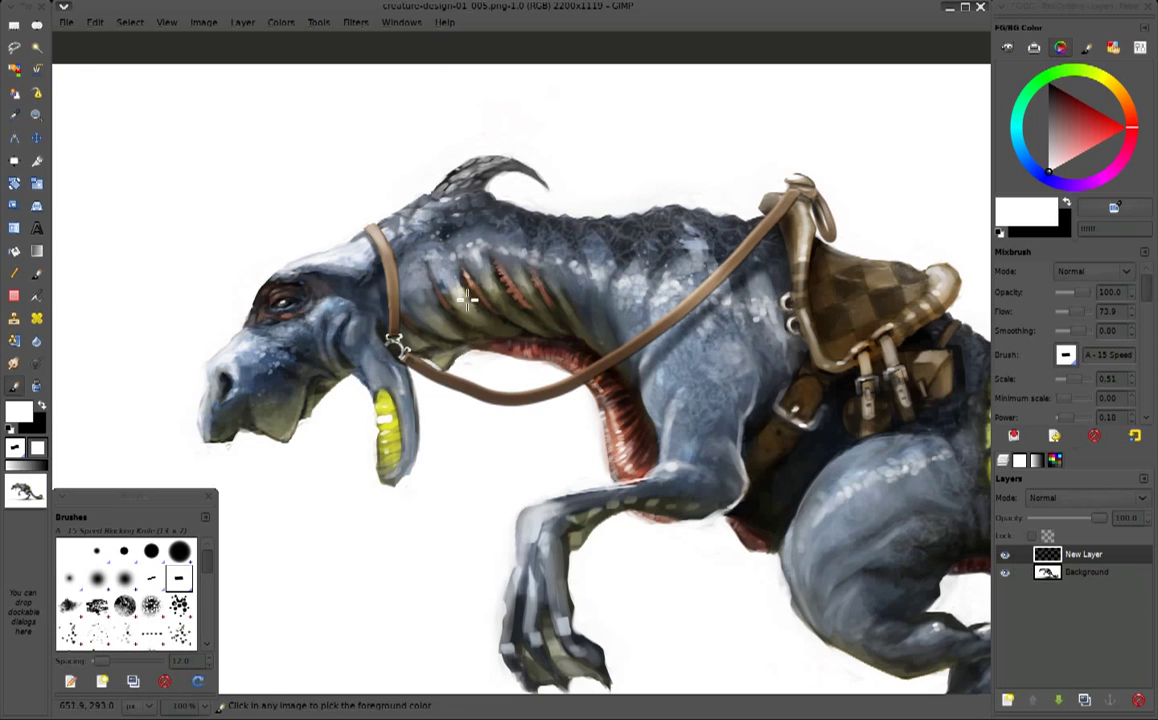
pyautogui.click(1048, 572)
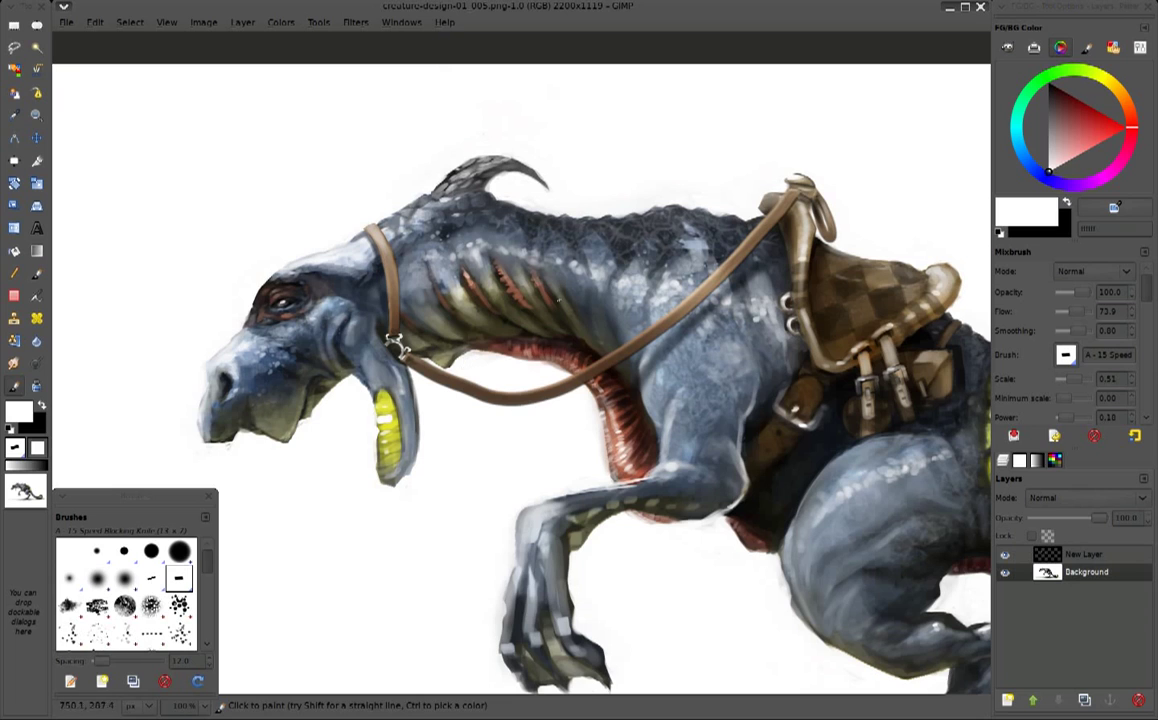
pyautogui.click(1083, 554)
# Switch the Airbrush on New Layer to Multiply blending and refocus the canvas
pyautogui.press('a')
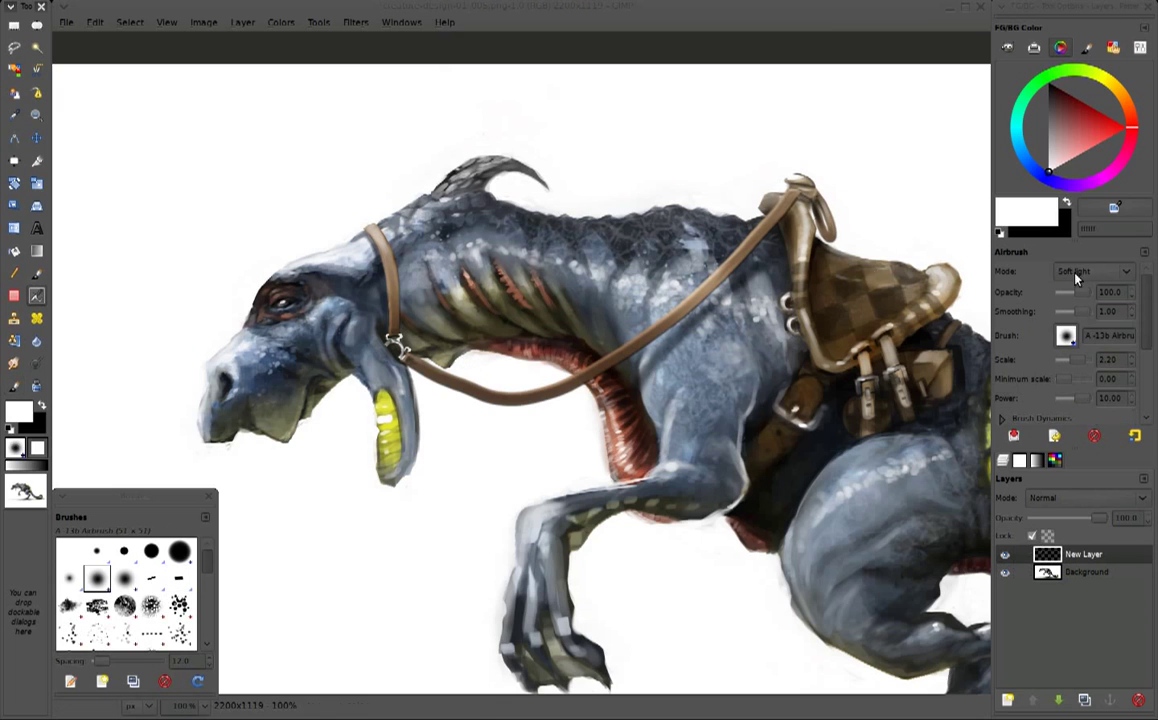
pyautogui.click(1076, 272)
pyautogui.click(1096, 142)
pyautogui.click(397, 346)
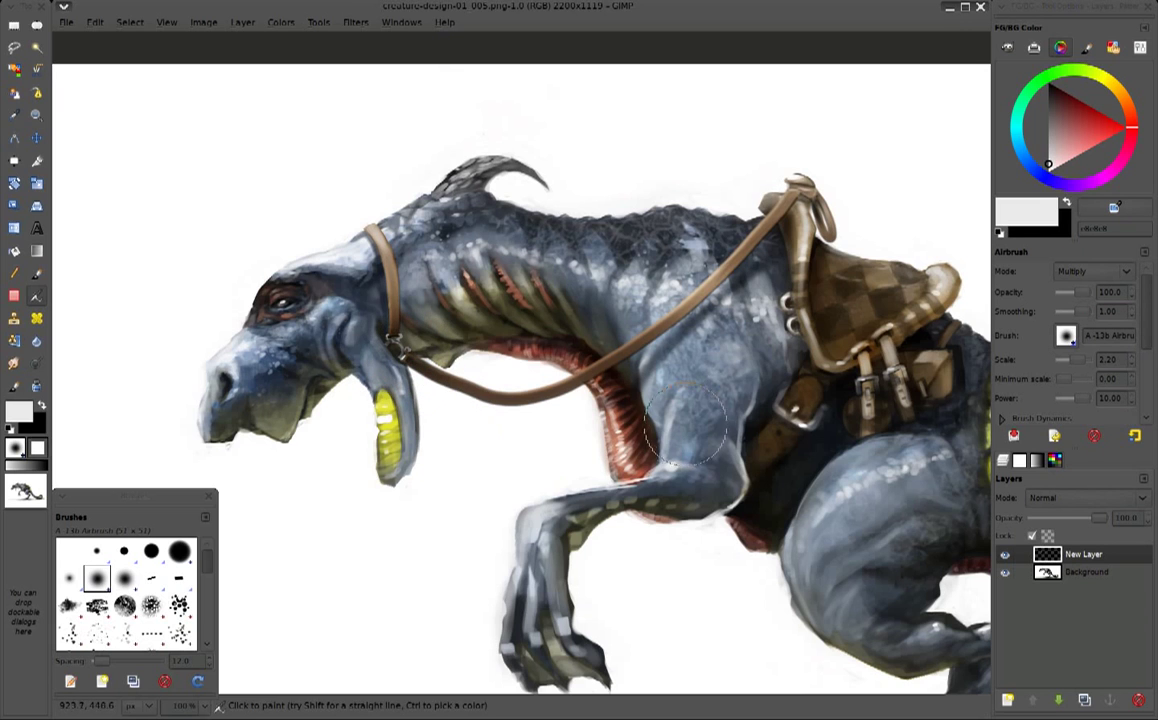
pyautogui.scroll(-2, 688, 424)
pyautogui.scroll(1, 680, 434)
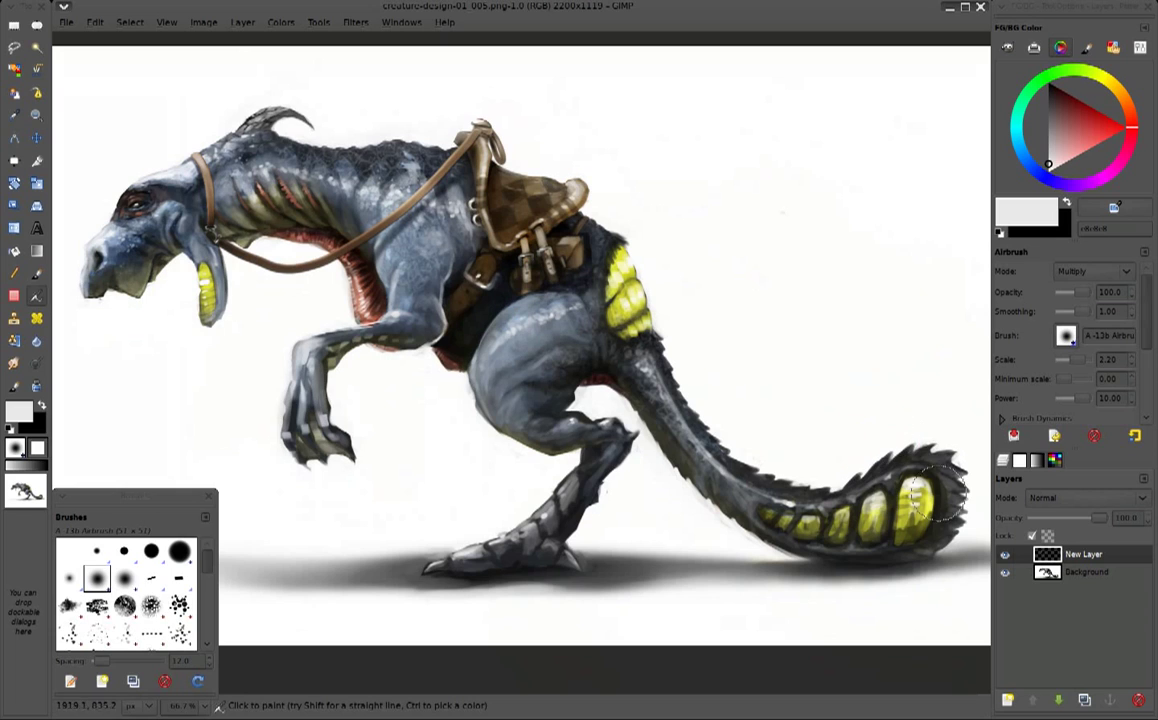
# Merge the New Layer into Background and begin sampling tail-pod colours with the Mixbrush
pyautogui.press('k')
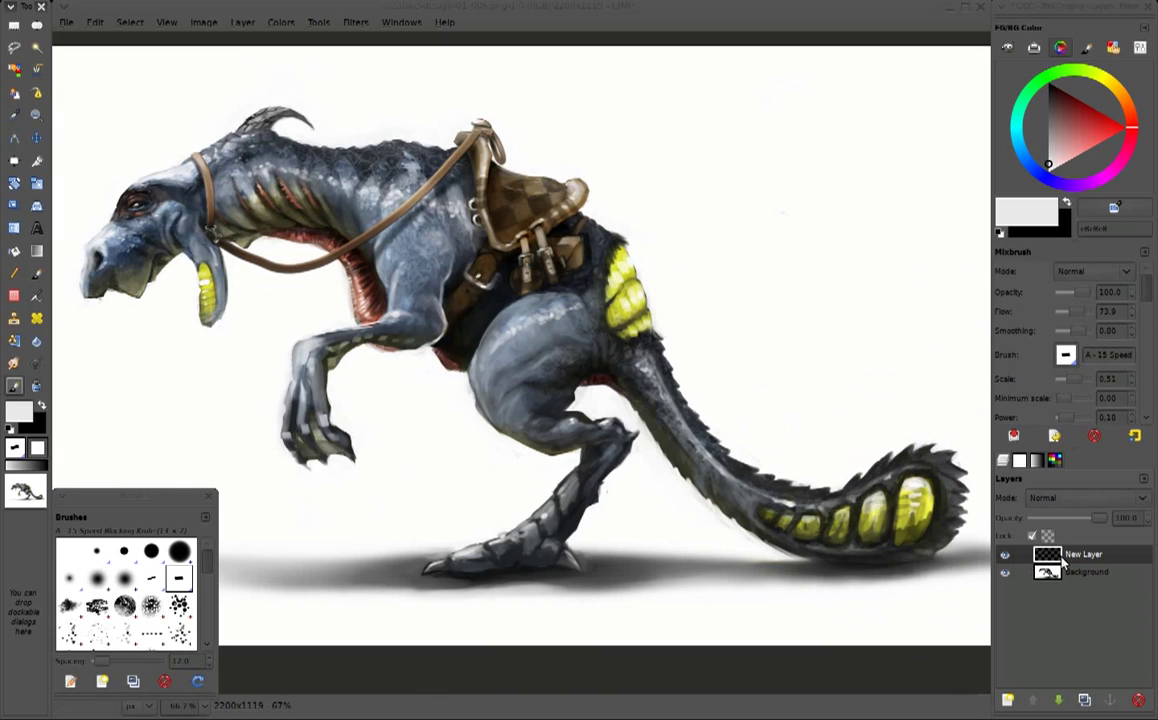
pyautogui.hotkey('ctrl', 'z')
pyautogui.keyDown('ctrl'); pyautogui.click(905, 508); pyautogui.keyUp('ctrl')
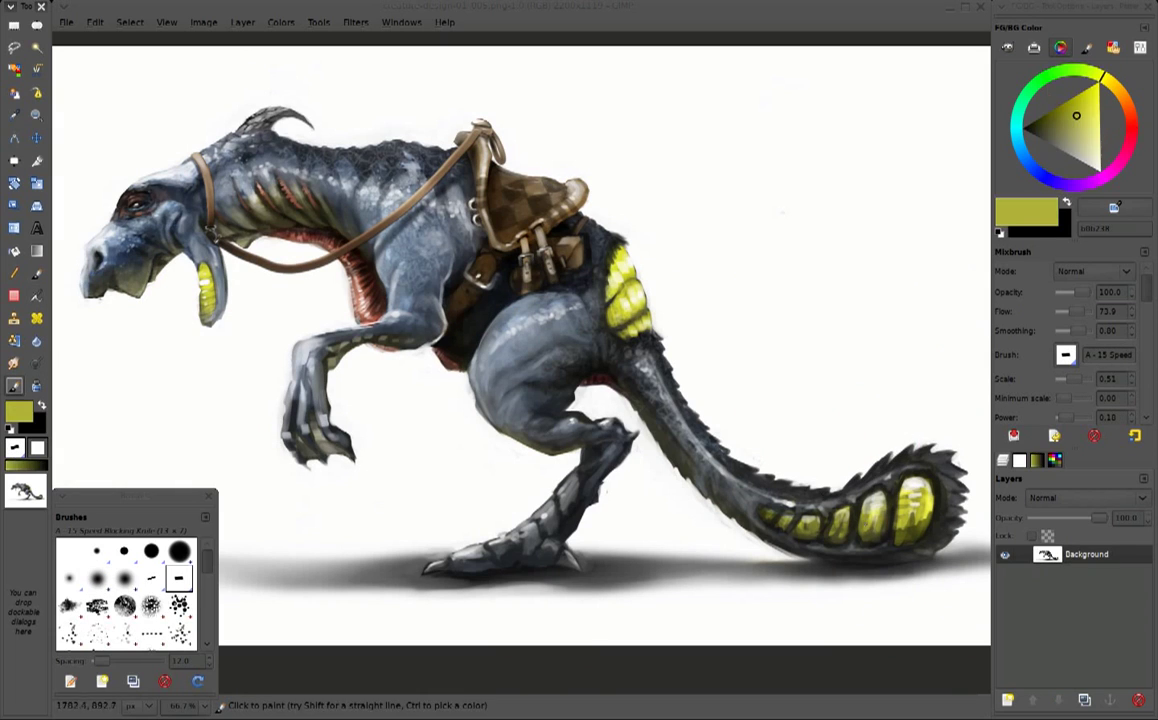
pyautogui.press('ctrl')
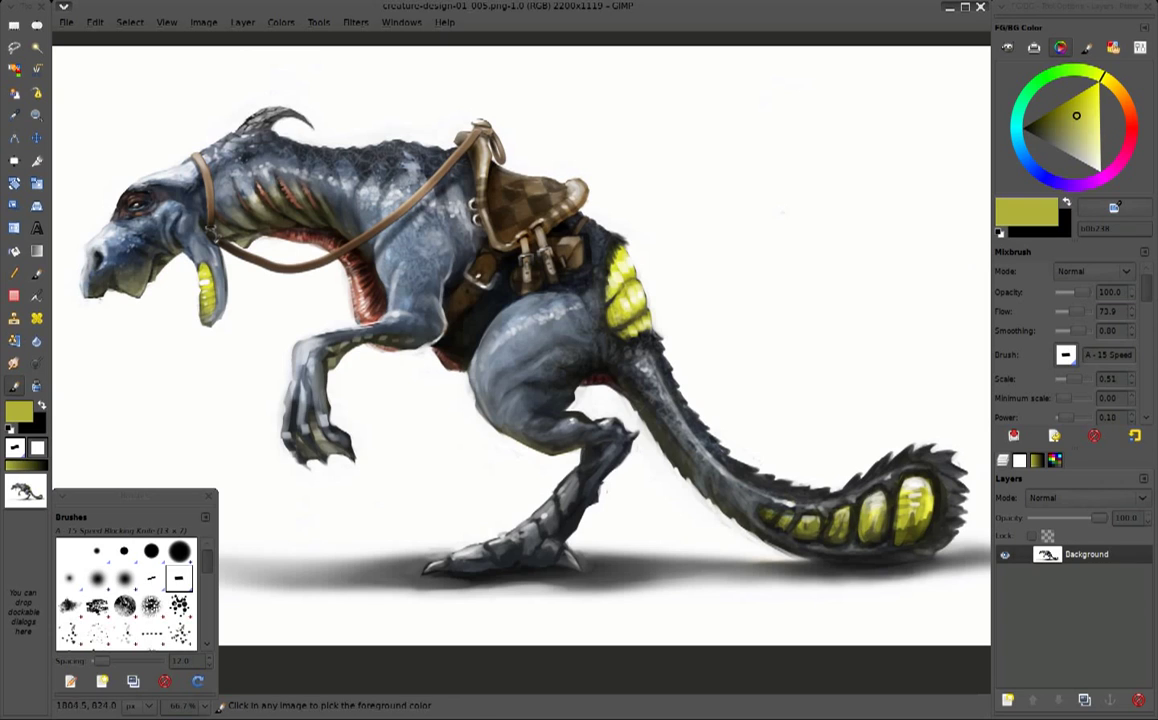
pyautogui.keyDown('ctrl'); pyautogui.click(928, 191); pyautogui.keyUp('ctrl')
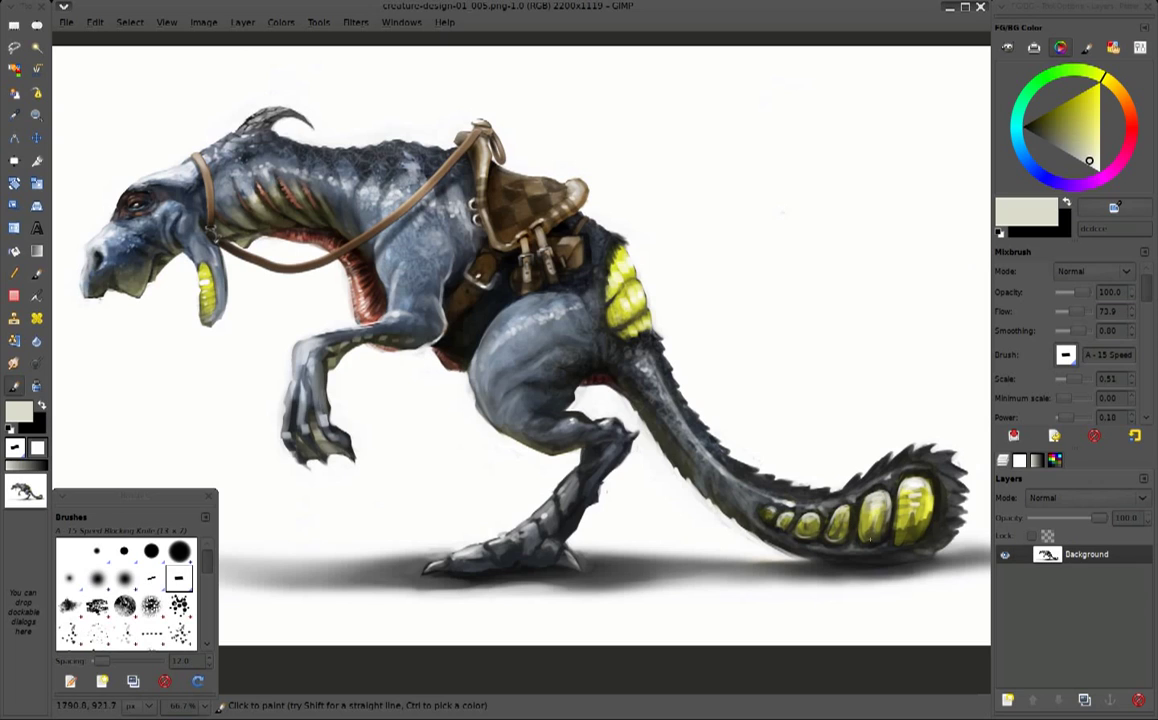
pyautogui.keyDown('ctrl'); pyautogui.click(811, 485); pyautogui.keyUp('ctrl')
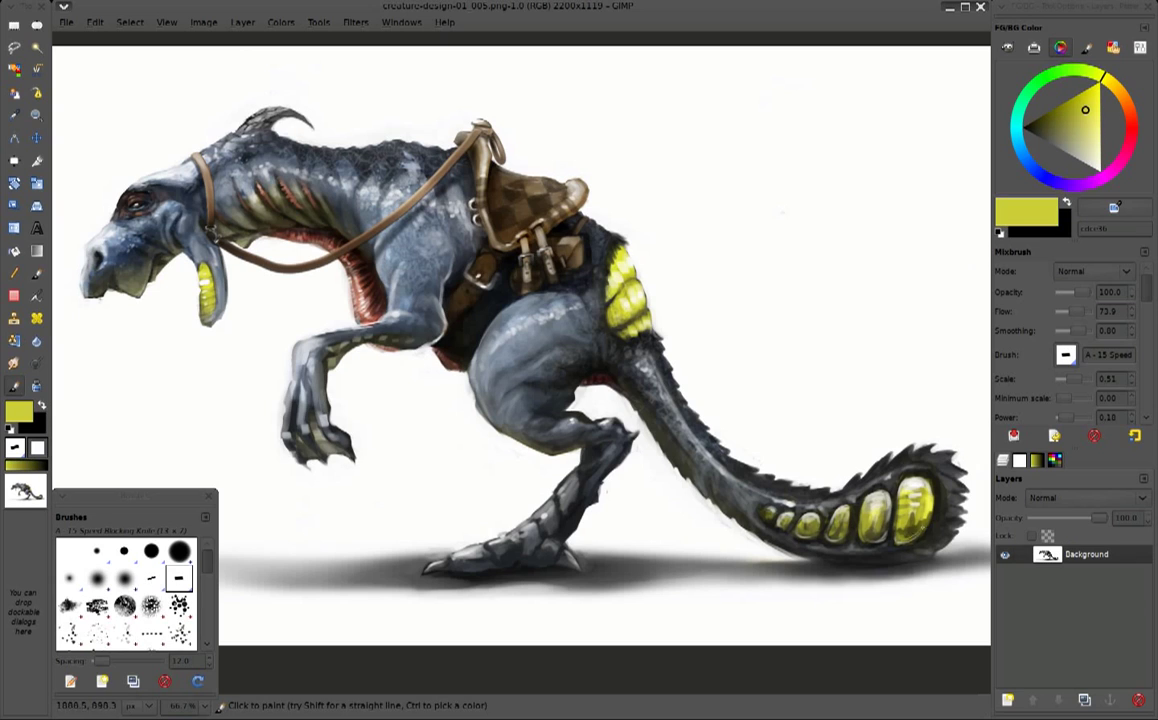
# Touch up the tail using sampled dark olive, near-black and grey shades
pyautogui.keyDown('ctrl'); pyautogui.click(800, 484); pyautogui.keyUp('ctrl')
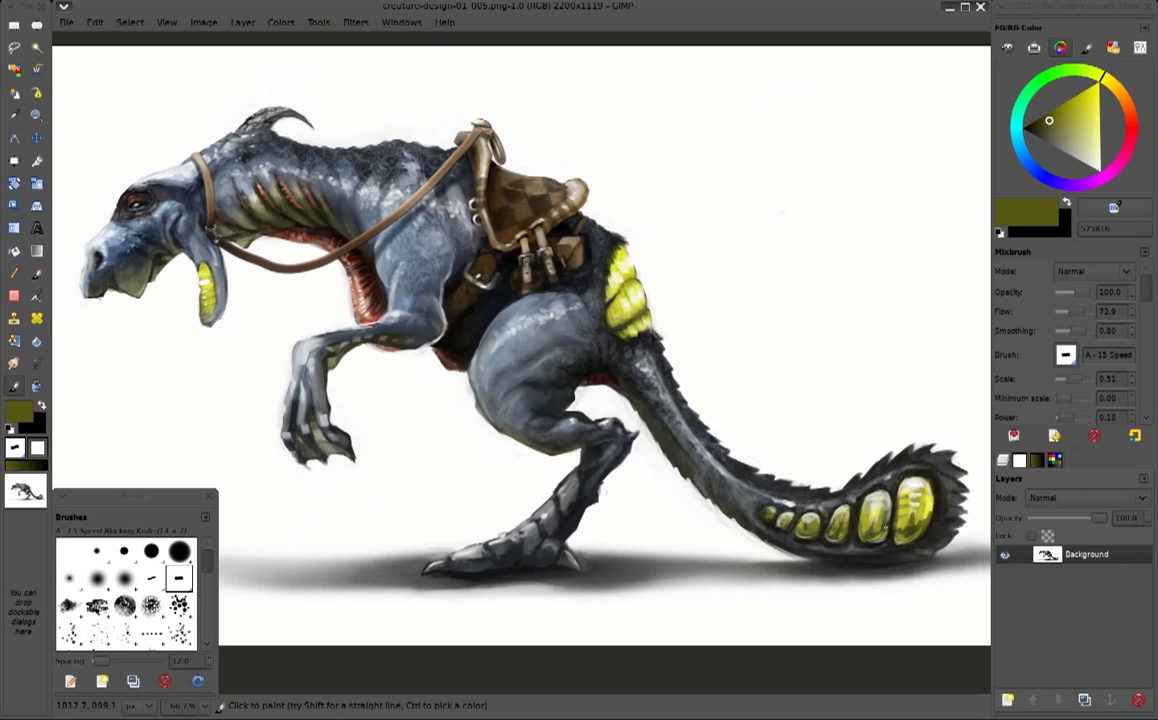
pyautogui.keyDown('ctrl'); pyautogui.click(810, 489); pyautogui.keyUp('ctrl')
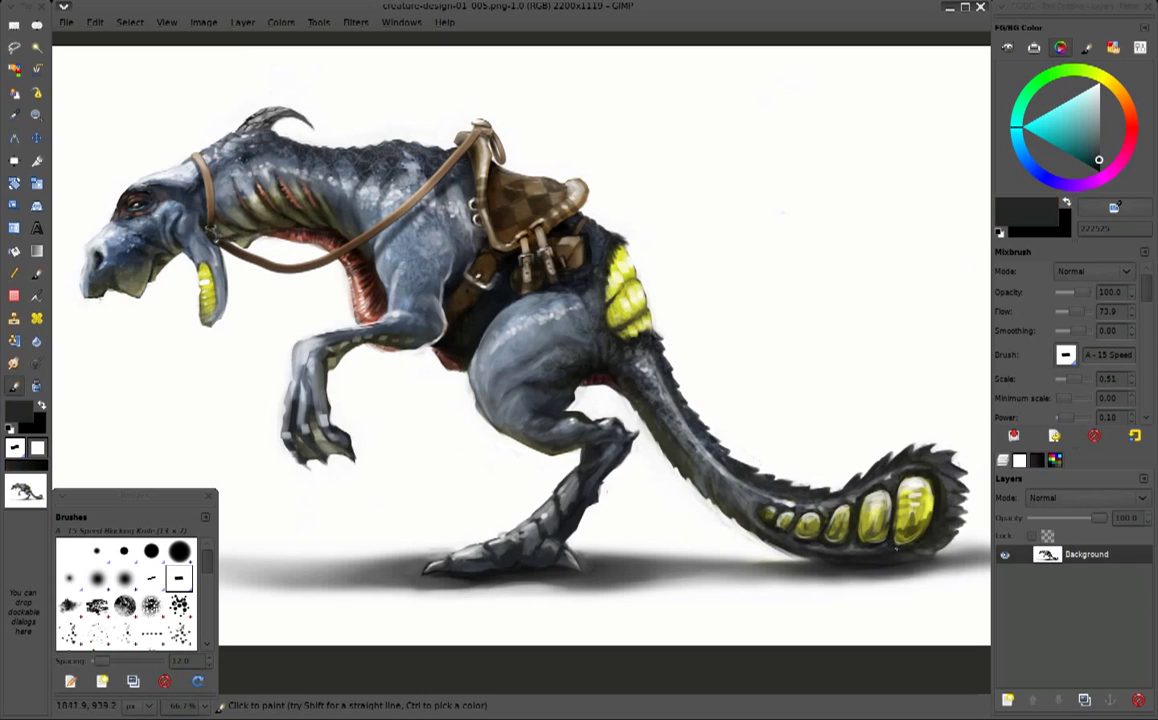
pyautogui.keyDown('ctrl'); pyautogui.click(848, 542); pyautogui.keyUp('ctrl')
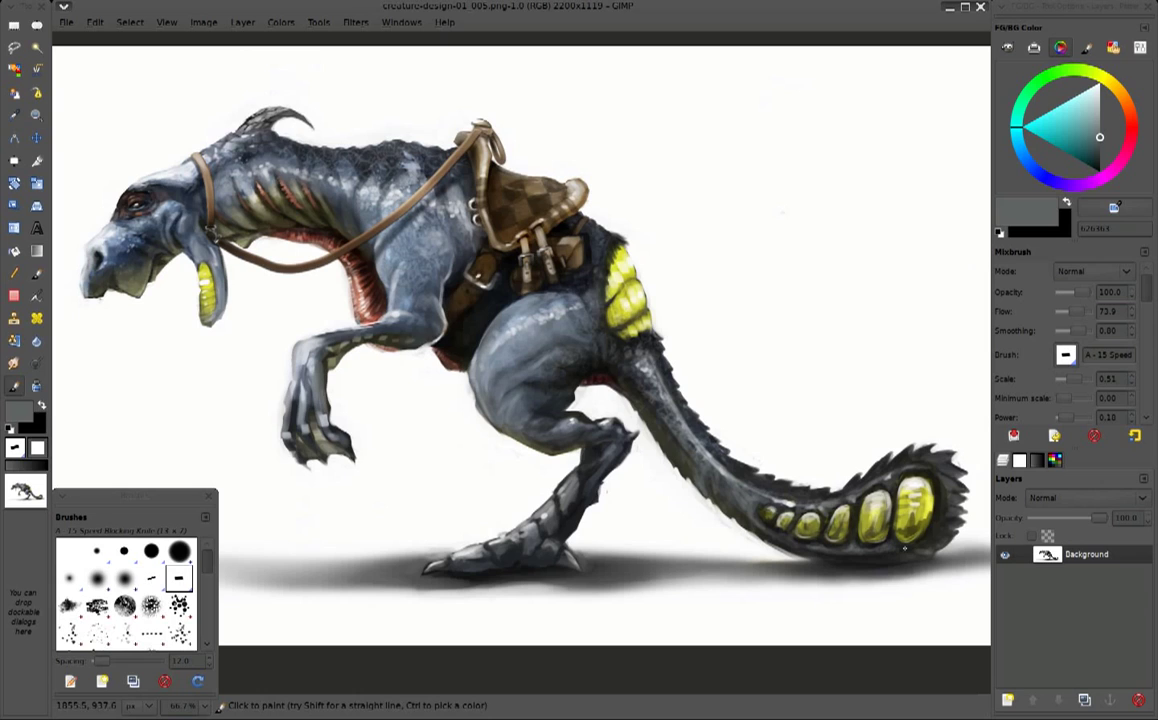
pyautogui.keyDown('ctrl'); pyautogui.click(922, 545); pyautogui.keyUp('ctrl')
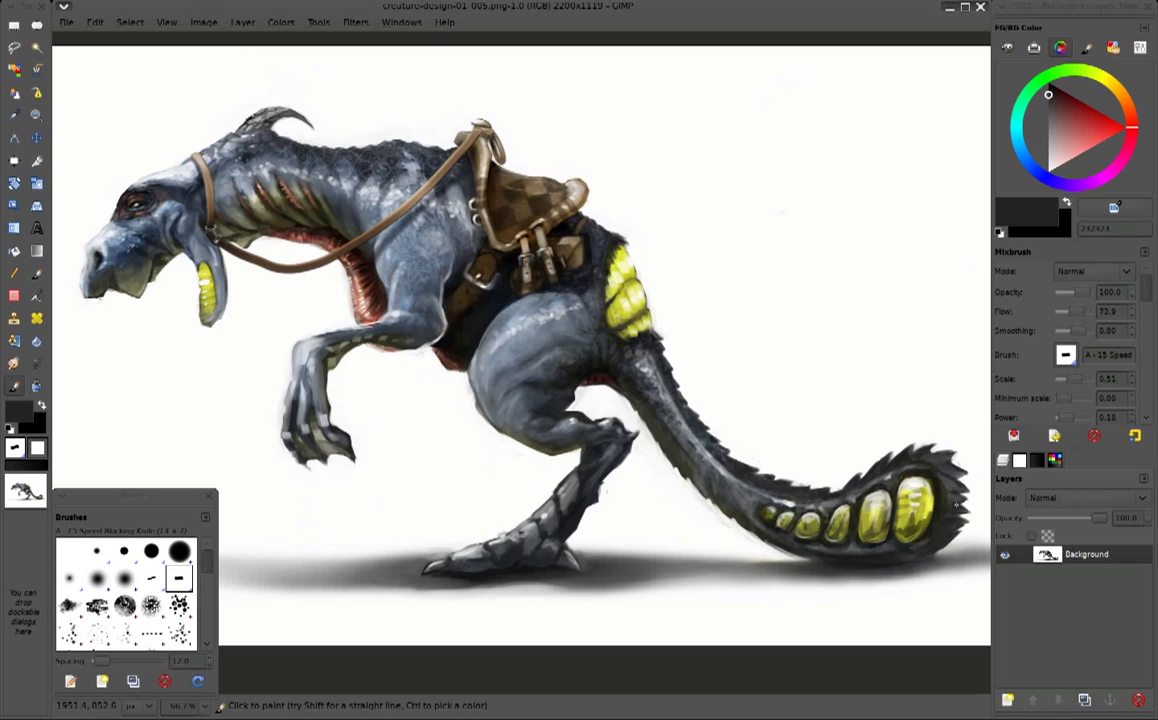
pyautogui.keyDown('ctrl'); pyautogui.click(860, 447); pyautogui.keyUp('ctrl')
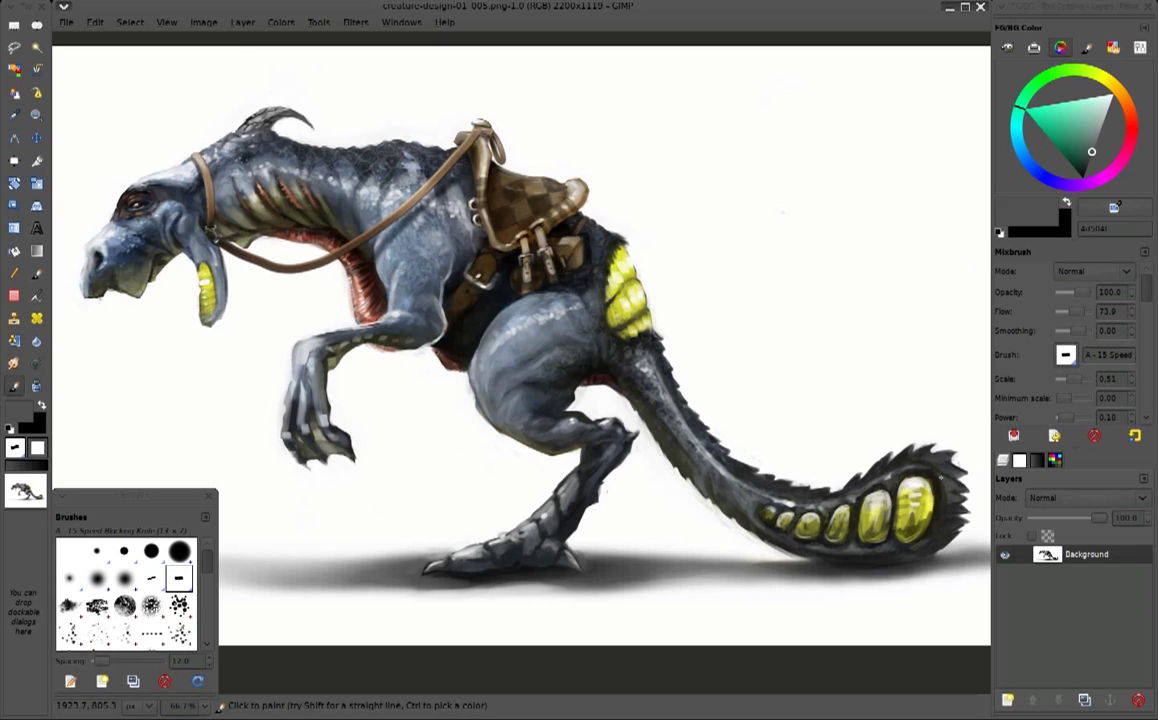
pyautogui.keyDown('ctrl'); pyautogui.click(493, 478); pyautogui.keyUp('ctrl')
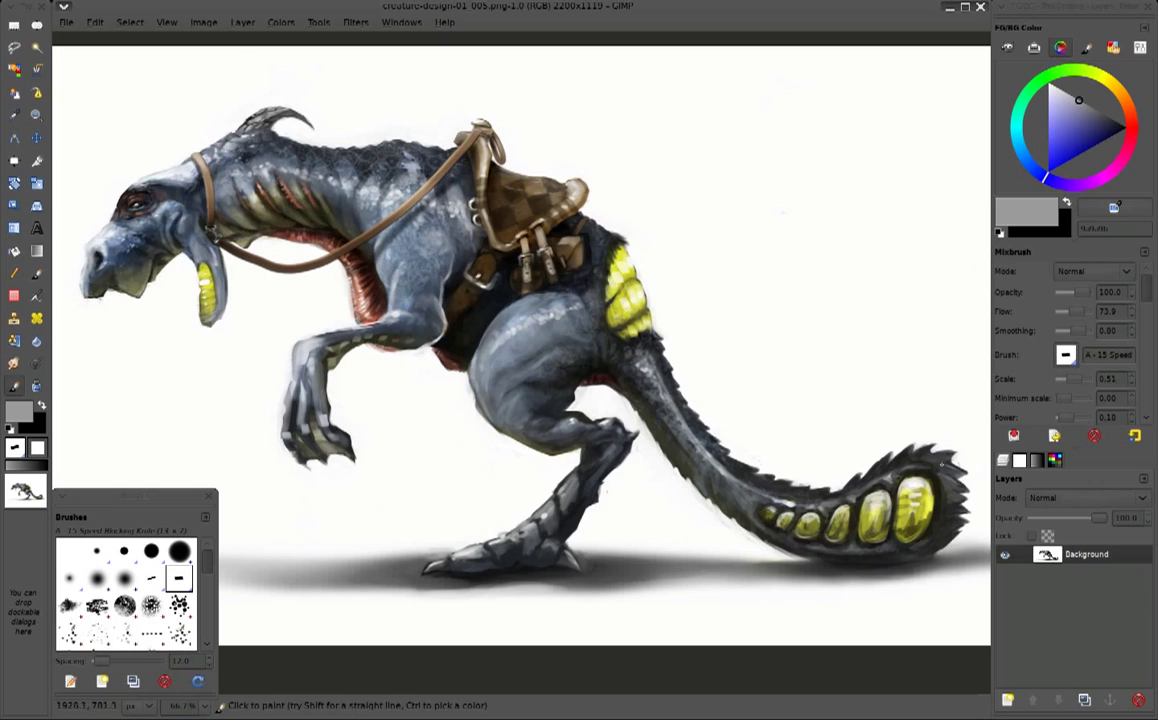
pyautogui.keyDown('ctrl'); pyautogui.click(805, 433); pyautogui.keyUp('ctrl')
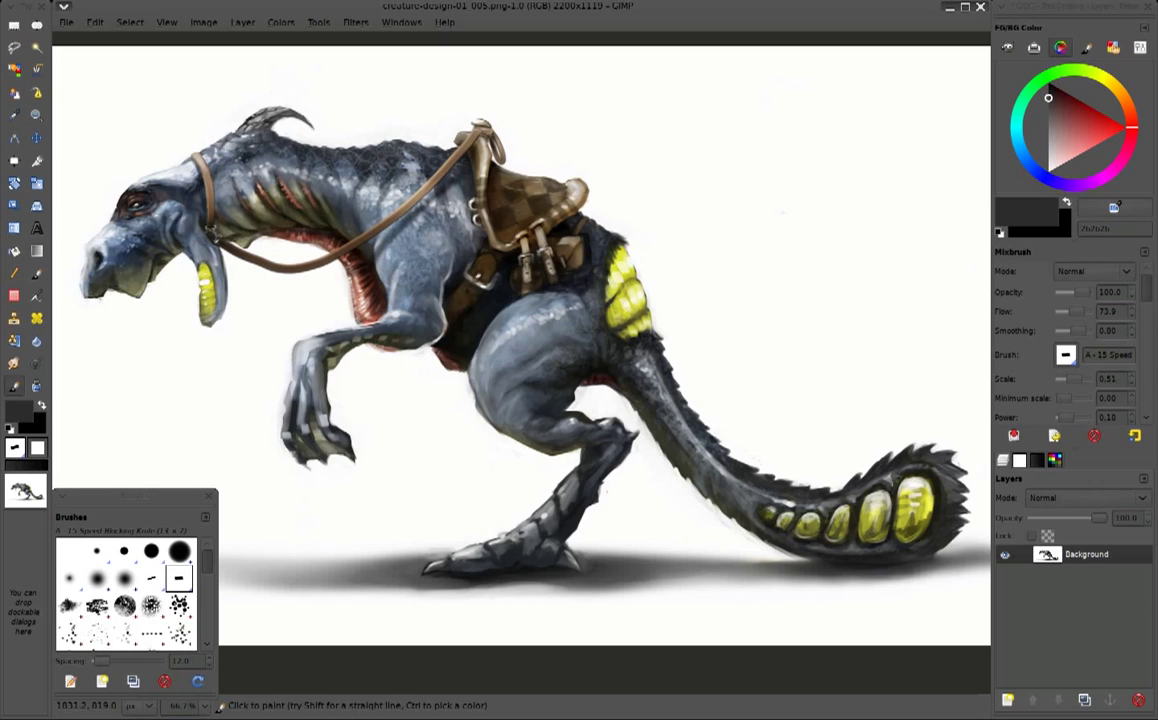
# Touch up the tail pods with dark olive, olive, white highlights and bright yellow
pyautogui.keyDown('ctrl'); pyautogui.click(882, 552); pyautogui.keyUp('ctrl')
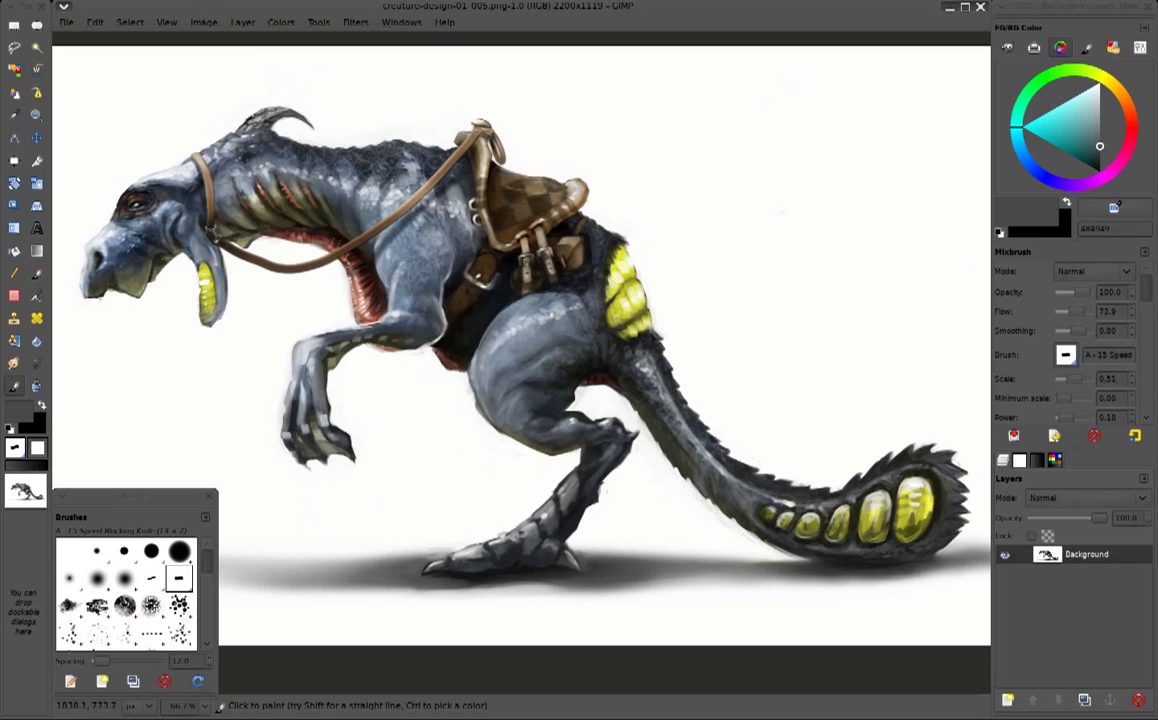
pyautogui.keyDown('ctrl'); pyautogui.click(771, 456); pyautogui.keyUp('ctrl')
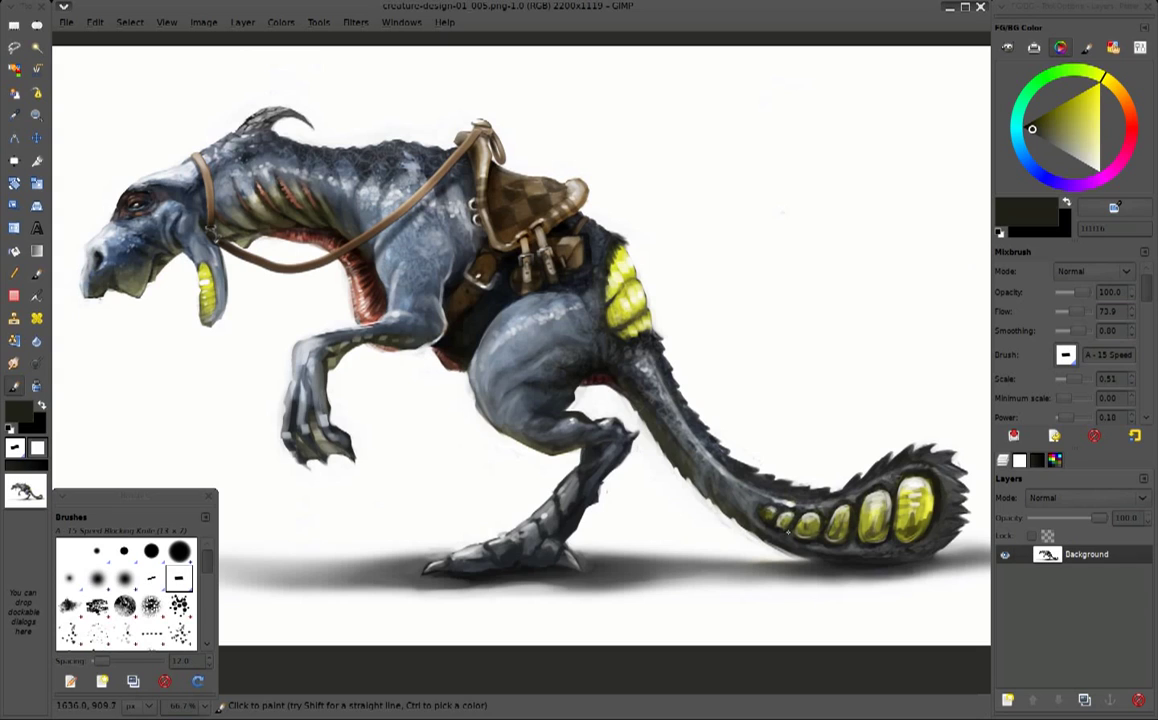
pyautogui.keyDown('ctrl'); pyautogui.click(782, 492); pyautogui.keyUp('ctrl')
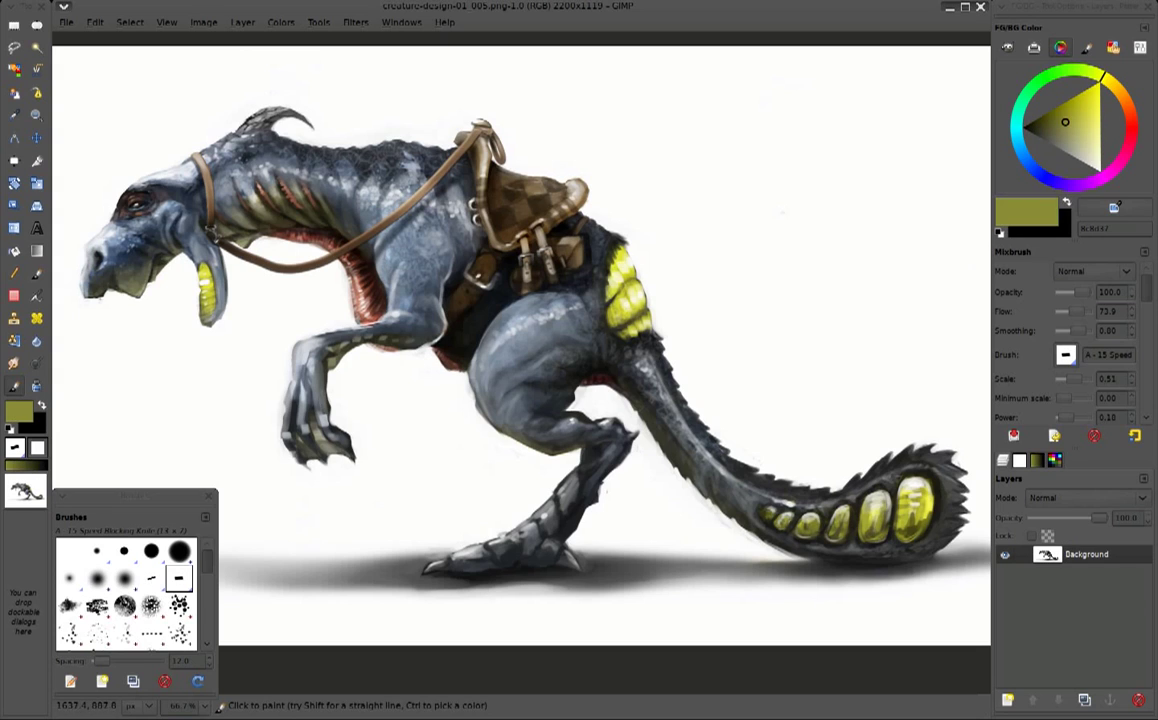
pyautogui.keyDown('ctrl'); pyautogui.click(728, 471); pyautogui.keyUp('ctrl')
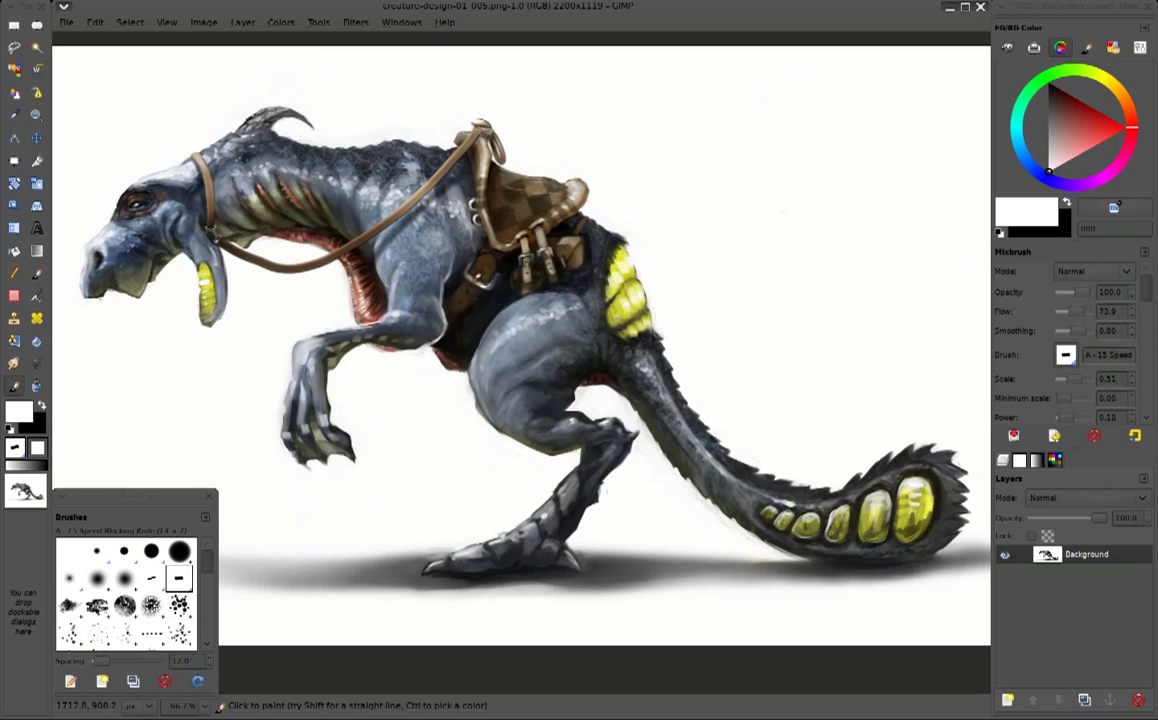
pyautogui.keyDown('ctrl'); pyautogui.click(897, 485); pyautogui.keyUp('ctrl')
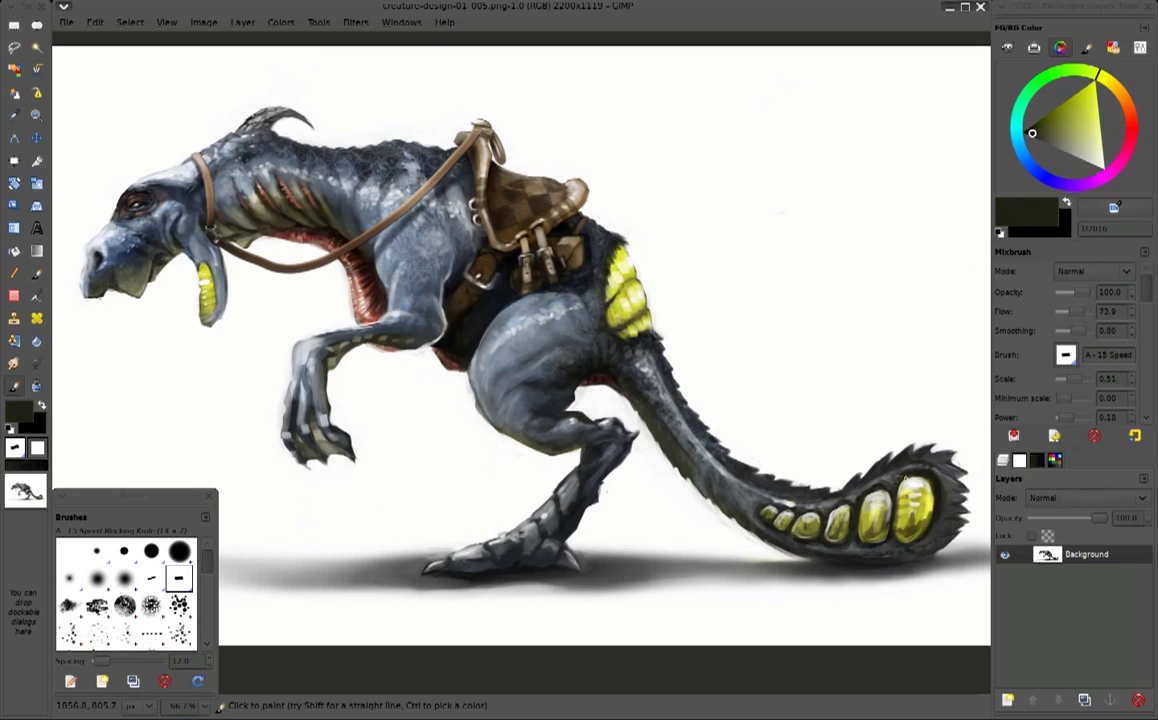
pyautogui.keyDown('ctrl'); pyautogui.click(910, 510); pyautogui.keyUp('ctrl')
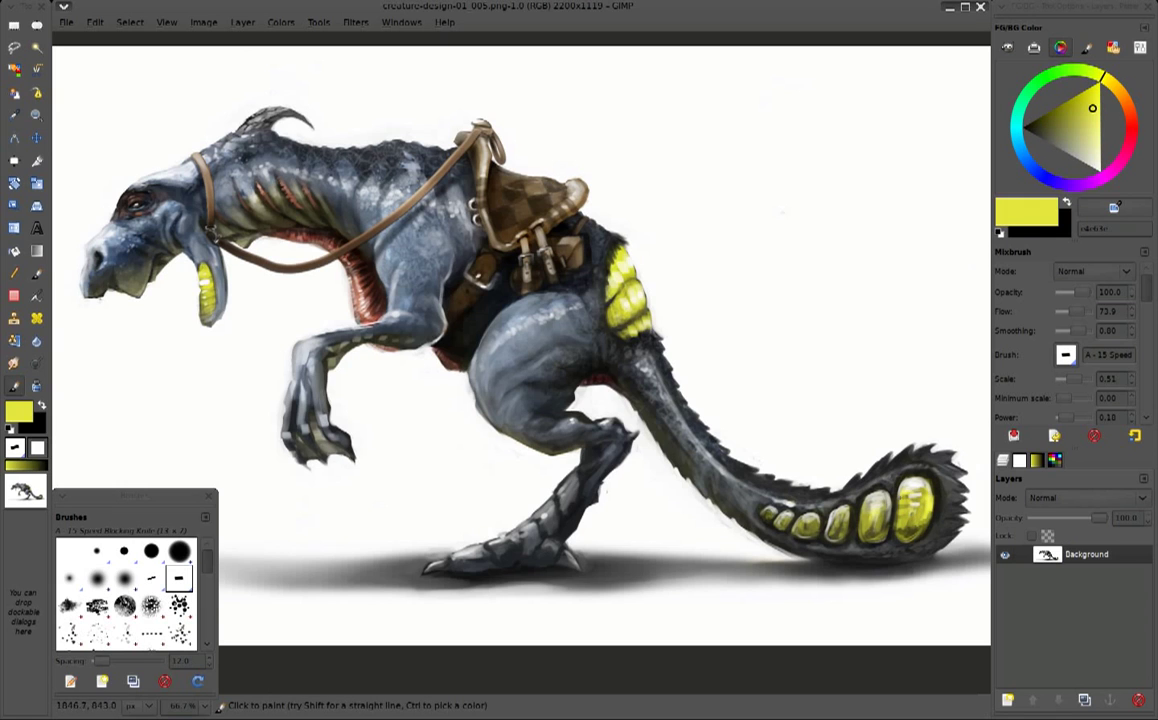
# Add a new empty layer above Background and set the paint colour to black
pyautogui.scroll(3, 910, 505)
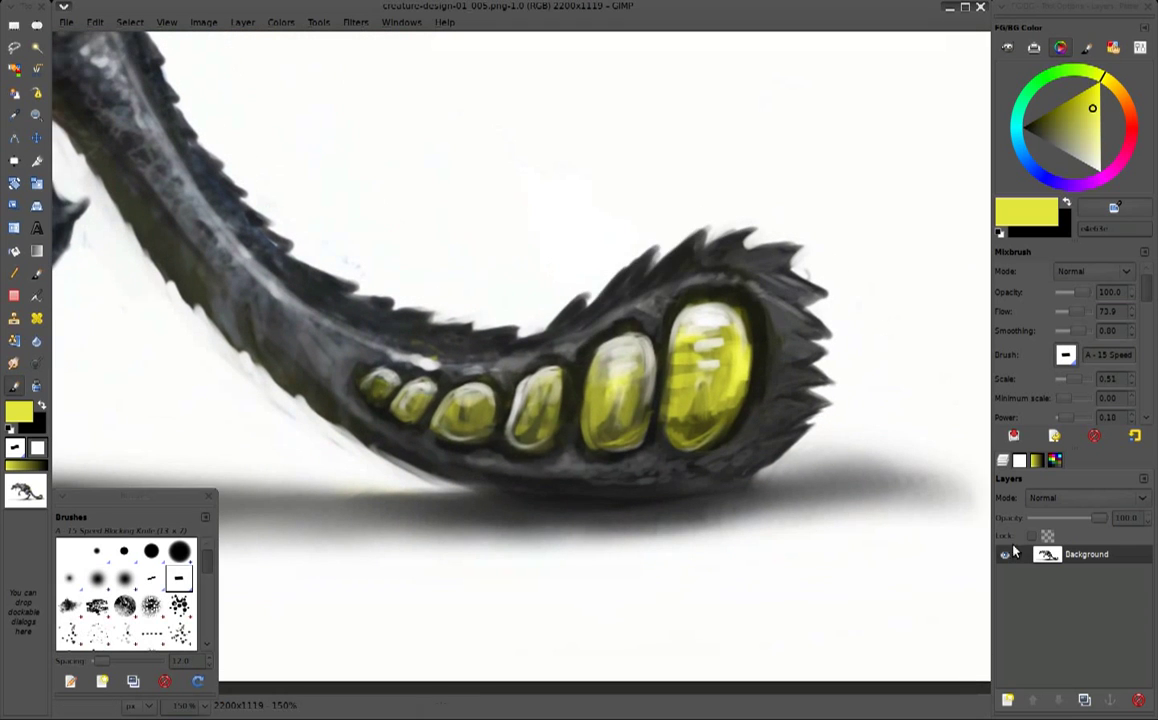
pyautogui.hotkey('shift', 'ctrl', 'n')
pyautogui.press('Return')
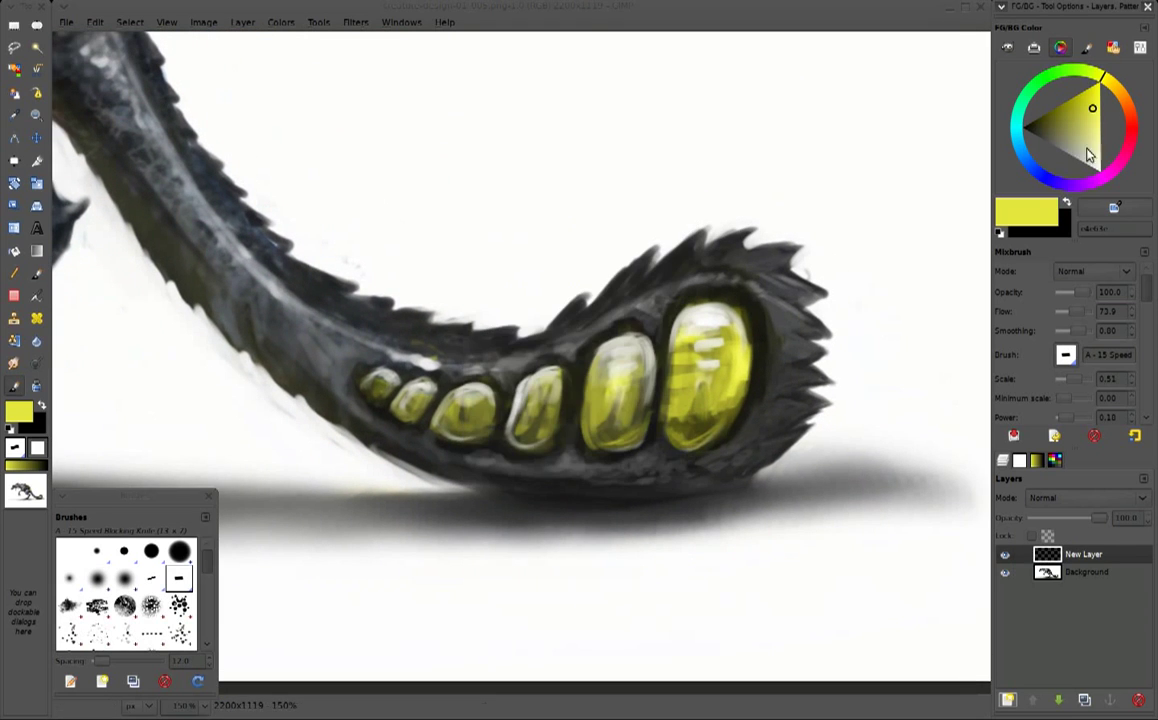
pyautogui.moveTo(1090, 155); pyautogui.dragTo(1022, 127)
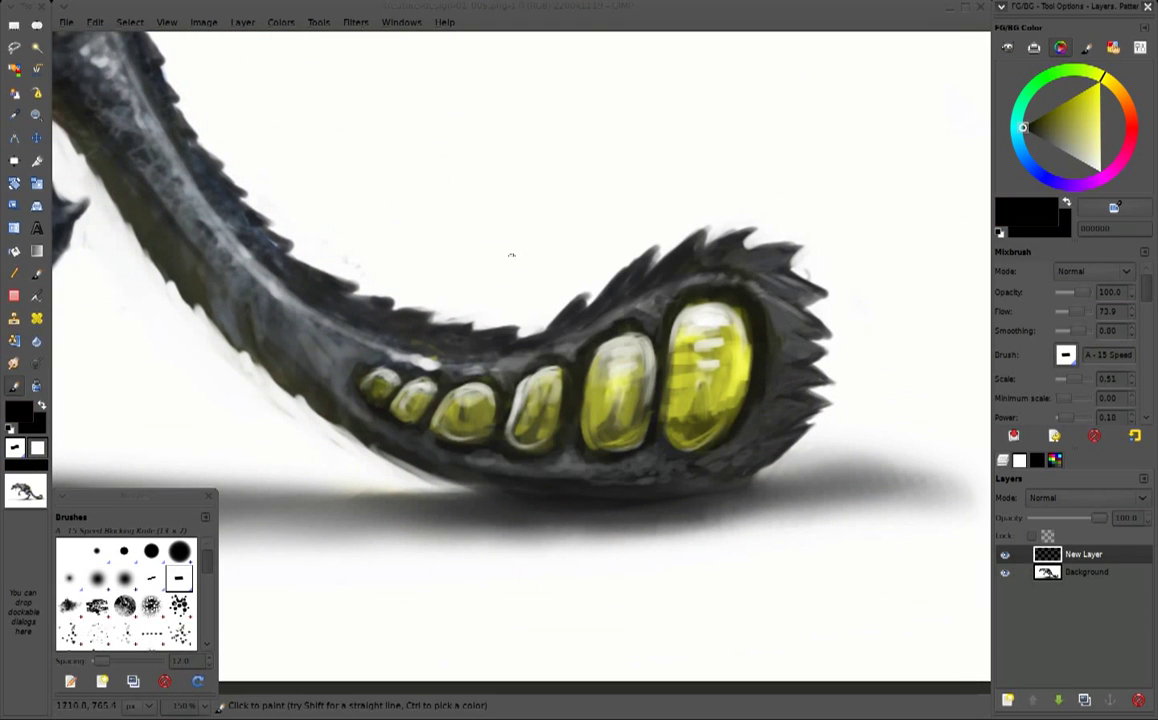
# Save the image as creature-design-01_006.png and confirm the PNG export settings
pyautogui.hotkey('shift', 'ctrl', 's')
pyautogui.write('creature-design-01_006')
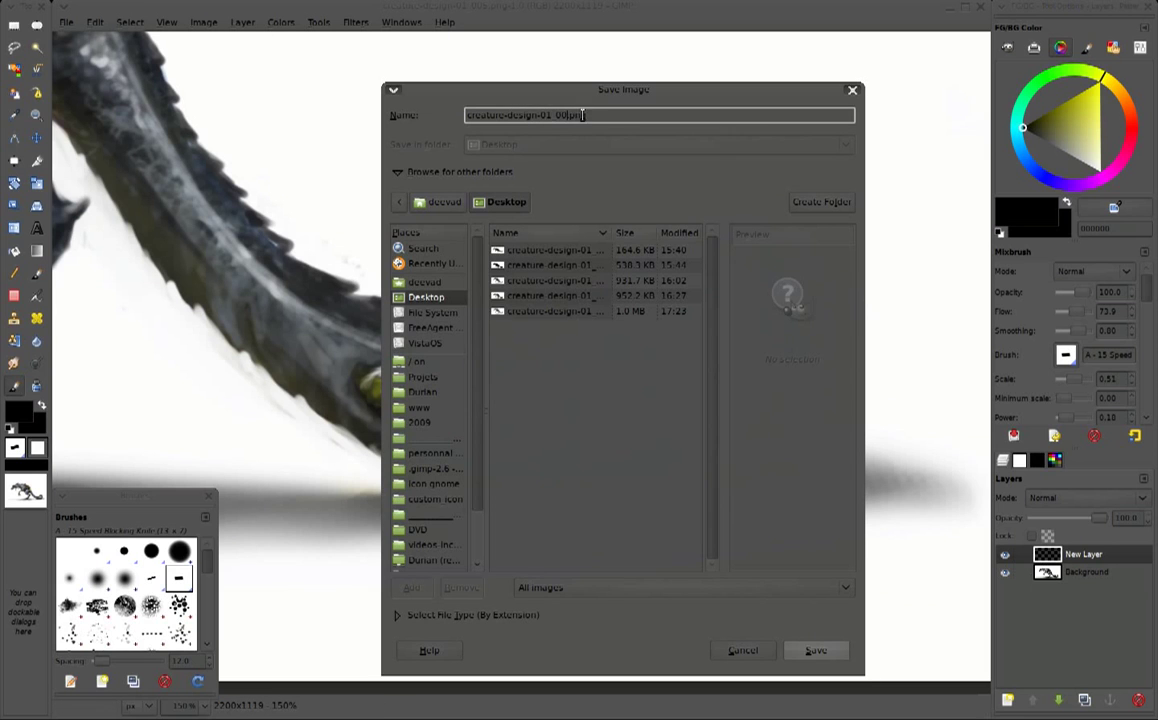
pyautogui.click(817, 651)
pyautogui.click(703, 473)
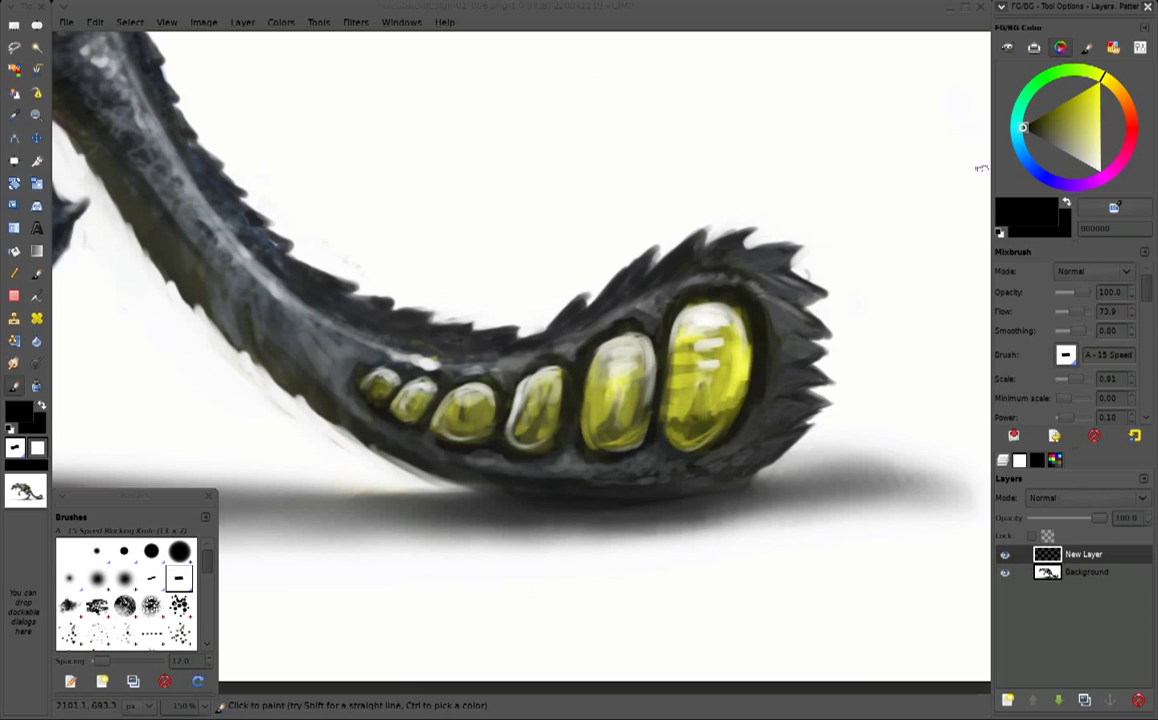
pyautogui.click(1062, 150)
# Paint flat grey over the four yellow tail pods on the new layer
pyautogui.moveTo(376, 372); pyautogui.dragTo(380, 392)
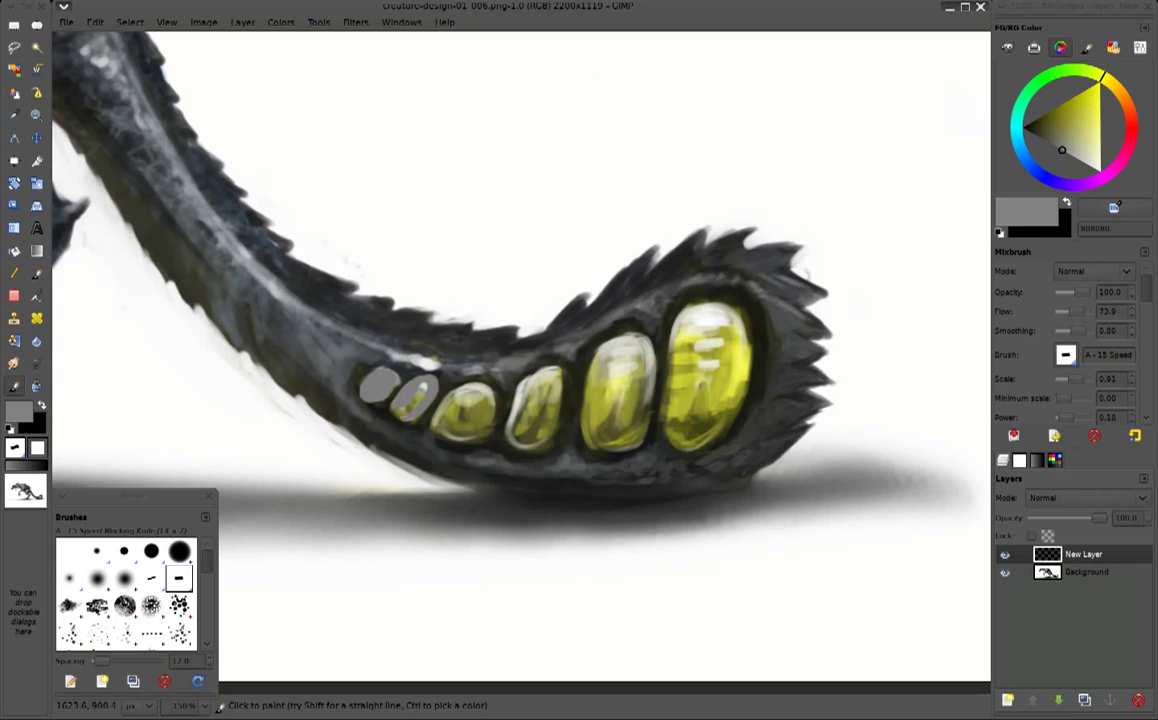
pyautogui.moveTo(463, 410); pyautogui.dragTo(533, 410)
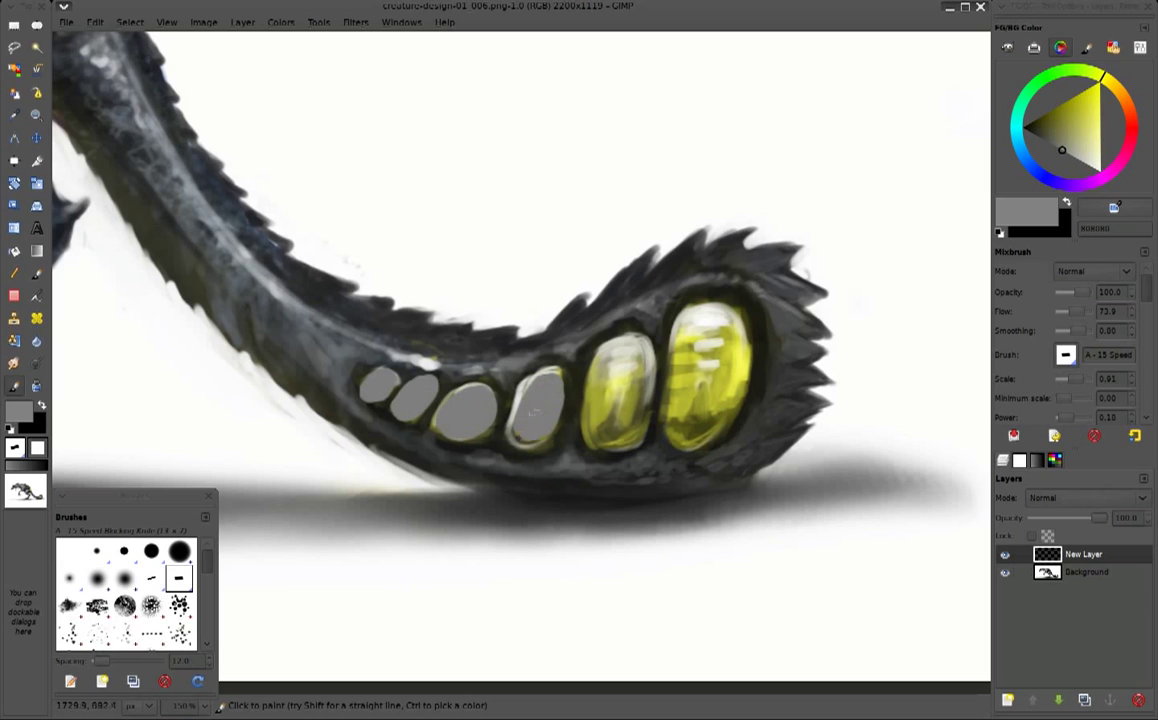
pyautogui.moveTo(601, 371); pyautogui.dragTo(598, 390)
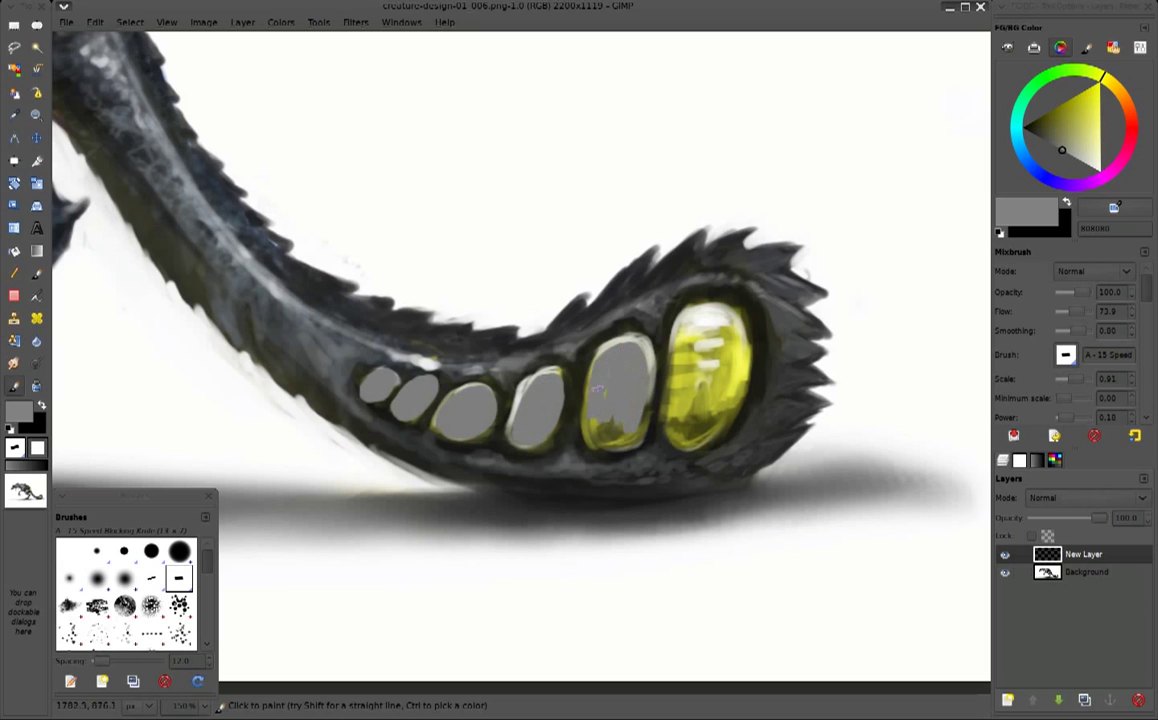
pyautogui.moveTo(666, 372)
pyautogui.mouseDown()
pyautogui.moveTo(691, 344)
pyautogui.moveTo(698, 408)
pyautogui.mouseUp()
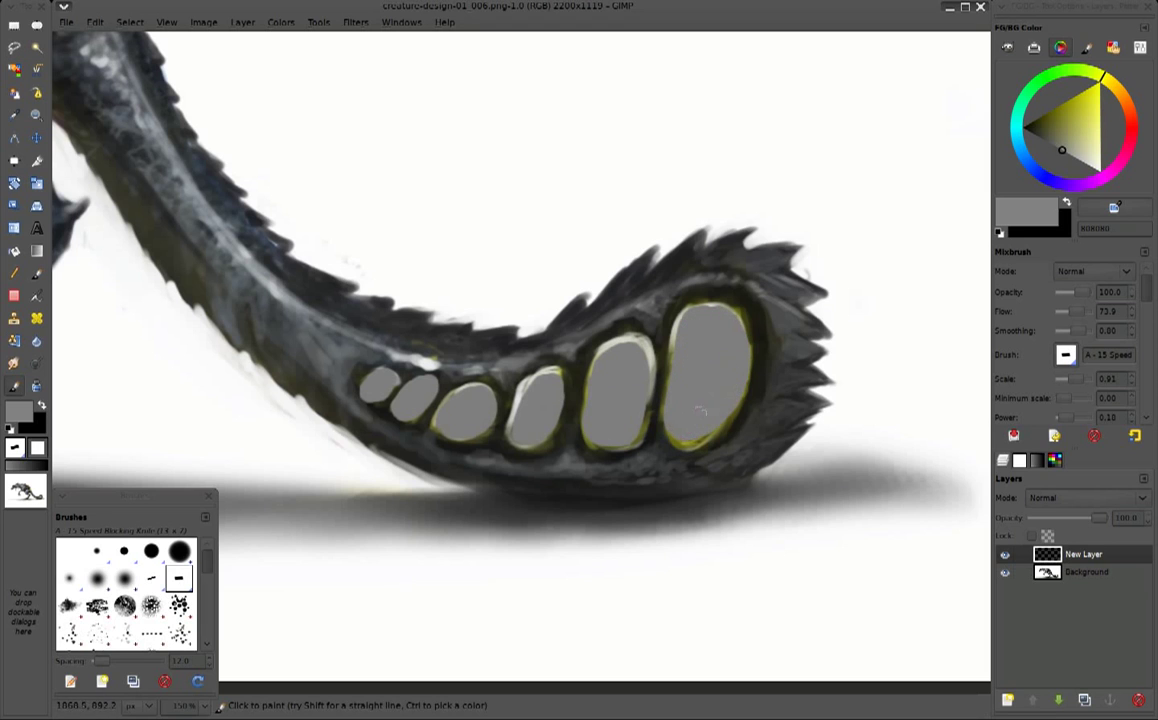
# Cover the yellow hip patch with grey, then zoom out to fit the image
pyautogui.press('1')
pyautogui.scroll(3, 383, 260)
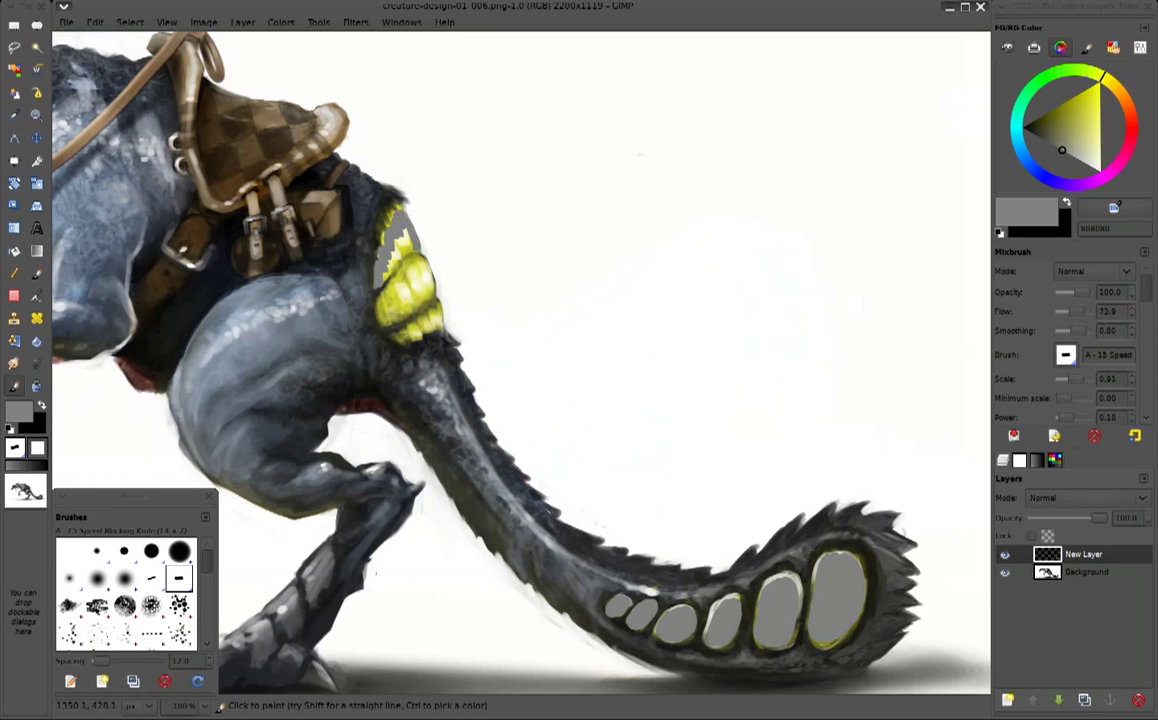
pyautogui.moveTo(386, 312)
pyautogui.mouseDown()
pyautogui.moveTo(392, 268)
pyautogui.moveTo(422, 303)
pyautogui.mouseUp()
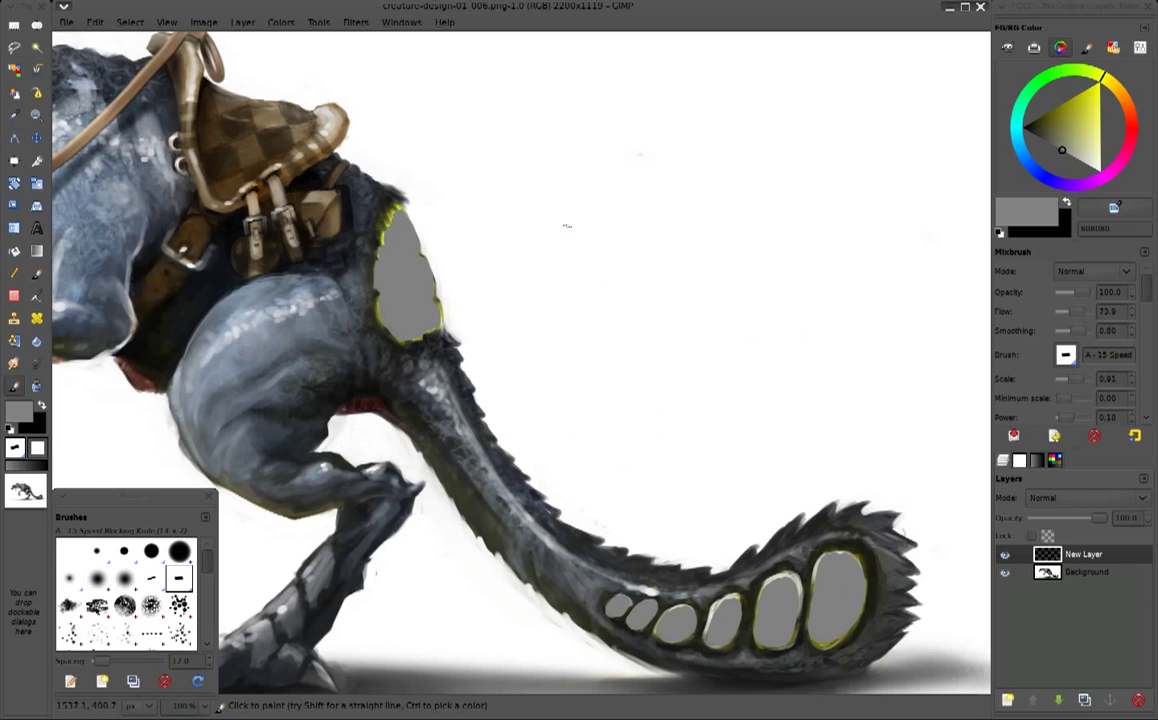
pyautogui.hscroll(-5, 566, 226)
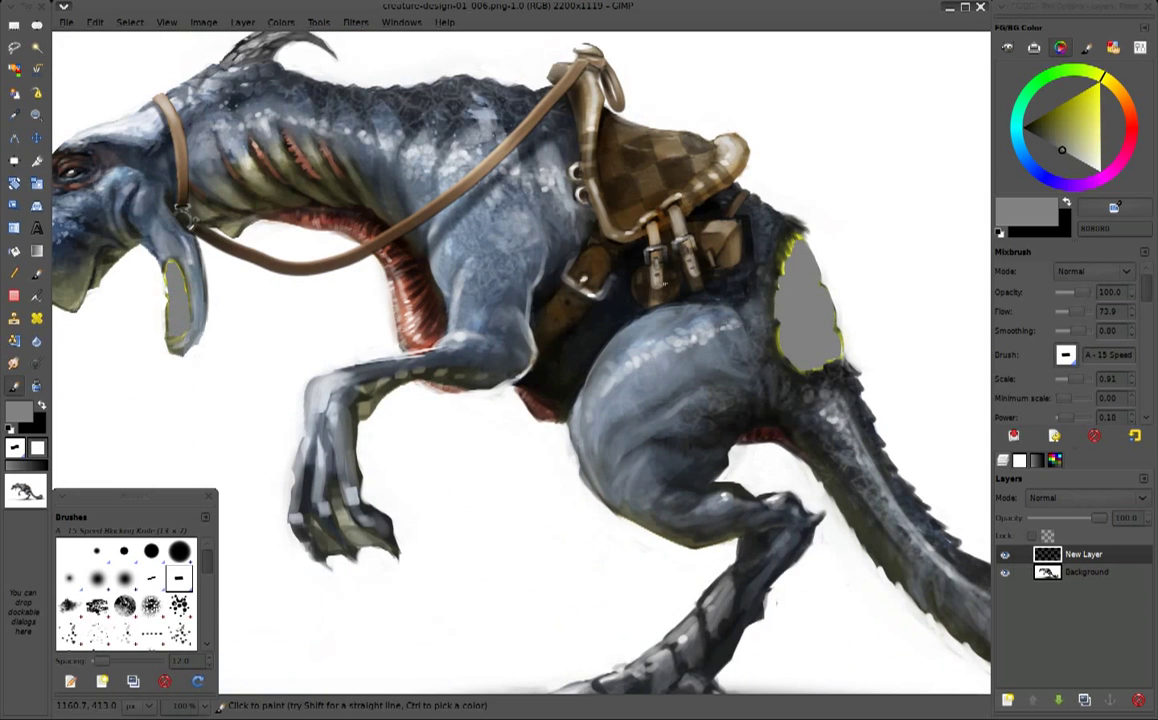
pyautogui.hotkey('shift', 'ctrl', 'j')
# Set the grey New Layer's blend mode to Soft light
pyautogui.click(1085, 499)
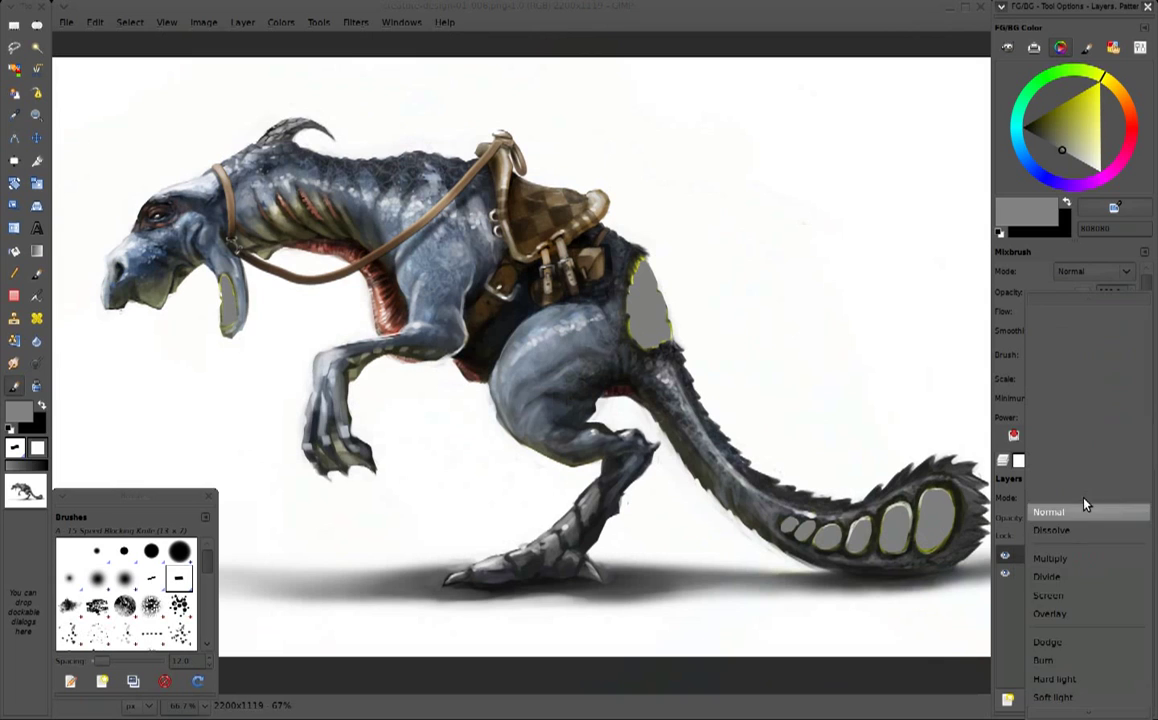
pyautogui.click(1066, 676)
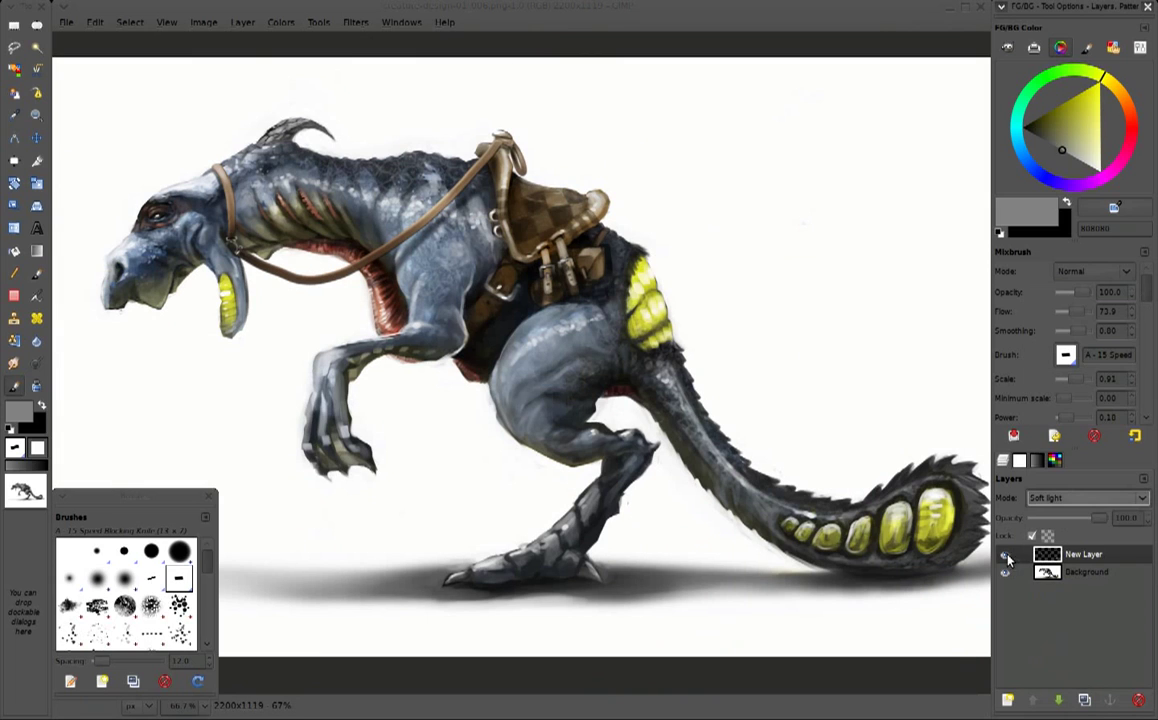
pyautogui.click(1060, 555)
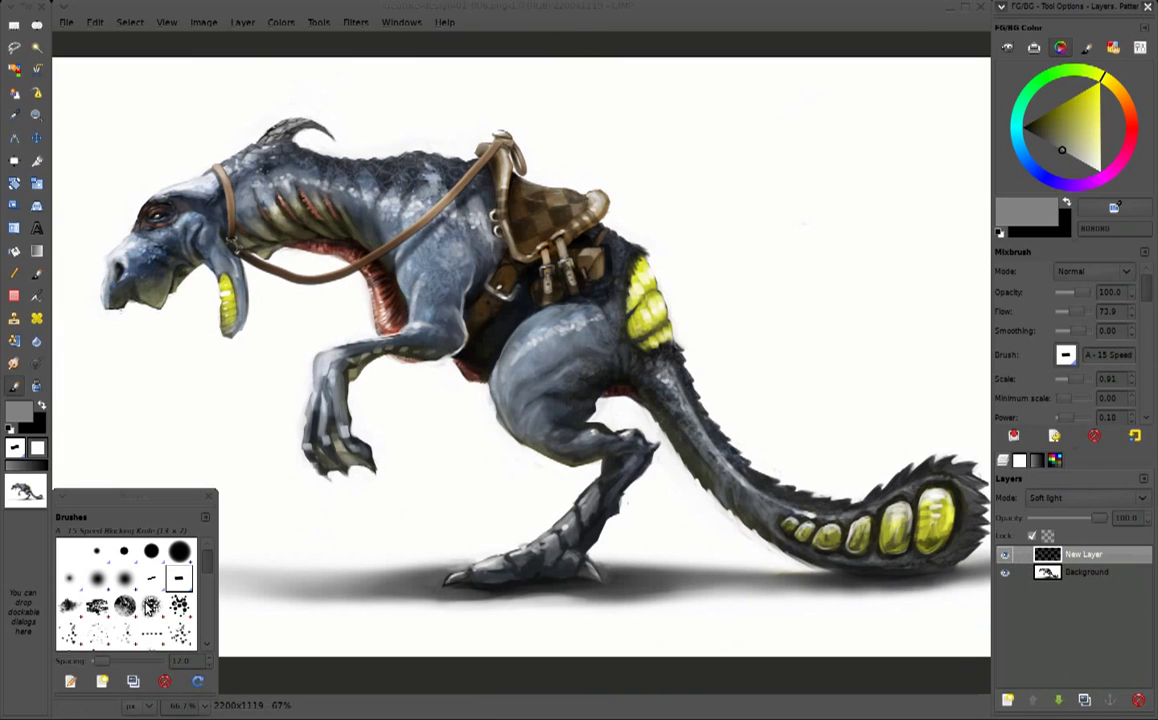
# Streak black shading across the large yellow pod with the 19 Eroded brush
pyautogui.click(150, 605)
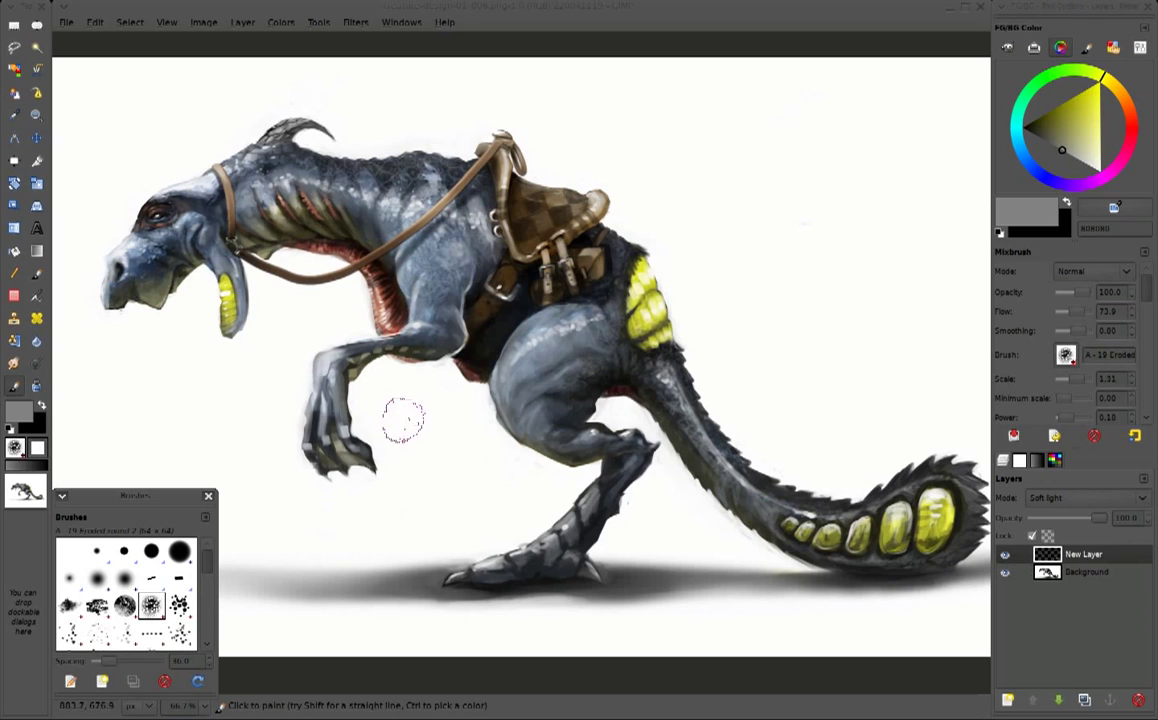
pyautogui.click(1127, 100)
pyautogui.click(1057, 111)
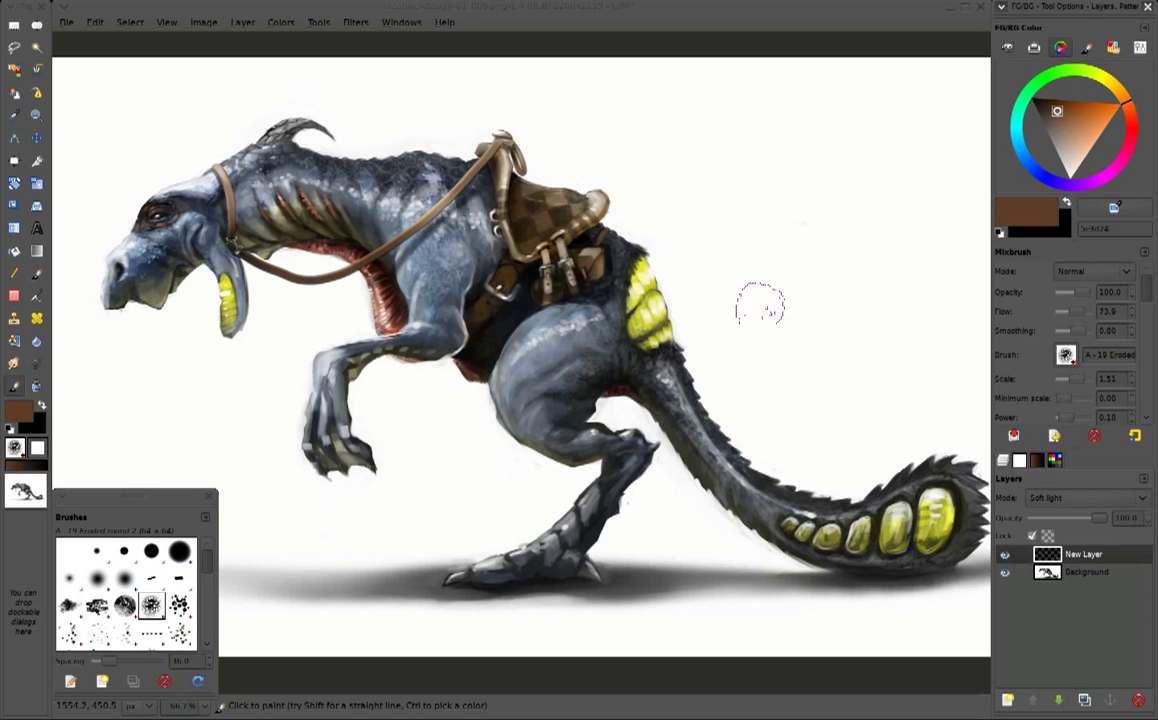
pyautogui.keyDown('ctrl'); pyautogui.scroll(1, 935, 520); pyautogui.keyUp('ctrl')
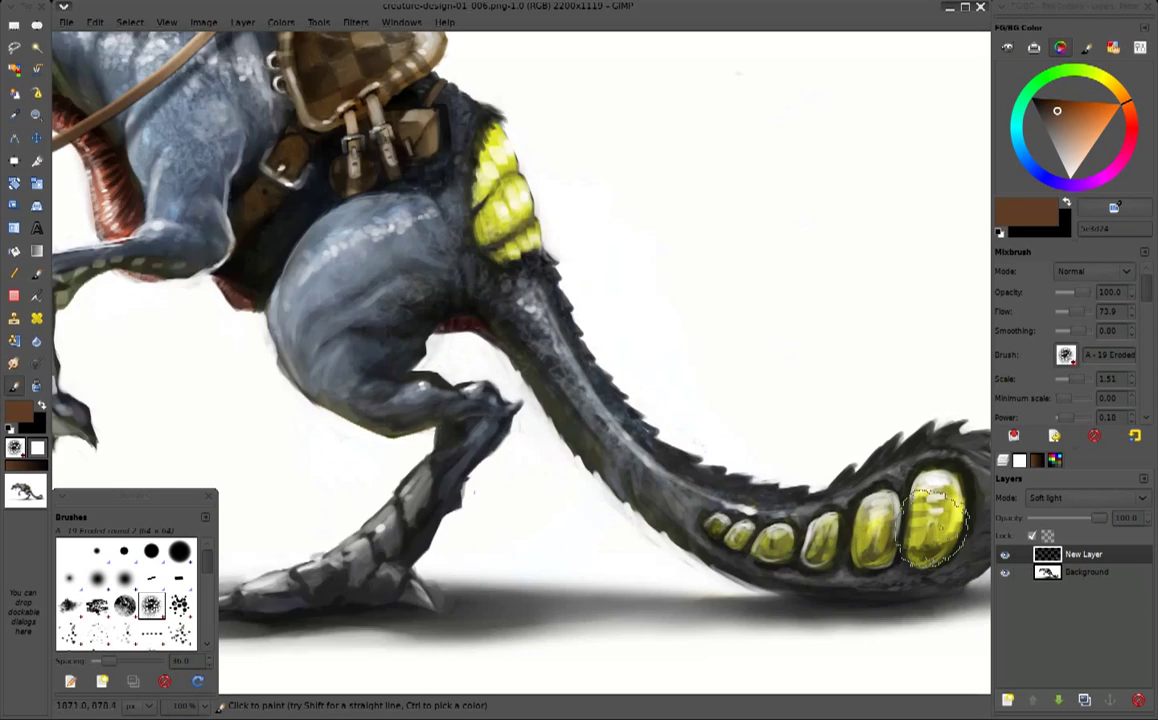
pyautogui.keyDown('ctrl'); pyautogui.scroll(1, 935, 520); pyautogui.keyUp('ctrl')
pyautogui.keyDown('ctrl'); pyautogui.scroll(1, 900, 420); pyautogui.keyUp('ctrl')
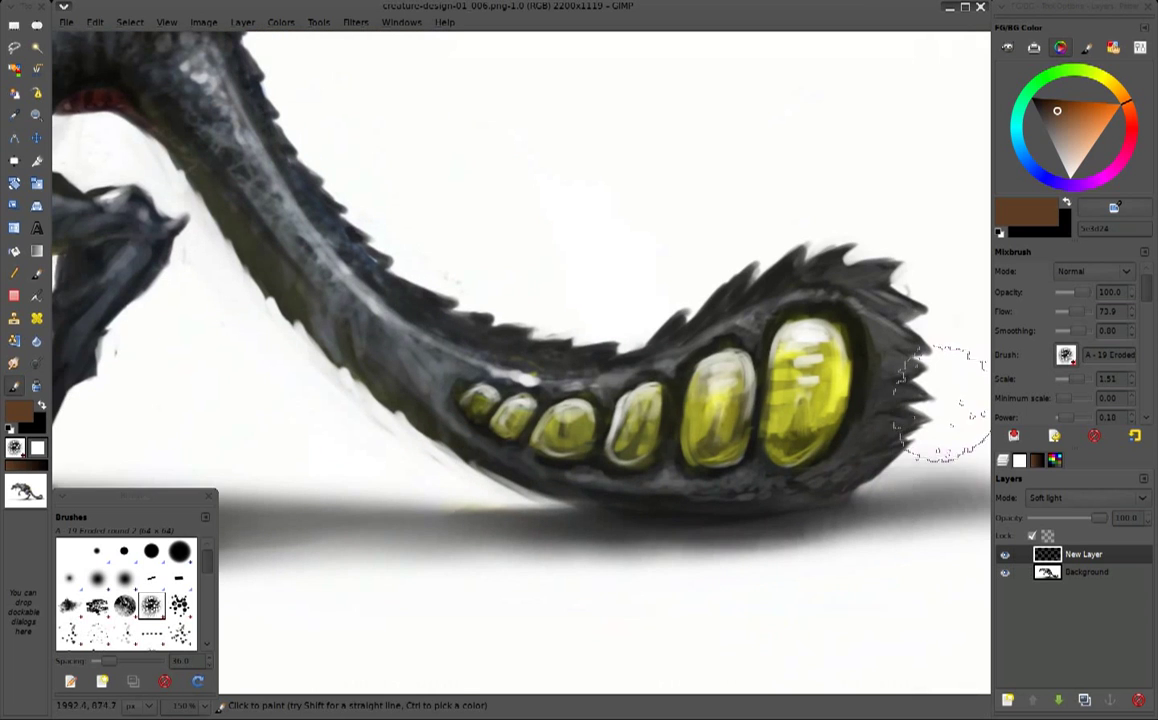
pyautogui.click(1066, 182)
pyautogui.press('x')
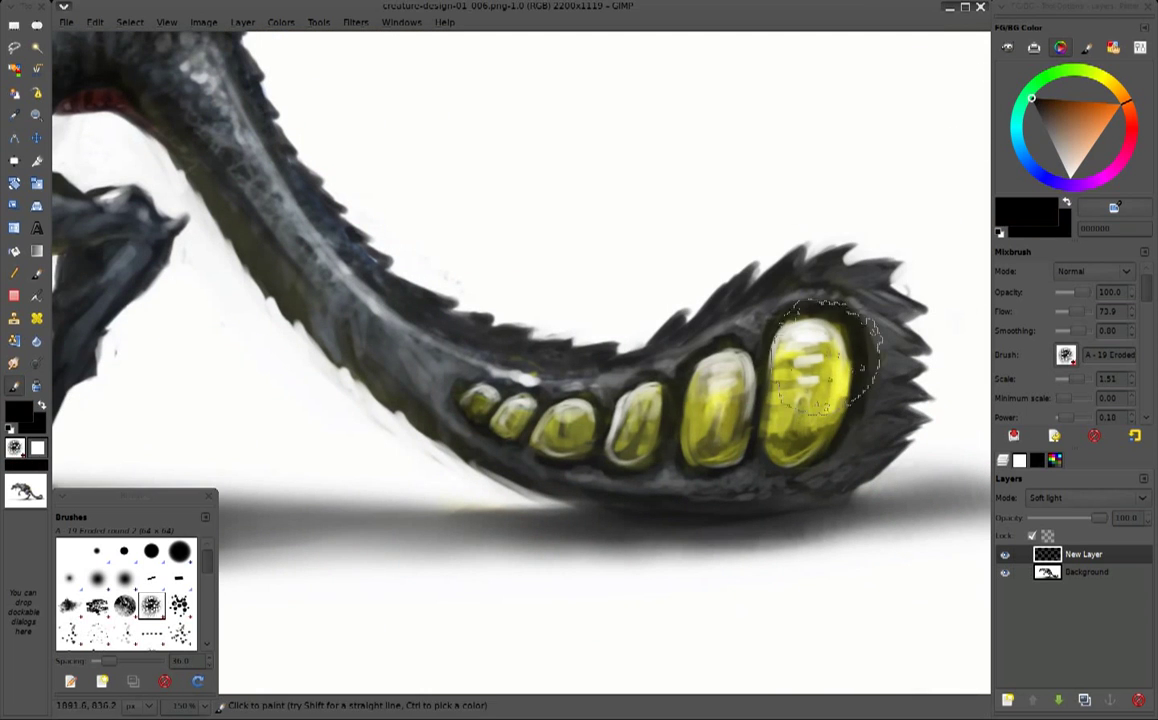
pyautogui.moveTo(825, 355); pyautogui.dragTo(712, 398)
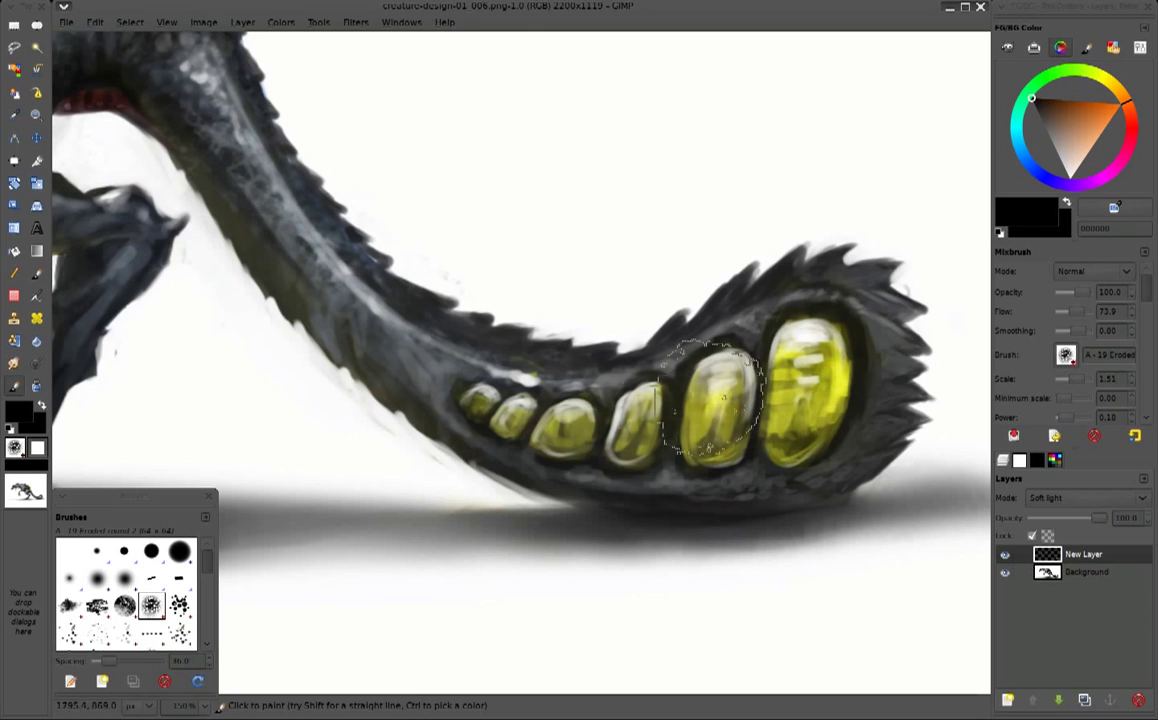
# Switch to a speckled ink-splatter brush at 0.61 scale and view the creature
pyautogui.click(179, 604)
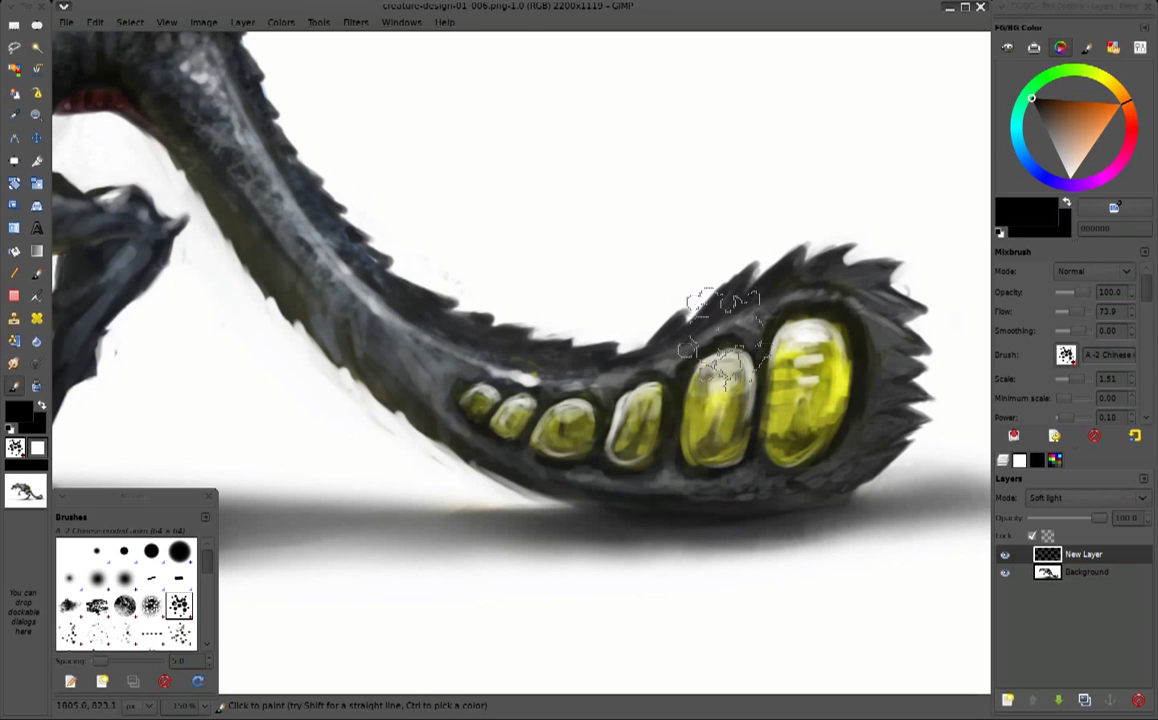
pyautogui.press('[')
pyautogui.press('[')
pyautogui.press('[')
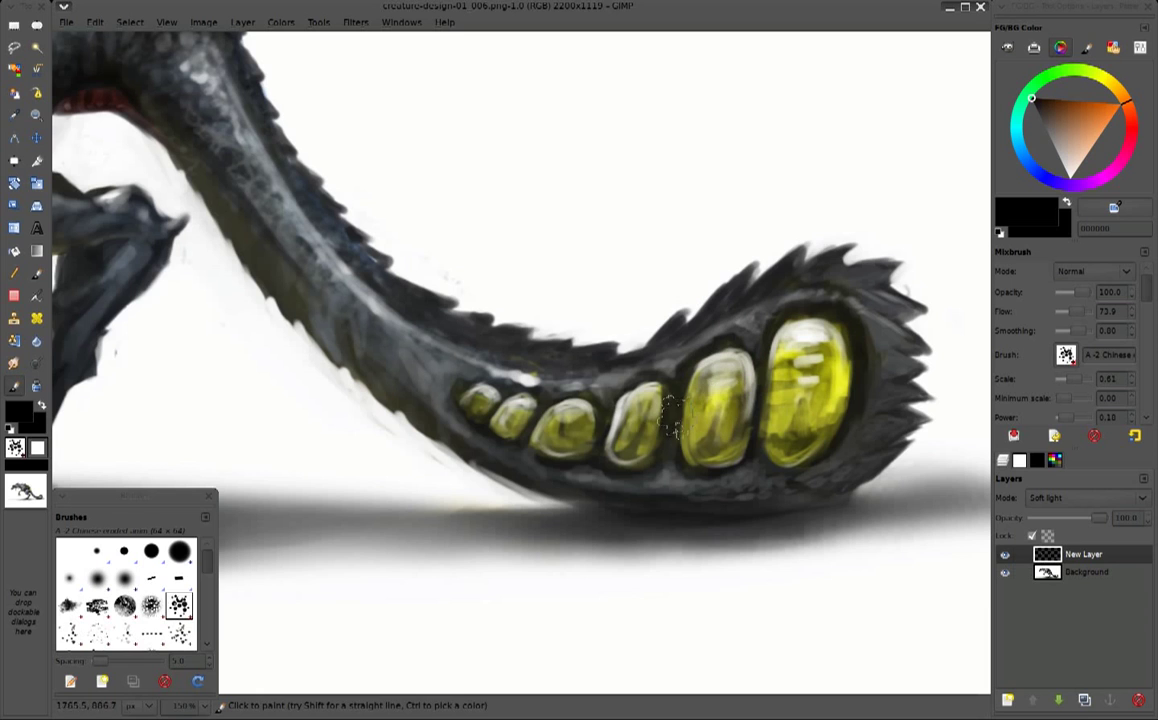
pyautogui.press('-')
pyautogui.press('-')
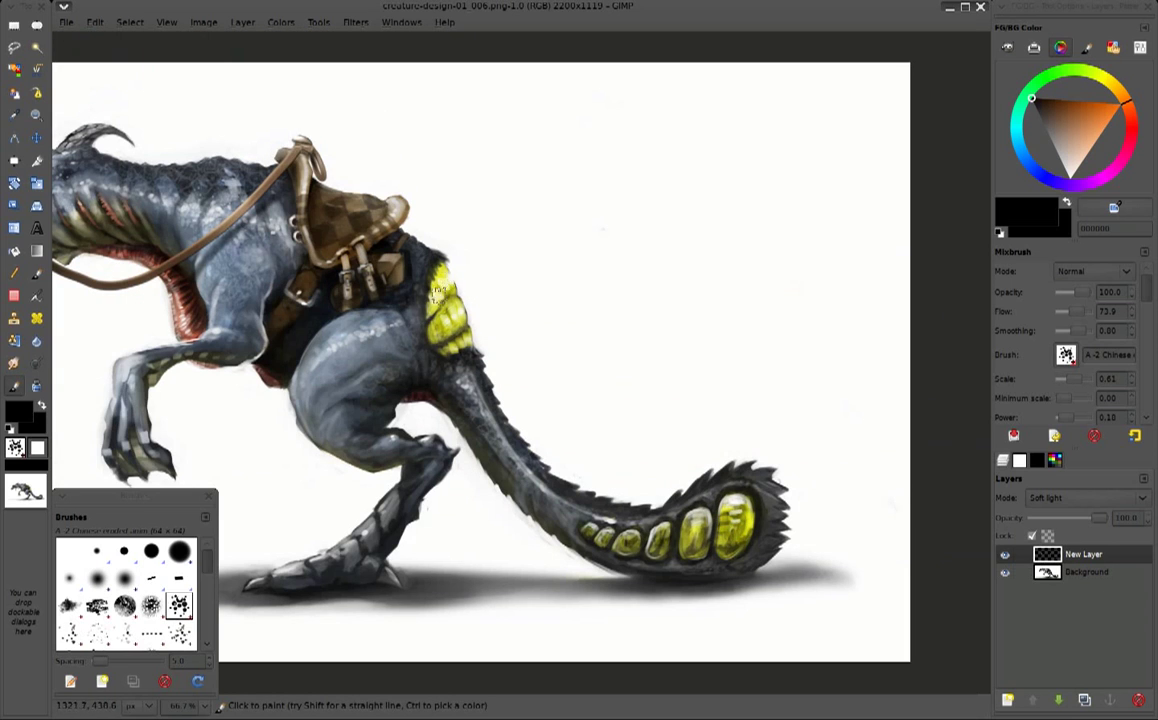
pyautogui.moveTo(460, 288); pyautogui.dragTo(673, 285)
pyautogui.moveTo(864, 443); pyautogui.dragTo(684, 385)
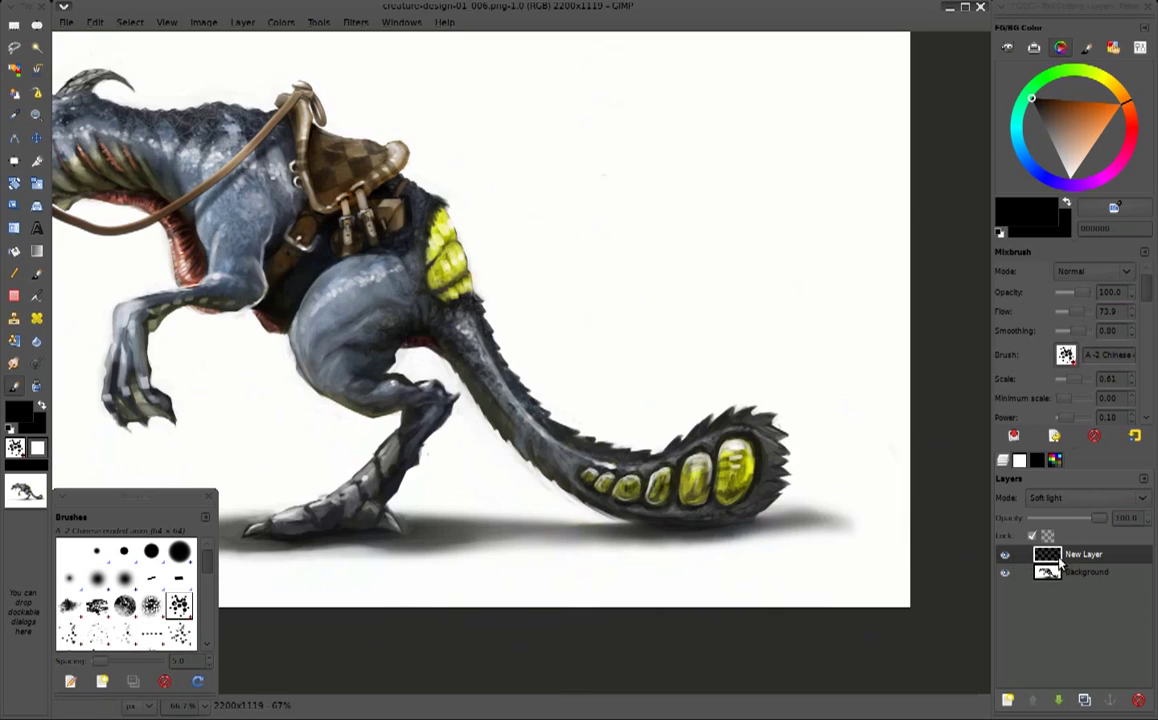
# Add a new empty layer, New Layer#1, above the grey layer
pyautogui.rightClick(1050, 554)
pyautogui.click(1007, 508)
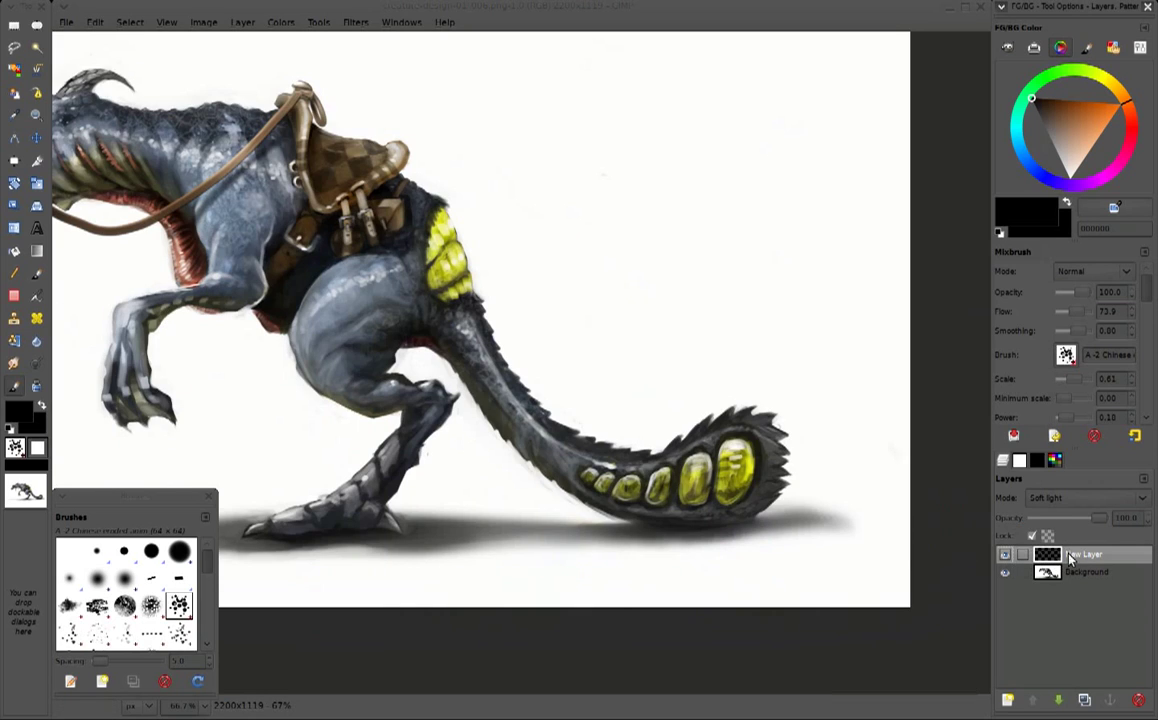
pyautogui.click(1007, 699)
pyautogui.click(671, 465)
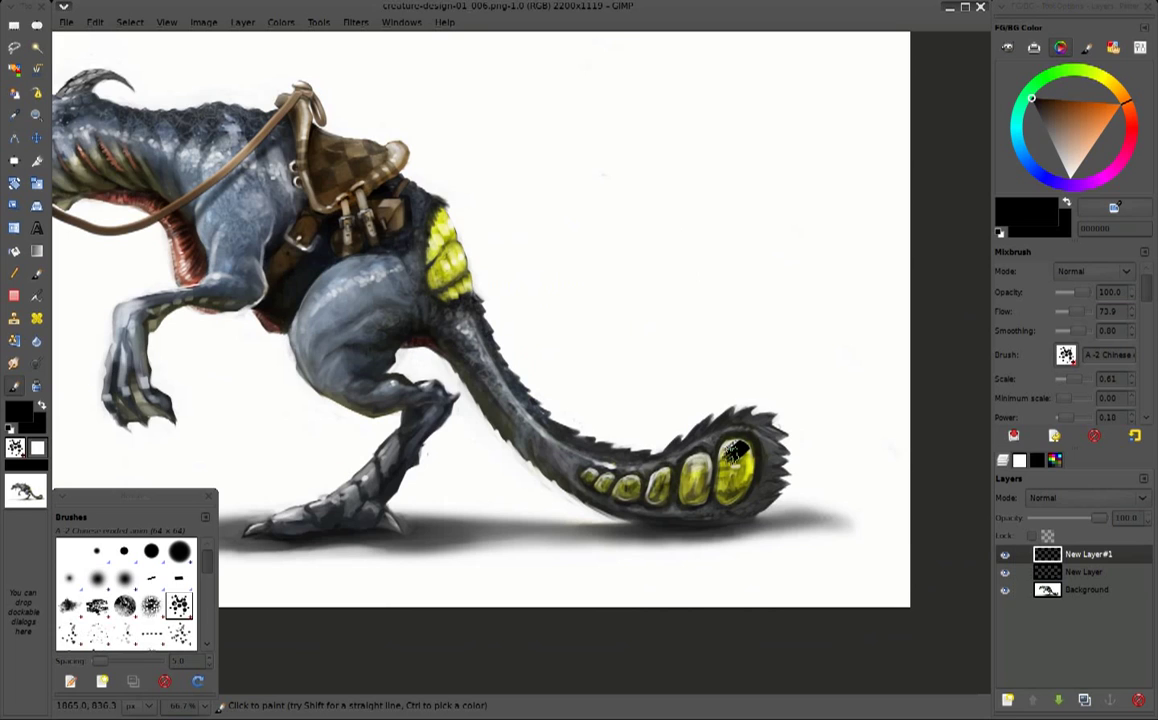
# Splatter orange paint over the tail pods with the A-2 Splat brush
pyautogui.scroll(-5, 120, 585)
pyautogui.click(124, 576)
pyautogui.click(1078, 116)
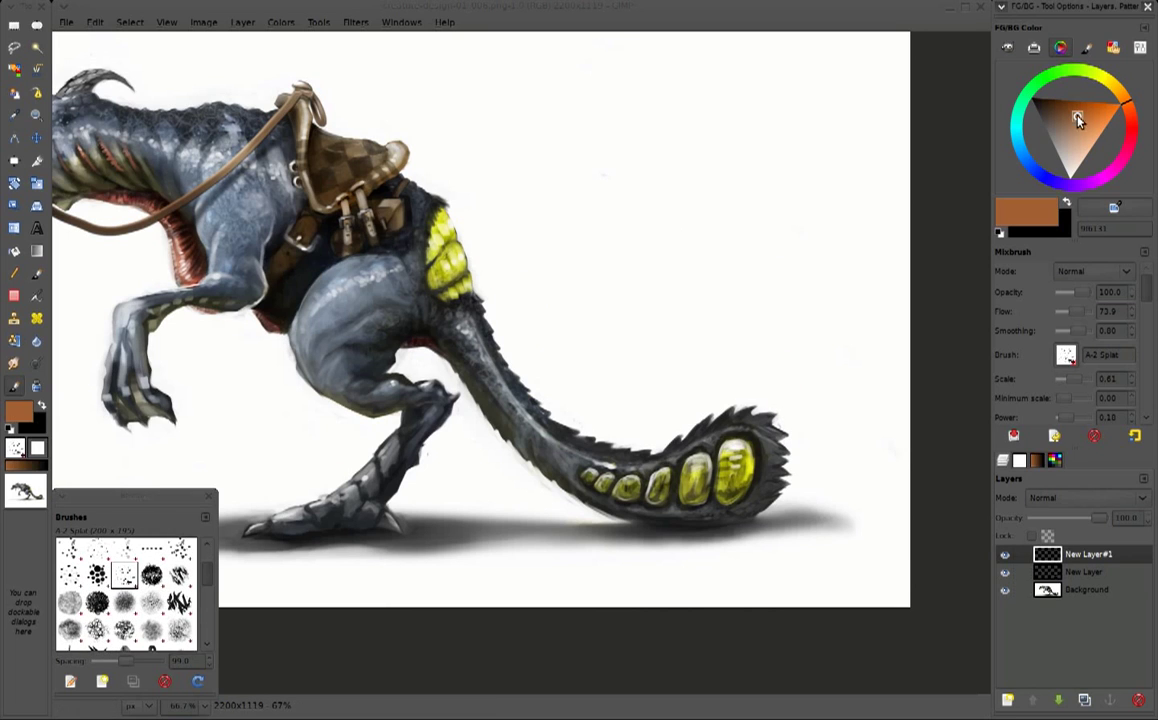
pyautogui.click(1096, 118)
pyautogui.moveTo(700, 475); pyautogui.dragTo(600, 485)
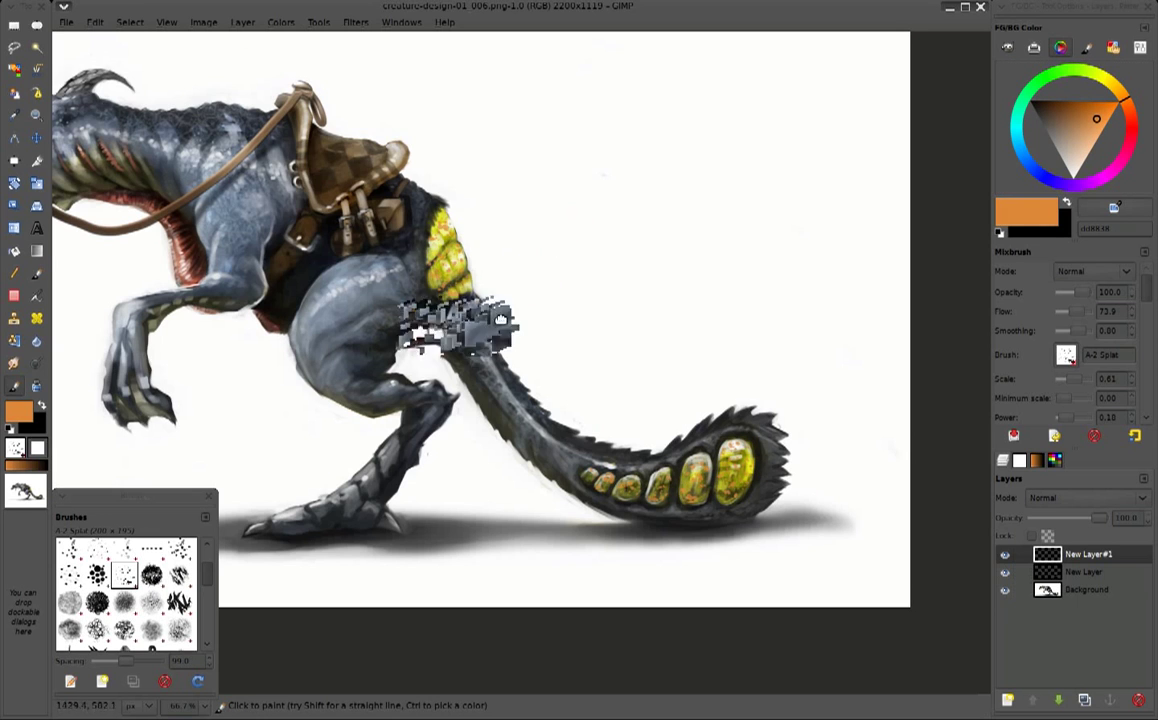
# Blend the orange layer in Color mode at 59.5 opacity
pyautogui.hscroll(-5, 490, 410)
pyautogui.click(1100, 498)
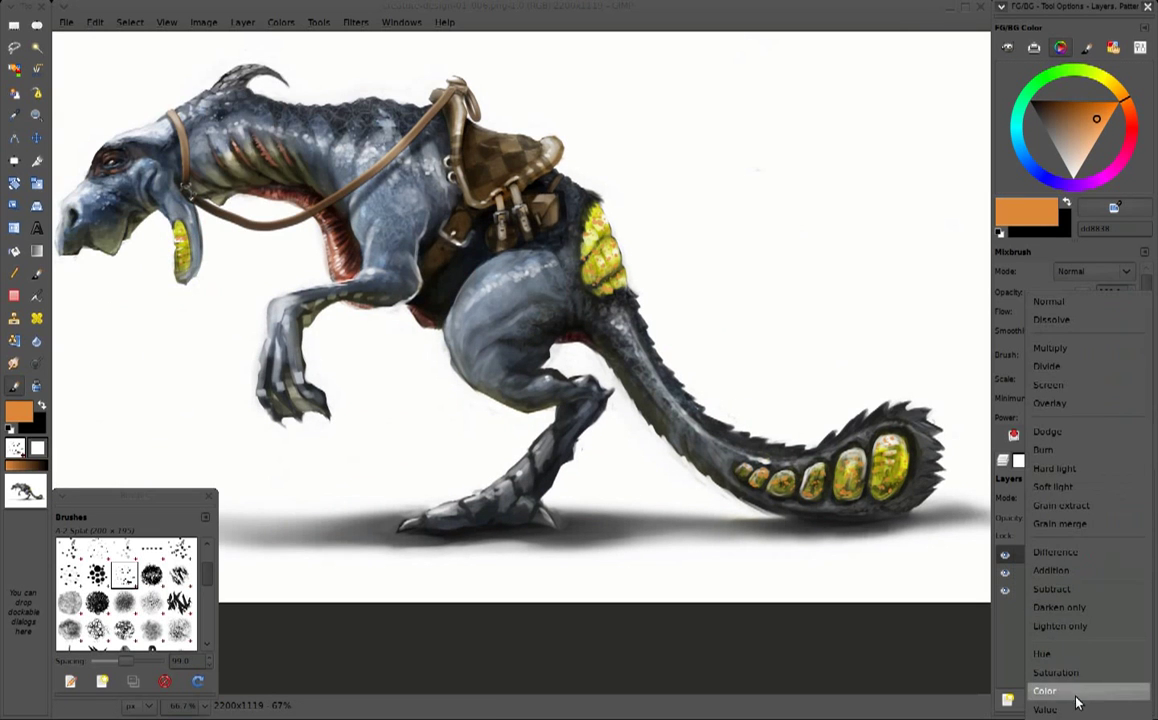
pyautogui.click(1072, 688)
pyautogui.moveTo(1104, 521); pyautogui.dragTo(1087, 522)
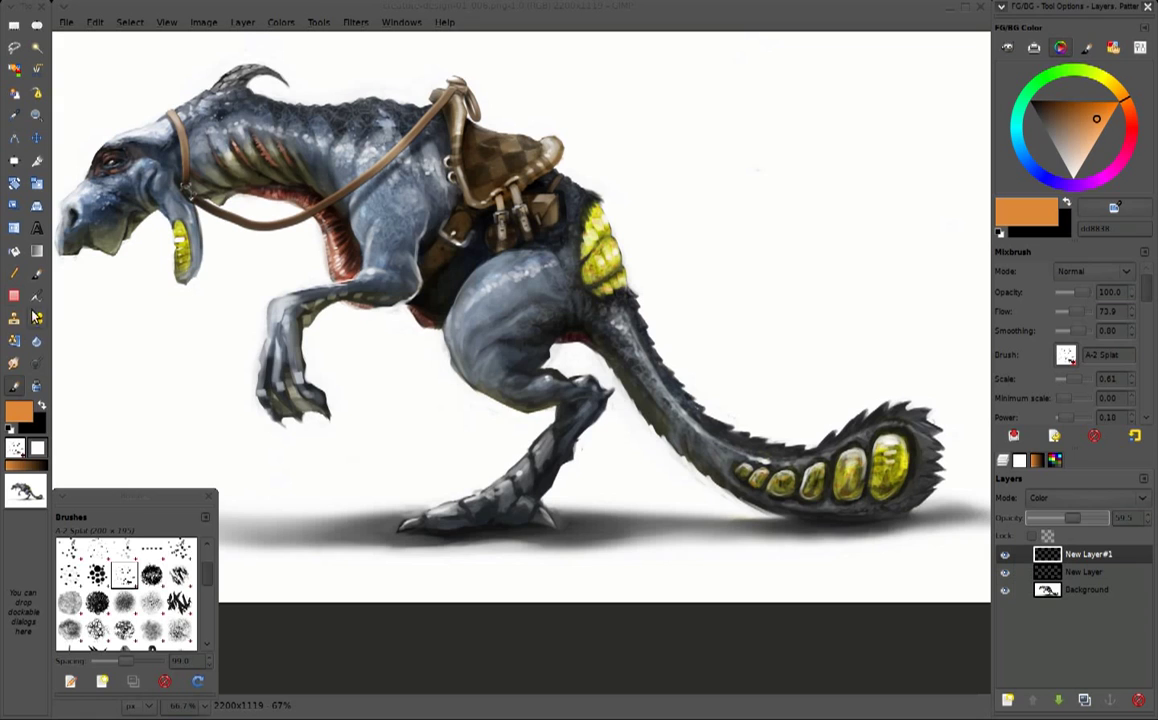
pyautogui.click(1054, 435)
# Load a soft airbrush eraser and set the orange layer back to Normal blending
pyautogui.click(874, 418)
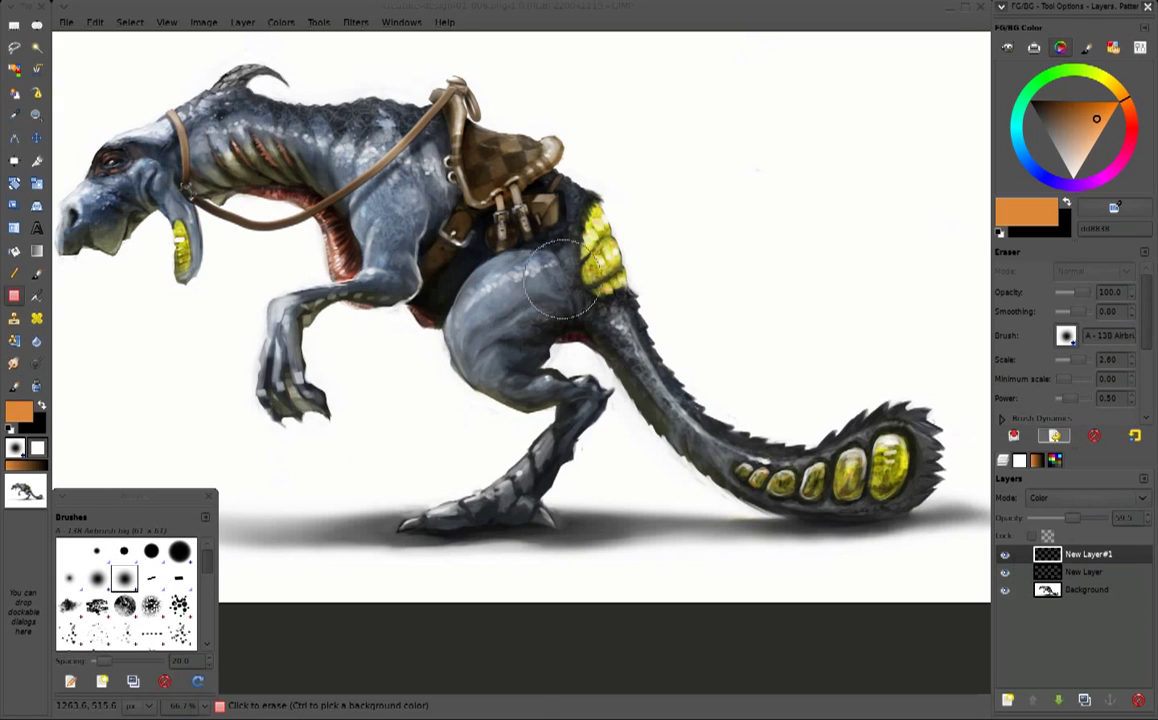
pyautogui.click(1088, 497)
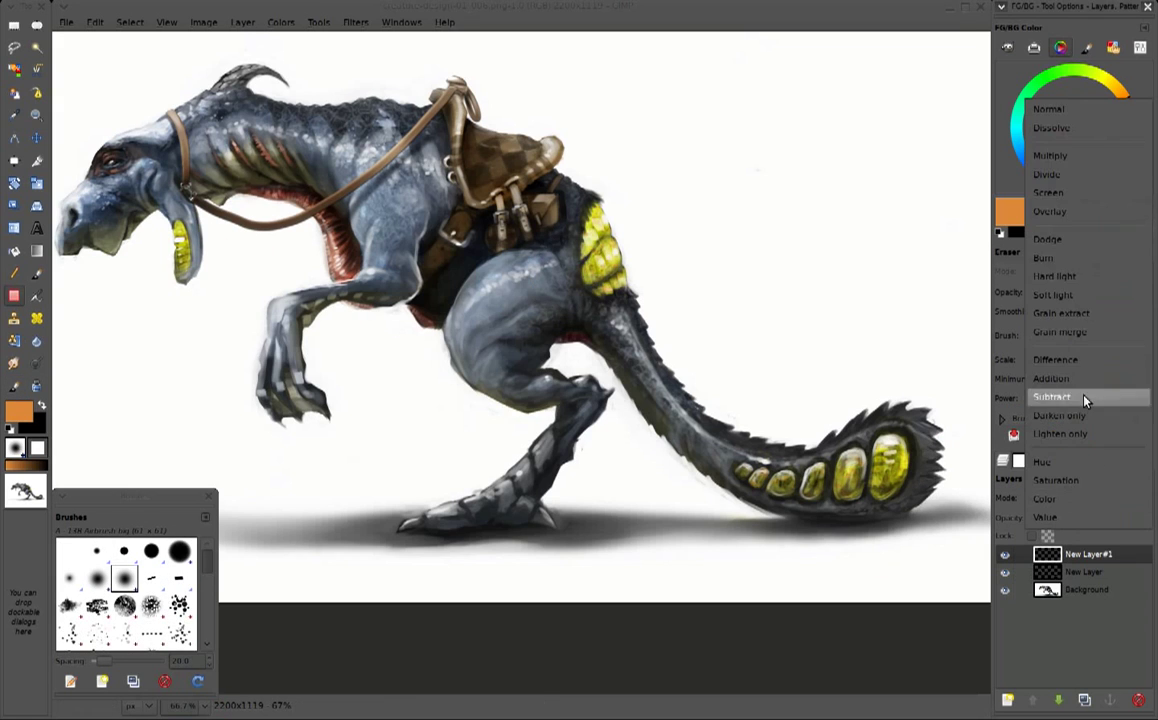
pyautogui.click(1060, 109)
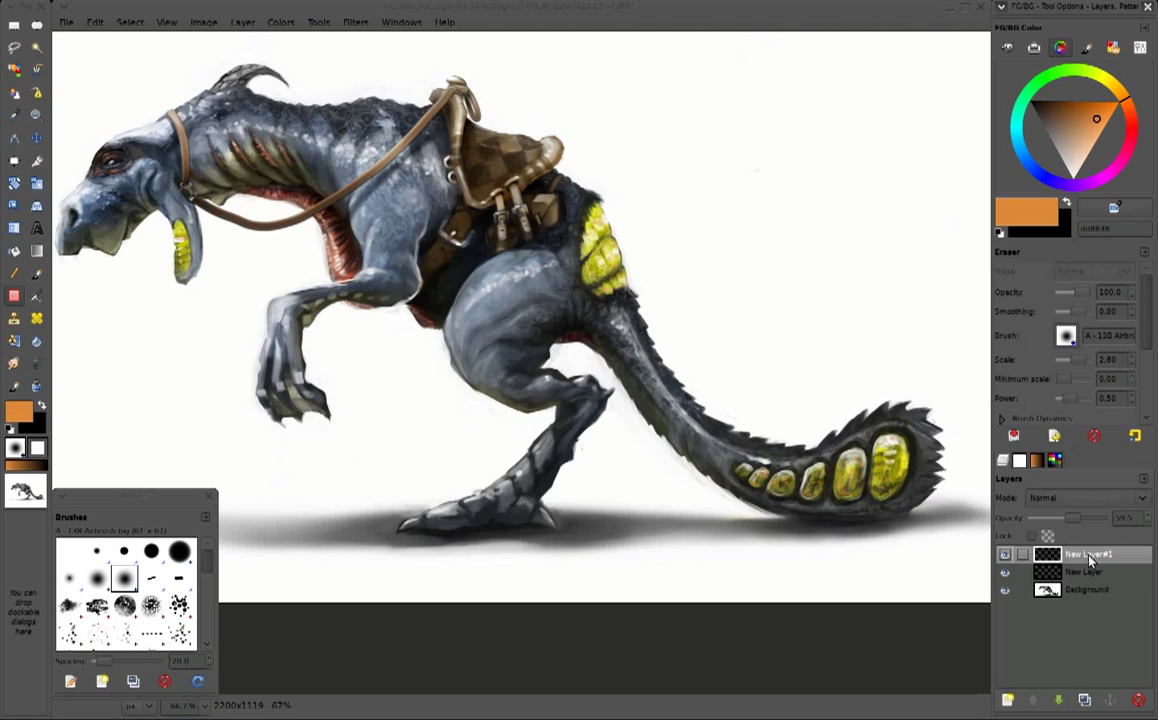
# Try the Edge Detection filter with the Roberts algorithm, then cancel it
pyautogui.click(318, 22)
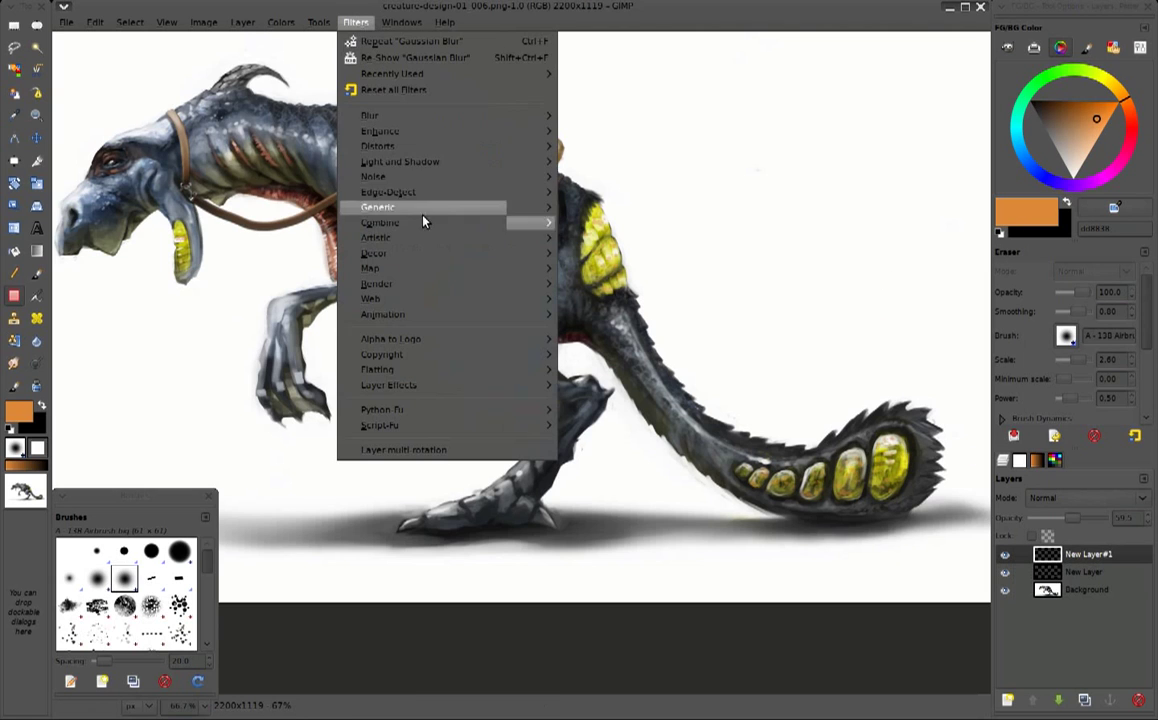
pyautogui.click(640, 207)
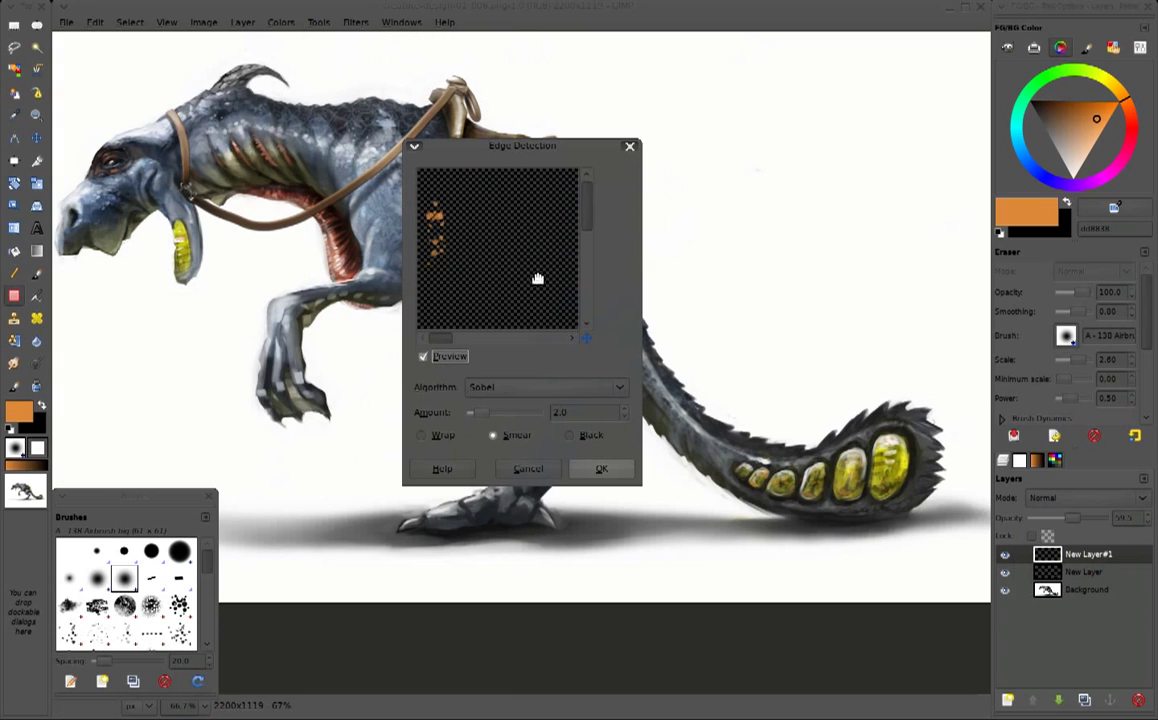
pyautogui.click(525, 387)
pyautogui.click(521, 426)
pyautogui.click(555, 469)
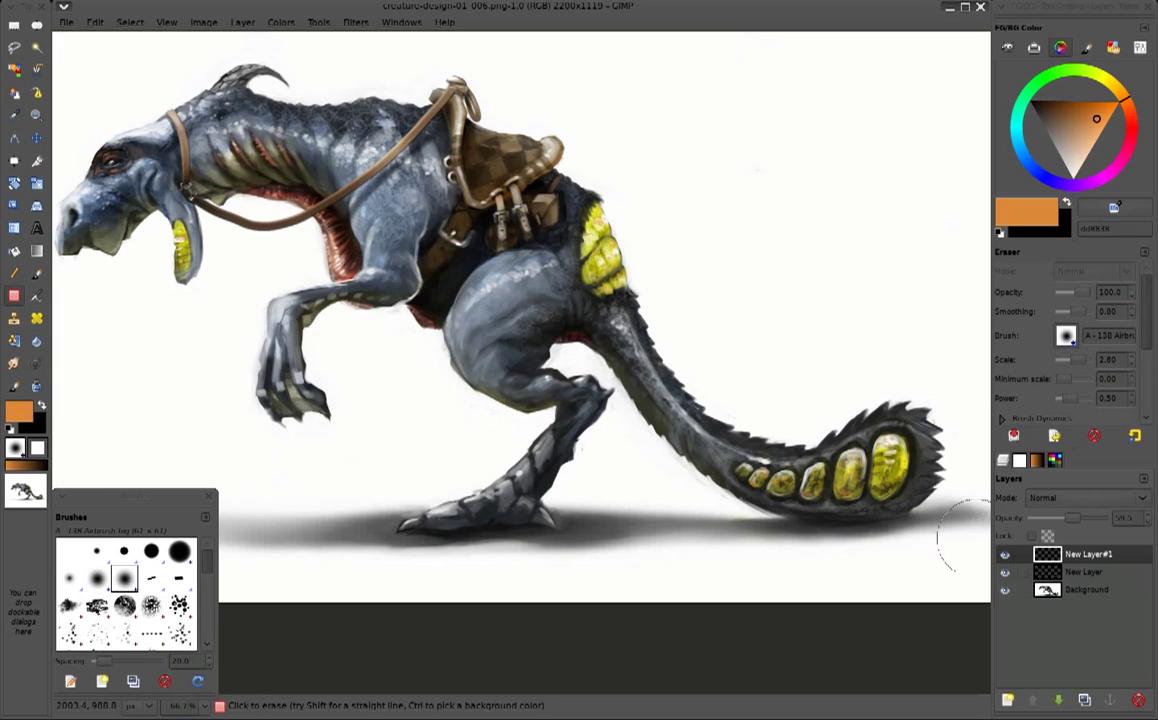
# Apply a pale yellow Outer Glow to the tail pods
pyautogui.click(356, 22)
pyautogui.moveTo(390, 385)
pyautogui.click(595, 477)
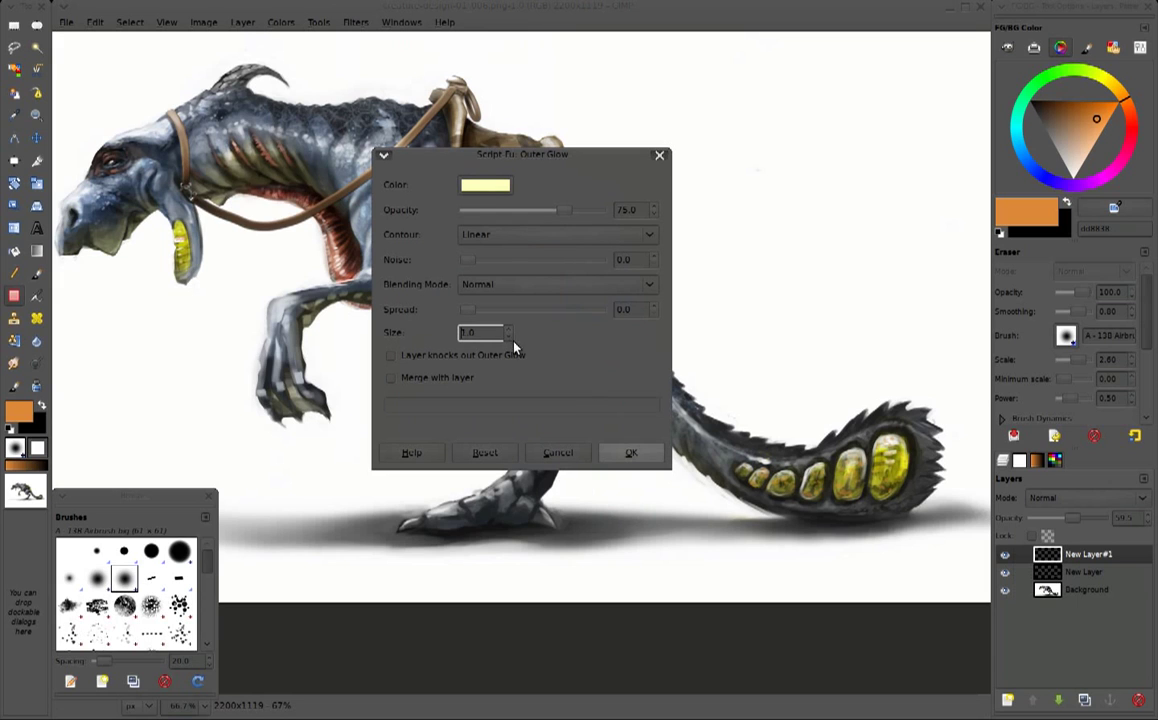
pyautogui.click(630, 455)
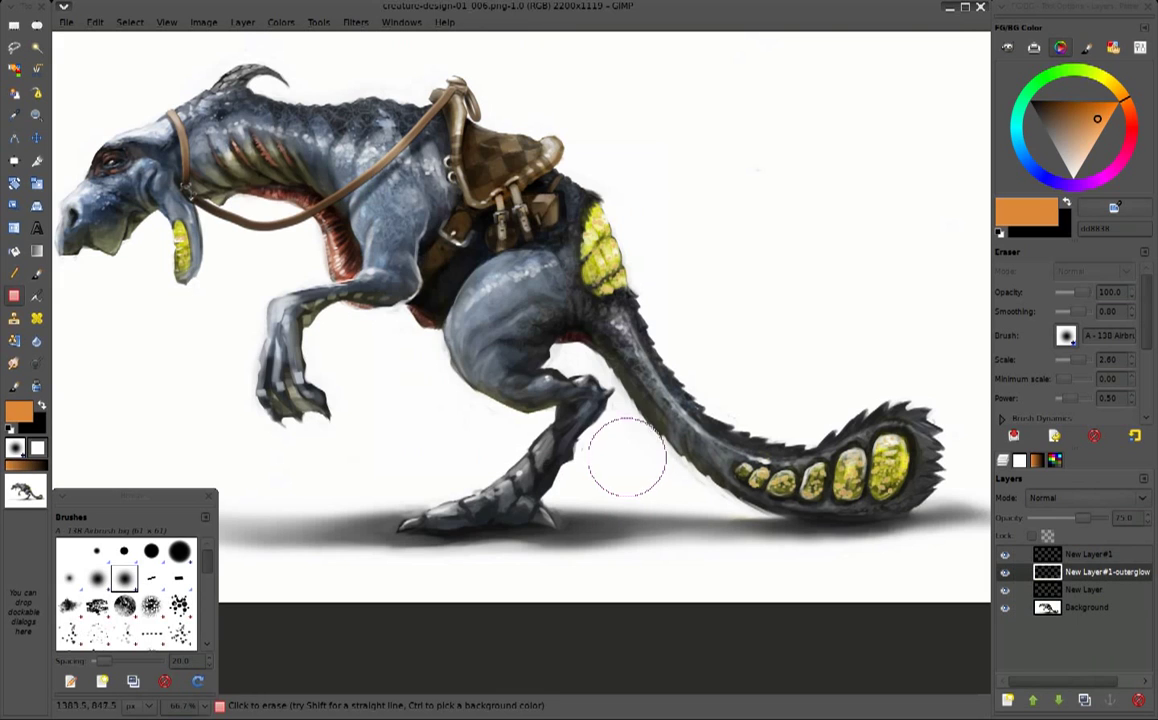
pyautogui.press('1')
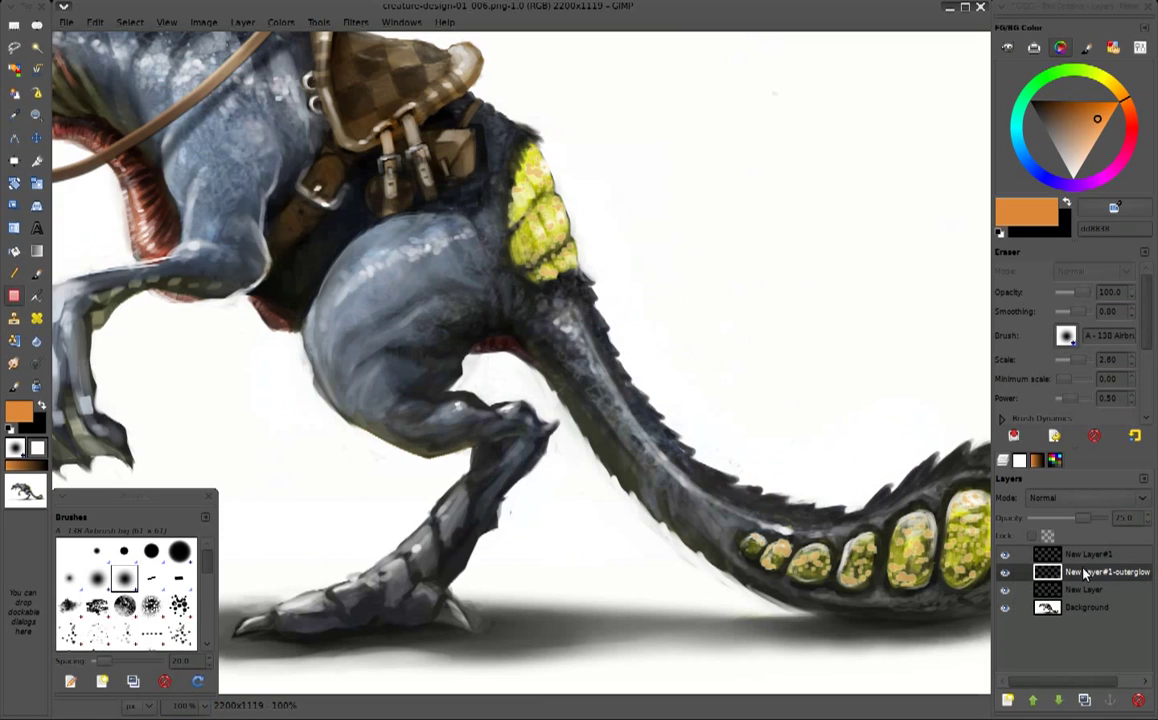
# Blend New Layer#1 in Multiply and the outer glow layer in Dodge
pyautogui.click(1087, 556)
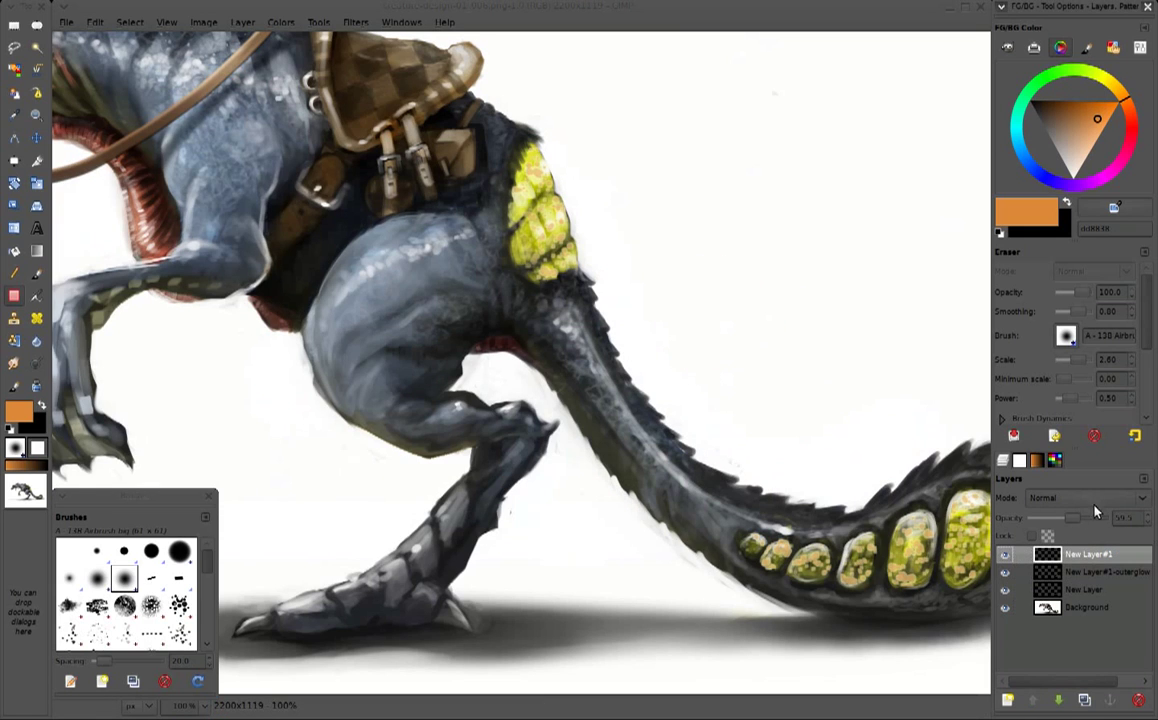
pyautogui.click(1085, 497)
pyautogui.click(1090, 566)
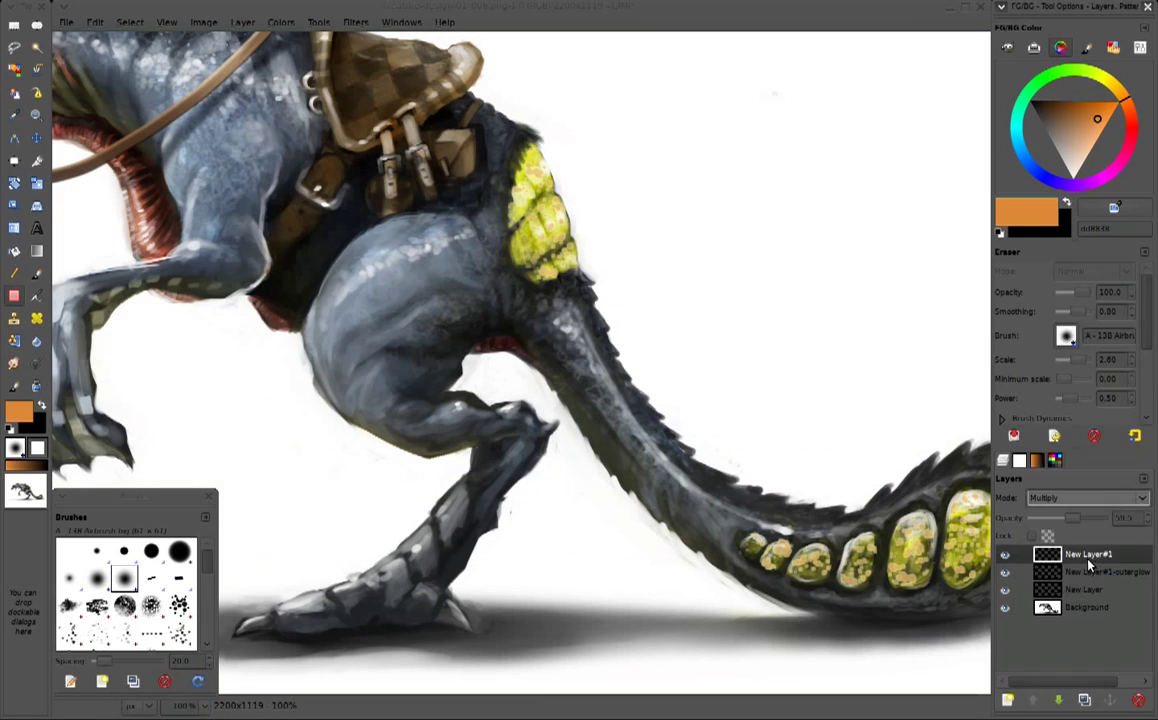
pyautogui.click(1085, 497)
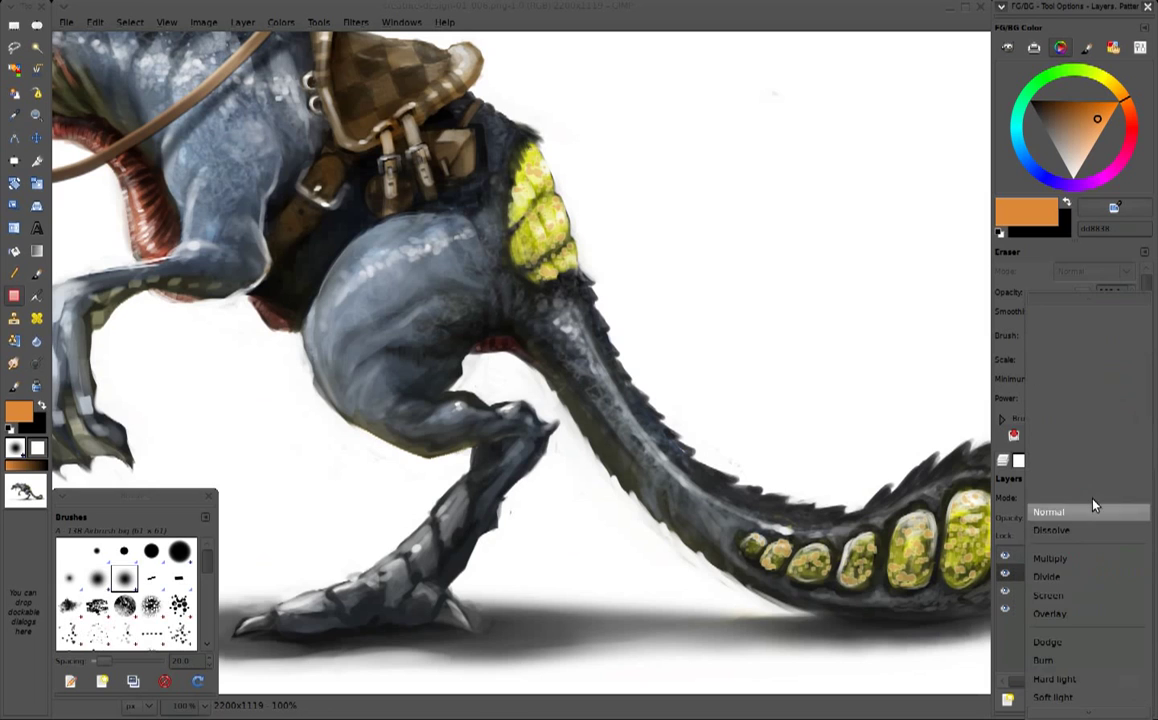
pyautogui.click(1070, 640)
# Toggle New Layer's visibility to compare the pods, then reselect New Layer#1
pyautogui.press('space')
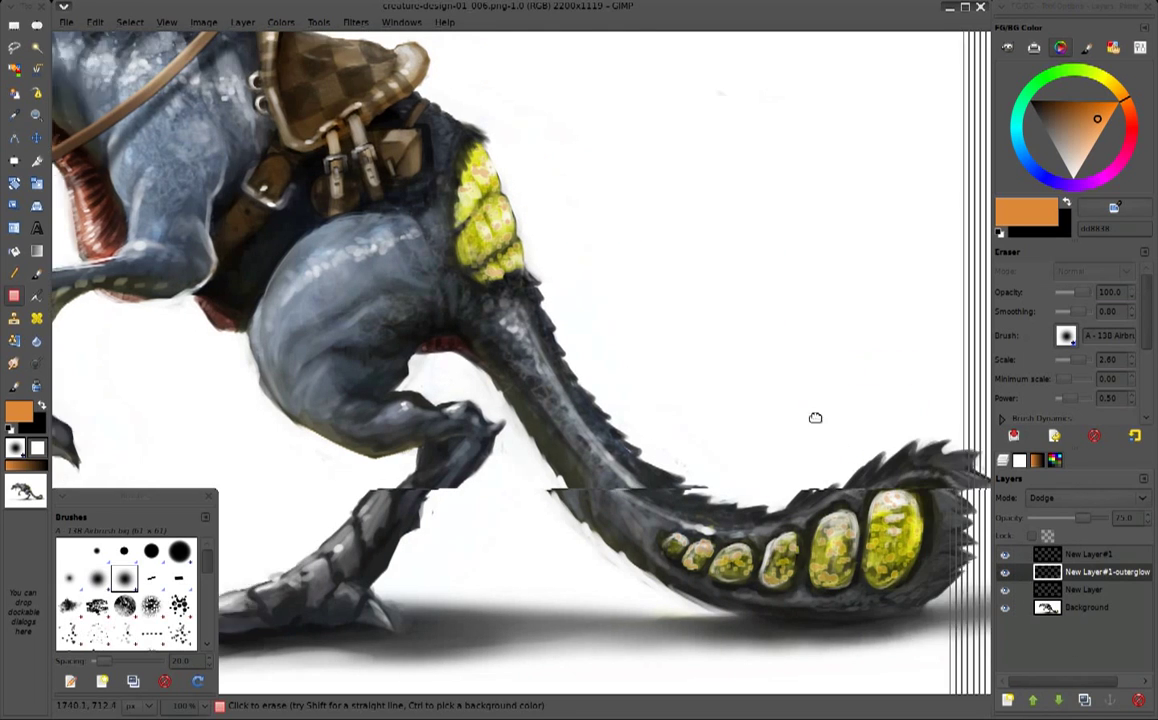
pyautogui.click(1084, 590)
pyautogui.click(1006, 590)
pyautogui.click(1006, 590)
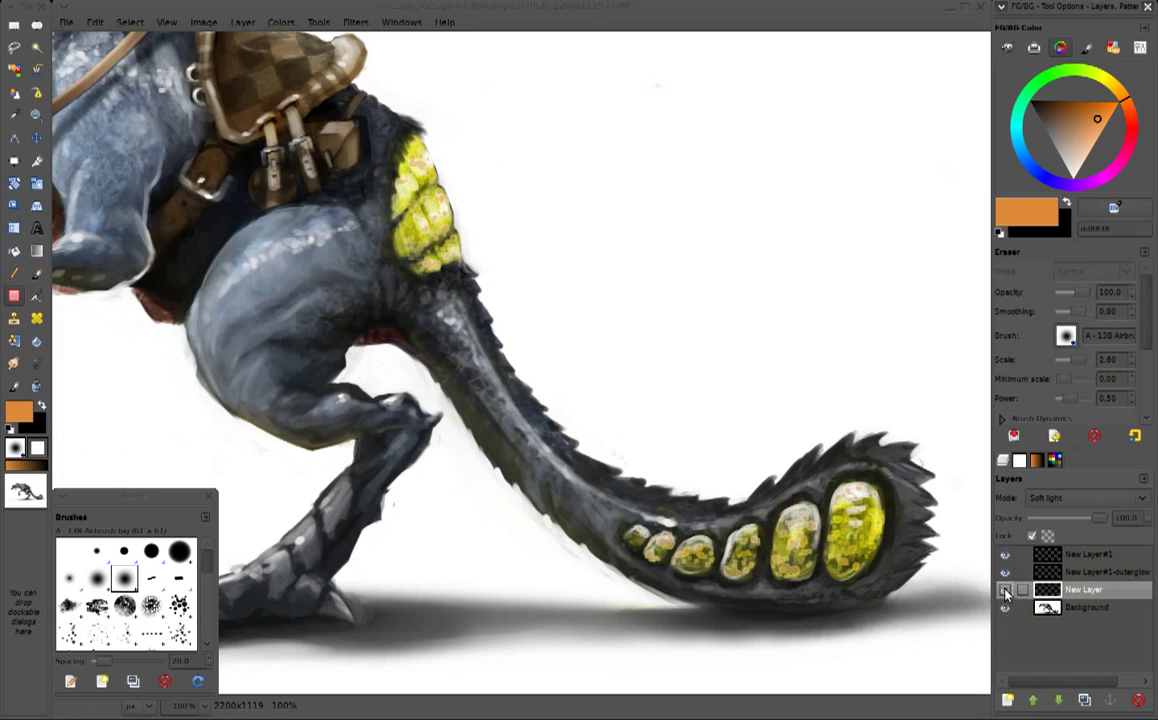
pyautogui.click(1092, 555)
pyautogui.hotkey('ctrl', 'l')
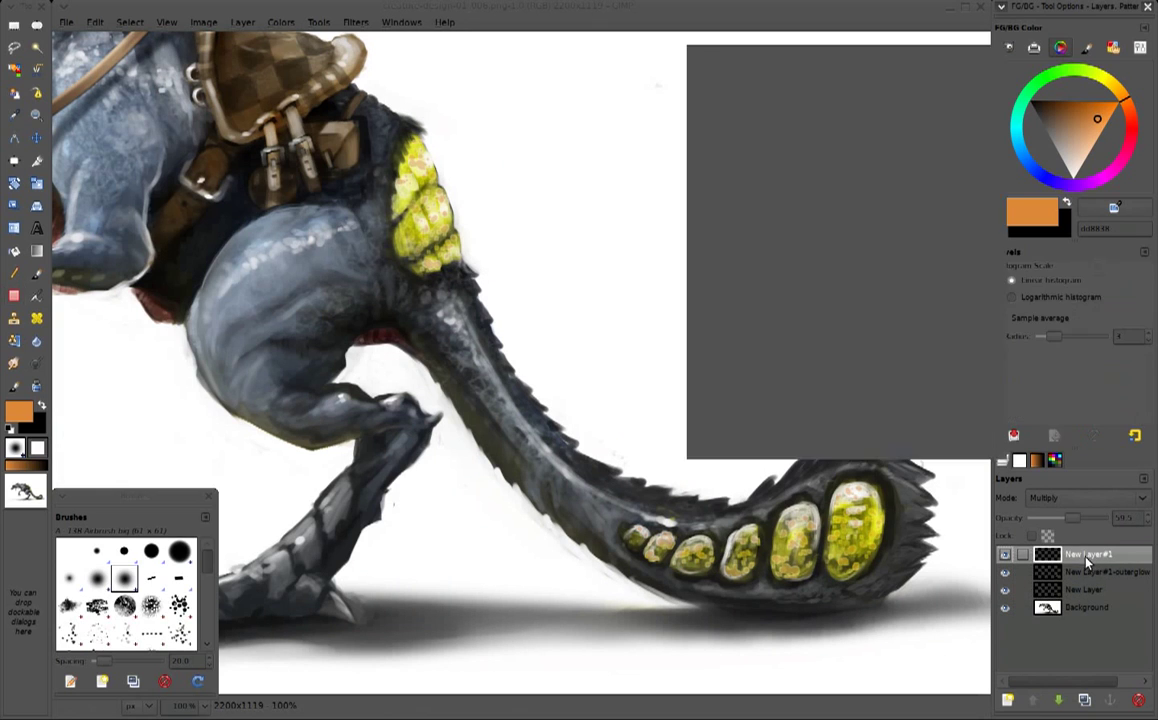
# Set Levels black input to 150 and colorize the speckles at Hue 26, Saturation 100
pyautogui.moveTo(704, 228); pyautogui.dragTo(878, 229)
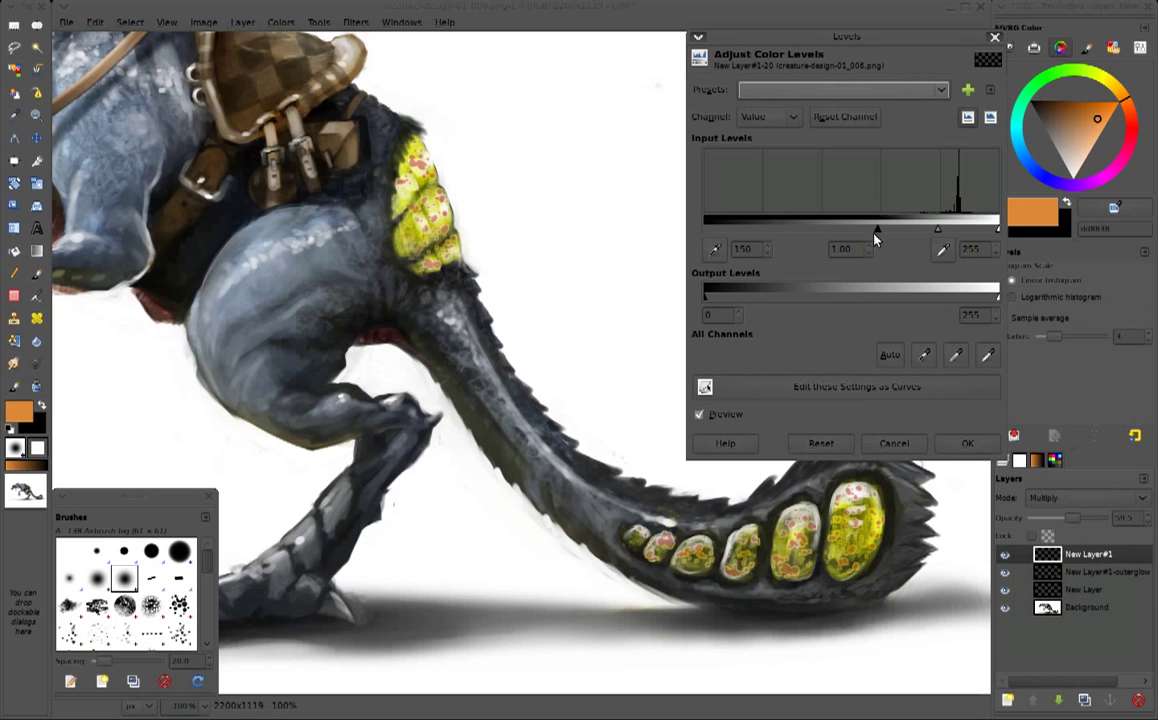
pyautogui.press('Return')
pyautogui.hotkey('ctrl', 'u')
pyautogui.moveTo(879, 509)
pyautogui.mouseDown()
pyautogui.moveTo(814, 452)
pyautogui.moveTo(874, 490)
pyautogui.moveTo(906, 457)
pyautogui.moveTo(780, 453)
pyautogui.mouseUp()
pyautogui.moveTo(883, 477)
pyautogui.mouseDown()
pyautogui.moveTo(940, 473)
pyautogui.moveTo(884, 494)
pyautogui.mouseUp()
pyautogui.click(788, 455)
pyautogui.moveTo(892, 362); pyautogui.dragTo(826, 205)
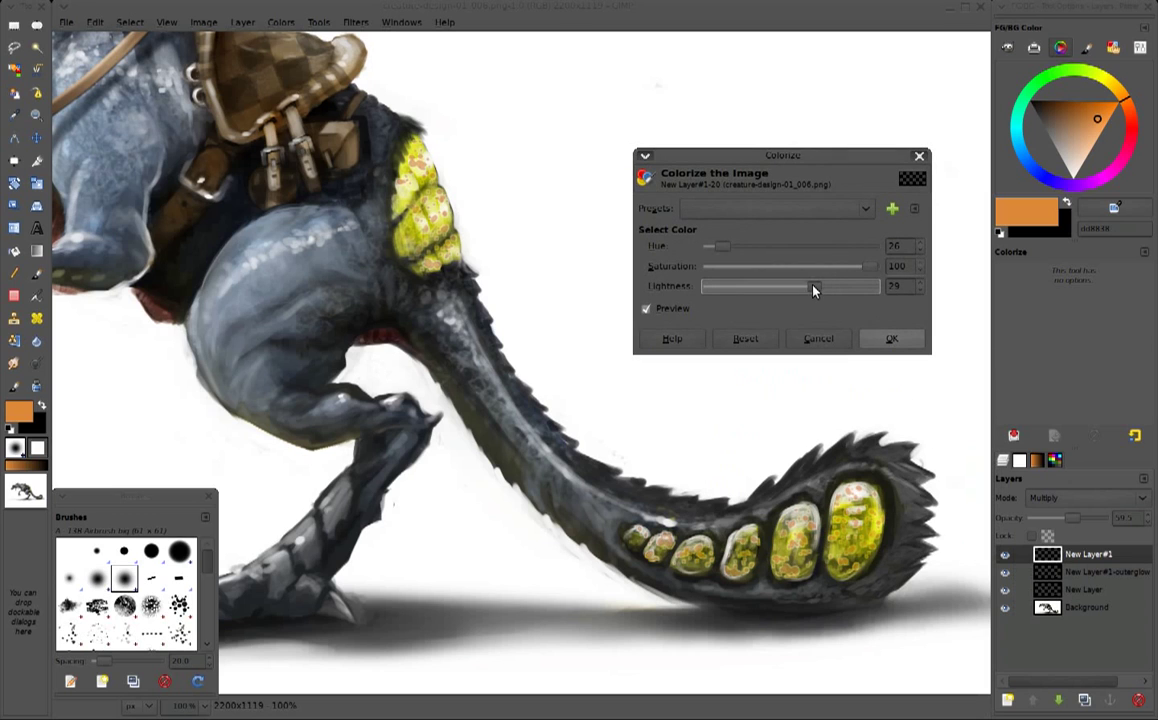
pyautogui.click(891, 338)
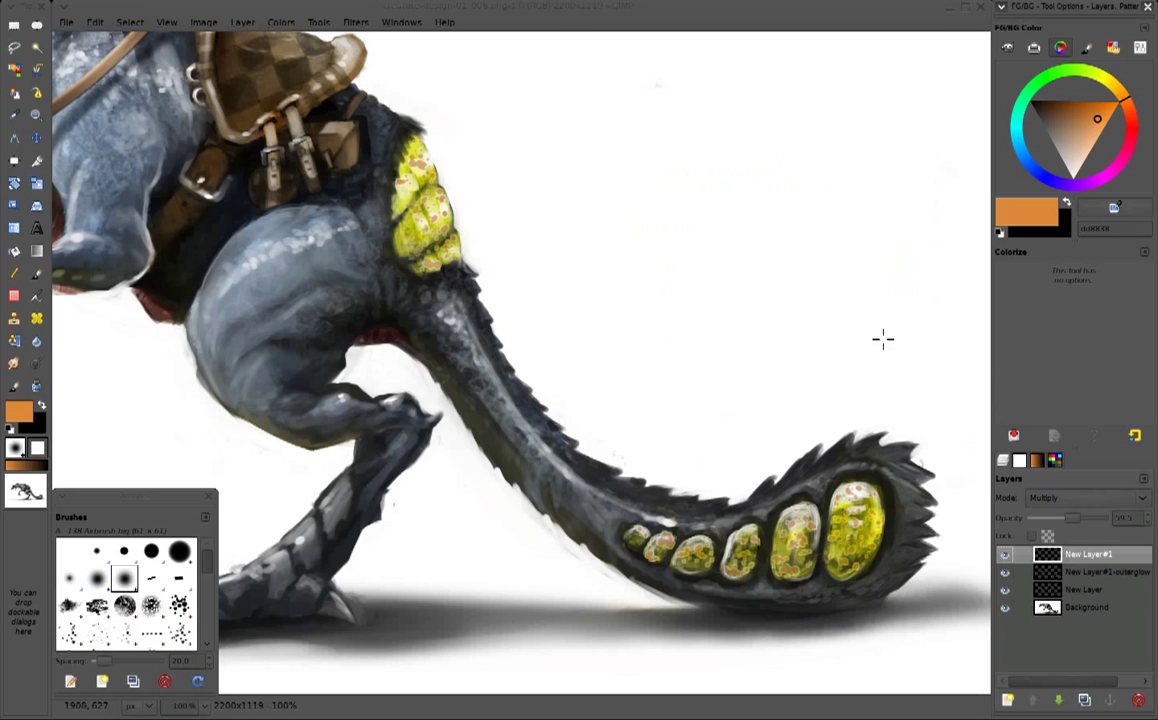
# Switch to erasing and move between the outer glow layer and New Layer#1
pyautogui.click(1082, 571)
pyautogui.click(1046, 553)
pyautogui.hotkey('shift', 'e')
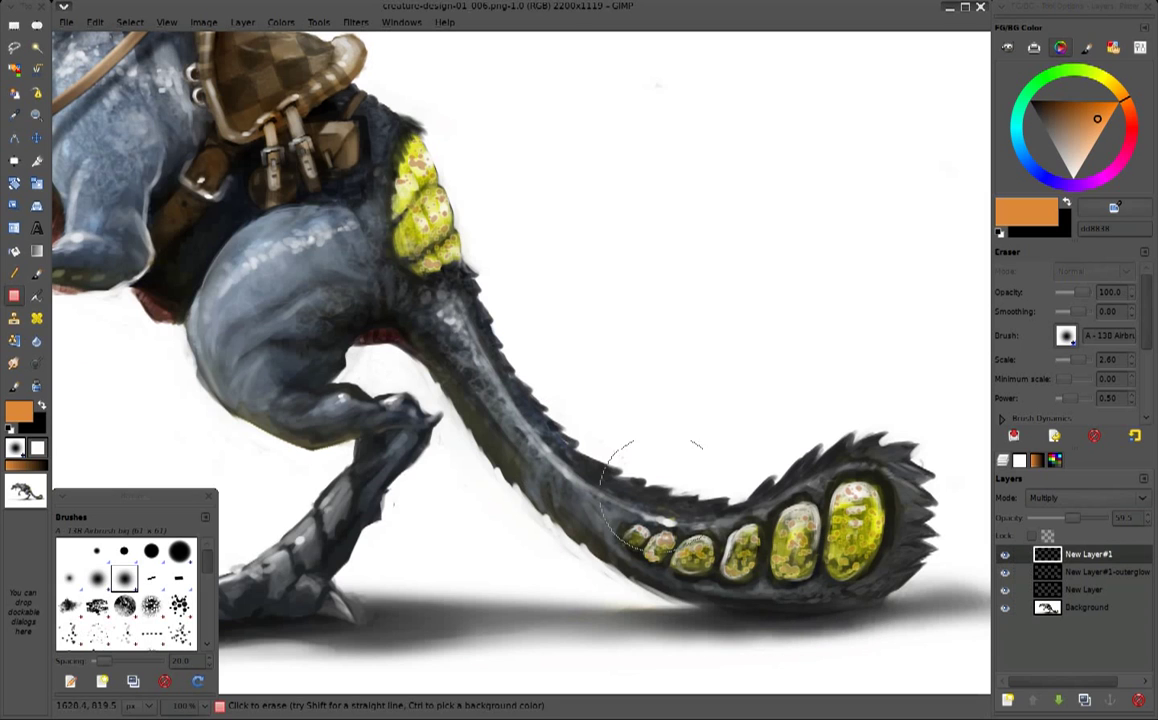
pyautogui.click(1082, 571)
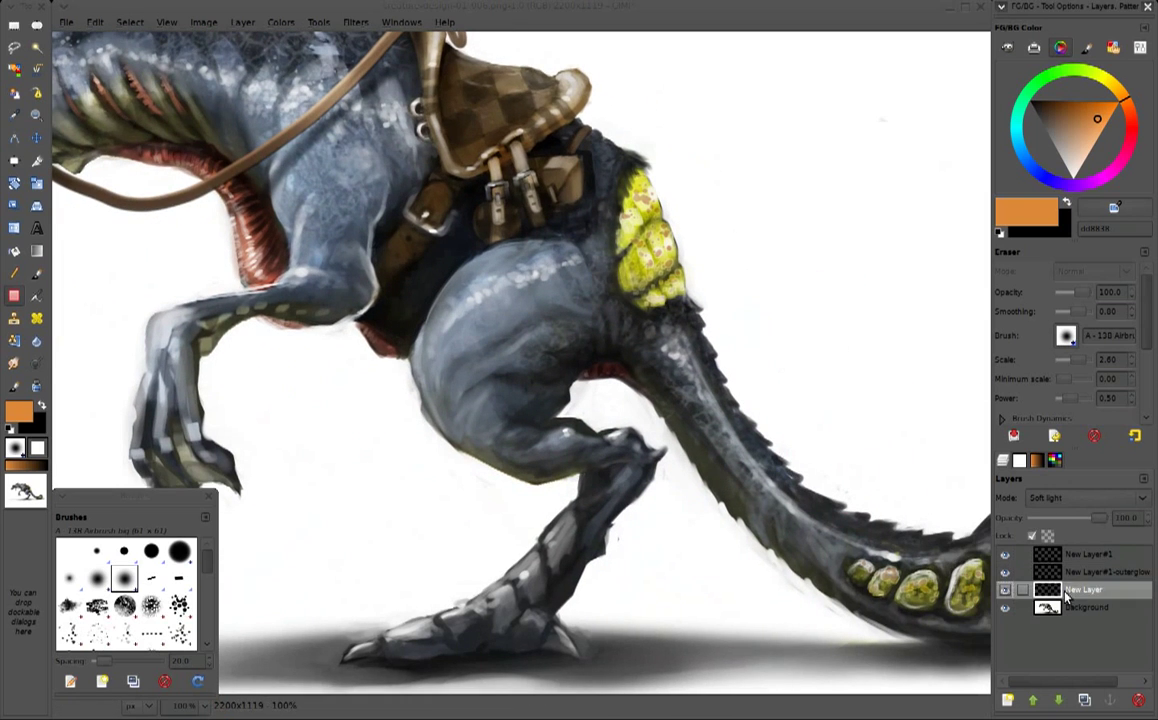
pyautogui.click(1085, 554)
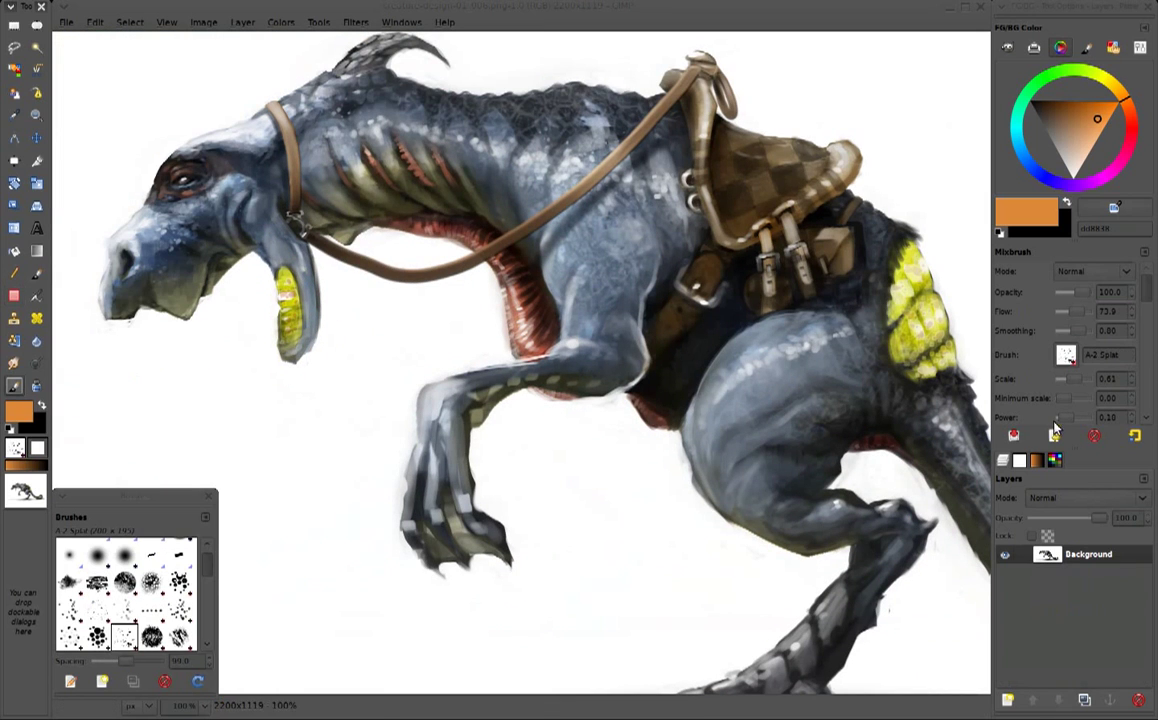
# Load a knife-style painting preset and sample dark reddish brown, then white
pyautogui.click(1055, 430)
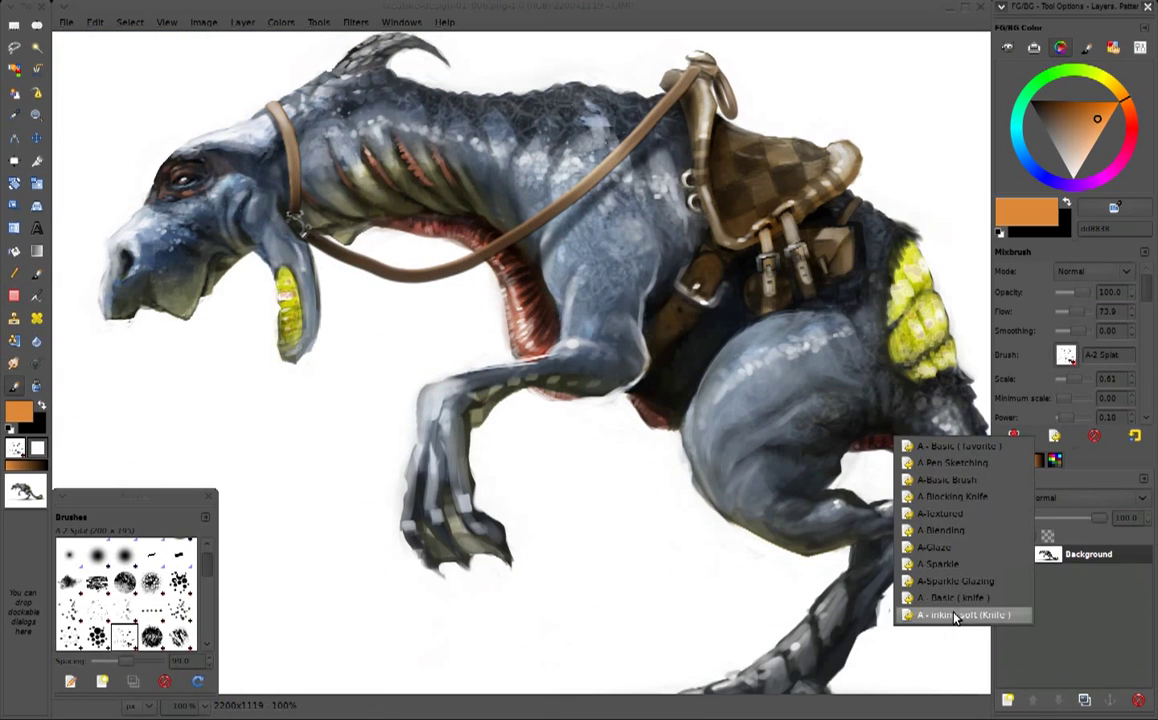
pyautogui.click(956, 614)
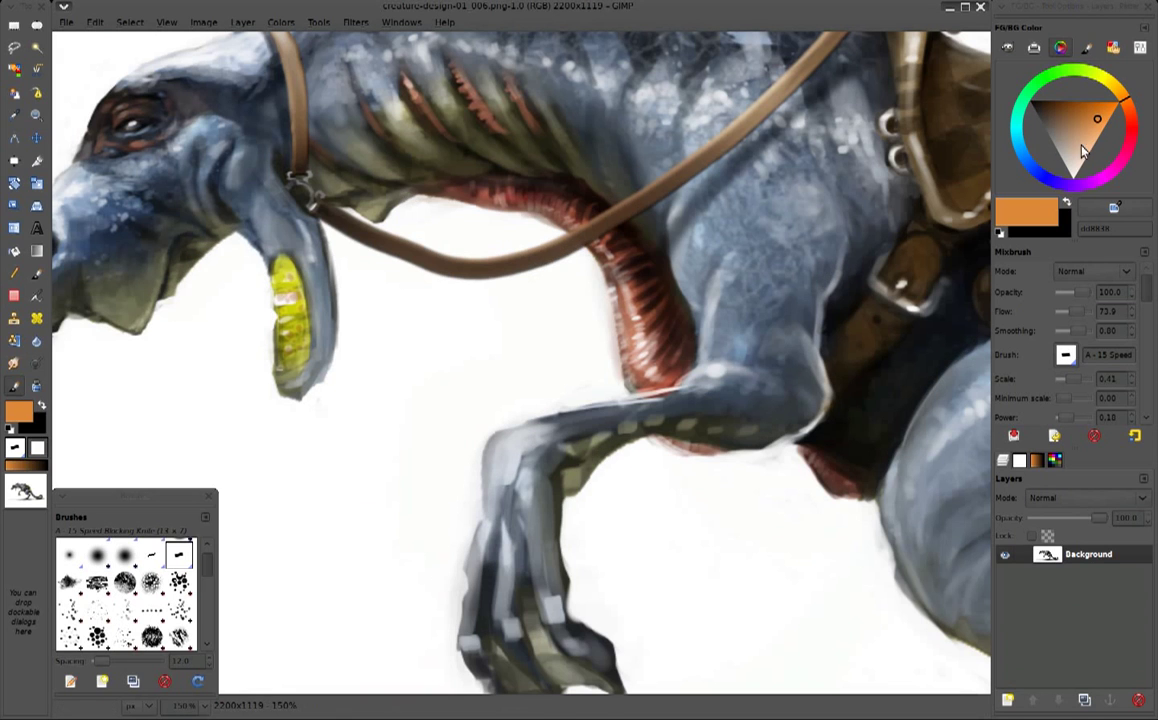
pyautogui.keyDown('ctrl'); pyautogui.click(969, 95); pyautogui.keyUp('ctrl')
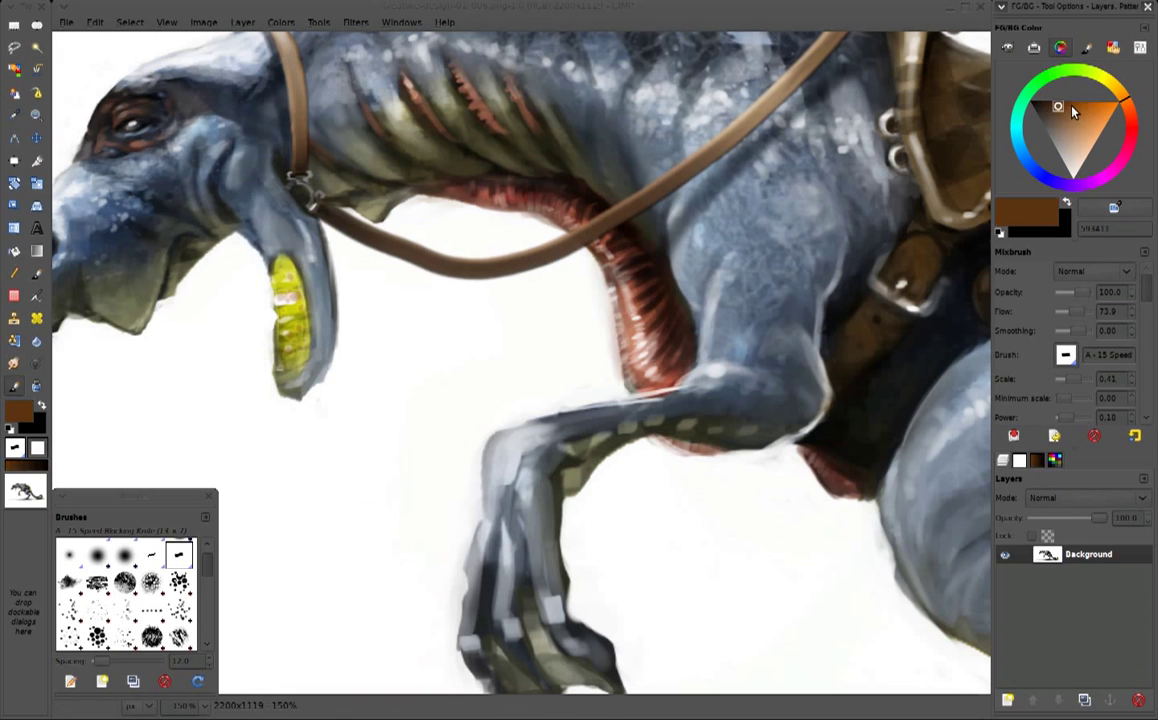
pyautogui.keyDown('ctrl'); pyautogui.click(346, 269); pyautogui.keyUp('ctrl')
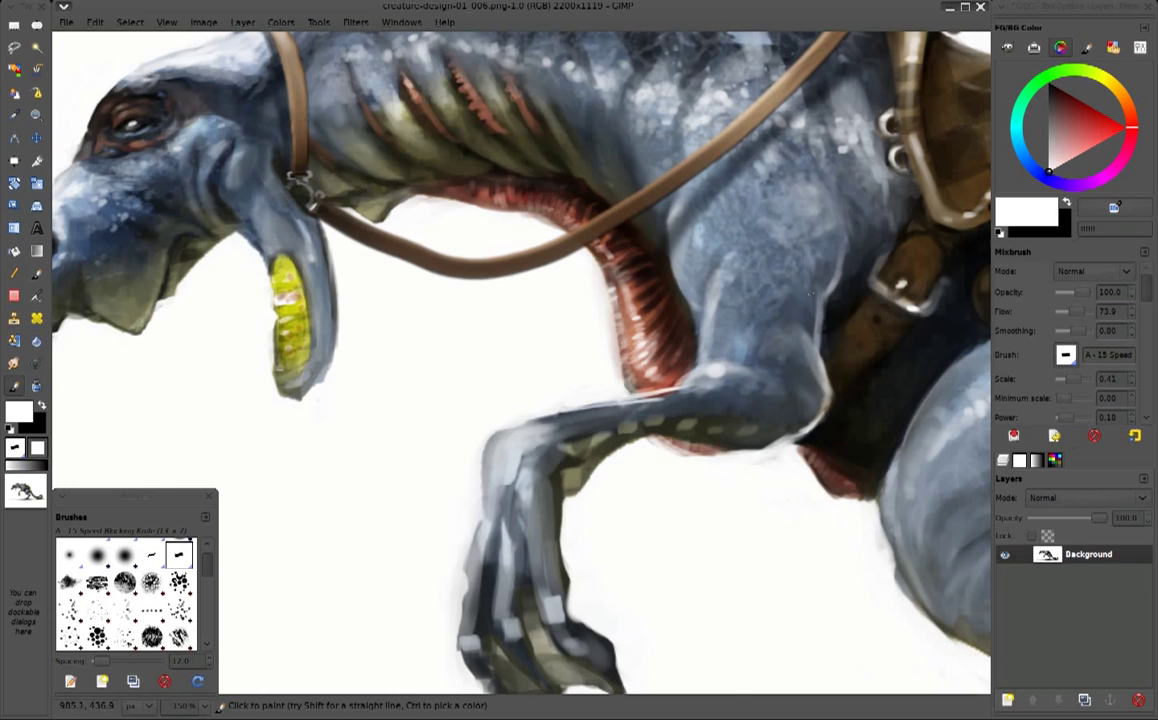
# Pan over the tail pods and set the Blur/Sharpen tool to 0.7 opacity
pyautogui.hscroll(10, 605, 318)
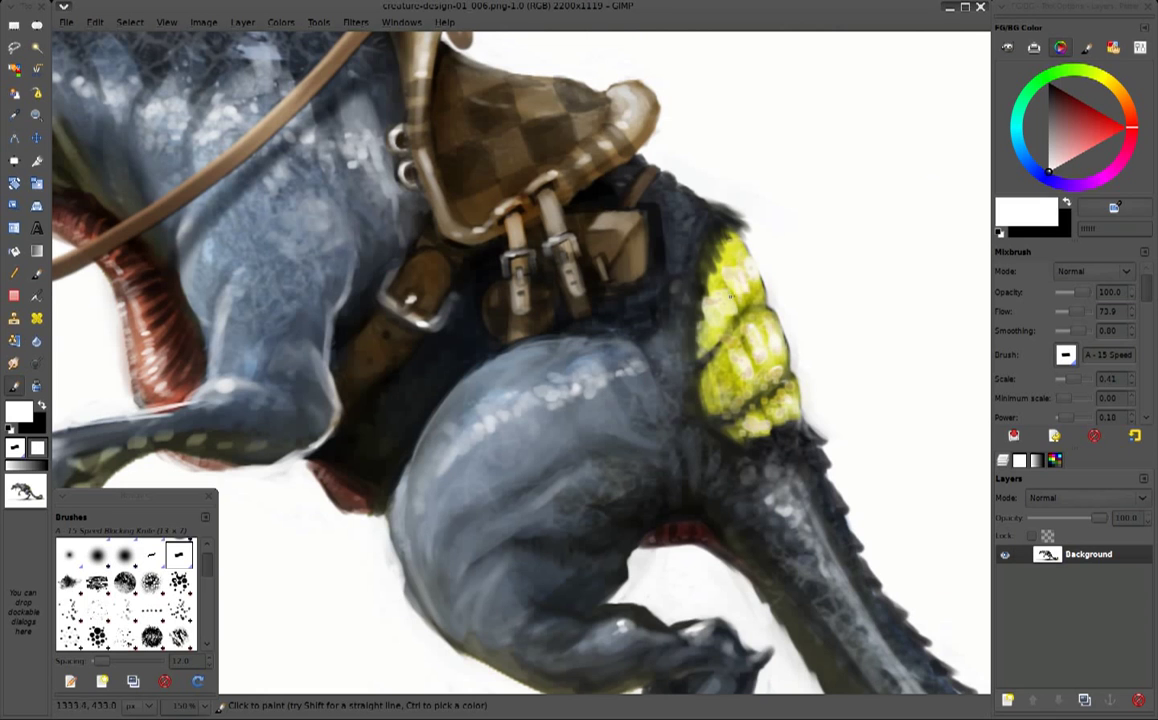
pyautogui.hscroll(-5, 730, 297)
pyautogui.hscroll(-2, 172, 271)
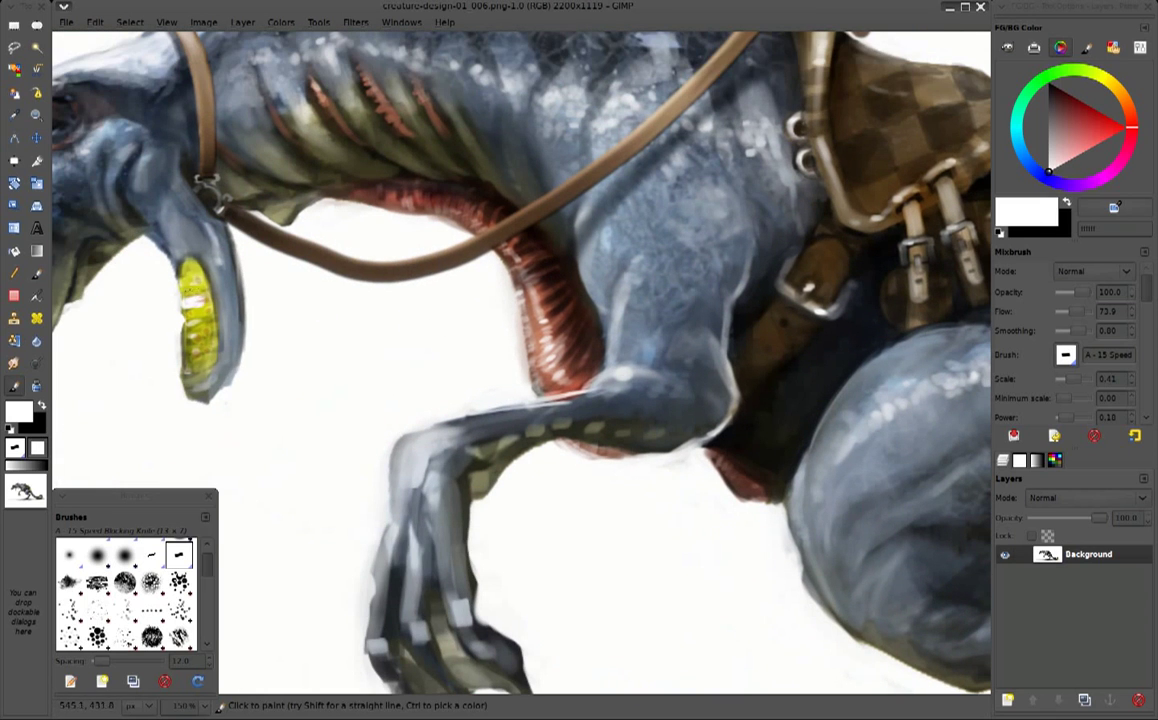
pyautogui.hscroll(5, 520, 360)
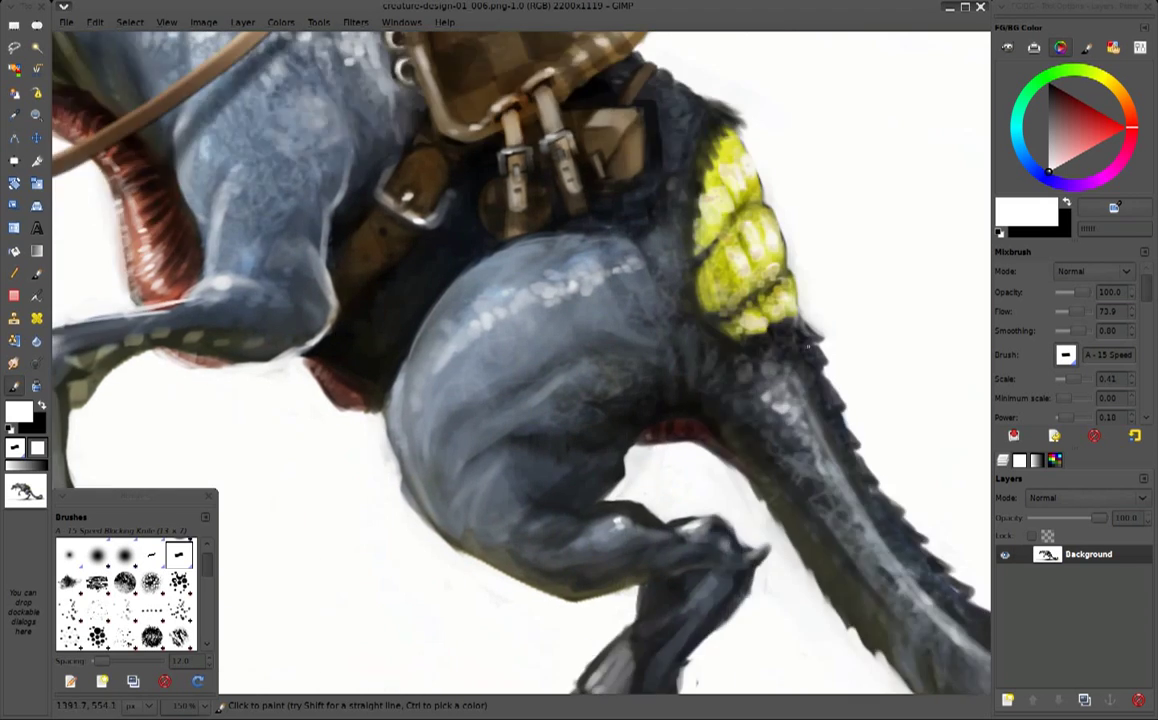
pyautogui.hscroll(5, 520, 360)
pyautogui.scroll(-2, 520, 360)
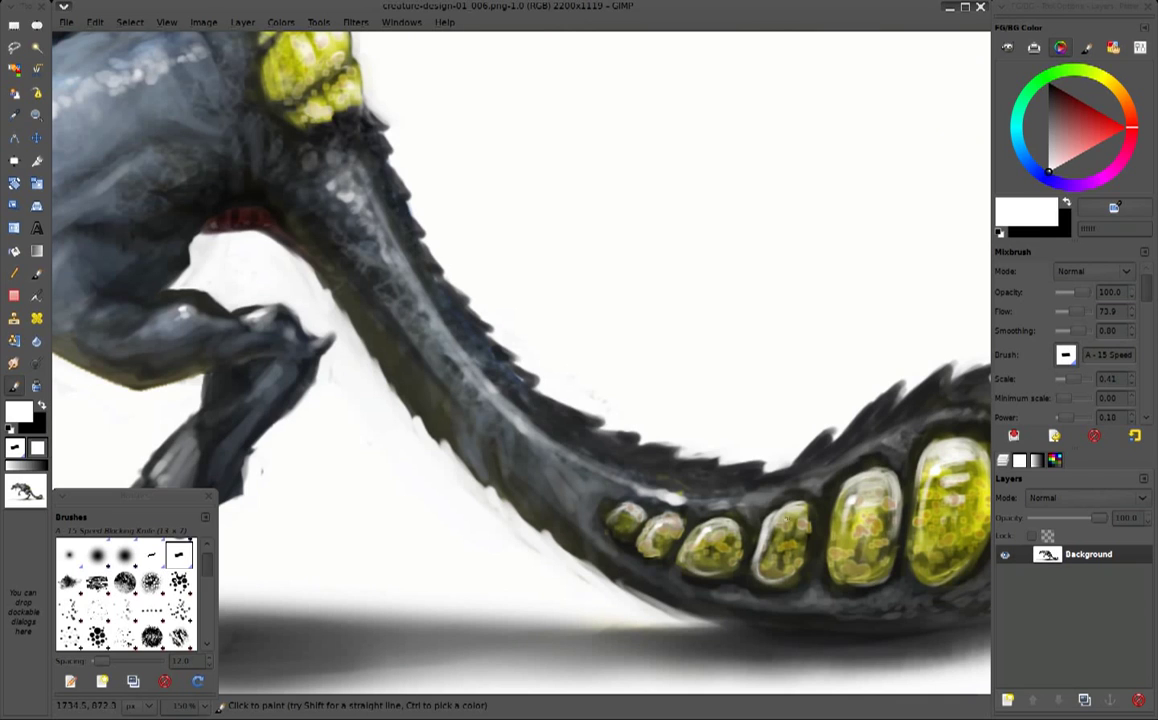
pyautogui.scroll(-1, 826, 505)
pyautogui.scroll(-1, 760, 460)
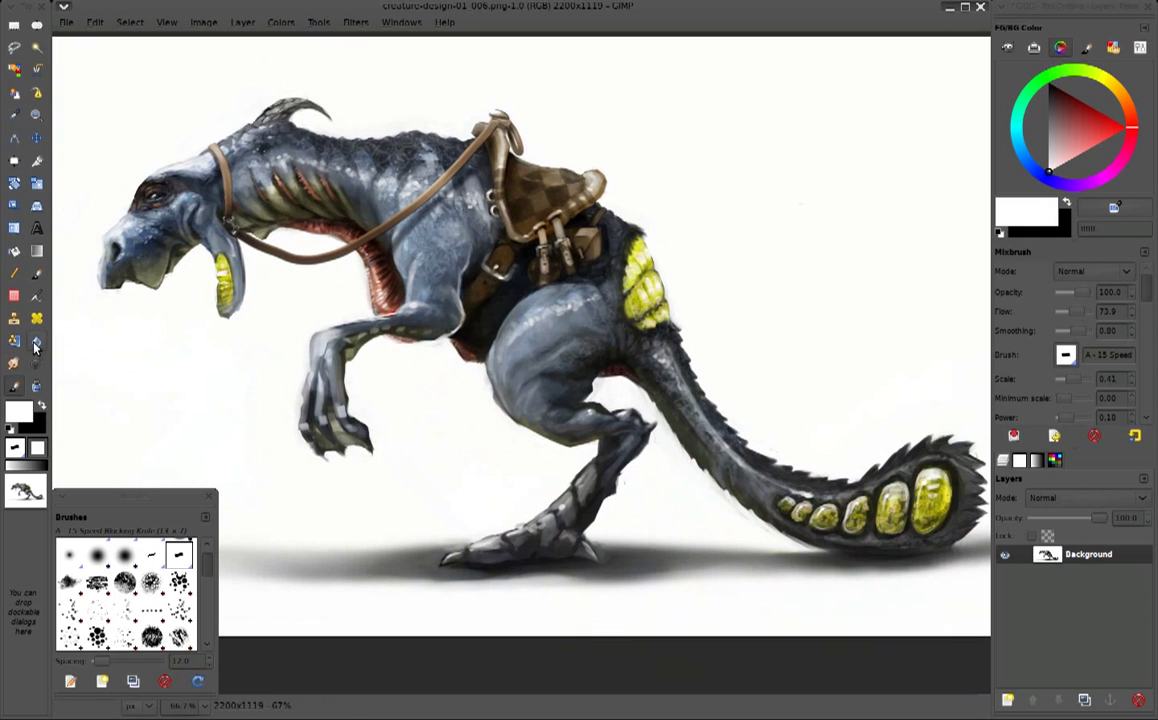
pyautogui.click(36, 340)
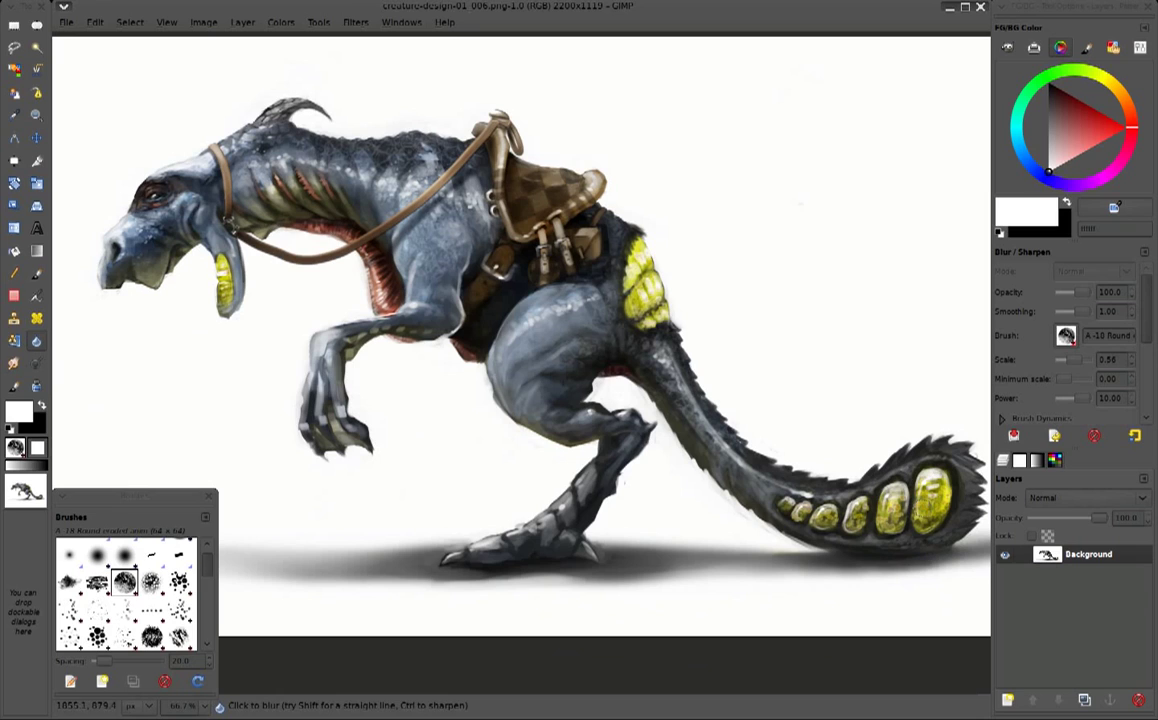
pyautogui.click(1058, 291)
pyautogui.click(1057, 291)
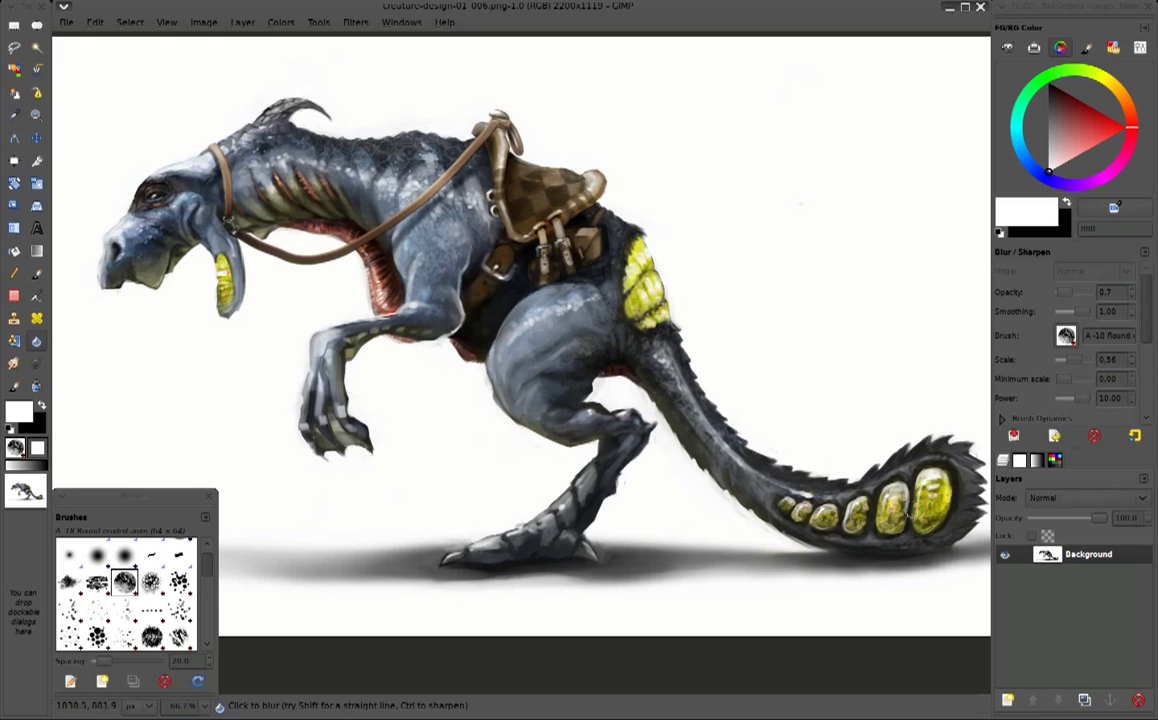
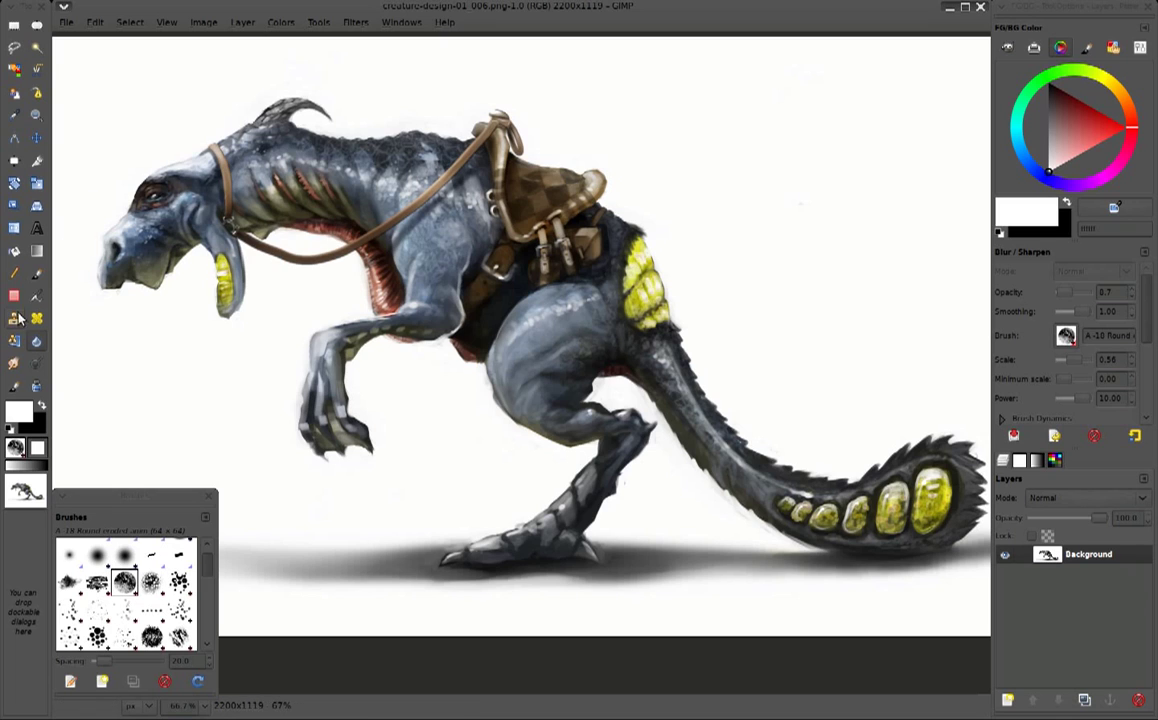
# Switch to the MyPaint blending brush and sample mid grey, near-black and white from the back leg
pyautogui.click(14, 385)
pyautogui.click(598, 466)
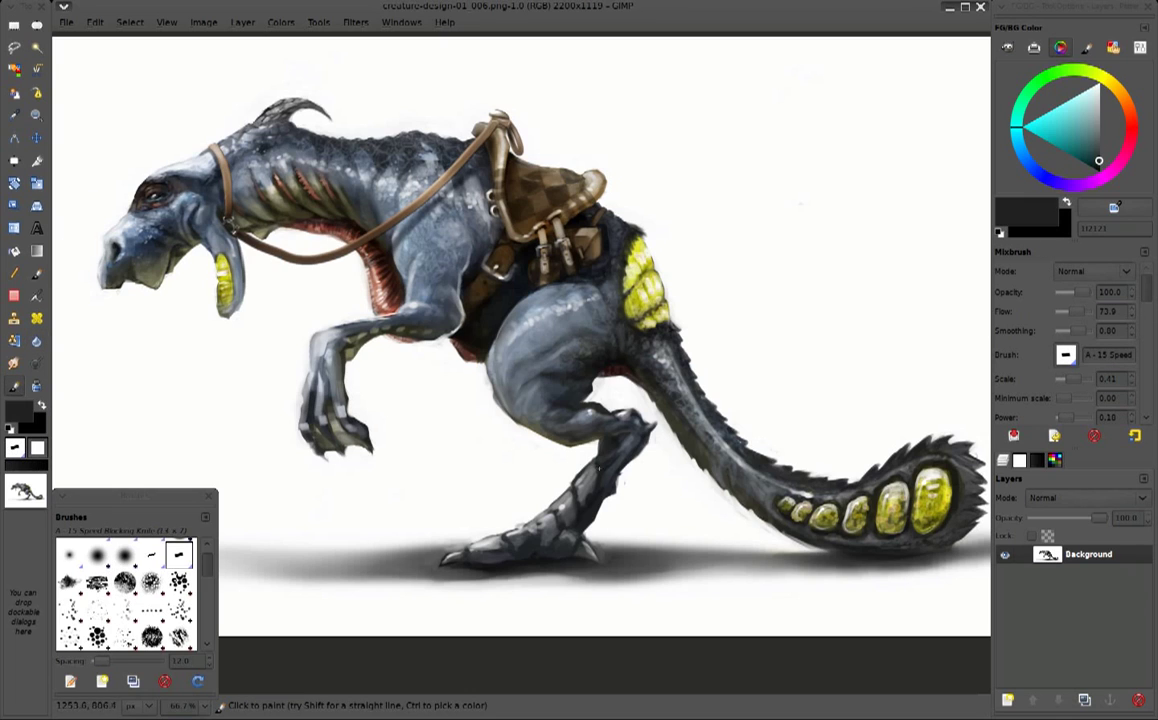
pyautogui.keyDown('ctrl'); pyautogui.click(595, 457); pyautogui.keyUp('ctrl')
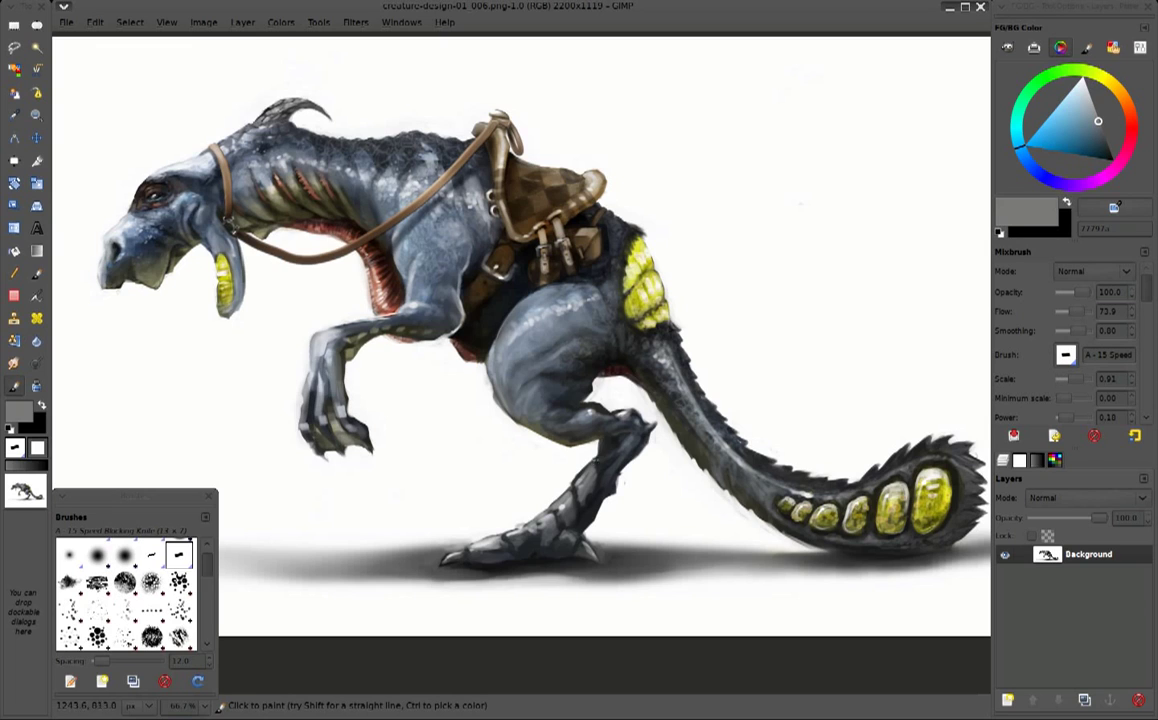
pyautogui.keyDown('ctrl'); pyautogui.click(580, 464); pyautogui.keyUp('ctrl')
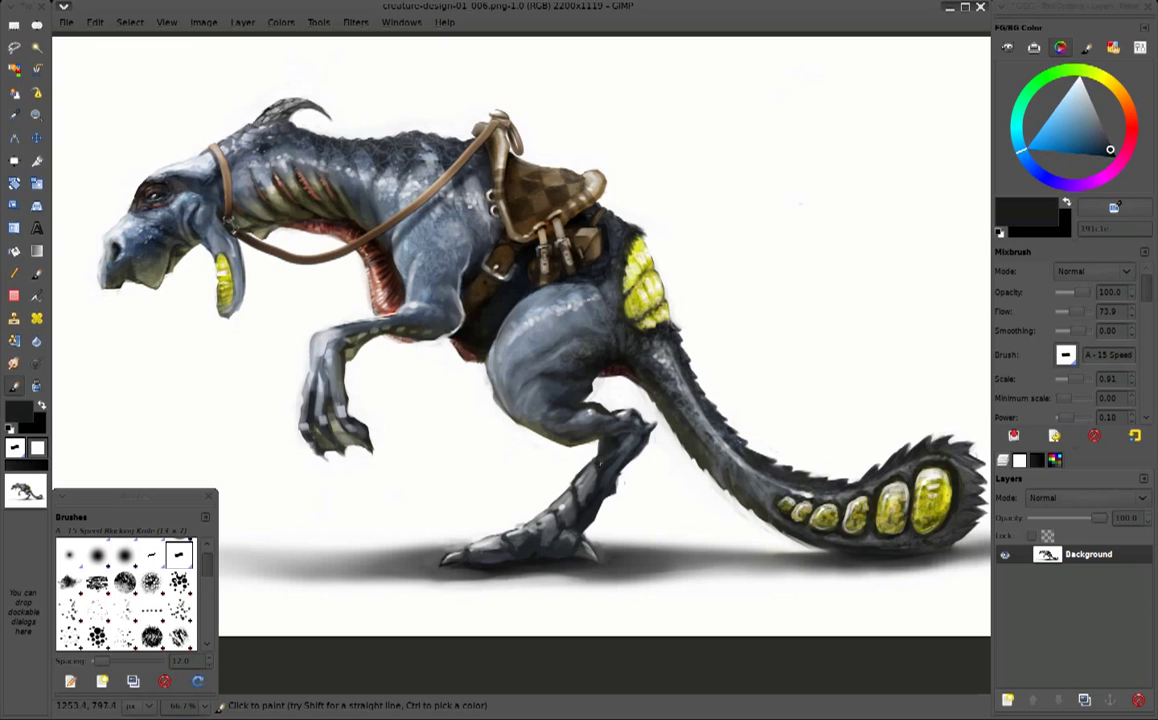
pyautogui.keyDown('ctrl'); pyautogui.click(589, 466); pyautogui.keyUp('ctrl')
pyautogui.keyDown('ctrl'); pyautogui.click(592, 429); pyautogui.keyUp('ctrl')
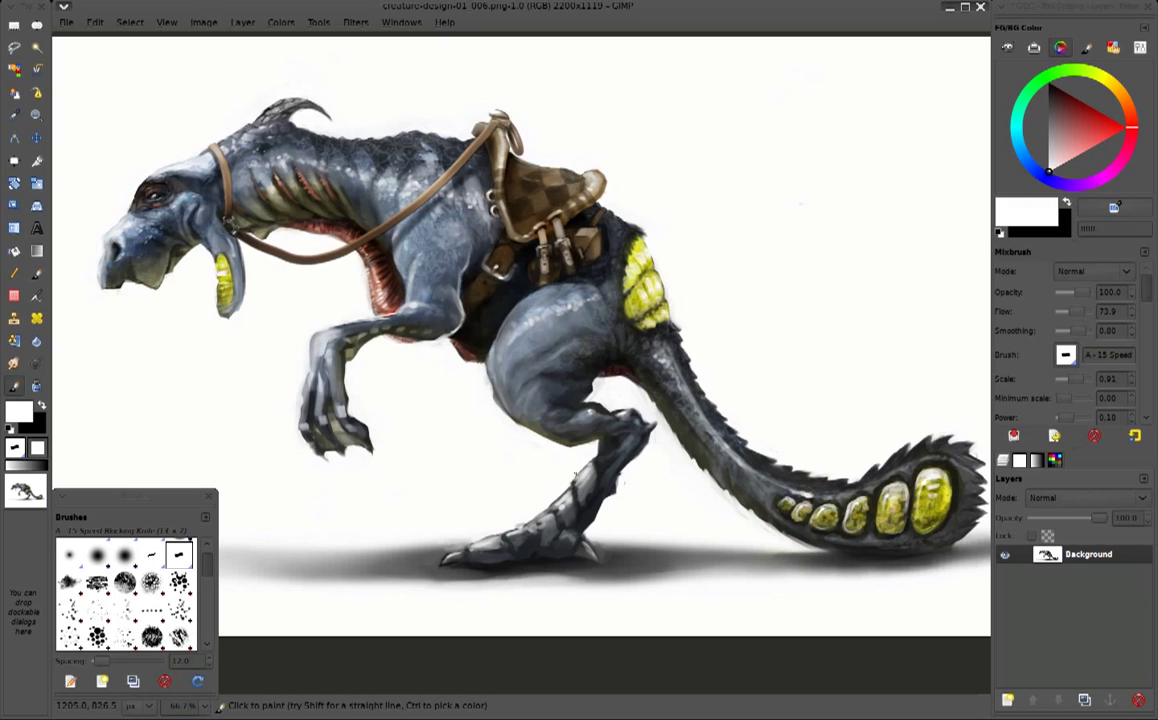
pyautogui.keyDown('ctrl'); pyautogui.click(595, 471); pyautogui.keyUp('ctrl')
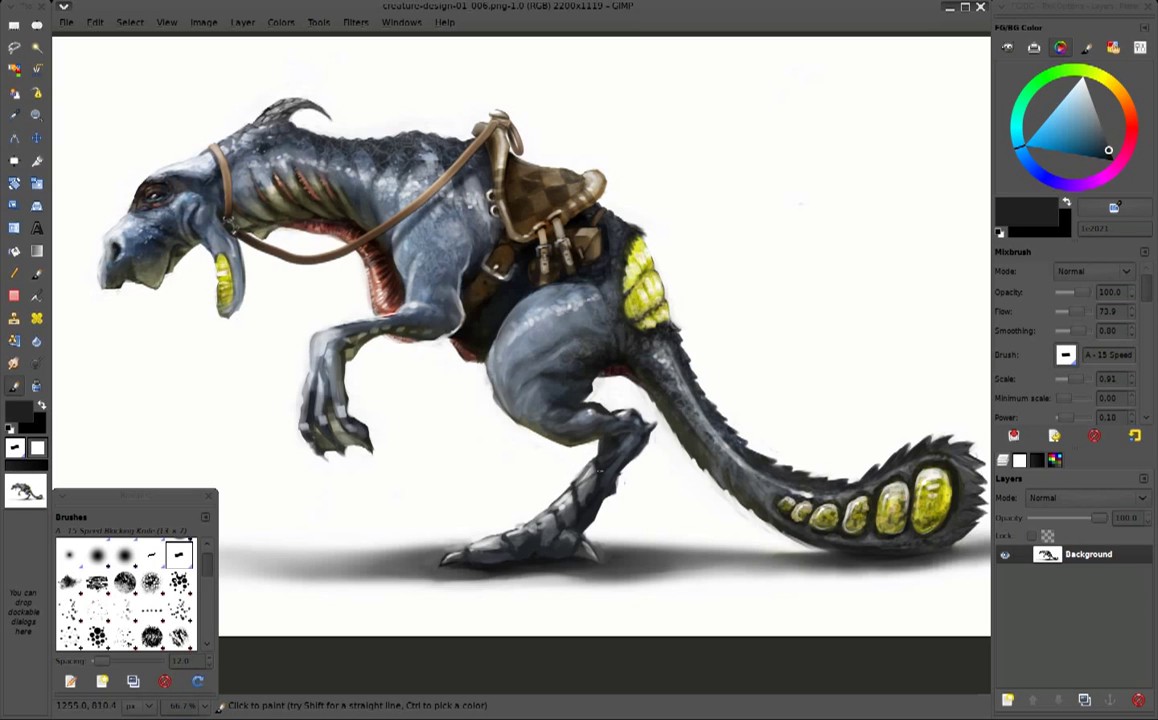
pyautogui.keyDown('ctrl'); pyautogui.click(588, 473); pyautogui.keyUp('ctrl')
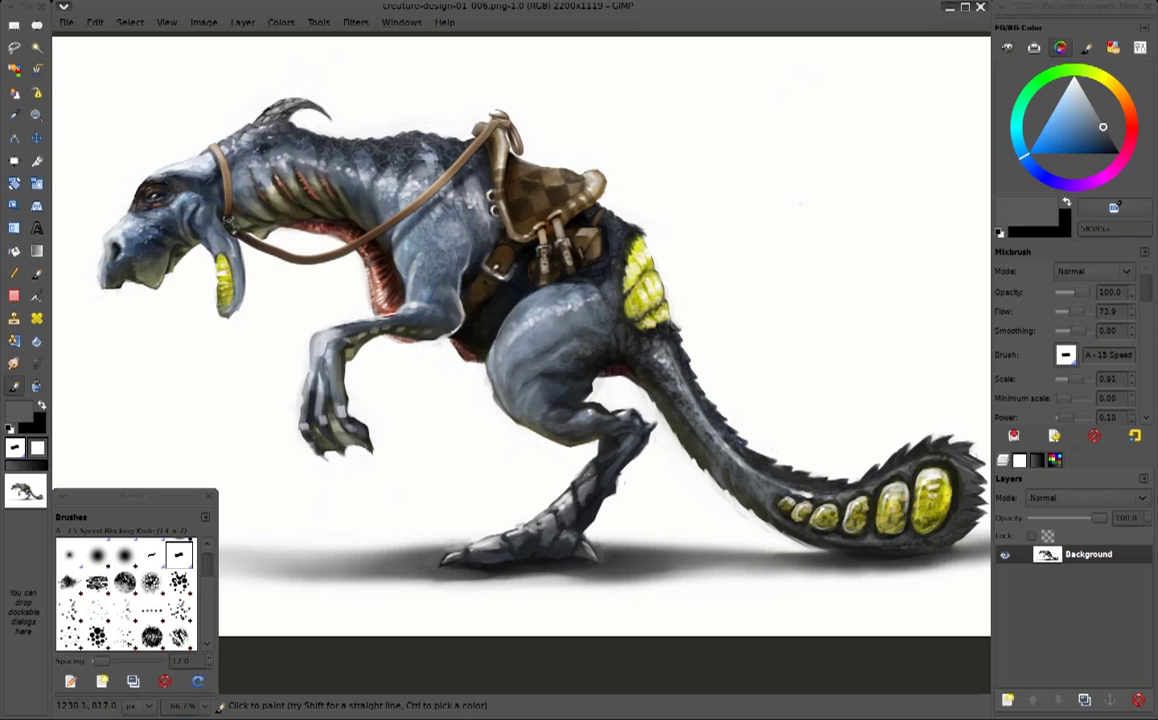
pyautogui.keyDown('ctrl'); pyautogui.click(603, 455); pyautogui.keyUp('ctrl')
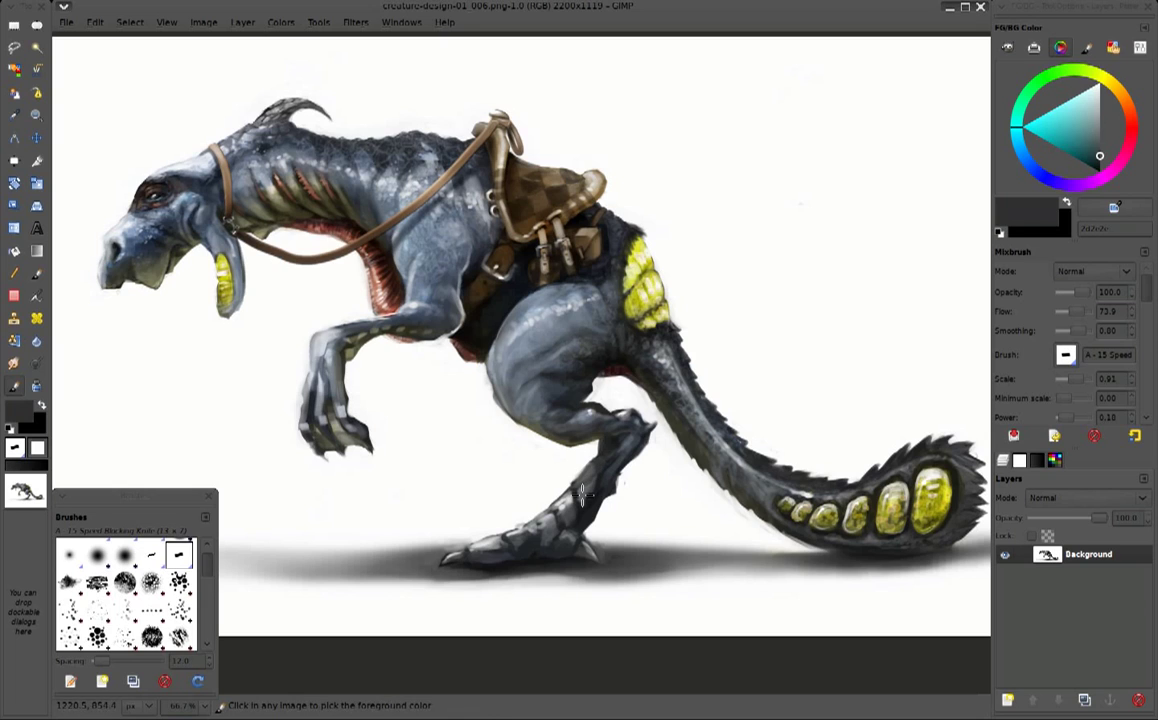
# Sample light, bluish and dark greys from the leg and foot
pyautogui.keyDown('ctrl'); pyautogui.click(510, 451); pyautogui.keyUp('ctrl')
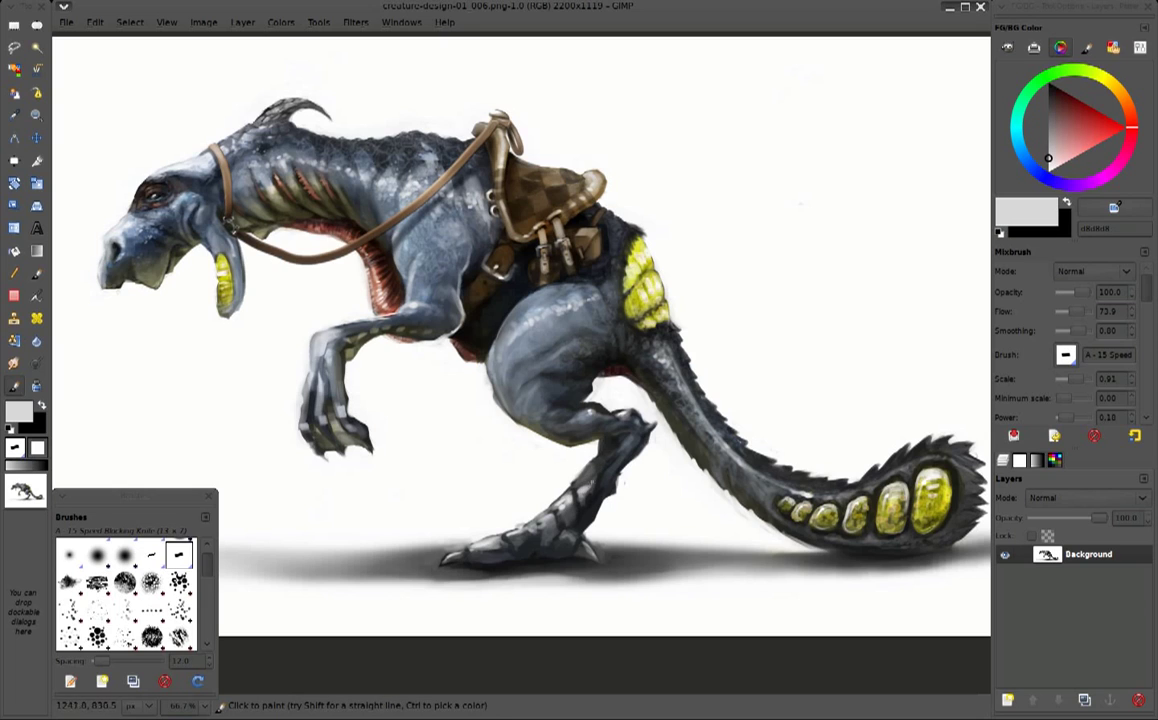
pyautogui.keyDown('ctrl'); pyautogui.click(531, 459); pyautogui.keyUp('ctrl')
pyautogui.keyDown('ctrl'); pyautogui.click(584, 461); pyautogui.keyUp('ctrl')
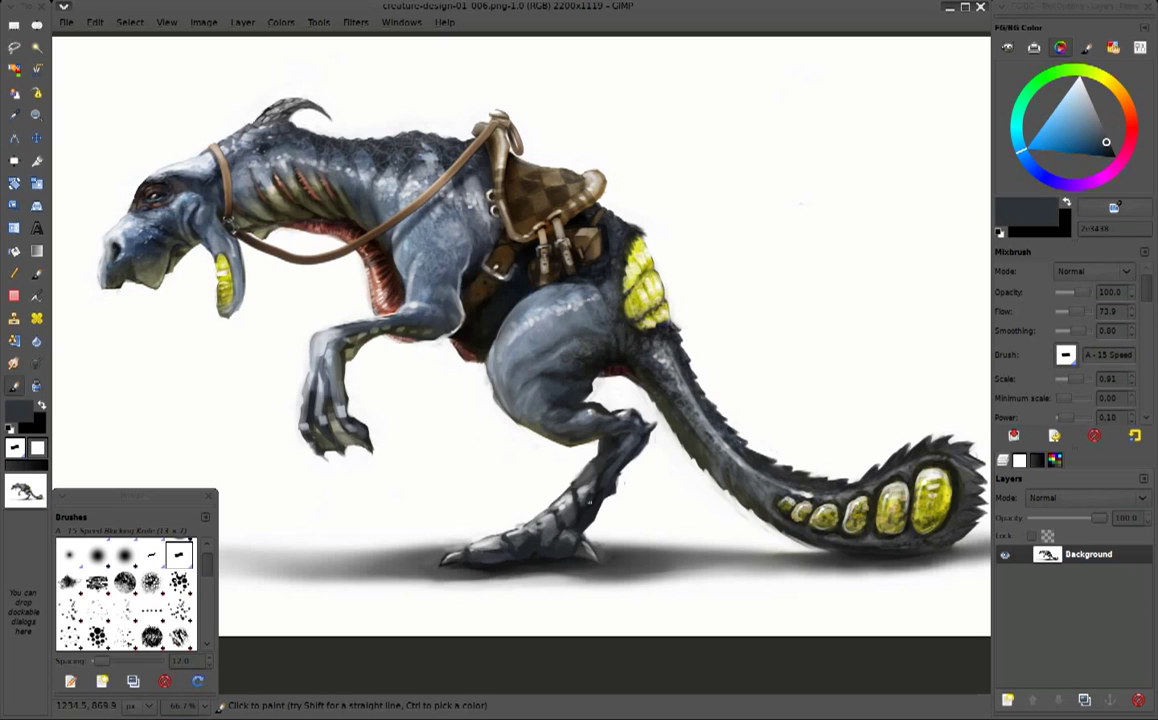
pyautogui.keyDown('ctrl'); pyautogui.click(505, 465); pyautogui.keyUp('ctrl')
pyautogui.keyDown('ctrl'); pyautogui.click(558, 533); pyautogui.keyUp('ctrl')
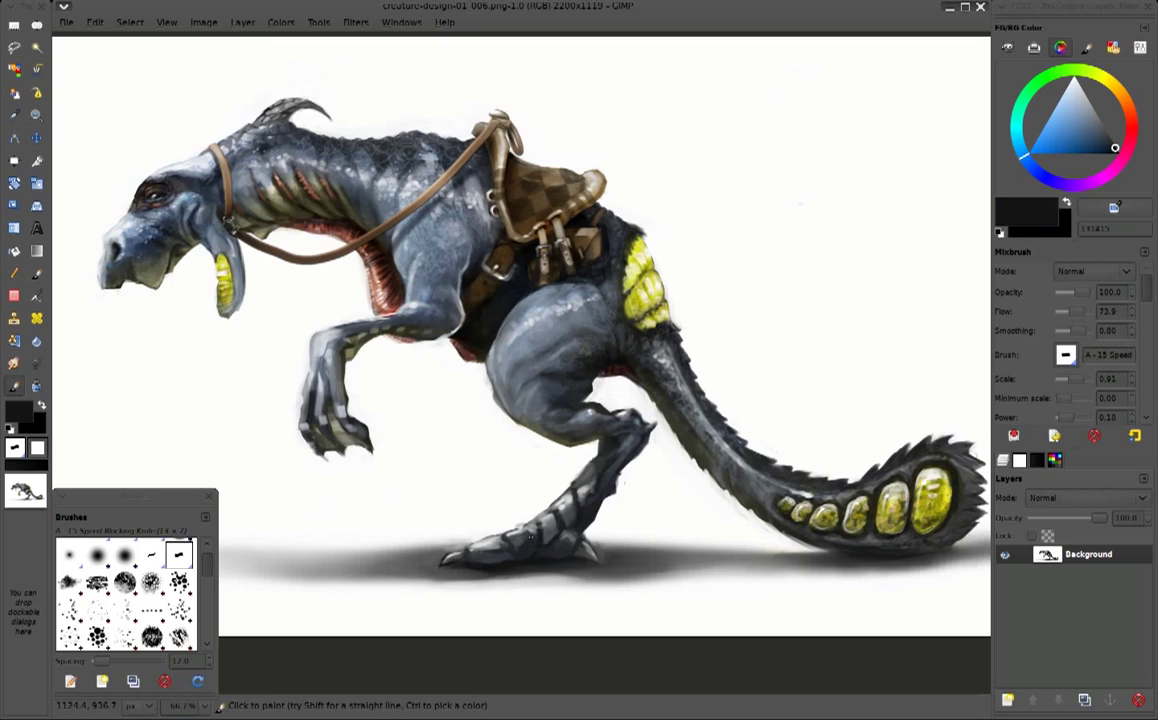
pyautogui.keyDown('ctrl'); pyautogui.click(538, 528); pyautogui.keyUp('ctrl')
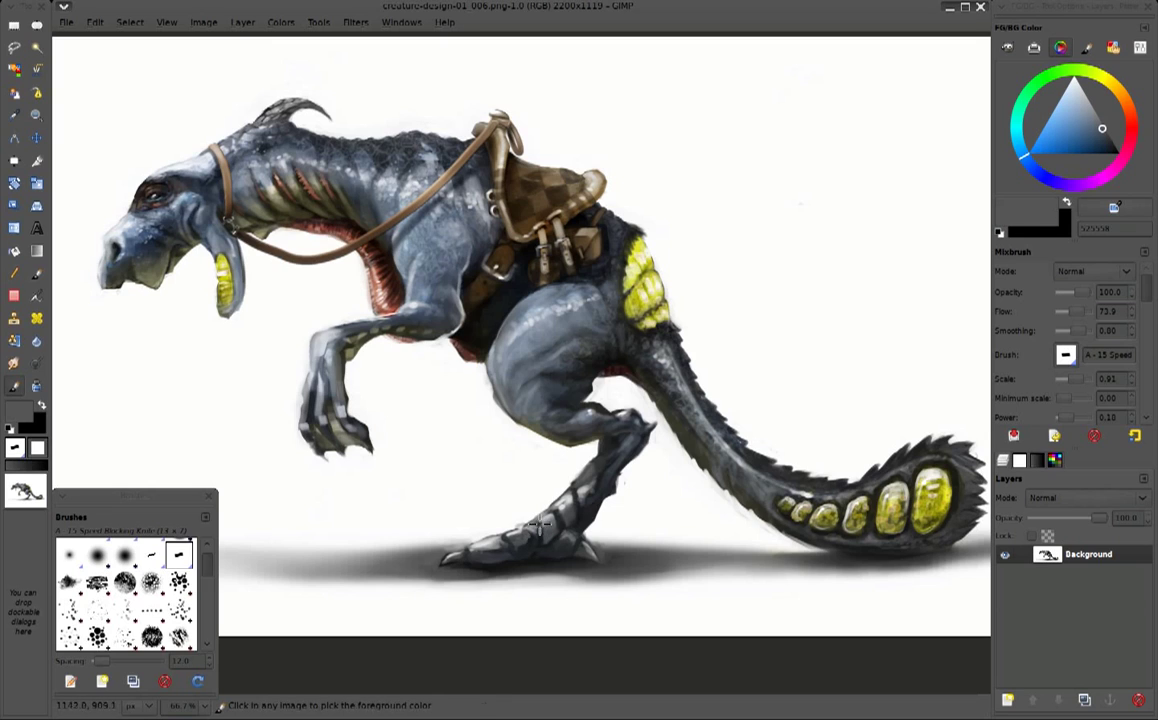
pyautogui.keyDown('ctrl'); pyautogui.click(534, 530); pyautogui.keyUp('ctrl')
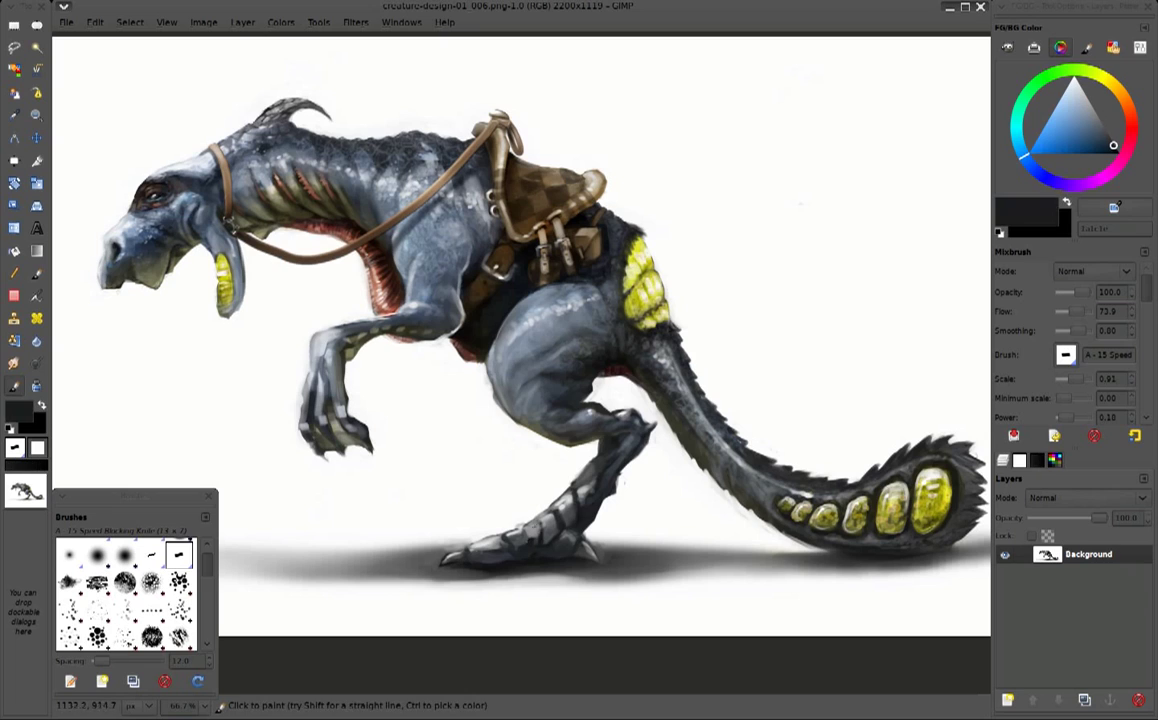
pyautogui.keyDown('ctrl'); pyautogui.click(481, 487); pyautogui.keyUp('ctrl')
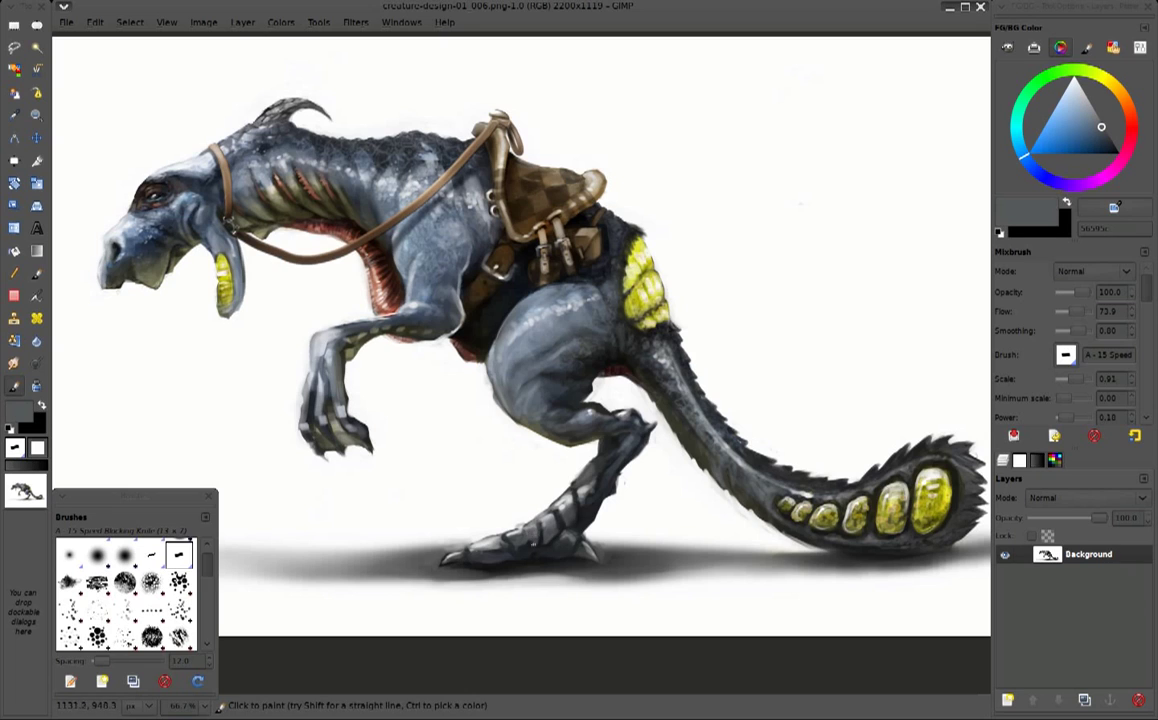
pyautogui.keyDown('ctrl'); pyautogui.click(482, 477); pyautogui.keyUp('ctrl')
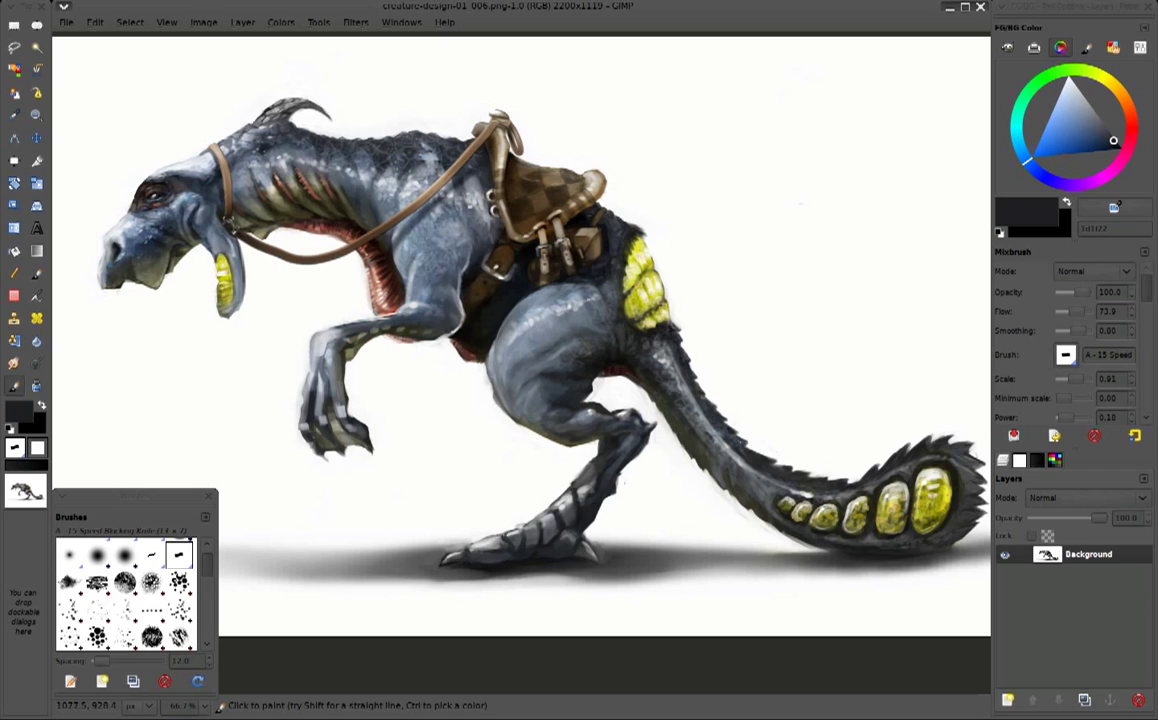
pyautogui.keyDown('ctrl'); pyautogui.click(467, 476); pyautogui.keyUp('ctrl')
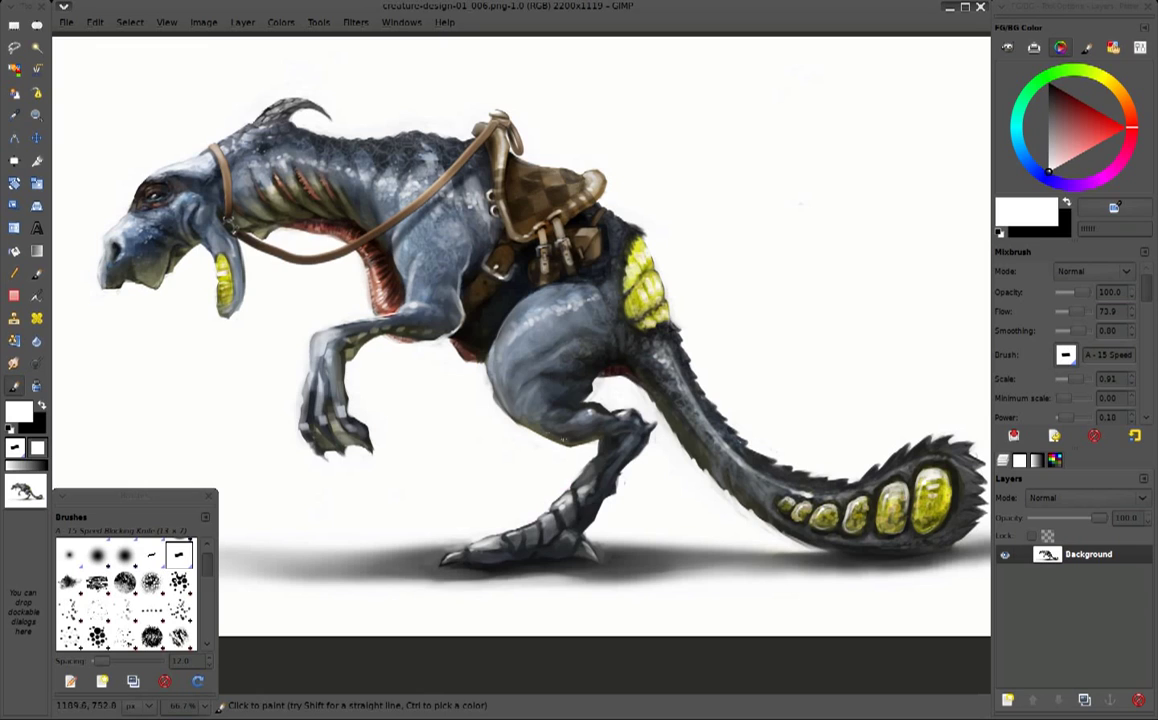
# Paint a light-grey highlight along the back of the leg and sample more foot greys
pyautogui.keyDown('ctrl'); pyautogui.click(516, 450); pyautogui.keyUp('ctrl')
pyautogui.moveTo(518, 442); pyautogui.dragTo(532, 428)
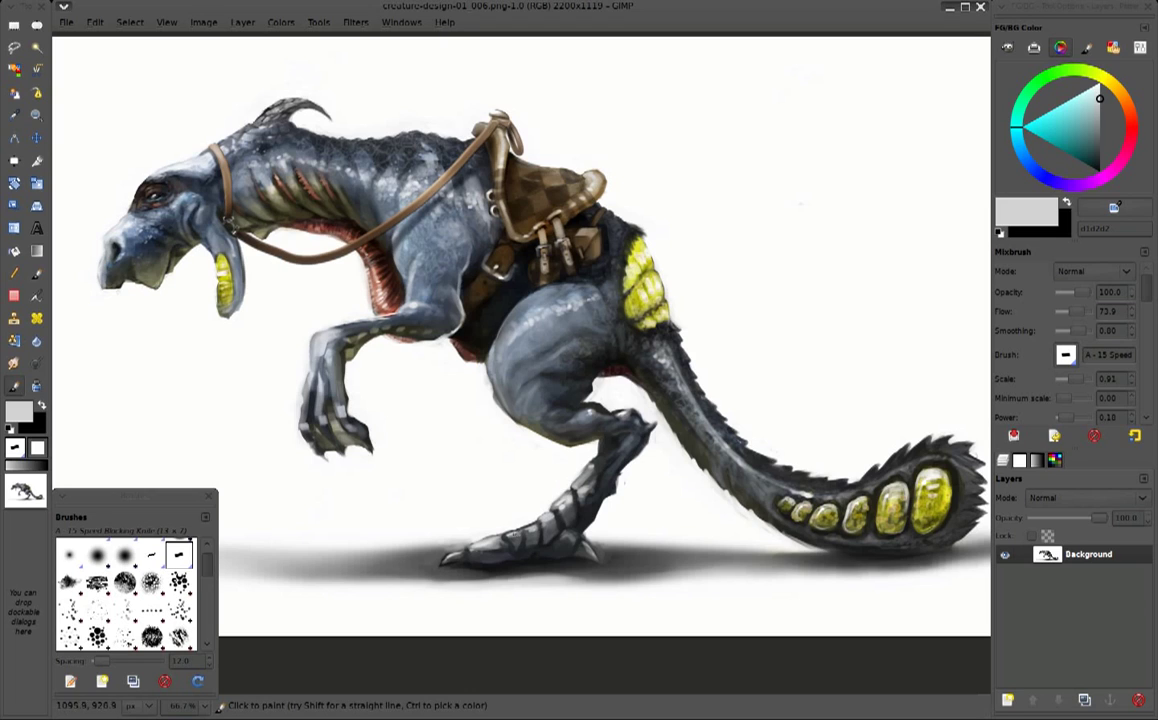
pyautogui.keyDown('ctrl'); pyautogui.click(563, 538); pyautogui.keyUp('ctrl')
pyautogui.keyDown('ctrl'); pyautogui.click(563, 538); pyautogui.keyUp('ctrl')
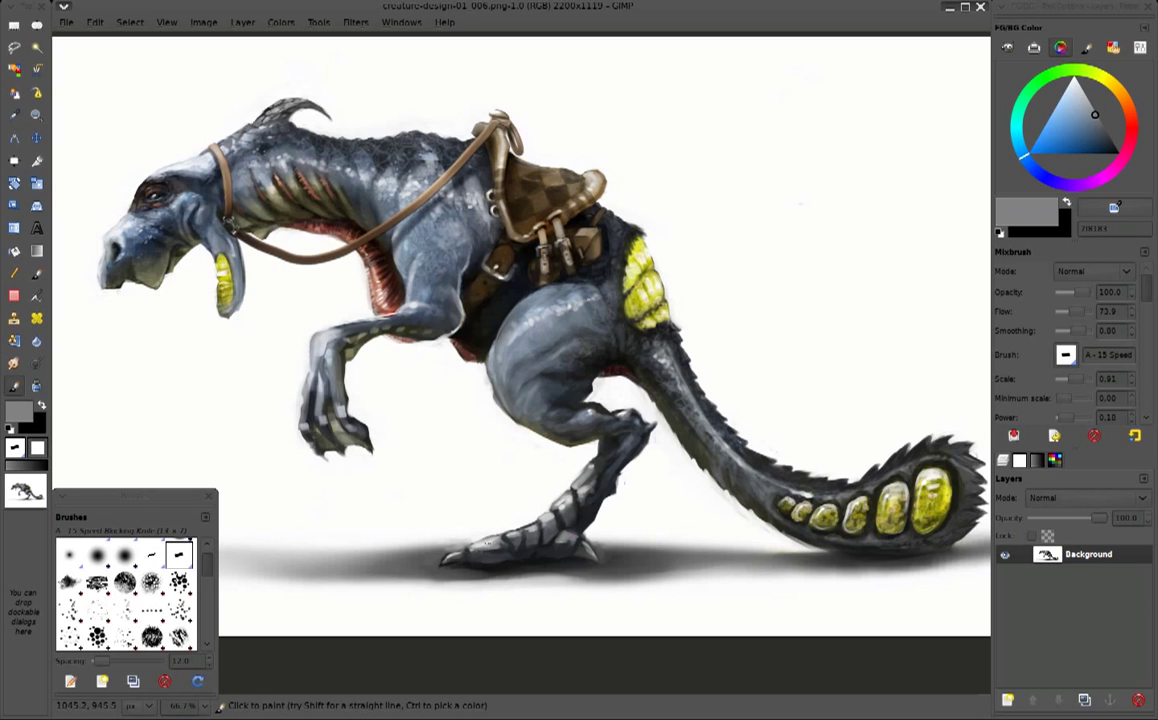
pyautogui.keyDown('ctrl'); pyautogui.click(487, 489); pyautogui.keyUp('ctrl')
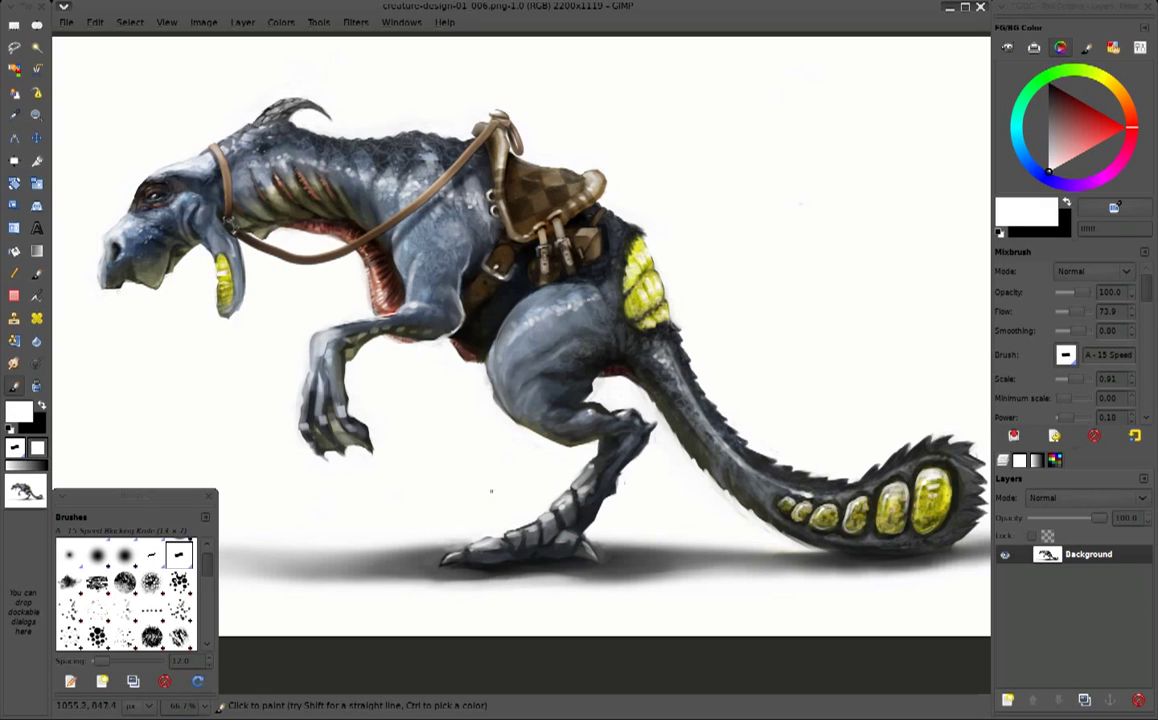
pyautogui.keyDown('ctrl'); pyautogui.click(500, 534); pyautogui.keyUp('ctrl')
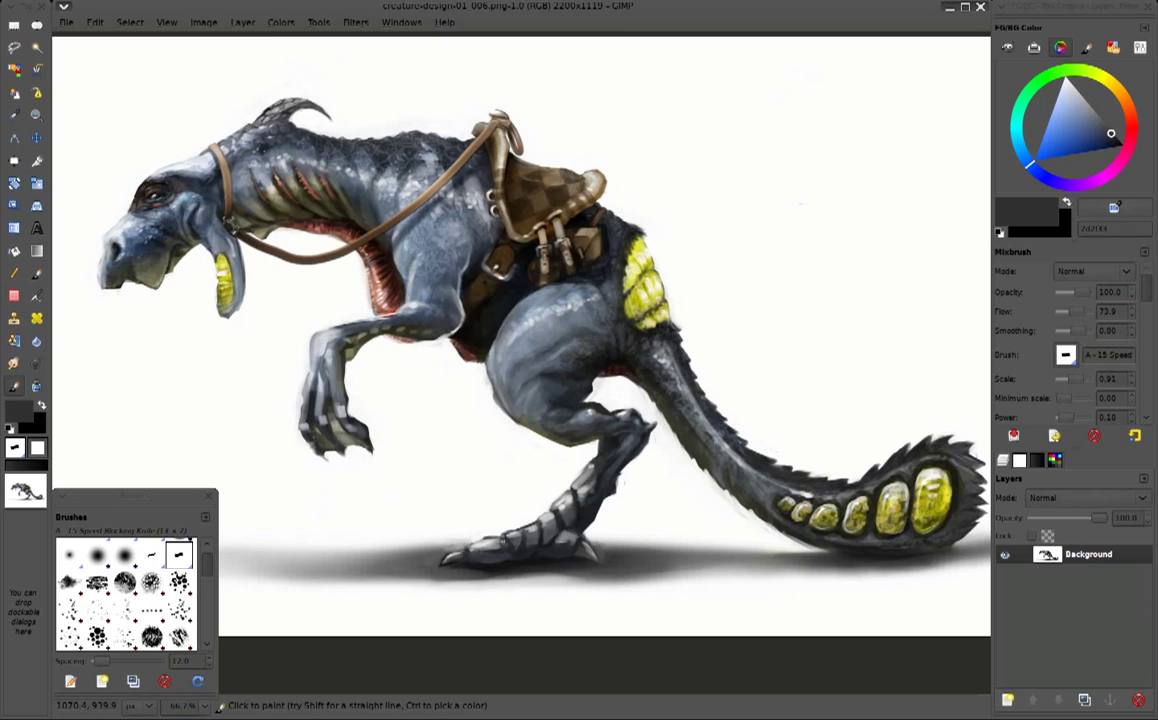
pyautogui.keyDown('ctrl'); pyautogui.click(432, 492); pyautogui.keyUp('ctrl')
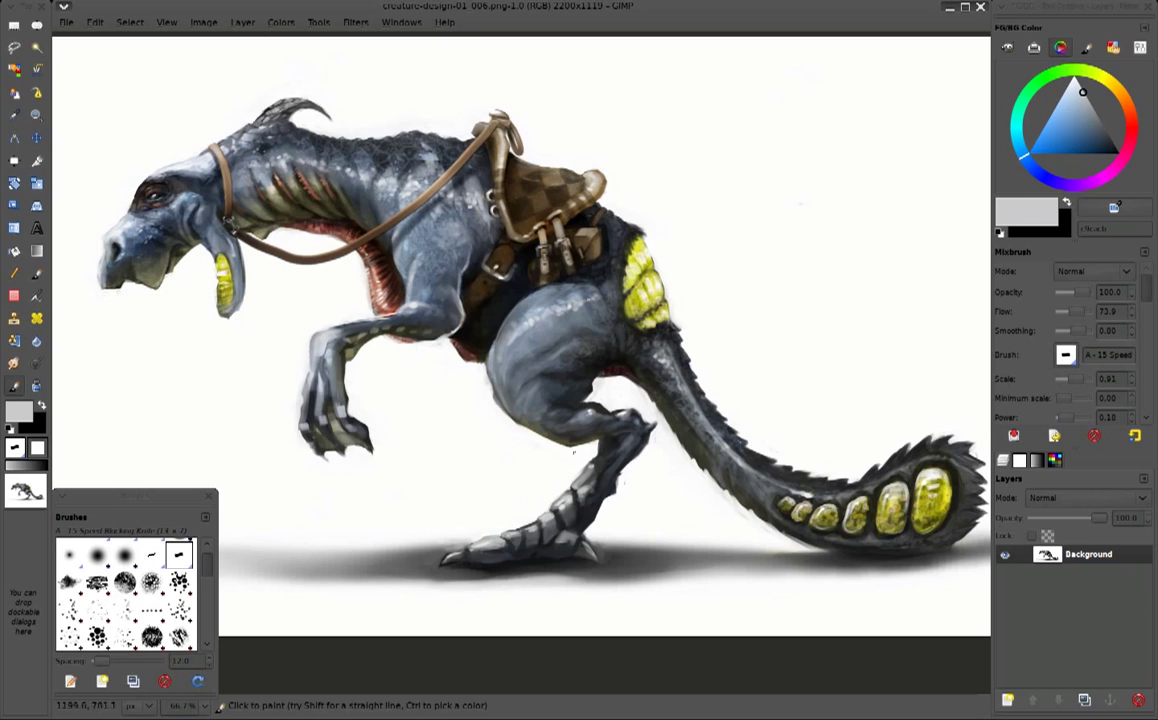
# Reset the colours to default and sample near-black, mid and light greys from the foot
pyautogui.press('d')
pyautogui.press('x')
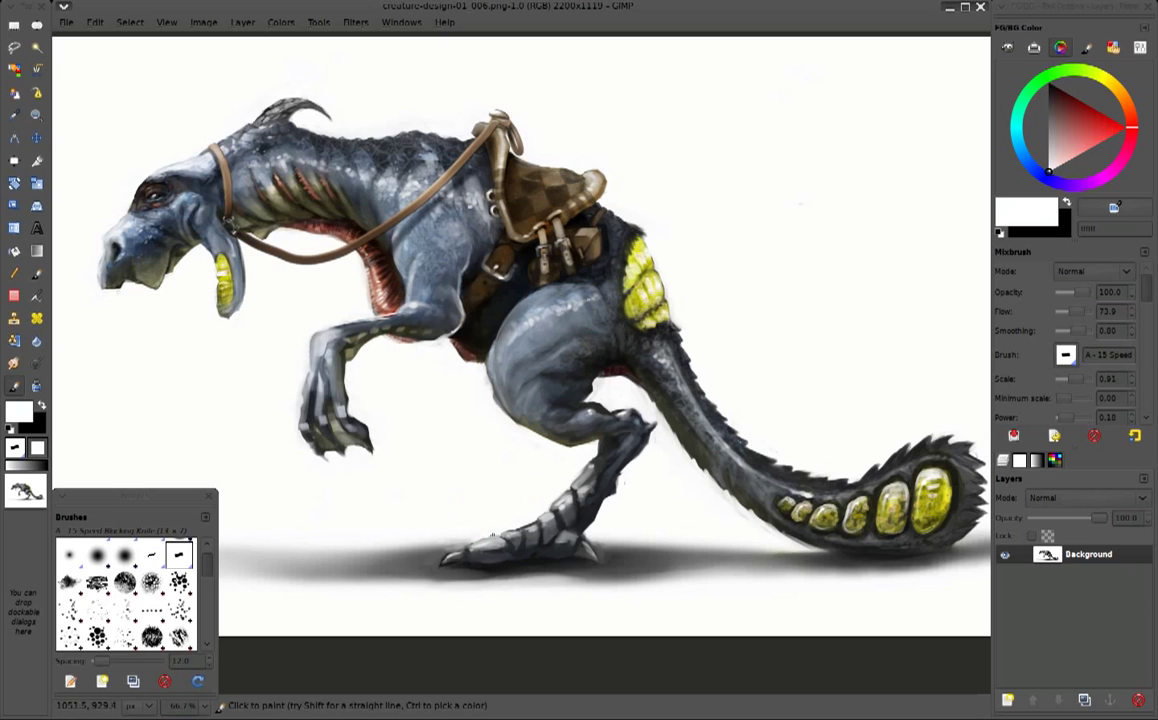
pyautogui.keyDown('ctrl'); pyautogui.click(482, 551); pyautogui.keyUp('ctrl')
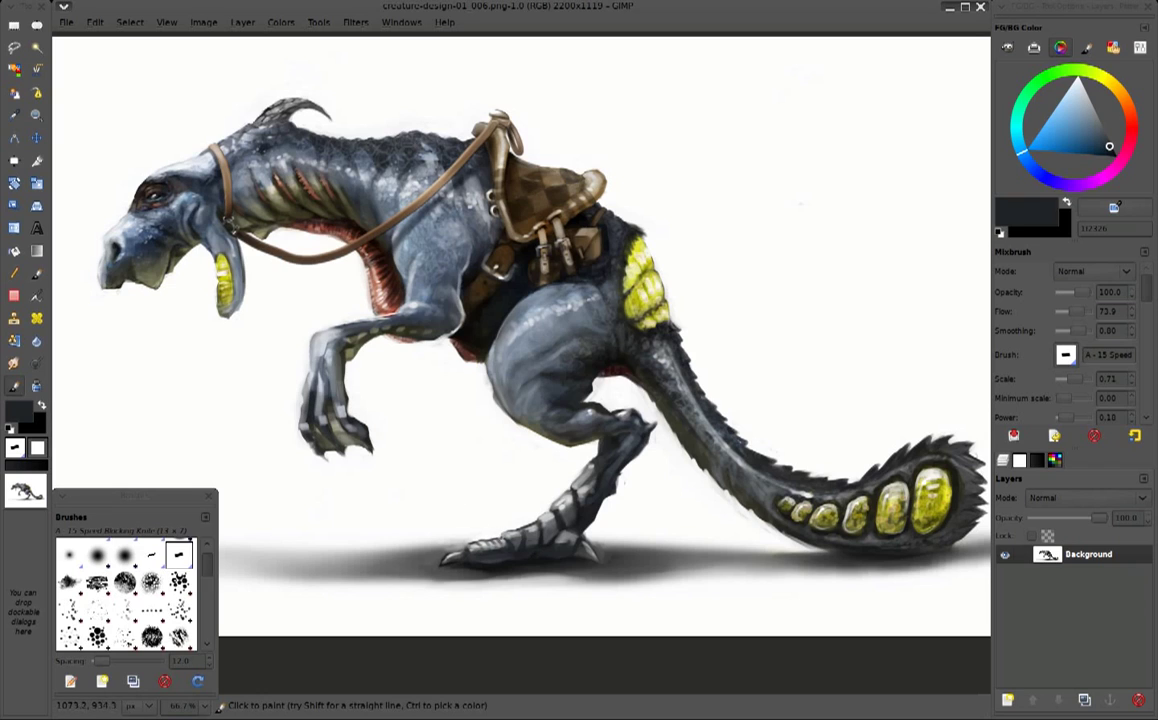
pyautogui.keyDown('ctrl'); pyautogui.click(478, 534); pyautogui.keyUp('ctrl')
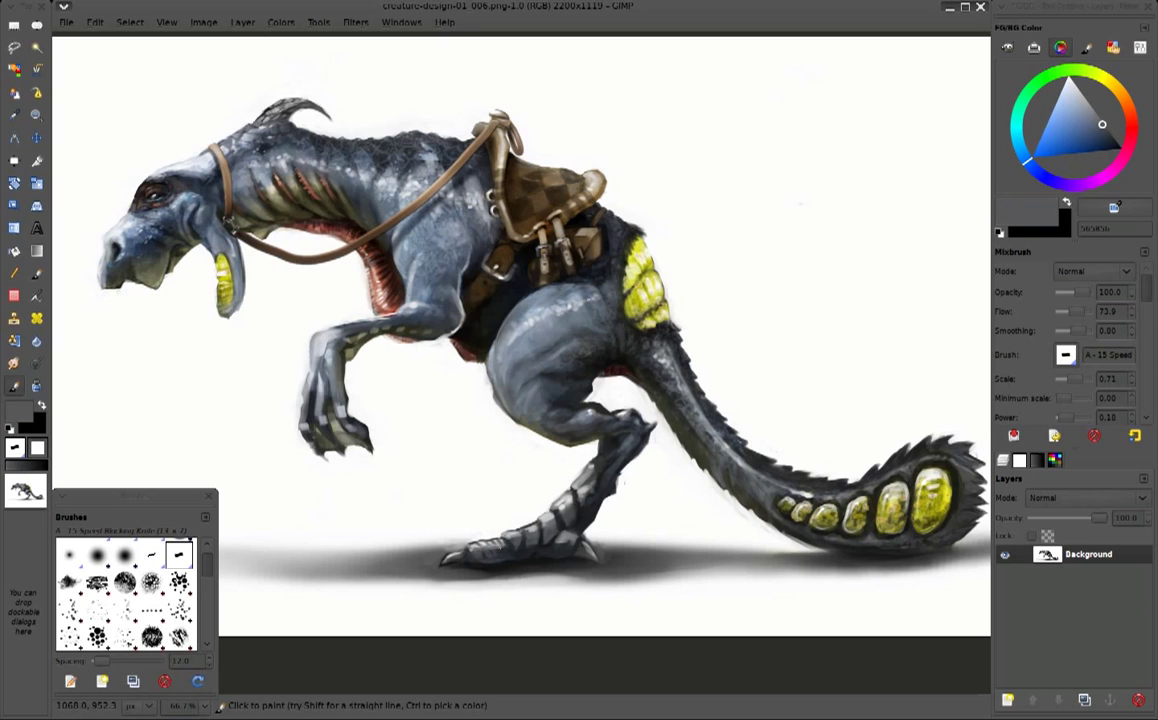
pyautogui.keyDown('ctrl'); pyautogui.click(460, 496); pyautogui.keyUp('ctrl')
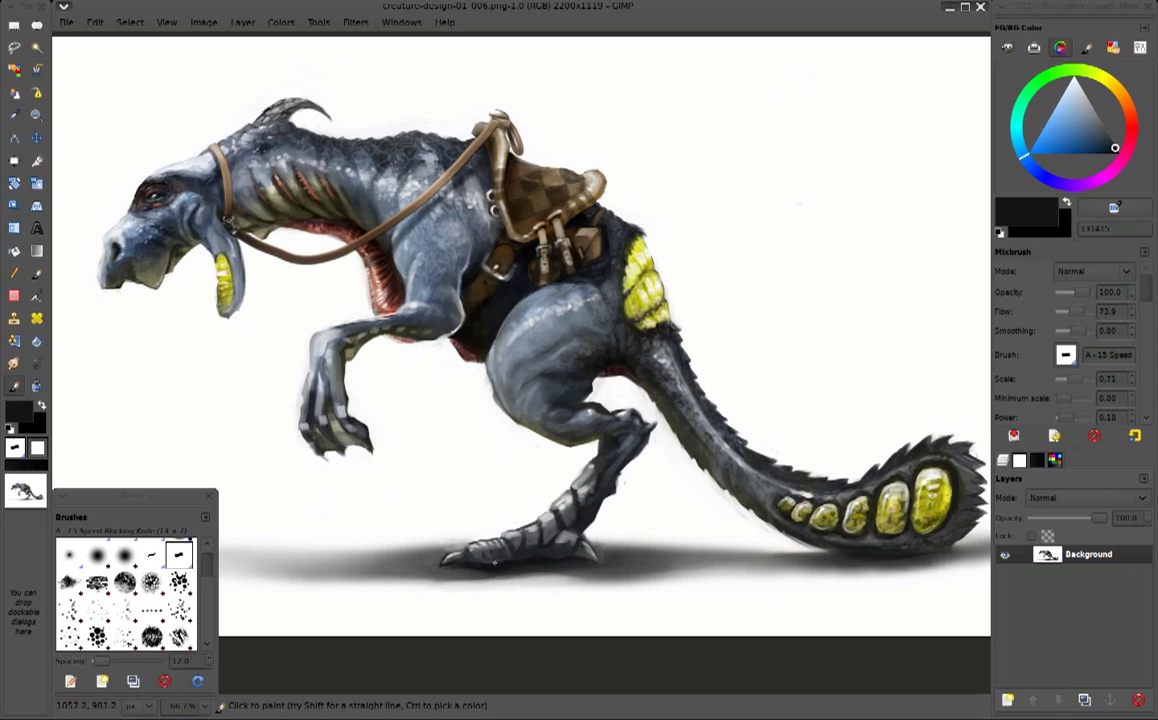
pyautogui.keyDown('ctrl'); pyautogui.click(445, 496); pyautogui.keyUp('ctrl')
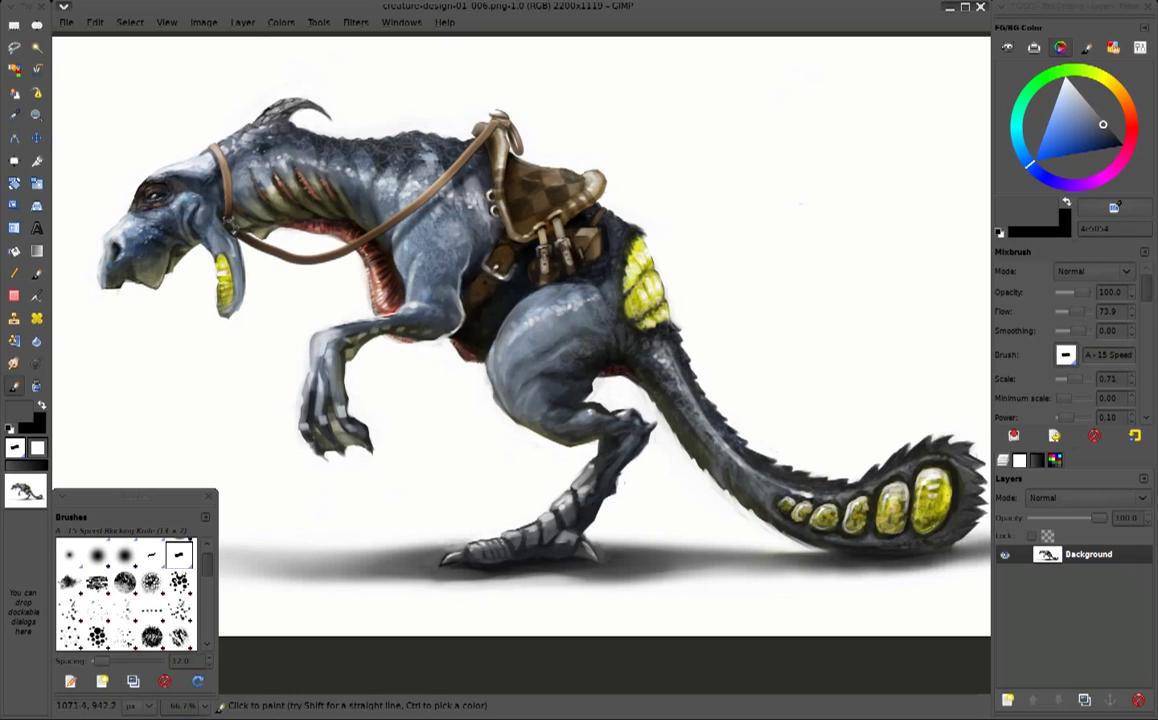
pyautogui.keyDown('ctrl'); pyautogui.click(509, 549); pyautogui.keyUp('ctrl')
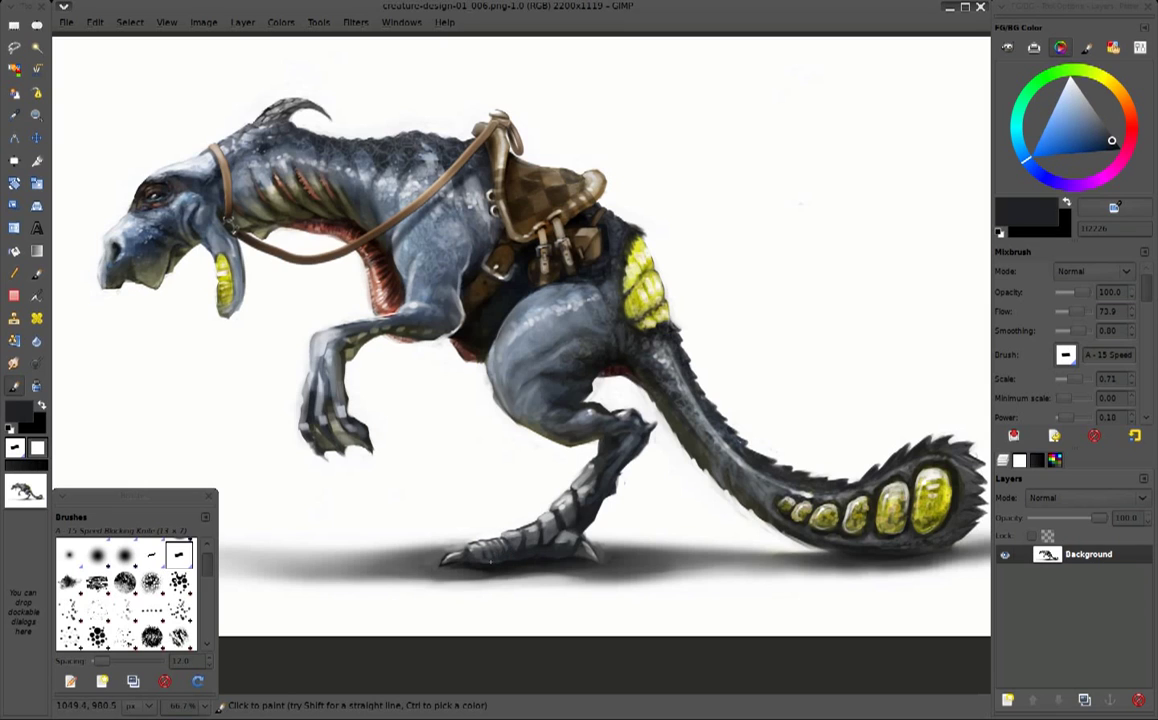
pyautogui.keyDown('ctrl'); pyautogui.click(529, 531); pyautogui.keyUp('ctrl')
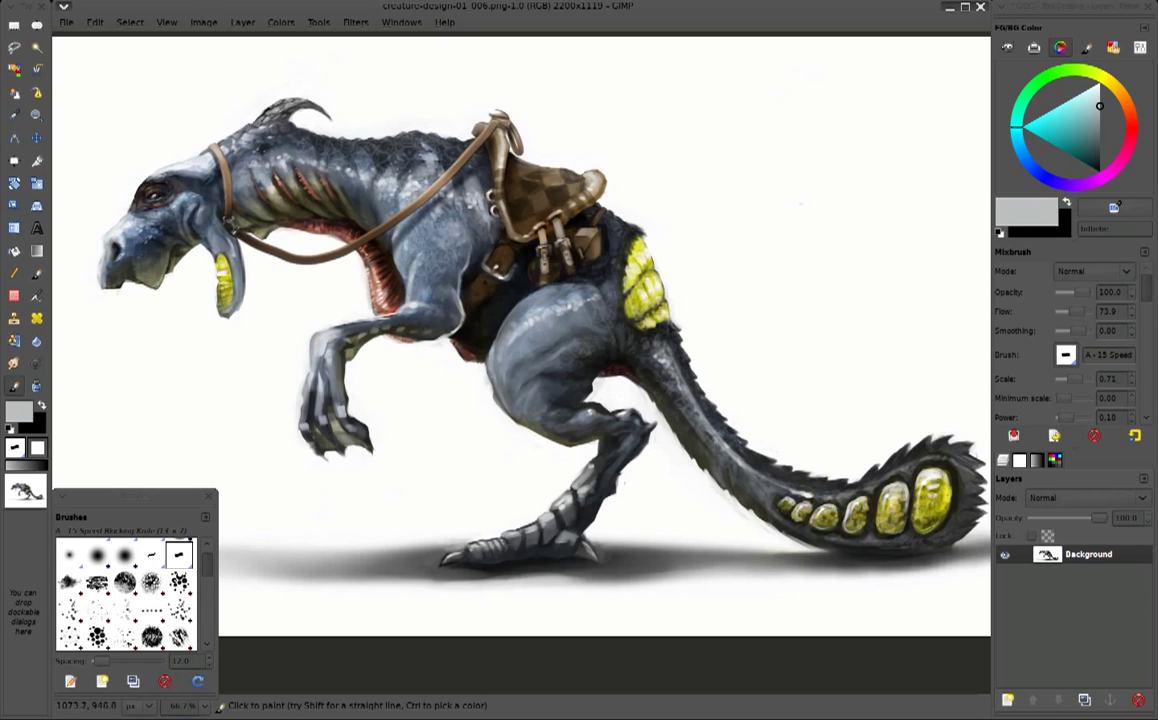
pyautogui.keyDown('ctrl'); pyautogui.click(490, 542); pyautogui.keyUp('ctrl')
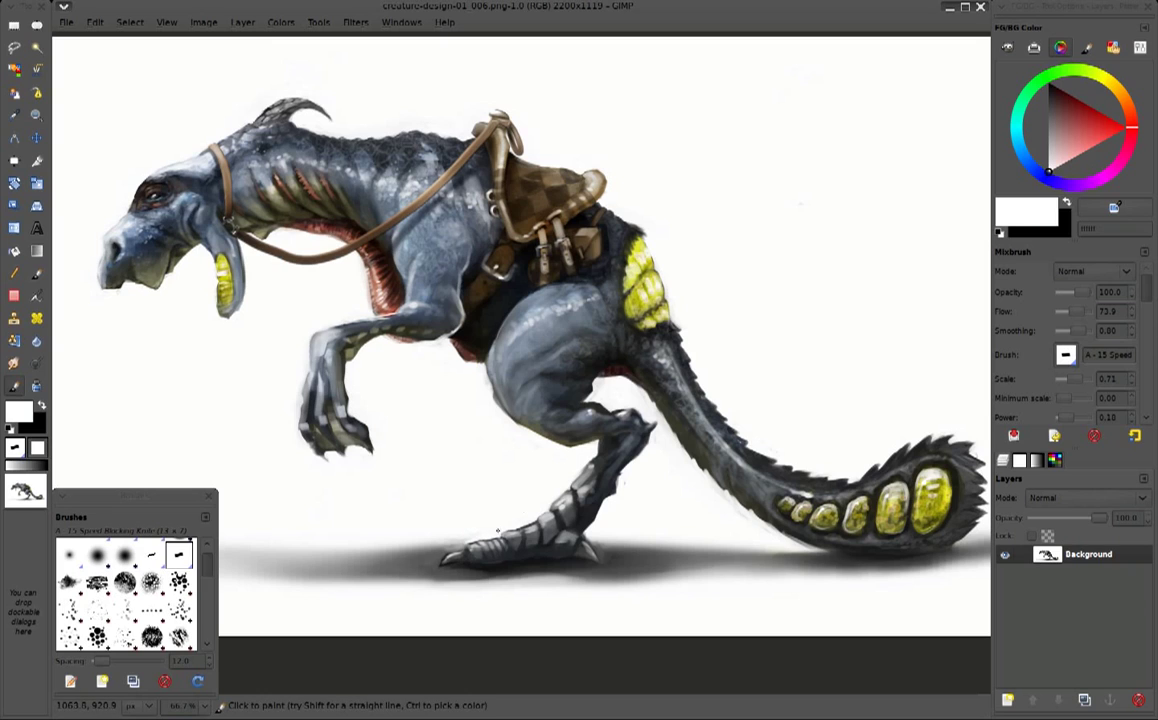
pyautogui.keyDown('ctrl'); pyautogui.click(495, 455); pyautogui.keyUp('ctrl')
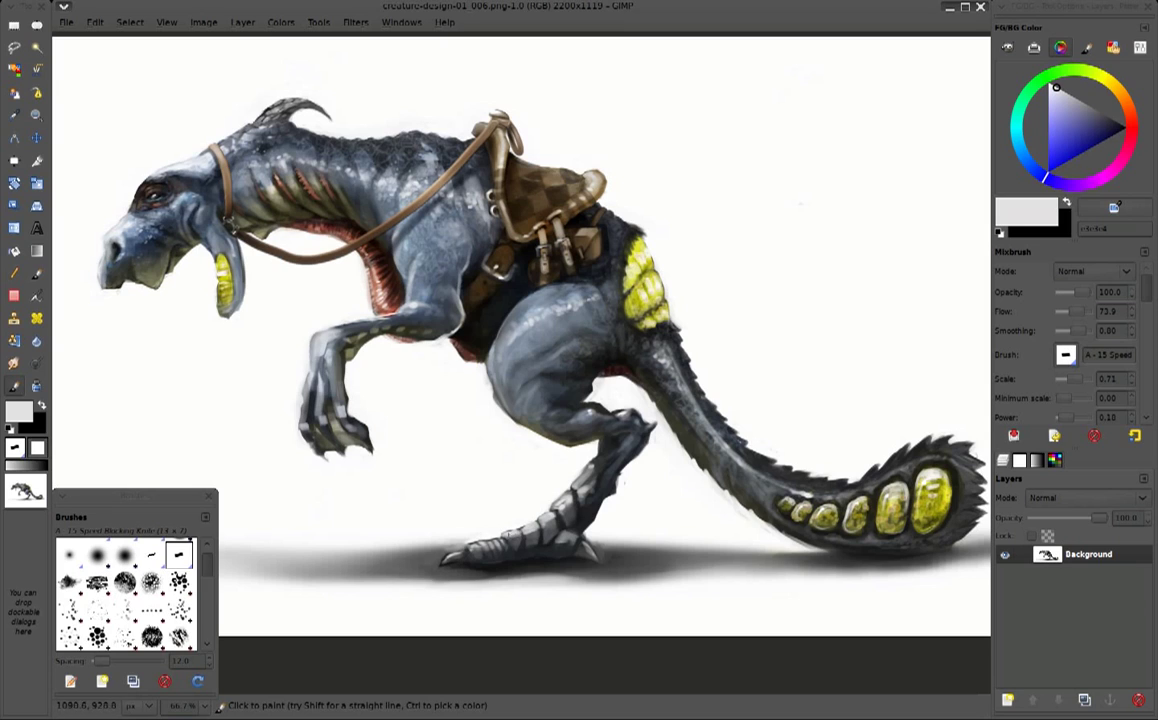
pyautogui.keyDown('ctrl'); pyautogui.click(459, 481); pyautogui.keyUp('ctrl')
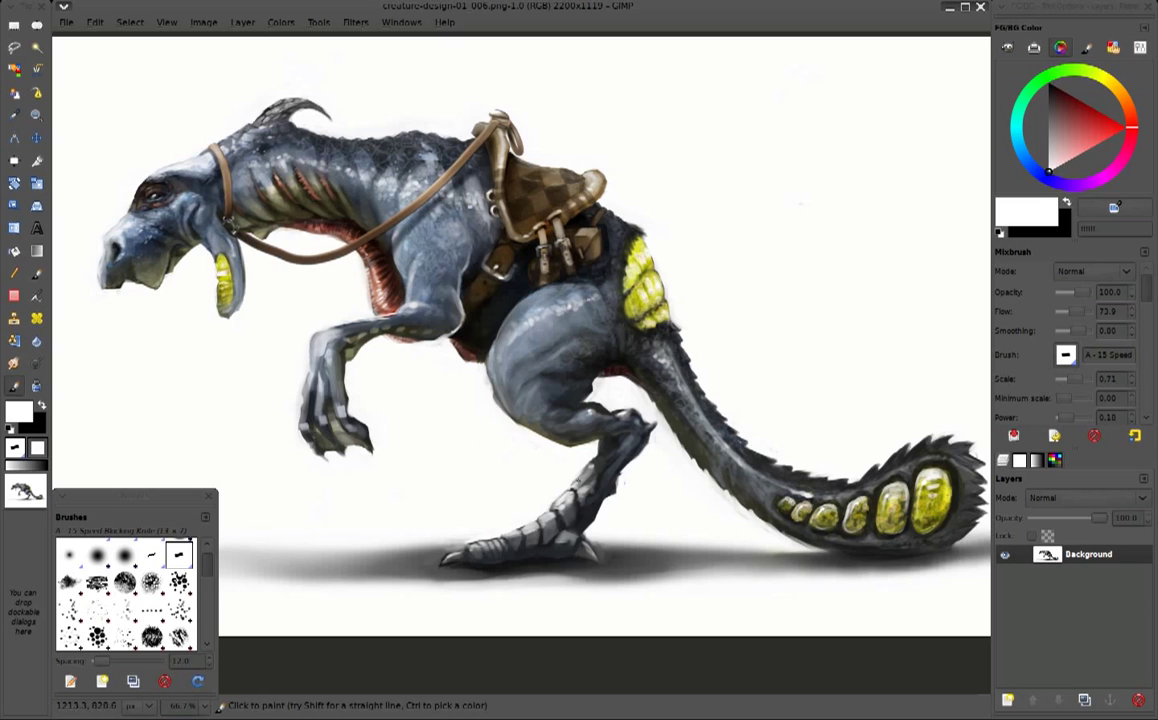
# Paint light grey highlights on the lower leg using greys picked from the leg
pyautogui.keyDown('ctrl'); pyautogui.click(524, 450); pyautogui.keyUp('ctrl')
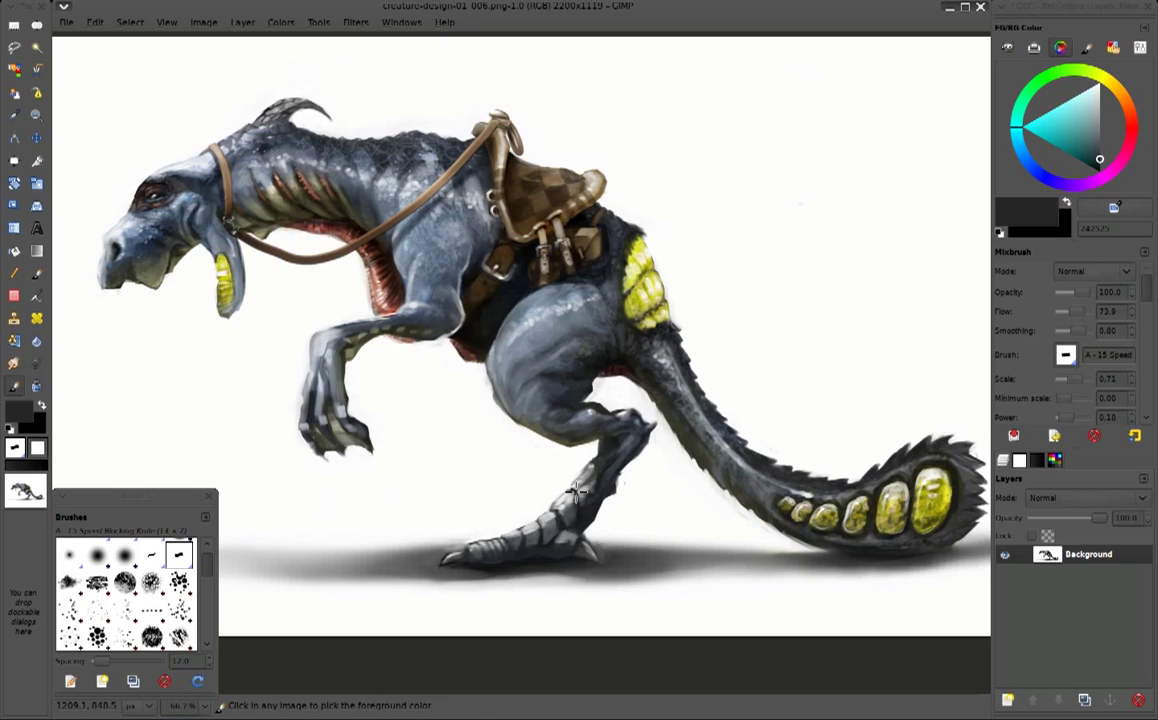
pyautogui.keyDown('ctrl'); pyautogui.click(556, 497); pyautogui.keyUp('ctrl')
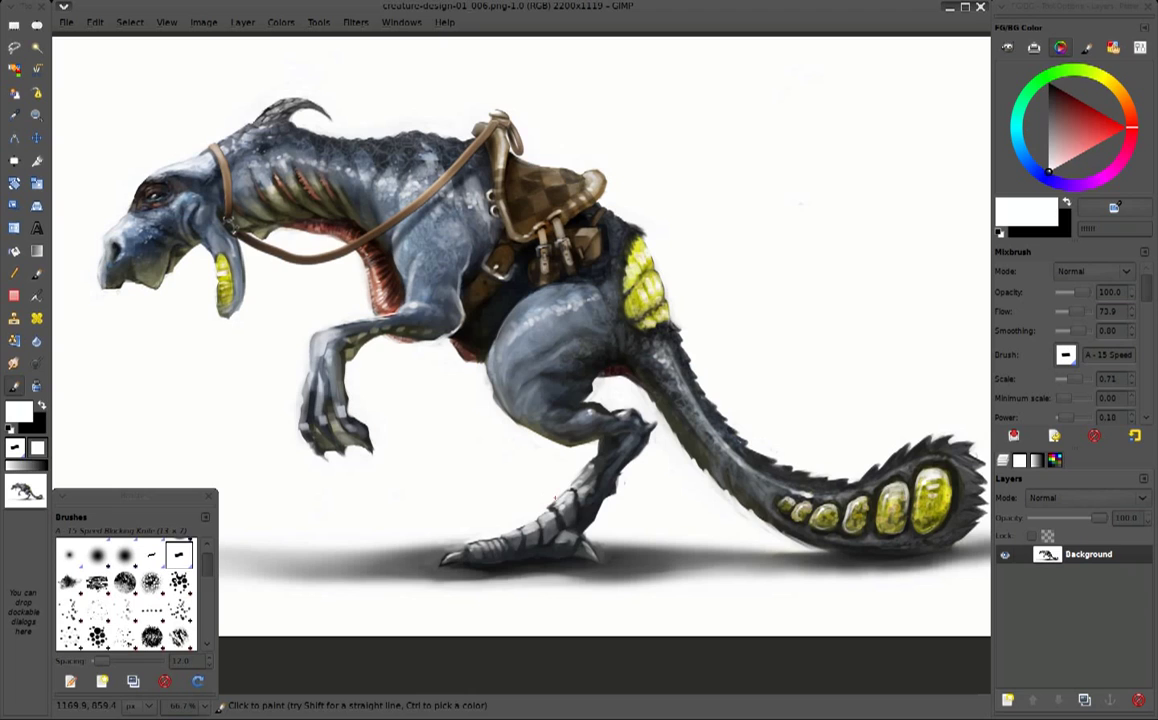
pyautogui.keyDown('ctrl'); pyautogui.click(548, 510); pyautogui.keyUp('ctrl')
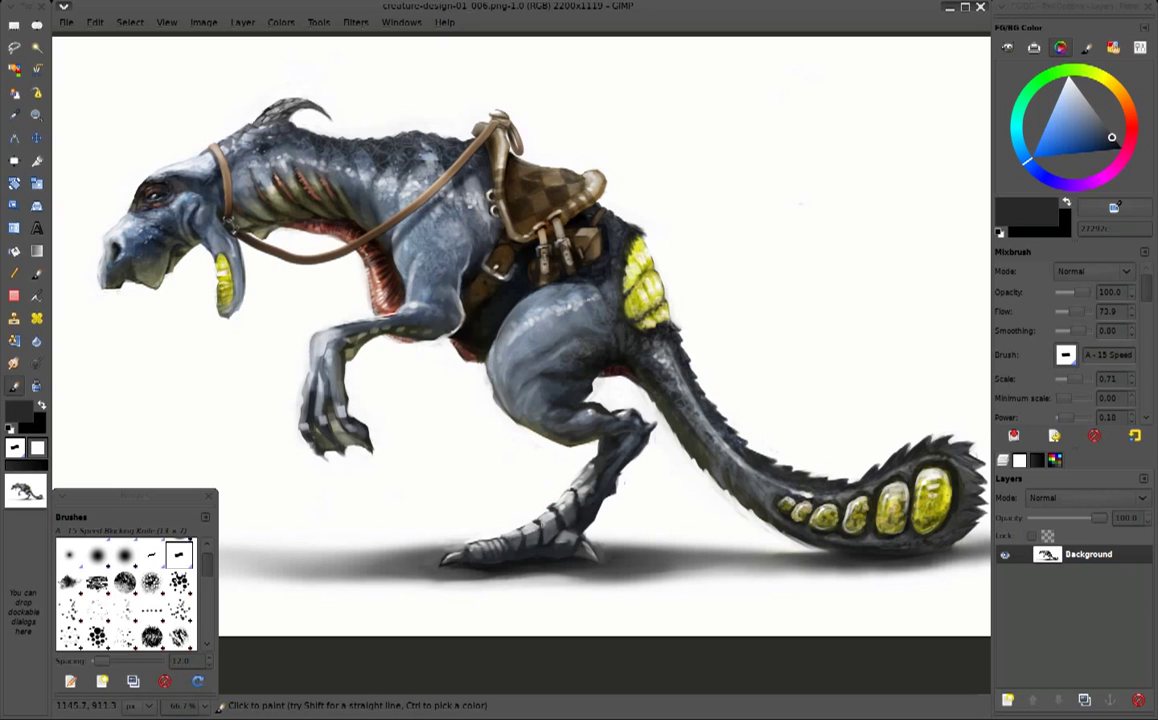
pyautogui.keyDown('ctrl'); pyautogui.click(548, 525); pyautogui.keyUp('ctrl')
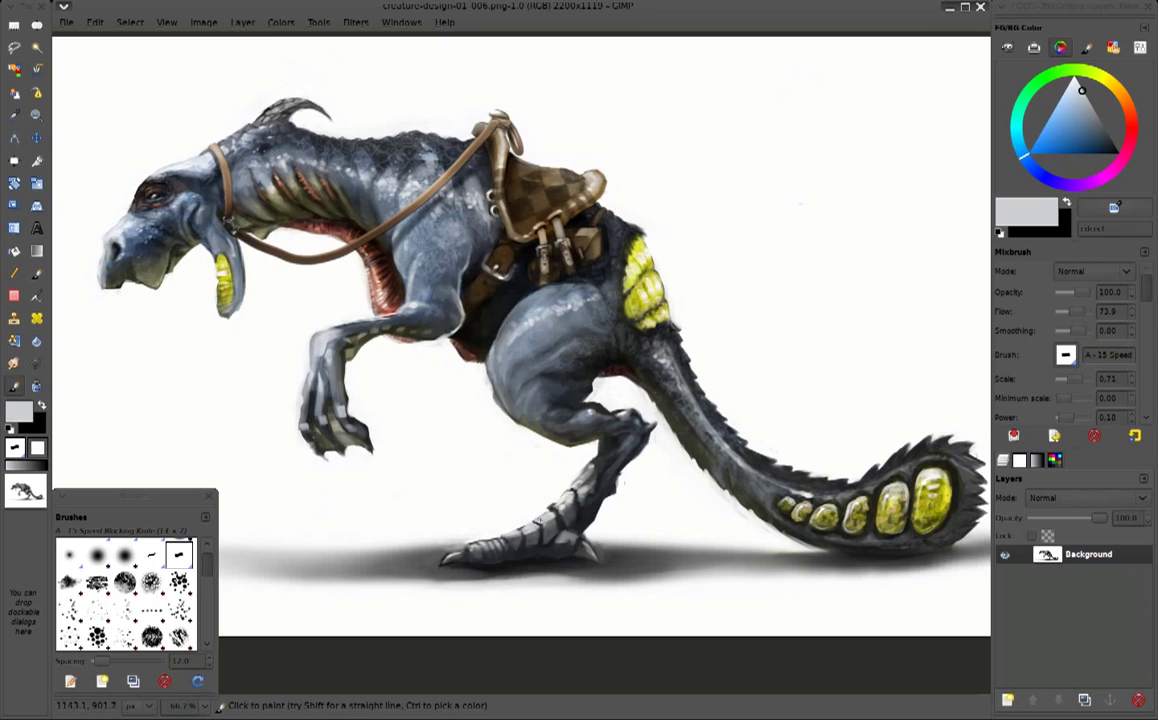
pyautogui.moveTo(548, 525); pyautogui.dragTo(555, 516)
pyautogui.moveTo(504, 462); pyautogui.dragTo(510, 474)
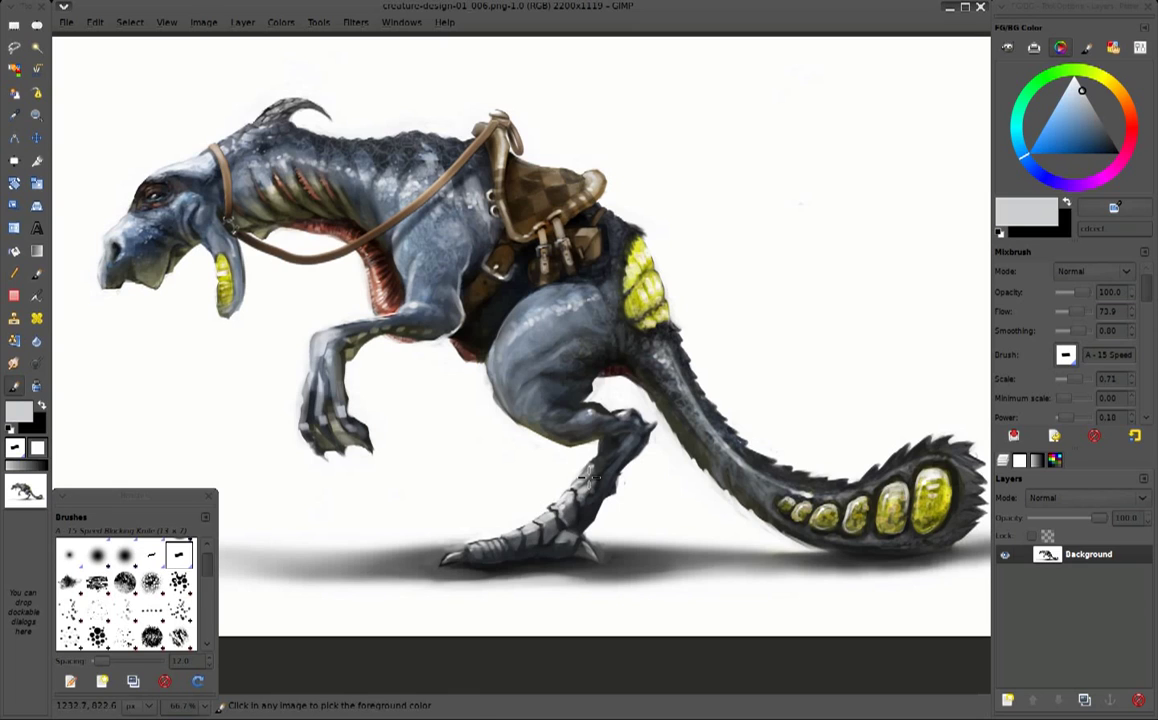
# Sample darker greys from the leg and darken the area near the knee
pyautogui.keyDown('ctrl'); pyautogui.click(532, 437); pyautogui.keyUp('ctrl')
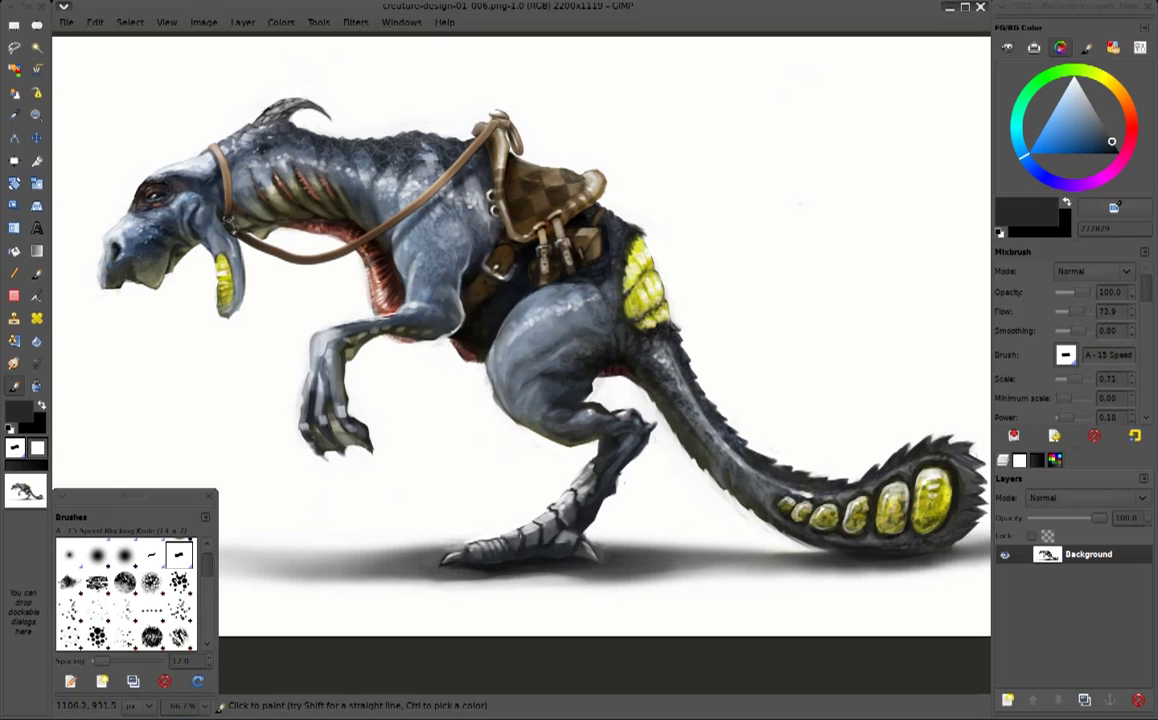
pyautogui.keyDown('ctrl'); pyautogui.click(535, 506); pyautogui.keyUp('ctrl')
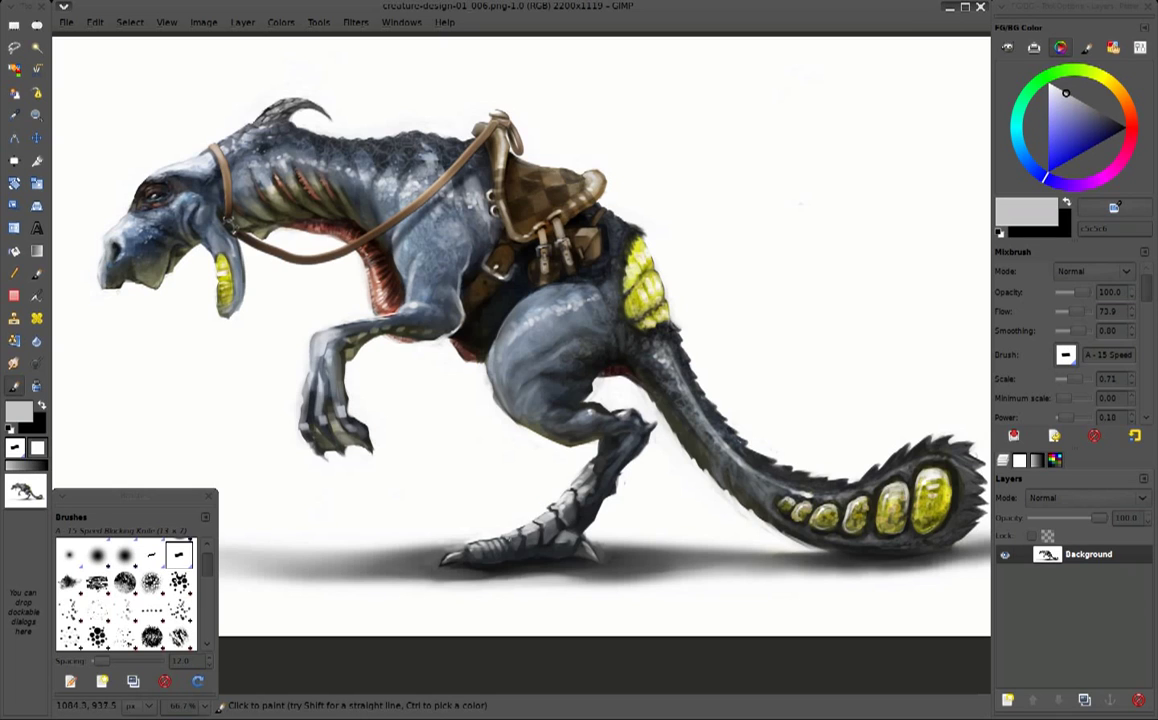
pyautogui.keyDown('ctrl'); pyautogui.click(487, 525); pyautogui.keyUp('ctrl')
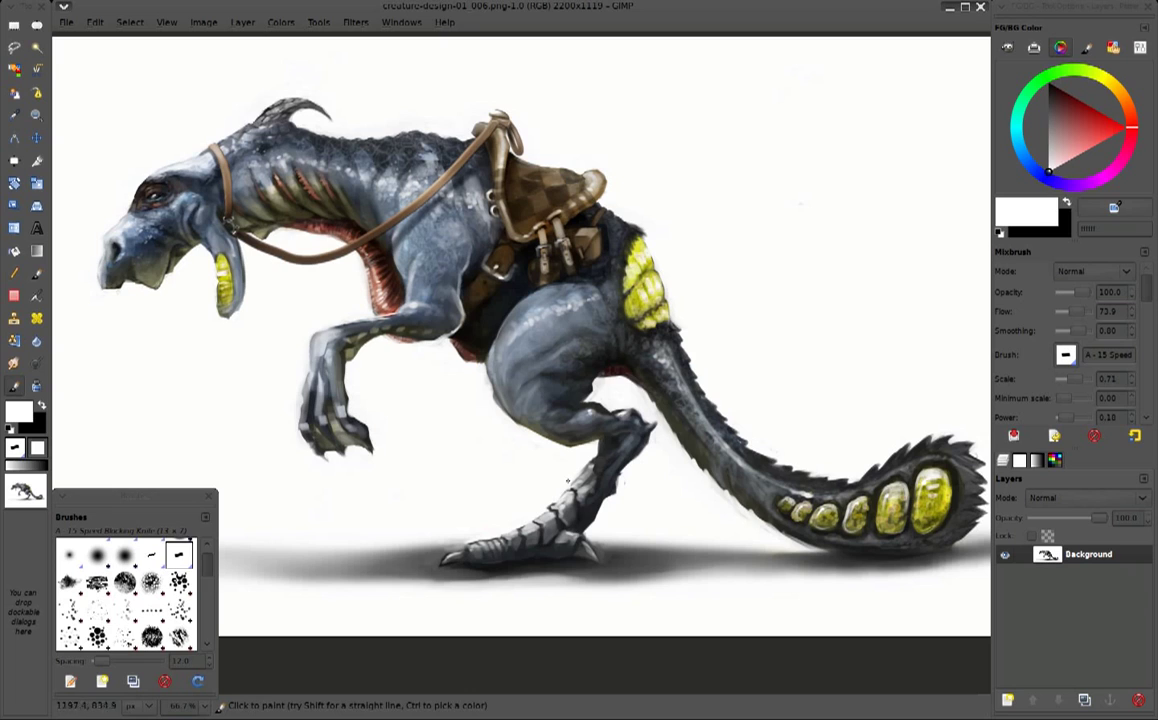
pyautogui.keyDown('ctrl'); pyautogui.click(596, 454); pyautogui.keyUp('ctrl')
pyautogui.keyDown('ctrl'); pyautogui.click(532, 450); pyautogui.keyUp('ctrl')
pyautogui.keyDown('ctrl'); pyautogui.click(601, 482); pyautogui.keyUp('ctrl')
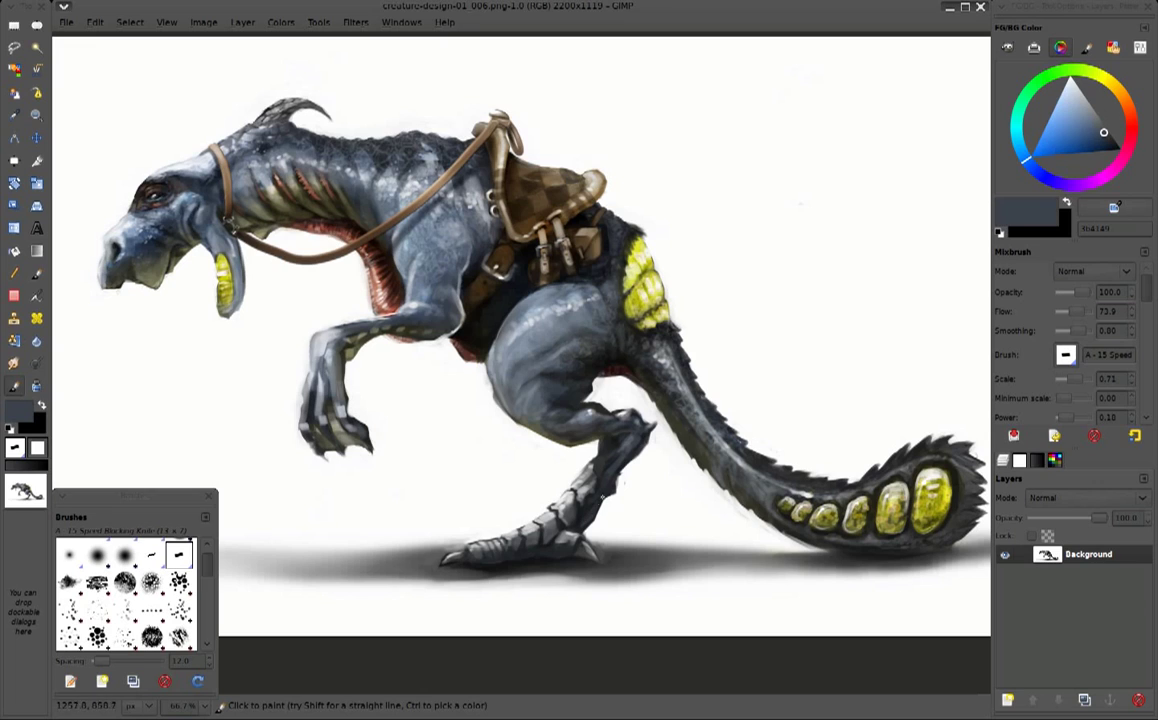
pyautogui.keyDown('ctrl'); pyautogui.click(613, 487); pyautogui.keyUp('ctrl')
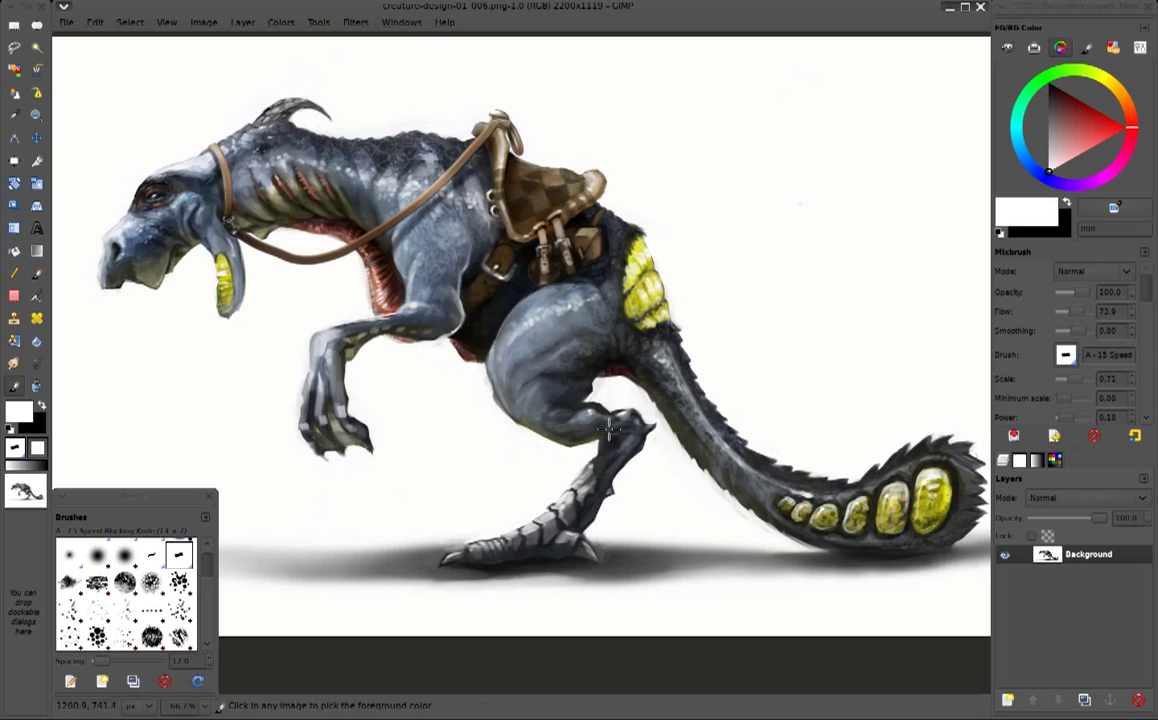
pyautogui.keyDown('ctrl'); pyautogui.click(604, 495); pyautogui.keyUp('ctrl')
pyautogui.keyDown('ctrl'); pyautogui.click(604, 500); pyautogui.keyUp('ctrl')
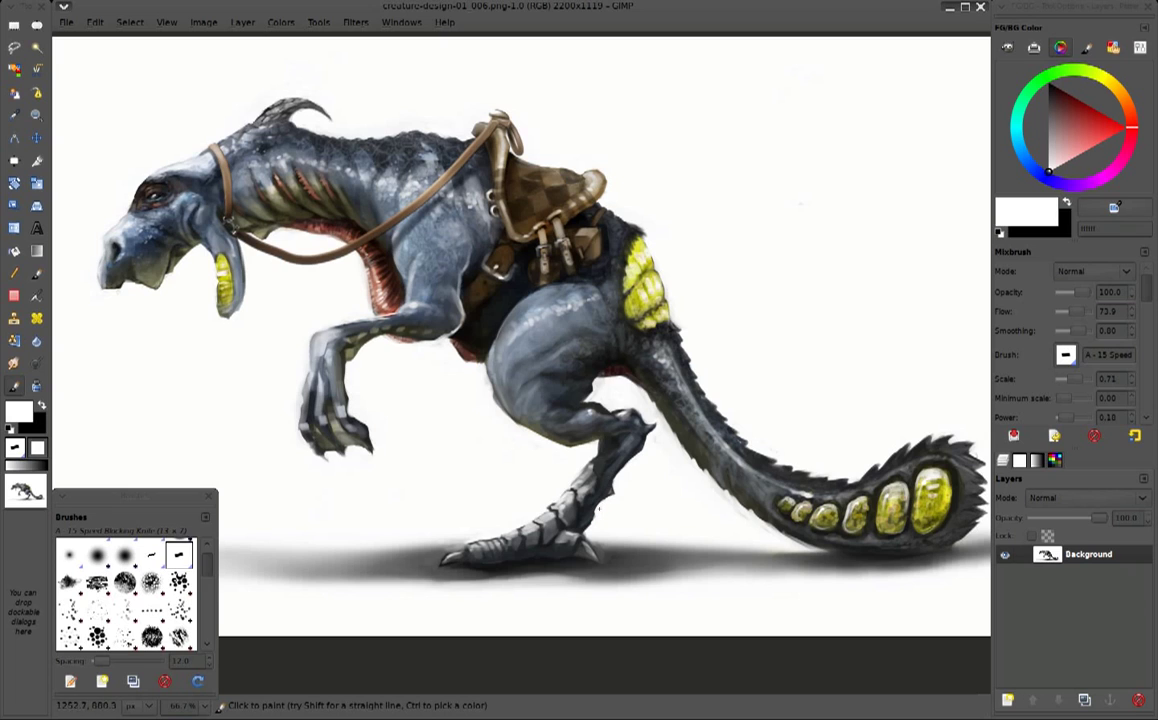
pyautogui.keyDown('ctrl'); pyautogui.click(602, 410); pyautogui.keyUp('ctrl')
pyautogui.moveTo(600, 408); pyautogui.dragTo(635, 409)
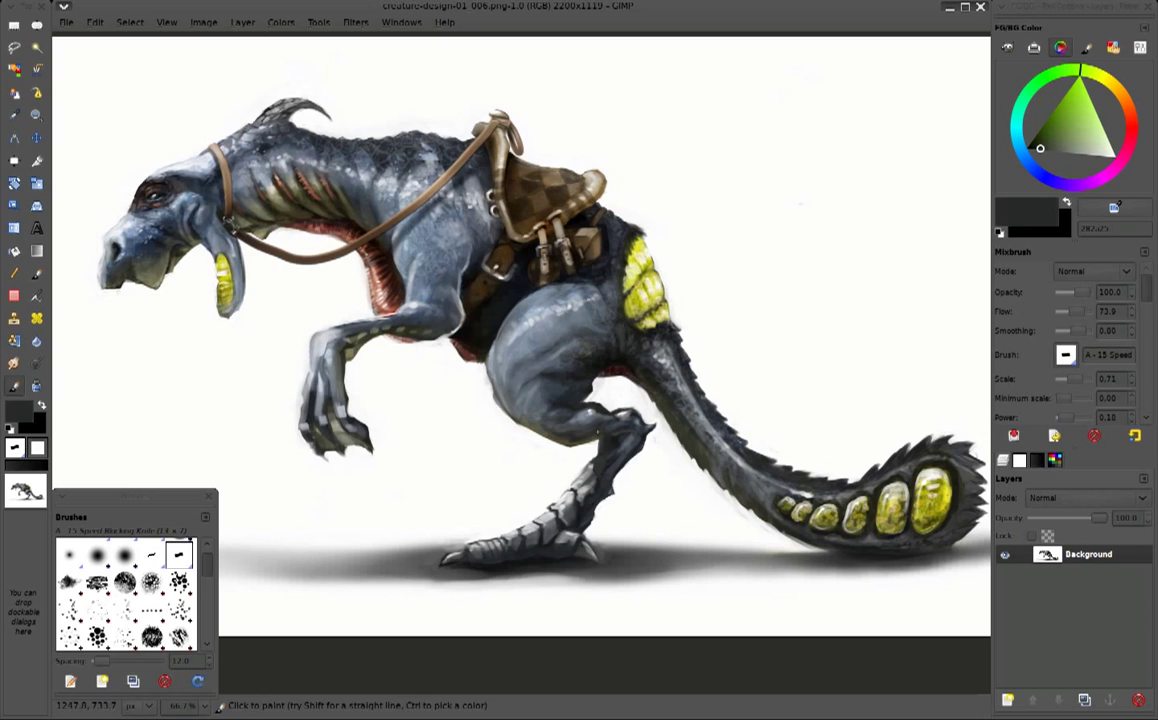
# Set the brush mode to Multiply and darken the lower leg with shading strokes
pyautogui.keyDown('ctrl'); pyautogui.click(594, 467); pyautogui.keyUp('ctrl')
pyautogui.click(1095, 271)
pyautogui.click(1073, 328)
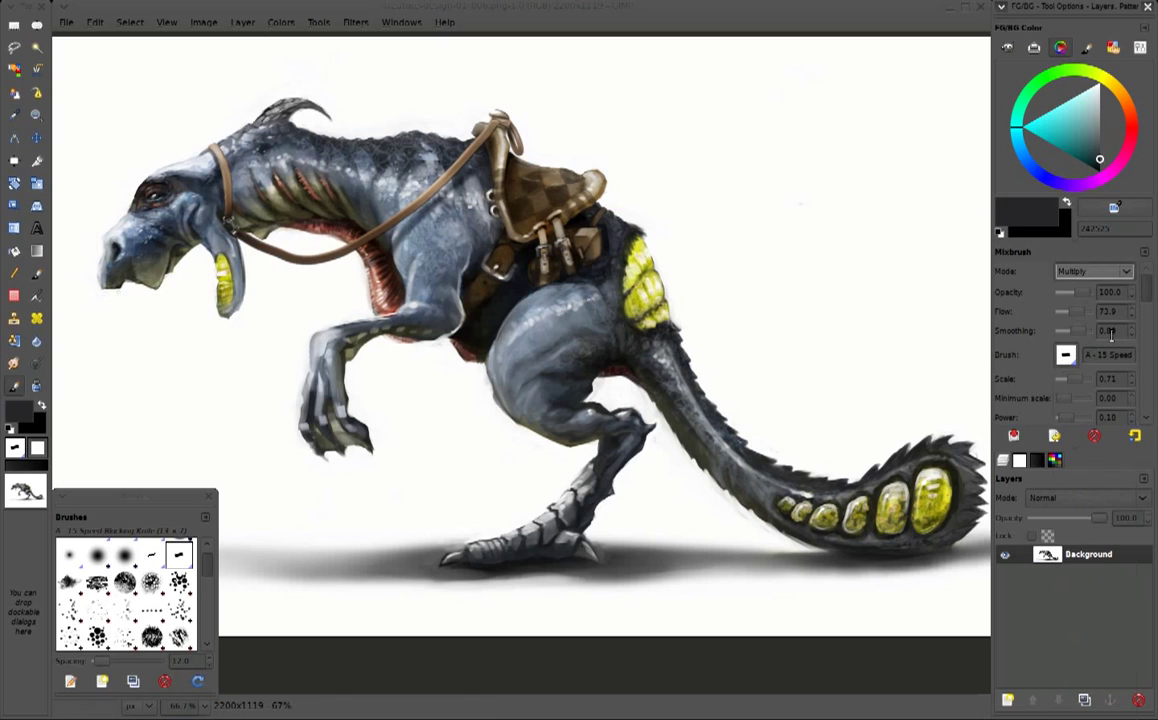
pyautogui.keyDown('ctrl'); pyautogui.click(980, 99); pyautogui.keyUp('ctrl')
pyautogui.moveTo(502, 322); pyautogui.dragTo(530, 434)
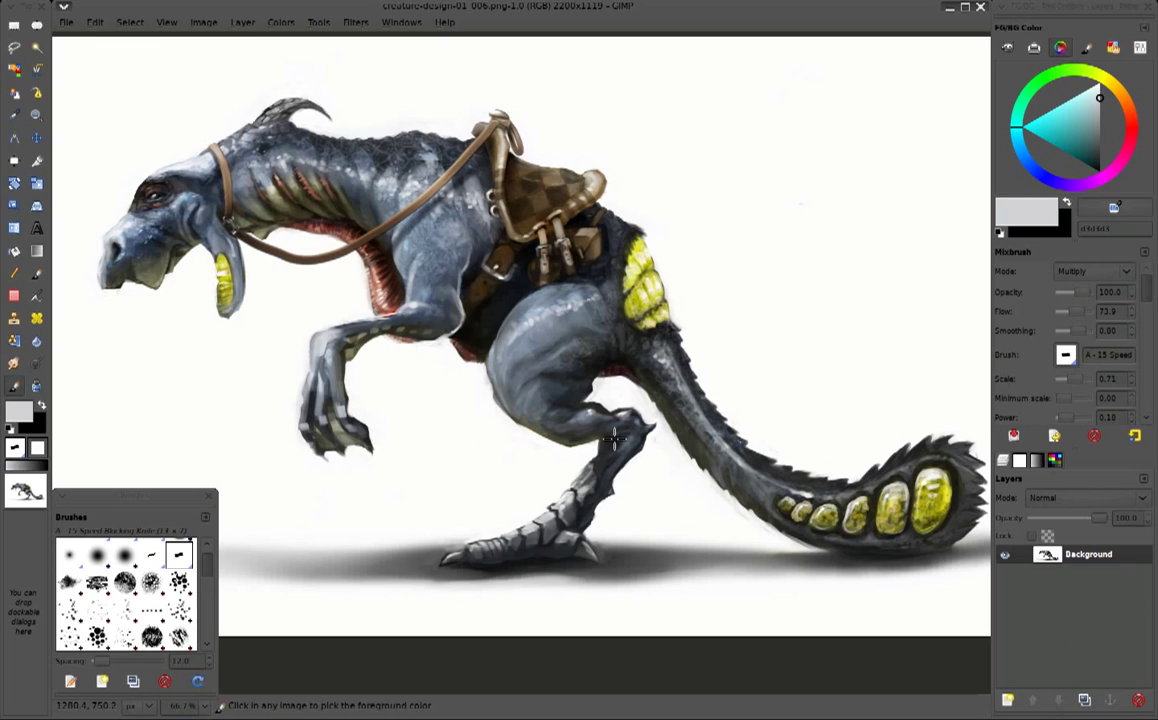
pyautogui.moveTo(519, 445)
pyautogui.mouseDown()
pyautogui.moveTo(506, 453)
pyautogui.moveTo(538, 419)
pyautogui.mouseUp()
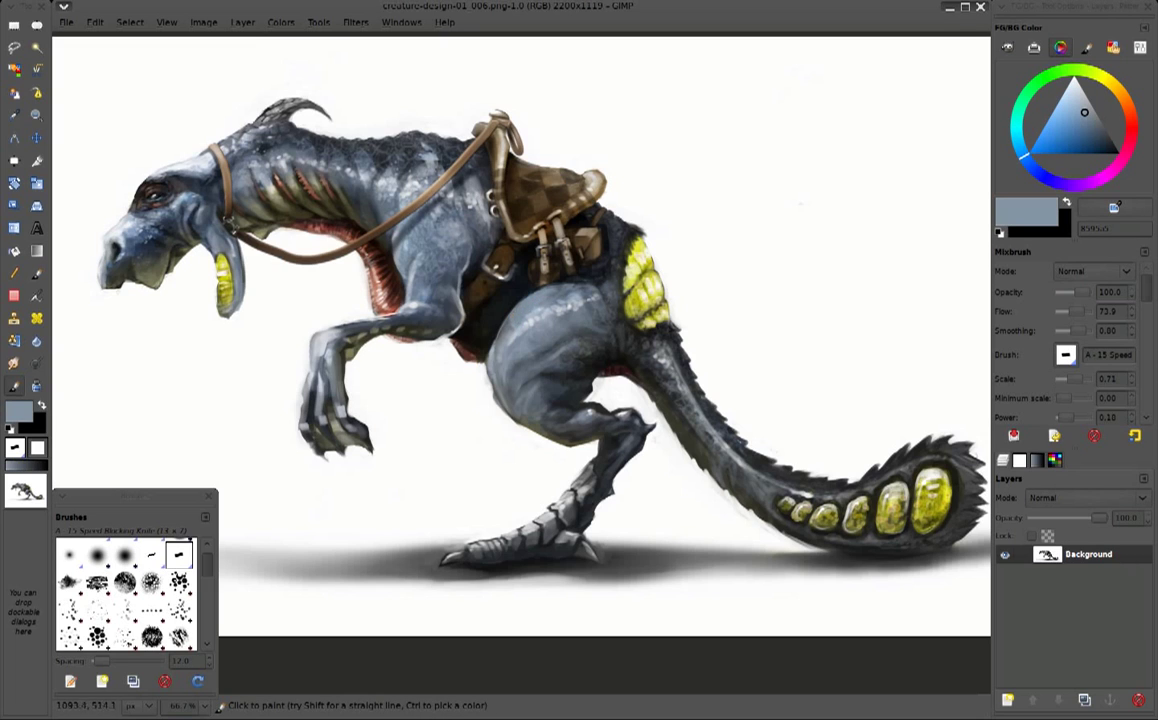
# Sample blue-greys from the body and a darker grey from the tail
pyautogui.keyDown('ctrl'); pyautogui.click(462, 312); pyautogui.keyUp('ctrl')
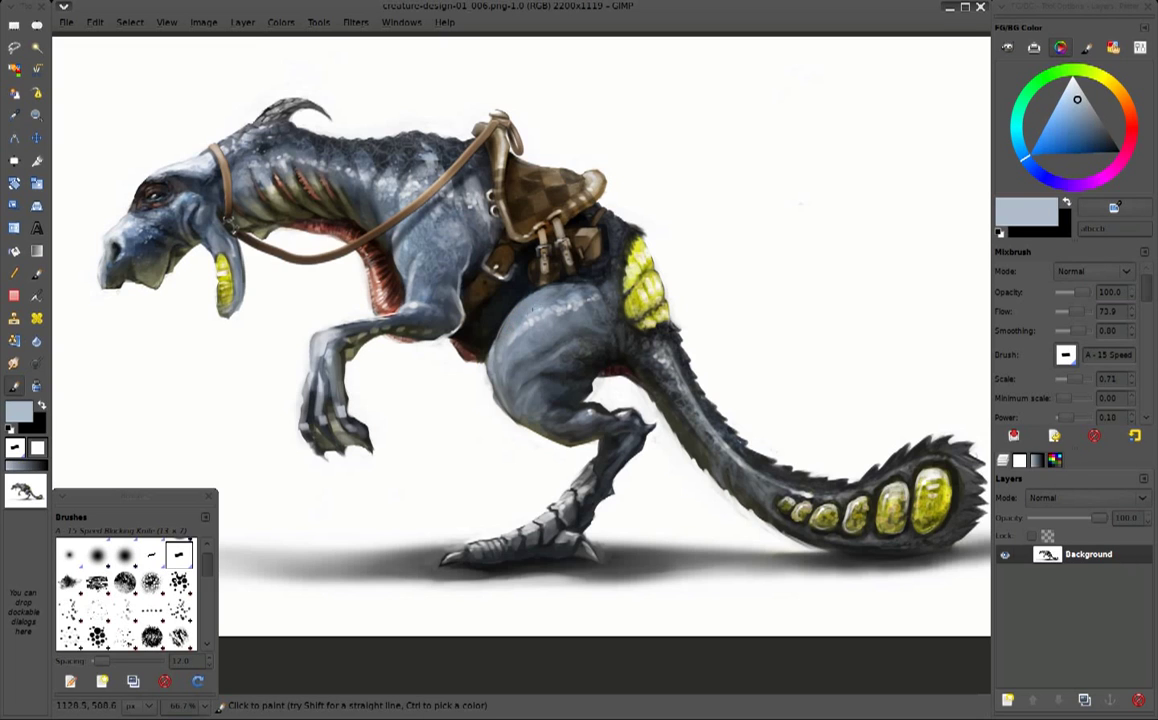
pyautogui.keyDown('ctrl'); pyautogui.click(498, 268); pyautogui.keyUp('ctrl')
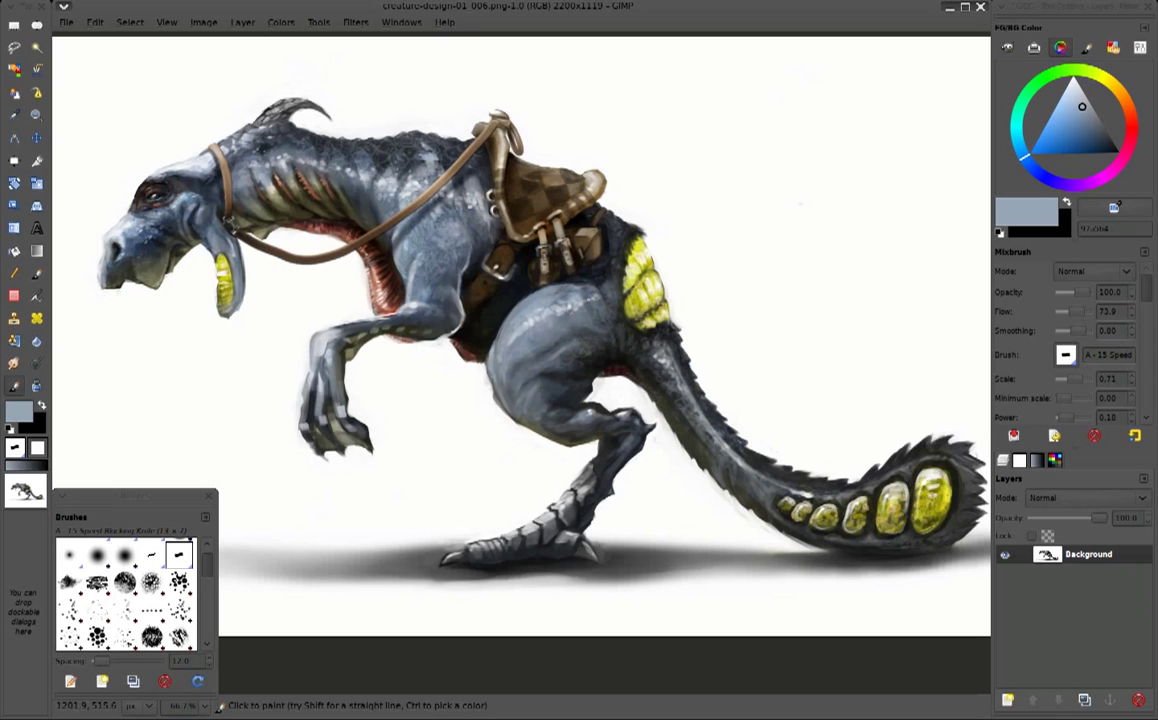
pyautogui.keyDown('ctrl'); pyautogui.click(555, 408); pyautogui.keyUp('ctrl')
pyautogui.keyDown('ctrl'); pyautogui.click(630, 440); pyautogui.keyUp('ctrl')
pyautogui.keyDown('ctrl'); pyautogui.click(601, 466); pyautogui.keyUp('ctrl')
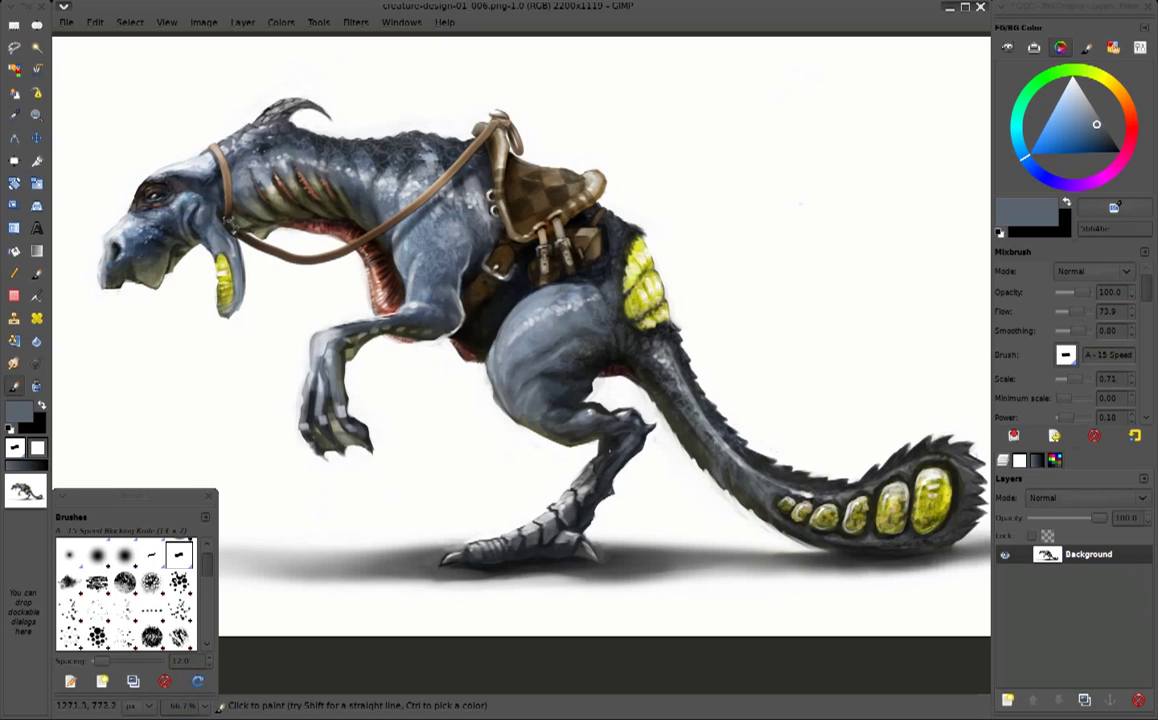
pyautogui.keyDown('ctrl'); pyautogui.click(755, 487); pyautogui.keyUp('ctrl')
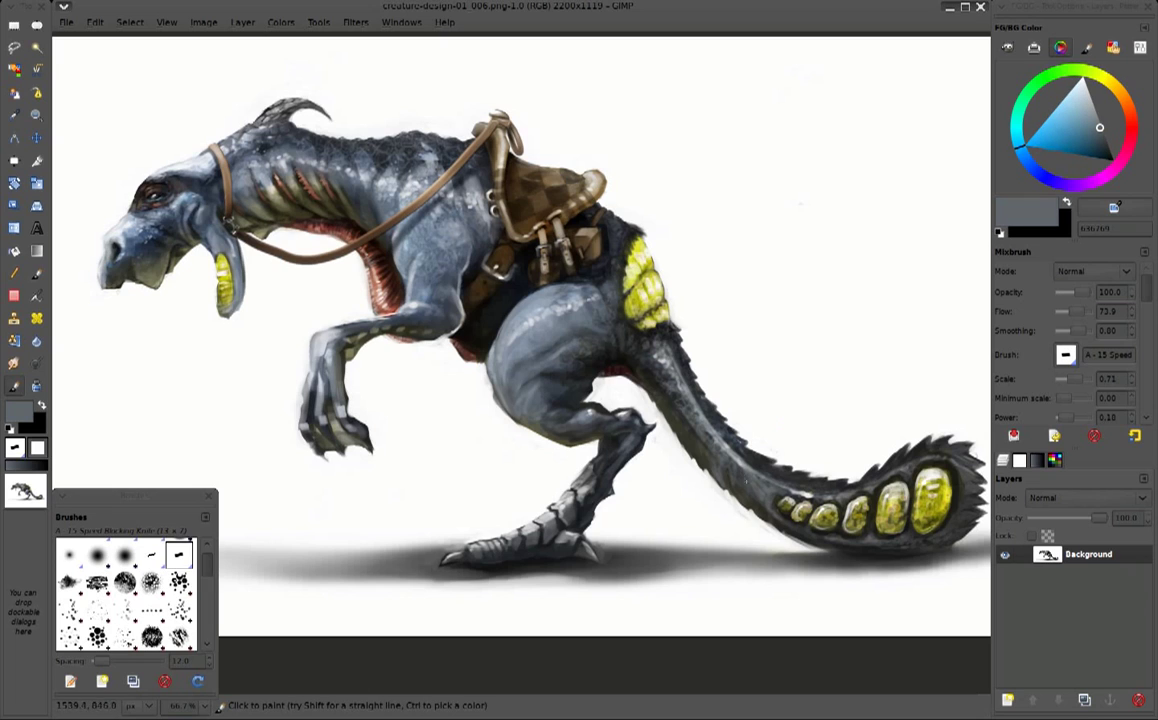
# Sample olive and grey tones near the tail, then reset the colours with D and X
pyautogui.keyDown('ctrl'); pyautogui.click(703, 456); pyautogui.keyUp('ctrl')
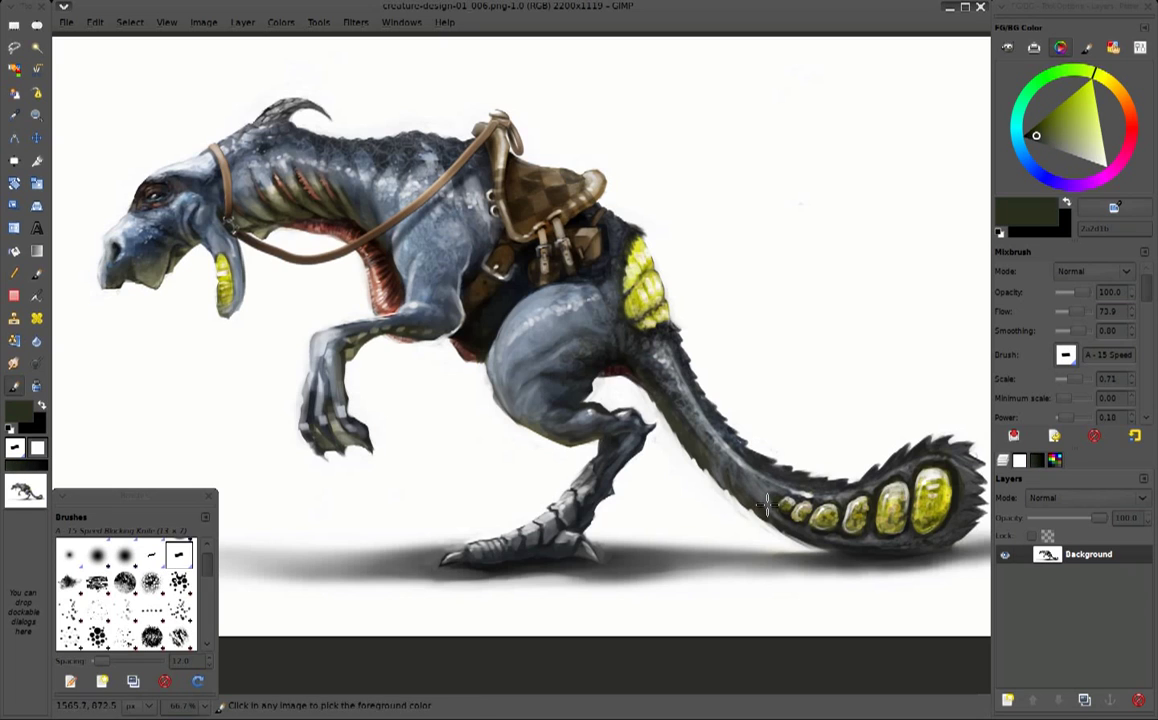
pyautogui.keyDown('ctrl'); pyautogui.click(700, 459); pyautogui.keyUp('ctrl')
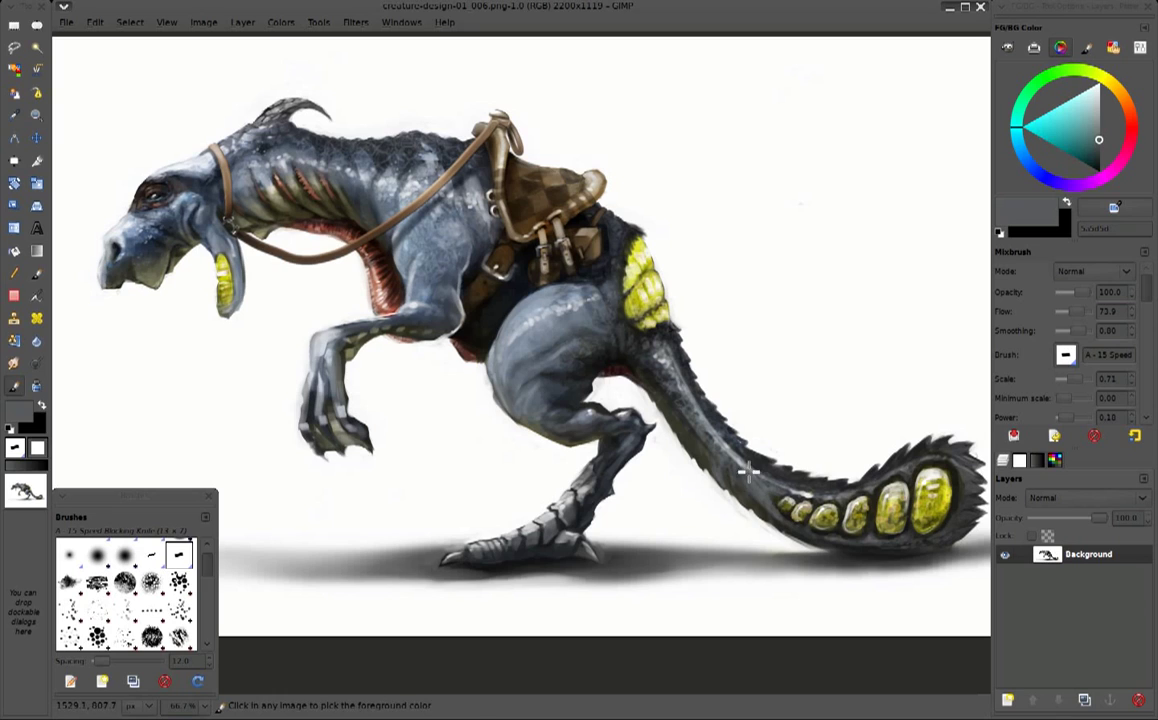
pyautogui.keyDown('ctrl'); pyautogui.click(690, 434); pyautogui.keyUp('ctrl')
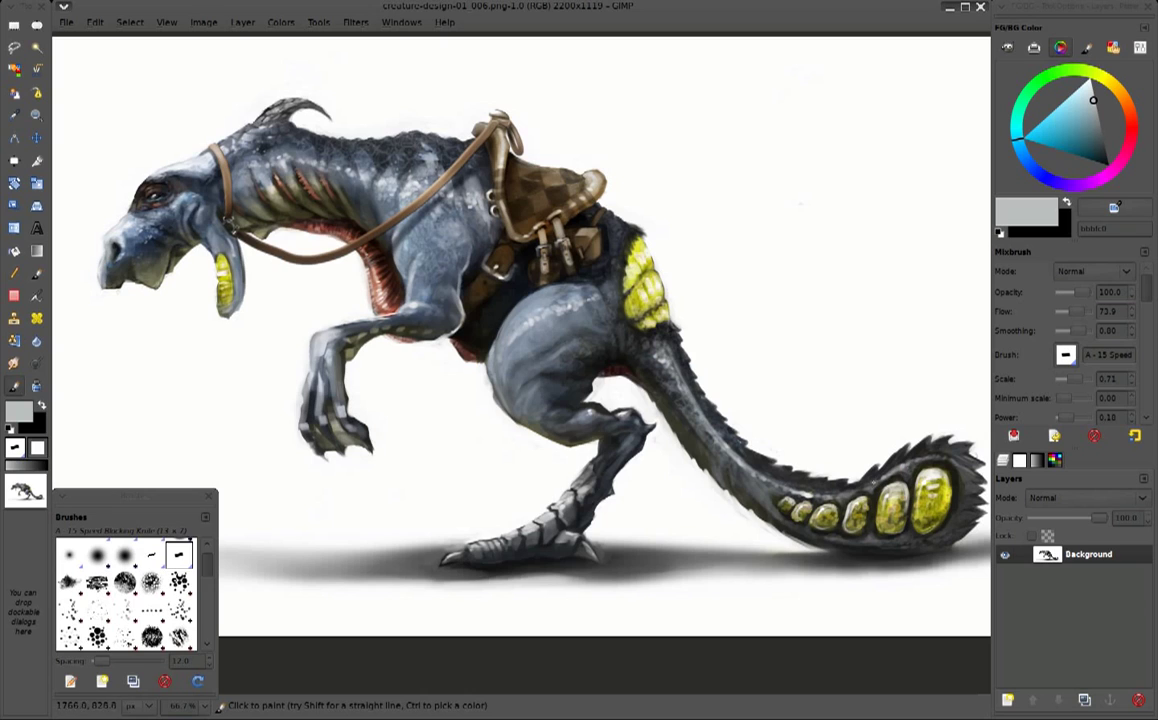
pyautogui.press('d')
pyautogui.press('x')
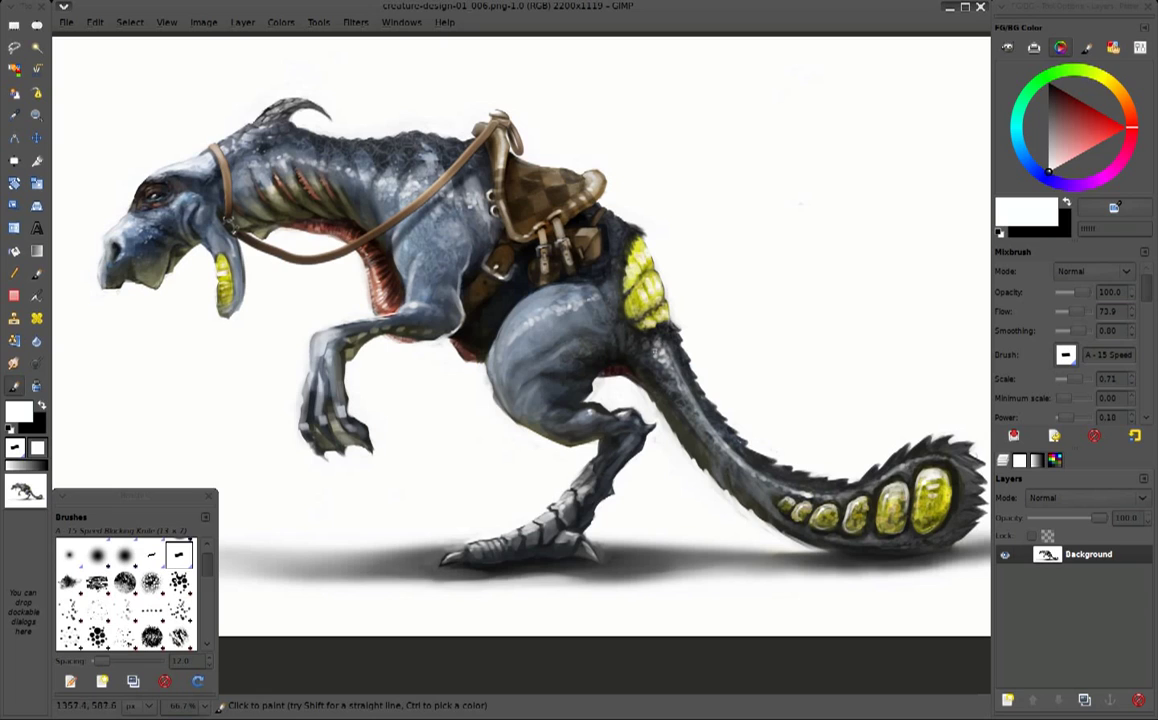
# Set brush opacity to 34 and sample a light grey-blue from the body
pyautogui.keyDown('ctrl'); pyautogui.click(610, 345); pyautogui.keyUp('ctrl')
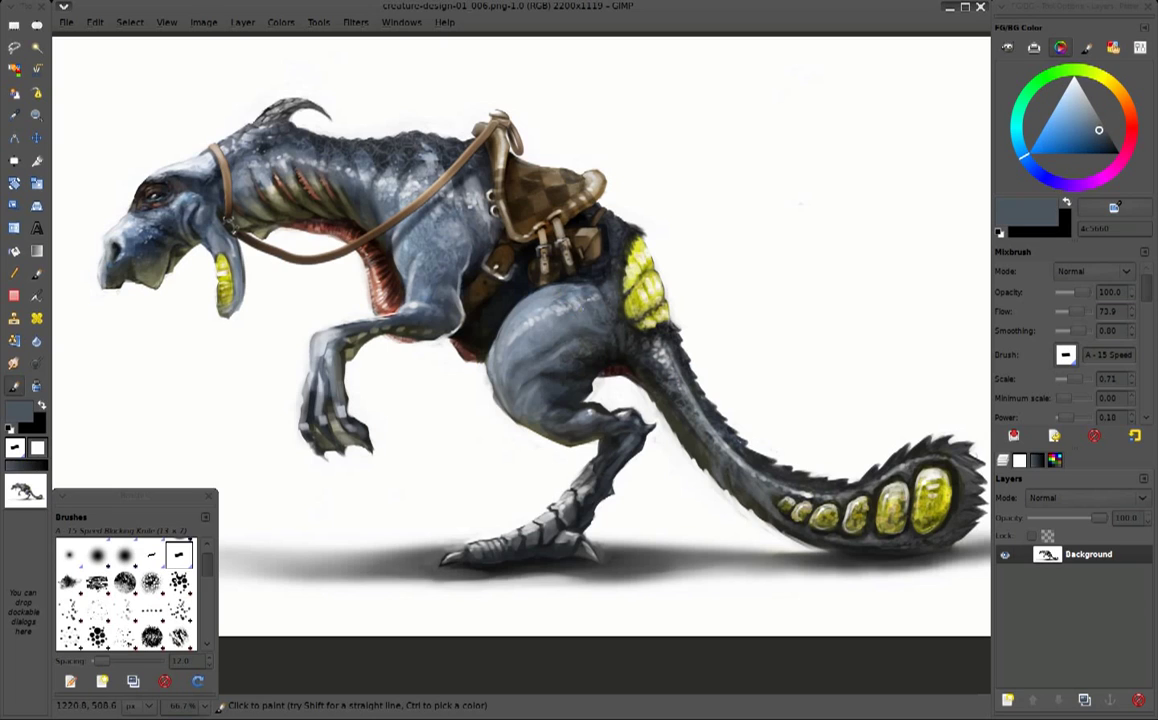
pyautogui.keyDown('ctrl'); pyautogui.click(505, 256); pyautogui.keyUp('ctrl')
pyautogui.keyDown('ctrl'); pyautogui.click(600, 295); pyautogui.keyUp('ctrl')
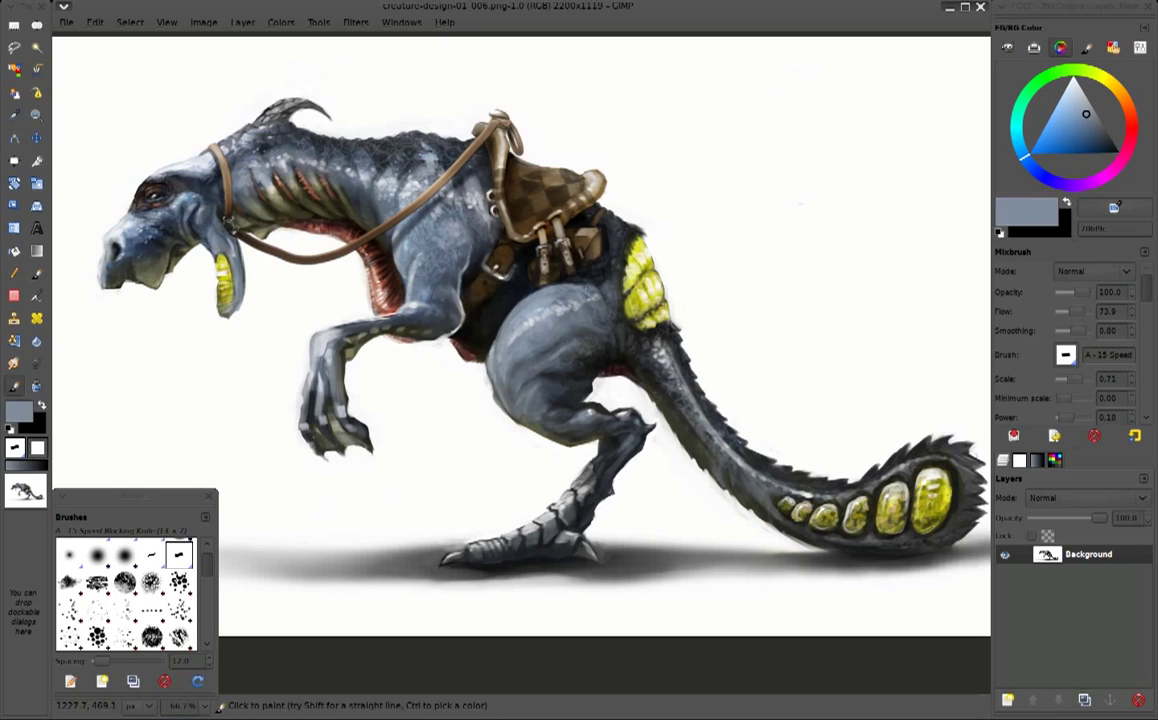
pyautogui.keyDown('ctrl'); pyautogui.click(530, 263); pyautogui.keyUp('ctrl')
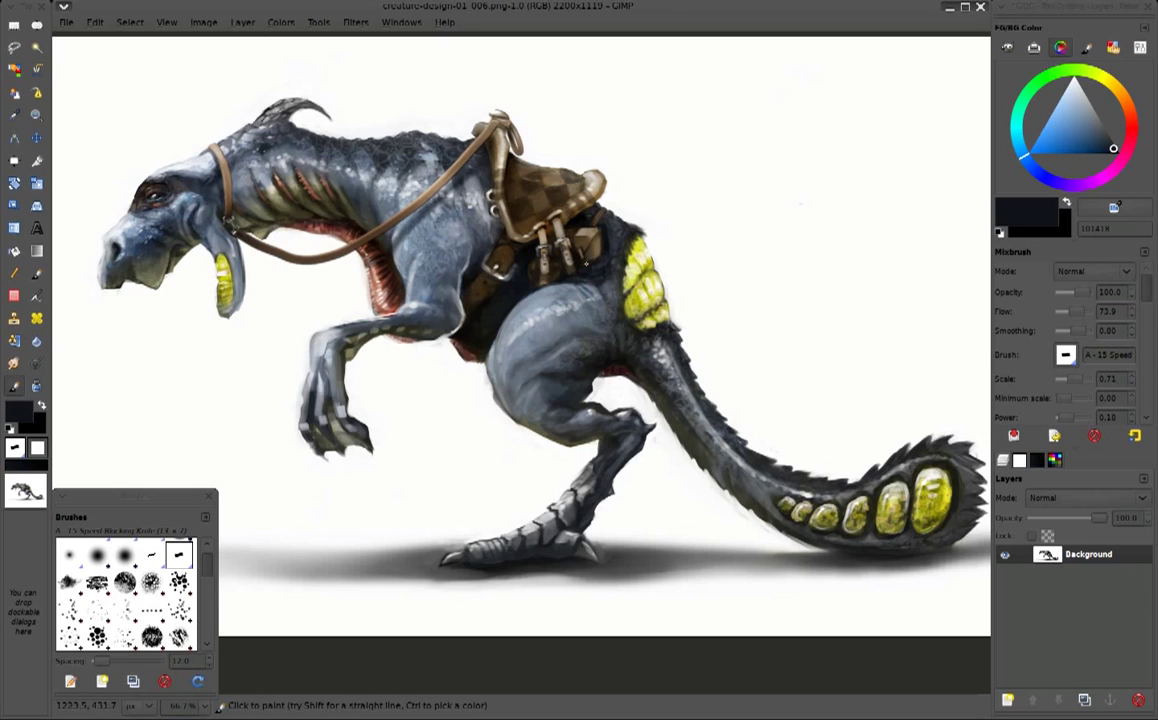
pyautogui.click(1070, 291)
pyautogui.keyDown('ctrl'); pyautogui.click(515, 282); pyautogui.keyUp('ctrl')
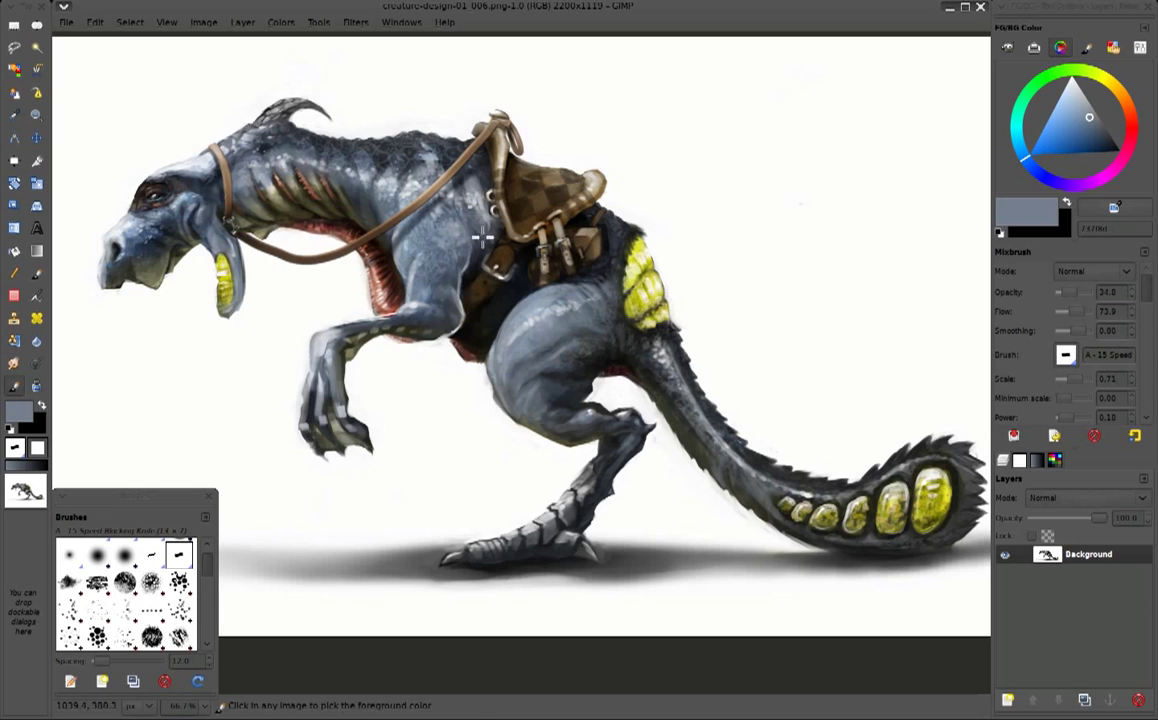
# Sample dark and light grey-blues from the body, ending on a pale highlight tone from the back
pyautogui.keyDown('ctrl'); pyautogui.click(605, 252); pyautogui.keyUp('ctrl')
pyautogui.keyDown('ctrl'); pyautogui.click(432, 300); pyautogui.keyUp('ctrl')
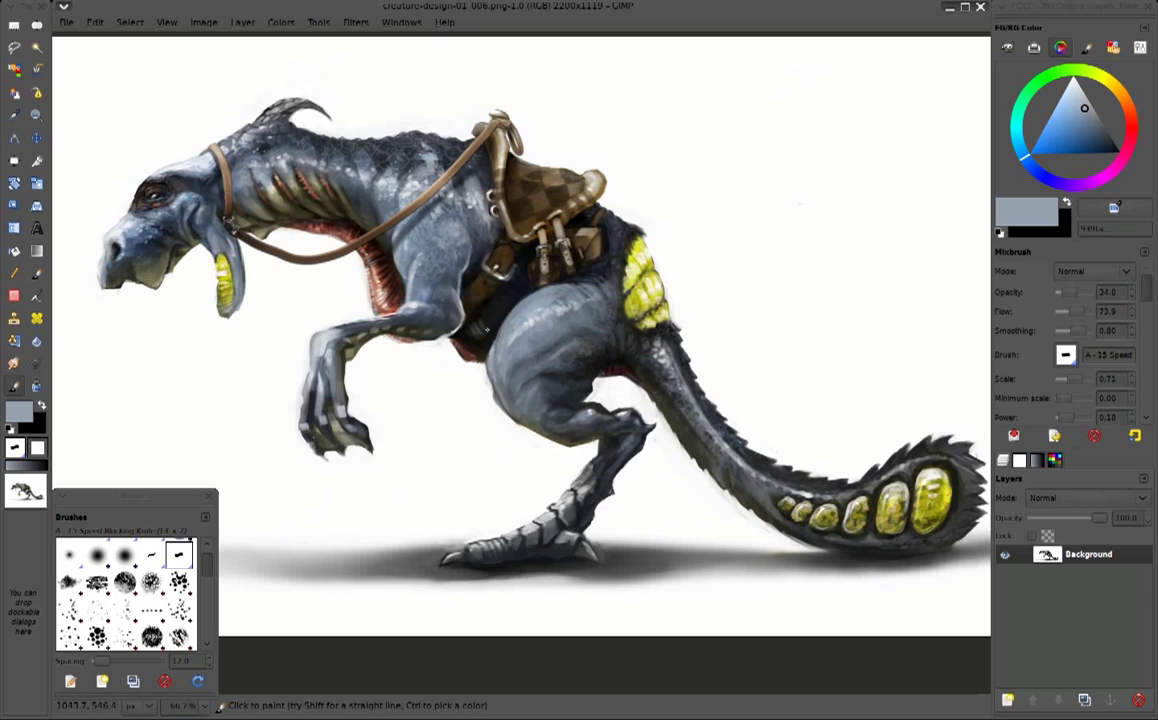
pyautogui.keyDown('ctrl'); pyautogui.click(478, 325); pyautogui.keyUp('ctrl')
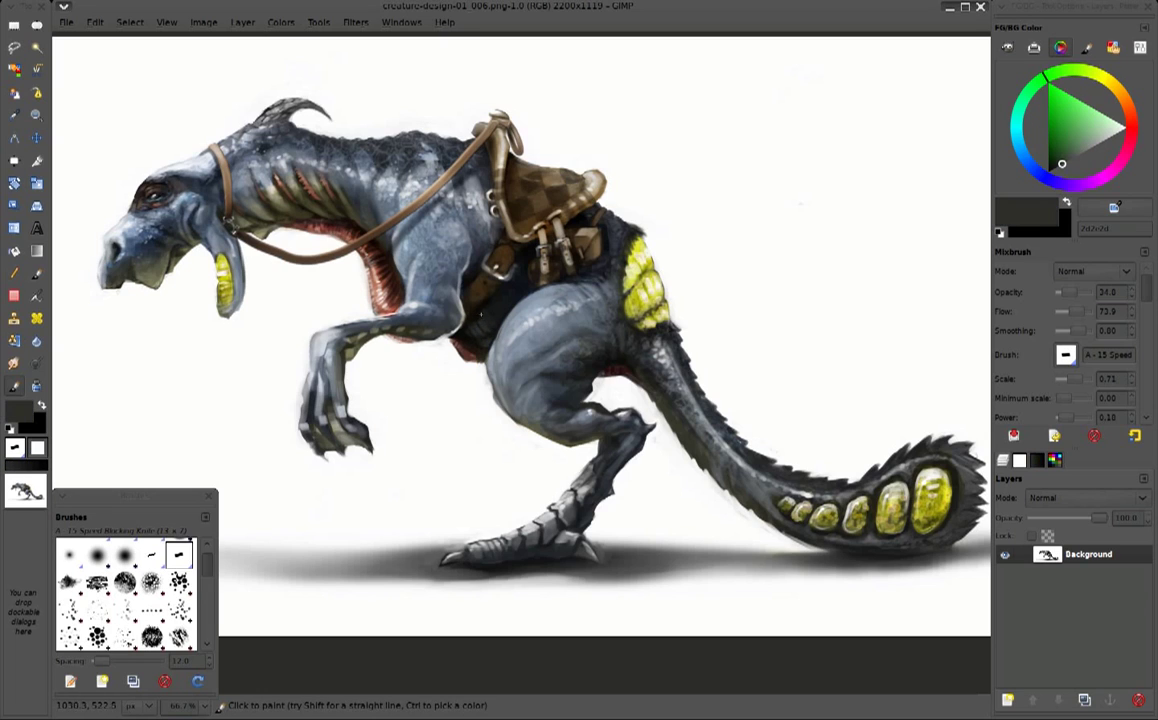
pyautogui.keyDown('ctrl'); pyautogui.click(445, 318); pyautogui.keyUp('ctrl')
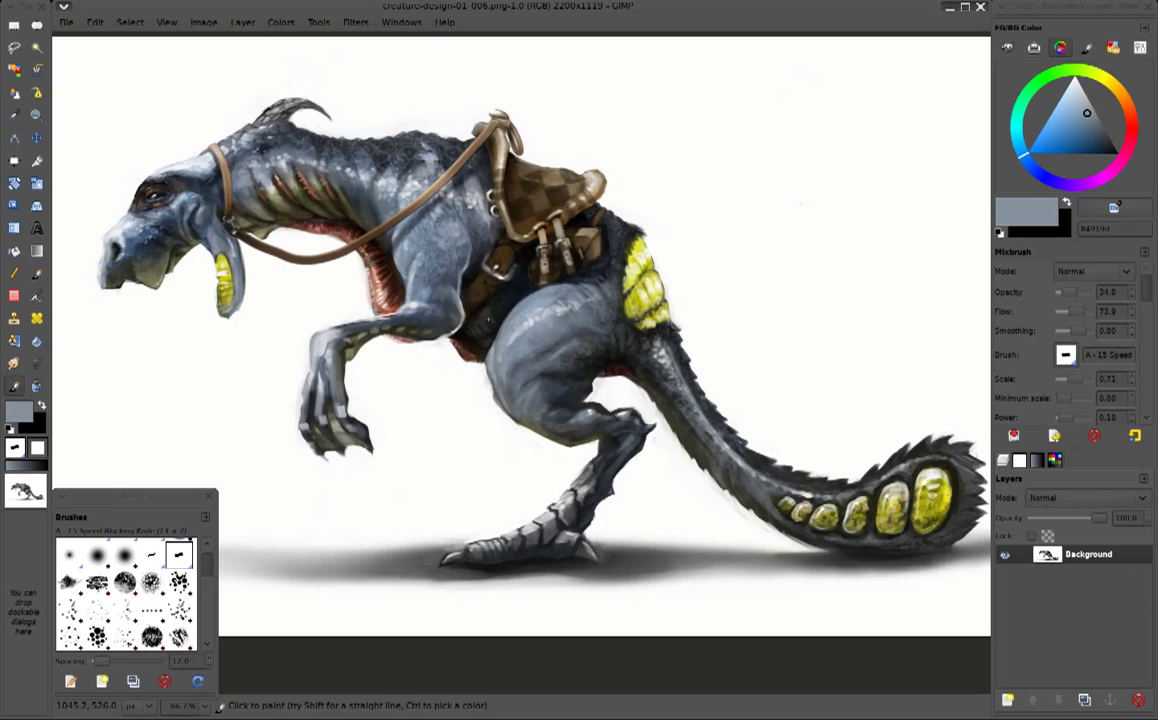
pyautogui.keyDown('ctrl'); pyautogui.click(451, 283); pyautogui.keyUp('ctrl')
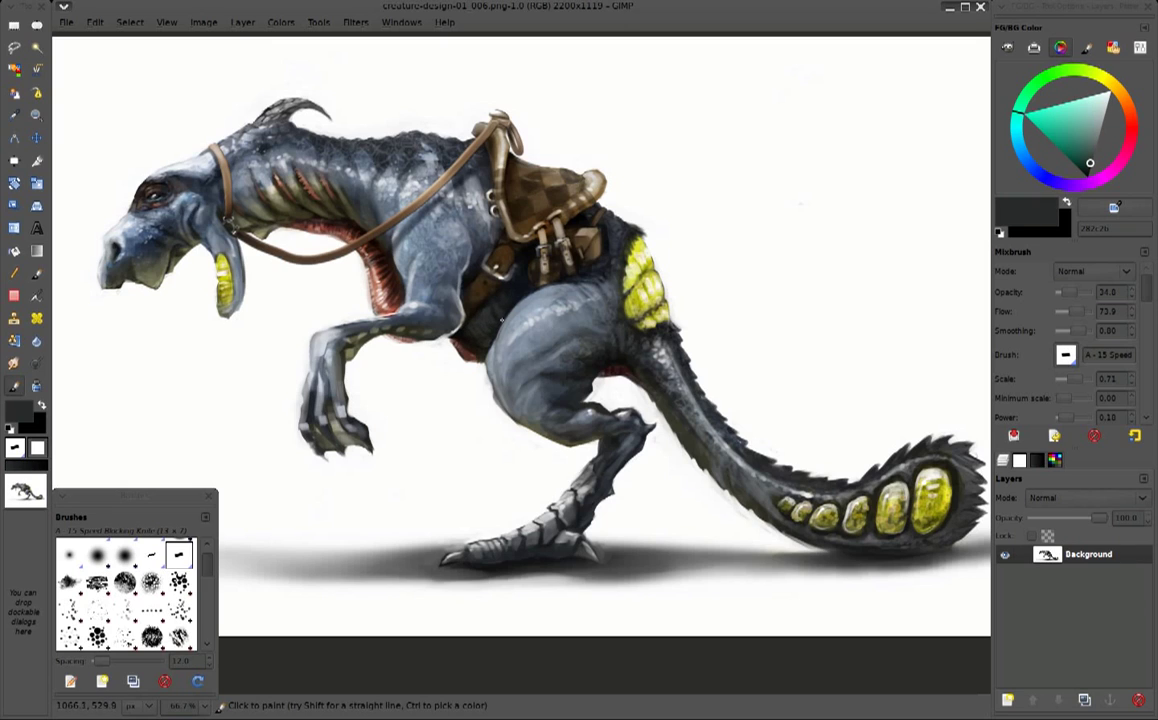
pyautogui.keyDown('ctrl'); pyautogui.click(512, 301); pyautogui.keyUp('ctrl')
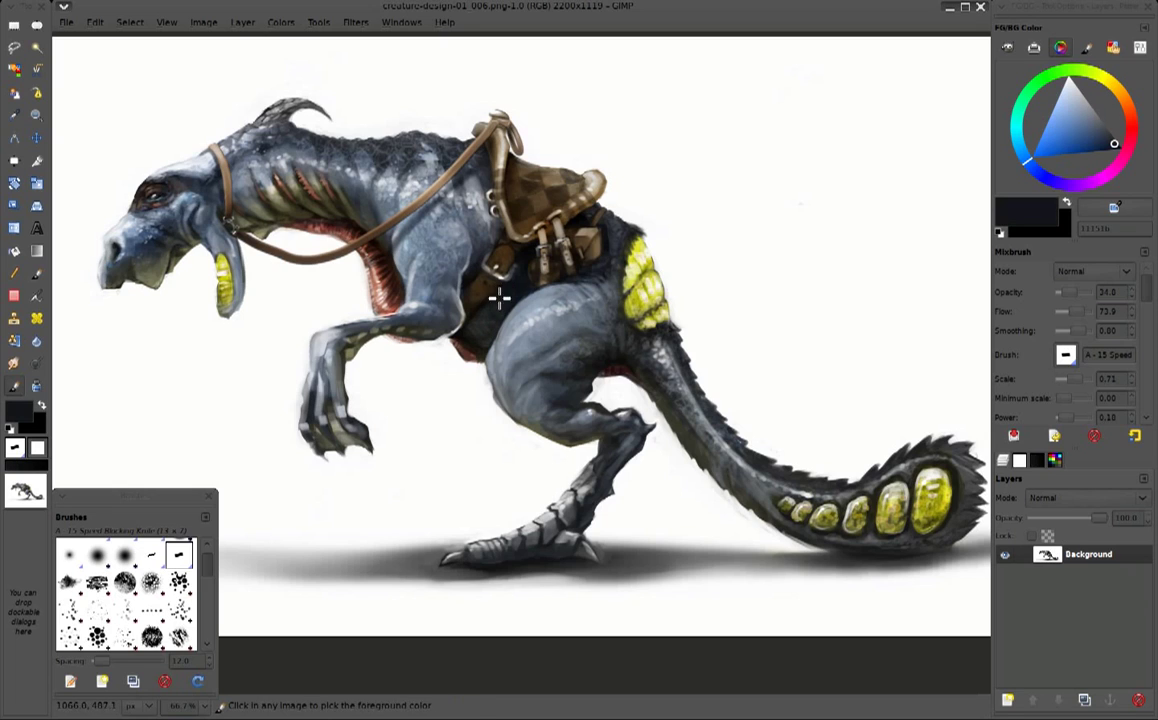
pyautogui.keyDown('ctrl'); pyautogui.click(485, 304); pyautogui.keyUp('ctrl')
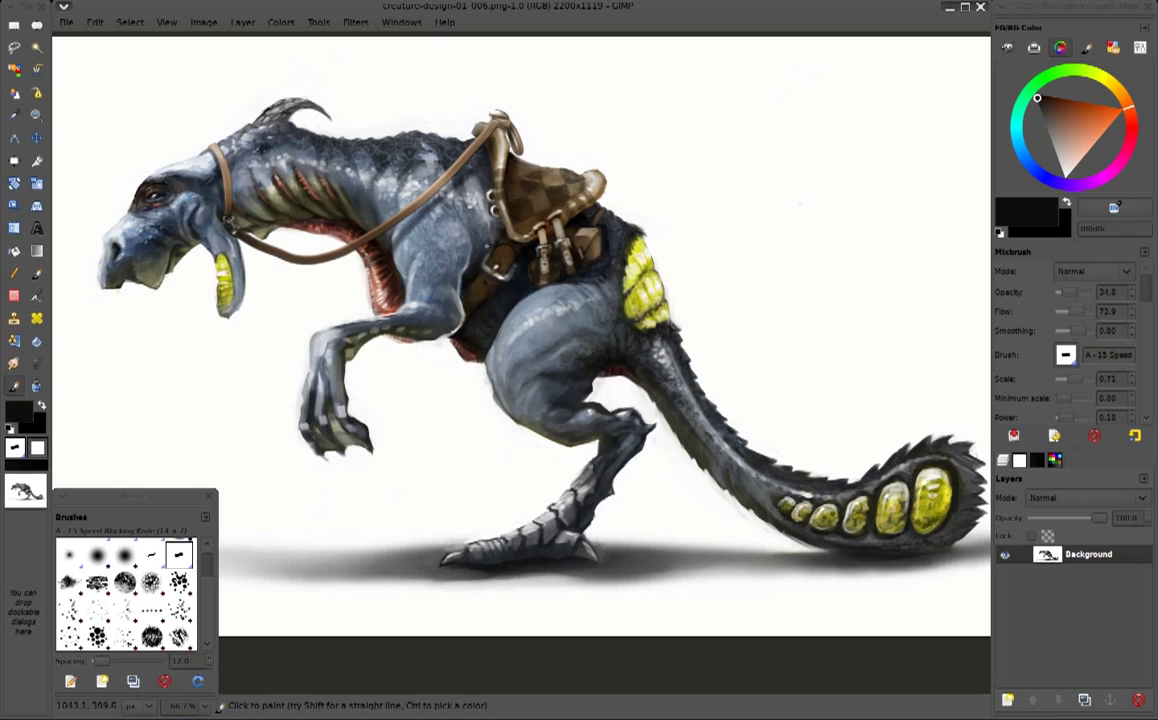
pyautogui.keyDown('ctrl'); pyautogui.click(491, 322); pyautogui.keyUp('ctrl')
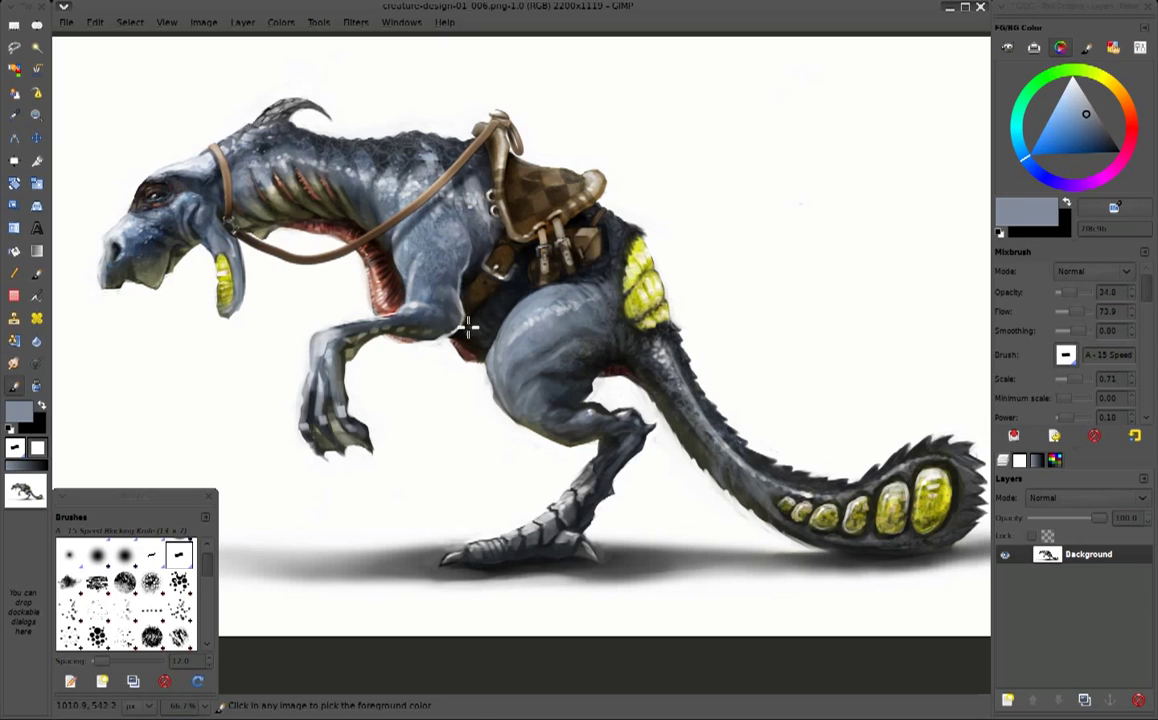
pyautogui.keyDown('ctrl'); pyautogui.click(428, 297); pyautogui.keyUp('ctrl')
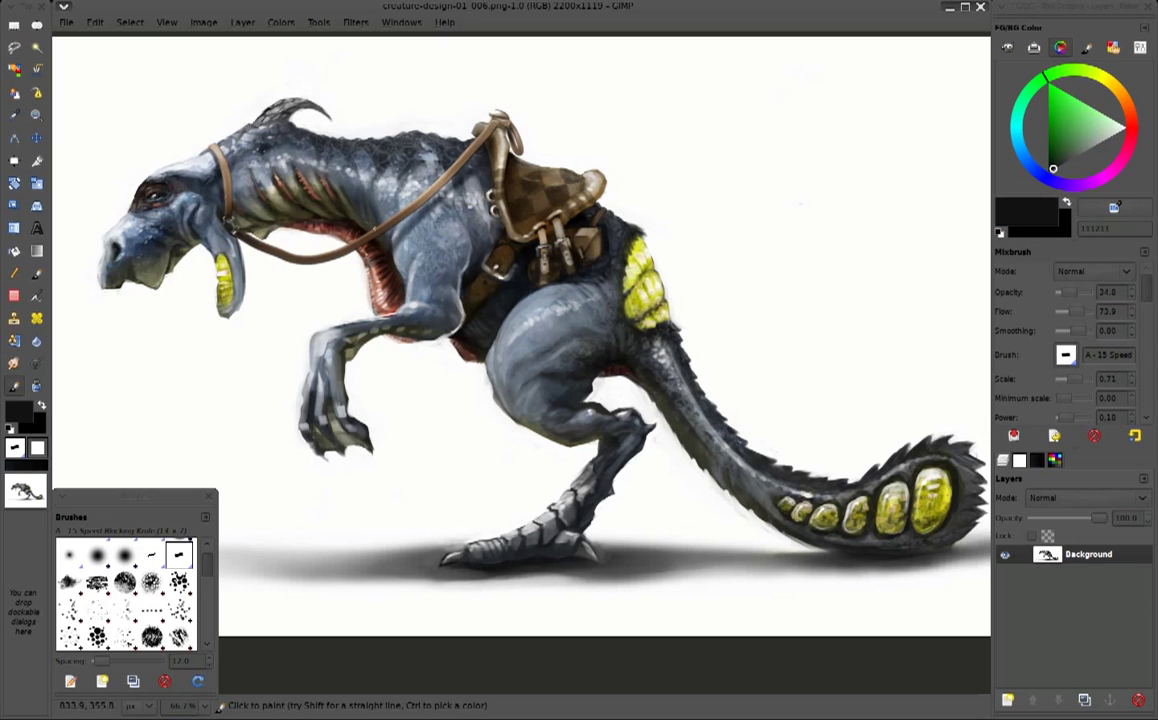
pyautogui.keyDown('ctrl'); pyautogui.click(328, 191); pyautogui.keyUp('ctrl')
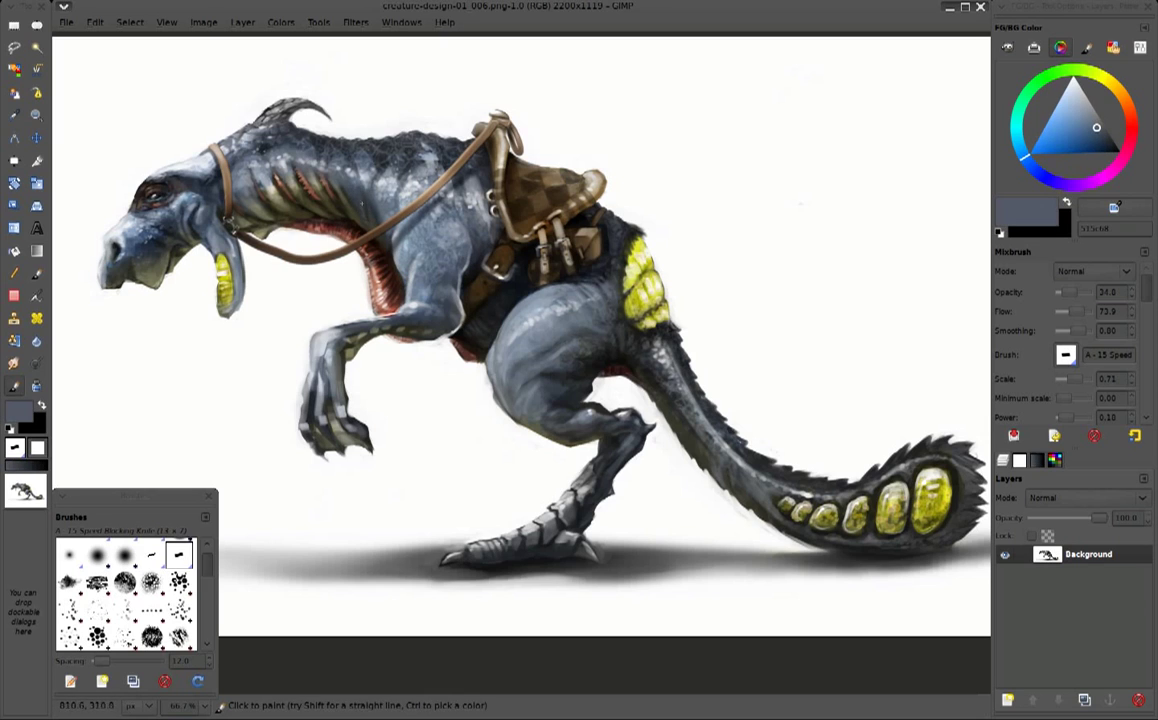
pyautogui.keyDown('ctrl'); pyautogui.click(330, 176); pyautogui.keyUp('ctrl')
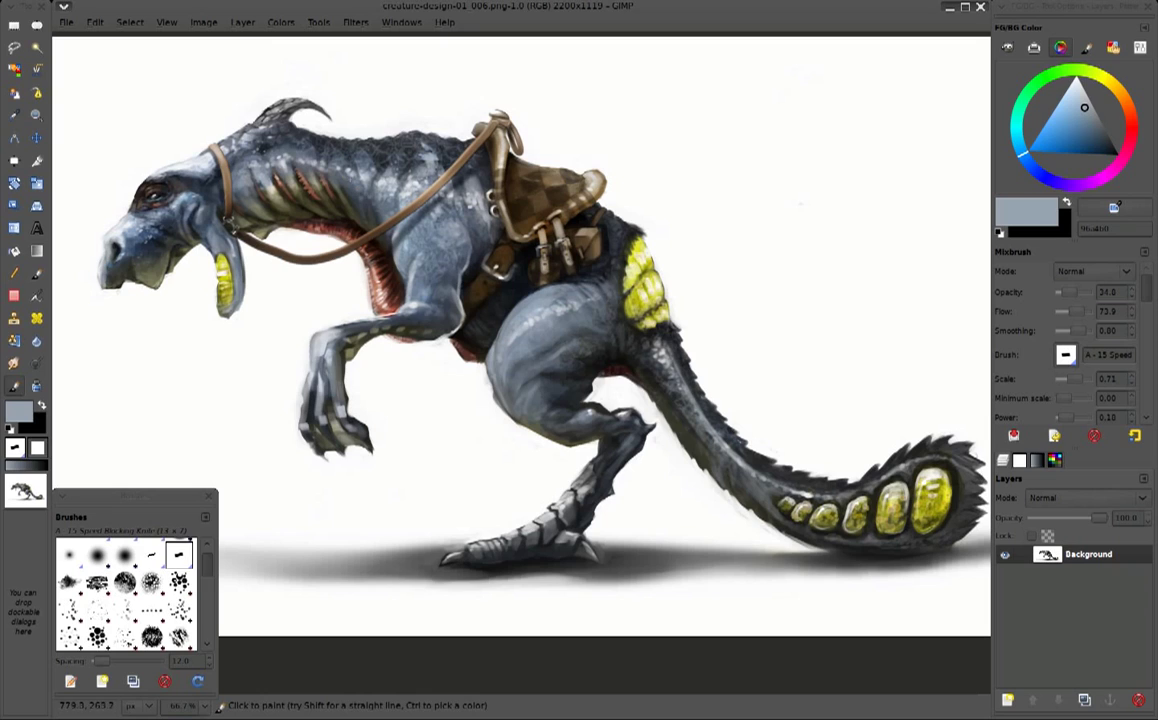
pyautogui.keyDown('ctrl'); pyautogui.click(326, 172); pyautogui.keyUp('ctrl')
# Dab light grey-blue highlights on the creature's back and body
pyautogui.click(347, 160)
pyautogui.click(315, 145)
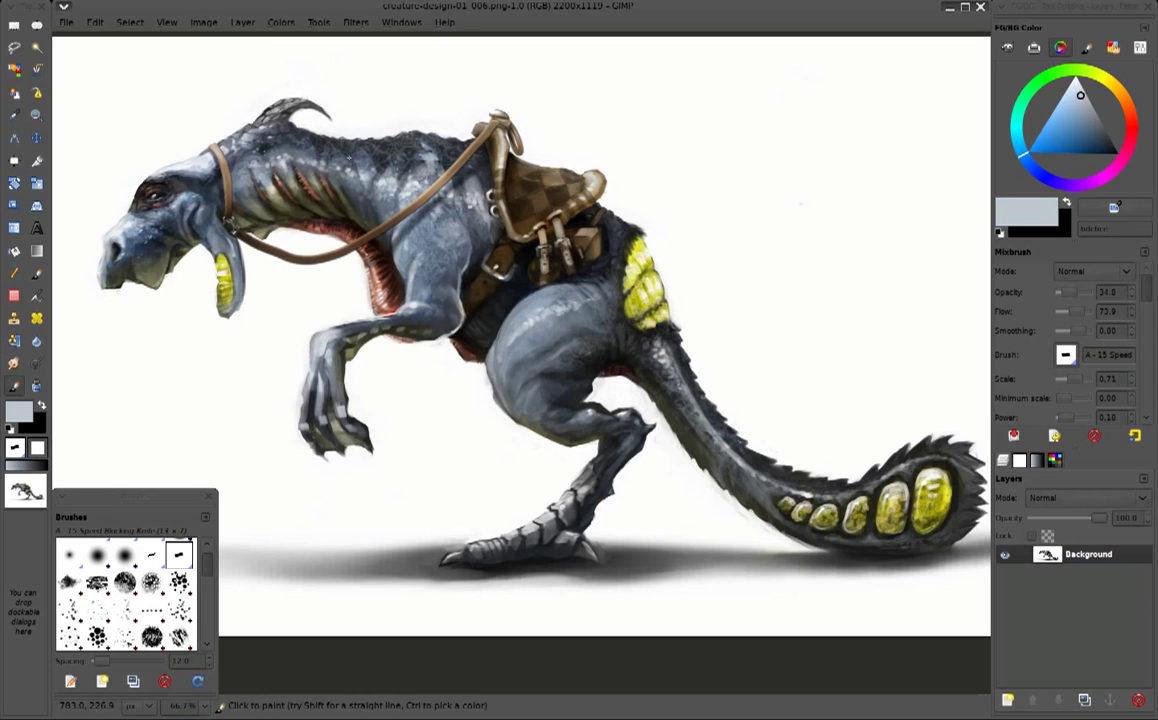
pyautogui.moveTo(482, 269); pyautogui.dragTo(492, 265)
pyautogui.click(470, 277)
# Paint darker grey-blue shading strokes on the body with sampled skin tones
pyautogui.keyDown('ctrl'); pyautogui.click(374, 272); pyautogui.keyUp('ctrl')
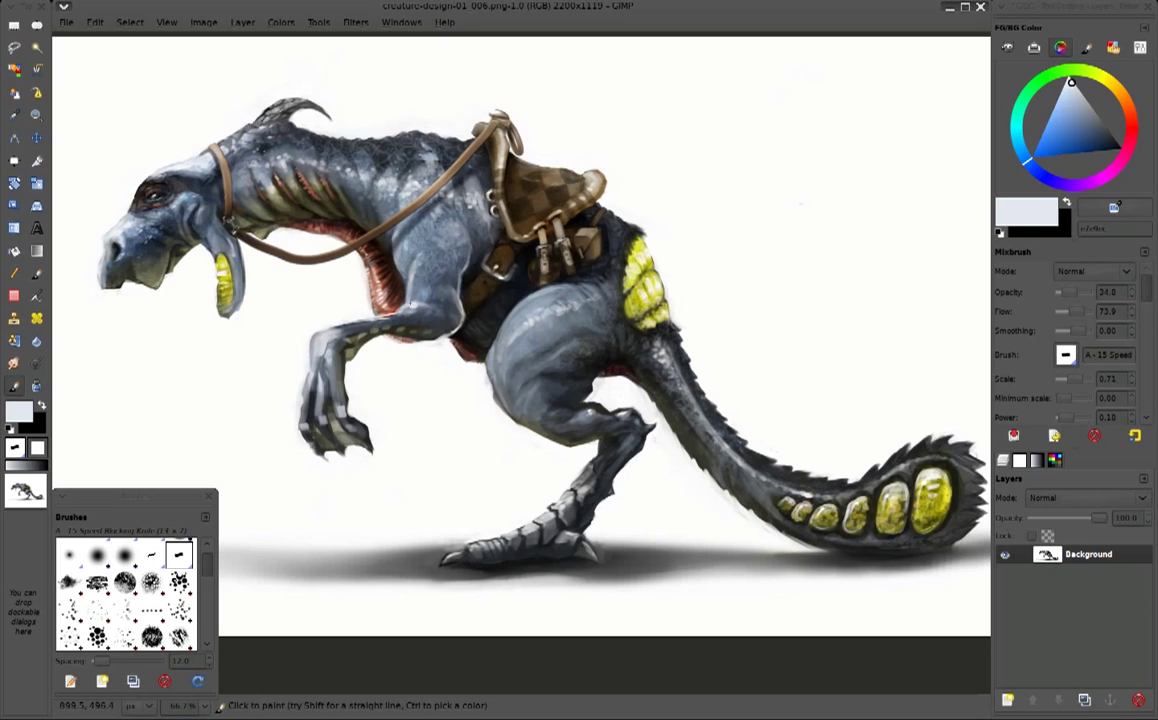
pyautogui.moveTo(378, 274); pyautogui.dragTo(374, 278)
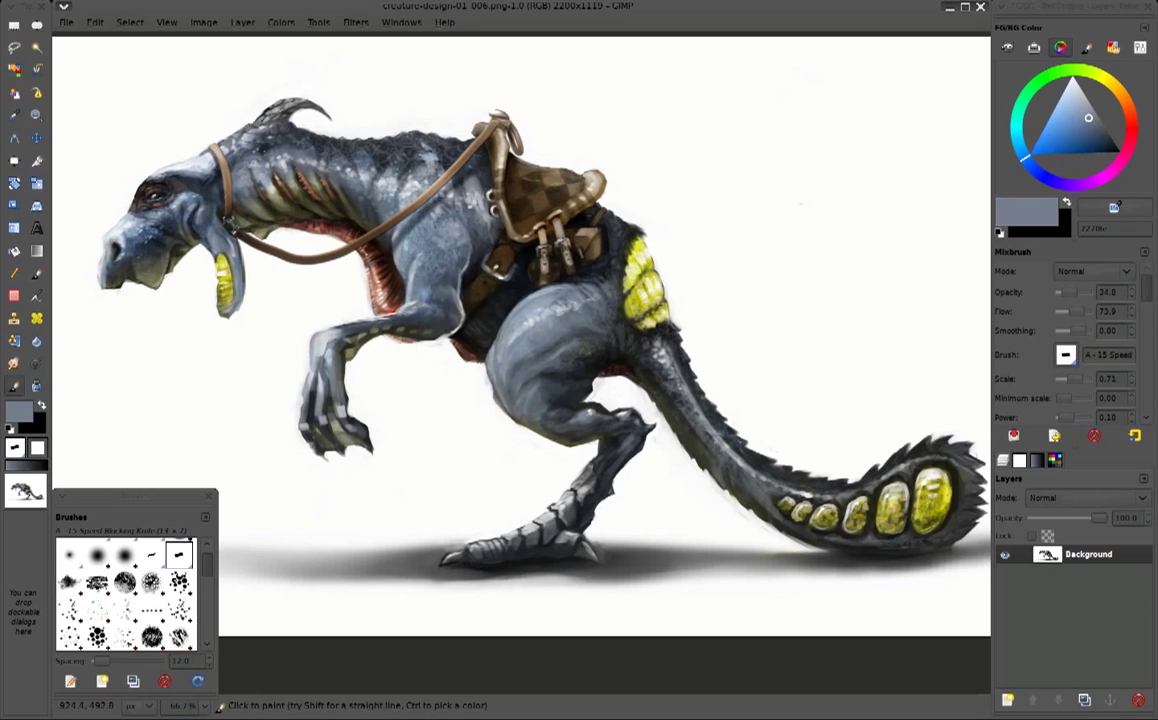
pyautogui.keyDown('ctrl'); pyautogui.click(382, 280); pyautogui.keyUp('ctrl')
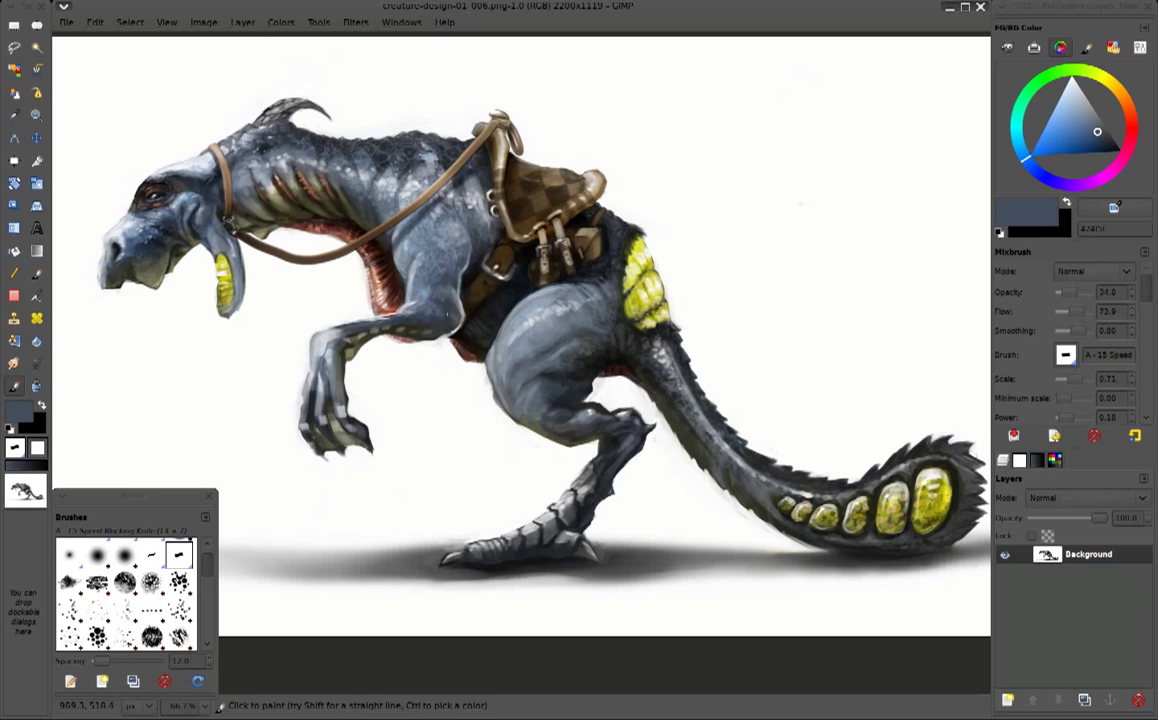
pyautogui.keyDown('ctrl'); pyautogui.click(395, 272); pyautogui.keyUp('ctrl')
pyautogui.moveTo(382, 277); pyautogui.dragTo(392, 280)
# Set the paint colour to pure white, then sample dark and bluish greys from the body
pyautogui.keyDown('ctrl'); pyautogui.click(374, 252); pyautogui.keyUp('ctrl')
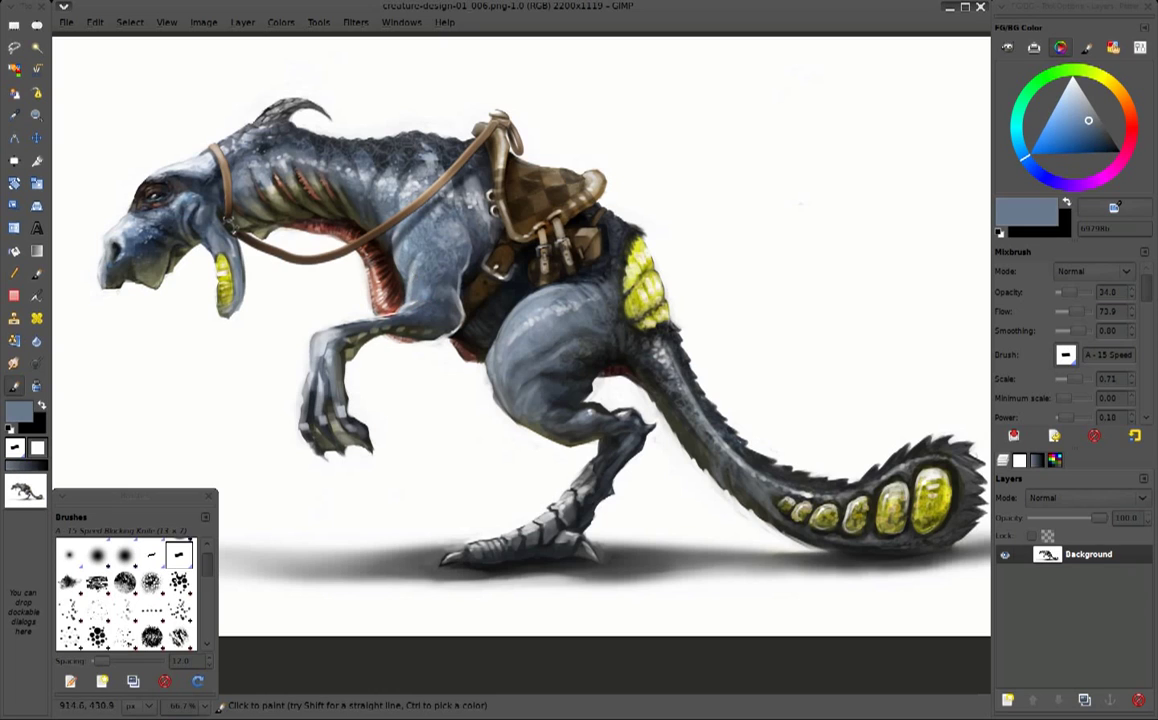
pyautogui.keyDown('ctrl'); pyautogui.click(928, 192); pyautogui.keyUp('ctrl')
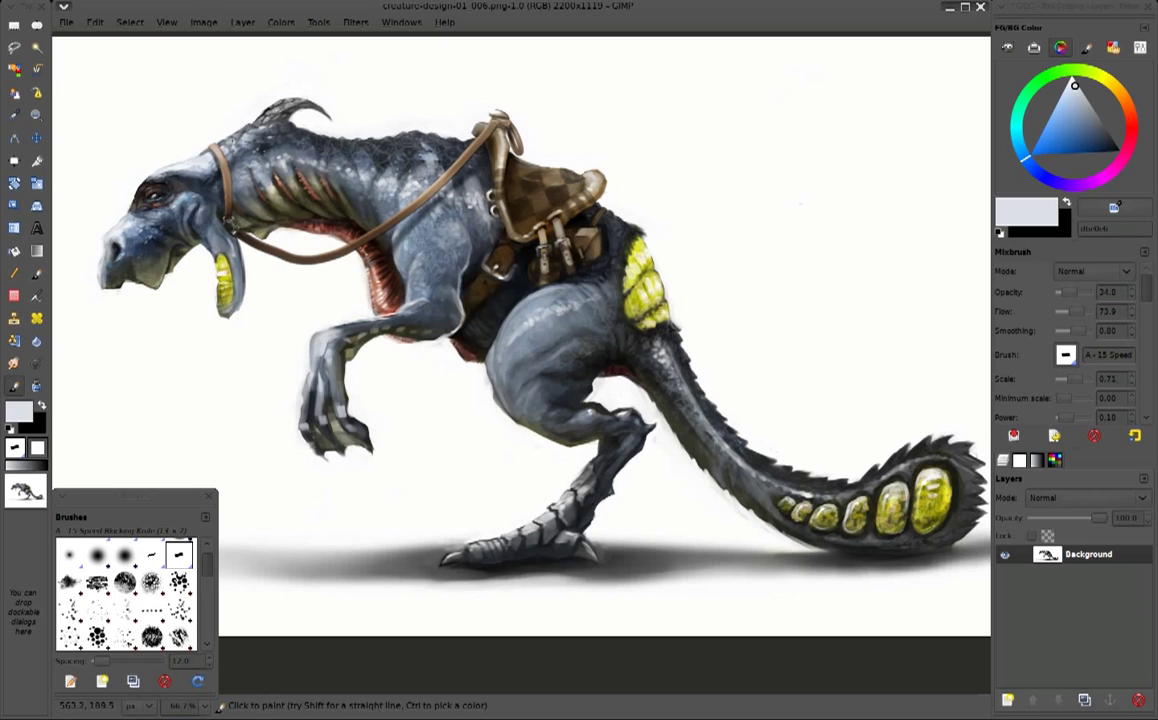
pyautogui.keyDown('ctrl'); pyautogui.click(202, 109); pyautogui.keyUp('ctrl')
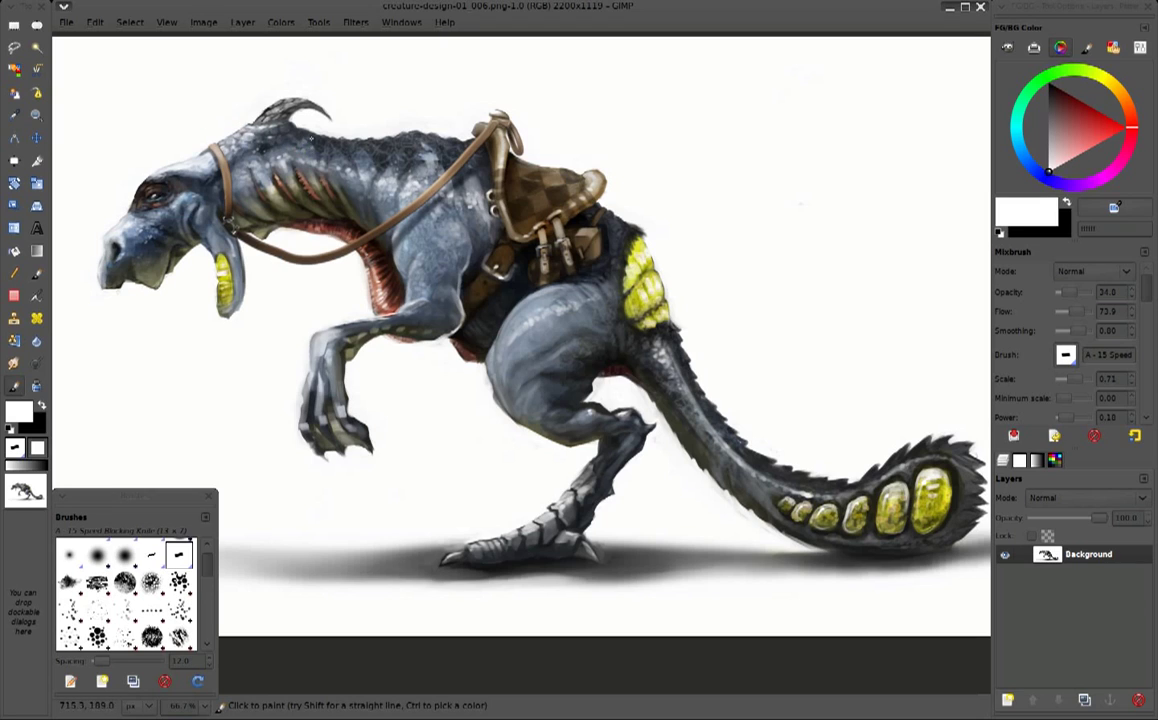
pyautogui.keyDown('ctrl'); pyautogui.click(383, 221); pyautogui.keyUp('ctrl')
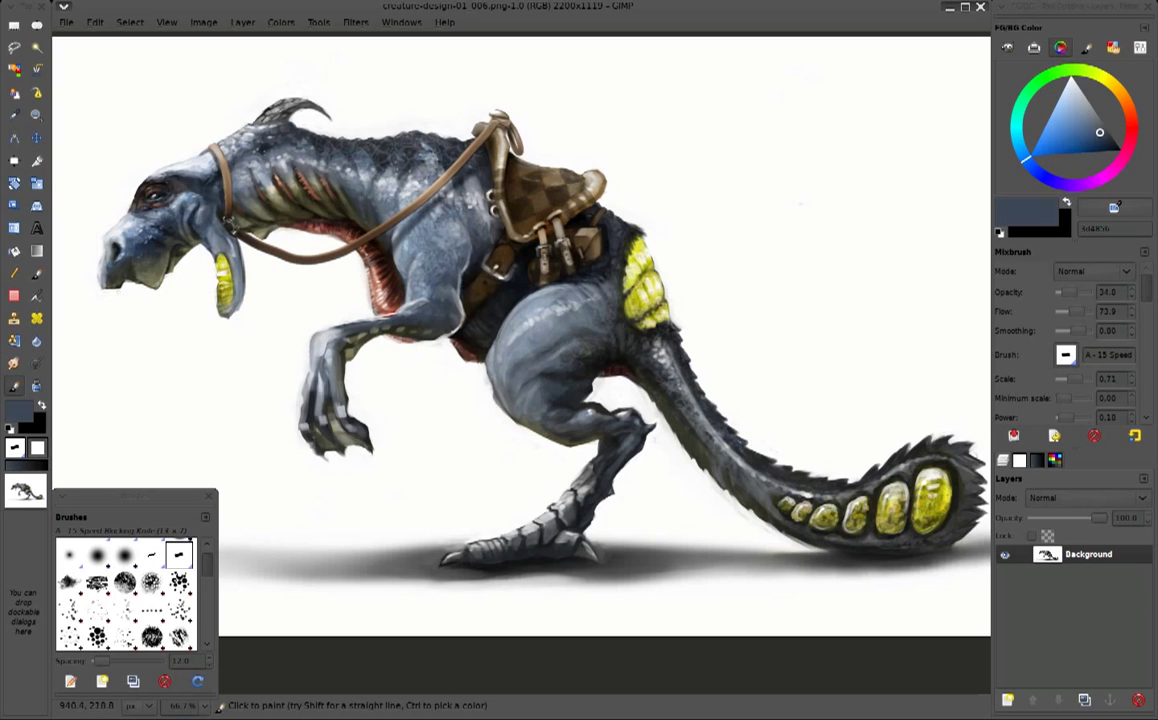
pyautogui.keyDown('ctrl'); pyautogui.click(384, 133); pyautogui.keyUp('ctrl')
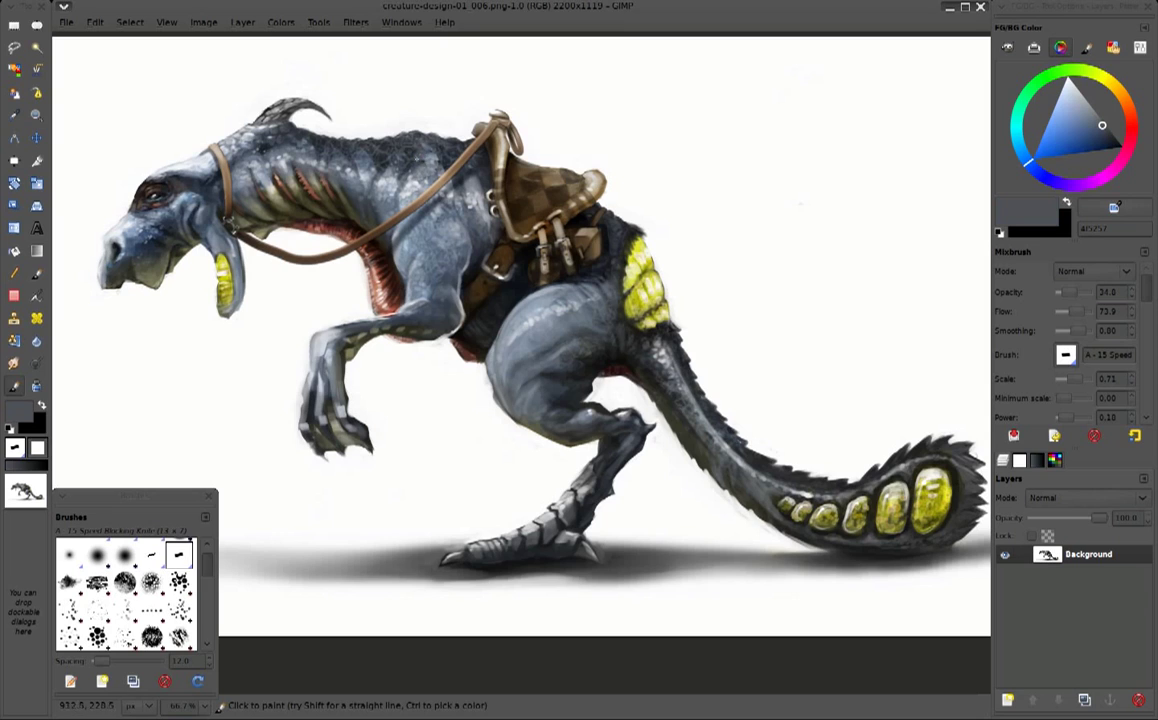
pyautogui.keyDown('ctrl'); pyautogui.click(410, 170); pyautogui.keyUp('ctrl')
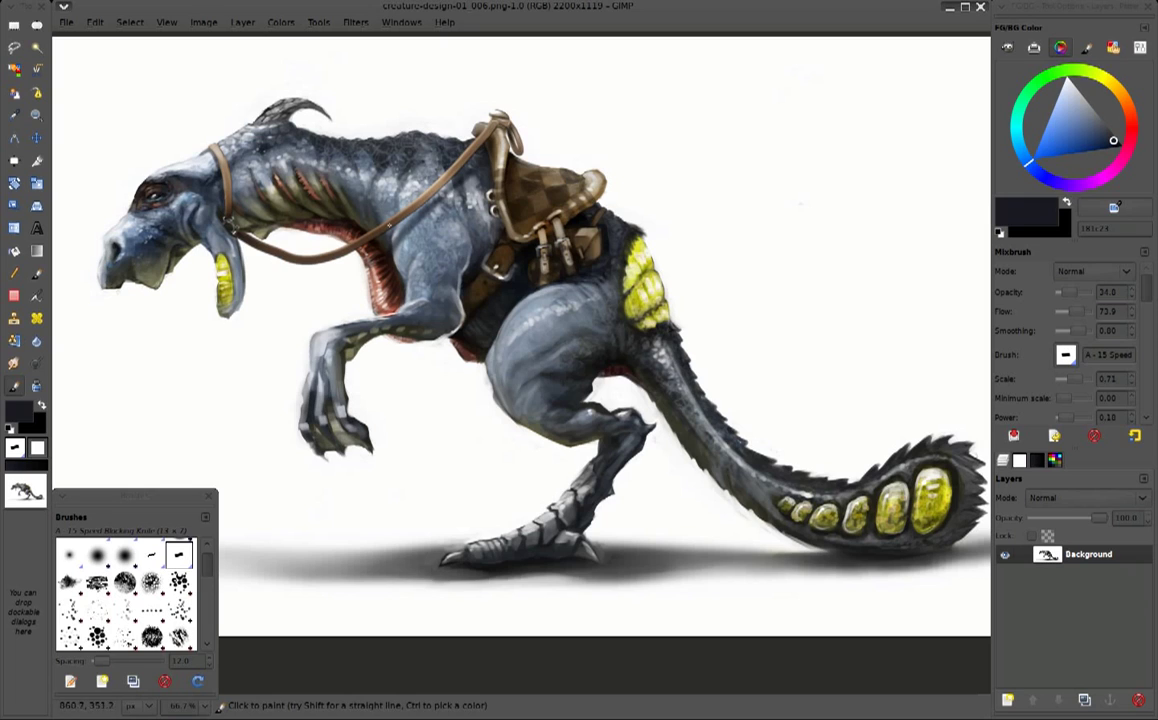
pyautogui.keyDown('ctrl'); pyautogui.click(530, 315); pyautogui.keyUp('ctrl')
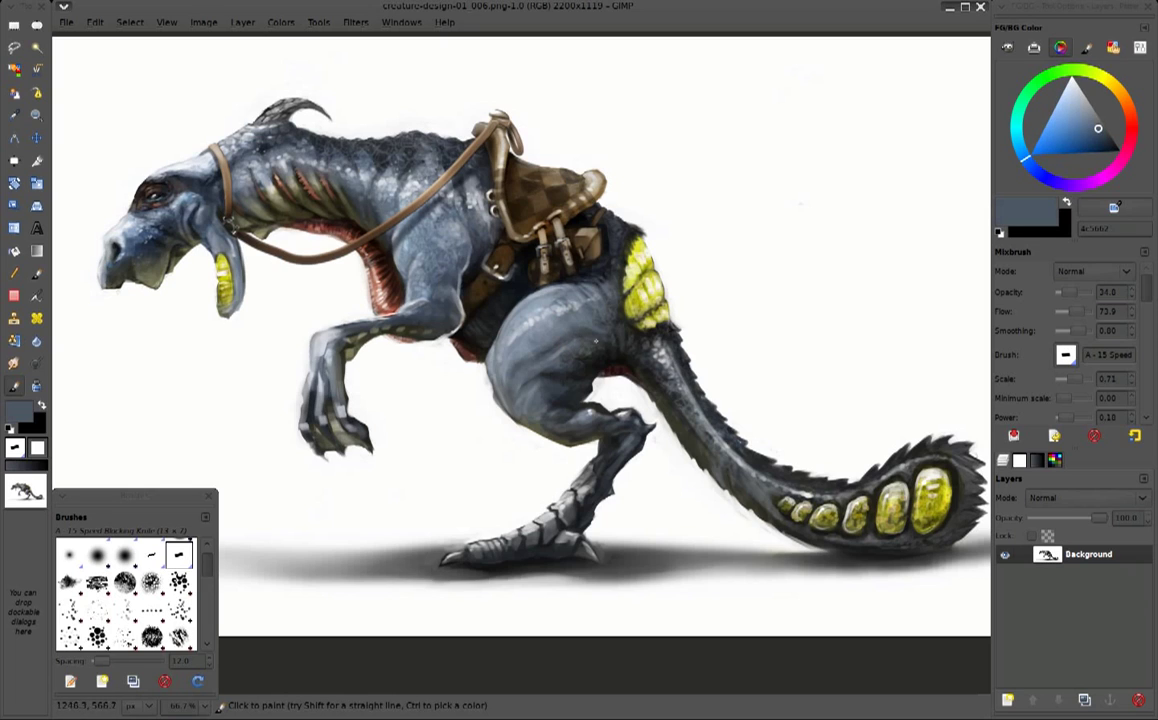
# Sample skin, tail and khaki plate colours, adjusting through bright yellow to pure white
pyautogui.keyDown('ctrl'); pyautogui.click(579, 334); pyautogui.keyUp('ctrl')
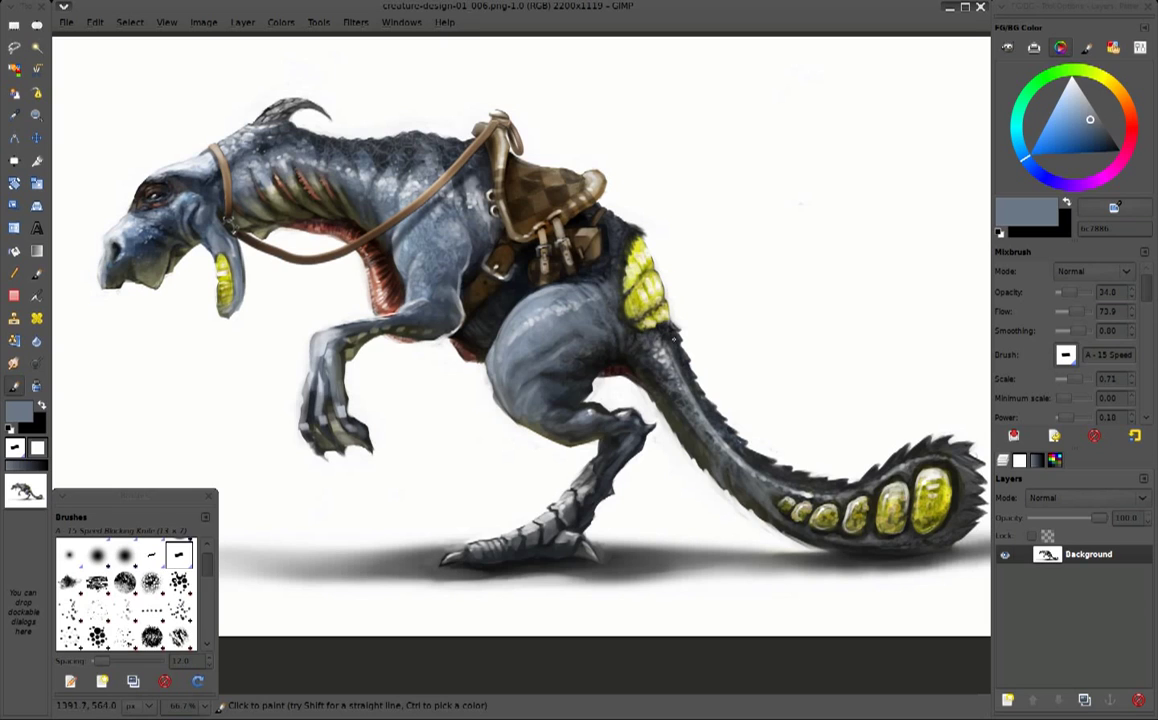
pyautogui.keyDown('ctrl'); pyautogui.click(677, 331); pyautogui.keyUp('ctrl')
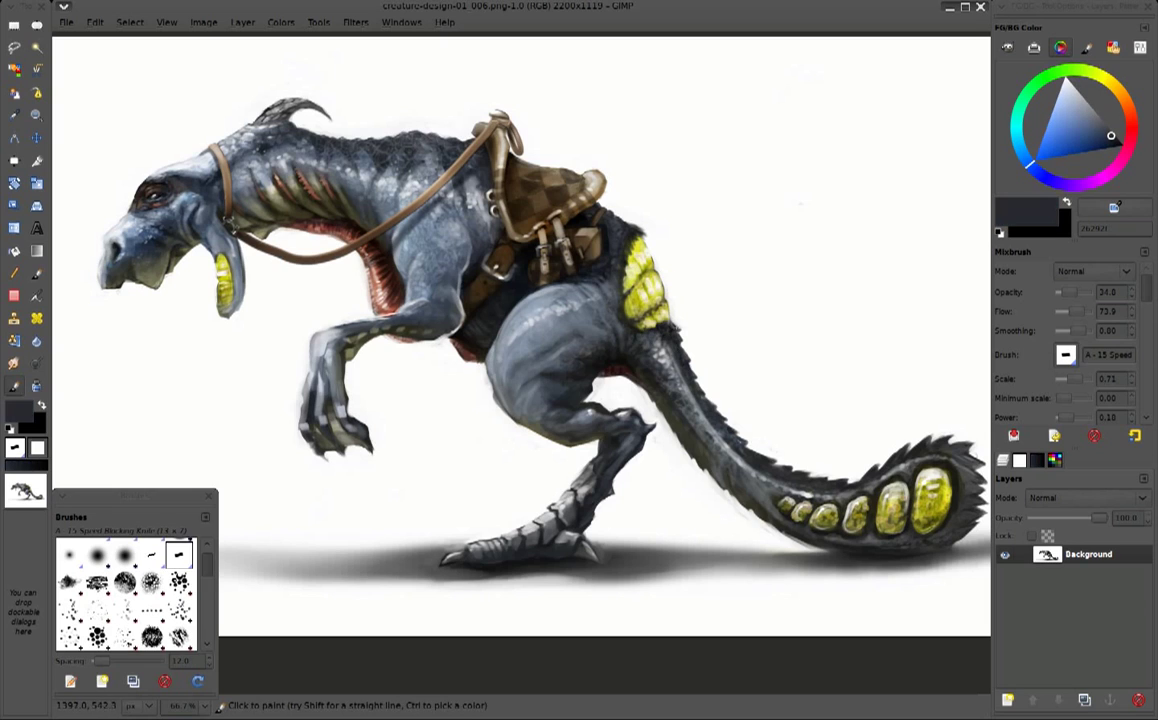
pyautogui.keyDown('ctrl'); pyautogui.click(641, 288); pyautogui.keyUp('ctrl')
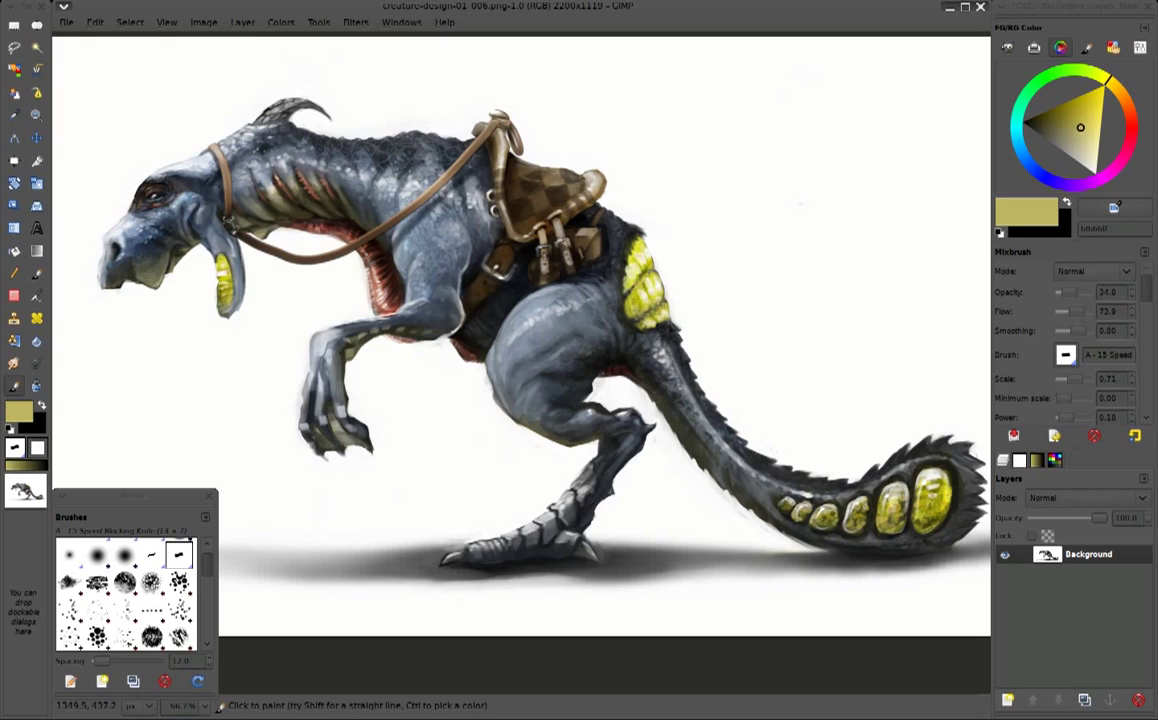
pyautogui.keyDown('ctrl'); pyautogui.click(640, 270); pyautogui.keyUp('ctrl')
pyautogui.keyDown('ctrl'); pyautogui.click(700, 270); pyautogui.keyUp('ctrl')
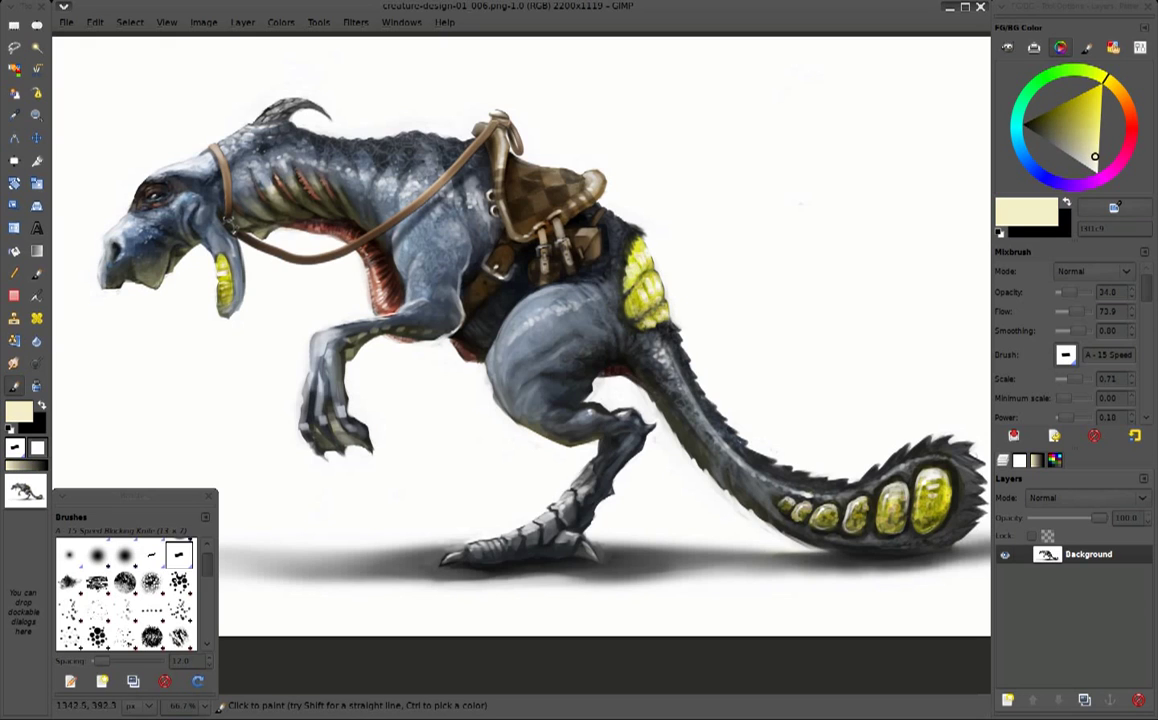
pyautogui.keyDown('ctrl'); pyautogui.click(858, 272); pyautogui.keyUp('ctrl')
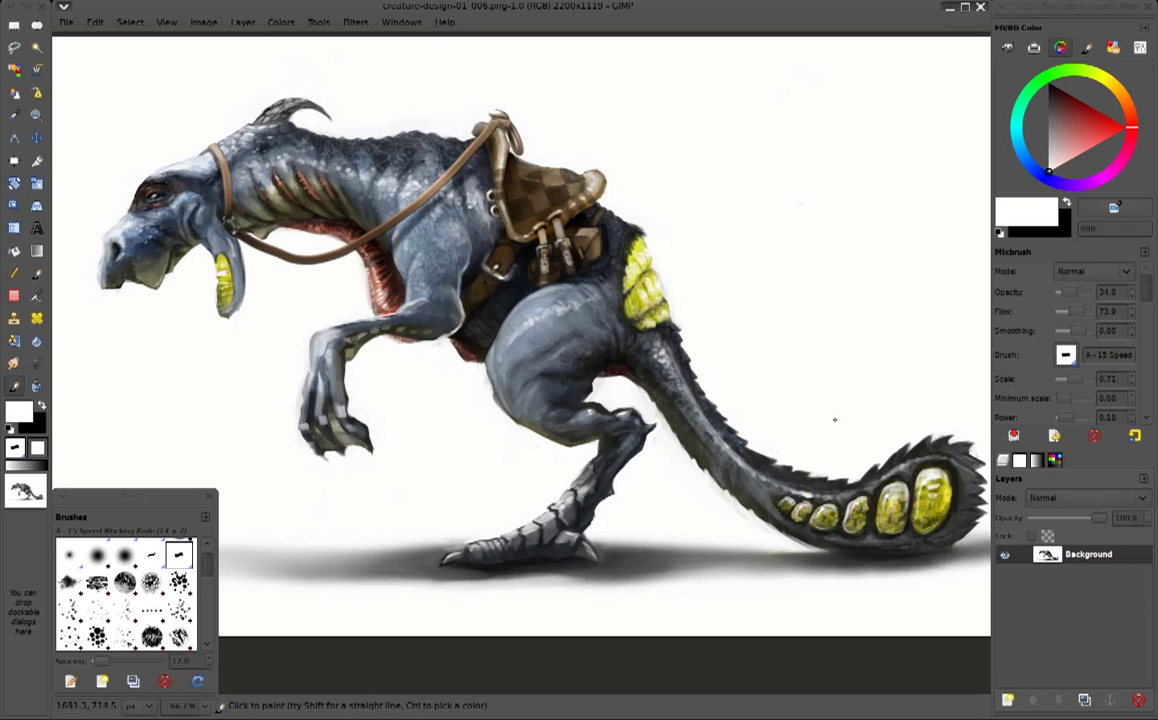
# Pick a brighter olive from the tail plates, then a light blue-grey from the leg
pyautogui.keyDown('ctrl'); pyautogui.click(822, 516); pyautogui.keyUp('ctrl')
pyautogui.keyDown('ctrl'); pyautogui.click(815, 540); pyautogui.keyUp('ctrl')
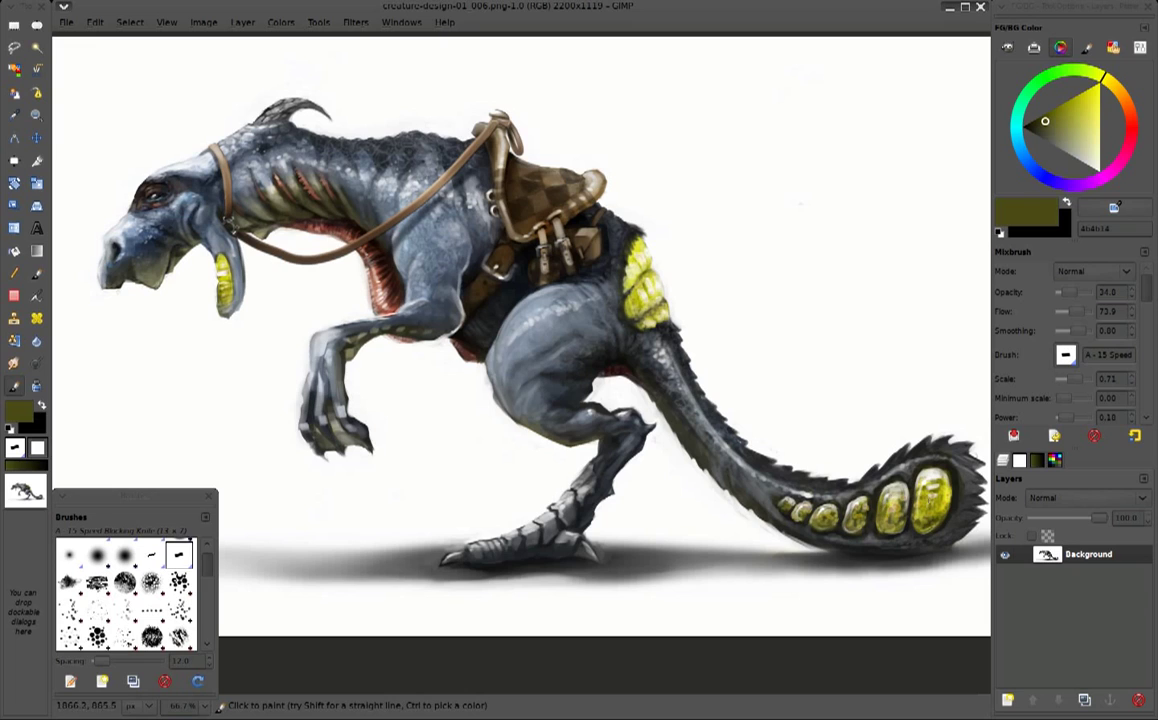
pyautogui.keyDown('ctrl'); pyautogui.click(538, 370); pyautogui.keyUp('ctrl')
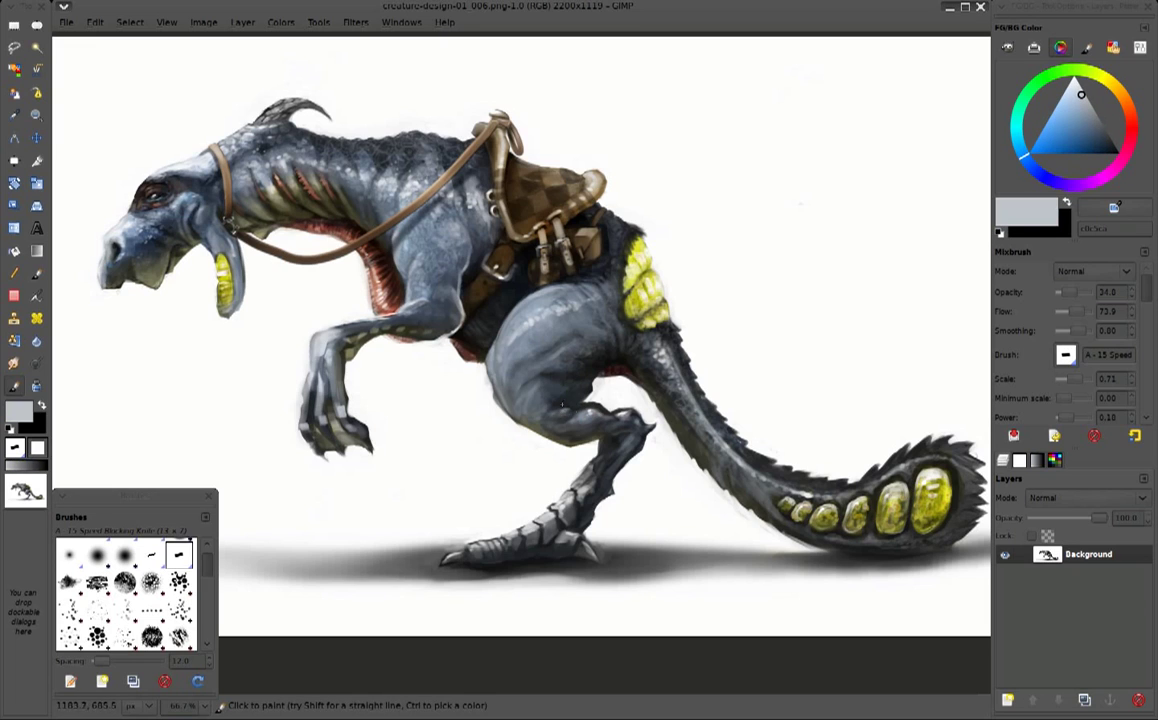
# Sample leg and body greys, including near-white, 202528 and about 494c50
pyautogui.keyDown('ctrl'); pyautogui.click(506, 376); pyautogui.keyUp('ctrl')
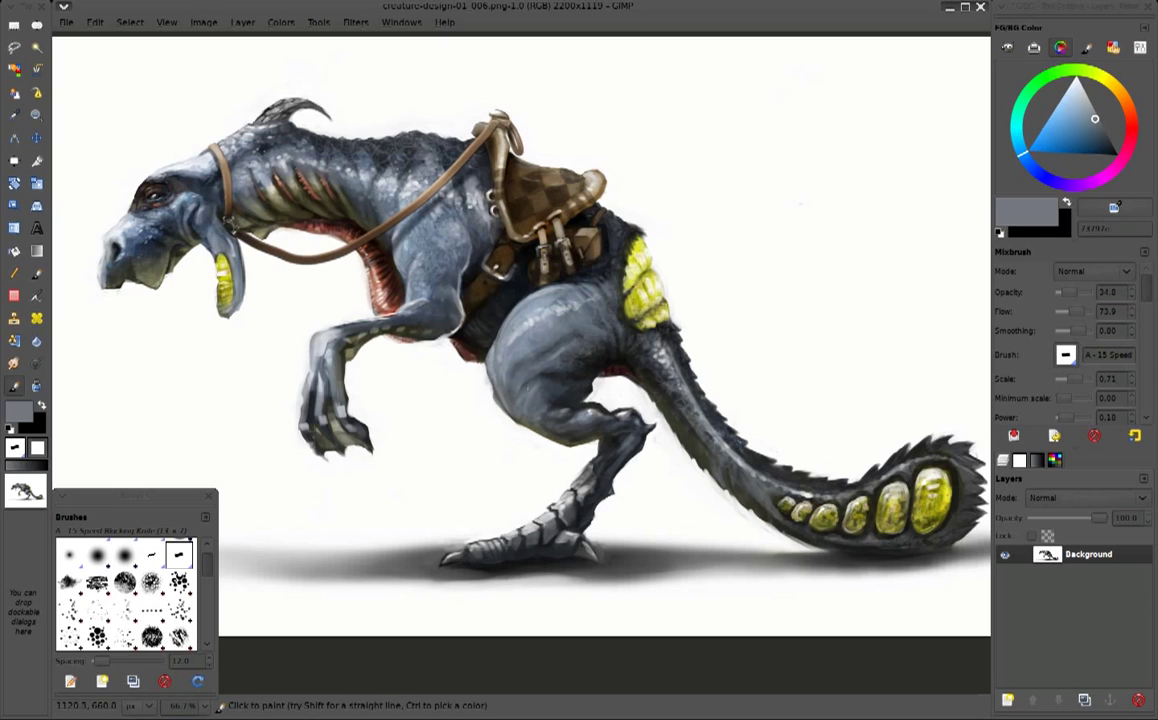
pyautogui.keyDown('ctrl'); pyautogui.click(487, 380); pyautogui.keyUp('ctrl')
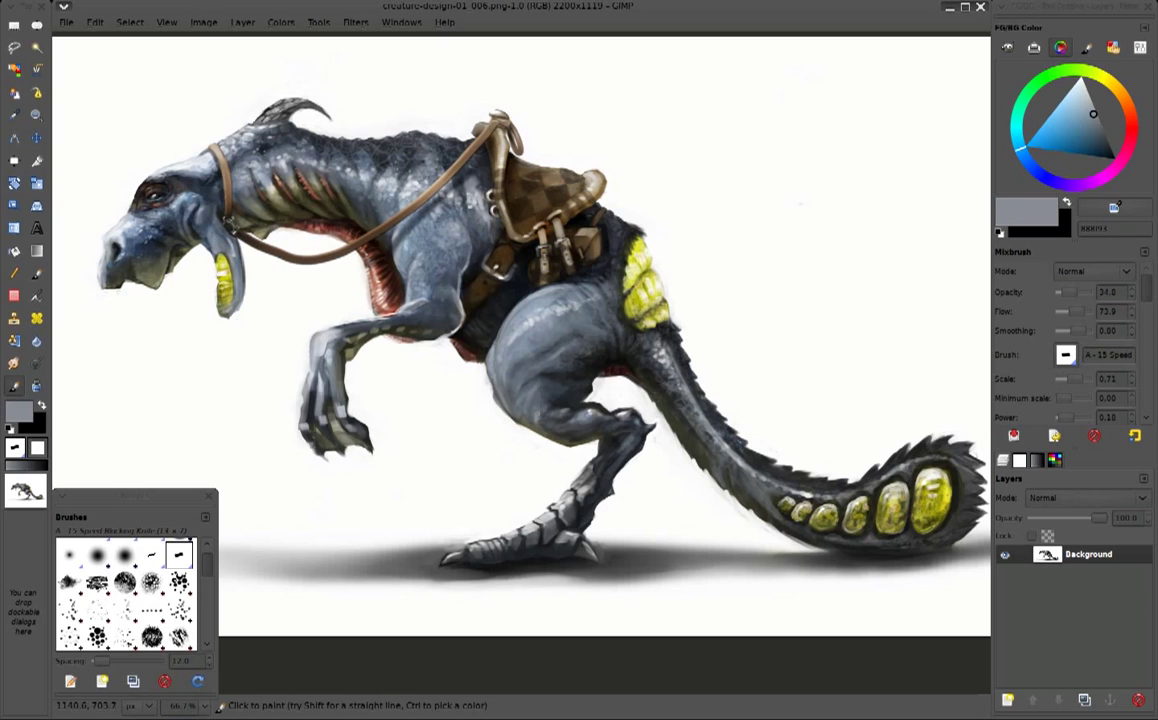
pyautogui.keyDown('ctrl'); pyautogui.click(595, 382); pyautogui.keyUp('ctrl')
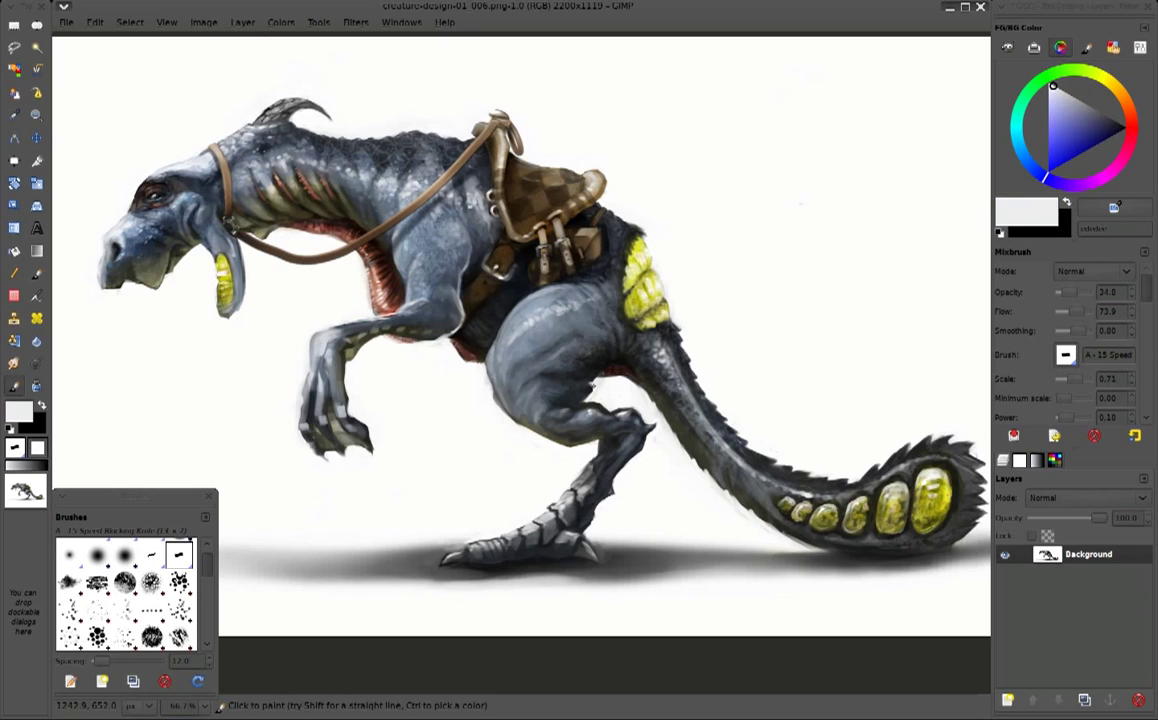
pyautogui.keyDown('ctrl'); pyautogui.click(531, 354); pyautogui.keyUp('ctrl')
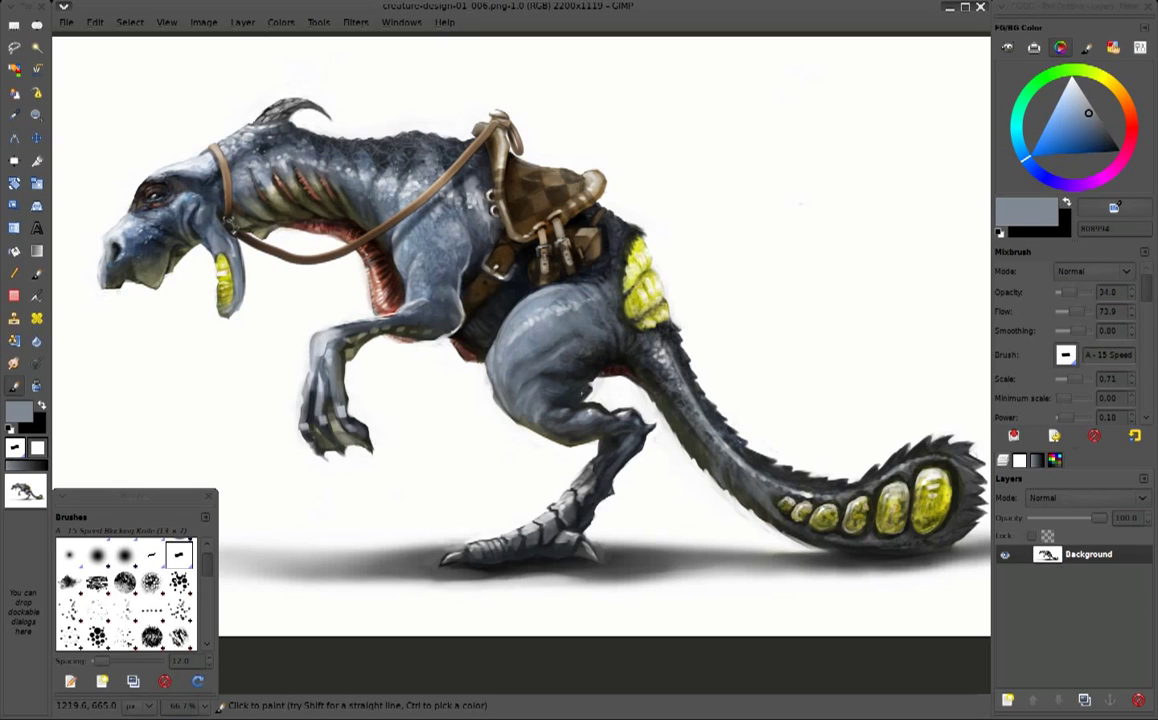
pyautogui.keyDown('ctrl'); pyautogui.click(570, 402); pyautogui.keyUp('ctrl')
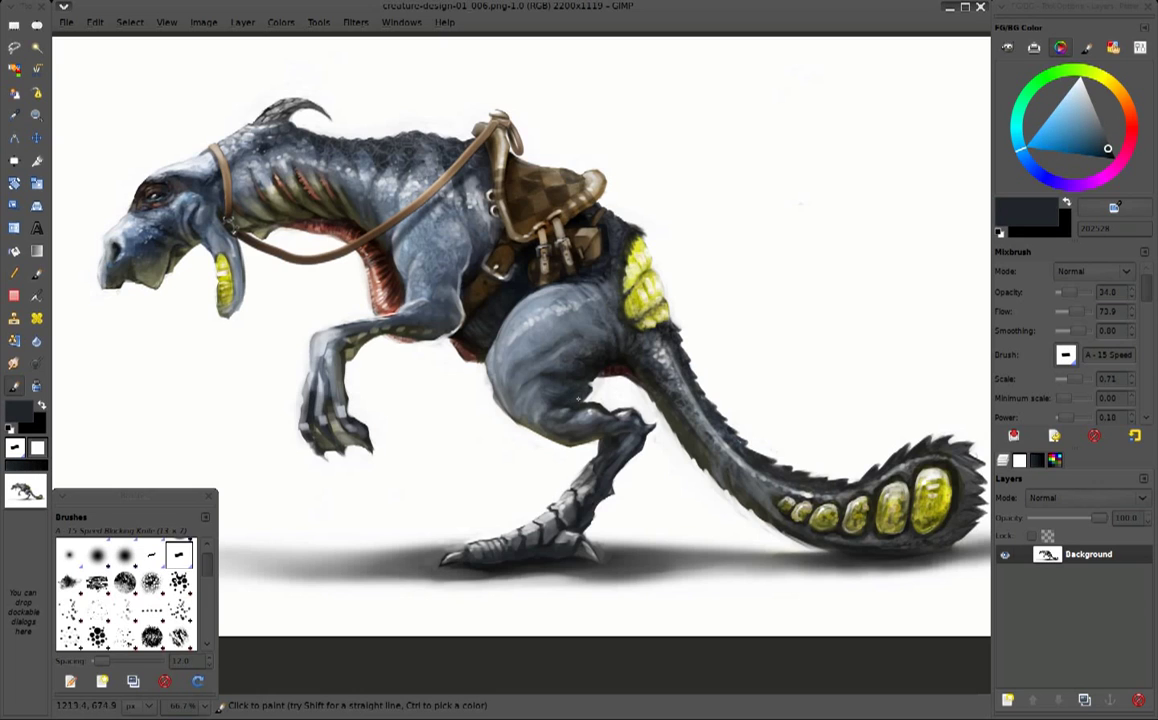
pyautogui.keyDown('ctrl'); pyautogui.click(528, 357); pyautogui.keyUp('ctrl')
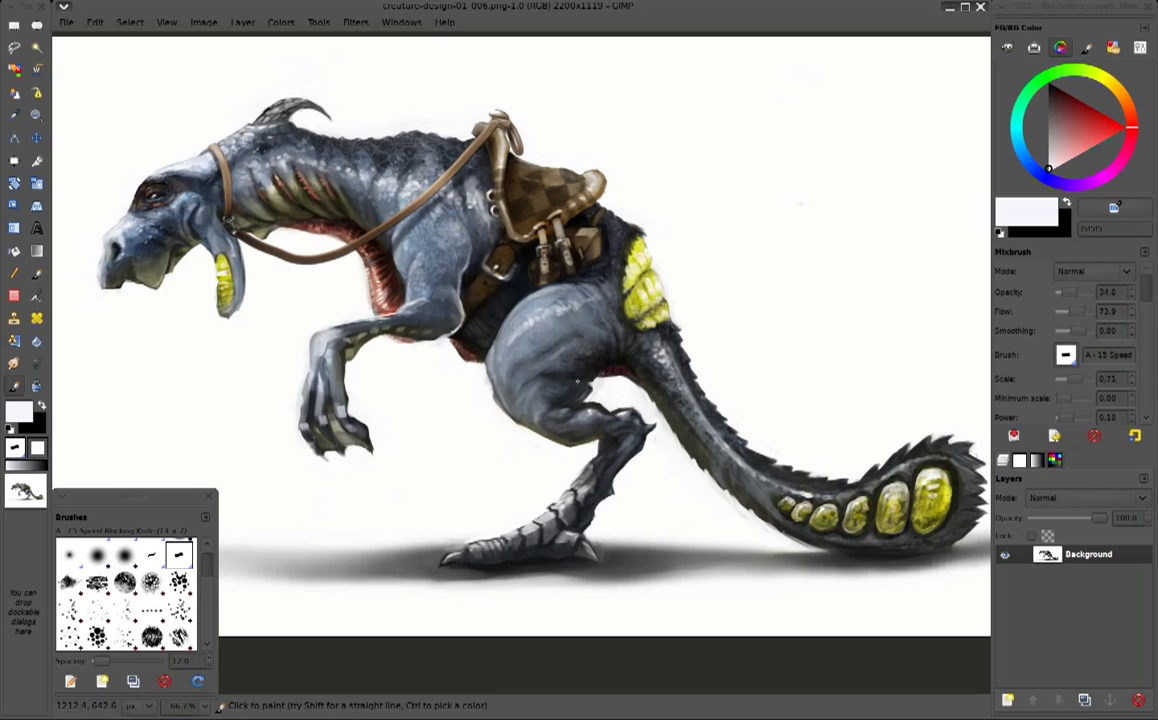
pyautogui.keyDown('ctrl'); pyautogui.click(524, 359); pyautogui.keyUp('ctrl')
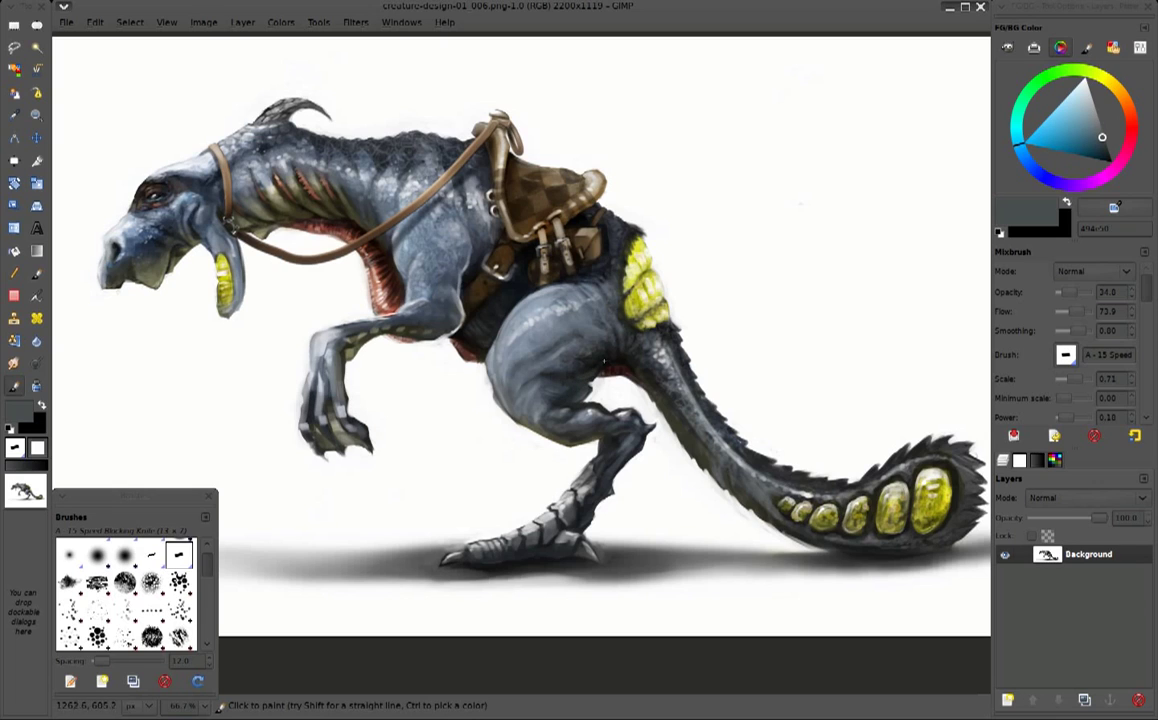
pyautogui.keyDown('ctrl'); pyautogui.click(575, 375); pyautogui.keyUp('ctrl')
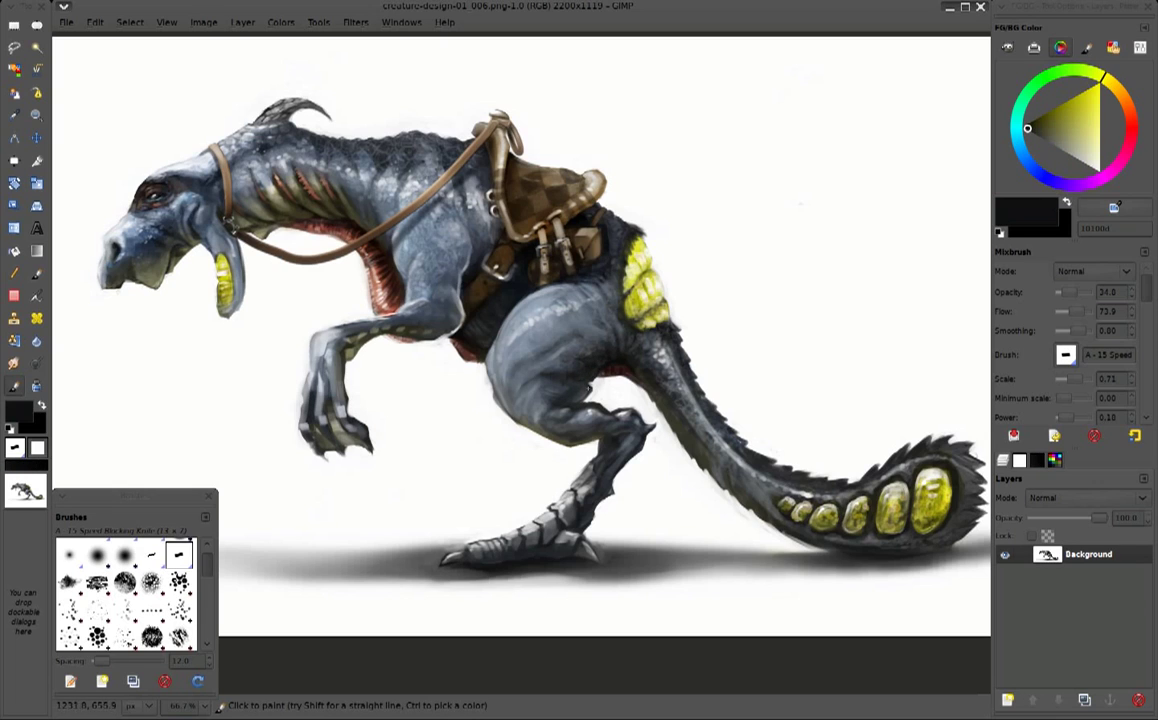
# Paint a white highlight stroke along the tail's underside
pyautogui.press('x')
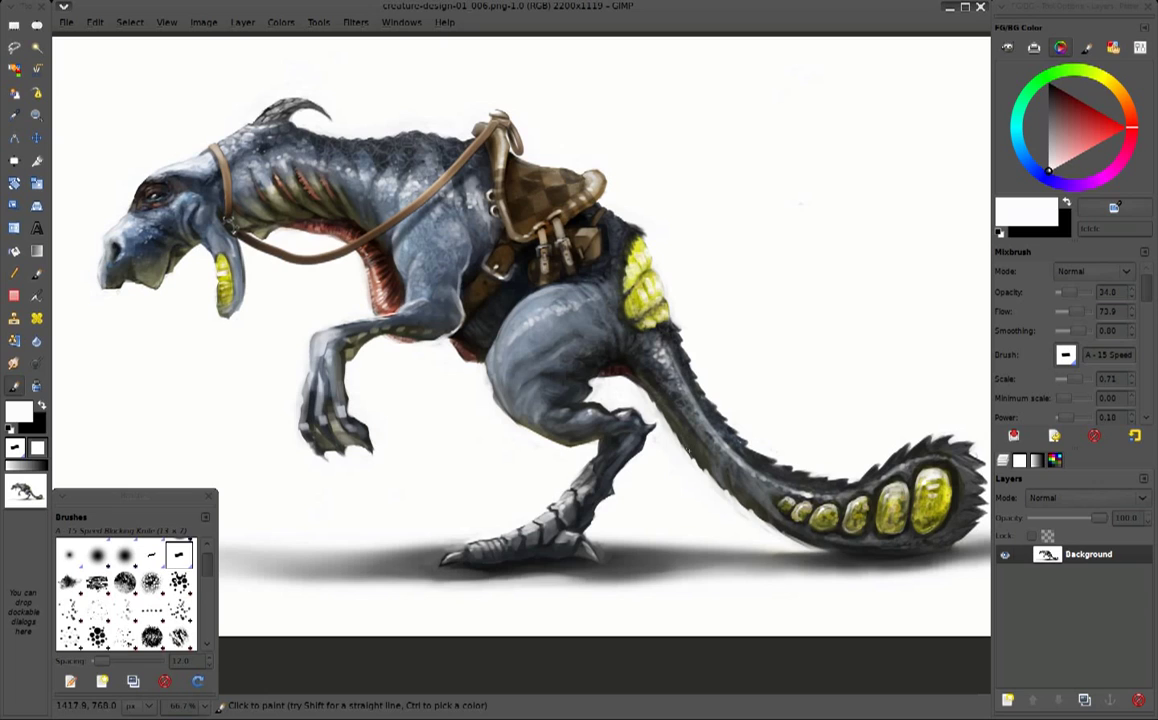
pyautogui.keyDown('ctrl'); pyautogui.click(705, 465); pyautogui.keyUp('ctrl')
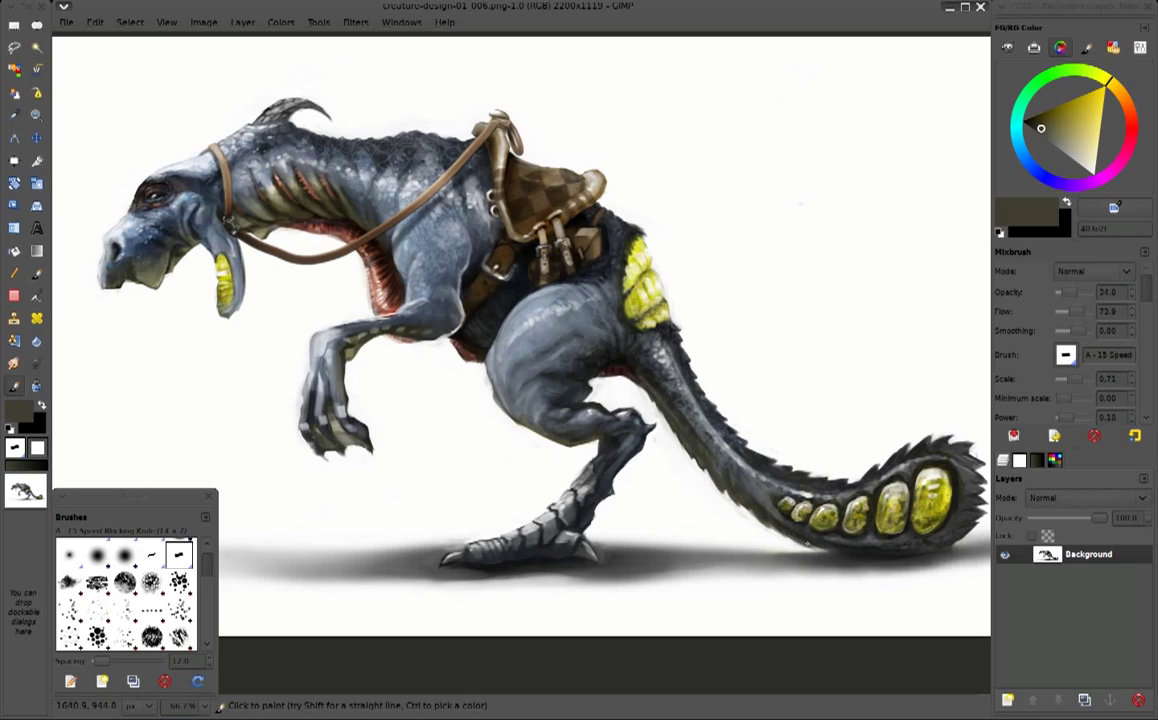
pyautogui.keyDown('ctrl'); pyautogui.click(775, 394); pyautogui.keyUp('ctrl')
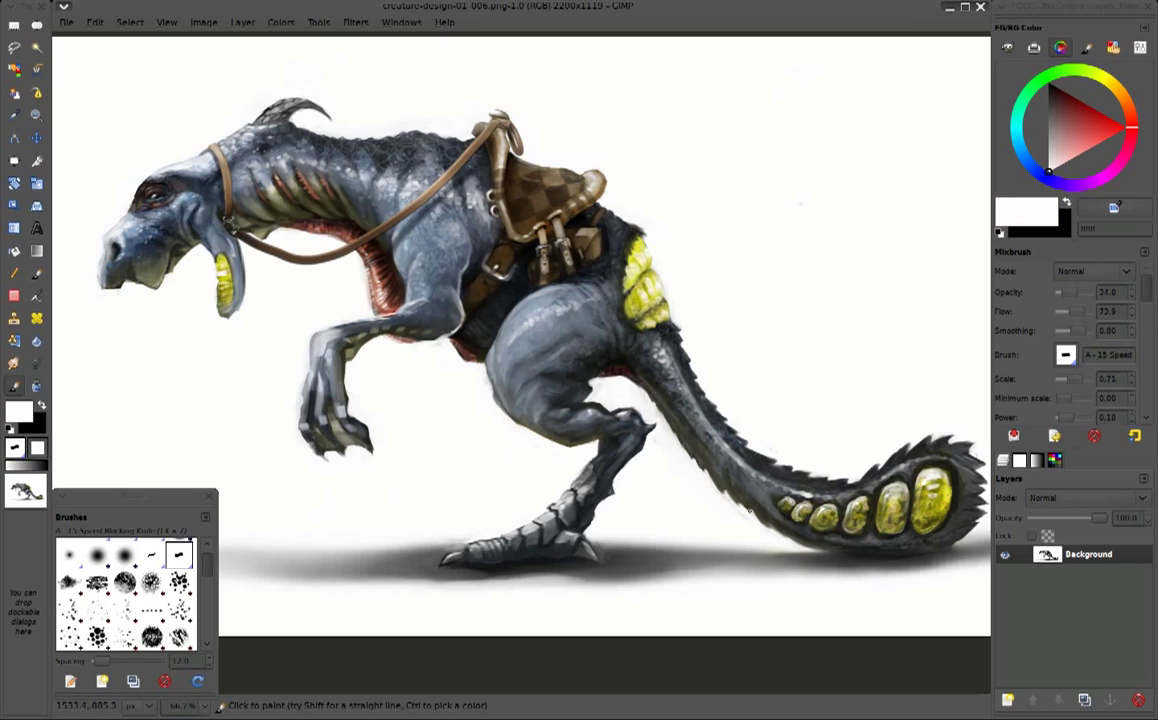
pyautogui.moveTo(758, 527); pyautogui.dragTo(788, 540)
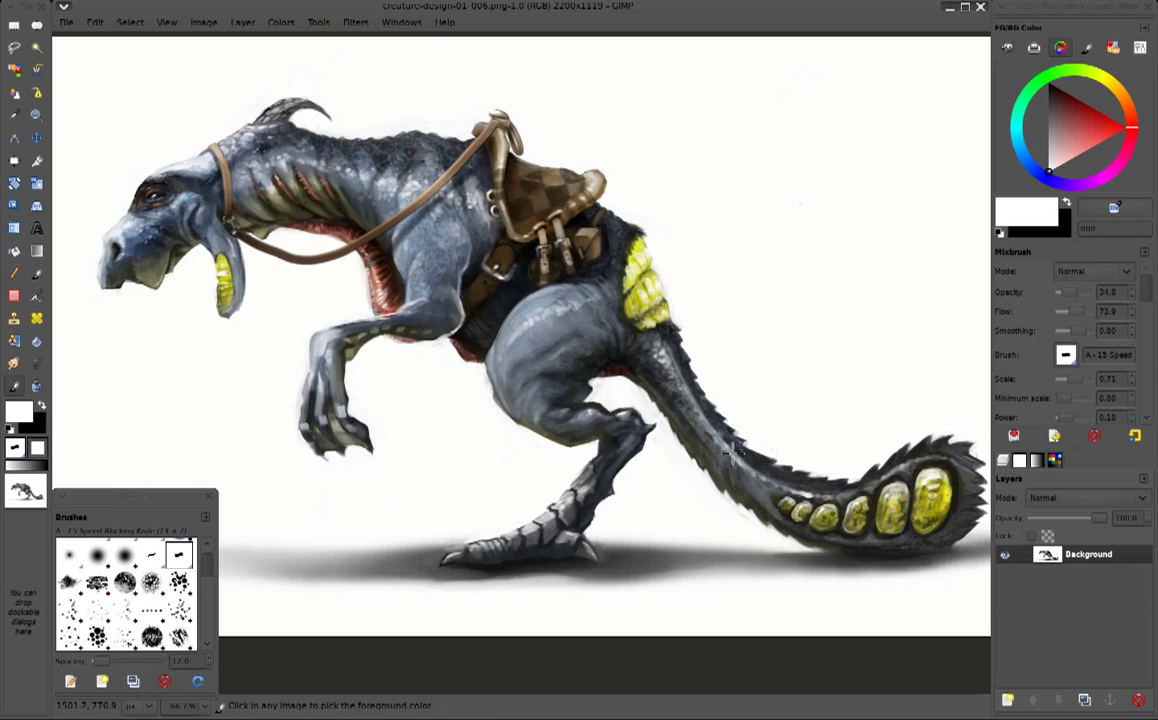
# Sample tail and background tones until dark grey-green 2b2d27 is the painting colour
pyautogui.keyDown('ctrl'); pyautogui.click(668, 424); pyautogui.keyUp('ctrl')
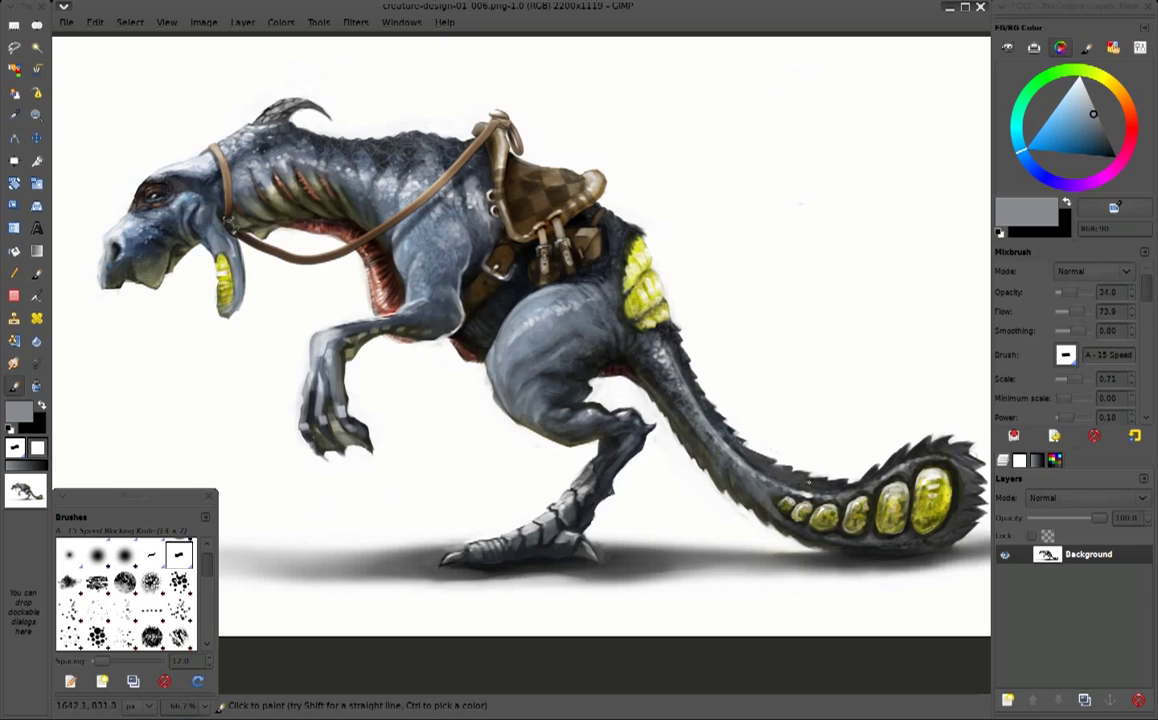
pyautogui.keyDown('ctrl'); pyautogui.click(725, 432); pyautogui.keyUp('ctrl')
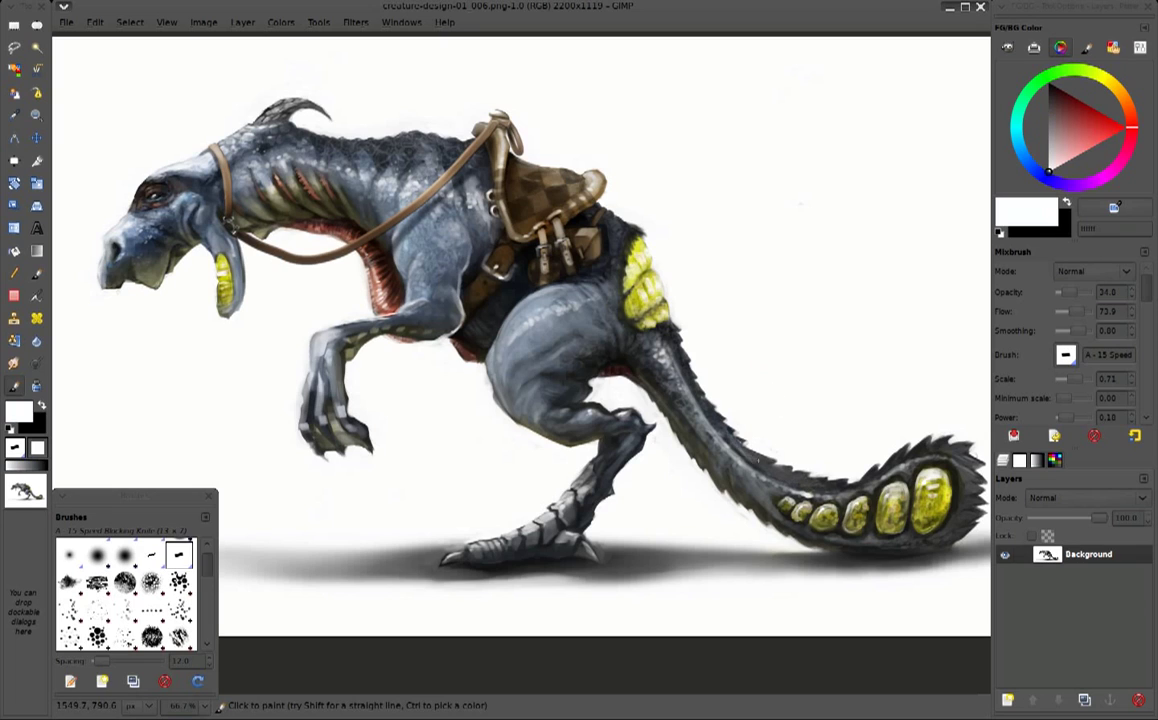
pyautogui.keyDown('ctrl'); pyautogui.click(774, 467); pyautogui.keyUp('ctrl')
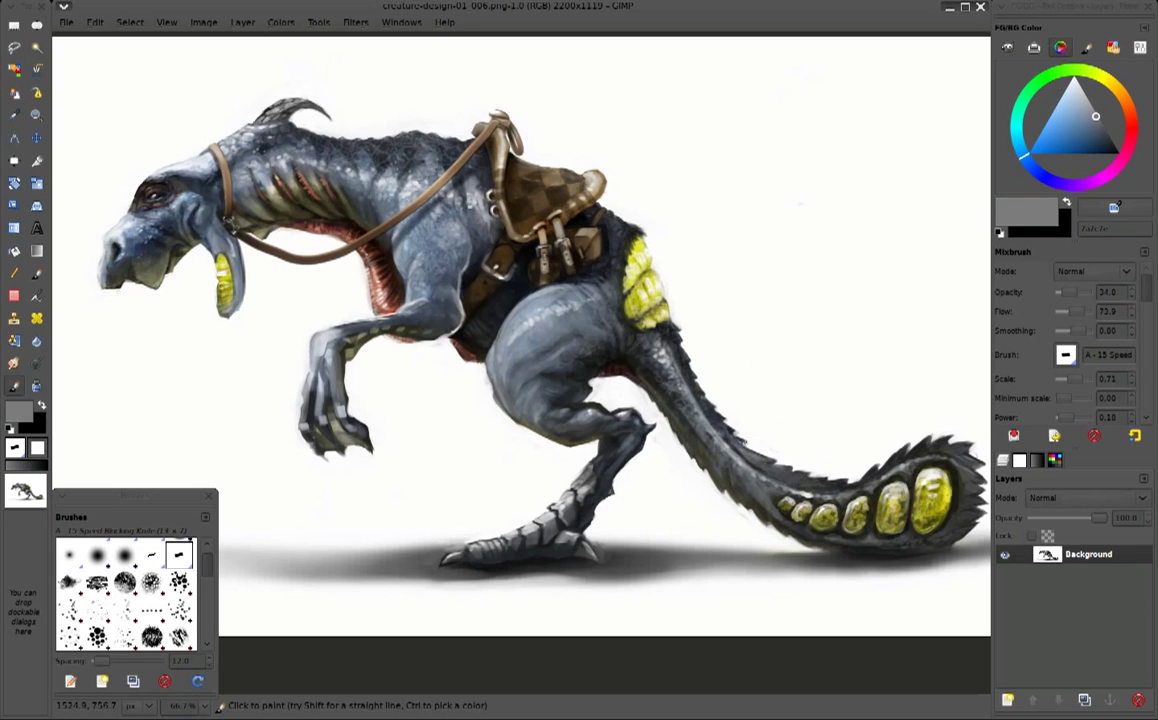
pyautogui.keyDown('ctrl'); pyautogui.click(741, 435); pyautogui.keyUp('ctrl')
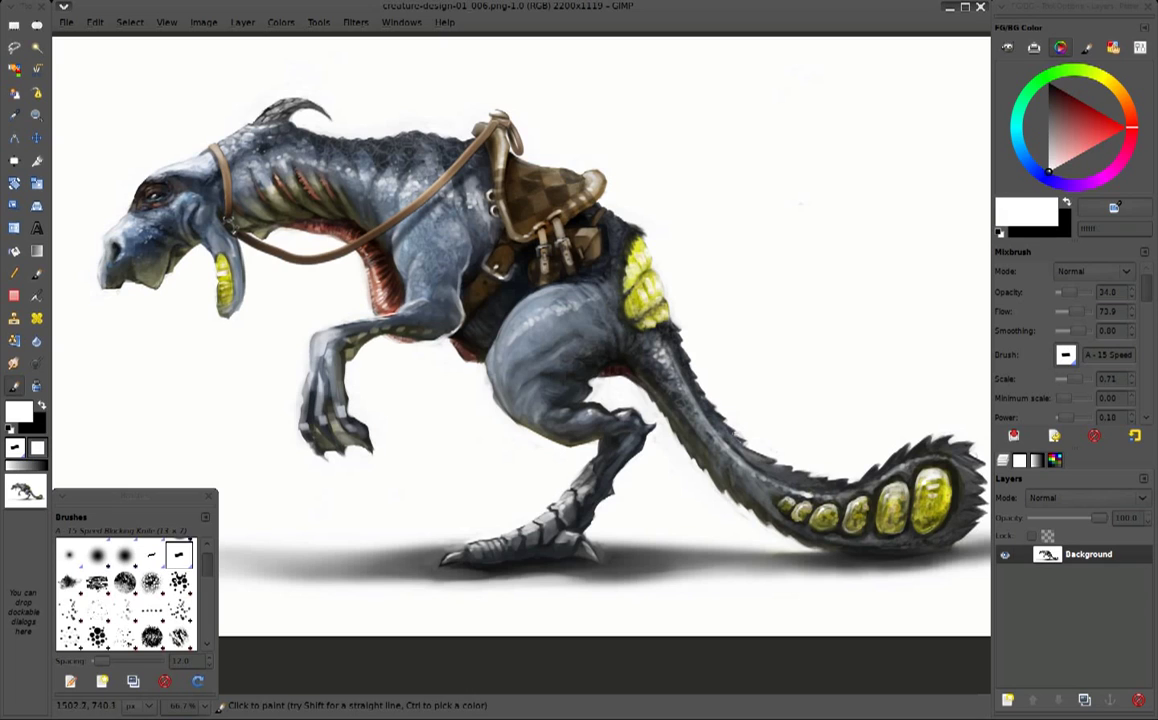
pyautogui.keyDown('ctrl'); pyautogui.click(730, 431); pyautogui.keyUp('ctrl')
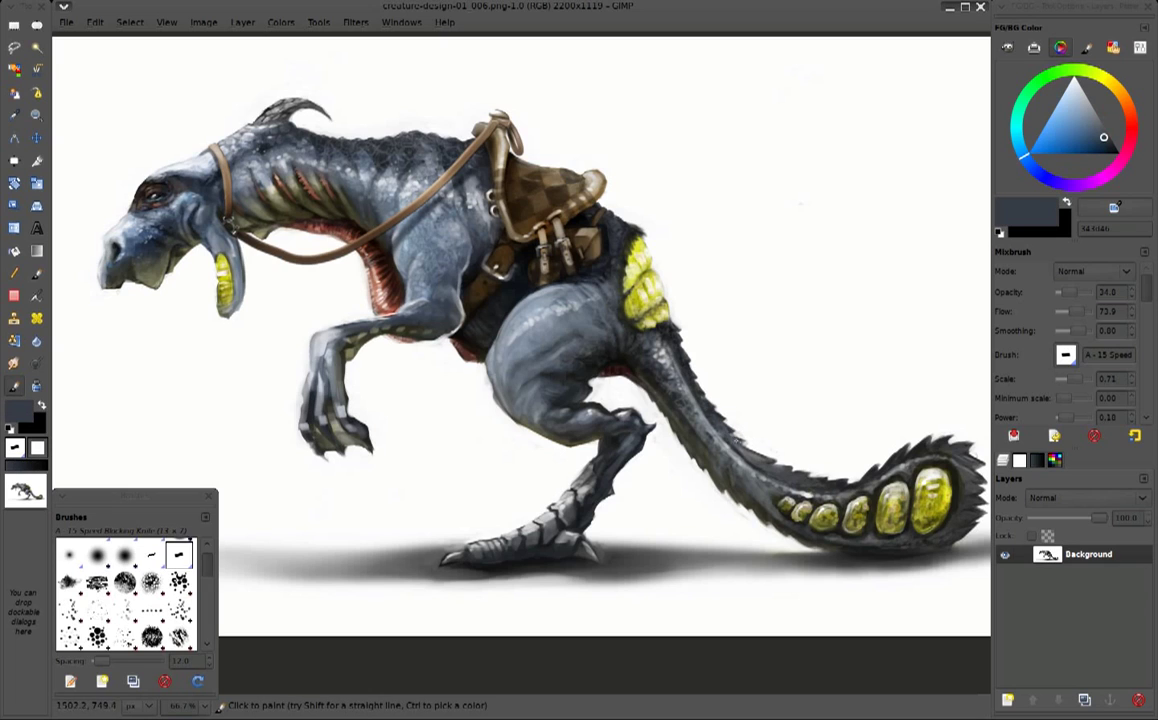
pyautogui.keyDown('ctrl'); pyautogui.click(760, 447); pyautogui.keyUp('ctrl')
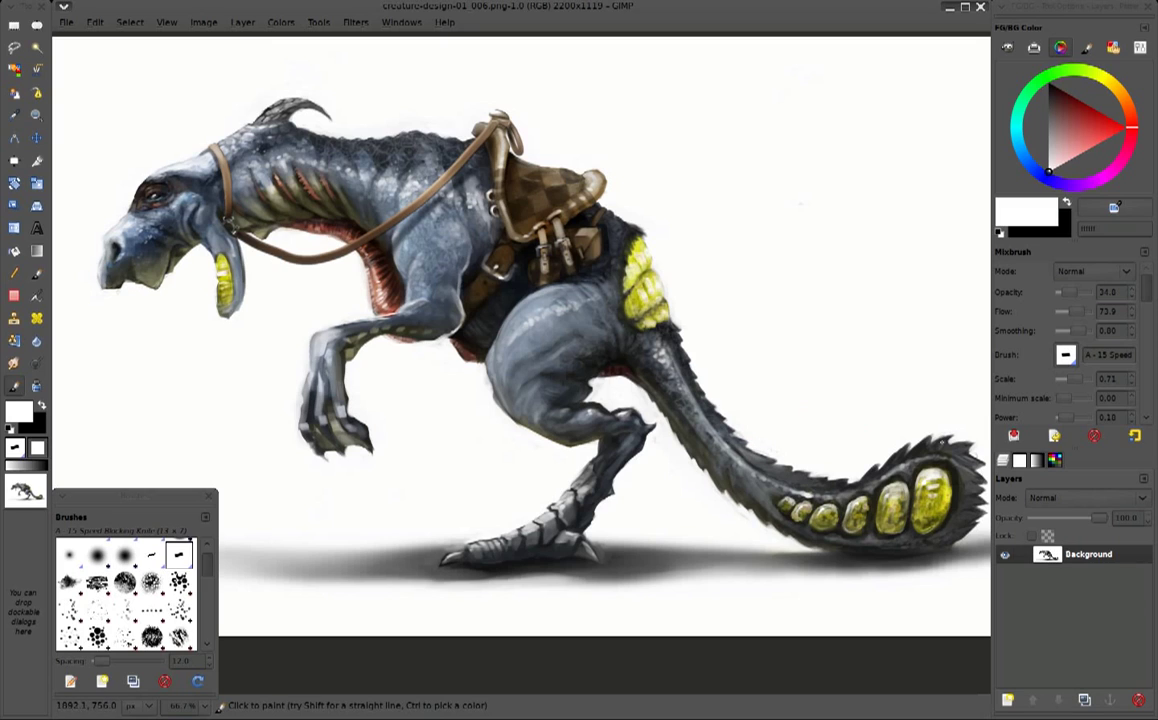
pyautogui.keyDown('ctrl'); pyautogui.click(948, 455); pyautogui.keyUp('ctrl')
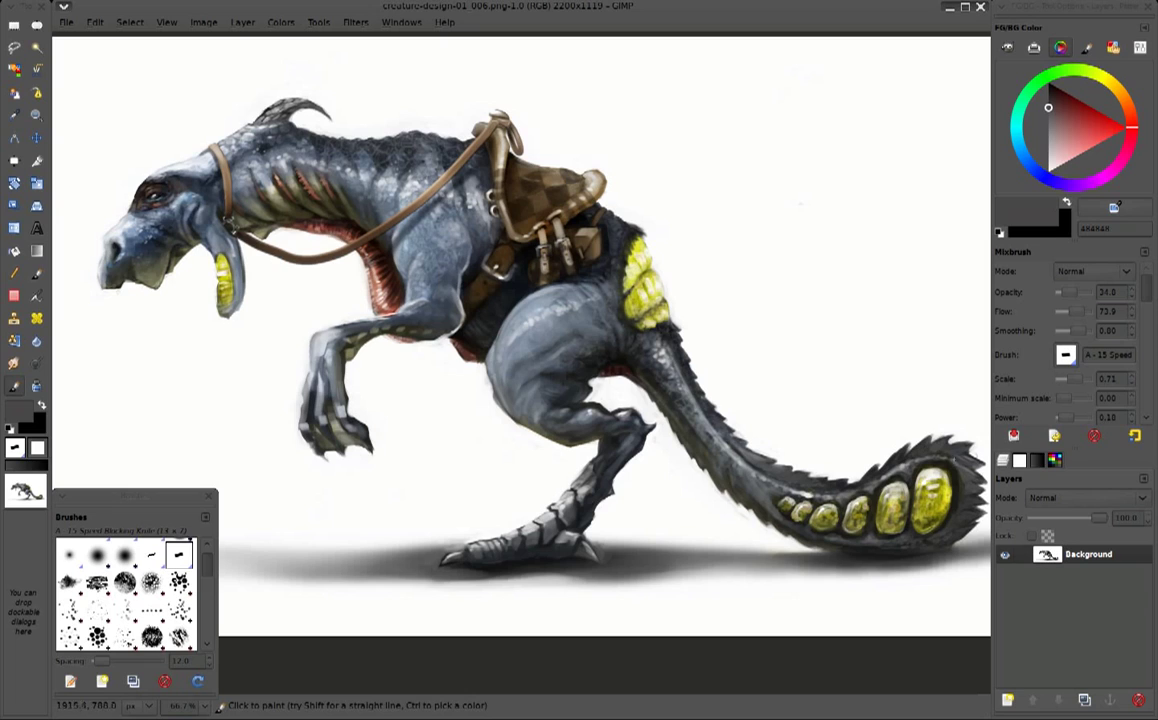
pyautogui.keyDown('ctrl'); pyautogui.click(949, 393); pyautogui.keyUp('ctrl')
pyautogui.keyDown('ctrl'); pyautogui.click(810, 456); pyautogui.keyUp('ctrl')
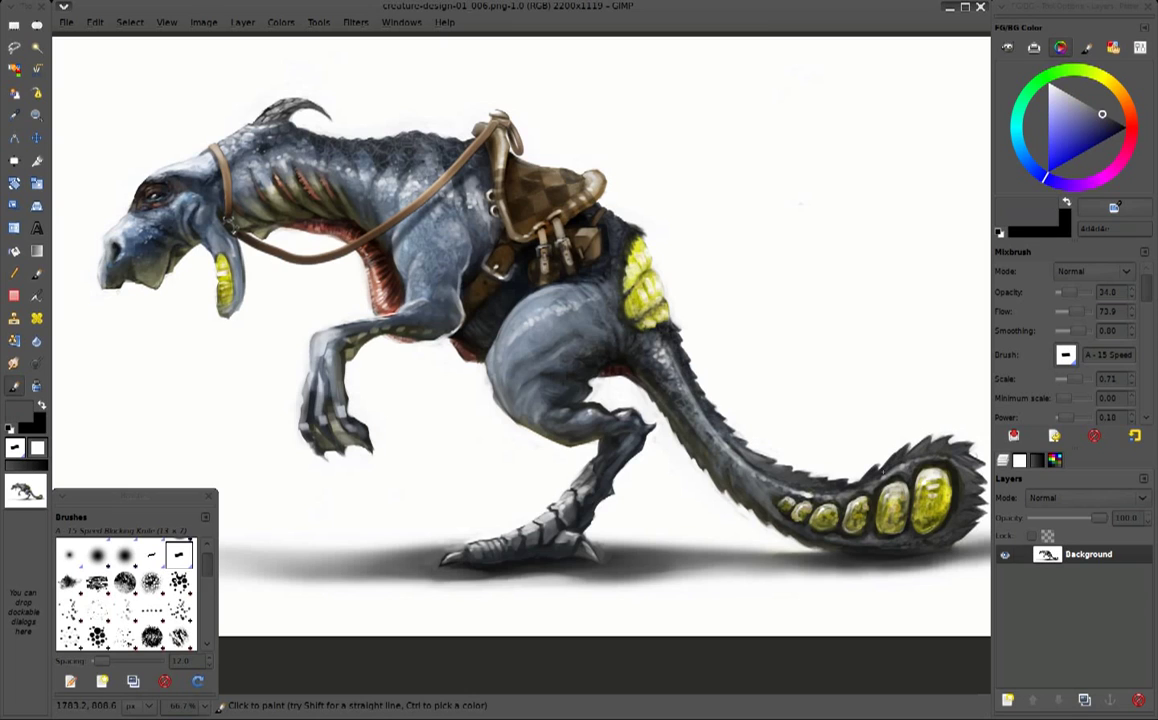
pyautogui.keyDown('ctrl'); pyautogui.click(815, 420); pyautogui.keyUp('ctrl')
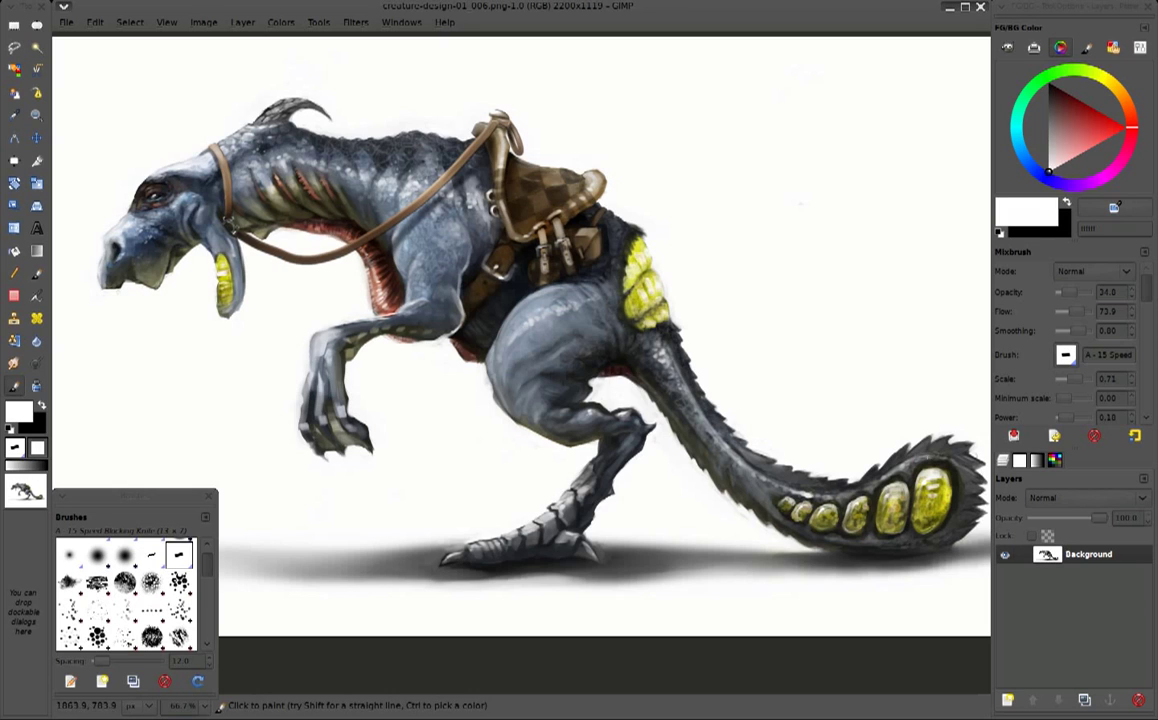
pyautogui.keyDown('ctrl'); pyautogui.click(818, 439); pyautogui.keyUp('ctrl')
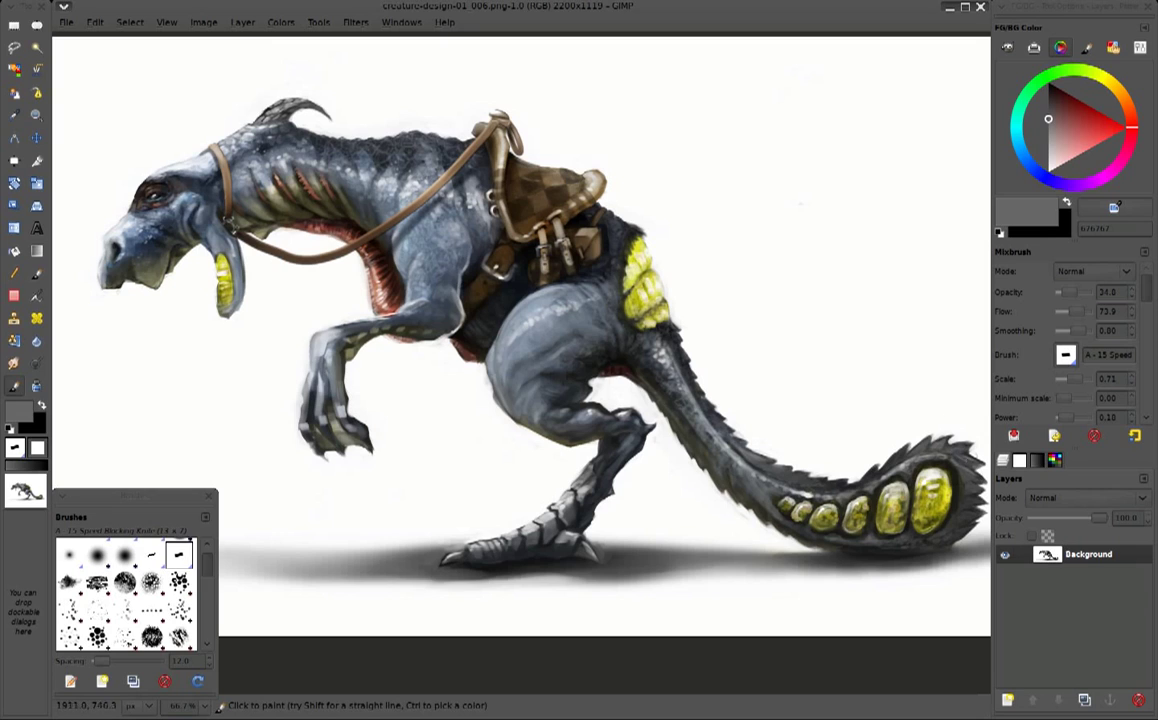
pyautogui.keyDown('ctrl'); pyautogui.click(921, 538); pyautogui.keyUp('ctrl')
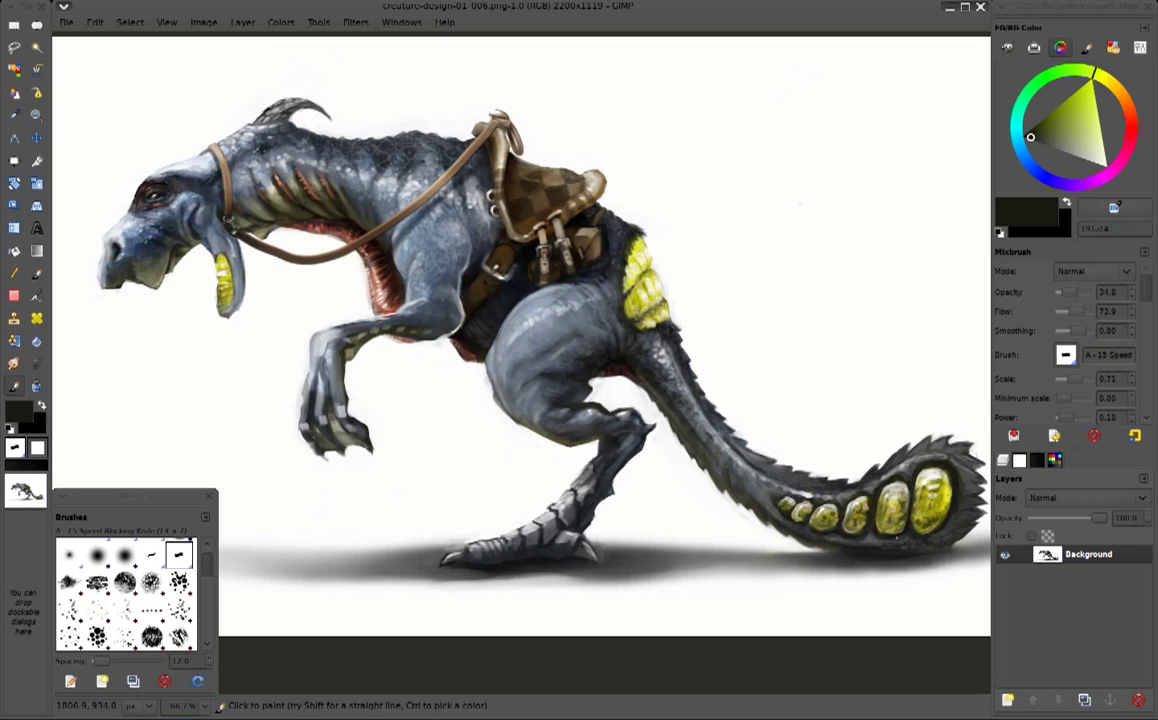
pyautogui.keyDown('ctrl'); pyautogui.click(926, 538); pyautogui.keyUp('ctrl')
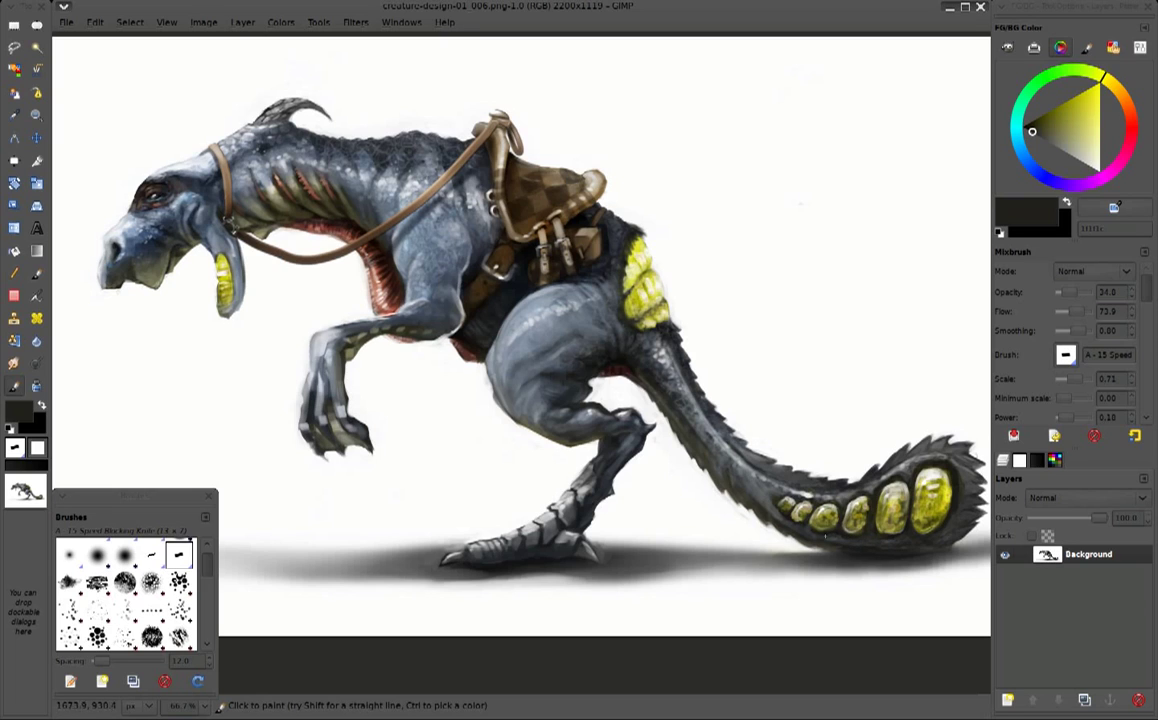
pyautogui.keyDown('ctrl'); pyautogui.click(700, 458); pyautogui.keyUp('ctrl')
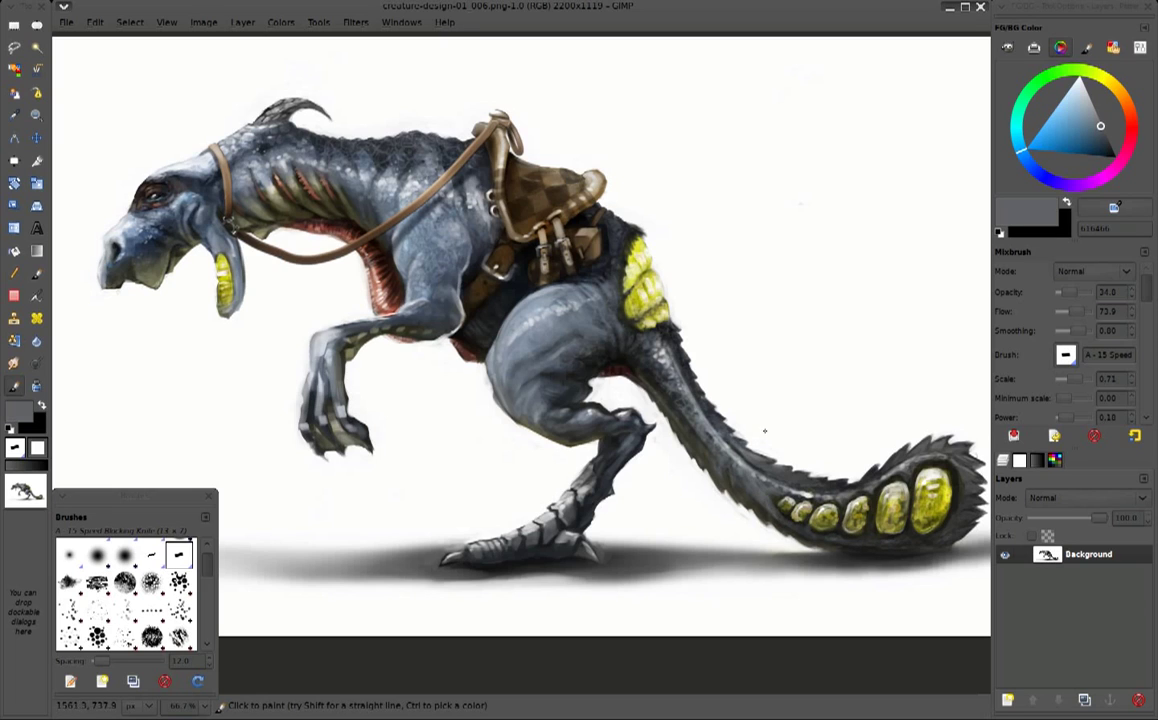
pyautogui.keyDown('ctrl'); pyautogui.click(704, 446); pyautogui.keyUp('ctrl')
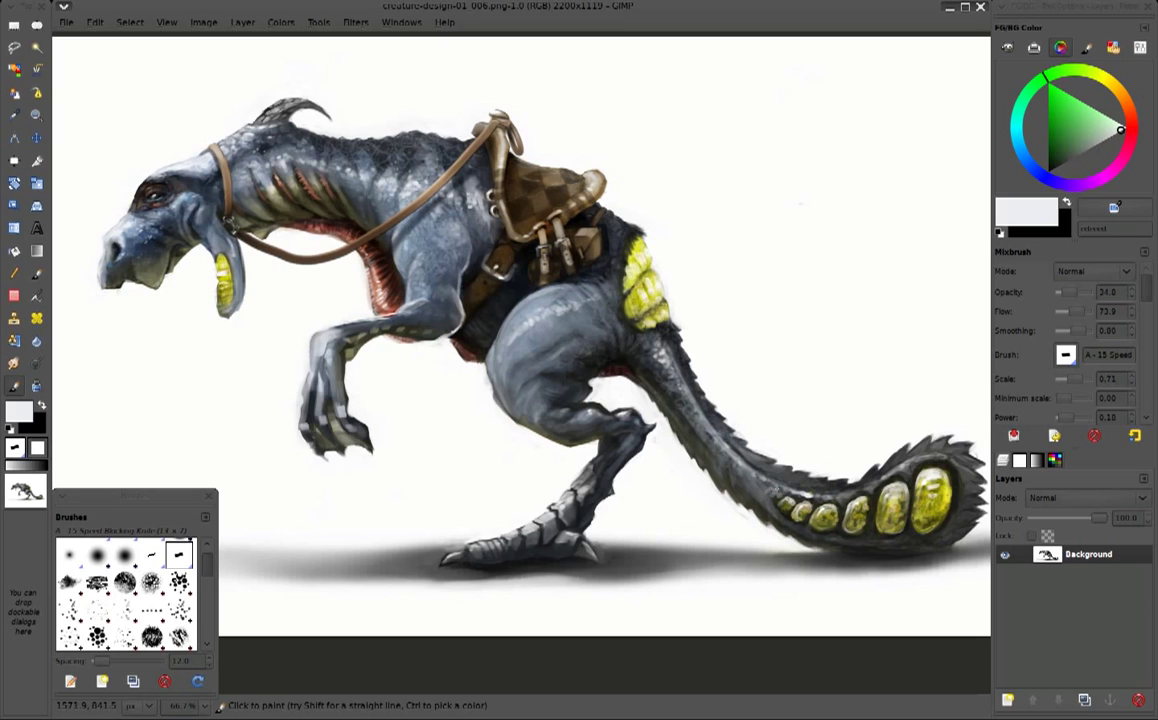
pyautogui.keyDown('ctrl'); pyautogui.click(698, 448); pyautogui.keyUp('ctrl')
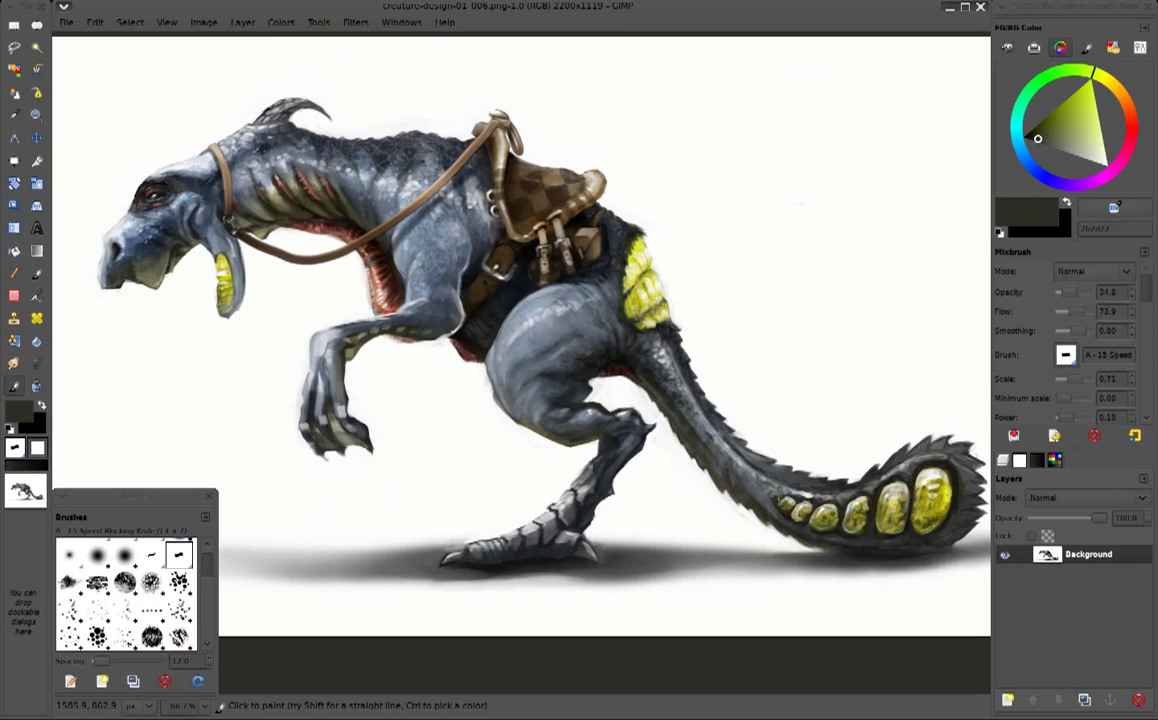
# Darken the shading on the back and near the horn, and highlight the head in light grey
pyautogui.keyDown('ctrl'); pyautogui.click(464, 152); pyautogui.keyUp('ctrl')
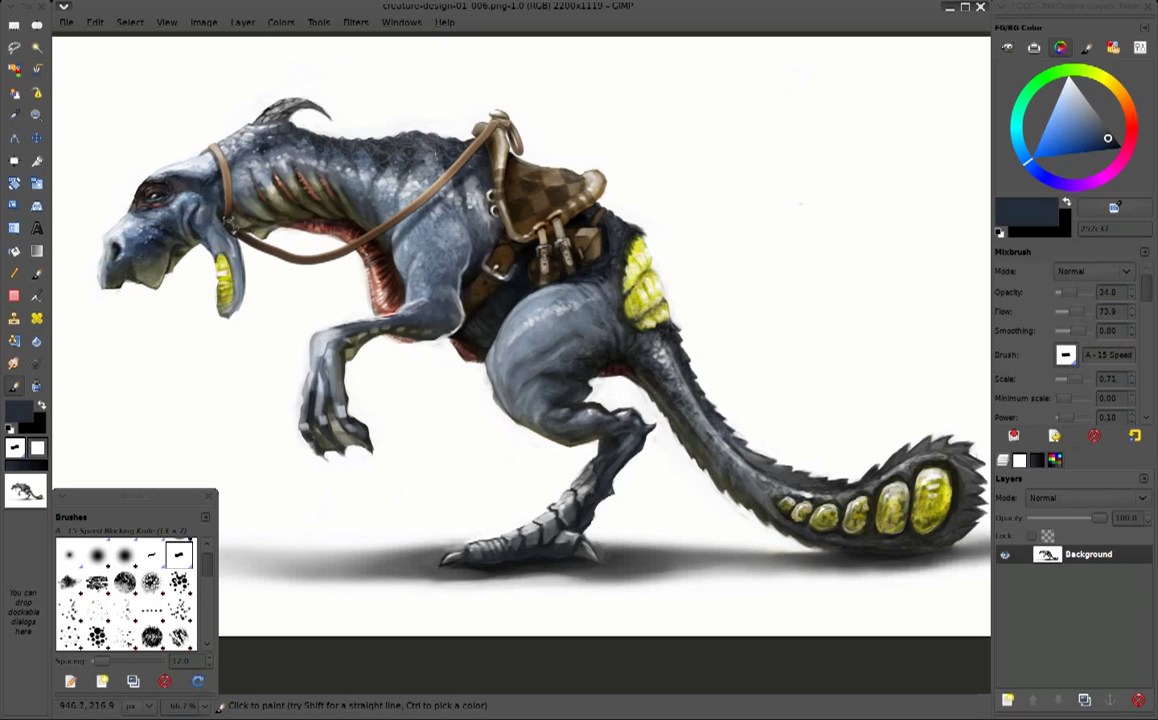
pyautogui.moveTo(401, 132); pyautogui.dragTo(386, 130)
pyautogui.moveTo(250, 118); pyautogui.dragTo(251, 104)
pyautogui.keyDown('ctrl'); pyautogui.click(245, 102); pyautogui.keyUp('ctrl')
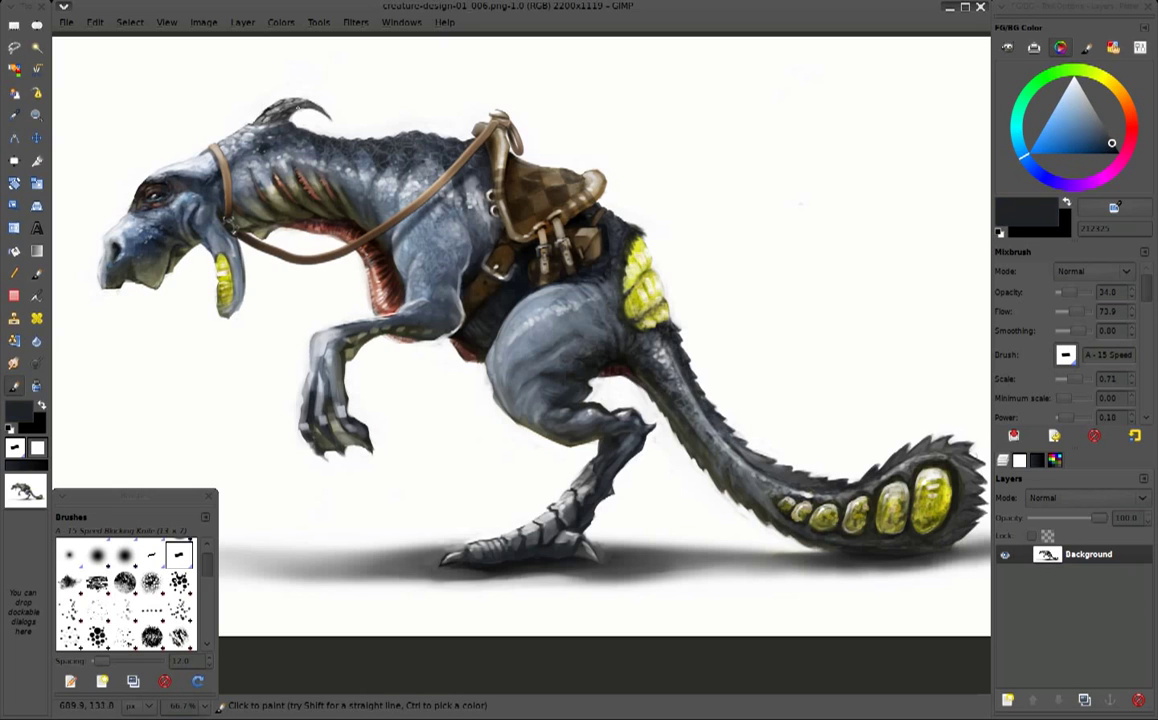
pyautogui.keyDown('ctrl'); pyautogui.click(203, 157); pyautogui.keyUp('ctrl')
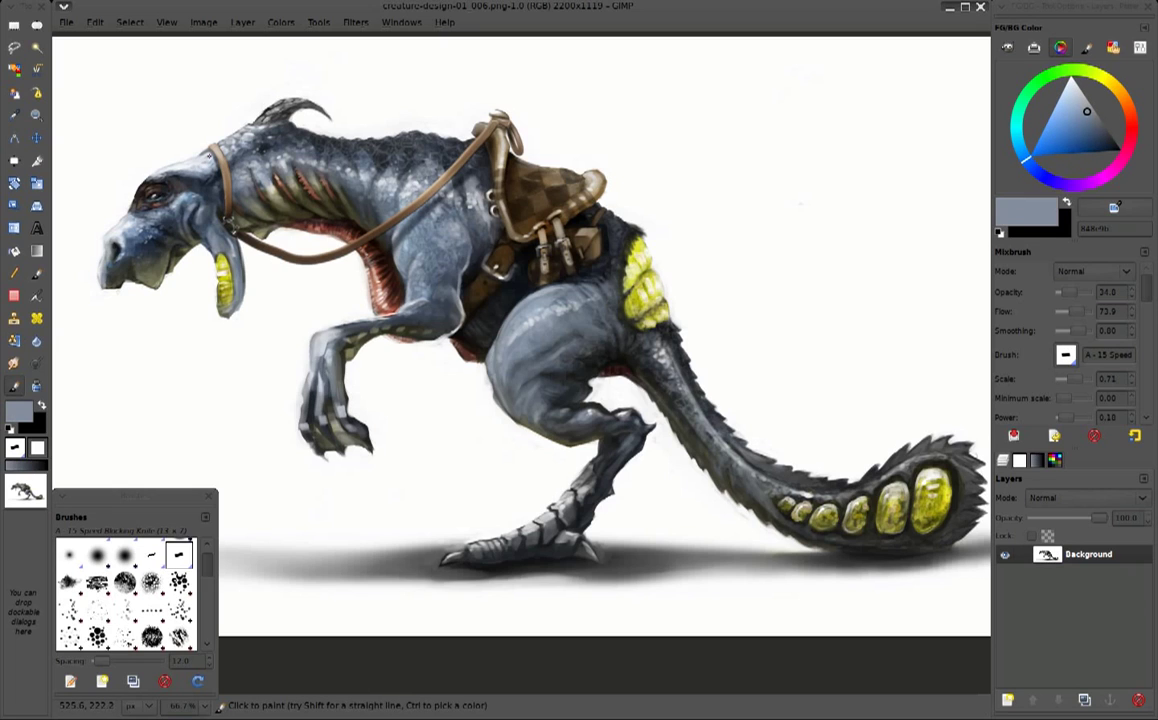
pyautogui.moveTo(212, 164); pyautogui.dragTo(190, 149)
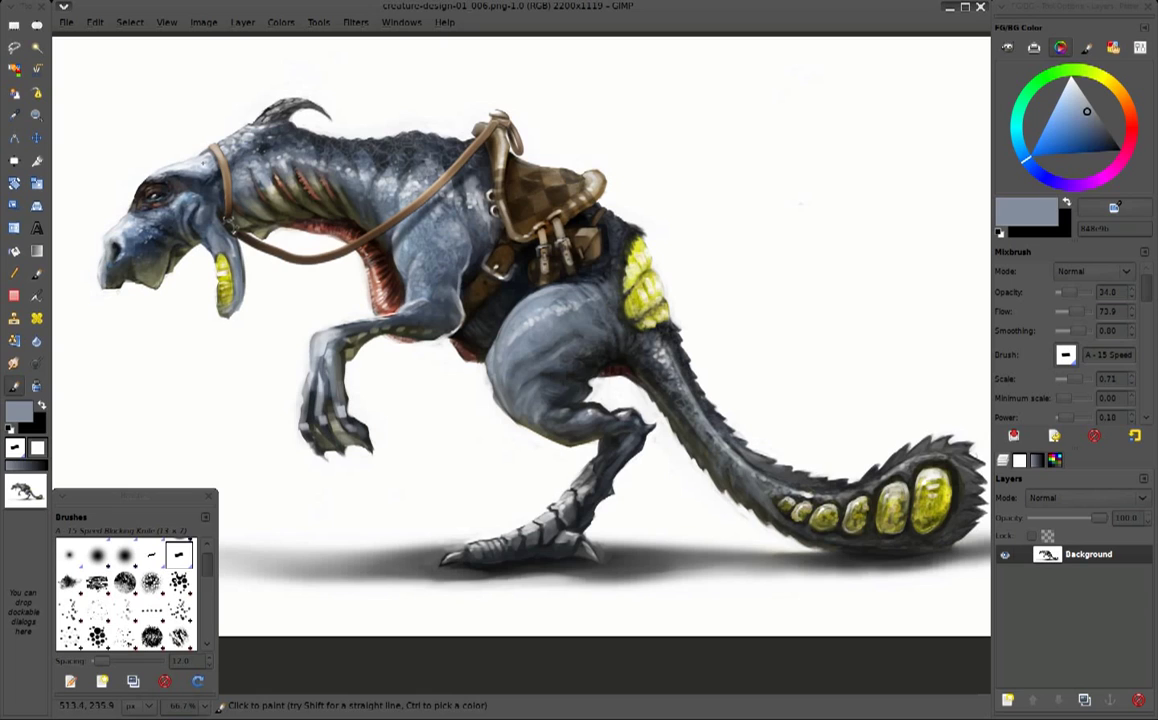
pyautogui.keyDown('ctrl'); pyautogui.click(191, 149); pyautogui.keyUp('ctrl')
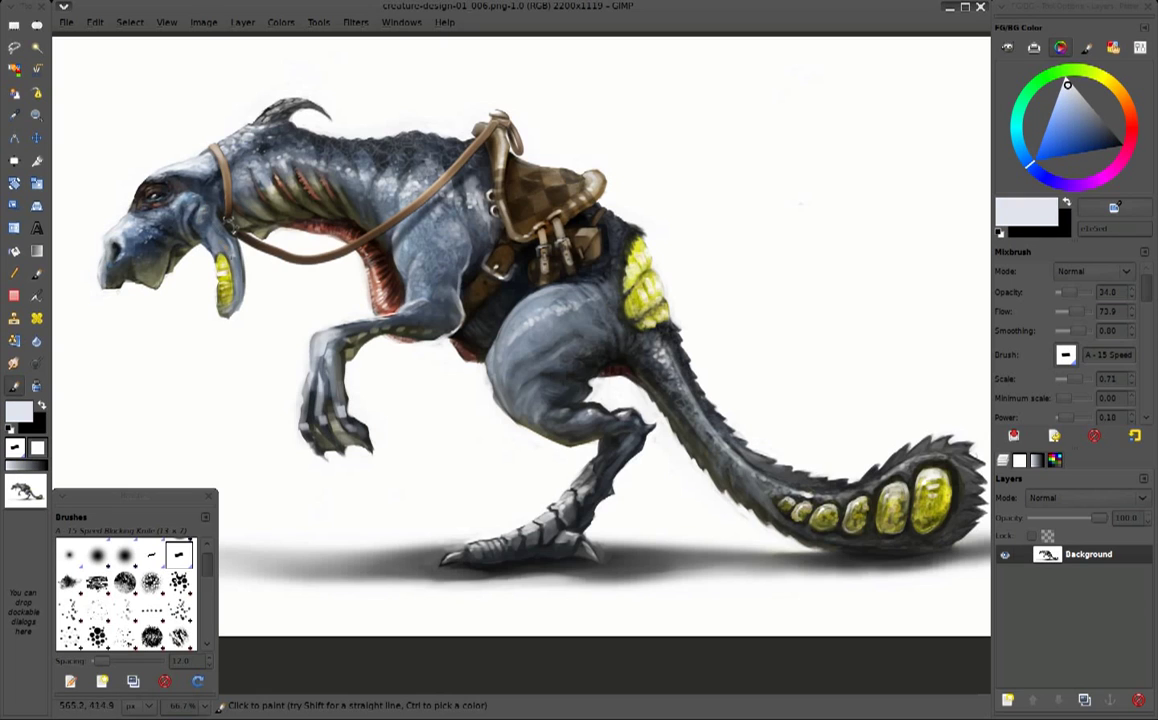
pyautogui.keyDown('ctrl'); pyautogui.click(228, 148); pyautogui.keyUp('ctrl')
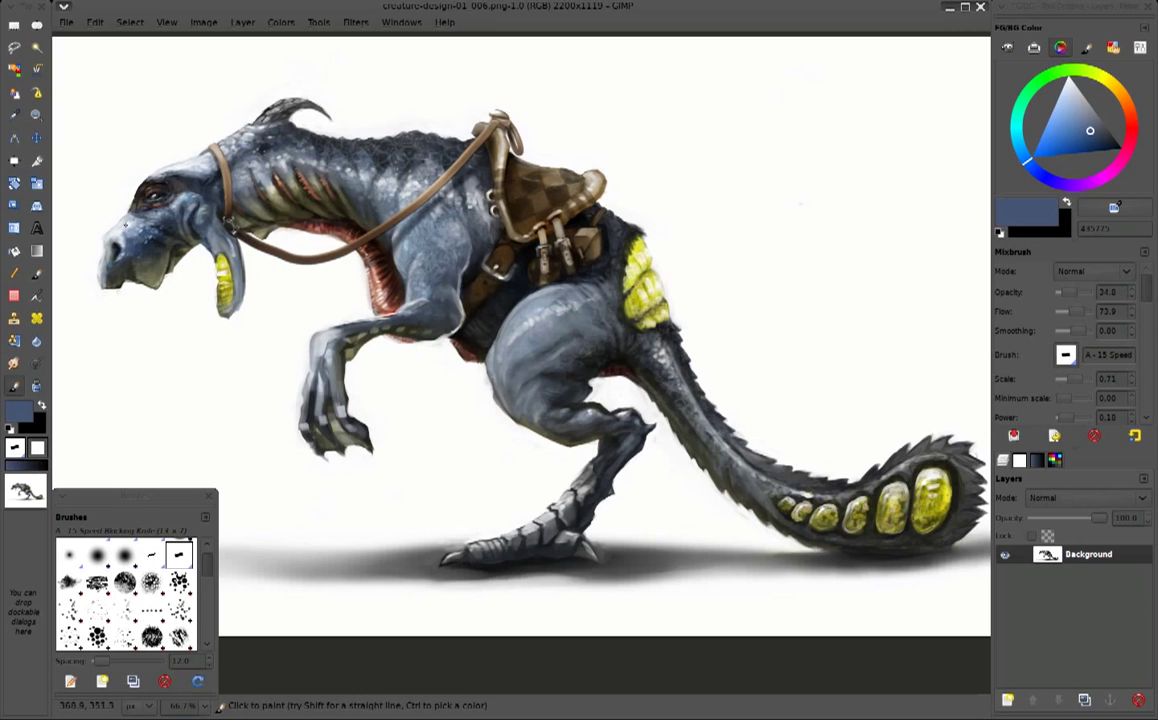
# Shade the raised front arm dark and highlight its upper edge with light grey
pyautogui.keyDown('ctrl'); pyautogui.click(292, 318); pyautogui.keyUp('ctrl')
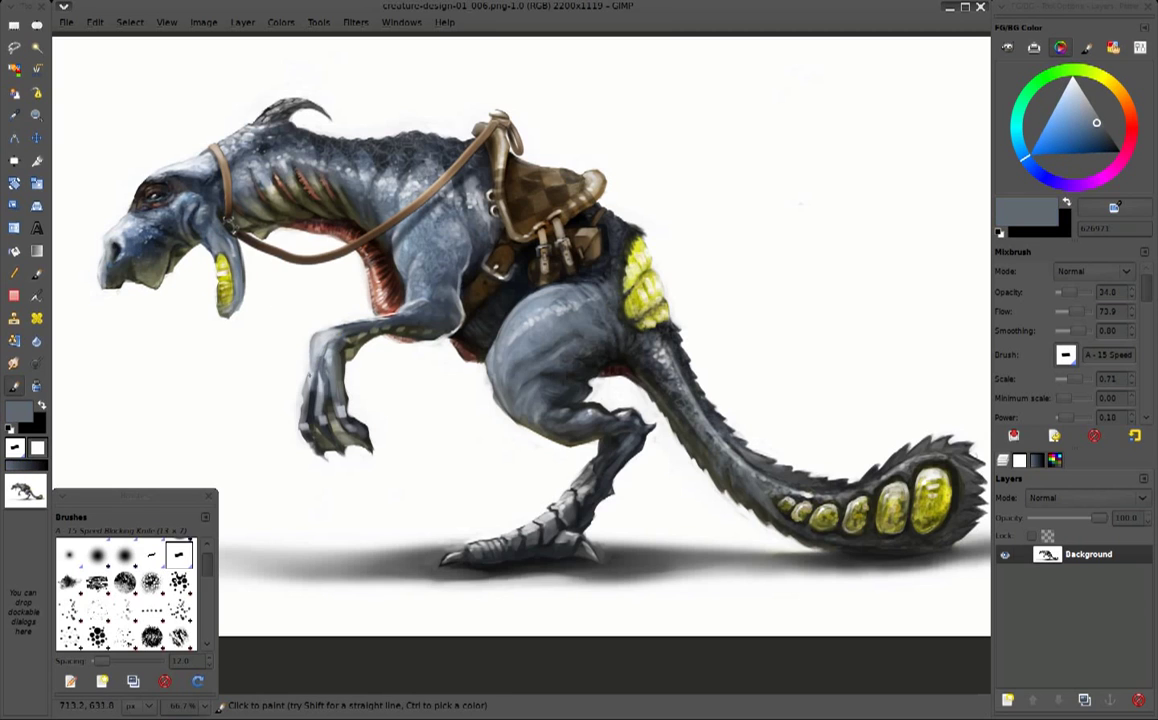
pyautogui.keyDown('ctrl'); pyautogui.click(300, 410); pyautogui.keyUp('ctrl')
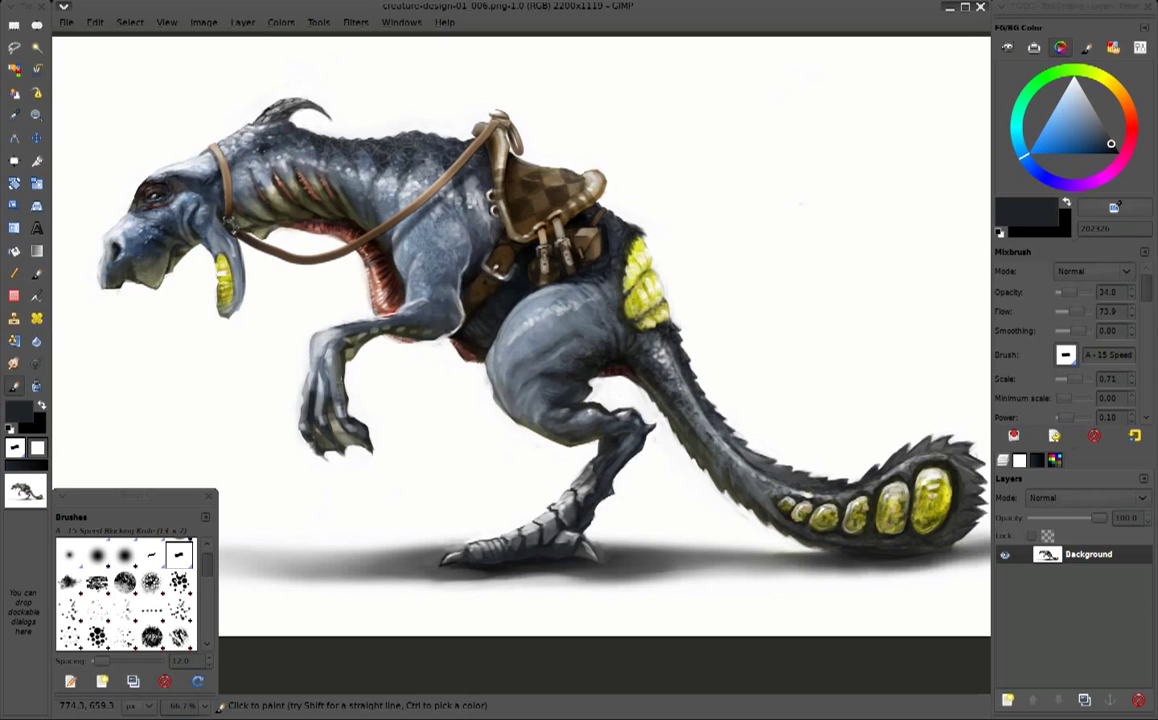
pyautogui.moveTo(306, 334)
pyautogui.mouseDown()
pyautogui.moveTo(306, 346)
pyautogui.moveTo(292, 337)
pyautogui.moveTo(293, 367)
pyautogui.mouseUp()
pyautogui.keyDown('ctrl'); pyautogui.click(317, 298); pyautogui.keyUp('ctrl')
pyautogui.moveTo(394, 314); pyautogui.dragTo(382, 318)
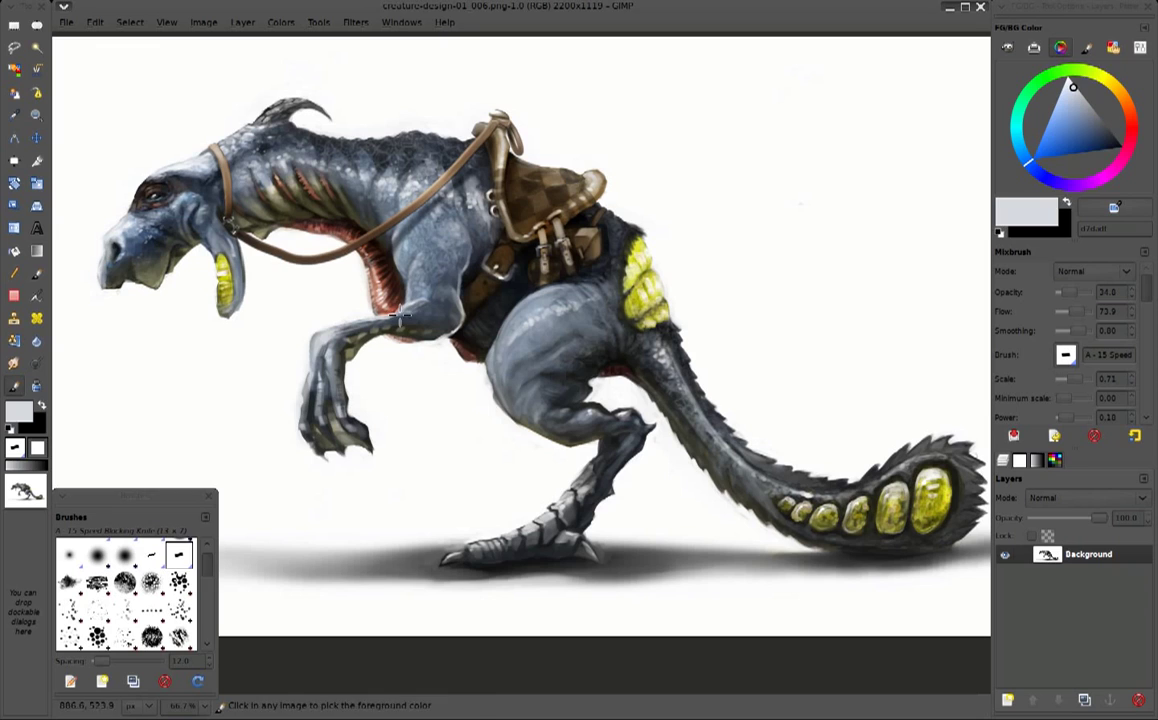
pyautogui.keyDown('ctrl'); pyautogui.click(331, 324); pyautogui.keyUp('ctrl')
pyautogui.moveTo(331, 323); pyautogui.dragTo(368, 321)
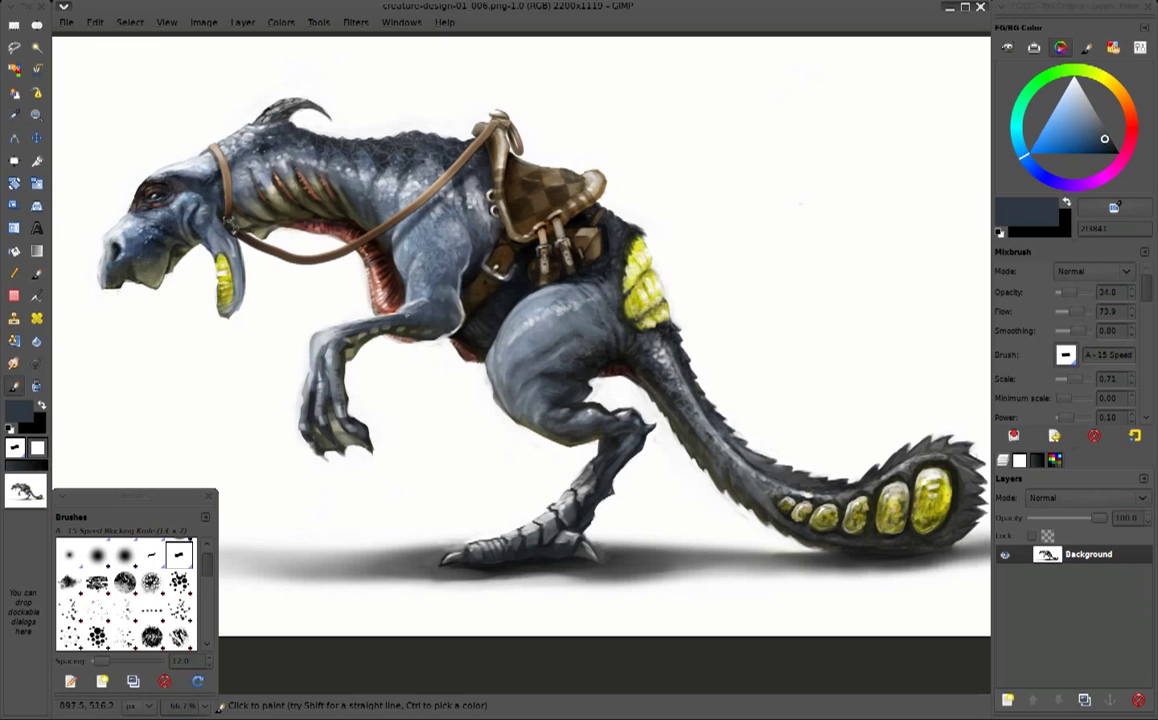
pyautogui.keyDown('ctrl'); pyautogui.click(400, 271); pyautogui.keyUp('ctrl')
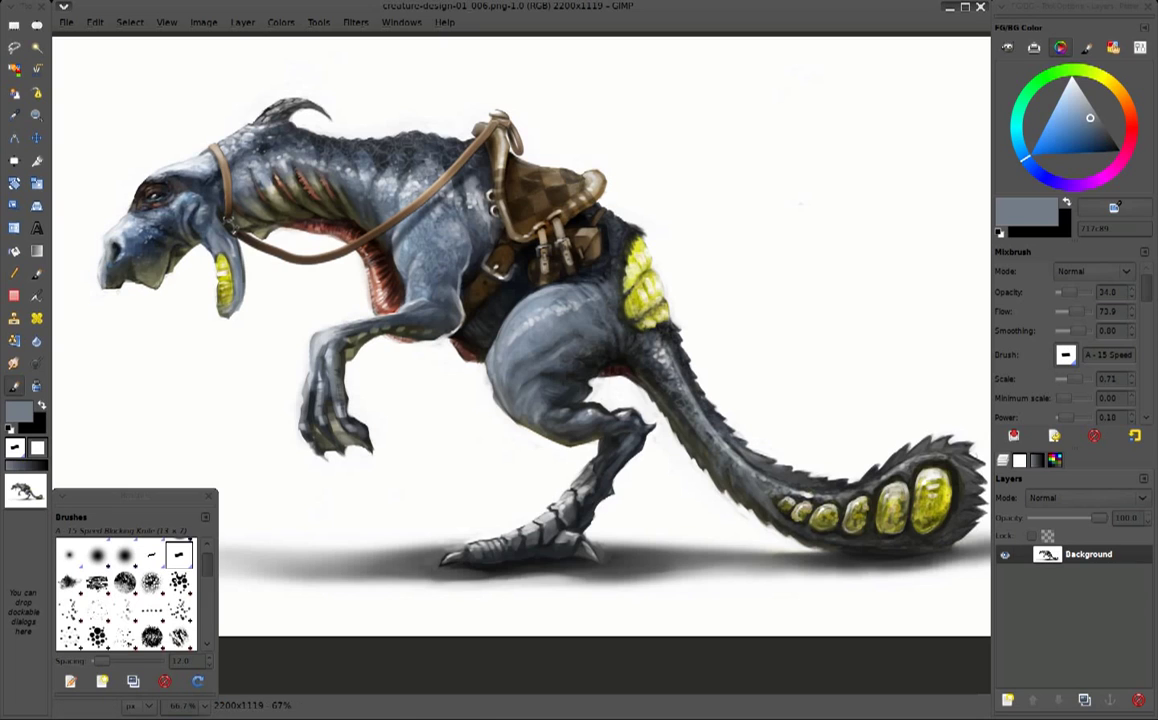
pyautogui.keyDown('ctrl'); pyautogui.click(316, 295); pyautogui.keyUp('ctrl')
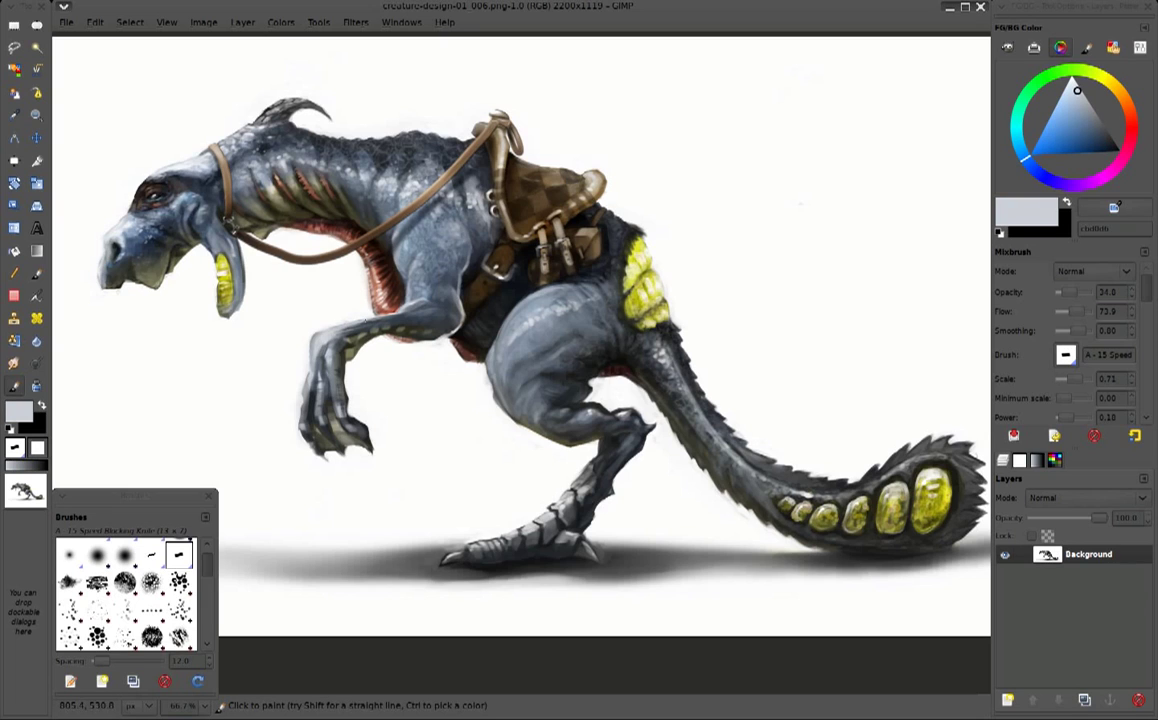
# Set white as the painting colour and return to the colour-mixing brush preset
pyautogui.keyDown('ctrl'); pyautogui.click(445, 362); pyautogui.keyUp('ctrl')
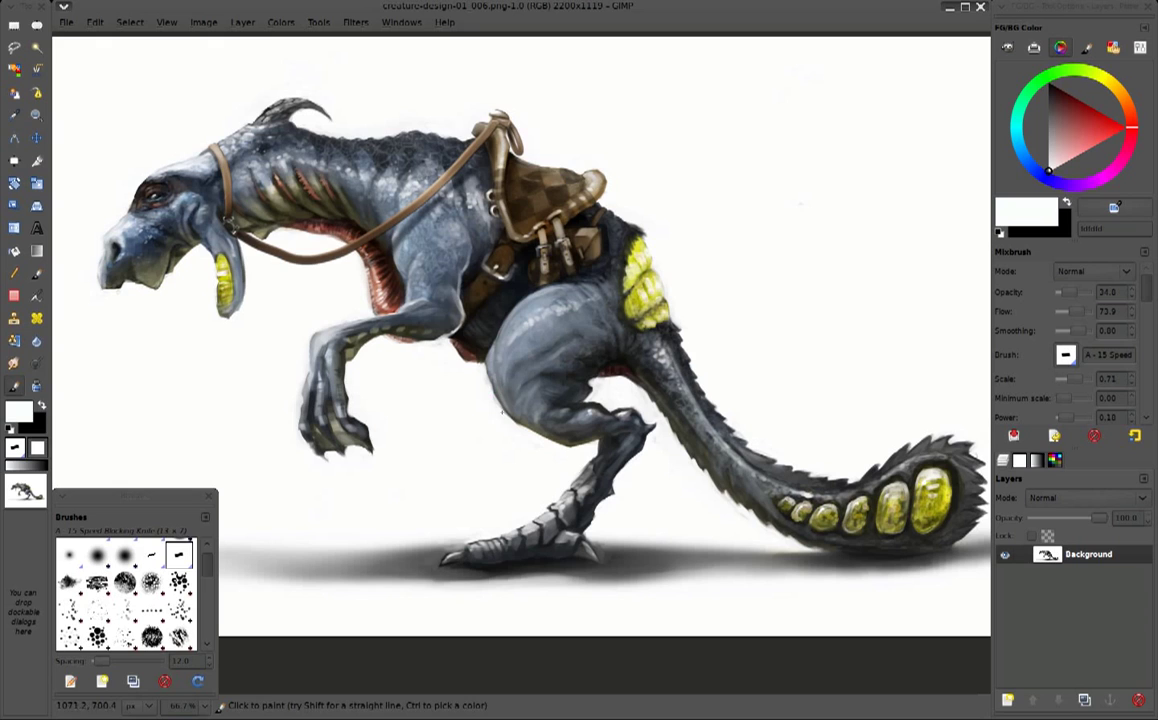
pyautogui.scroll(-2, 519, 432)
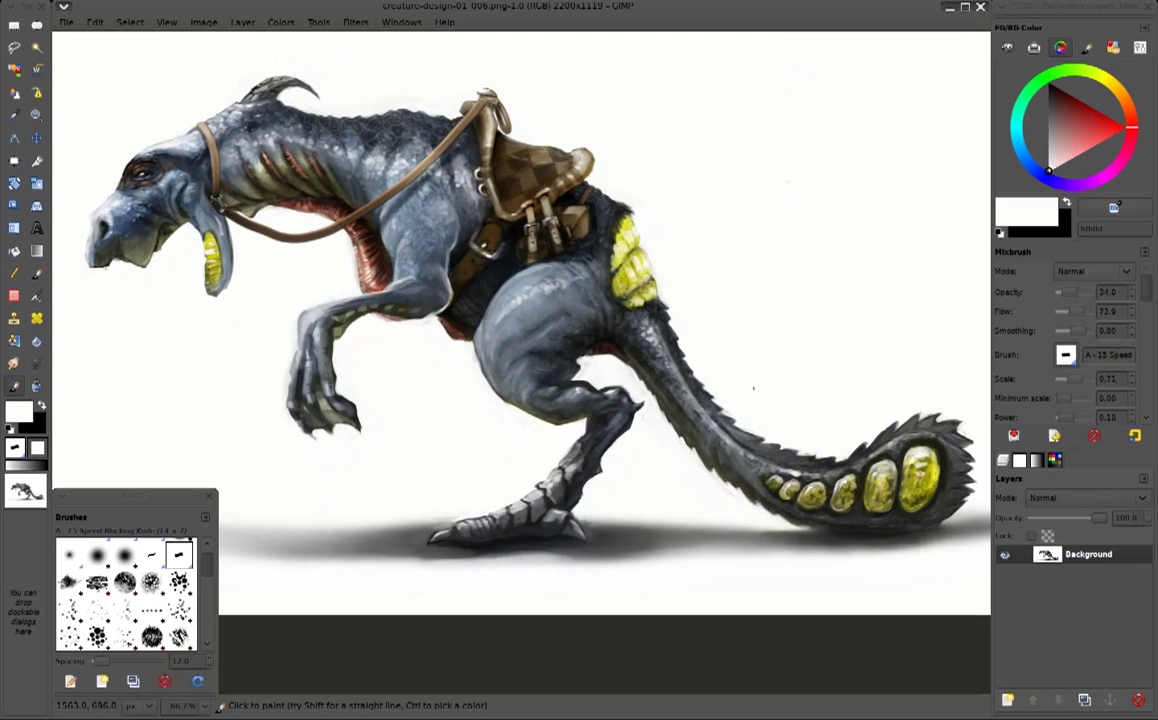
pyautogui.keyDown('ctrl'); pyautogui.click(424, 105); pyautogui.keyUp('ctrl')
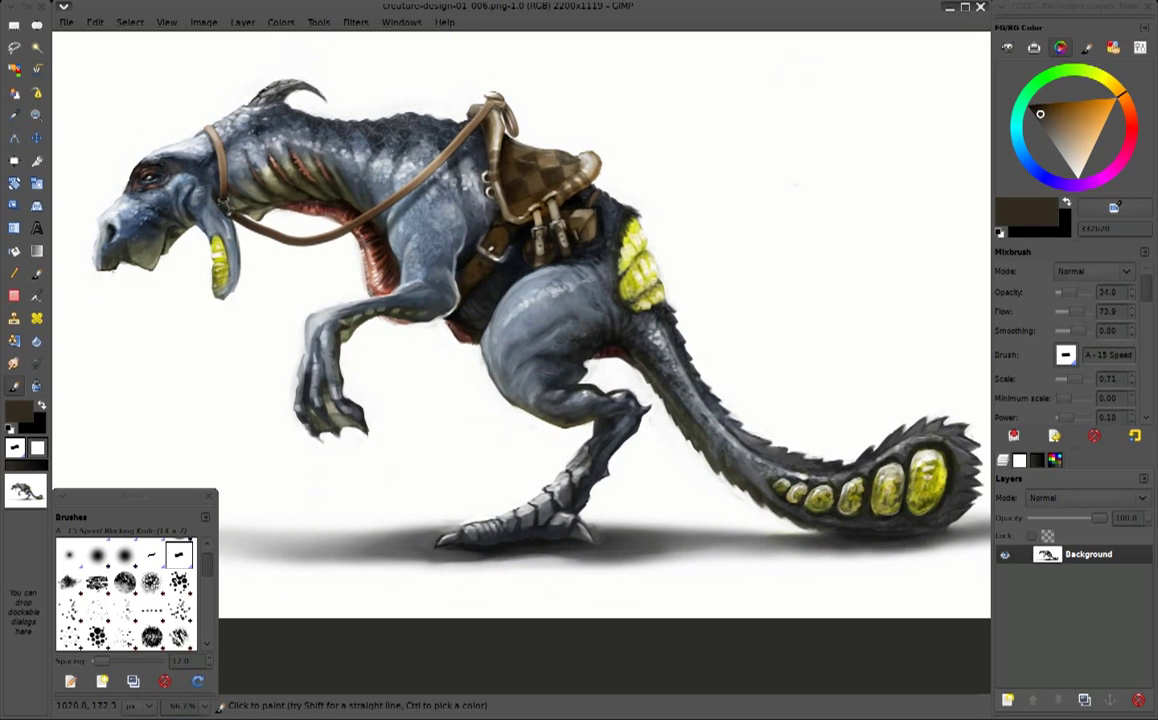
pyautogui.keyDown('ctrl'); pyautogui.click(468, 103); pyautogui.keyUp('ctrl')
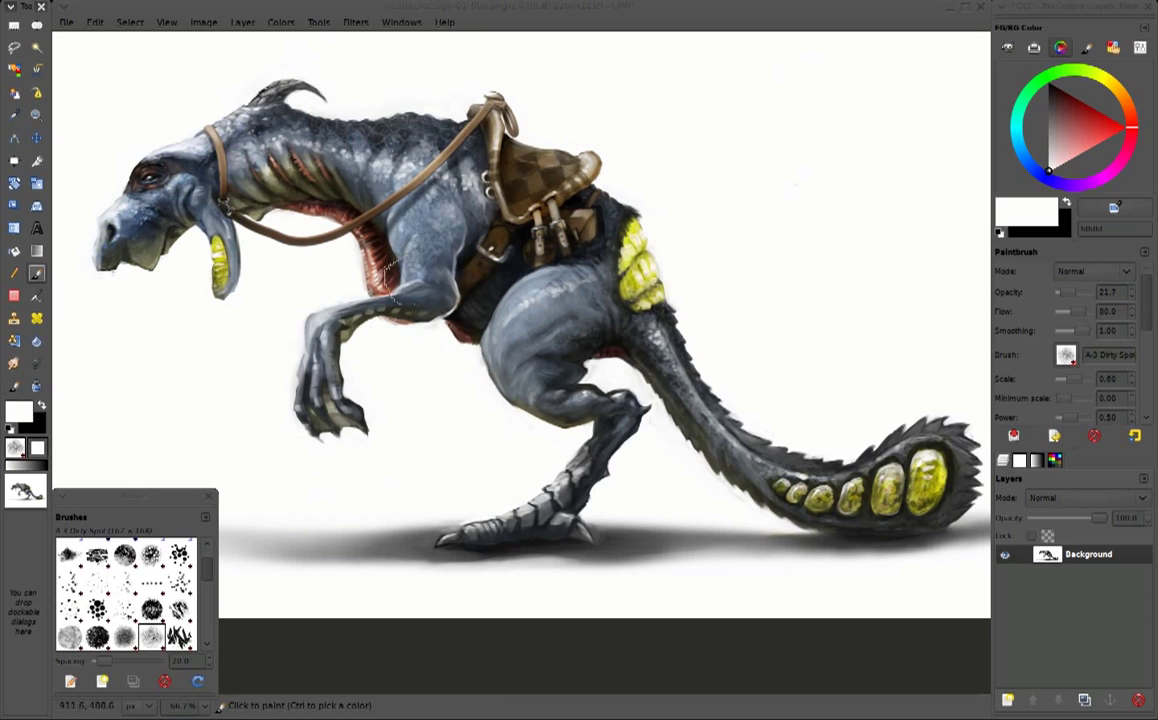
pyautogui.click(1054, 435)
pyautogui.click(870, 441)
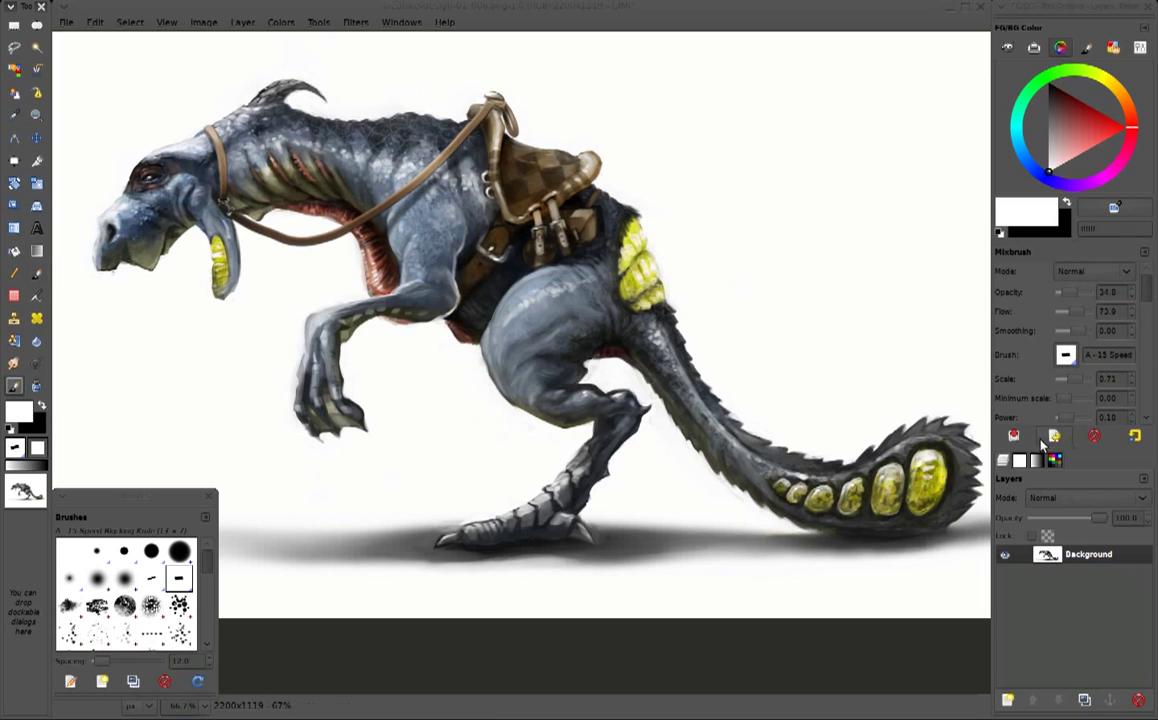
pyautogui.click(930, 614)
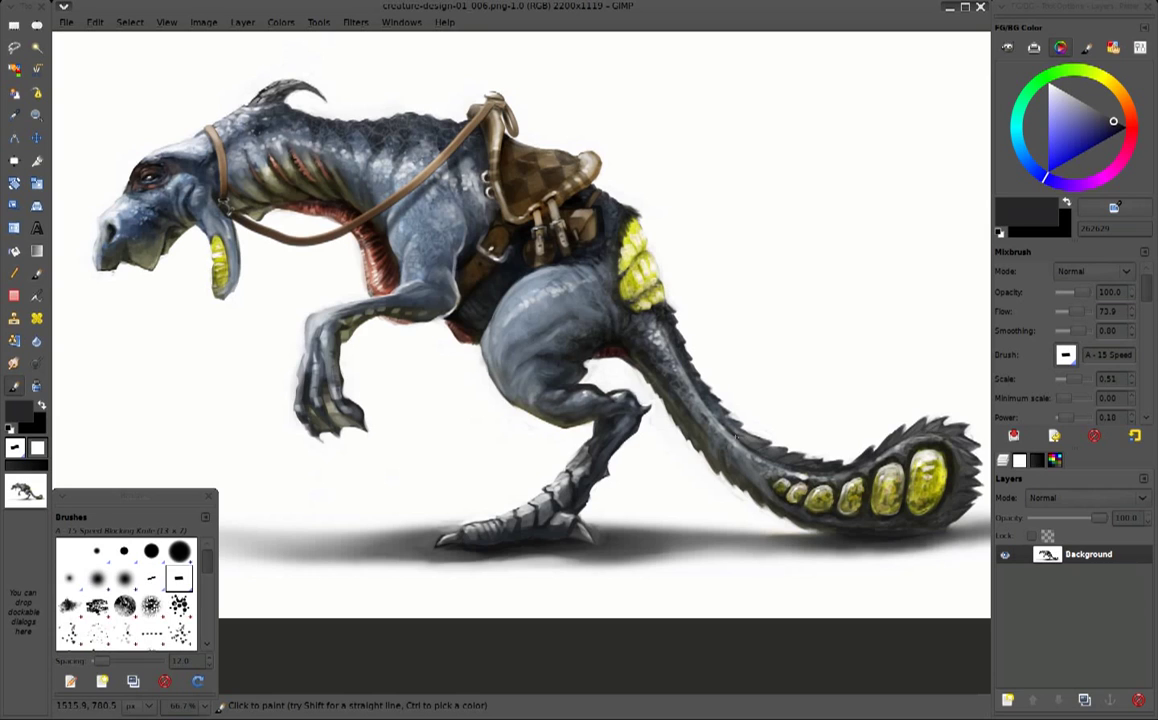
pyautogui.keyDown('ctrl'); pyautogui.click(755, 394); pyautogui.keyUp('ctrl')
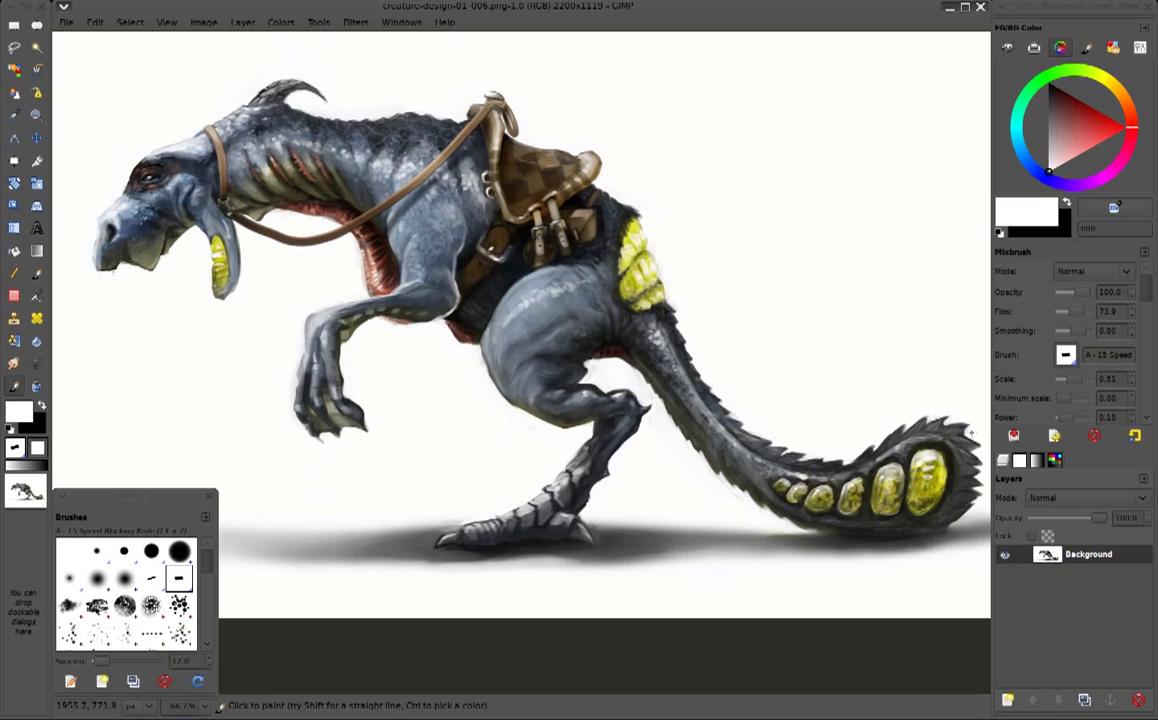
# Mirror and invert the painting, then smudge touch-ups using sampled olive-grey and near-white
pyautogui.press('h')
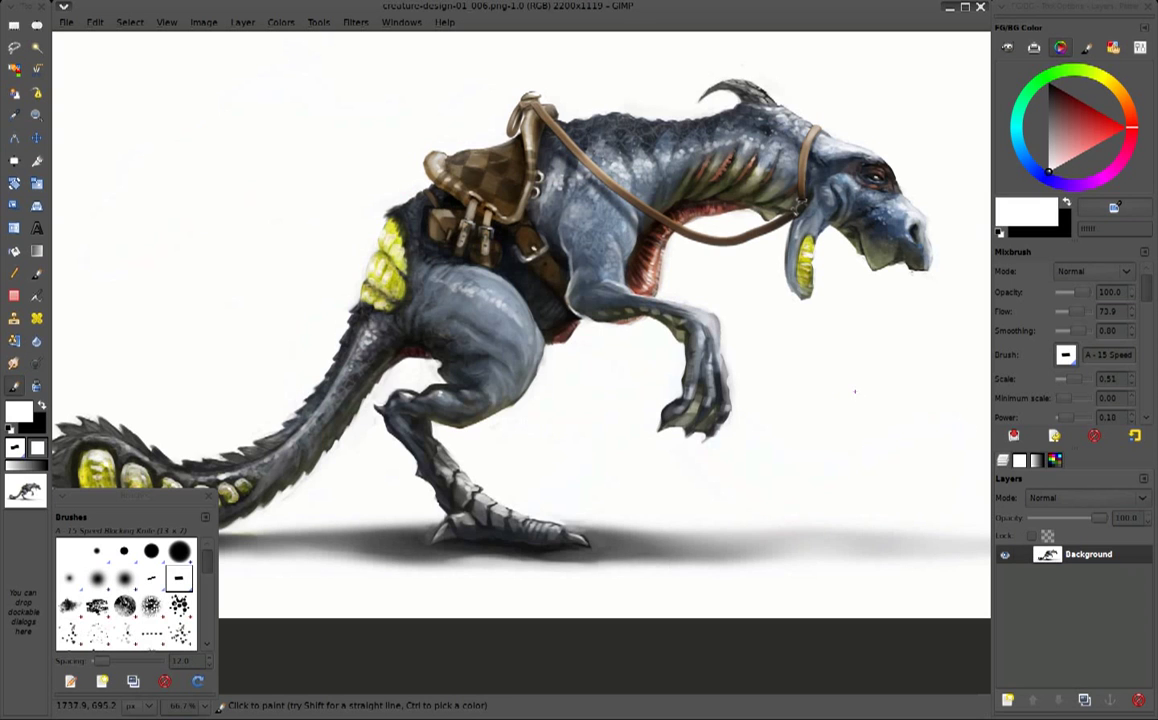
pyautogui.press('v')
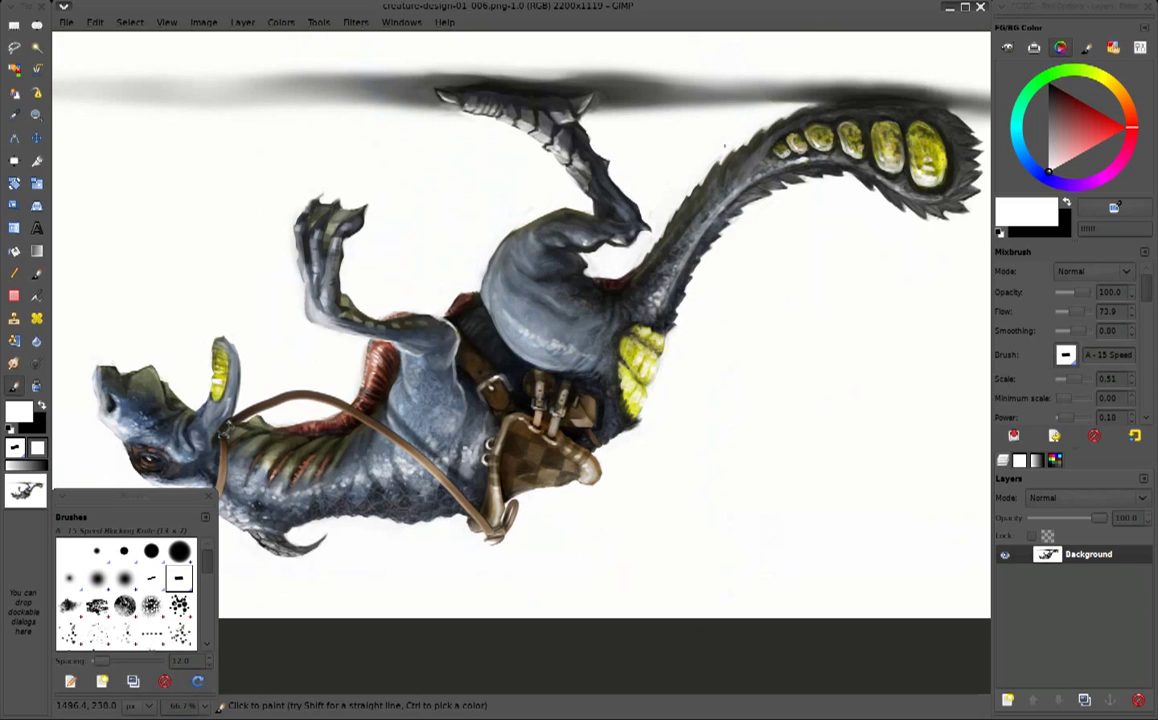
pyautogui.keyDown('ctrl'); pyautogui.click(745, 140); pyautogui.keyUp('ctrl')
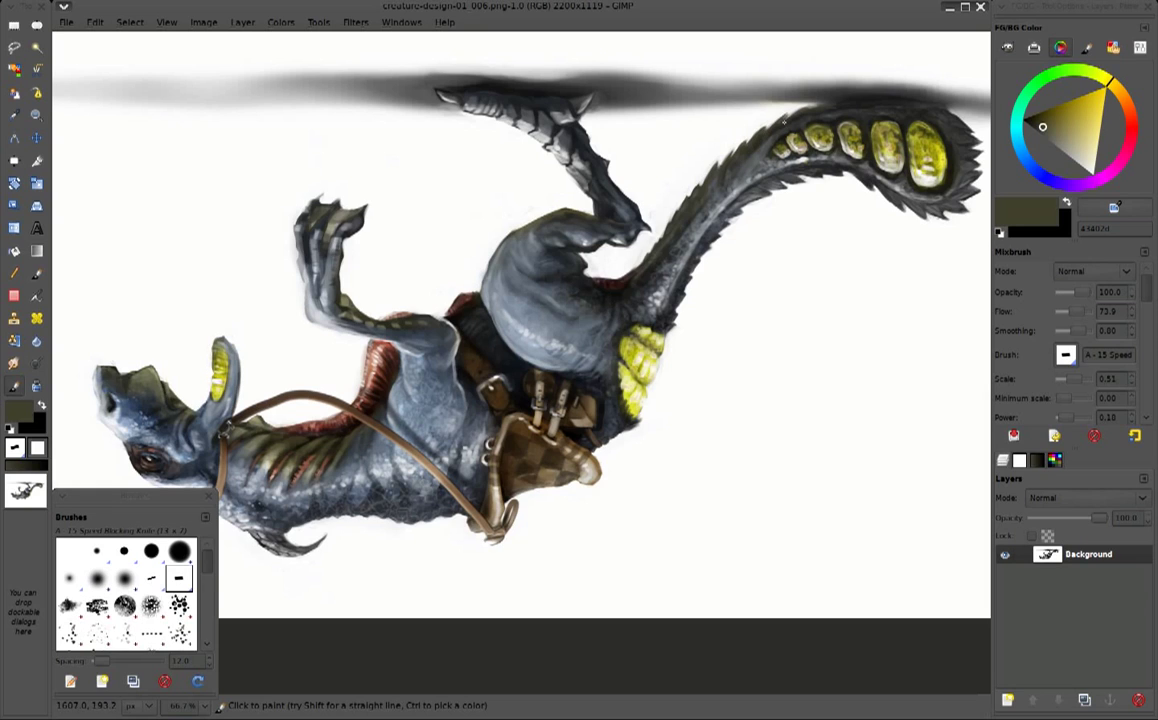
pyautogui.keyDown('ctrl'); pyautogui.click(790, 110); pyautogui.keyUp('ctrl')
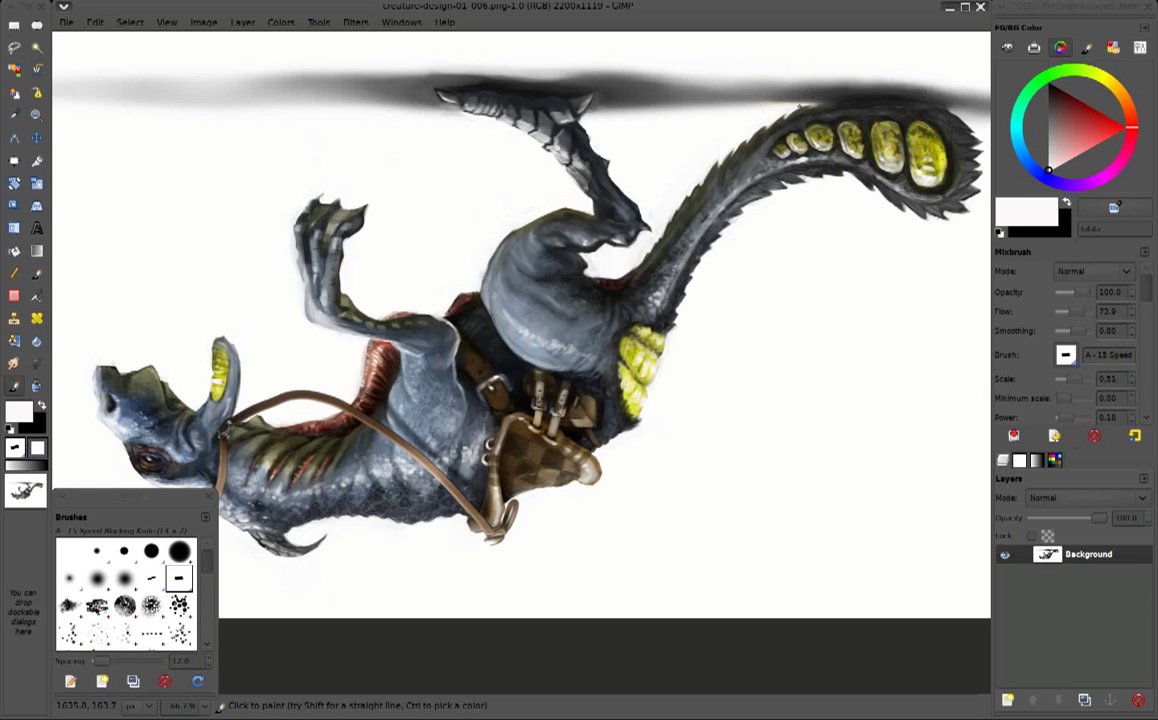
pyautogui.press('s')
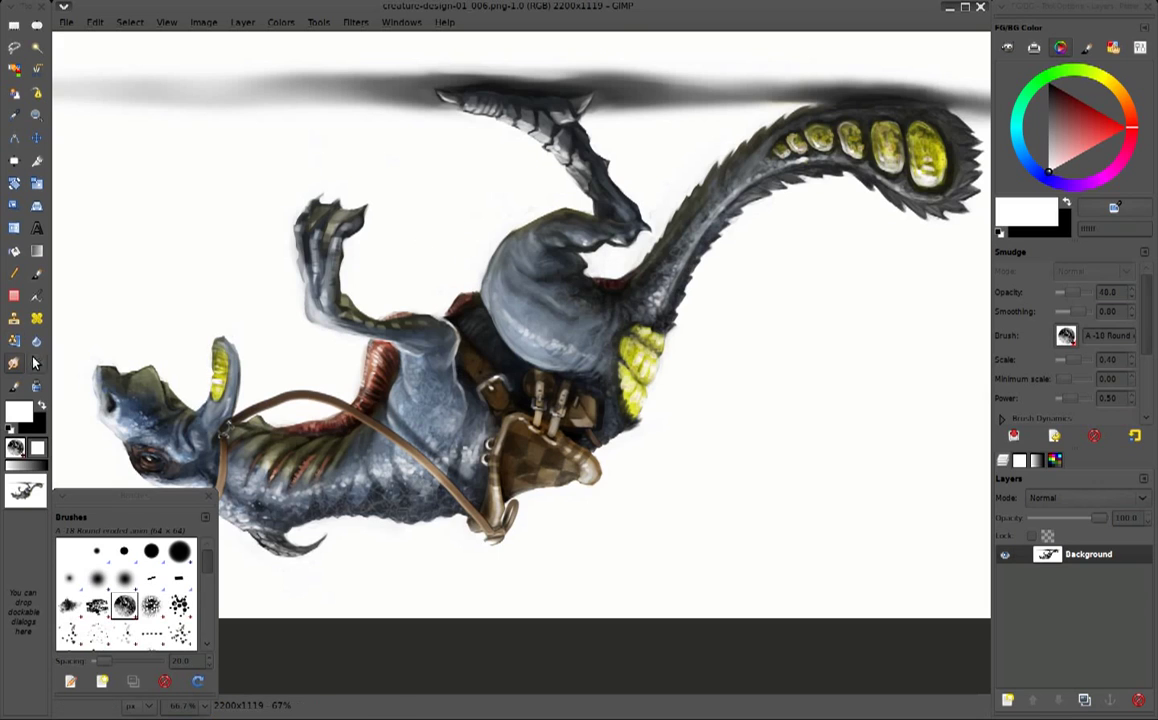
pyautogui.press('b')
# Sample a brown and flip the painting back to its upright orientation
pyautogui.press('x')
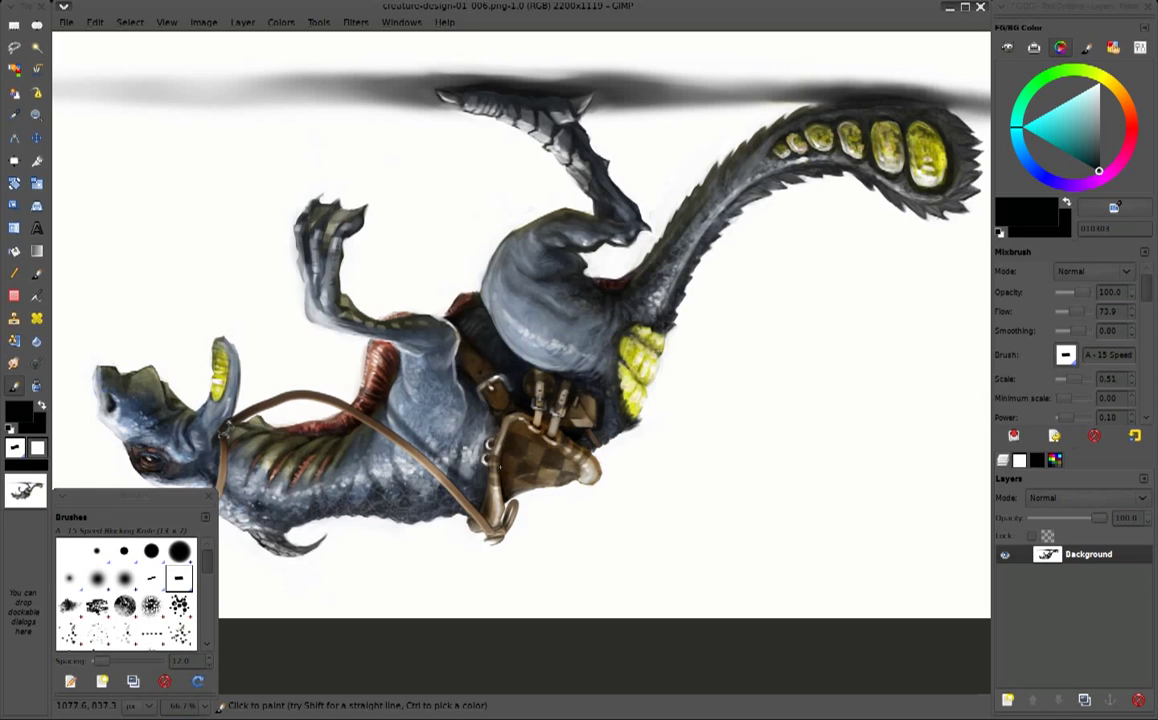
pyautogui.keyDown('ctrl'); pyautogui.click(512, 405); pyautogui.keyUp('ctrl')
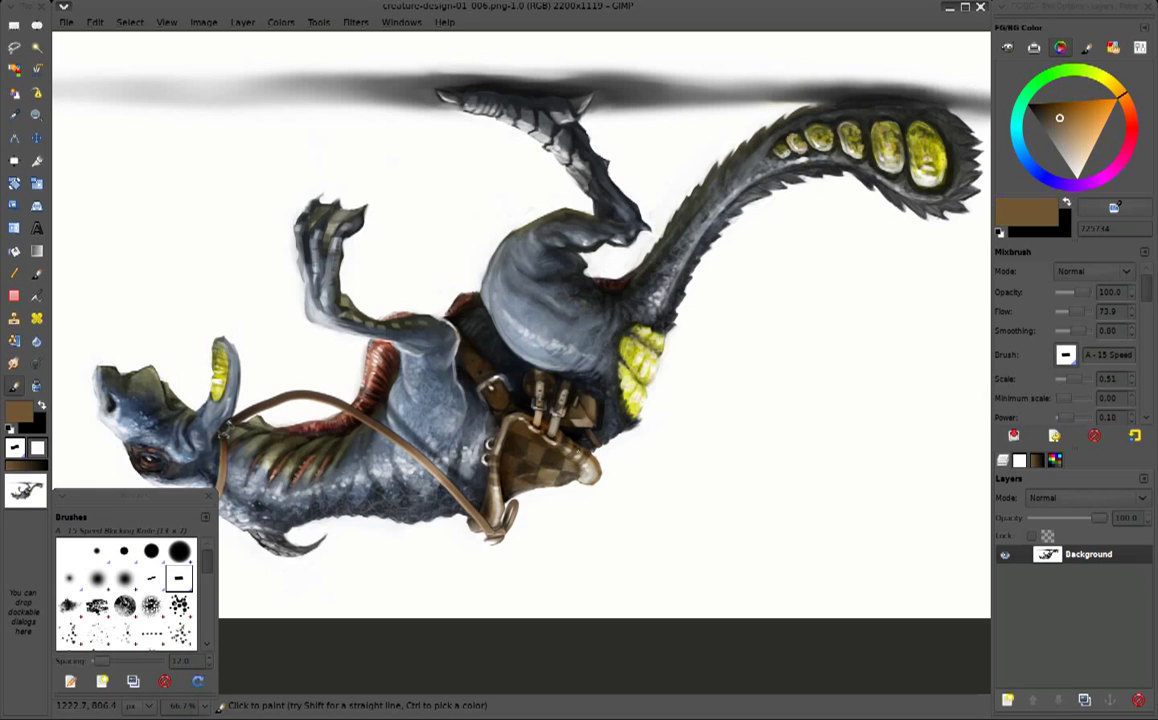
pyautogui.hotkey('shift', 'v')
pyautogui.hotkey('shift', 'h')
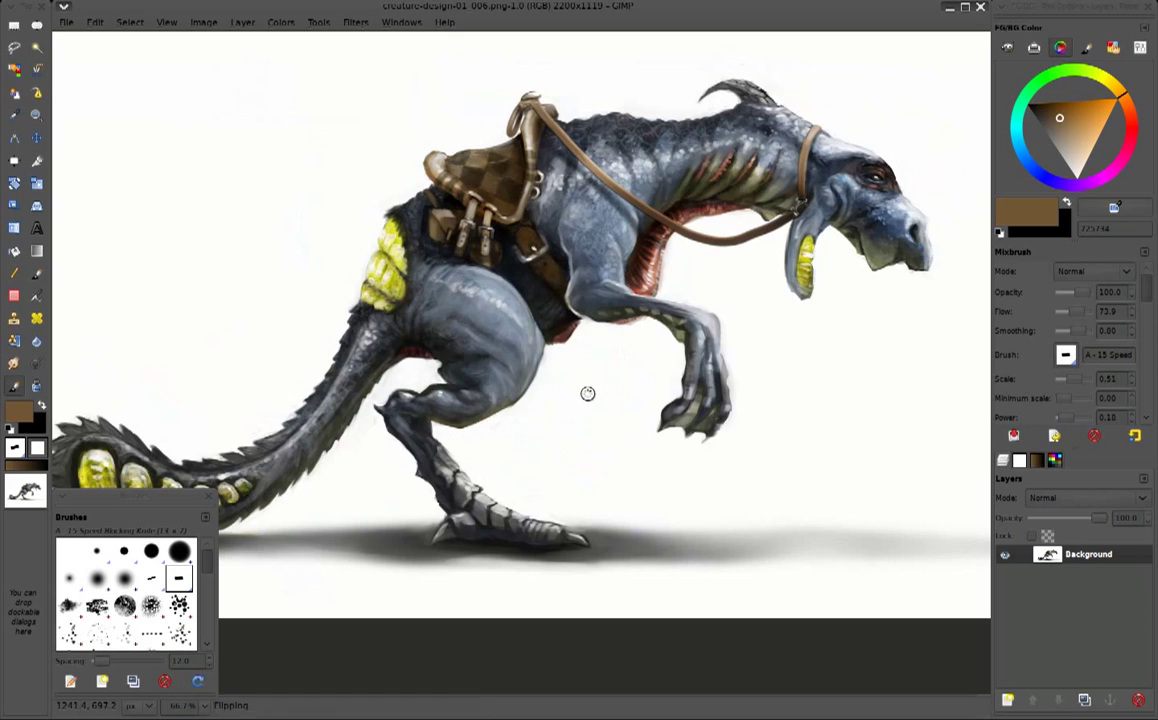
pyautogui.hotkey('shift', 'h')
# Handwrite a signature with the year 2010 below the tail on a new transparent layer
pyautogui.hotkey('shift', 'ctrl', 'n')
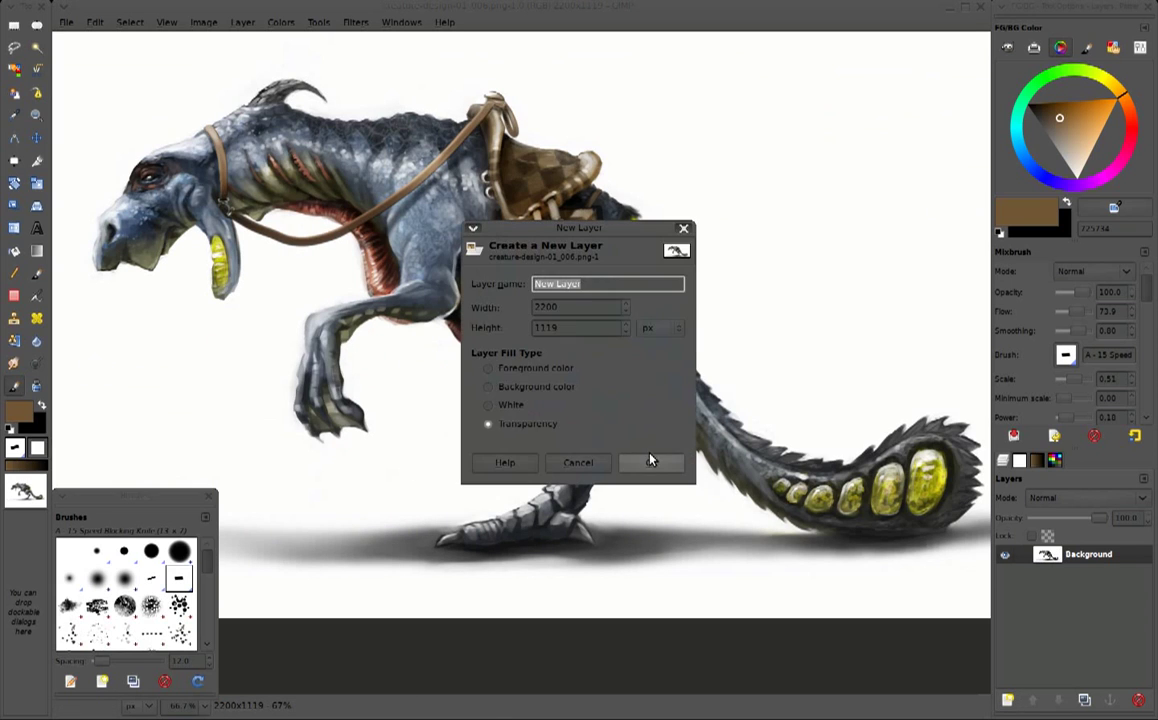
pyautogui.press('Return')
pyautogui.press('d')
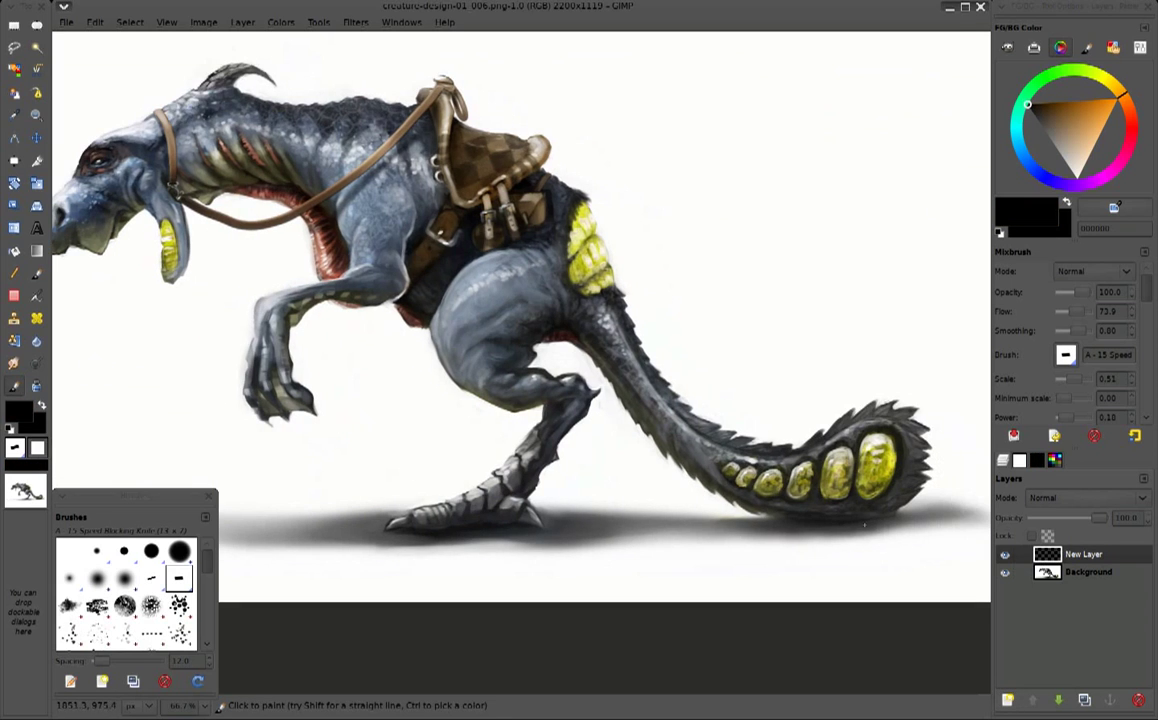
pyautogui.moveTo(850, 545)
pyautogui.mouseDown()
pyautogui.moveTo(822, 570)
pyautogui.moveTo(895, 538)
pyautogui.moveTo(954, 545)
pyautogui.mouseUp()
pyautogui.moveTo(958, 535); pyautogui.dragTo(961, 544)
pyautogui.moveTo(967, 534); pyautogui.dragTo(966, 535)
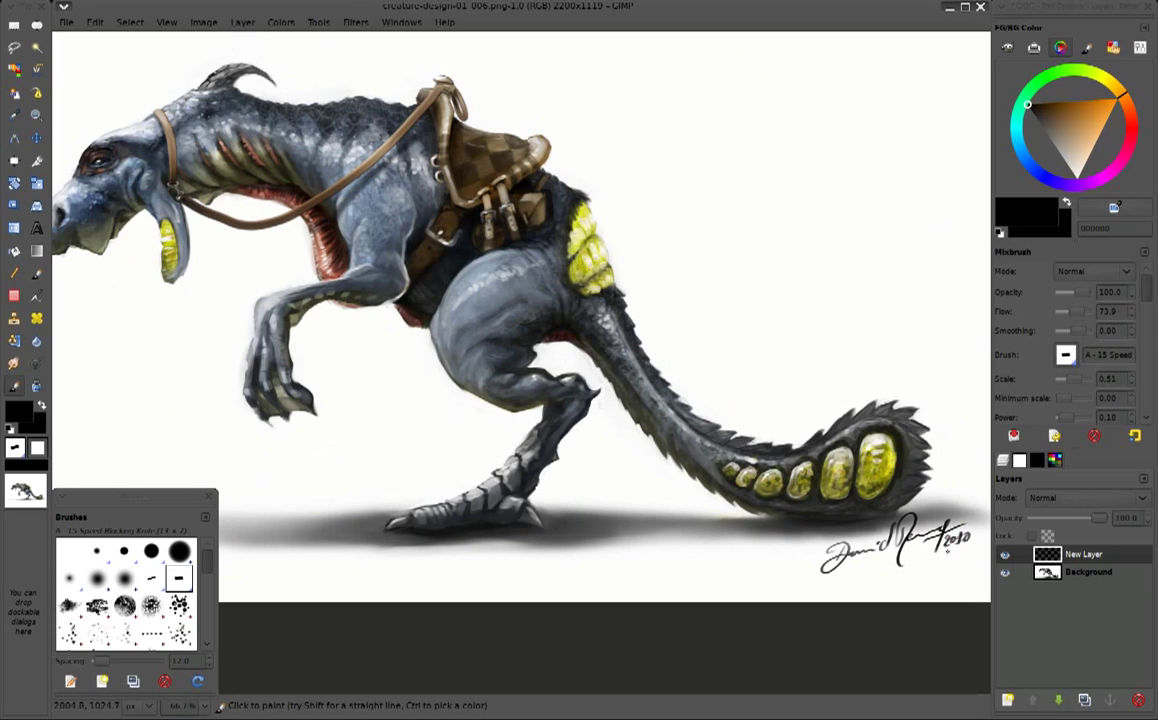
# Autocrop, shrink and position the signature just below the tail tip
pyautogui.click(243, 16)
pyautogui.click(285, 262)
pyautogui.hotkey('shift', 't')
pyautogui.click(728, 463)
pyautogui.moveTo(805, 512)
pyautogui.mouseDown()
pyautogui.moveTo(879, 556)
pyautogui.moveTo(925, 525)
pyautogui.mouseUp()
pyautogui.press('Return')
pyautogui.press('m')
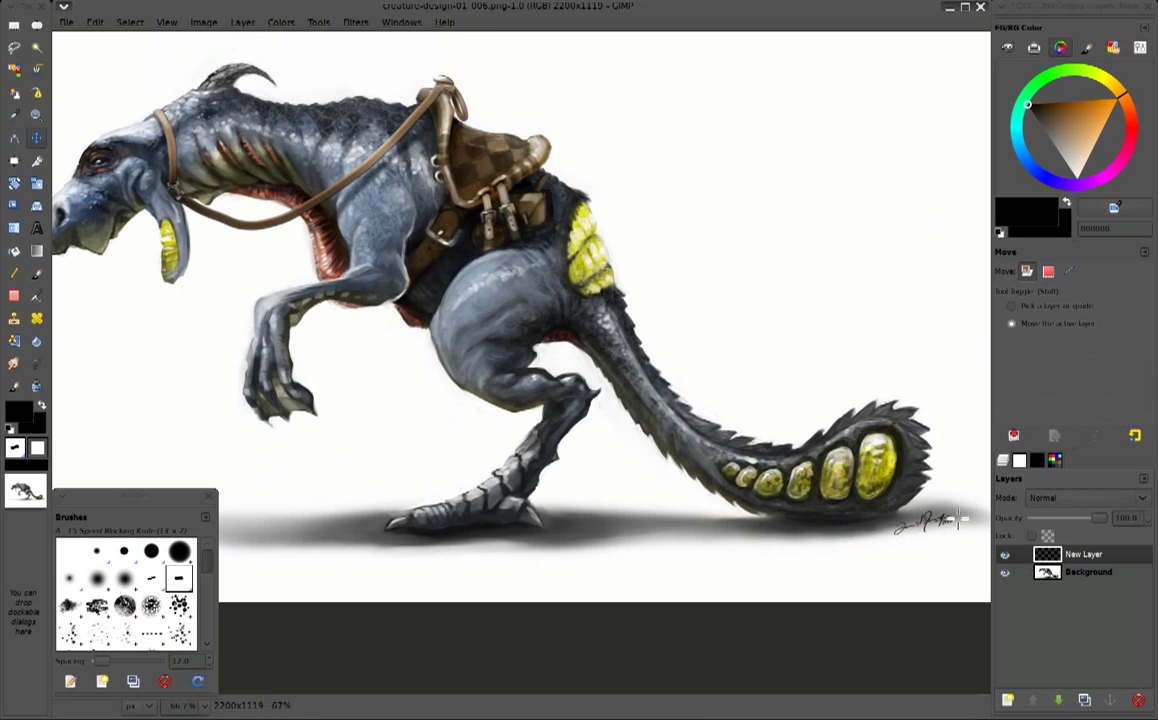
pyautogui.moveTo(1100, 518); pyautogui.dragTo(1077, 522)
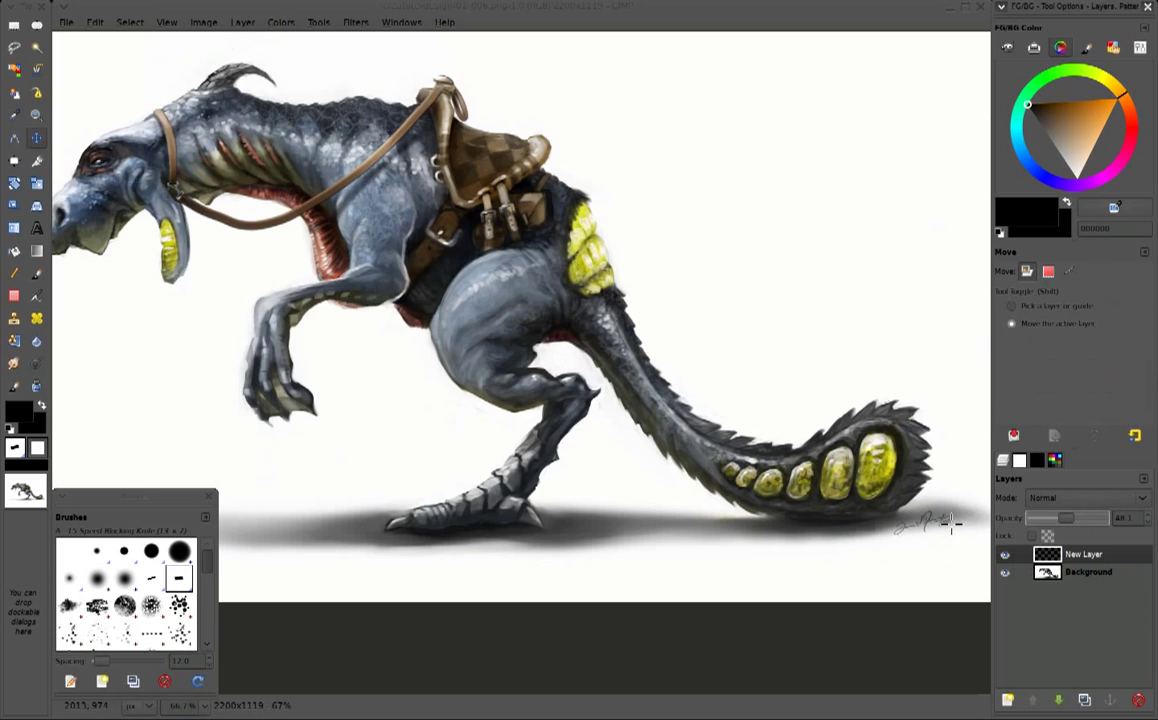
pyautogui.moveTo(944, 520); pyautogui.dragTo(931, 541)
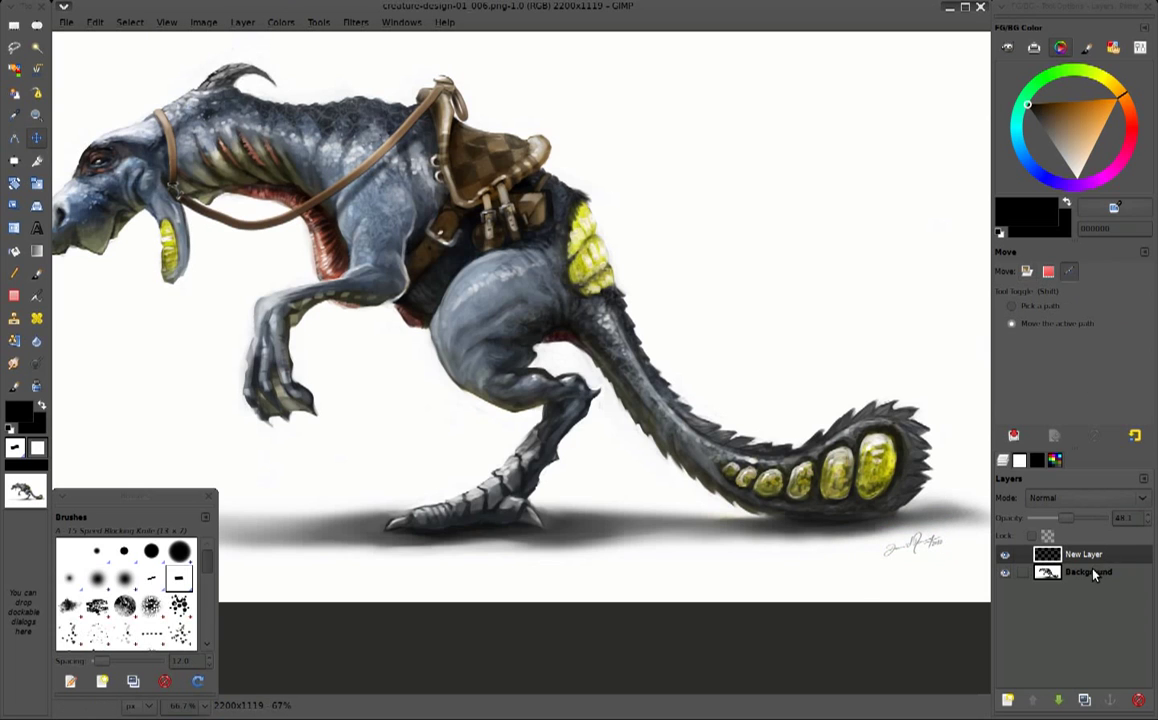
pyautogui.hotkey('ctrl', 'm')
# Save the painting as creature-design-01_07final.png with default PNG options, then hide the docks
pyautogui.hotkey('ctrl', 'shift', 's')
pyautogui.press('Right')
pyautogui.press('BackSpace')
pyautogui.press('BackSpace')
pyautogui.press('BackSpace')
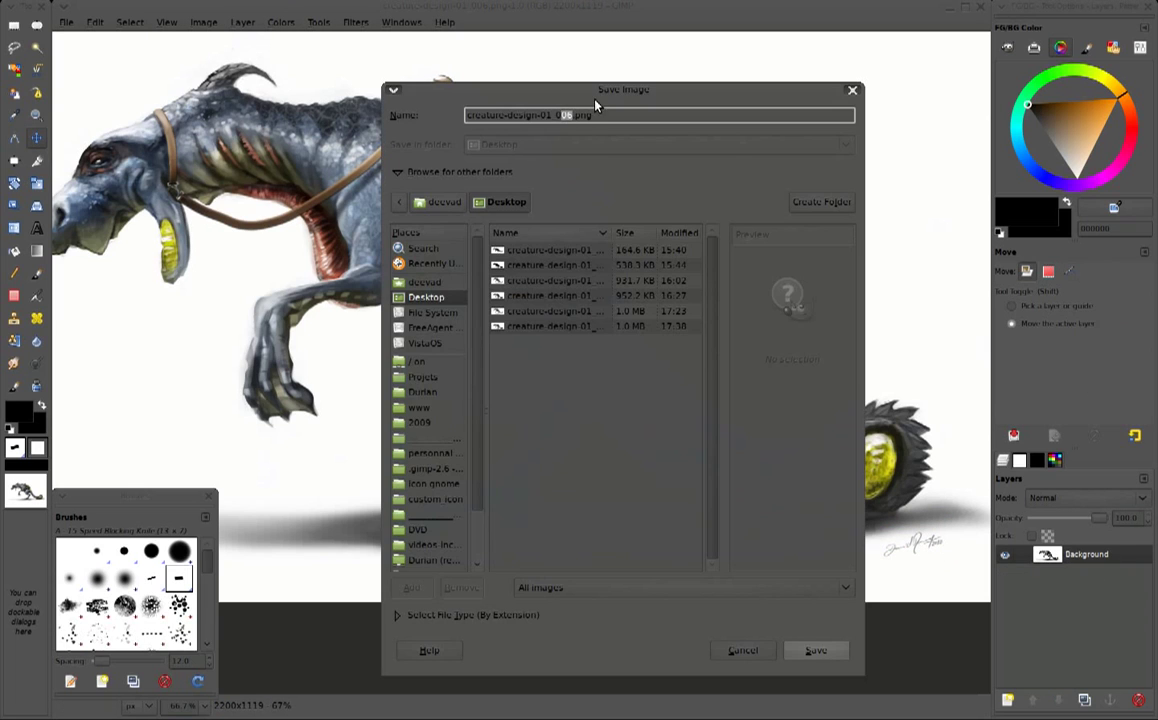
pyautogui.write('07final')
pyautogui.click(829, 651)
pyautogui.click(712, 475)
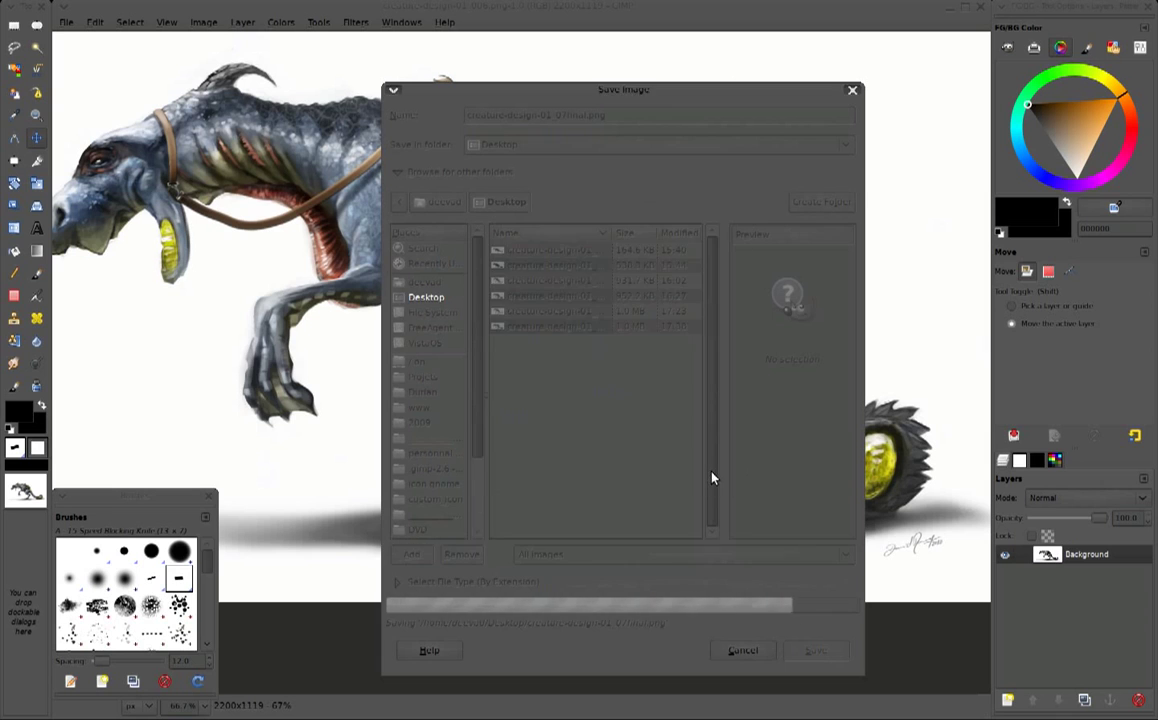
pyautogui.press('Tab')
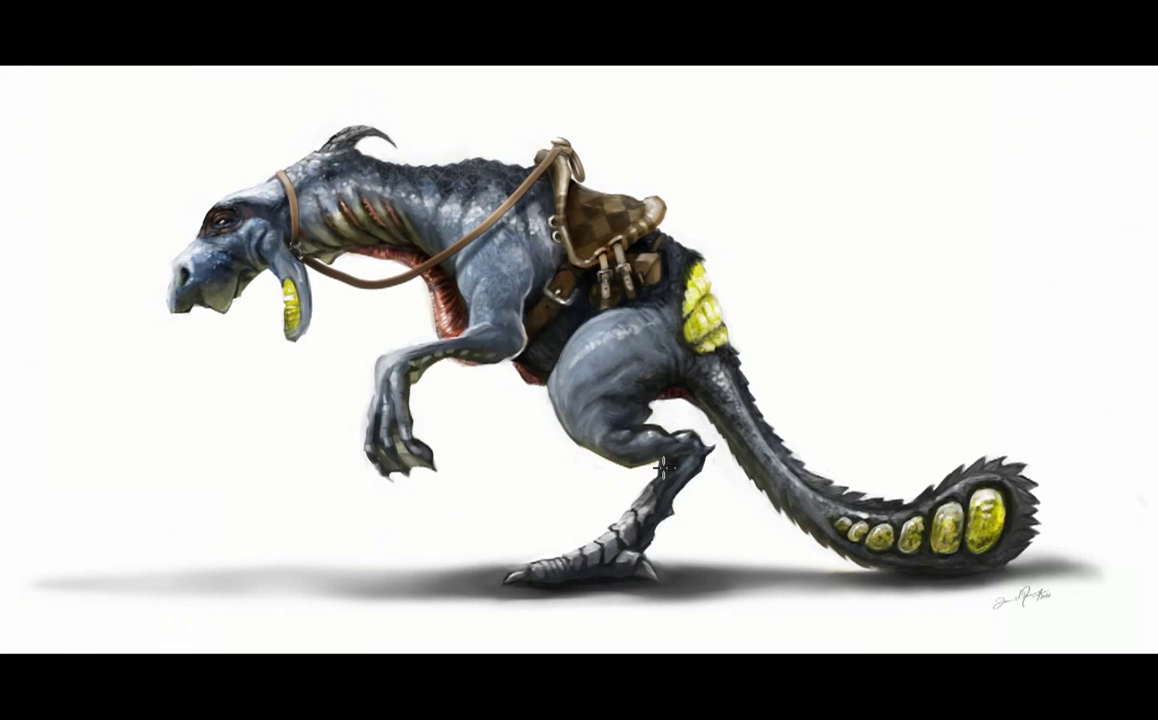
# Apply Filters > Enhance > Sharpen at sharpness 25 to the finished painting
pyautogui.scroll(2, 248, 383)
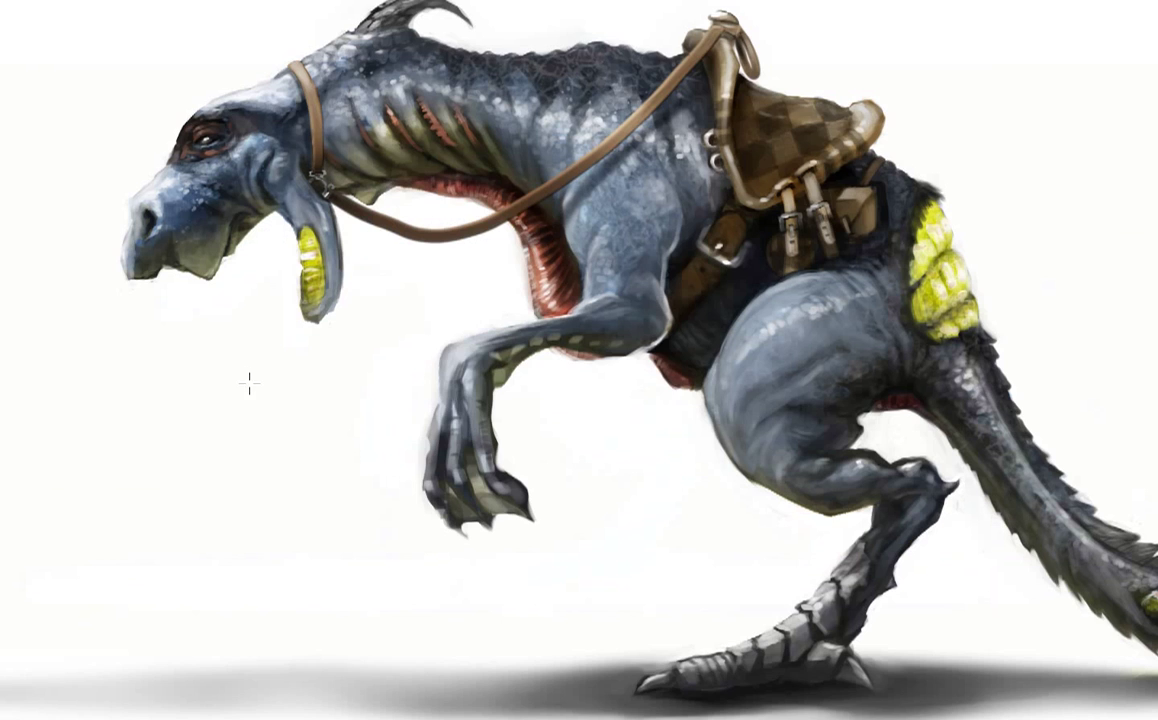
pyautogui.scroll(2, 248, 383)
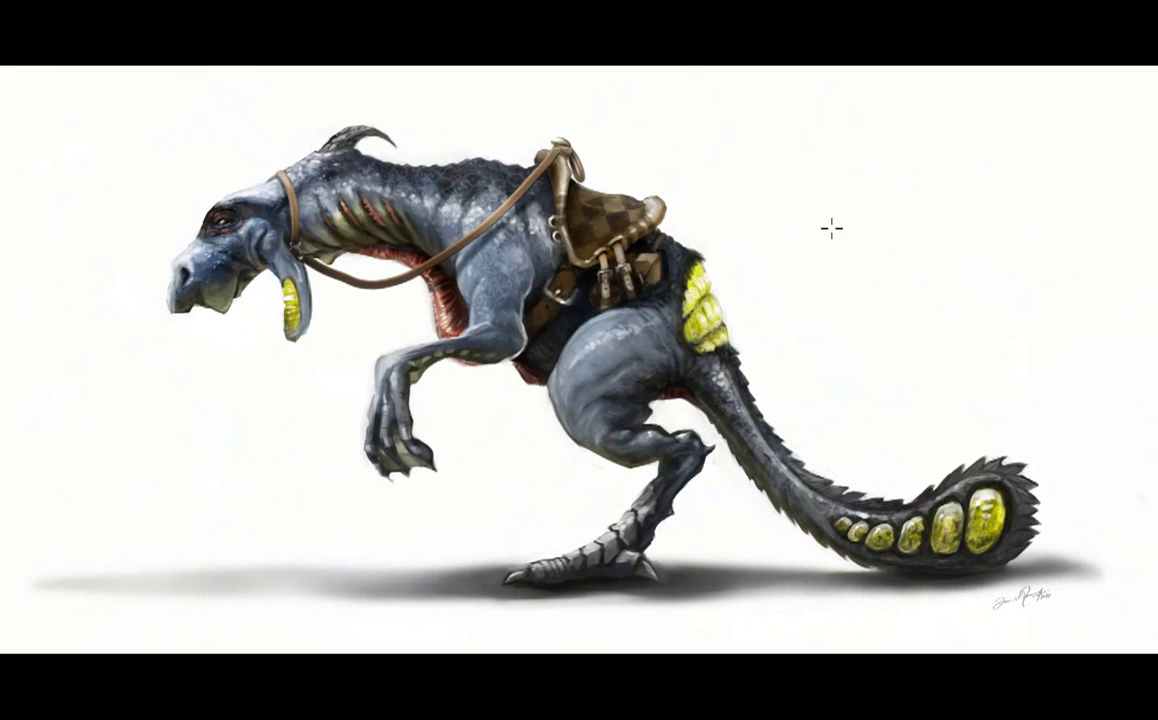
pyautogui.rightClick(831, 229)
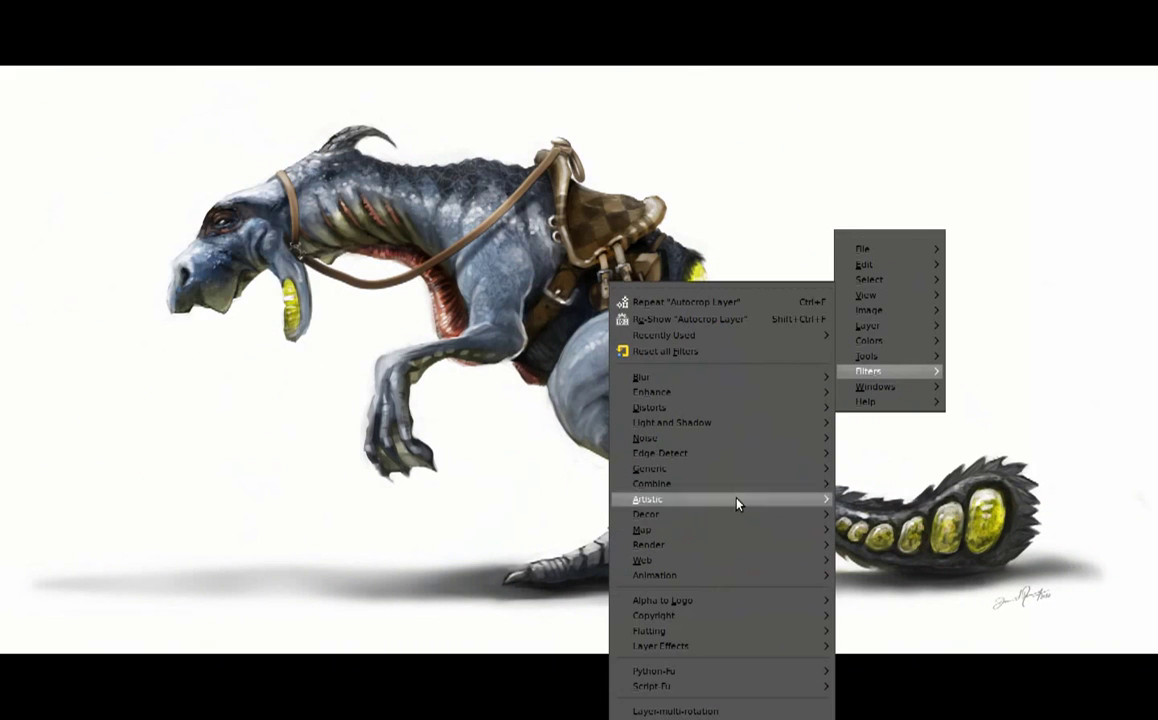
pyautogui.click(541, 497)
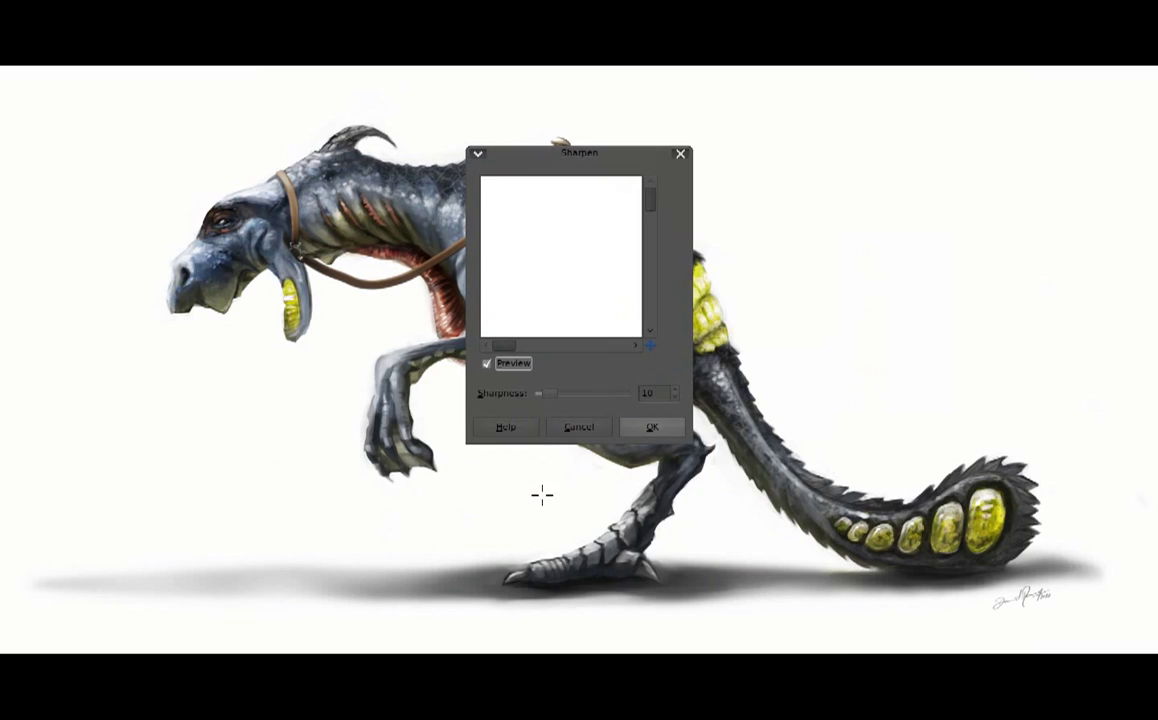
pyautogui.click(566, 393)
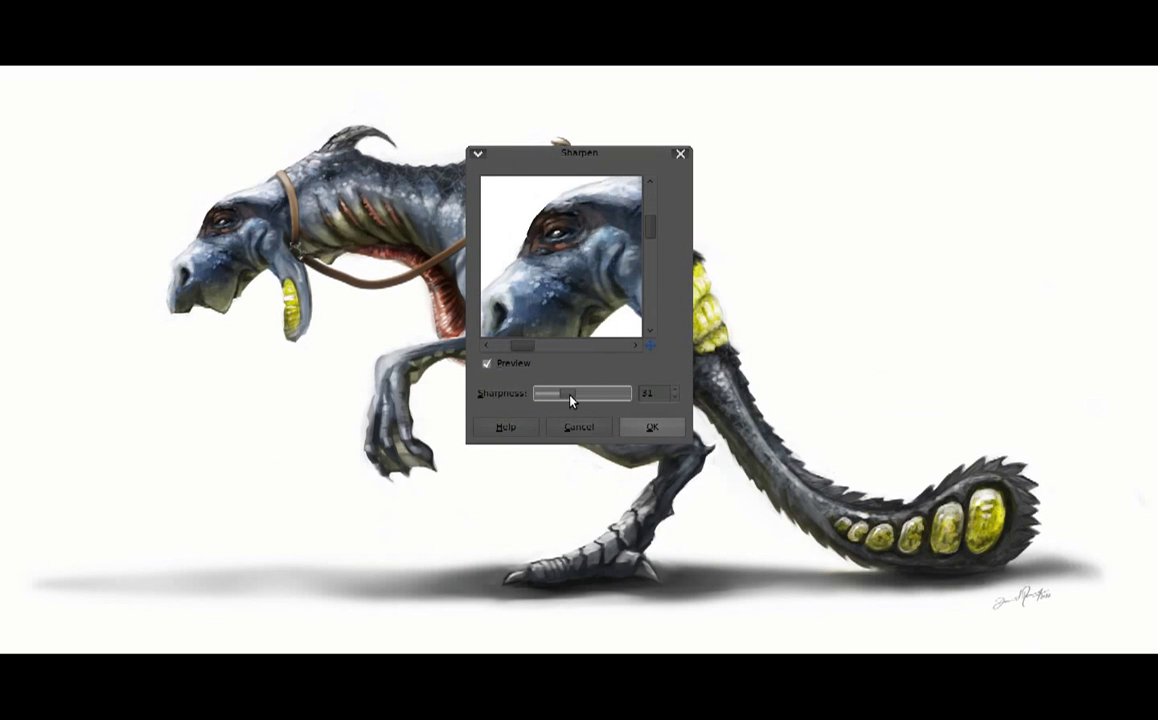
pyautogui.moveTo(584, 300)
pyautogui.mouseDown()
pyautogui.moveTo(583, 246)
pyautogui.moveTo(566, 269)
pyautogui.mouseUp()
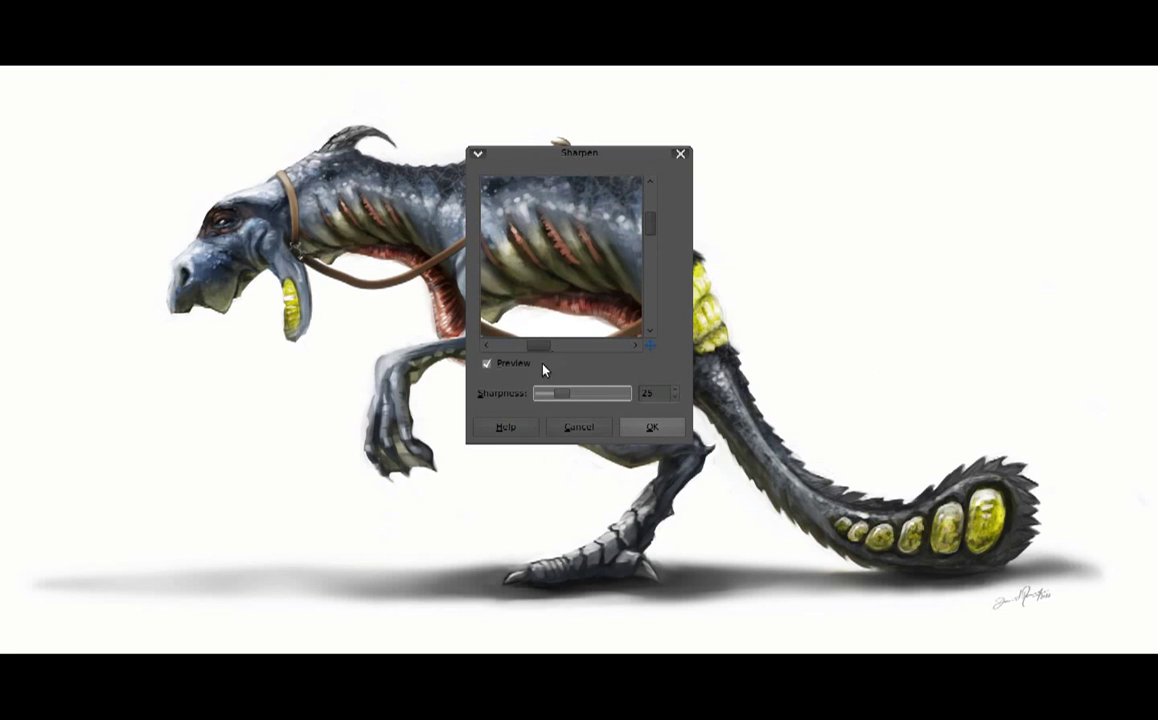
pyautogui.click(500, 368)
pyautogui.click(636, 426)
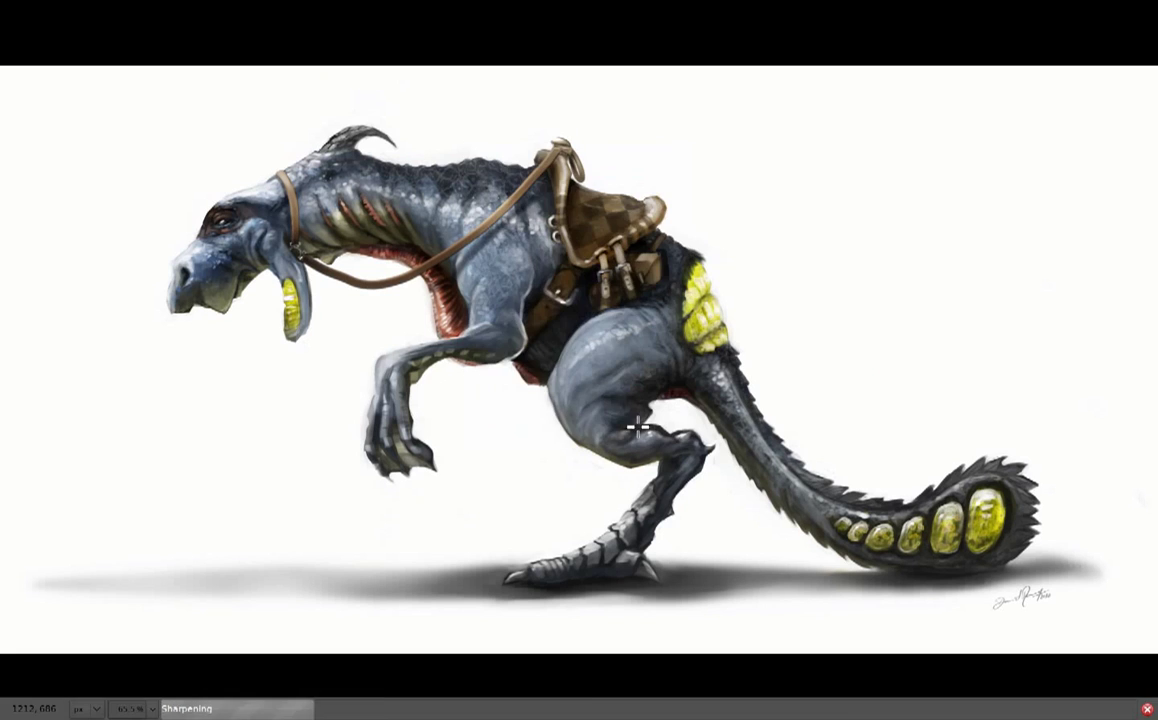